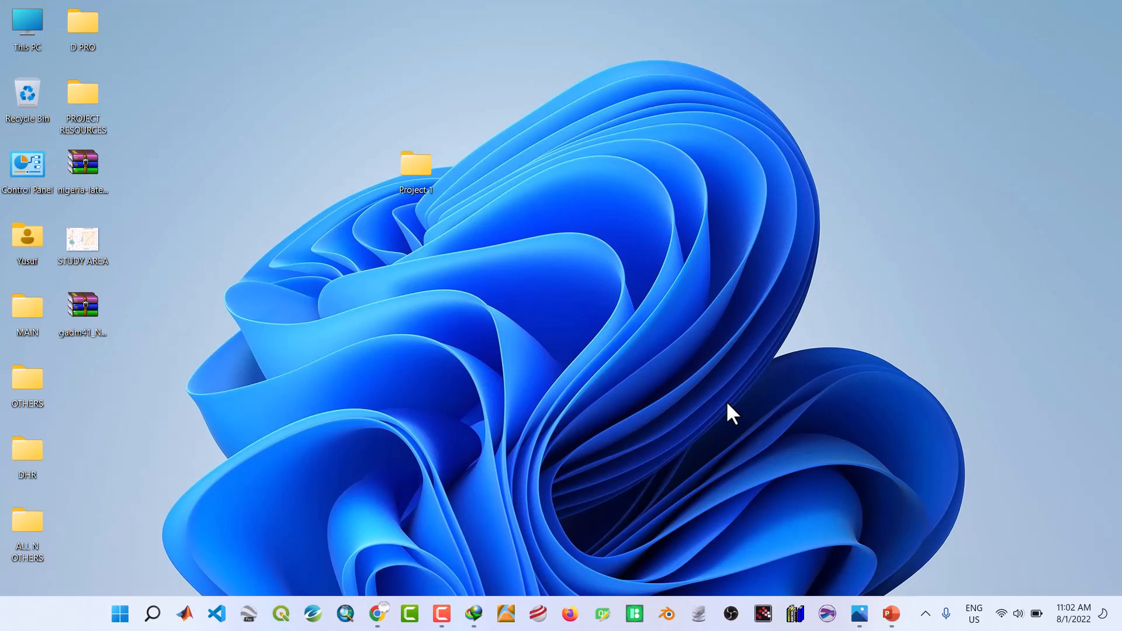
# Switch to Chrome and open the GADM page for downloading spatial data by country
pyautogui.click(381, 621)
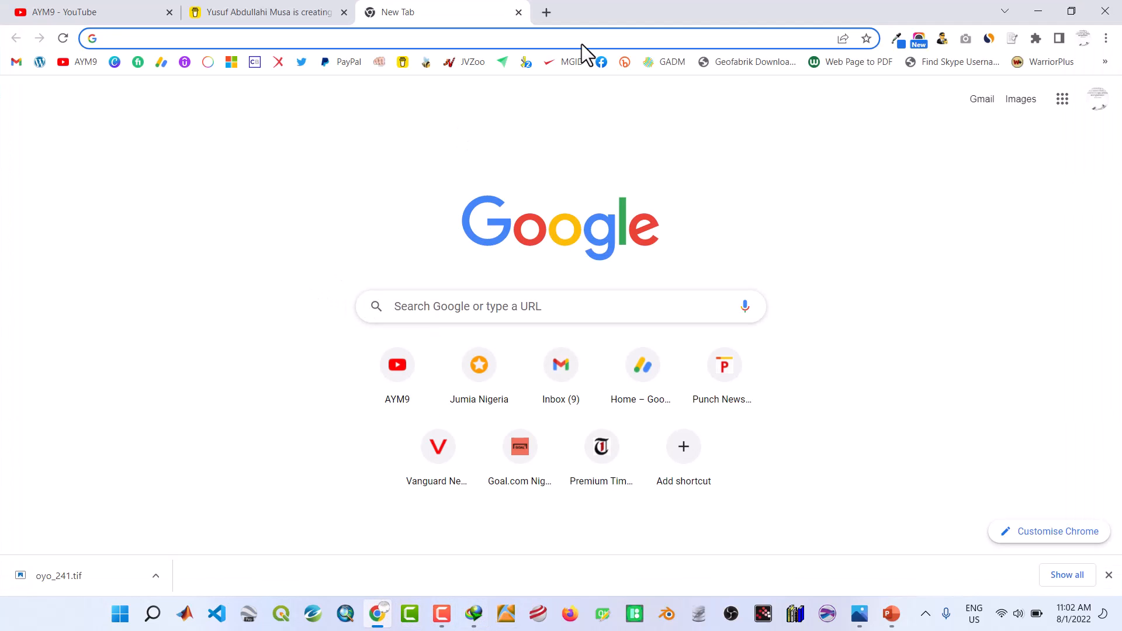
pyautogui.click(659, 62)
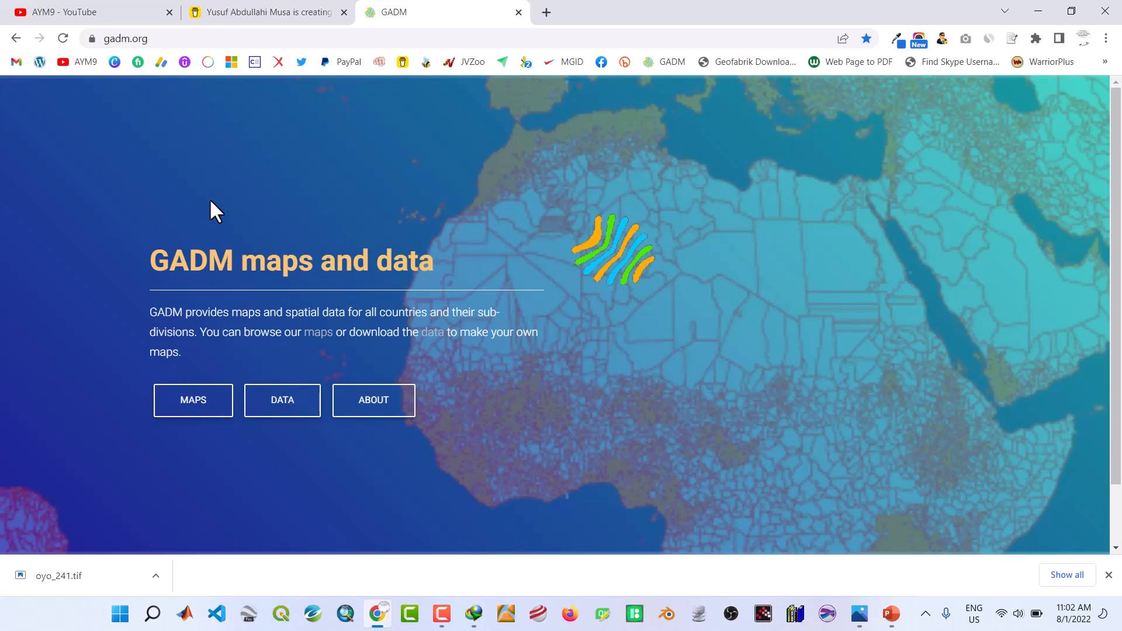
pyautogui.click(283, 400)
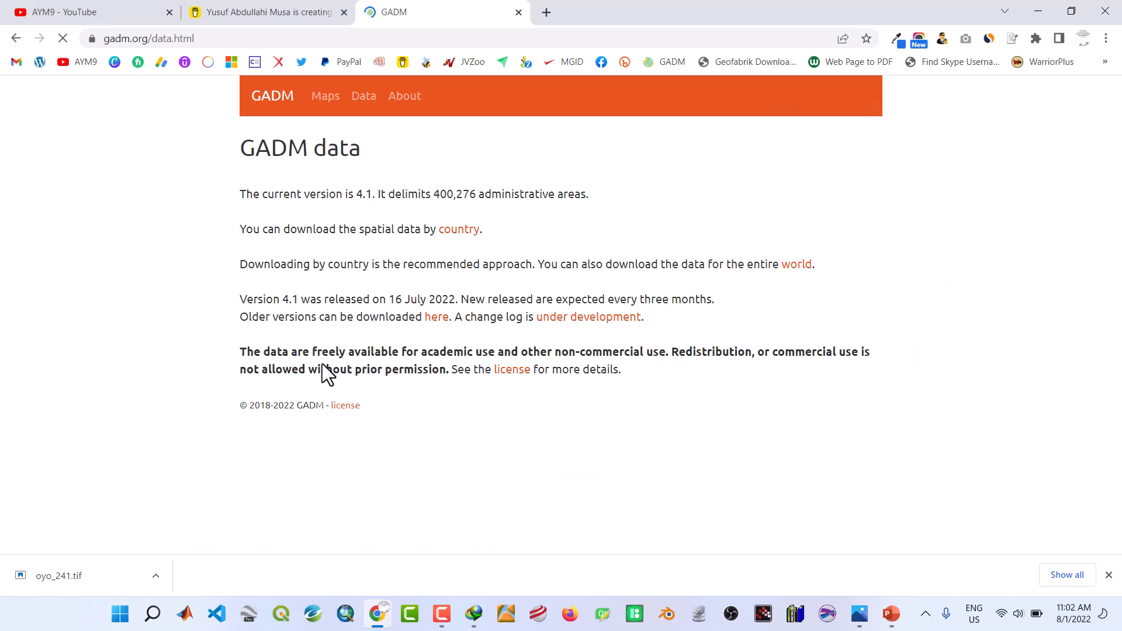
pyautogui.click(449, 231)
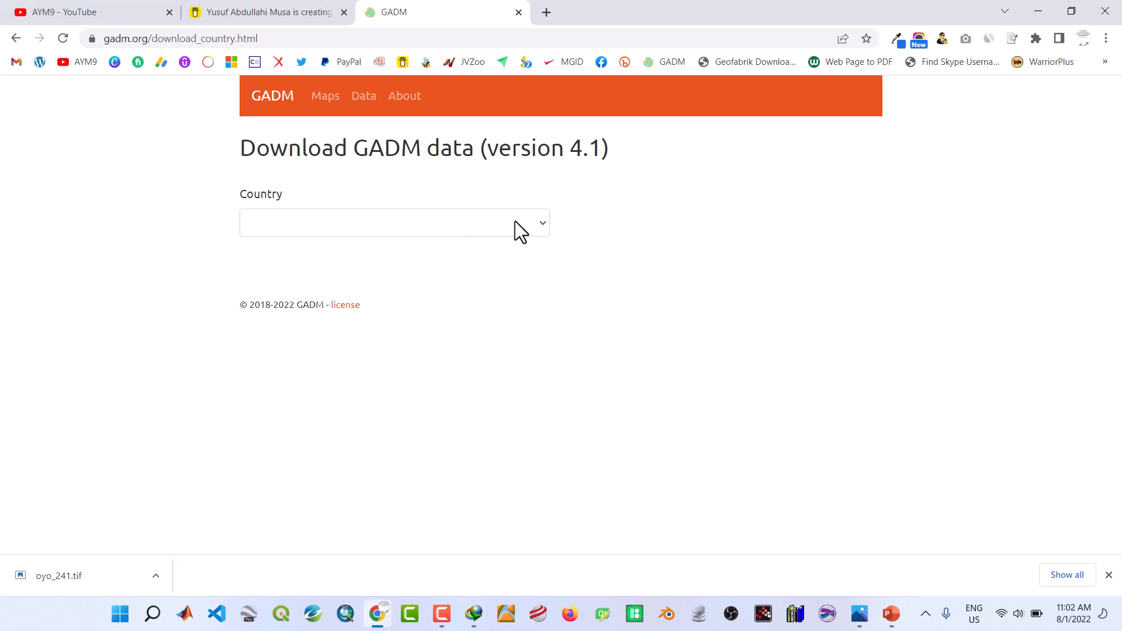
# Select Nigeria as the country for the GADM version 4.1 data
pyautogui.click(541, 225)
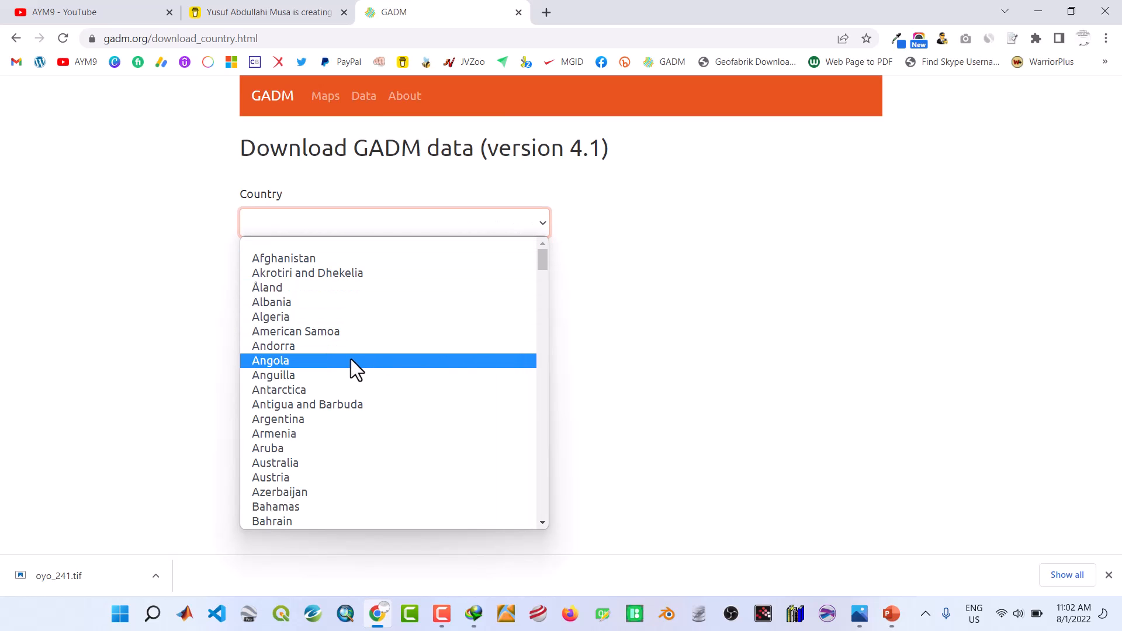
pyautogui.press('n')
pyautogui.scroll(-2, 351, 359)
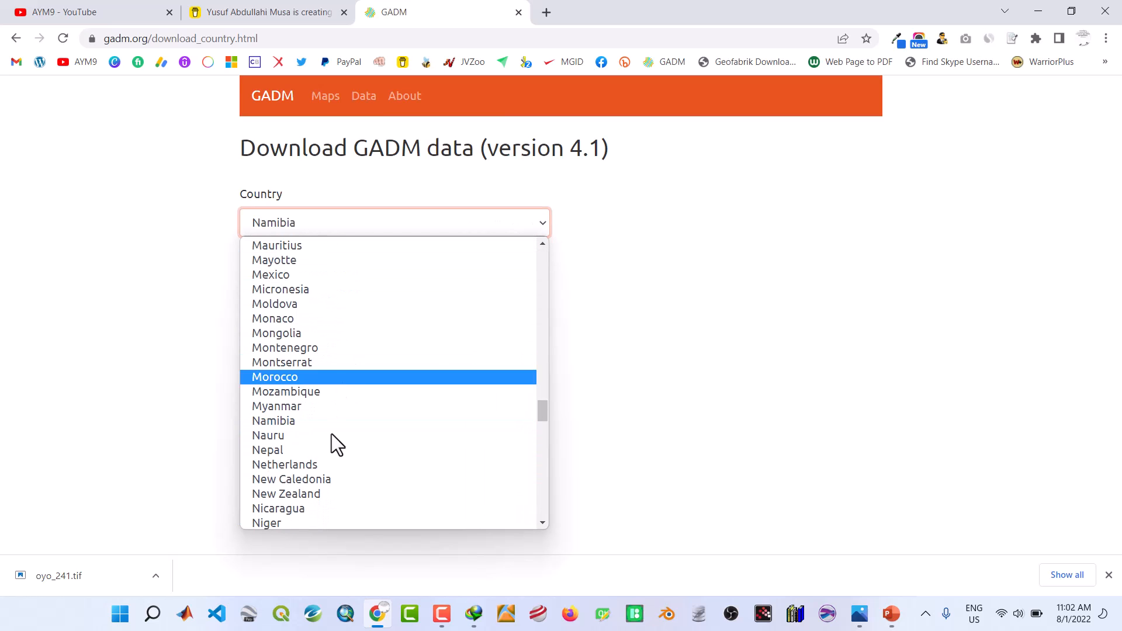
pyautogui.scroll(-1, 297, 520)
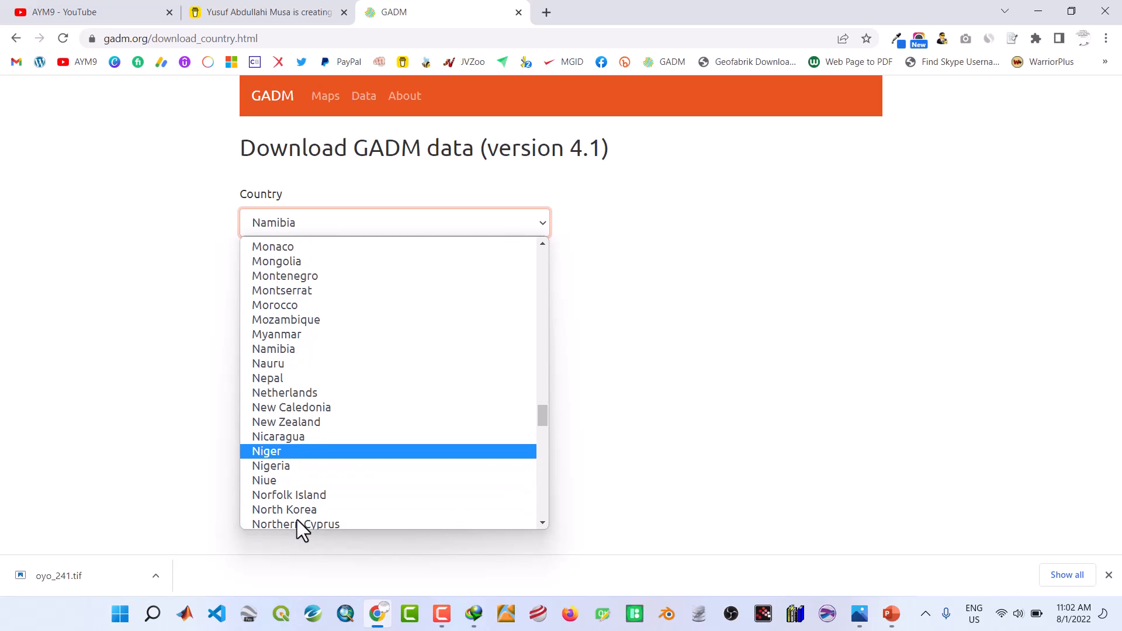
pyautogui.click(290, 468)
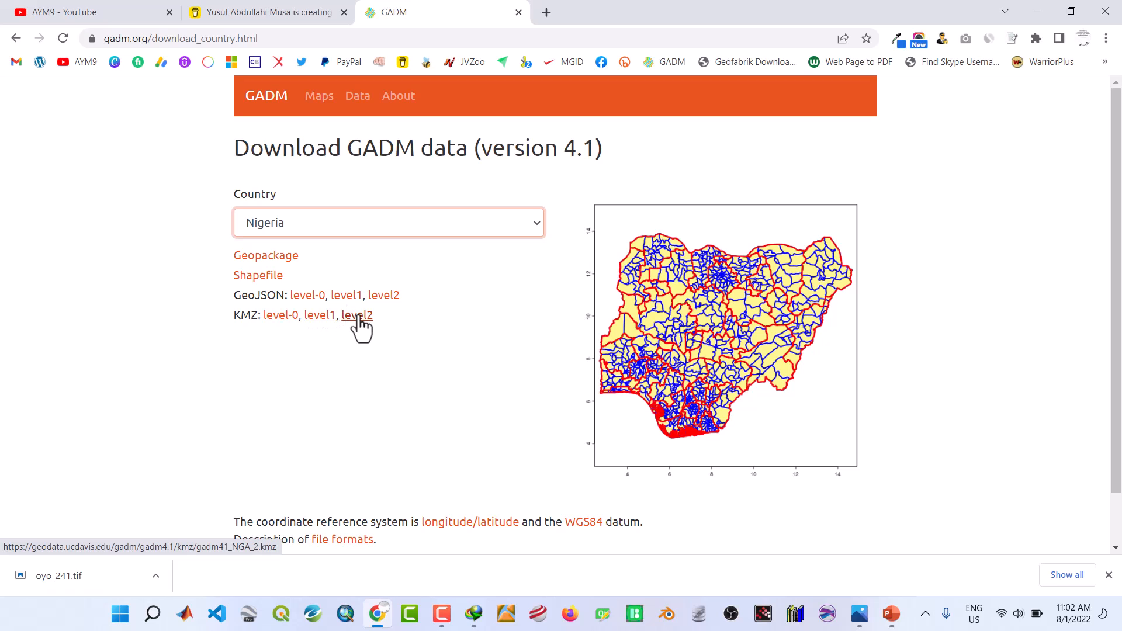
# Try to download the Nigeria shapefile from GADM
pyautogui.click(263, 282)
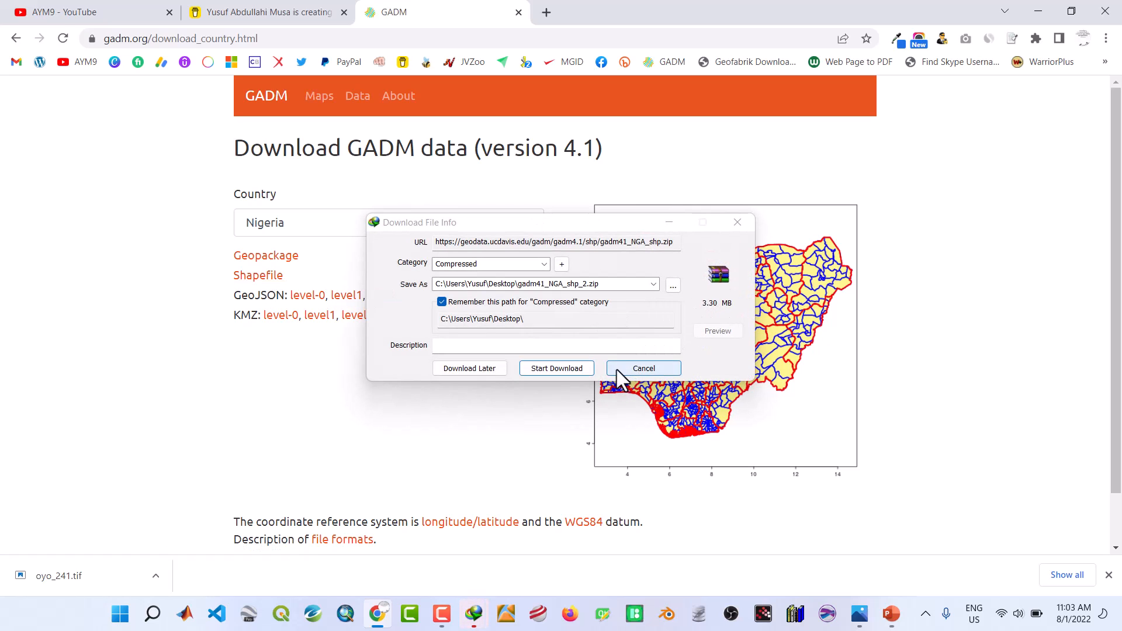
pyautogui.click(618, 370)
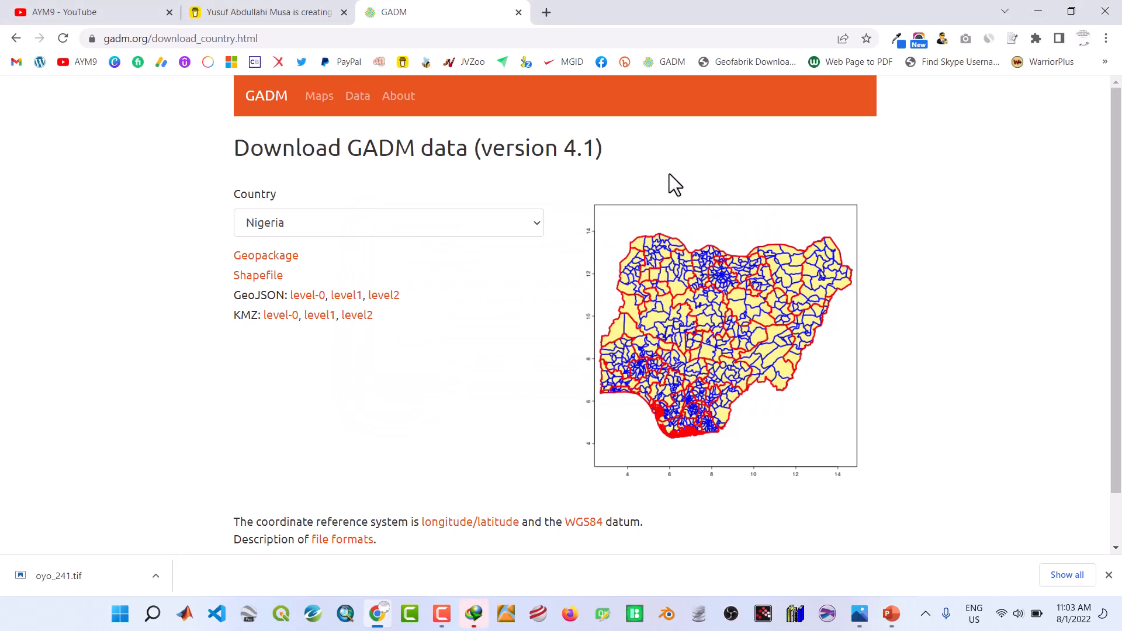
pyautogui.click(1037, 10)
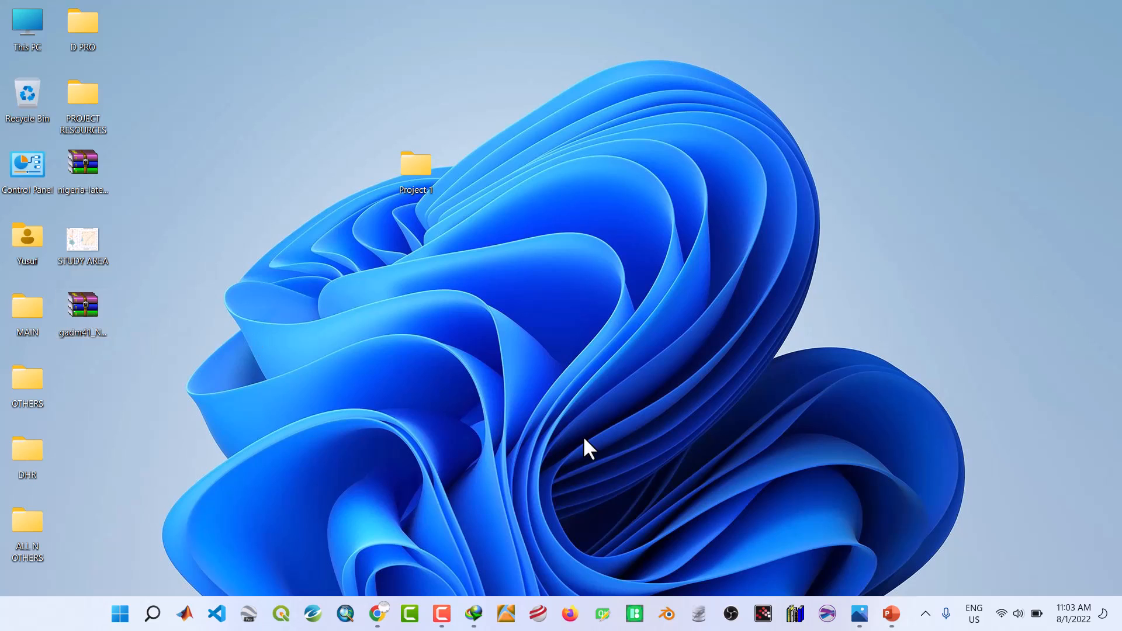
pyautogui.click(379, 627)
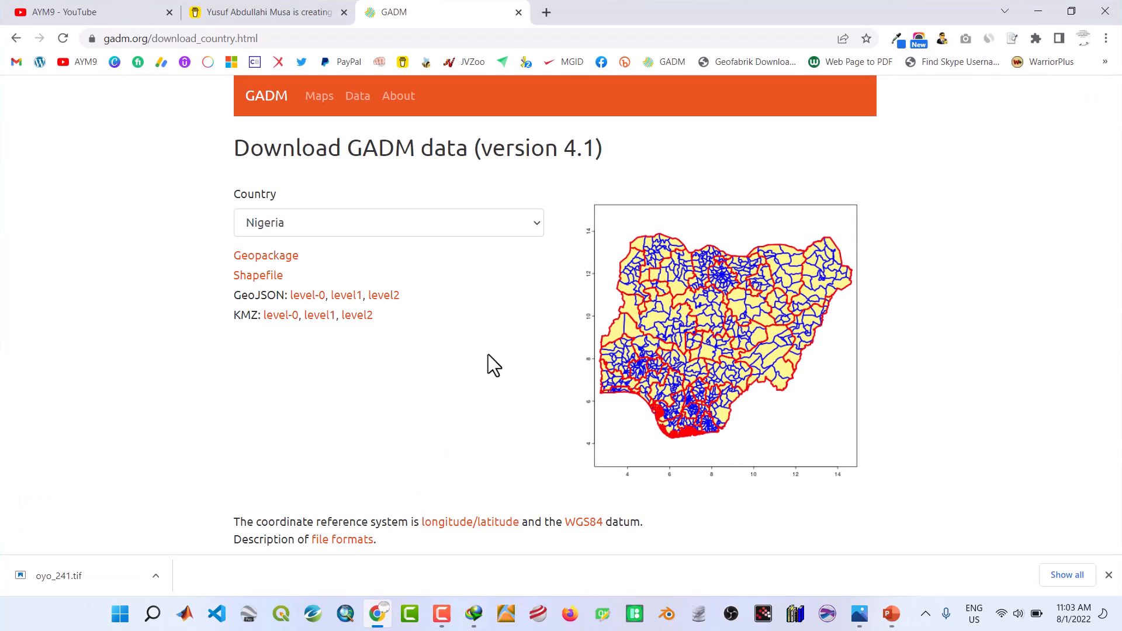
# Open openstreetmap.org in a new browser tab
pyautogui.click(550, 11)
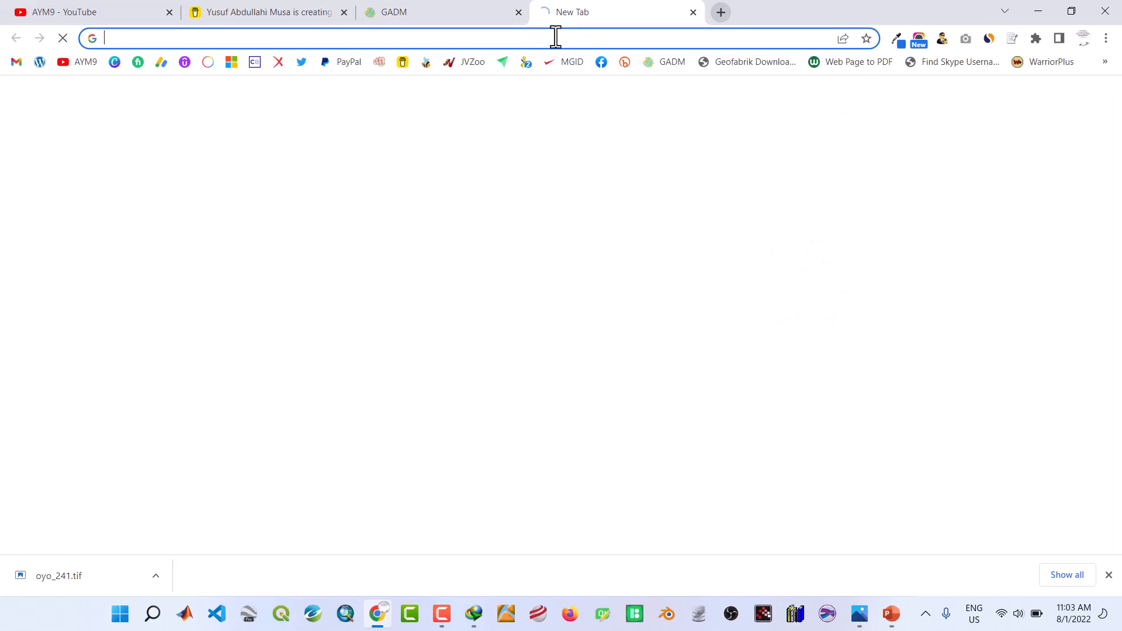
pyautogui.write('op')
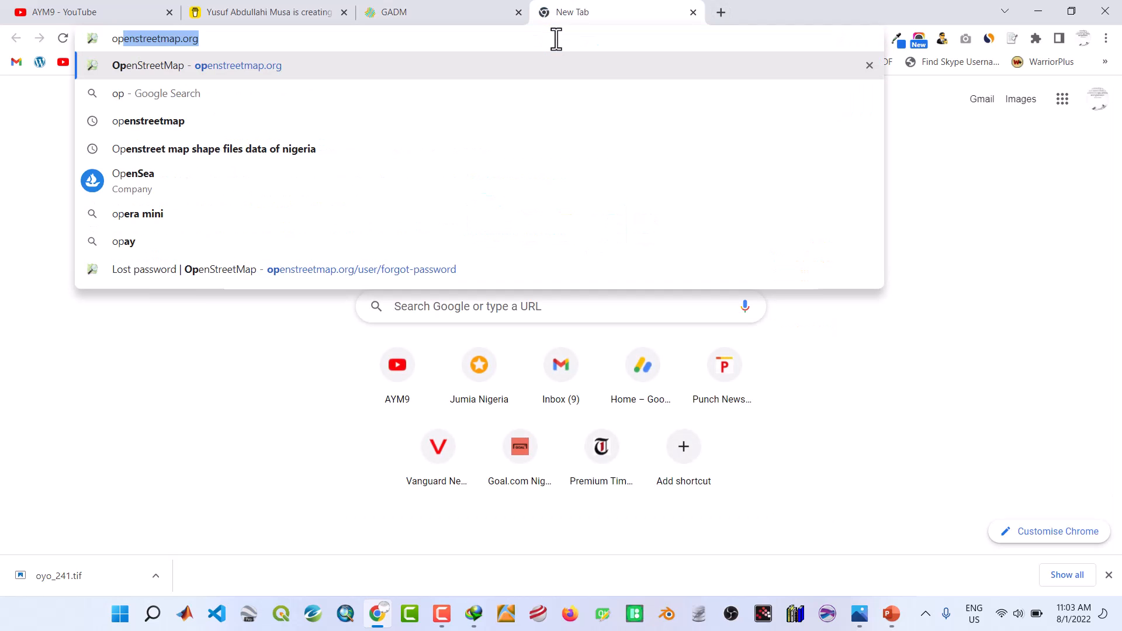
pyautogui.press('Return')
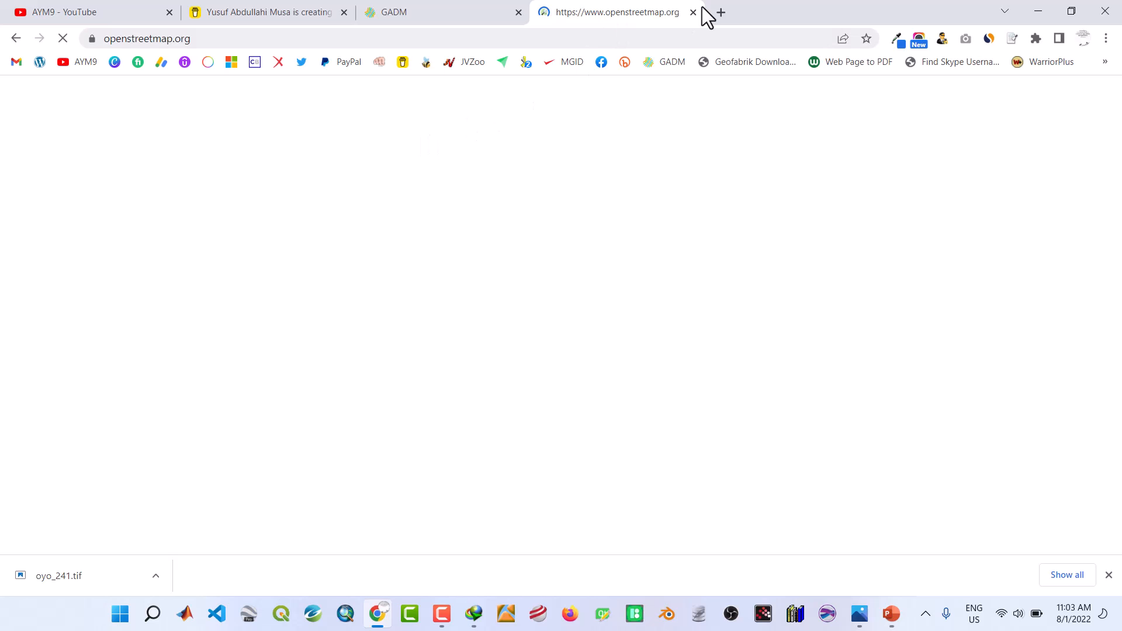
# Open the Geofabrik download server in another new tab, return to the OpenStreetMap tab and close the downloads bar
pyautogui.click(721, 13)
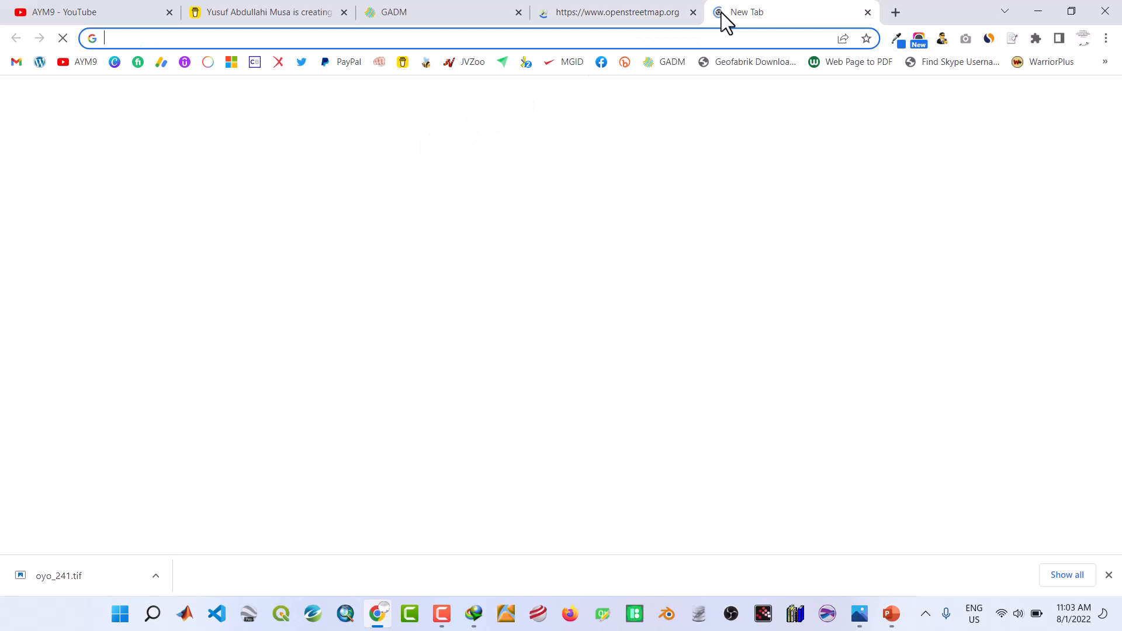
pyautogui.click(731, 62)
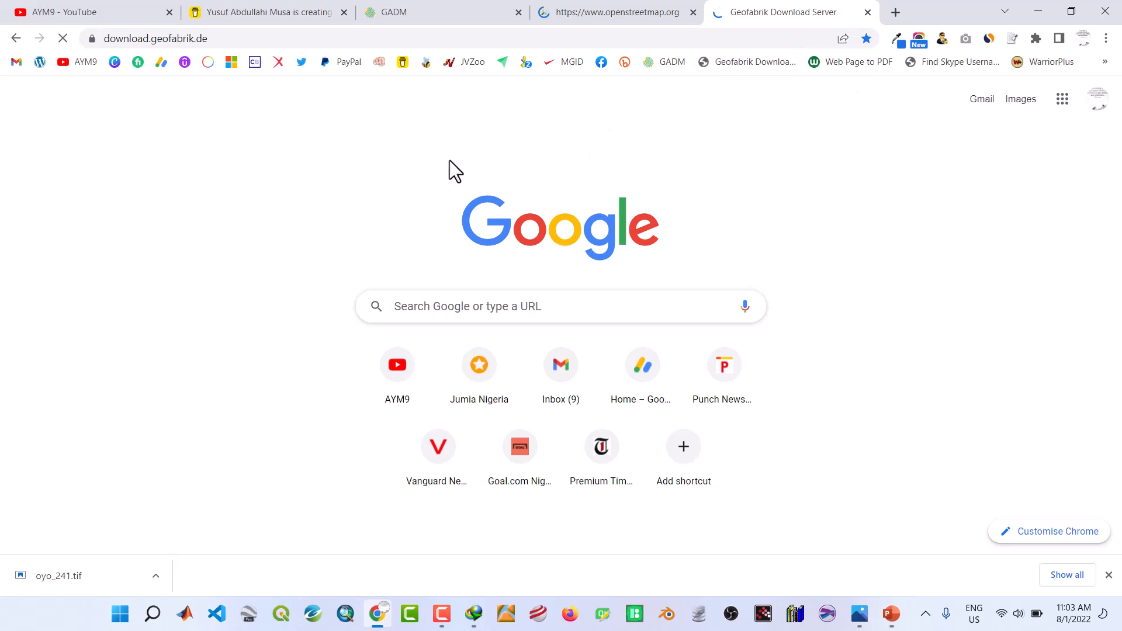
pyautogui.click(596, 17)
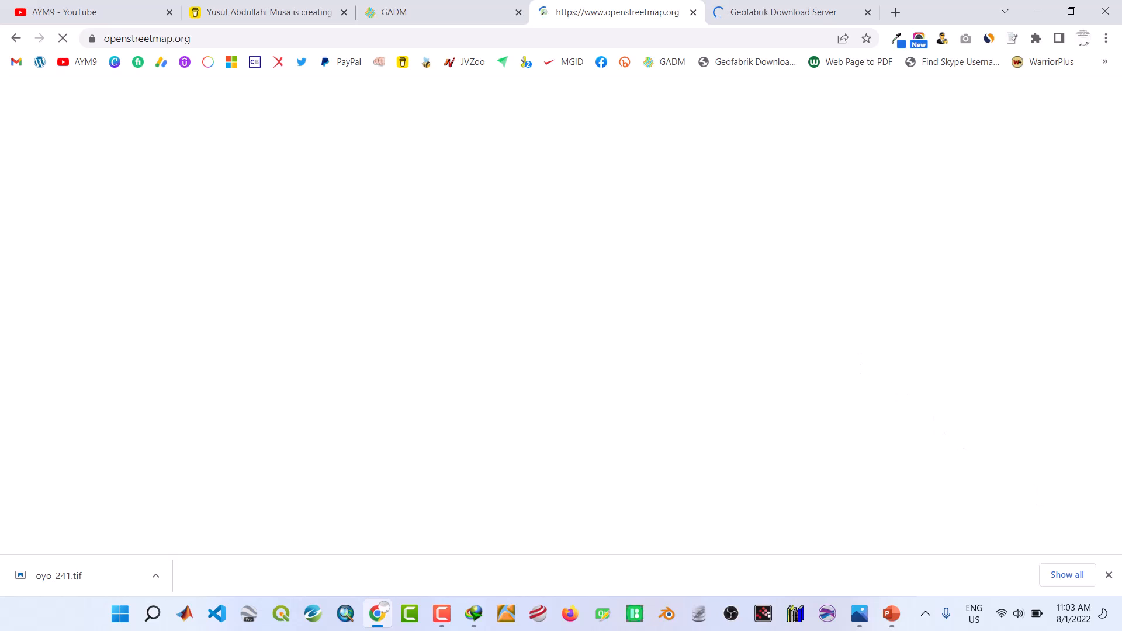
pyautogui.click(1108, 575)
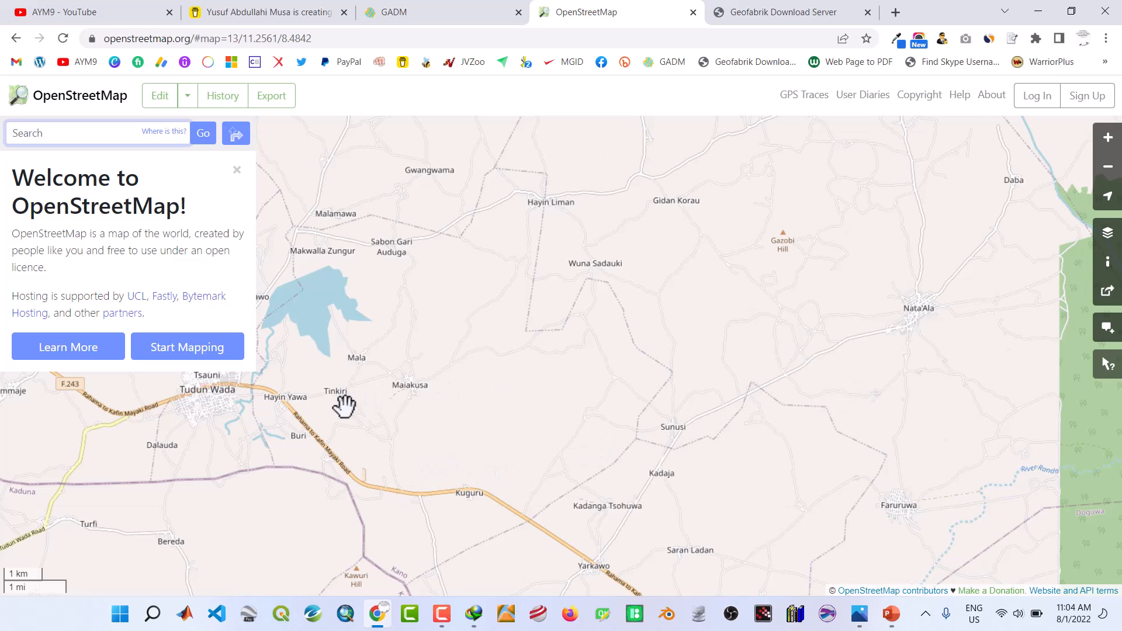
# Go to Geofabrik Downloads from OpenStreetMap's export sources and open the Africa region page
pyautogui.click(269, 99)
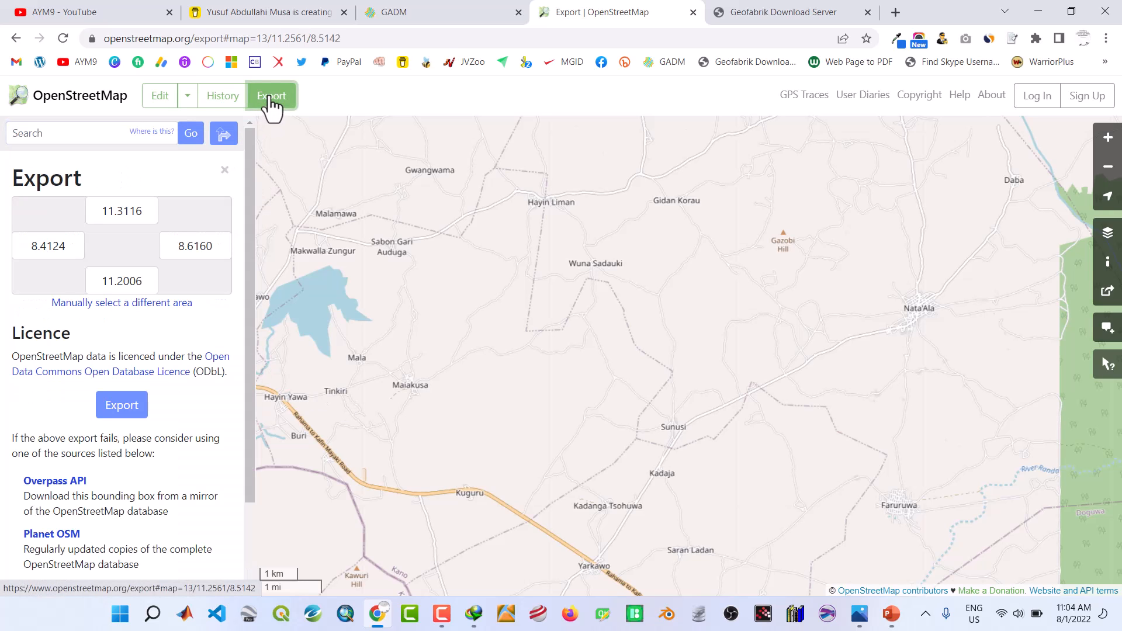
pyautogui.scroll(-2, 204, 388)
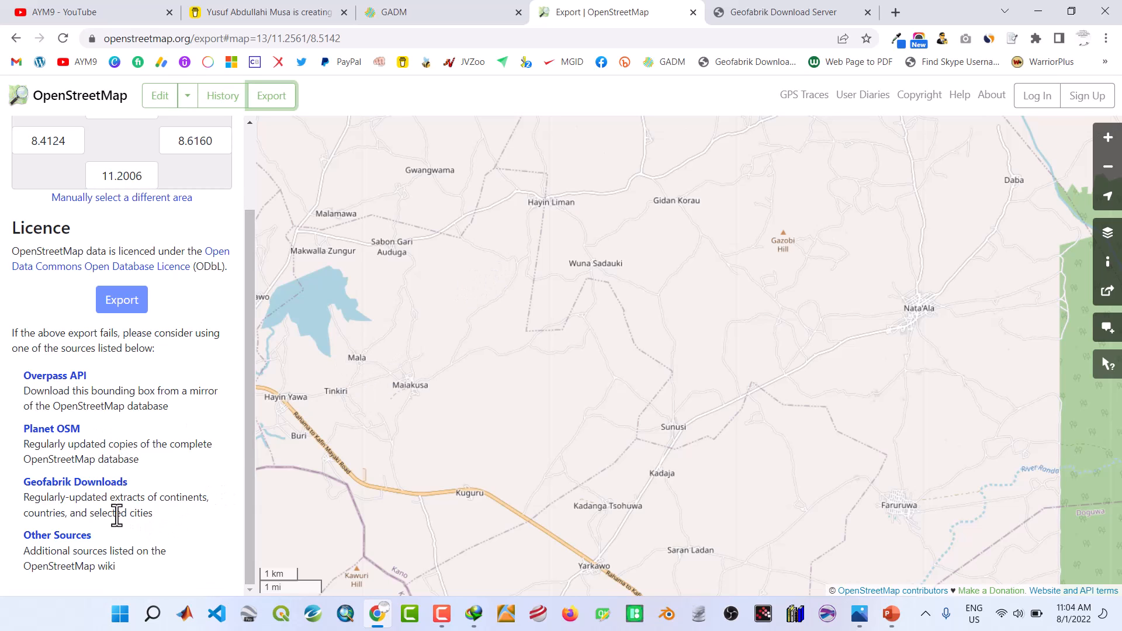
pyautogui.click(75, 482)
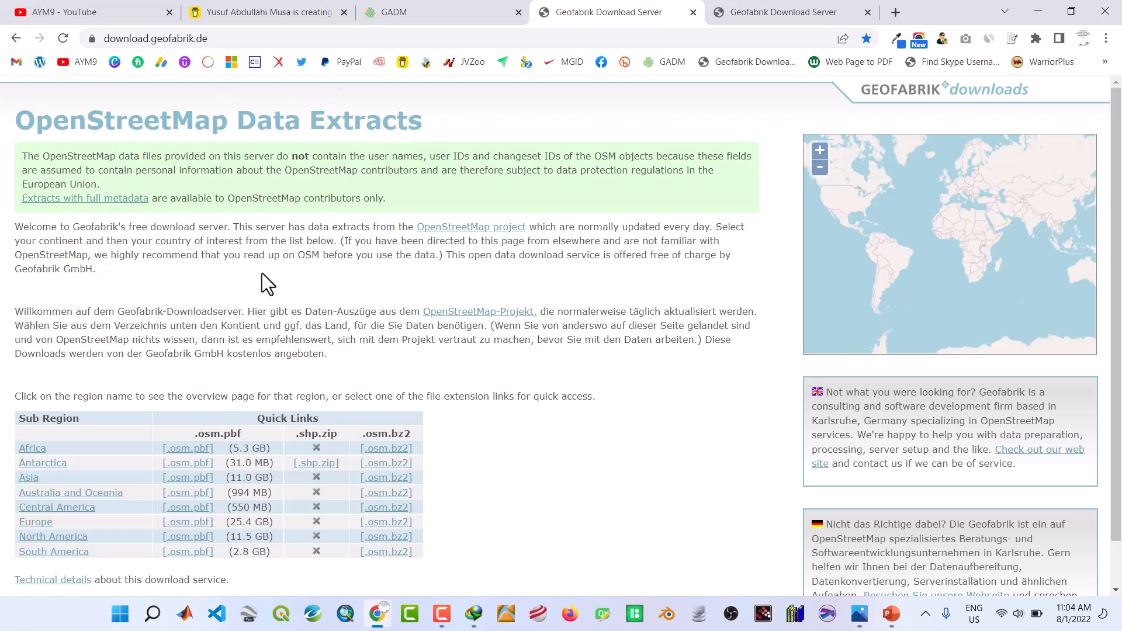
pyautogui.scroll(-1, 217, 329)
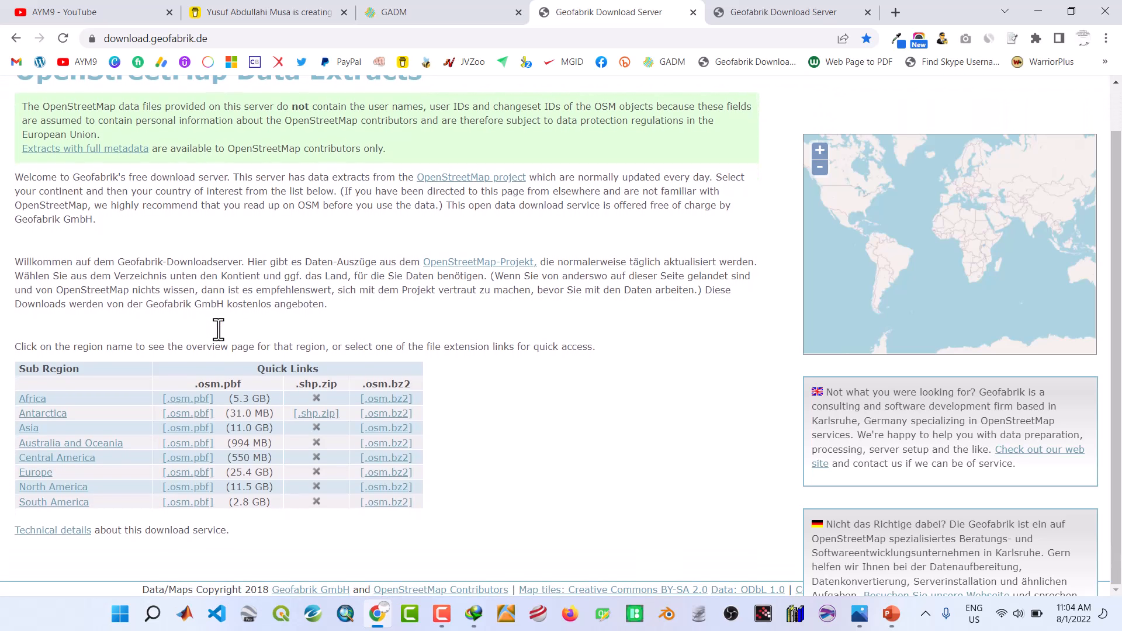
pyautogui.click(32, 402)
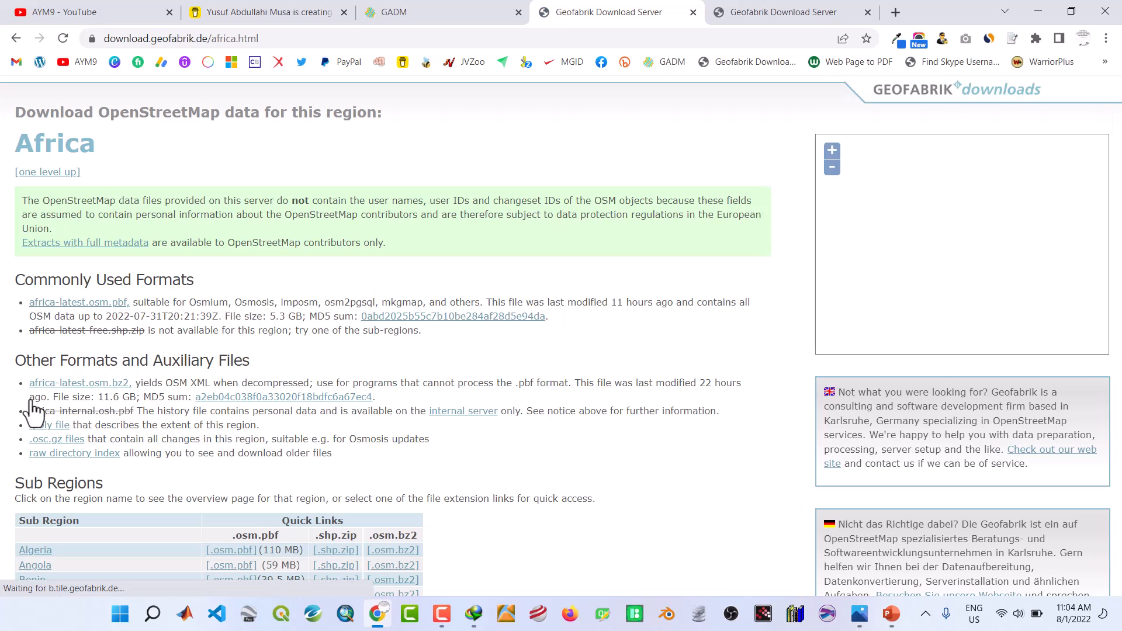
# Try to download Nigeria's .shp.zip extract from the Africa sub-regions list
pyautogui.scroll(-1, 33, 412)
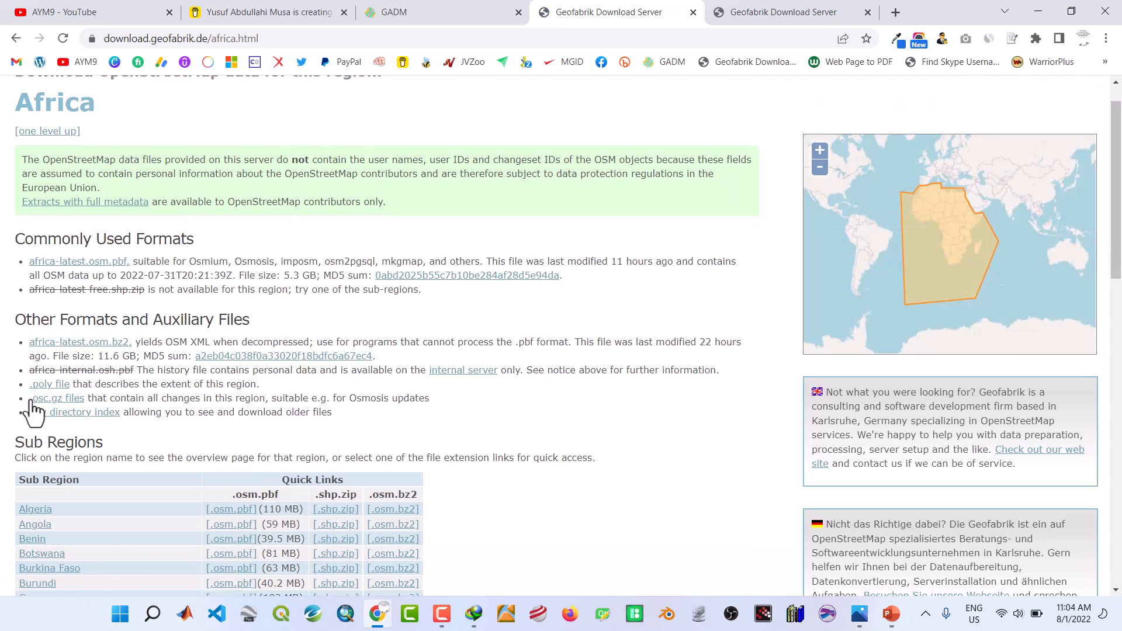
pyautogui.scroll(-3, 33, 412)
pyautogui.scroll(-10, 33, 412)
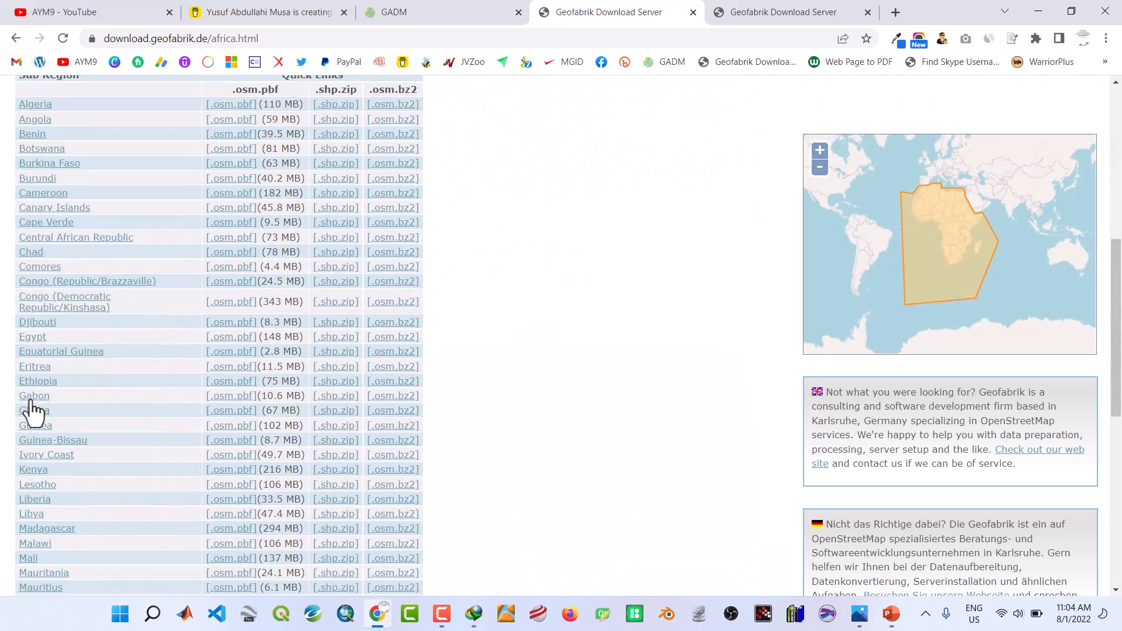
pyautogui.scroll(-1, 33, 412)
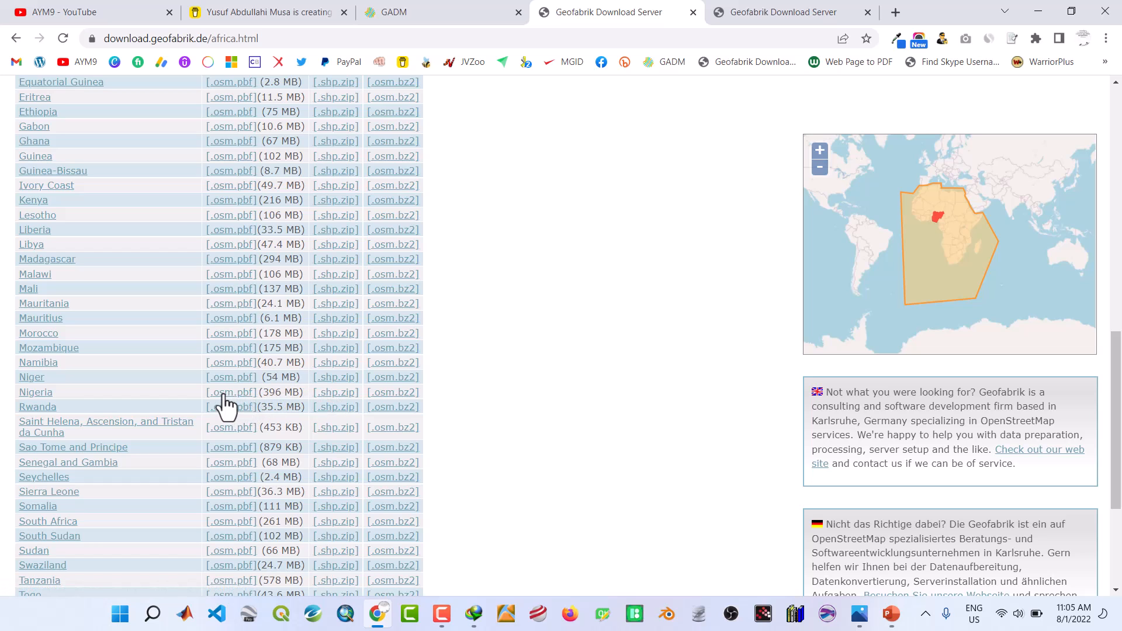
pyautogui.click(338, 402)
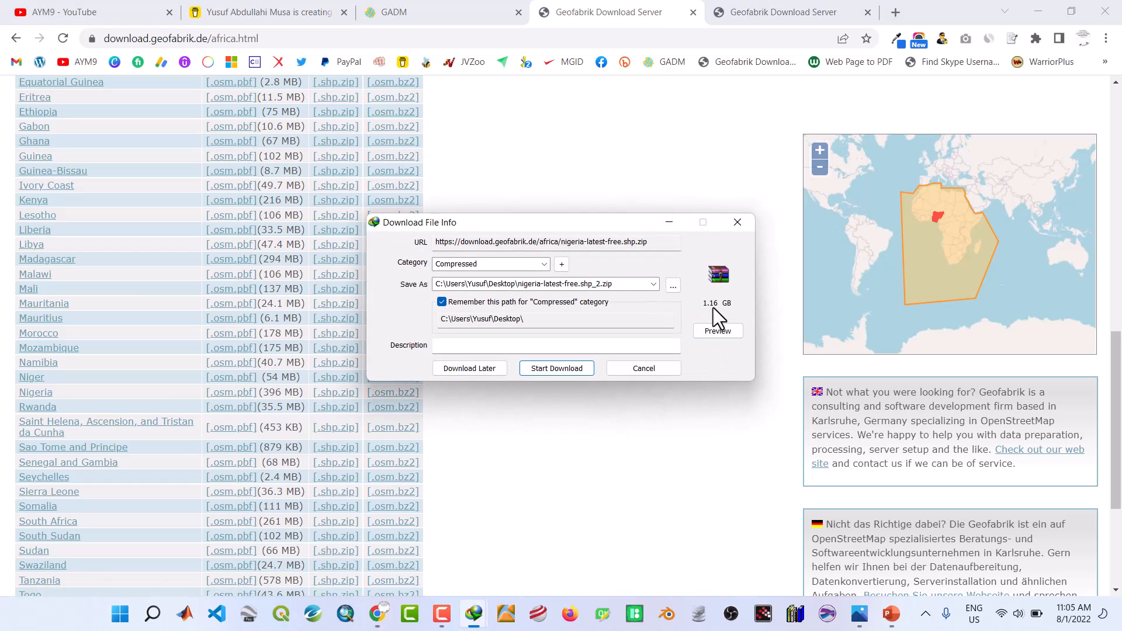
pyautogui.click(625, 369)
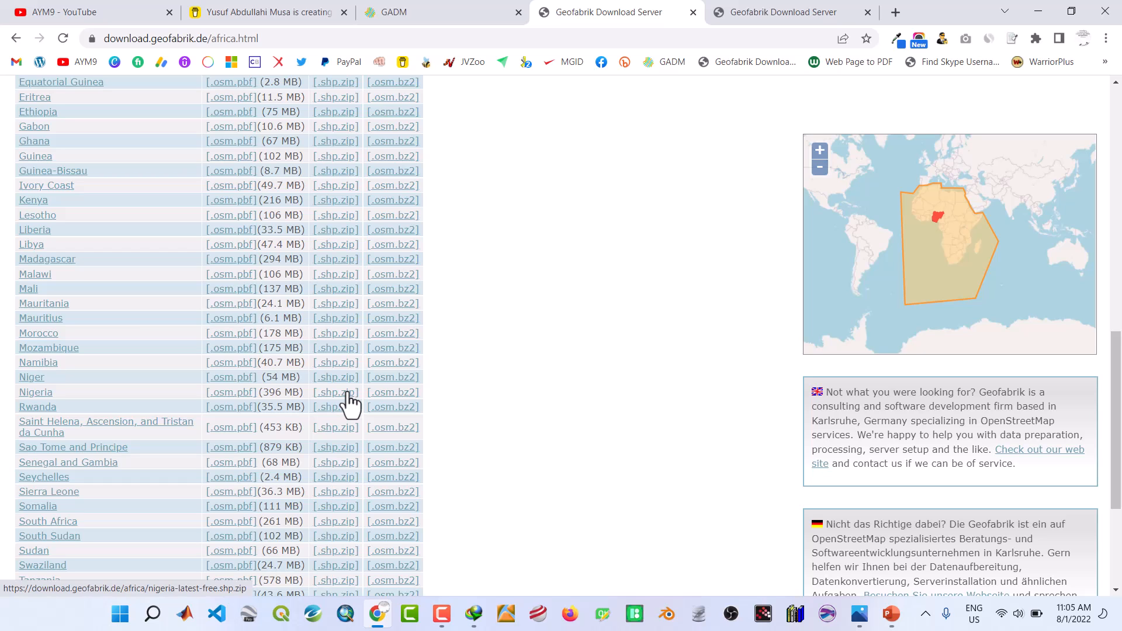
pyautogui.click(444, 12)
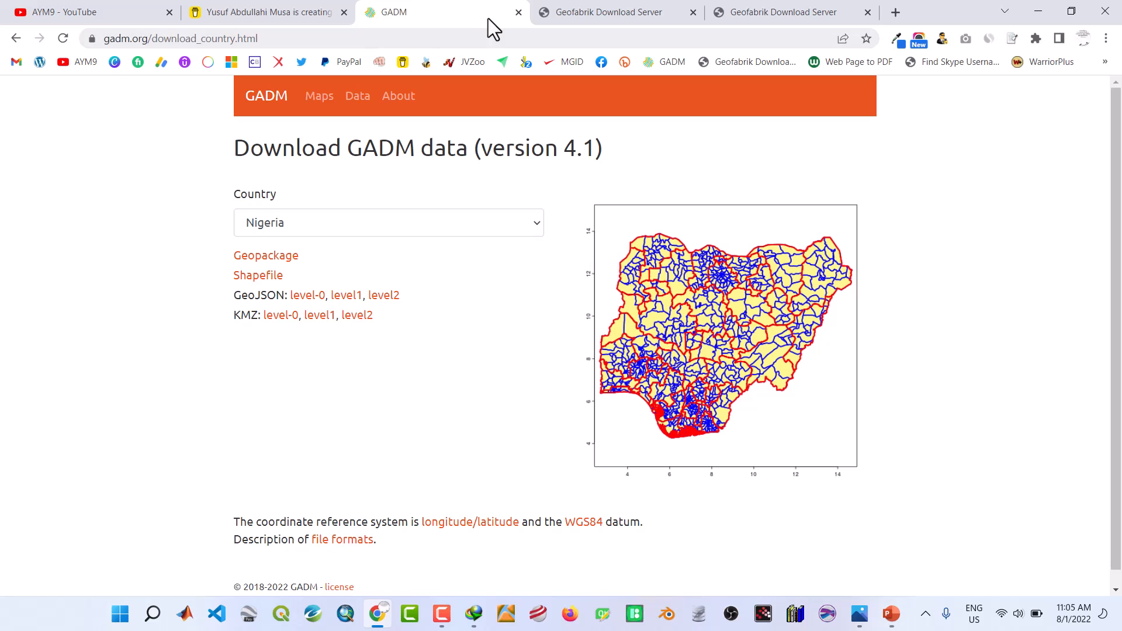
pyautogui.click(558, 13)
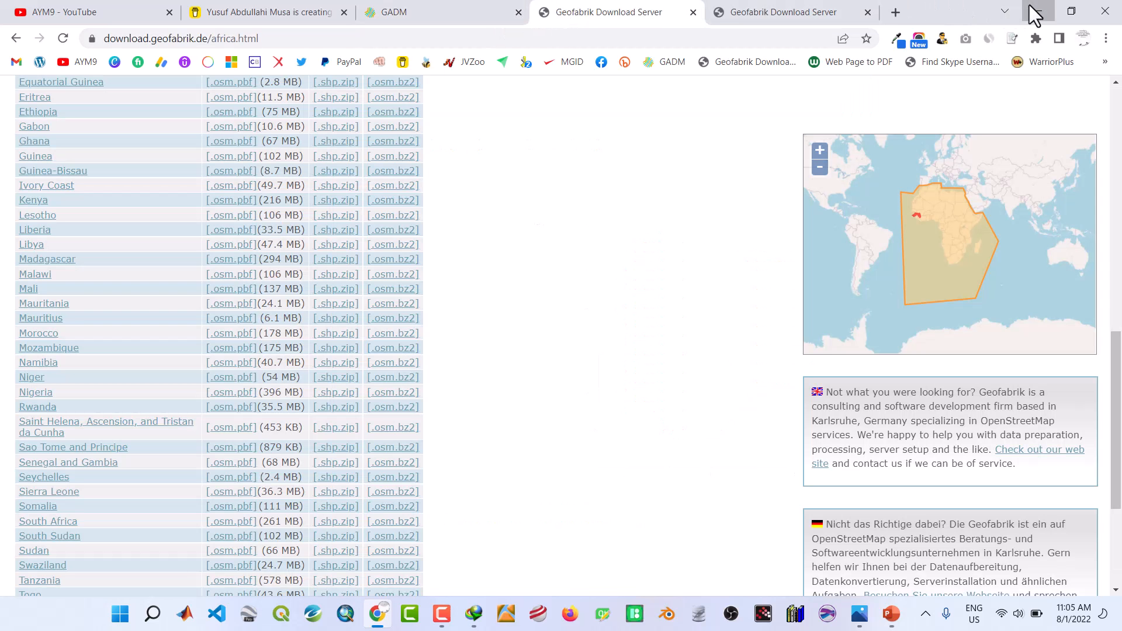
# Minimize the browser and create a new desktop folder named SHAPE FILES
pyautogui.click(1030, 9)
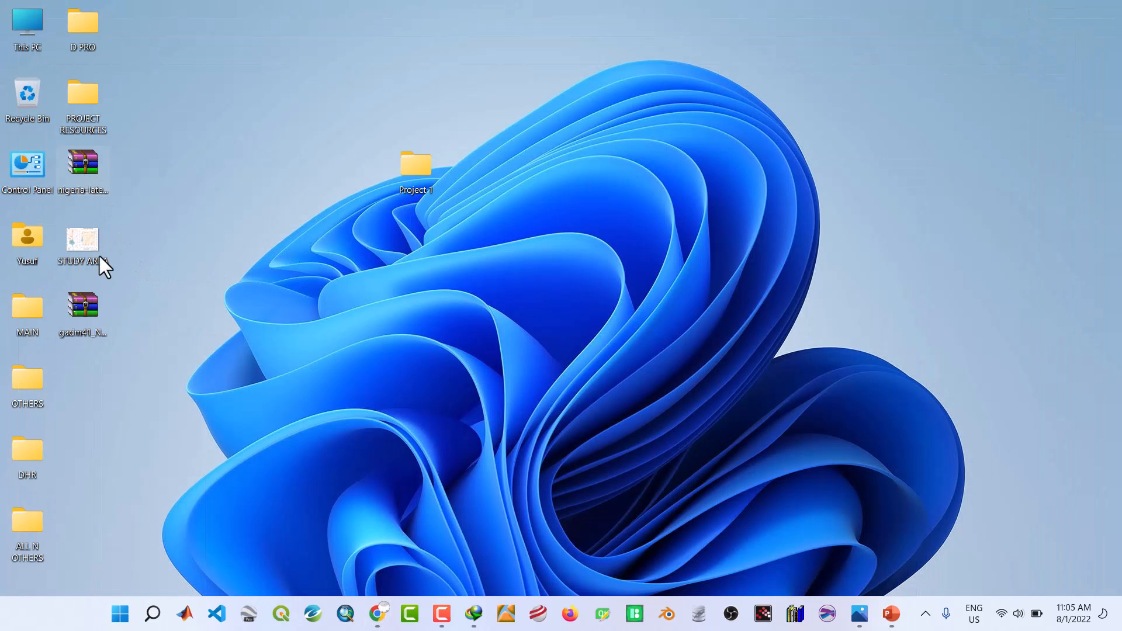
pyautogui.rightClick(192, 220)
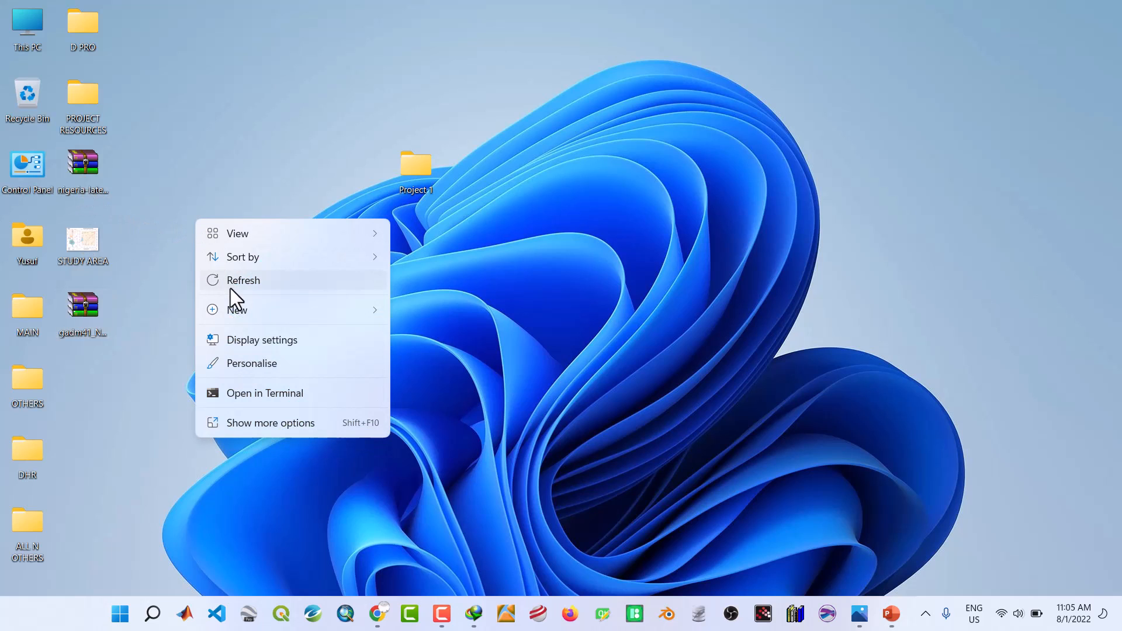
pyautogui.moveTo(240, 312)
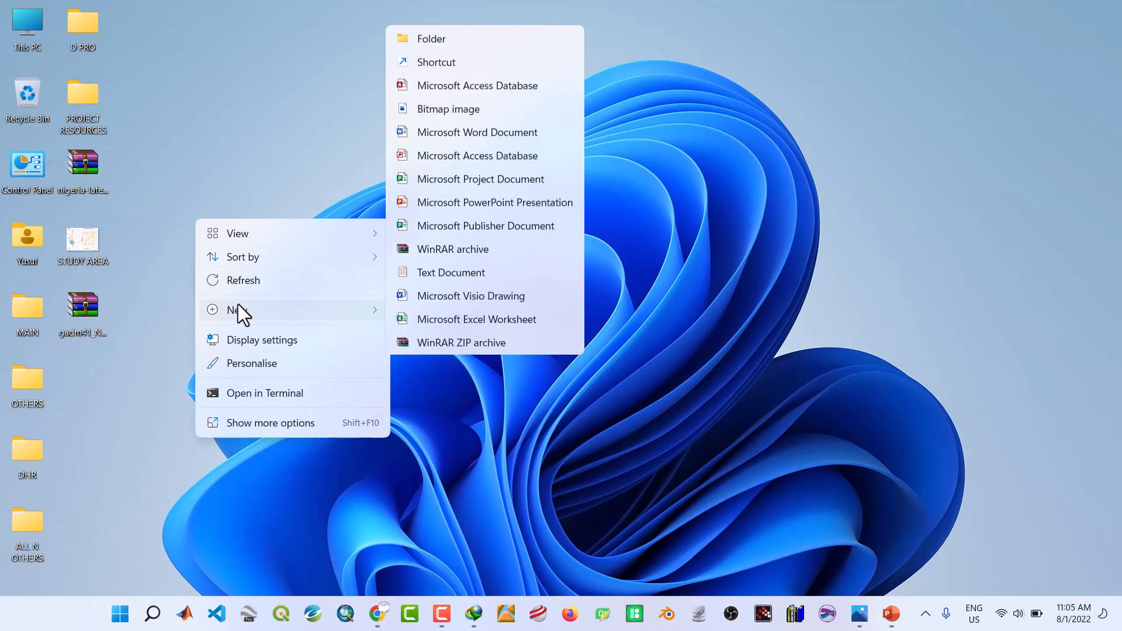
pyautogui.click(474, 38)
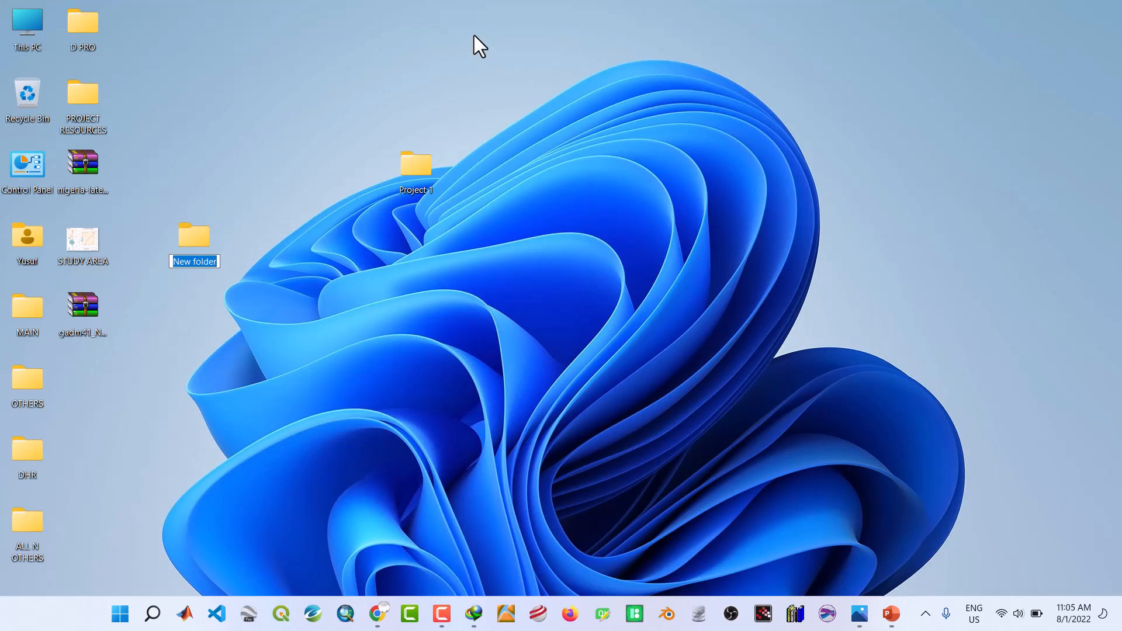
pyautogui.write('SHAPE FILES')
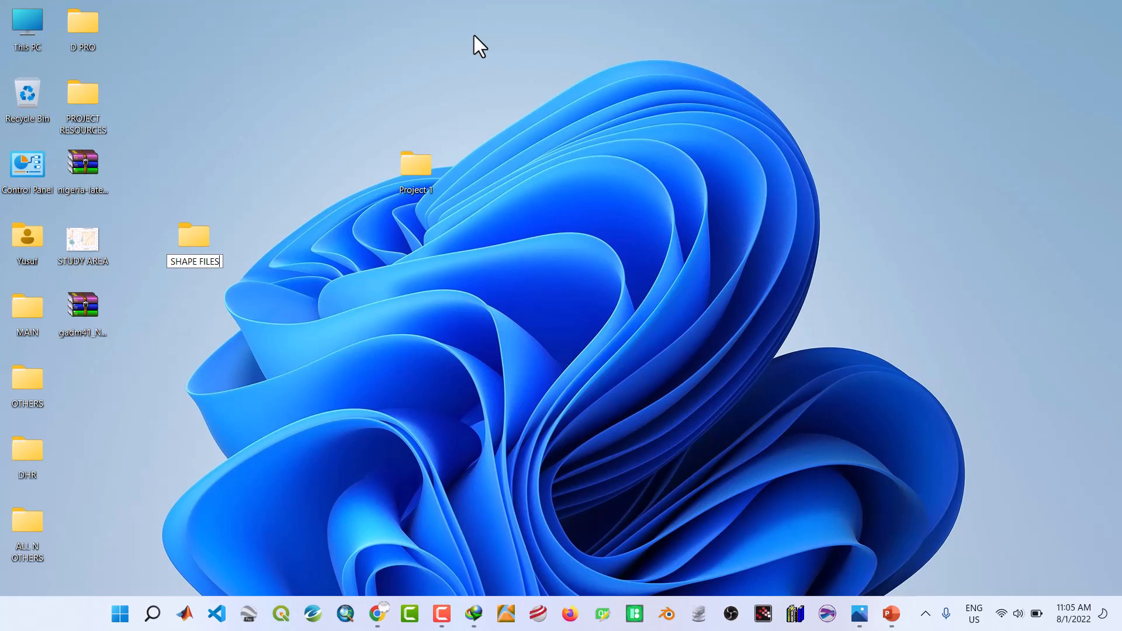
pyautogui.press('Return')
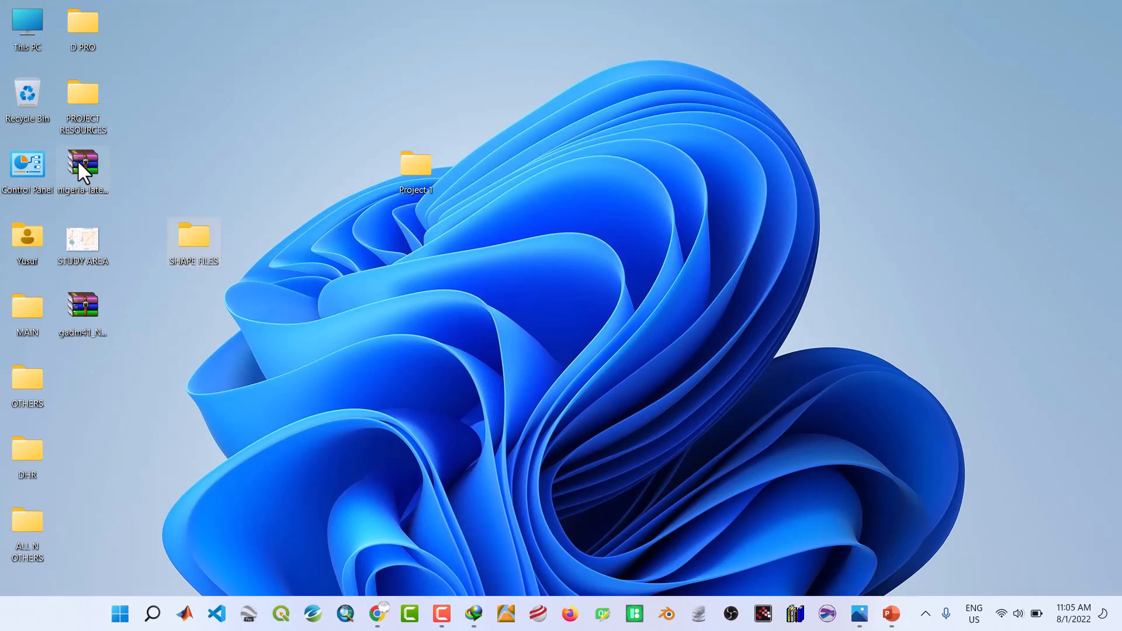
# Move the nigeria-latest-free.shp and gadm41_NGA_shp archives from the desktop into the SHAPE FILES folder
pyautogui.moveTo(77, 159); pyautogui.dragTo(189, 245)
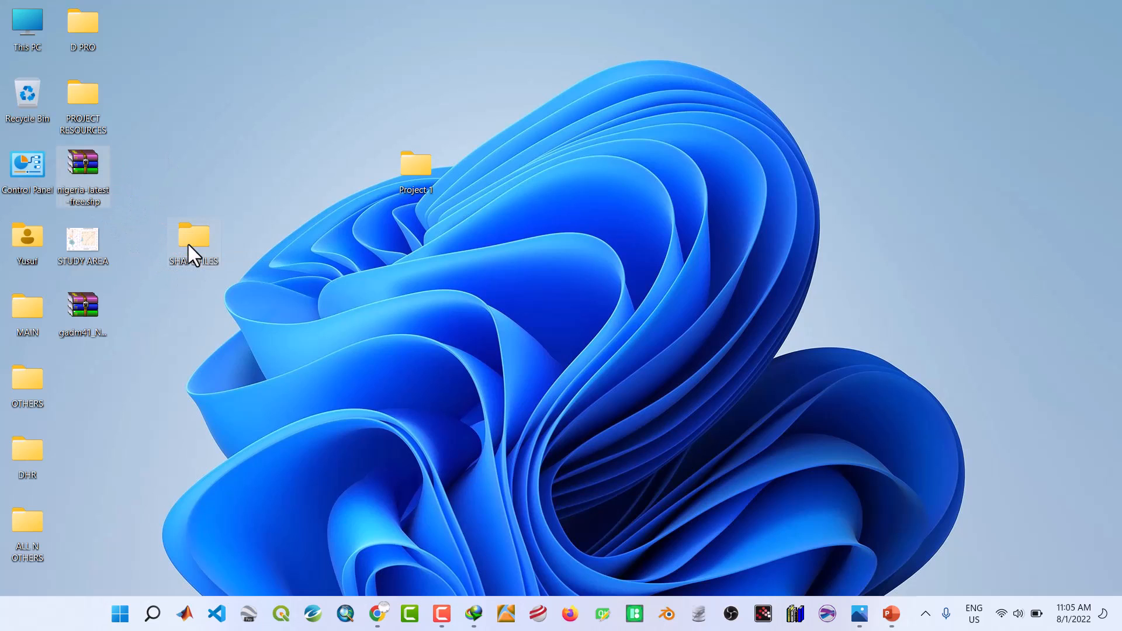
pyautogui.click(74, 301)
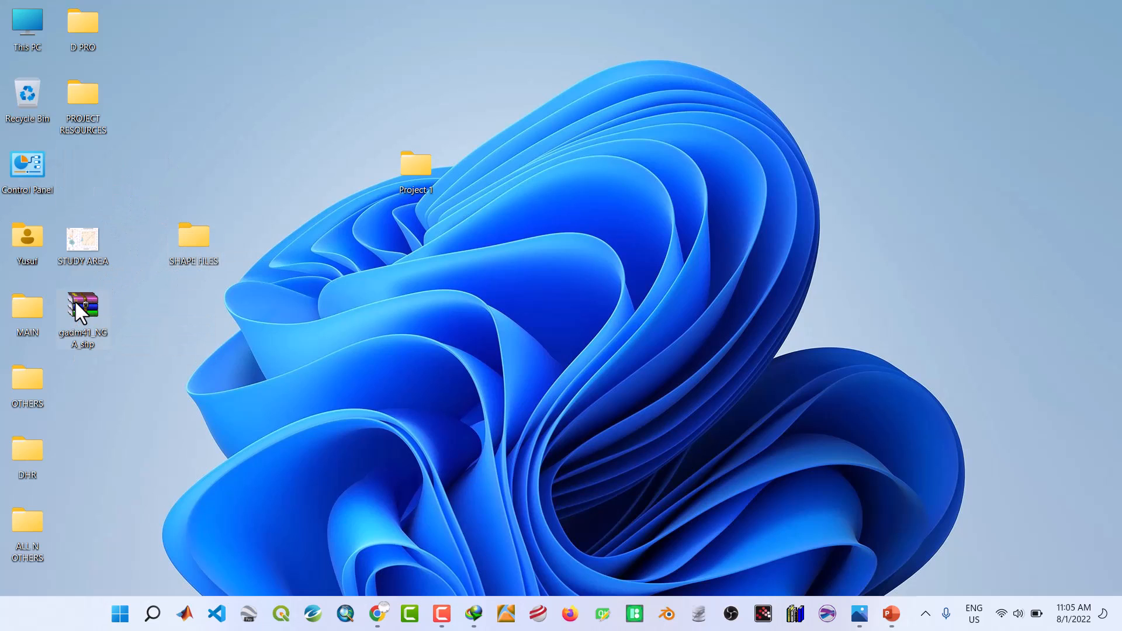
pyautogui.moveTo(74, 299); pyautogui.dragTo(191, 236)
# In the SHAPE FILES folder, extract the gadm41_NGA_shp archive to its own subfolder and delete the original archive
pyautogui.doubleClick(191, 236)
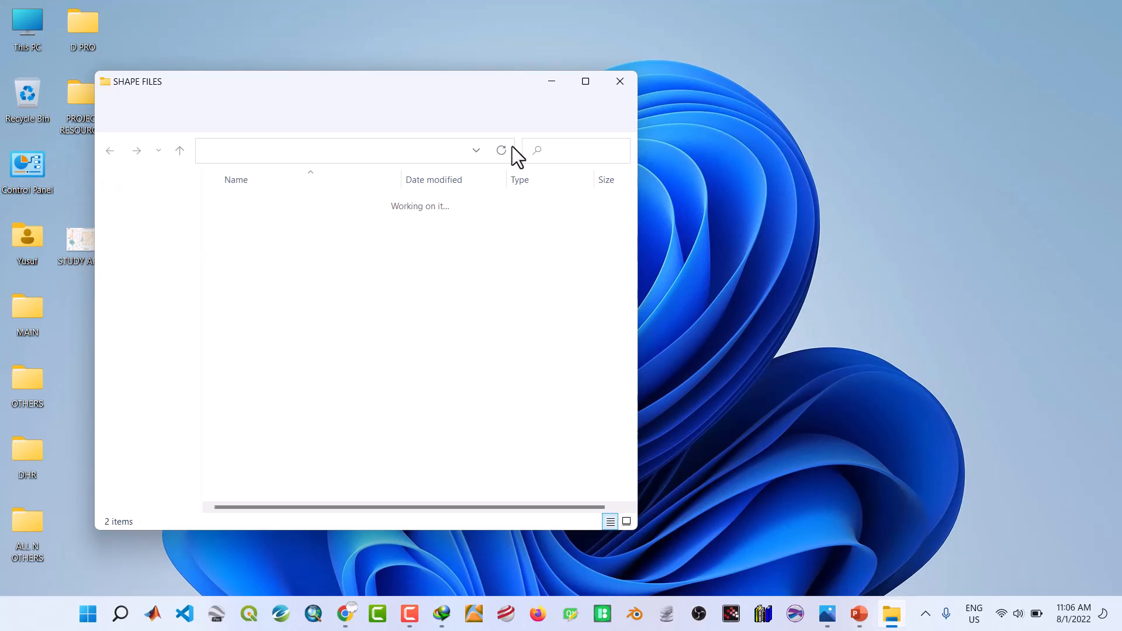
pyautogui.click(587, 82)
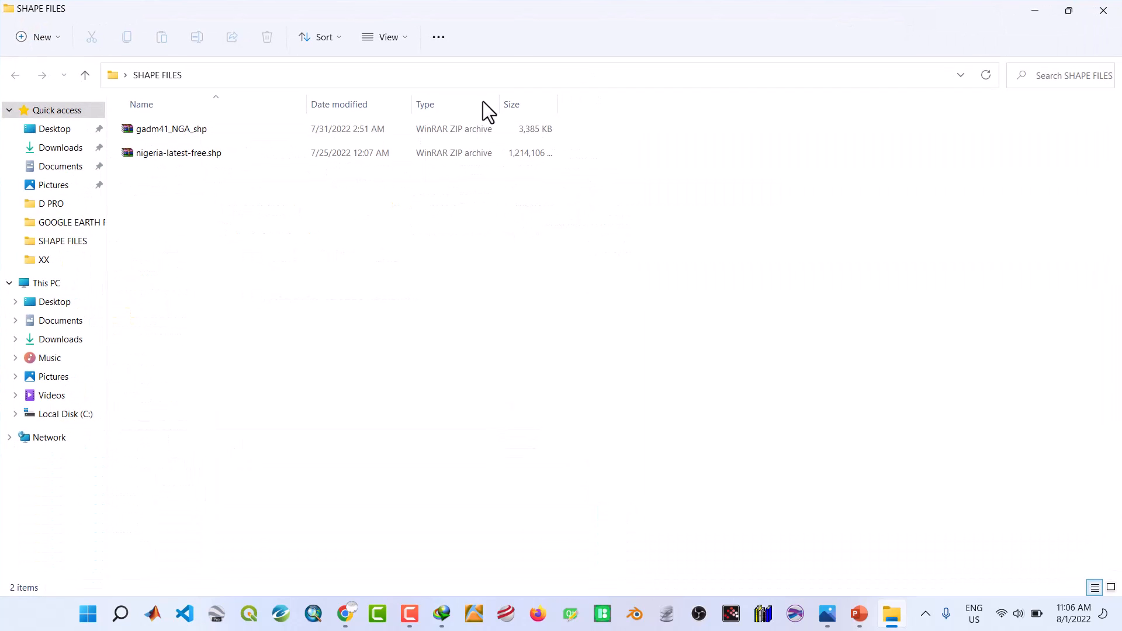
pyautogui.rightClick(216, 130)
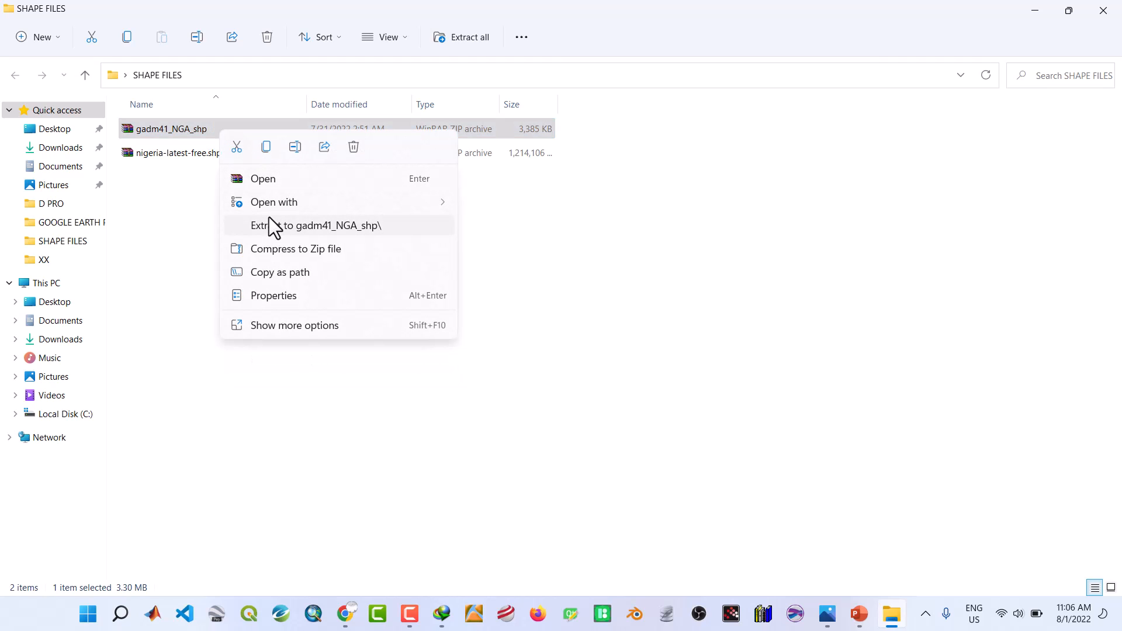
pyautogui.click(269, 217)
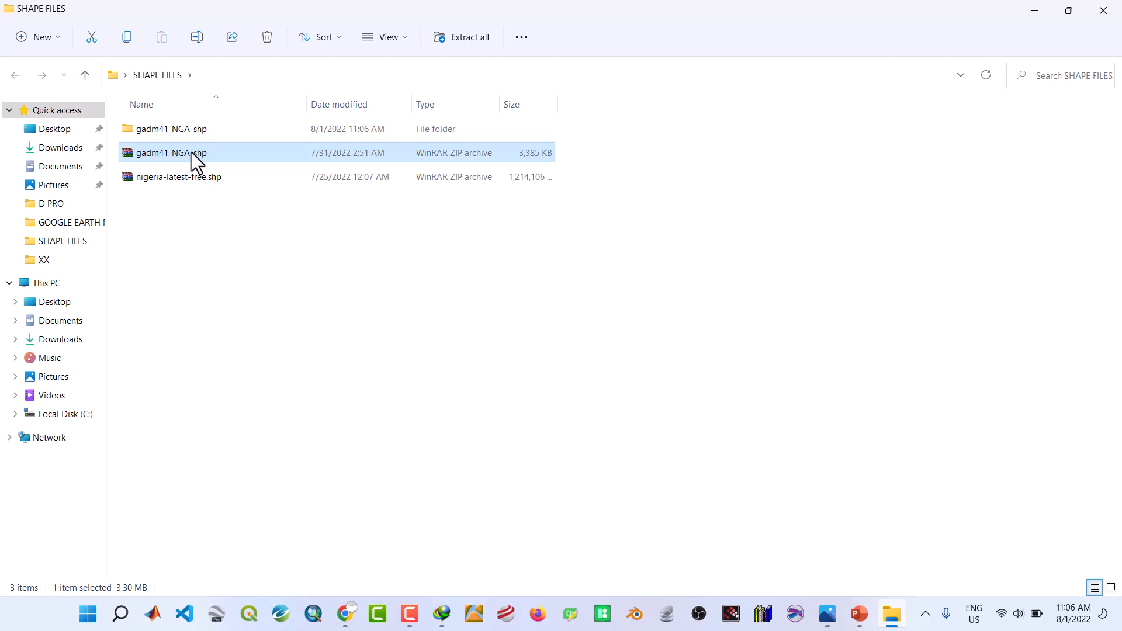
pyautogui.press('Delete')
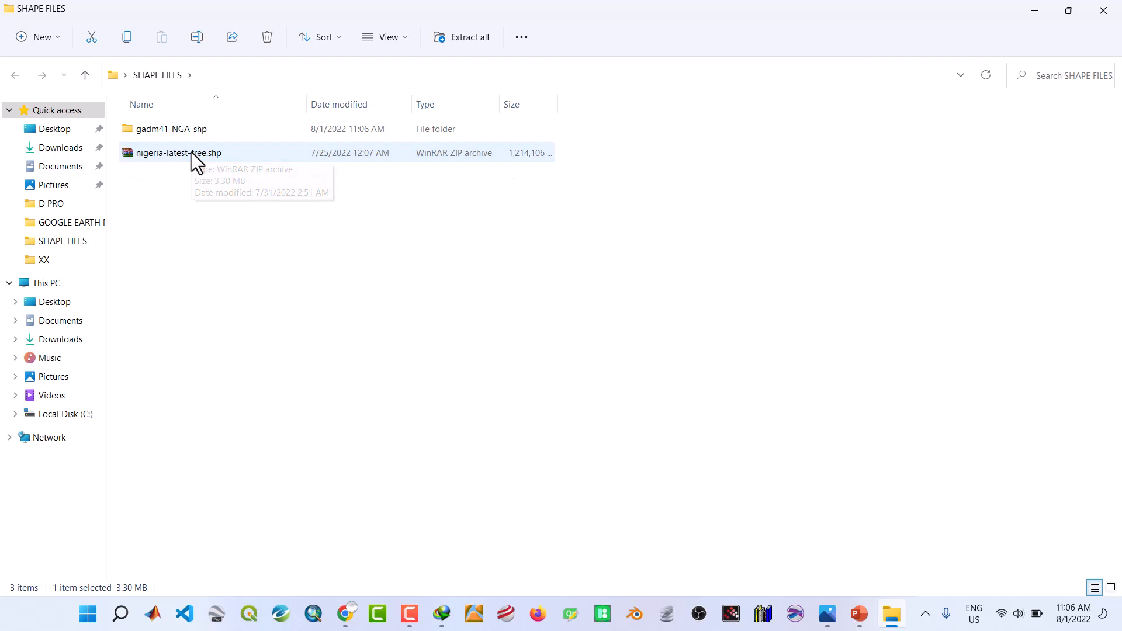
# Extract the nigeria-latest-free.shp archive to its own subfolder and minimize the extraction and folder windows
pyautogui.click(173, 153)
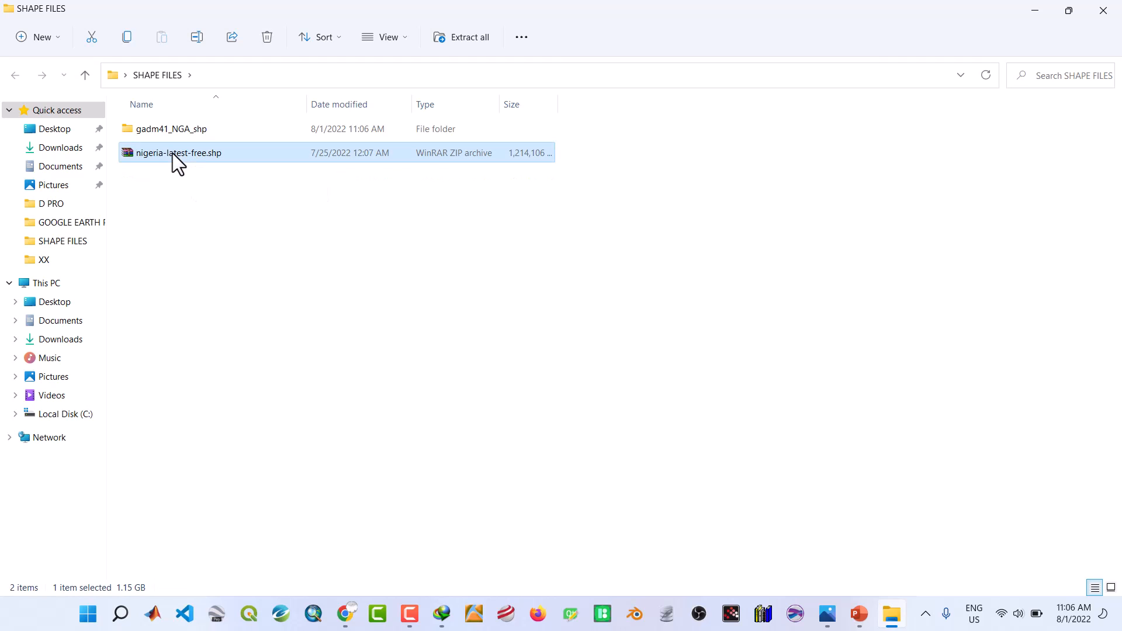
pyautogui.rightClick(173, 153)
pyautogui.click(225, 254)
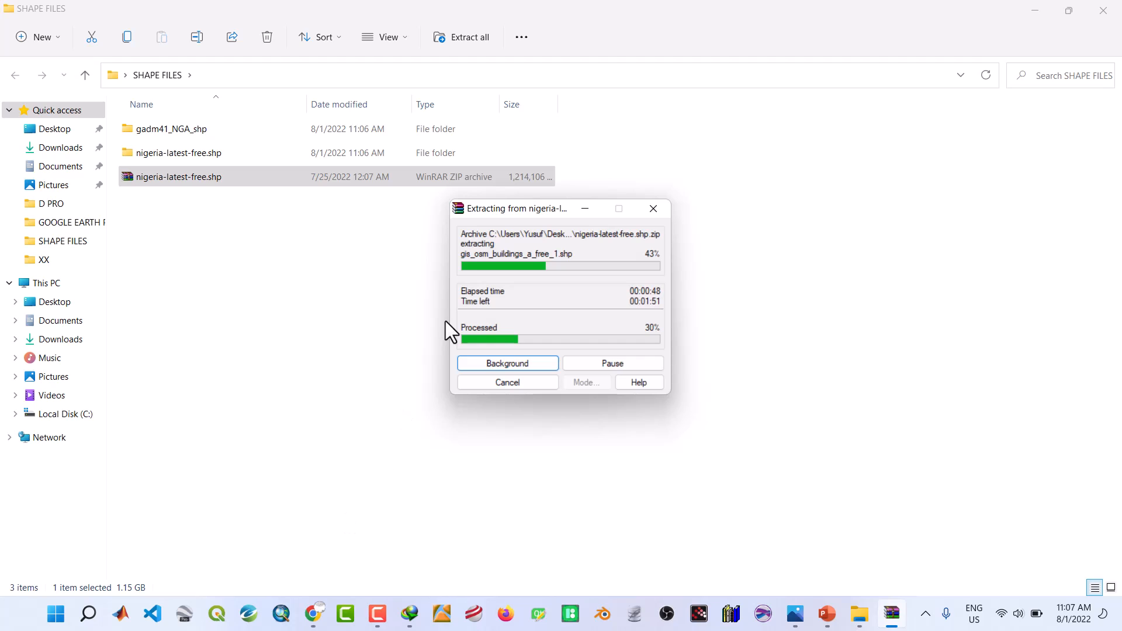
pyautogui.click(587, 208)
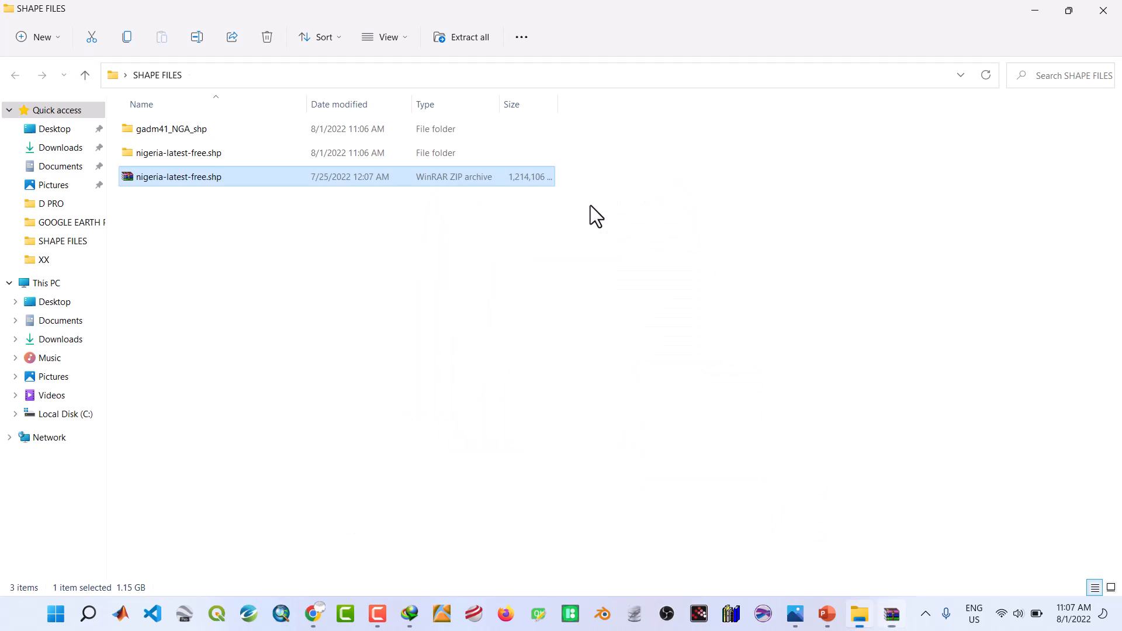
pyautogui.click(1033, 11)
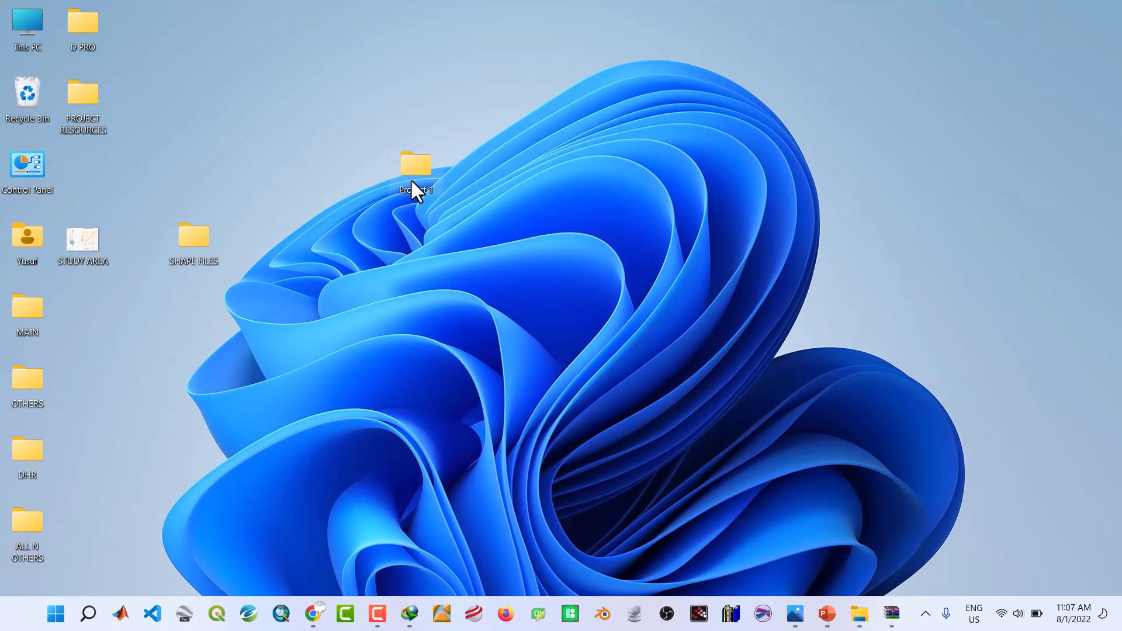
# Switch to Chrome to view the AYM9 YouTube channel's uploaded videos, then return to the desktop
pyautogui.click(313, 614)
pyautogui.click(103, 11)
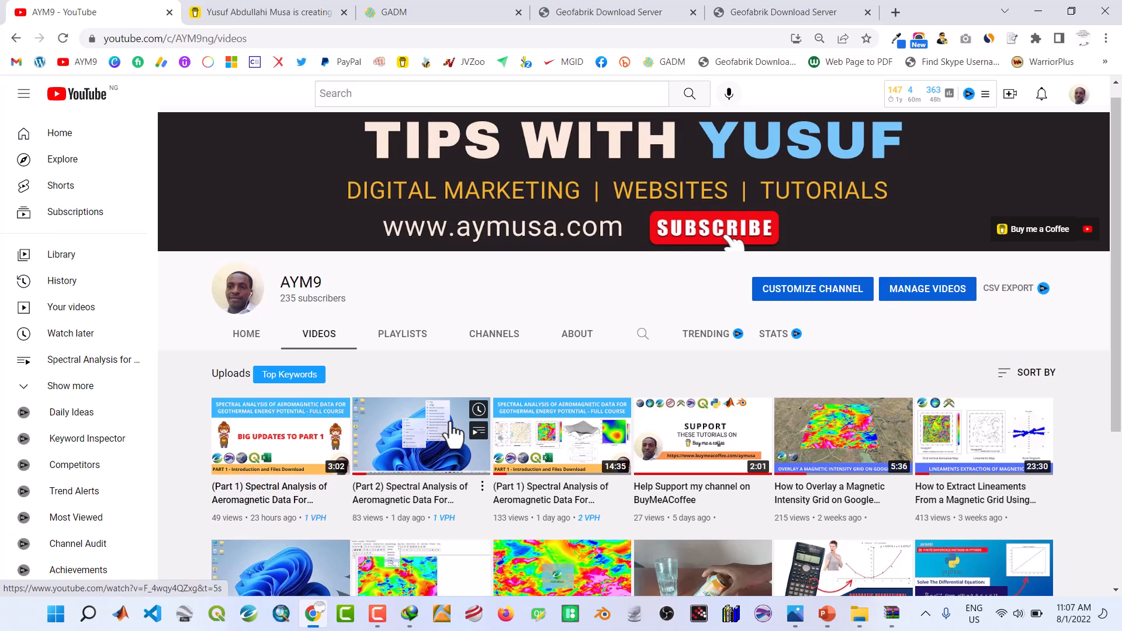
pyautogui.click(1038, 6)
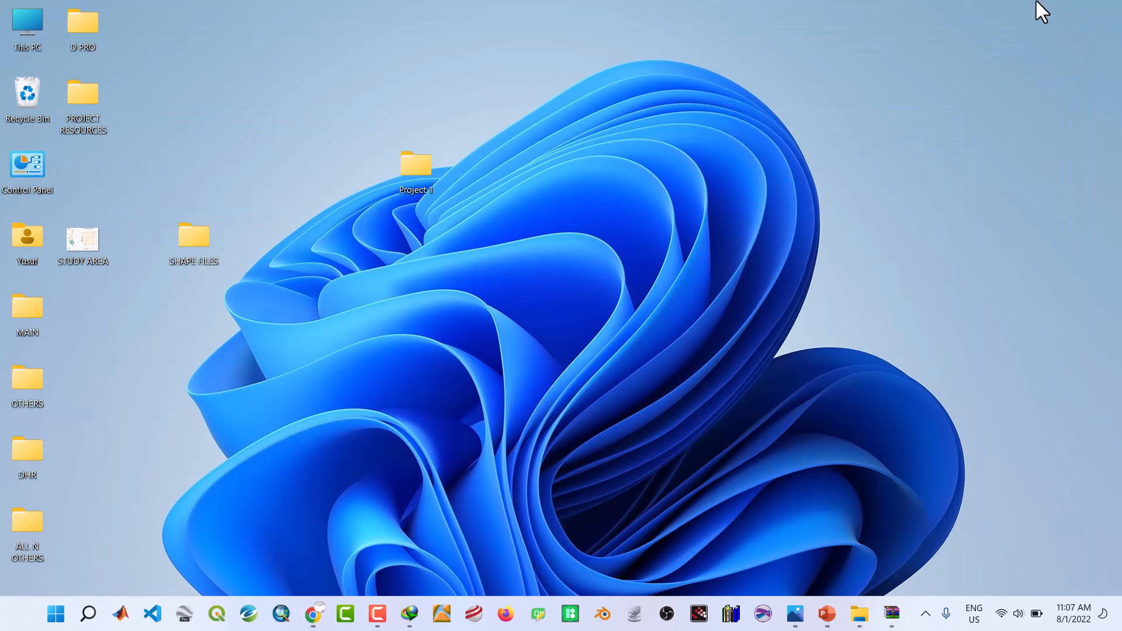
# Open square_study_area from Project 1's GOOGLE EARTH PRO folder in Google Earth Pro, then minimize both windows
pyautogui.doubleClick(428, 171)
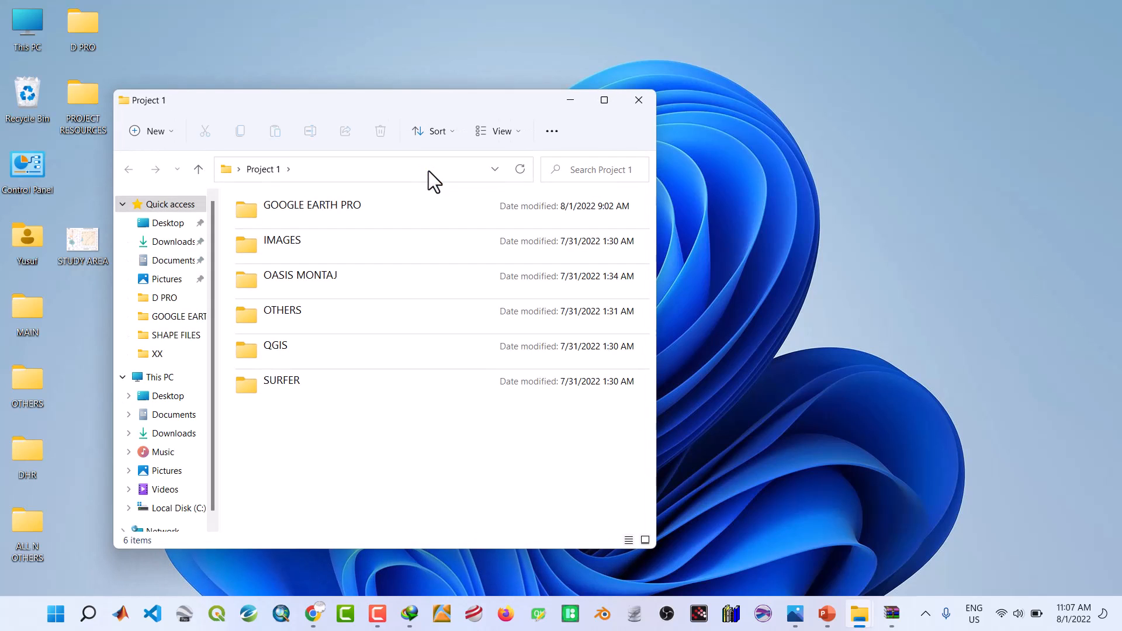
pyautogui.doubleClick(334, 205)
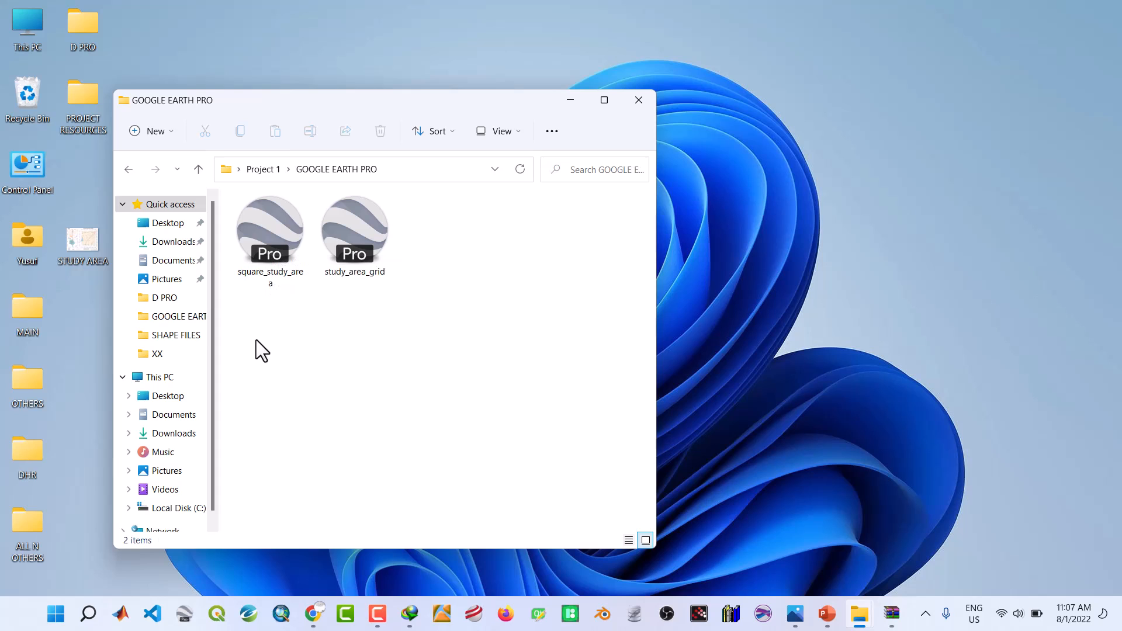
pyautogui.doubleClick(272, 225)
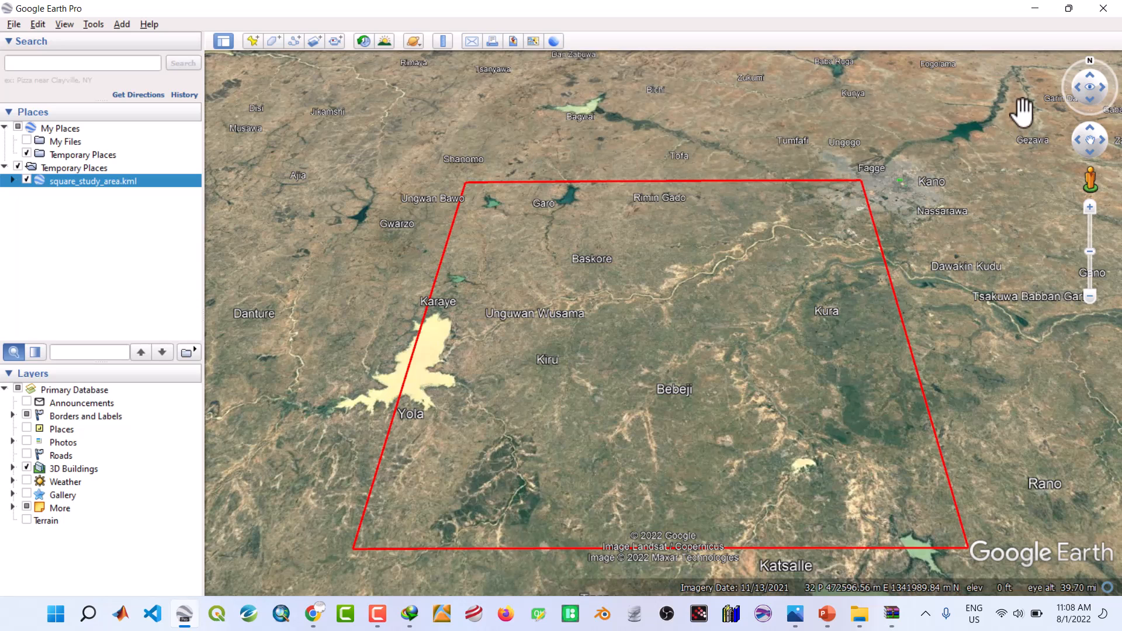
pyautogui.click(1035, 8)
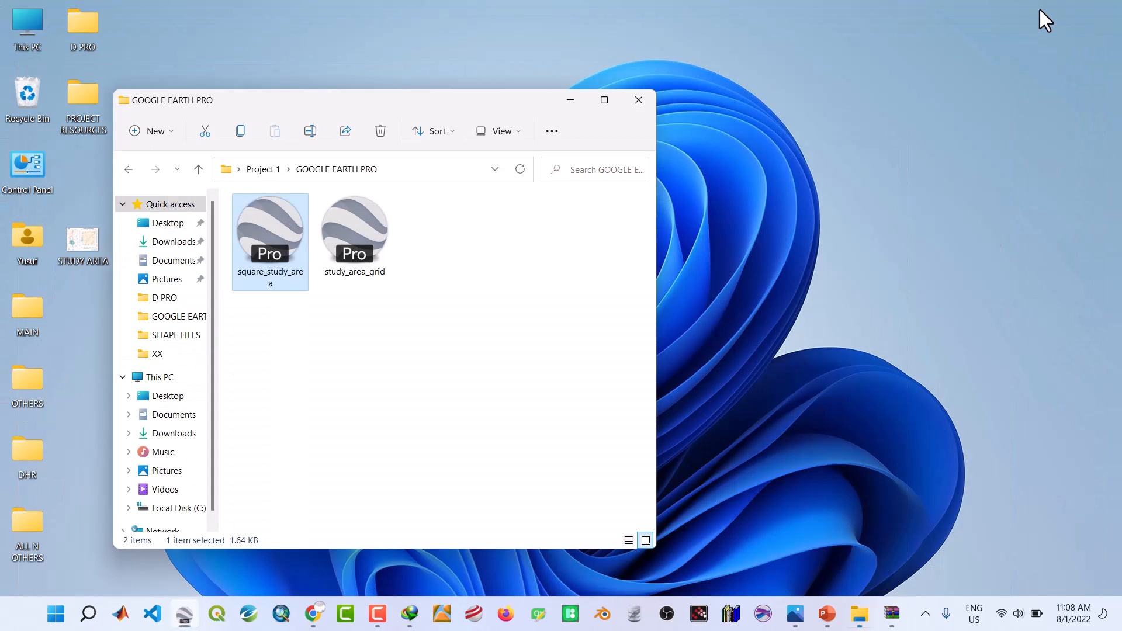
pyautogui.click(570, 104)
# Check the extraction progress, reopen the SHAPE FILES folder and delete the nigeria-latest-free.shp ZIP archive
pyautogui.click(891, 613)
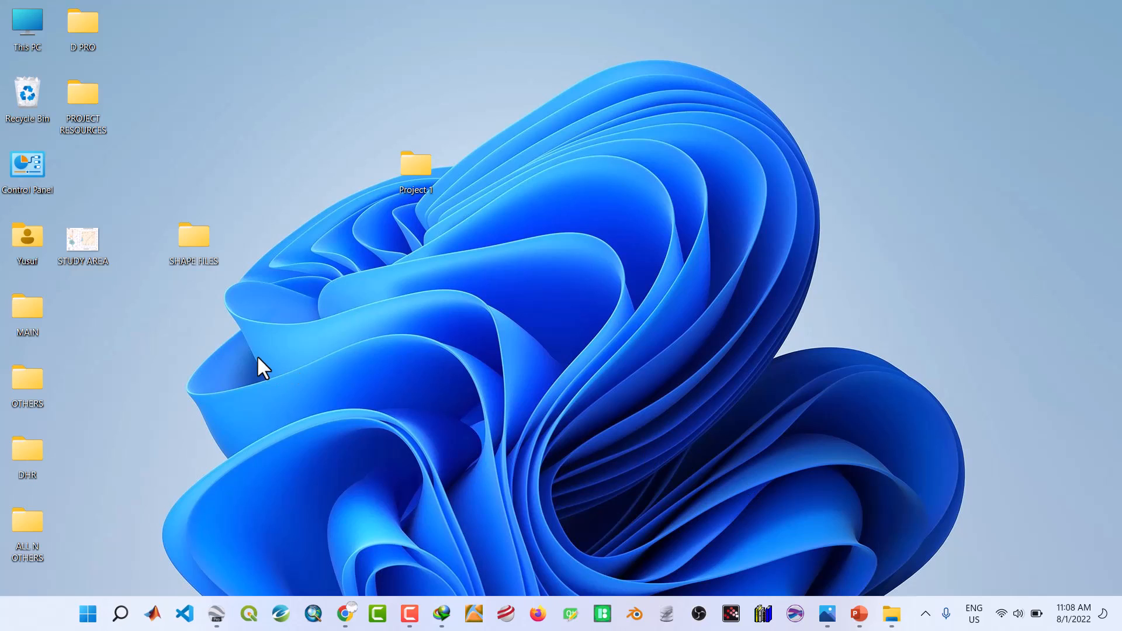
pyautogui.doubleClick(198, 250)
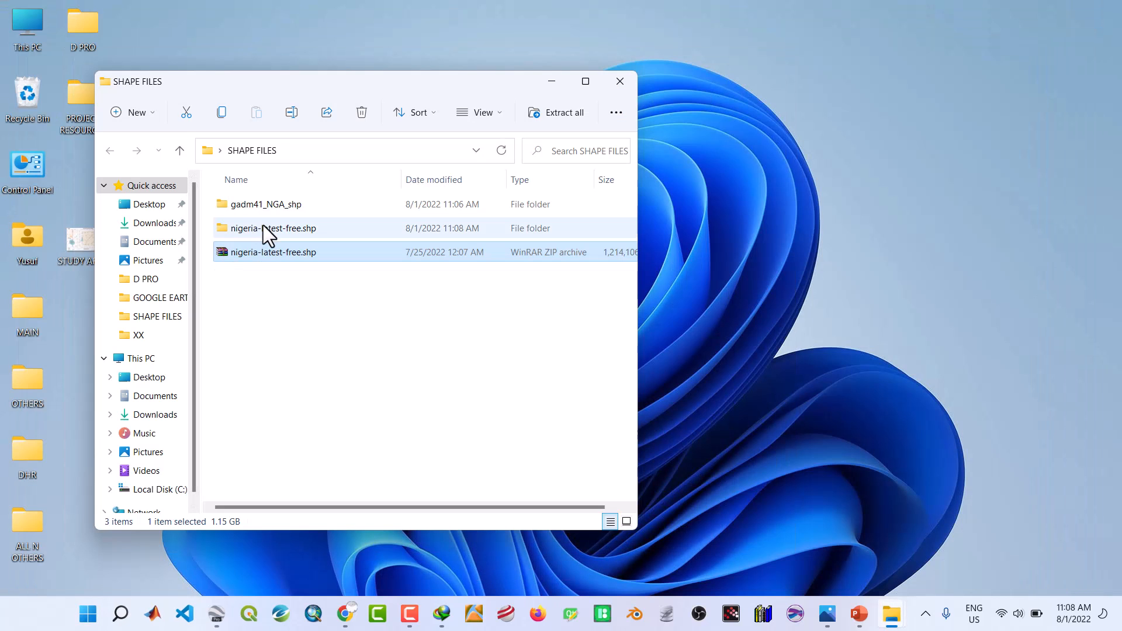
pyautogui.click(263, 227)
pyautogui.click(261, 248)
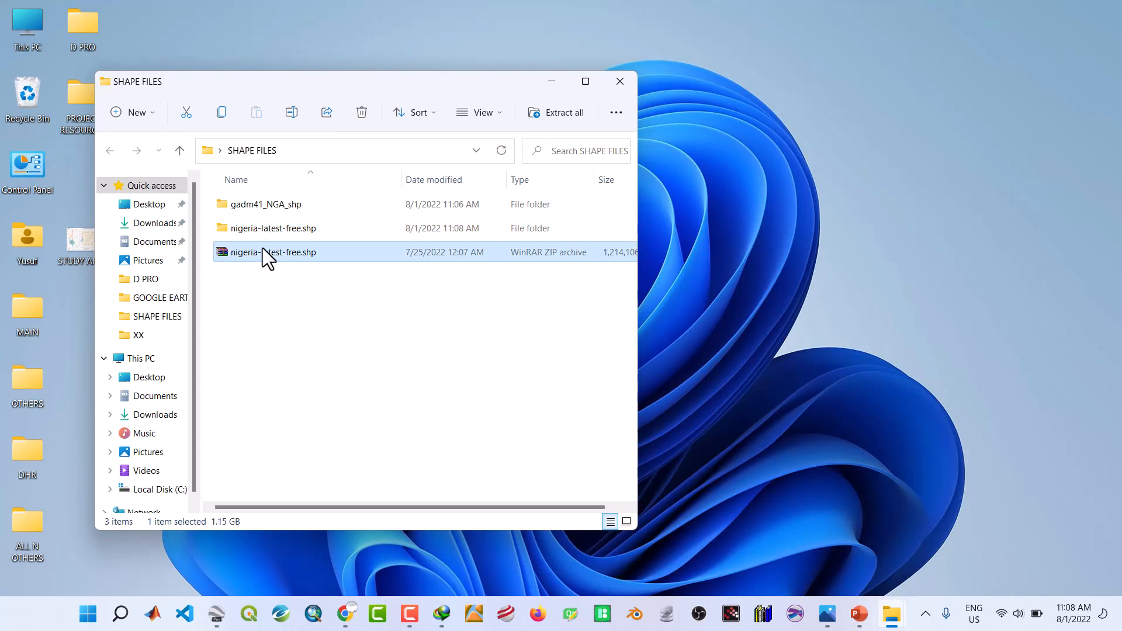
pyautogui.press('Delete')
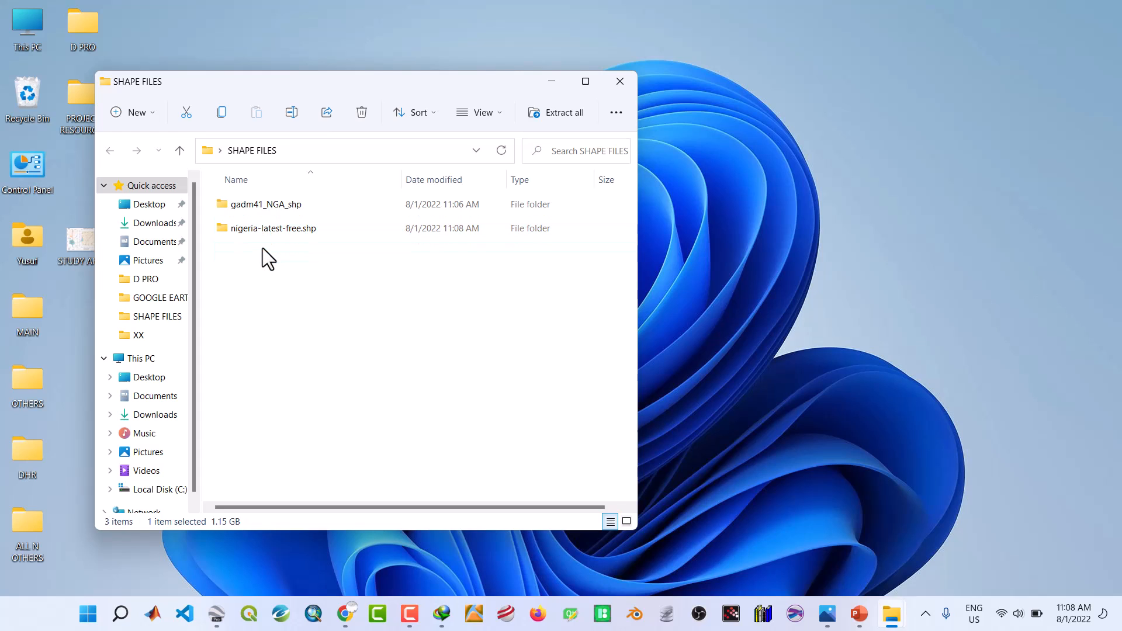
# Examine the extracted files in the nigeria-latest-free.shp and gadm41_NGA_shp folders, then minimize the folder window
pyautogui.doubleClick(262, 234)
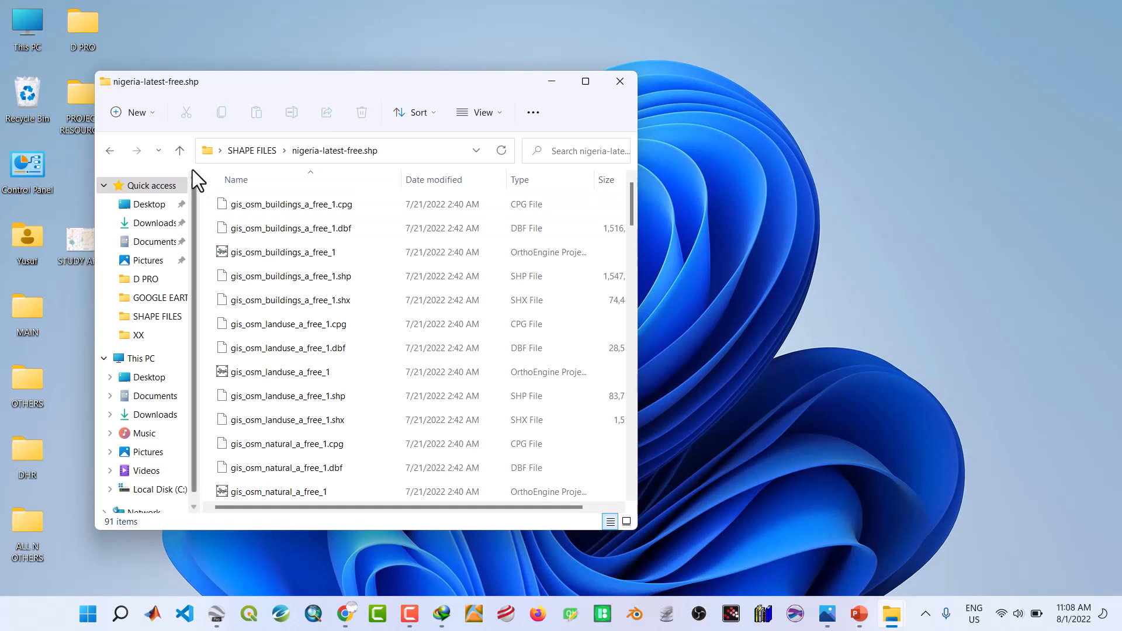
pyautogui.click(180, 153)
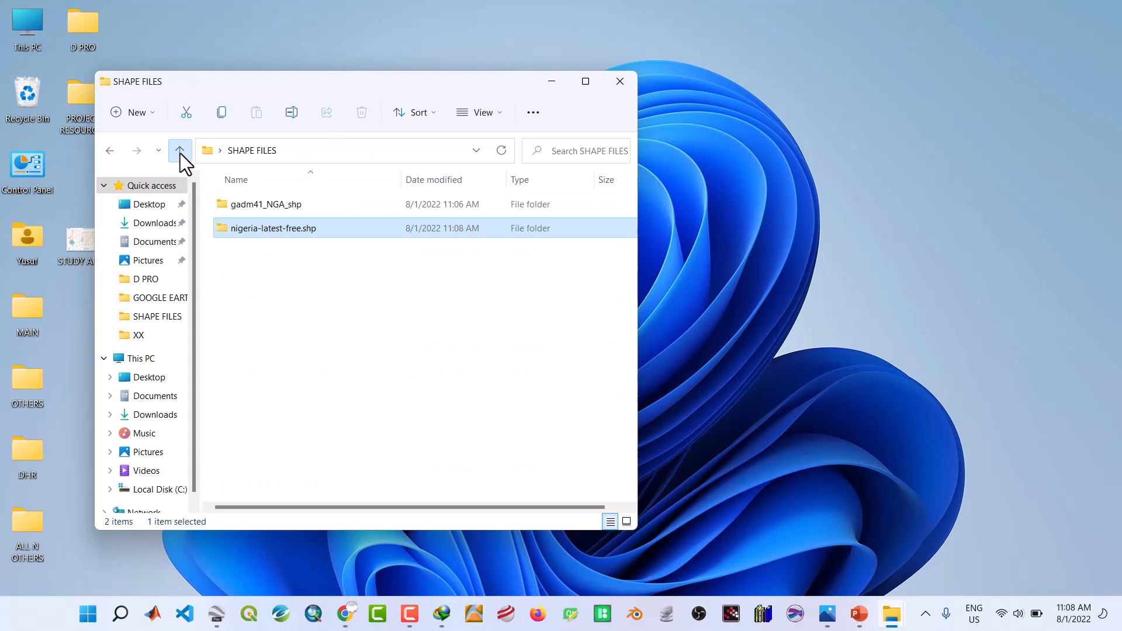
pyautogui.doubleClick(279, 210)
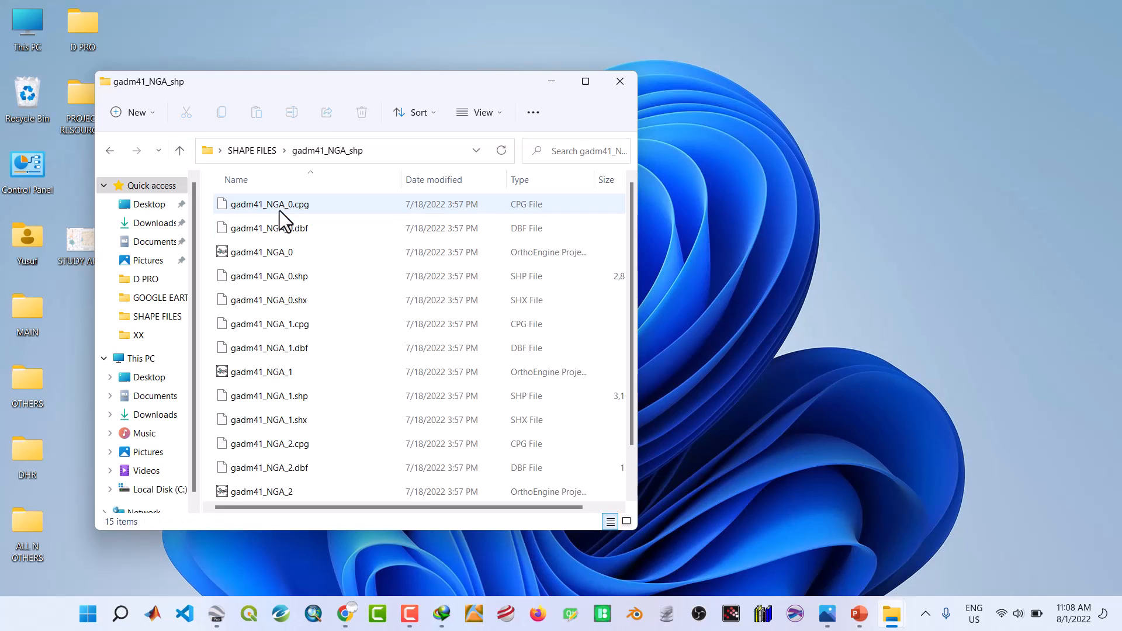
pyautogui.click(180, 153)
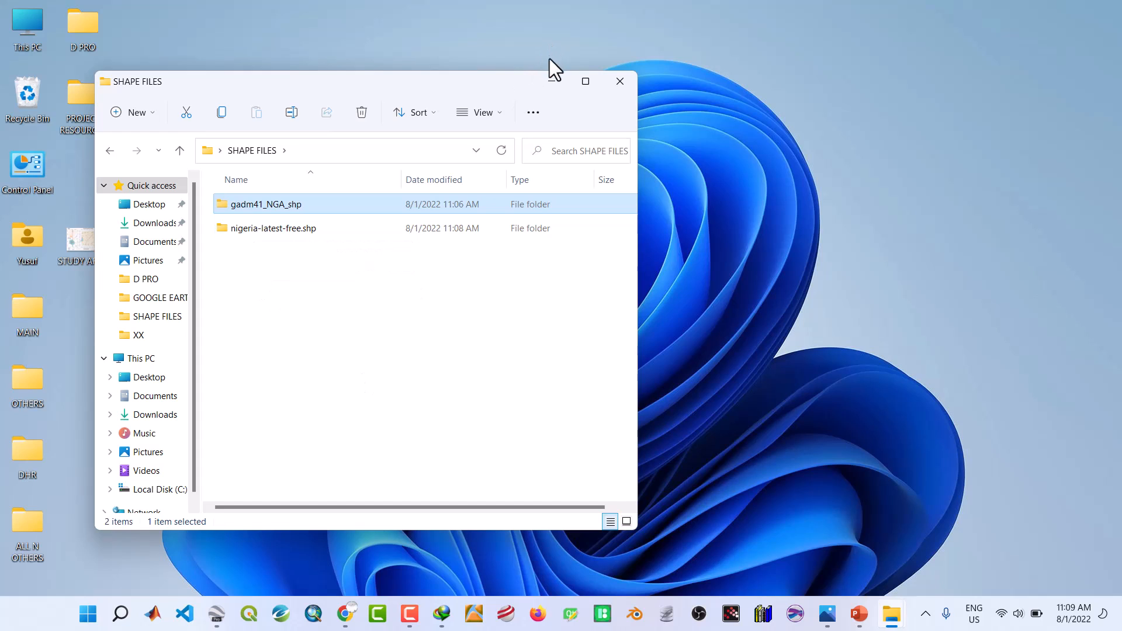
pyautogui.click(552, 81)
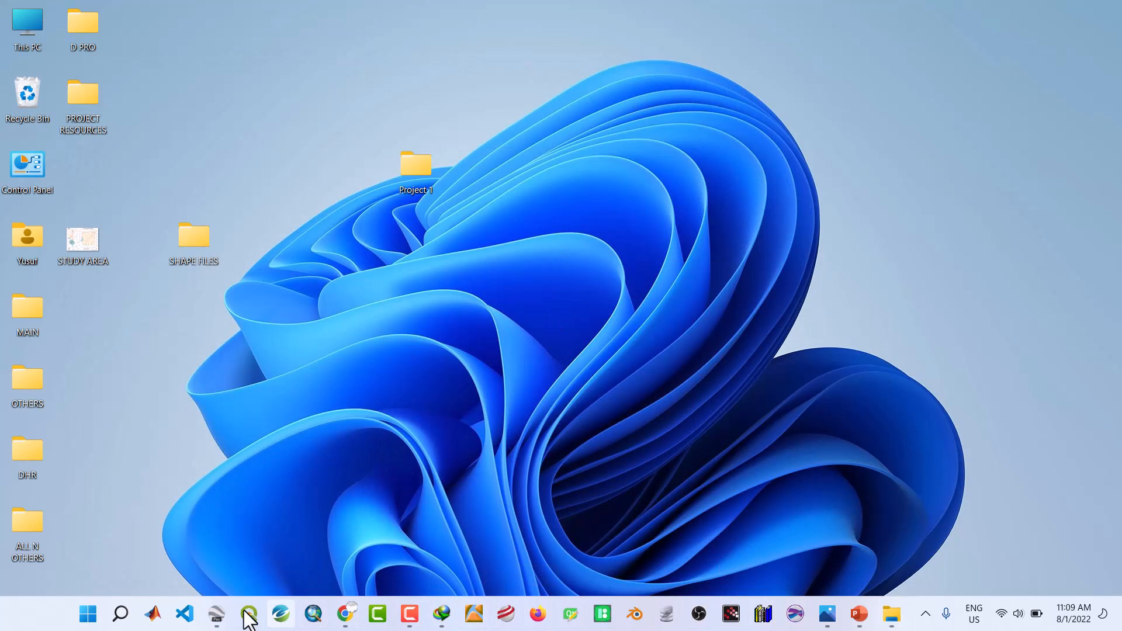
# Switch to Google Earth Pro and create a folder named STUDY AREA under My Places
pyautogui.click(223, 616)
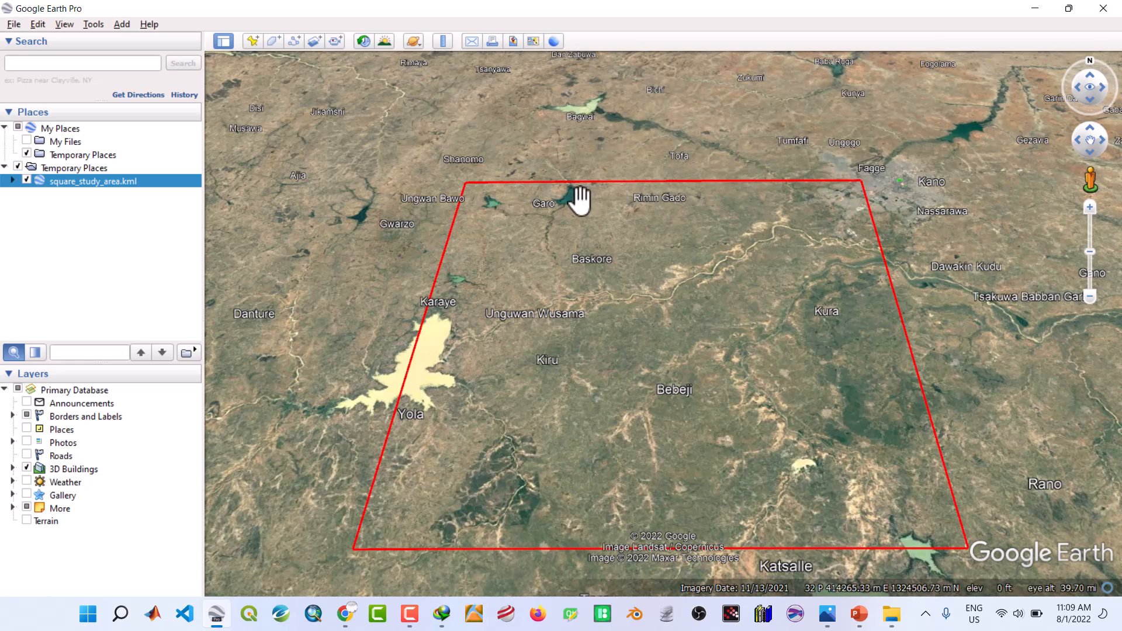
pyautogui.click(56, 131)
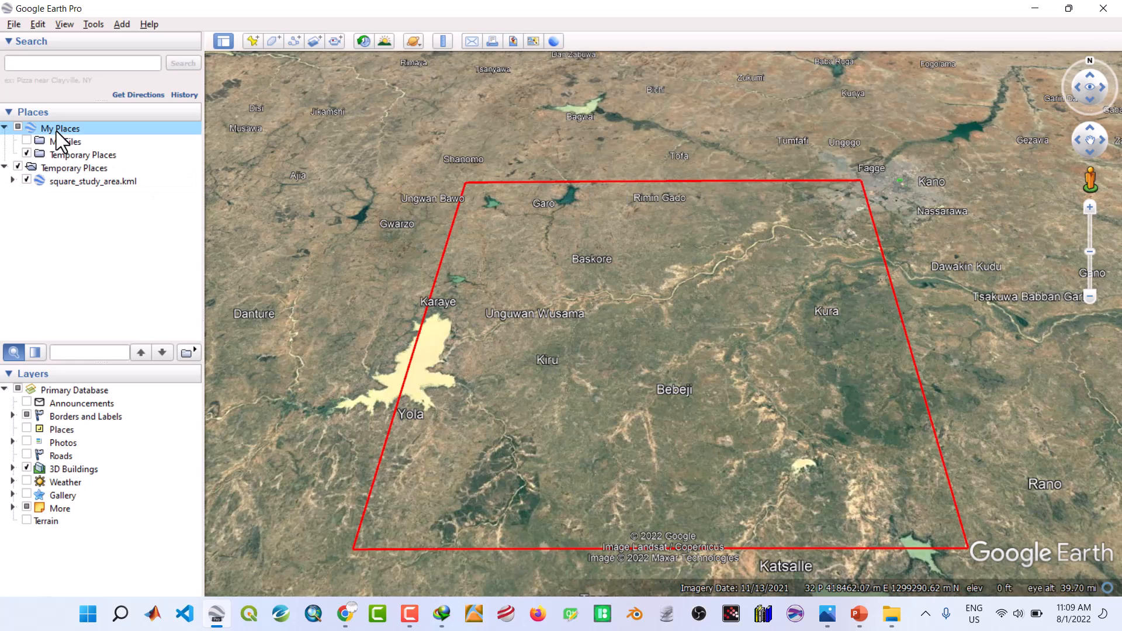
pyautogui.rightClick(56, 131)
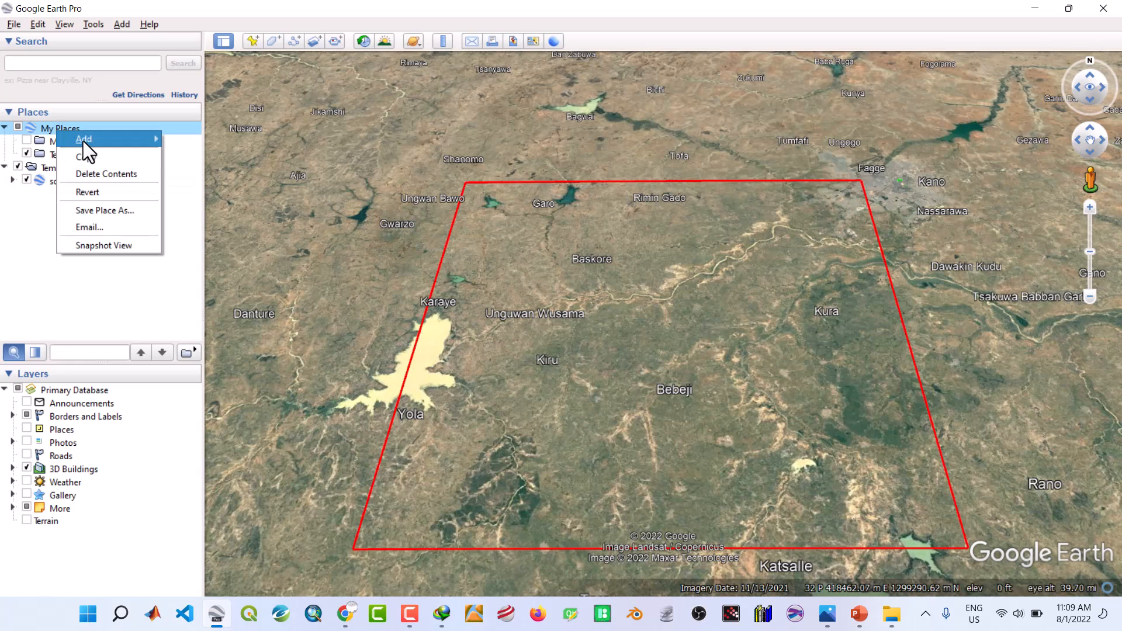
pyautogui.moveTo(86, 142)
pyautogui.click(180, 139)
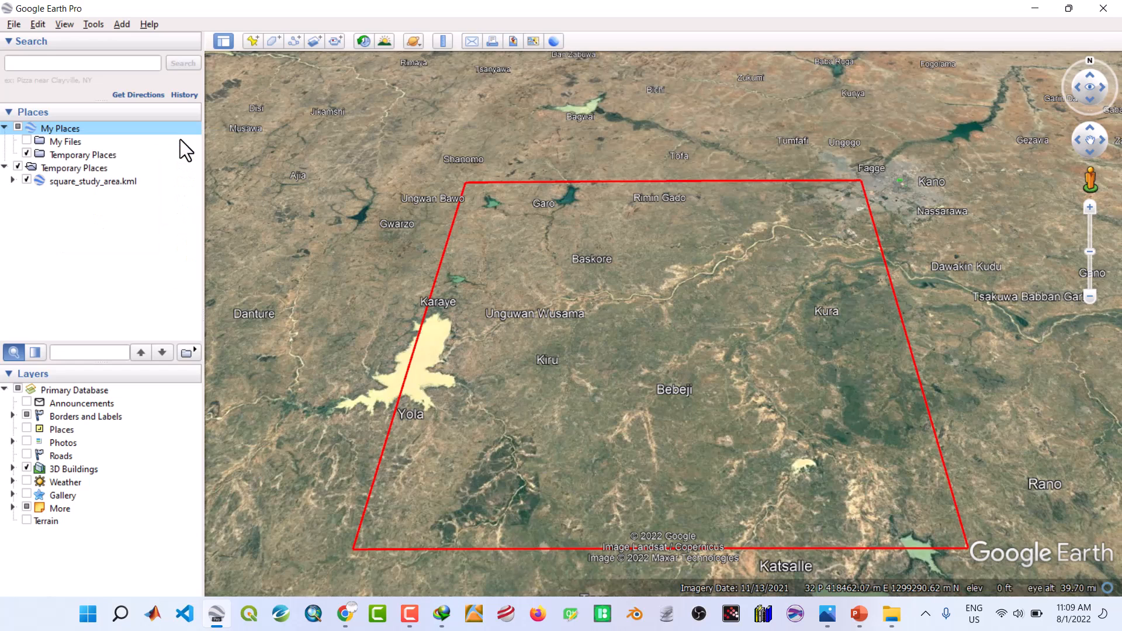
pyautogui.write('S')
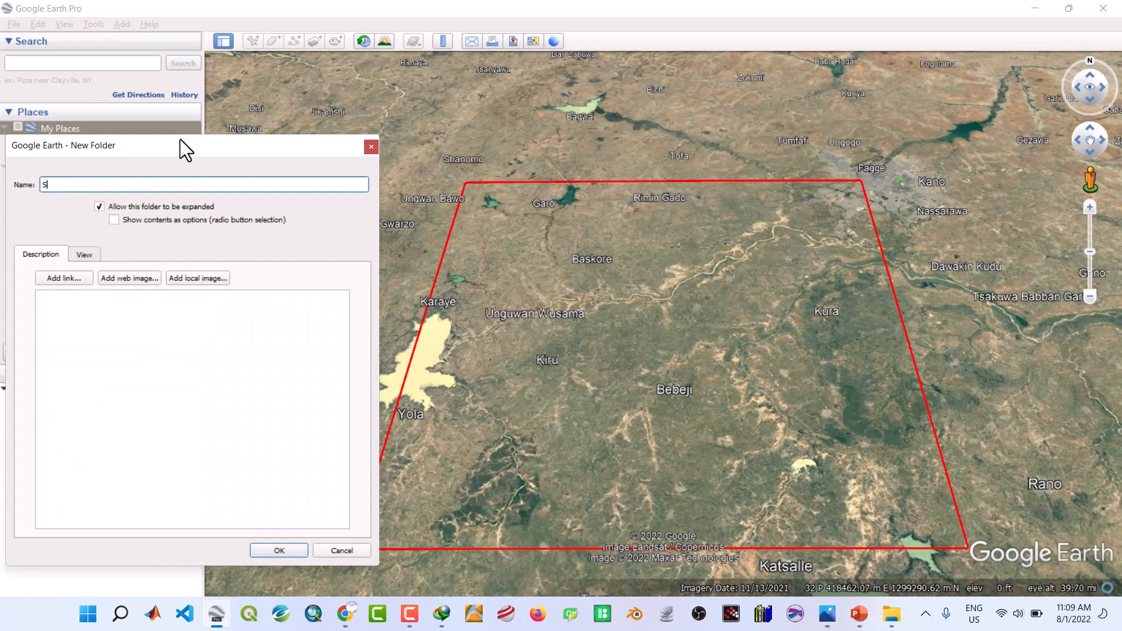
pyautogui.write('TUDY AREA')
pyautogui.click(258, 552)
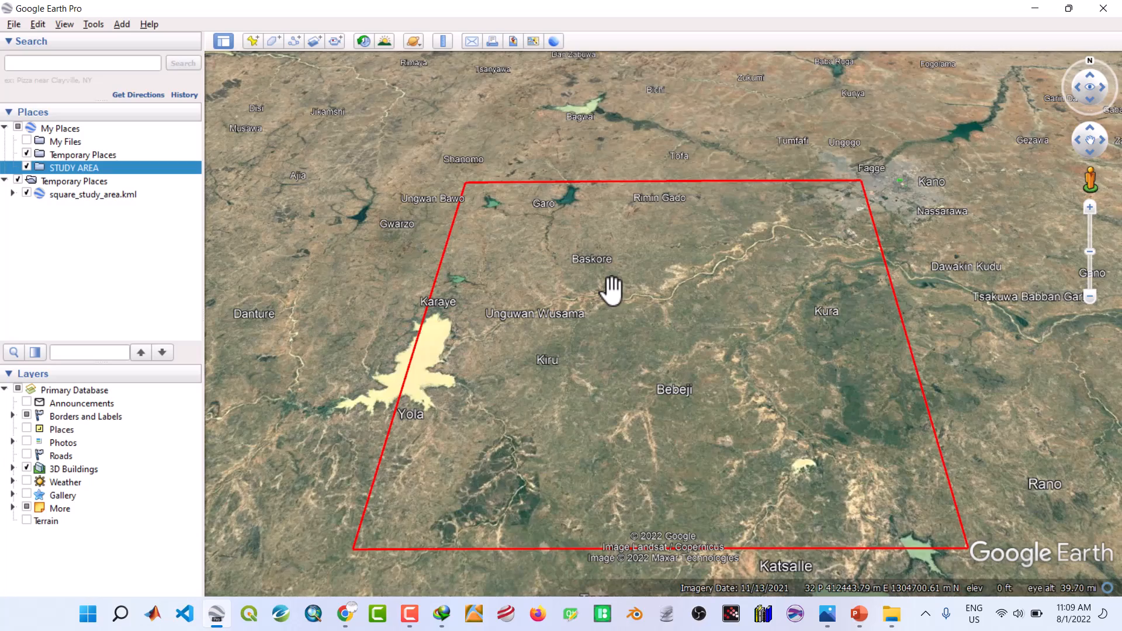
# Turn off the 3D Buildings layer and narrow the sidebar to widen the map view of the study area
pyautogui.moveTo(610, 287); pyautogui.dragTo(541, 233)
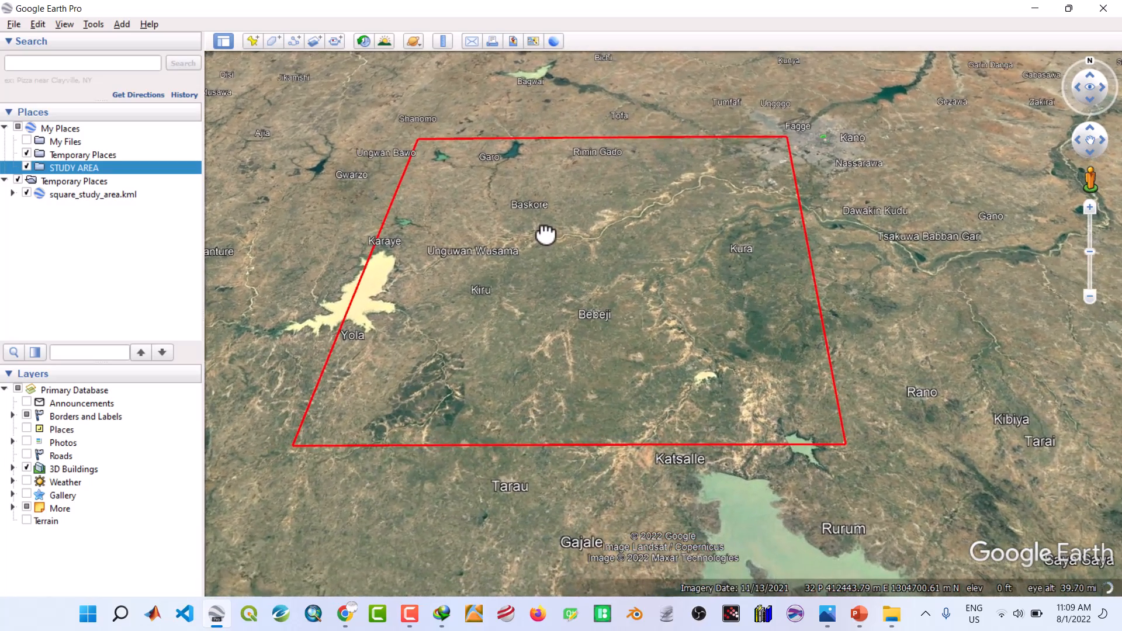
pyautogui.click(1076, 141)
pyautogui.click(1076, 143)
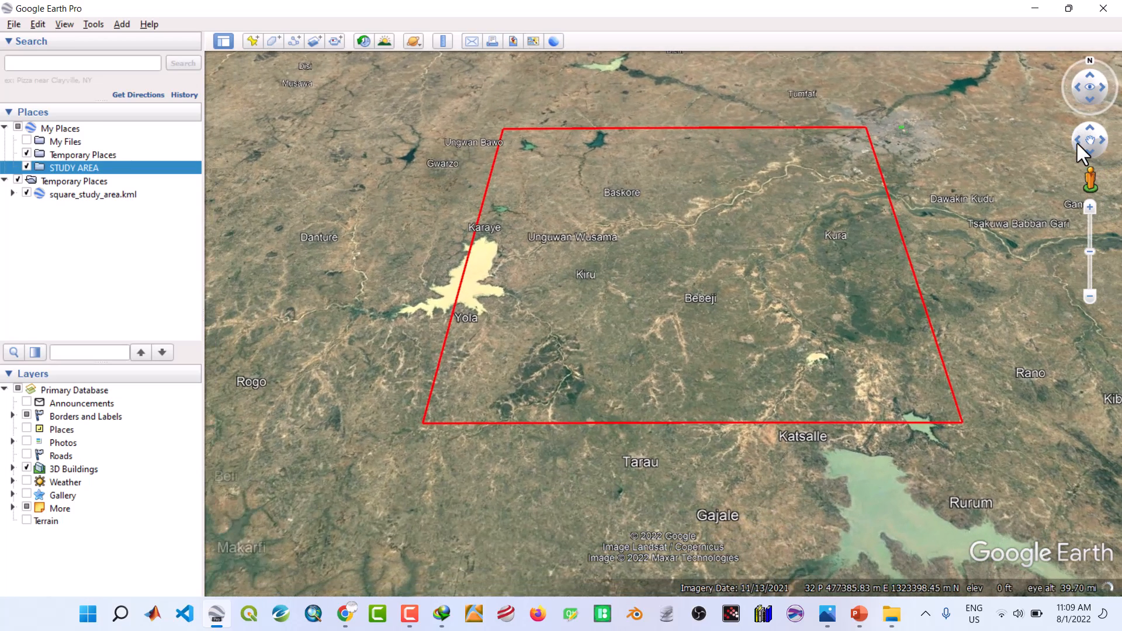
pyautogui.click(1101, 141)
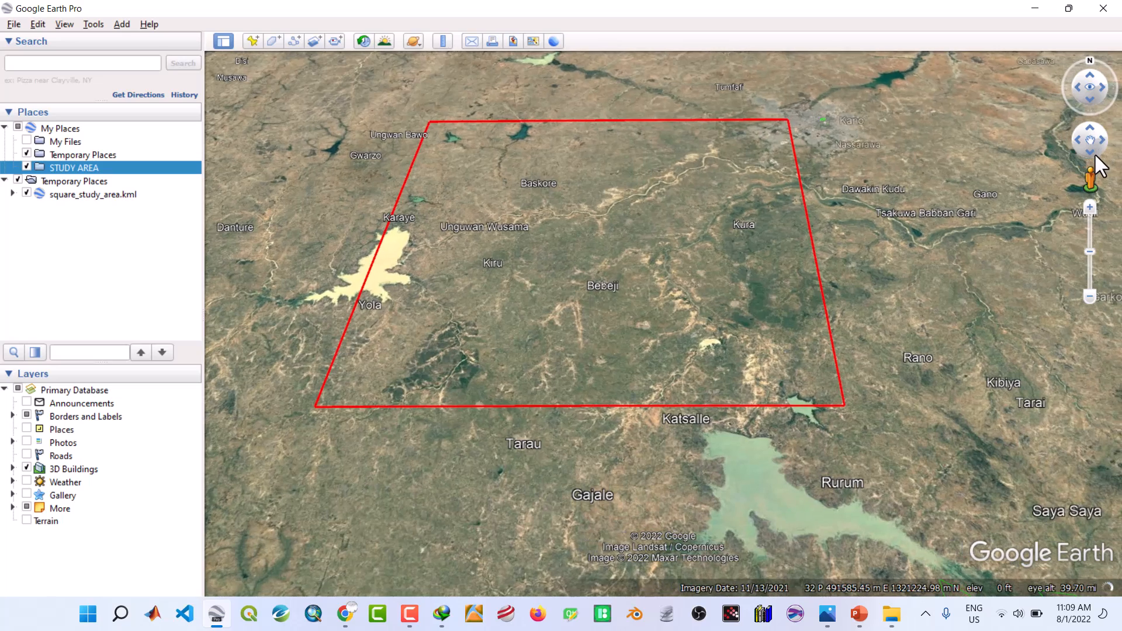
pyautogui.click(1090, 151)
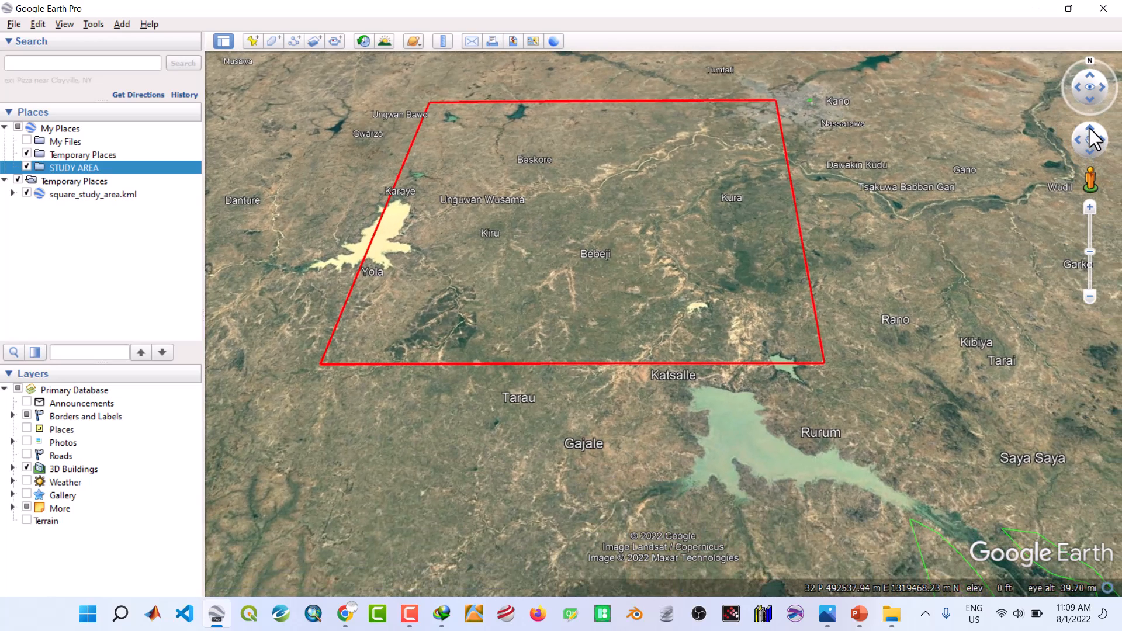
pyautogui.click(1090, 131)
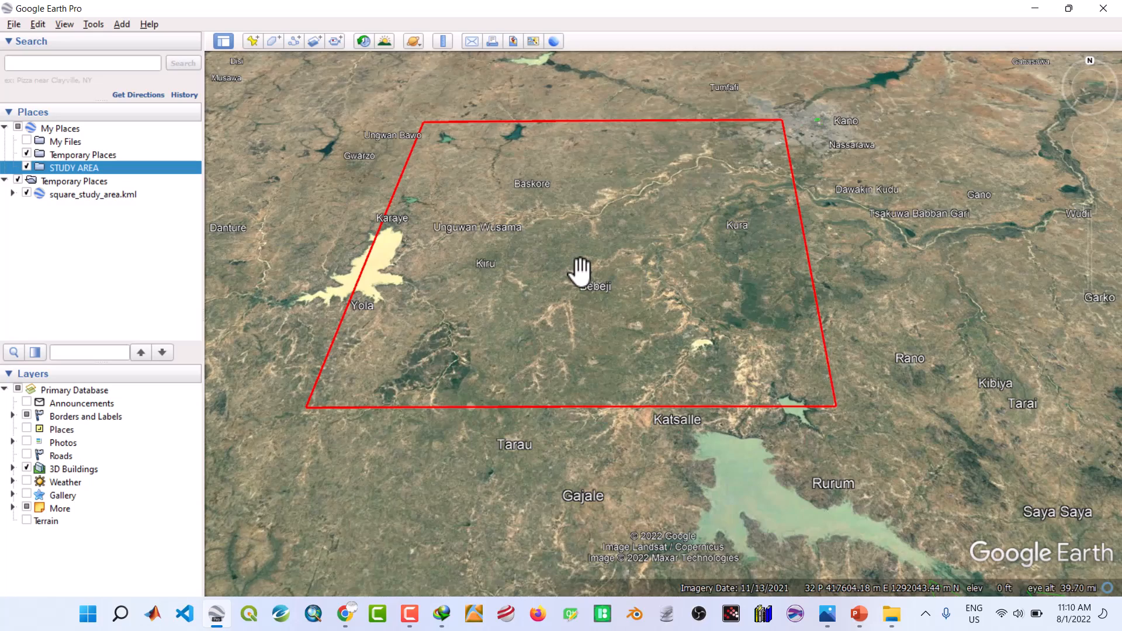
pyautogui.scroll(5, 580, 271)
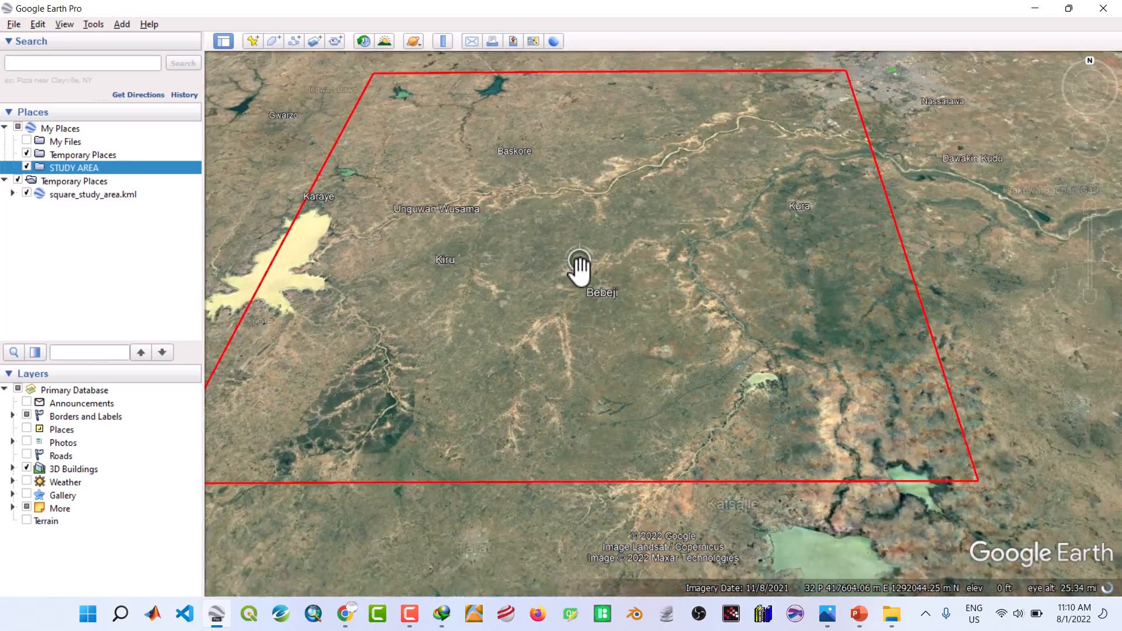
pyautogui.scroll(-2, 580, 270)
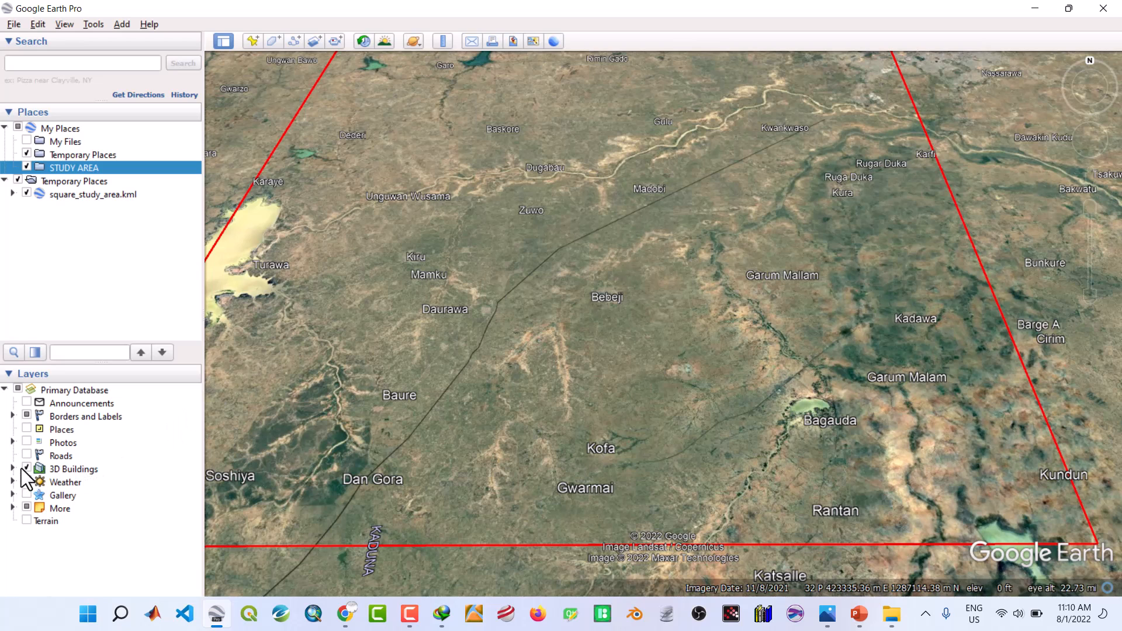
pyautogui.click(28, 469)
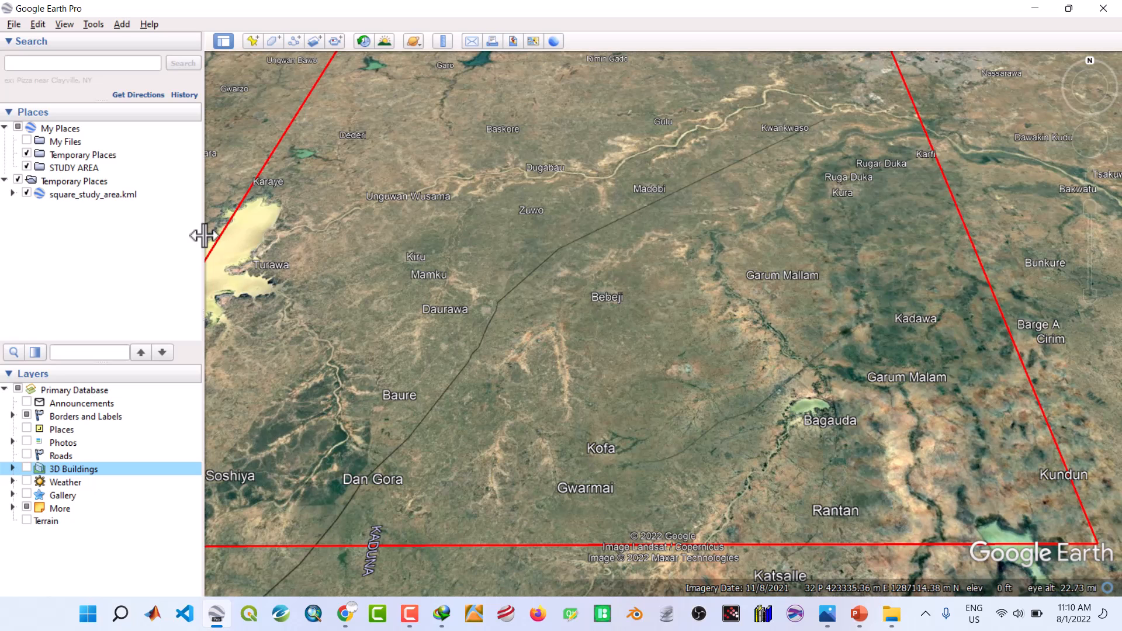
pyautogui.moveTo(204, 236); pyautogui.dragTo(145, 234)
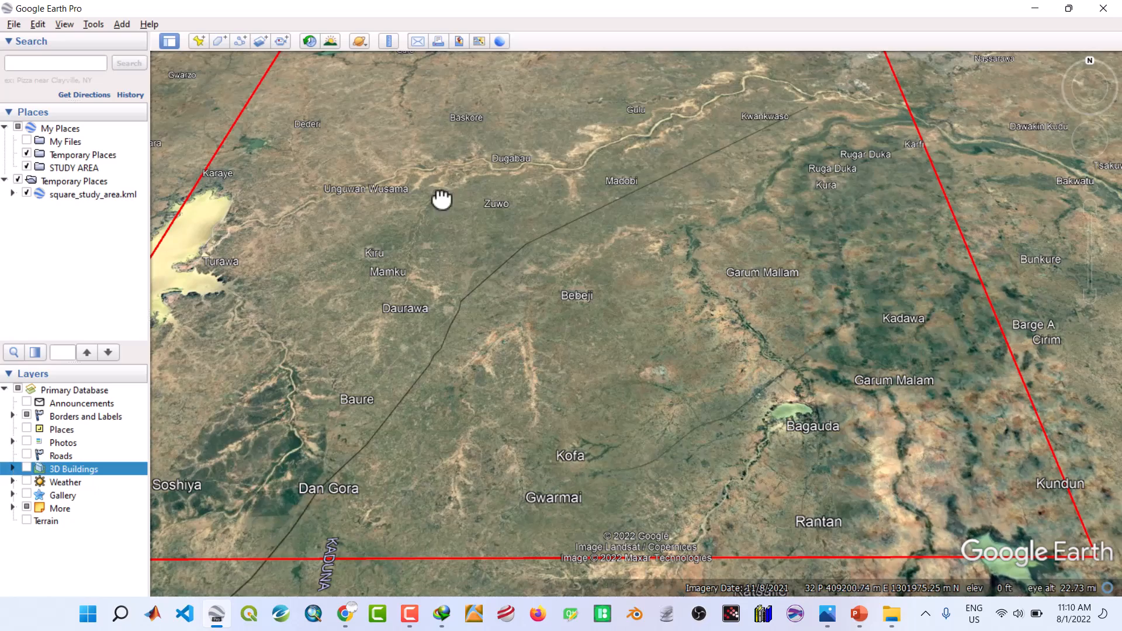
# Add a placemark named Garo to the STUDY AREA folder at the Garo settlement, about 401573 m E, 1320183 m N
pyautogui.moveTo(441, 198); pyautogui.dragTo(439, 272)
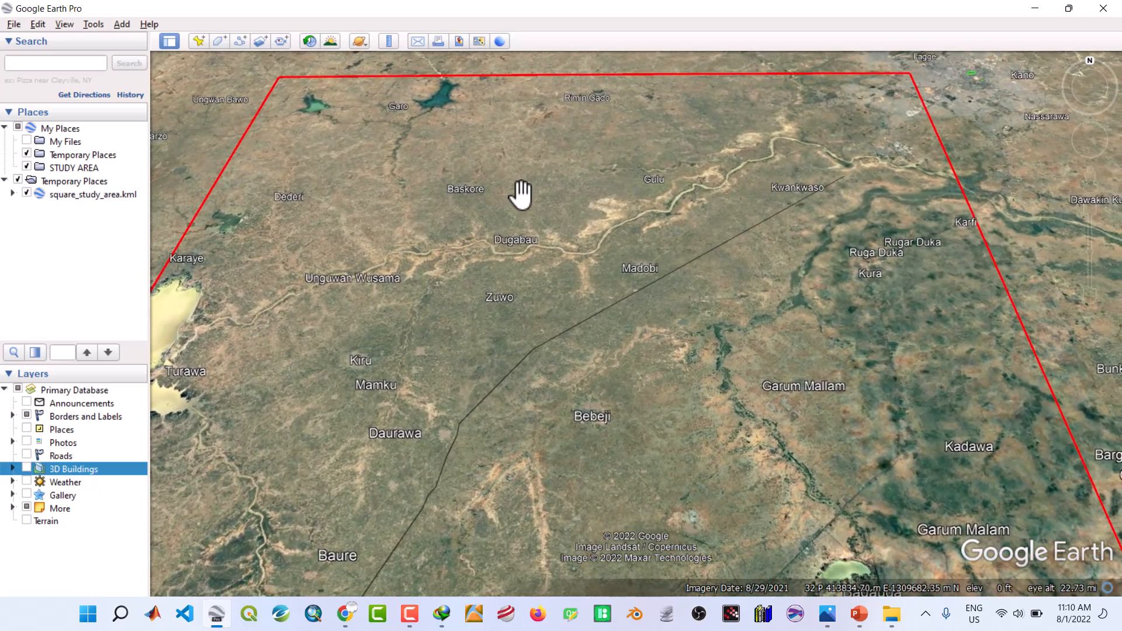
pyautogui.scroll(2, 521, 201)
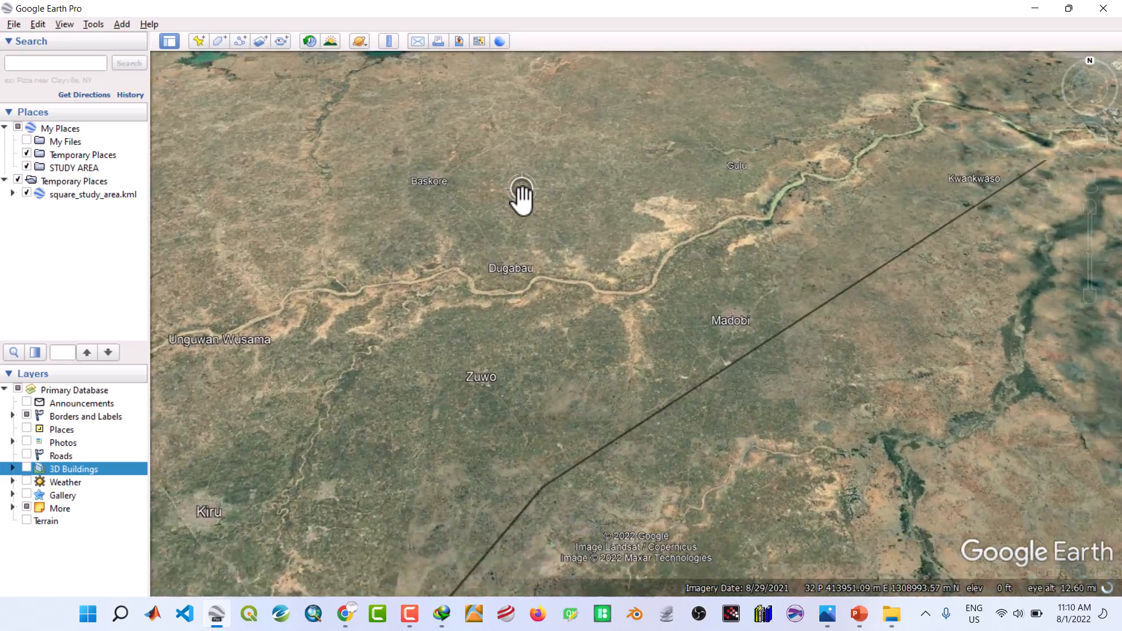
pyautogui.scroll(2, 521, 200)
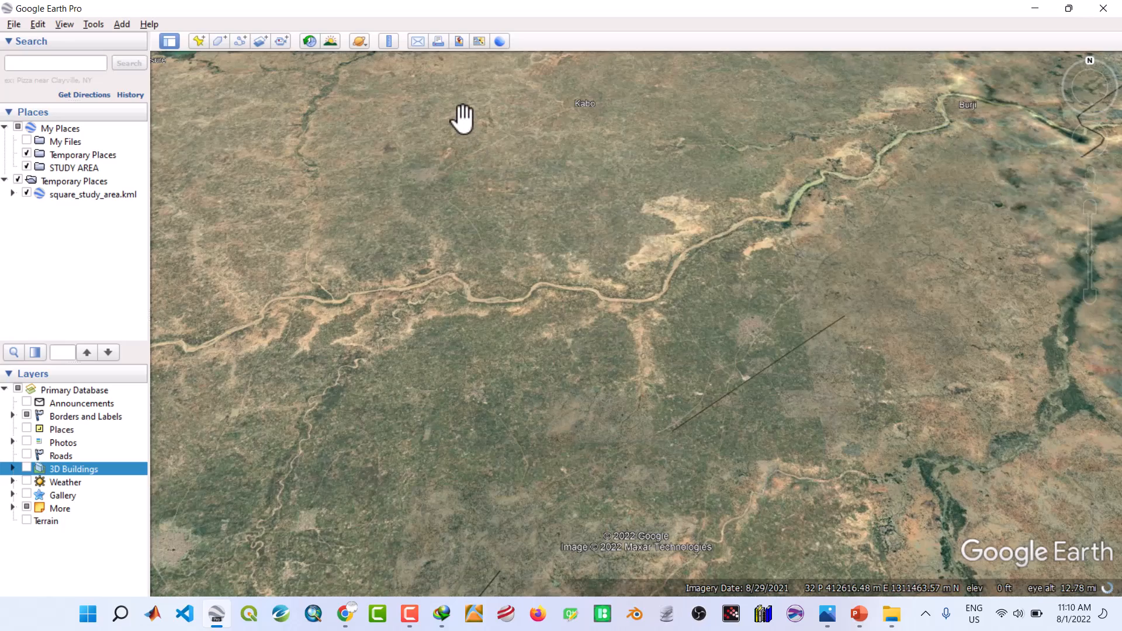
pyautogui.moveTo(462, 118); pyautogui.dragTo(516, 205)
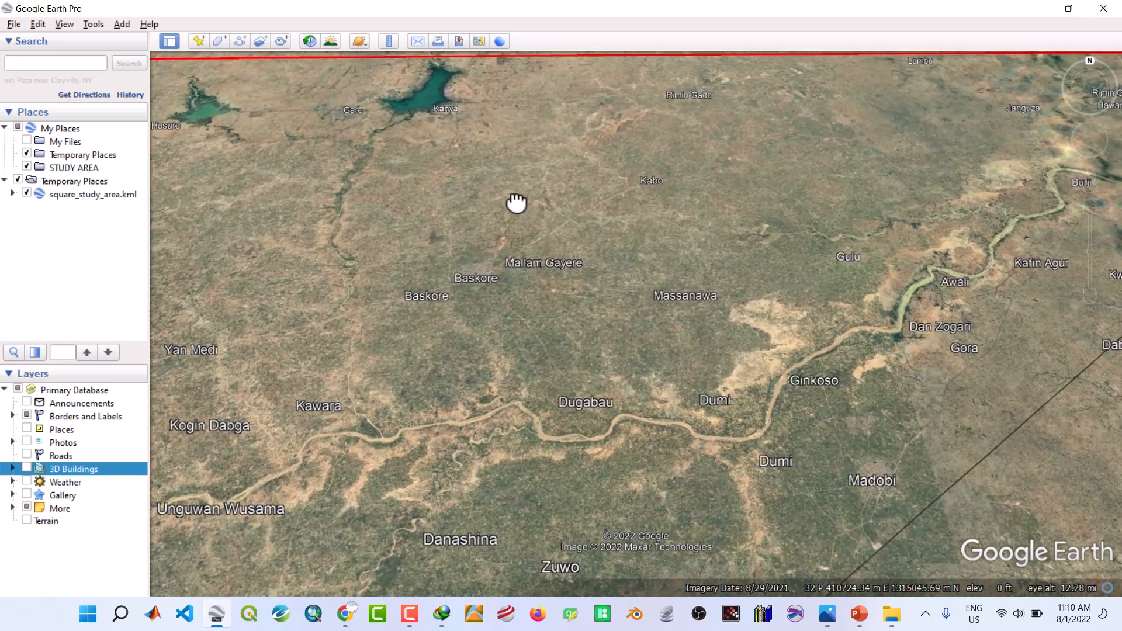
pyautogui.scroll(-3, 516, 203)
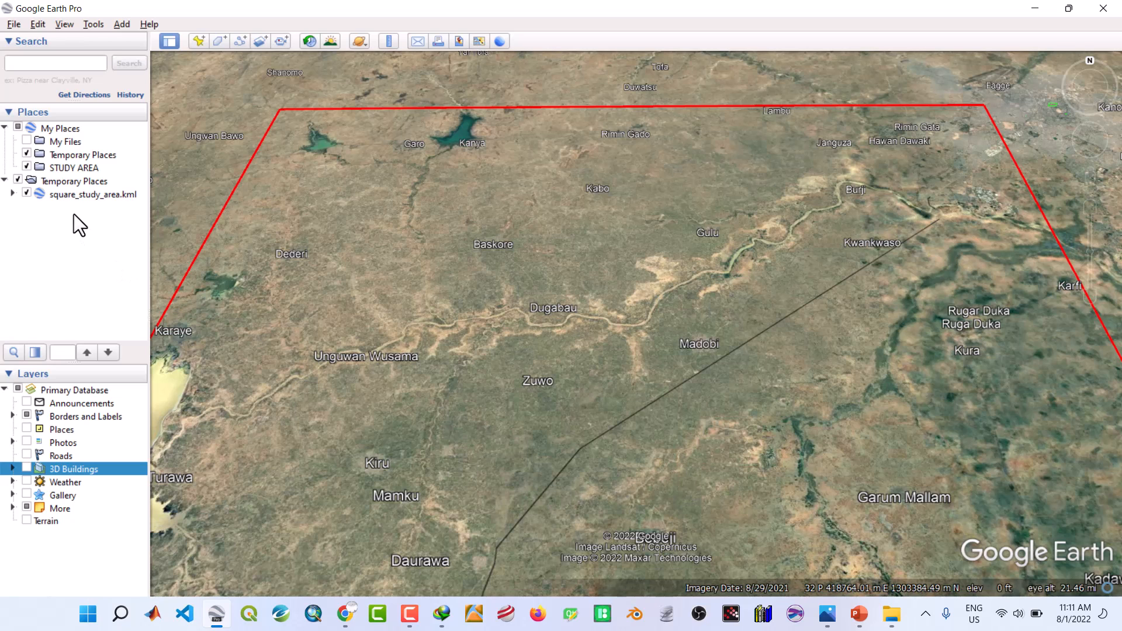
pyautogui.click(67, 167)
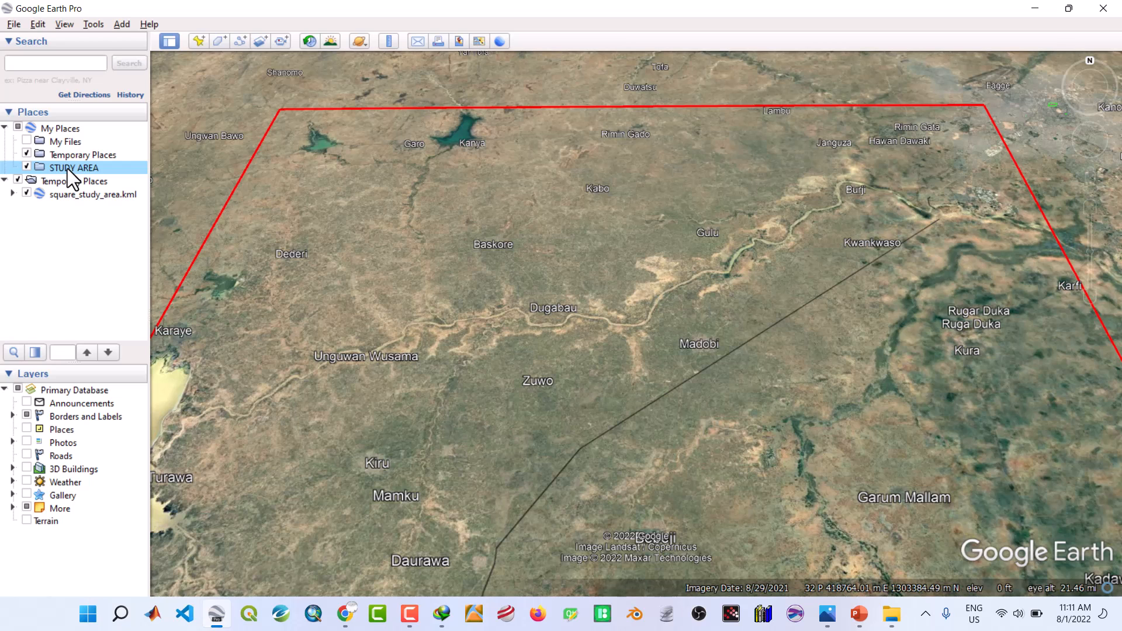
pyautogui.click(199, 41)
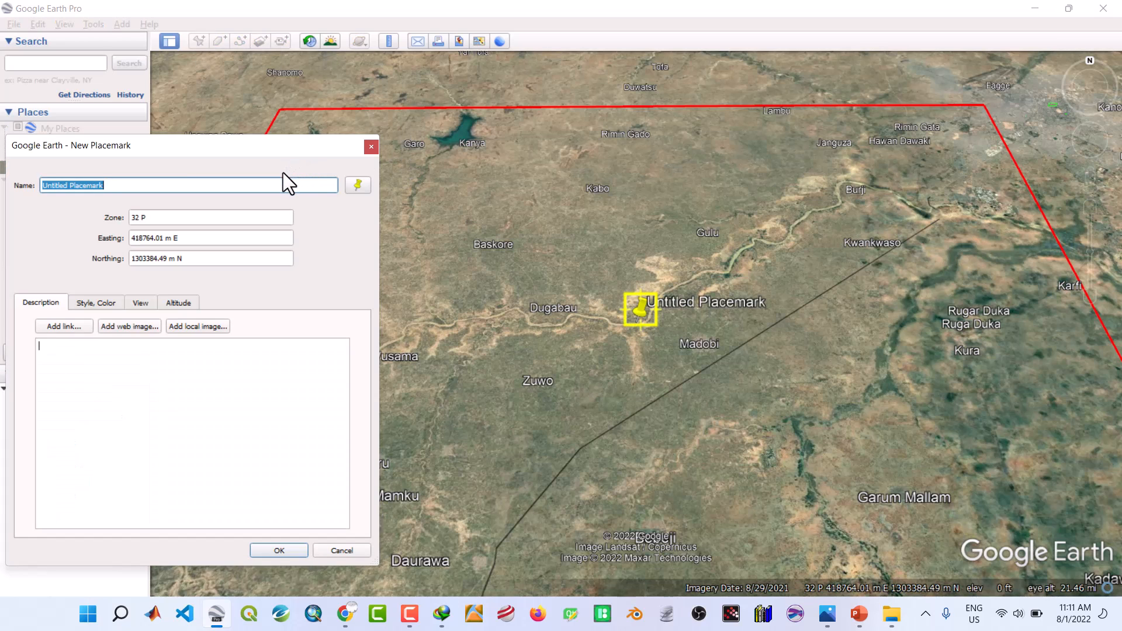
pyautogui.write('Garo')
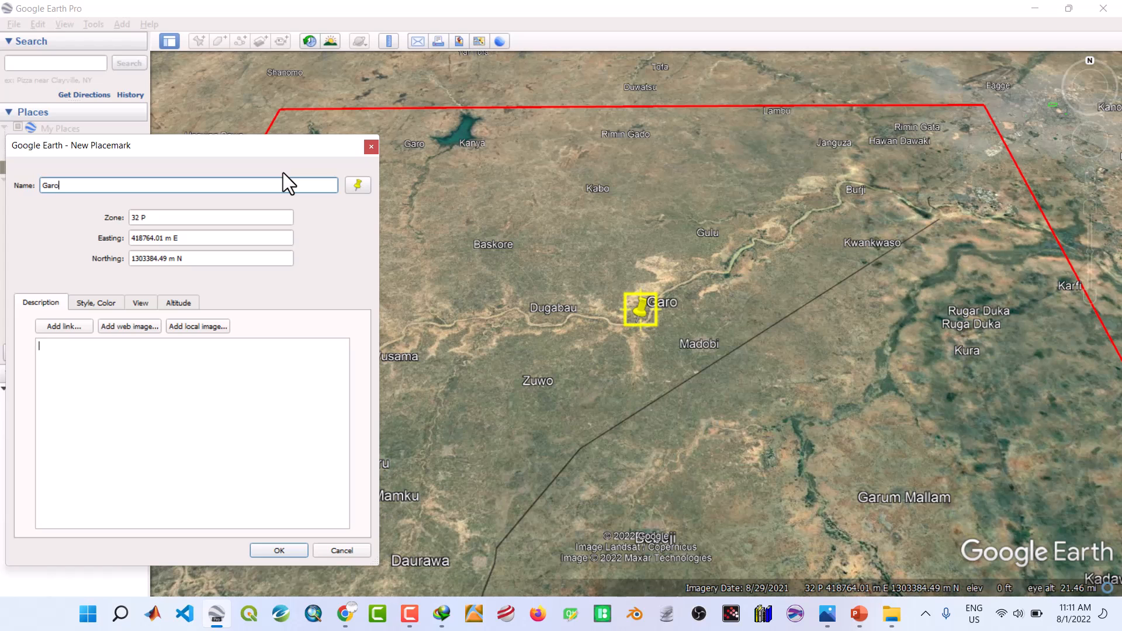
pyautogui.click(645, 315)
pyautogui.moveTo(646, 316); pyautogui.dragTo(398, 161)
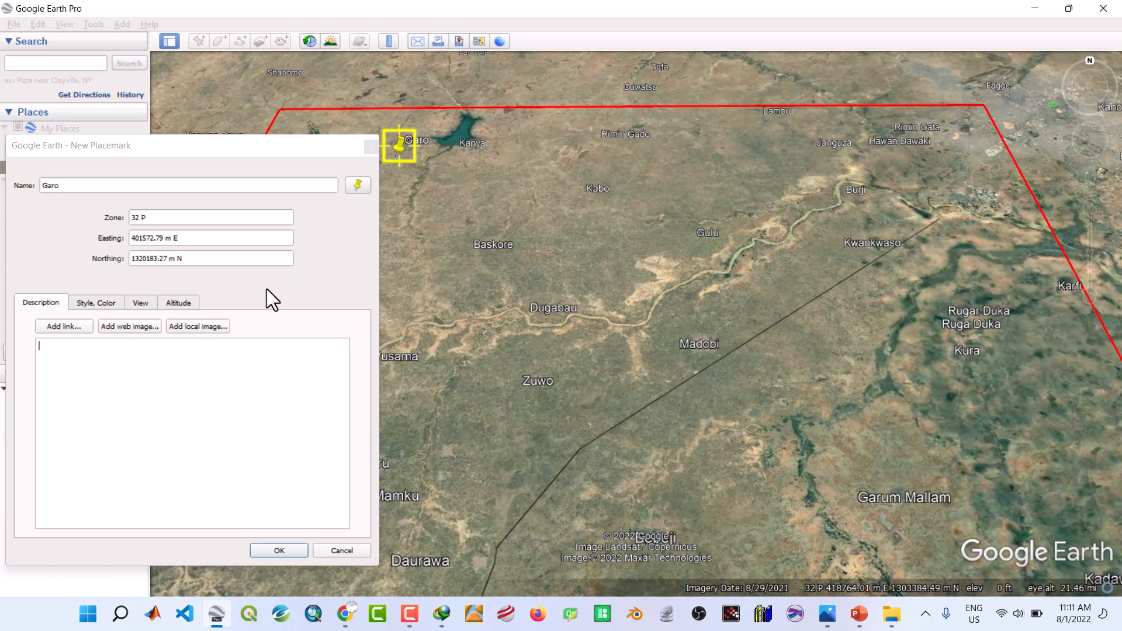
pyautogui.click(278, 546)
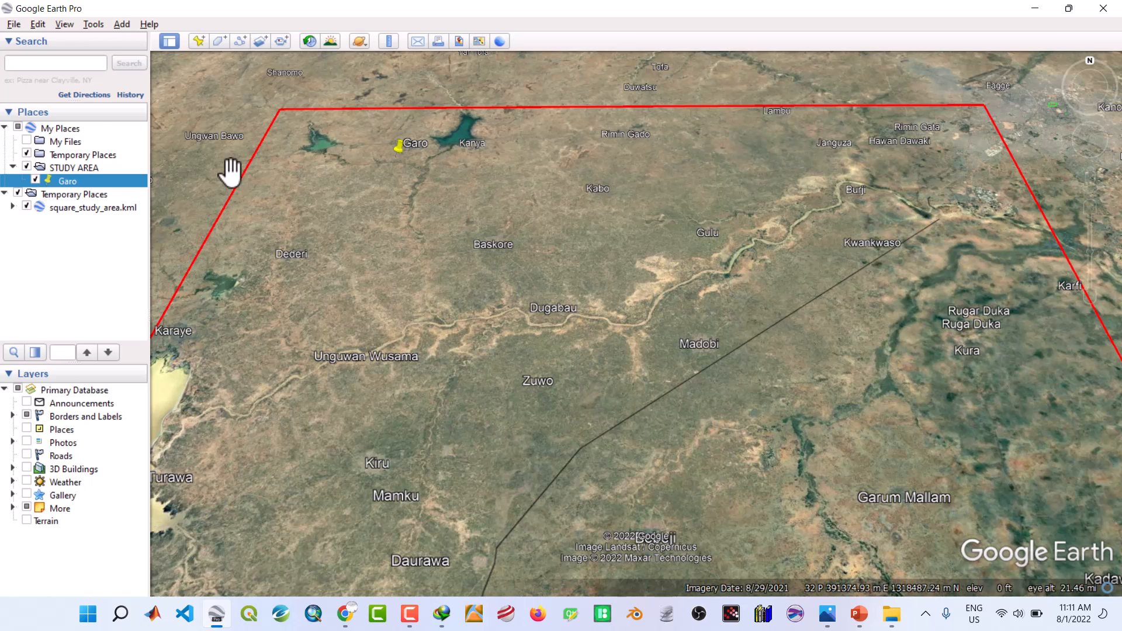
# Add a placemark named Kanya to the STUDY AREA folder beside the reservoir east of Garo, about 406009 m E, 1319965 m N
pyautogui.click(65, 169)
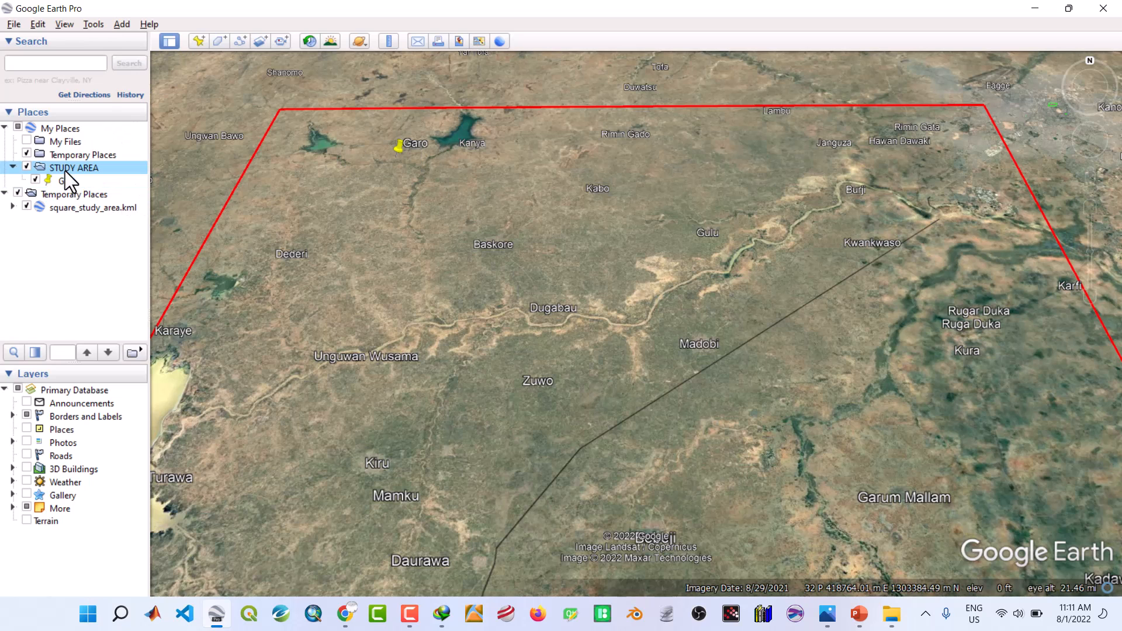
pyautogui.click(198, 42)
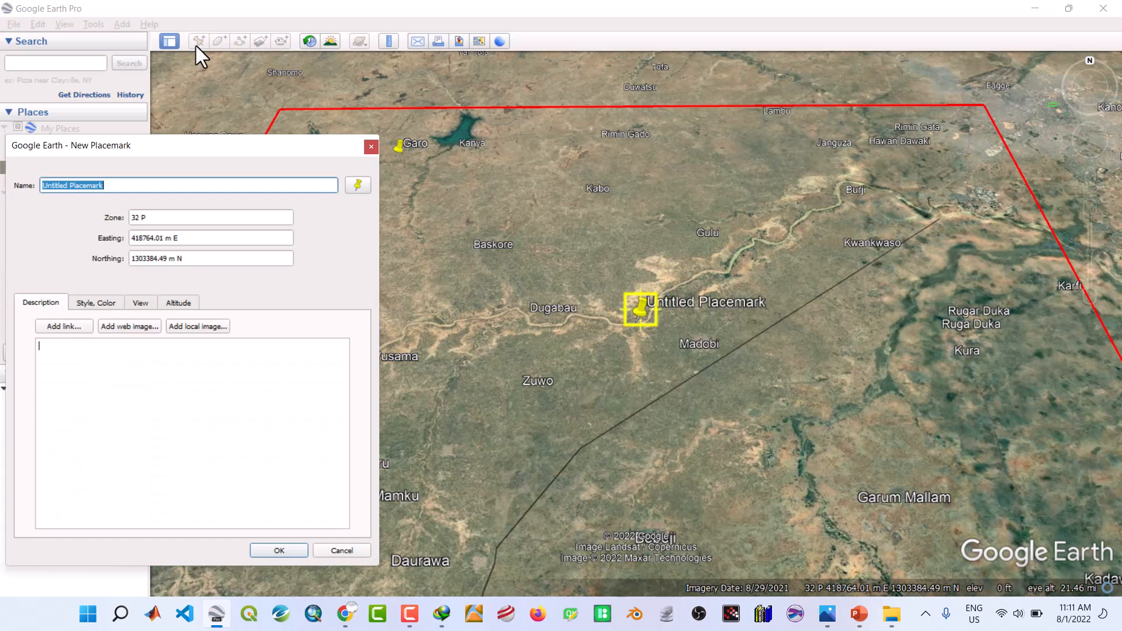
pyautogui.write('Kanya')
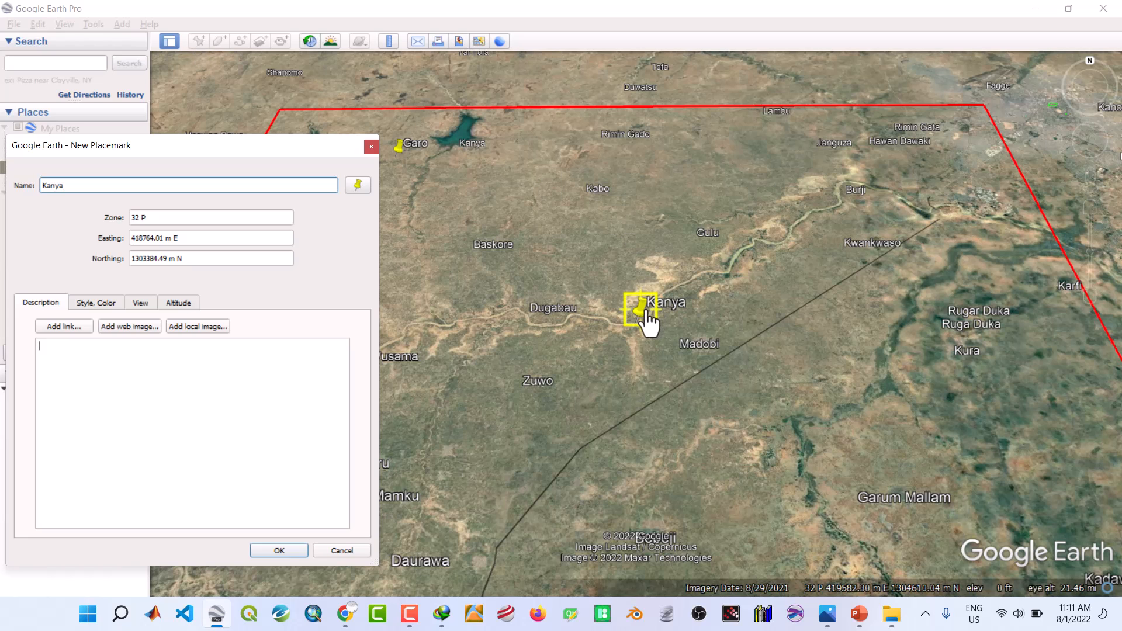
pyautogui.moveTo(644, 315); pyautogui.dragTo(462, 163)
pyautogui.moveTo(457, 150); pyautogui.dragTo(460, 163)
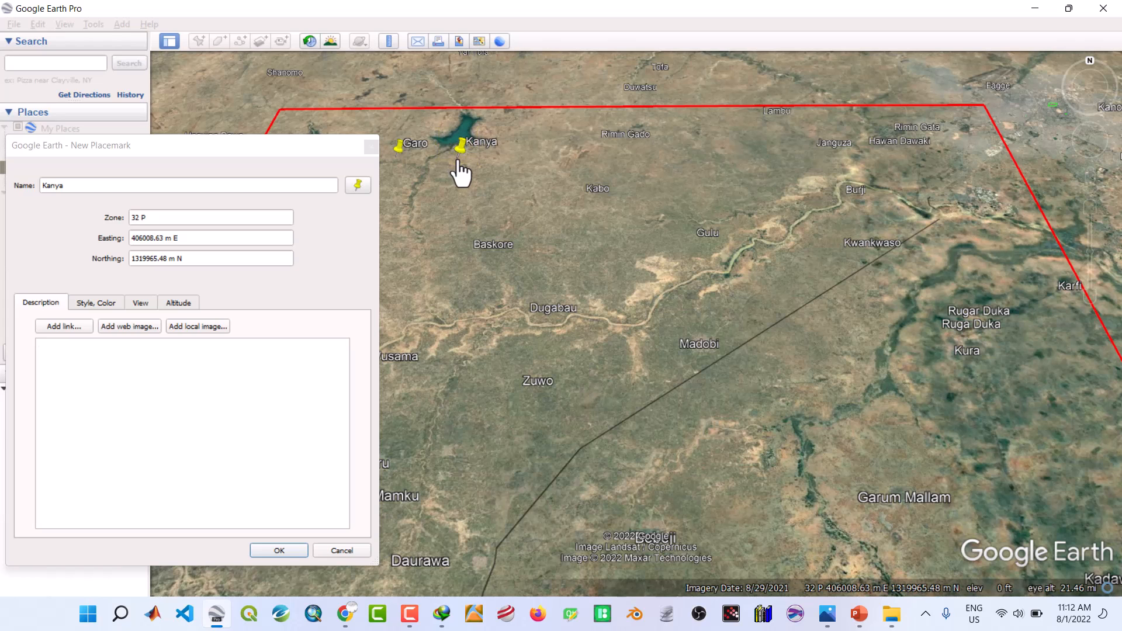
pyautogui.click(276, 551)
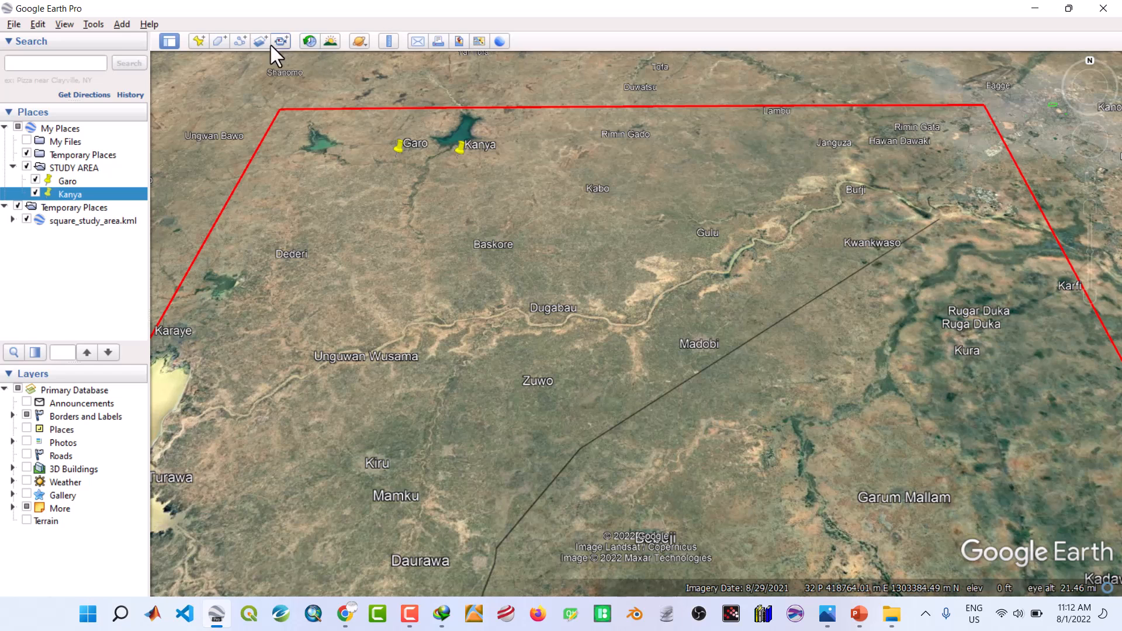
# Add a placemark named Kabo to the STUDY AREA folder at the Kabo settlement, about 414784 m E, 1314619 m N
pyautogui.click(194, 41)
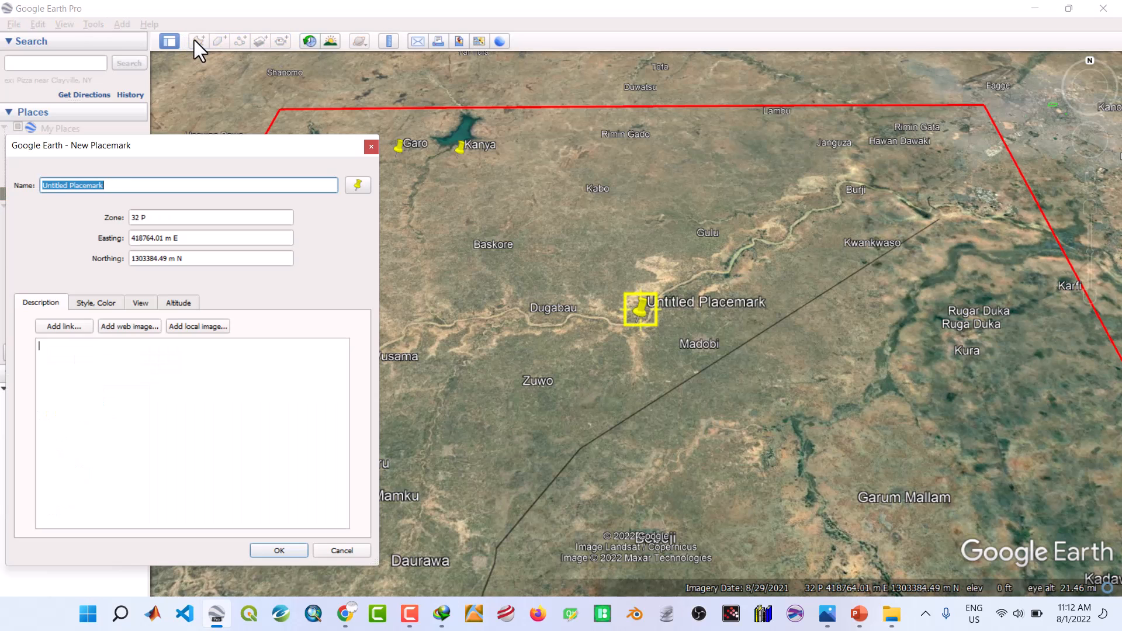
pyautogui.write('K')
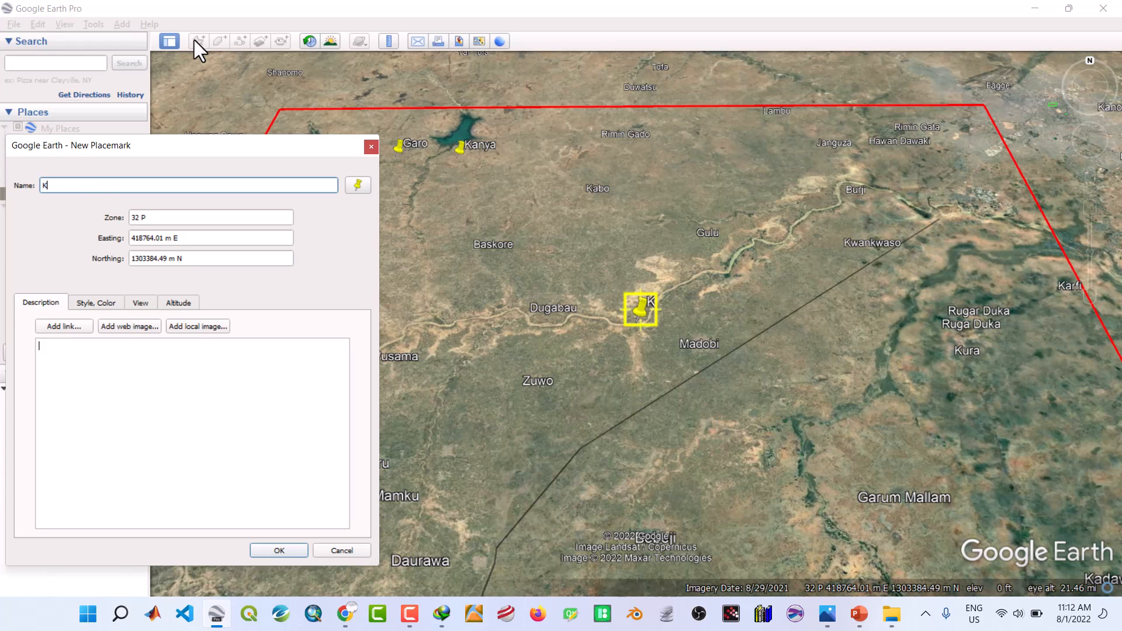
pyautogui.write('abo')
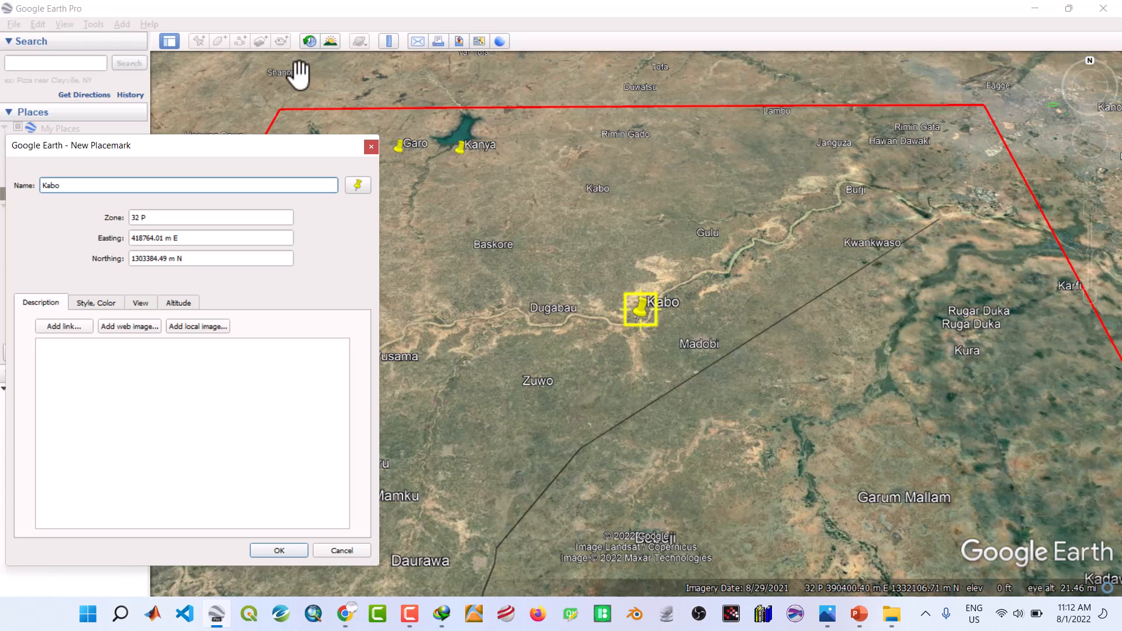
pyautogui.moveTo(639, 306); pyautogui.dragTo(579, 206)
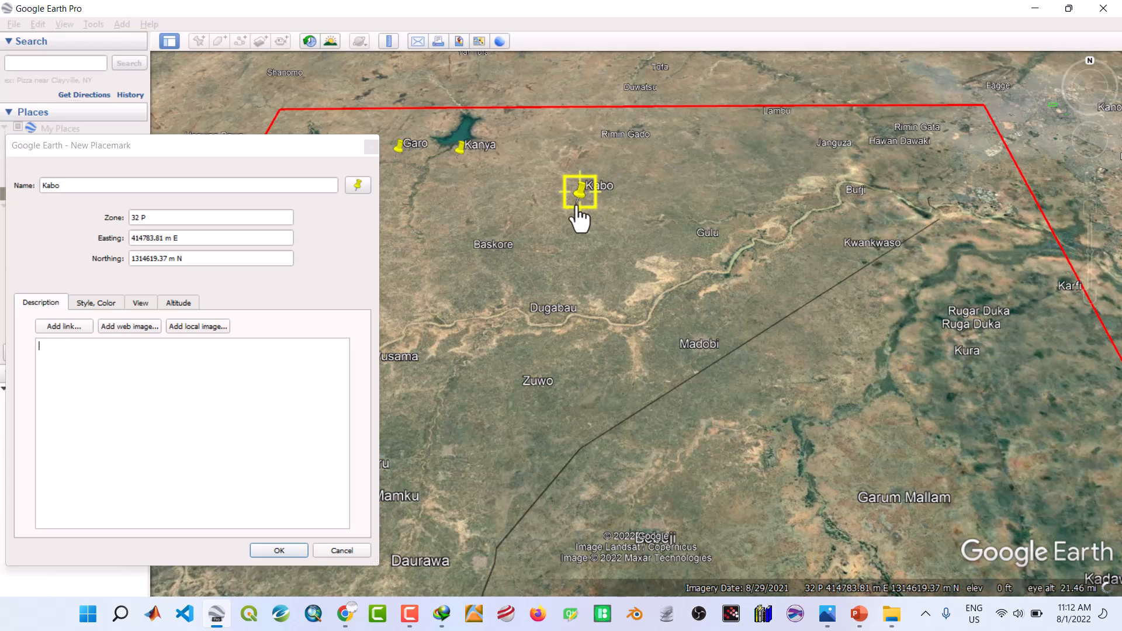
pyautogui.click(279, 550)
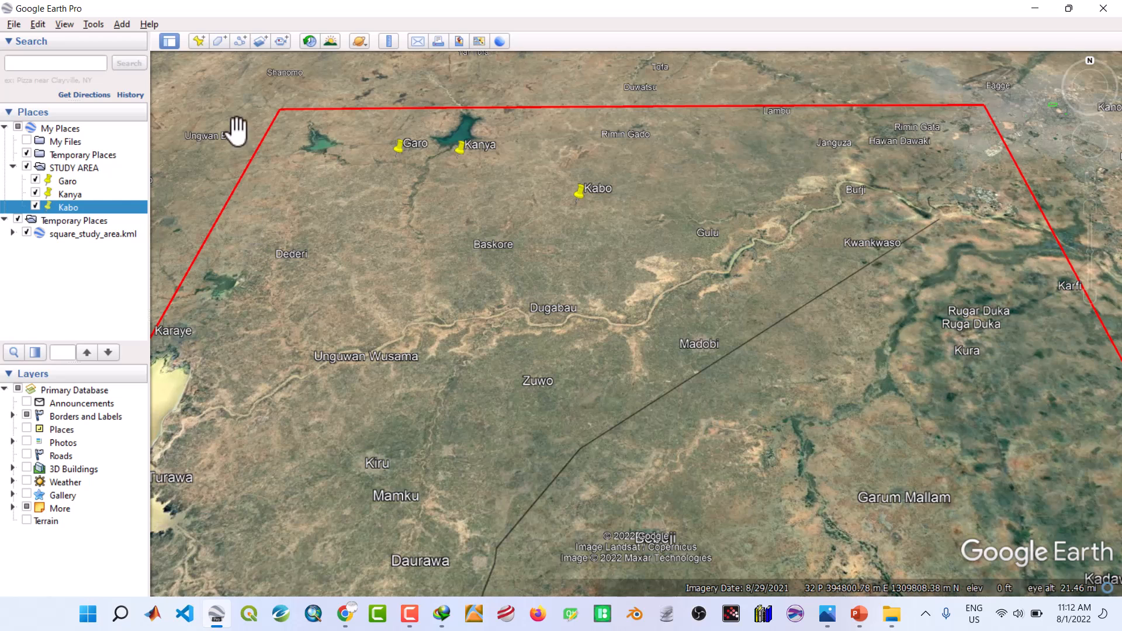
# Add a placemark named Rimin Gado to the STUDY AREA folder at the Rimin Gado settlement, about 416439 m E, 1321101 m N
pyautogui.click(198, 41)
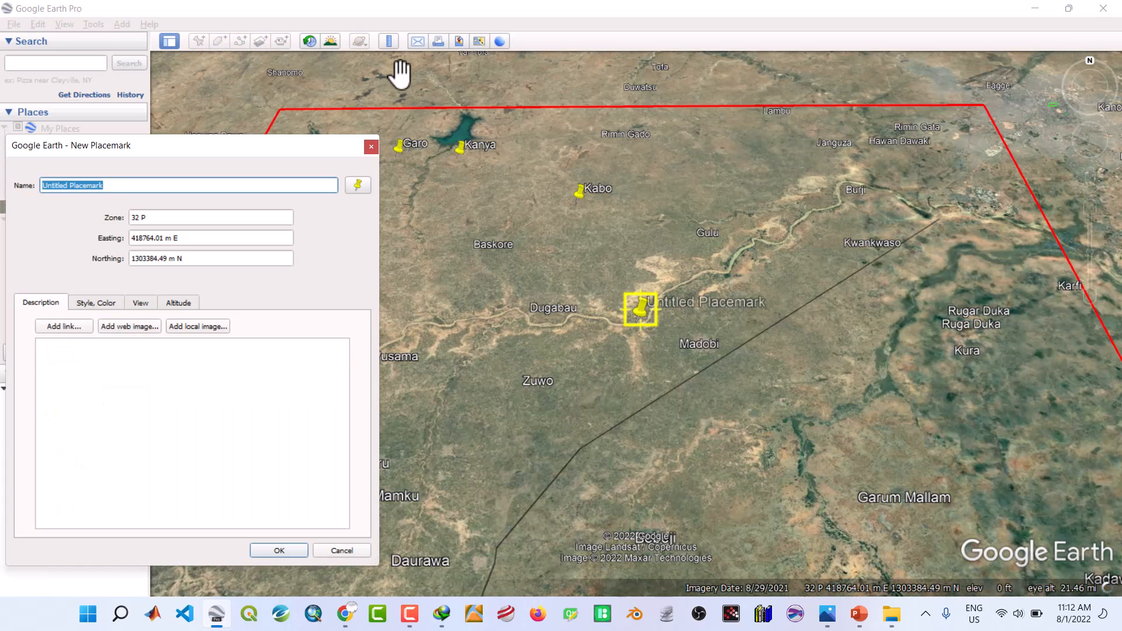
pyautogui.write('R')
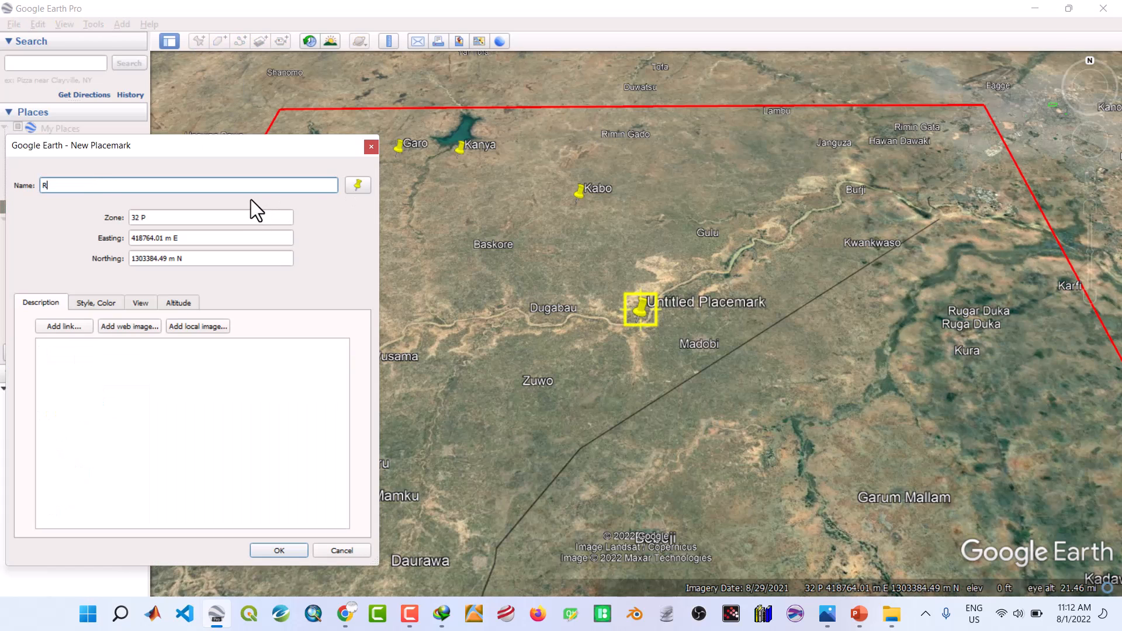
pyautogui.write('imin')
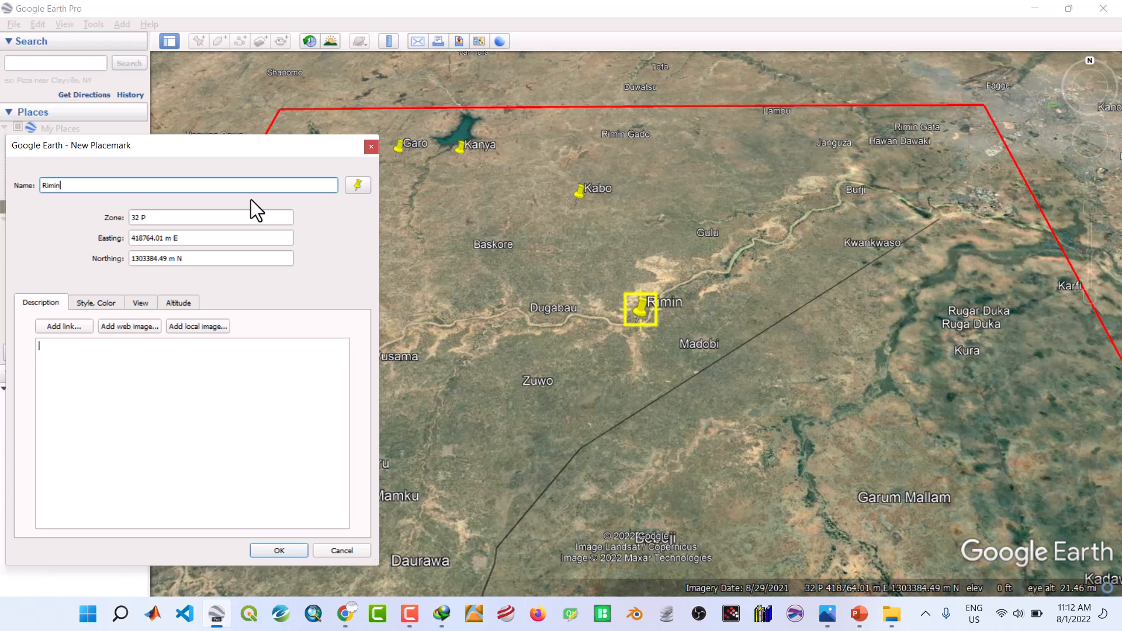
pyautogui.write(' Gado')
pyautogui.moveTo(641, 309); pyautogui.dragTo(606, 164)
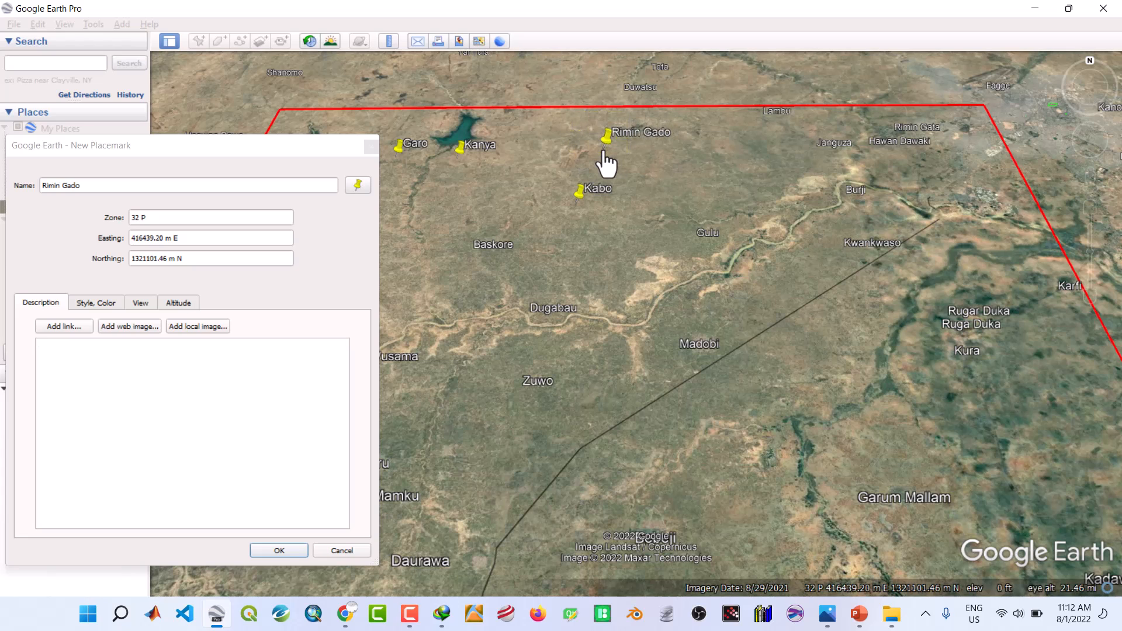
pyautogui.click(289, 548)
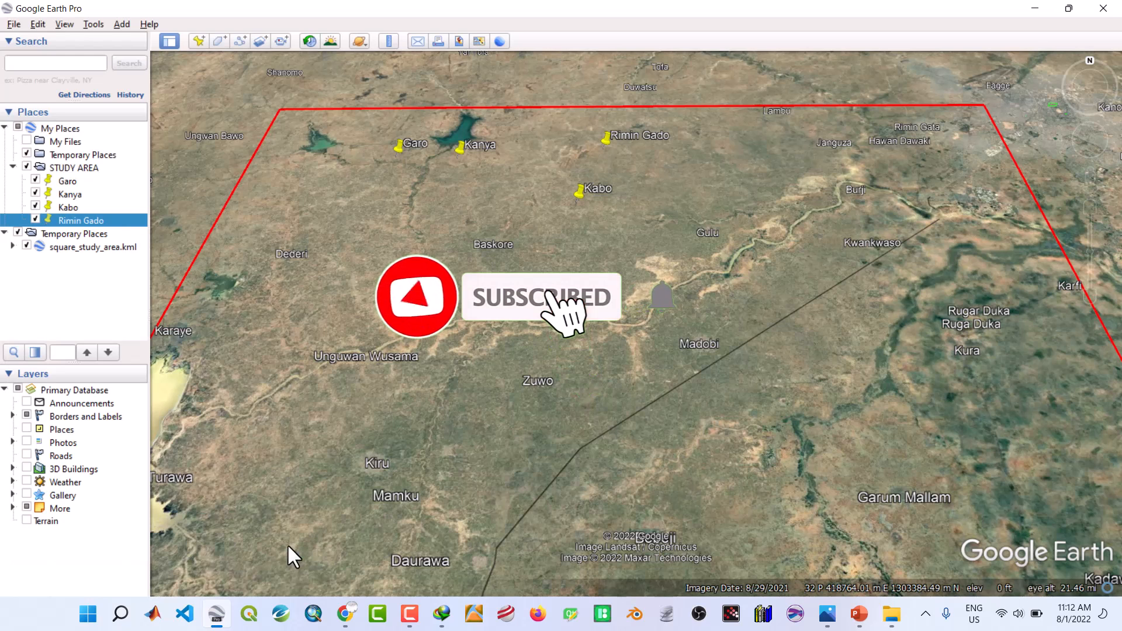
# Add a placemark named Rimin Gata to the STUDY AREA folder at the Rimin Gata settlement, about 437921 m E, 1323259 m N
pyautogui.click(197, 44)
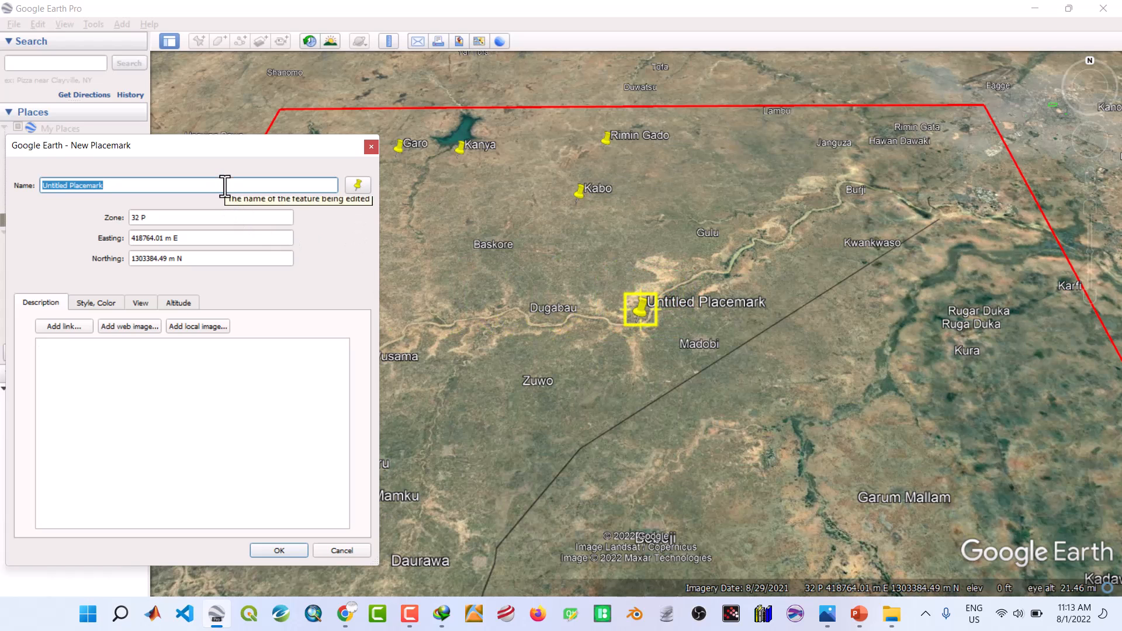
pyautogui.write('R')
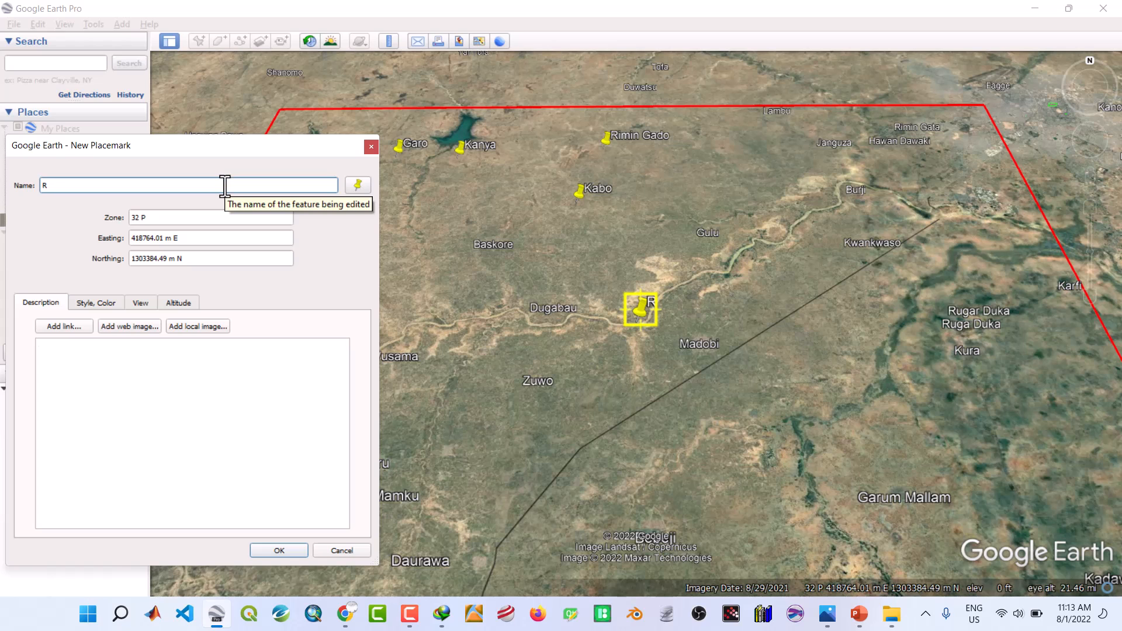
pyautogui.write('imin Gata')
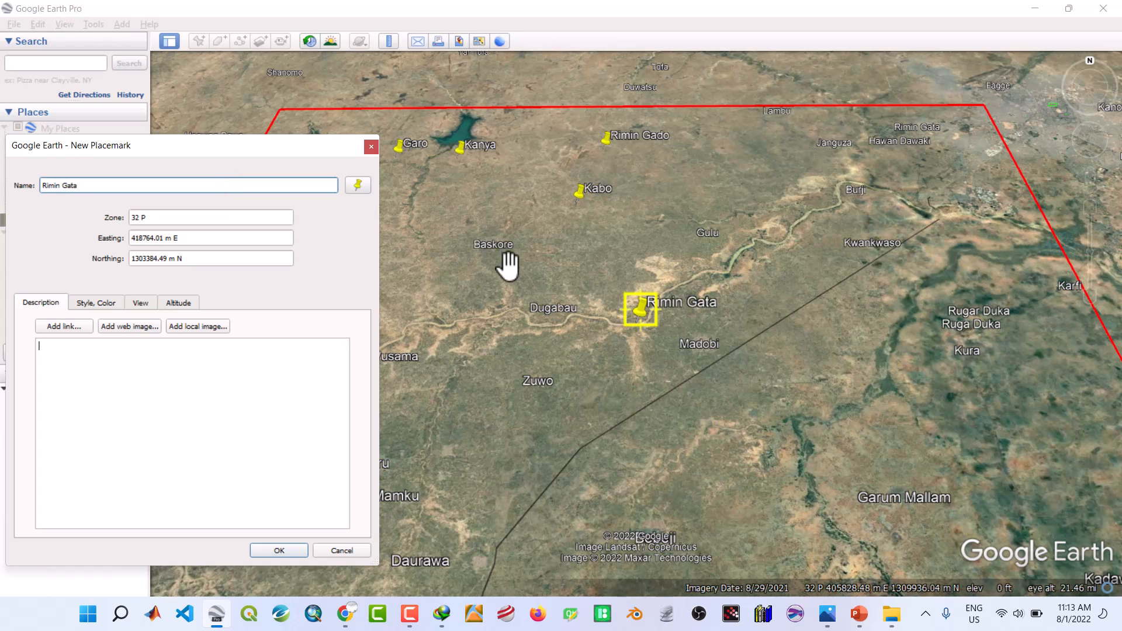
pyautogui.moveTo(640, 316); pyautogui.dragTo(893, 135)
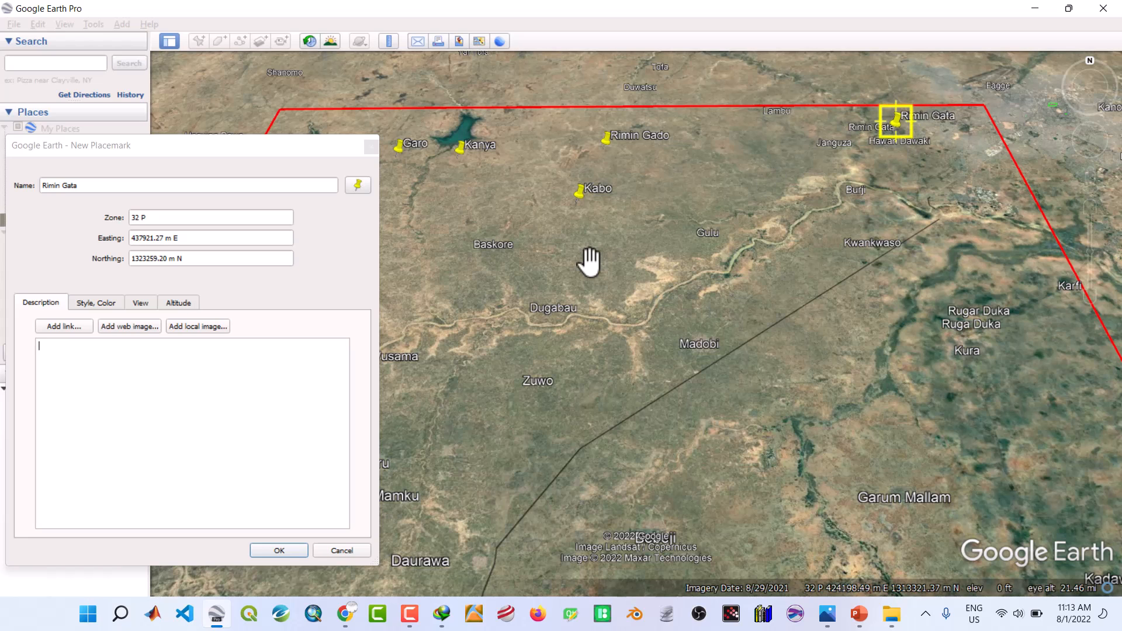
pyautogui.click(279, 550)
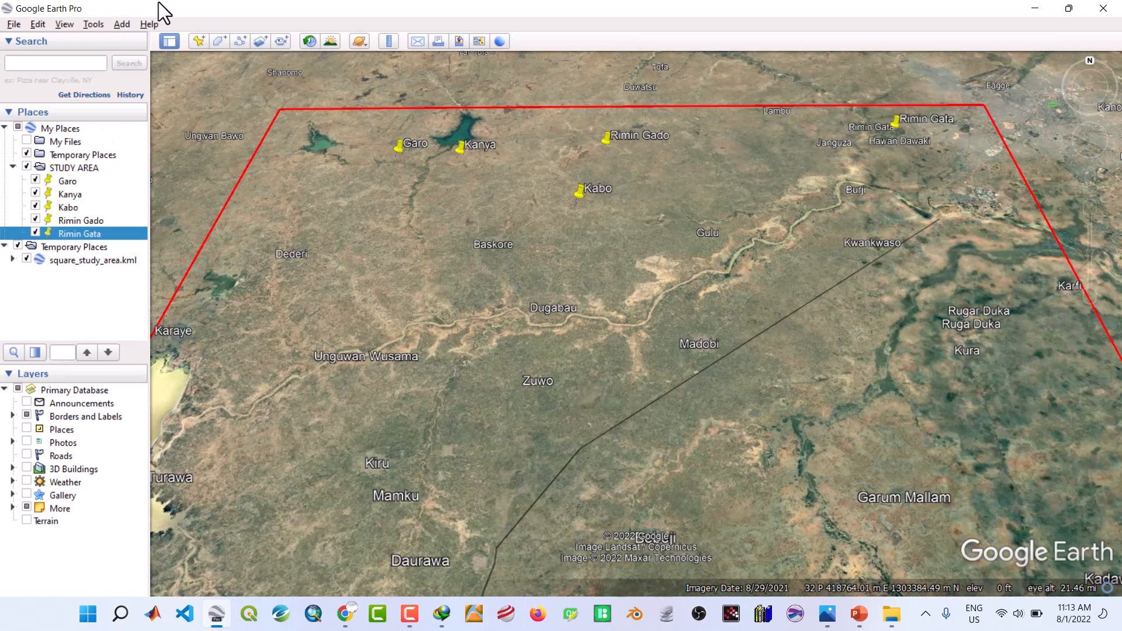
# Add a placemark named Gulu to the STUDY AREA folder at the Gulu settlement, north of the river and southeast of Kabo
pyautogui.click(195, 39)
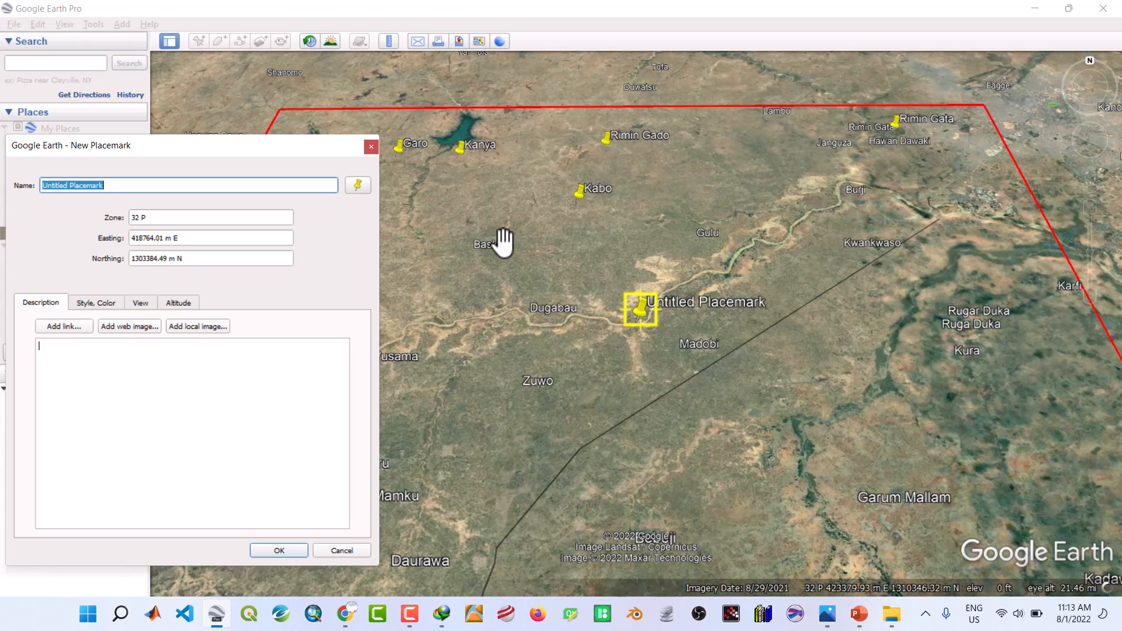
pyautogui.write('Gulu')
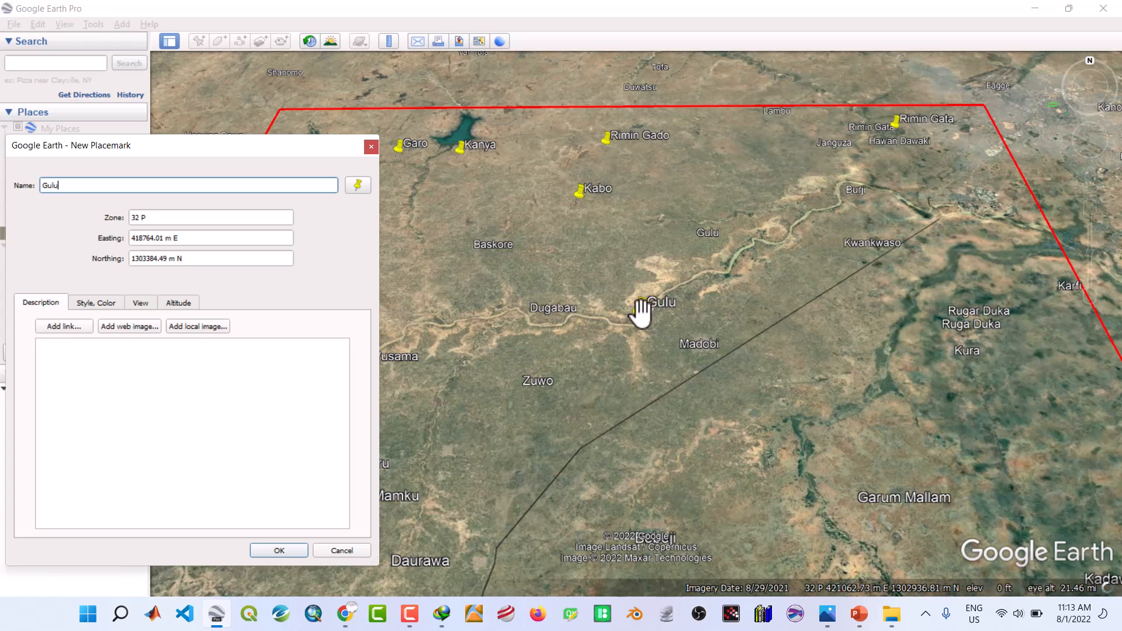
pyautogui.moveTo(639, 315); pyautogui.dragTo(690, 257)
pyautogui.click(294, 551)
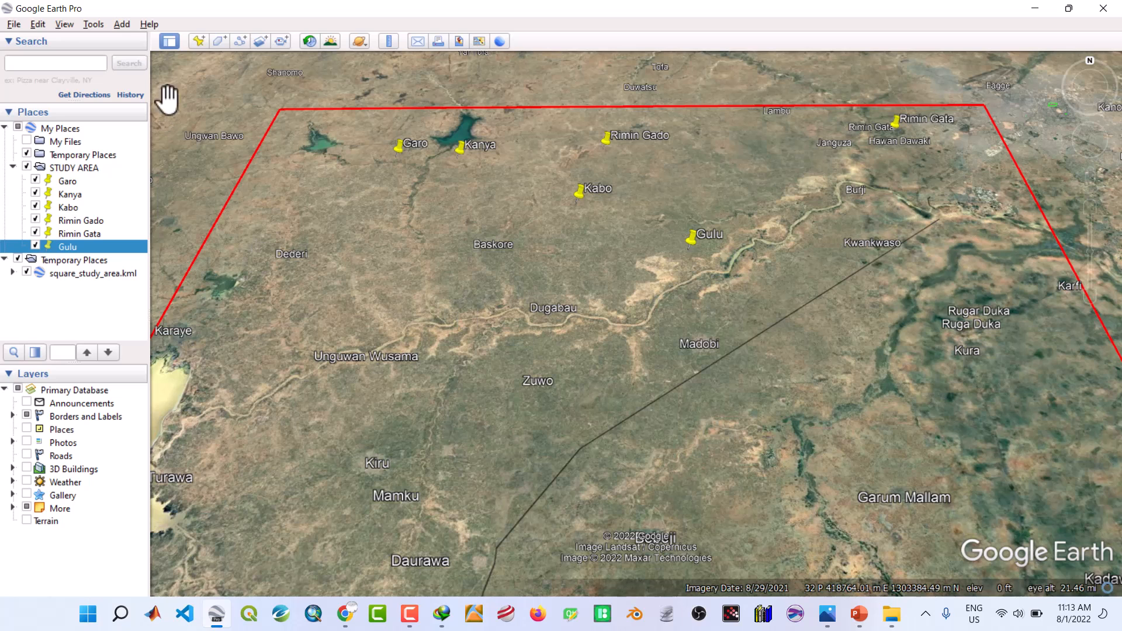
# Add a placemark named Madobi to the STUDY AREA folder at the Madobi settlement, about 420965 m E, 1300311 m N
pyautogui.click(201, 46)
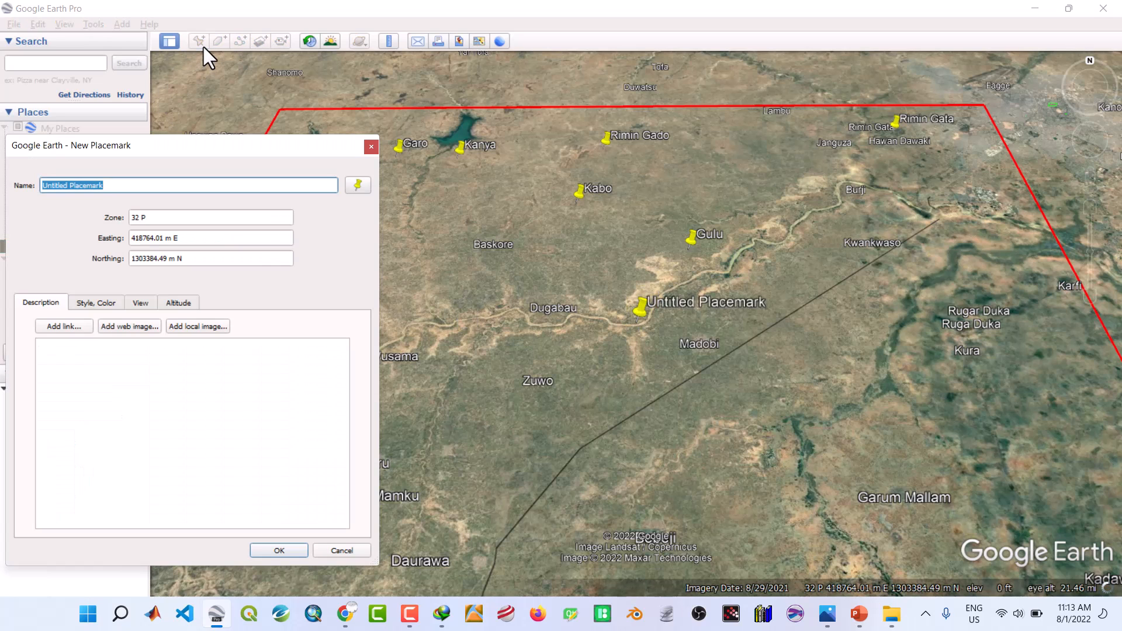
pyautogui.write('Mad')
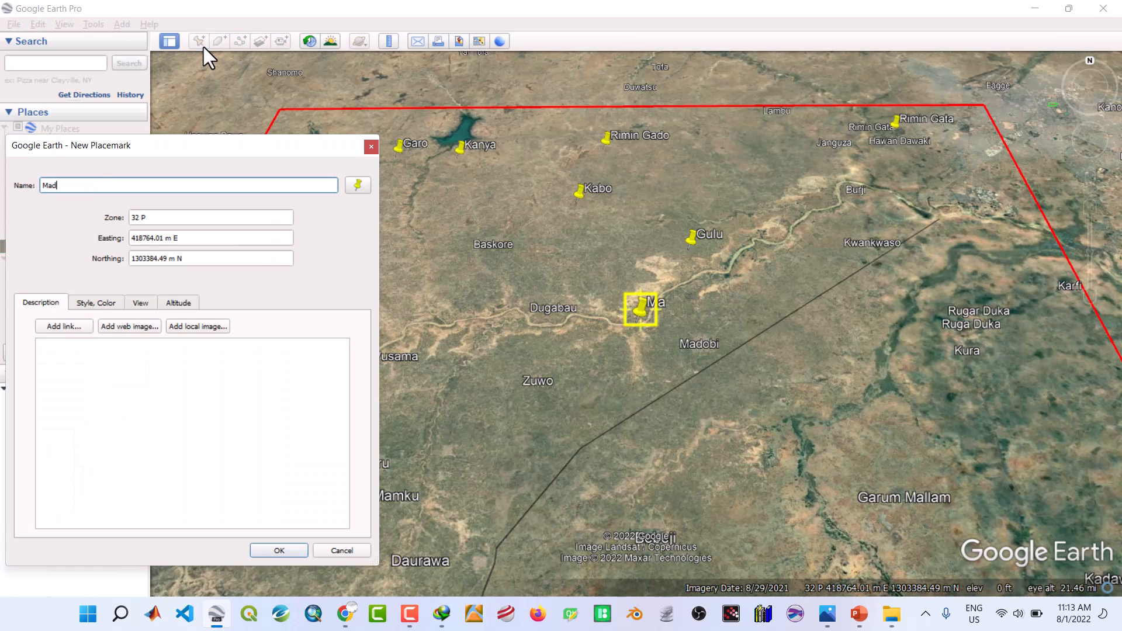
pyautogui.write('obi')
pyautogui.click(644, 320)
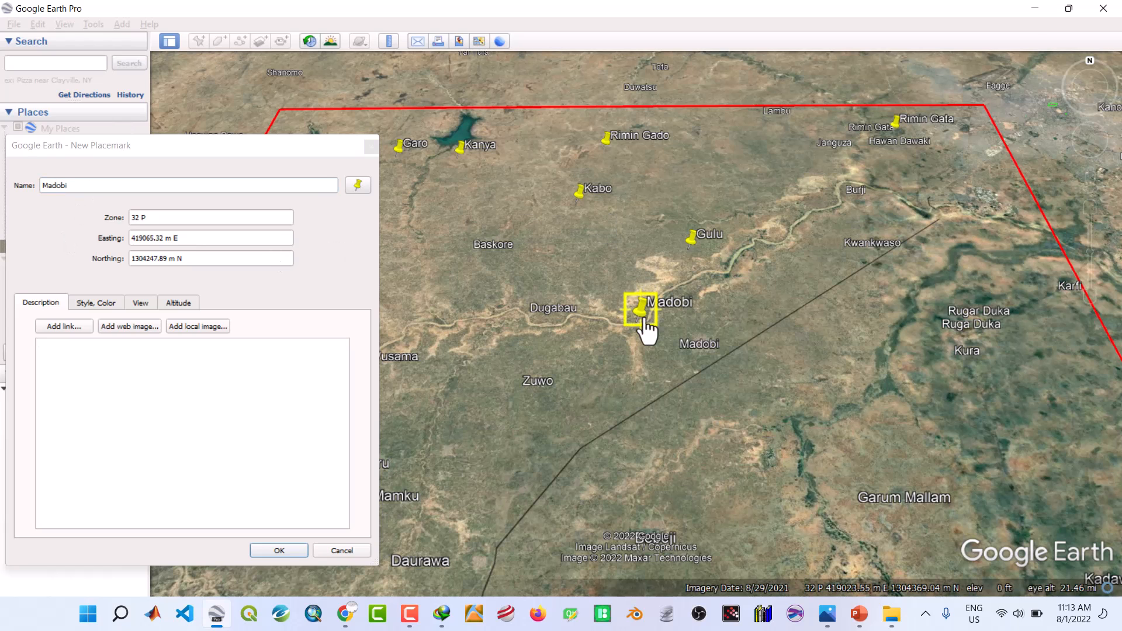
pyautogui.moveTo(643, 320); pyautogui.dragTo(676, 367)
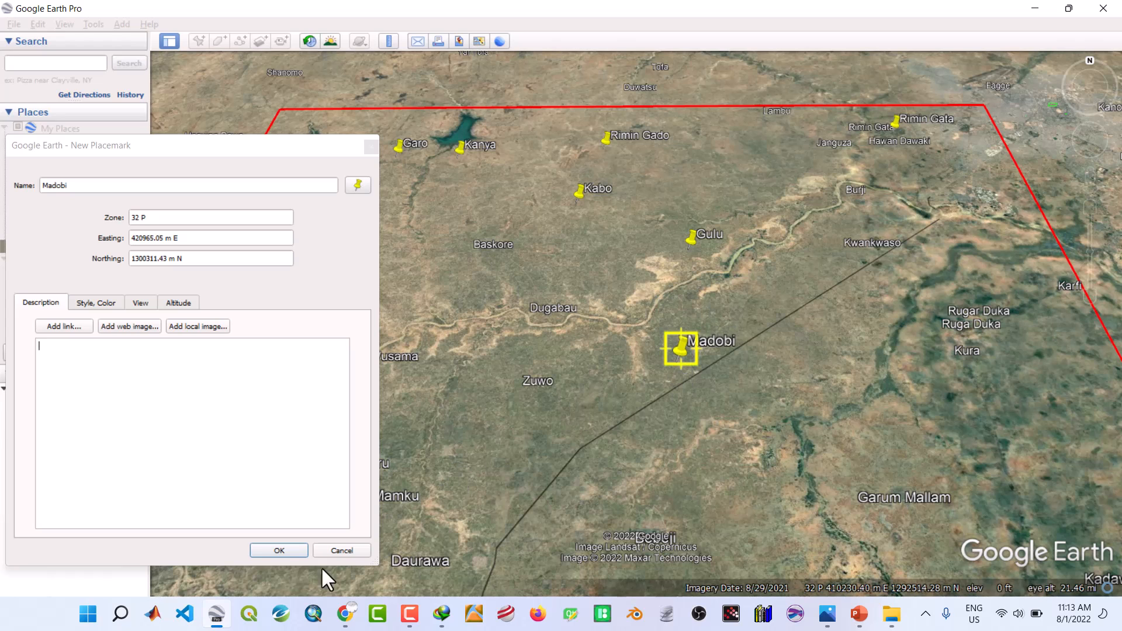
pyautogui.click(296, 554)
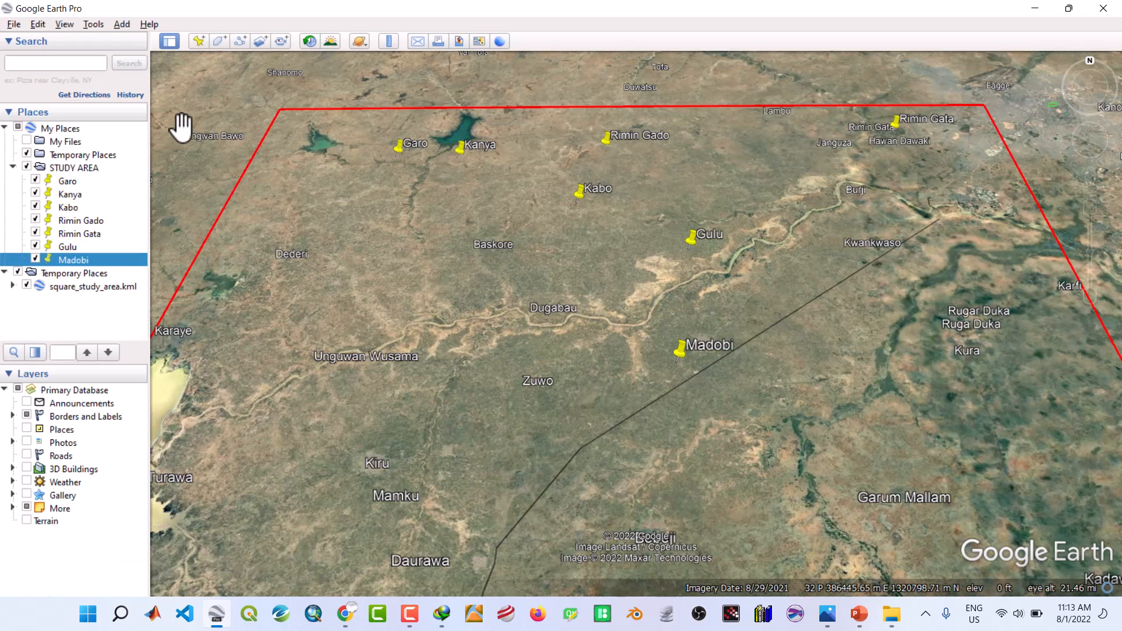
# Add a placemark named Zuwo to the STUDY AREA folder at the Zuwo settlement, about 412390 m E, 1297571 m N
pyautogui.click(199, 41)
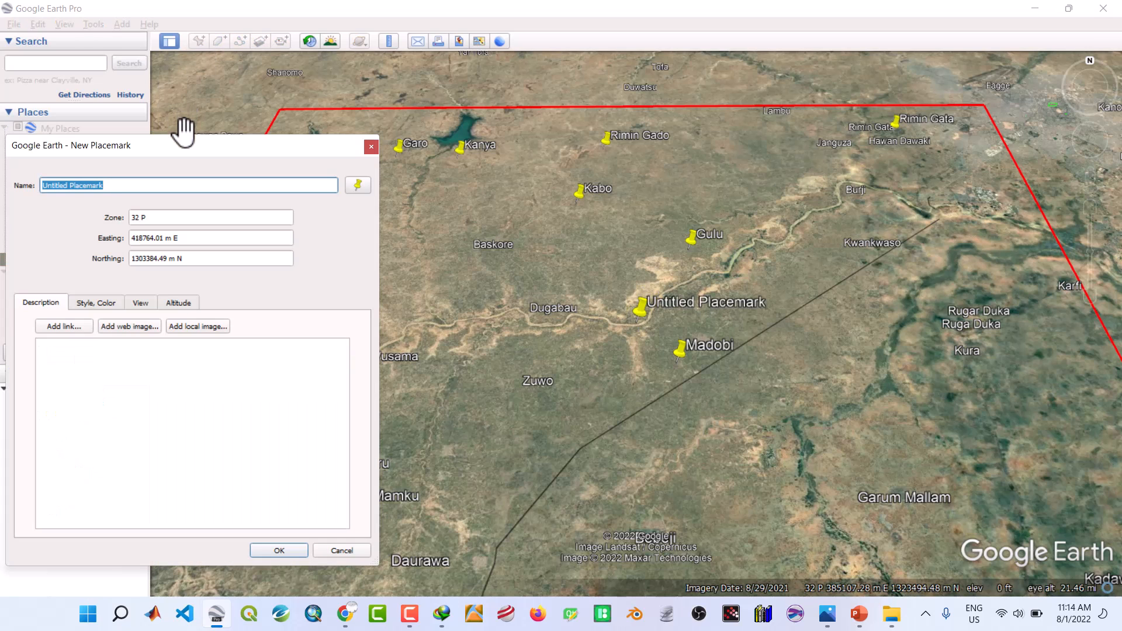
pyautogui.write('Z')
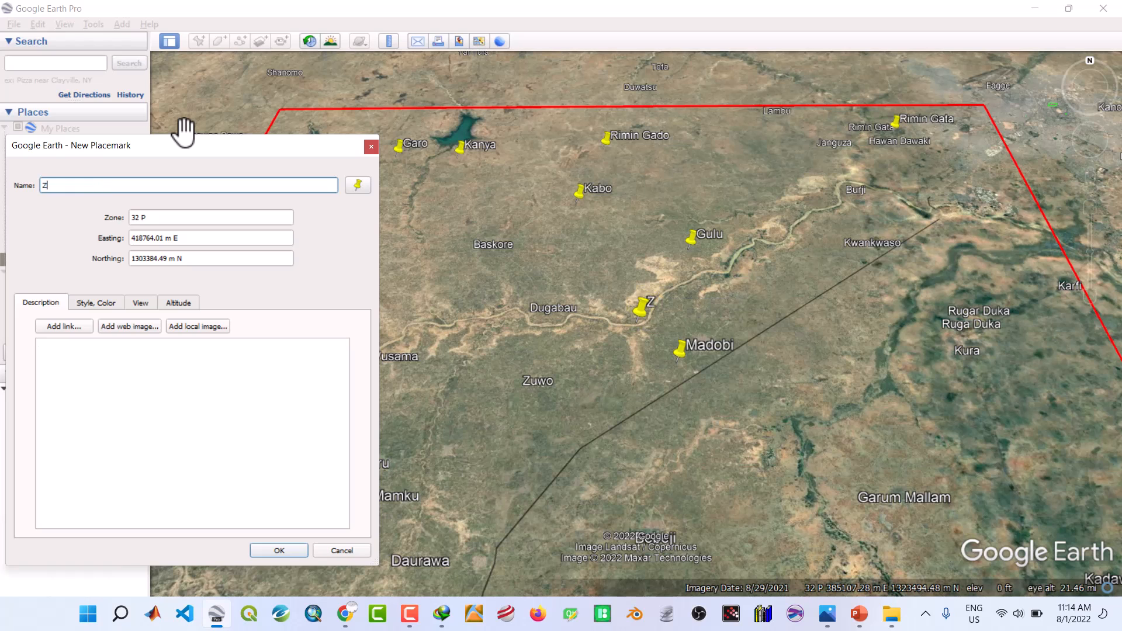
pyautogui.write('uwo')
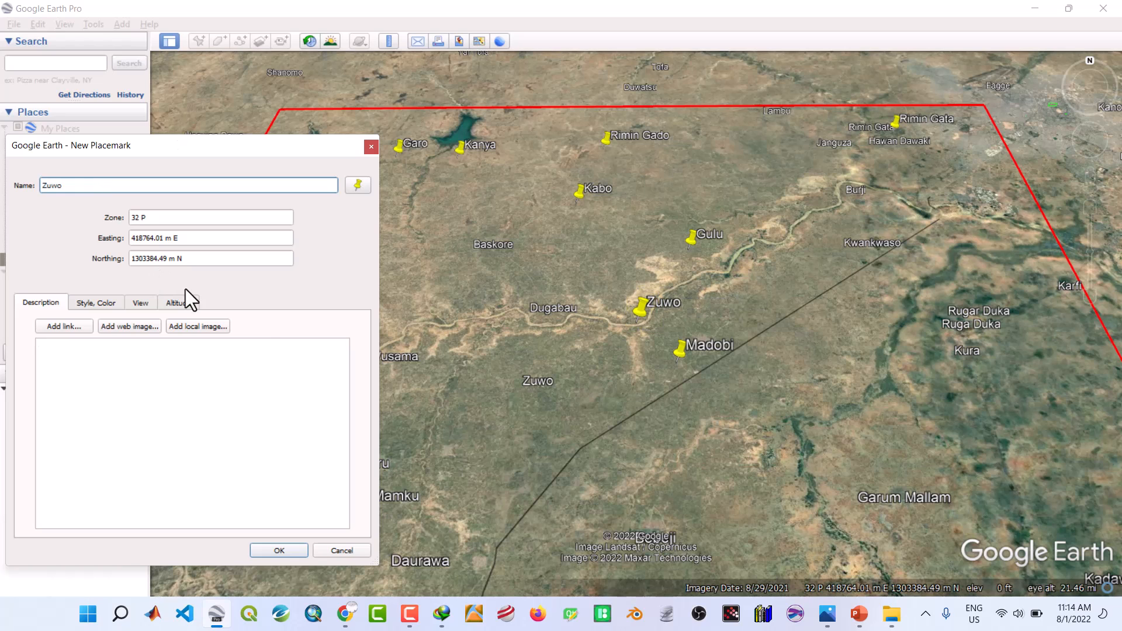
pyautogui.moveTo(641, 312); pyautogui.dragTo(517, 405)
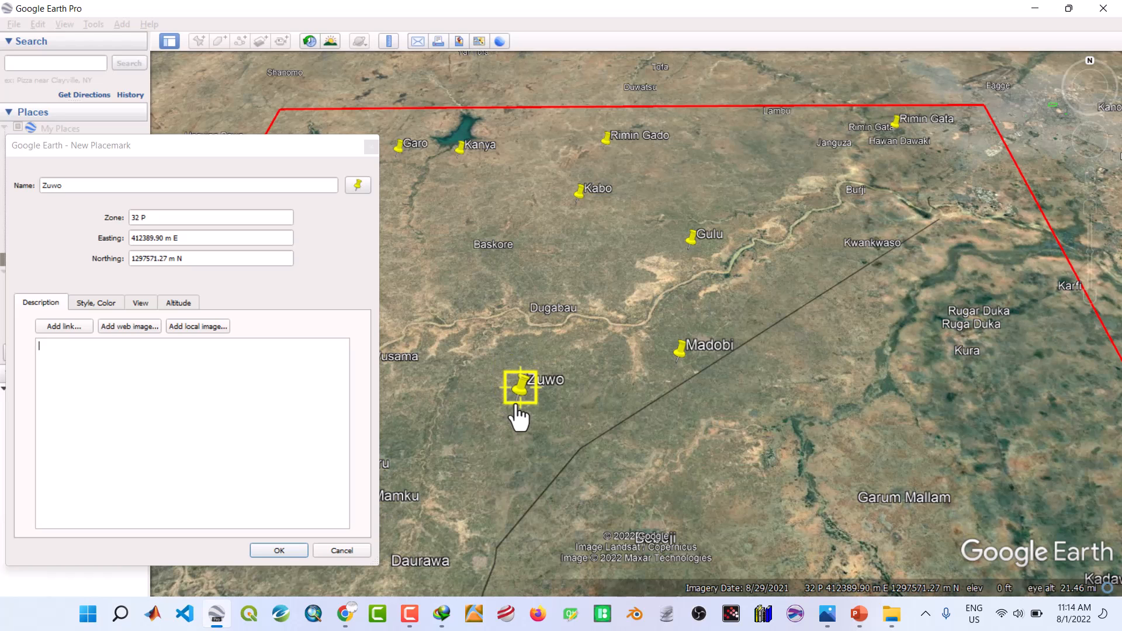
pyautogui.click(283, 550)
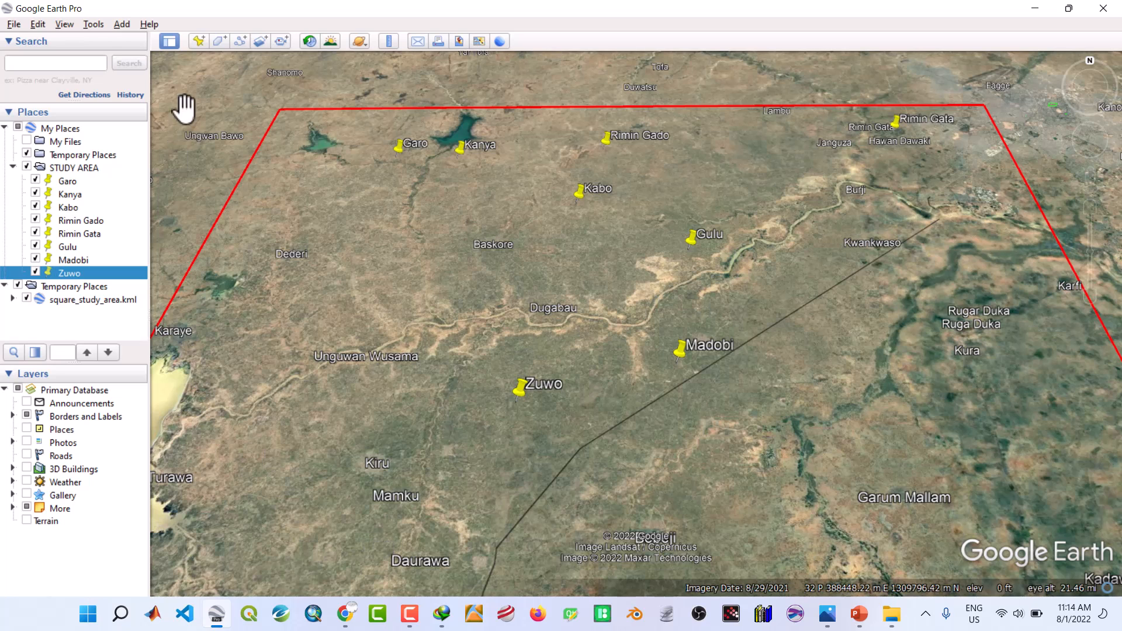
# Add a placemark named Daurawa to the STUDY AREA folder at the Daurawa settlement, about 407759 m E, 1287308 m N
pyautogui.click(198, 46)
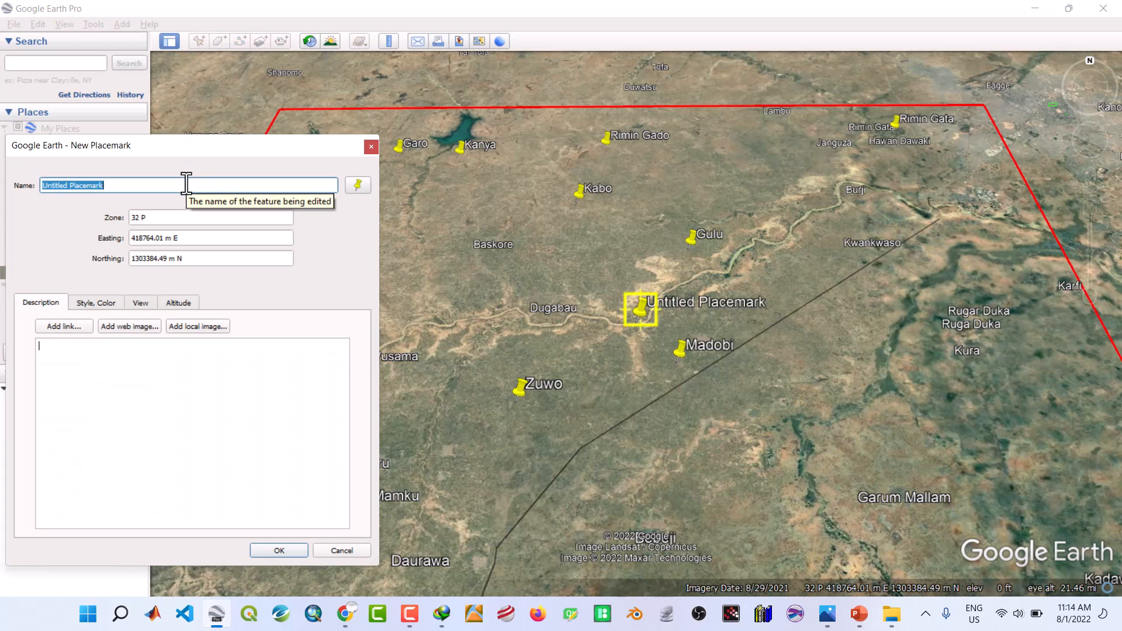
pyautogui.write('Dau')
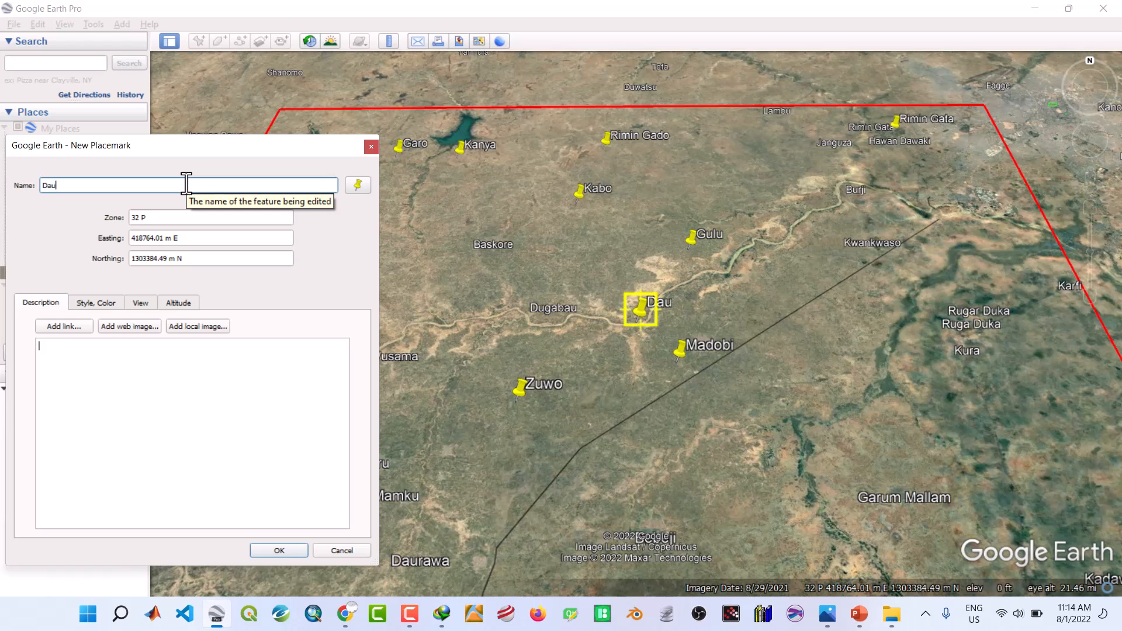
pyautogui.write('rawa')
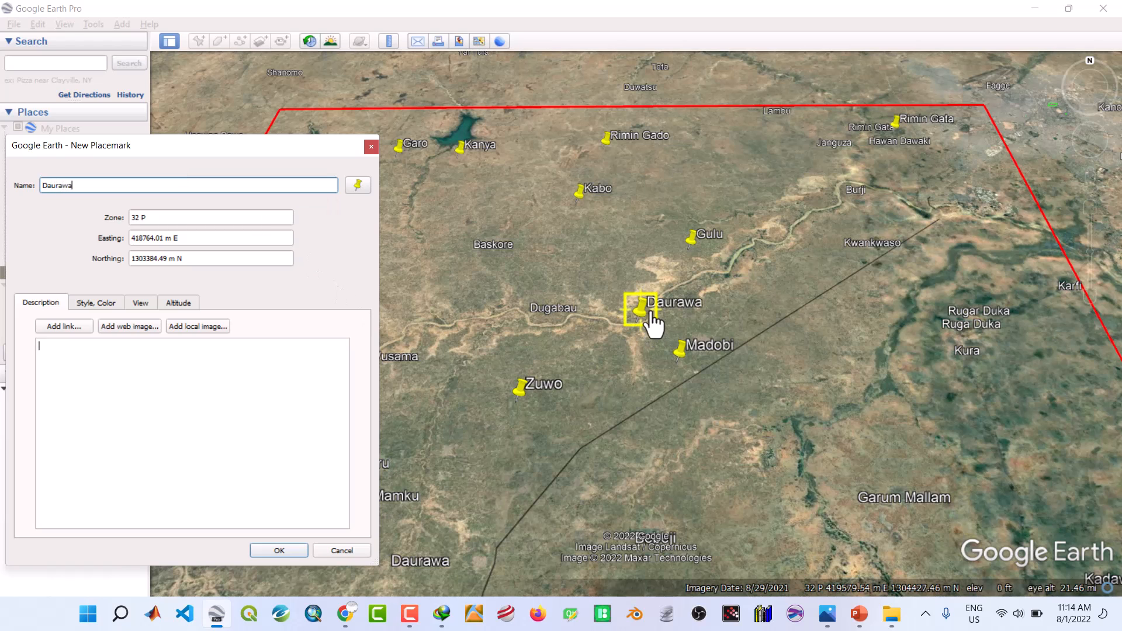
pyautogui.moveTo(648, 321); pyautogui.dragTo(391, 596)
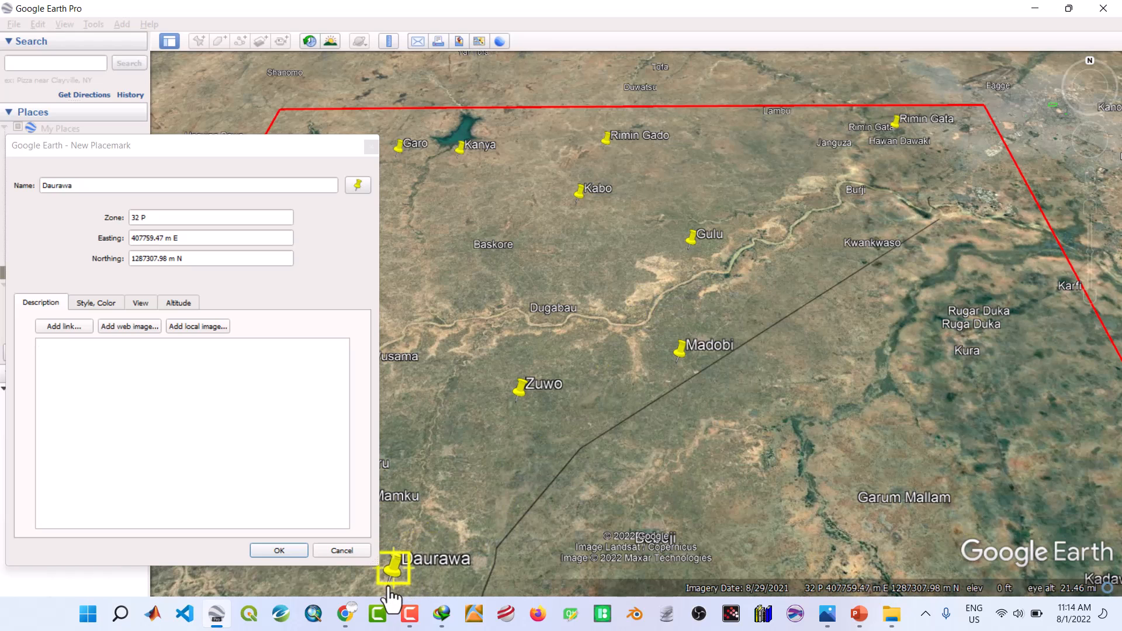
pyautogui.click(261, 552)
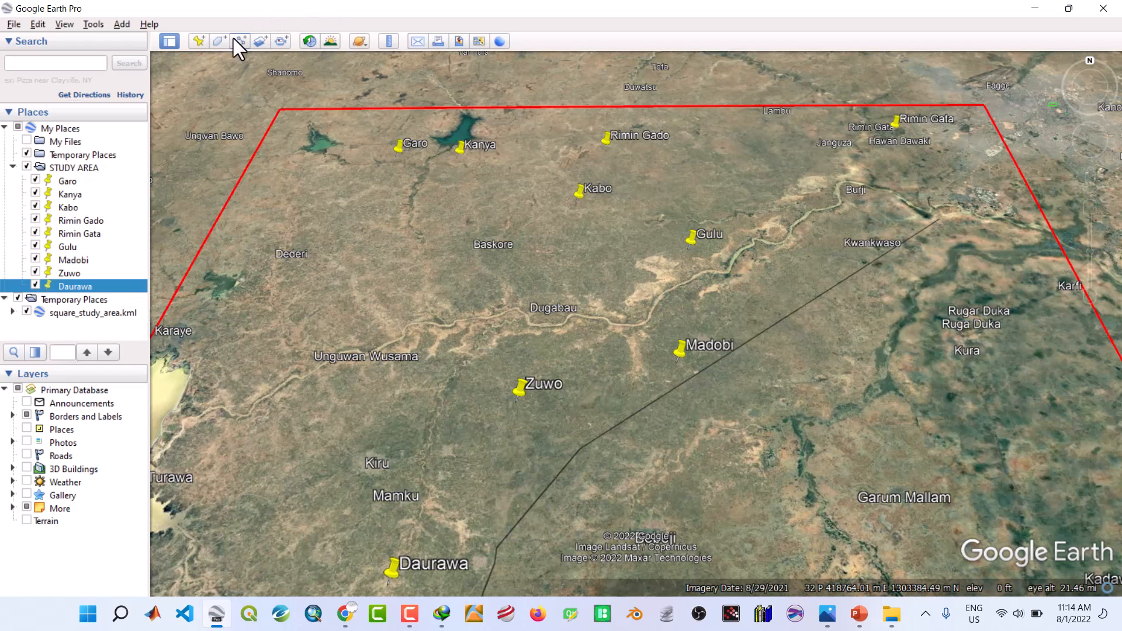
# Add a placemark named Kiru to the STUDY AREA folder at the Kiru settlement, about 405156 m E, 1292415 m N
pyautogui.click(199, 41)
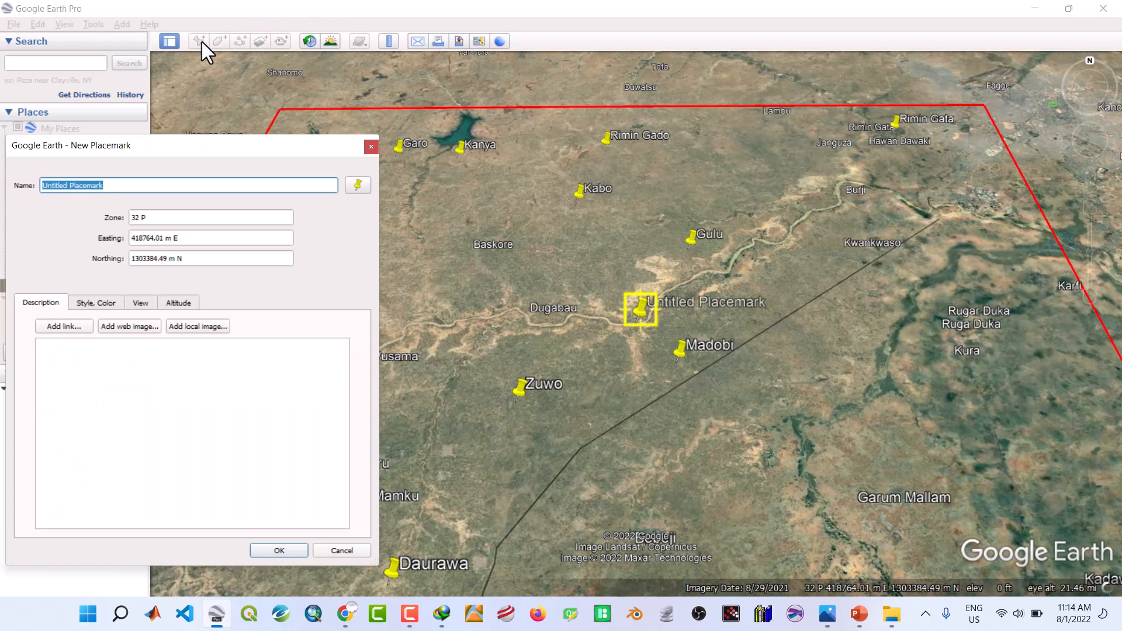
pyautogui.write('Kiru')
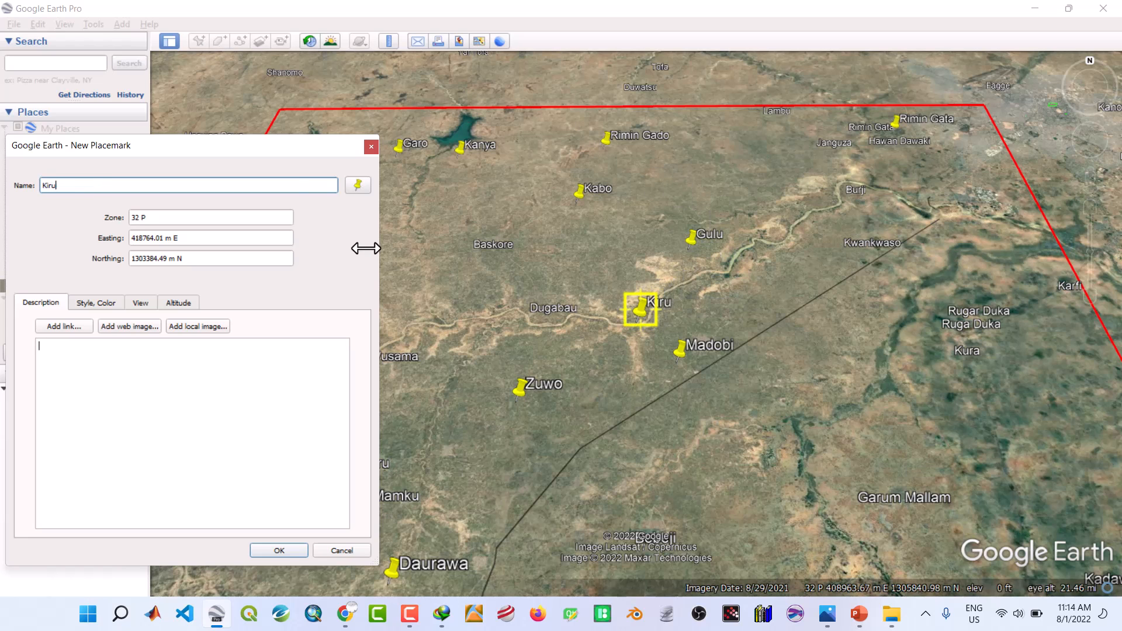
pyautogui.moveTo(267, 151); pyautogui.dragTo(133, 128)
pyautogui.moveTo(641, 321); pyautogui.dragTo(356, 491)
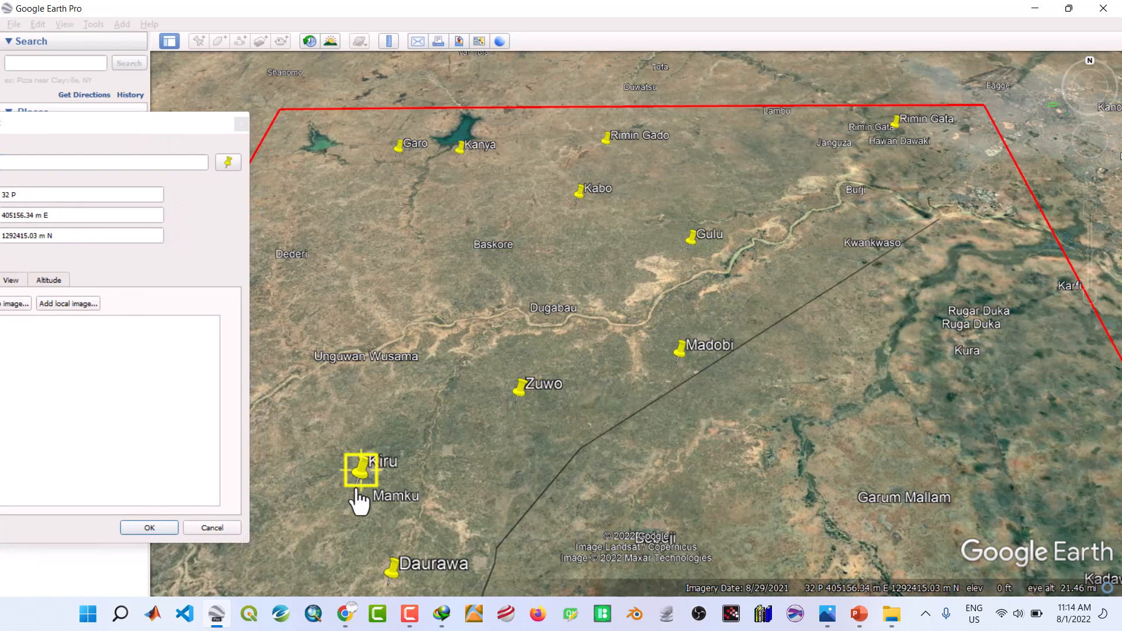
pyautogui.click(150, 528)
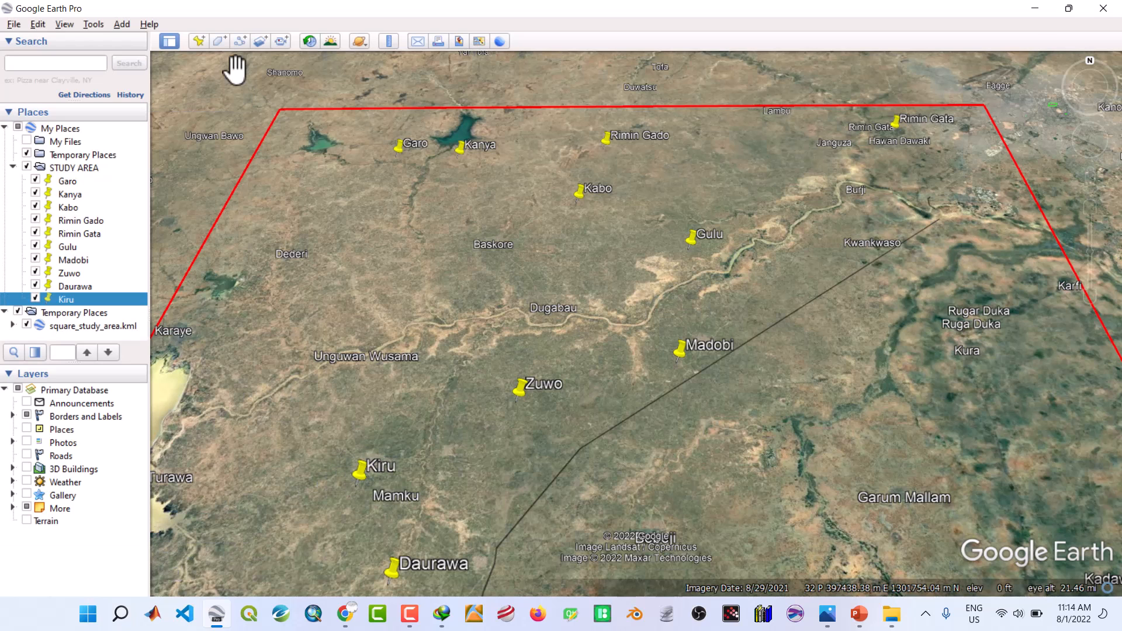
# Add a placemark named Mamku to the STUDY AREA folder at the Mamku settlement, about 405405 m E, 1290609 m N
pyautogui.click(203, 43)
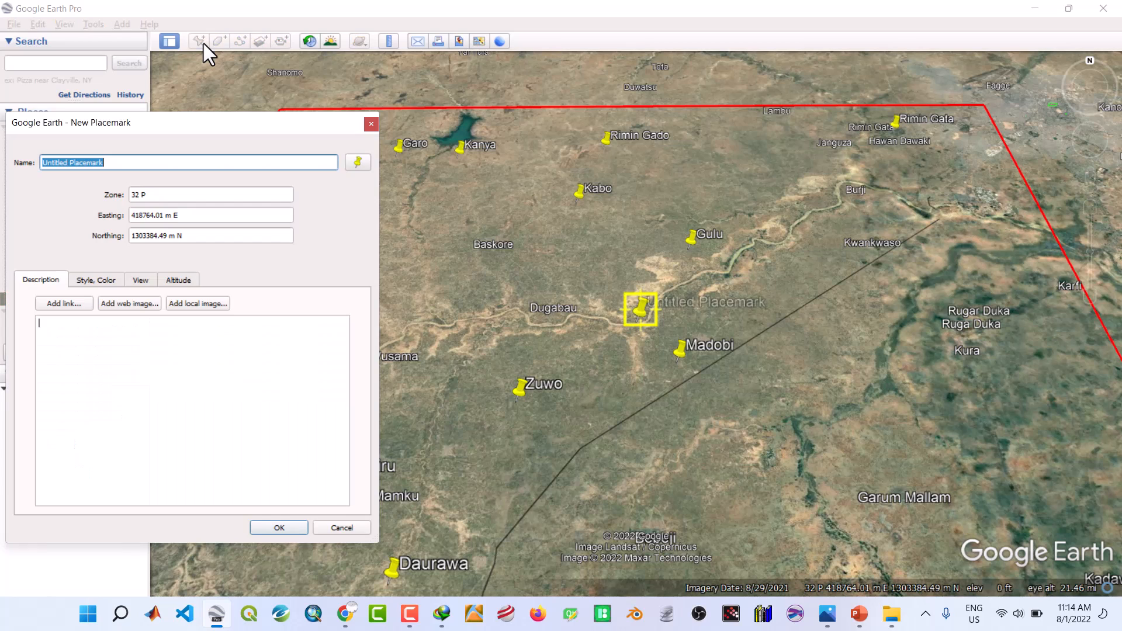
pyautogui.write('Mamku')
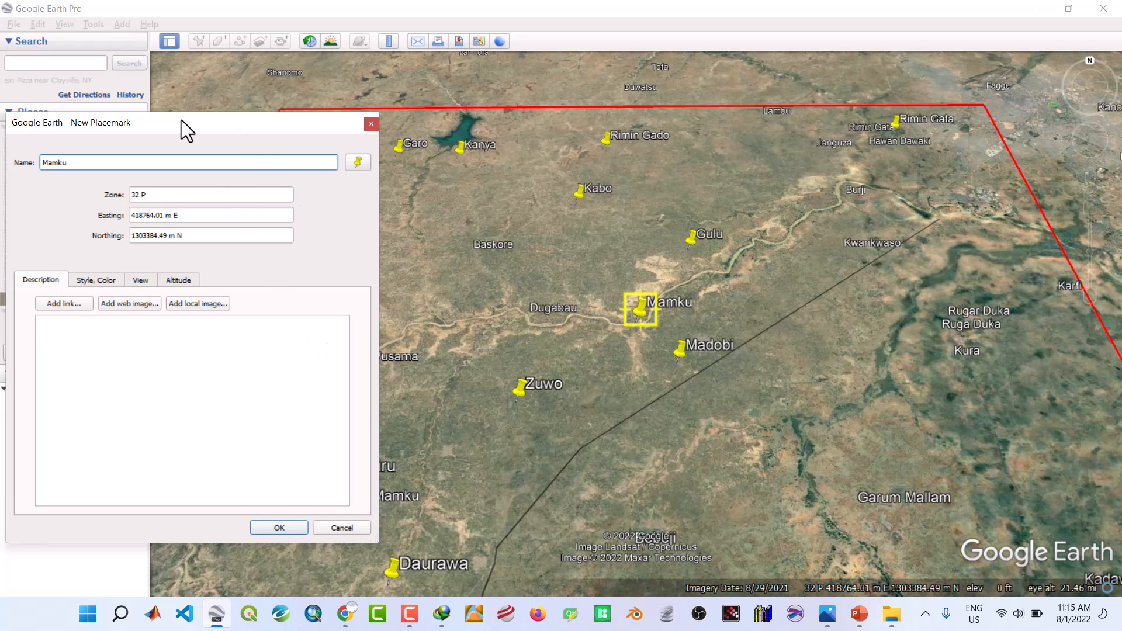
pyautogui.moveTo(181, 122); pyautogui.dragTo(88, 121)
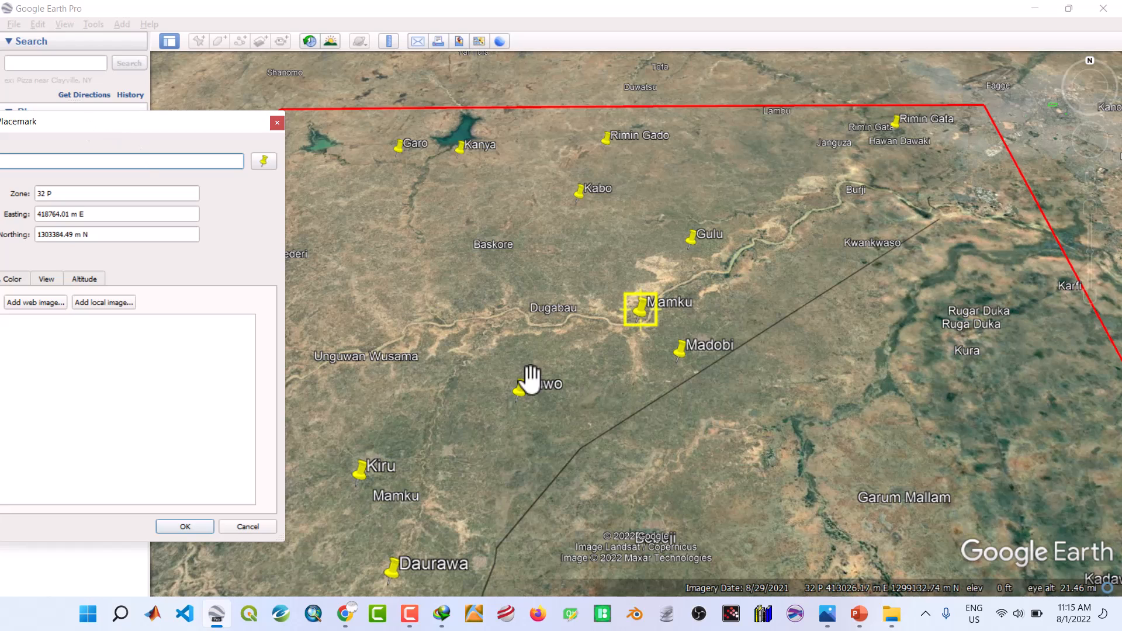
pyautogui.click(643, 320)
pyautogui.moveTo(642, 320); pyautogui.dragTo(353, 524)
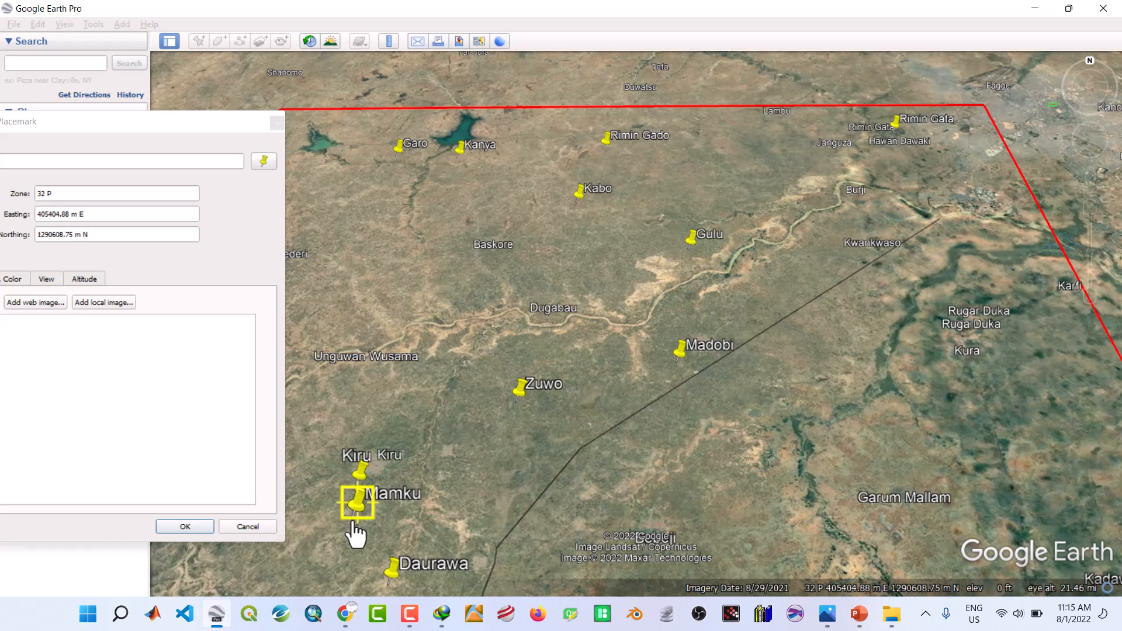
pyautogui.click(184, 526)
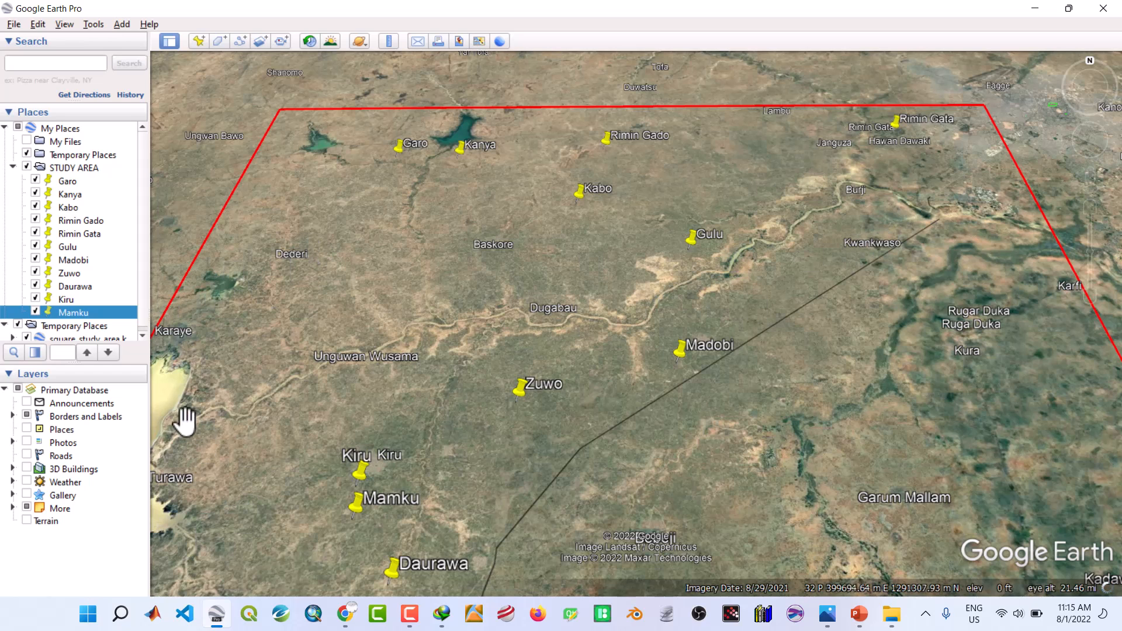
# Add a placemark named Dedri to the STUDY AREA folder at the Dederi settlement, about 396552 m E, 1307675 m N
pyautogui.click(198, 38)
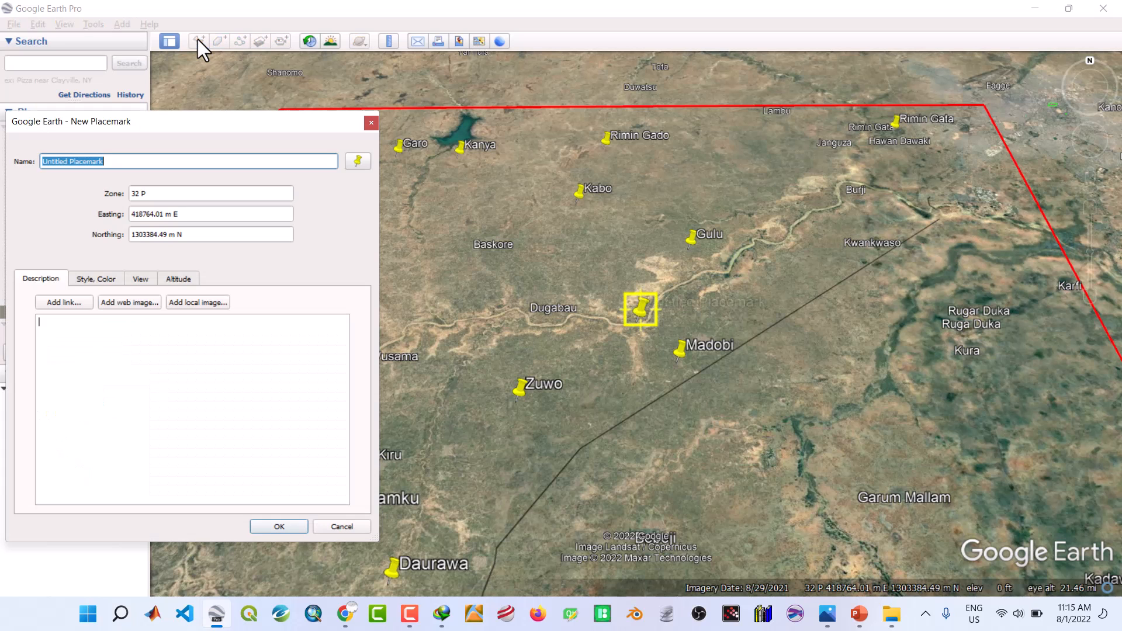
pyautogui.moveTo(250, 125); pyautogui.dragTo(714, 97)
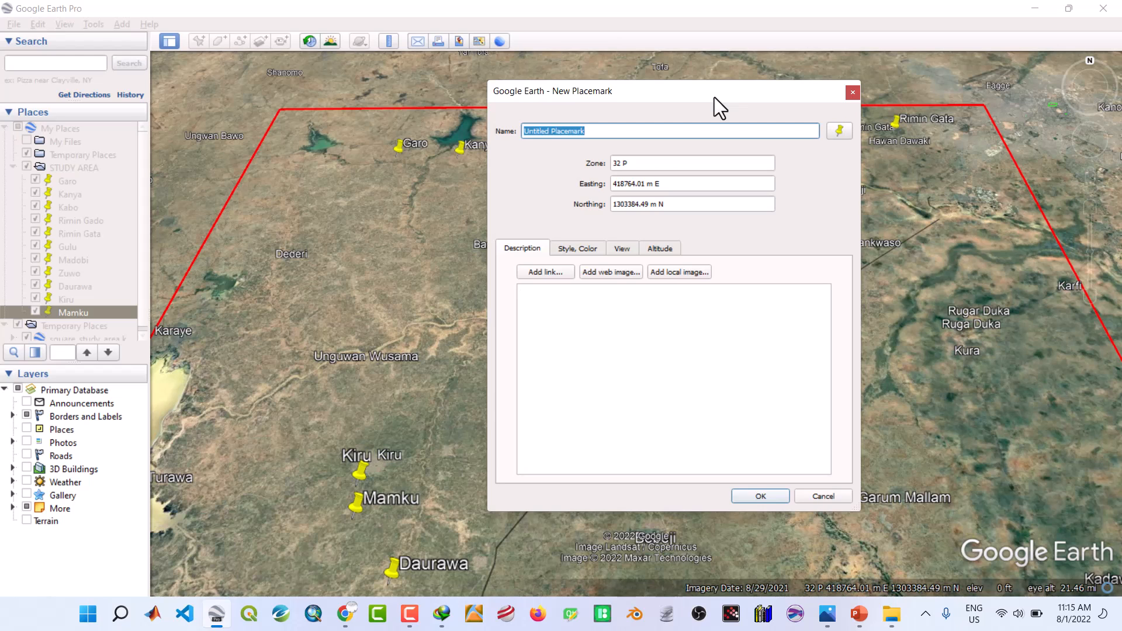
pyautogui.write('Dedri')
pyautogui.moveTo(633, 86); pyautogui.dragTo(885, 167)
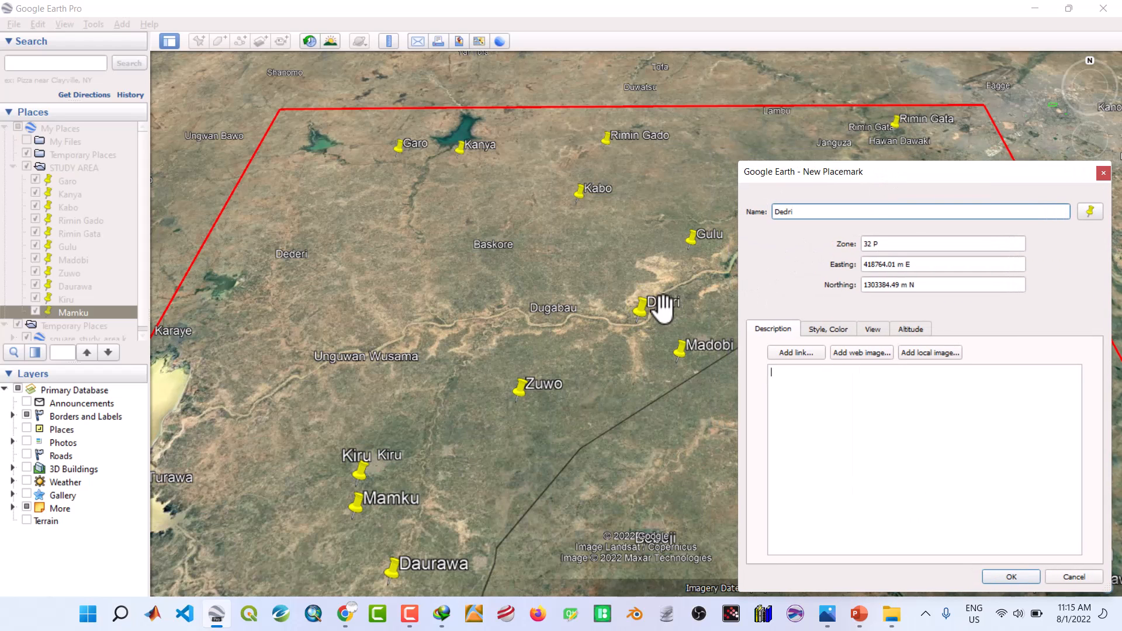
pyautogui.moveTo(651, 321); pyautogui.dragTo(276, 290)
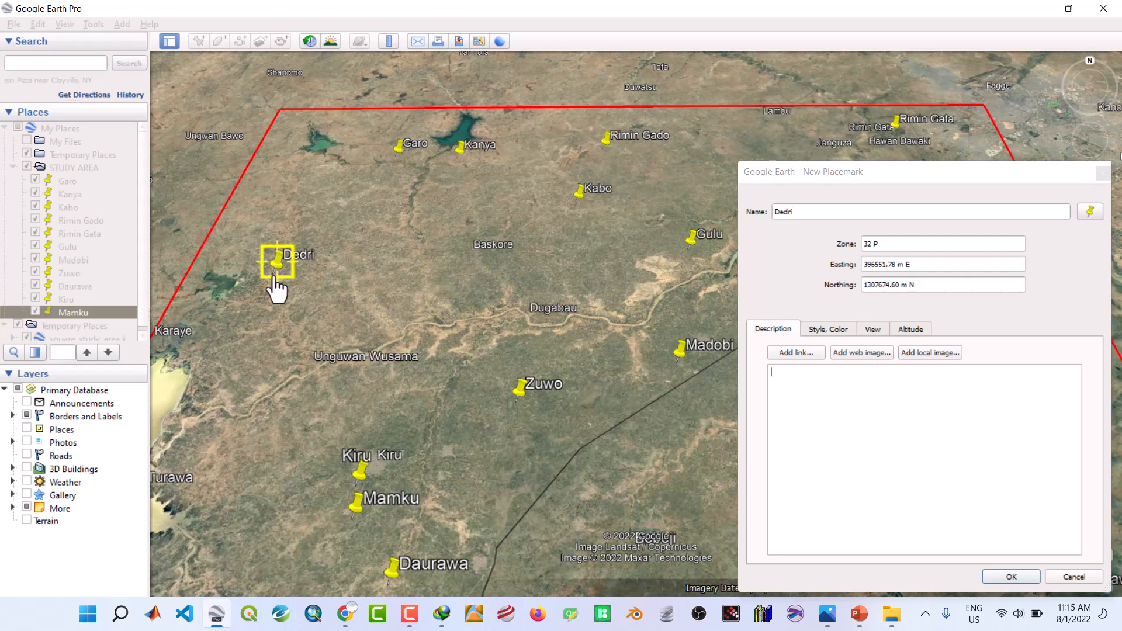
pyautogui.click(999, 573)
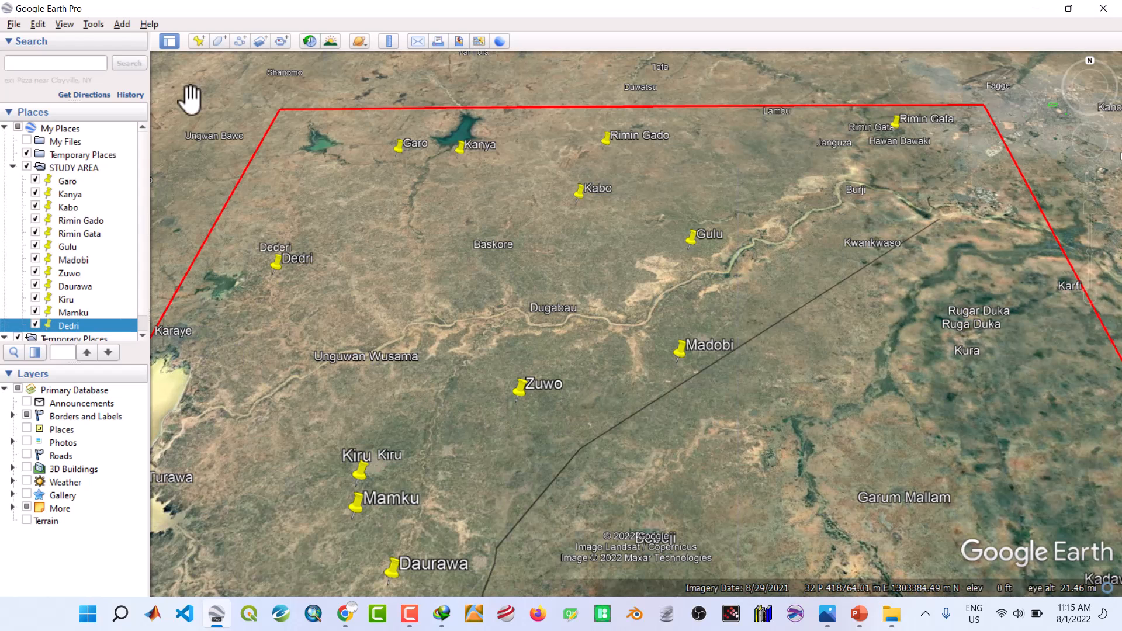
# Add a placemark named Karaye to the STUDY AREA folder at the Karaye settlement, about 391828 m E, 1301296 m N
pyautogui.click(199, 41)
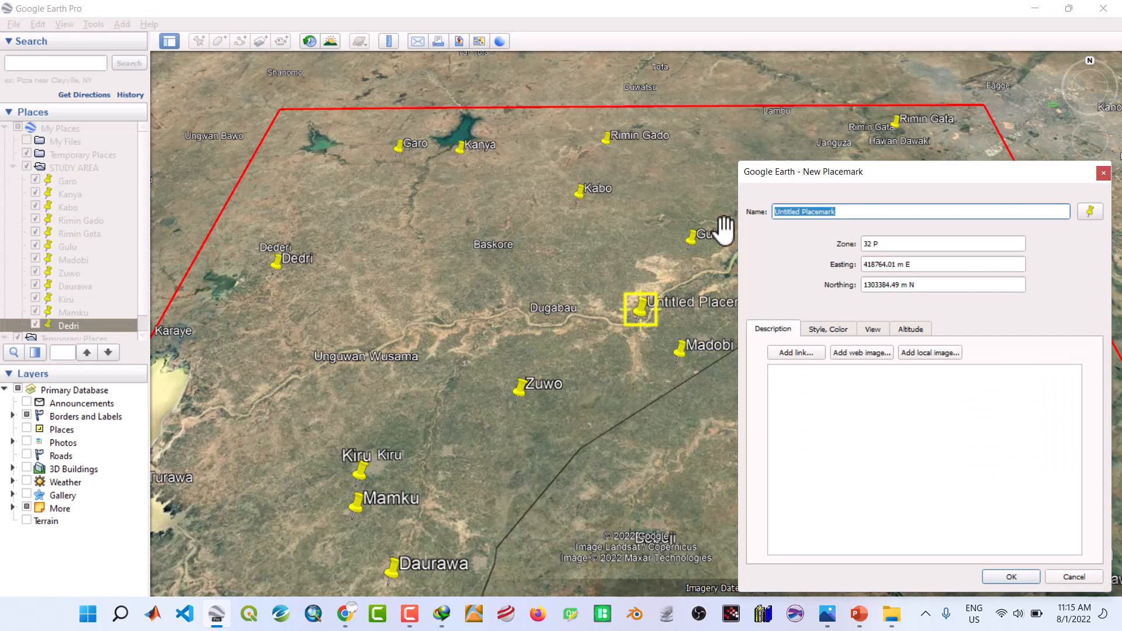
pyautogui.write('Ka')
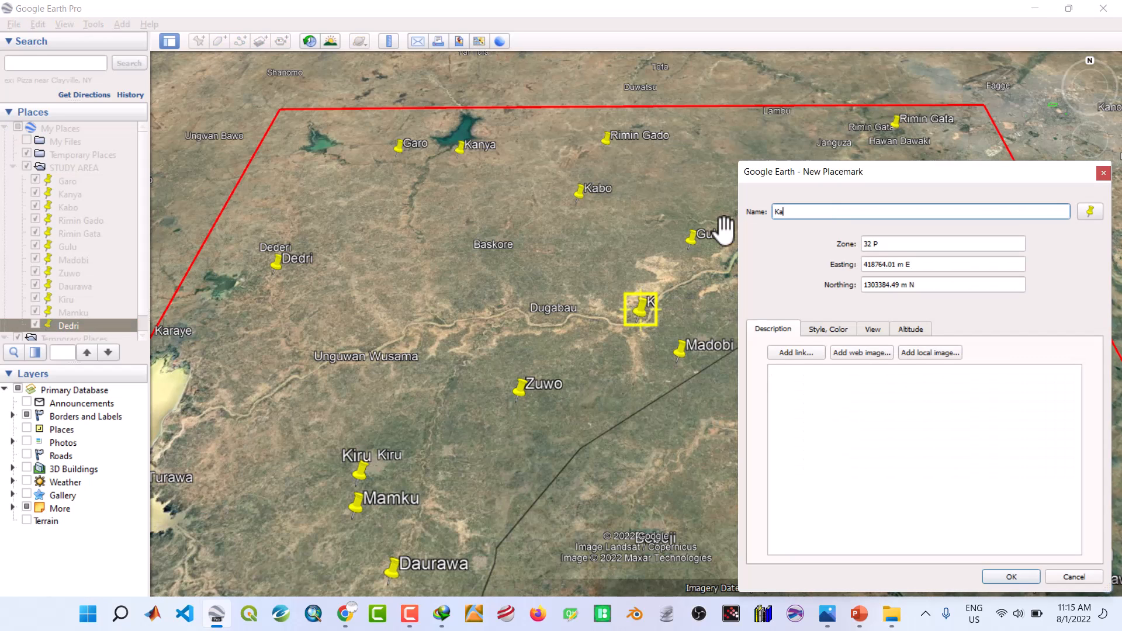
pyautogui.write('raye')
pyautogui.moveTo(641, 318); pyautogui.dragTo(155, 358)
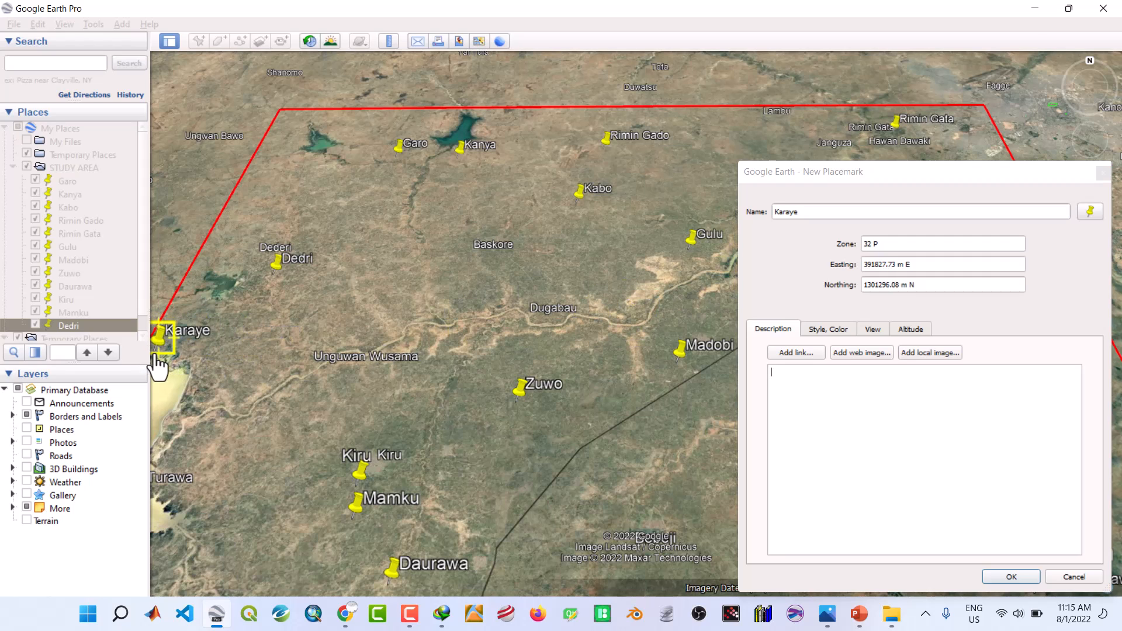
pyautogui.click(993, 576)
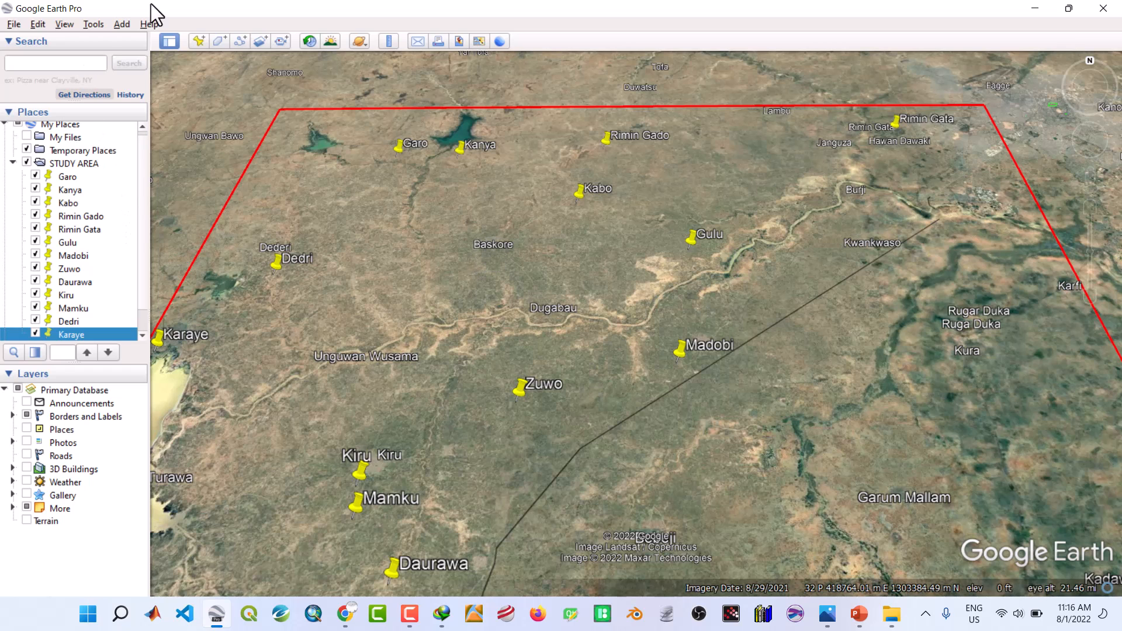
# Add a placemark named Baskore to the STUDY AREA folder at the Baskore settlement, about 408518 m E, 1308805 m N
pyautogui.click(199, 41)
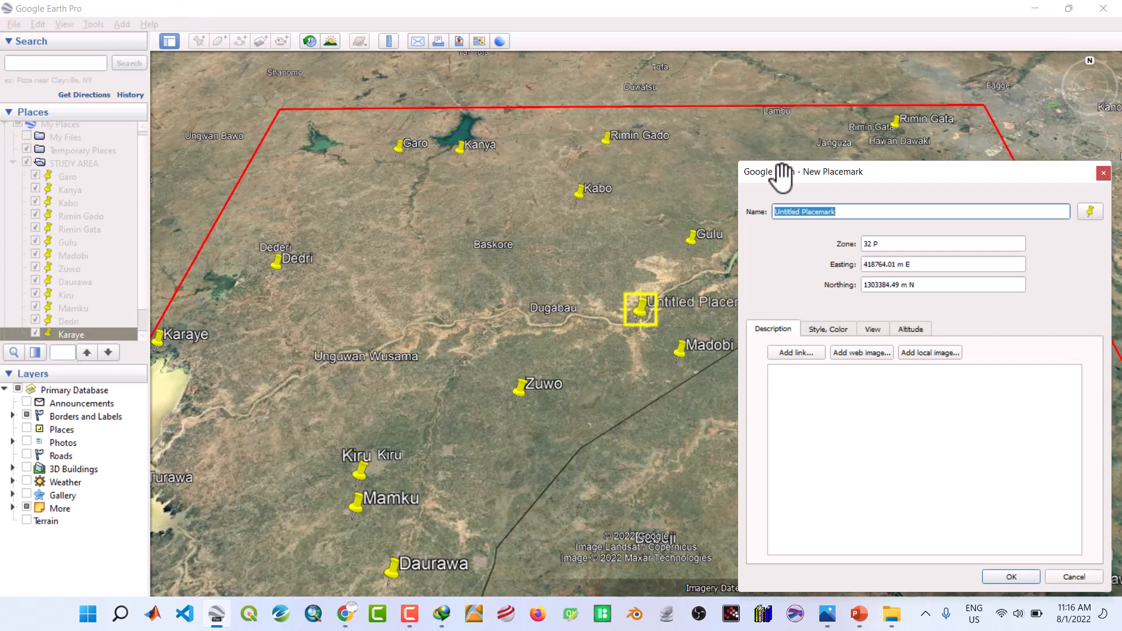
pyautogui.write('B')
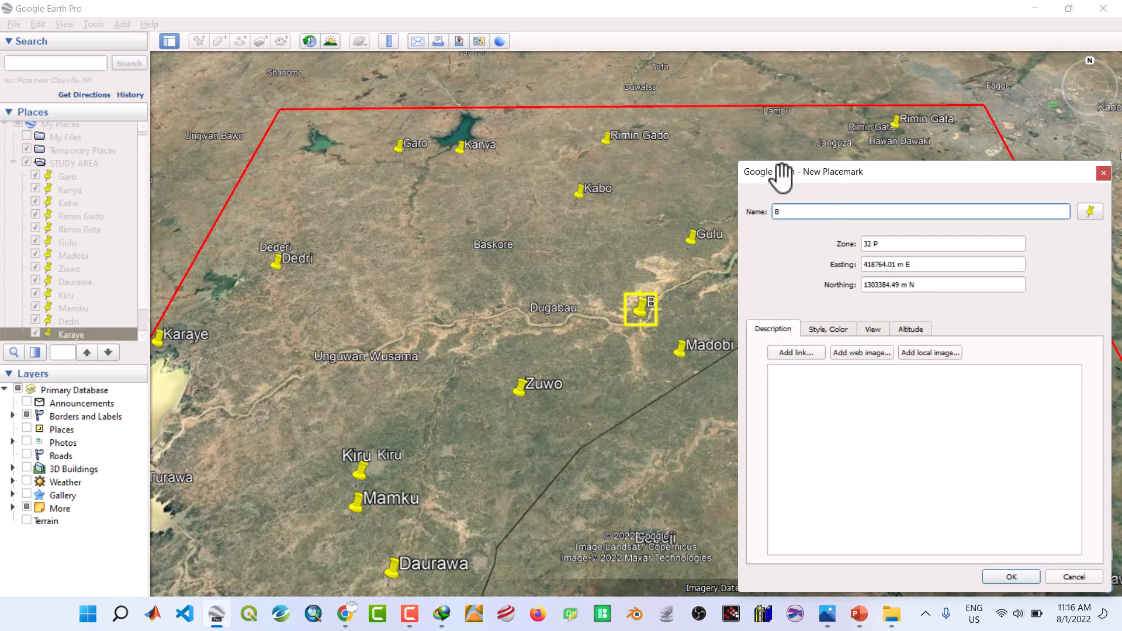
pyautogui.write('as')
pyautogui.press('Tab')
pyautogui.write('skpre')
pyautogui.press('BackSpace')
pyautogui.write('ore')
pyautogui.moveTo(646, 313); pyautogui.dragTo(471, 275)
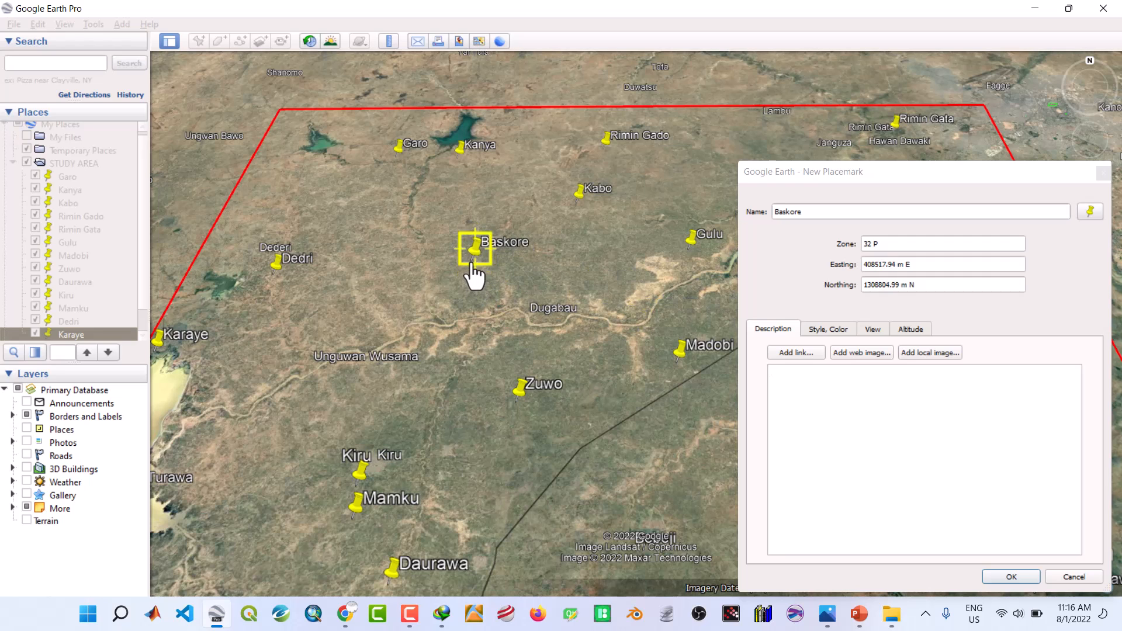
pyautogui.click(1010, 576)
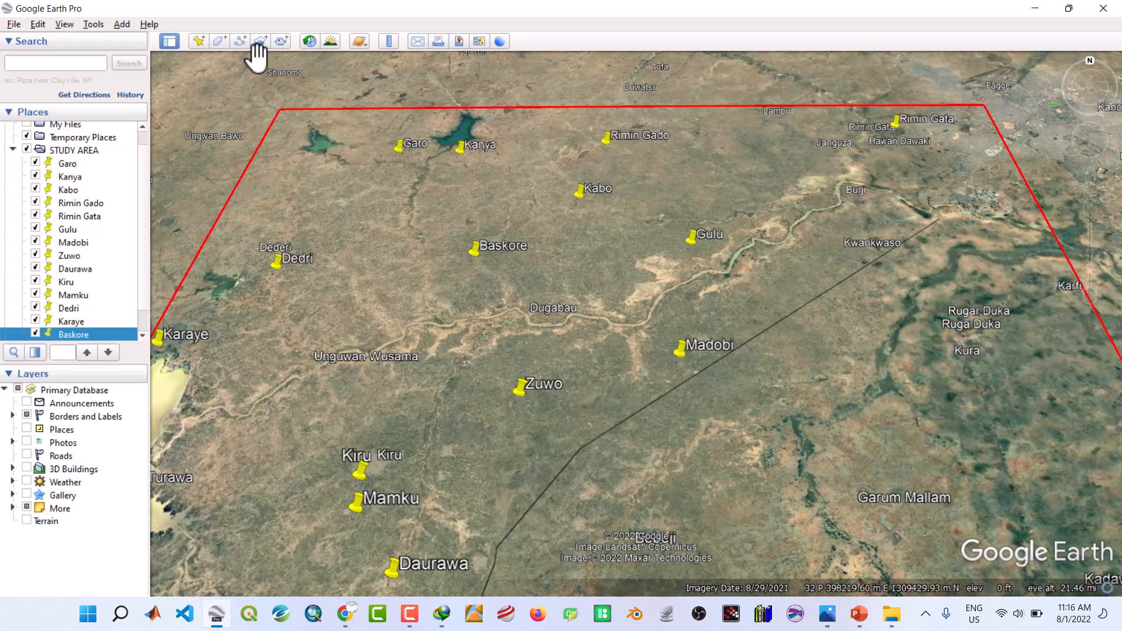
# Add a placemark named Dugabau to the STUDY AREA folder at the Dugabau settlement, about 412655 m E, 1302973 m N
pyautogui.click(196, 38)
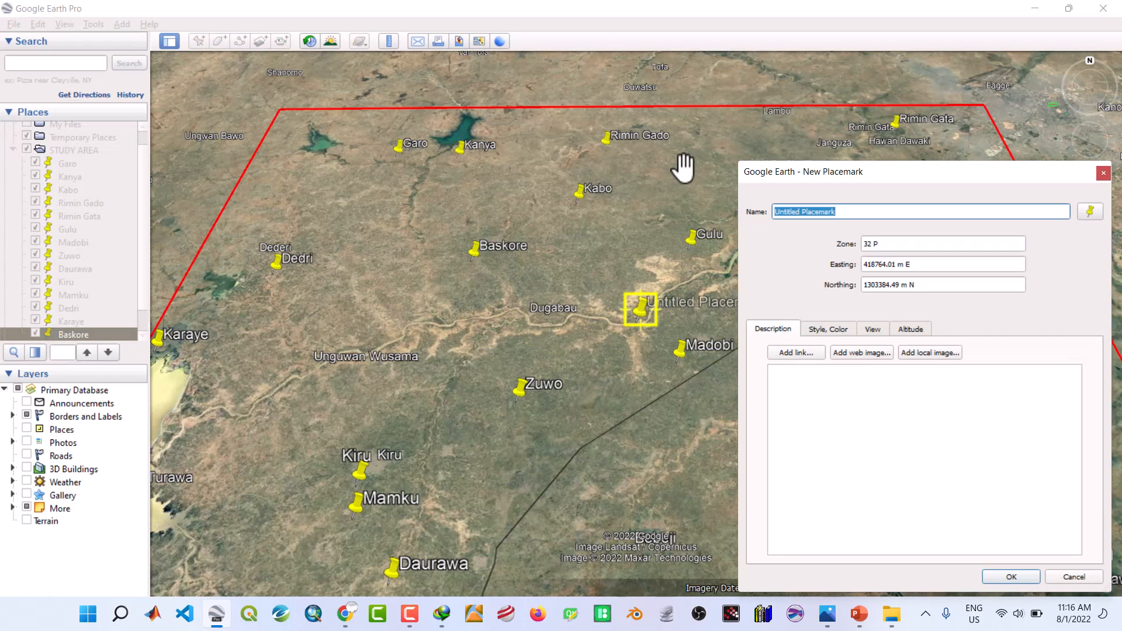
pyautogui.write('D')
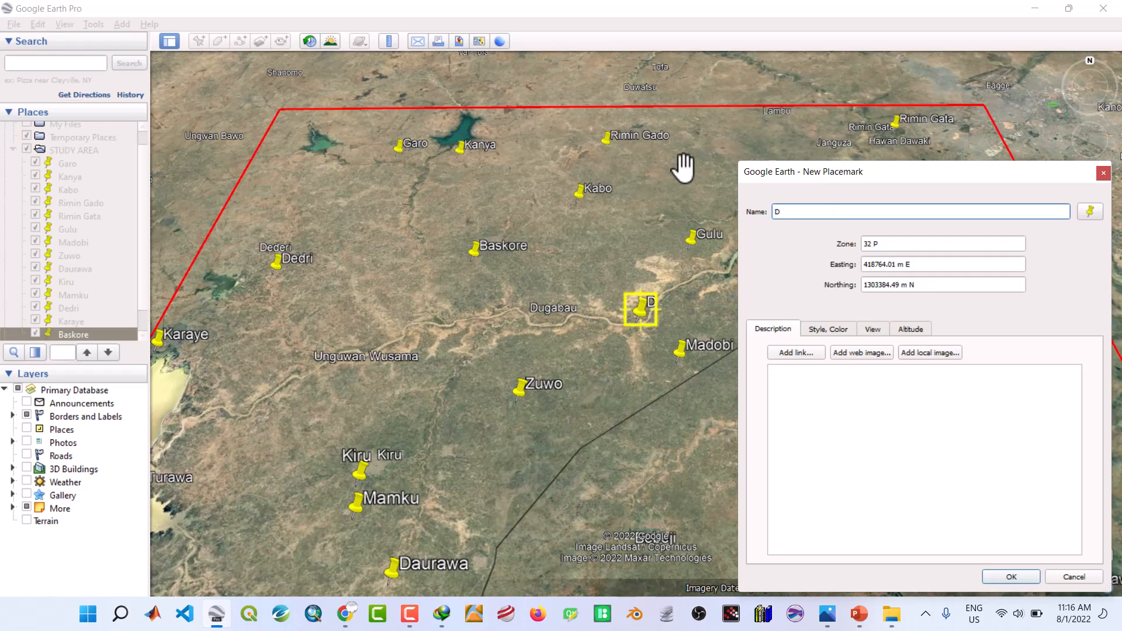
pyautogui.write('ugabau')
pyautogui.moveTo(646, 325); pyautogui.dragTo(532, 345)
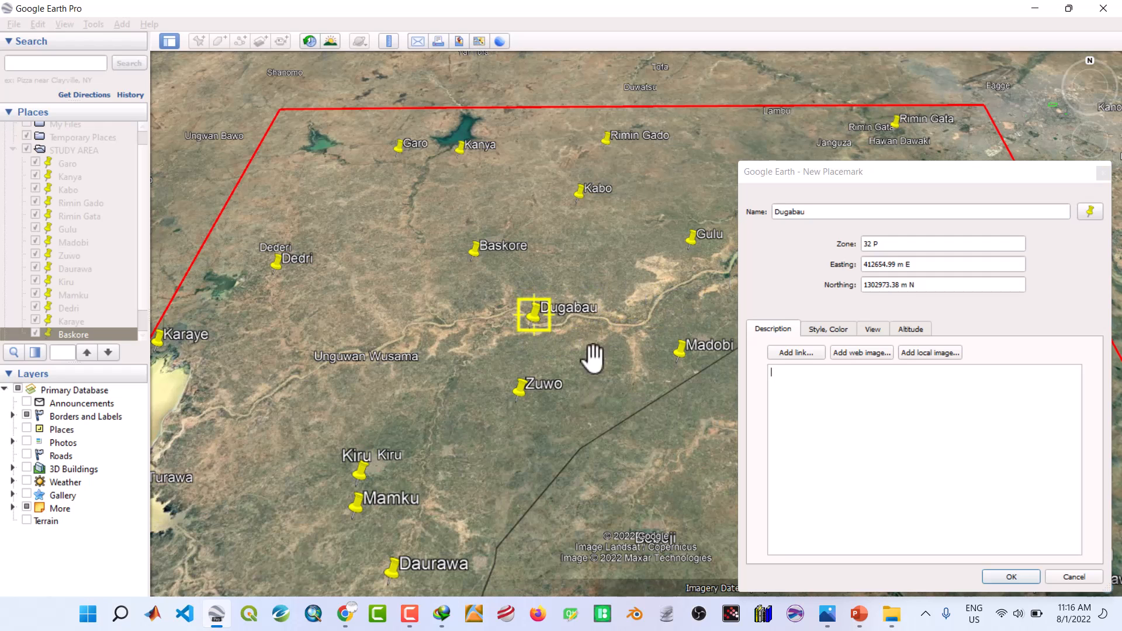
pyautogui.click(1010, 576)
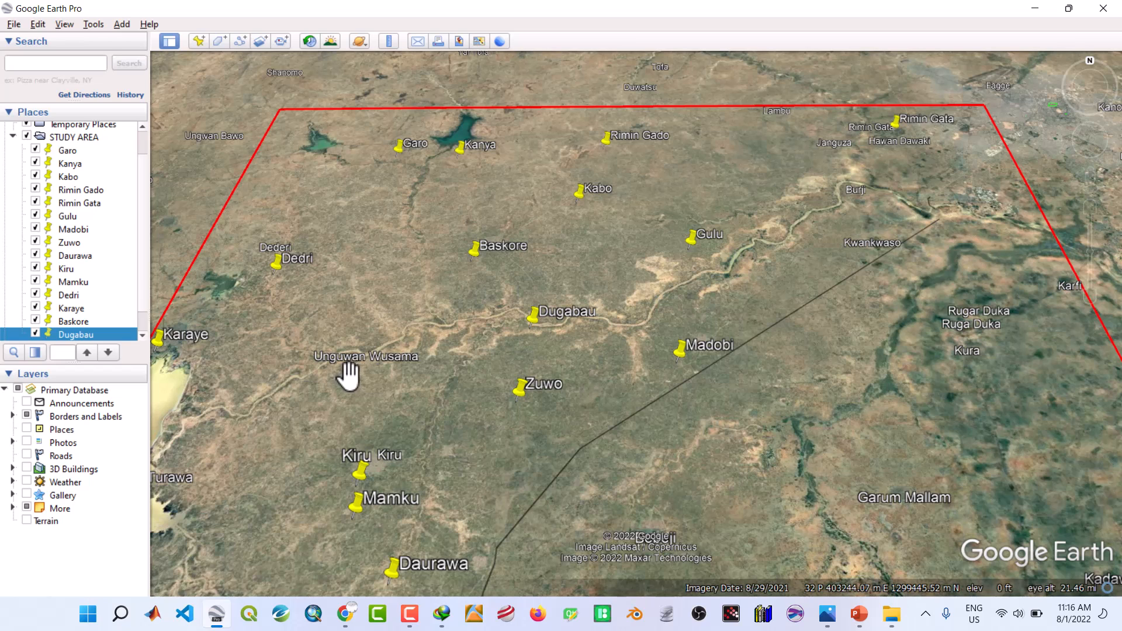
# Add a placemark named Unguwan Wusama to the STUDY AREA folder at the Unguwan Wusama settlement, about 401110 m E, 1299563 m N
pyautogui.click(199, 41)
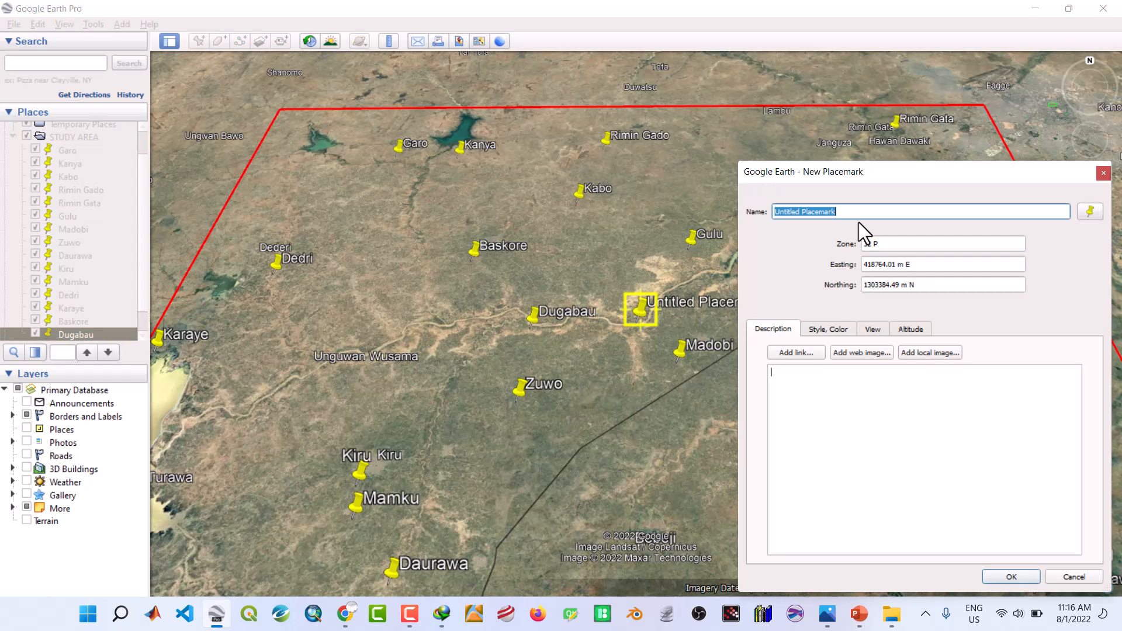
pyautogui.write('Un')
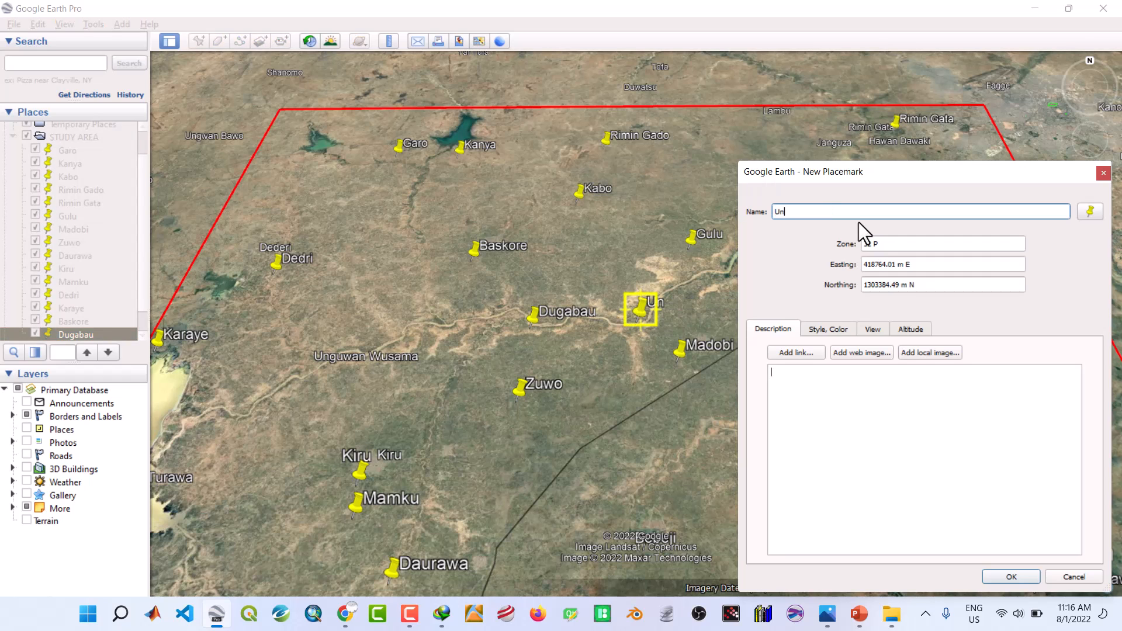
pyautogui.write('guwan Wusa')
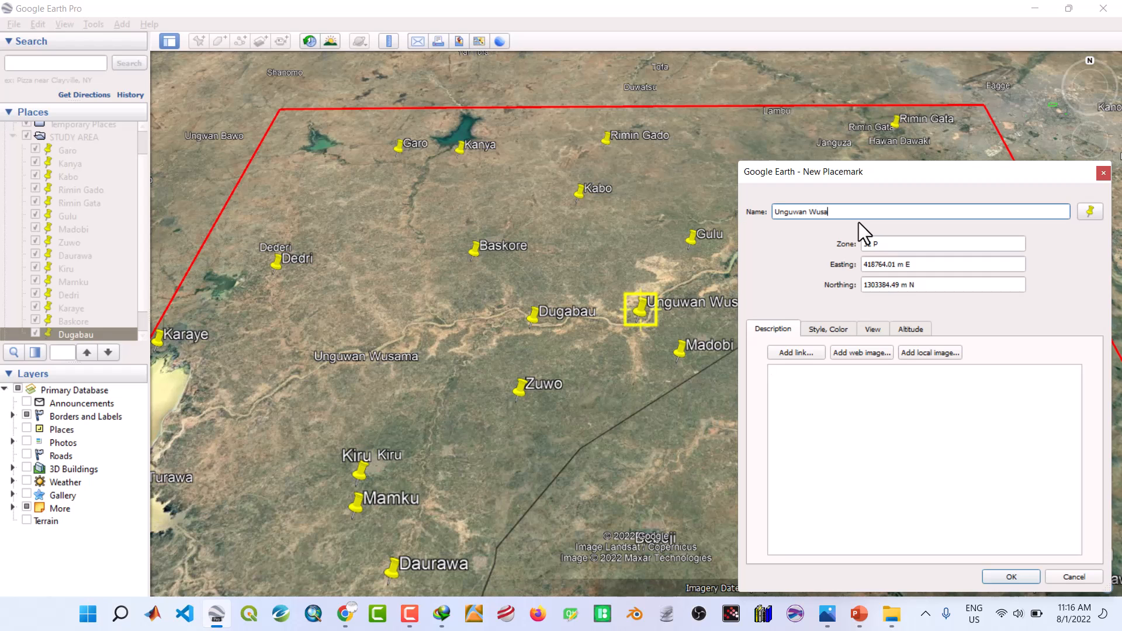
pyautogui.write('ma')
pyautogui.moveTo(648, 311); pyautogui.dragTo(313, 378)
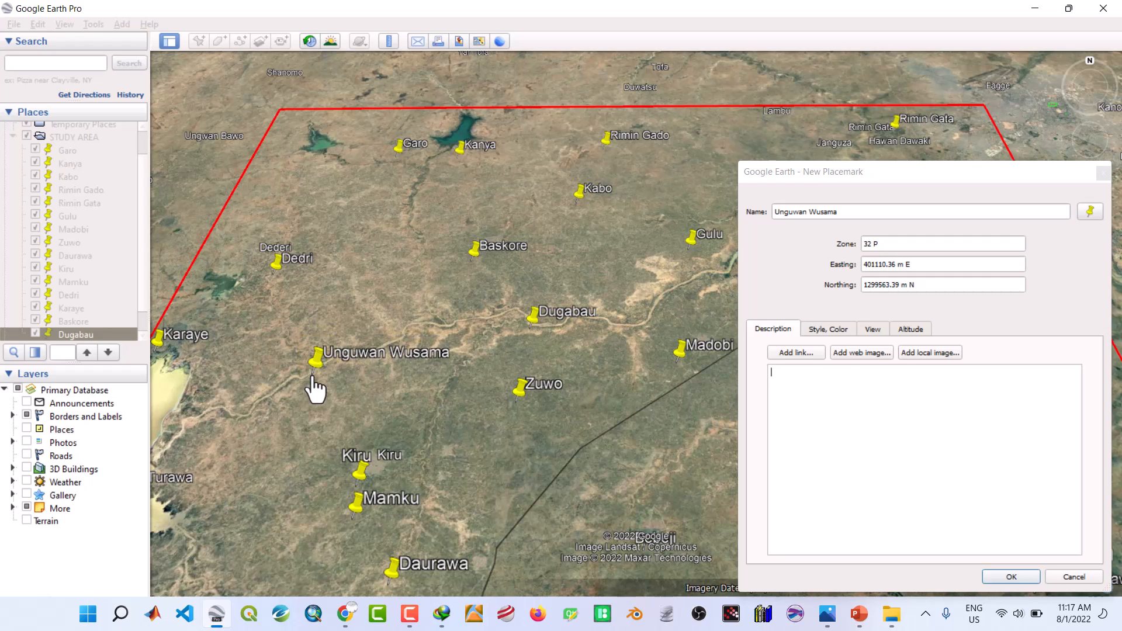
pyautogui.click(1010, 577)
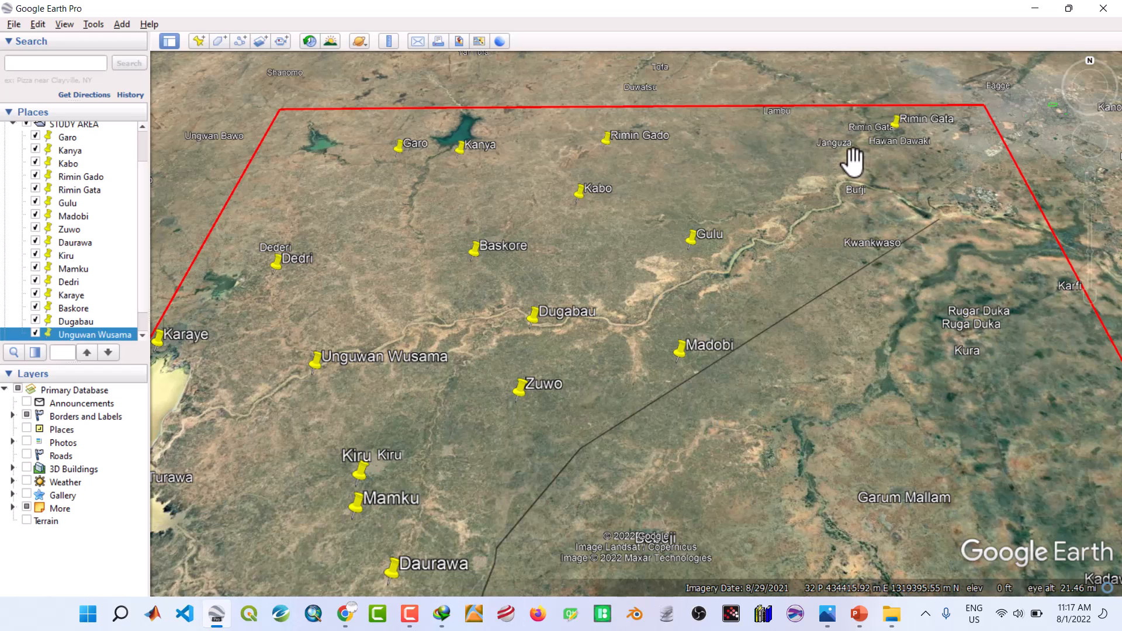
# Add a placemark named Janguza to the STUDY AREA folder at the Janguza settlement, about 431311 m E, 1319852 m N
pyautogui.click(200, 40)
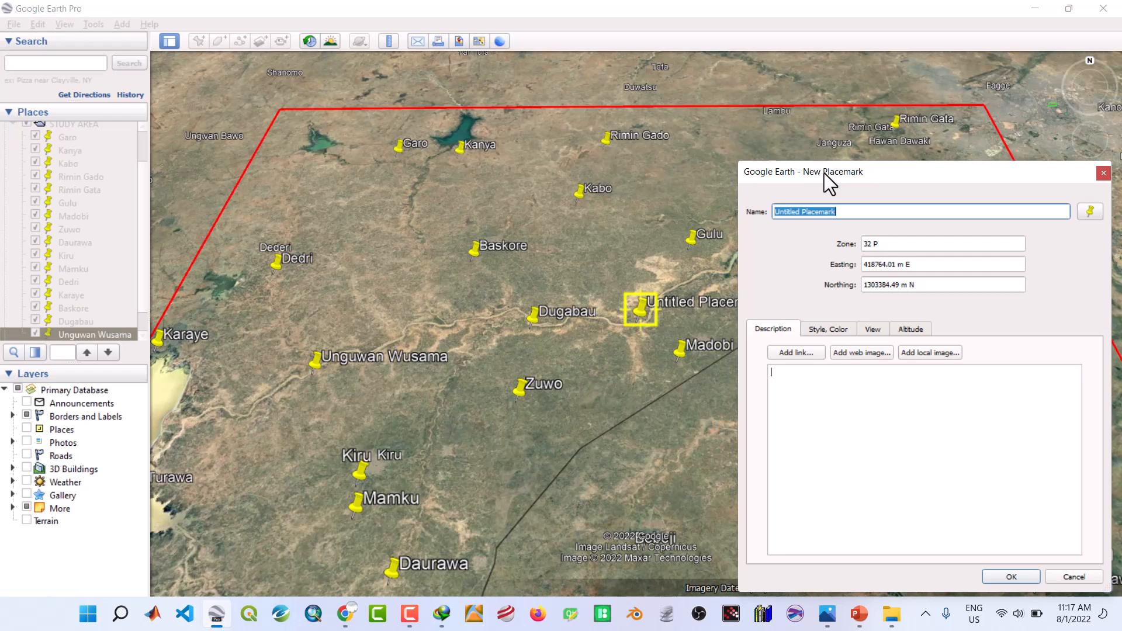
pyautogui.moveTo(824, 173); pyautogui.dragTo(558, 202)
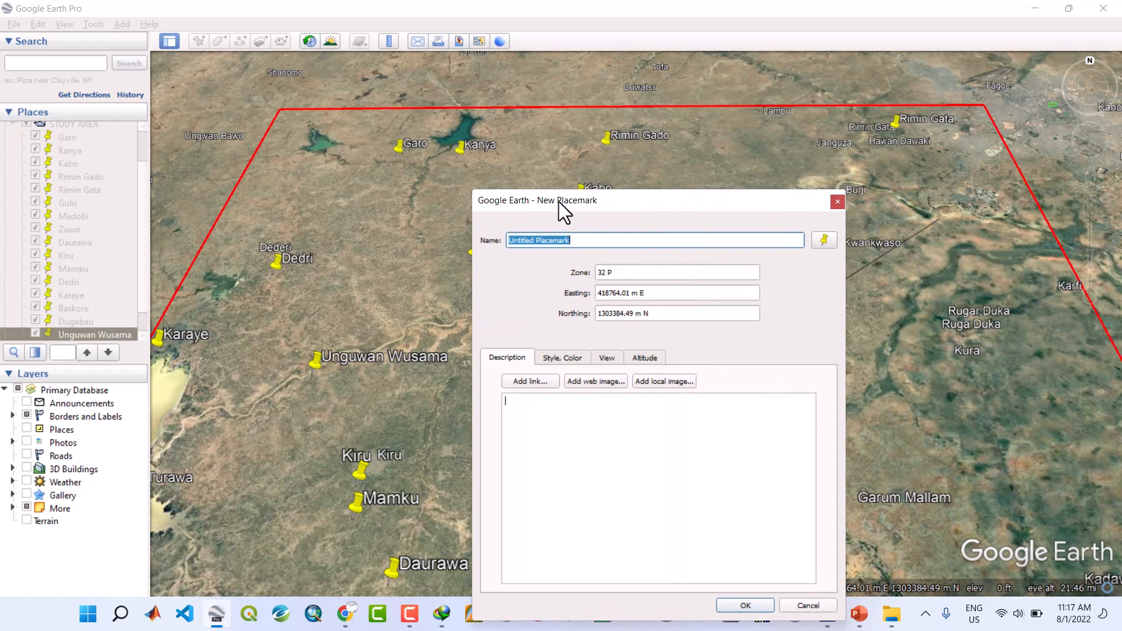
pyautogui.write('Janguza')
pyautogui.moveTo(578, 201); pyautogui.dragTo(209, 214)
pyautogui.click(640, 318)
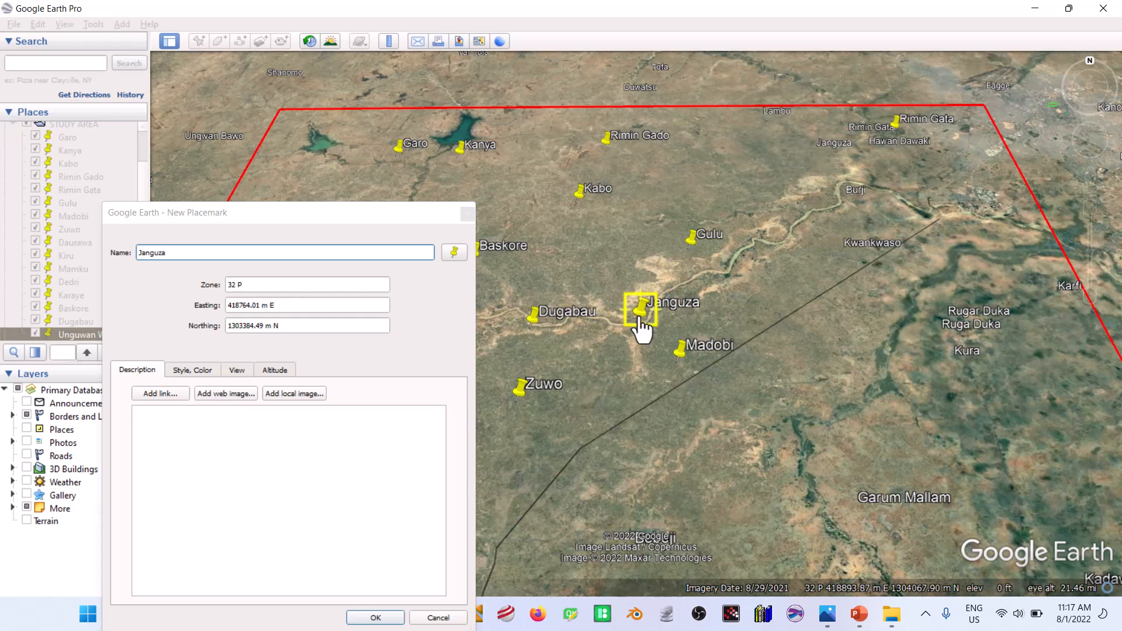
pyautogui.moveTo(642, 331); pyautogui.dragTo(814, 173)
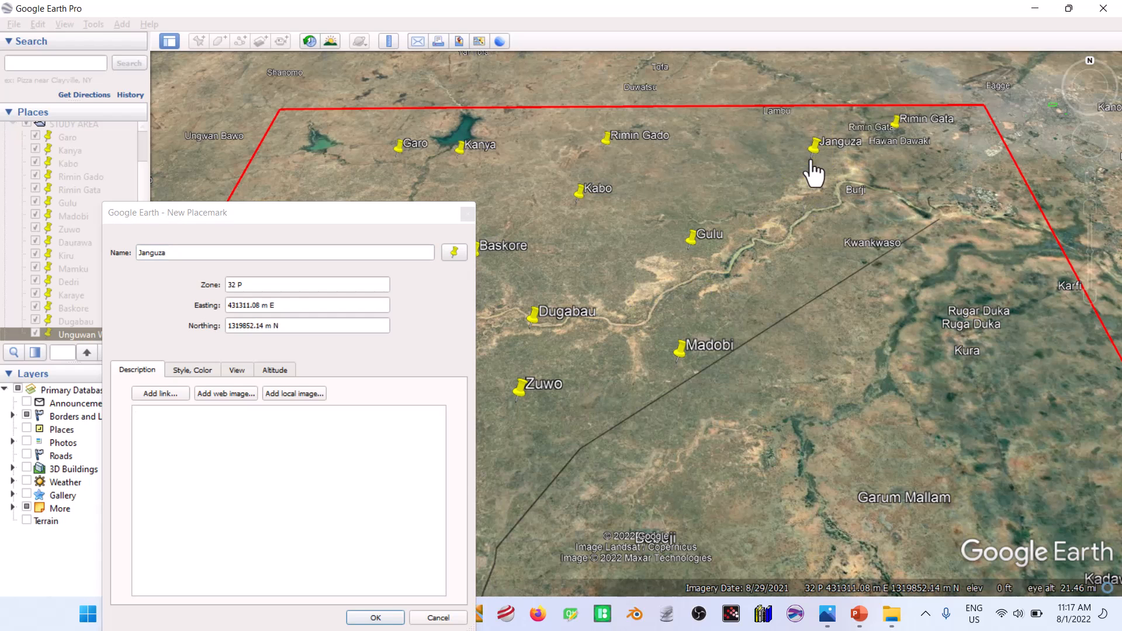
pyautogui.click(383, 617)
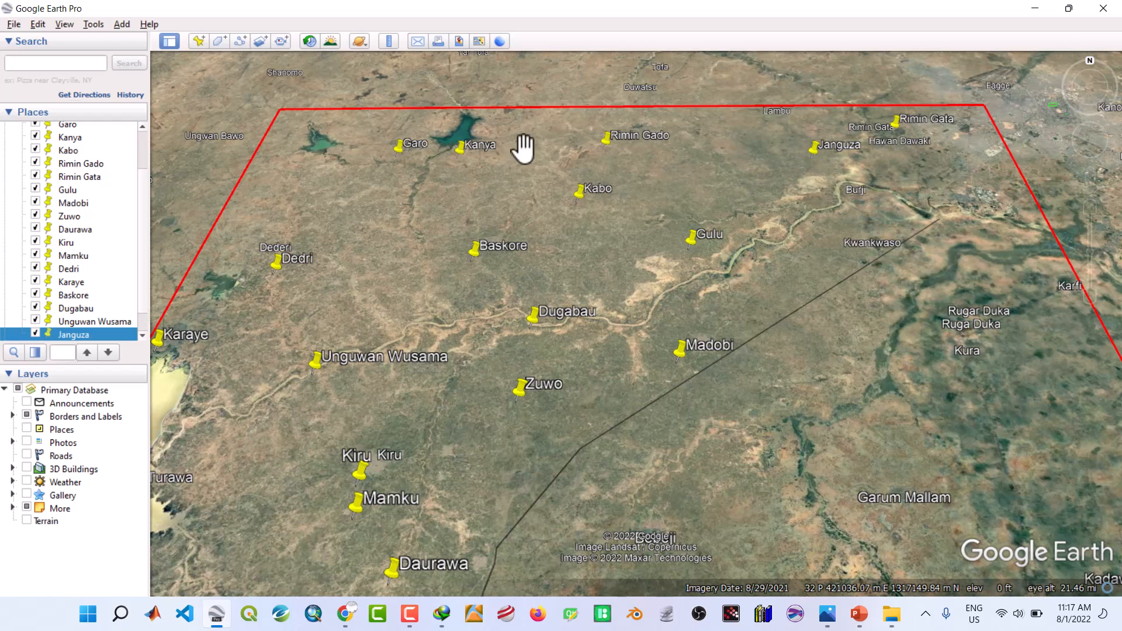
# Add a placemark named Burji to the STUDY AREA folder at the Burji settlement, about 432041 m E, 1314322 m N
pyautogui.click(204, 43)
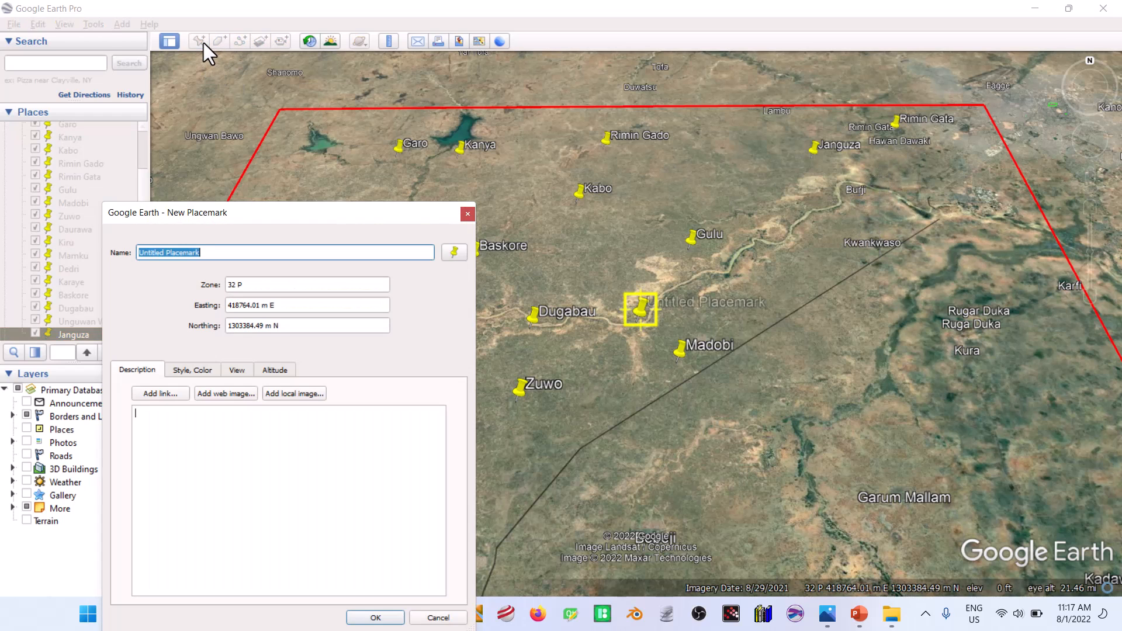
pyautogui.write('Bu')
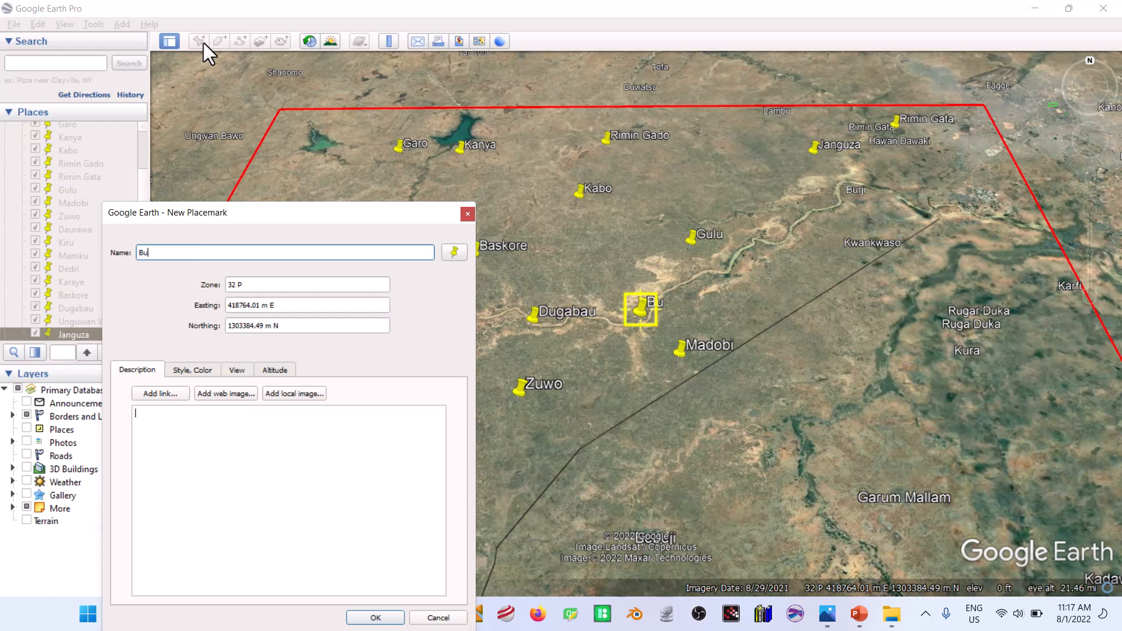
pyautogui.write('rji')
pyautogui.moveTo(648, 319); pyautogui.dragTo(837, 221)
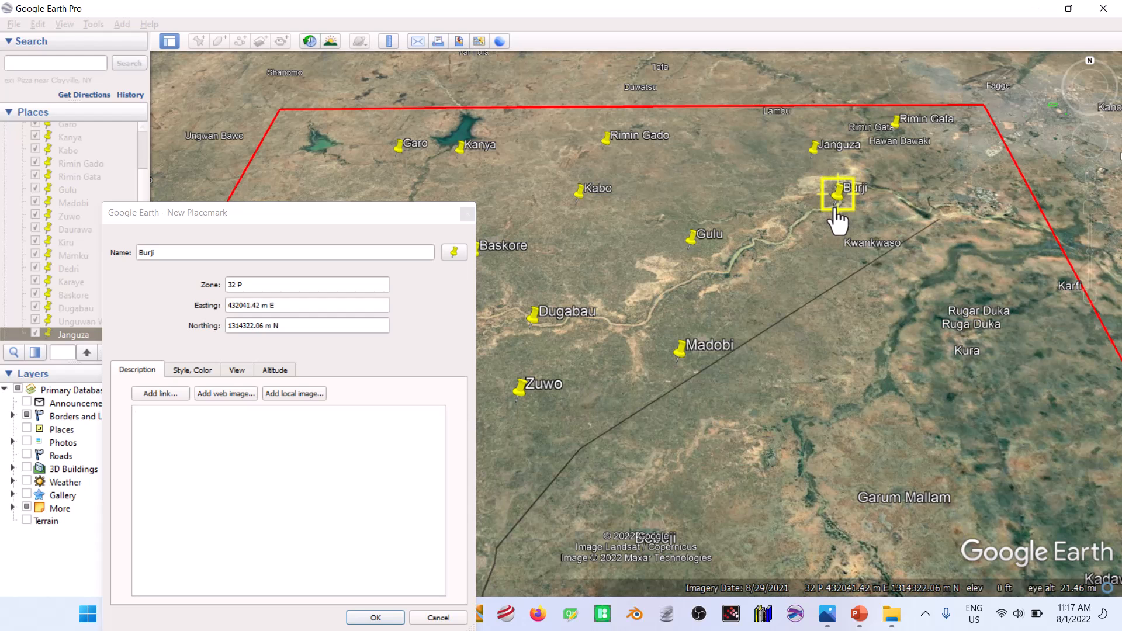
pyautogui.click(357, 619)
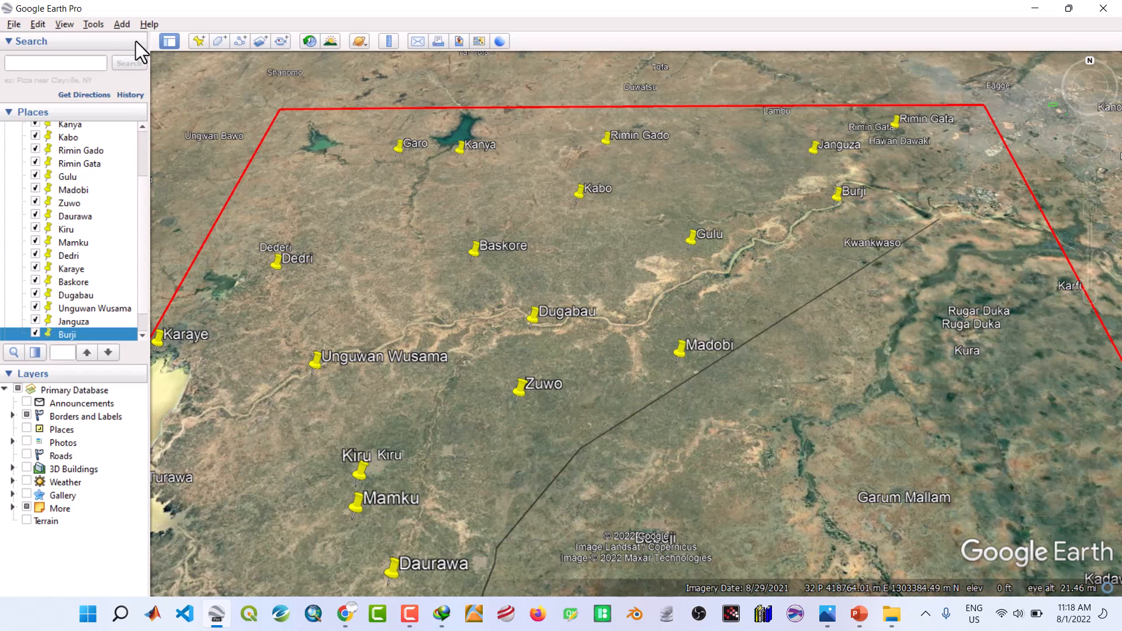
# Add a placemark named Kwankwaso to the STUDY AREA folder at the Kwankwaso settlement, about 431519 m E, 1308851 m N
pyautogui.click(196, 37)
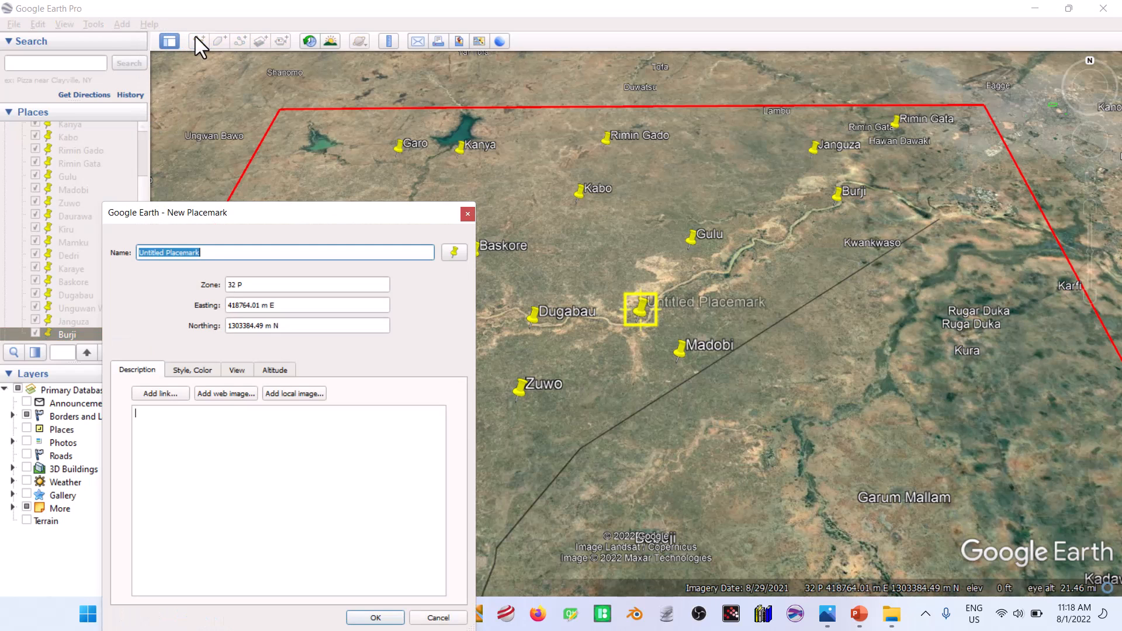
pyautogui.write('Kw')
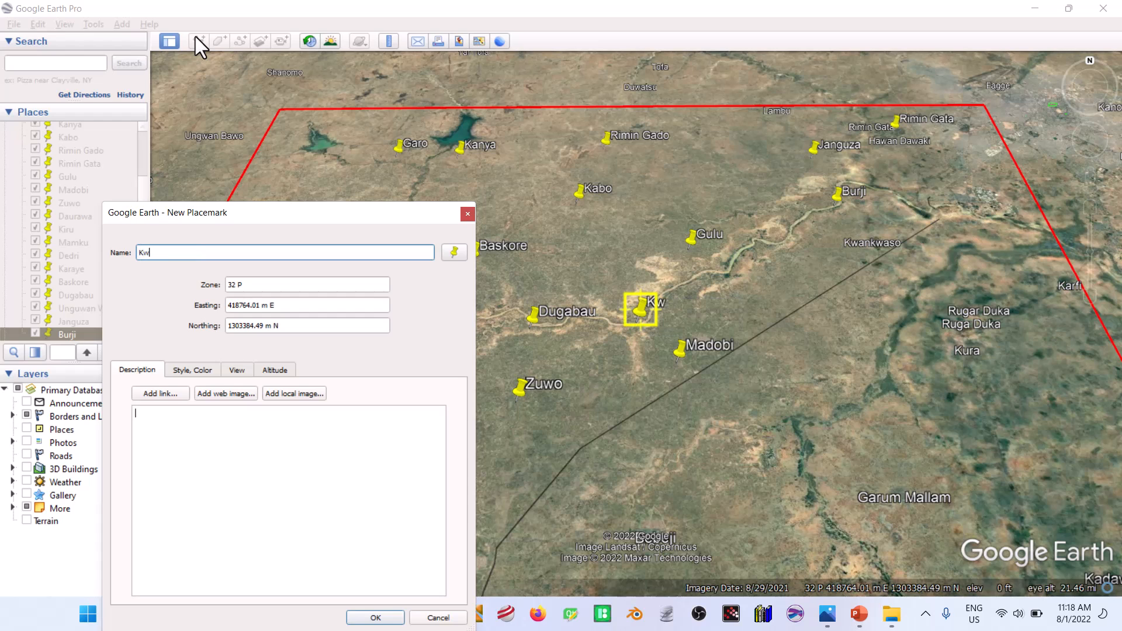
pyautogui.write('ankwaso')
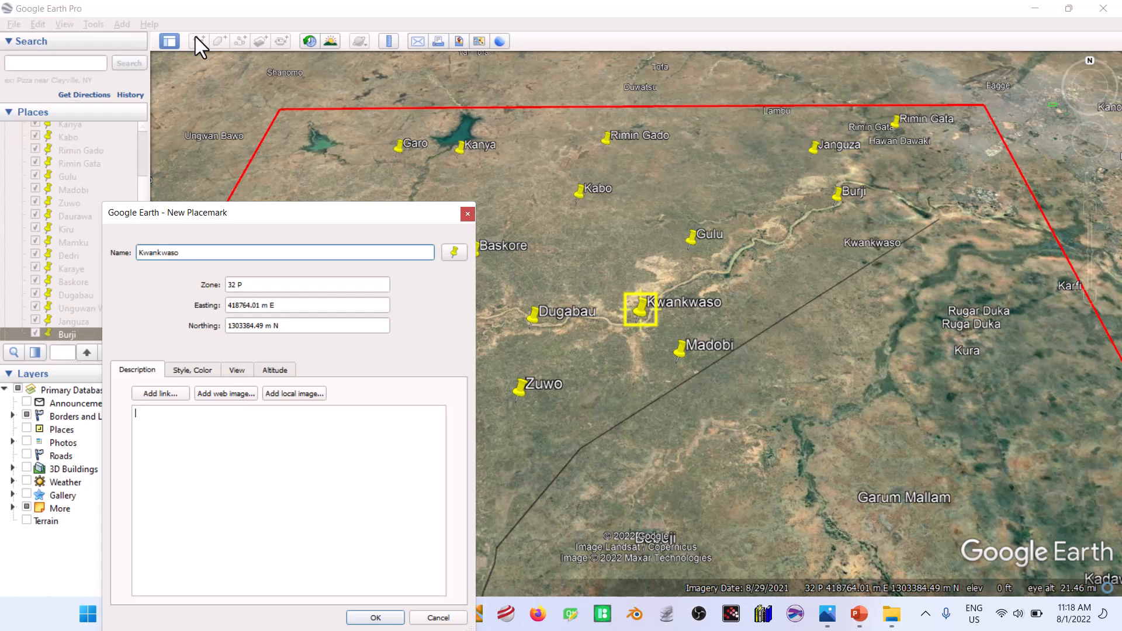
pyautogui.click(642, 317)
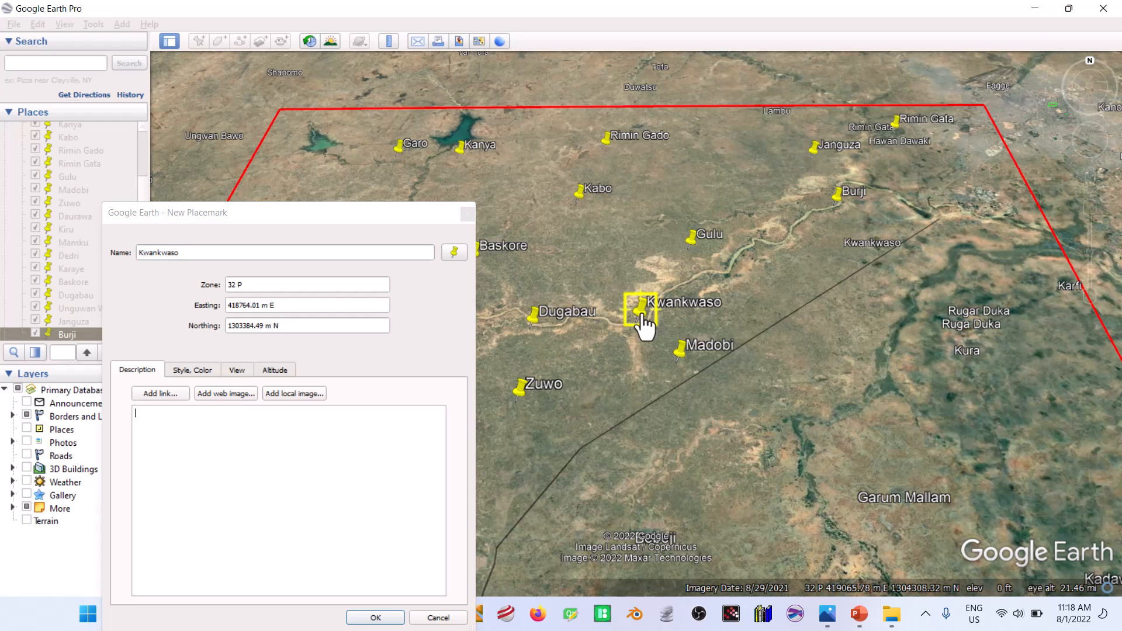
pyautogui.moveTo(641, 314); pyautogui.dragTo(842, 268)
pyautogui.click(417, 532)
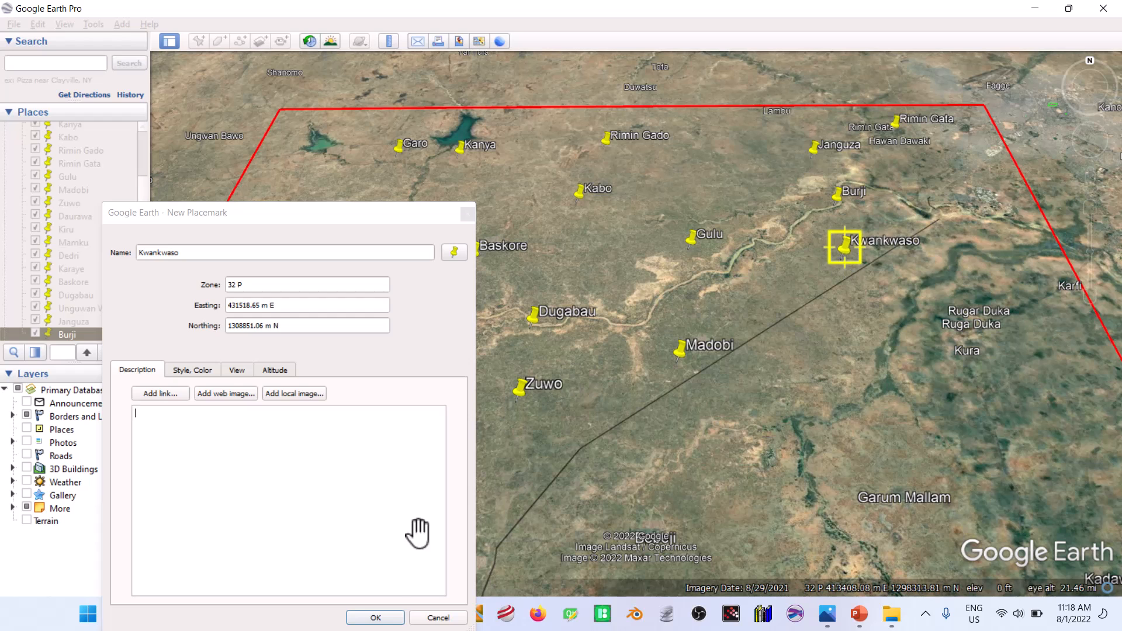
pyautogui.click(389, 617)
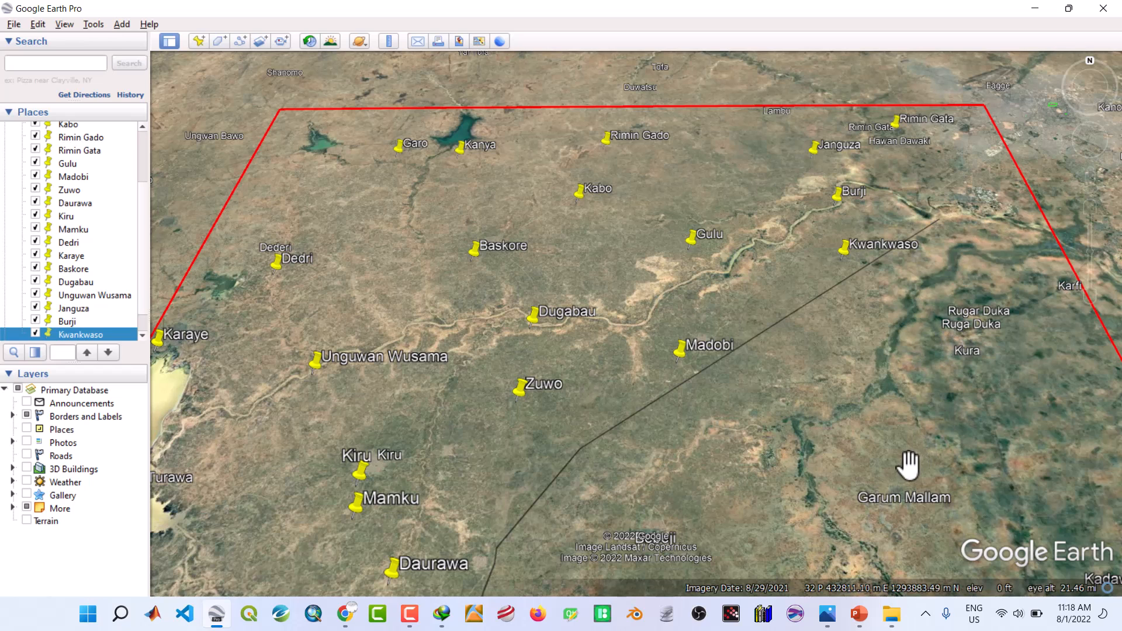
# Add a placemark named Garum Mallam to the STUDY AREA folder at the Garum Mallam settlement, about 429196 m E, 1290554 m N
pyautogui.click(199, 46)
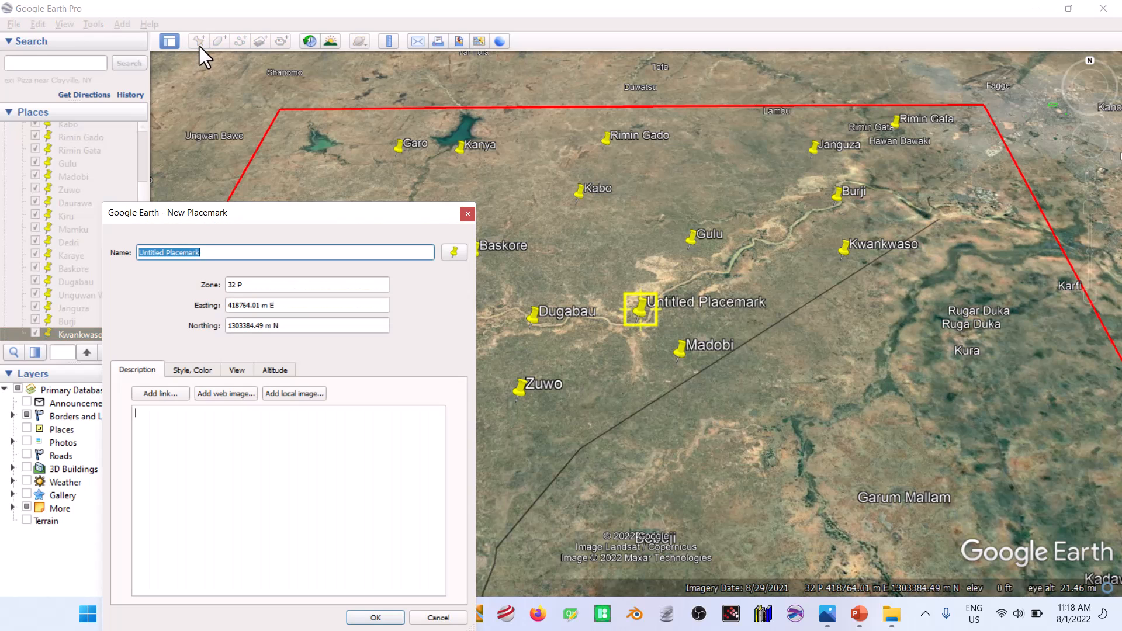
pyautogui.write('Gar')
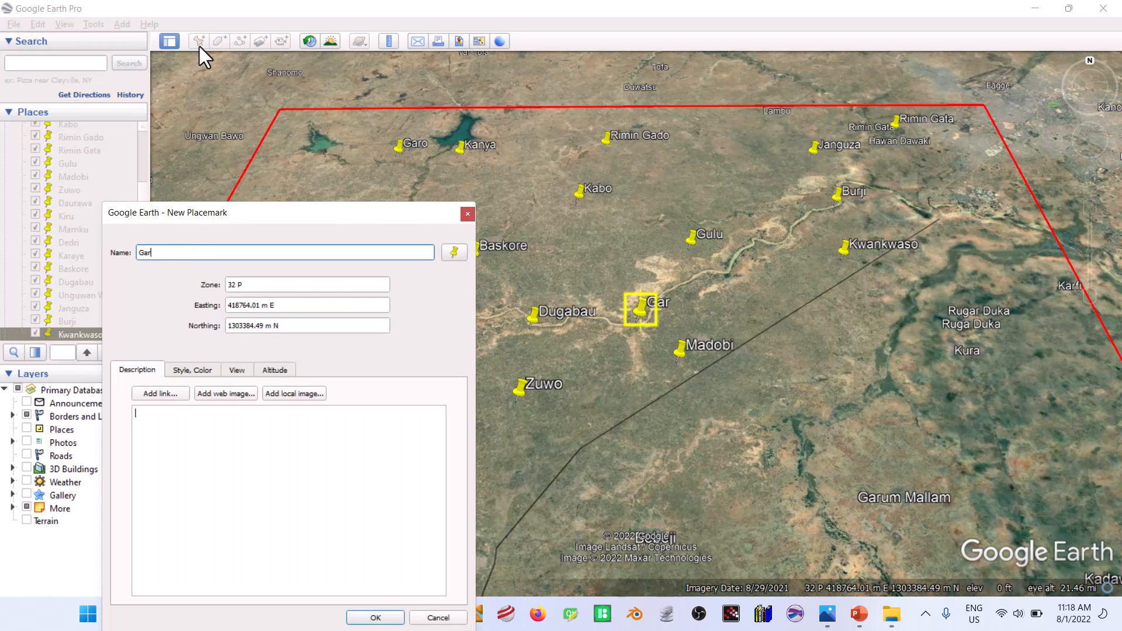
pyautogui.write('um Mallam')
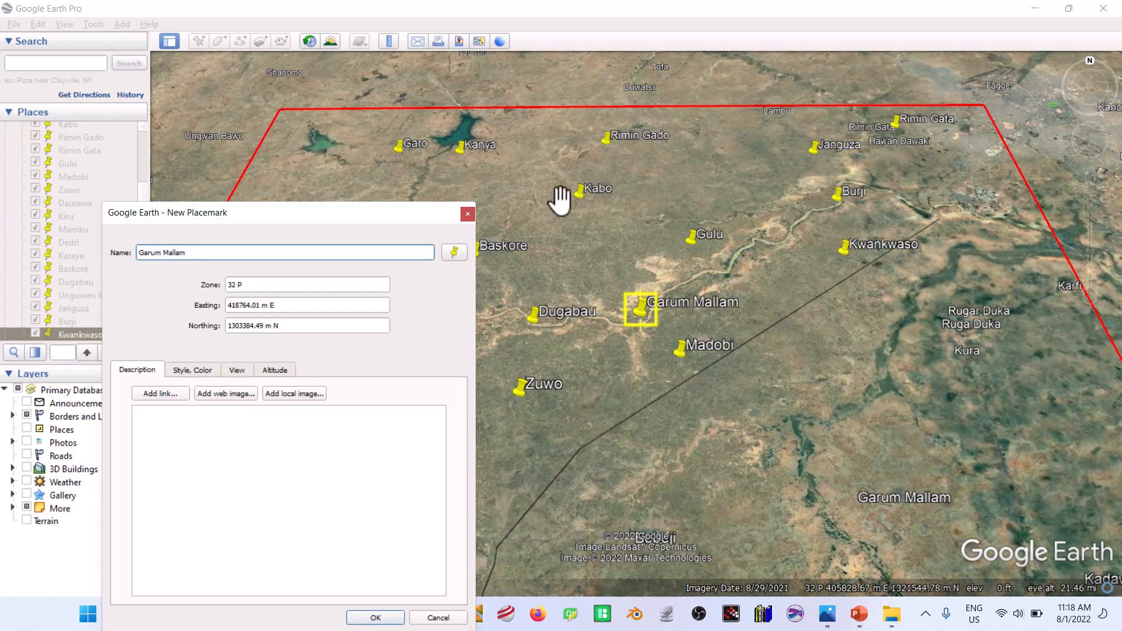
pyautogui.moveTo(718, 388); pyautogui.dragTo(863, 535)
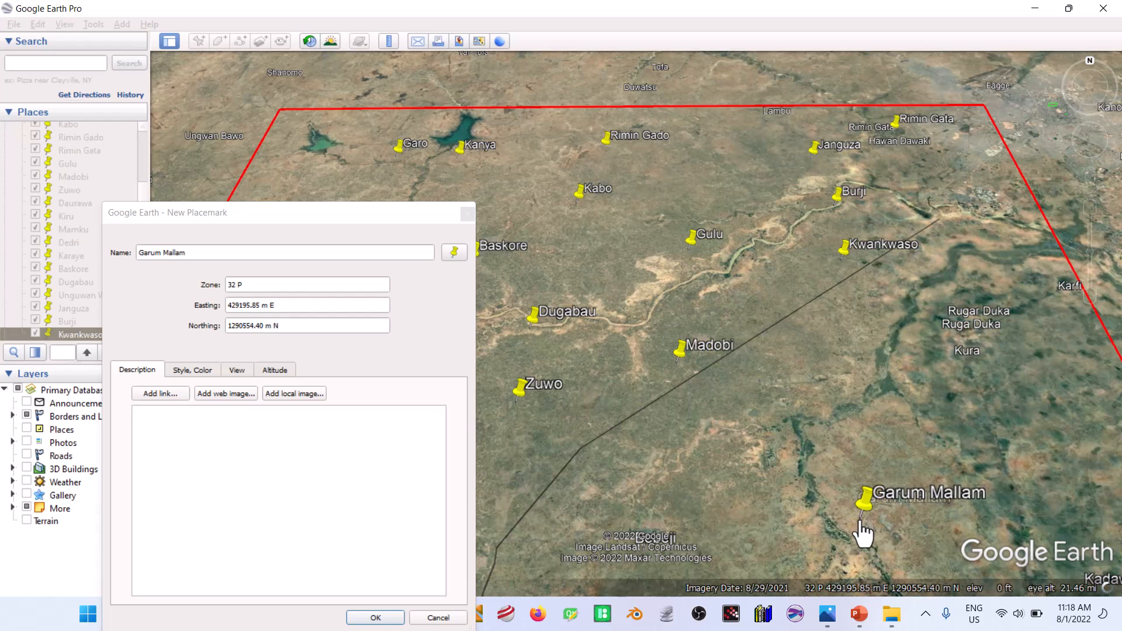
pyautogui.click(389, 619)
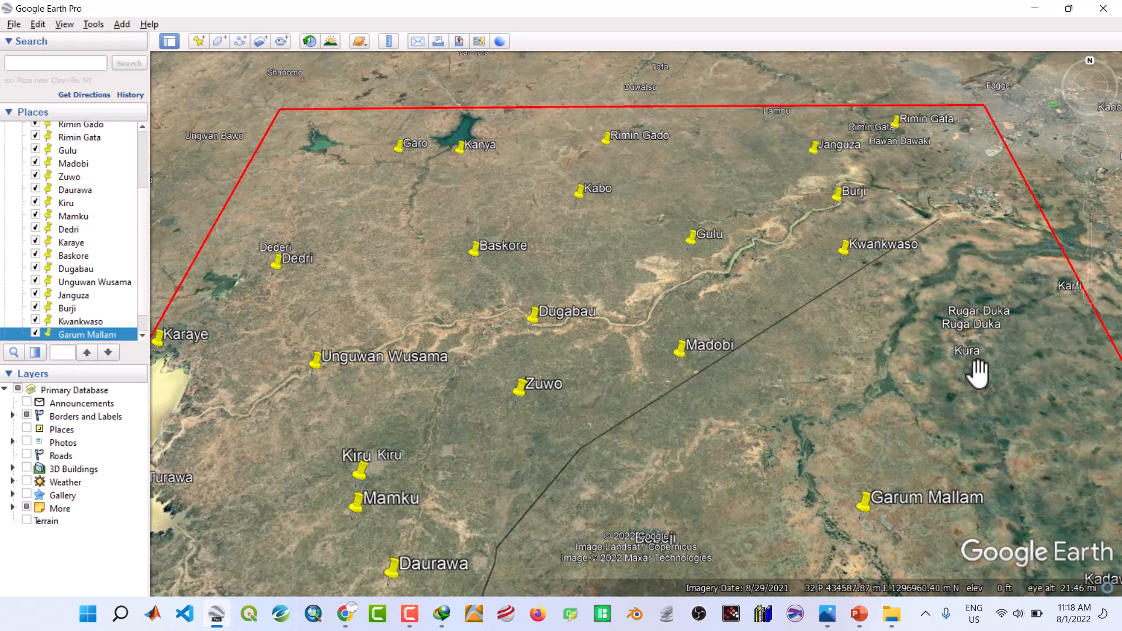
# Add a placemark named Kura to the STUDY AREA folder at the Kura settlement, about 435716 m E, 1299476 m N
pyautogui.click(194, 40)
pyautogui.write('Kura')
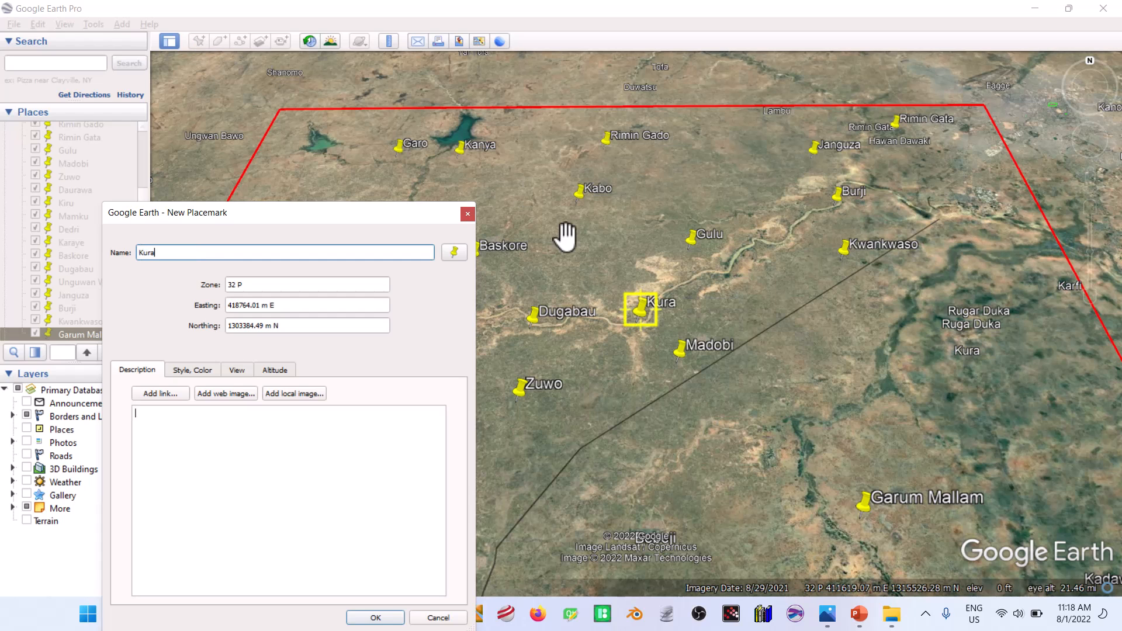
pyautogui.moveTo(633, 311); pyautogui.dragTo(949, 380)
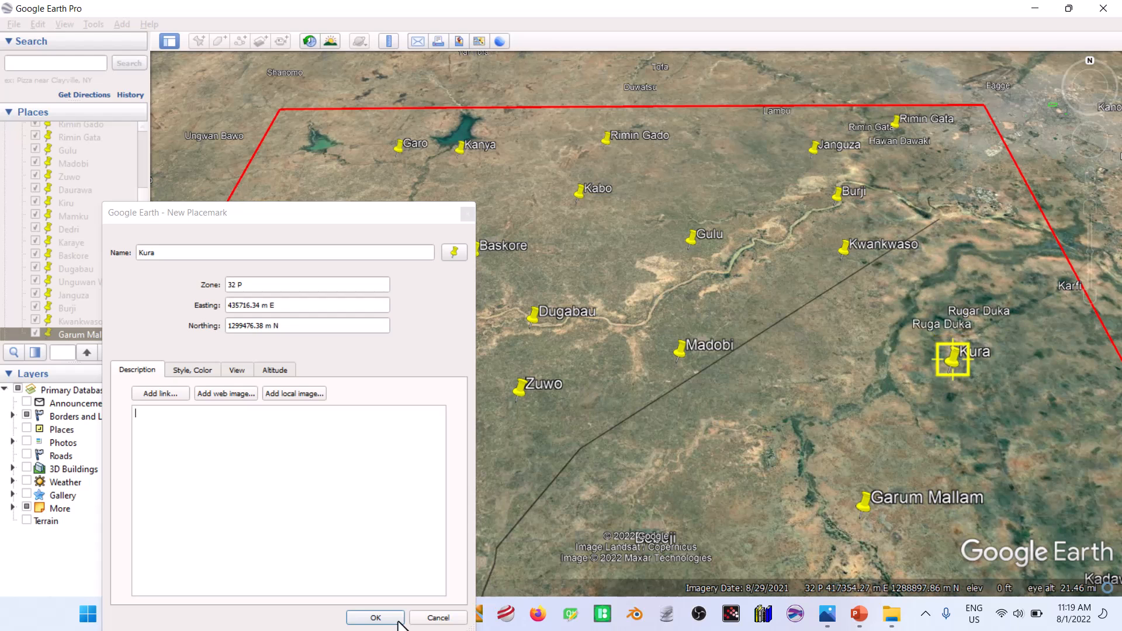
pyautogui.click(373, 618)
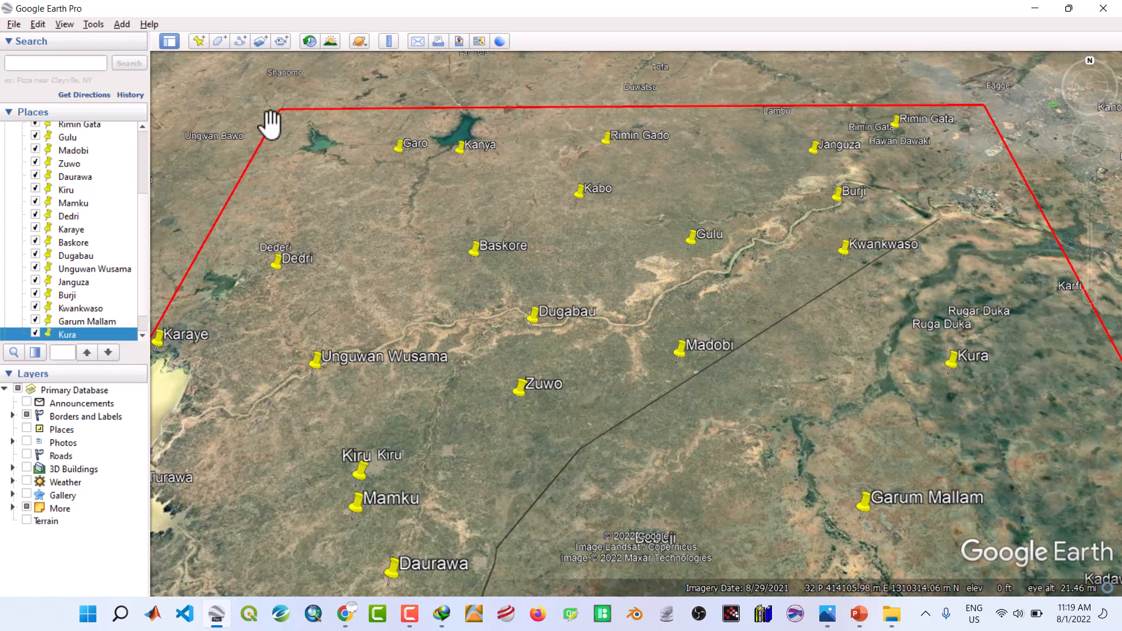
# Add a placemark named Rugar Duka to the STUDY AREA folder at the Rugar Duka settlement, about 437114 m E, 1302839 m N
pyautogui.click(203, 42)
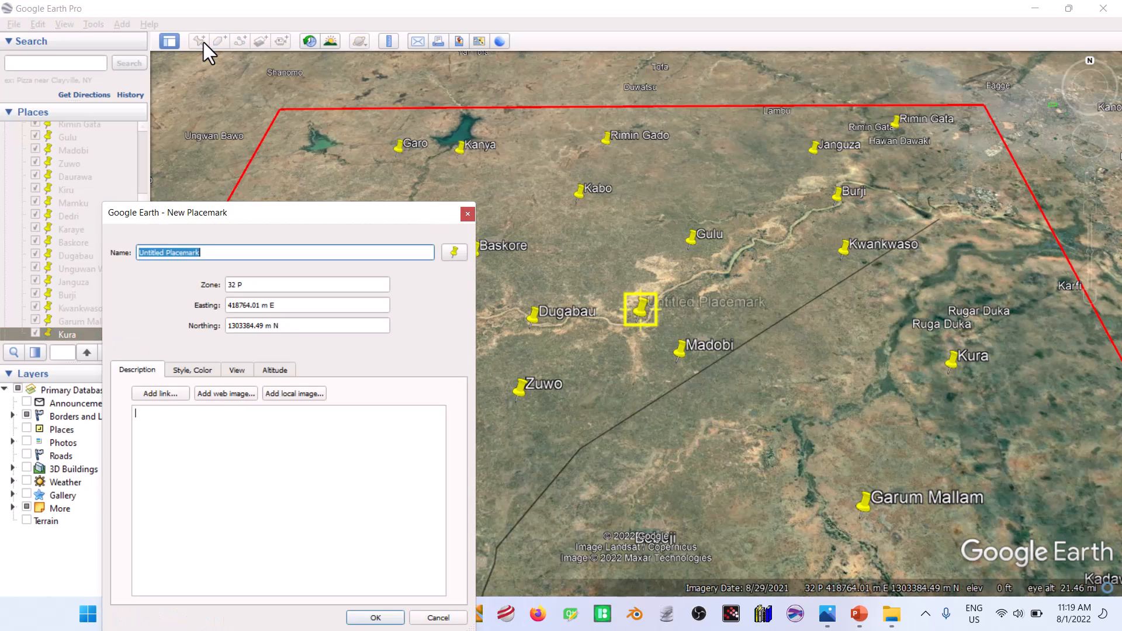
pyautogui.write('Ru')
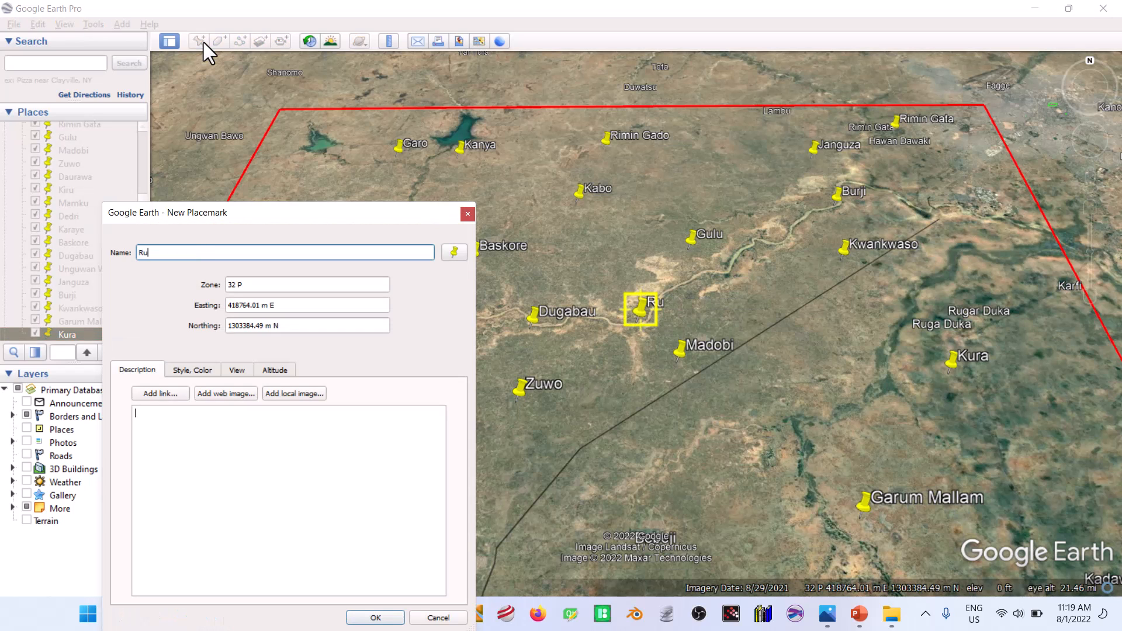
pyautogui.write('gar Duka')
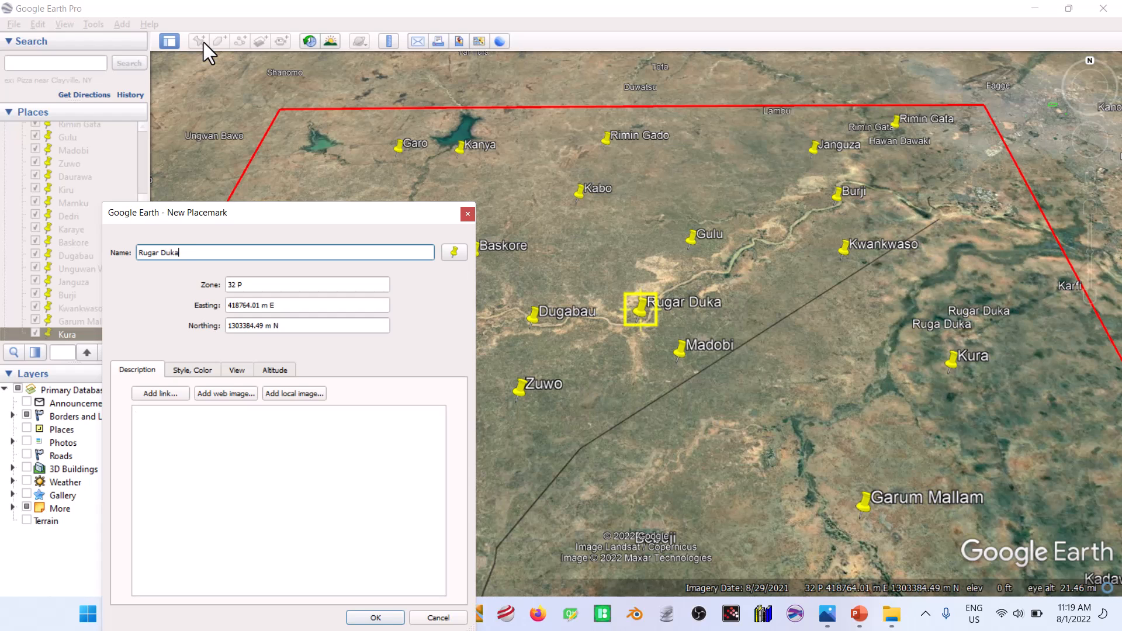
pyautogui.moveTo(643, 315); pyautogui.dragTo(957, 334)
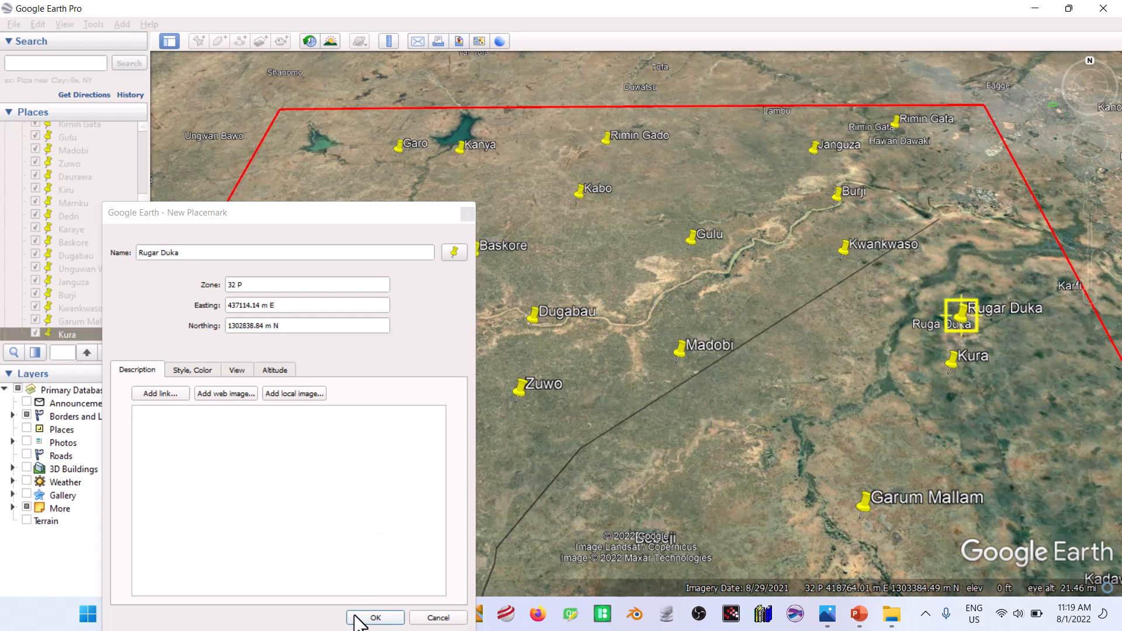
pyautogui.click(376, 618)
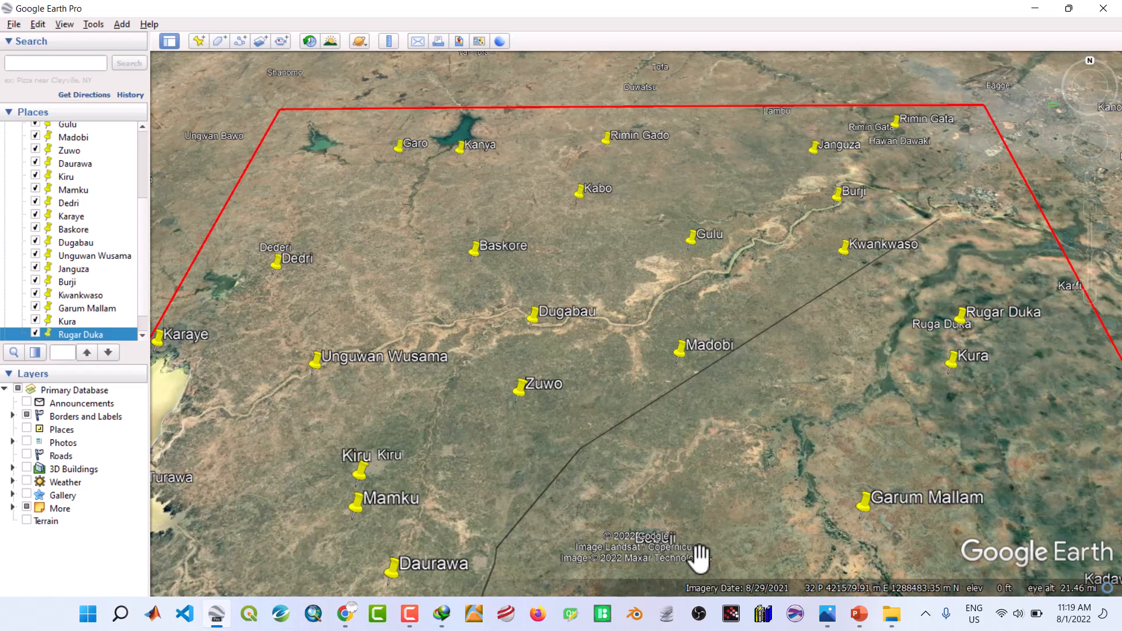
# Add a placemark named Turawa to the STUDY AREA folder at the Turawa settlement beside the reservoir south of Karaye
pyautogui.click(1079, 143)
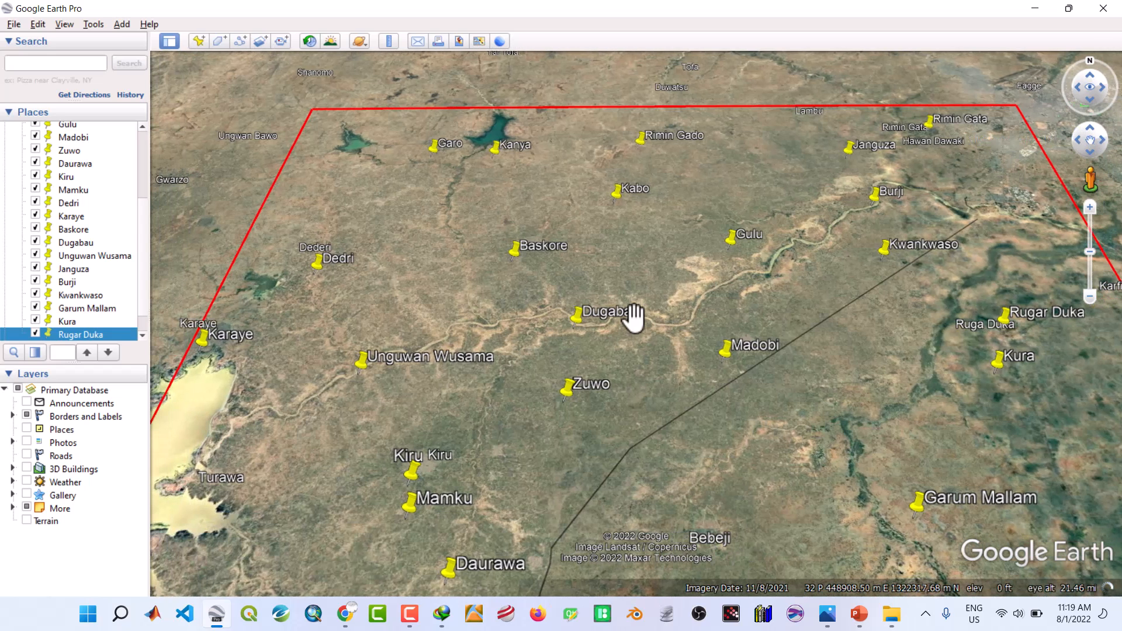
pyautogui.click(199, 41)
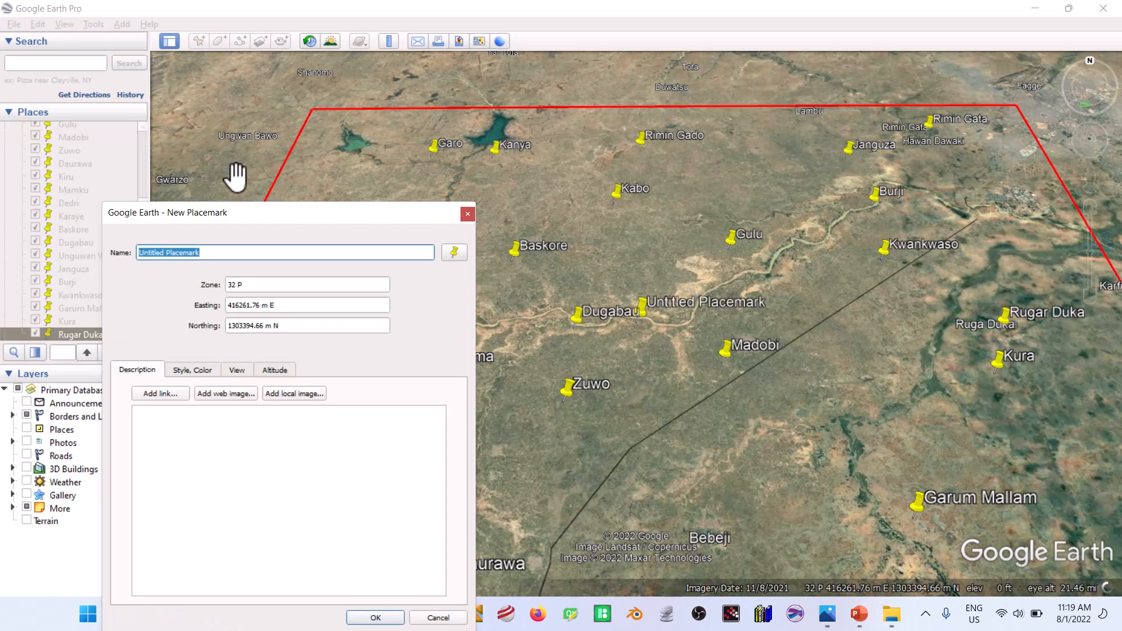
pyautogui.moveTo(250, 212); pyautogui.dragTo(911, 120)
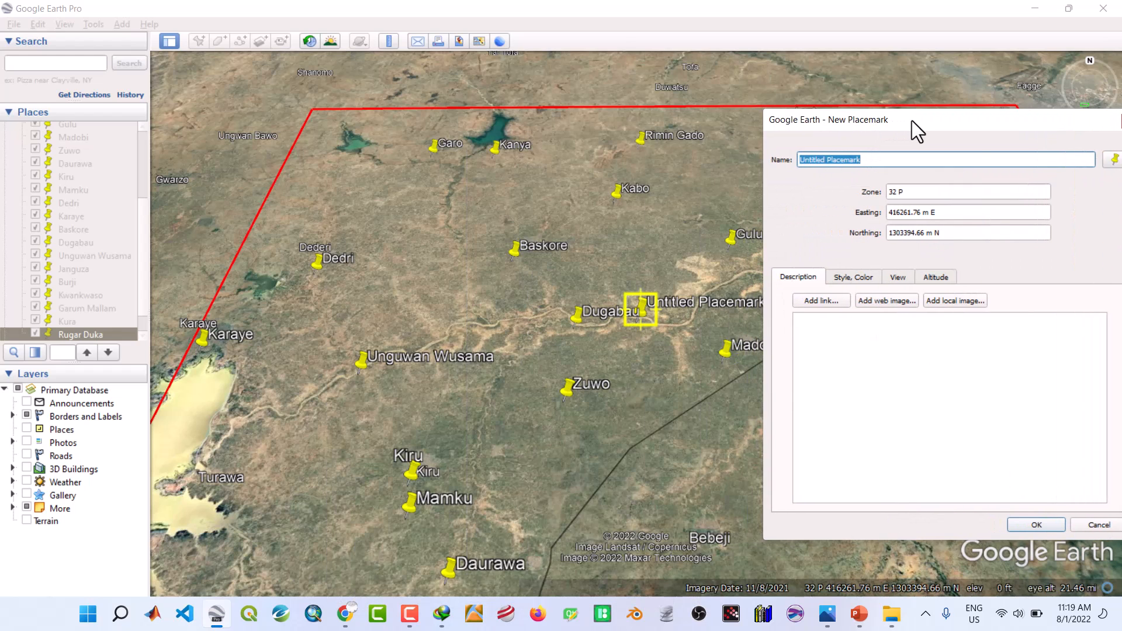
pyautogui.write('Tu')
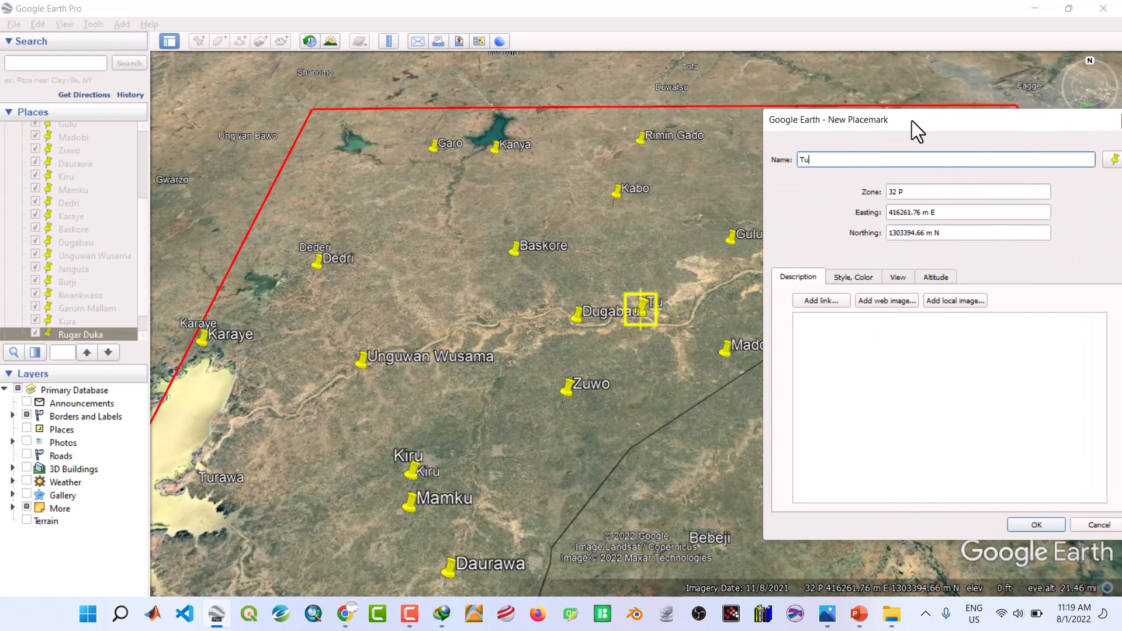
pyautogui.write('rawa')
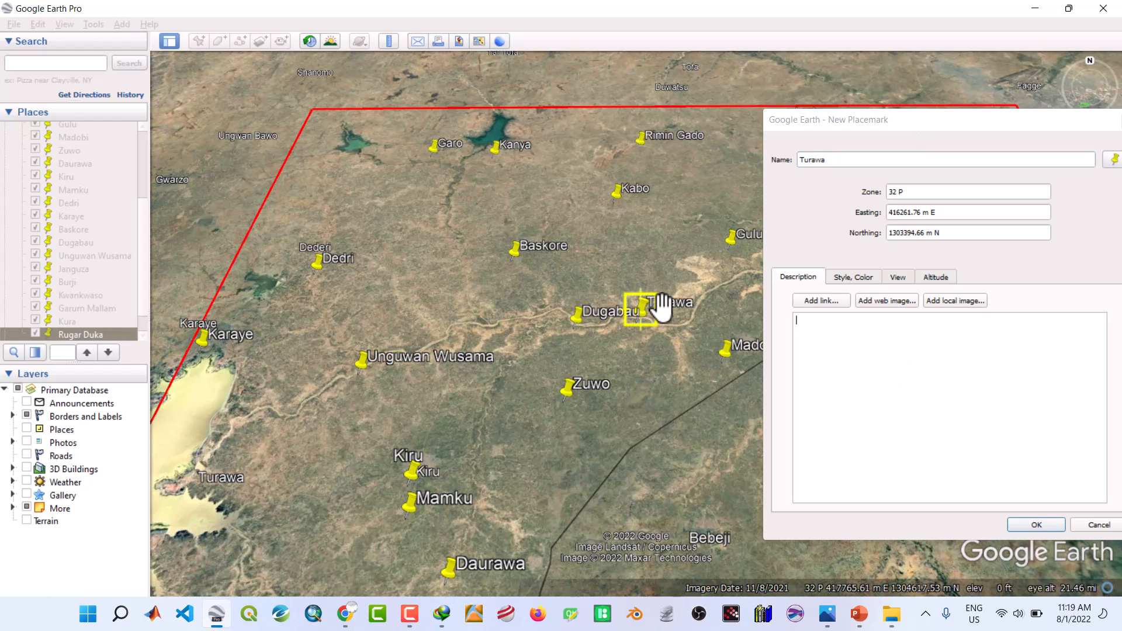
pyautogui.moveTo(664, 303); pyautogui.dragTo(271, 500)
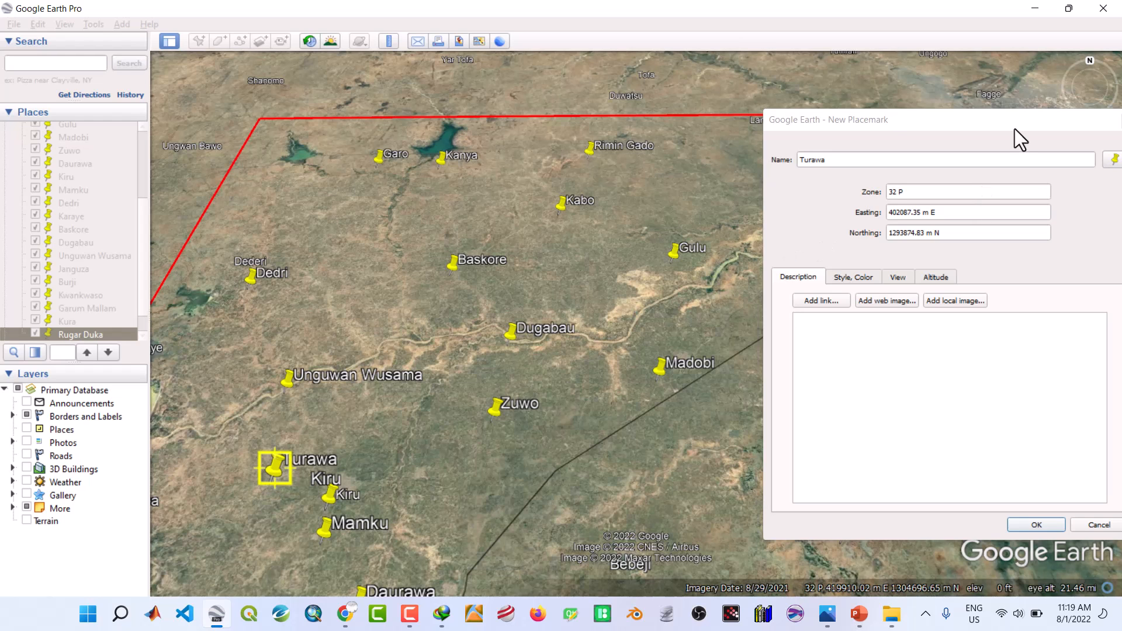
pyautogui.moveTo(1014, 121); pyautogui.dragTo(69, 173)
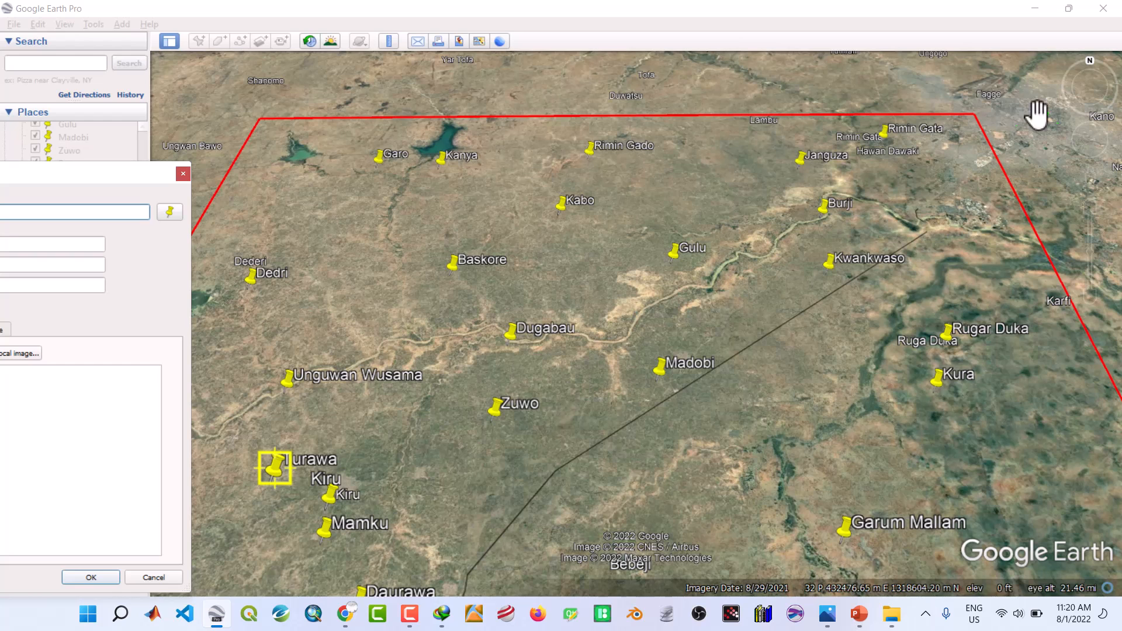
pyautogui.click(1075, 139)
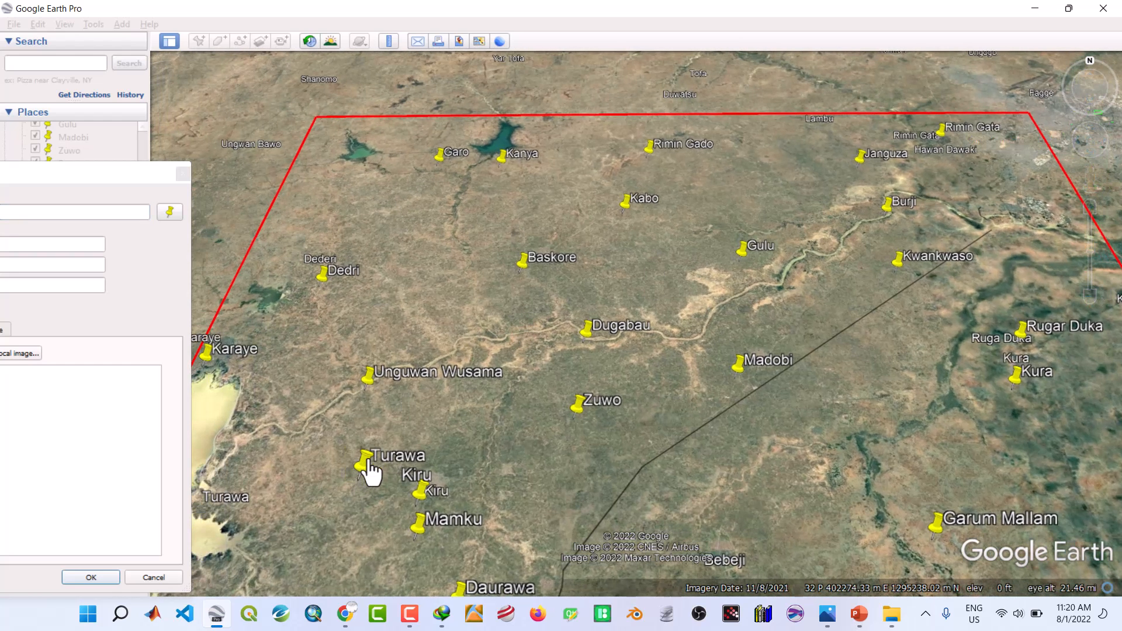
pyautogui.moveTo(369, 467); pyautogui.dragTo(198, 530)
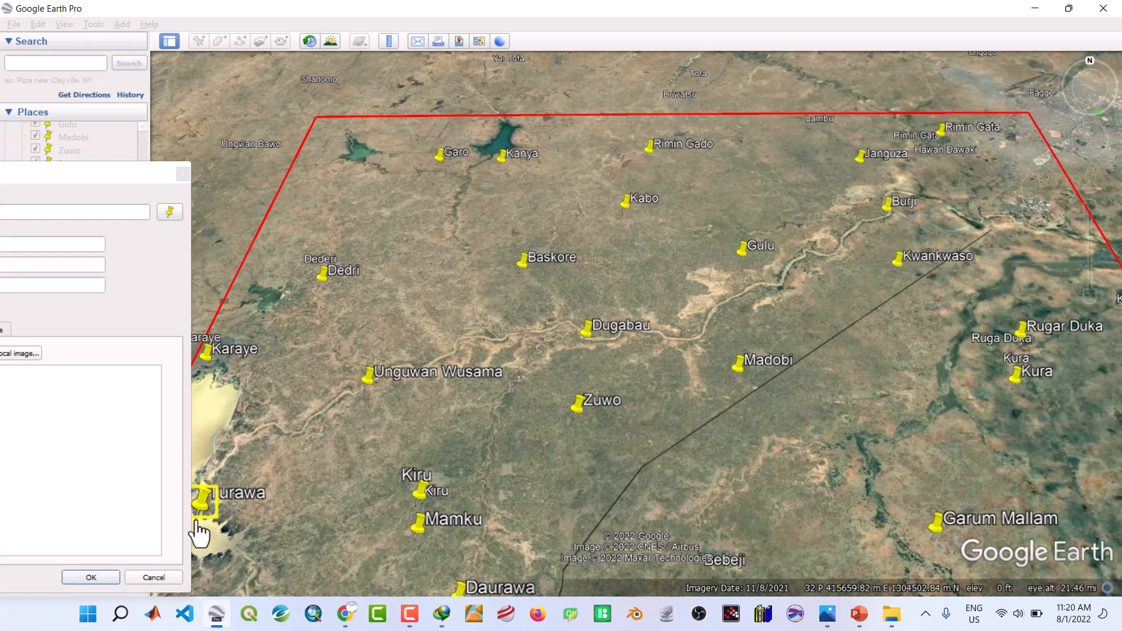
pyautogui.click(111, 577)
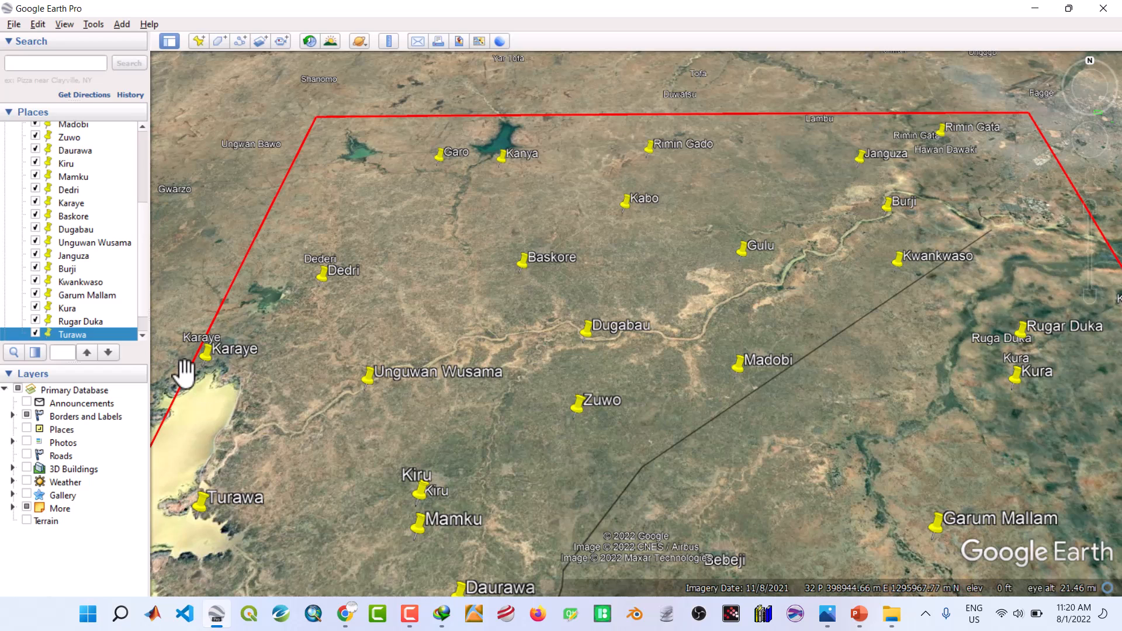
# Reposition the Kiru placemark at the Kiru settlement, about 405754 m E, 1291944 m N
pyautogui.click(66, 162)
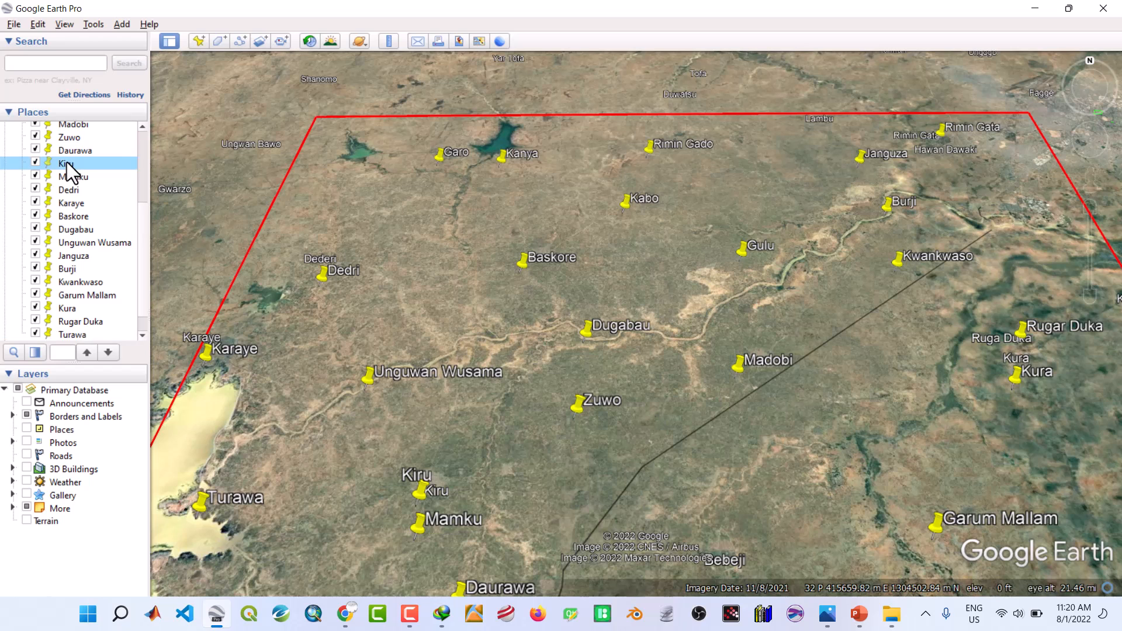
pyautogui.rightClick(66, 162)
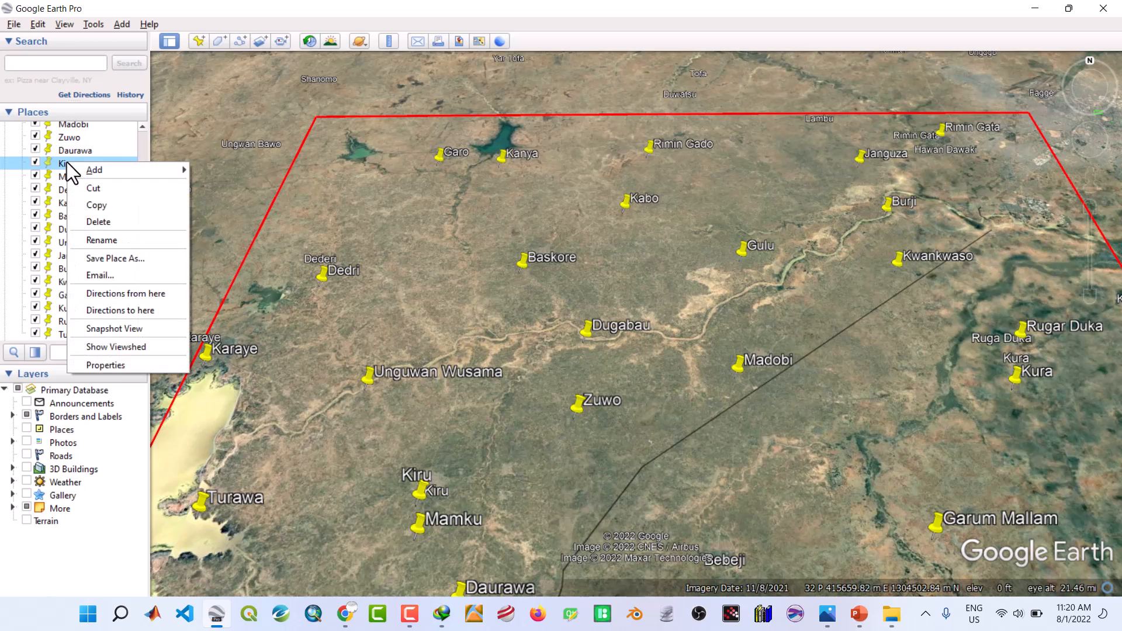
pyautogui.click(110, 363)
pyautogui.moveTo(423, 496); pyautogui.dragTo(428, 522)
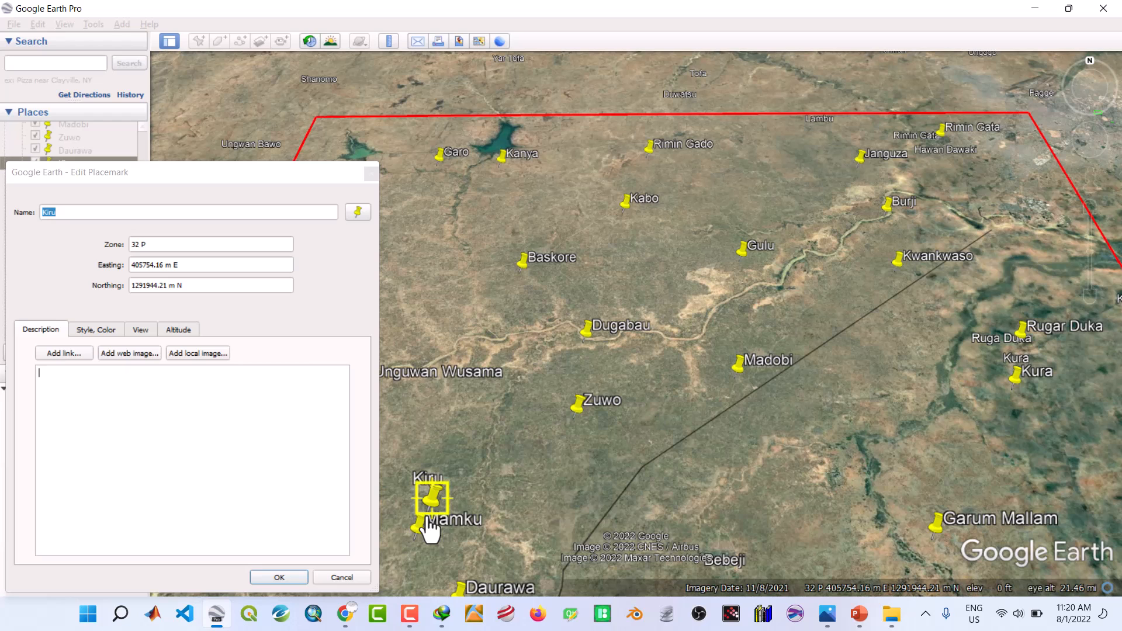
pyautogui.click(298, 580)
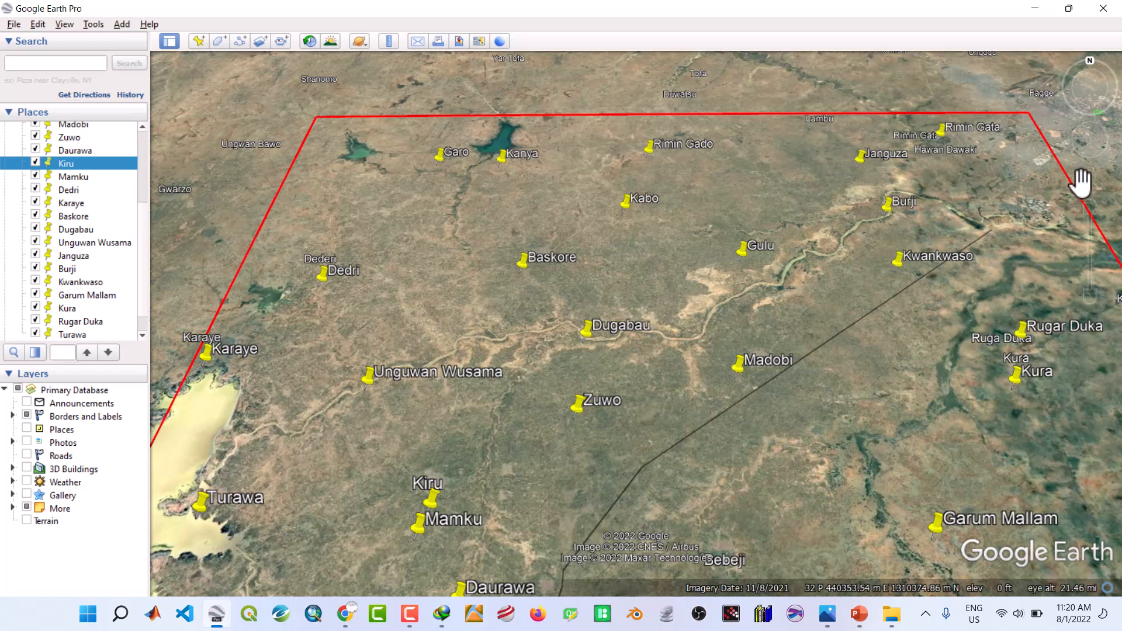
# Add a placemark named Babeji to the STUDY AREA folder at the Bebeji settlement, about 417893 m E, 1287860 m N
pyautogui.moveTo(1090, 158)
pyautogui.click(1089, 153)
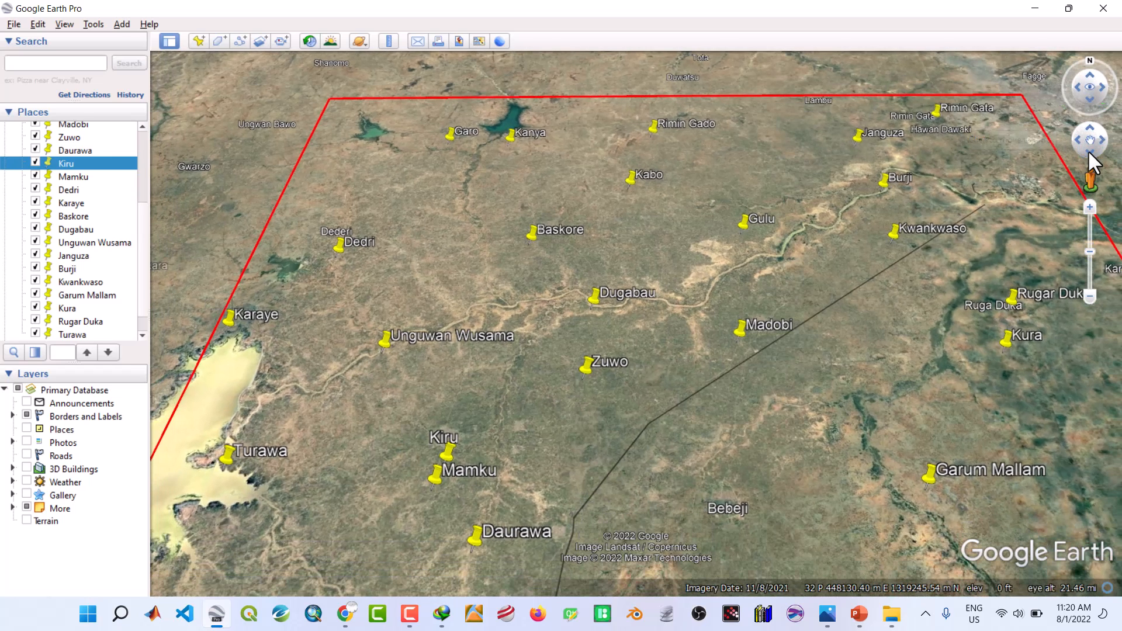
pyautogui.click(1089, 153)
pyautogui.click(1090, 153)
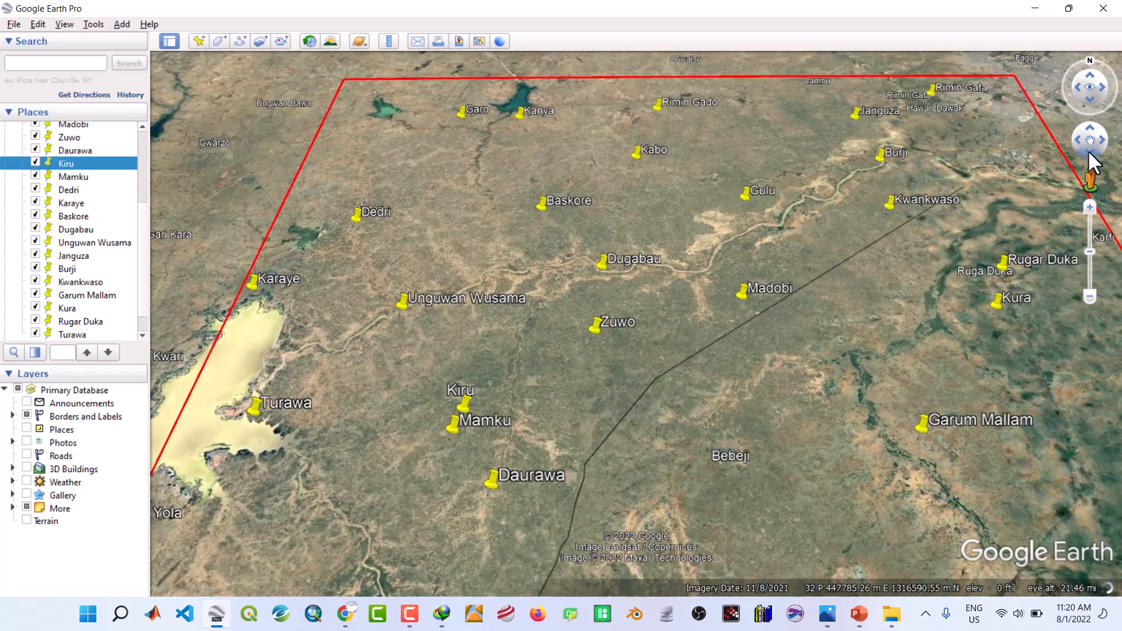
pyautogui.click(1089, 153)
pyautogui.click(1089, 153)
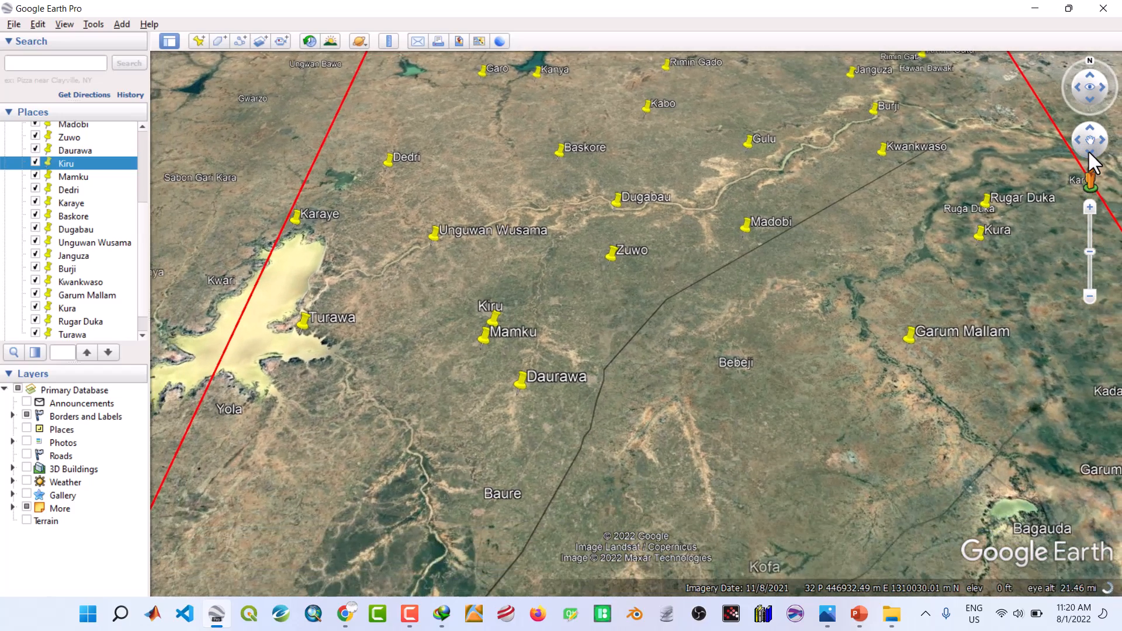
pyautogui.click(1089, 153)
pyautogui.click(1089, 153)
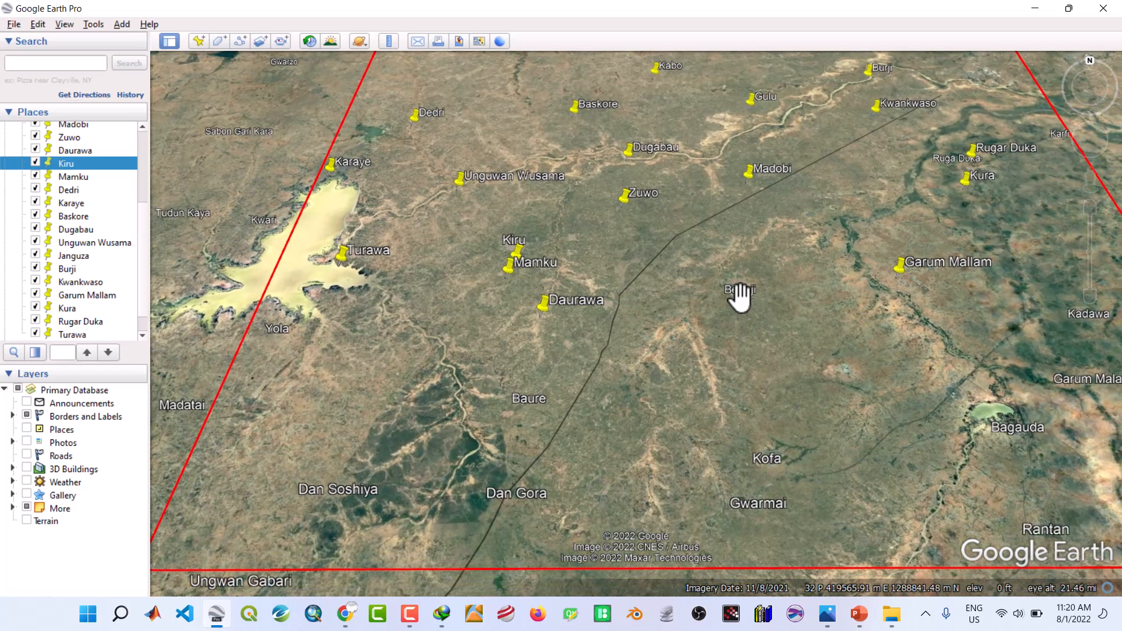
pyautogui.click(199, 43)
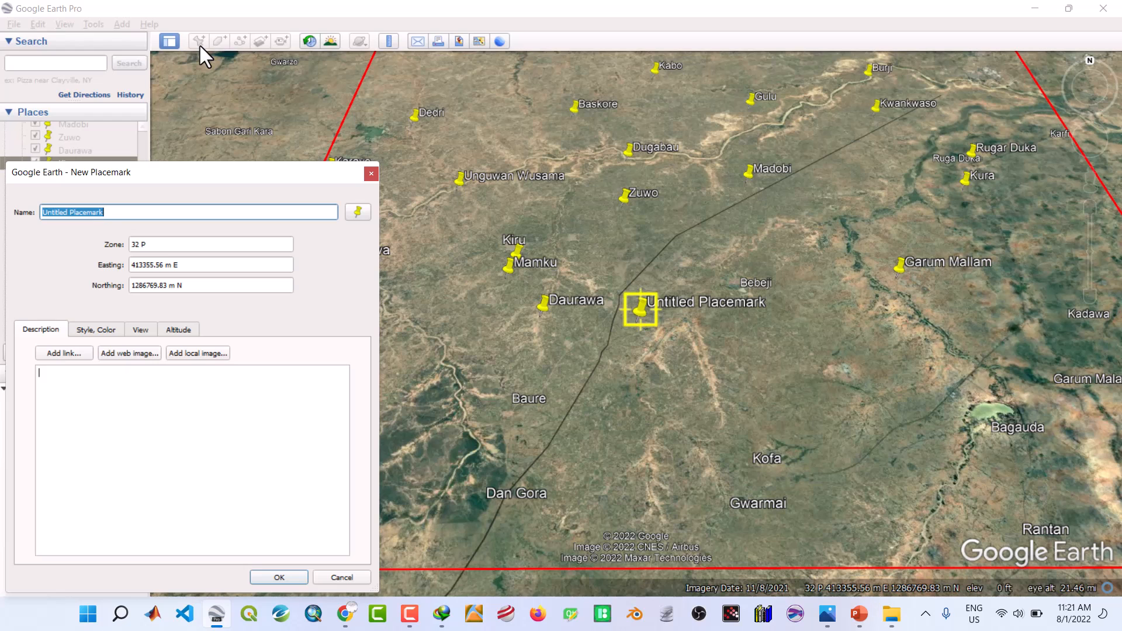
pyautogui.write('Bab')
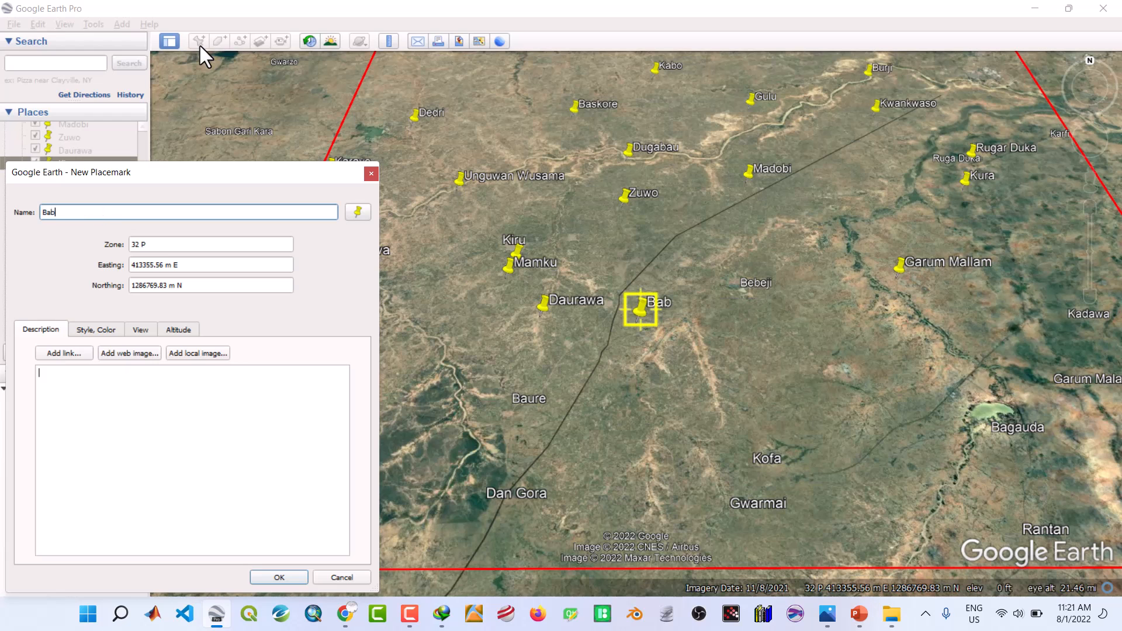
pyautogui.write('eji')
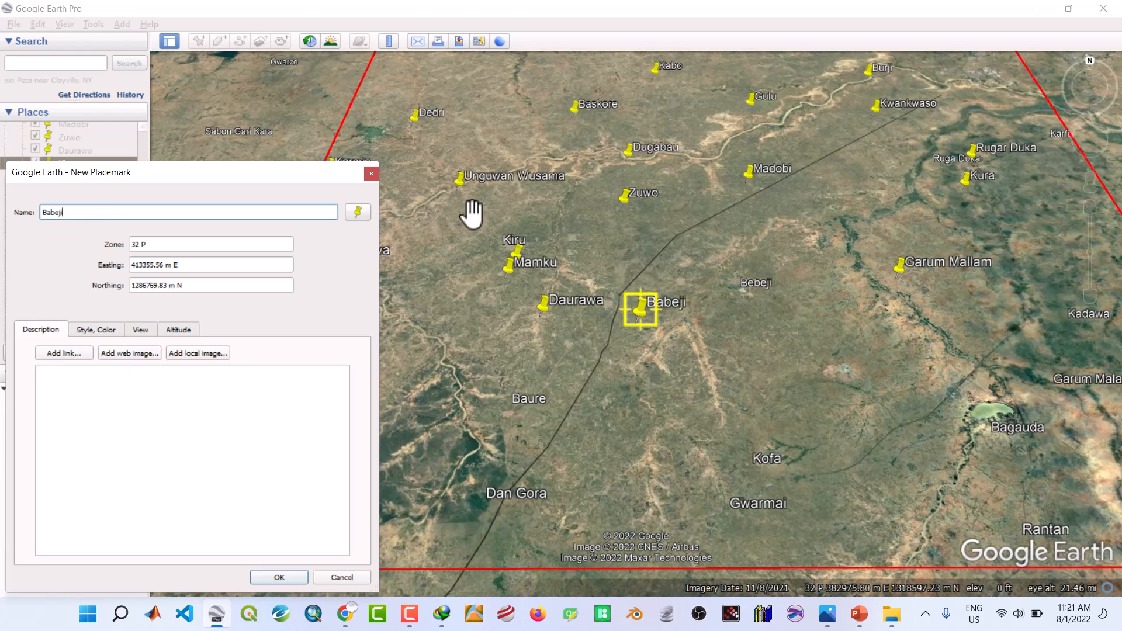
pyautogui.moveTo(641, 320); pyautogui.dragTo(716, 325)
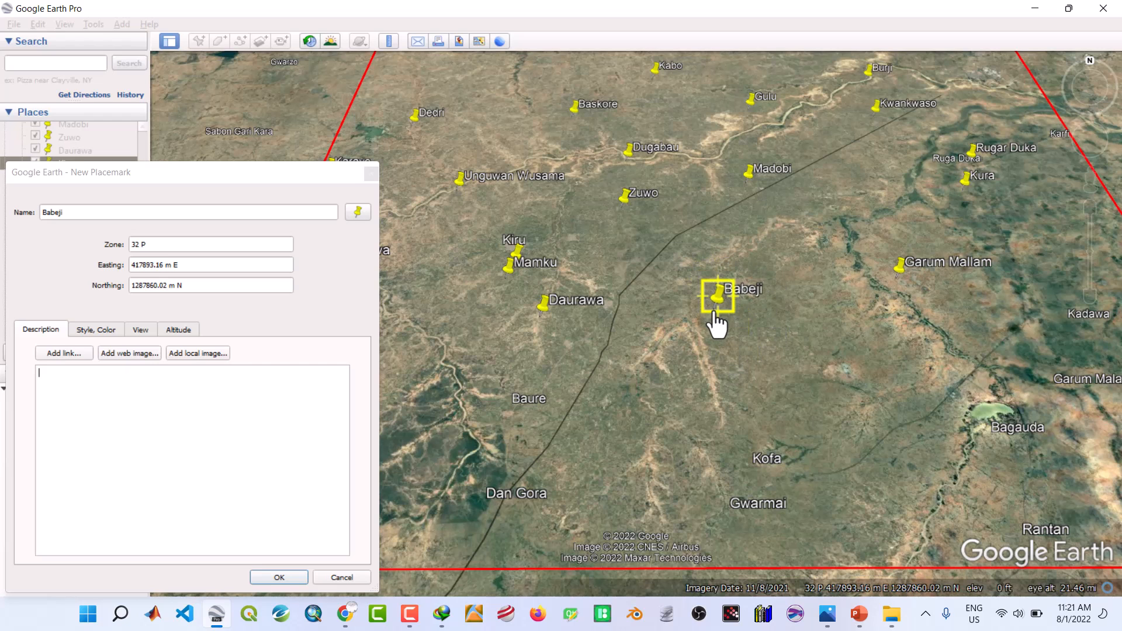
pyautogui.click(279, 578)
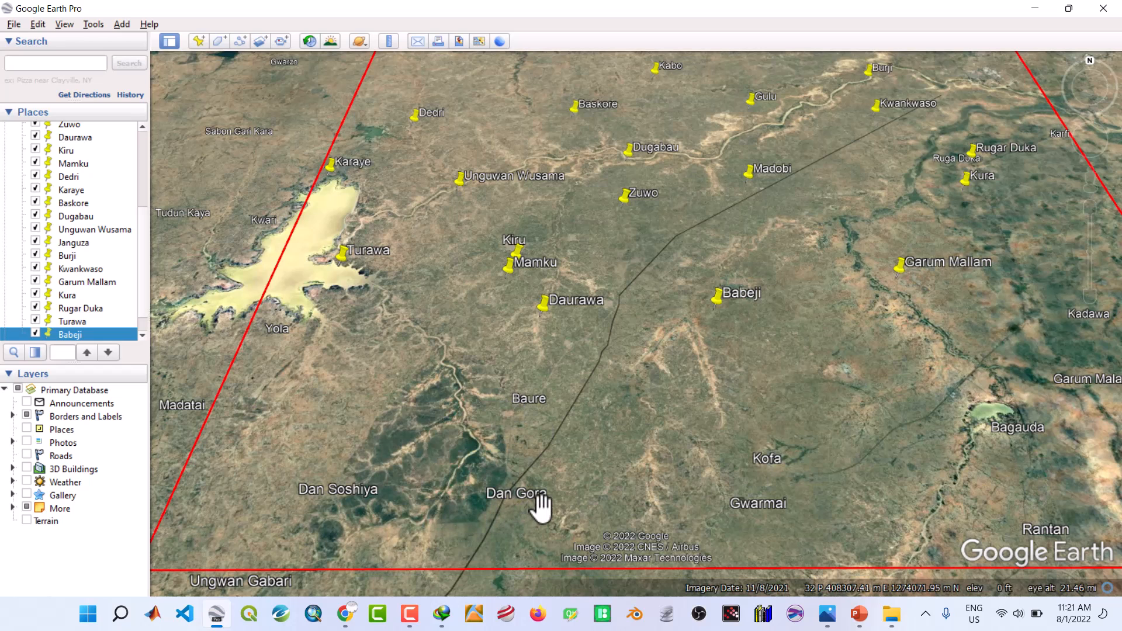
# Add a placemark named Kofa to the STUDY AREA folder at the Kofa settlement, about 418008 m E, 1276055 m N
pyautogui.click(197, 38)
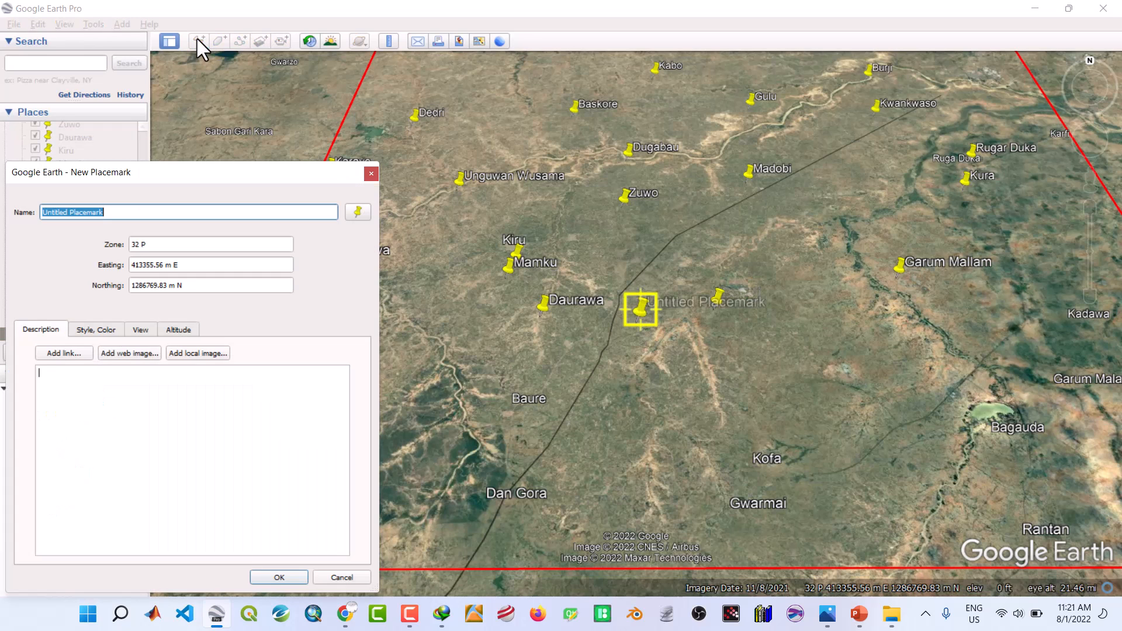
pyautogui.write('Kofa')
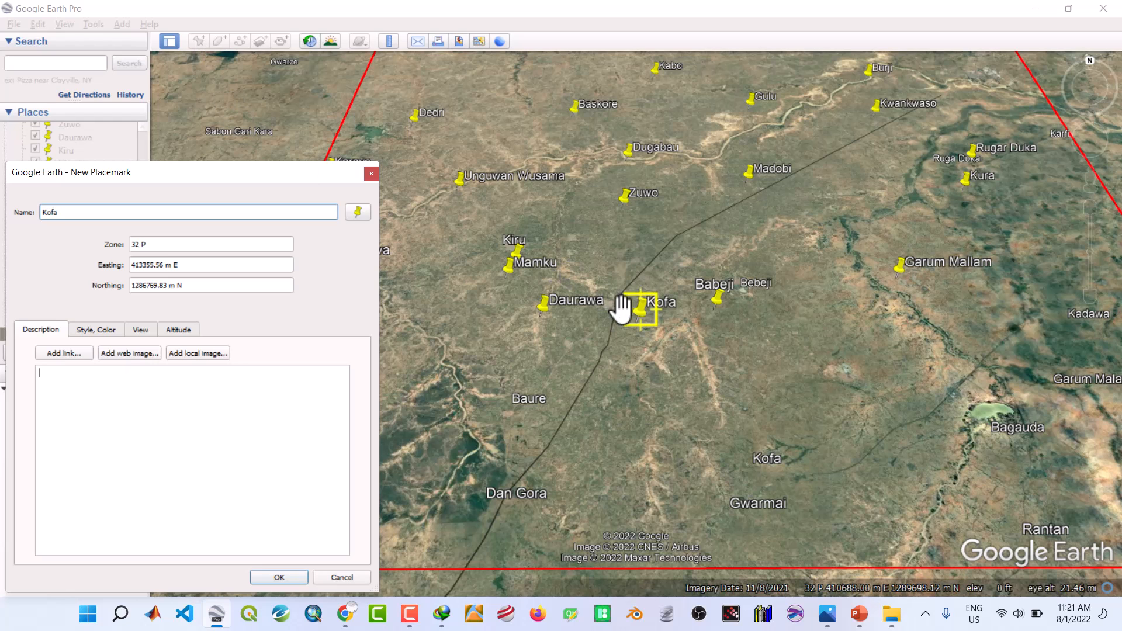
pyautogui.moveTo(636, 326); pyautogui.dragTo(734, 491)
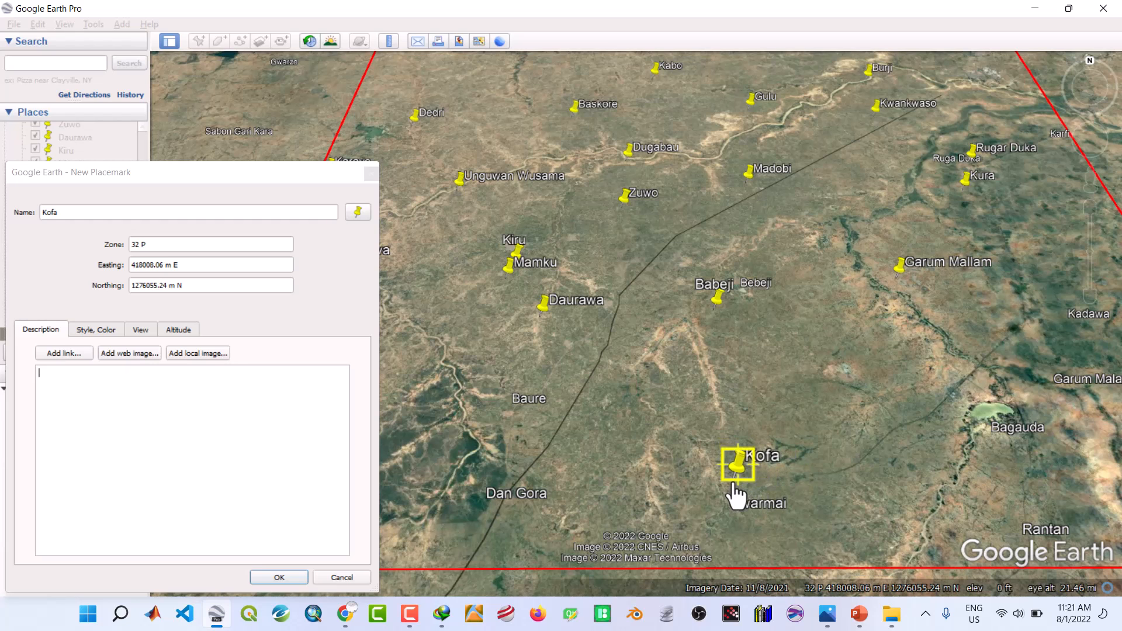
pyautogui.click(267, 577)
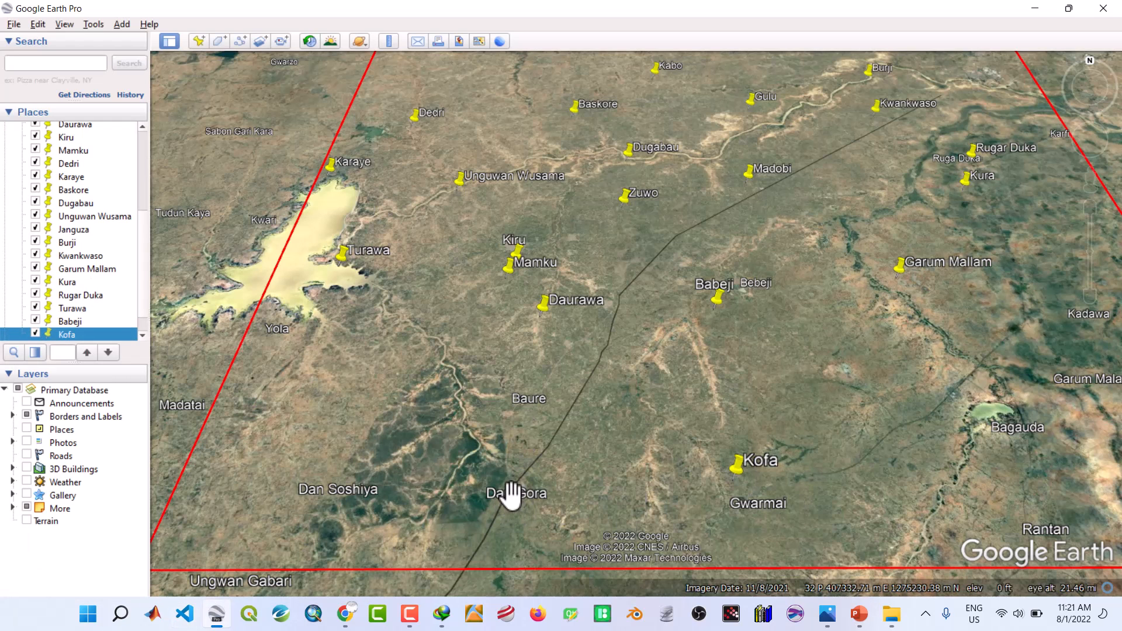
# Add a placemark named Dan Gora to the STUDY AREA folder at the Dan Gora settlement, about 406201 m E, 1274198 m N
pyautogui.click(200, 38)
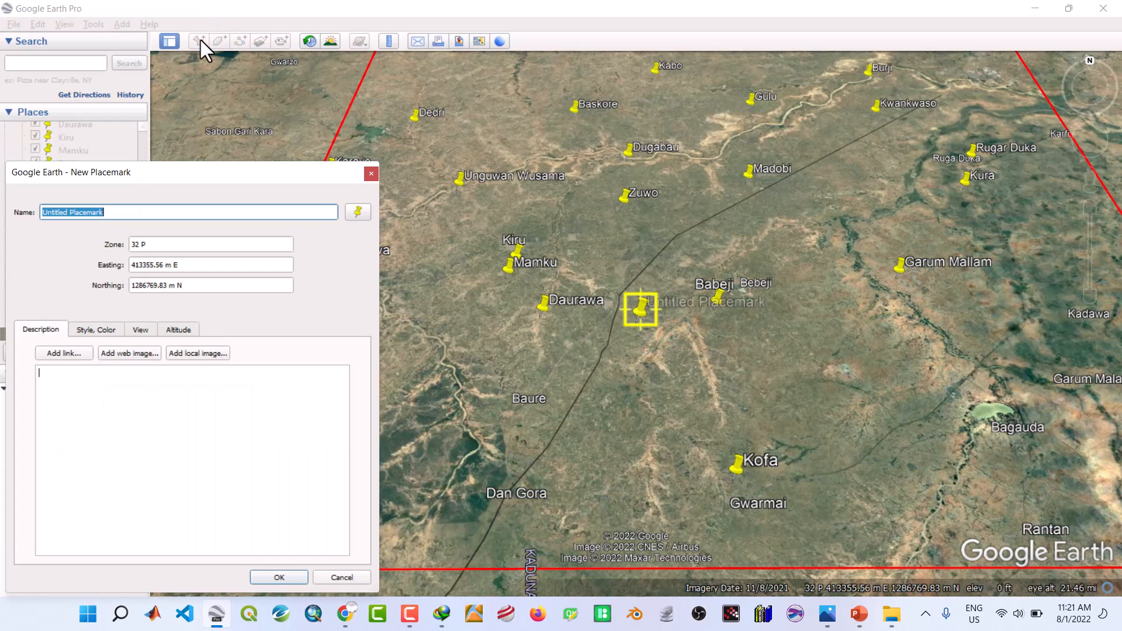
pyautogui.write('Dan')
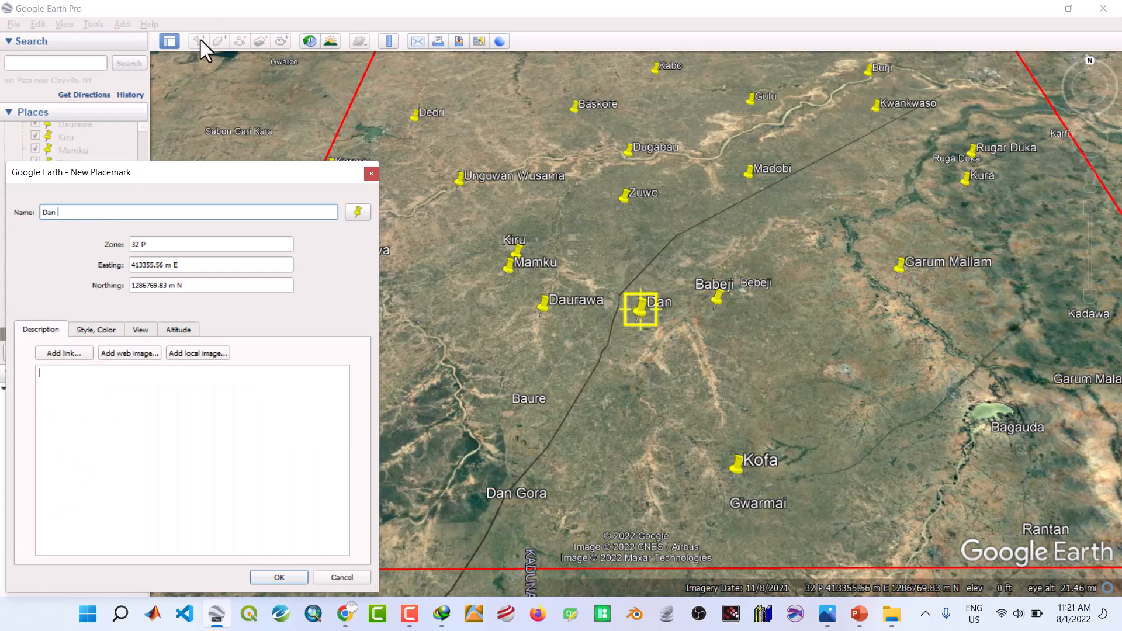
pyautogui.write(' Gora')
pyautogui.moveTo(641, 318); pyautogui.dragTo(486, 518)
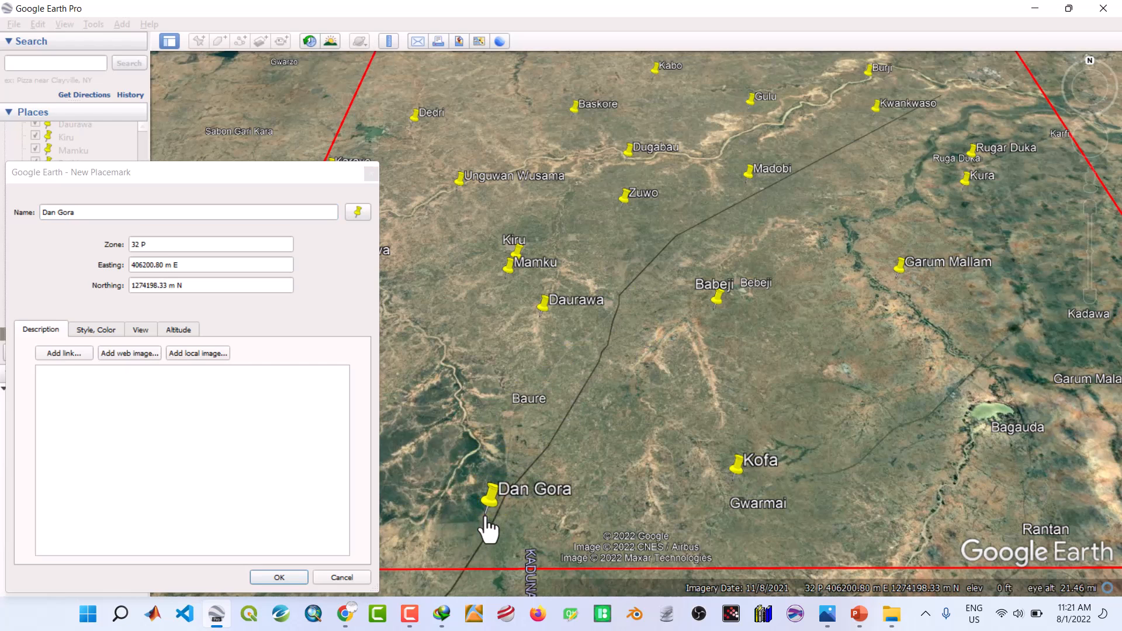
pyautogui.click(279, 578)
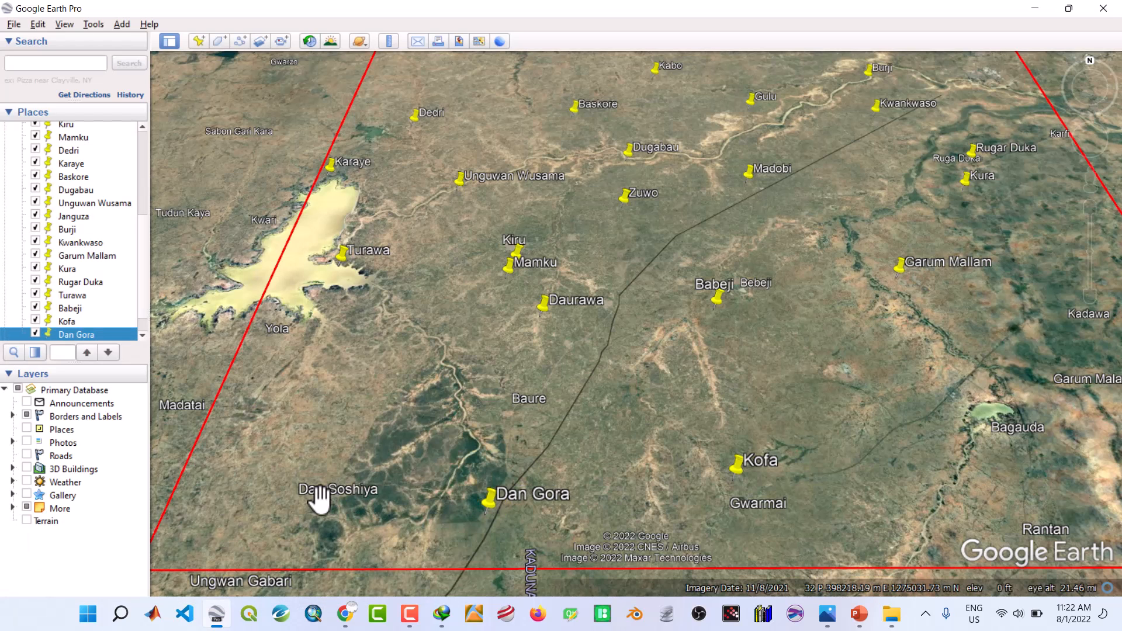
# Add a placemark named Dan Soshiya to the STUDY AREA folder at the Dan Soshiya settlement, about 397189 m E, 1274360 m N
pyautogui.click(199, 41)
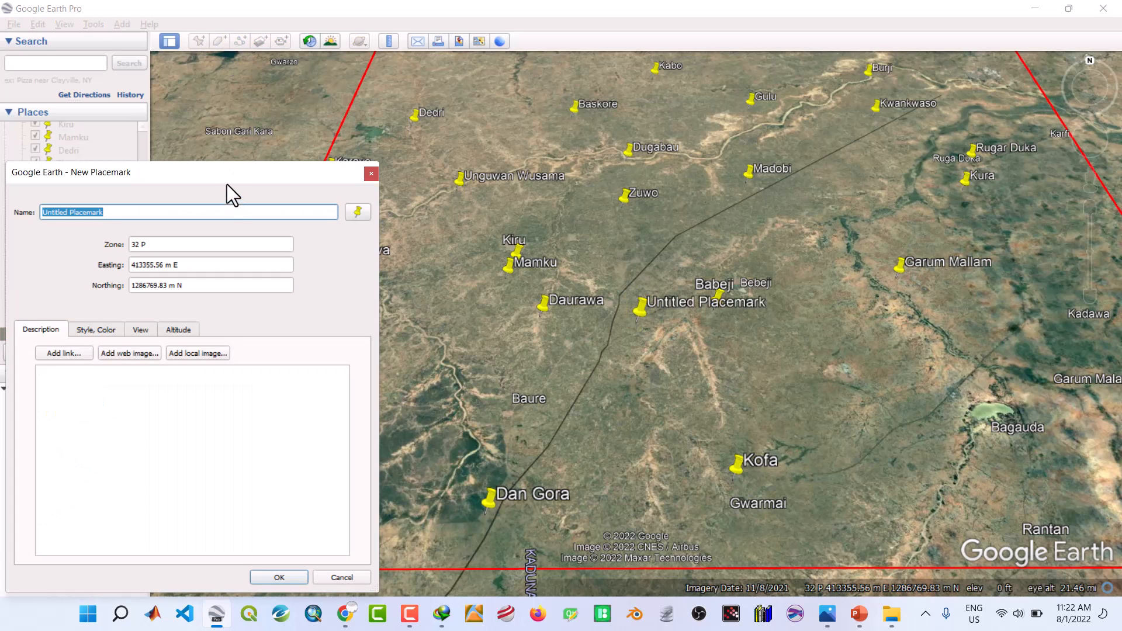
pyautogui.moveTo(224, 174); pyautogui.dragTo(800, 108)
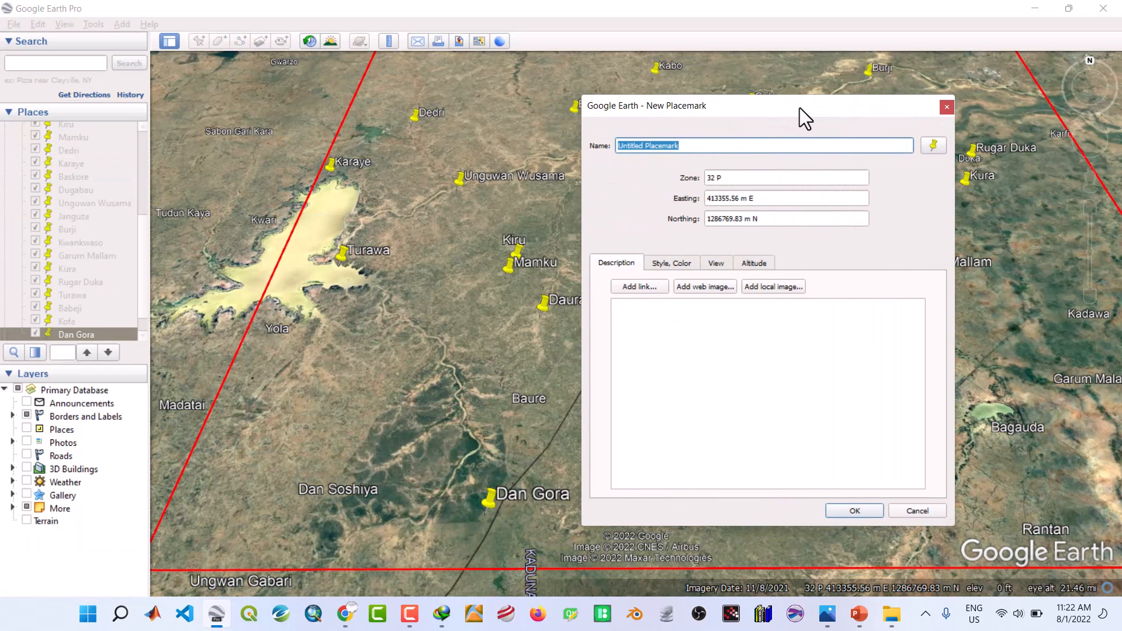
pyautogui.write('Dan Soshiya')
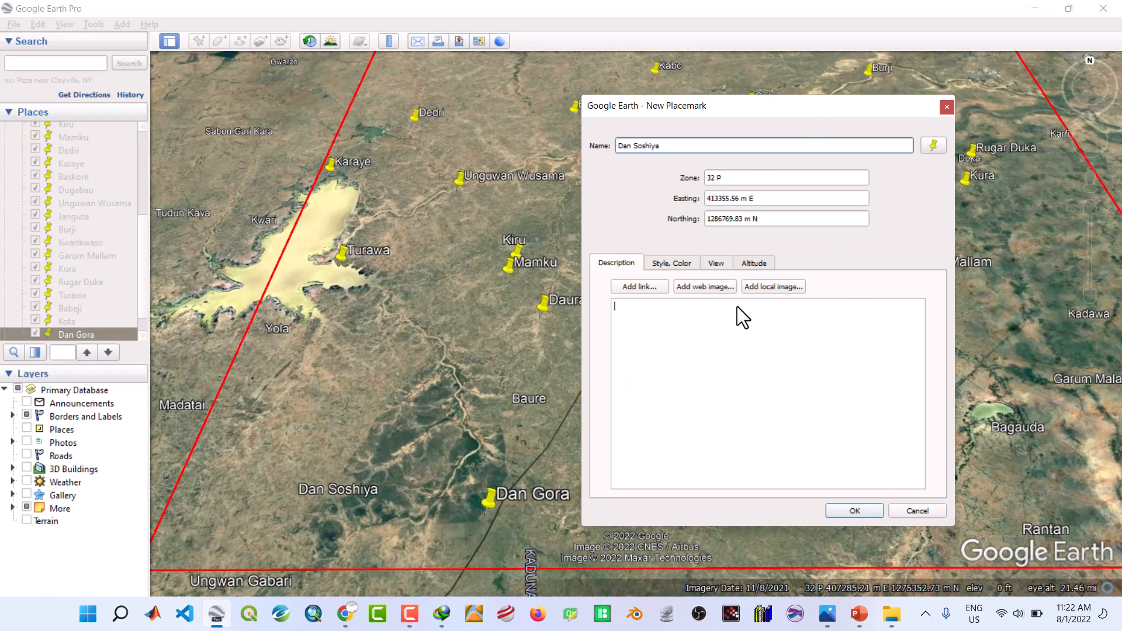
pyautogui.moveTo(729, 103); pyautogui.dragTo(909, 143)
pyautogui.moveTo(643, 315); pyautogui.dragTo(298, 530)
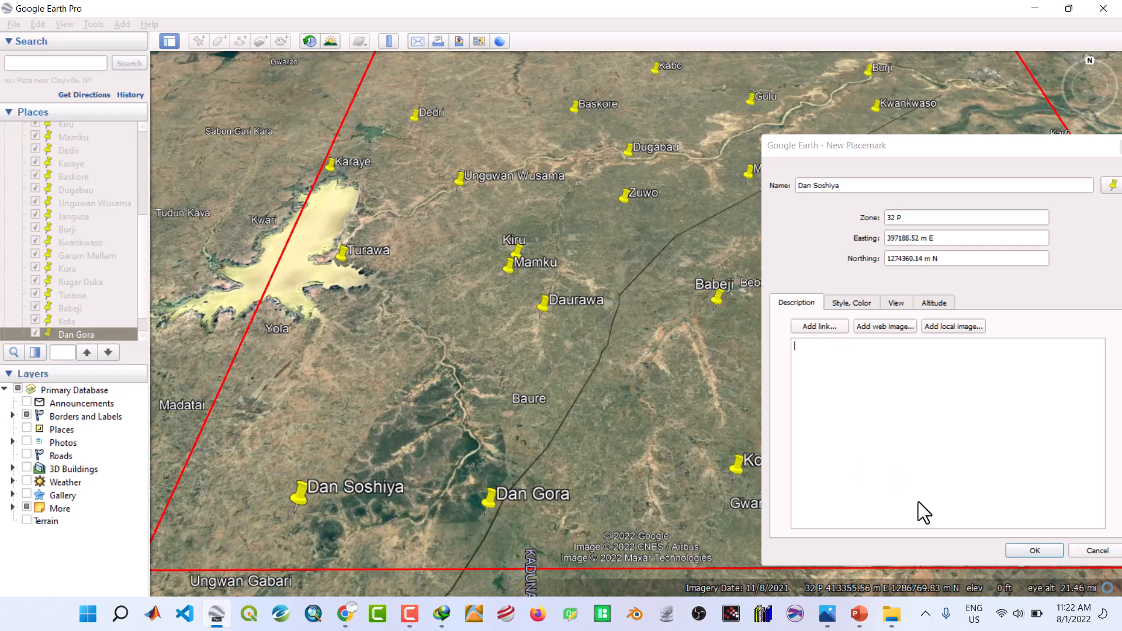
pyautogui.click(1036, 549)
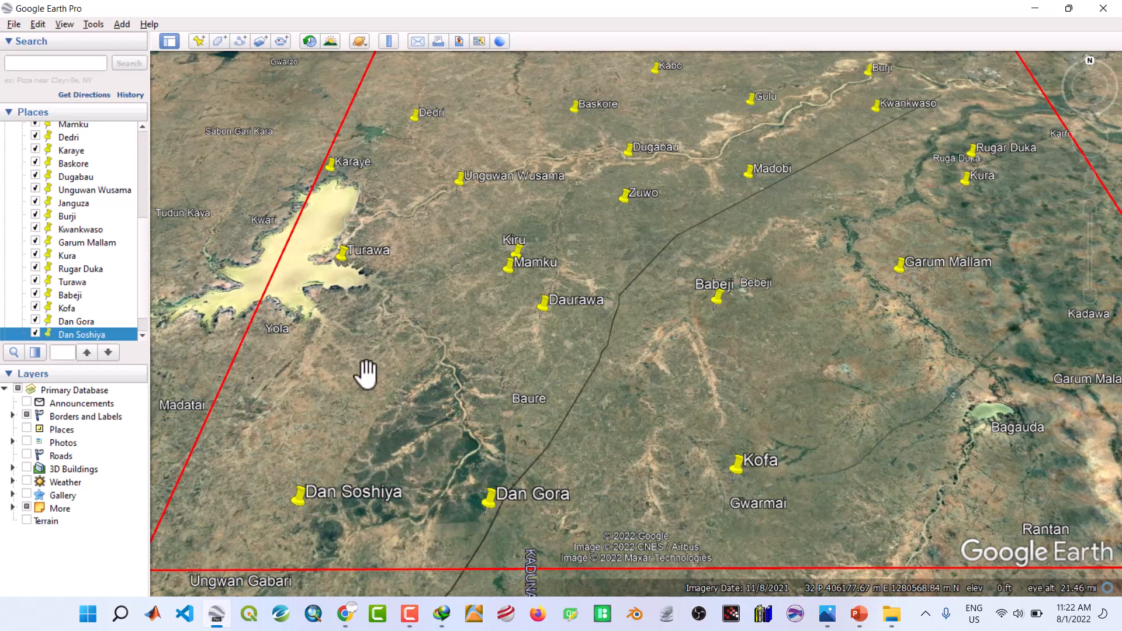
# Add a placemark named Yola to the STUDY AREA folder at the Yola settlement, about 391872 m E, 1284861 m N
pyautogui.click(200, 45)
pyautogui.write('Yola')
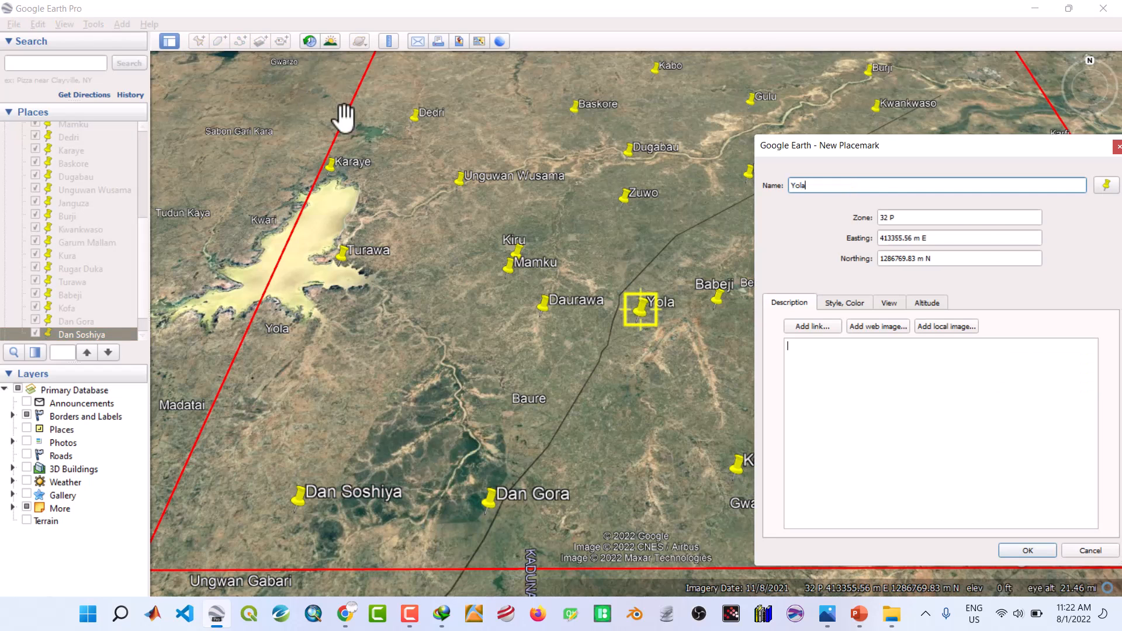
pyautogui.moveTo(646, 321); pyautogui.dragTo(246, 352)
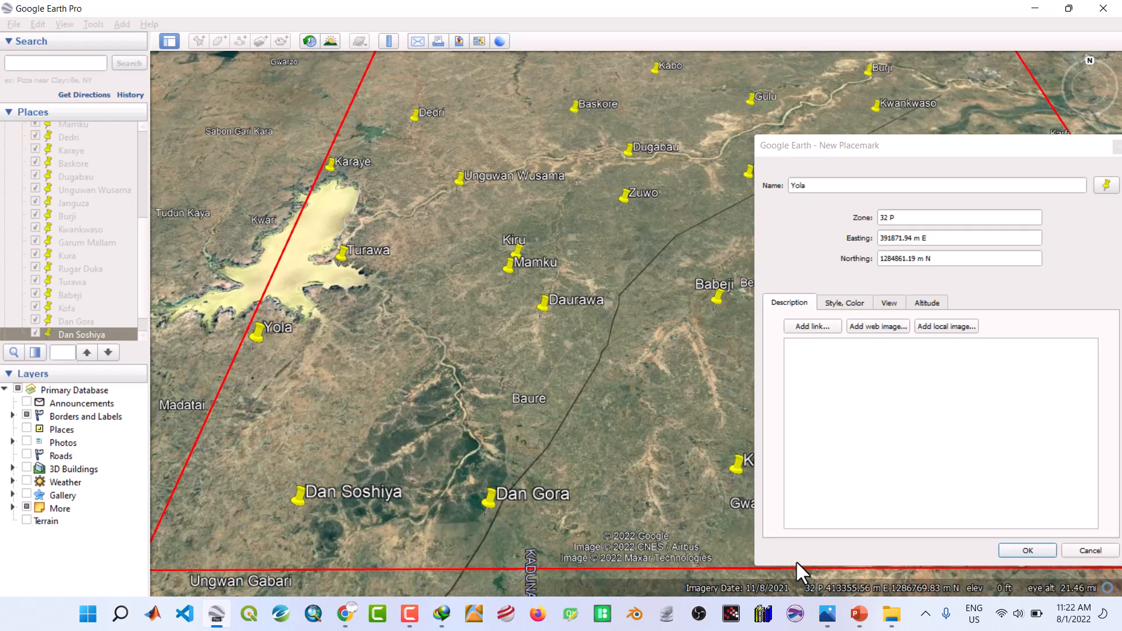
pyautogui.click(1019, 552)
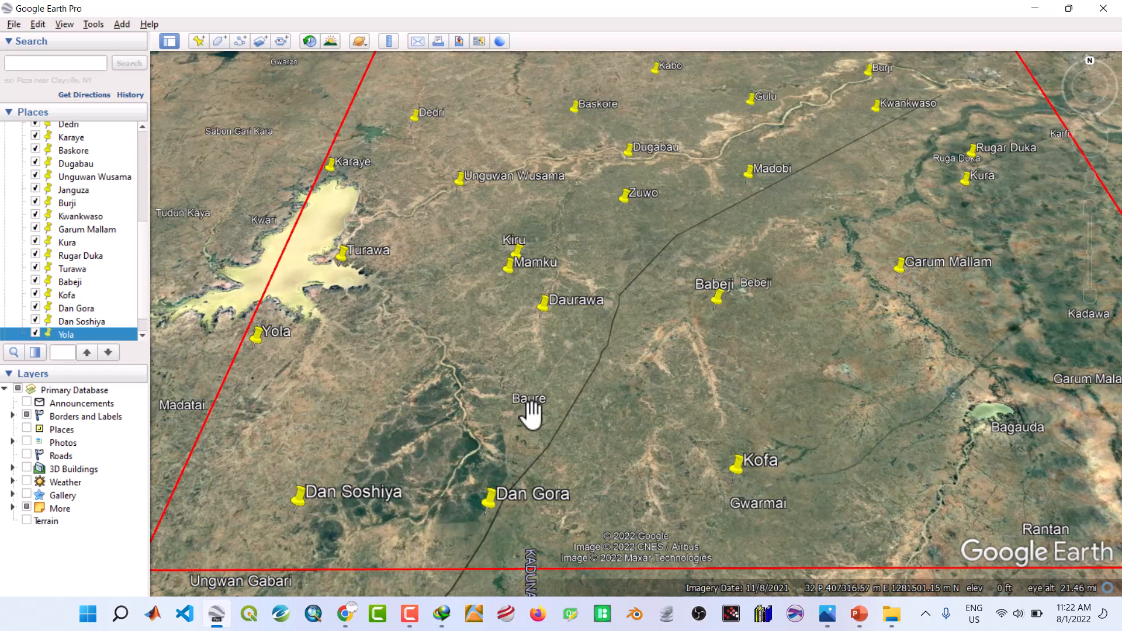
# Add a placemark named Baure to the STUDY AREA folder at the Baure settlement, about 406637 m E, 1279846 m N
pyautogui.click(199, 42)
pyautogui.write('B')
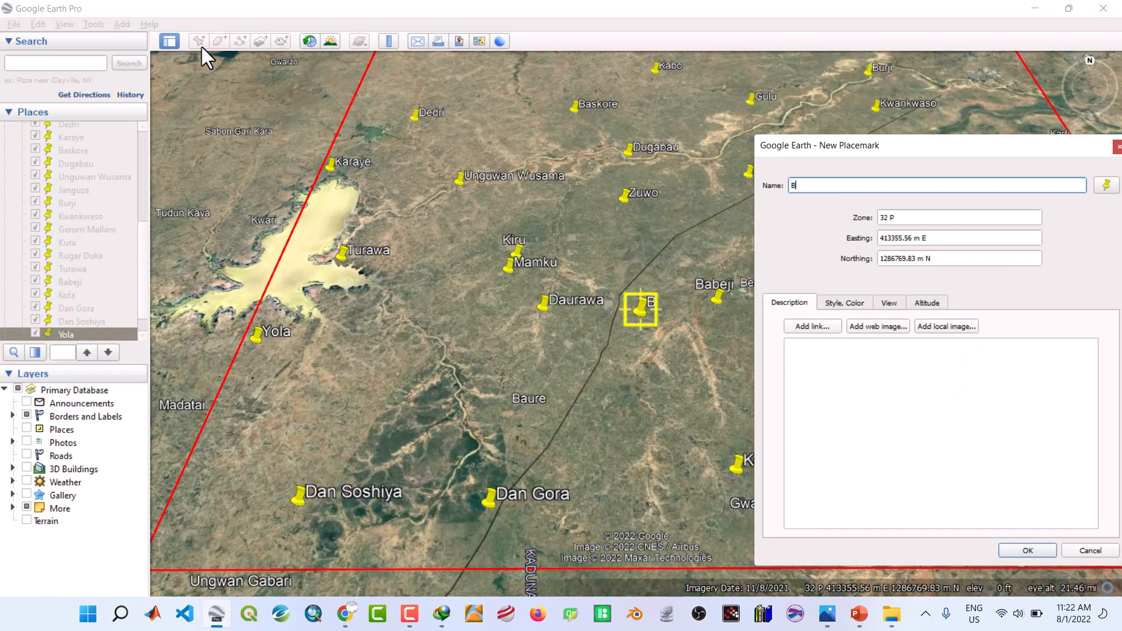
pyautogui.write('aure')
pyautogui.moveTo(641, 317); pyautogui.dragTo(609, 322)
pyautogui.moveTo(582, 358); pyautogui.dragTo(507, 425)
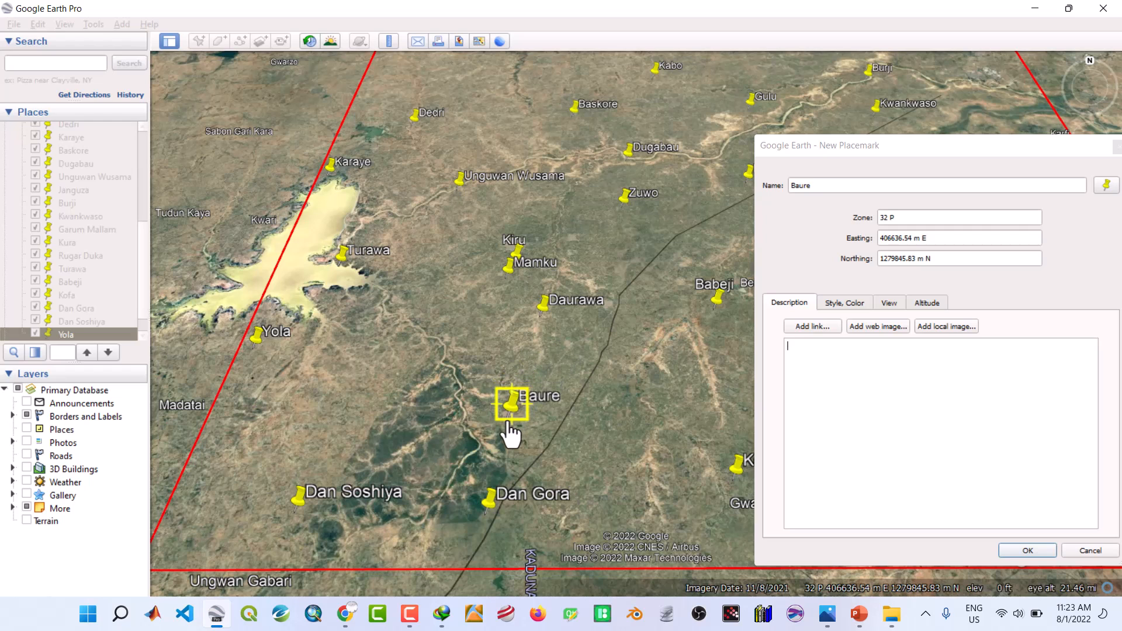
pyautogui.click(1023, 552)
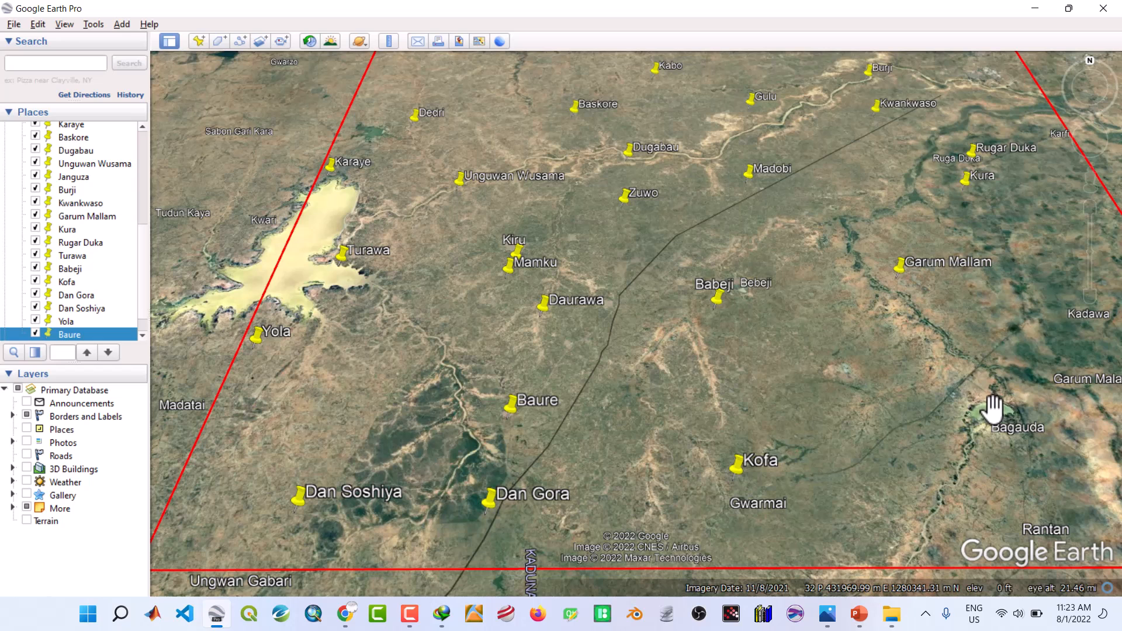
# Add a placemark named Bagauda to the STUDY AREA folder at the Bagauda settlement, about 430905 m E, 1277925 m N
pyautogui.click(201, 43)
pyautogui.write('Bau')
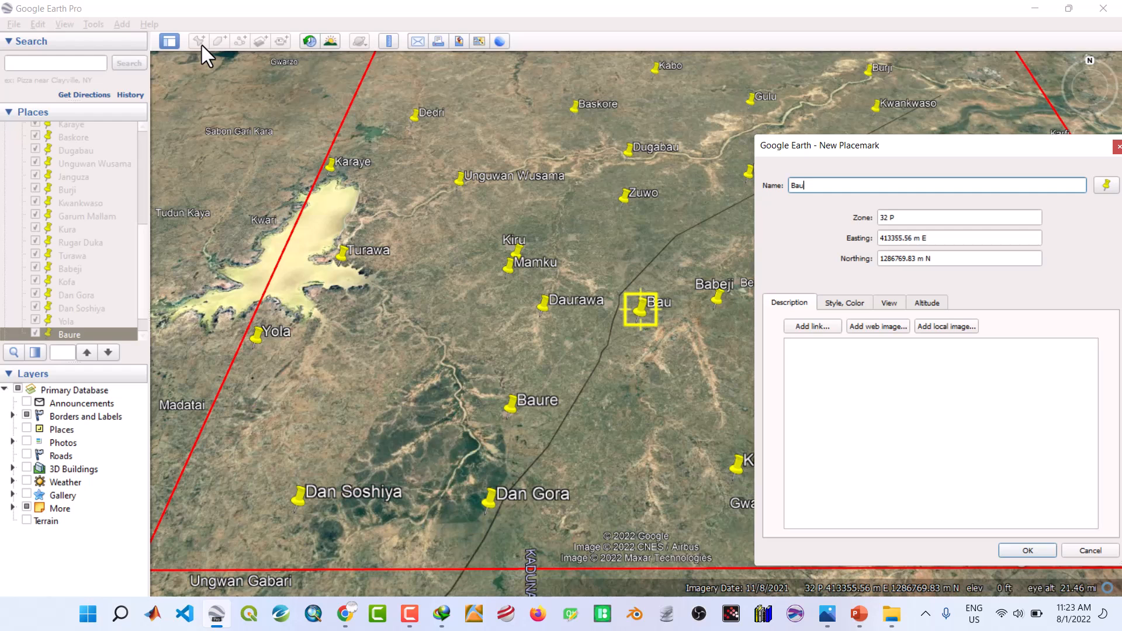
pyautogui.press('Tab')
pyautogui.moveTo(862, 146); pyautogui.dragTo(278, 195)
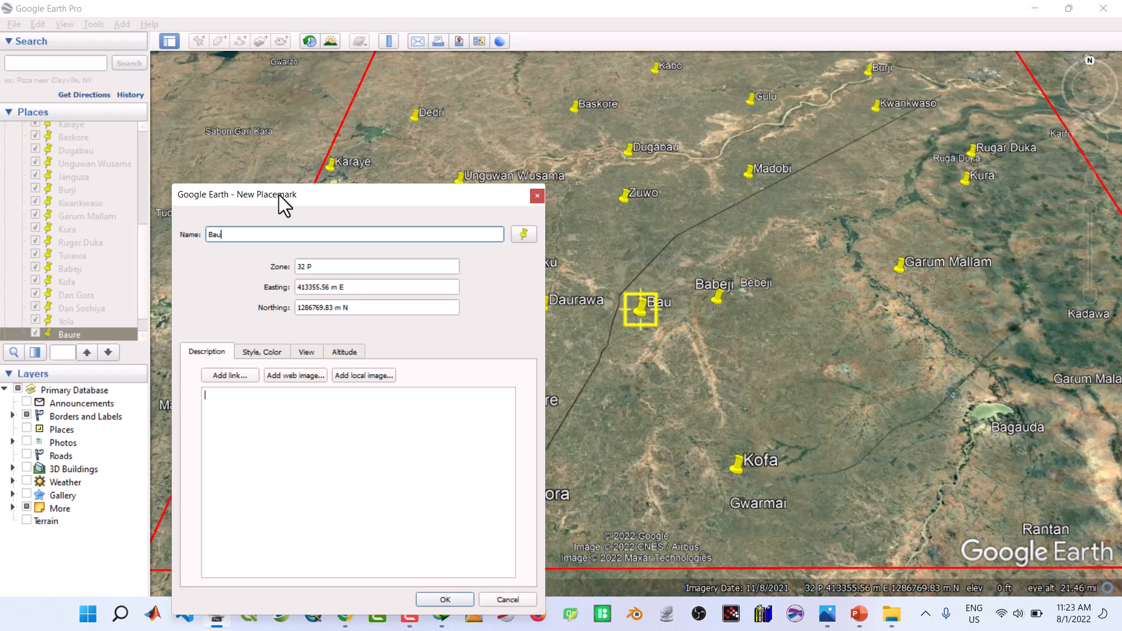
pyautogui.press('BackSpace')
pyautogui.write('gauda')
pyautogui.click(641, 321)
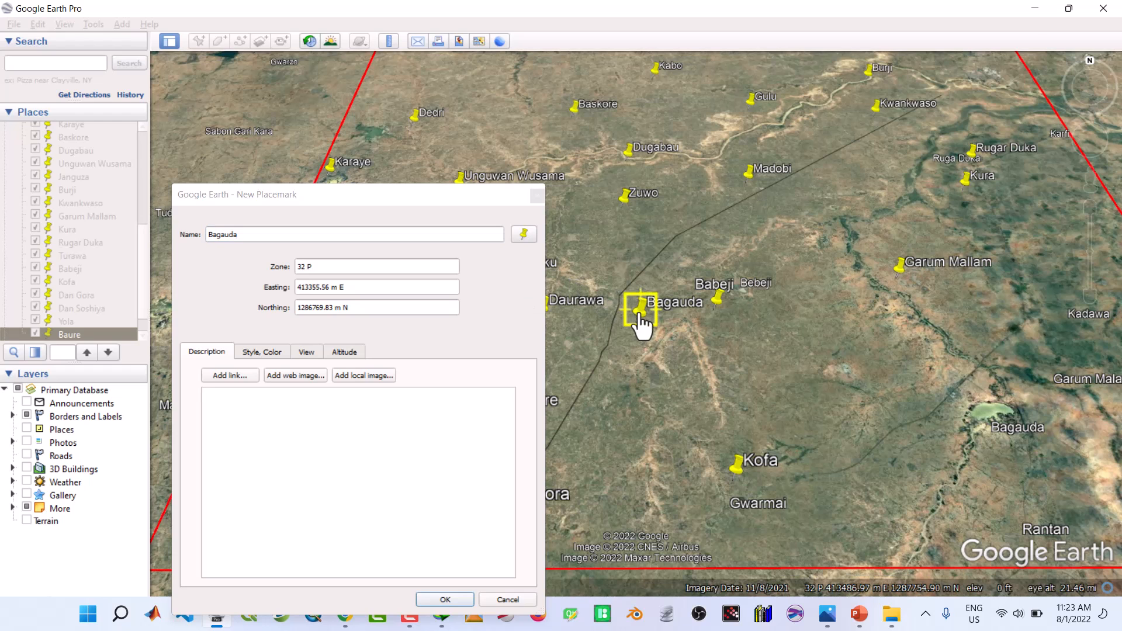
pyautogui.moveTo(640, 320); pyautogui.dragTo(990, 463)
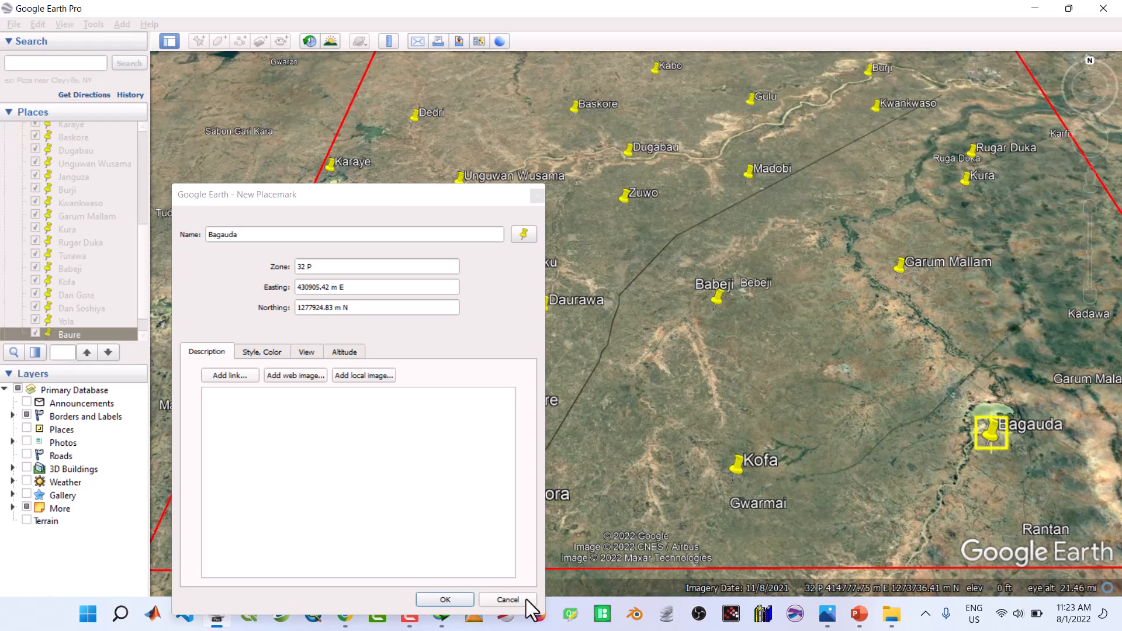
pyautogui.click(445, 599)
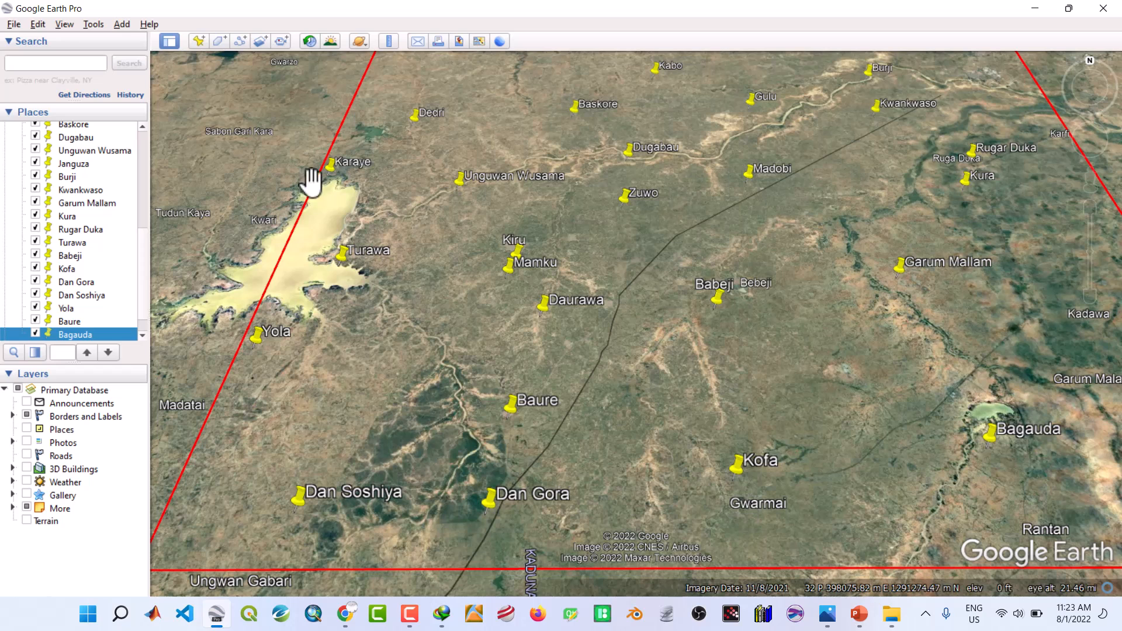
# Add a placemark named Gwarmai to the STUDY AREA folder at the Gwarmai settlement, about 417731 m E, 1273572 m N
pyautogui.click(202, 44)
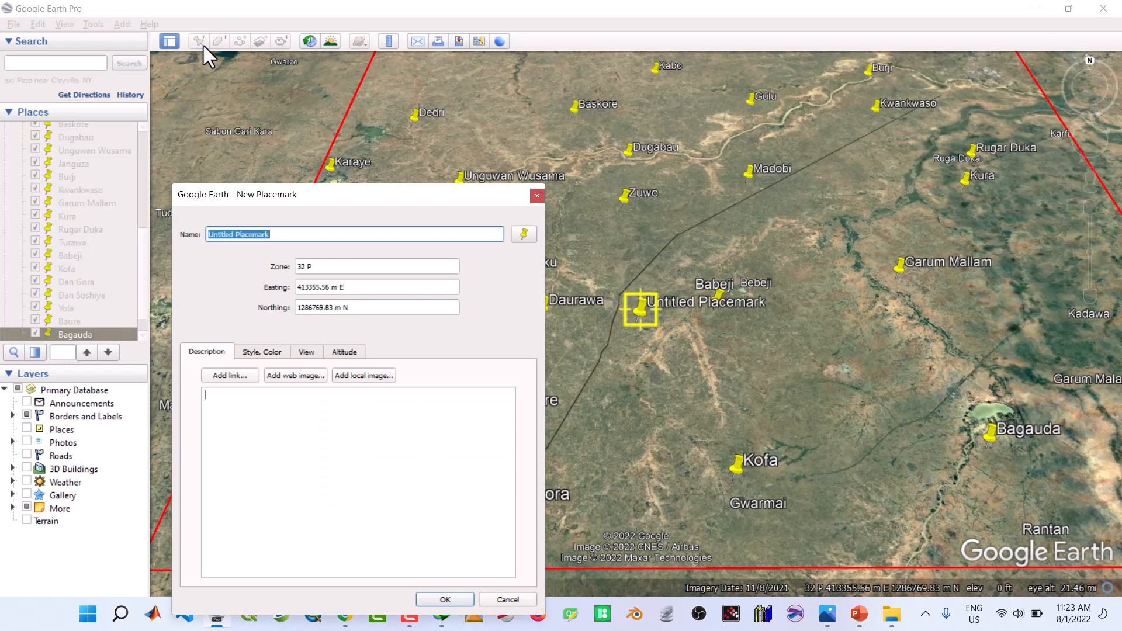
pyautogui.write('Gwa')
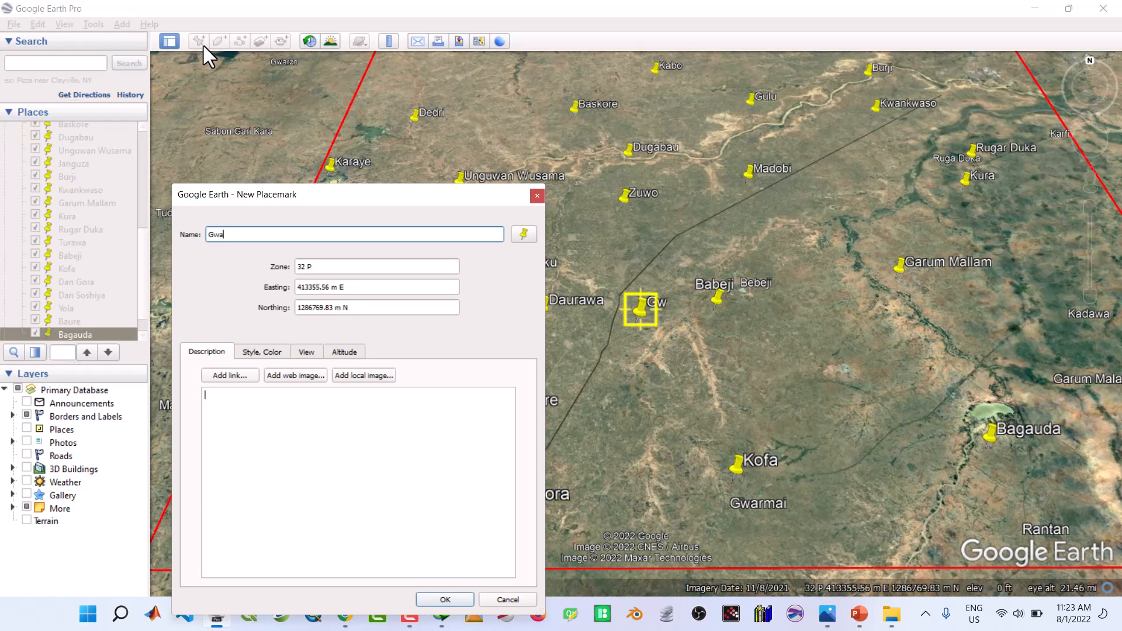
pyautogui.write('rmai')
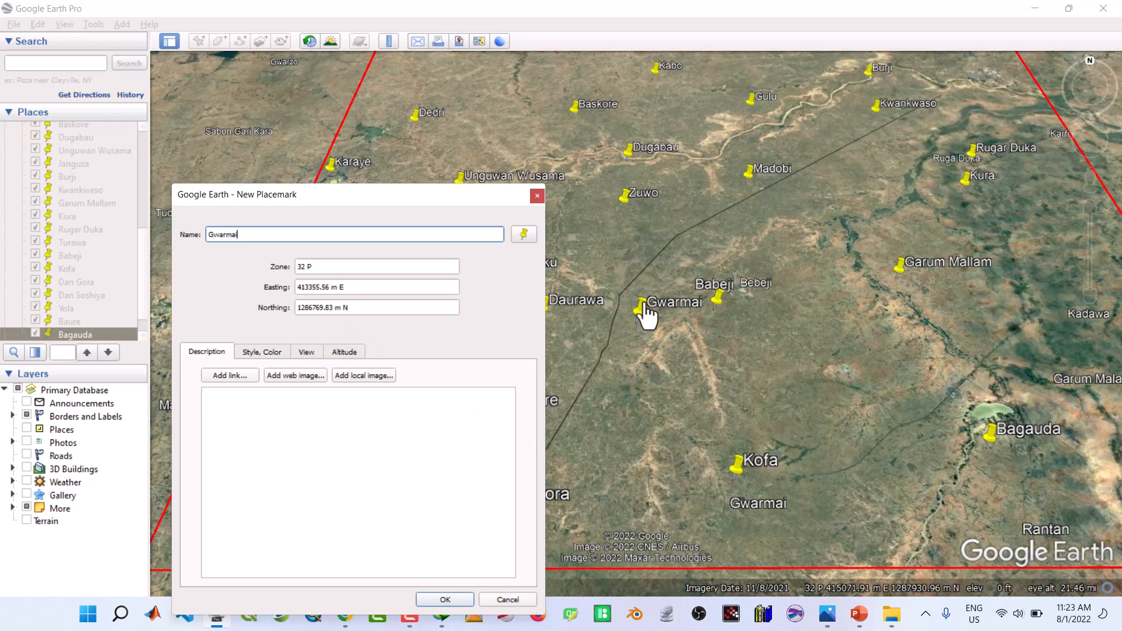
pyautogui.moveTo(641, 316); pyautogui.dragTo(673, 355)
pyautogui.moveTo(682, 403); pyautogui.dragTo(731, 529)
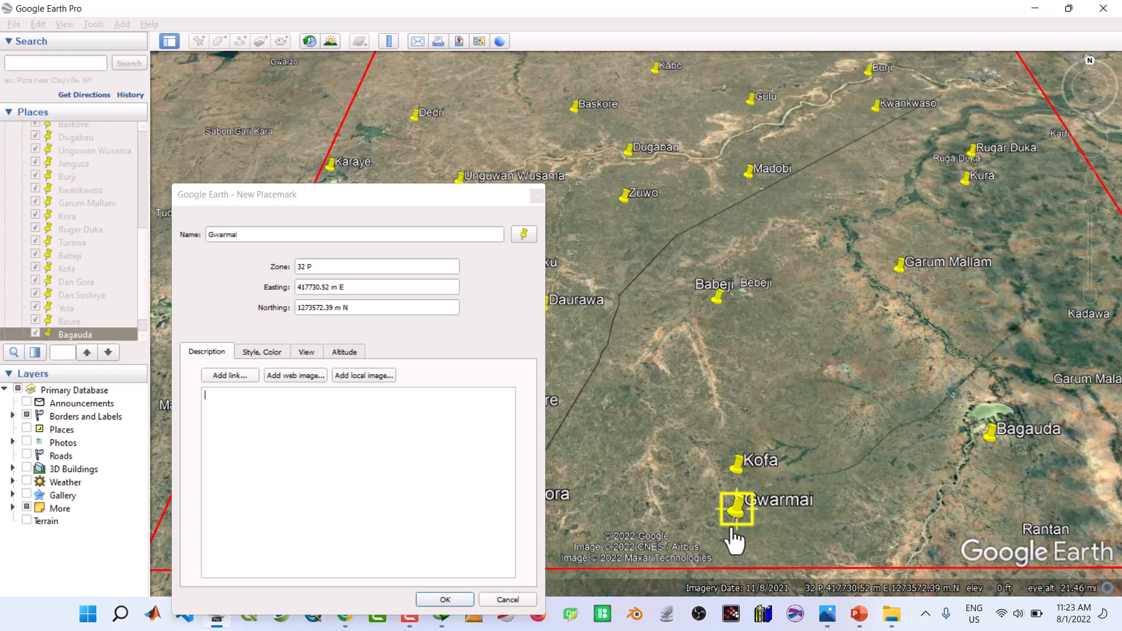
pyautogui.click(445, 600)
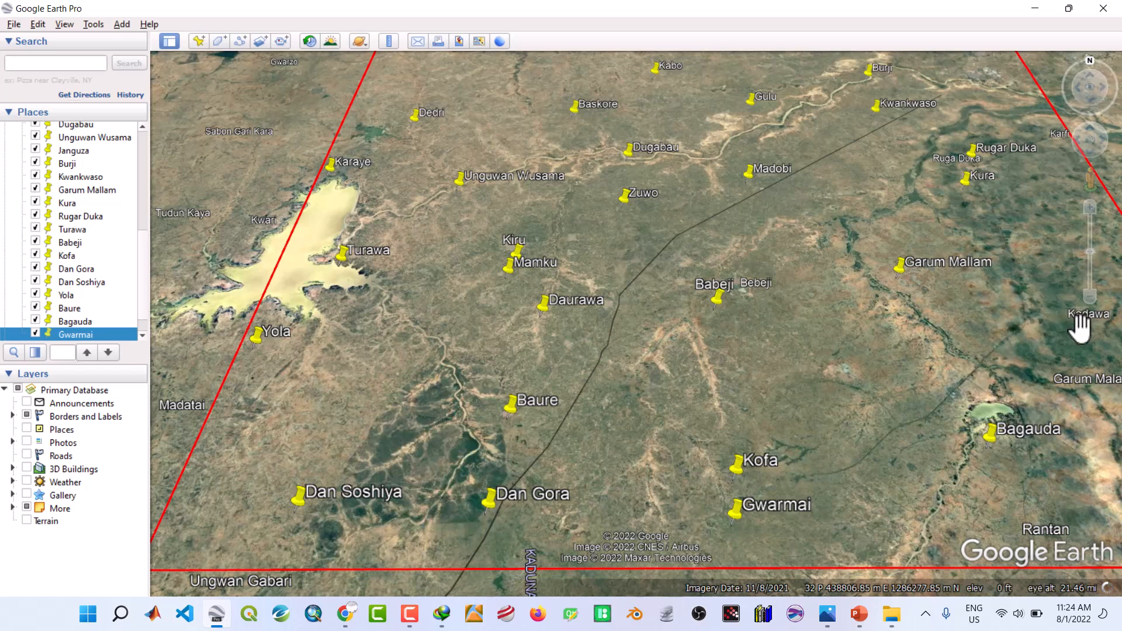
# Add a placemark named Kadawa to the STUDY AREA folder at the Kadawa settlement, about 437862 m E, 1286104 m N
pyautogui.click(203, 42)
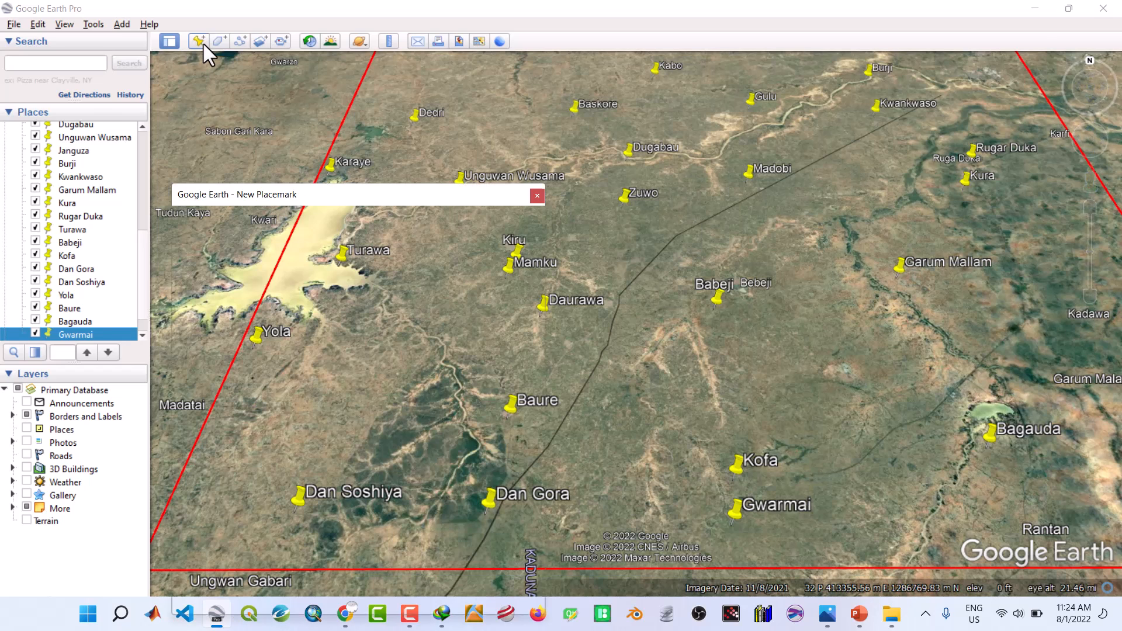
pyautogui.write('K')
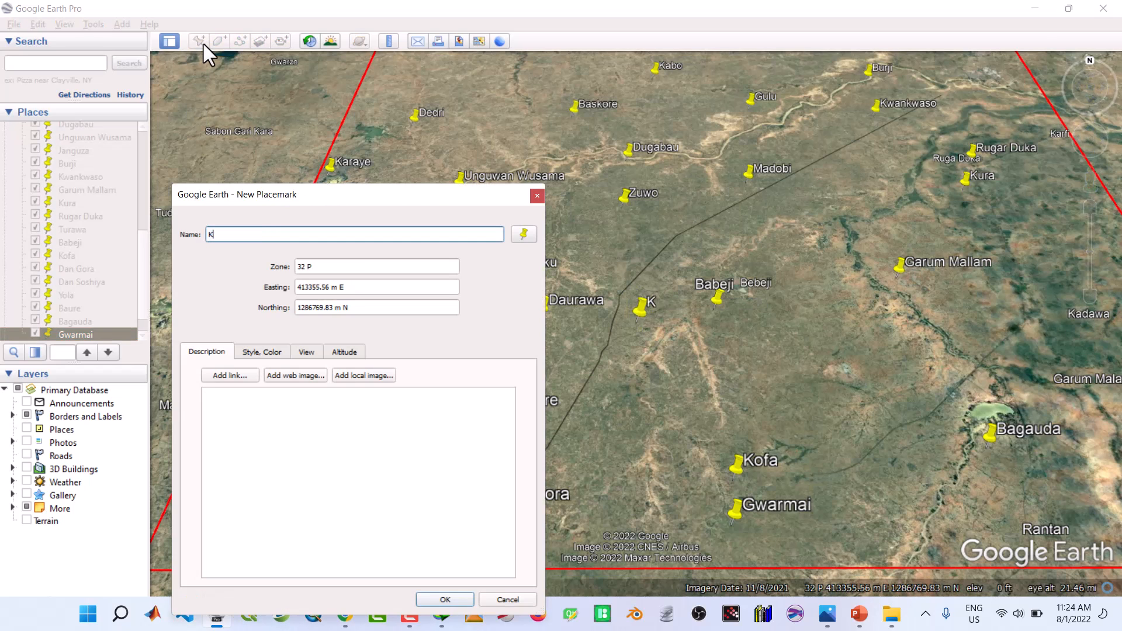
pyautogui.write('adawa')
pyautogui.click(643, 314)
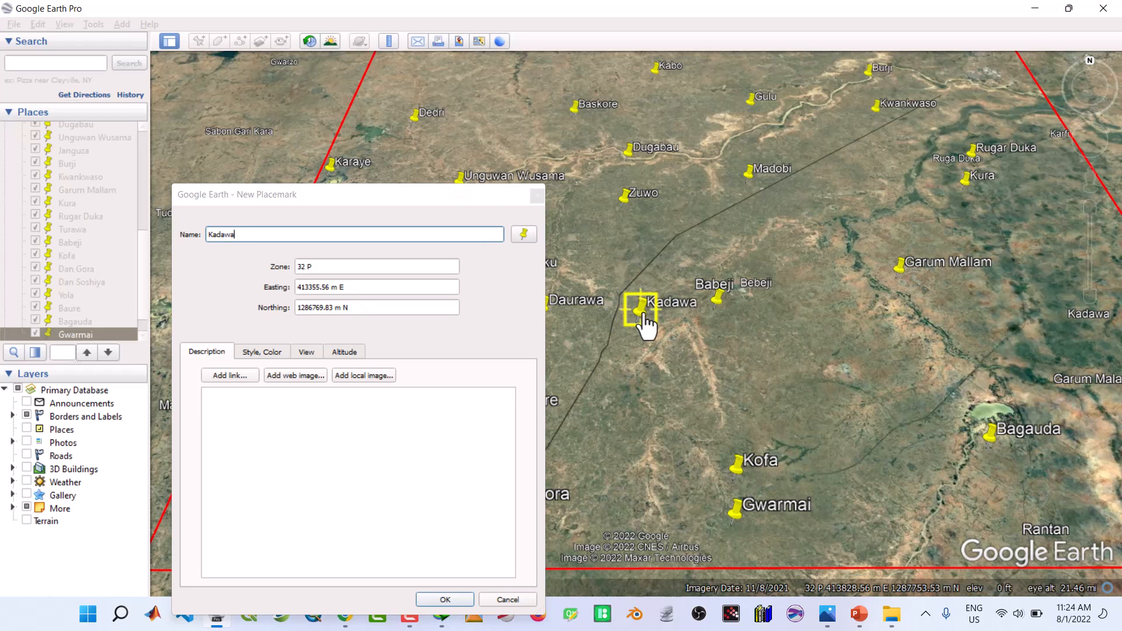
pyautogui.moveTo(643, 316); pyautogui.dragTo(1065, 338)
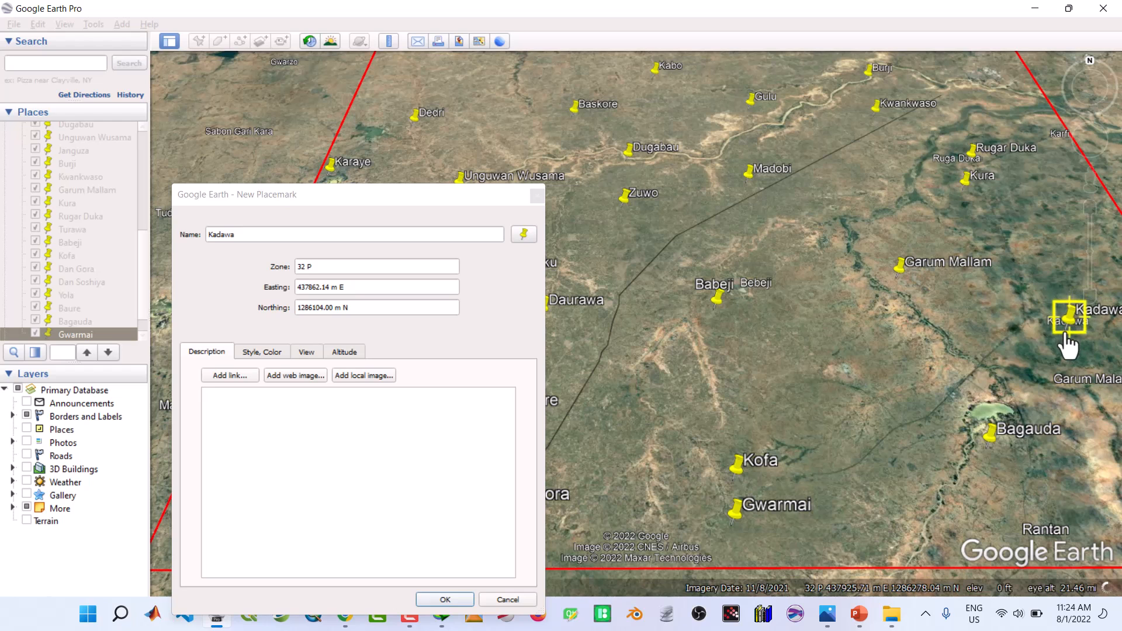
pyautogui.click(447, 600)
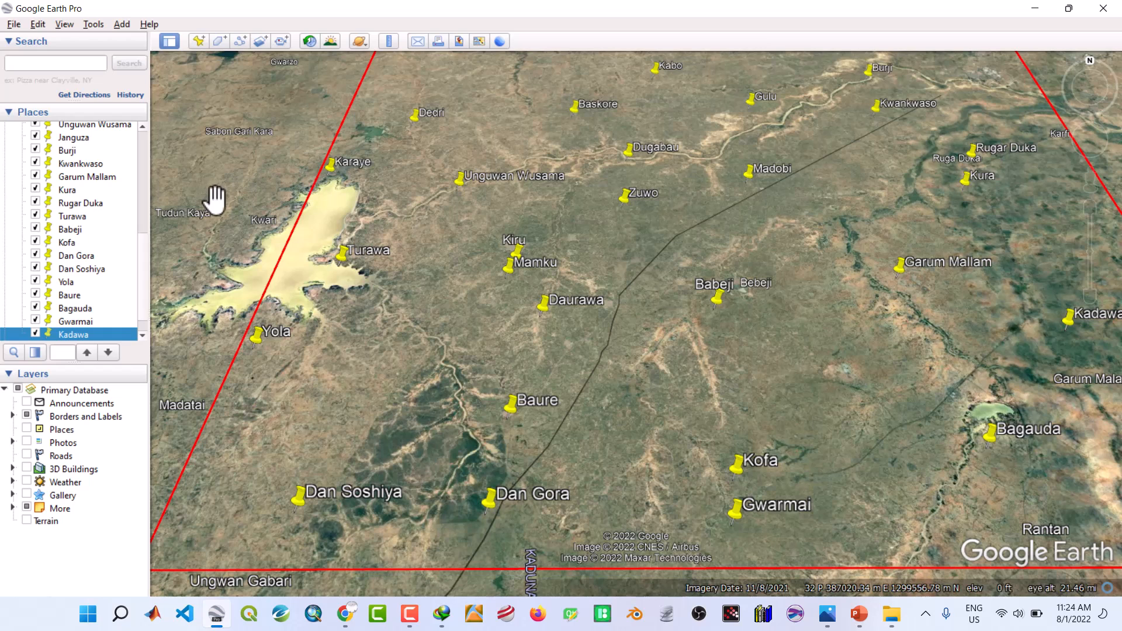
# Move the Rugar Duka placemark southwest to about 434923 m E, 1301713 m N, just northwest of Kura
pyautogui.click(87, 203)
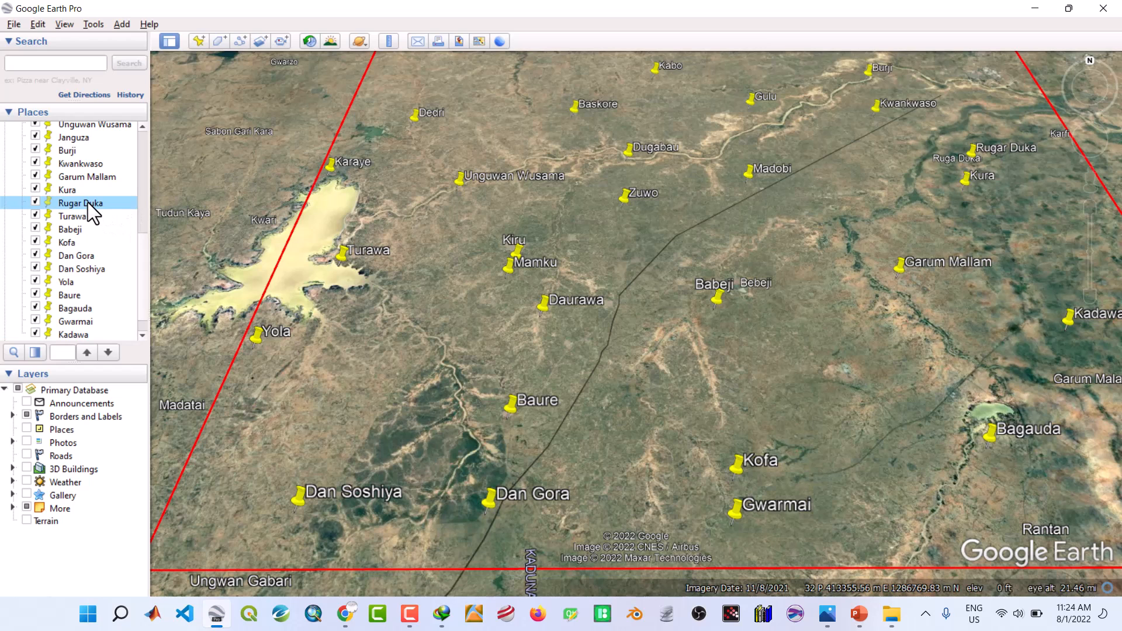
pyautogui.rightClick(88, 203)
pyautogui.click(145, 403)
pyautogui.moveTo(982, 149); pyautogui.dragTo(945, 185)
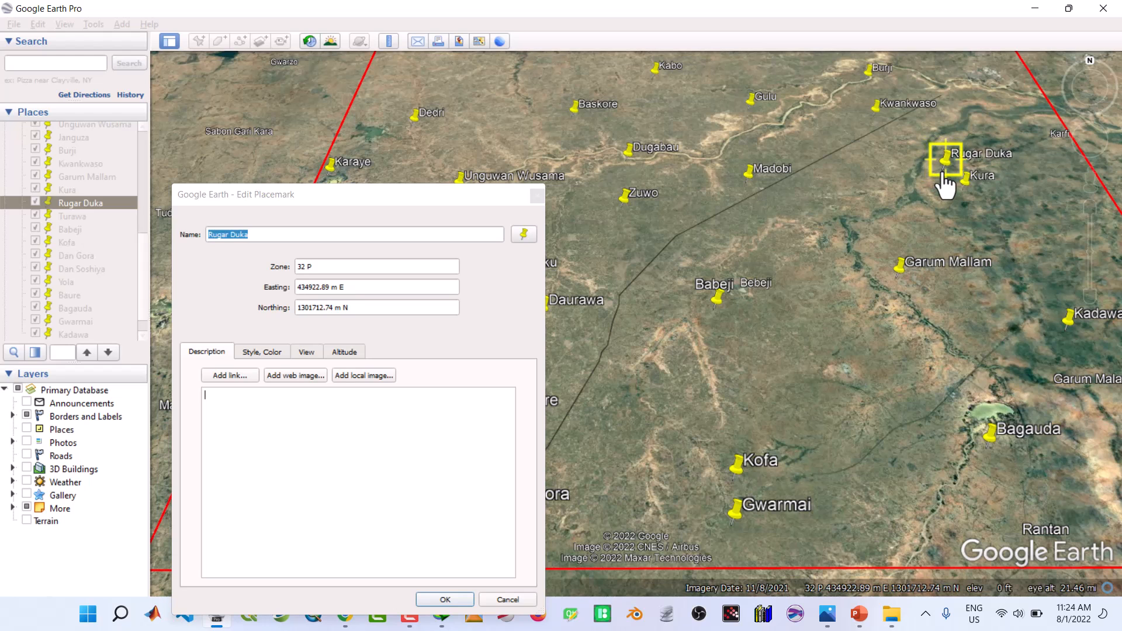
pyautogui.click(465, 600)
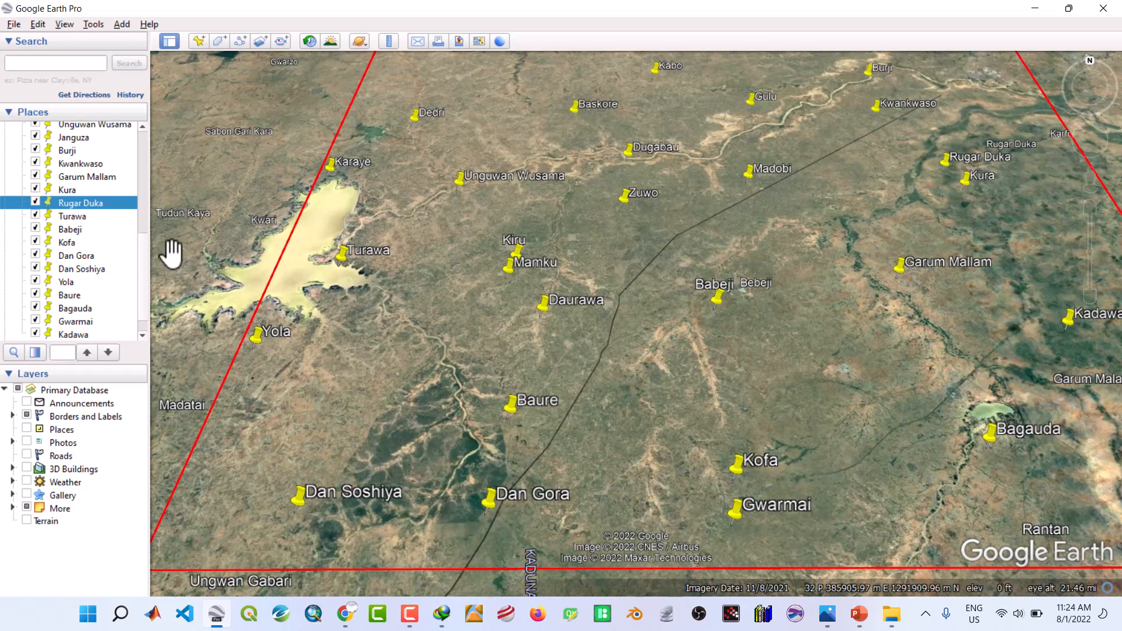
# Reposition the Rugar Duka placemark just above the Ruga Duka map label, at about 435439 m E, 1302691 m N
pyautogui.rightClick(88, 201)
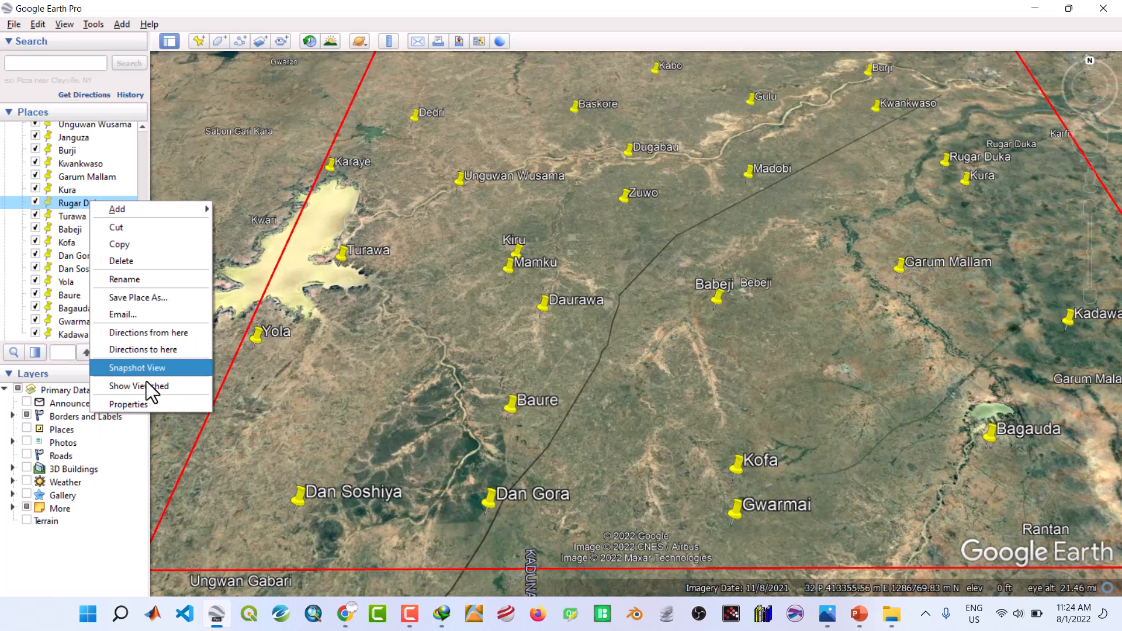
pyautogui.click(144, 403)
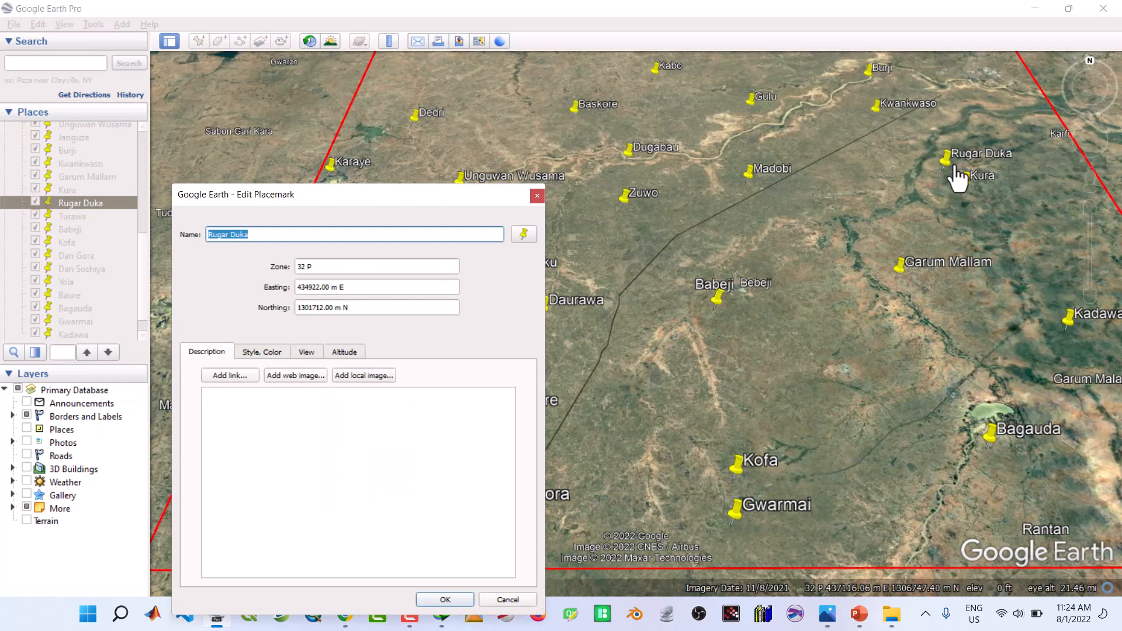
pyautogui.moveTo(950, 171); pyautogui.dragTo(992, 176)
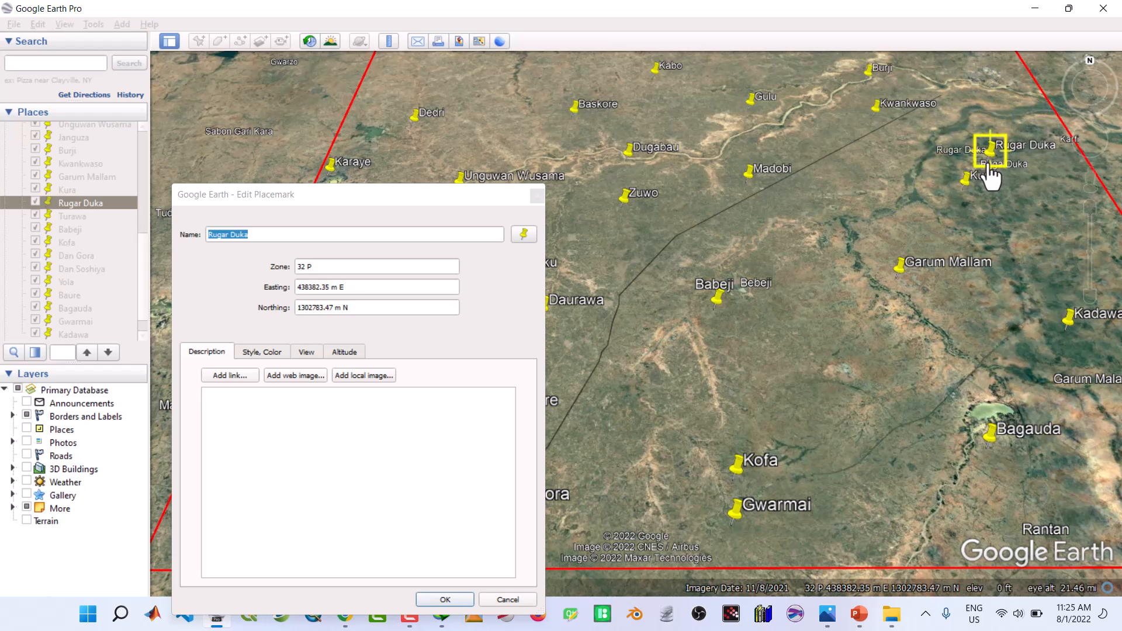
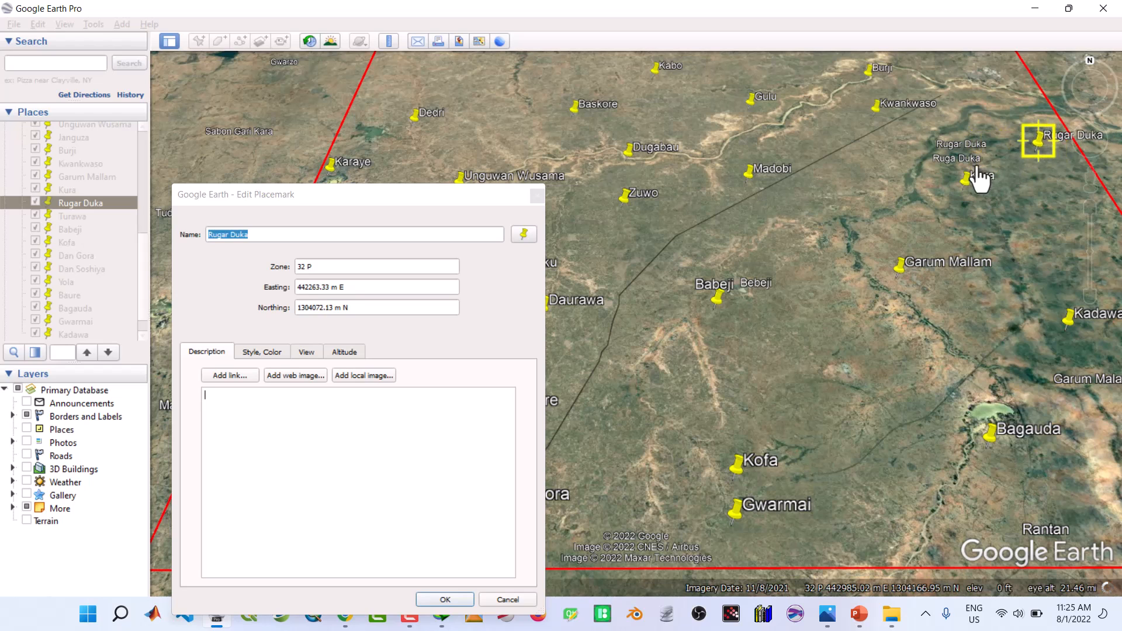
pyautogui.moveTo(920, 169); pyautogui.dragTo(939, 155)
pyautogui.moveTo(945, 159); pyautogui.dragTo(948, 171)
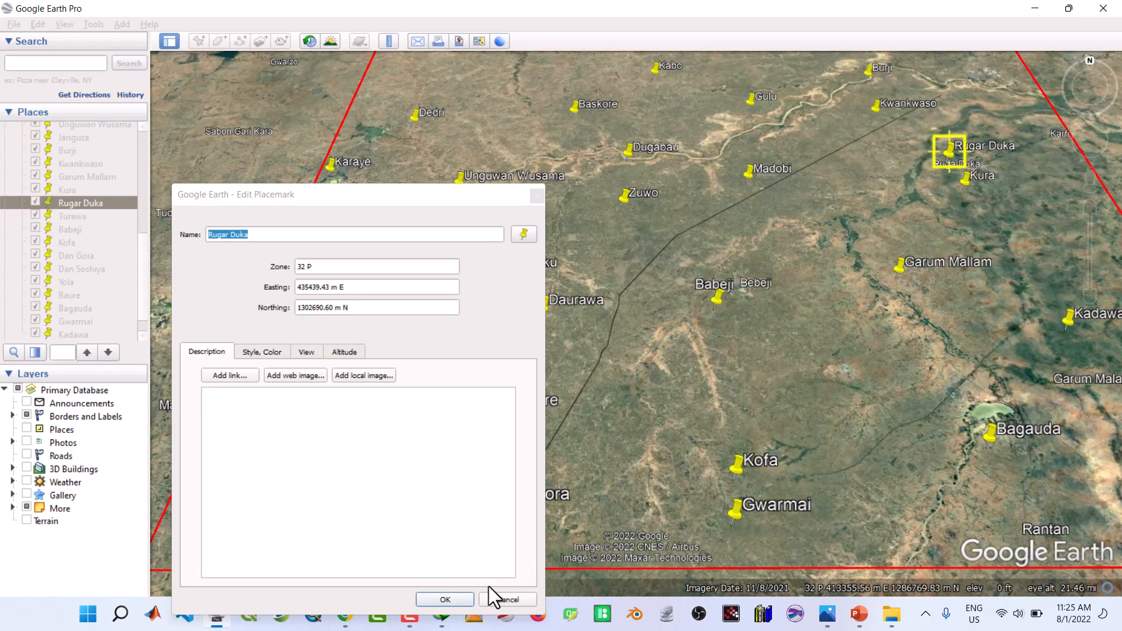
pyautogui.click(465, 598)
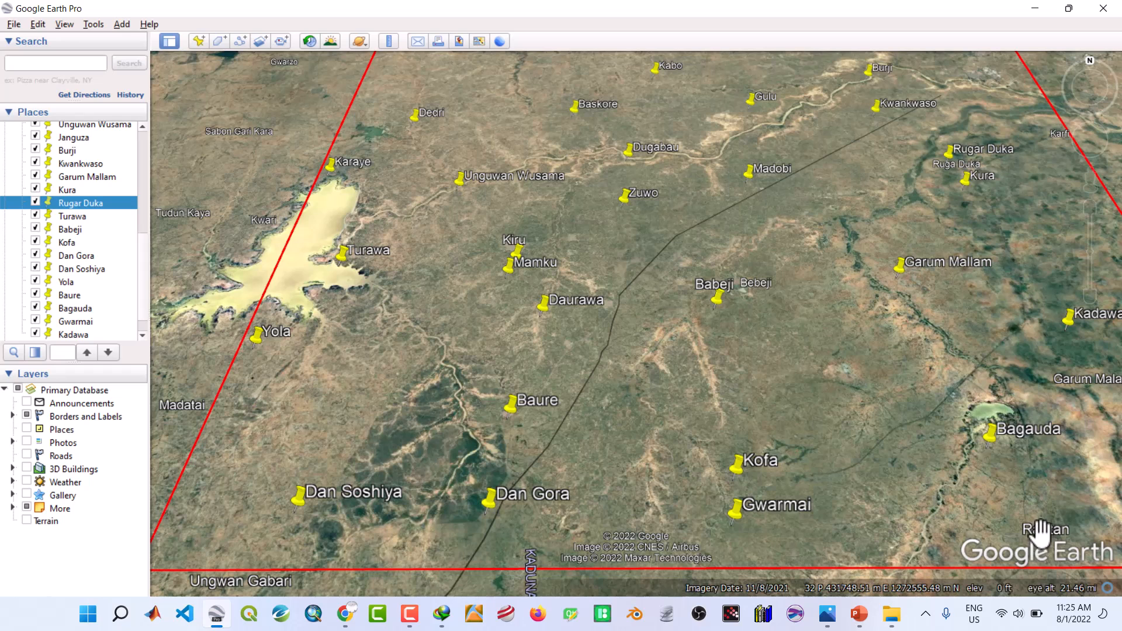
# Add a placemark named Rantan to the STUDY AREA folder at the Rantan settlement, about 430470 m E, 1272118 m N
pyautogui.click(198, 42)
pyautogui.write('R')
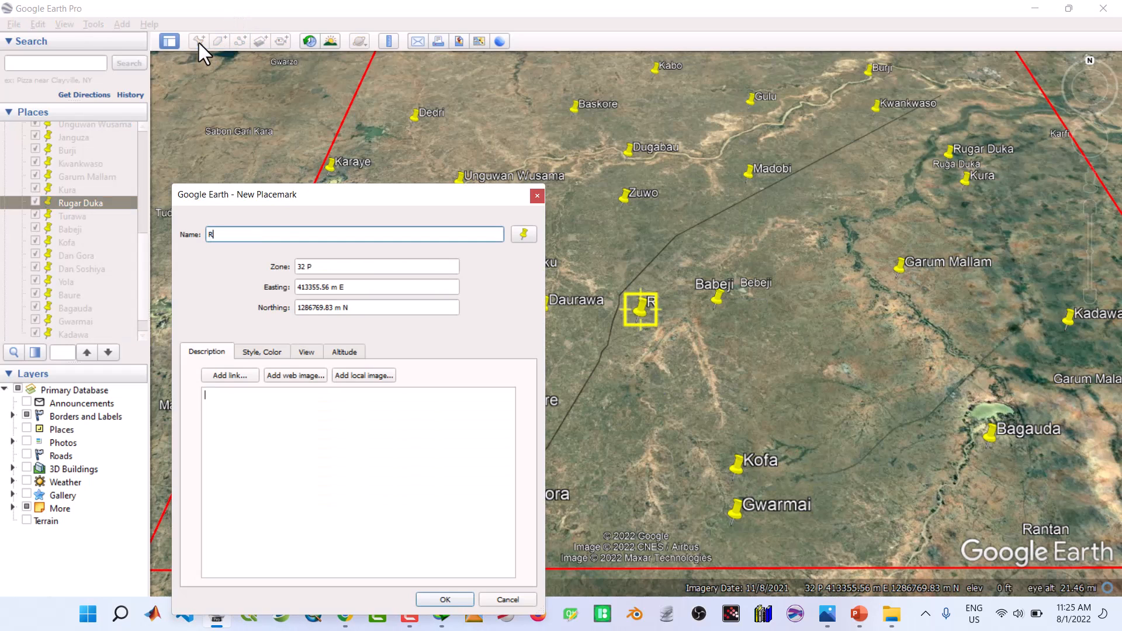
pyautogui.write('antan')
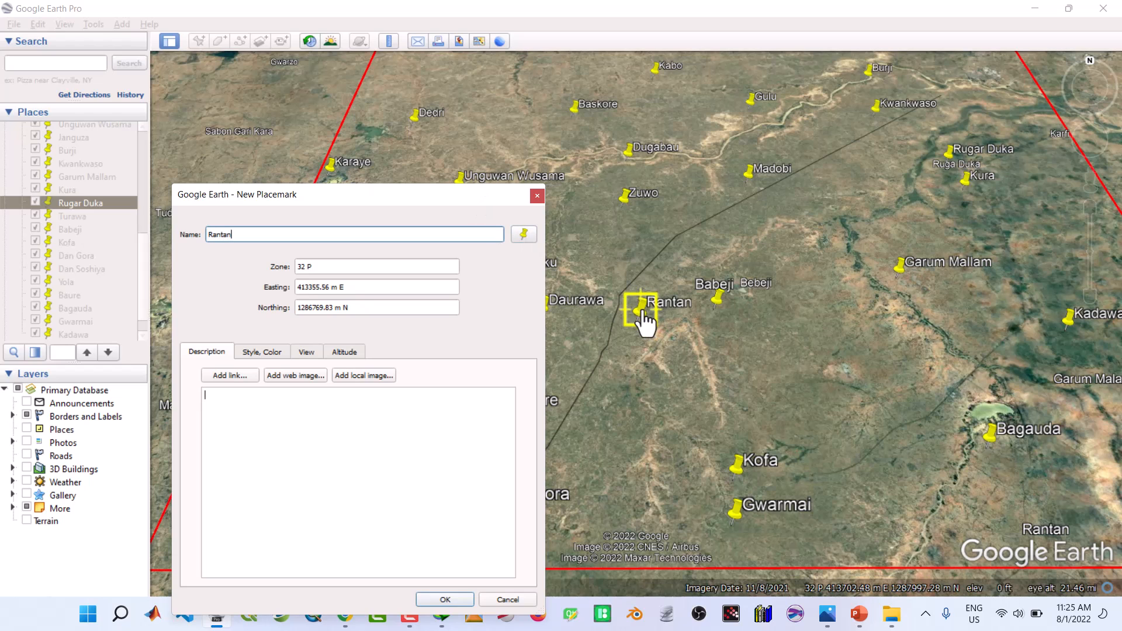
pyautogui.moveTo(646, 321); pyautogui.dragTo(1018, 566)
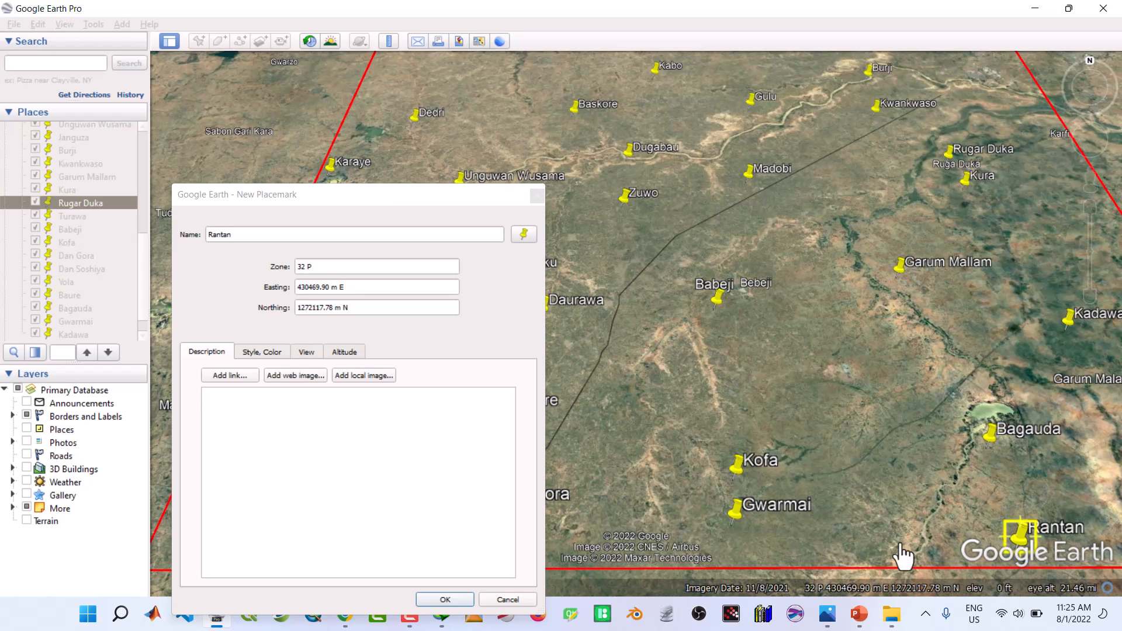
pyautogui.click(445, 600)
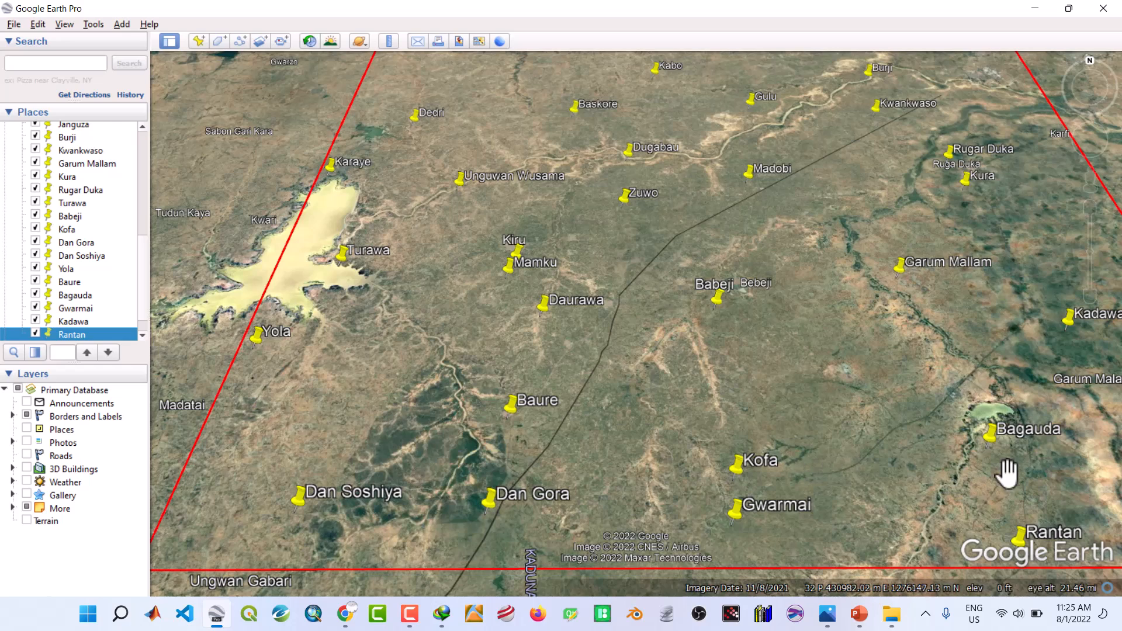
# Move the Babeji placemark onto the Bebeji settlement label, at about 419403 m E, 1287019 m N
pyautogui.moveTo(1108, 146)
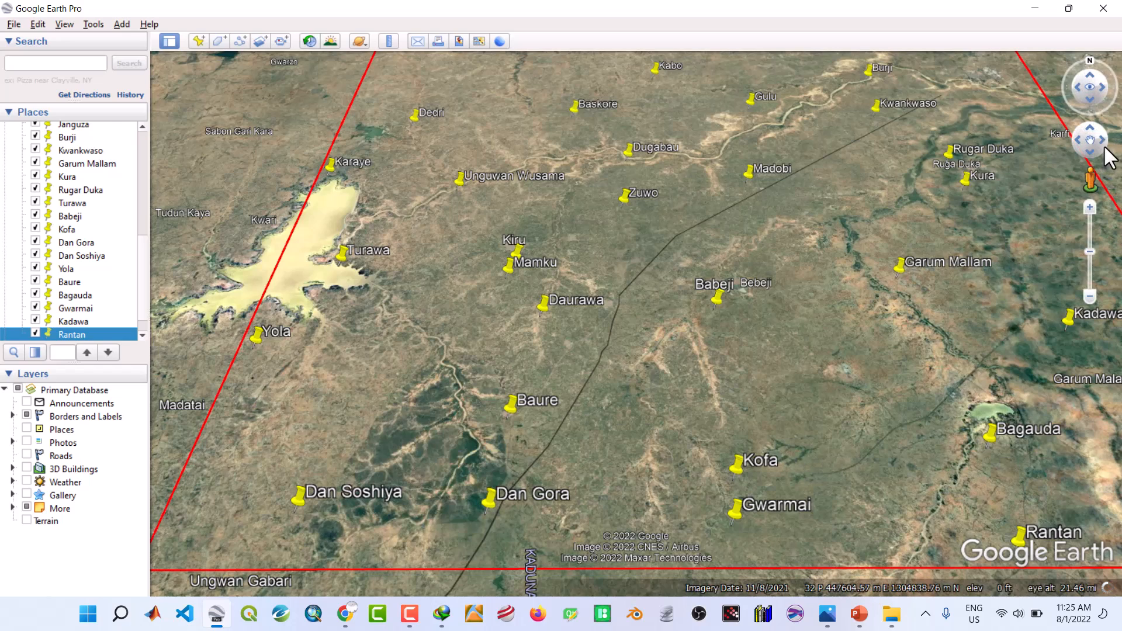
pyautogui.moveTo(1104, 142); pyautogui.dragTo(1104, 142)
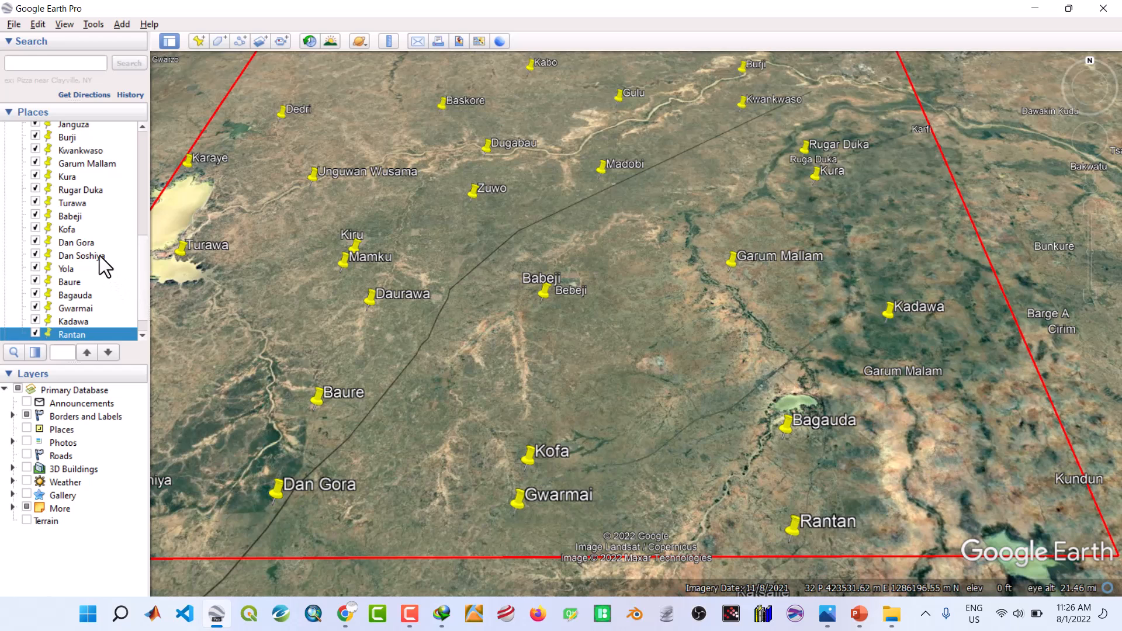
pyautogui.click(65, 216)
pyautogui.rightClick(64, 216)
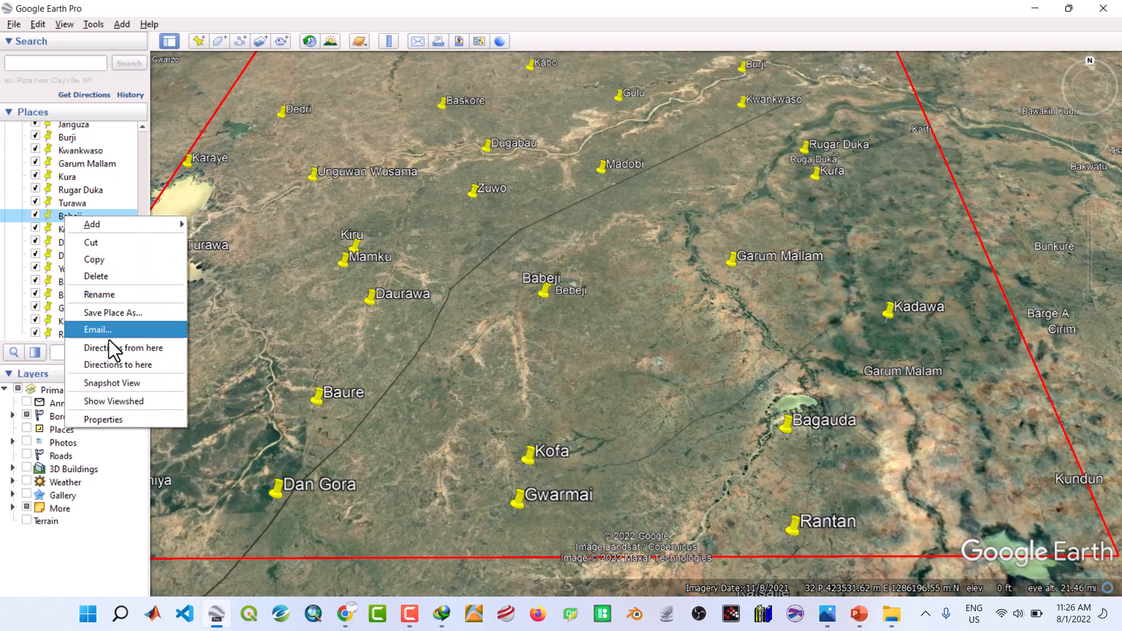
pyautogui.click(115, 418)
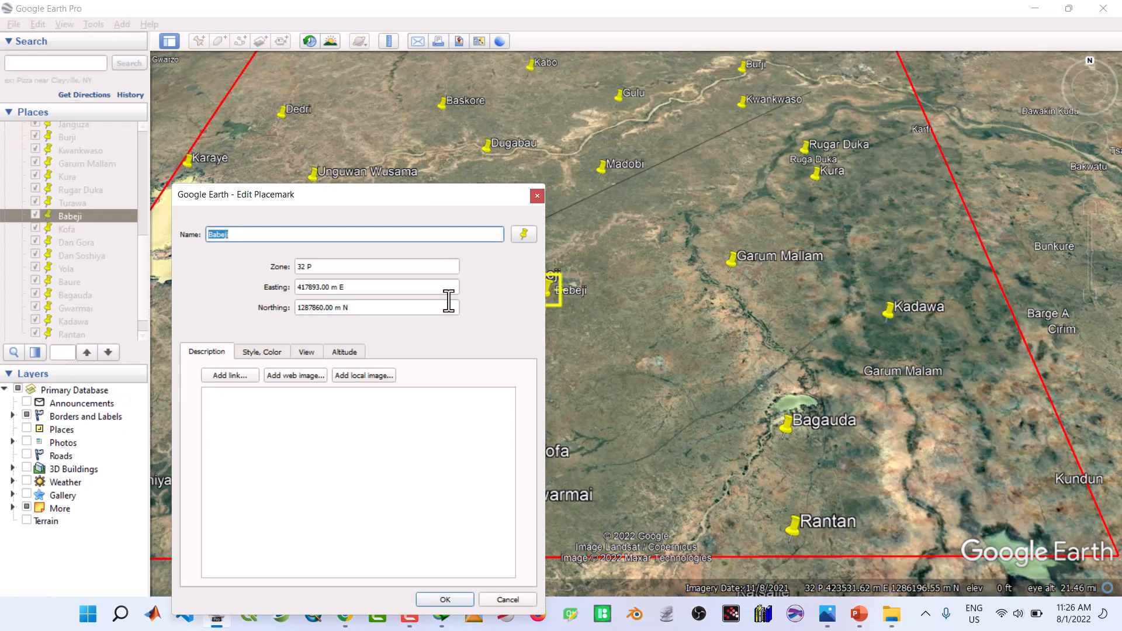
pyautogui.moveTo(440, 194); pyautogui.dragTo(1009, 130)
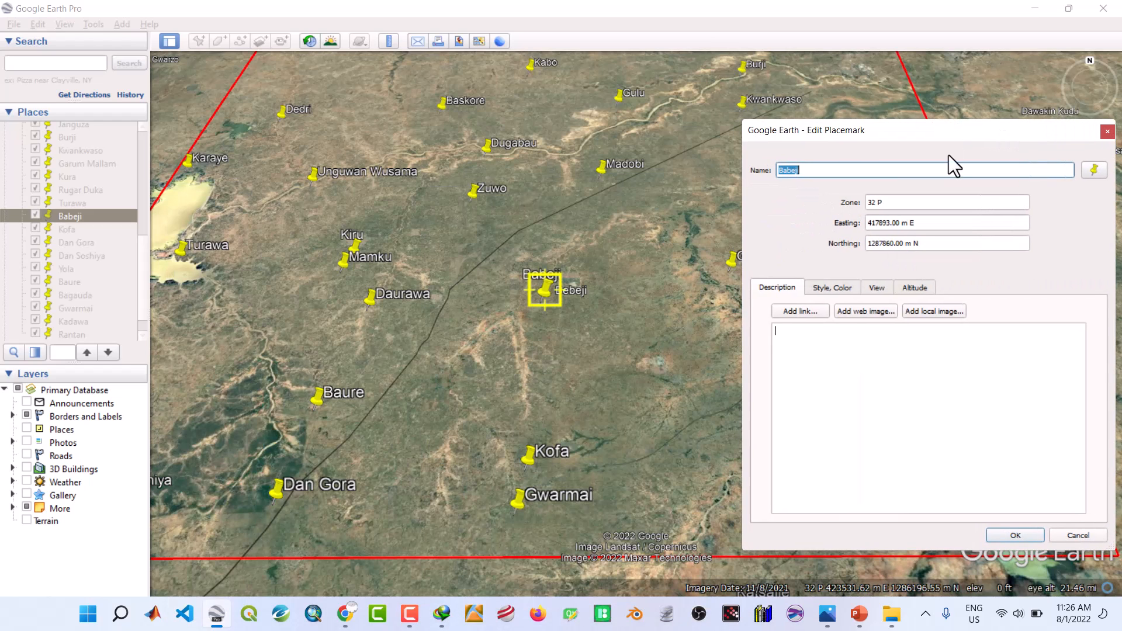
pyautogui.click(547, 296)
pyautogui.moveTo(546, 295); pyautogui.dragTo(570, 317)
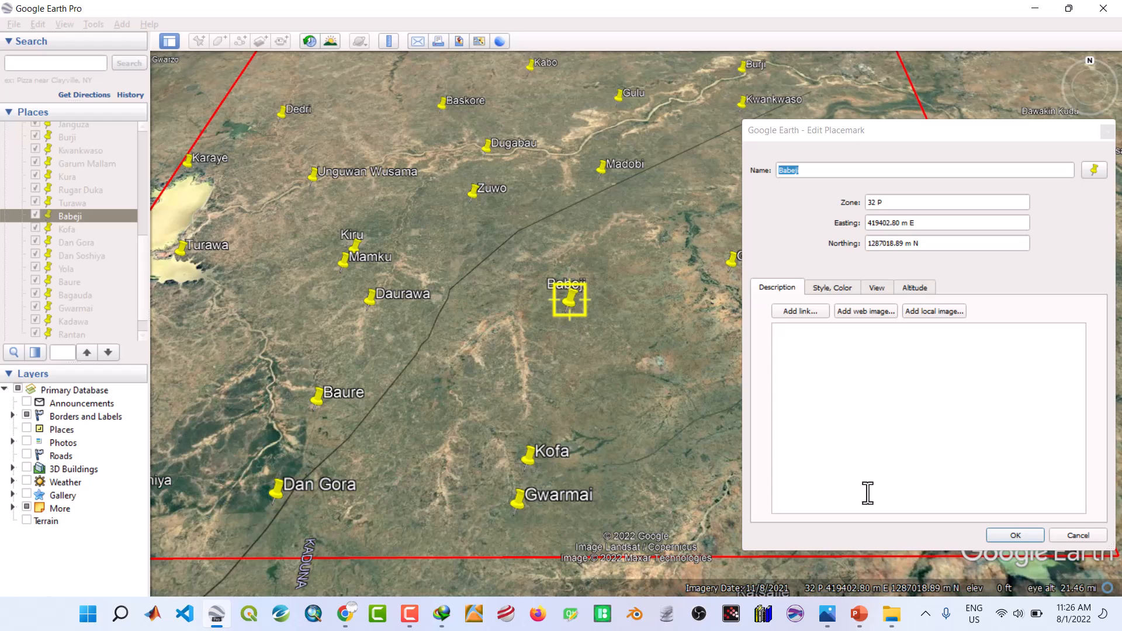
pyautogui.click(1015, 536)
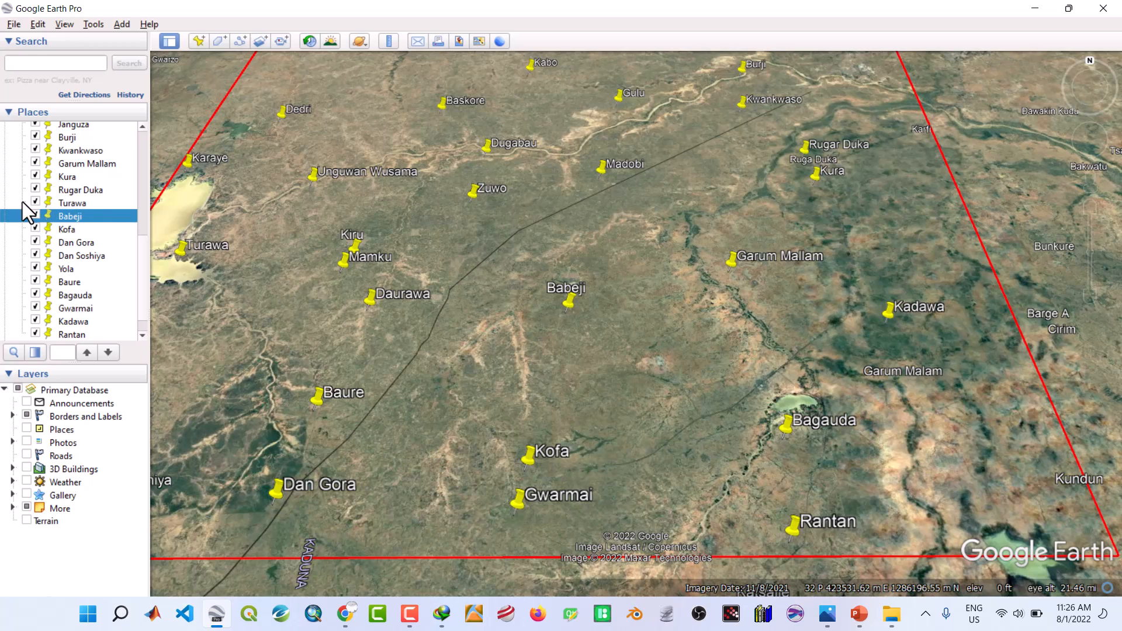
# Review the placemarks listed in the STUDY AREA folder from beginning to end
pyautogui.click(144, 126)
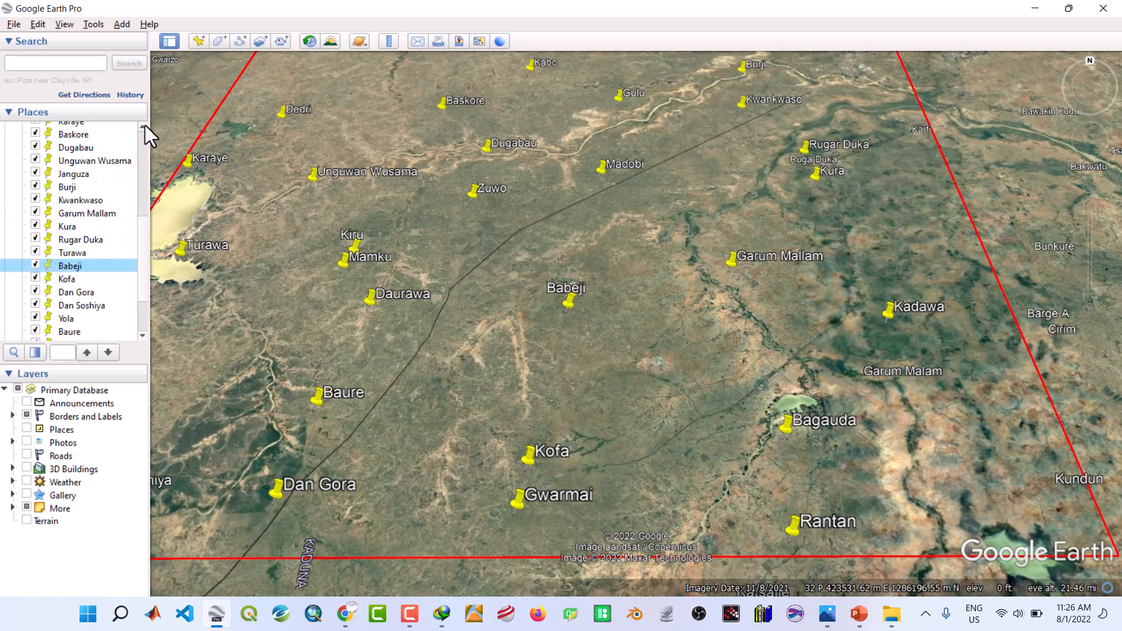
pyautogui.click(143, 125)
pyautogui.click(144, 125)
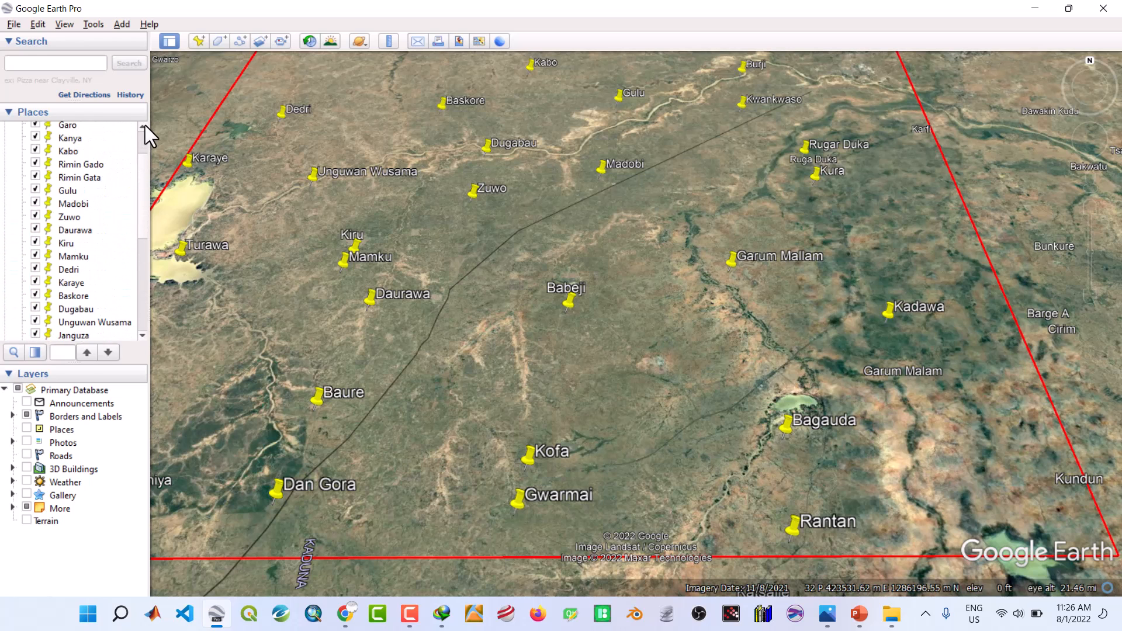
pyautogui.click(144, 126)
pyautogui.click(144, 126)
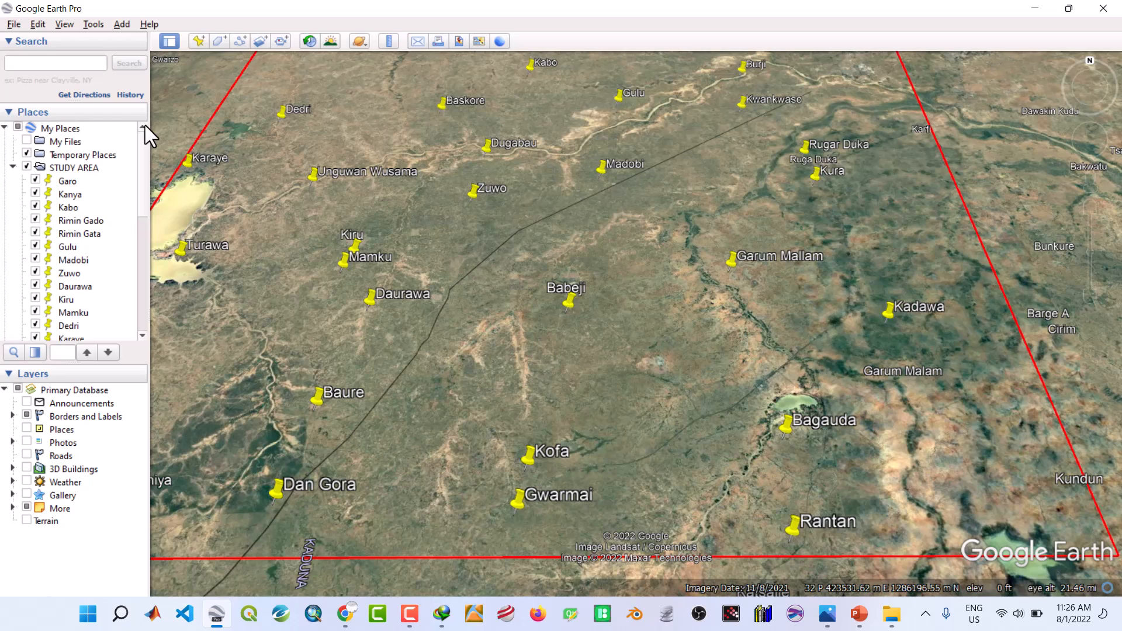
pyautogui.click(142, 317)
pyautogui.click(142, 318)
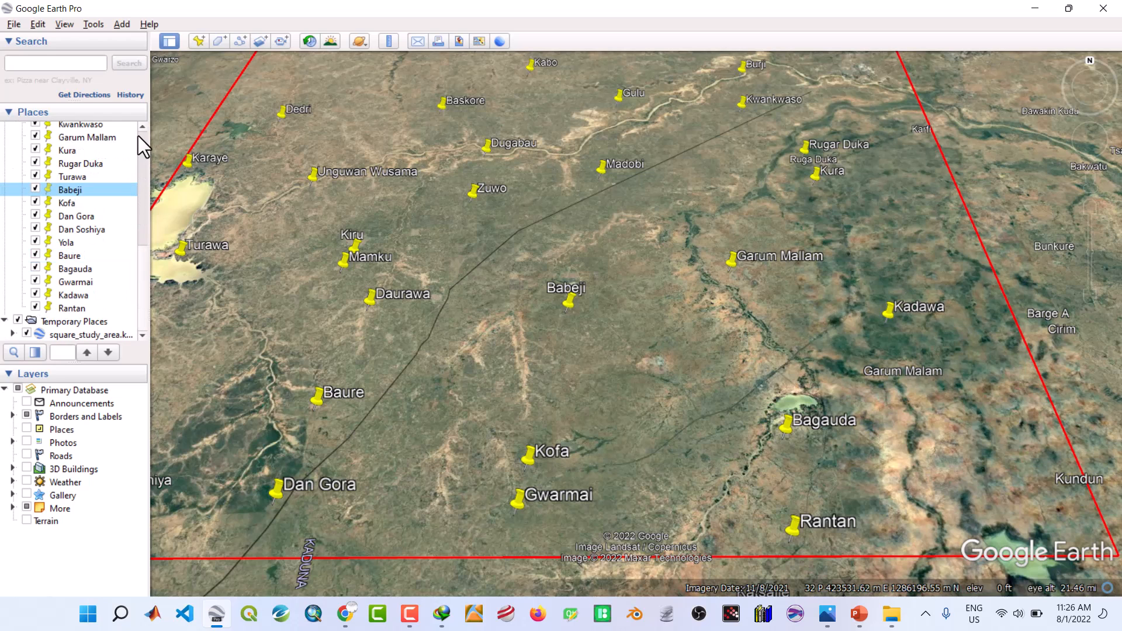
pyautogui.click(143, 136)
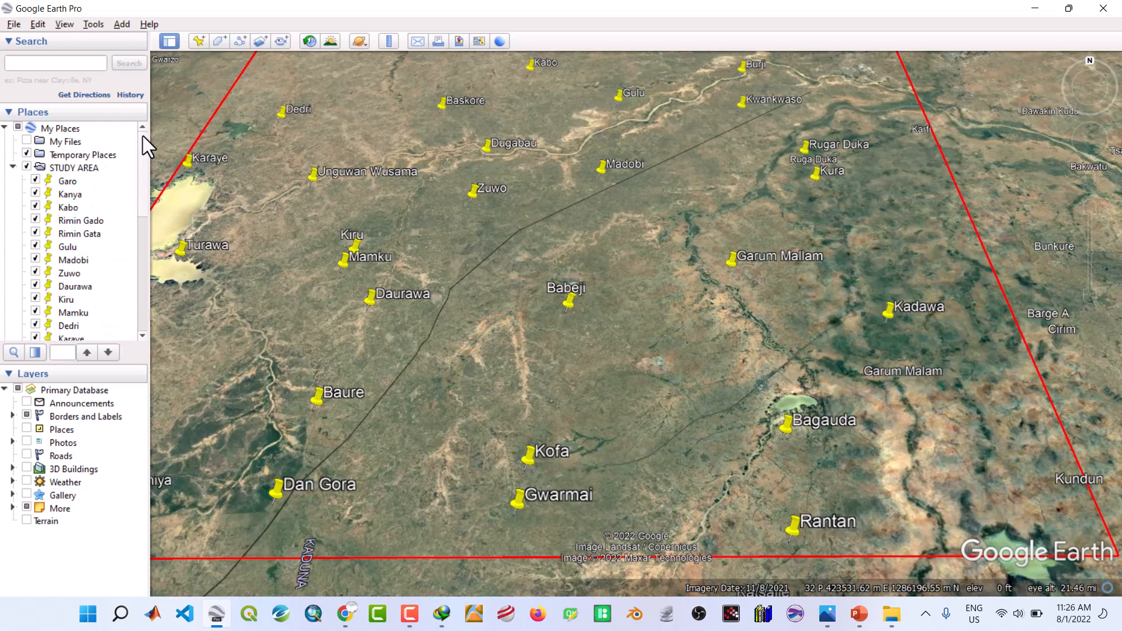
# Save the STUDY AREA folder as a KML file named Study_area_towns in the Desktop folder Project 1 > GOOGLE EARTH PRO
pyautogui.click(72, 169)
pyautogui.rightClick(72, 169)
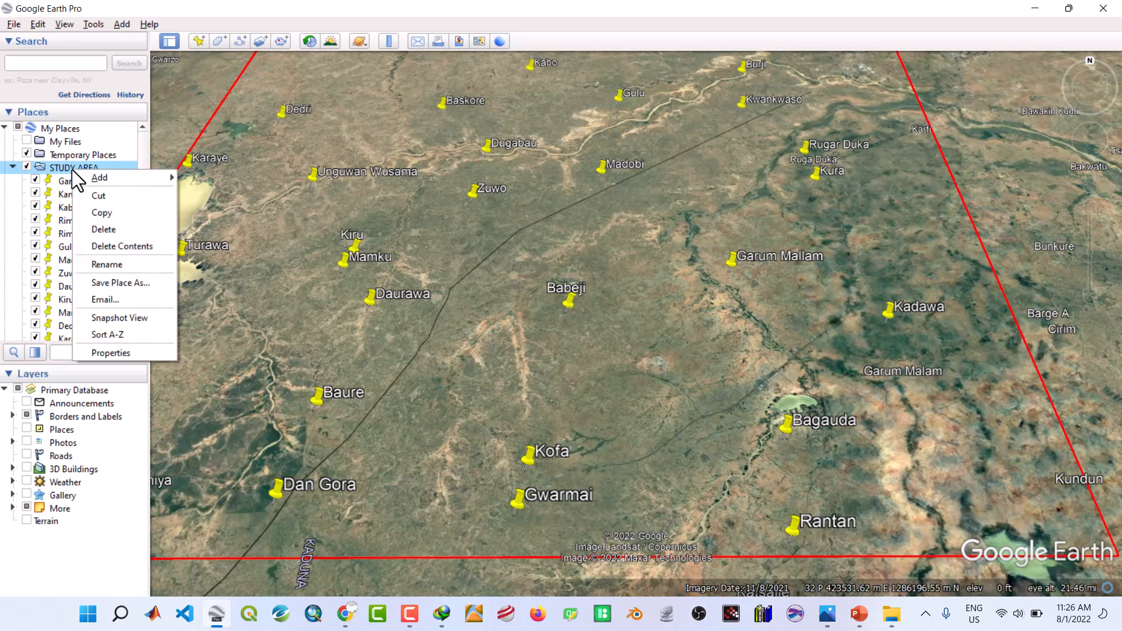
pyautogui.click(131, 281)
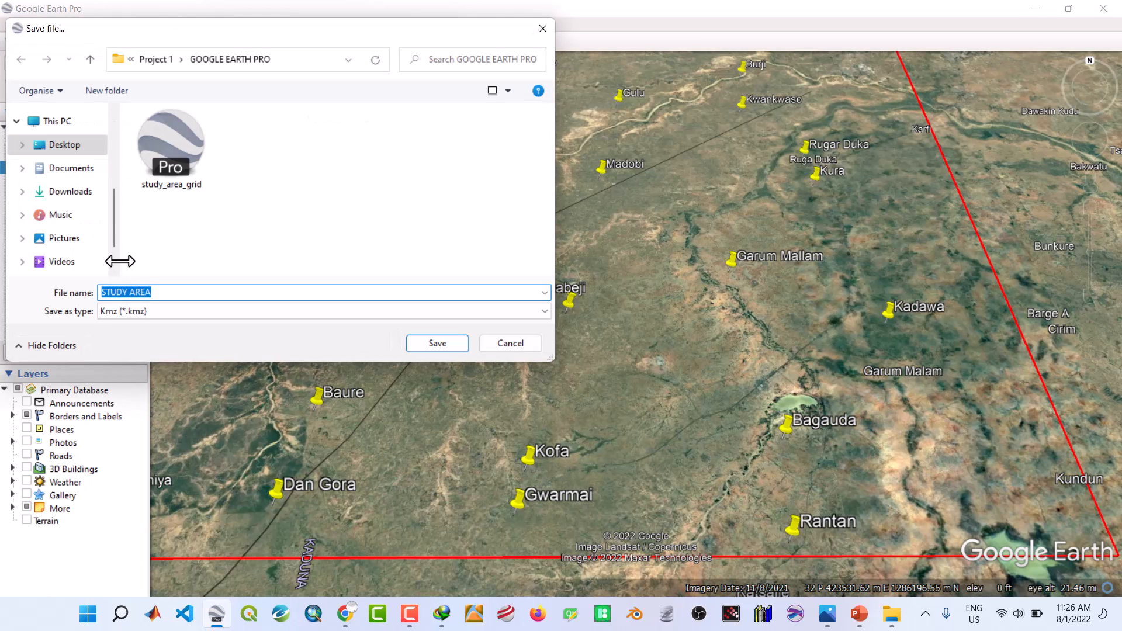
pyautogui.click(62, 147)
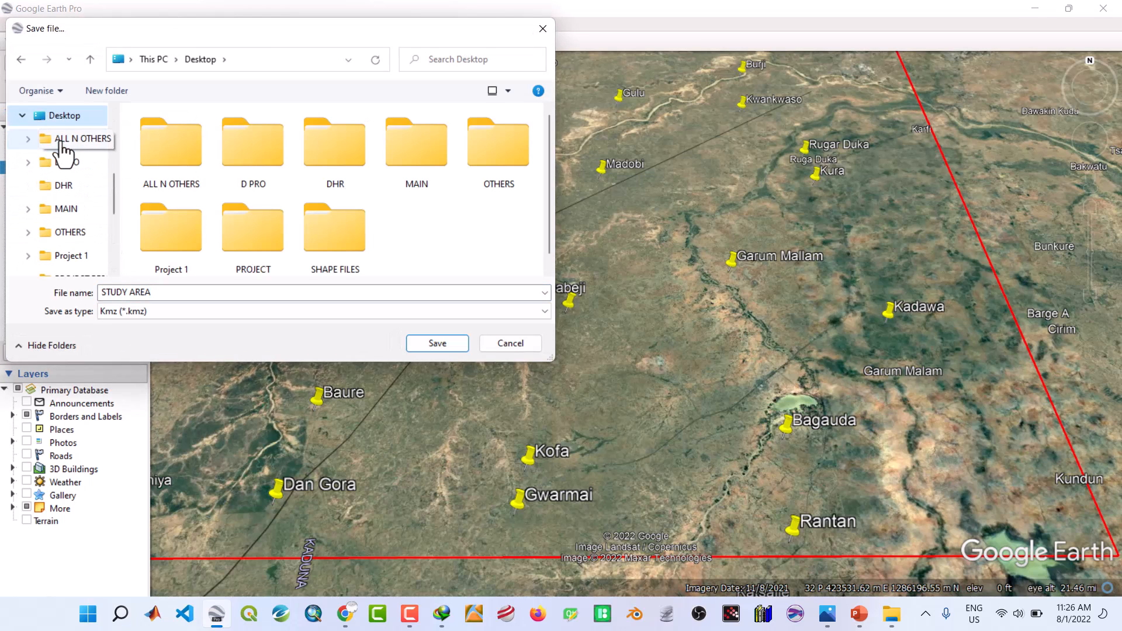
pyautogui.doubleClick(160, 239)
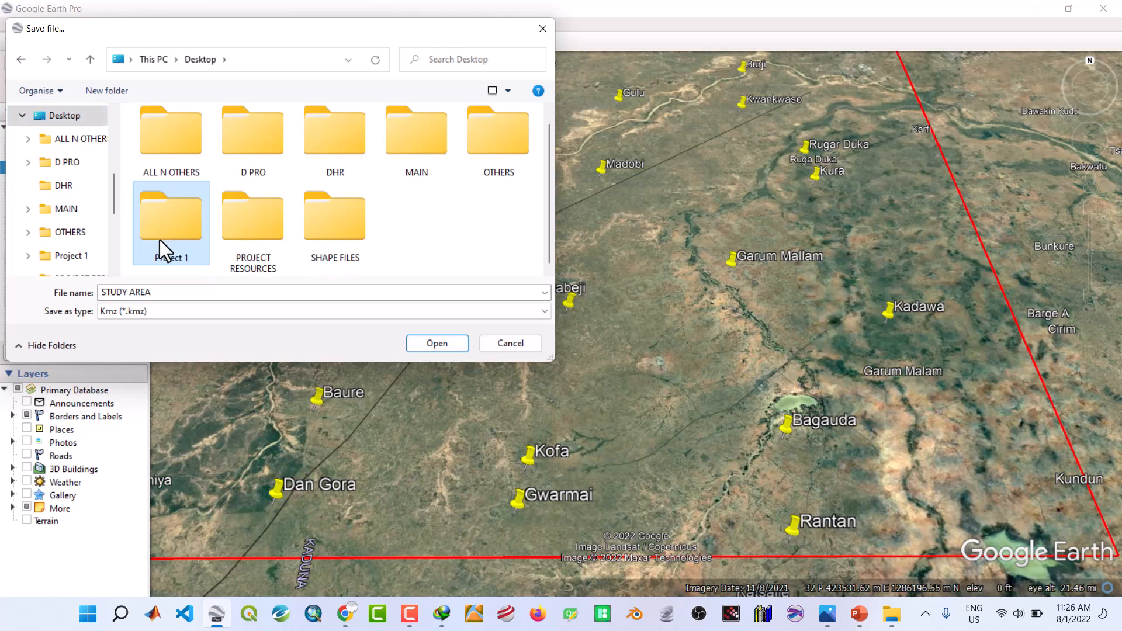
pyautogui.doubleClick(174, 138)
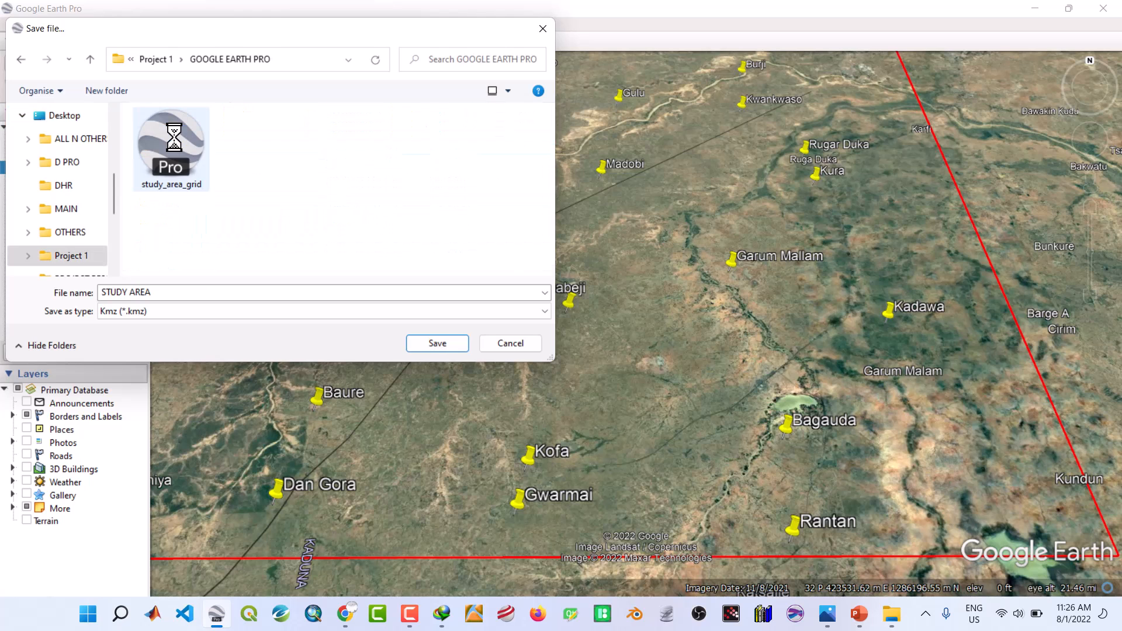
pyautogui.click(183, 292)
pyautogui.write('St')
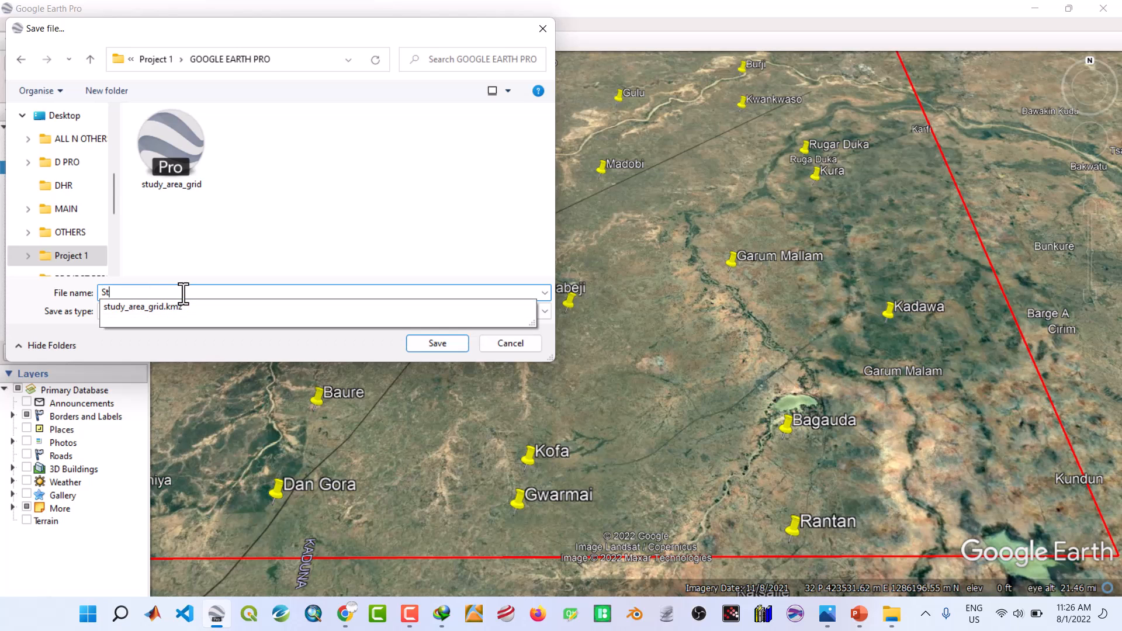
pyautogui.write('udy_area_towns')
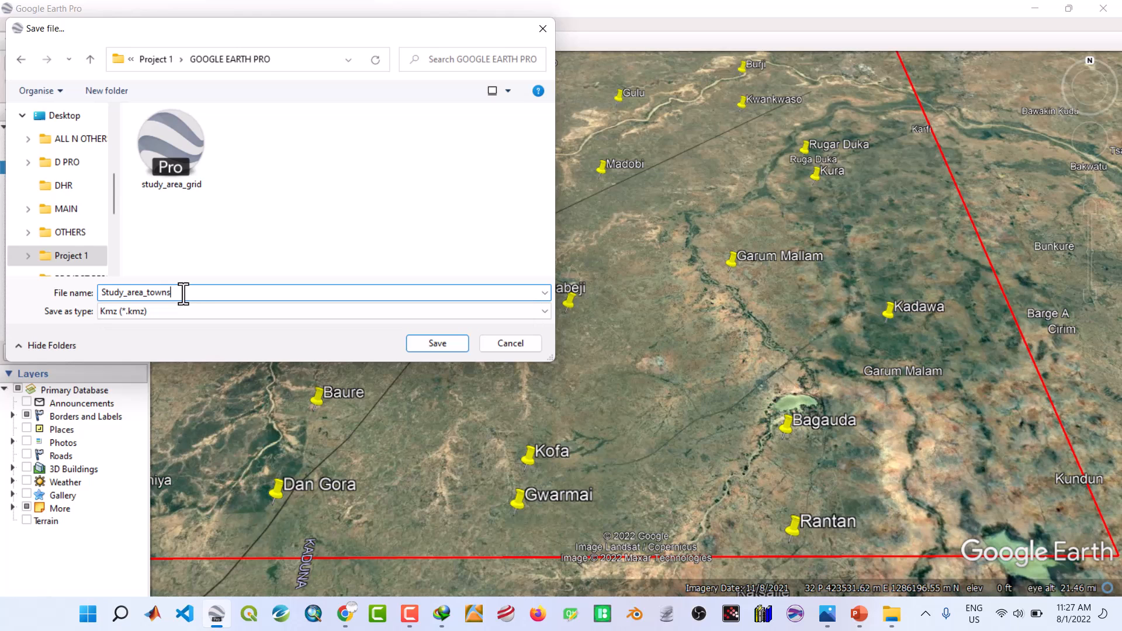
pyautogui.click(358, 313)
pyautogui.click(332, 337)
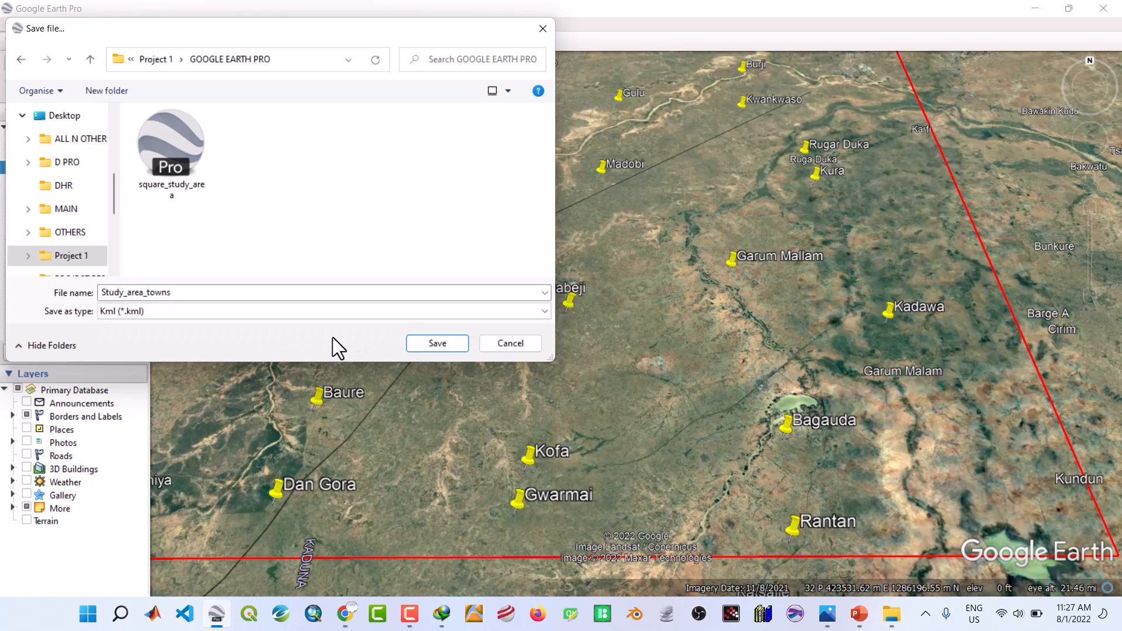
pyautogui.click(434, 345)
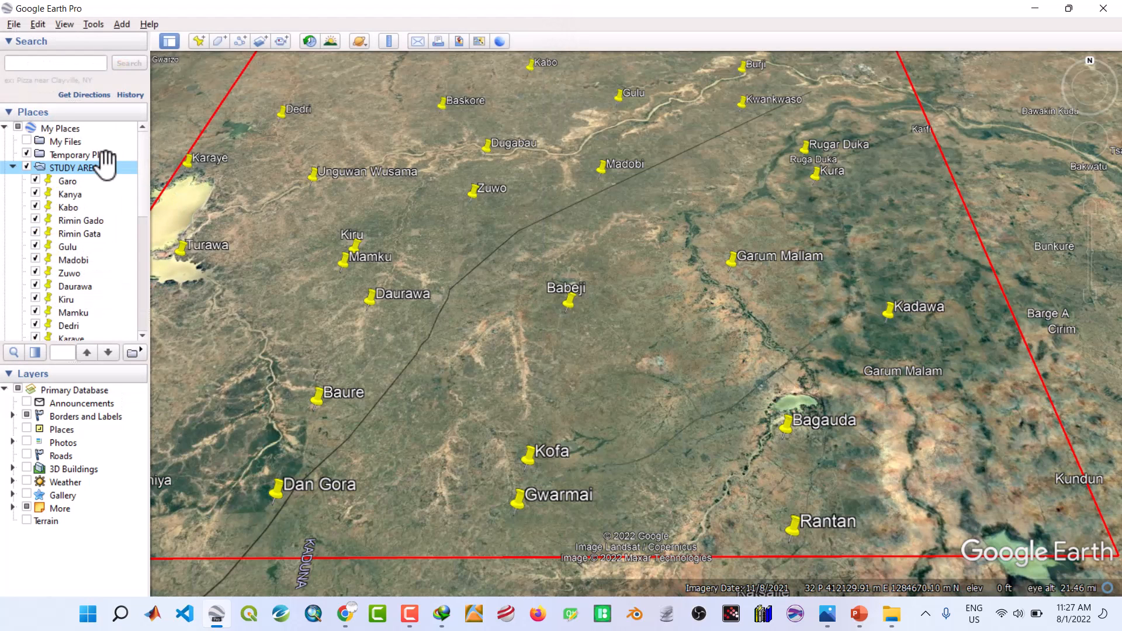
# Save My Places and close Google Earth Pro, saving the unsaved temporary places to My Places
pyautogui.click(14, 24)
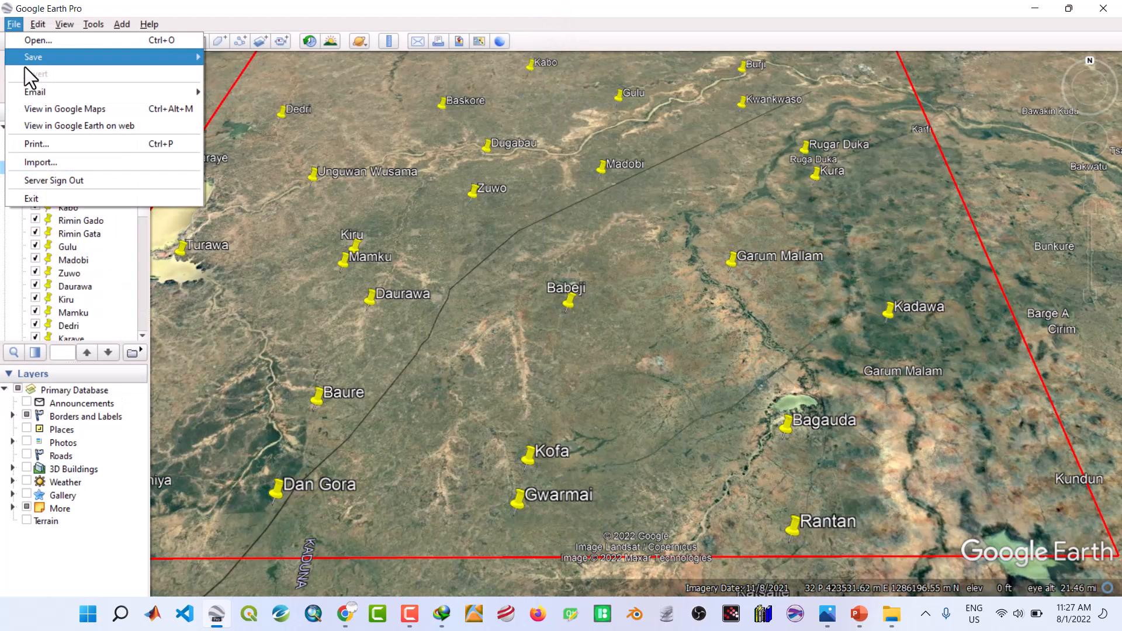
pyautogui.moveTo(30, 55)
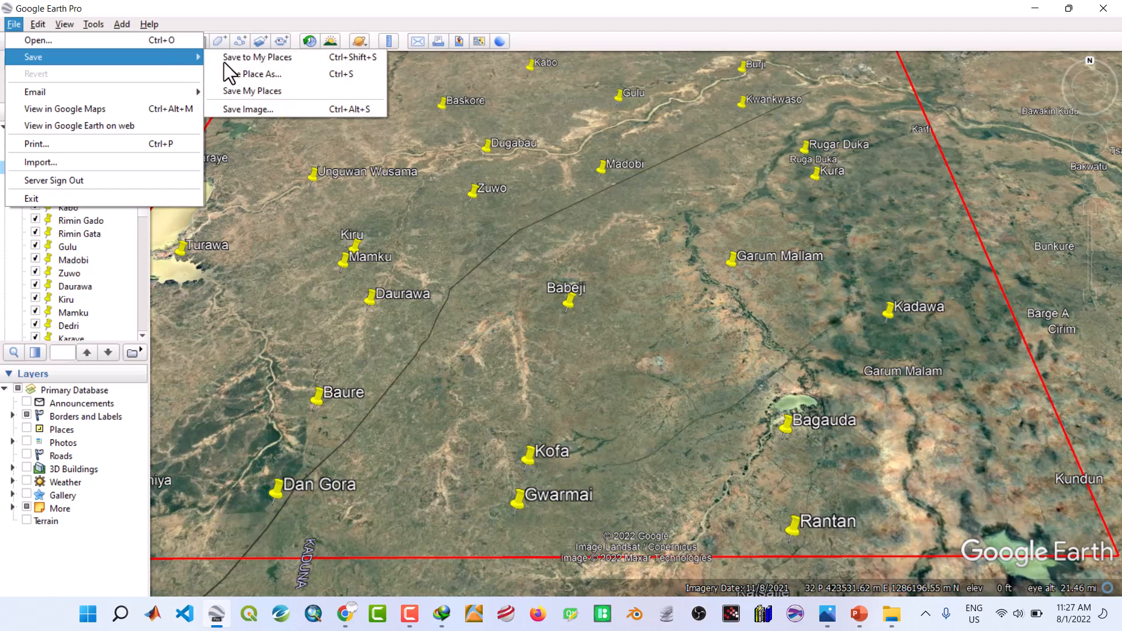
pyautogui.click(253, 90)
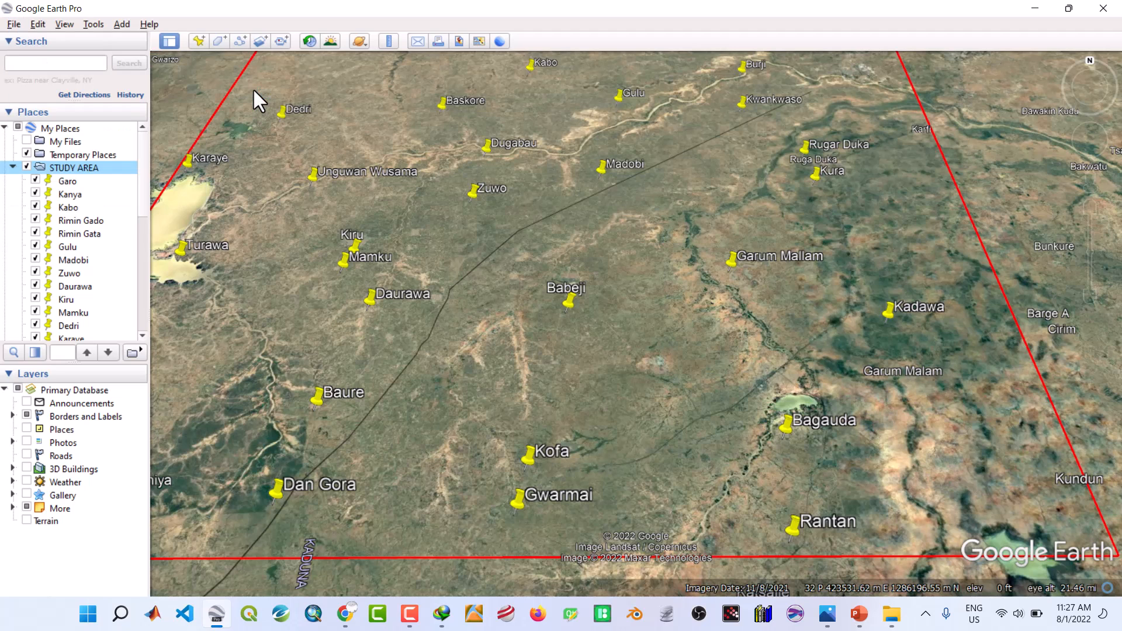
pyautogui.click(1103, 8)
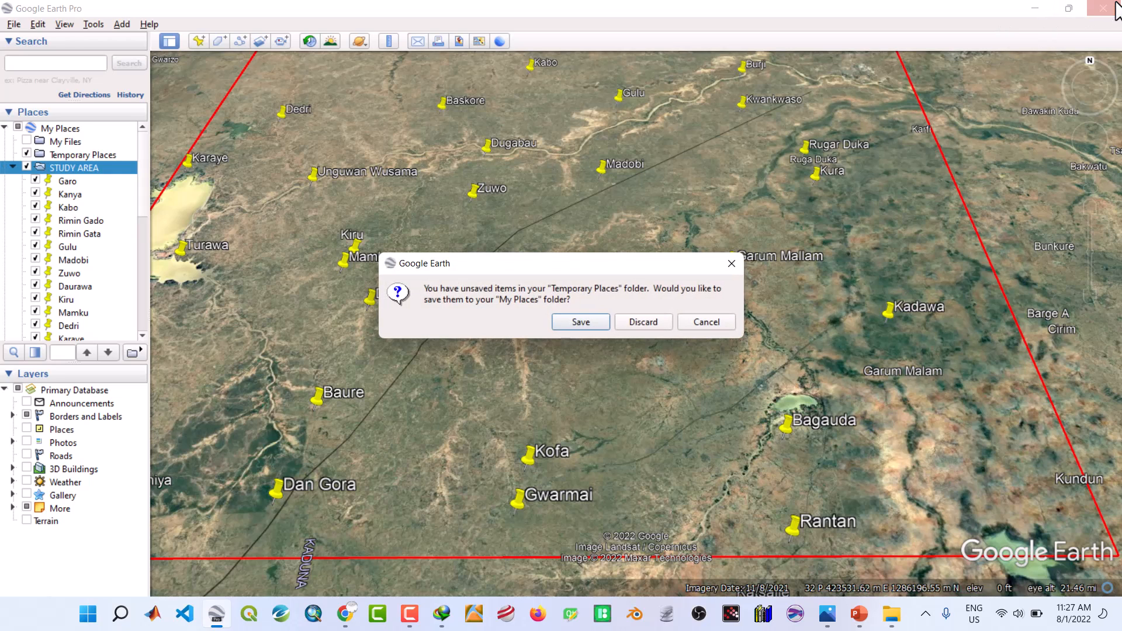
pyautogui.click(582, 321)
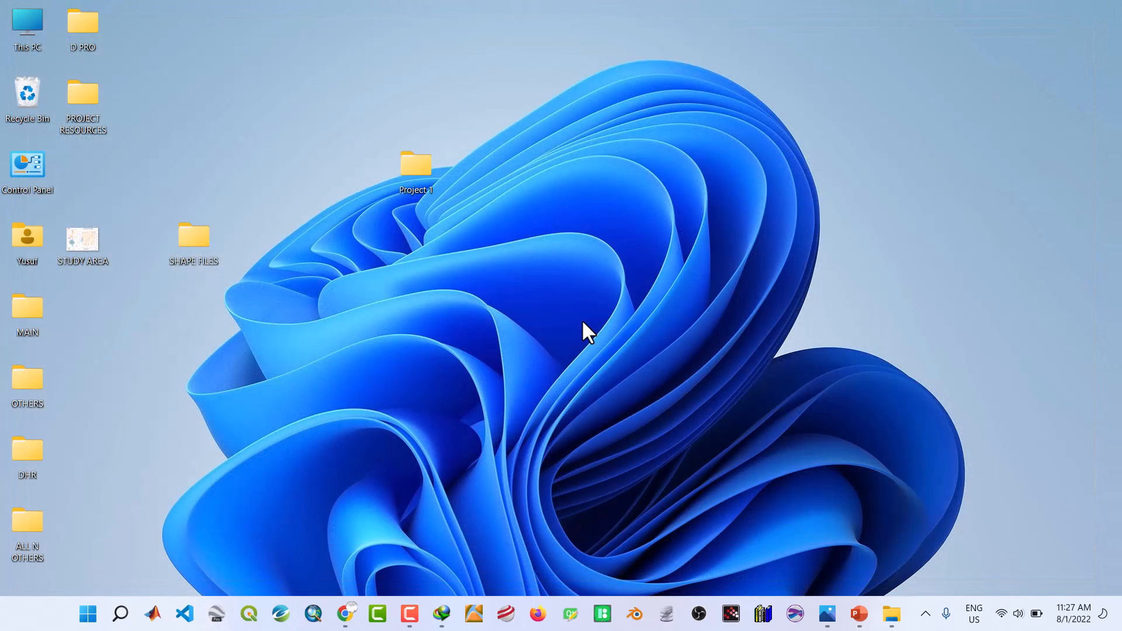
# Copy the Study_area_towns file from Project 1 > GOOGLE EARTH PRO into the SHAPE FILES folder on the desktop
pyautogui.doubleClick(415, 170)
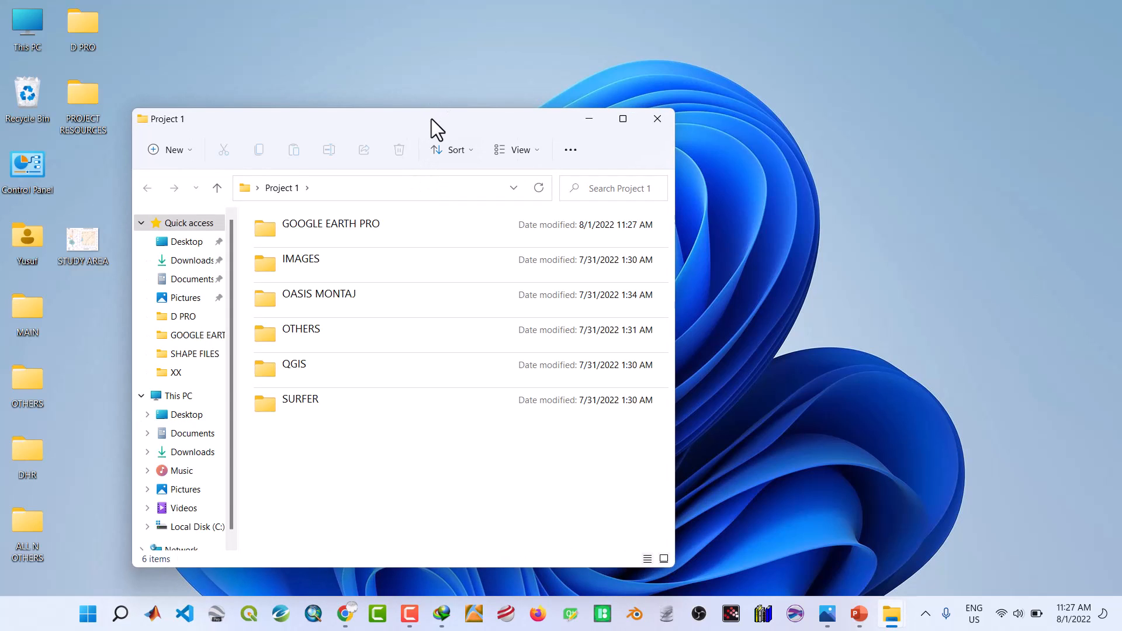
pyautogui.moveTo(431, 119); pyautogui.dragTo(734, 84)
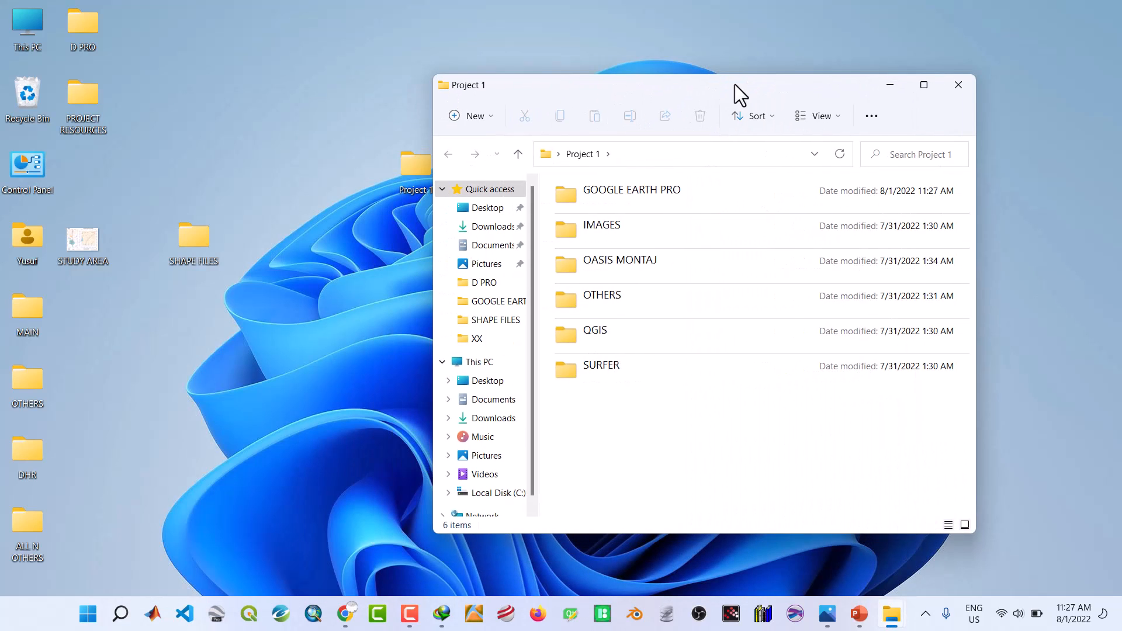
pyautogui.doubleClick(667, 185)
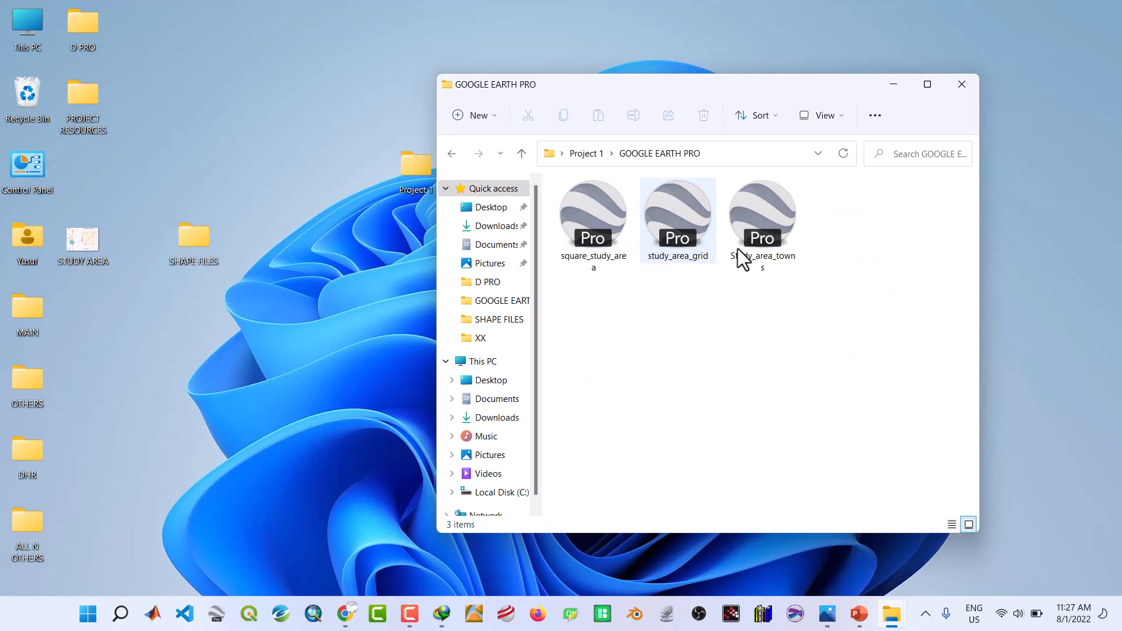
pyautogui.click(762, 240)
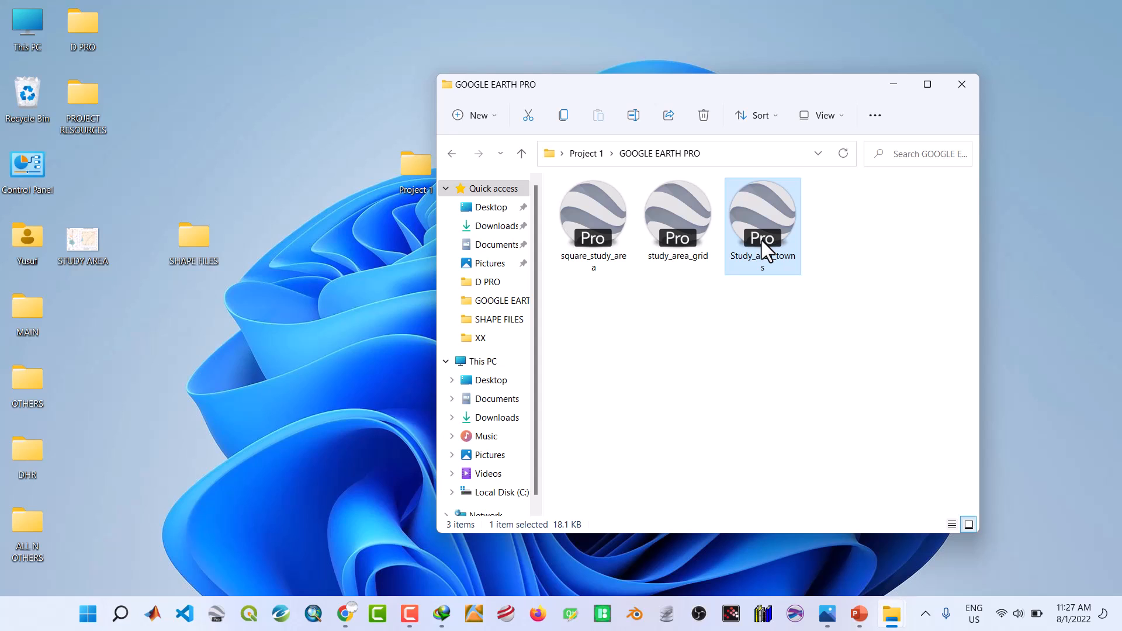
pyautogui.rightClick(762, 240)
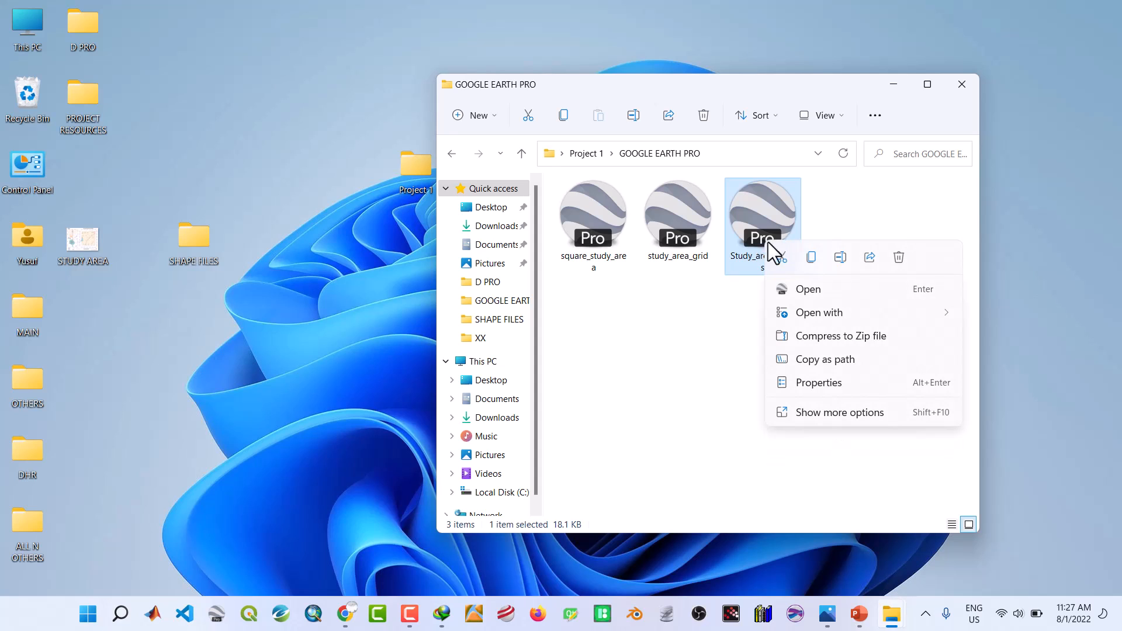
pyautogui.click(812, 257)
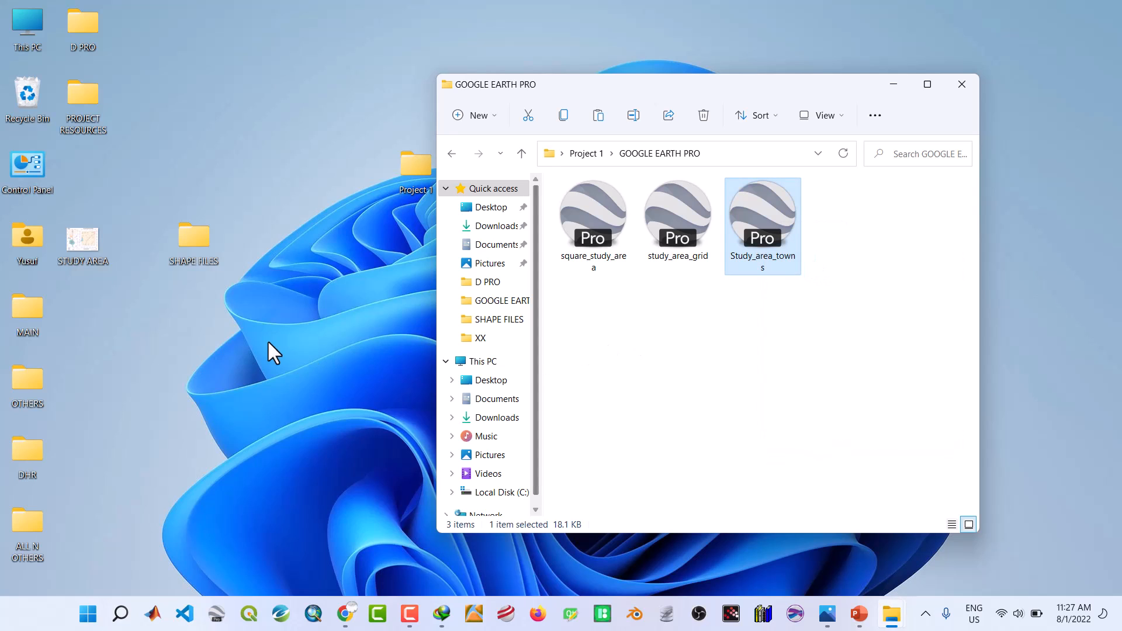
pyautogui.click(177, 247)
pyautogui.doubleClick(178, 248)
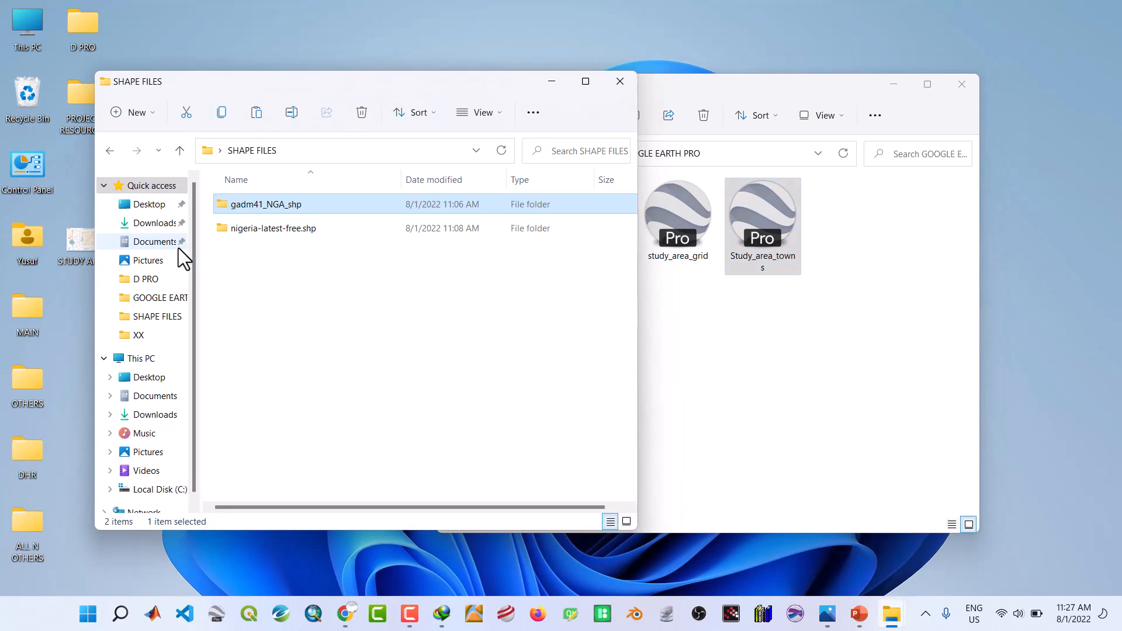
pyautogui.rightClick(249, 250)
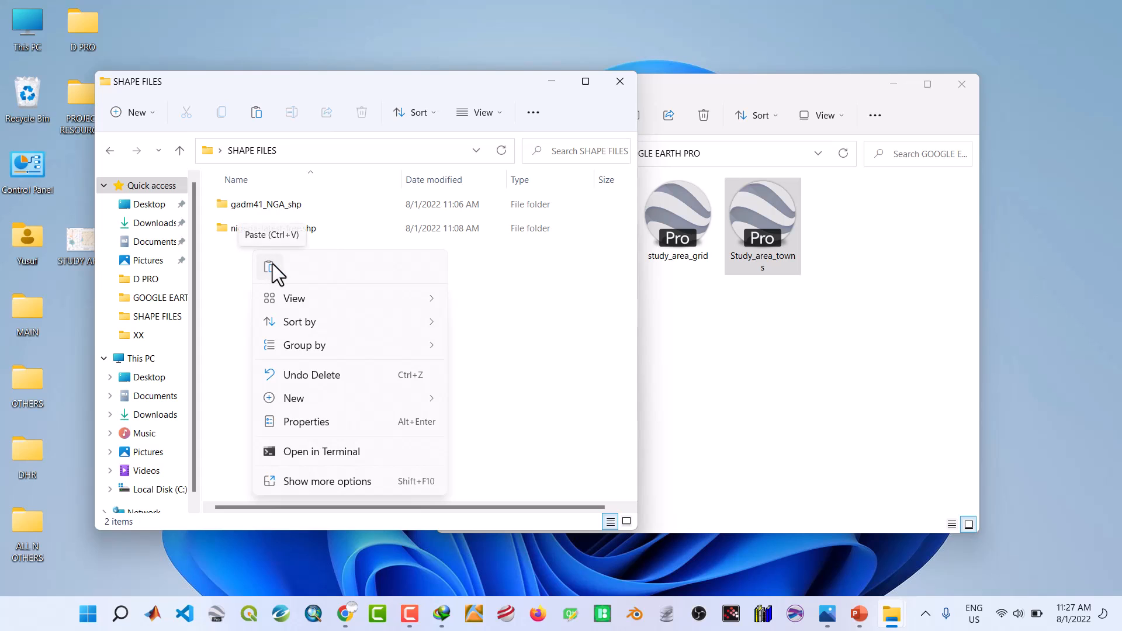
pyautogui.click(270, 266)
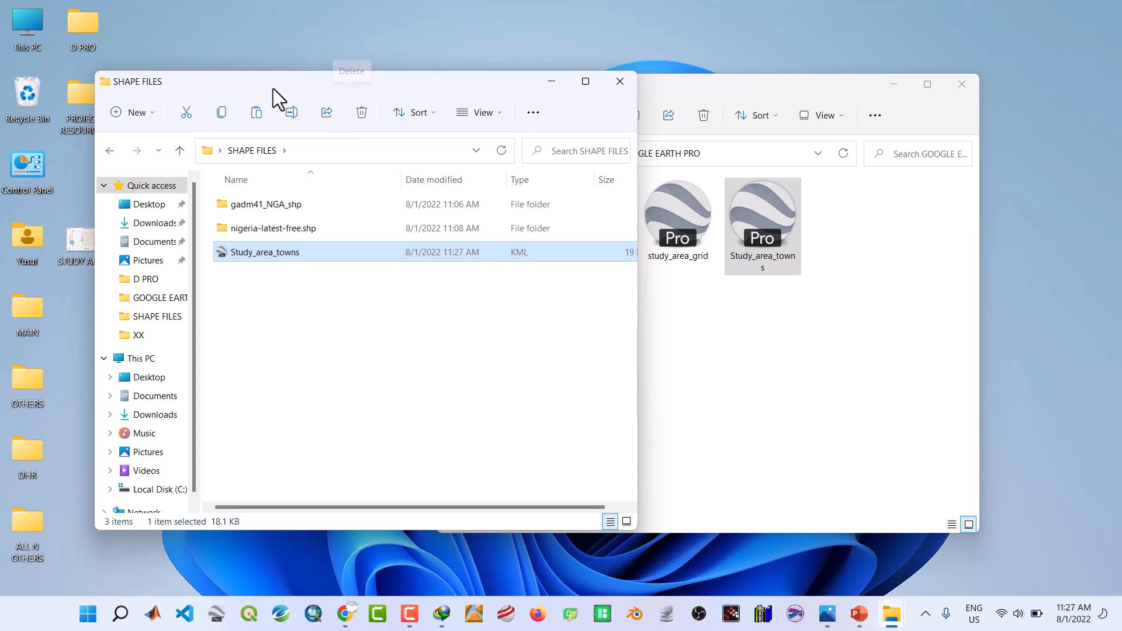
# Copy the square_study_area file from GOOGLE EARTH PRO into the SHAPE FILES folder and close the source folder
pyautogui.moveTo(253, 85); pyautogui.dragTo(180, 117)
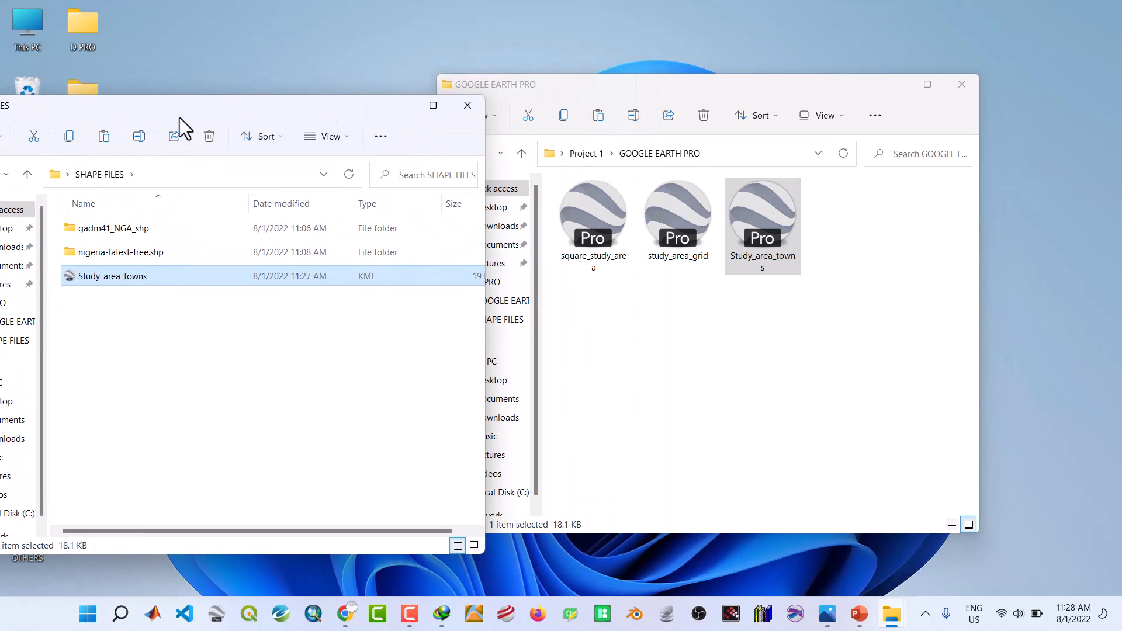
pyautogui.click(570, 225)
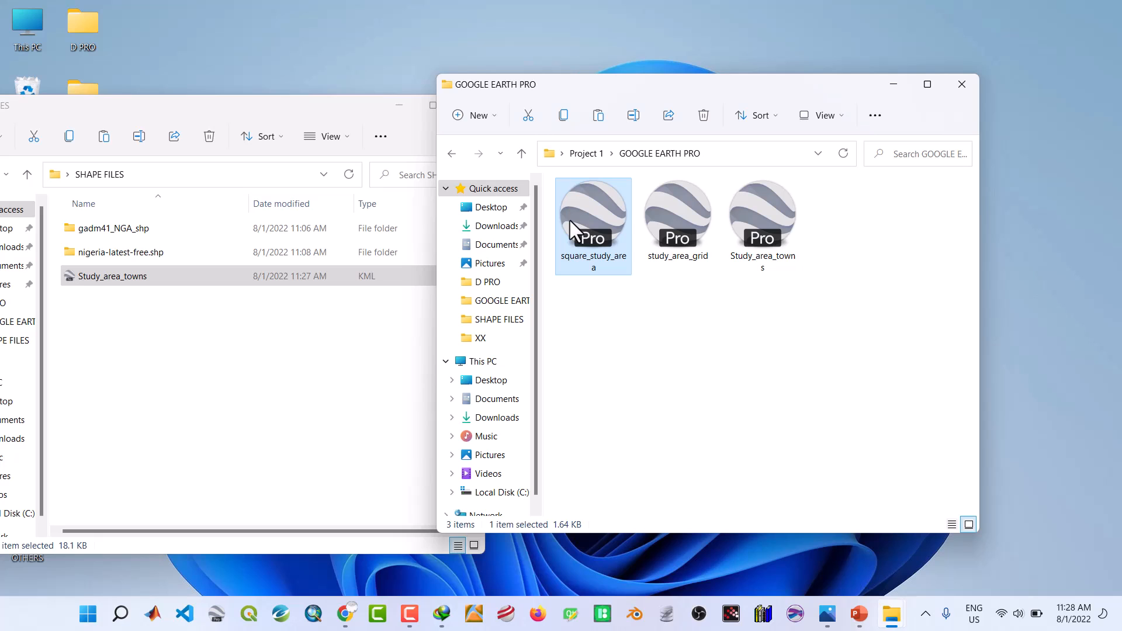
pyautogui.rightClick(569, 220)
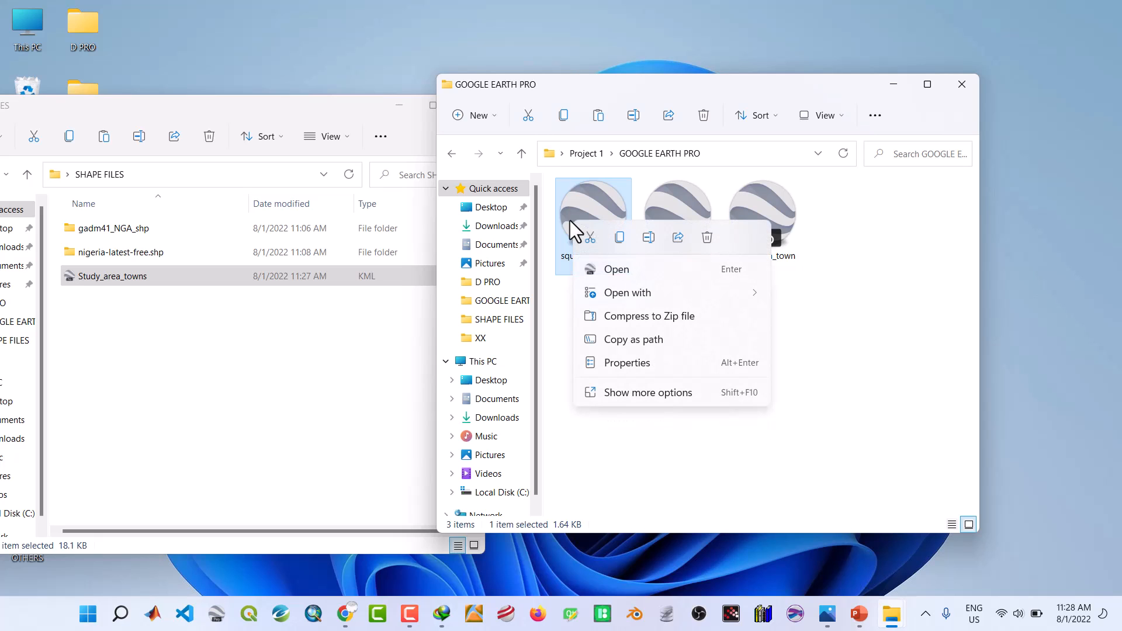
pyautogui.click(621, 237)
pyautogui.click(187, 348)
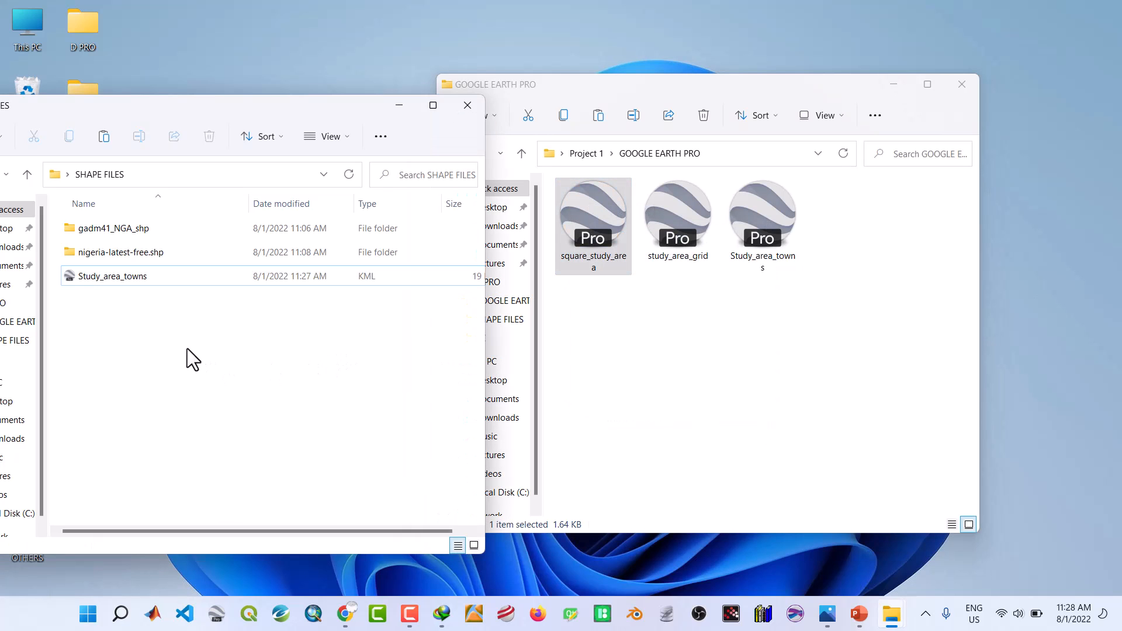
pyautogui.rightClick(187, 349)
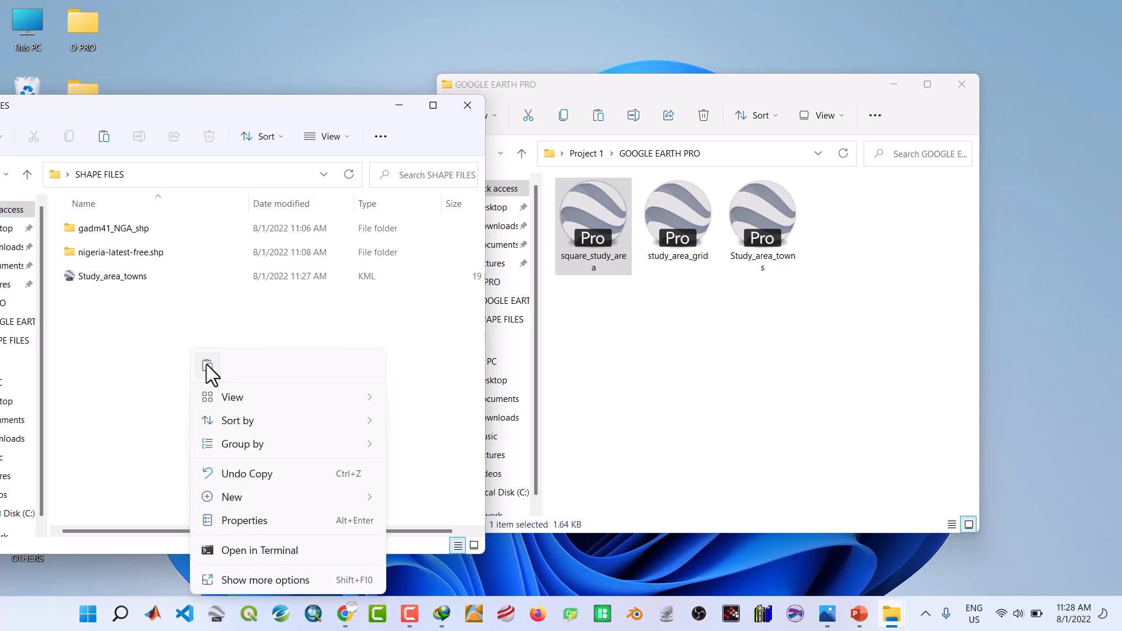
pyautogui.click(207, 365)
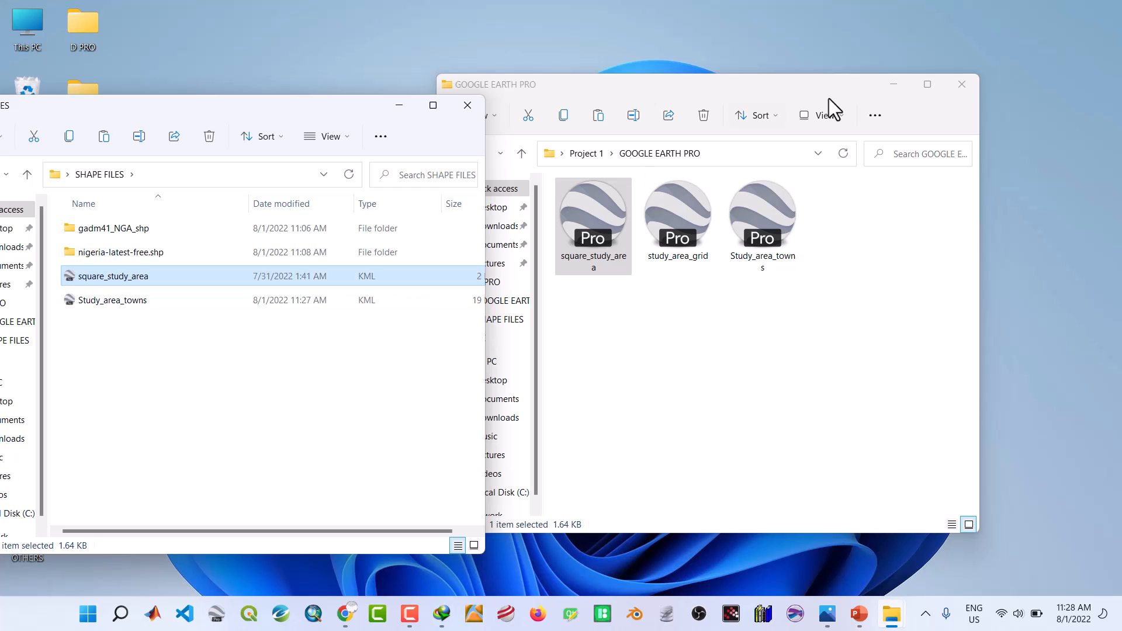
pyautogui.click(967, 86)
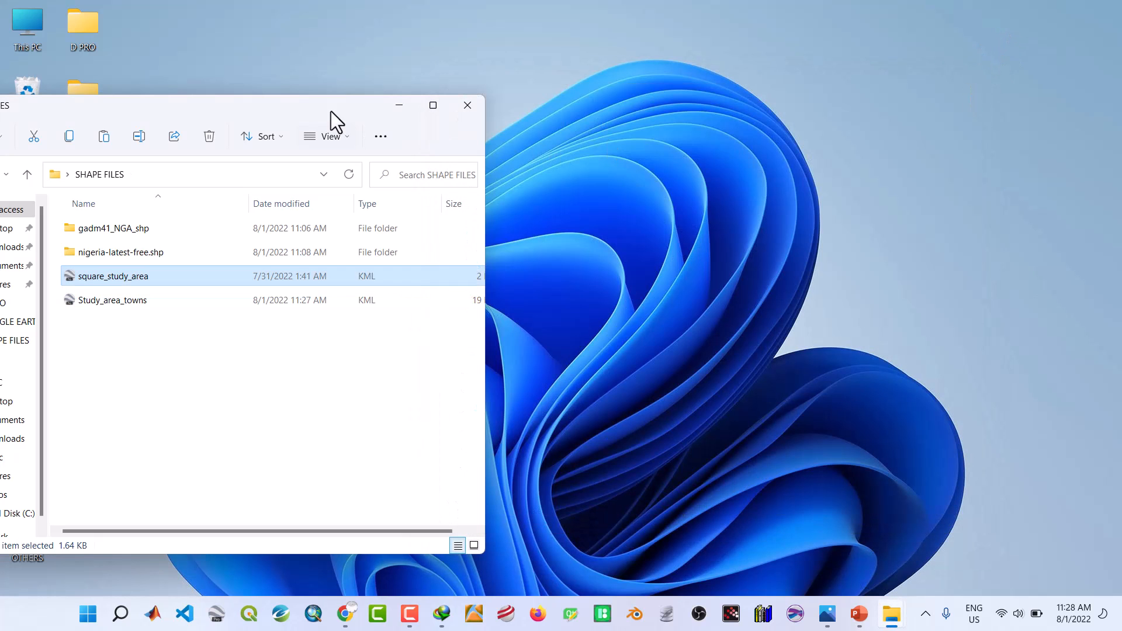
# Minimize the SHAPE FILES window, switch to QGIS and create a new empty project
pyautogui.moveTo(309, 106); pyautogui.dragTo(562, 62)
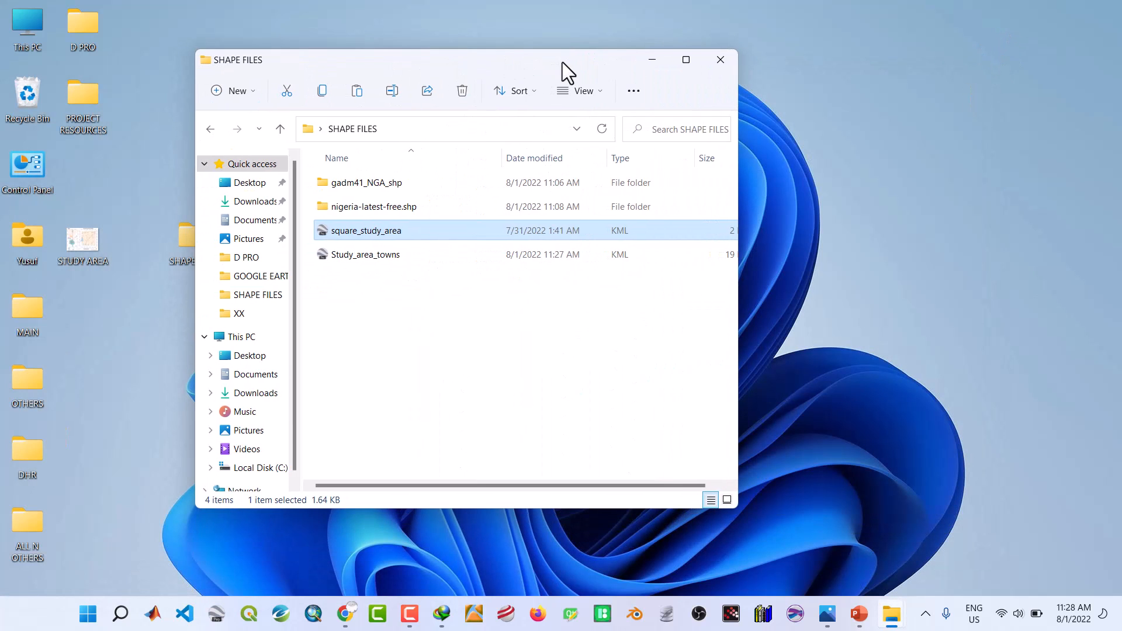
pyautogui.click(651, 59)
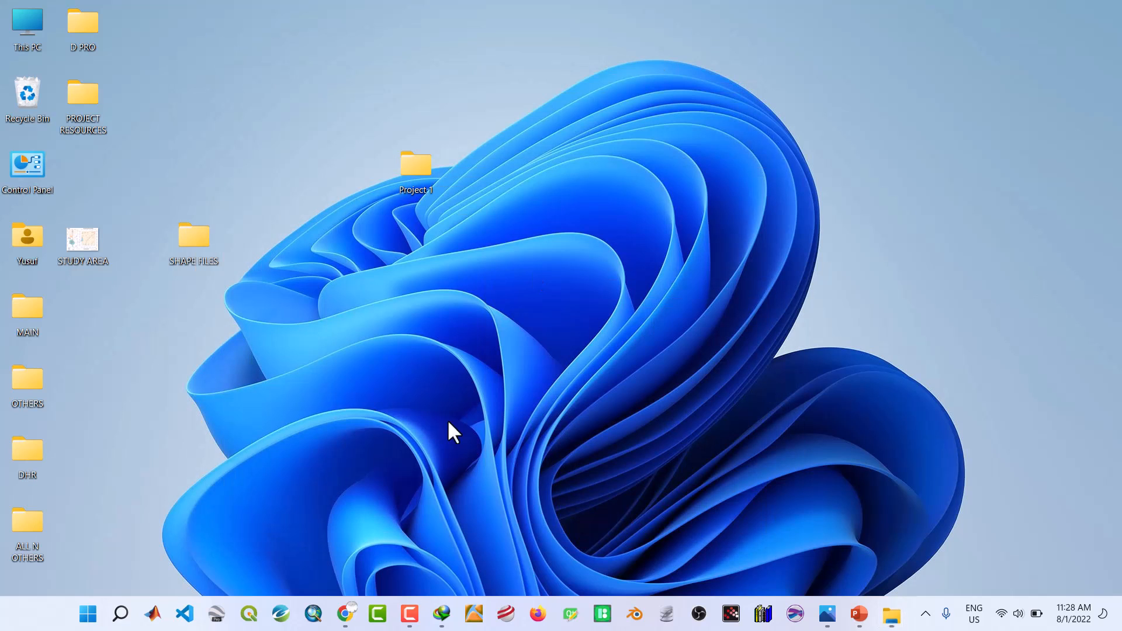
pyautogui.click(250, 613)
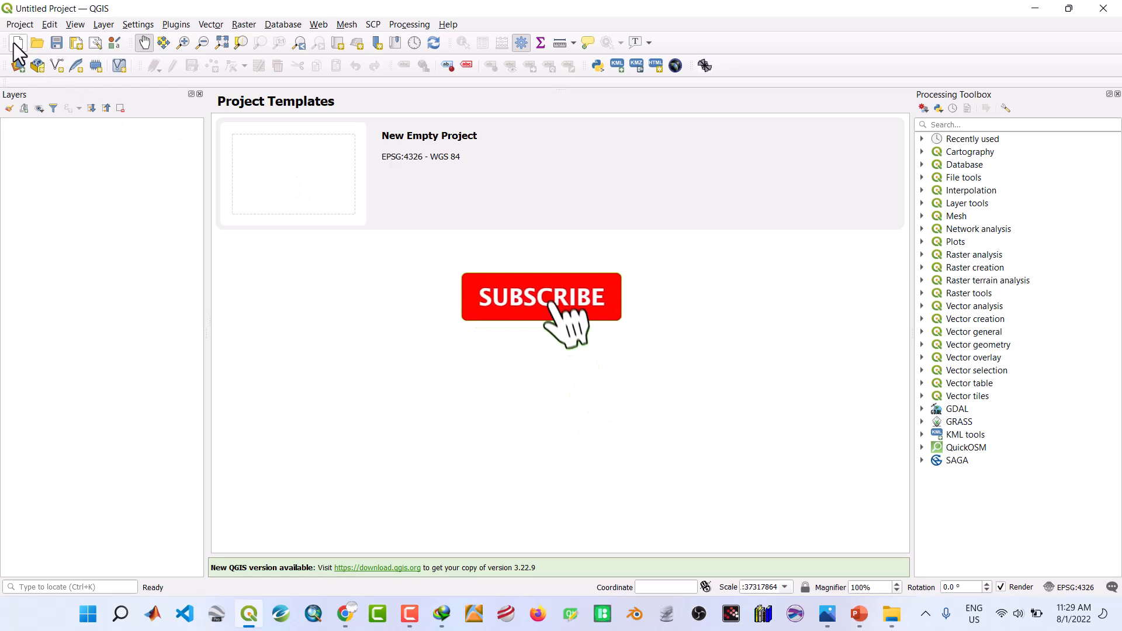
pyautogui.doubleClick(262, 163)
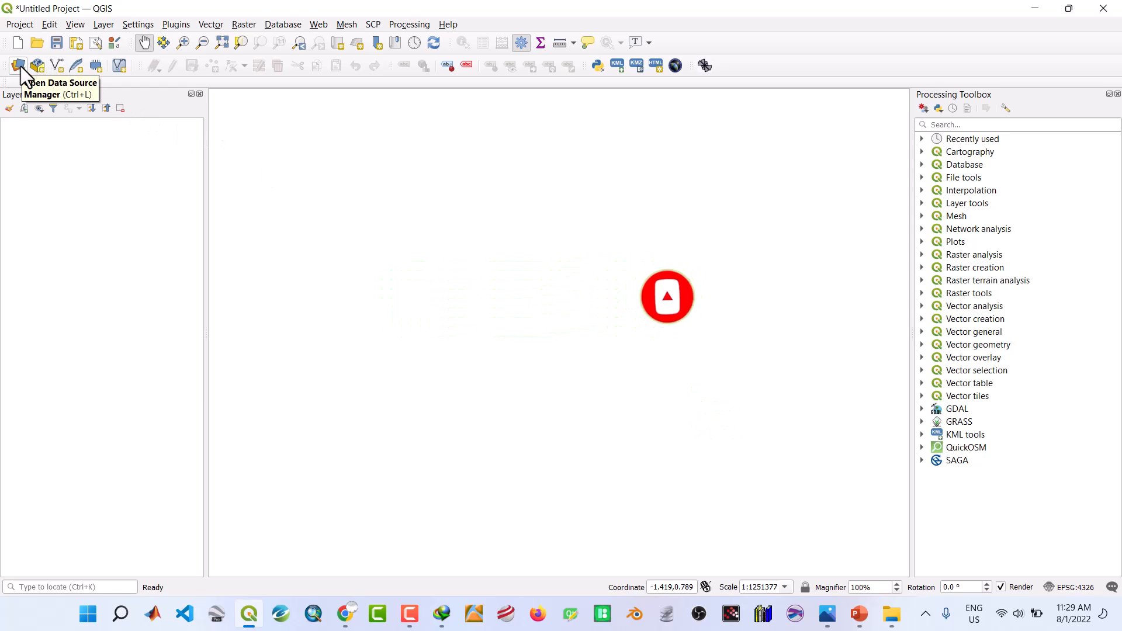
# Browse for a vector dataset in Desktop > SHAPE FILES, filtering the files to Keyhole Markup Language [KML]
pyautogui.click(19, 65)
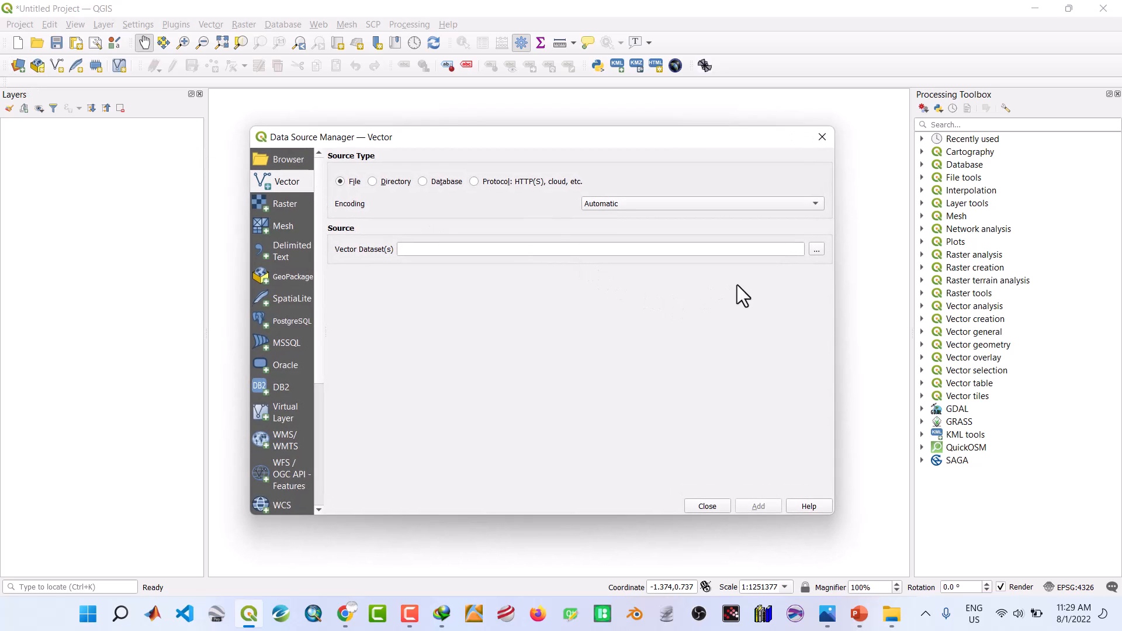
pyautogui.click(816, 249)
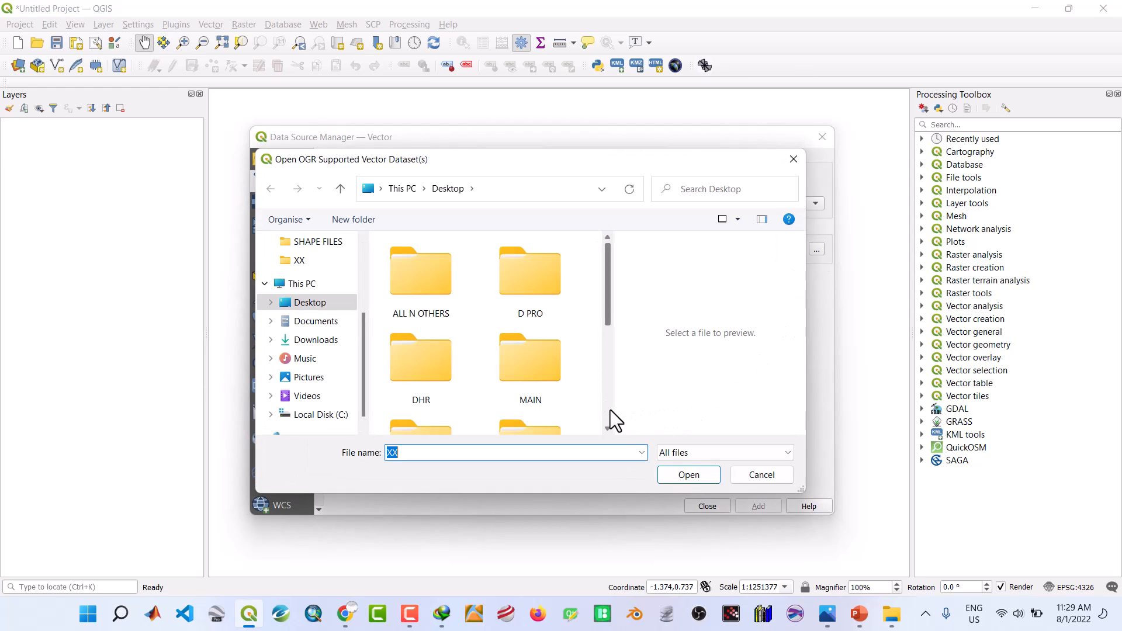
pyautogui.scroll(-3, 610, 410)
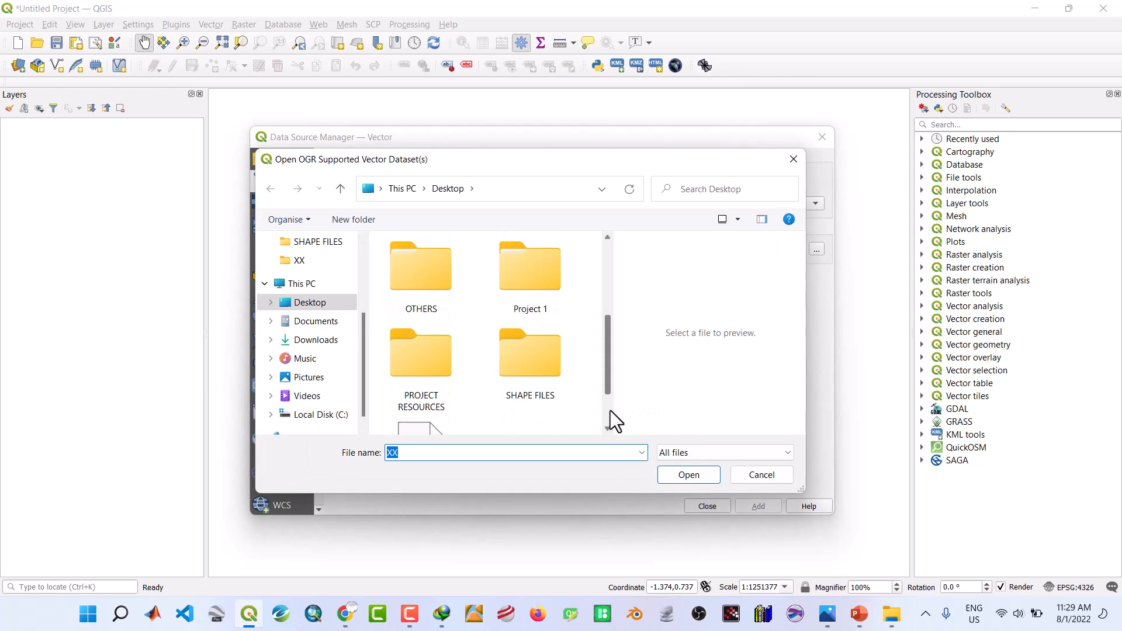
pyautogui.doubleClick(550, 377)
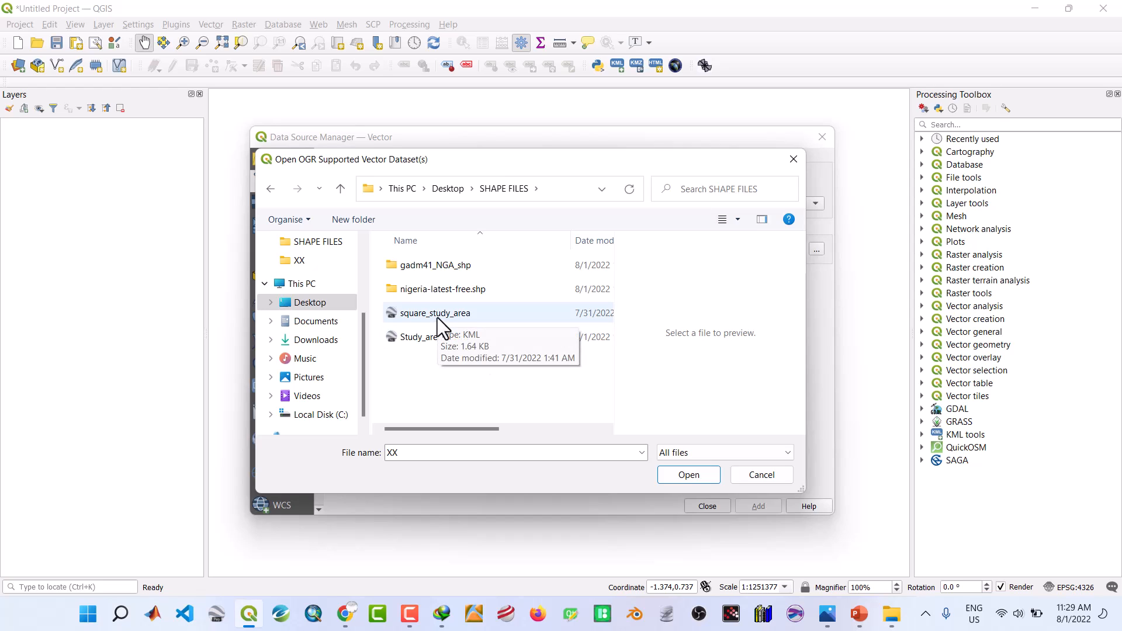
pyautogui.click(788, 457)
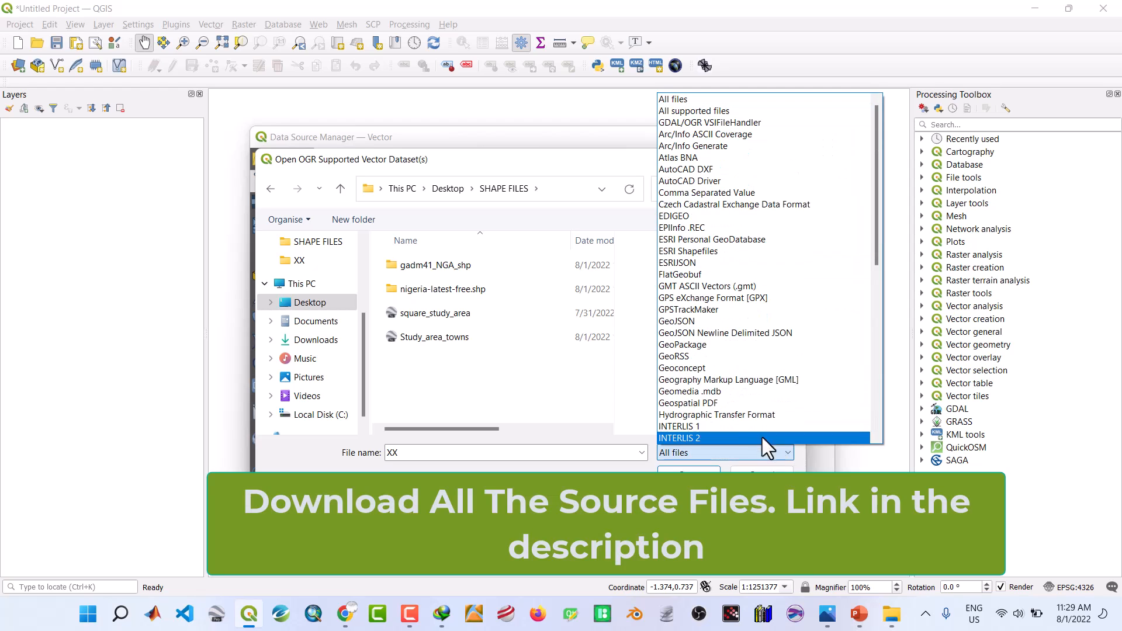
pyautogui.scroll(-2, 740, 399)
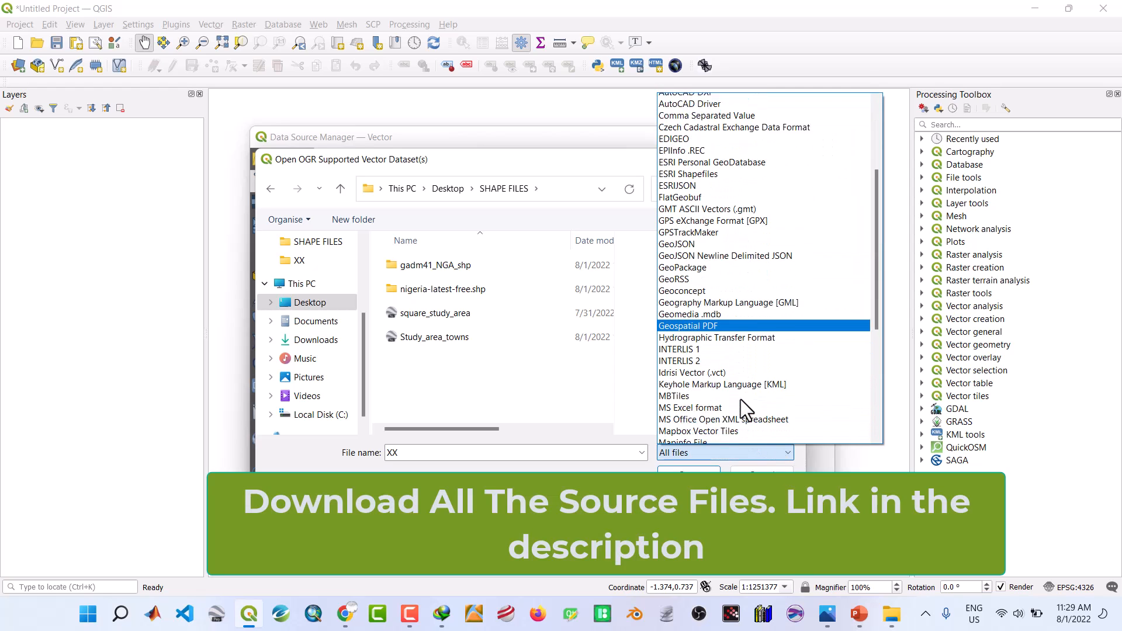
pyautogui.scroll(-3, 741, 398)
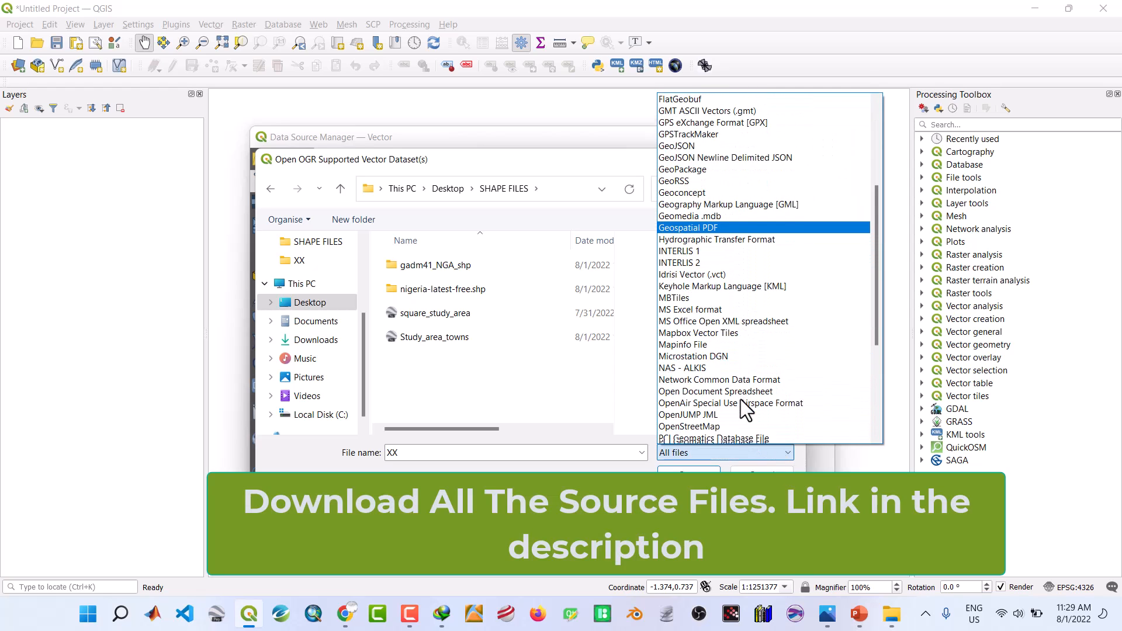
pyautogui.click(731, 285)
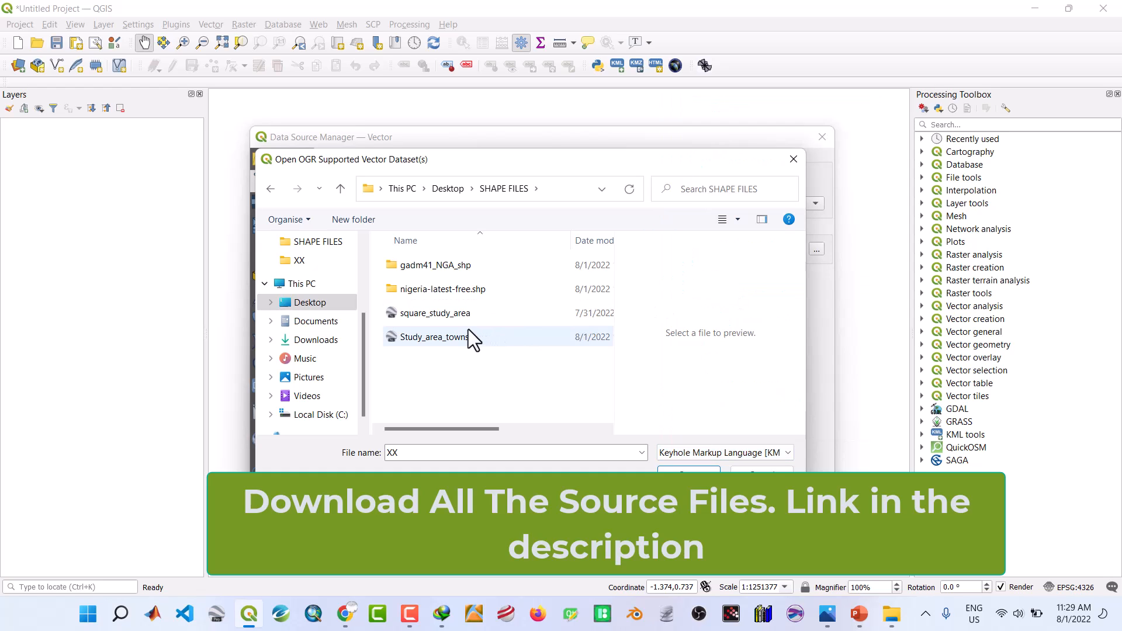
# Add the square_study_area and Study_area_towns KML files to the project as vector layers
pyautogui.click(459, 316)
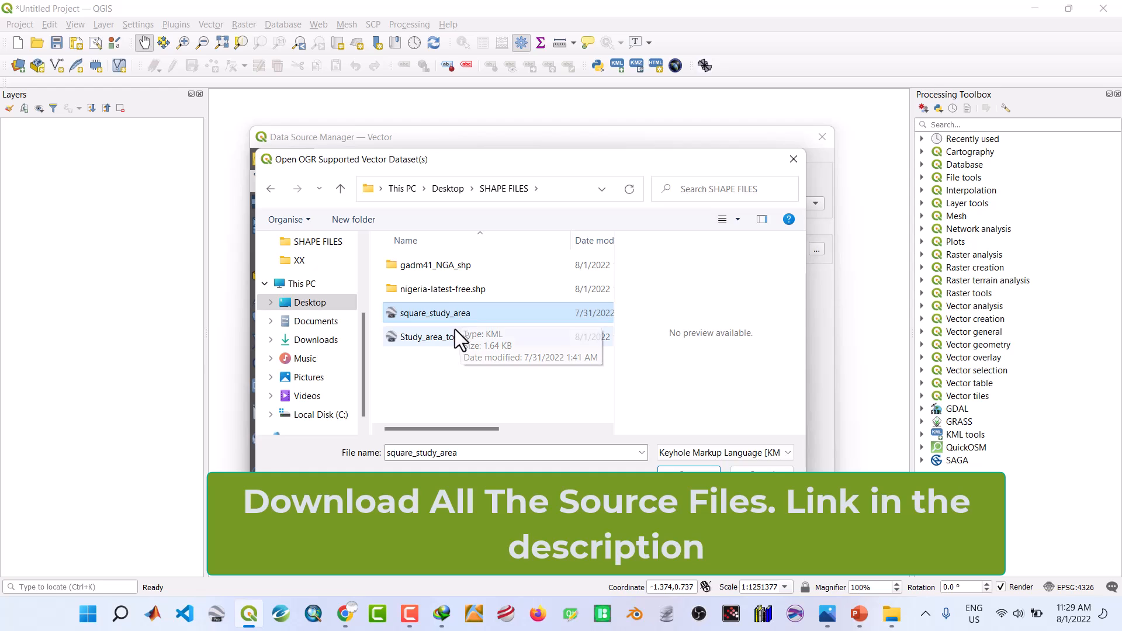
pyautogui.keyDown('ctrl'); pyautogui.click(453, 334); pyautogui.keyUp('ctrl')
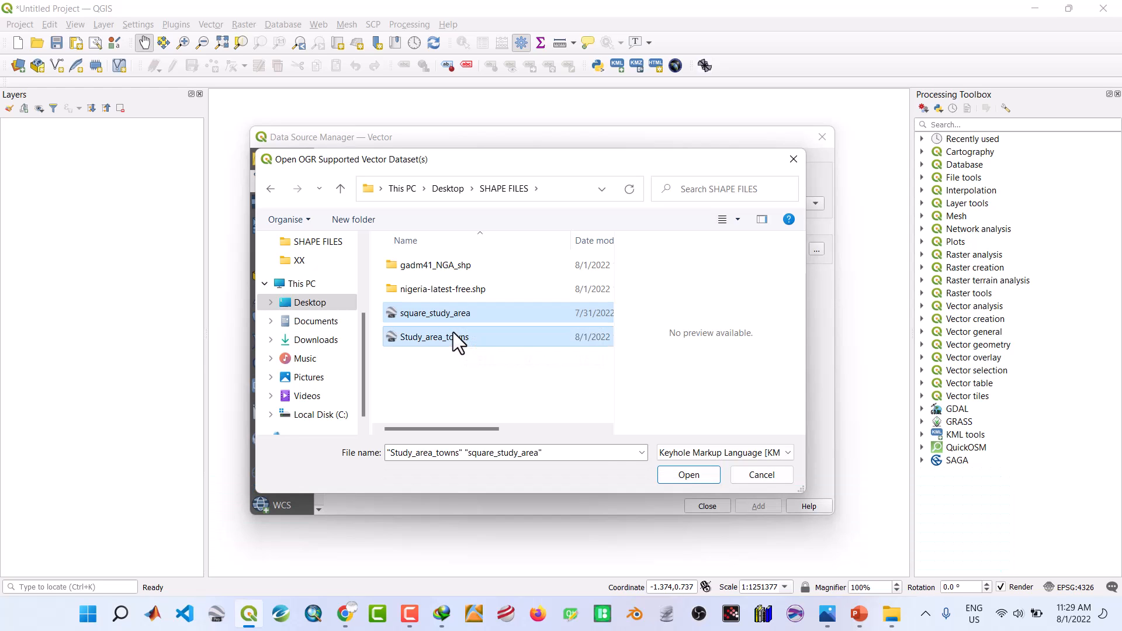
pyautogui.click(679, 476)
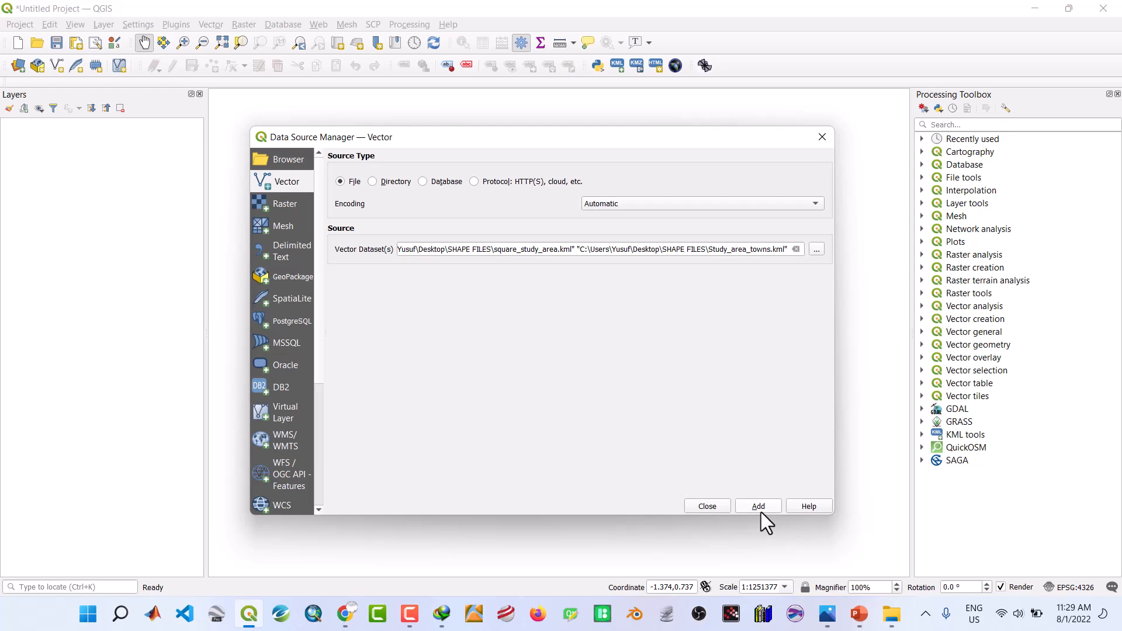
pyautogui.click(760, 508)
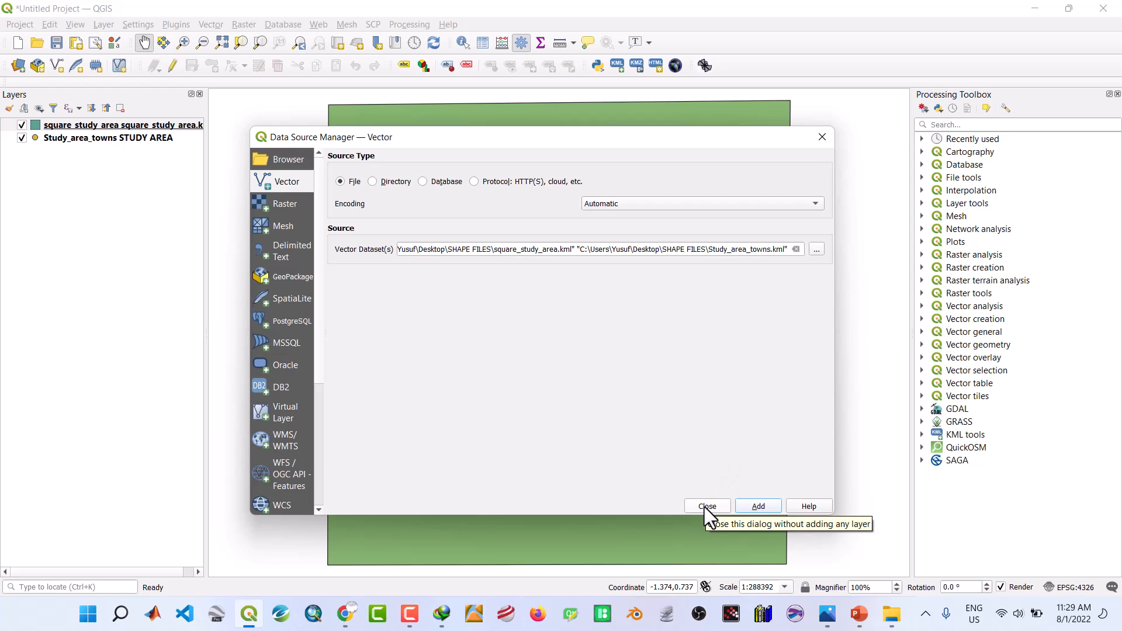
# Replace the vector source with all ESRI Shapefiles from the gadm41_NGA_shp folder and add gadm41_NGA_0, gadm41_NGA_1 and gadm41_NGA_2 as layers
pyautogui.click(795, 249)
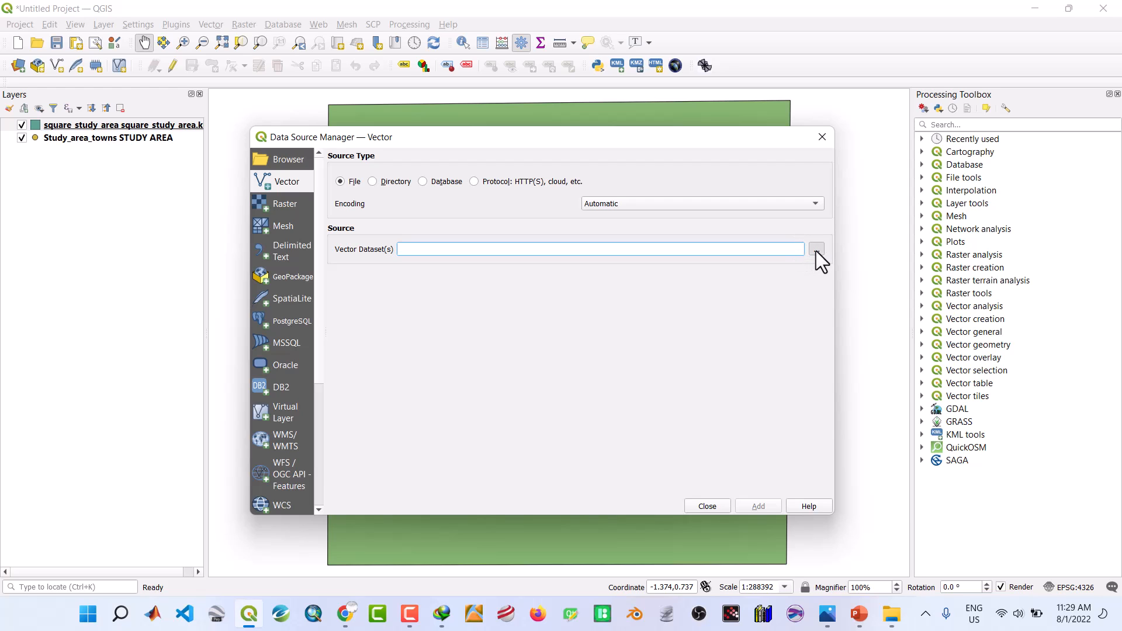
pyautogui.click(815, 250)
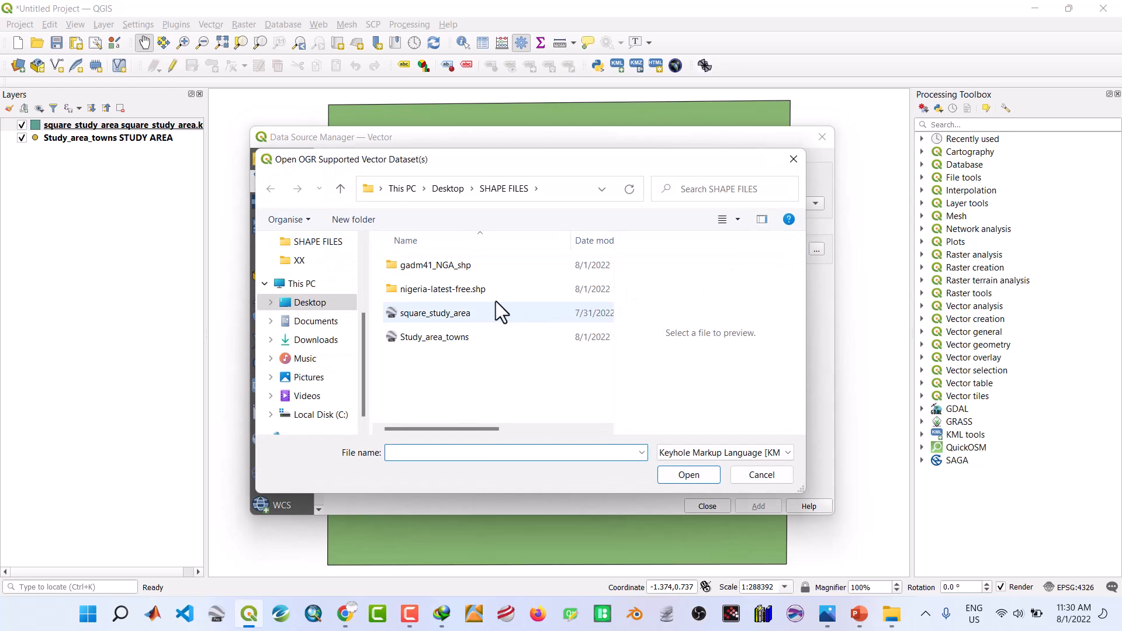
pyautogui.doubleClick(438, 266)
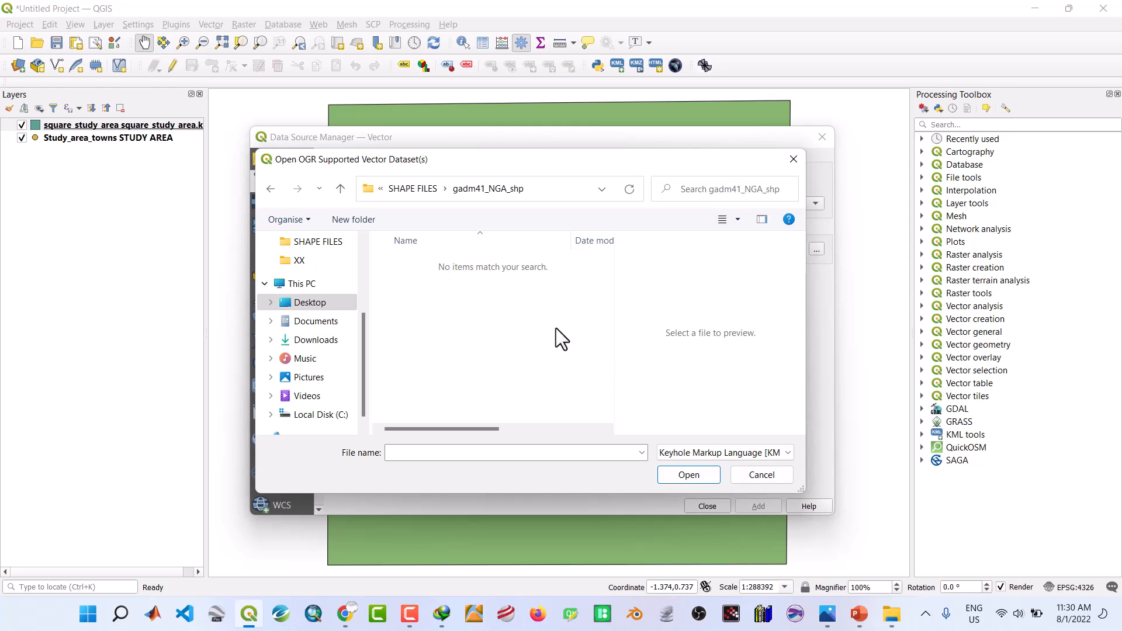
pyautogui.click(674, 449)
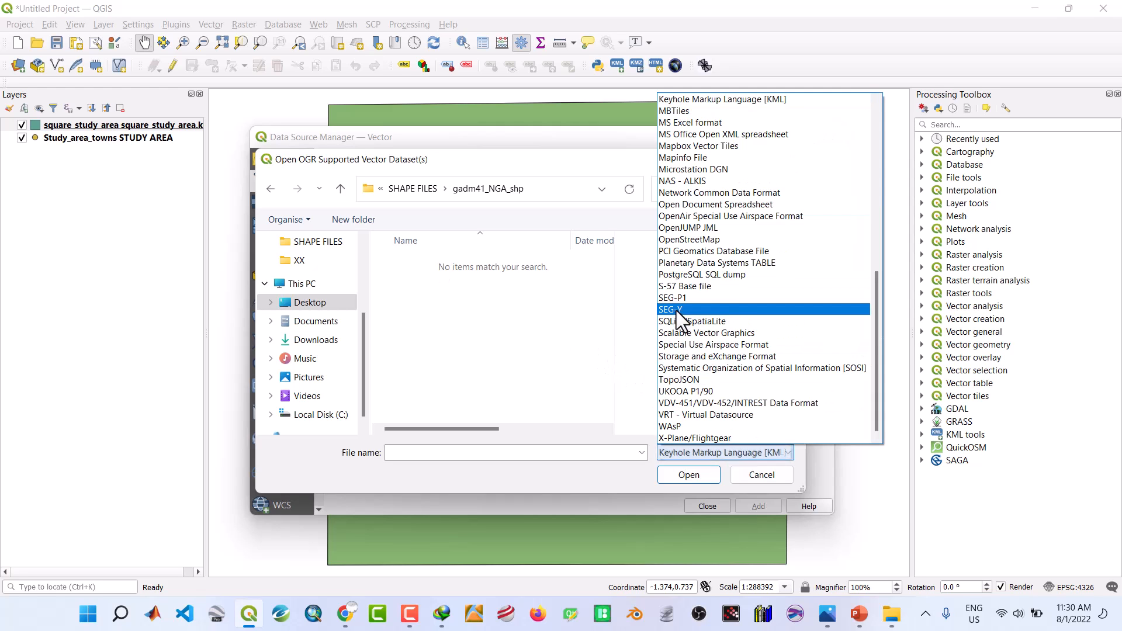
pyautogui.scroll(10, 681, 260)
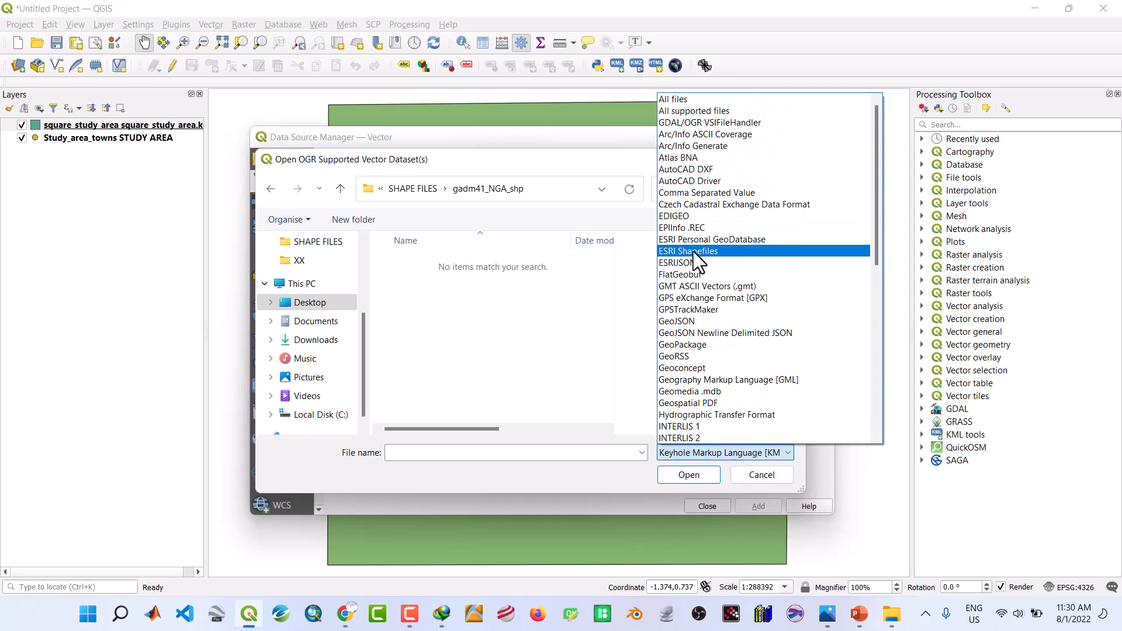
pyautogui.click(693, 251)
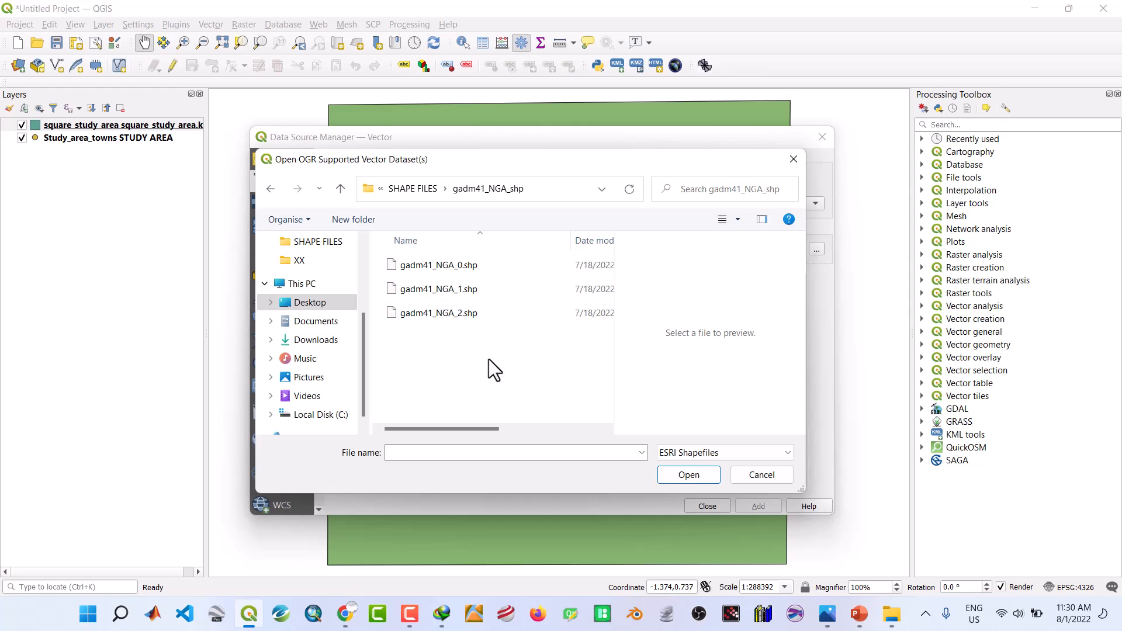
pyautogui.hotkey('ctrl', 'a')
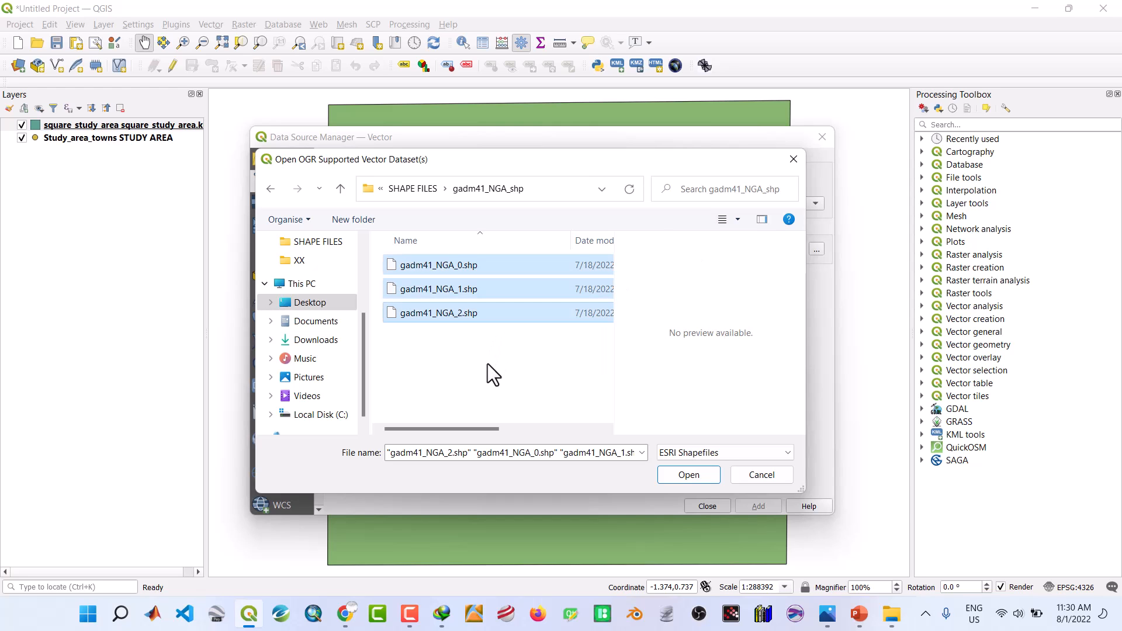
pyautogui.click(703, 480)
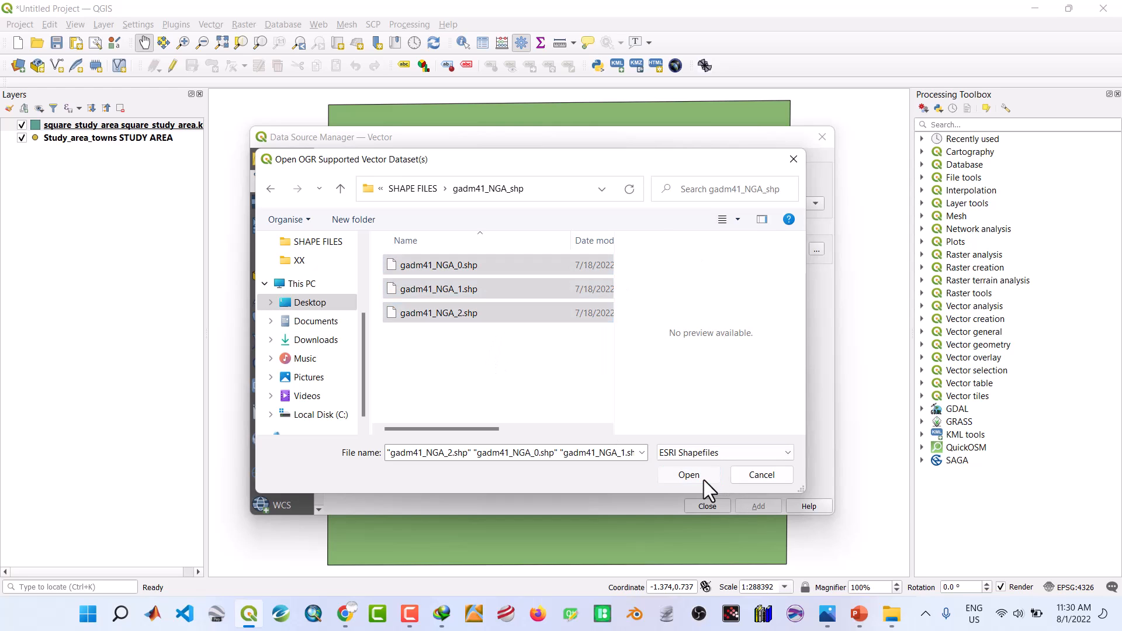
pyautogui.click(762, 506)
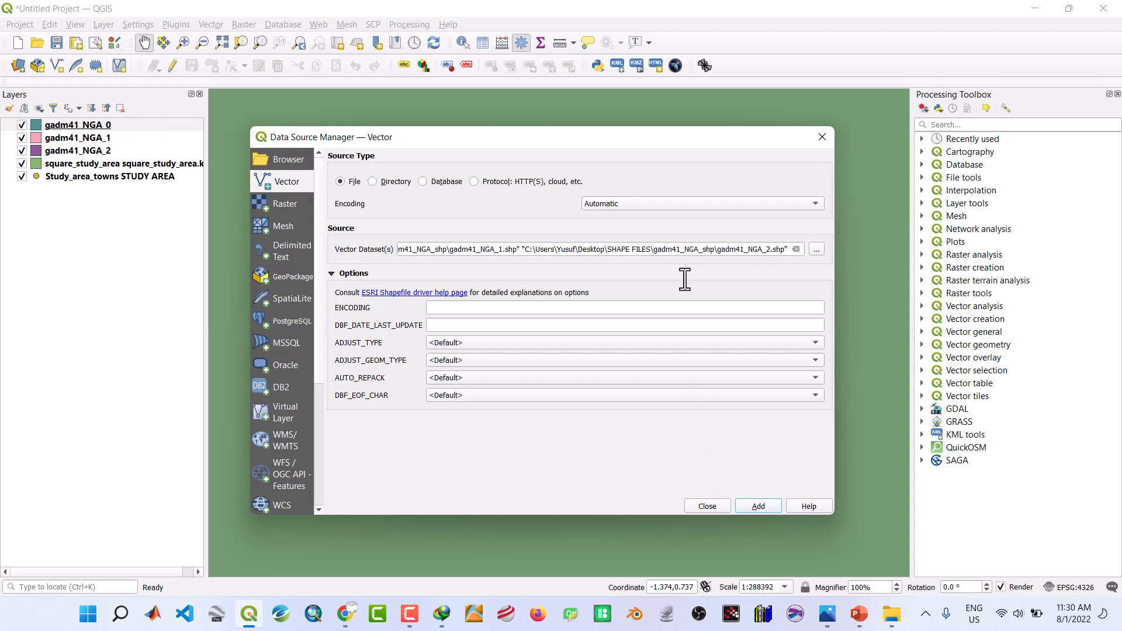
# Clear the vector source and select gis_osm_railways_free_1.shp and gis_osm_roads_free_1.shp in the nigeria-latest-free.shp folder
pyautogui.click(795, 249)
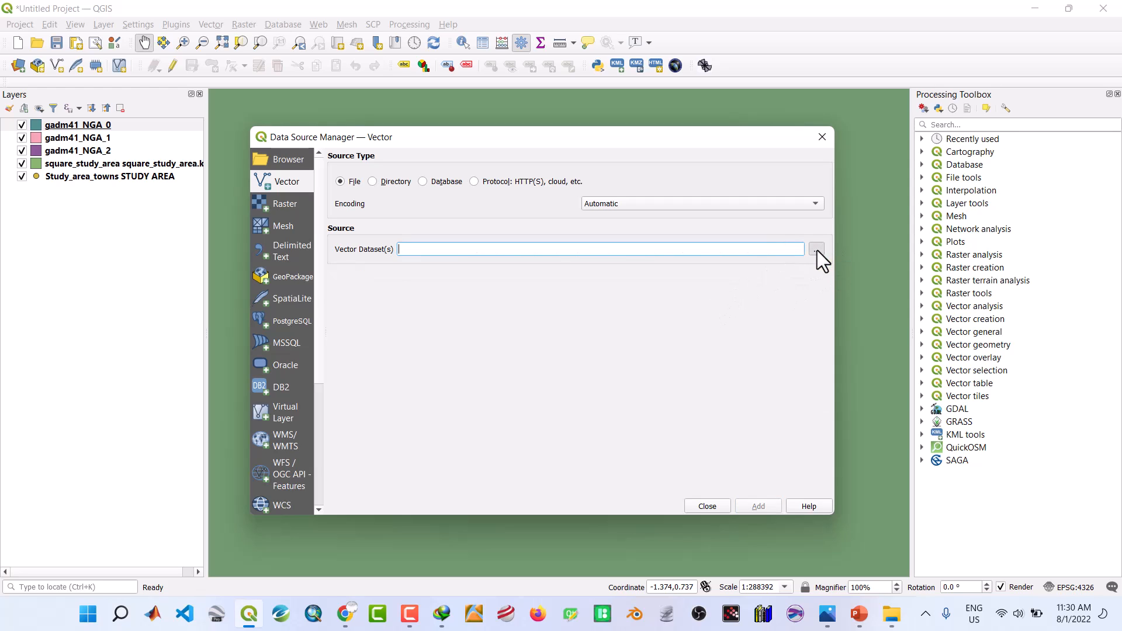
pyautogui.click(817, 250)
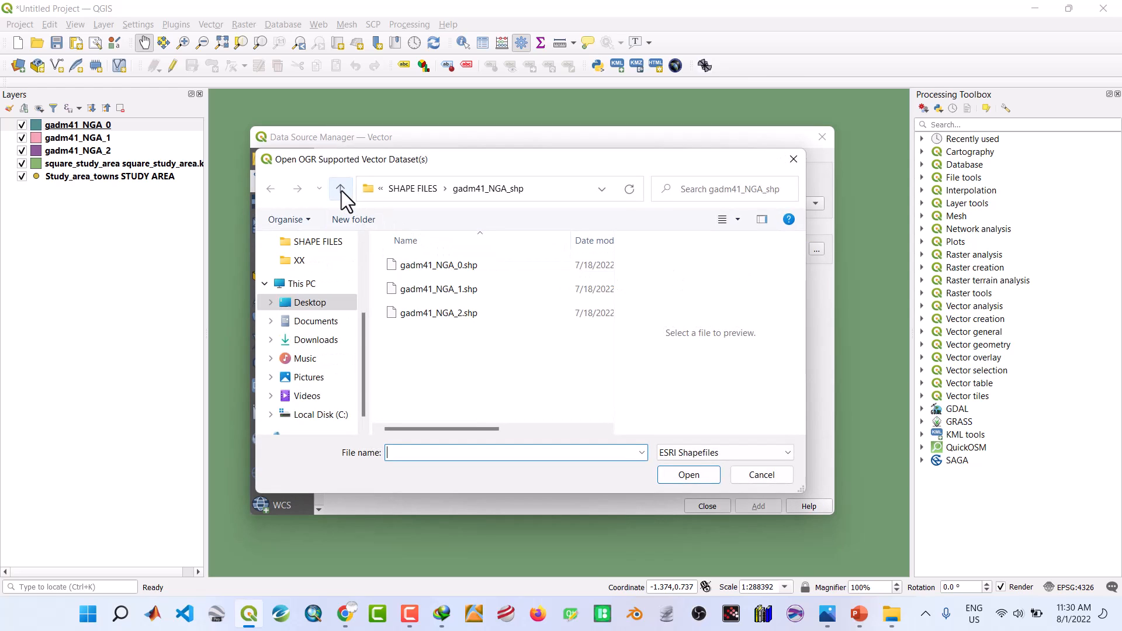
pyautogui.click(341, 189)
pyautogui.doubleClick(429, 289)
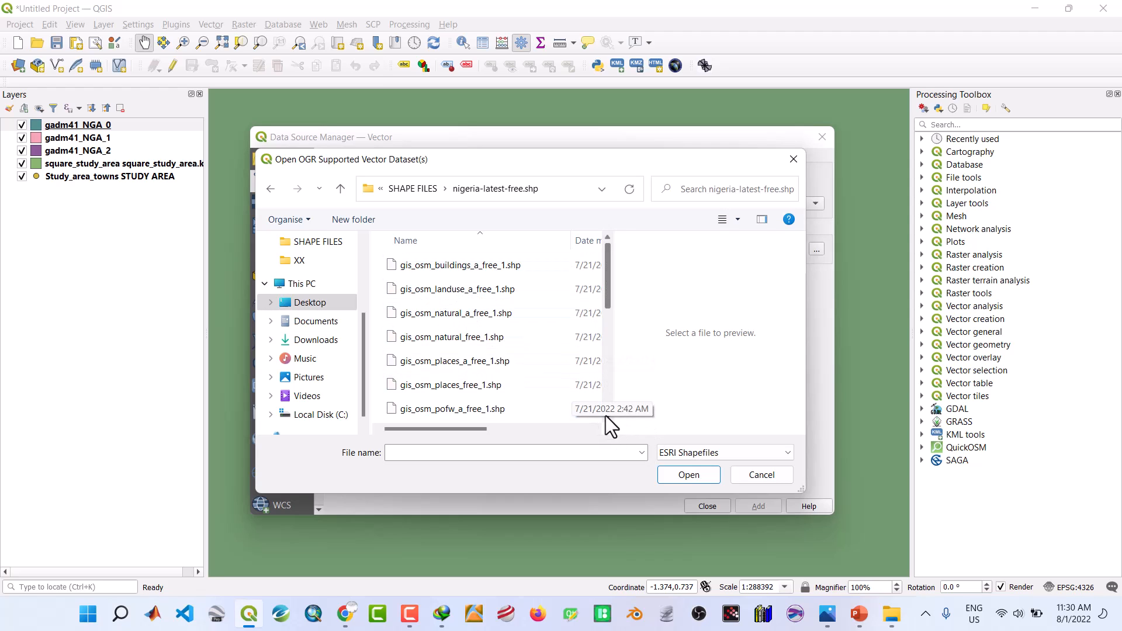
pyautogui.scroll(-2, 605, 415)
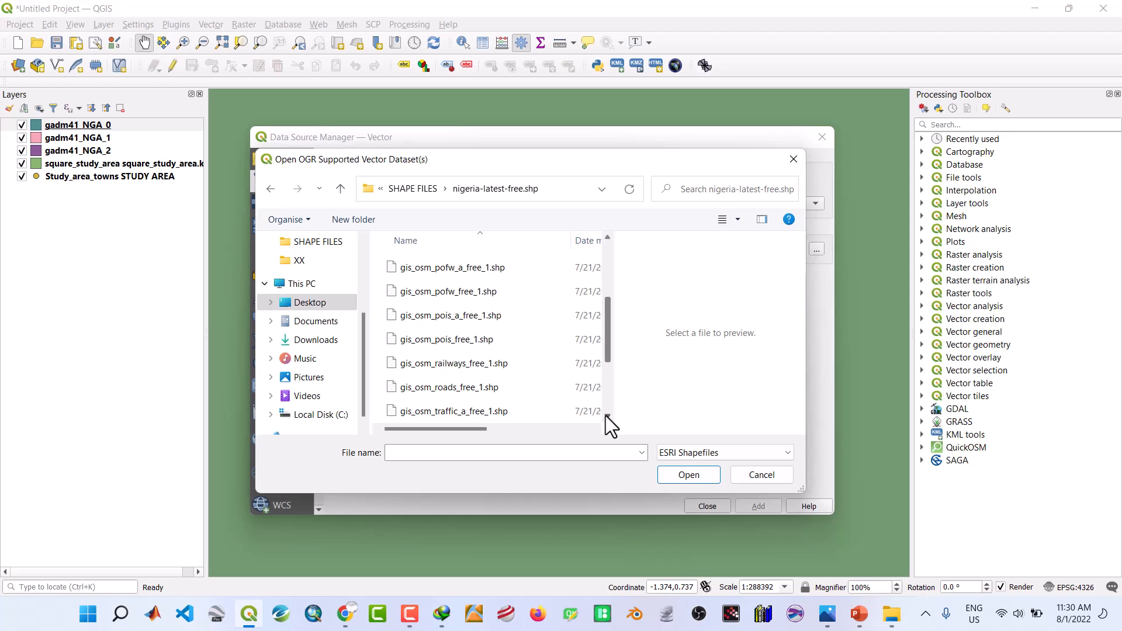
pyautogui.click(607, 415)
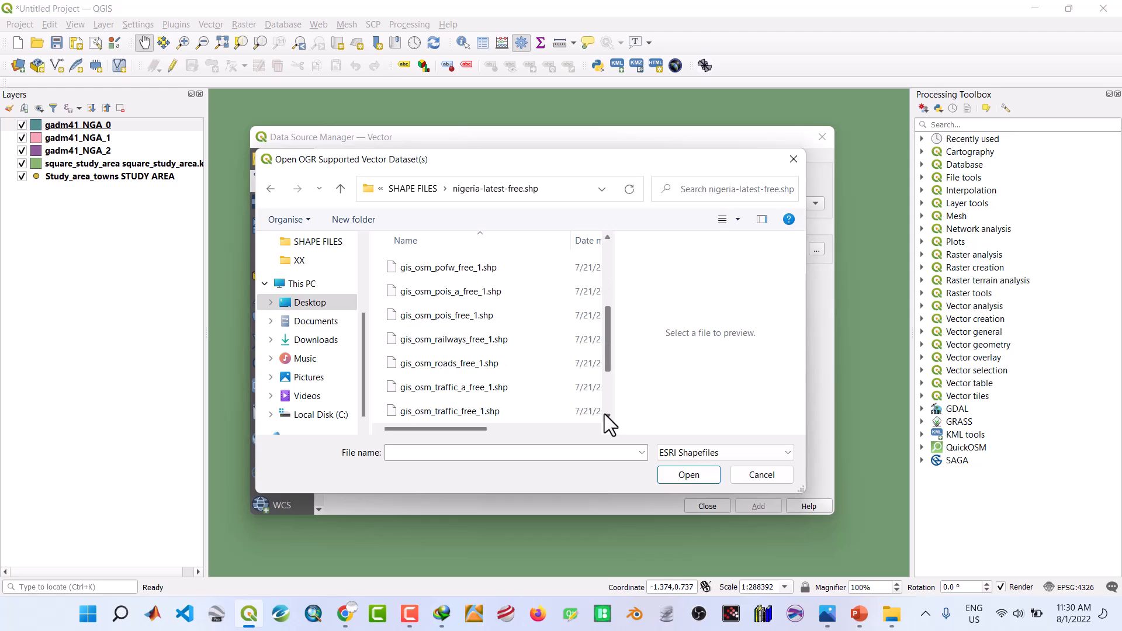
pyautogui.click(468, 345)
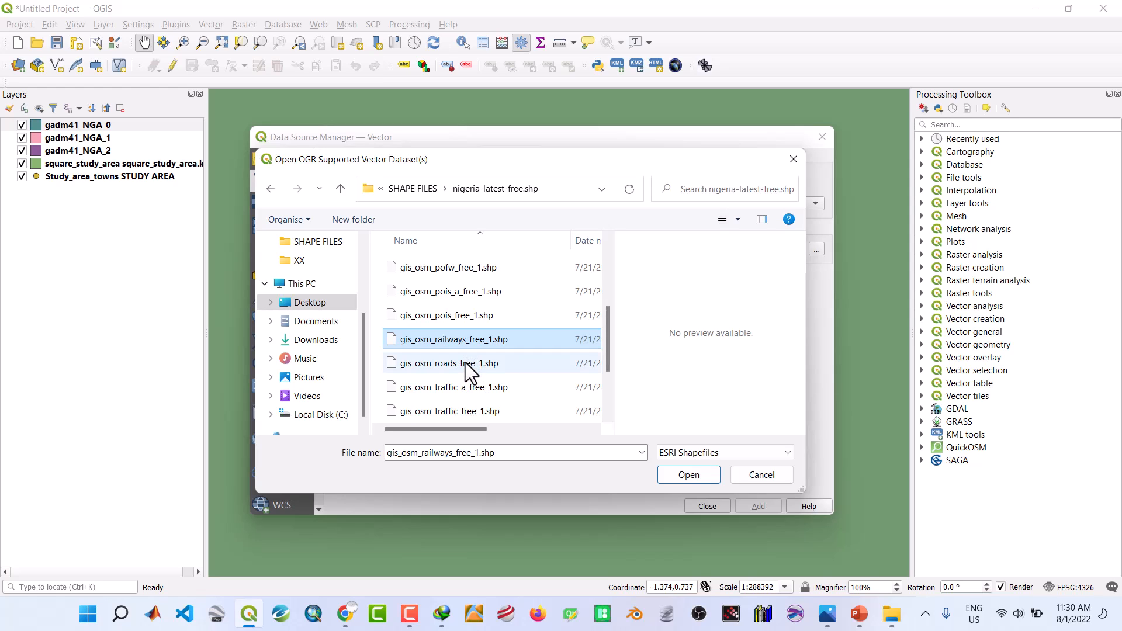
pyautogui.keyDown('ctrl'); pyautogui.click(465, 362); pyautogui.keyUp('ctrl')
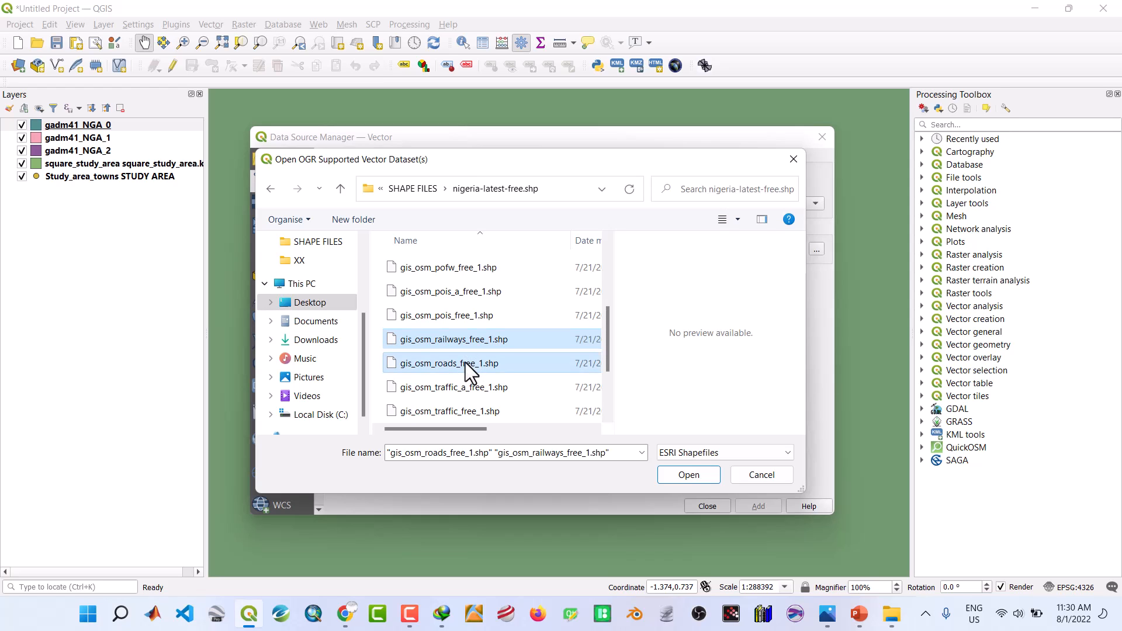
# Extend the file selection with gis_osm_water_a_free_1.shp and gis_osm_waterways_free_1.shp from the nigeria-latest-free.shp folder
pyautogui.click(605, 419)
pyautogui.click(606, 419)
pyautogui.click(605, 419)
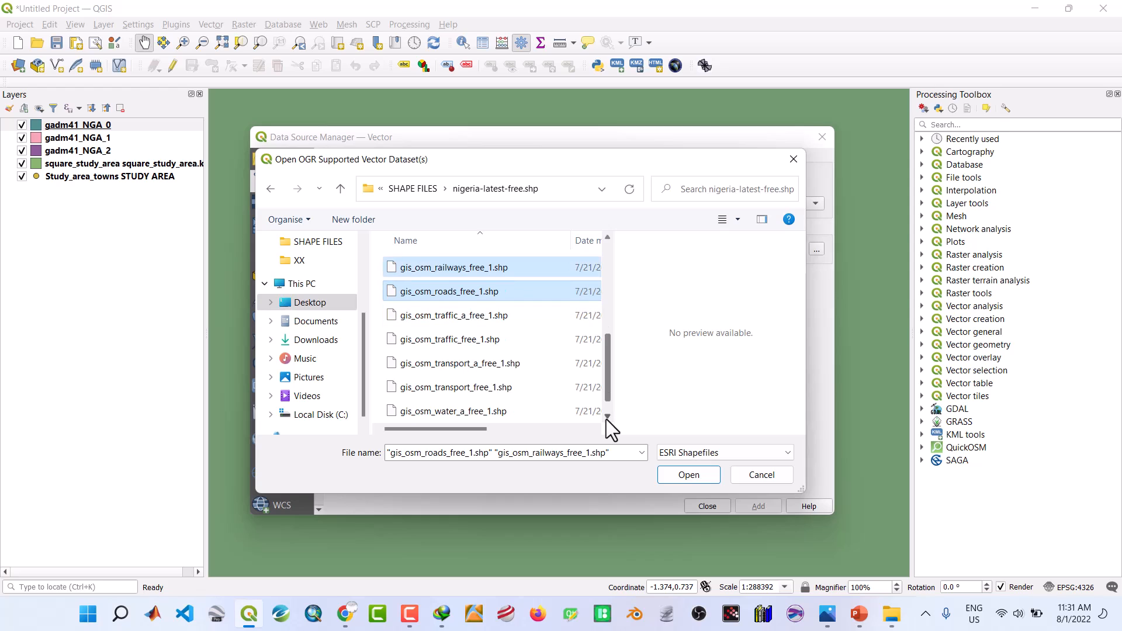
pyautogui.click(605, 418)
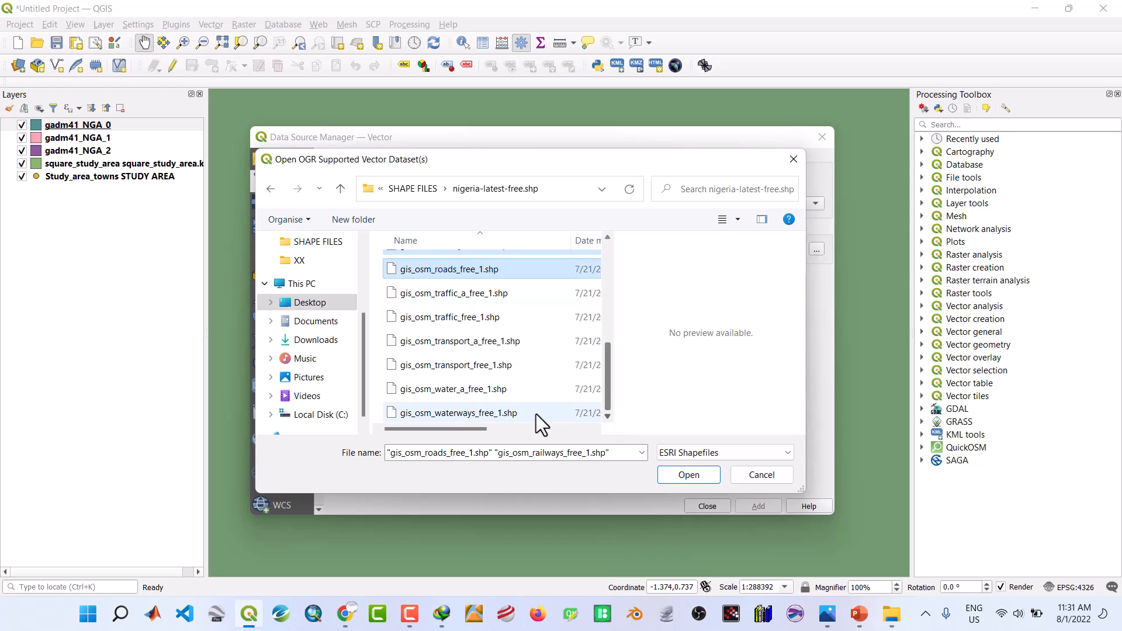
pyautogui.keyDown('ctrl'); pyautogui.click(461, 392); pyautogui.keyUp('ctrl')
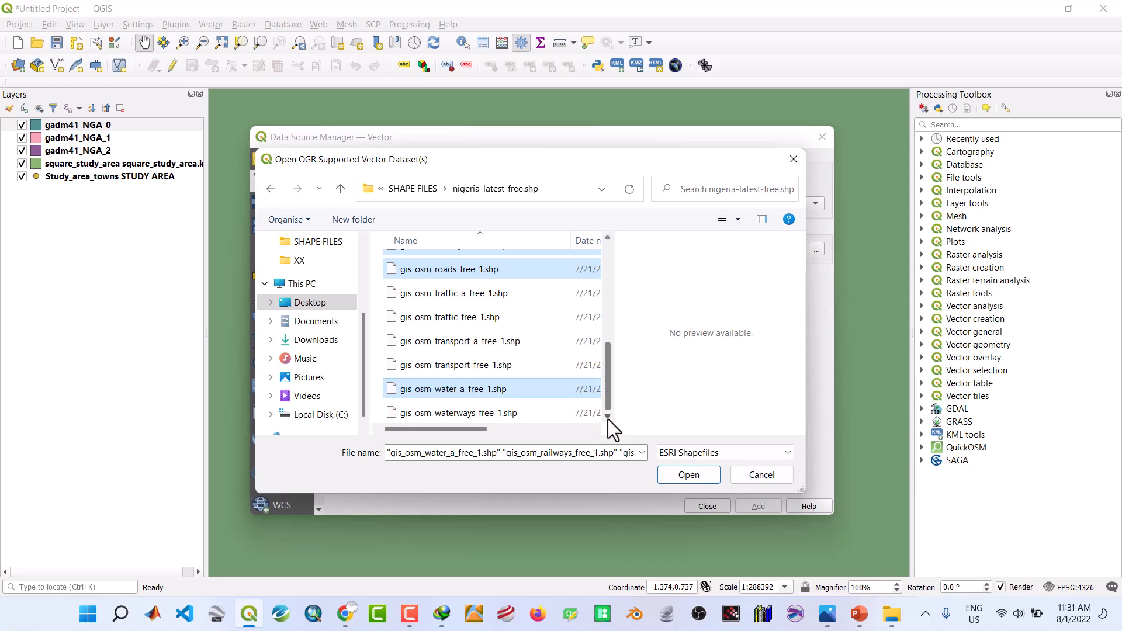
pyautogui.keyDown('ctrl'); pyautogui.click(478, 413); pyautogui.keyUp('ctrl')
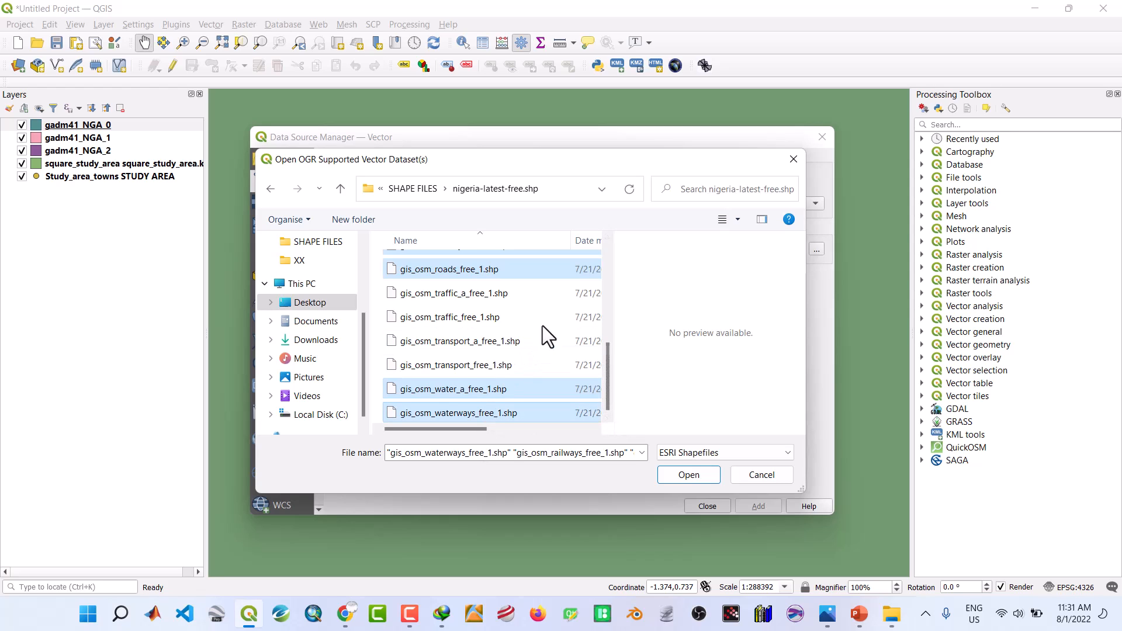
# Load the selected OSM railways, roads, water_a and waterways shapefiles as the vector source and add them to the project as layers
pyautogui.click(608, 237)
pyautogui.click(608, 237)
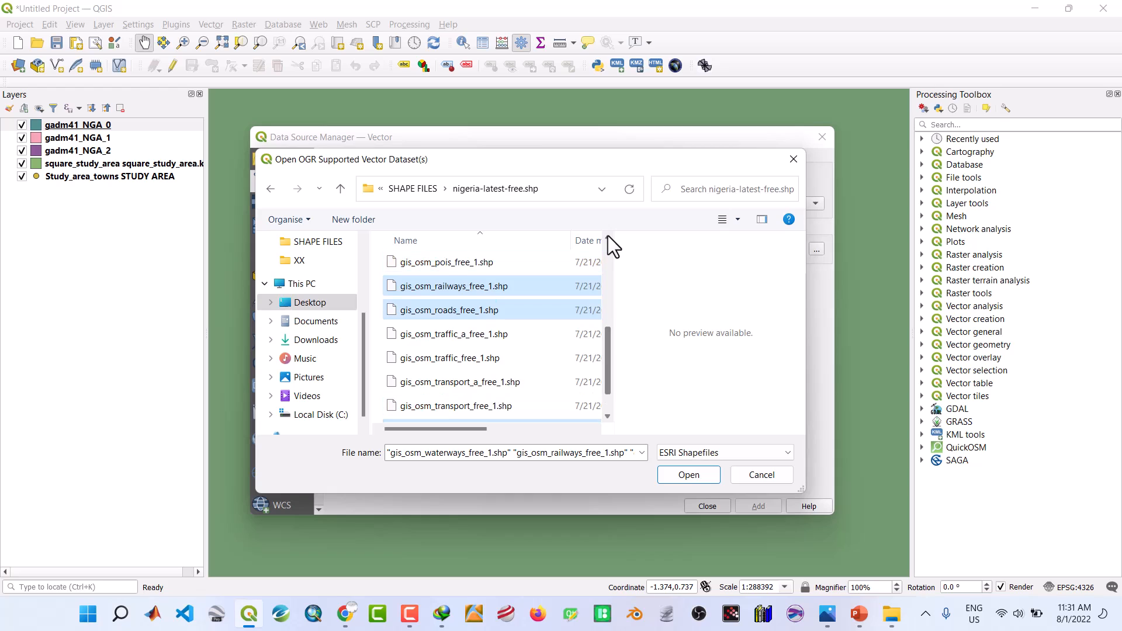
pyautogui.click(608, 237)
pyautogui.click(608, 237)
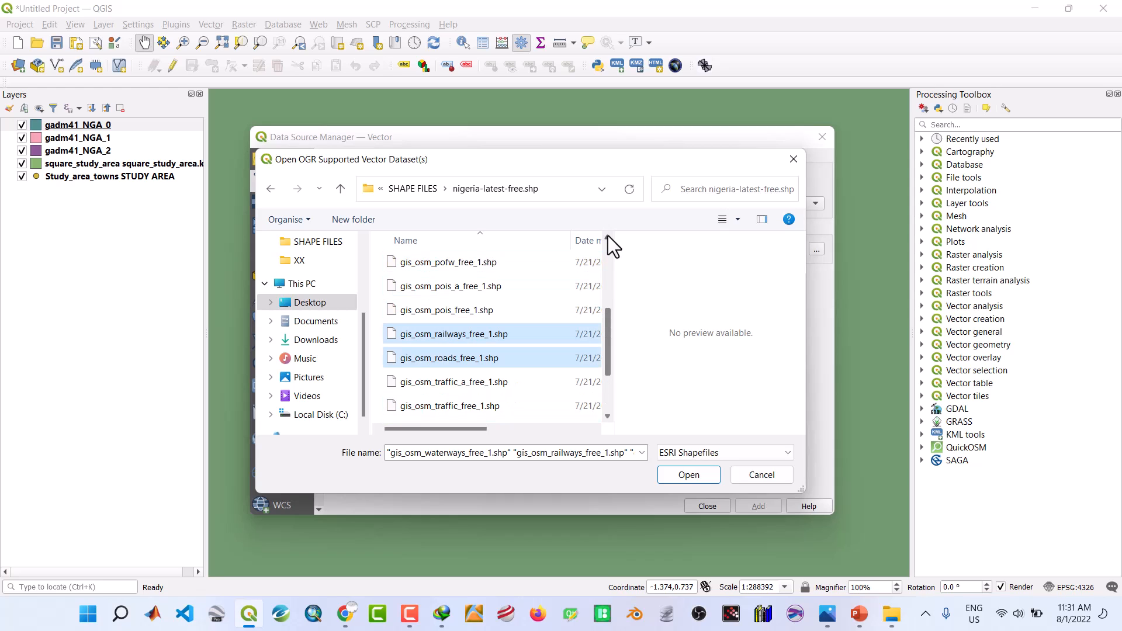
pyautogui.click(607, 238)
pyautogui.click(608, 237)
pyautogui.click(607, 238)
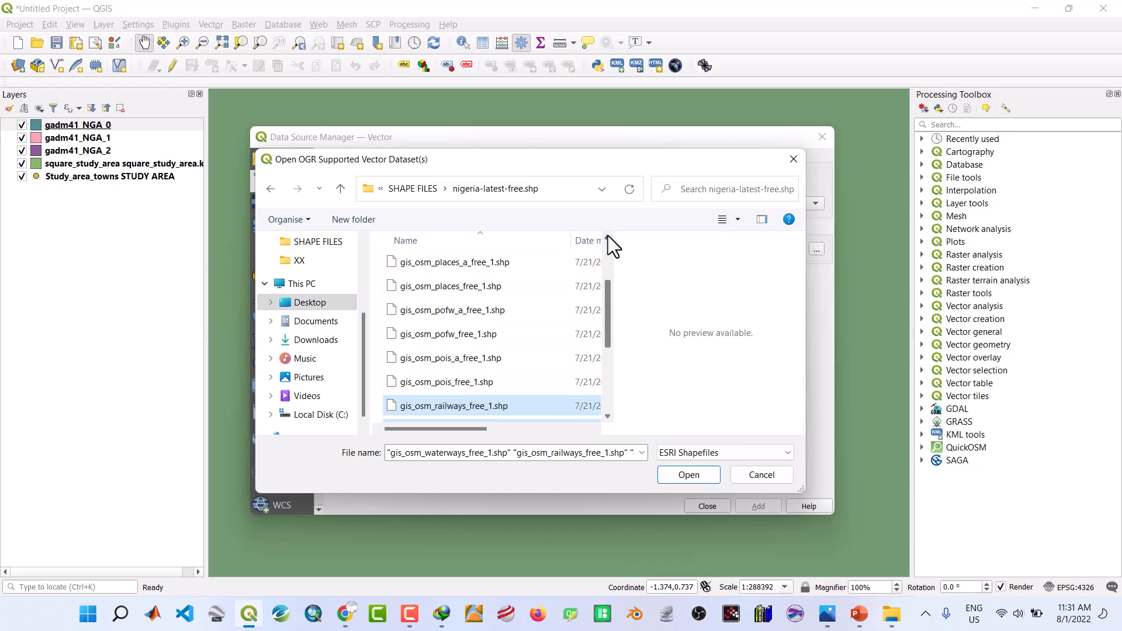
pyautogui.click(608, 237)
pyautogui.click(607, 237)
pyautogui.click(608, 237)
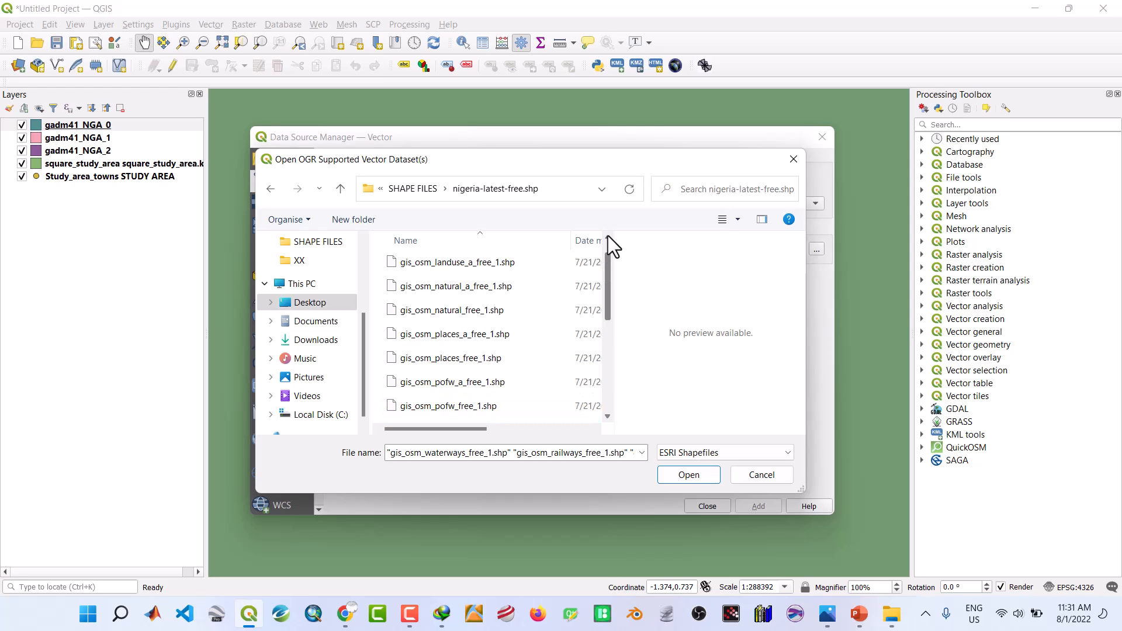
pyautogui.click(686, 475)
pyautogui.click(763, 504)
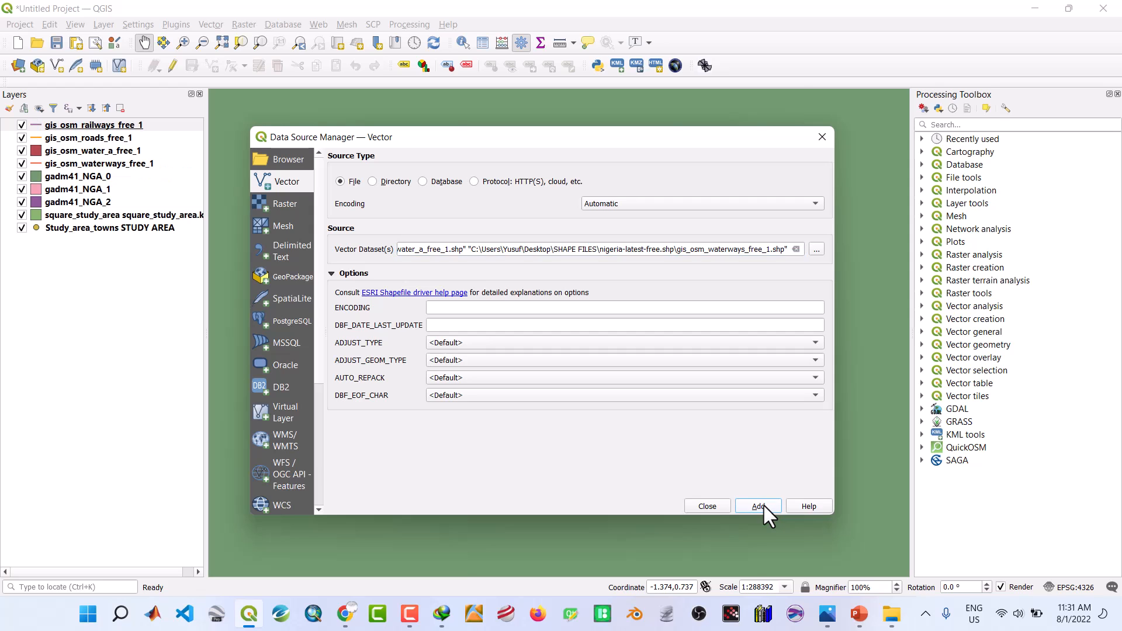
# Close the data source dialog and reorder the layers so gadm41_NGA_2, gadm41_NGA_1 and gadm41_NGA_0 sit, in that order, below all others
pyautogui.click(705, 506)
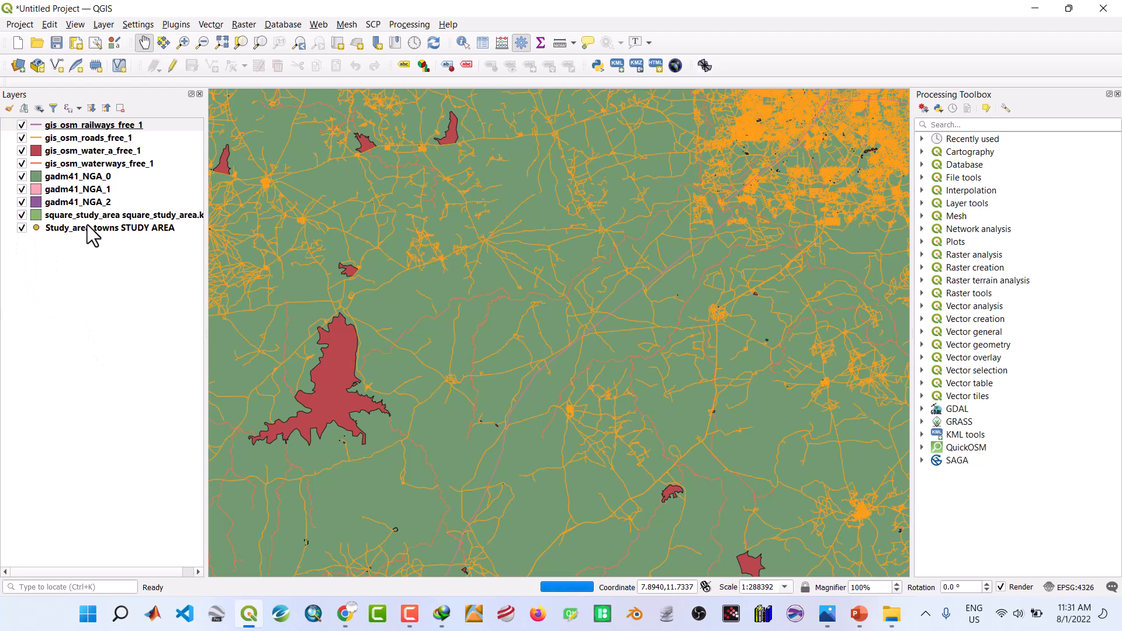
pyautogui.moveTo(79, 178); pyautogui.dragTo(78, 250)
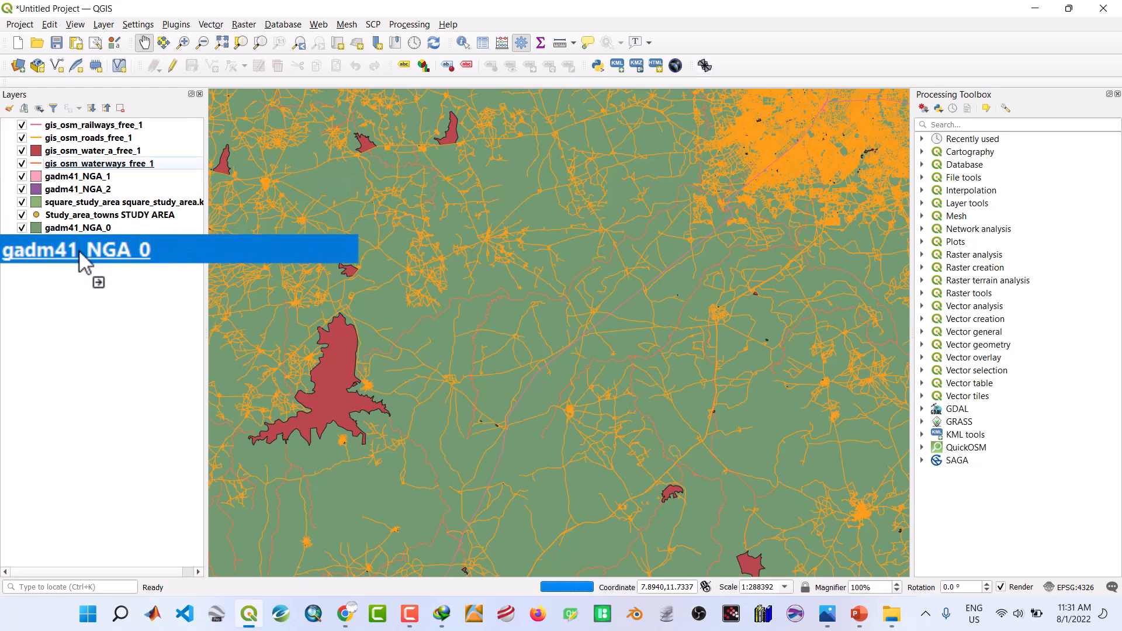
pyautogui.moveTo(85, 175); pyautogui.dragTo(86, 222)
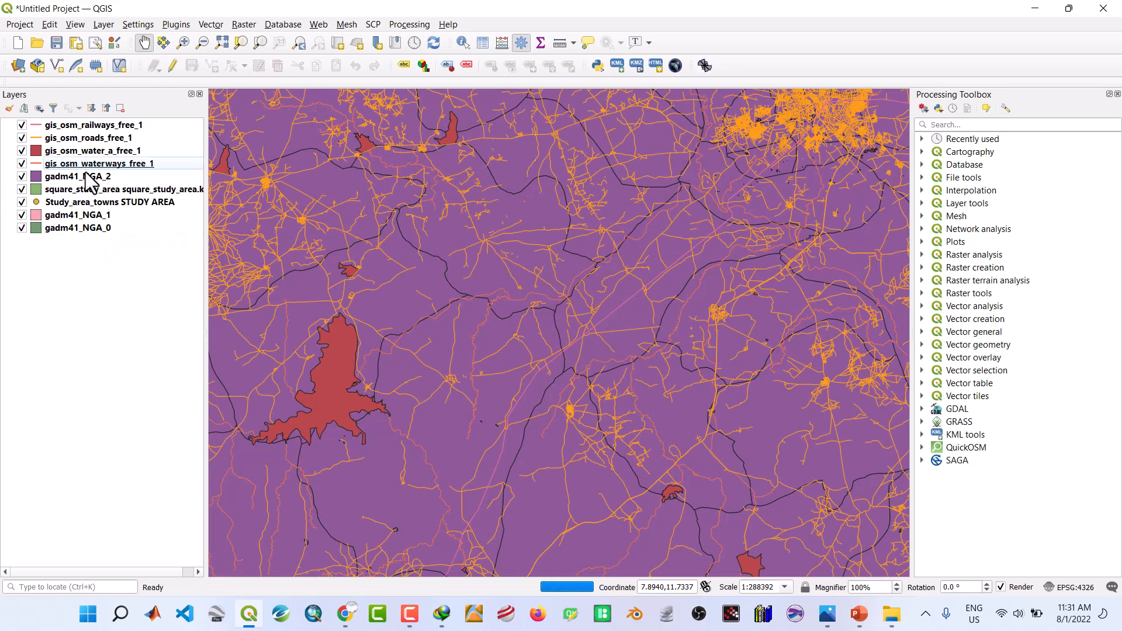
pyautogui.moveTo(85, 176); pyautogui.dragTo(93, 210)
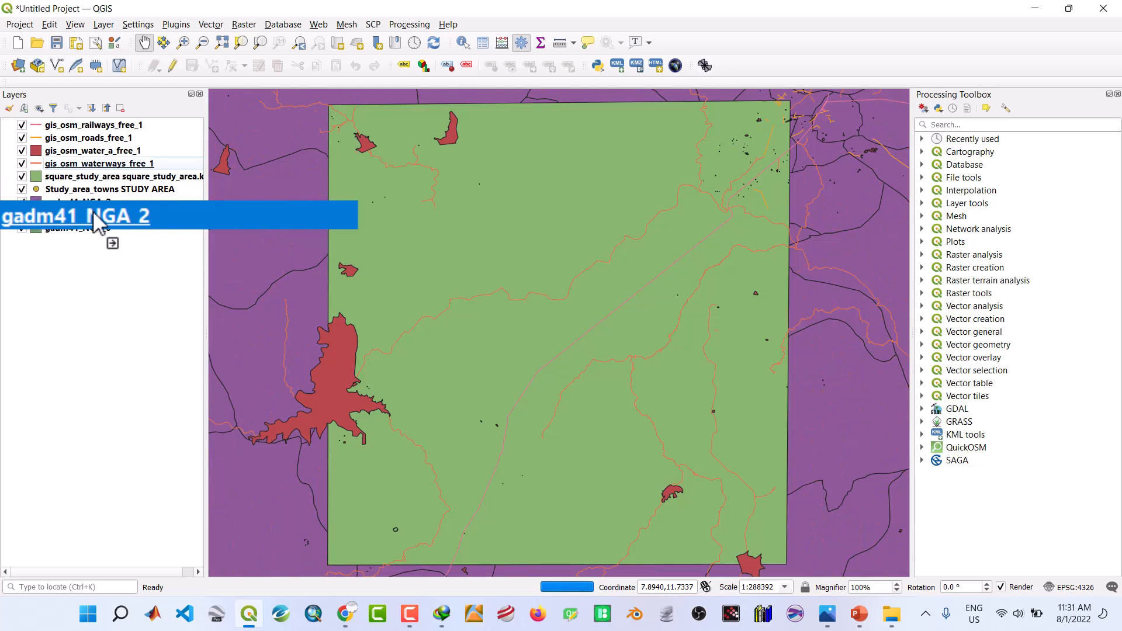
# Hide the square study area, study area towns, and the OSM railways, roads, water and waterways layers
pyautogui.click(21, 188)
pyautogui.click(22, 176)
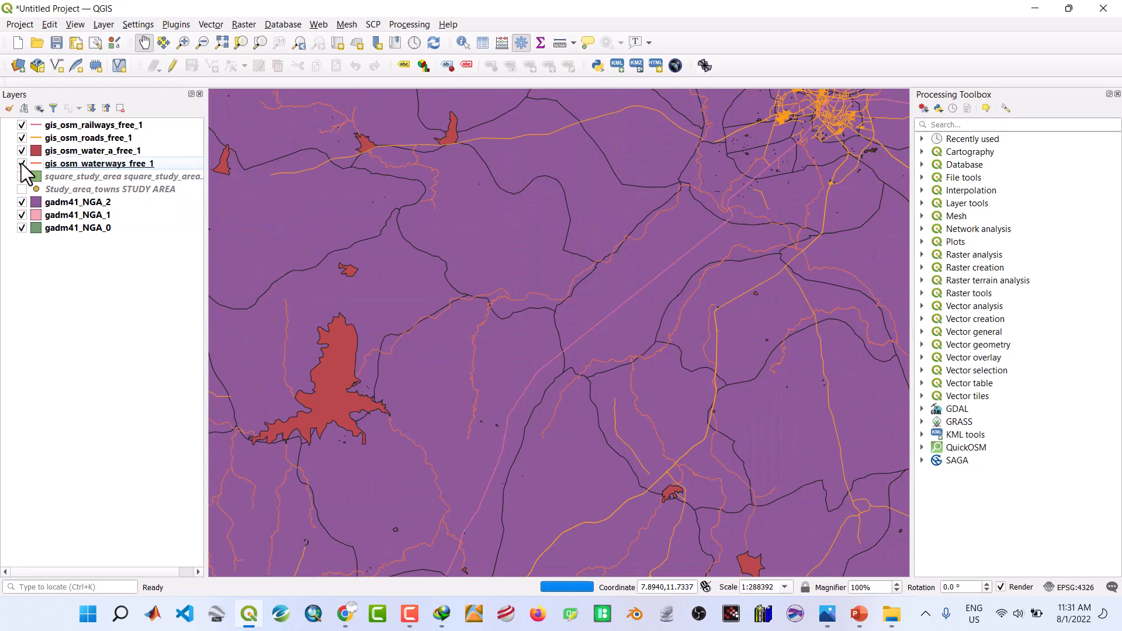
pyautogui.click(21, 150)
pyautogui.click(21, 151)
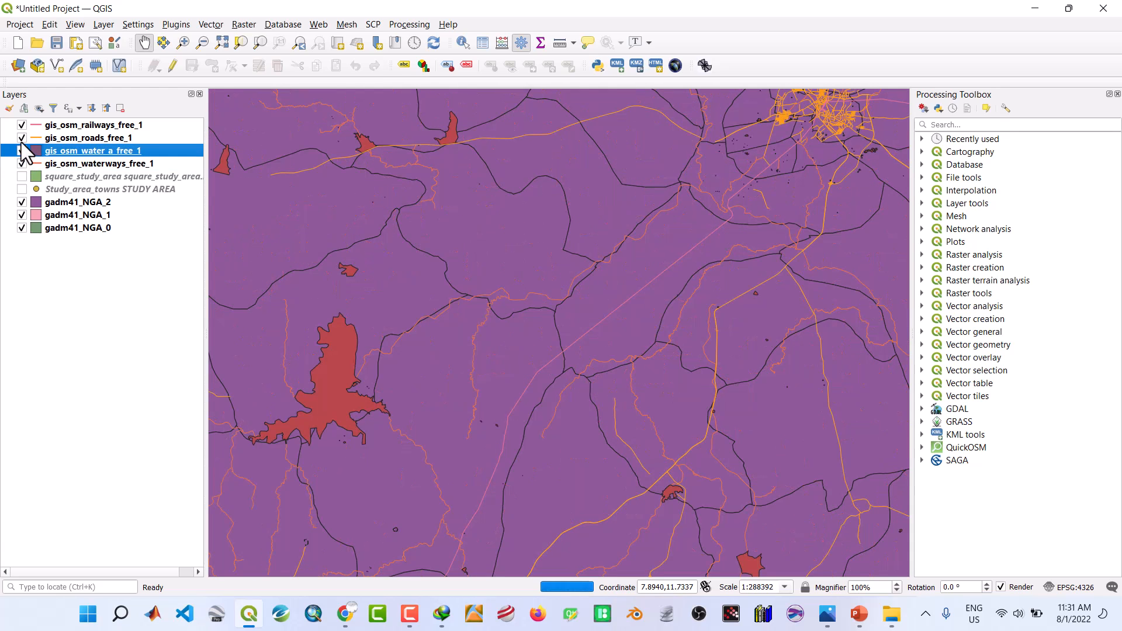
pyautogui.click(22, 138)
pyautogui.click(22, 125)
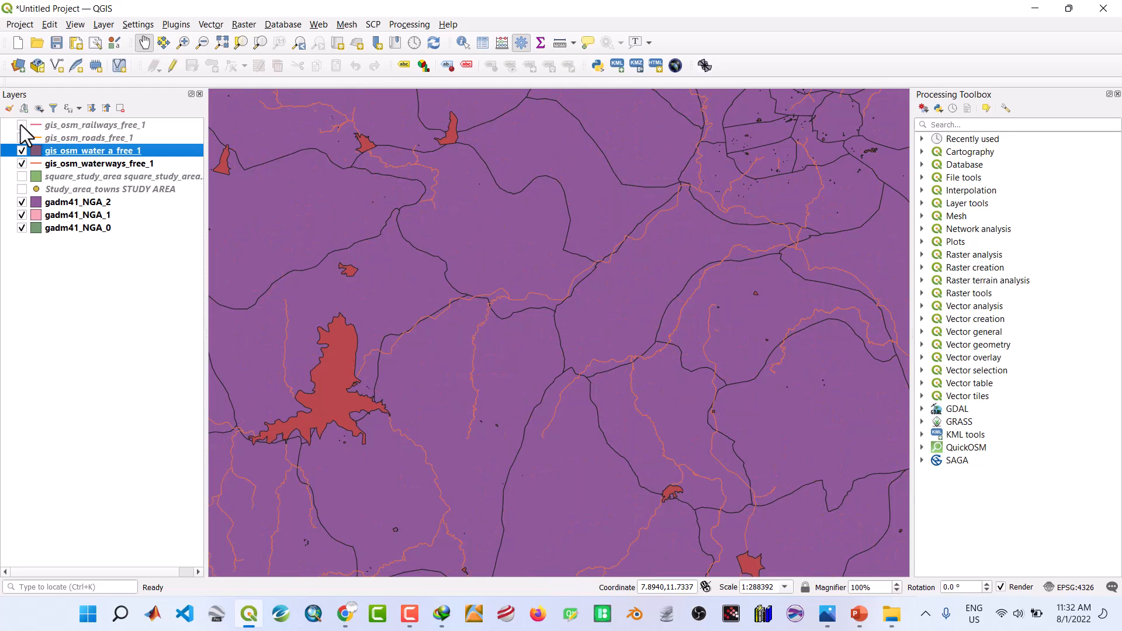
pyautogui.click(22, 163)
pyautogui.click(79, 271)
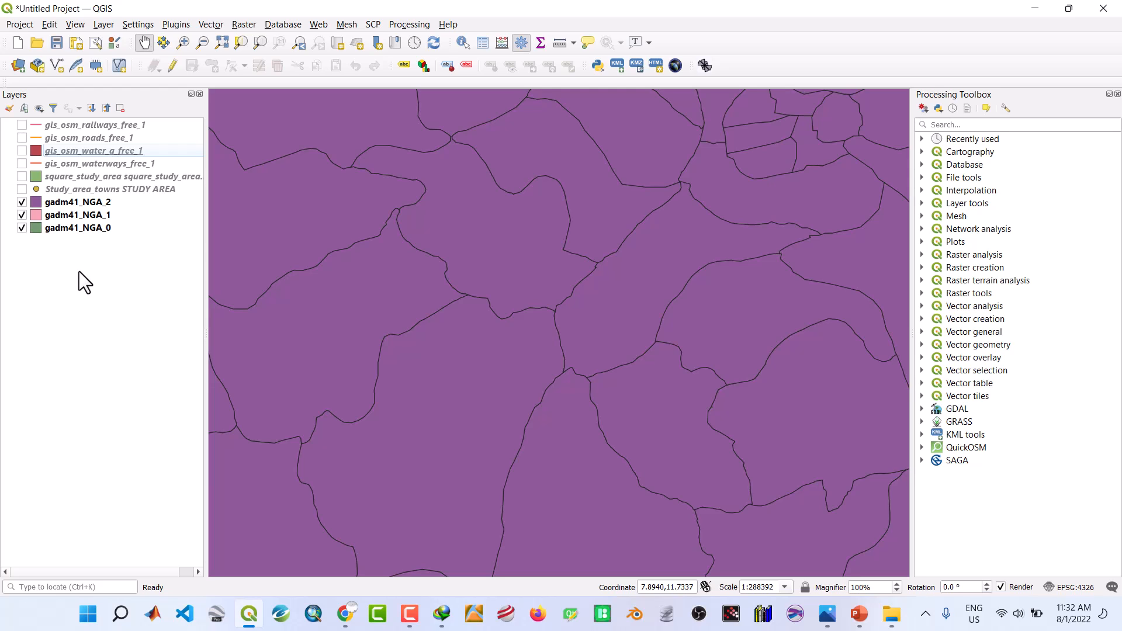
# Hide gadm41_NGA_1 and gadm41_NGA_2, and zoom the map to the gadm41_NGA_0 layer's extent
pyautogui.click(22, 216)
pyautogui.click(23, 205)
pyautogui.click(61, 227)
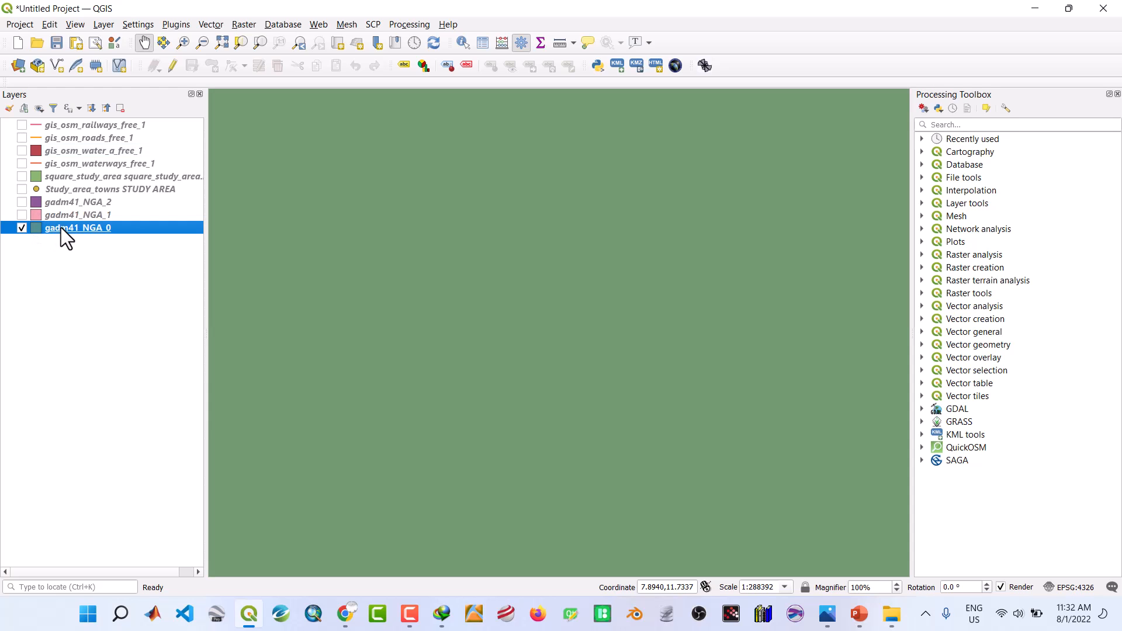
pyautogui.rightClick(61, 226)
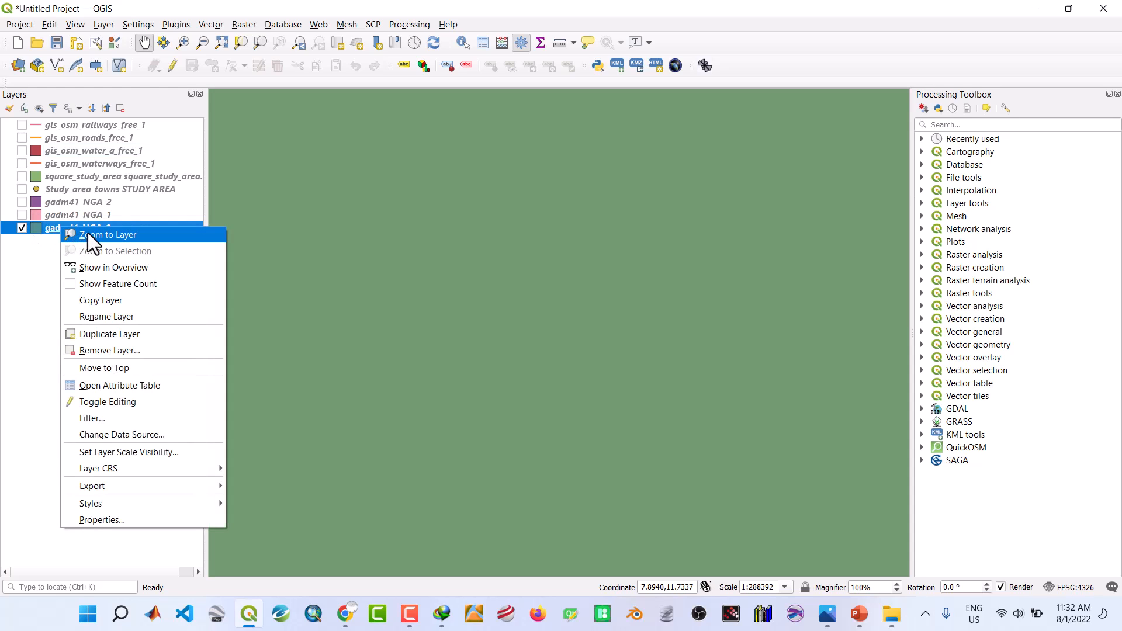
pyautogui.click(88, 233)
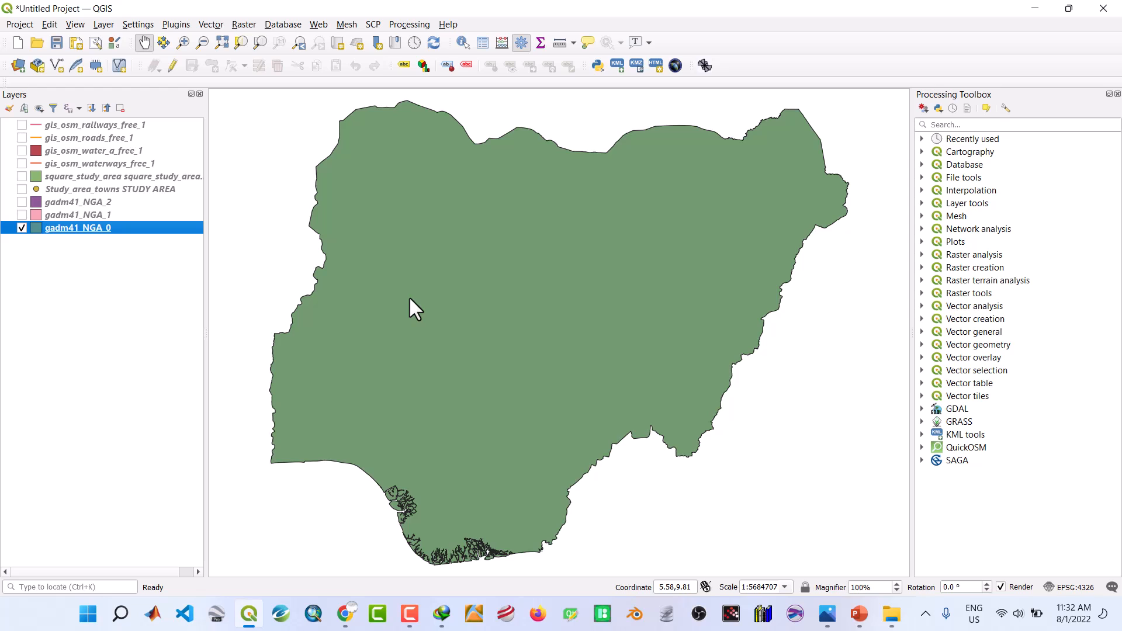
# Remove the gadm41_NGA_0 country boundary layer from the project
pyautogui.rightClick(89, 229)
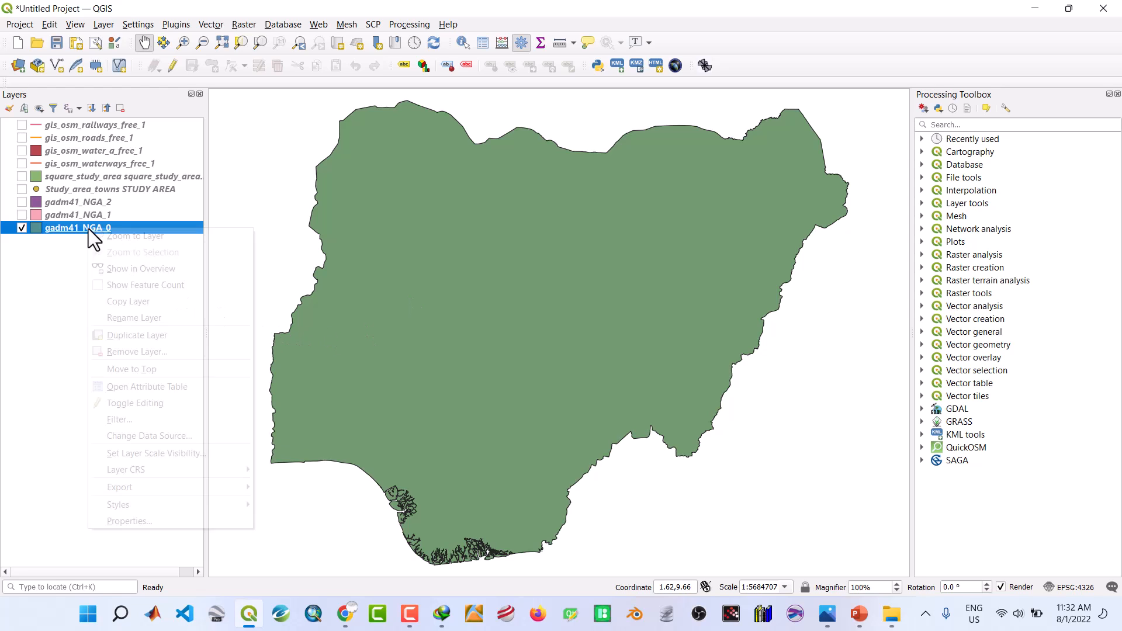
pyautogui.click(135, 352)
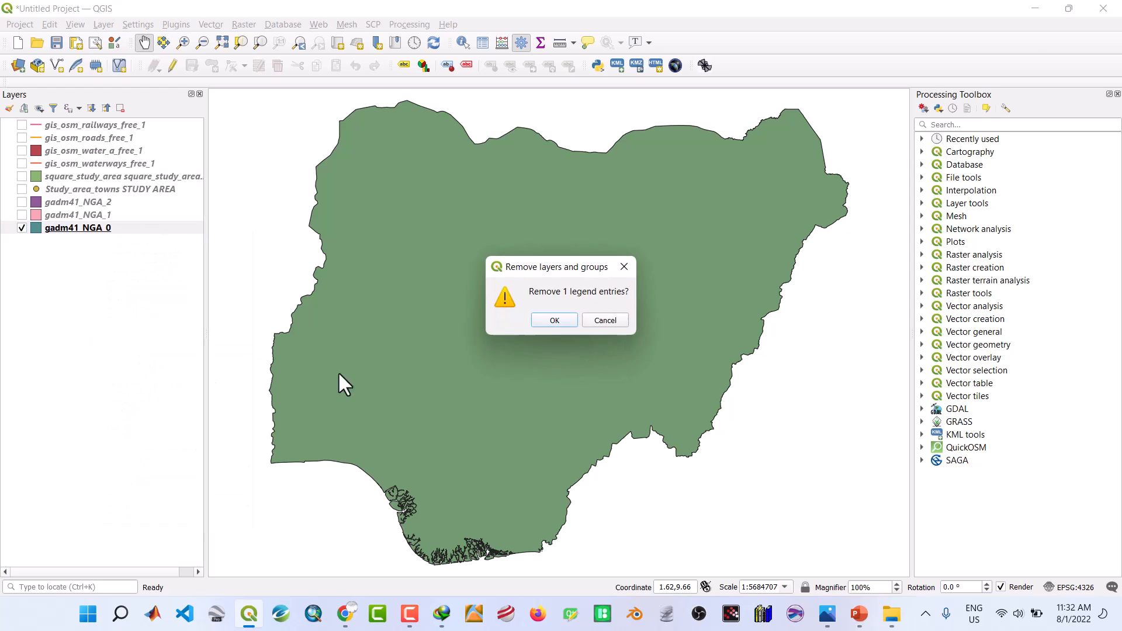
pyautogui.click(548, 323)
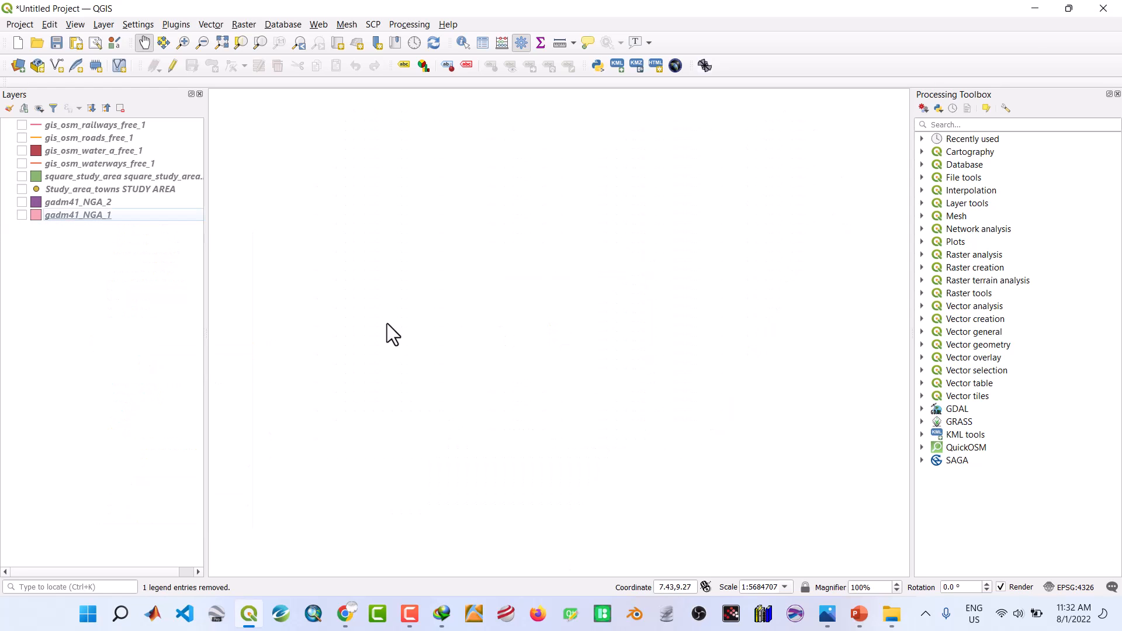
# Preview the gadm41_NGA_2 layer briefly, hide it again and show gadm41_NGA_1 instead
pyautogui.click(22, 202)
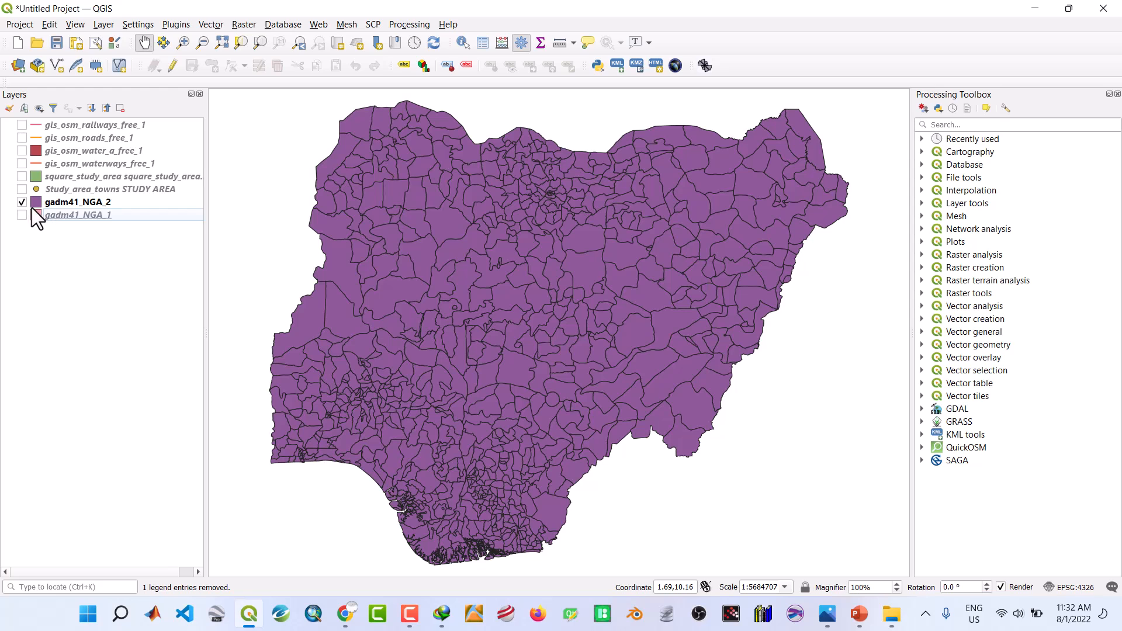
pyautogui.click(22, 202)
pyautogui.click(22, 215)
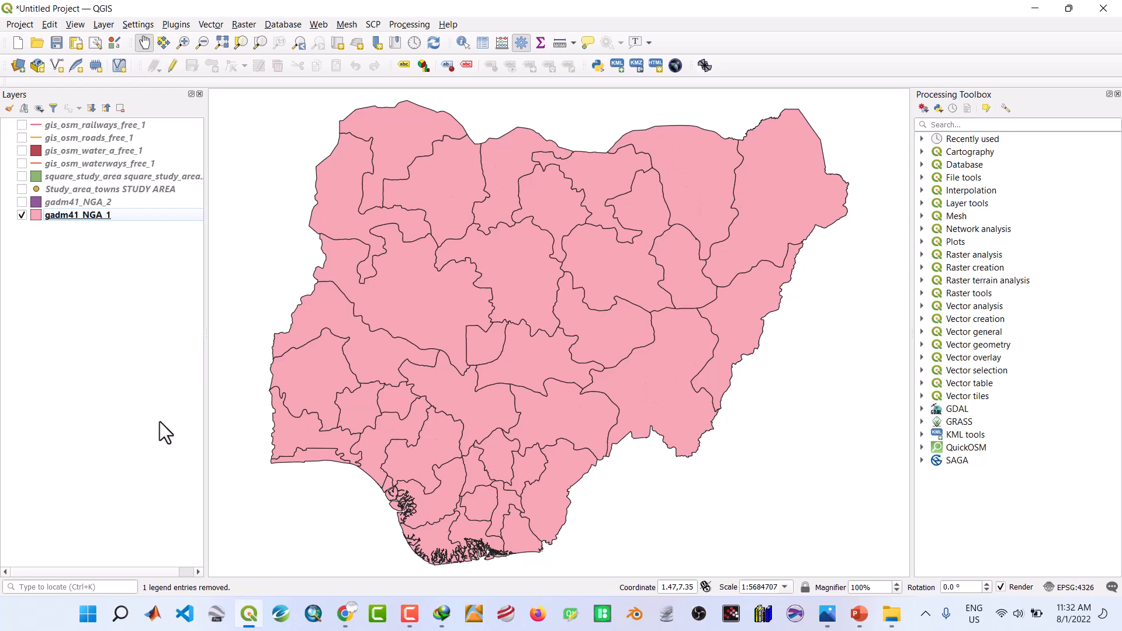
# Examine the attribute table of gadm41_NGA_1 and close it
pyautogui.rightClick(63, 216)
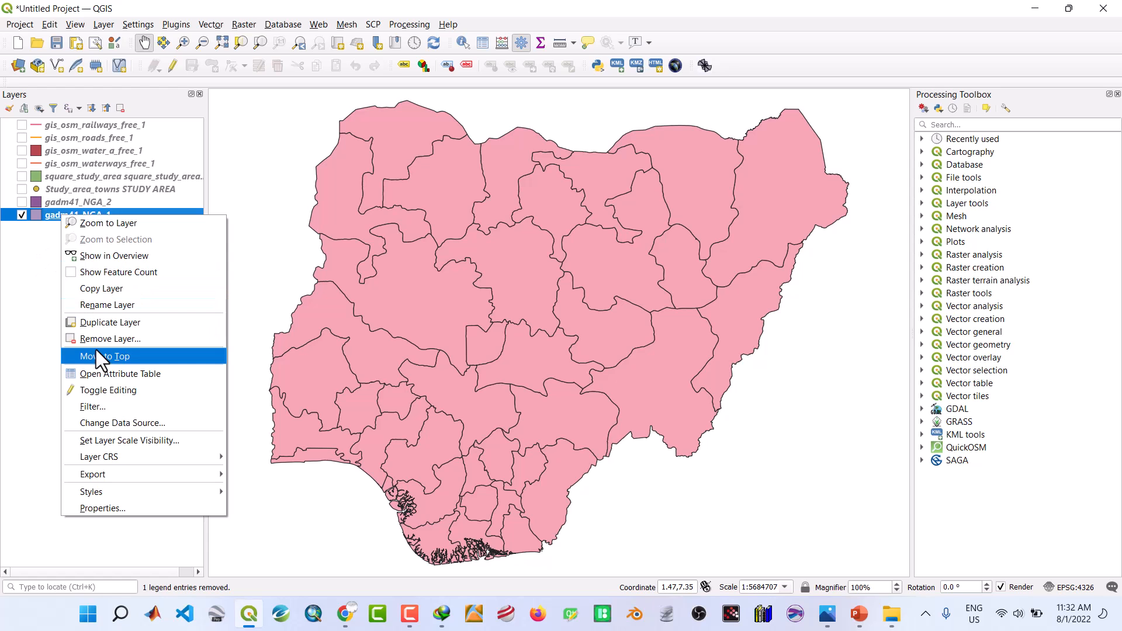
pyautogui.click(97, 373)
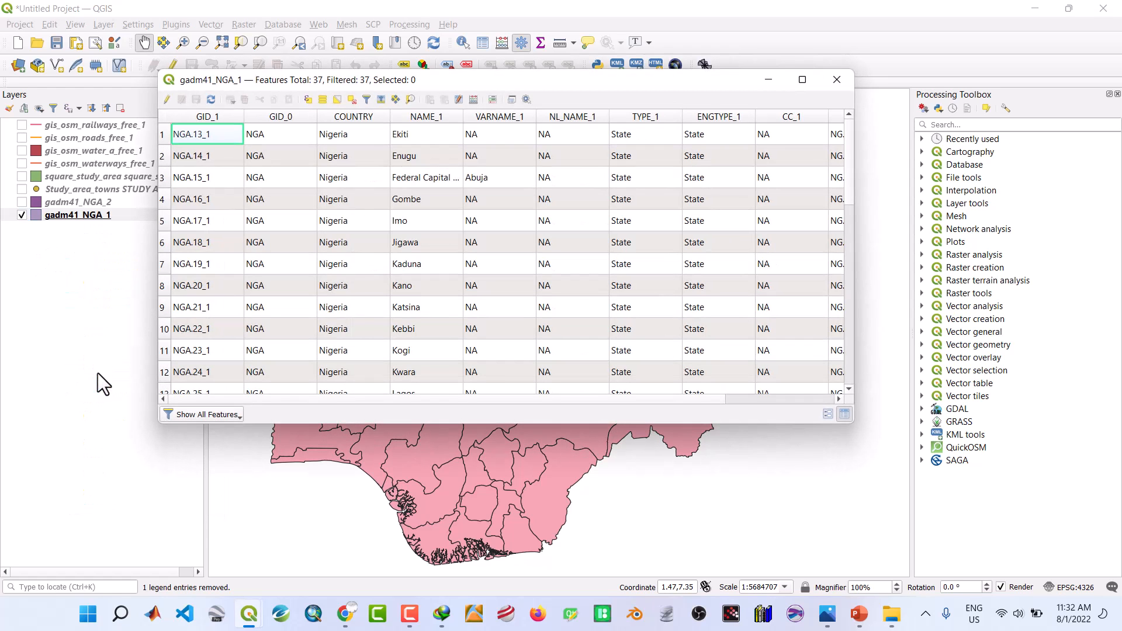
pyautogui.click(835, 80)
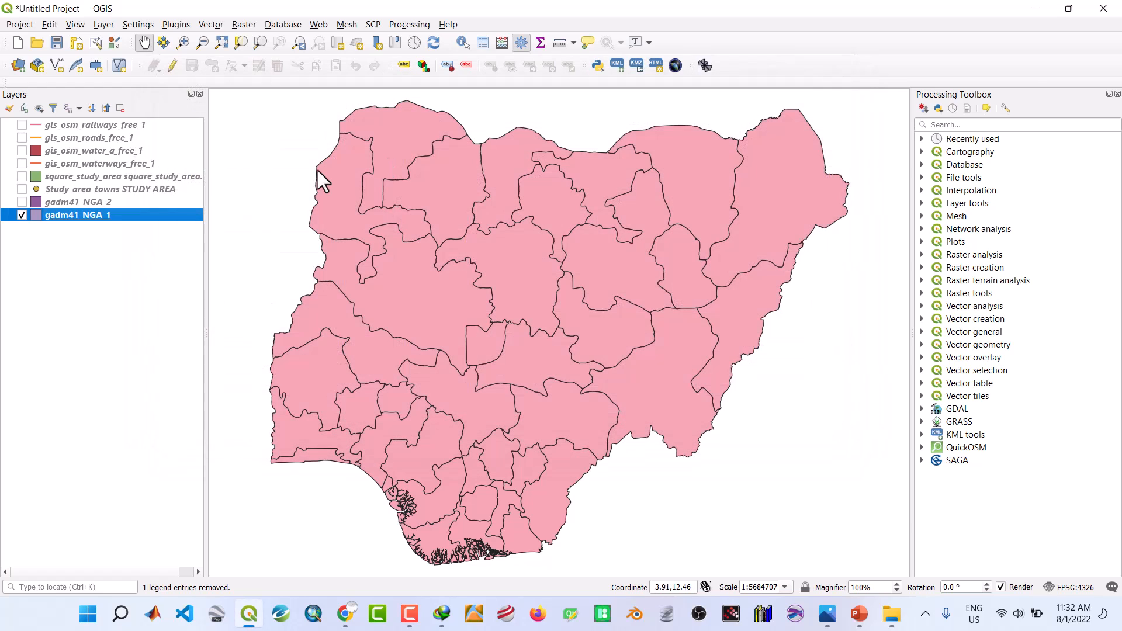
# Start exporting gadm41_NGA_1 as an ESRI Shapefile and create and open a NEW SHAPEFILES folder inside the Desktop's SHAPE FILES folder
pyautogui.rightClick(106, 219)
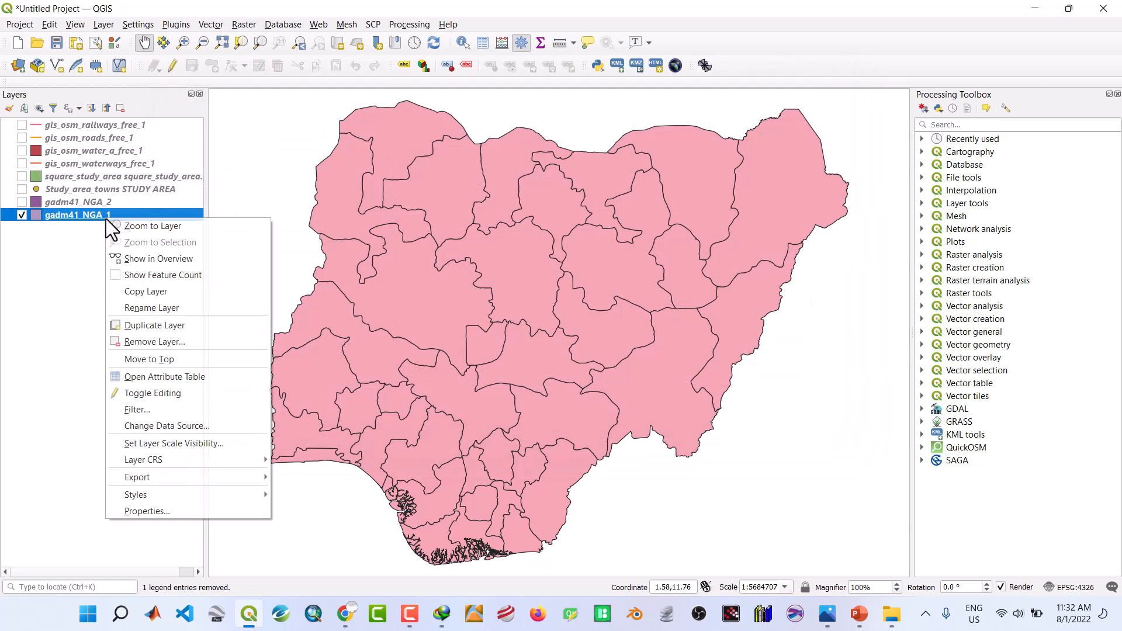
pyautogui.moveTo(172, 477)
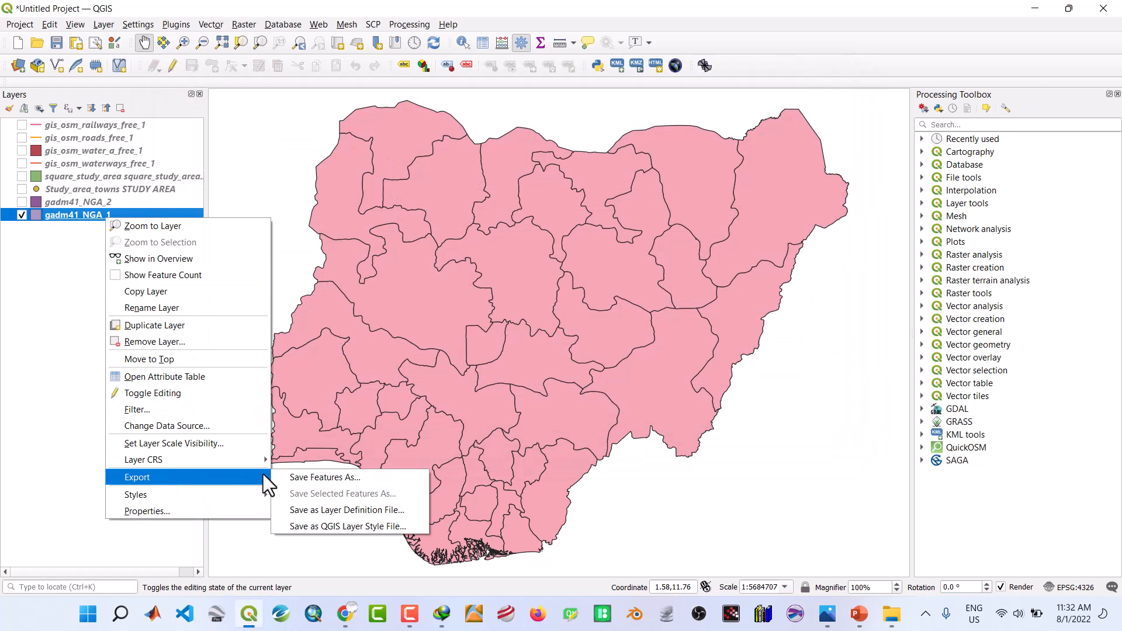
pyautogui.click(292, 474)
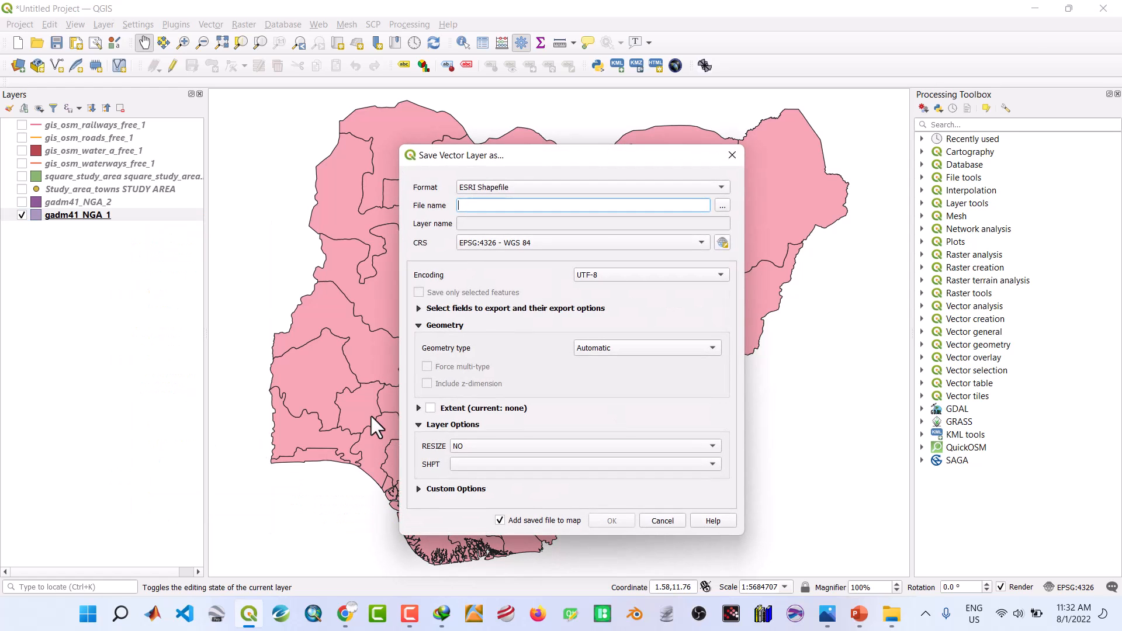
pyautogui.click(722, 205)
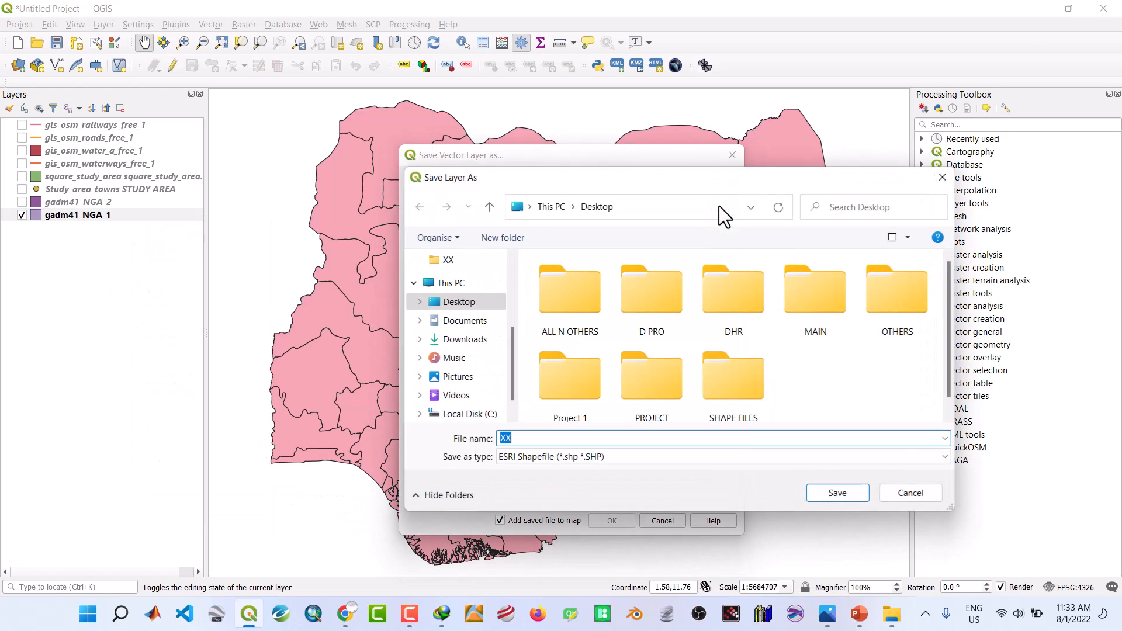
pyautogui.doubleClick(721, 383)
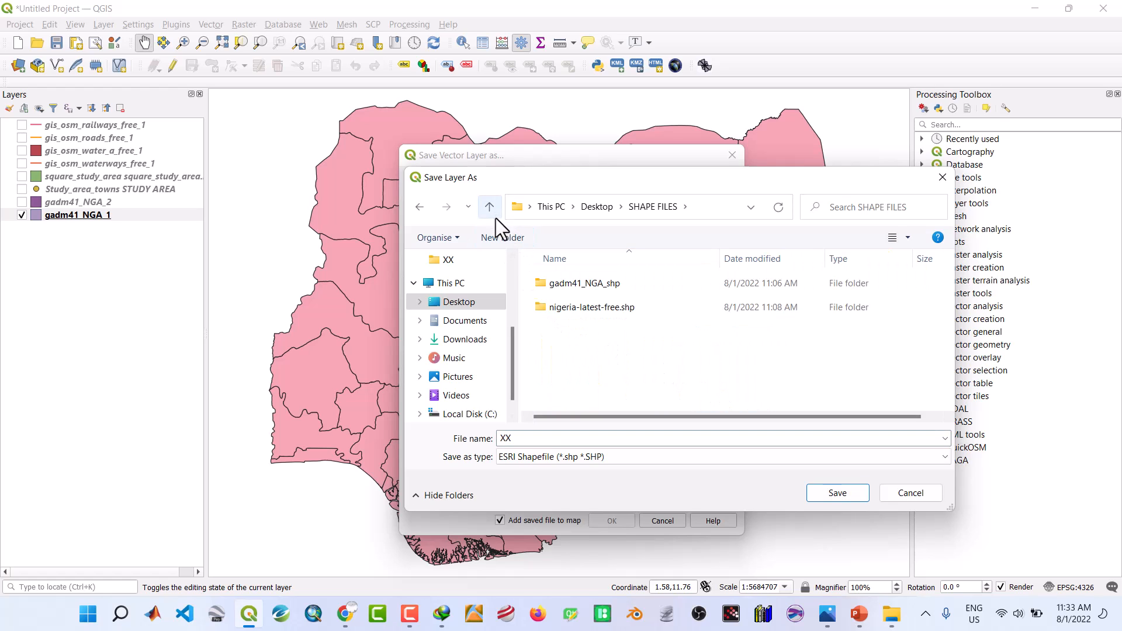
pyautogui.click(495, 236)
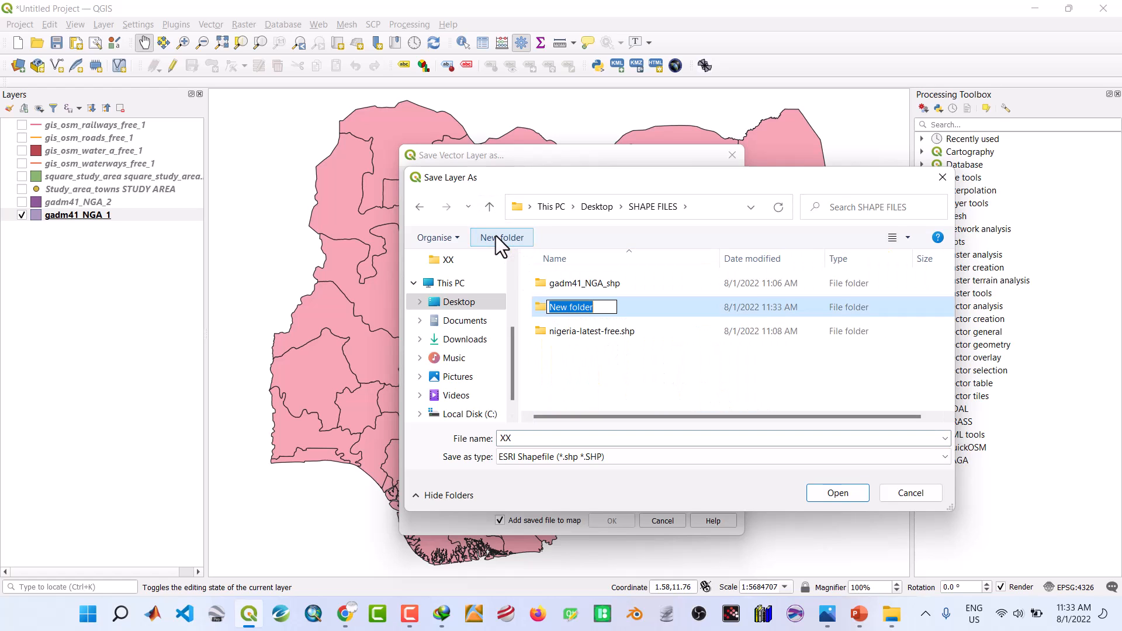
pyautogui.write('NEW ')
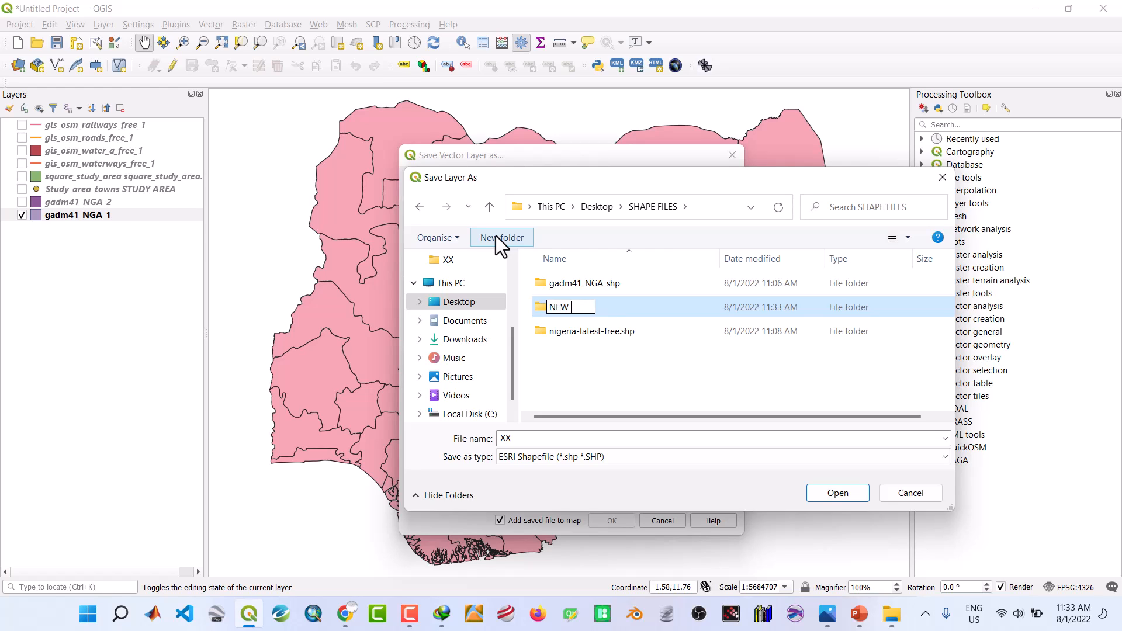
pyautogui.write('SHAPEFILES')
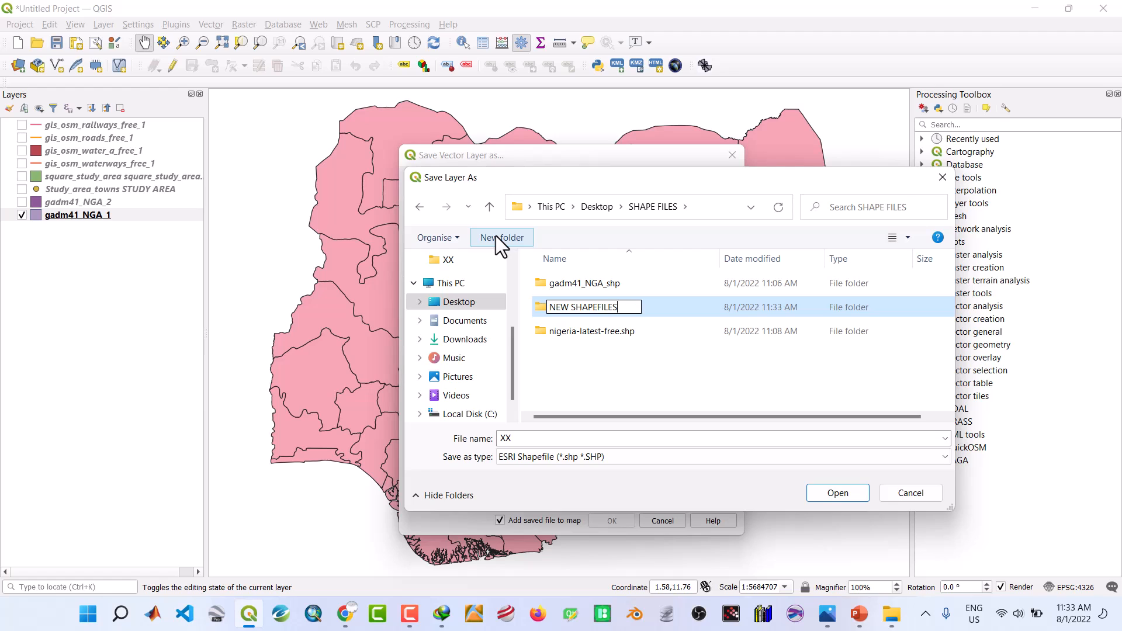
pyautogui.press('Return')
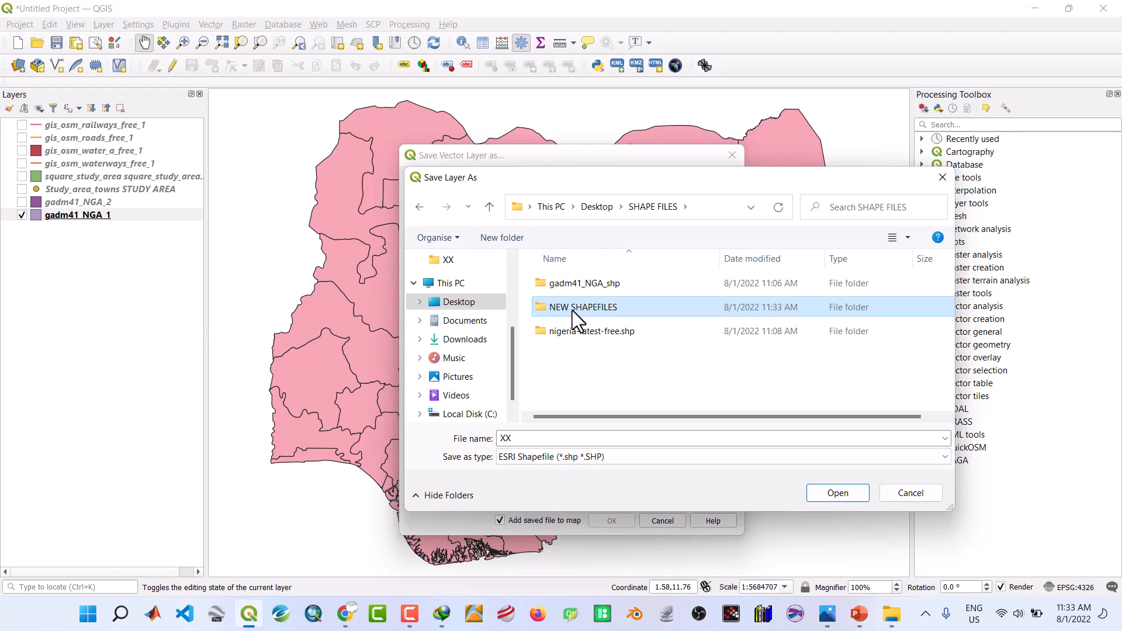
pyautogui.doubleClick(591, 310)
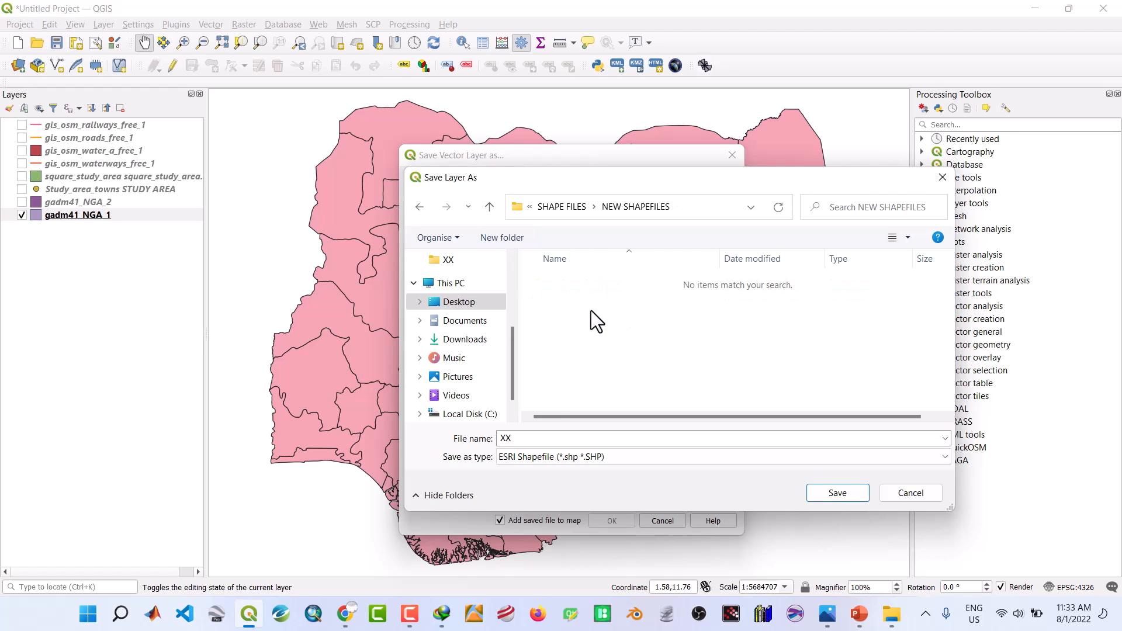
# Name the exported shapefile NG_States_Boundaries, save it in the NEW SHAPEFILES folder and add it to the map
pyautogui.click(533, 440)
pyautogui.write('NG')
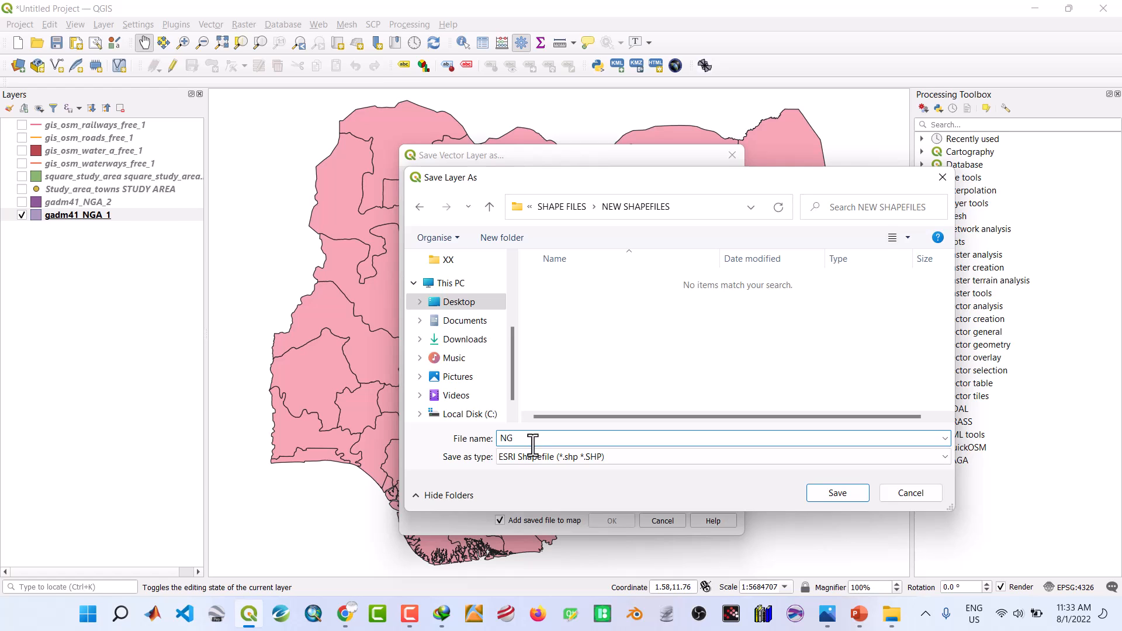
pyautogui.write('_States_Boundaaries')
pyautogui.click(574, 444)
pyautogui.press('BackSpace')
pyautogui.click(825, 493)
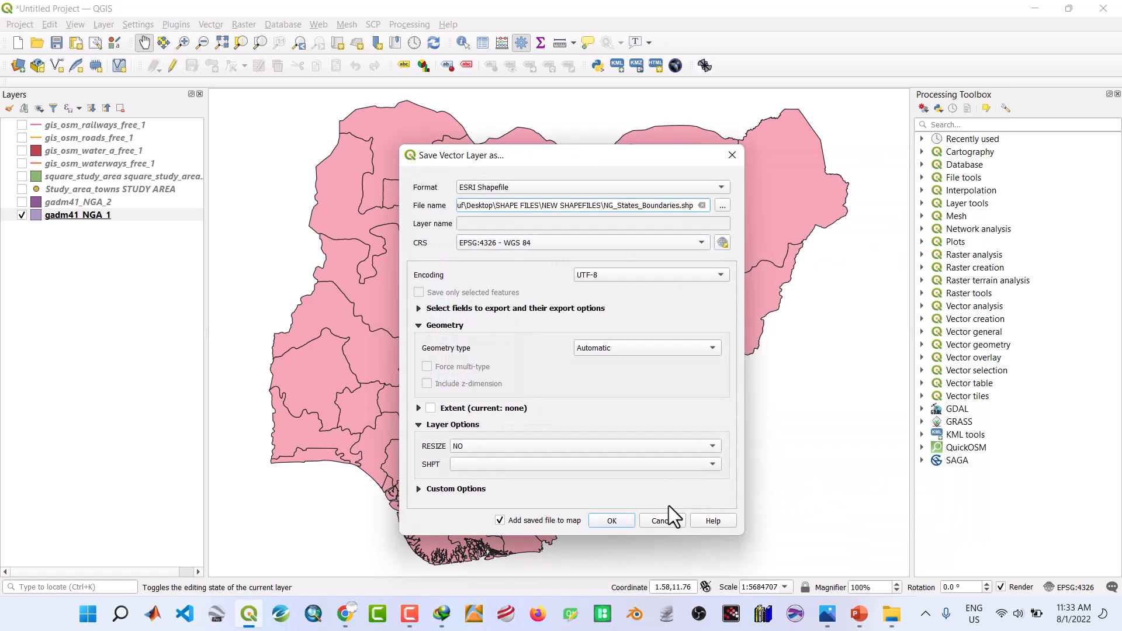
pyautogui.click(622, 521)
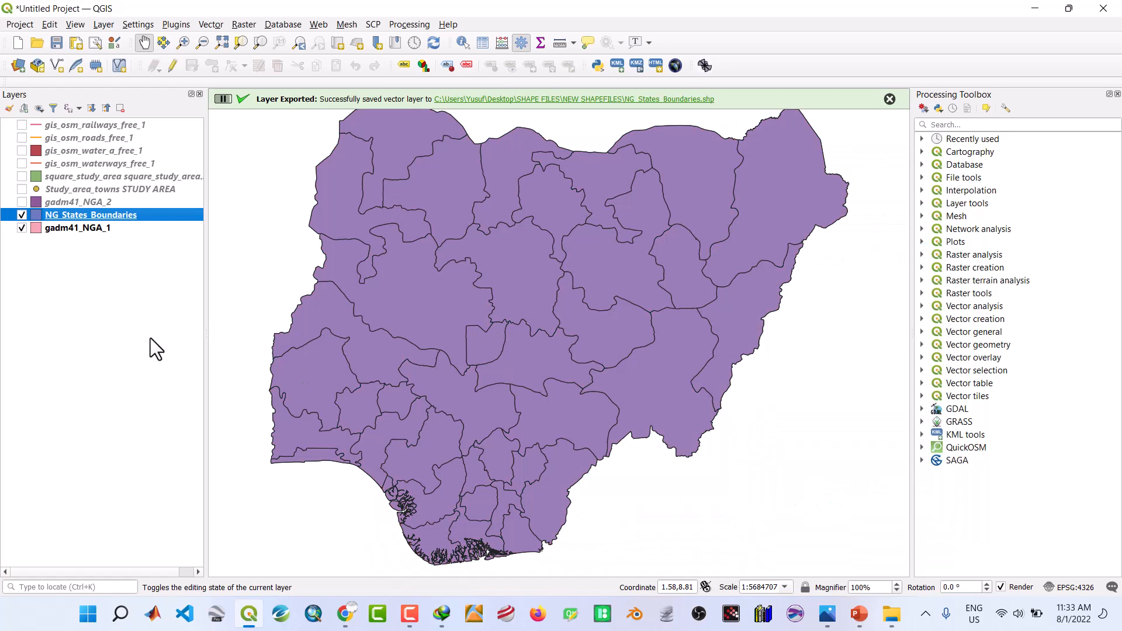
# Remove the original gadm41_NGA_1 layer from the project
pyautogui.click(53, 230)
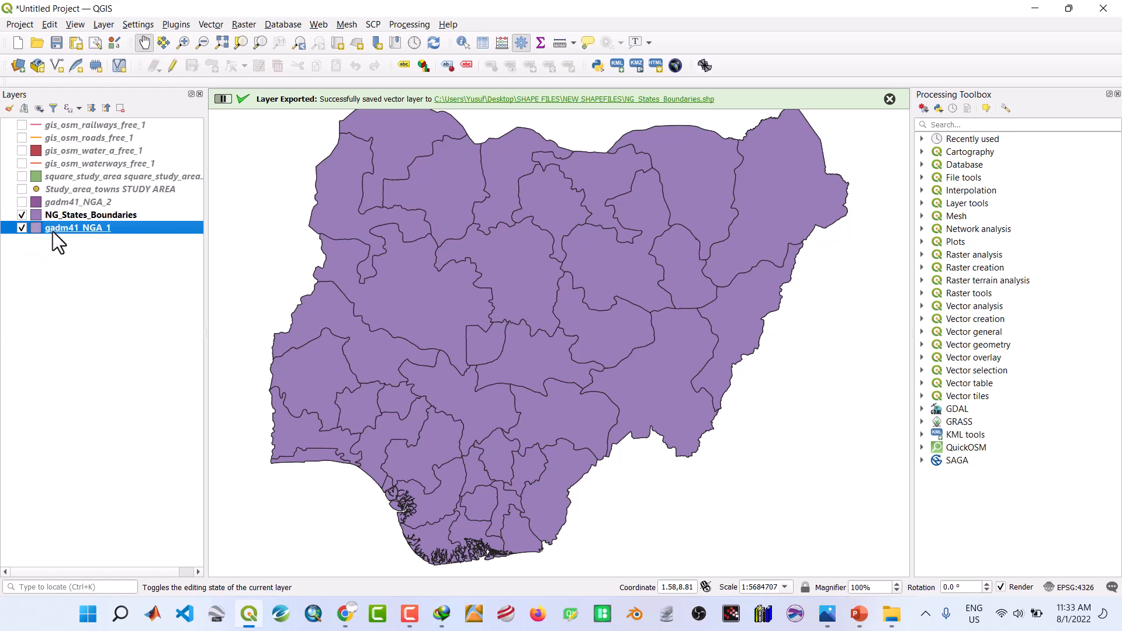
pyautogui.rightClick(52, 232)
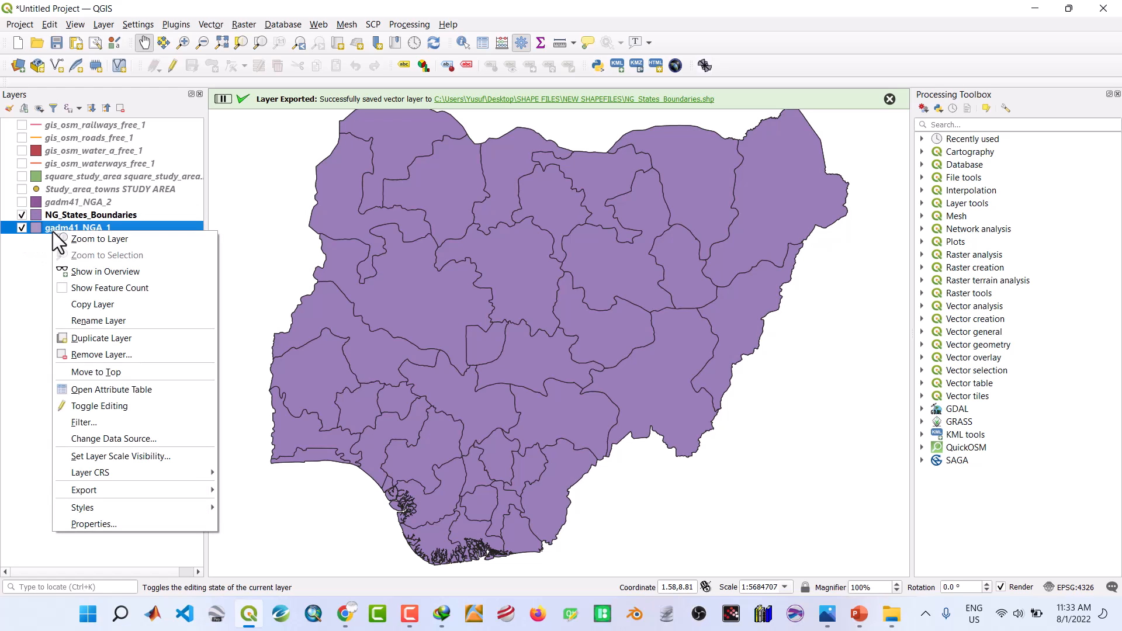
pyautogui.click(92, 351)
pyautogui.click(555, 320)
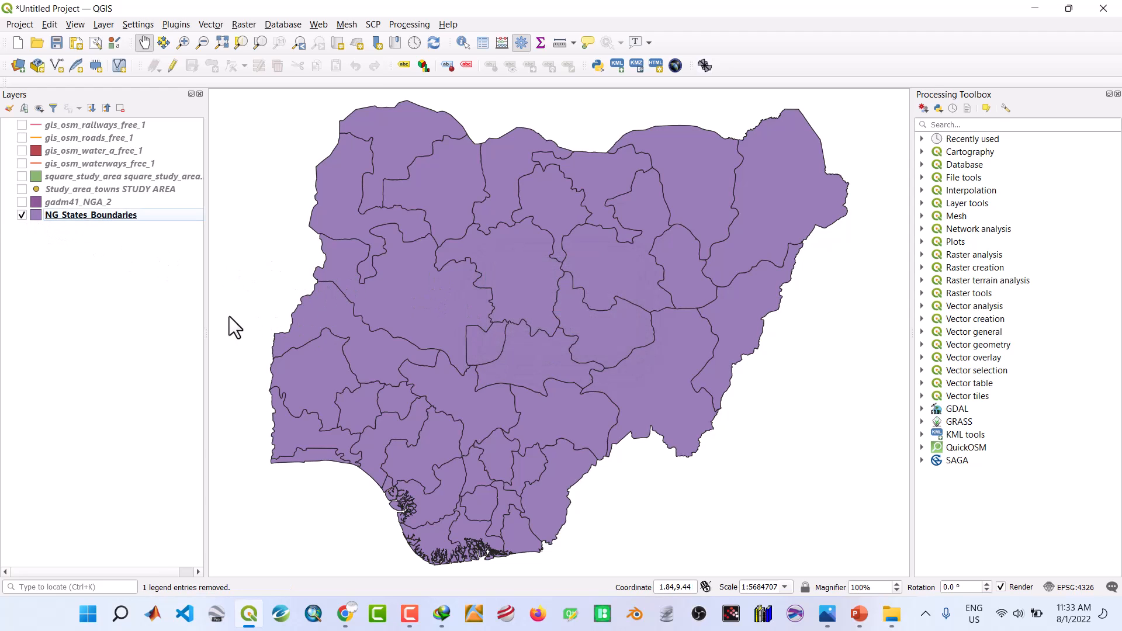
# Show gadm41_NGA_2 in place of NG_States_Boundaries and start exporting it as an ESRI Shapefile
pyautogui.click(25, 214)
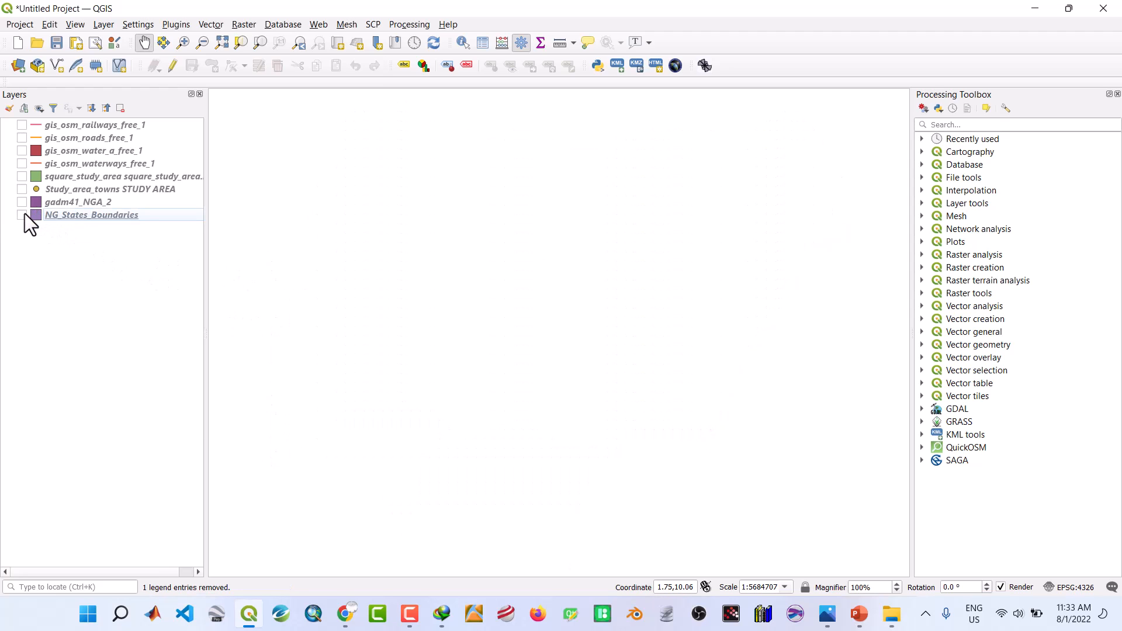
pyautogui.click(23, 204)
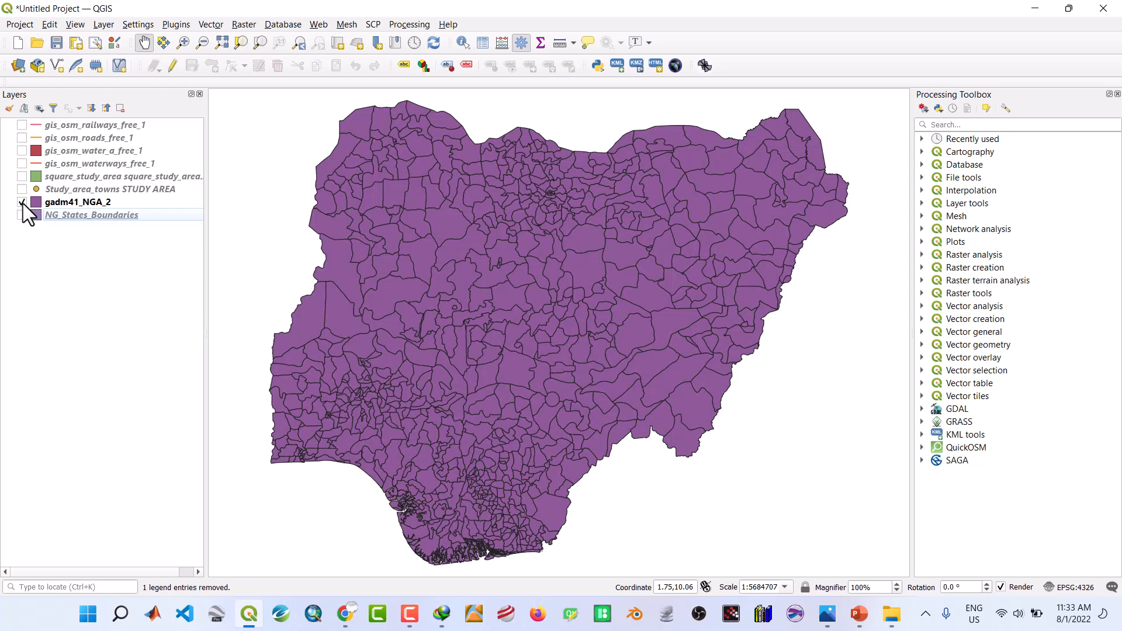
pyautogui.click(74, 208)
pyautogui.rightClick(72, 200)
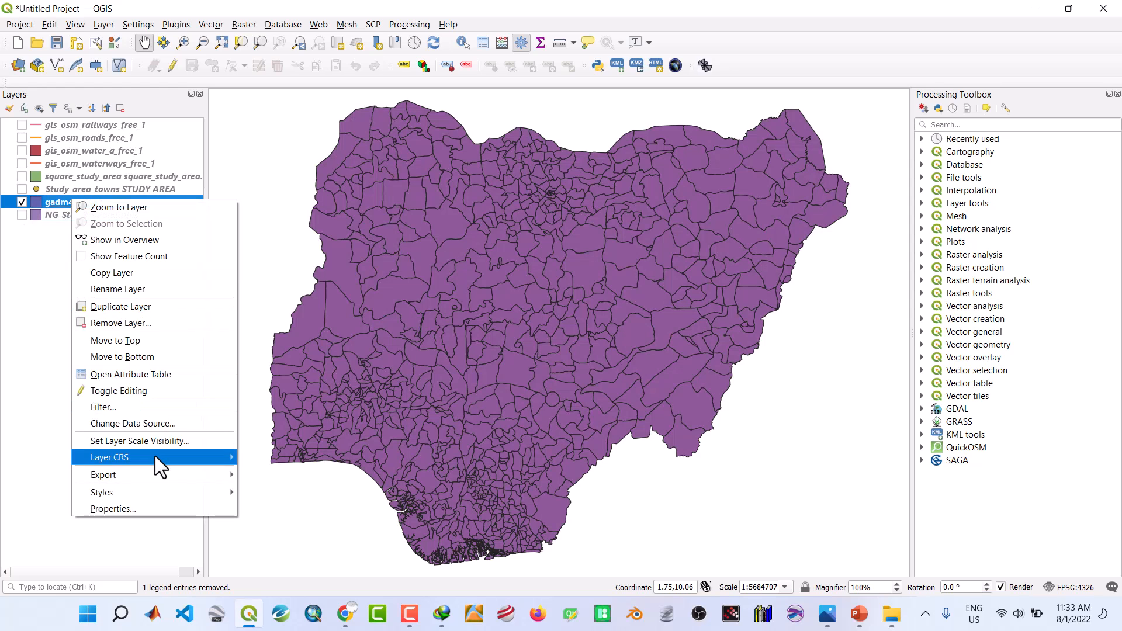
pyautogui.moveTo(156, 472)
pyautogui.click(252, 475)
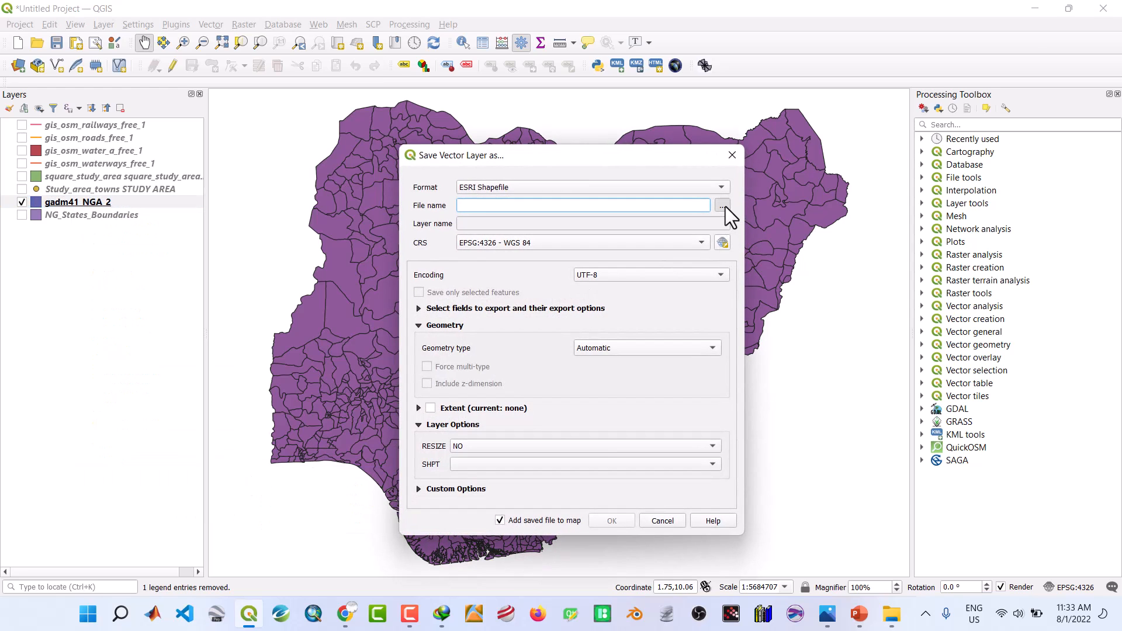
# Name the exported shapefile NG_LGA_Boundaries, save it in the NEW SHAPEFILES folder and add it to the map
pyautogui.click(725, 205)
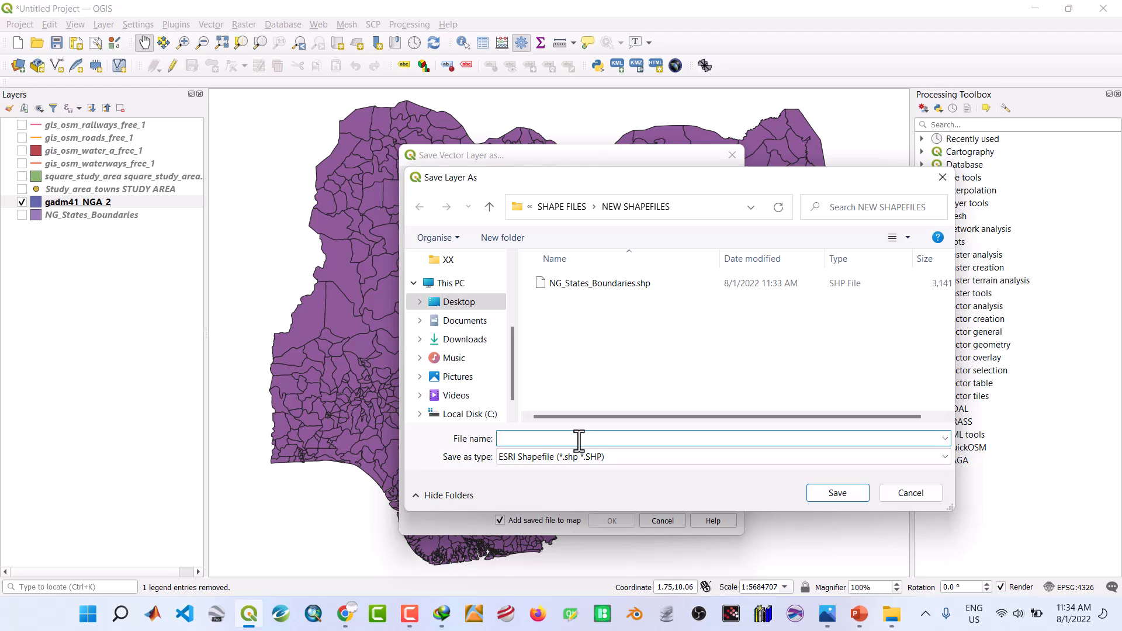
pyautogui.write('NG_')
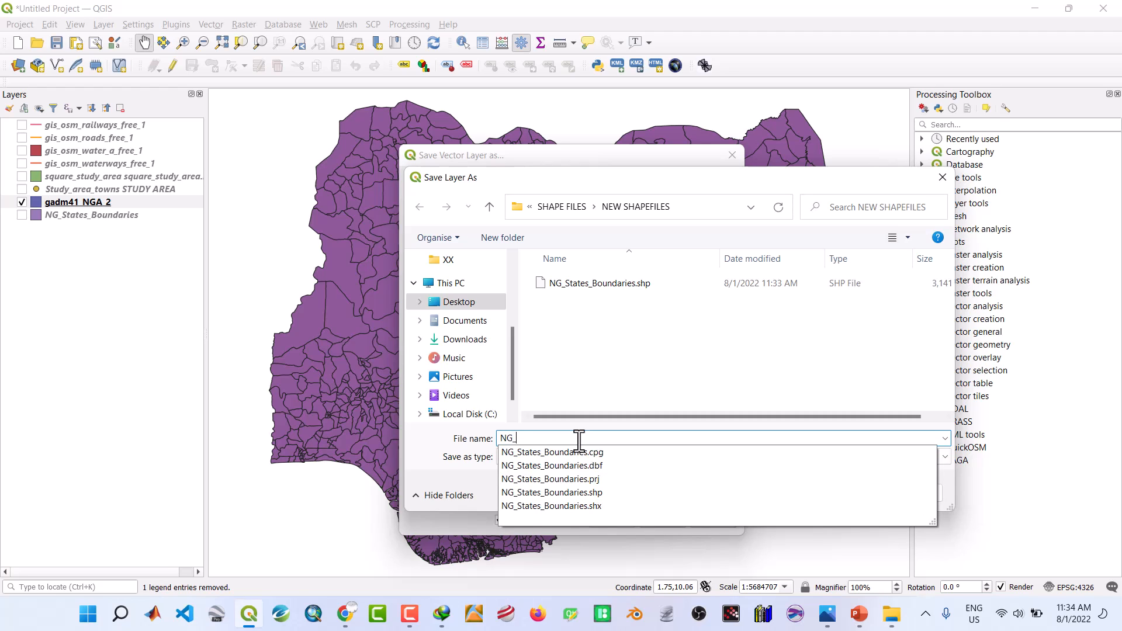
pyautogui.write('L')
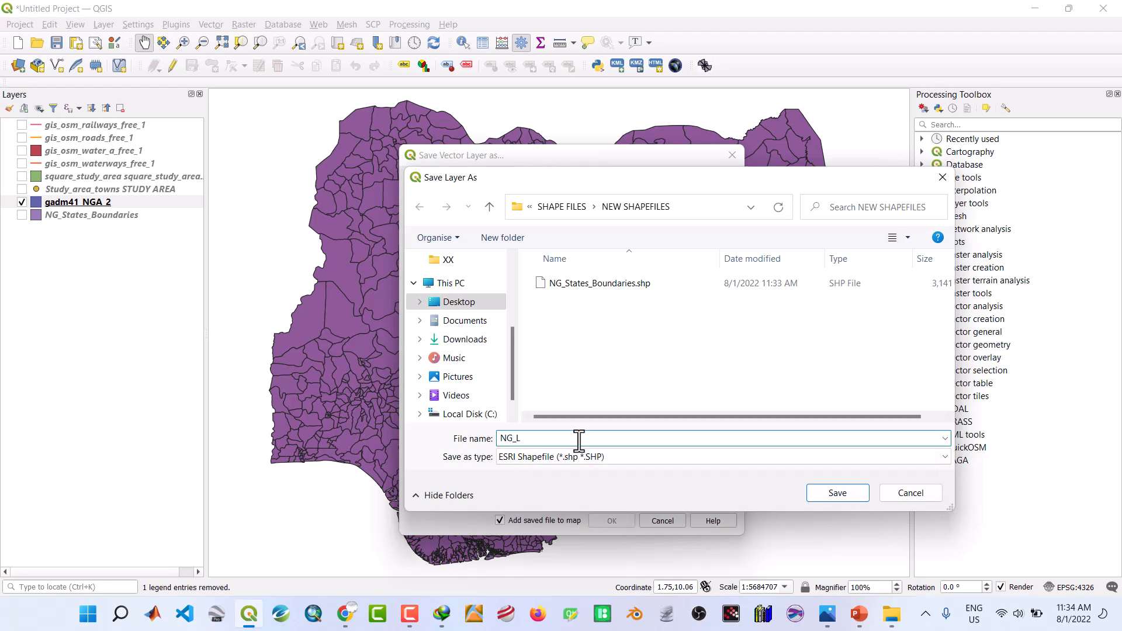
pyautogui.write('GA_Boundaries')
pyautogui.click(816, 493)
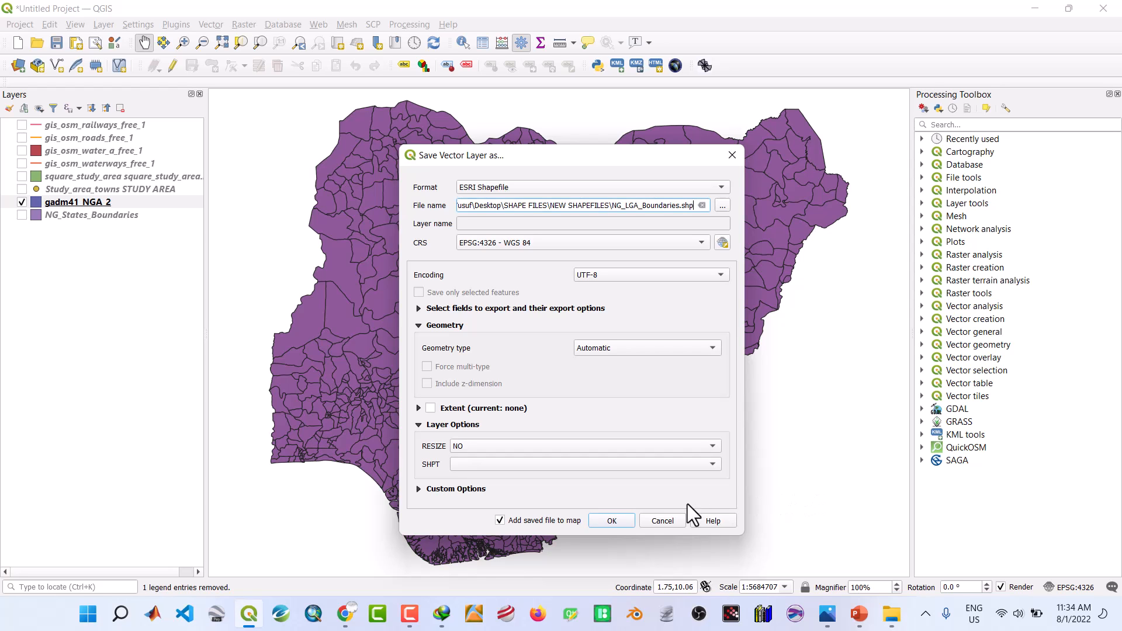
pyautogui.click(616, 523)
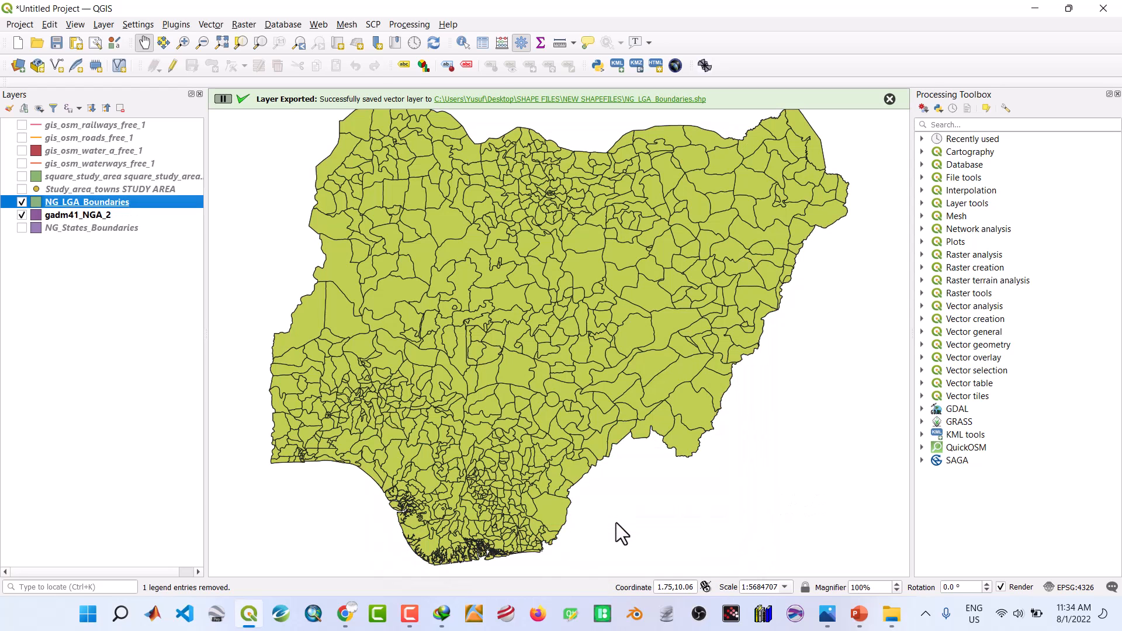
# Remove the original gadm41_NGA_2 layer from the project
pyautogui.click(76, 215)
pyautogui.rightClick(76, 216)
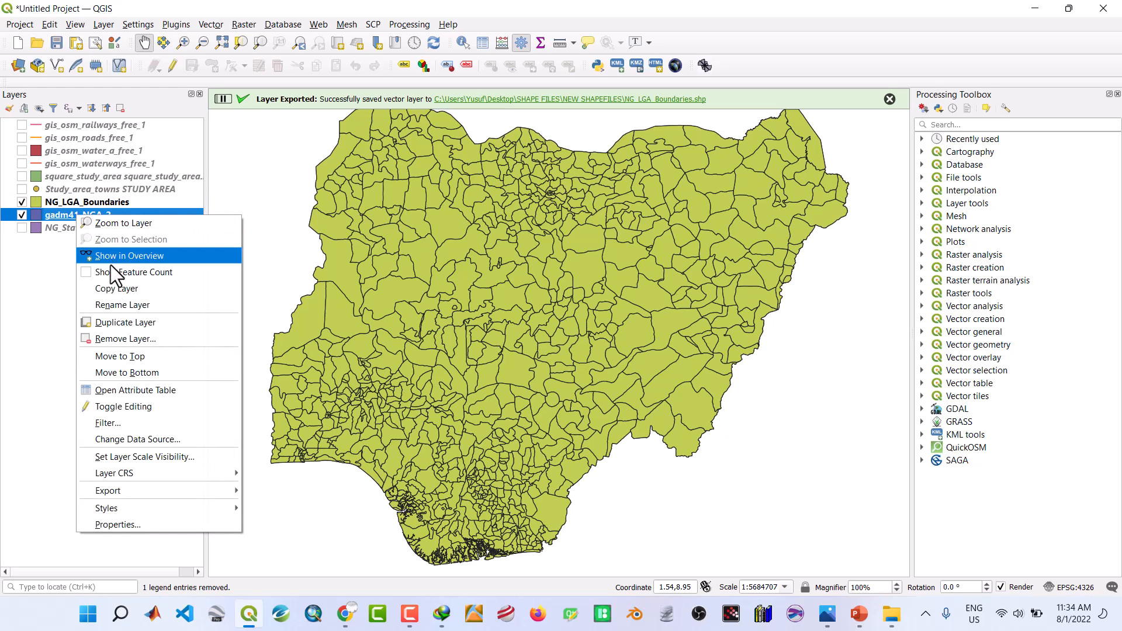
pyautogui.click(116, 338)
pyautogui.click(552, 320)
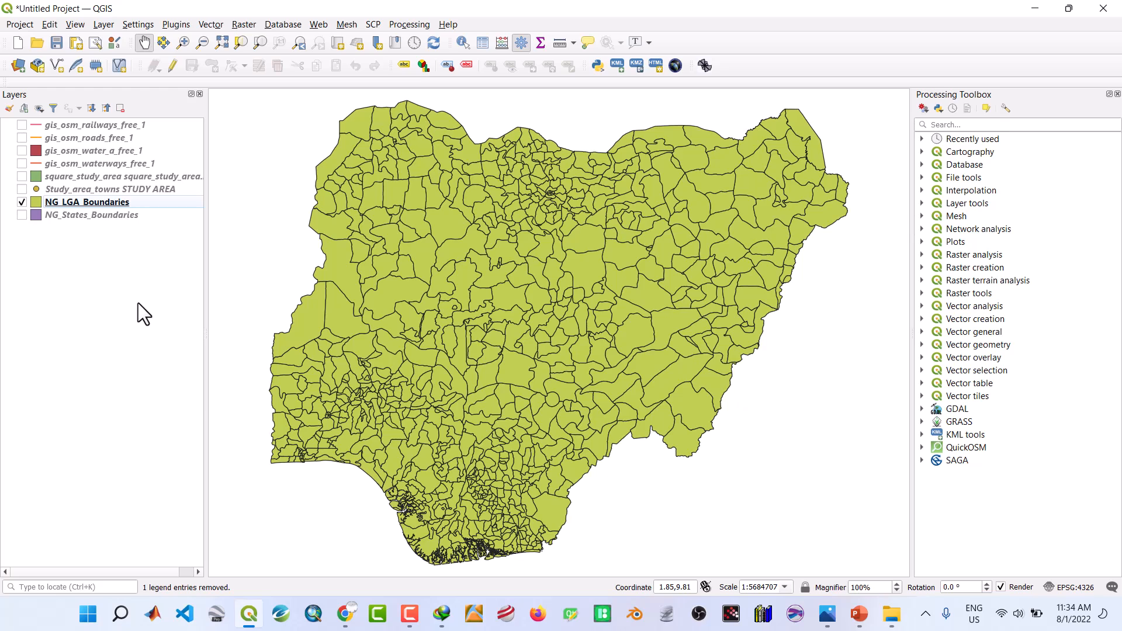
# Move the square_study_area layer directly below Study_area_towns and show it in place of NG_LGA_Boundaries
pyautogui.click(22, 202)
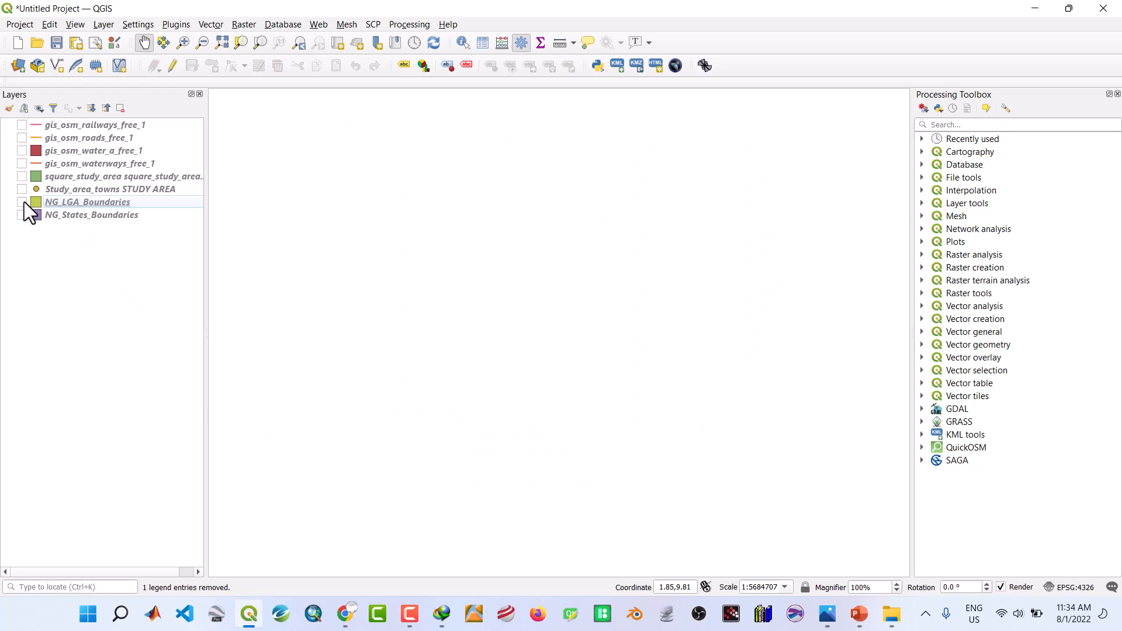
pyautogui.click(72, 181)
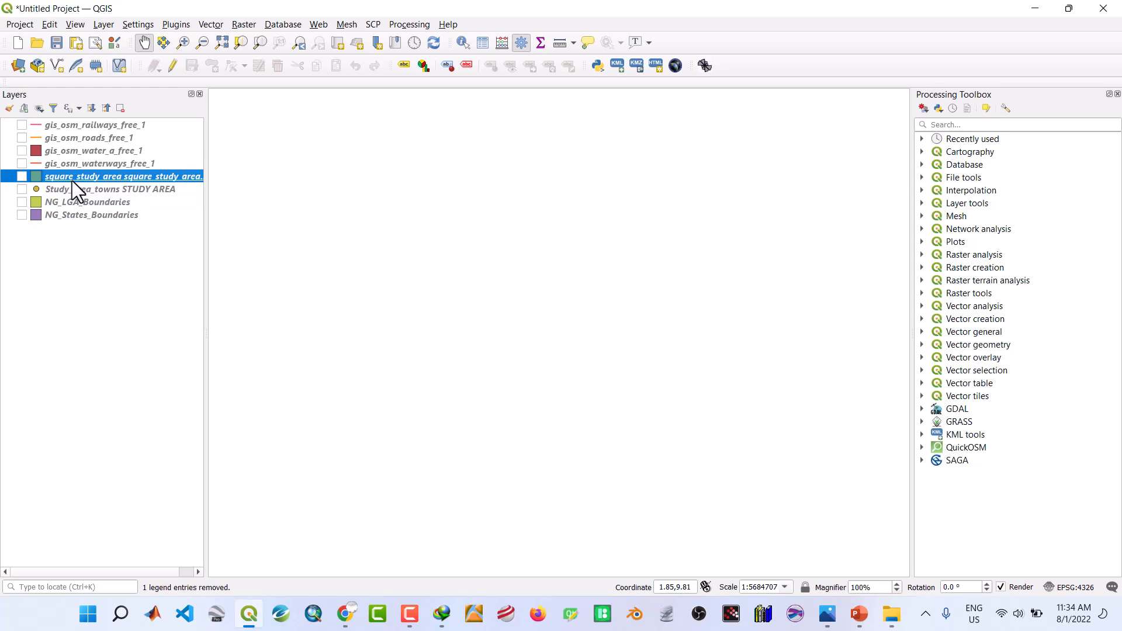
pyautogui.moveTo(72, 180); pyautogui.dragTo(67, 199)
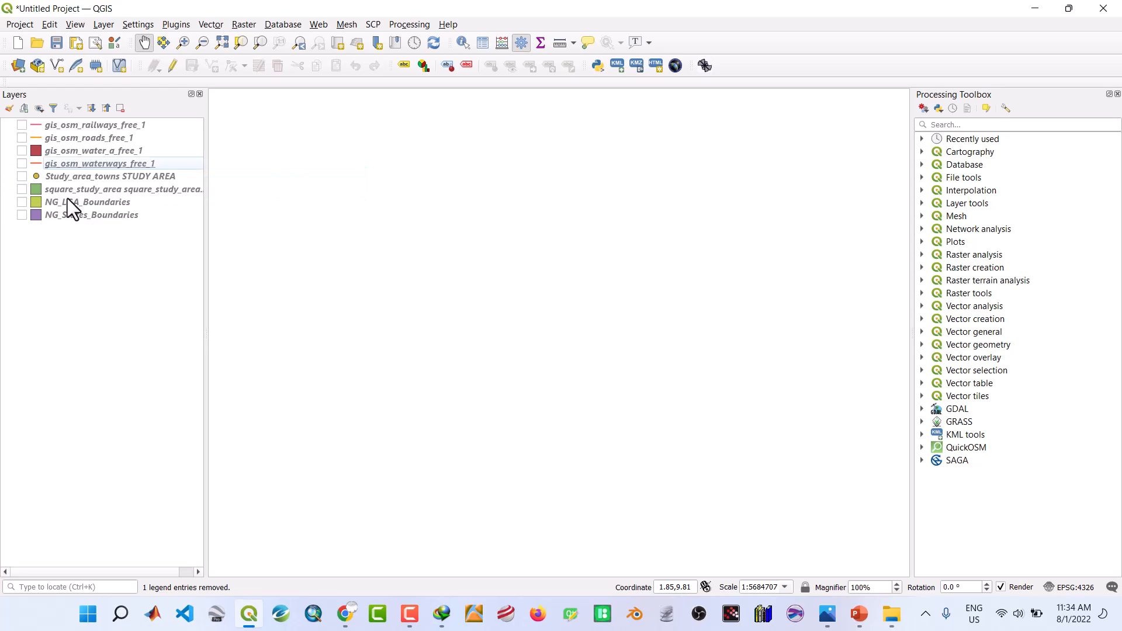
pyautogui.click(22, 191)
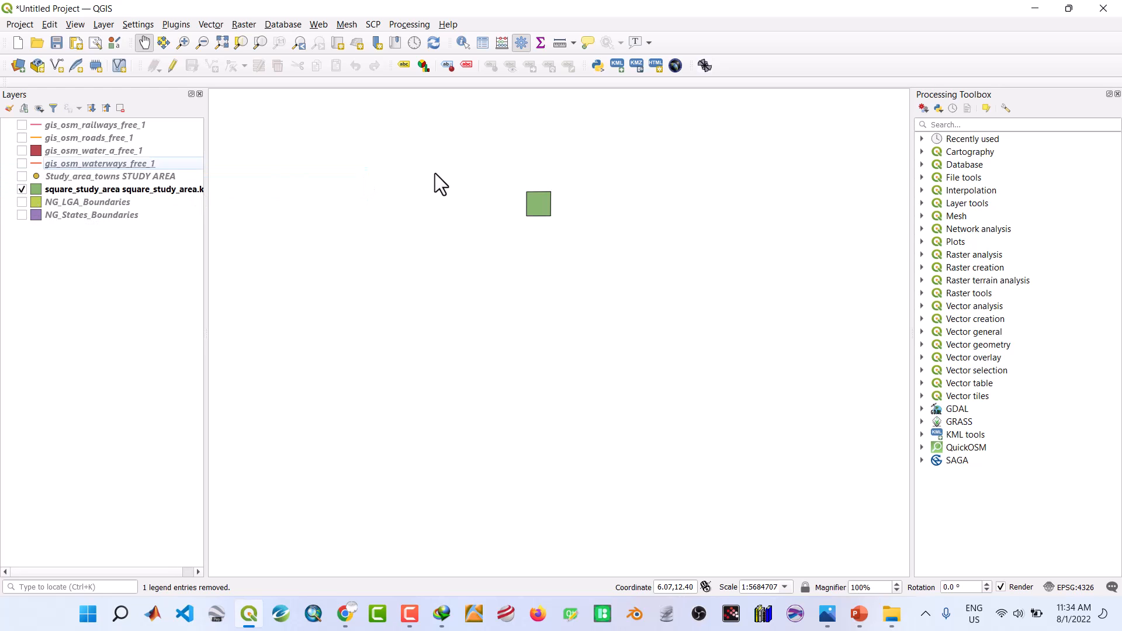
pyautogui.rightClick(58, 190)
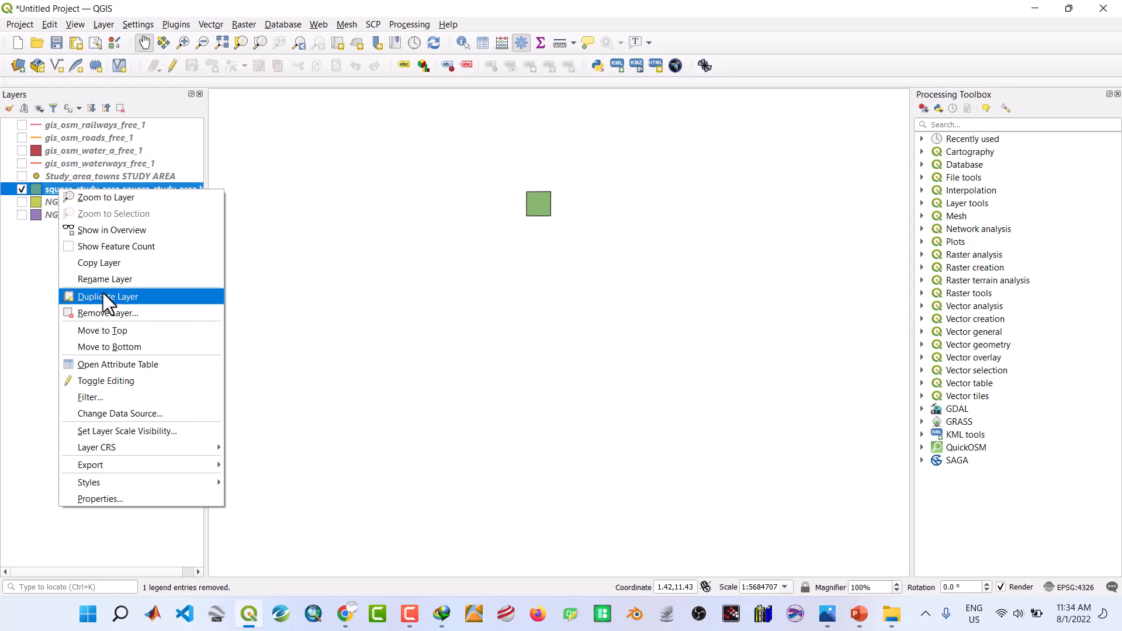
pyautogui.click(89, 204)
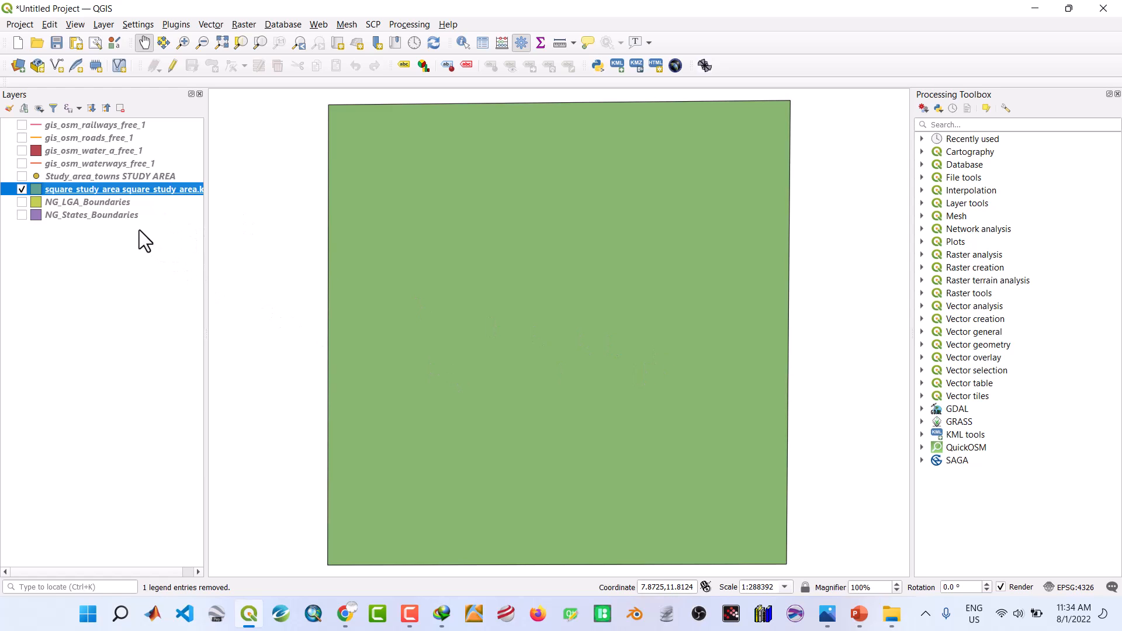
# Export the square_study_area layer as an ESRI Shapefile named NG_Study_Area_Boundary in the NEW SHAPEFILES folder and add it to the map
pyautogui.rightClick(87, 189)
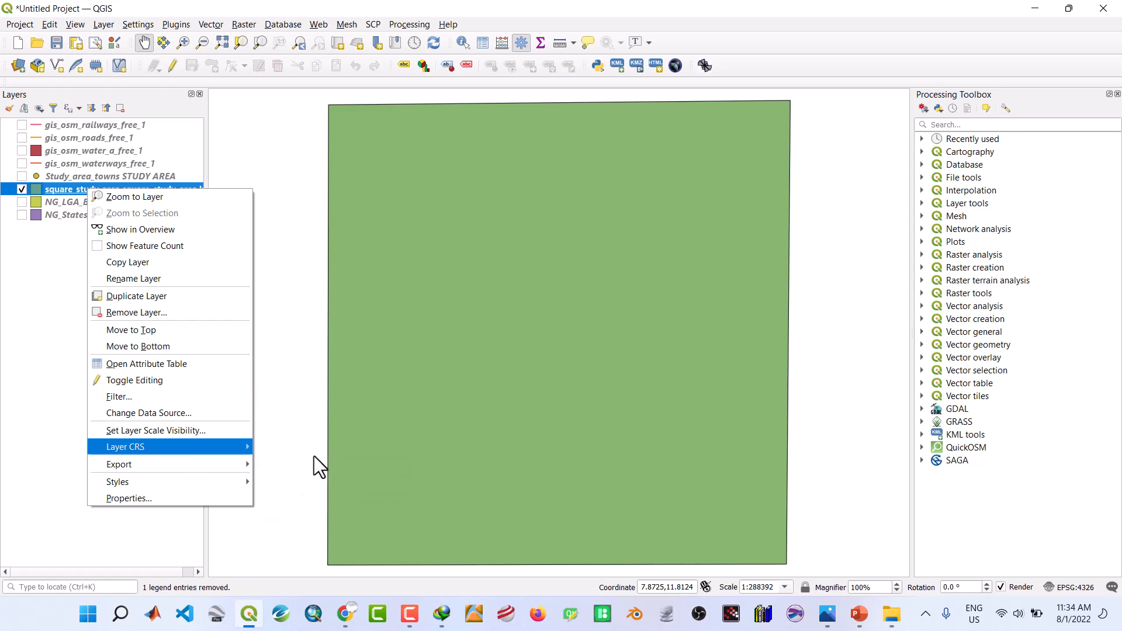
pyautogui.click(271, 466)
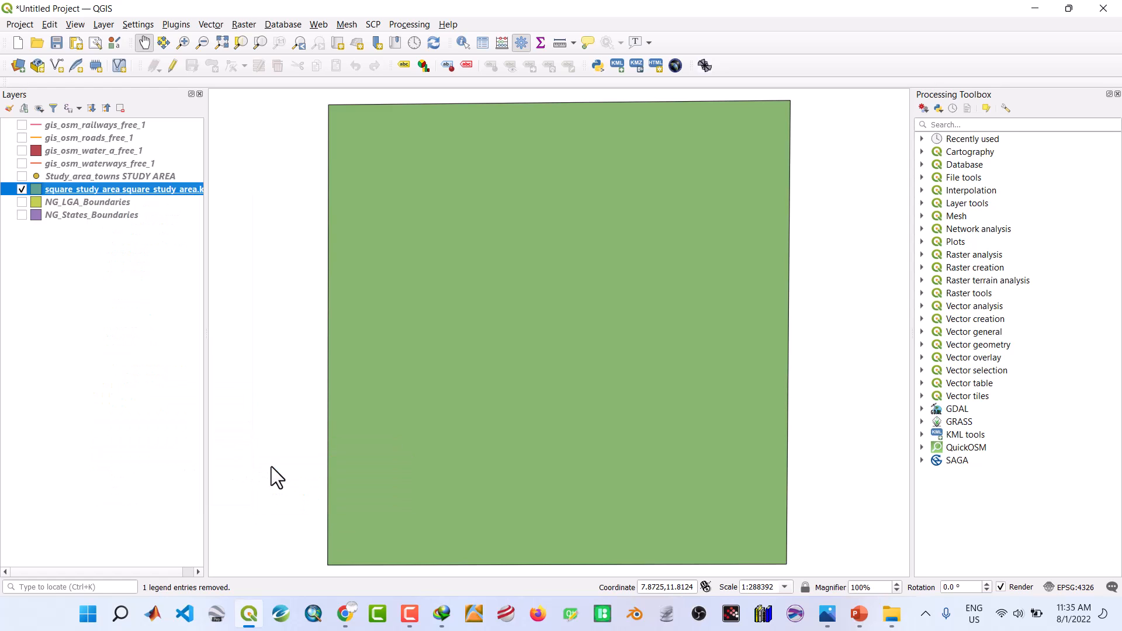
pyautogui.click(717, 203)
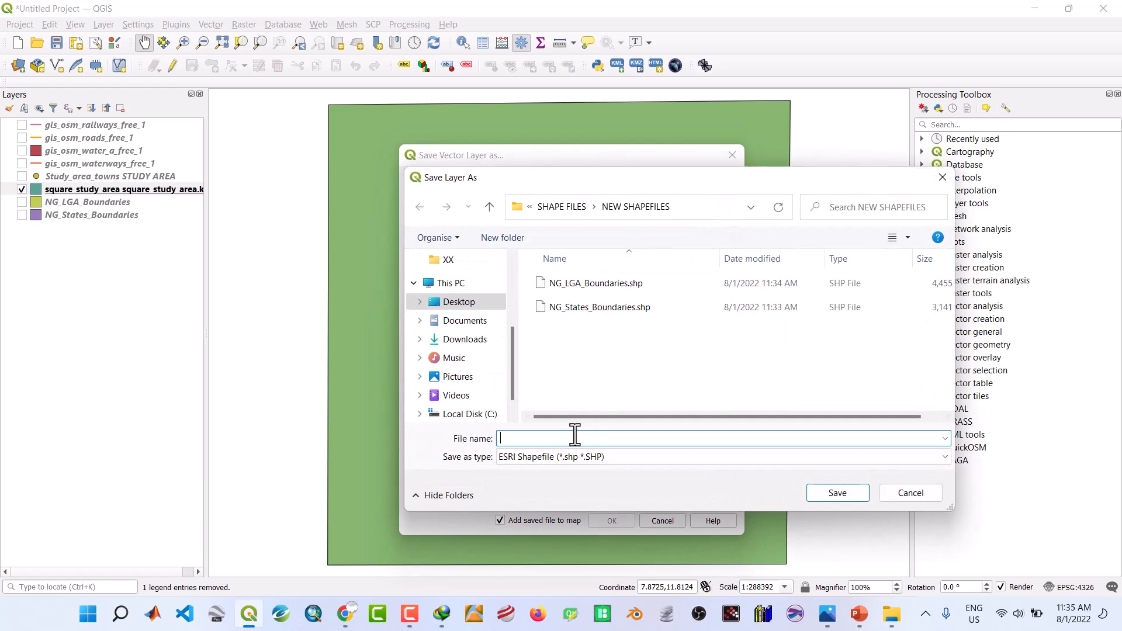
pyautogui.write('NG')
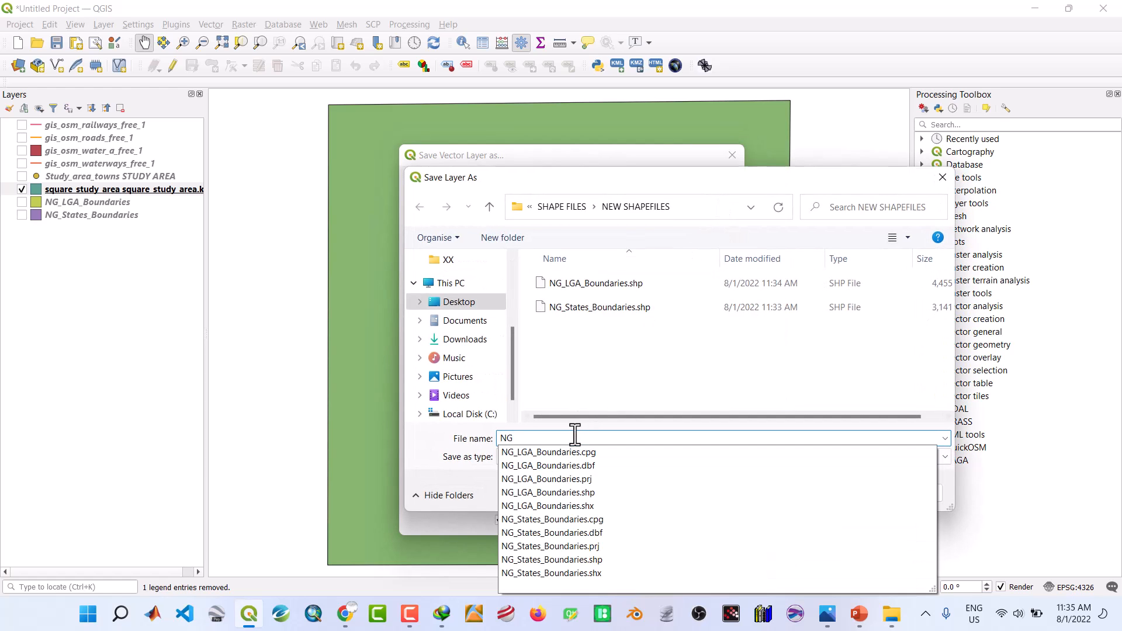
pyautogui.write('_St')
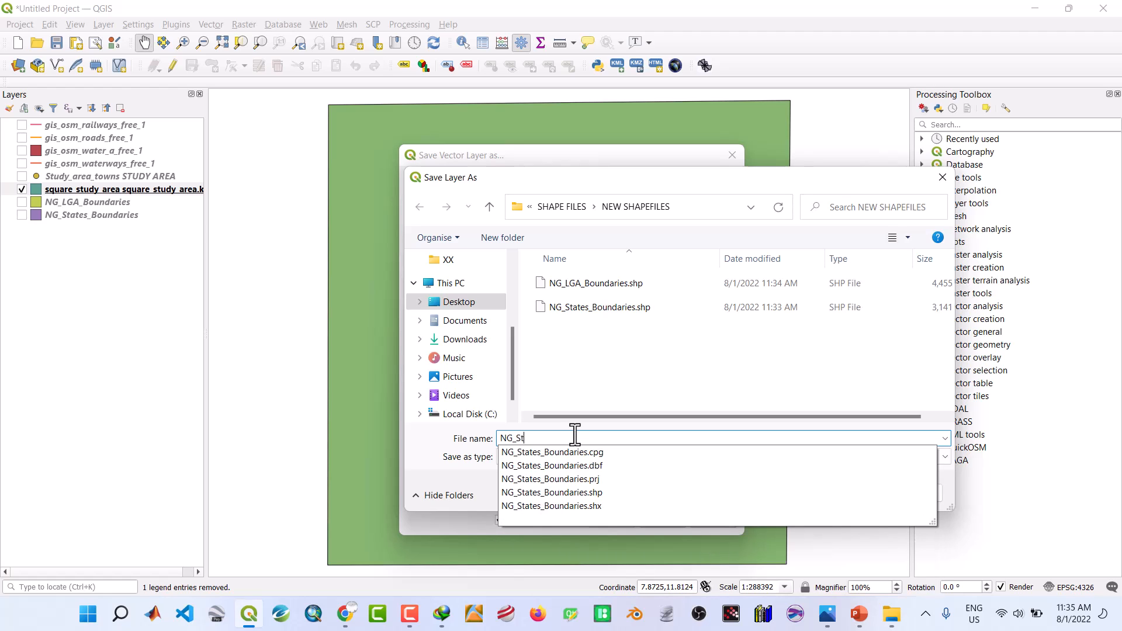
pyautogui.write('udy')
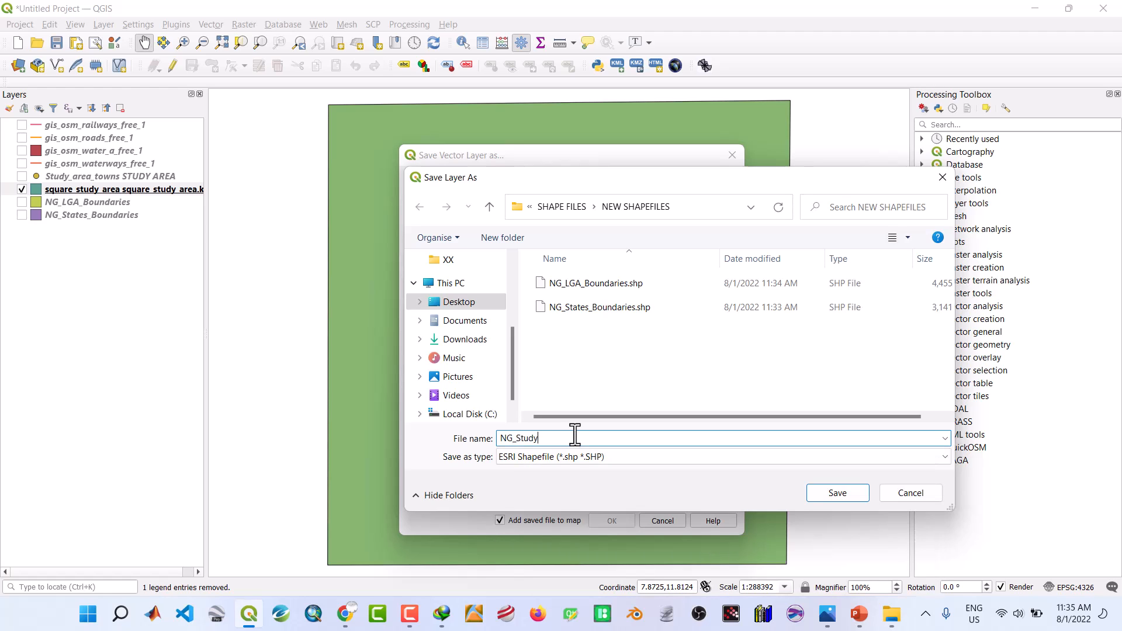
pyautogui.write('_Area_Boundaar')
pyautogui.press('BackSpace')
pyautogui.write('ry')
pyautogui.click(823, 490)
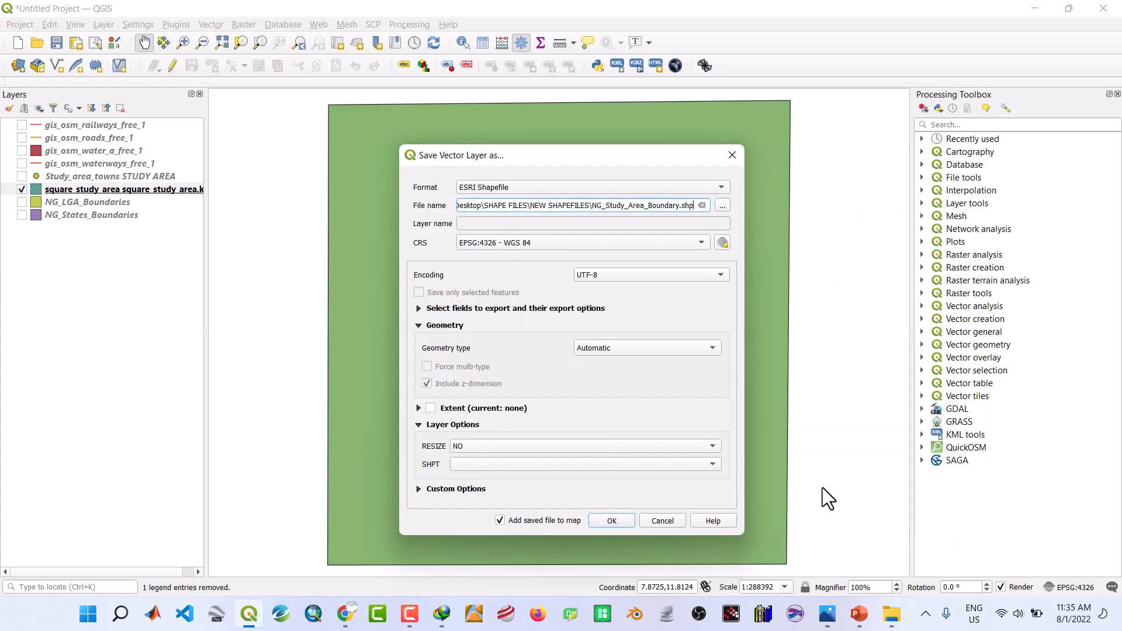
pyautogui.click(611, 520)
# Remove the original square_study_area layer from the project and hide NG_Study_Area_Boundary
pyautogui.click(61, 199)
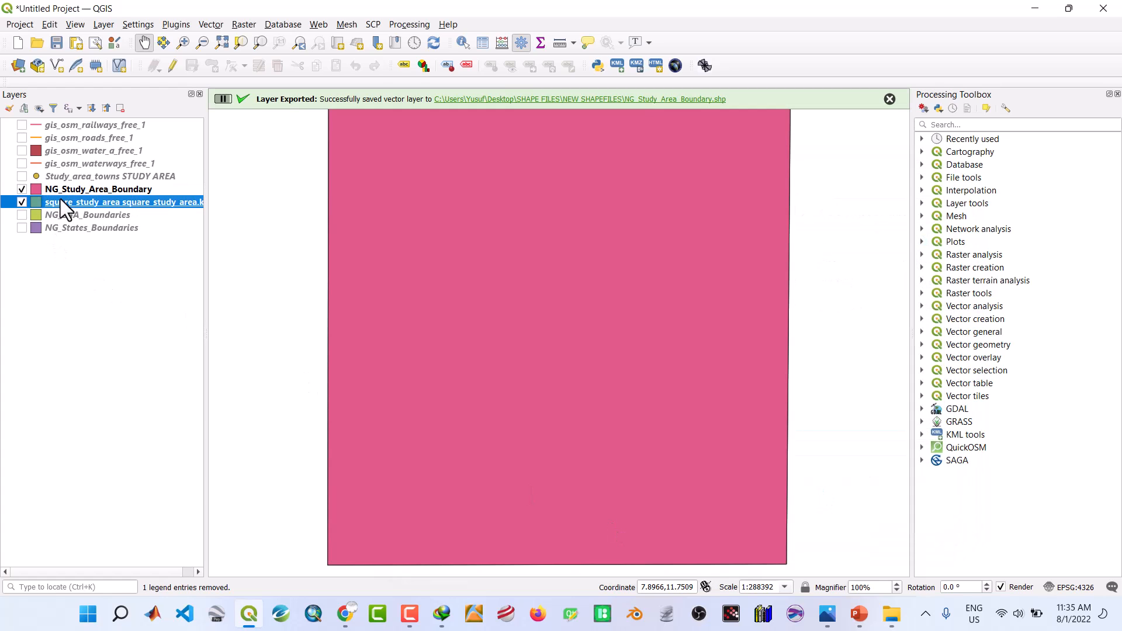
pyautogui.rightClick(60, 200)
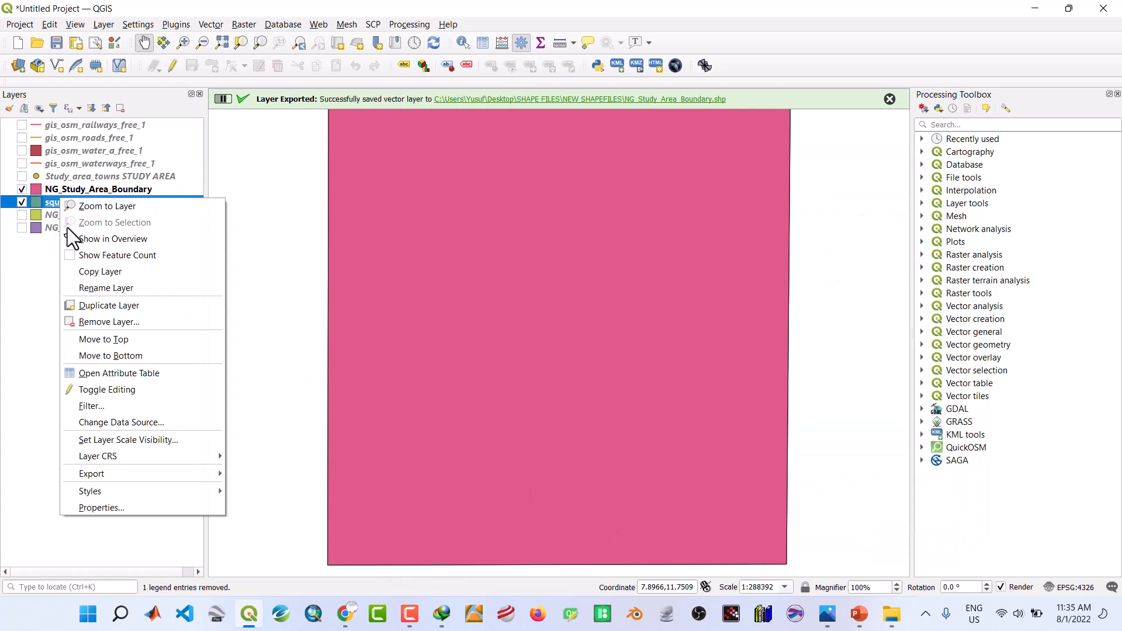
pyautogui.click(104, 323)
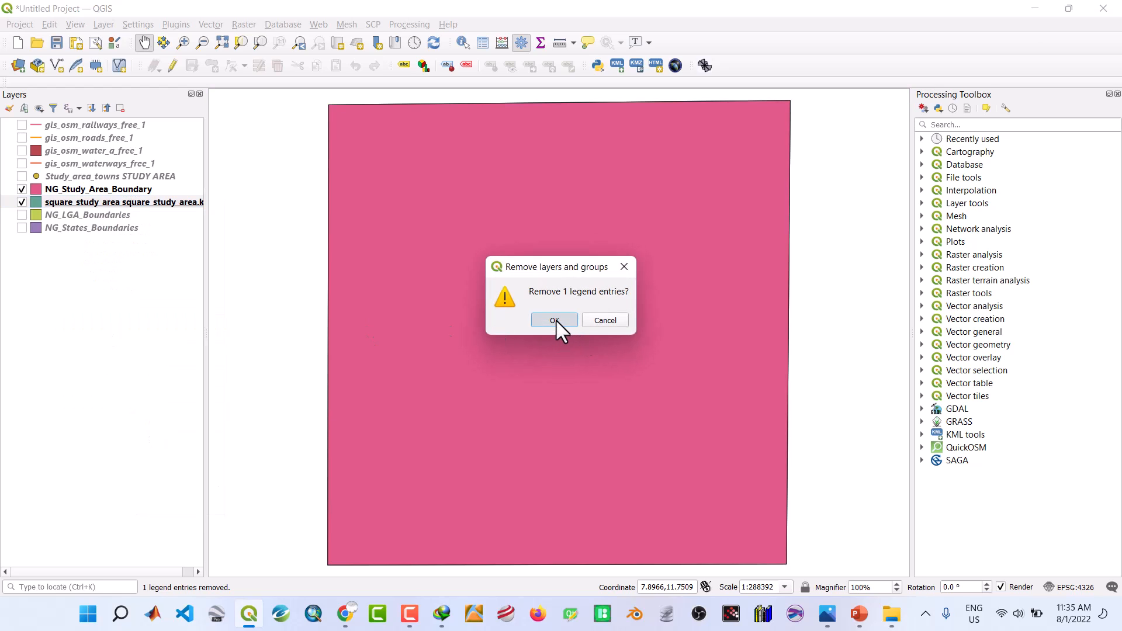
pyautogui.click(555, 320)
pyautogui.click(22, 190)
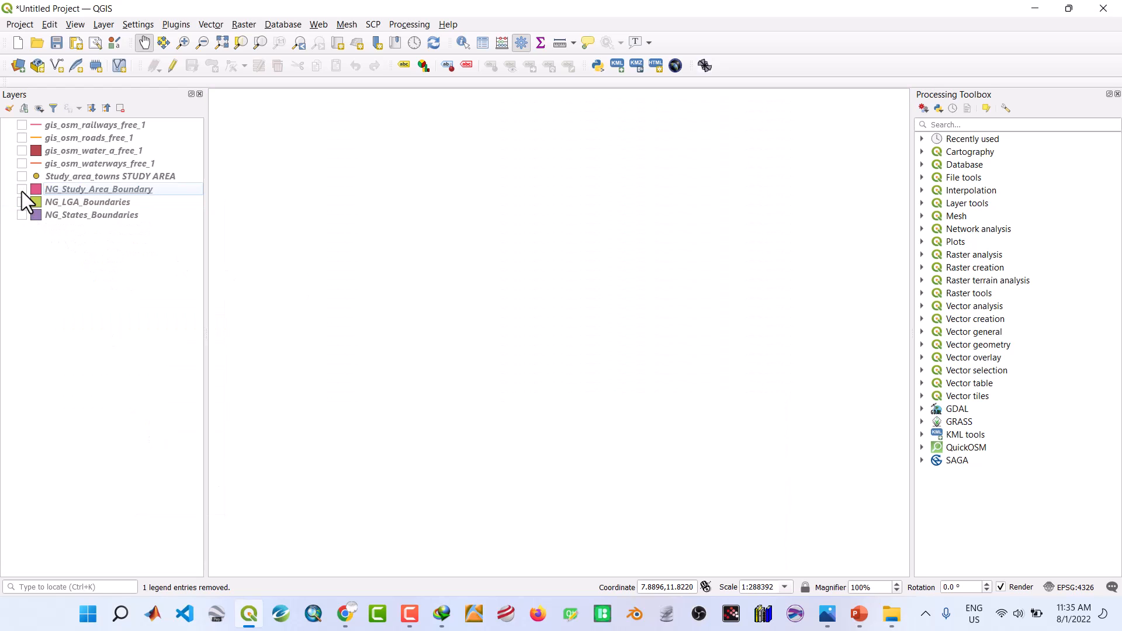
# Show the Study_area_towns layer and identify the town point near the upper middle of the study area
pyautogui.click(22, 177)
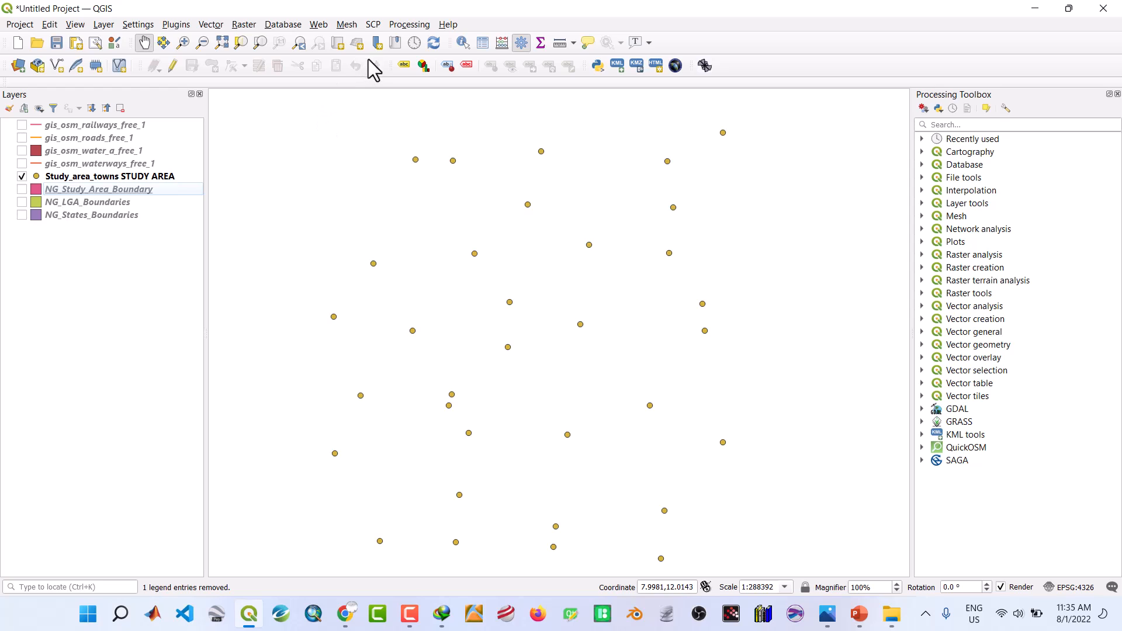
pyautogui.click(462, 43)
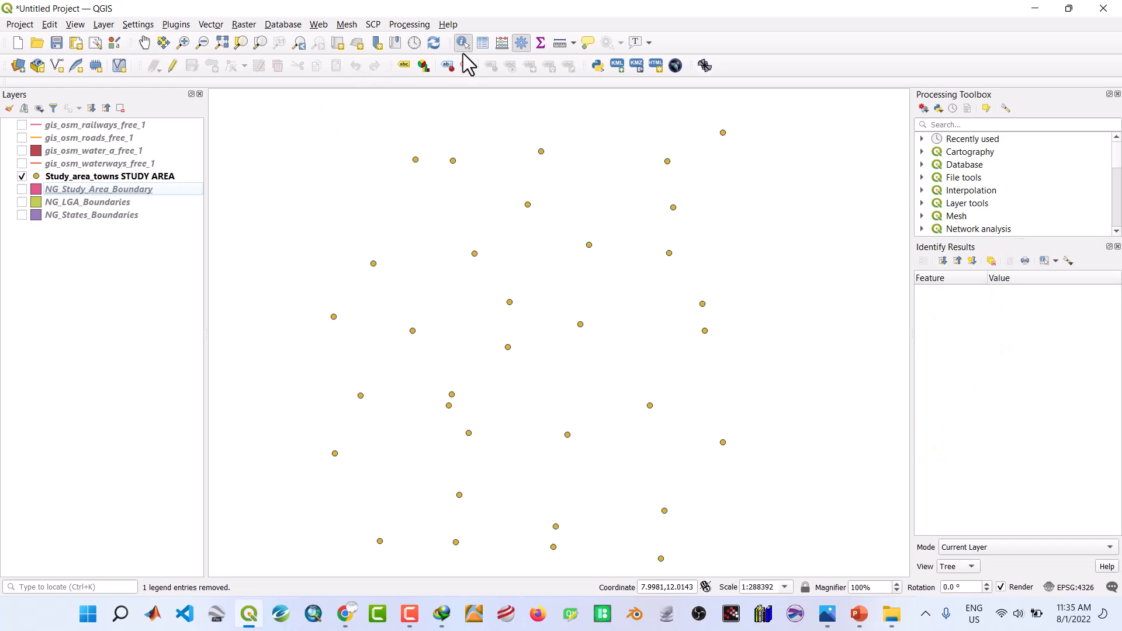
pyautogui.click(415, 158)
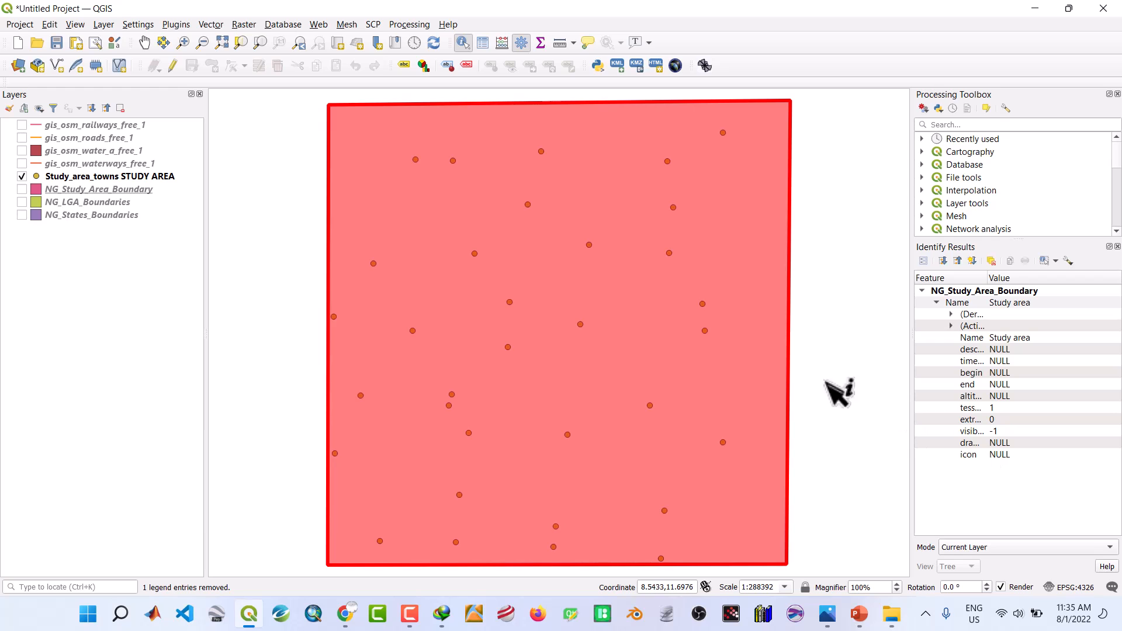
pyautogui.click(158, 178)
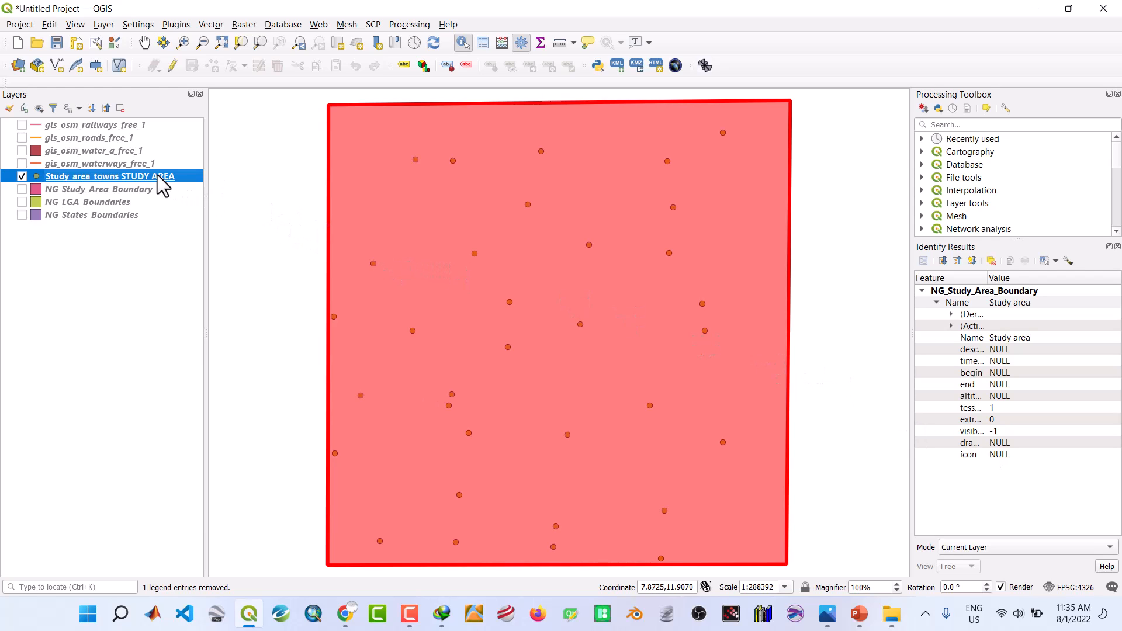
pyautogui.click(842, 165)
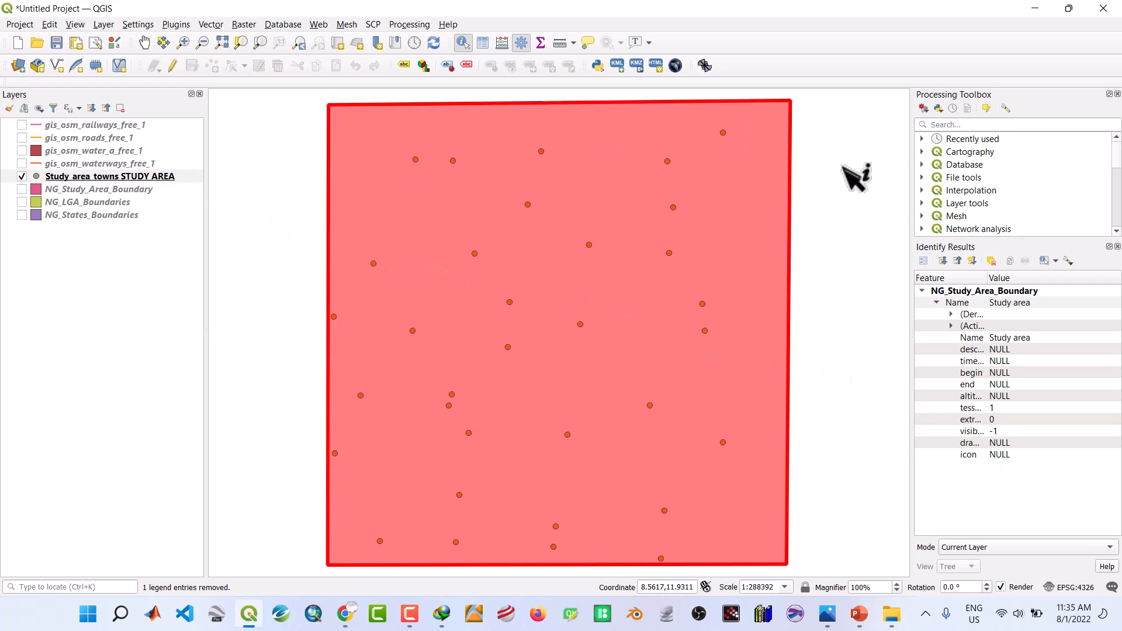
pyautogui.click(540, 149)
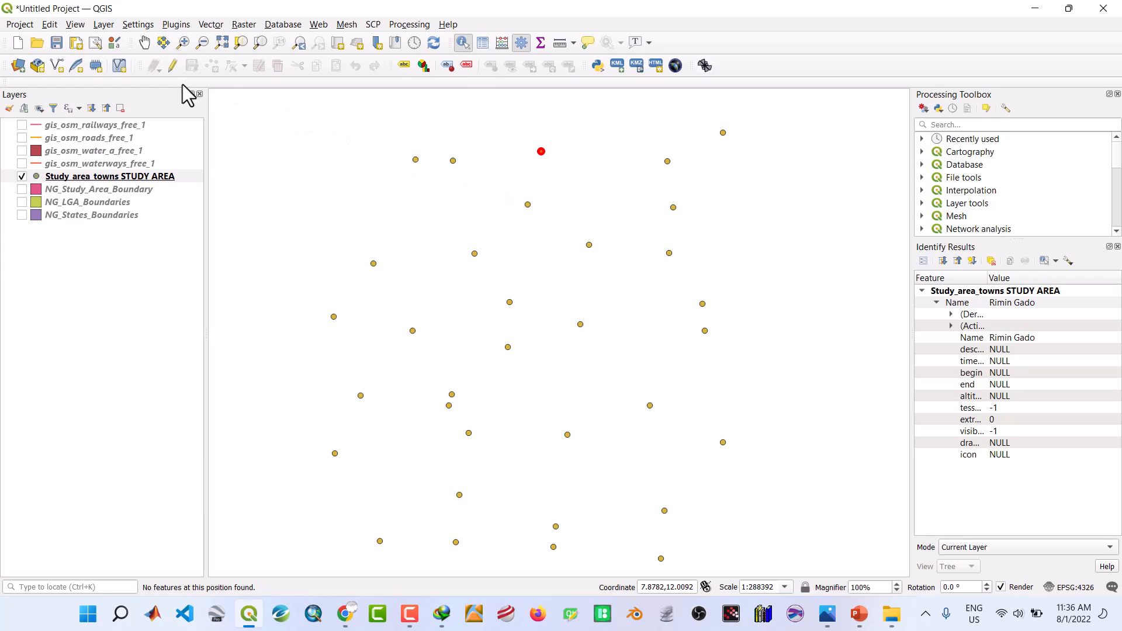
pyautogui.click(146, 42)
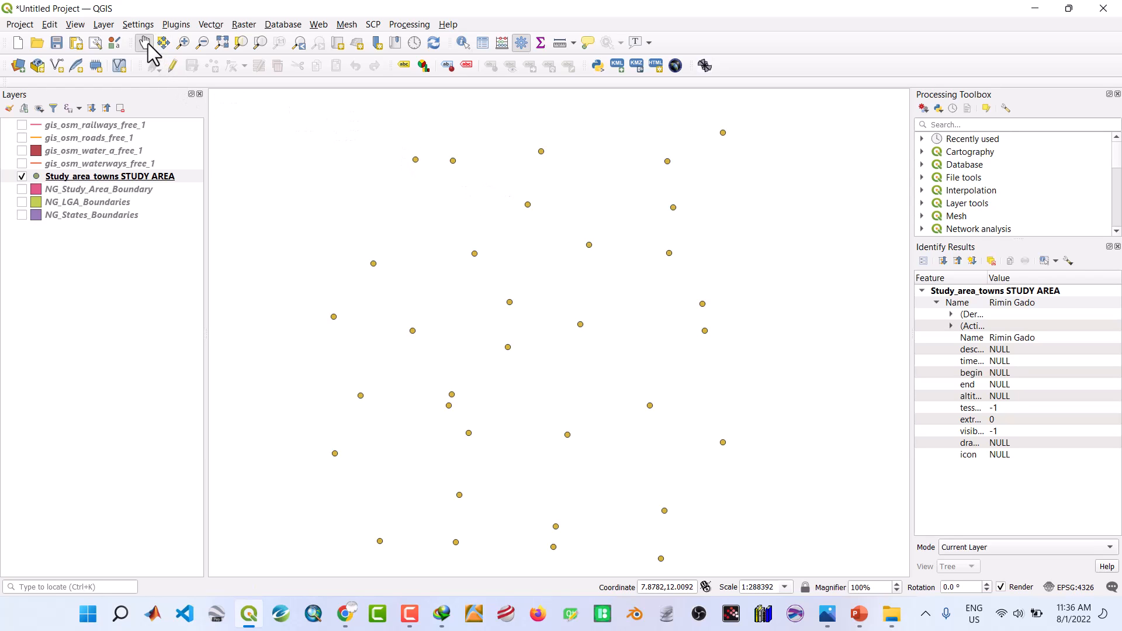
# Export the Study_area_towns layer as an ESRI Shapefile named NG_Study_Area_Towns in the NEW SHAPEFILES folder and add it to the map
pyautogui.click(107, 178)
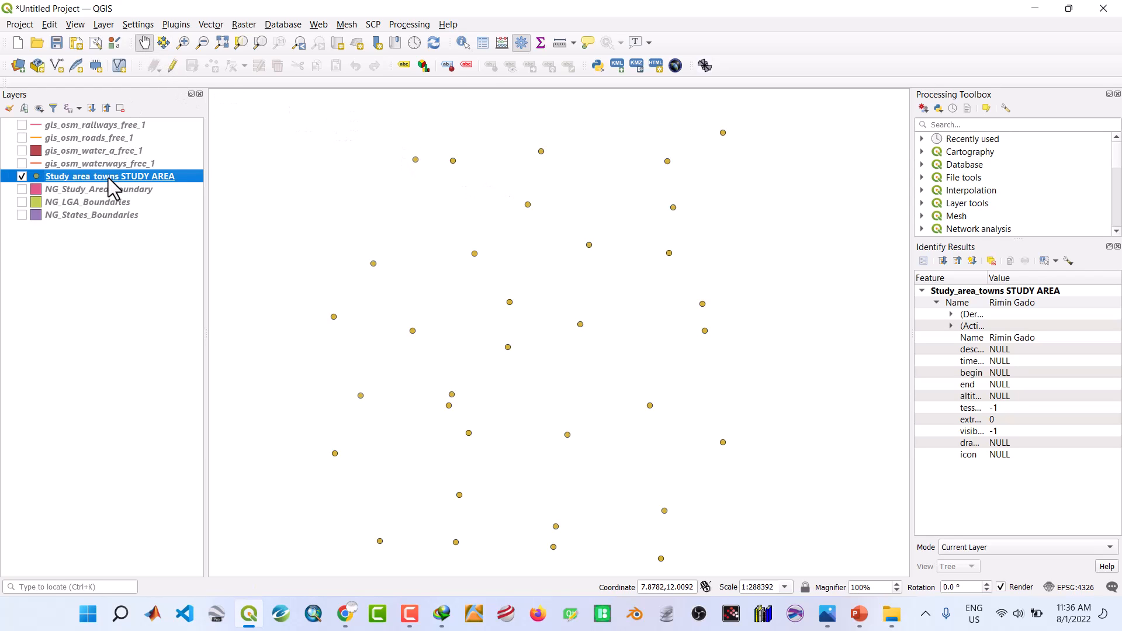
pyautogui.rightClick(160, 178)
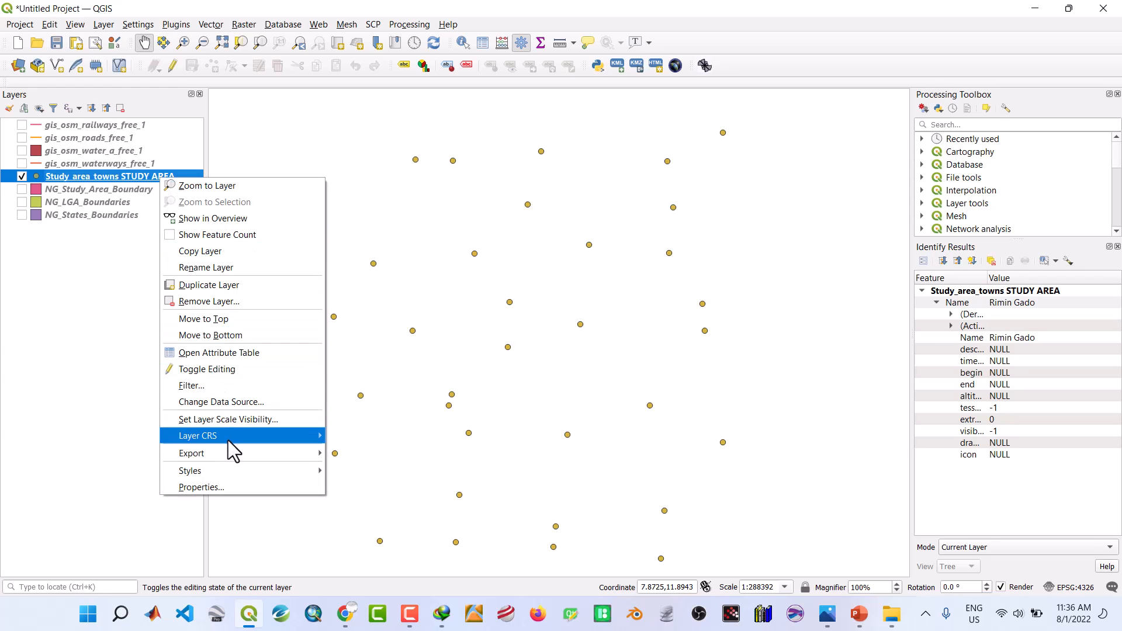
pyautogui.moveTo(228, 448)
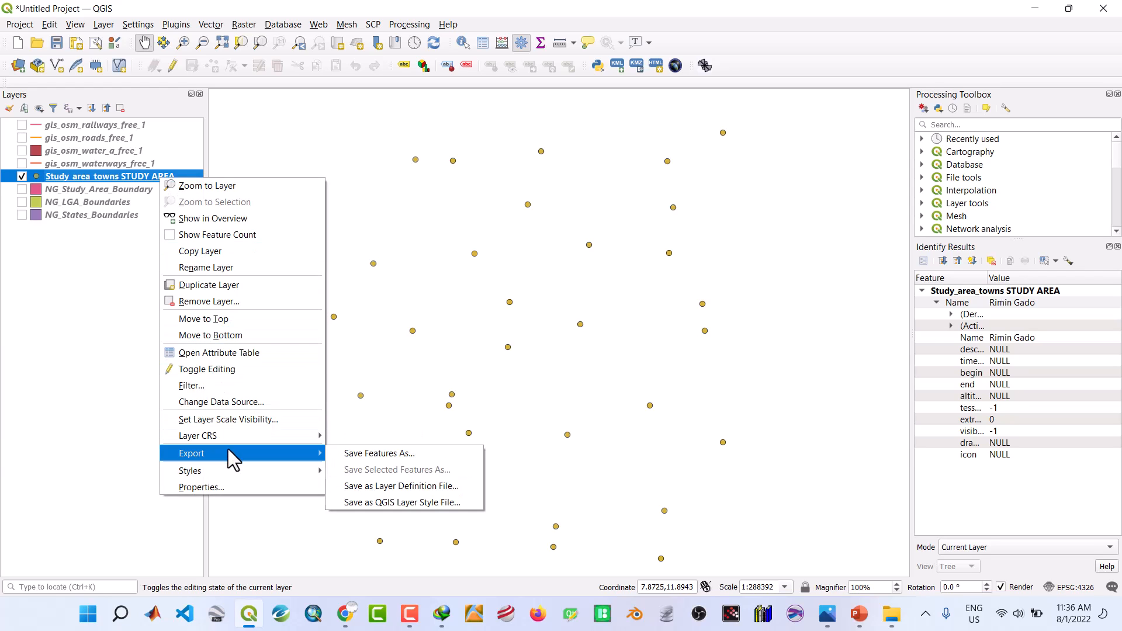
pyautogui.click(337, 451)
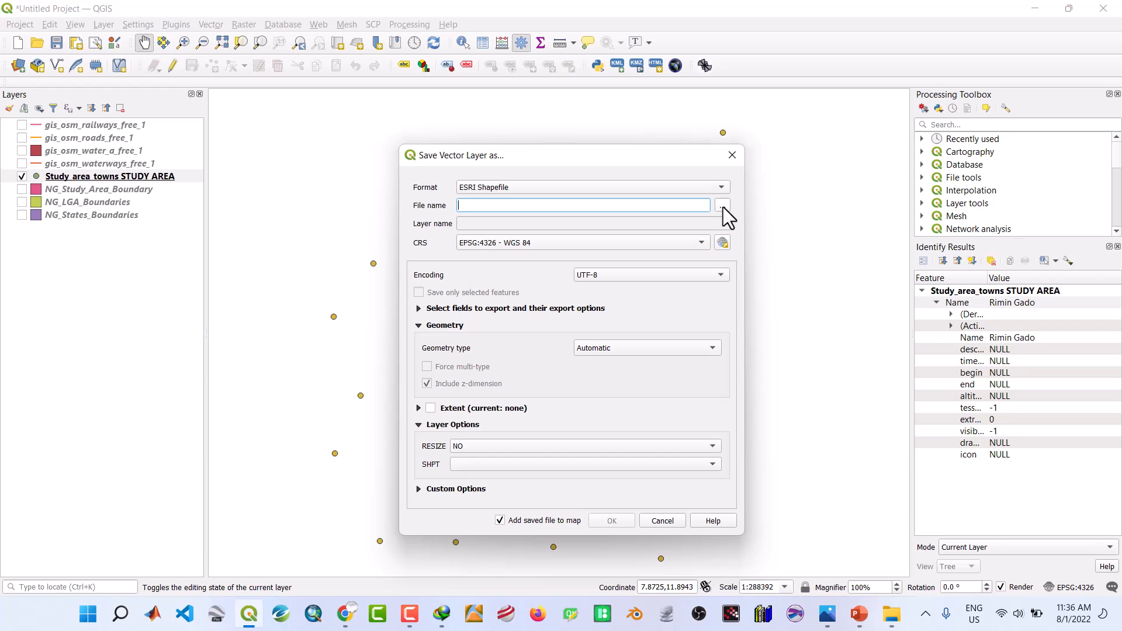
pyautogui.click(724, 206)
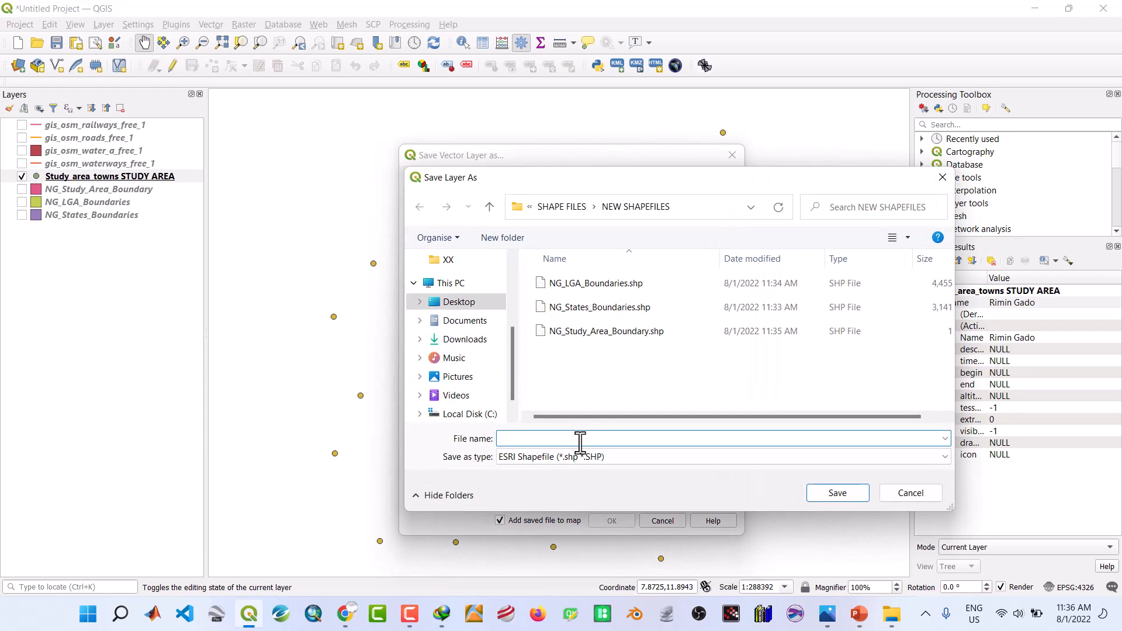
pyautogui.write('NG_')
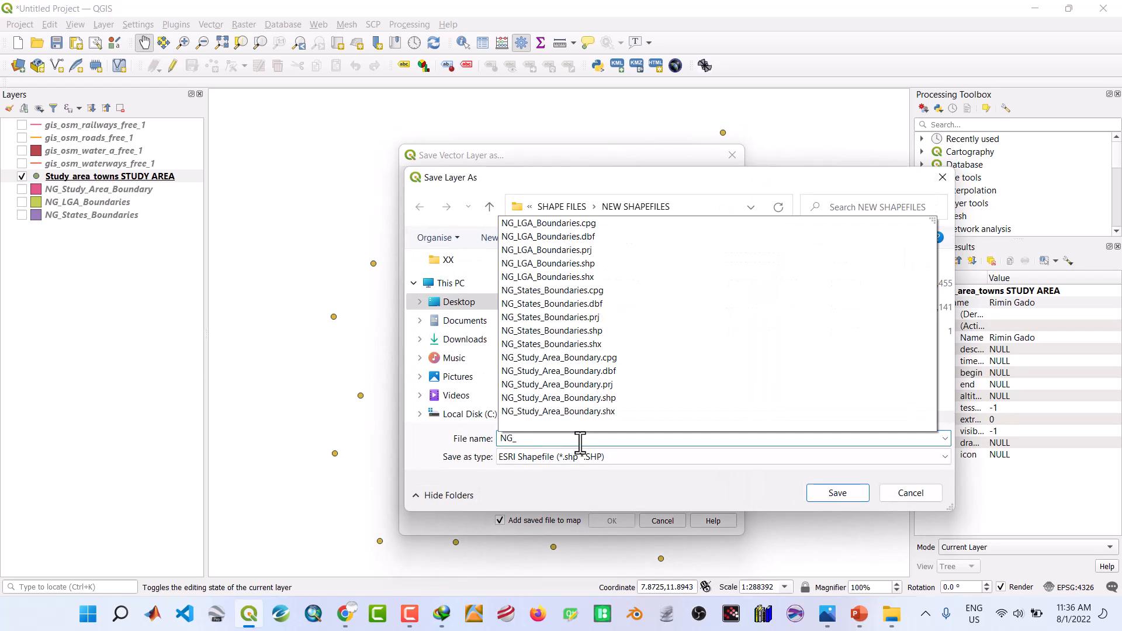
pyautogui.write('Study')
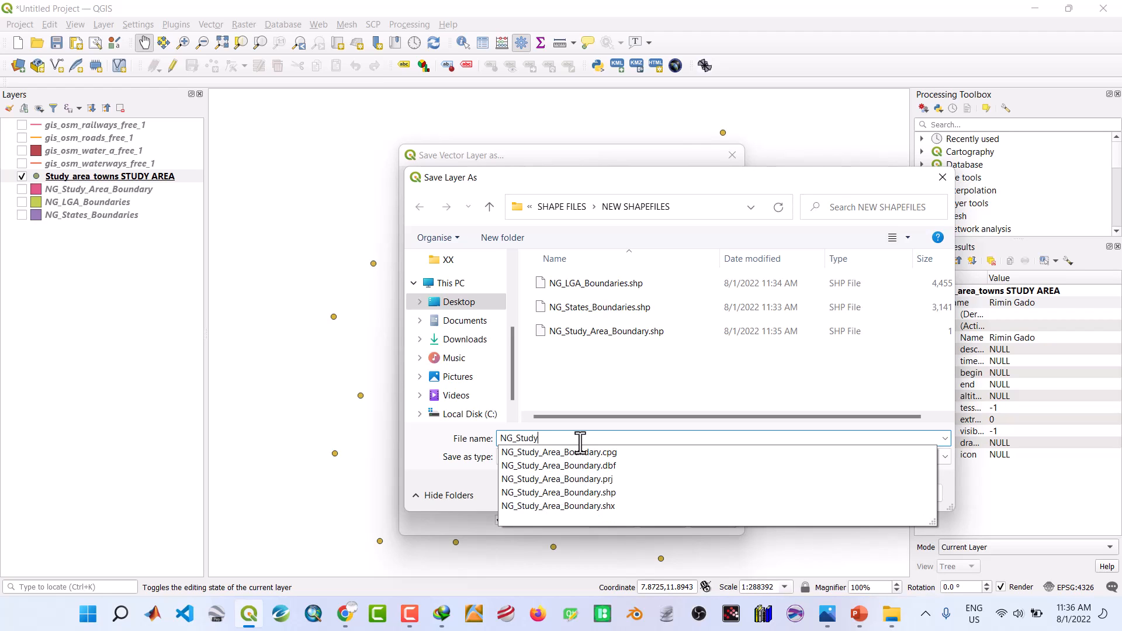
pyautogui.write('_Area_Toe')
pyautogui.press('BackSpace')
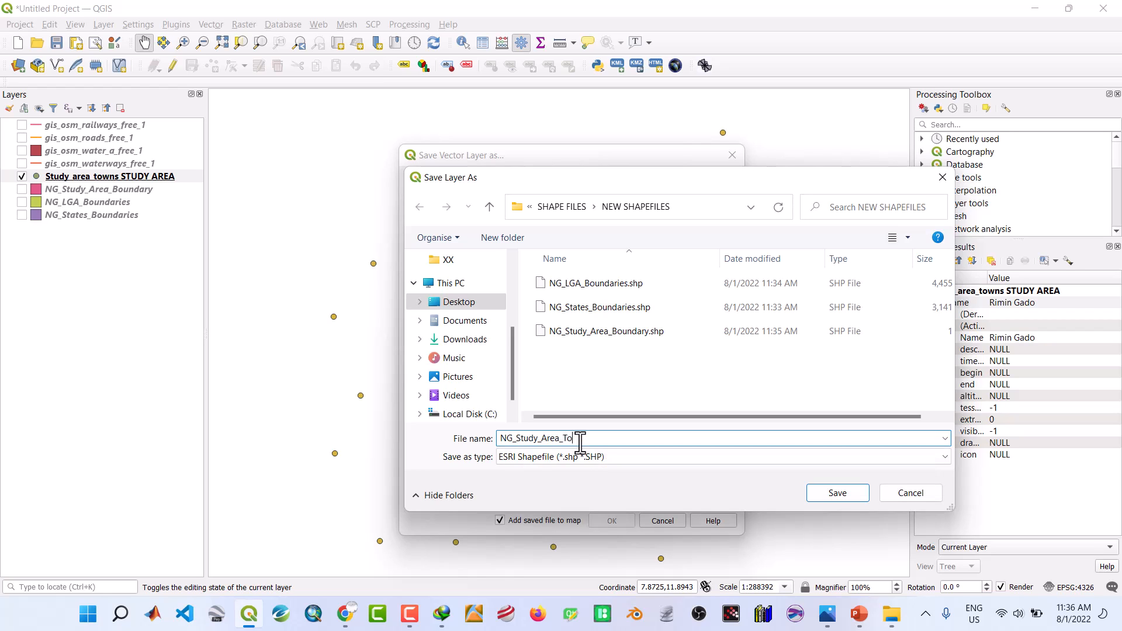
pyautogui.write('wns')
pyautogui.write('s')
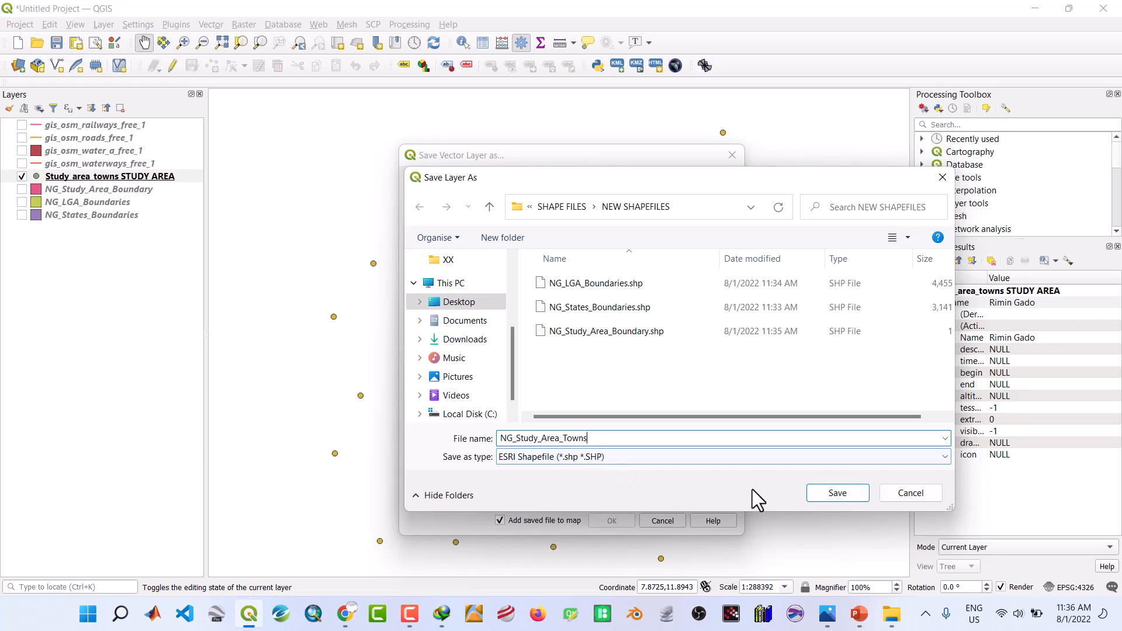
pyautogui.click(825, 491)
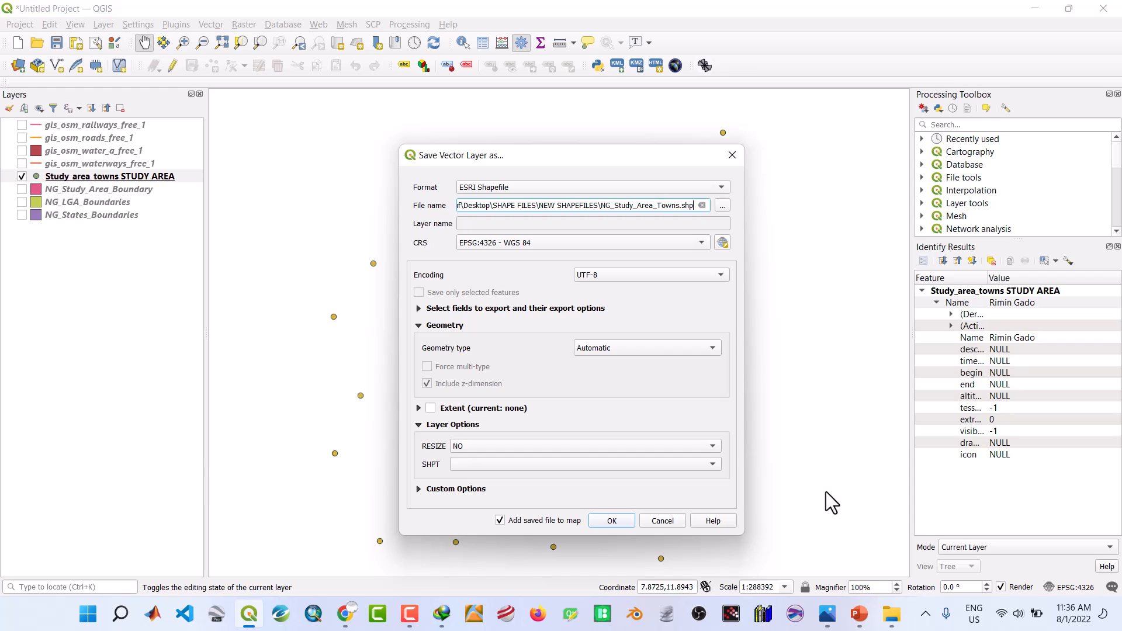
pyautogui.click(611, 521)
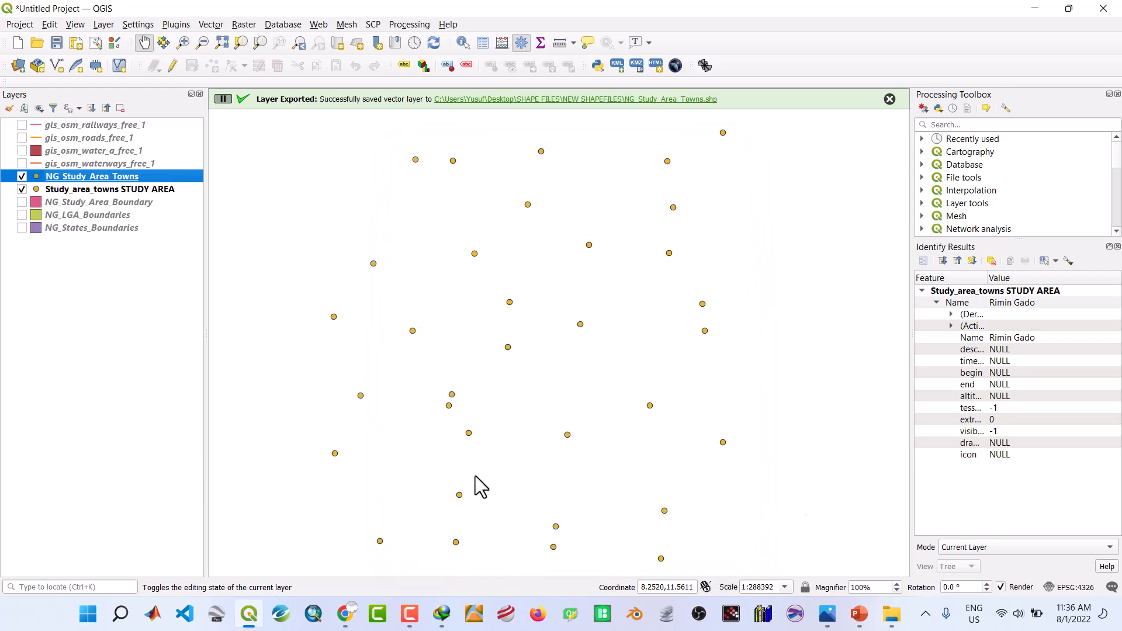
# Remove the original Study_area_towns STUDY AREA layer from the project
pyautogui.rightClick(65, 189)
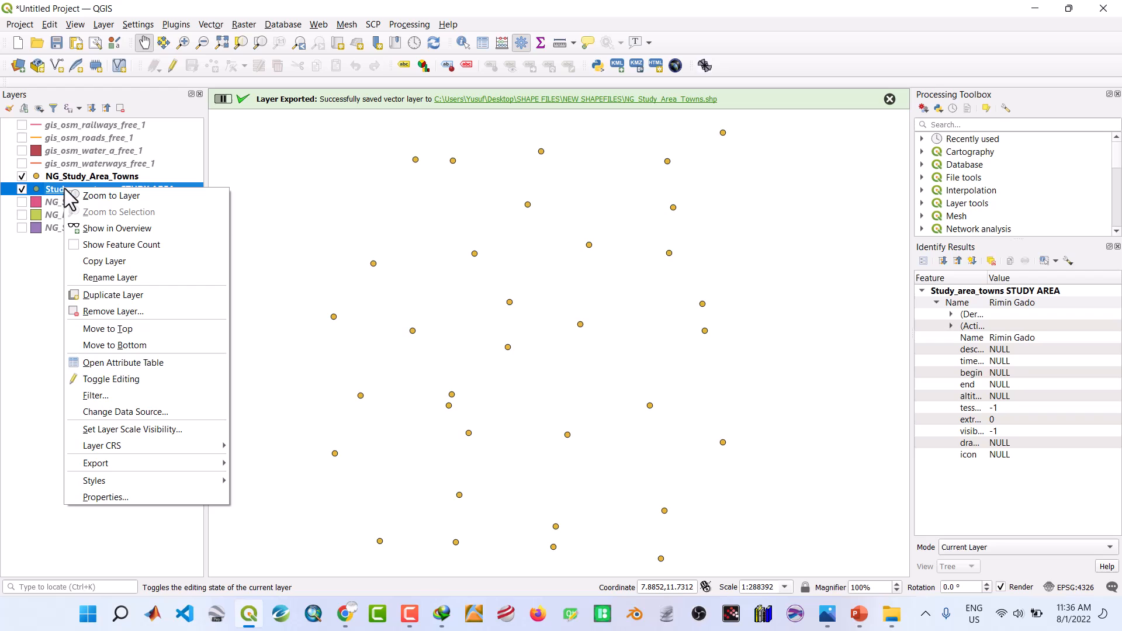
pyautogui.click(121, 314)
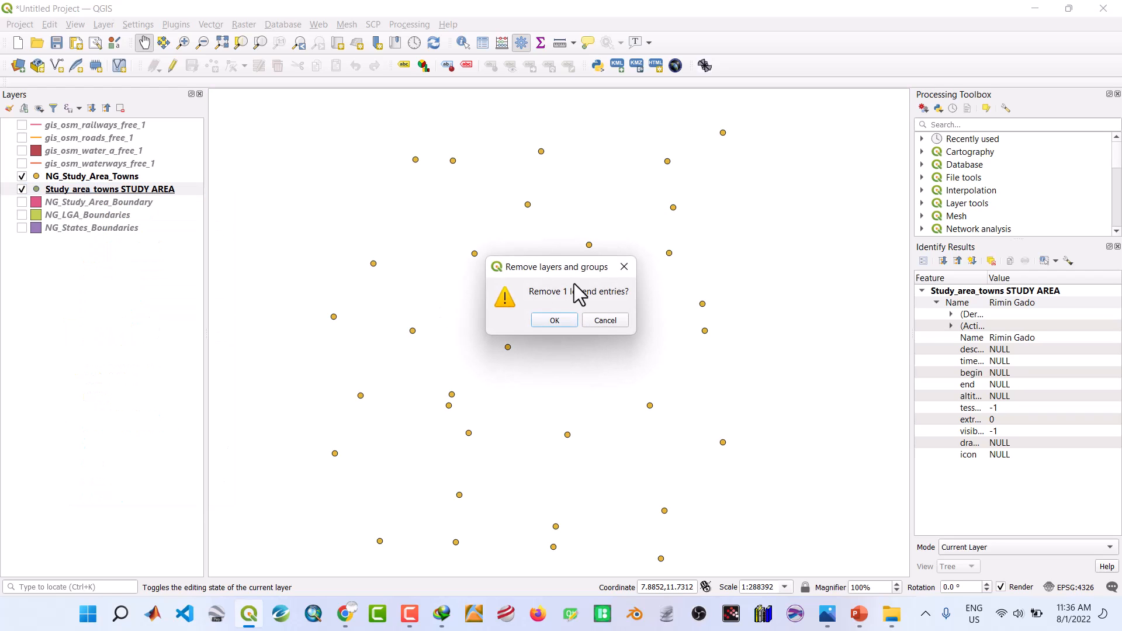
pyautogui.click(553, 320)
# View NG_Study_Area_Towns over the NG_Study_Area_Boundary layer and hide both layers
pyautogui.click(22, 189)
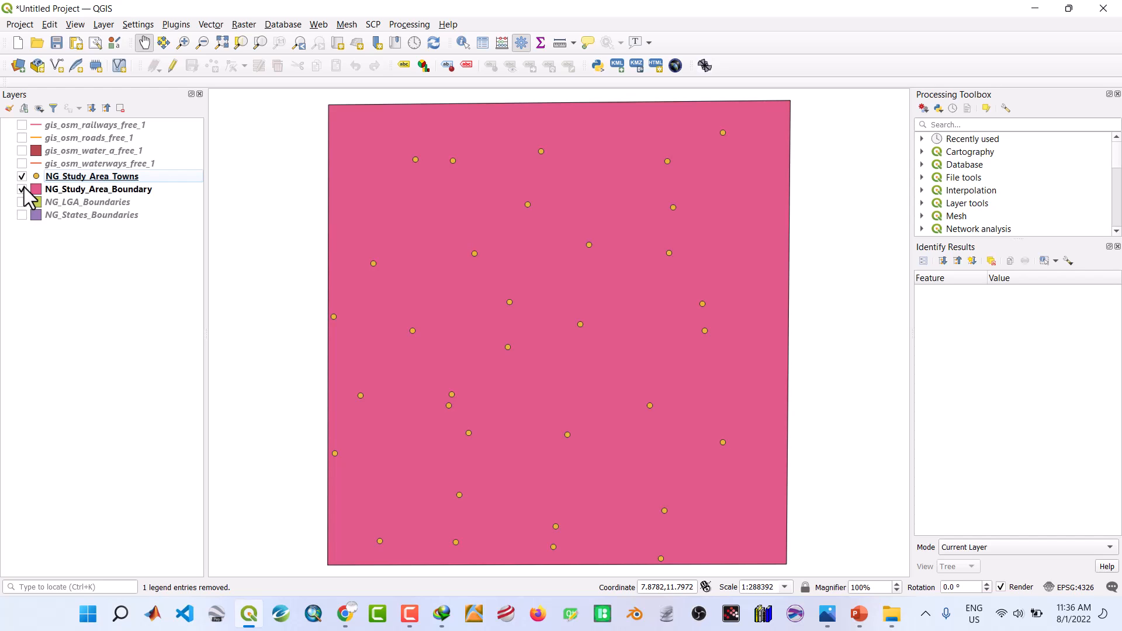
pyautogui.click(21, 178)
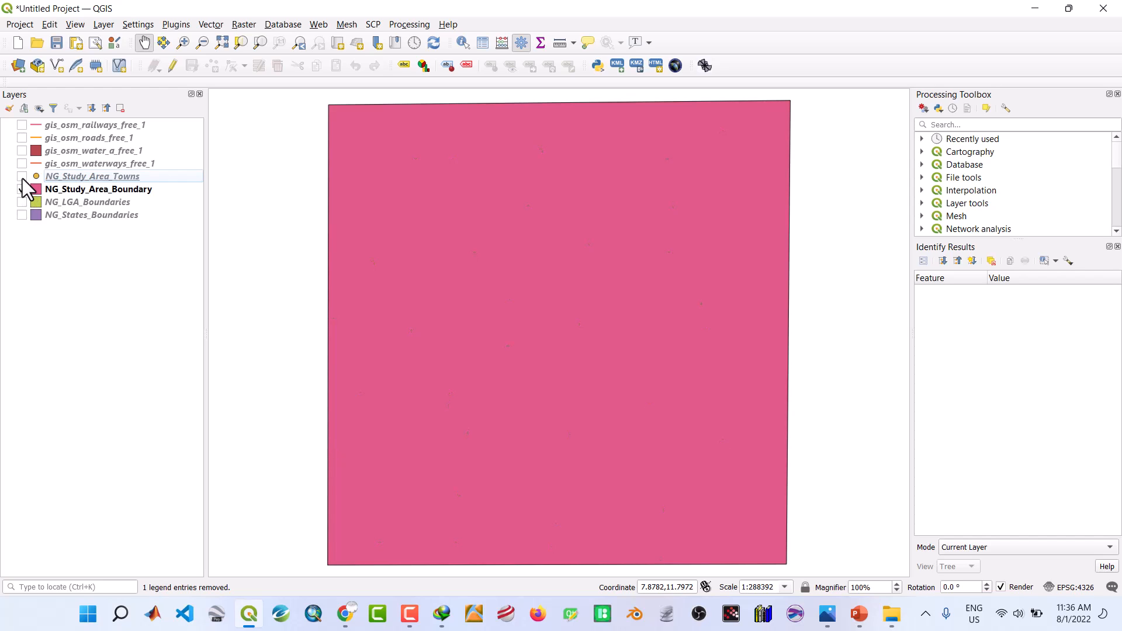
pyautogui.click(23, 188)
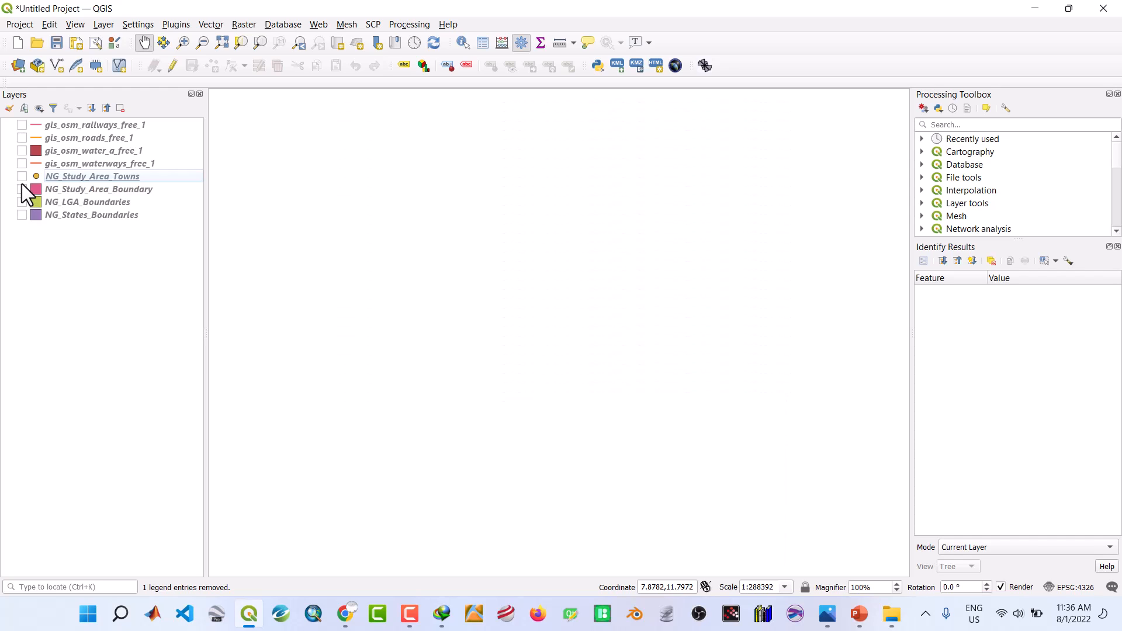
# Show the gis_osm_railways_free_1 layer and export it as an ESRI Shapefile named NG_Railways in the NEW SHAPEFILES folder, added to the map
pyautogui.click(70, 126)
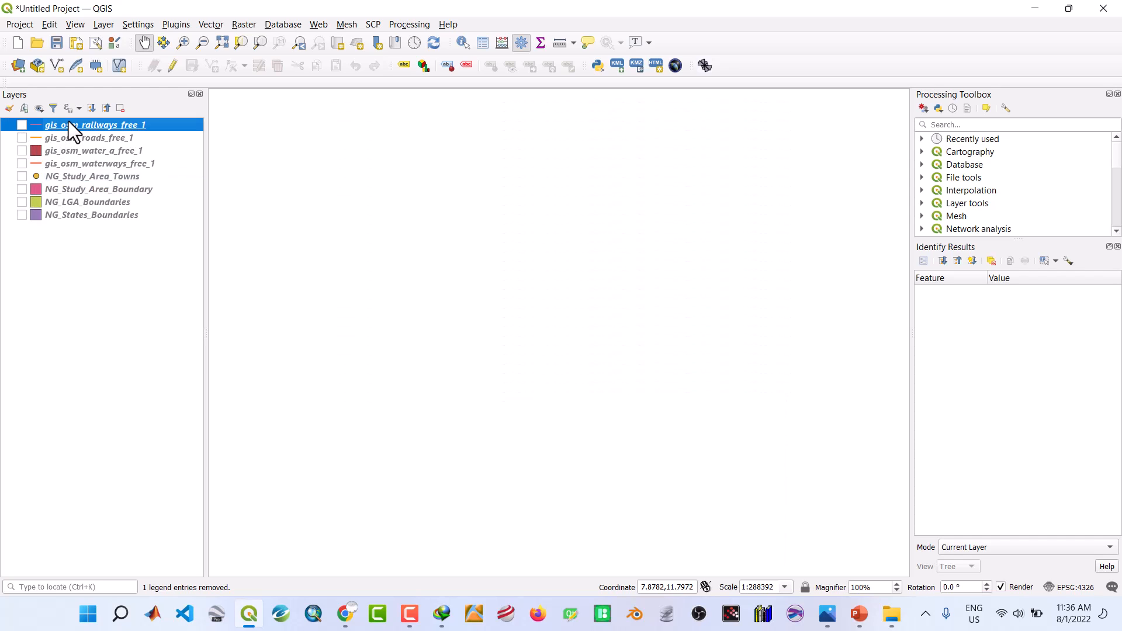
pyautogui.click(22, 124)
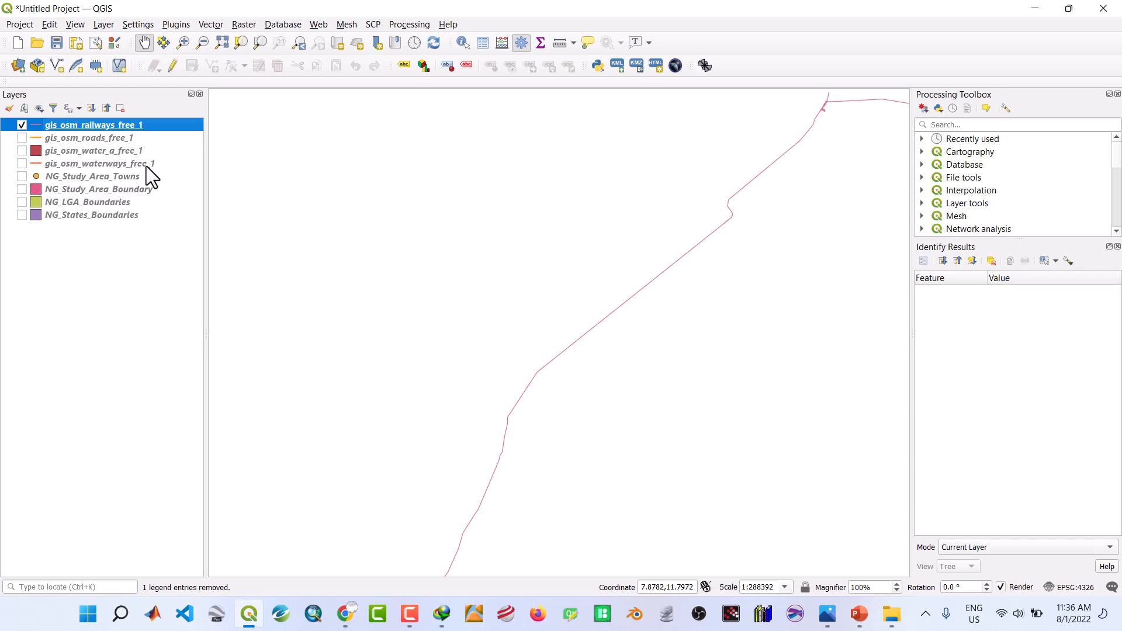
pyautogui.rightClick(79, 126)
pyautogui.moveTo(133, 383)
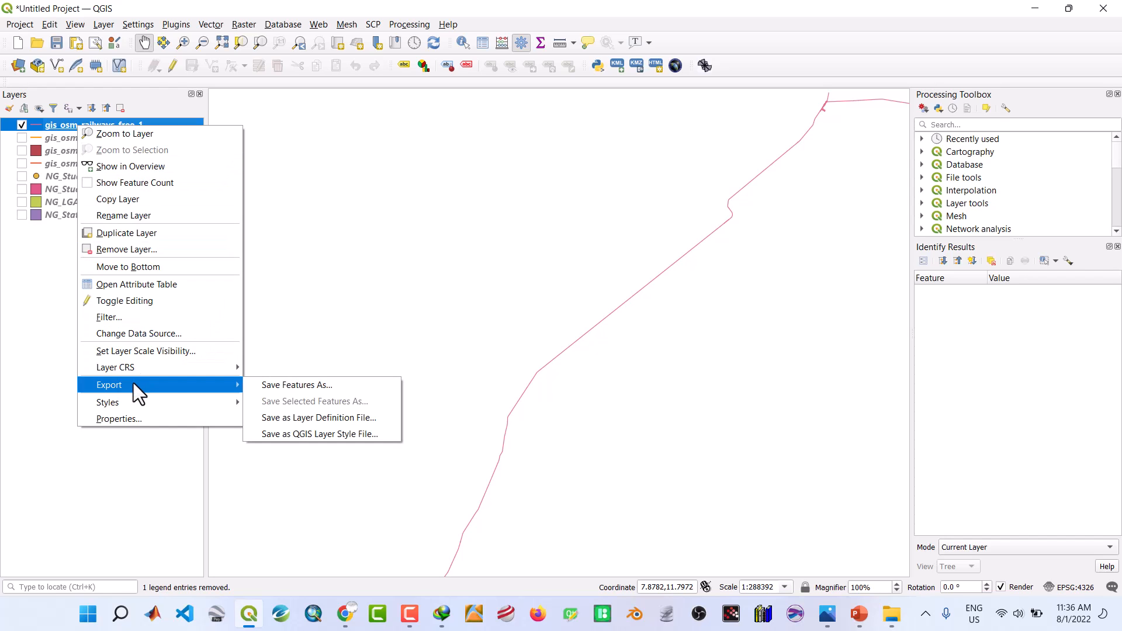
pyautogui.click(267, 384)
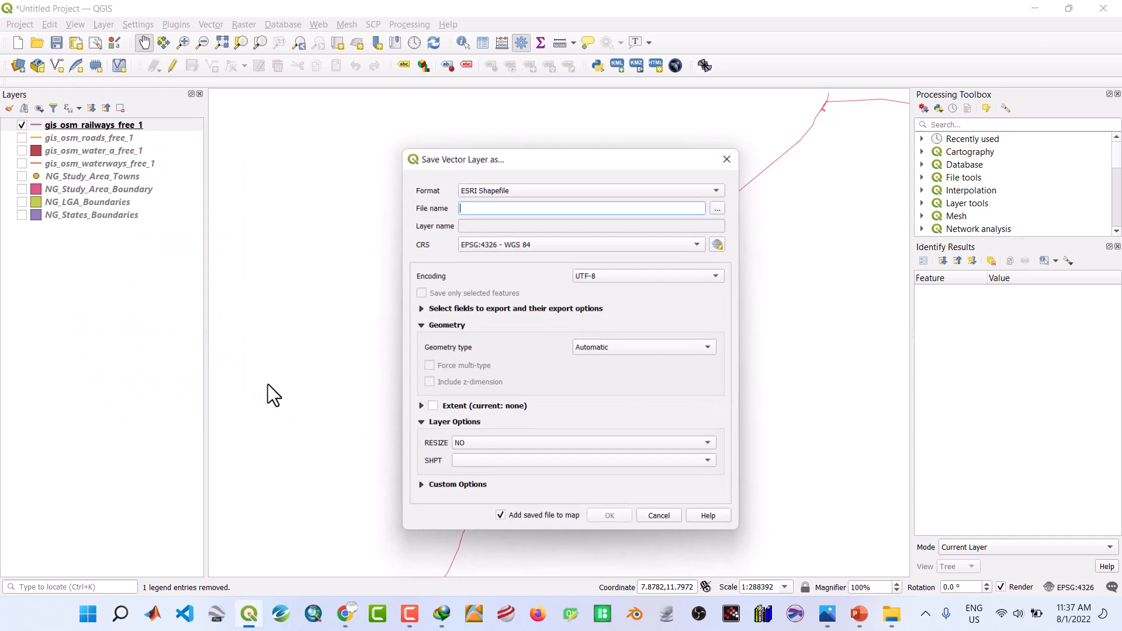
pyautogui.click(724, 206)
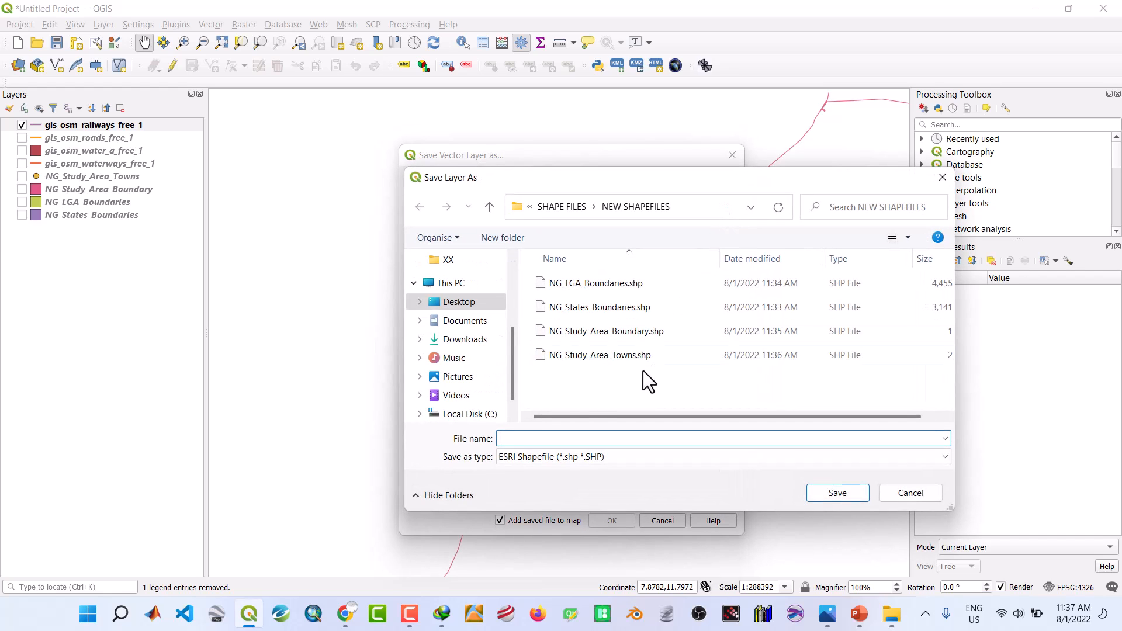
pyautogui.write('NG_Railways')
pyautogui.click(837, 493)
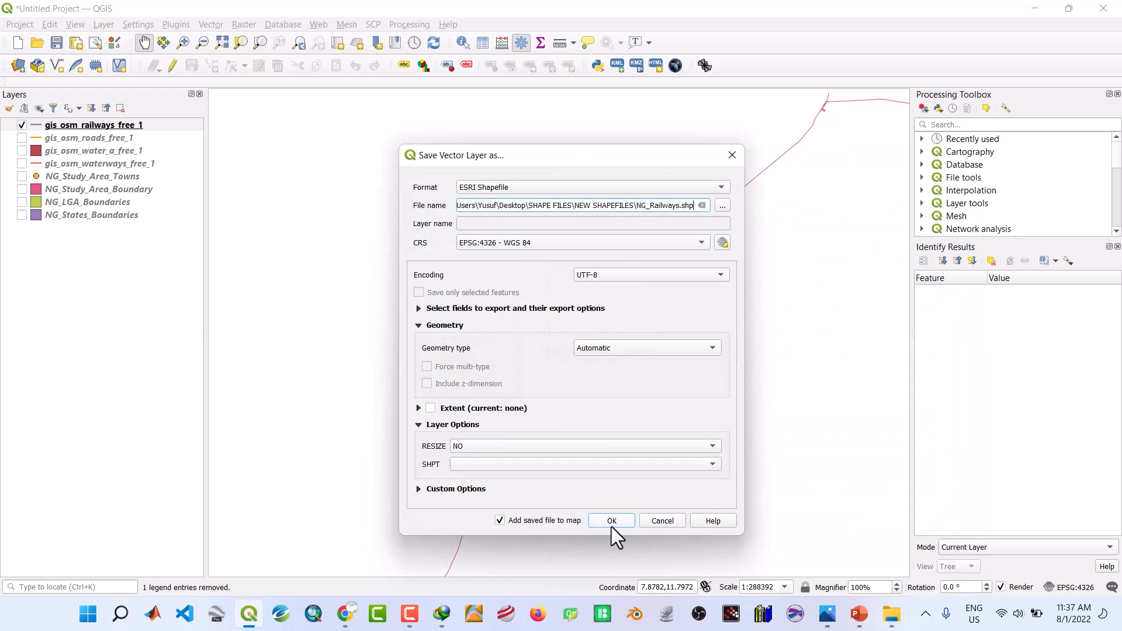
pyautogui.click(610, 520)
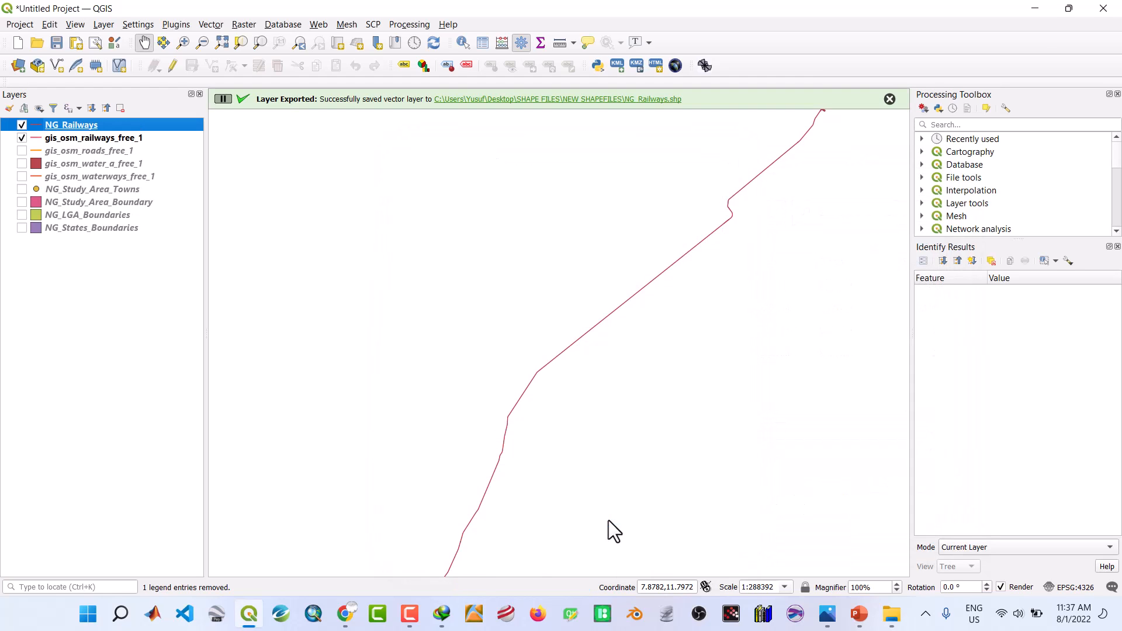
# Remove the original gis_osm_railways_free_1 layer and move NG_Railways directly below gis_osm_waterways_free_1
pyautogui.click(78, 140)
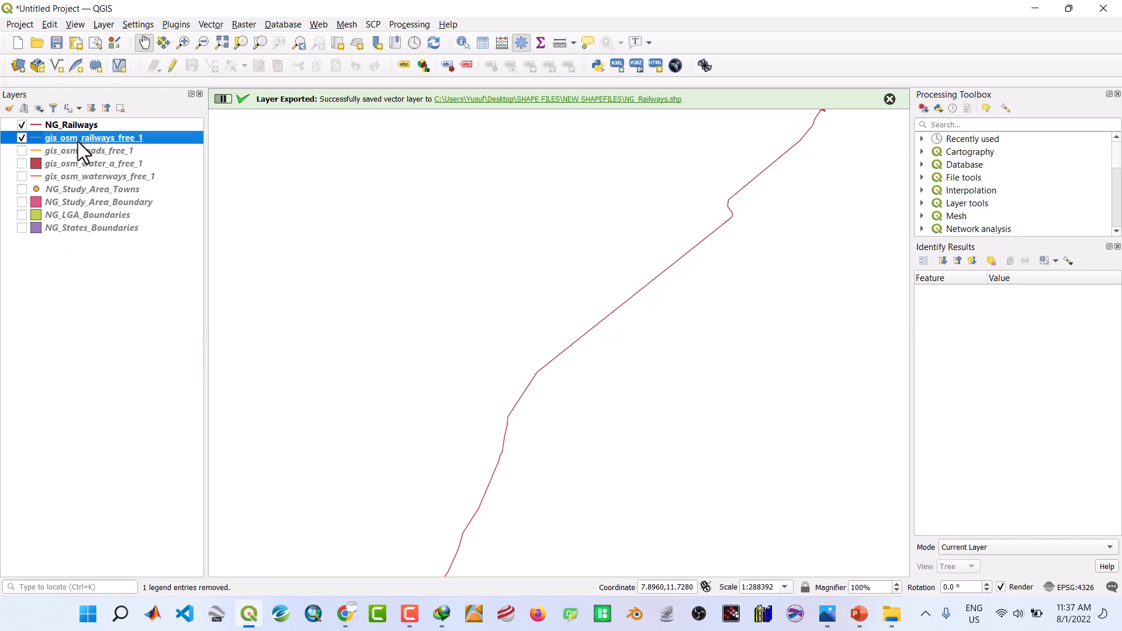
pyautogui.rightClick(78, 141)
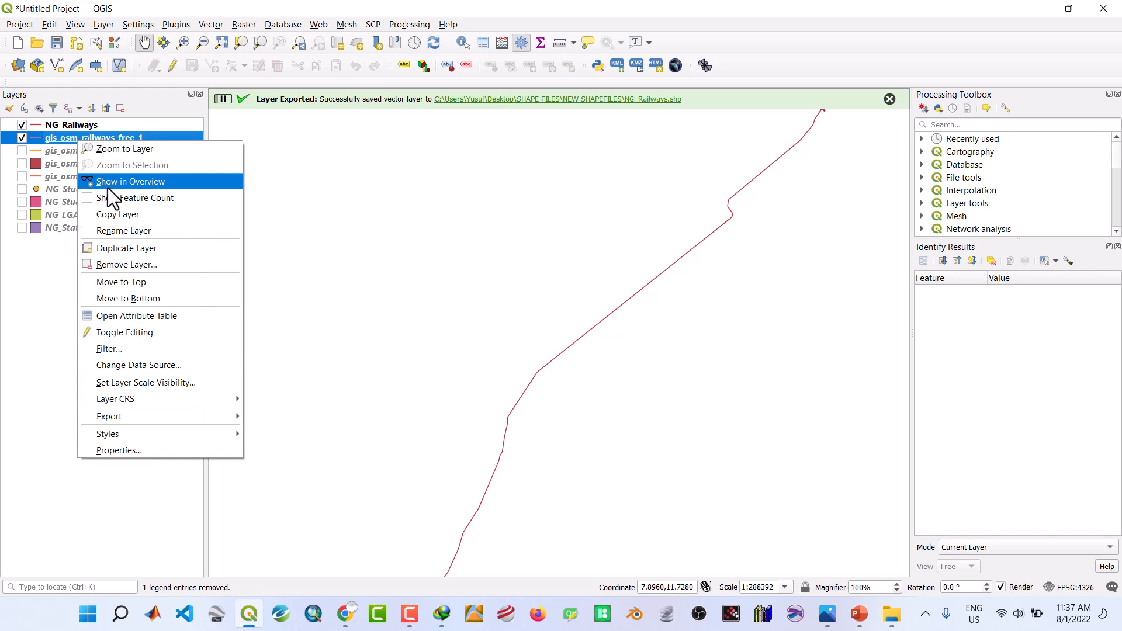
pyautogui.click(124, 264)
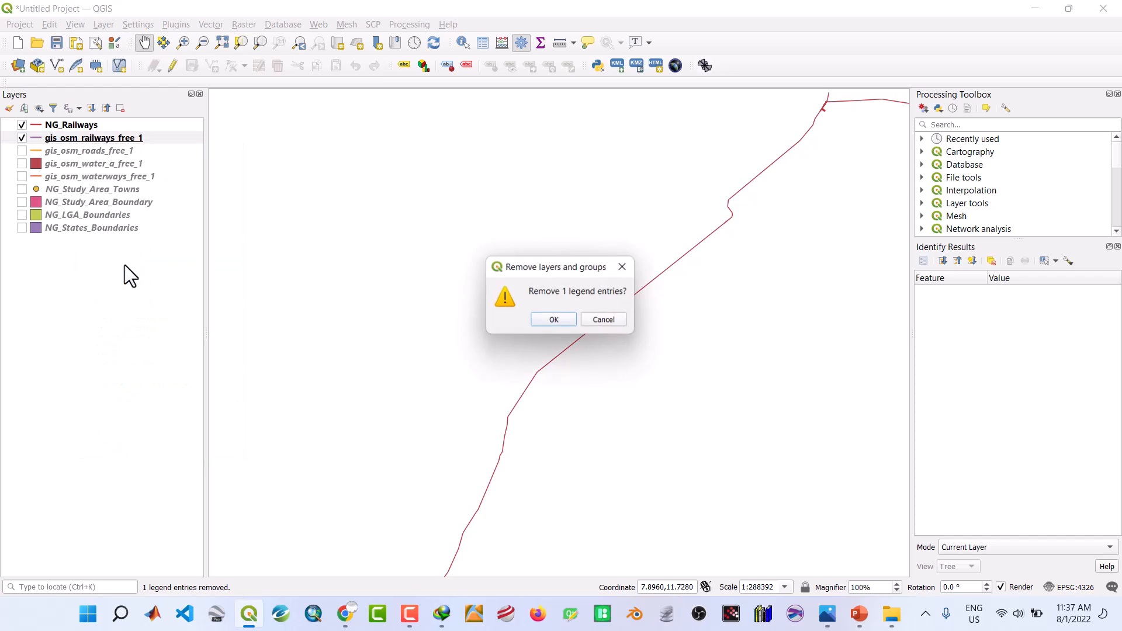
pyautogui.click(553, 319)
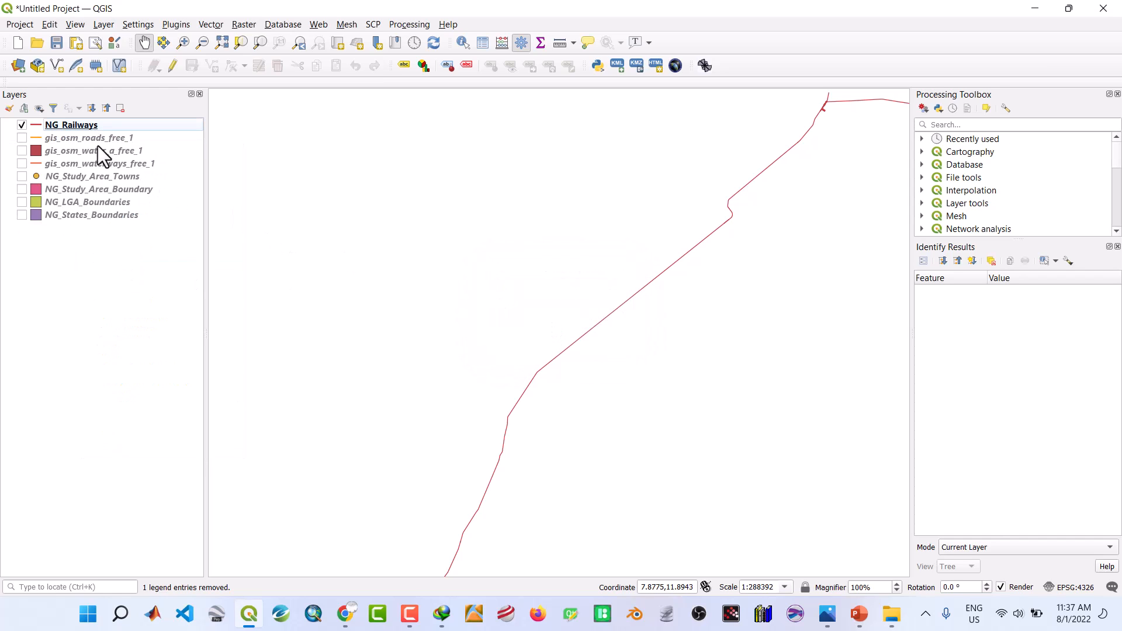
pyautogui.moveTo(73, 124); pyautogui.dragTo(66, 166)
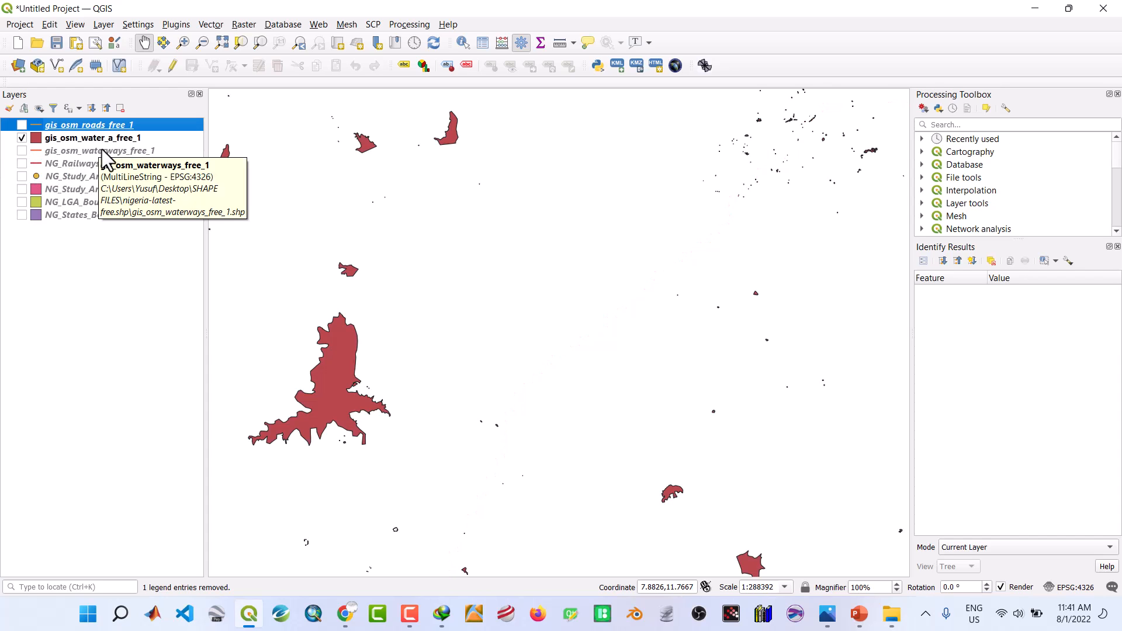
# Export the gis_osm_water_a_free_1 layer as an ESRI Shapefile named NG_Water_Bodies in the NEW SHAPEFILES folder, added to the map
pyautogui.rightClick(94, 142)
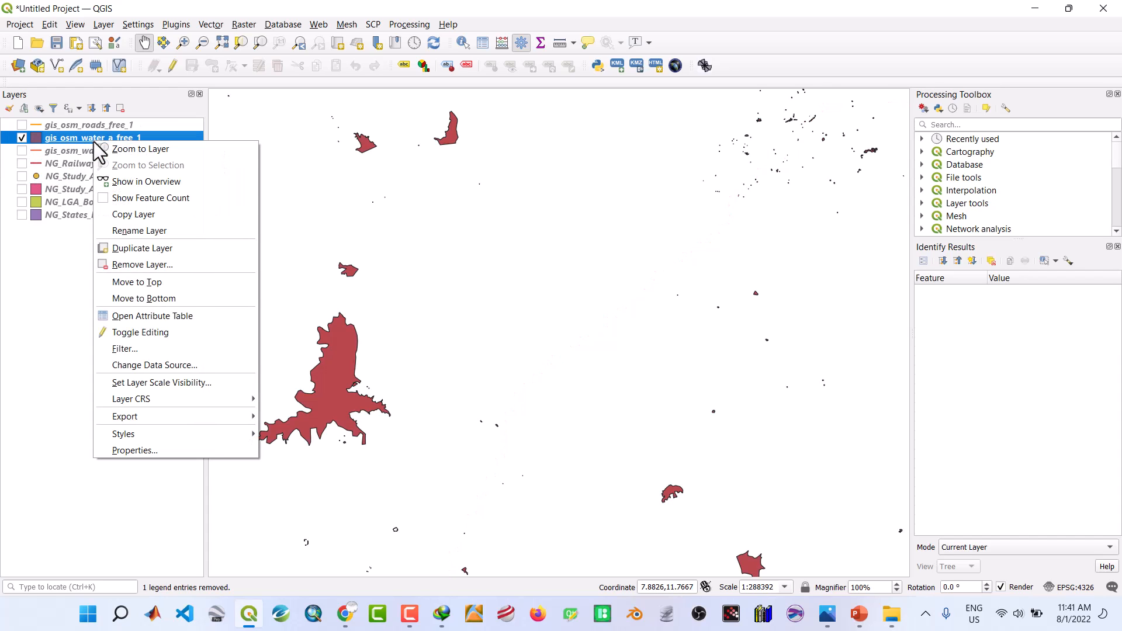
pyautogui.moveTo(150, 415)
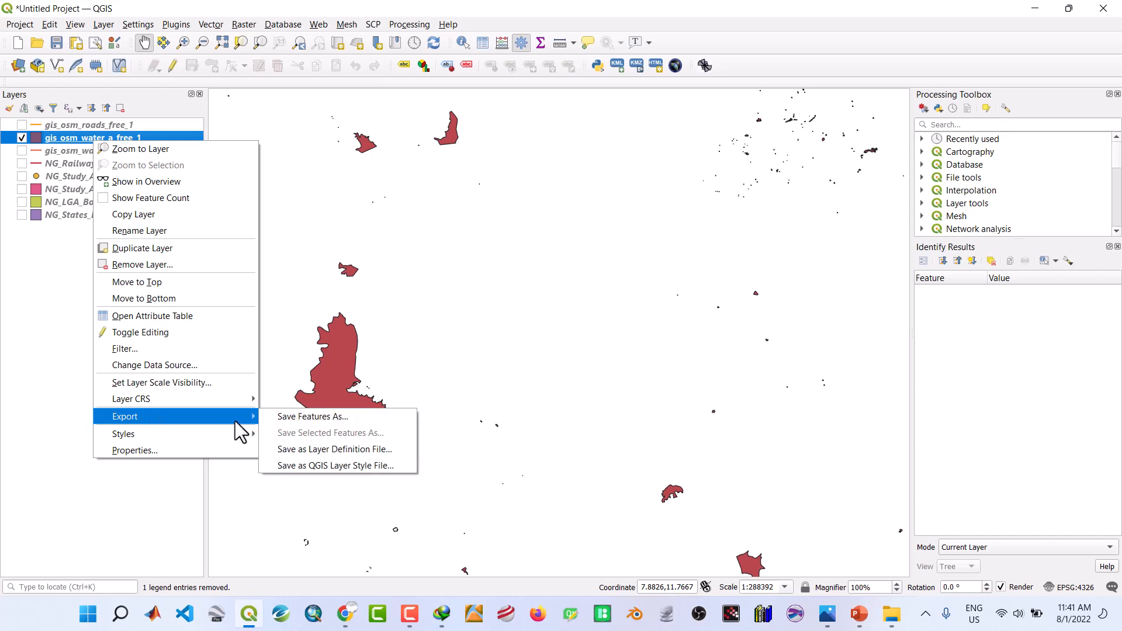
pyautogui.click(288, 418)
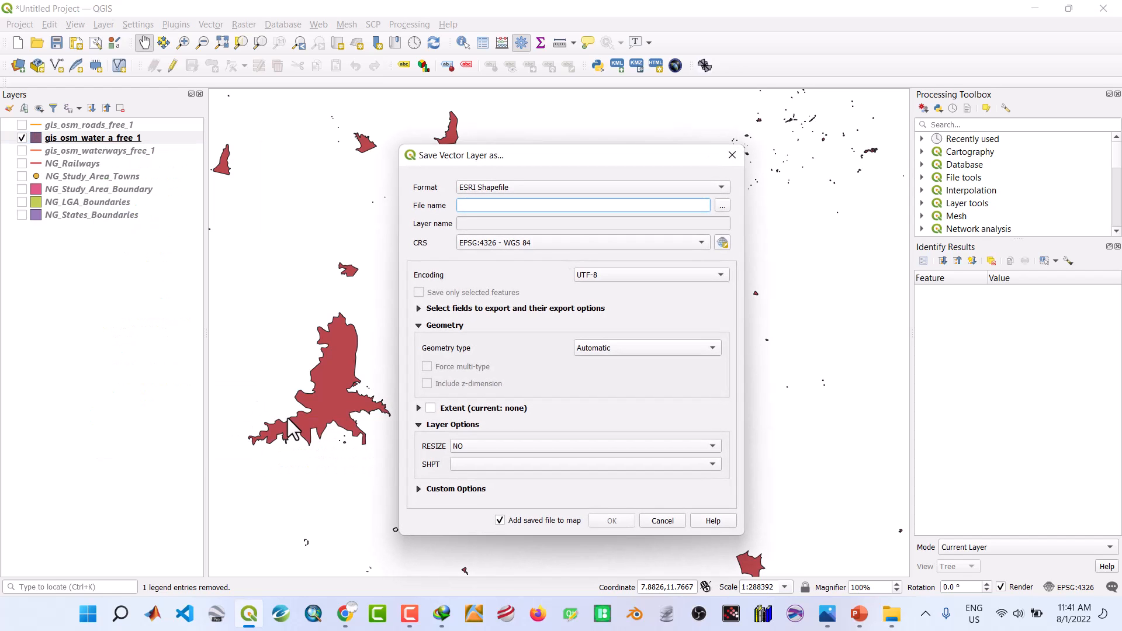
pyautogui.click(723, 205)
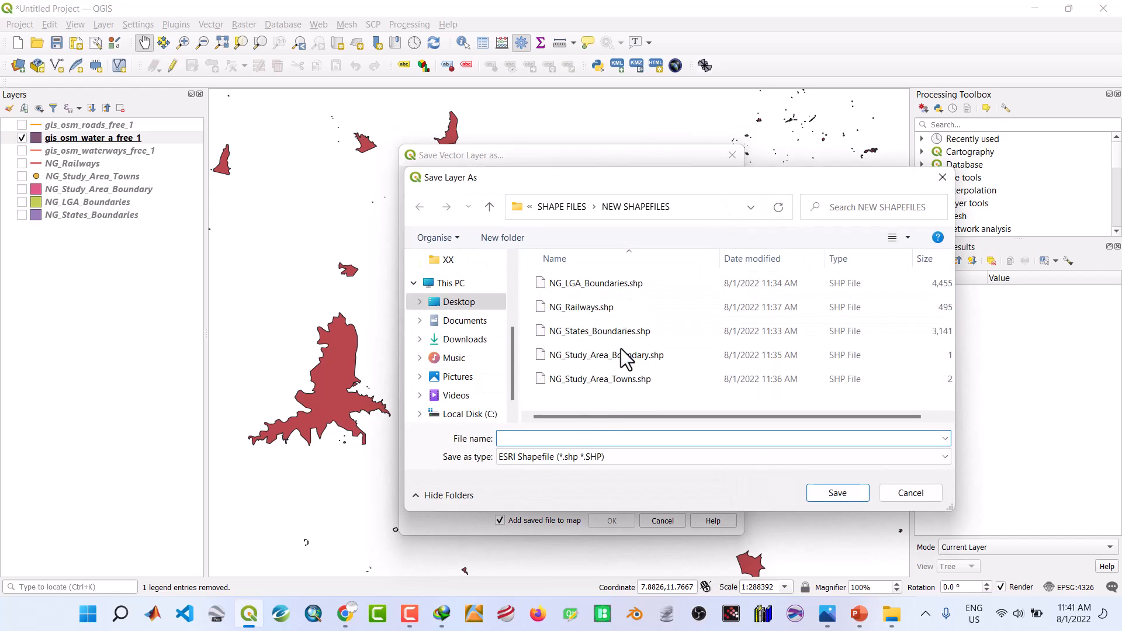
pyautogui.write('N')
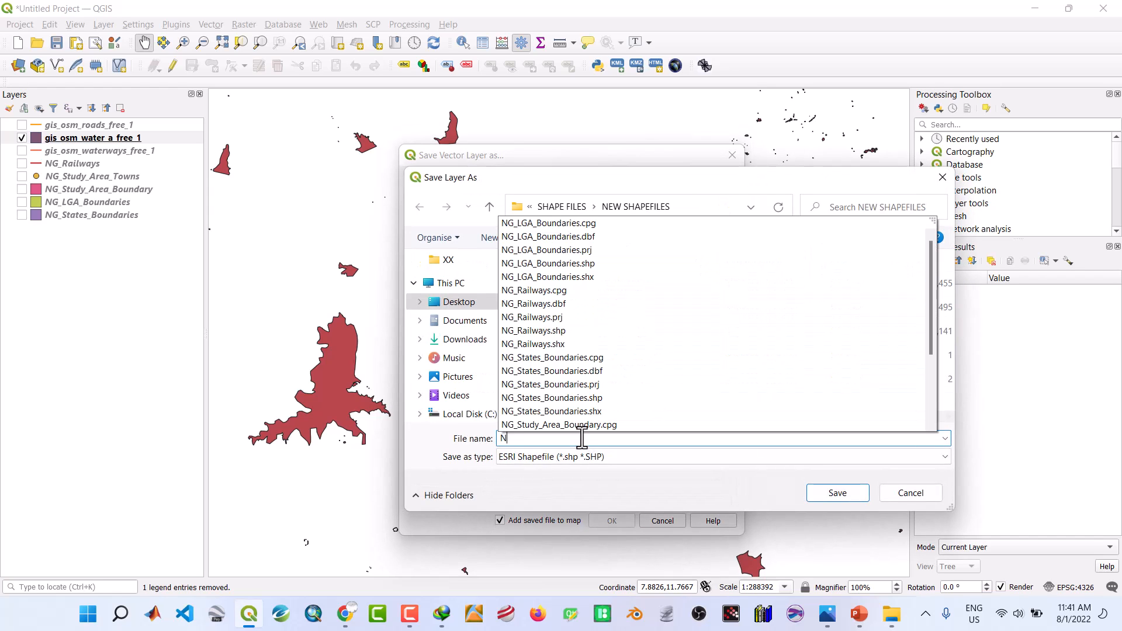
pyautogui.write('G_W')
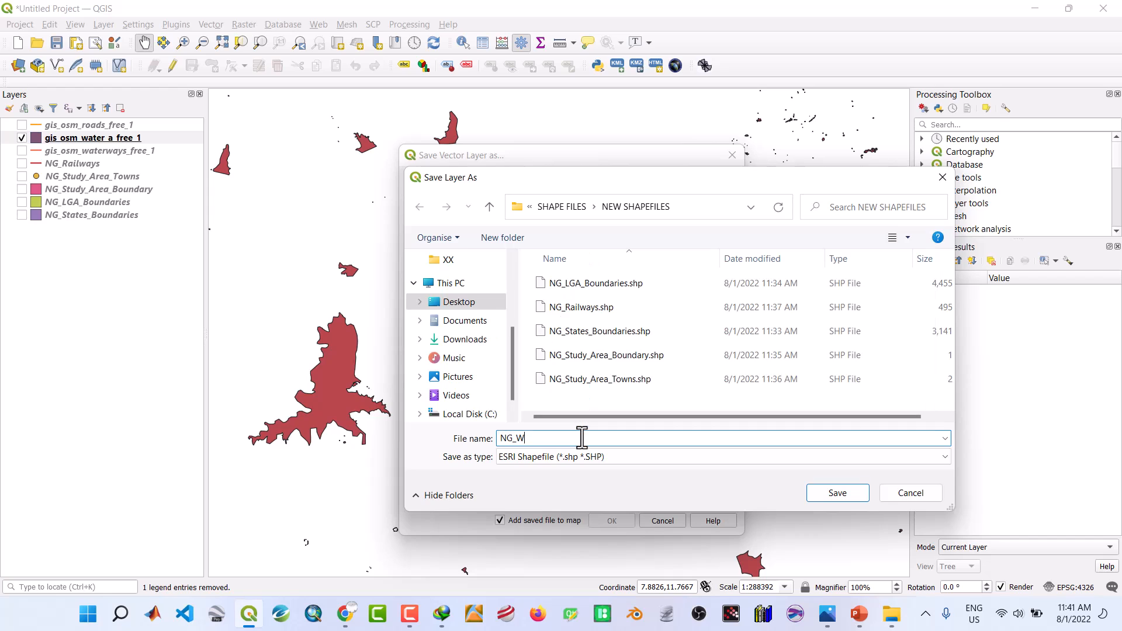
pyautogui.write('aterB')
pyautogui.press('BackSpace')
pyautogui.write('_Bodies')
pyautogui.click(817, 493)
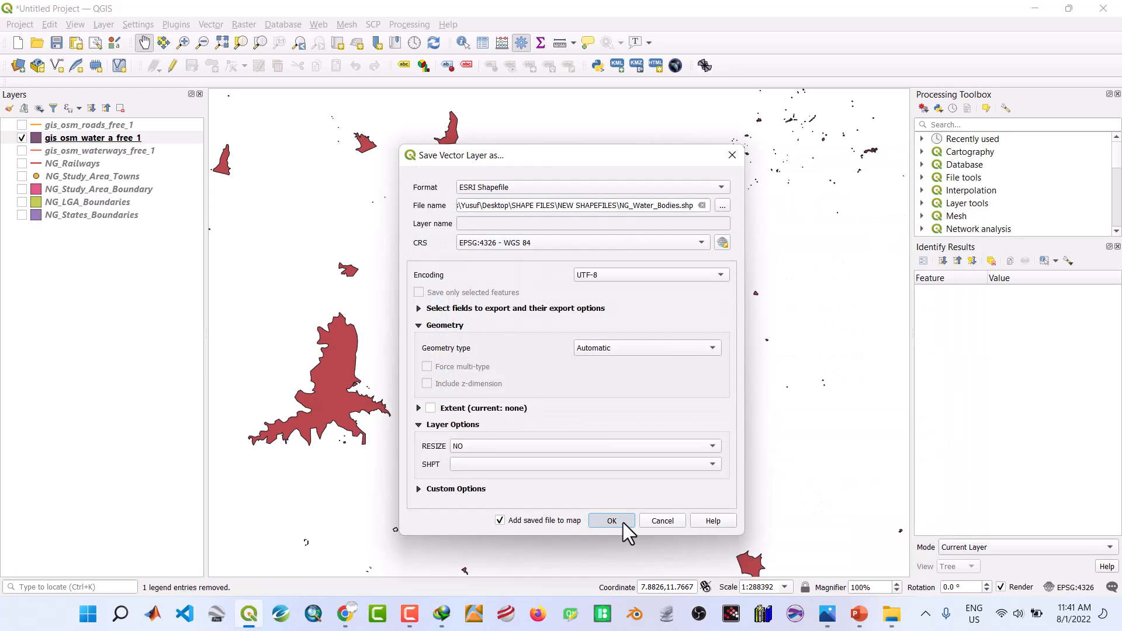
pyautogui.click(623, 522)
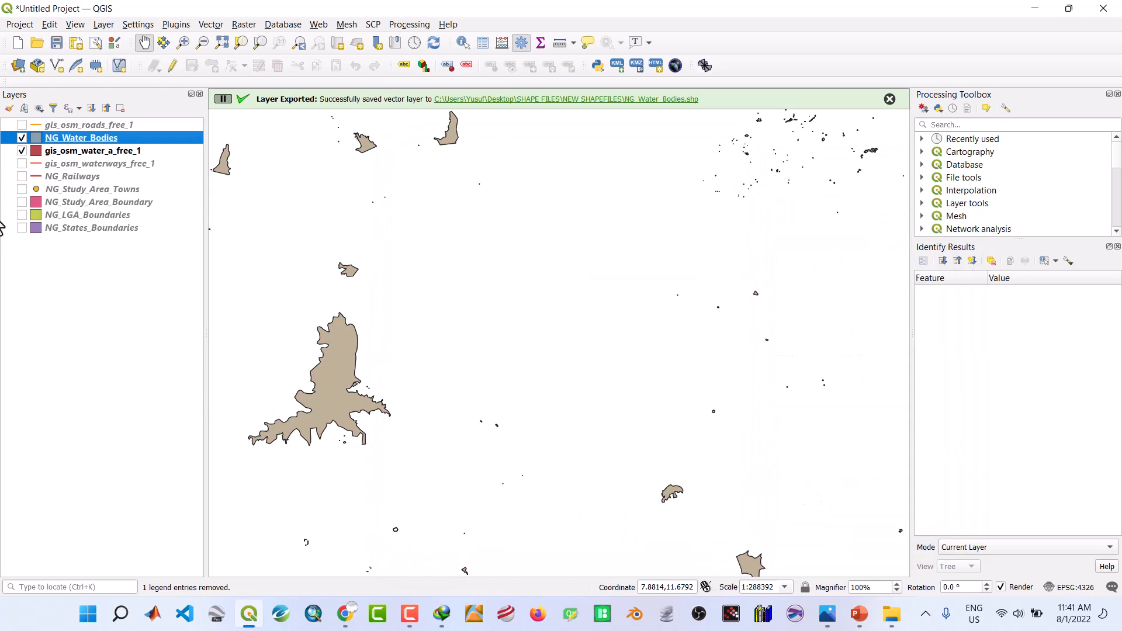
# Remove the original gis_osm_water_a_free_1 layer from the project
pyautogui.click(54, 151)
pyautogui.rightClick(54, 149)
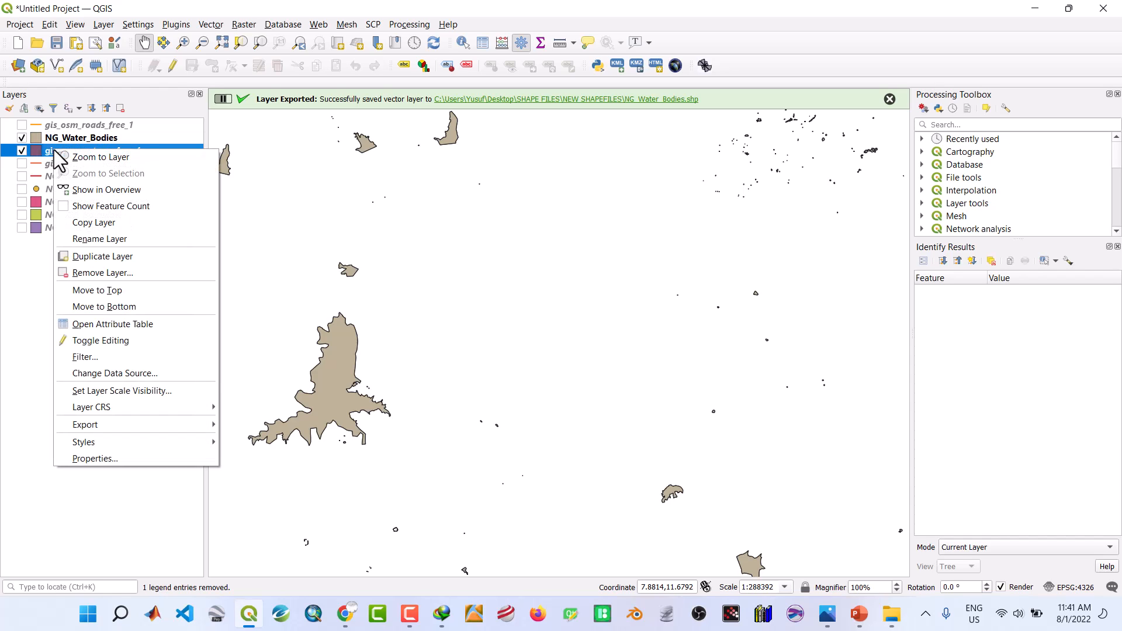
pyautogui.click(100, 269)
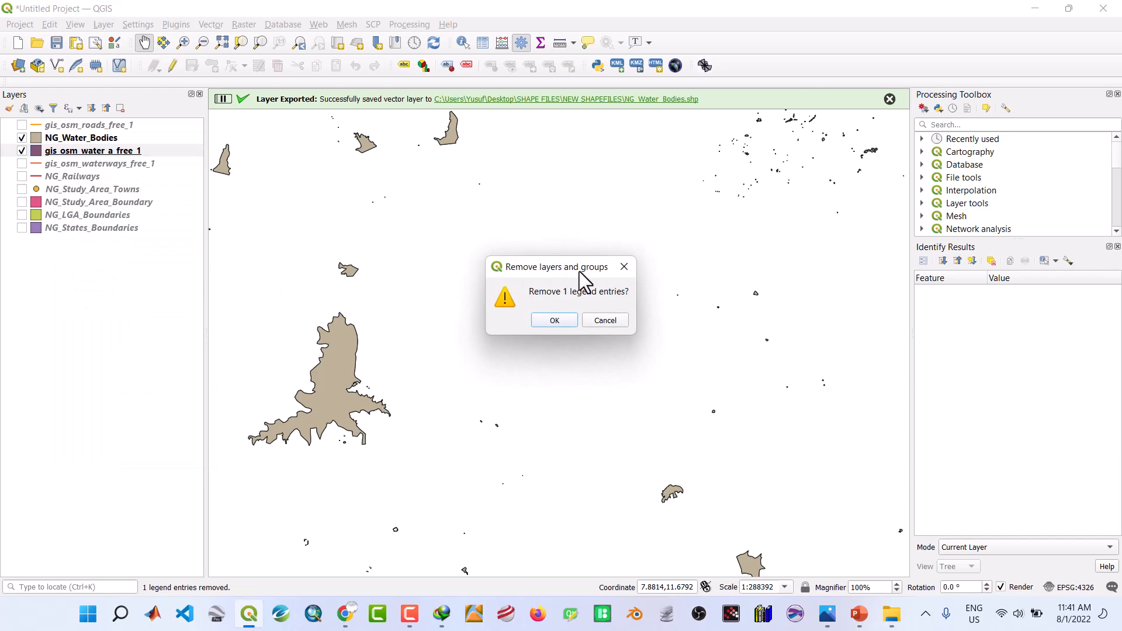
pyautogui.click(548, 318)
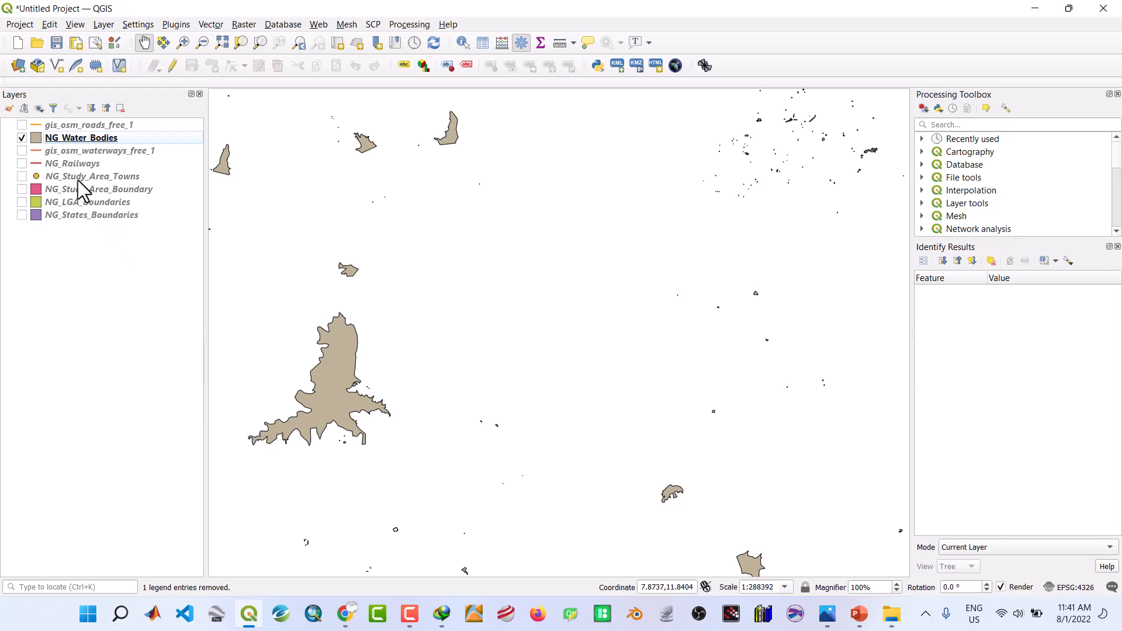
# Hide the NG_Water_Bodies layer and move it directly below gis_osm_waterways_free_1
pyautogui.click(59, 150)
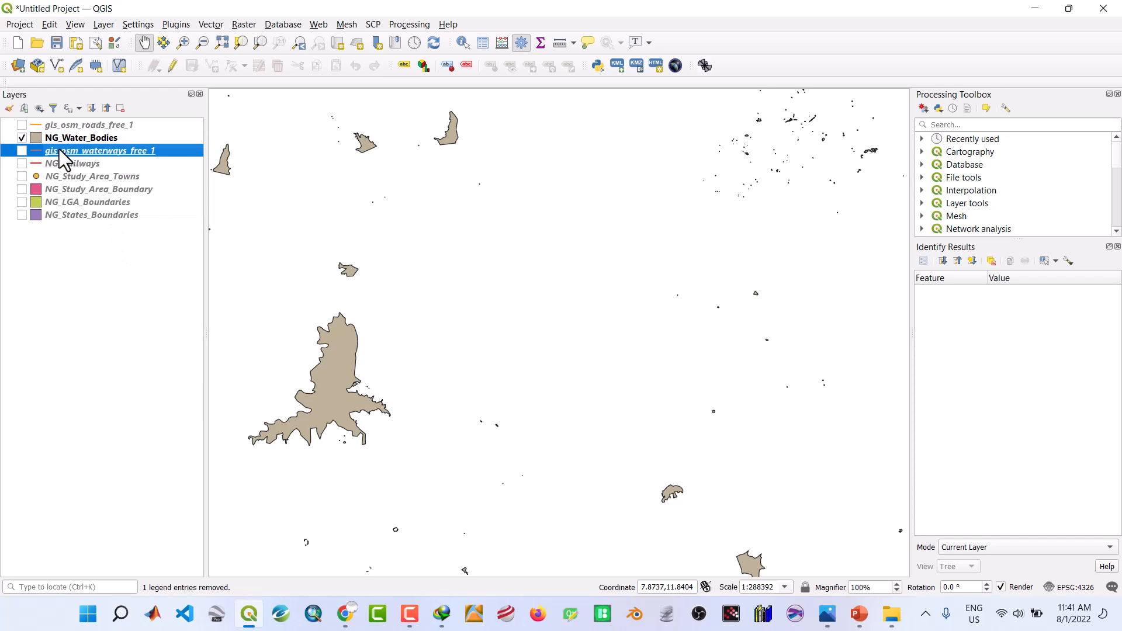
pyautogui.click(23, 142)
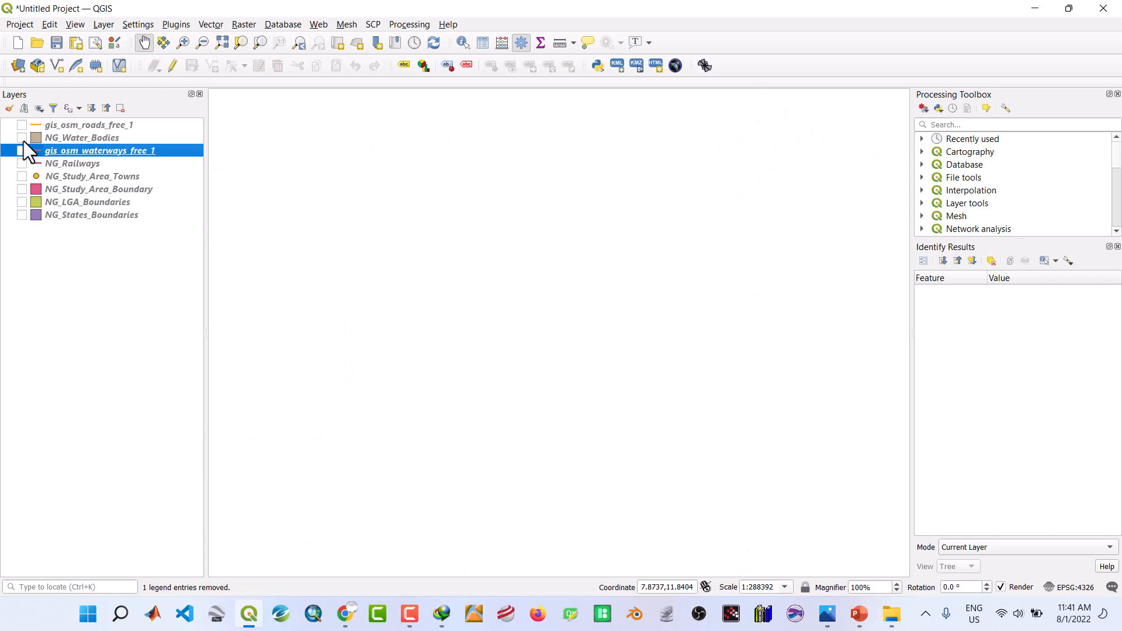
pyautogui.click(58, 138)
pyautogui.moveTo(59, 139); pyautogui.dragTo(60, 159)
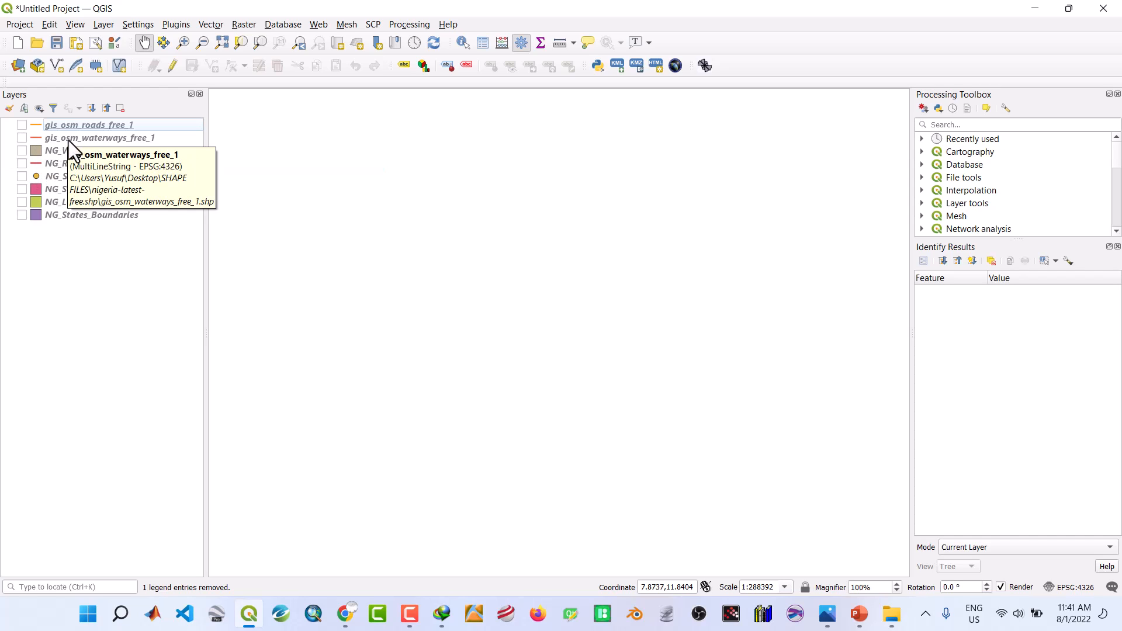
# Show the gis_osm_waterways_free_1 layer and examine the waterway types in its attribute table, sorted by fclass
pyautogui.click(22, 138)
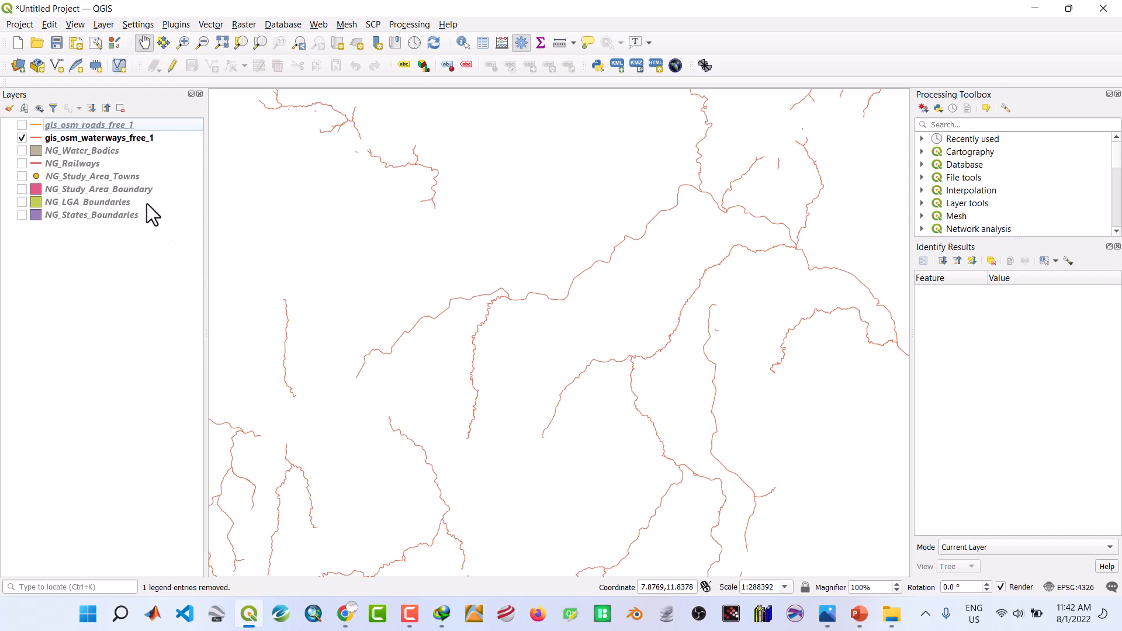
pyautogui.click(88, 138)
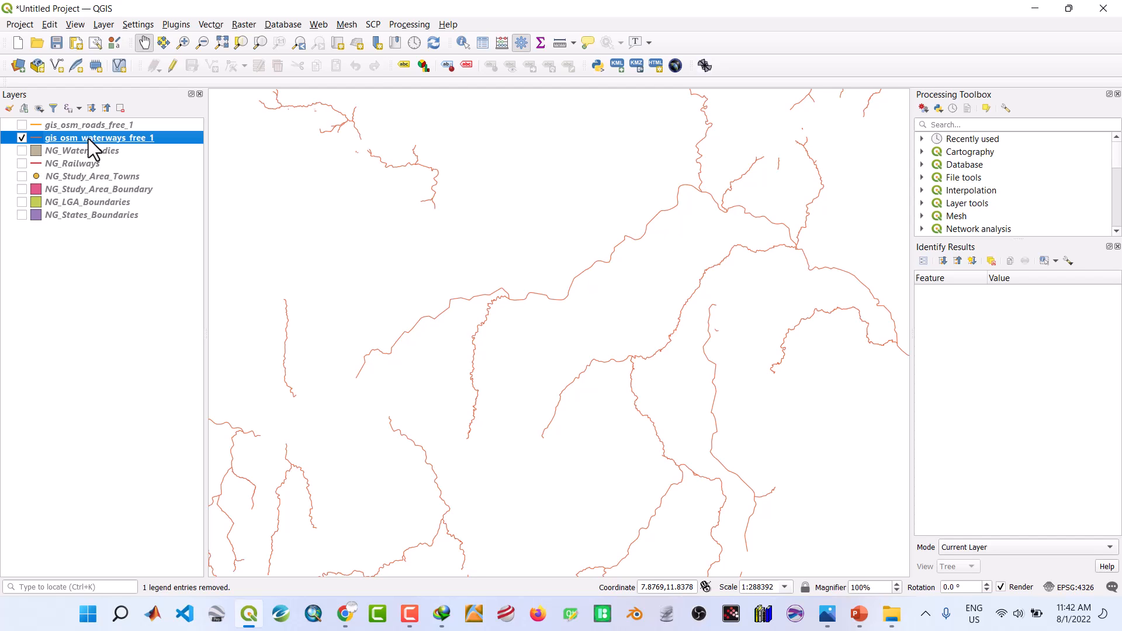
pyautogui.rightClick(89, 138)
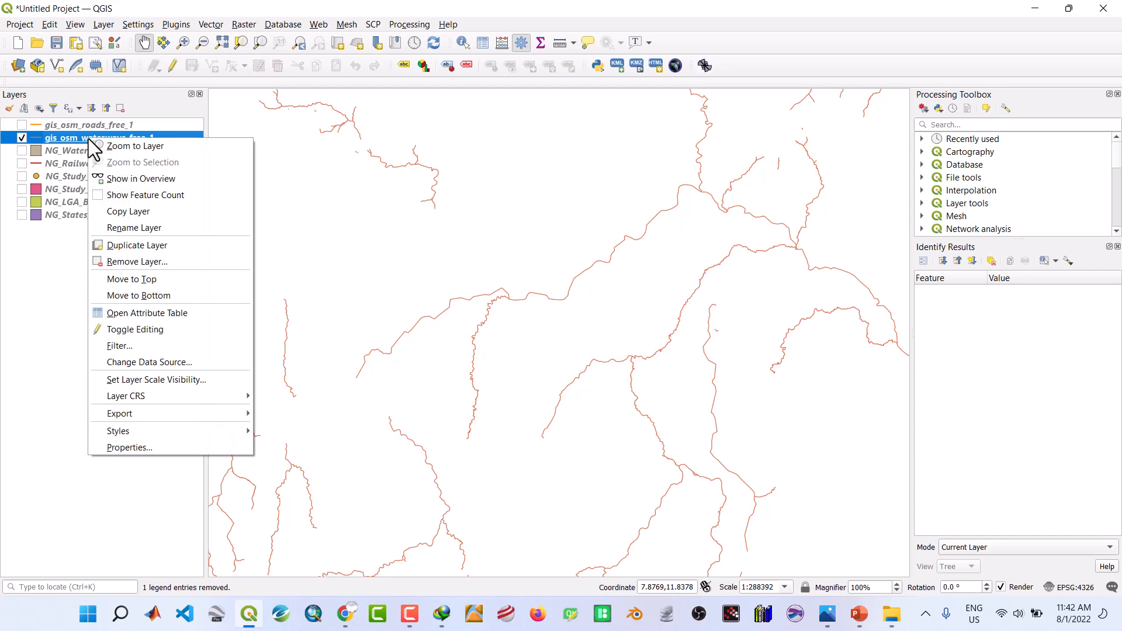
pyautogui.click(146, 312)
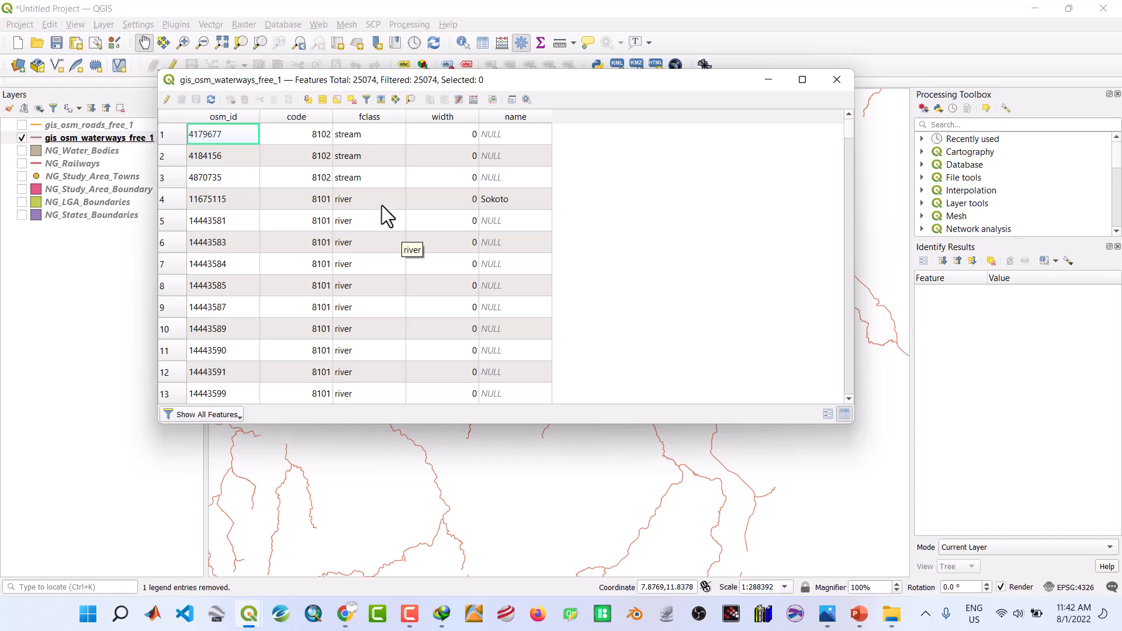
pyautogui.click(356, 115)
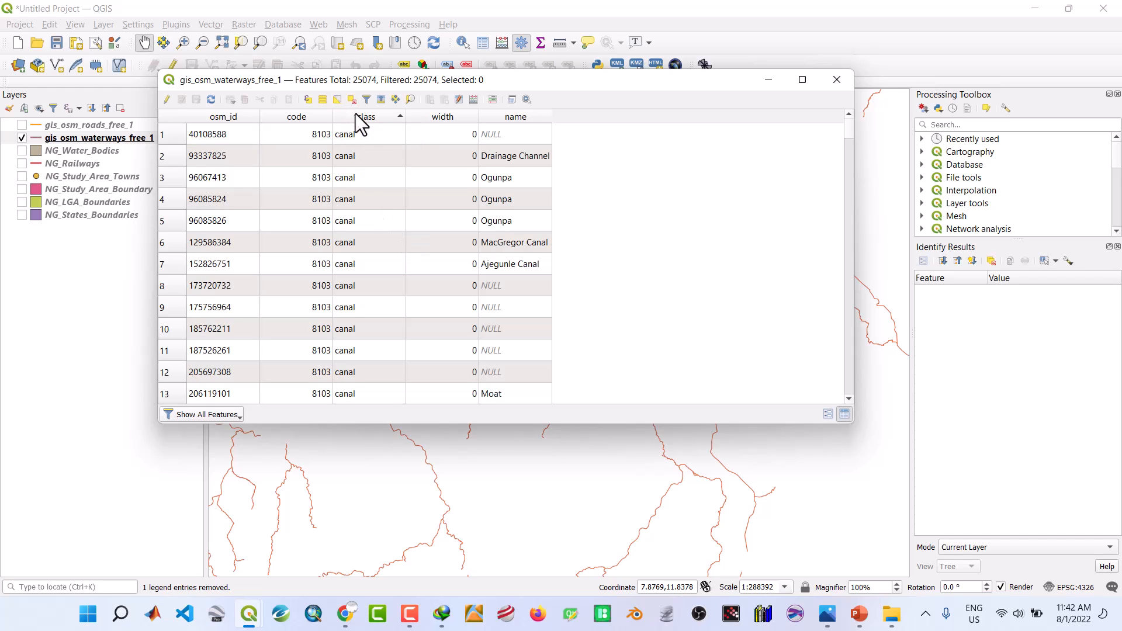
pyautogui.click(355, 116)
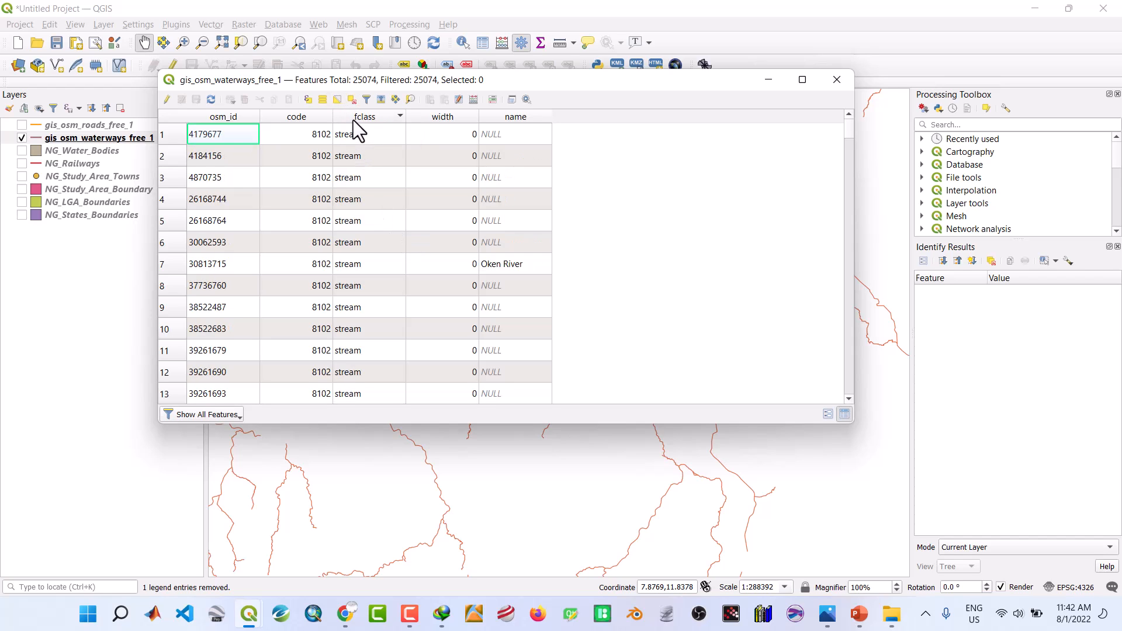
pyautogui.click(353, 119)
pyautogui.click(353, 119)
pyautogui.click(359, 116)
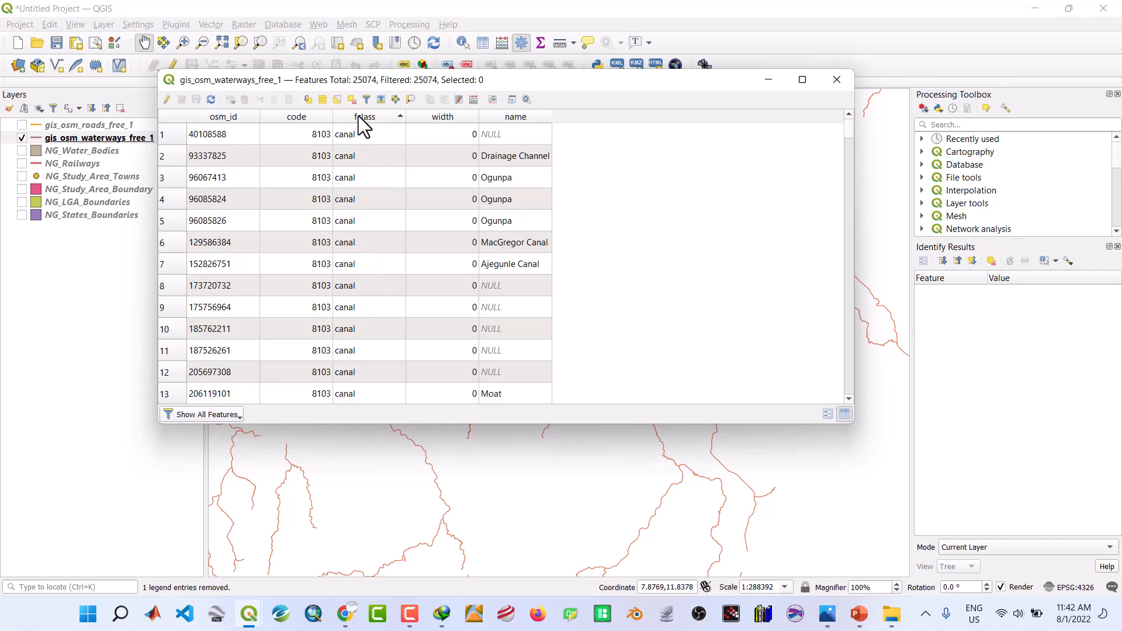
pyautogui.scroll(-4, 370, 266)
pyautogui.scroll(-20, 370, 265)
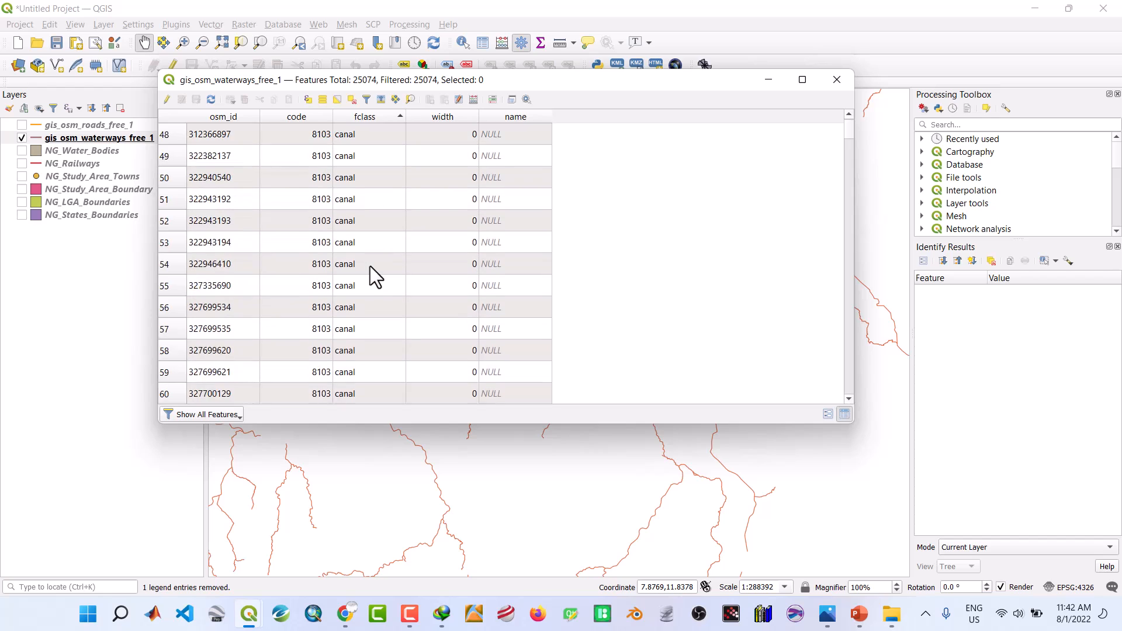
pyautogui.scroll(-20, 370, 266)
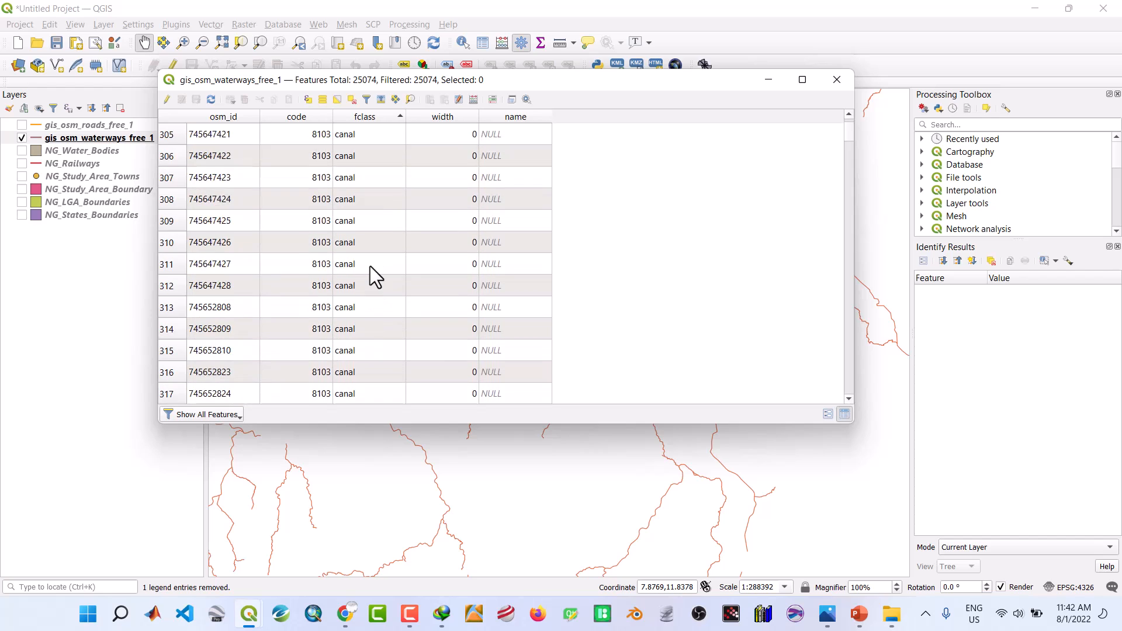
pyautogui.scroll(-20, 370, 265)
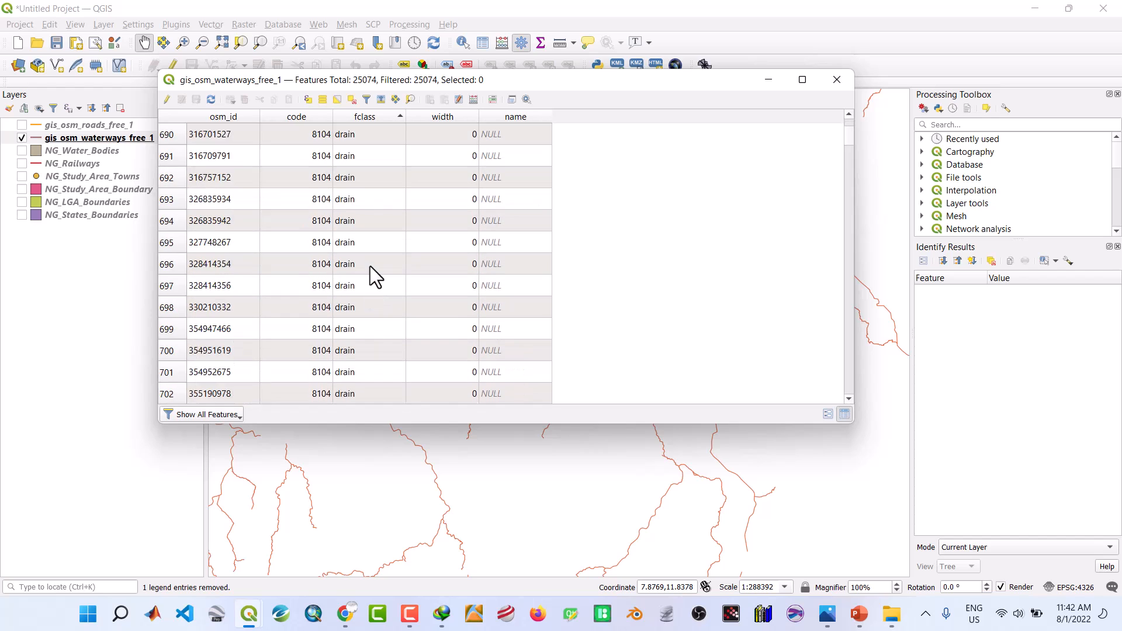
pyautogui.scroll(-20, 370, 266)
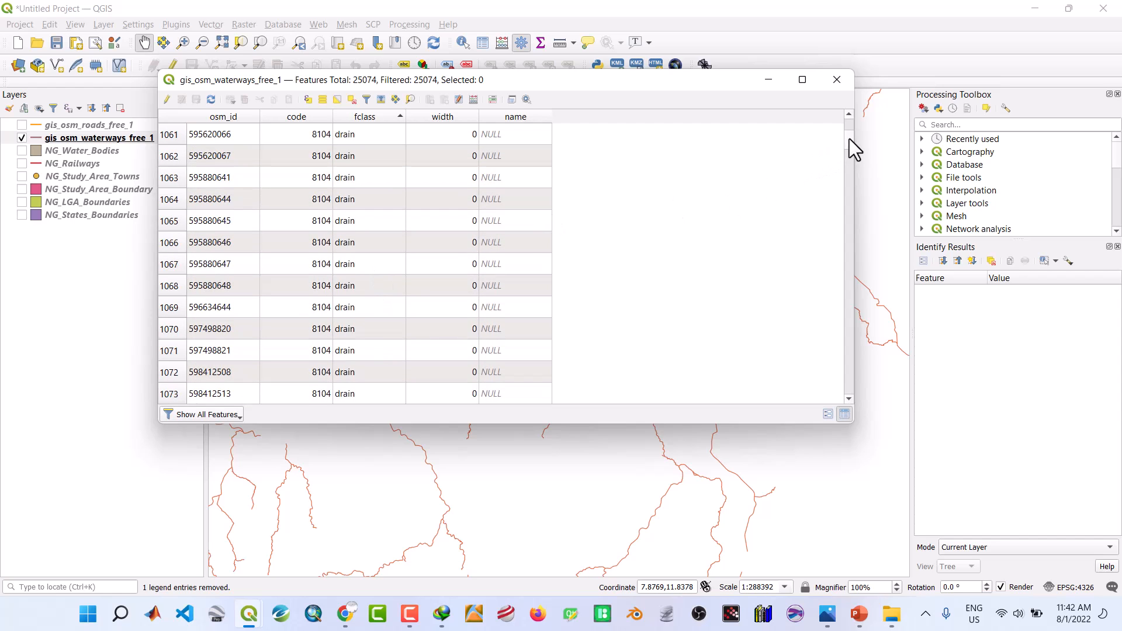
pyautogui.moveTo(849, 139); pyautogui.dragTo(825, 102)
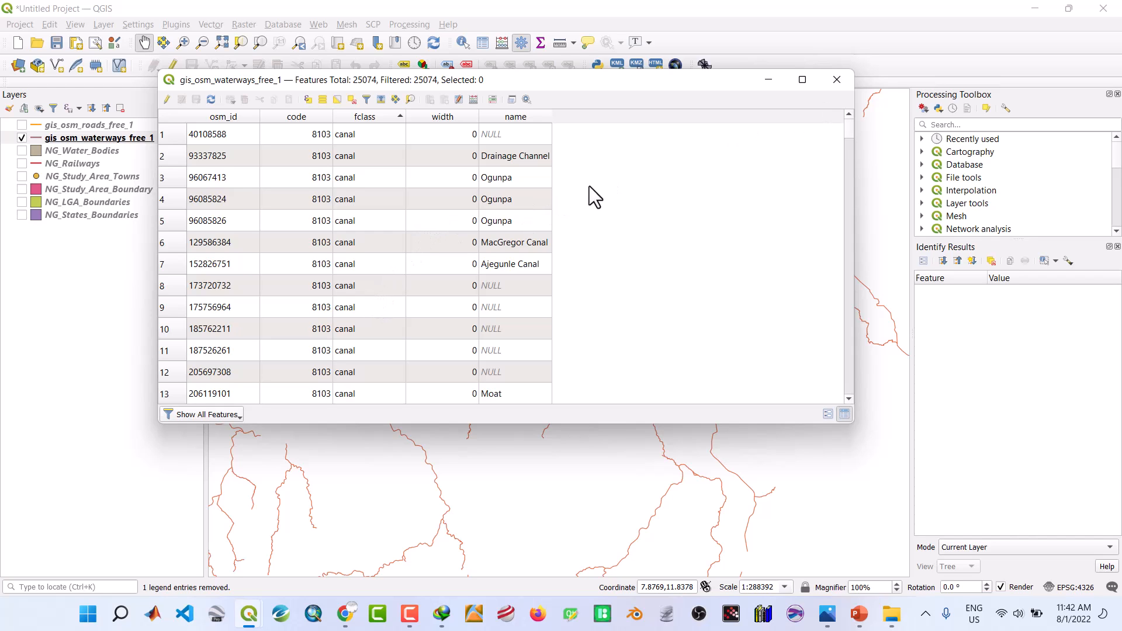
pyautogui.click(837, 79)
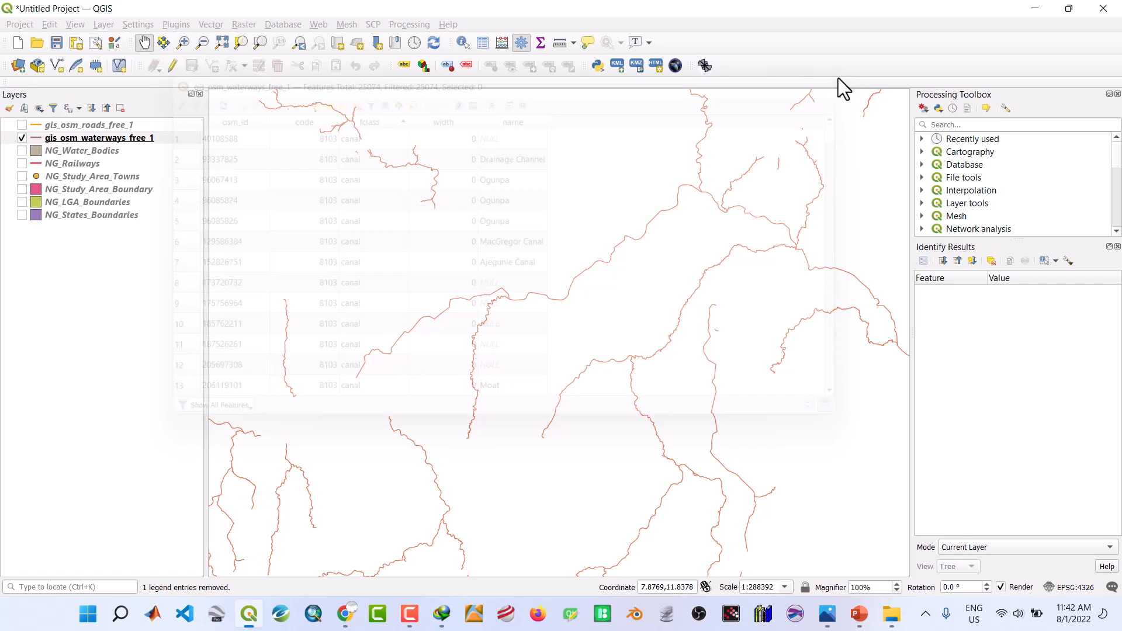
# Export the gis_osm_waterways_free_1 layer as an ESRI Shapefile named NG_Rivers in the NEW SHAPEFILES folder, added to the map
pyautogui.rightClick(114, 138)
pyautogui.moveTo(163, 414)
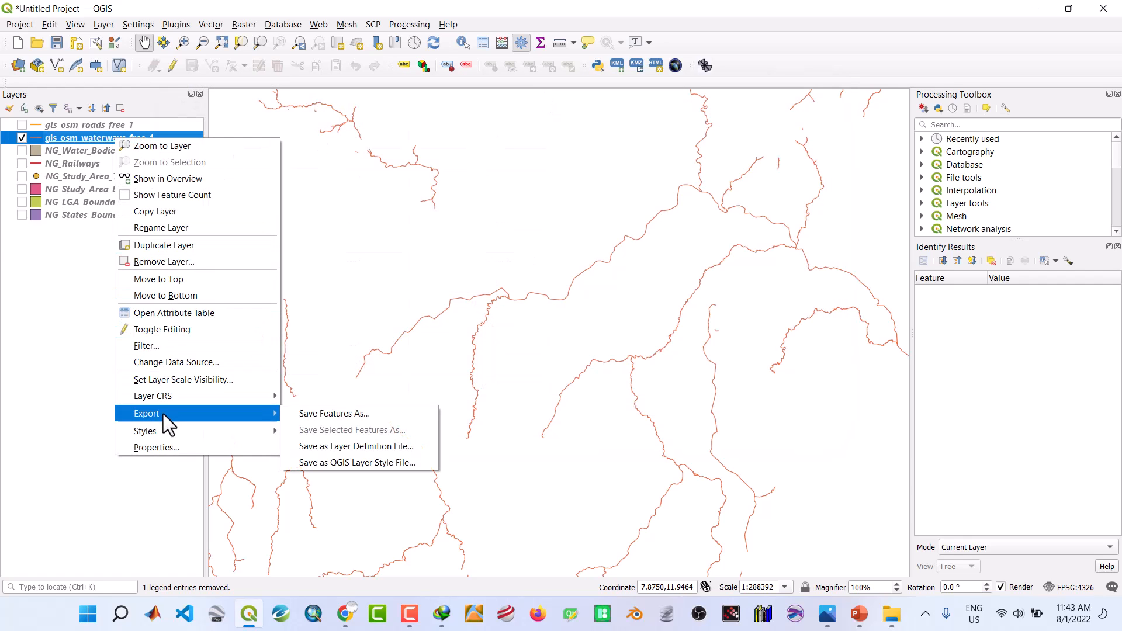
pyautogui.click(296, 410)
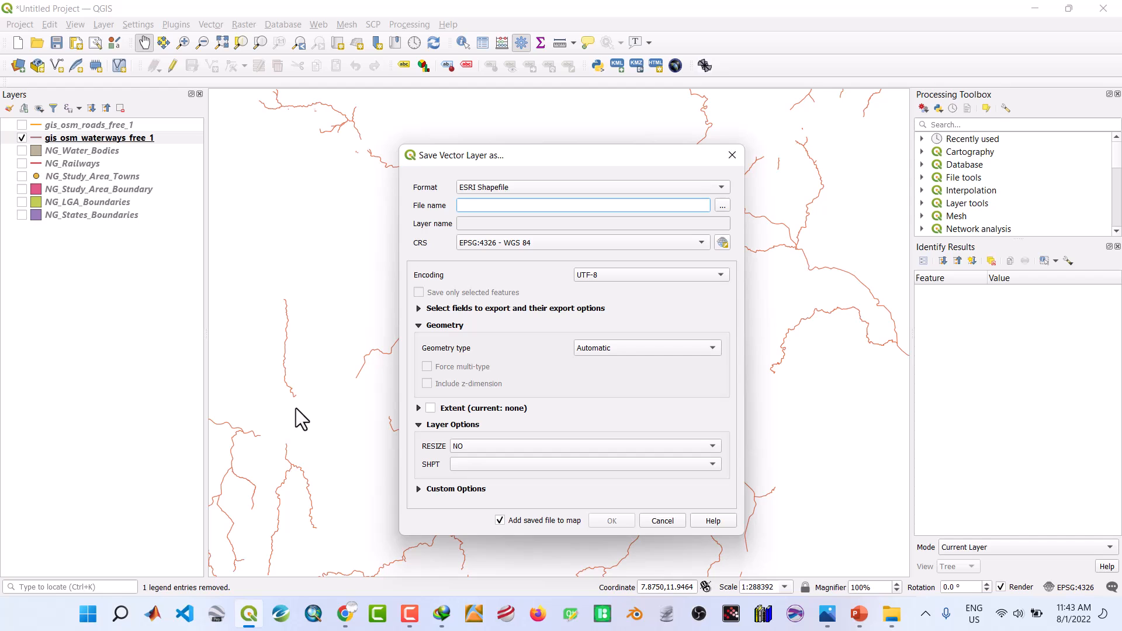
pyautogui.click(722, 205)
pyautogui.write('NG')
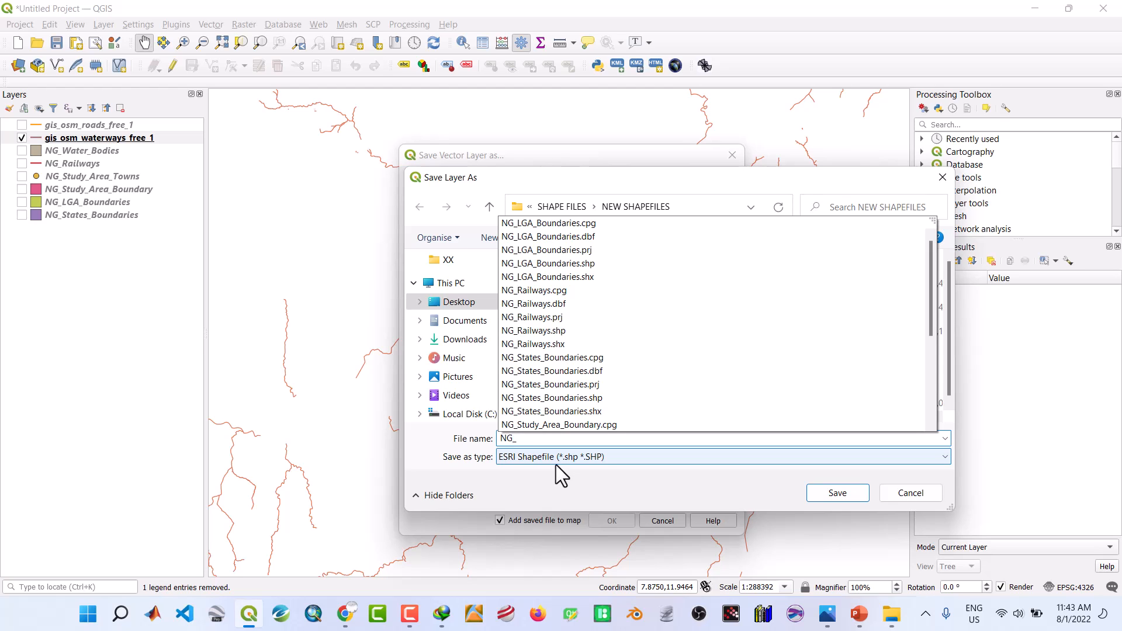
pyautogui.write('_Ri')
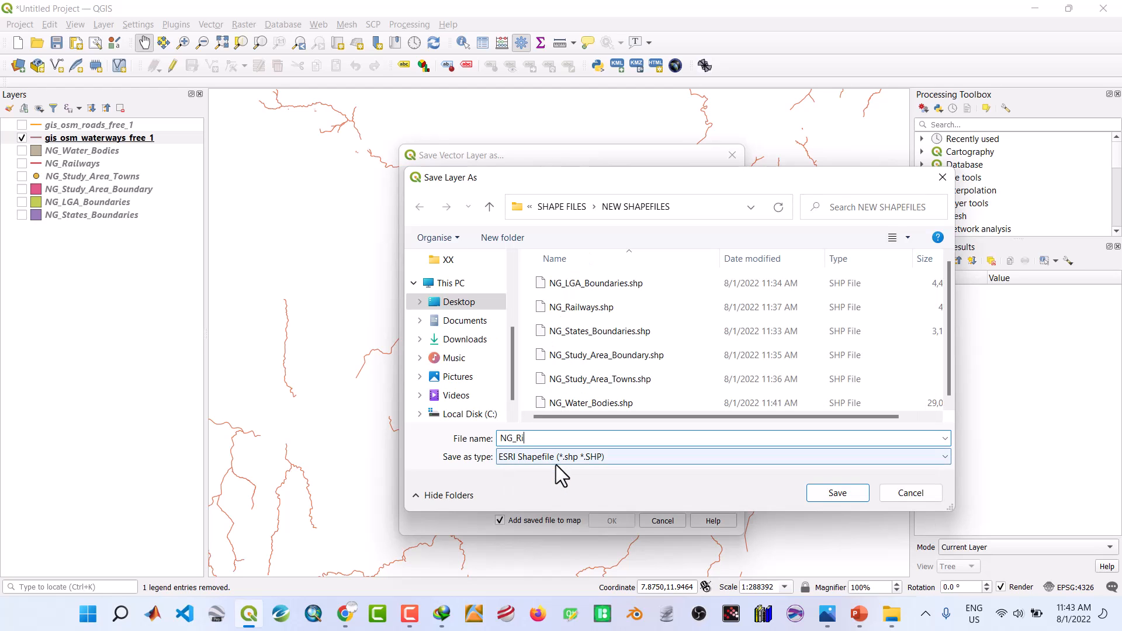
pyautogui.write('vers')
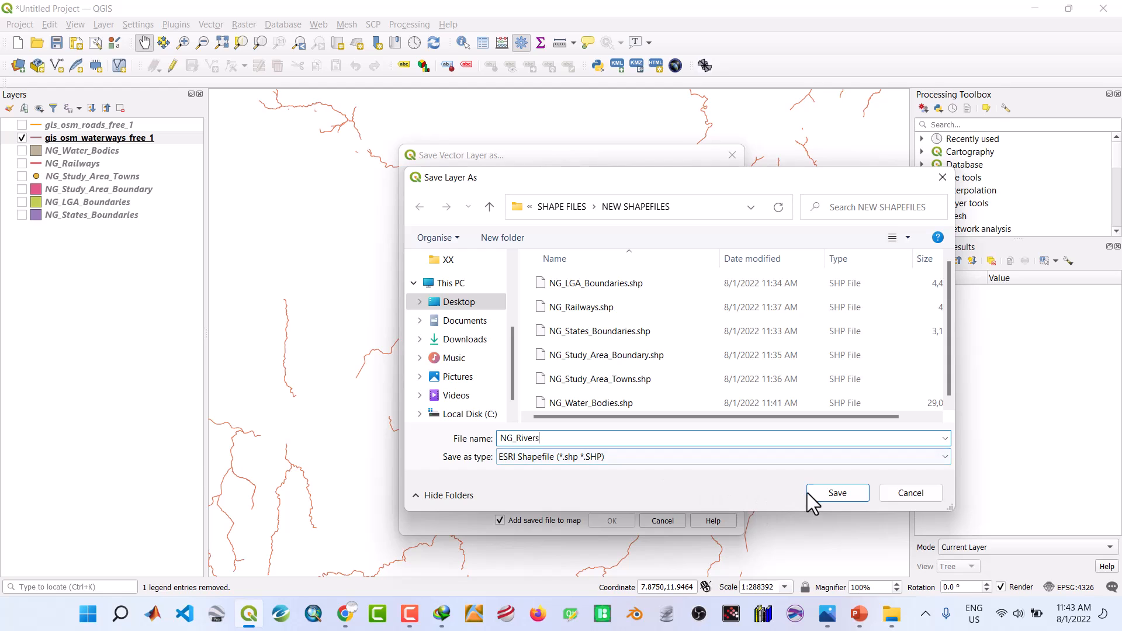
pyautogui.click(837, 494)
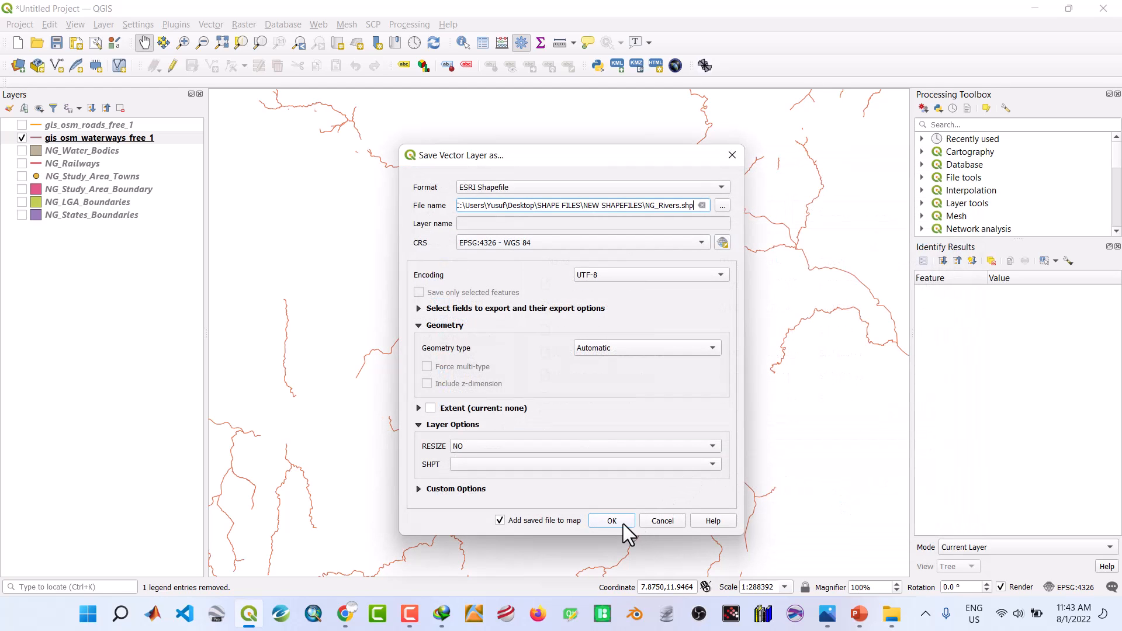
pyautogui.click(620, 523)
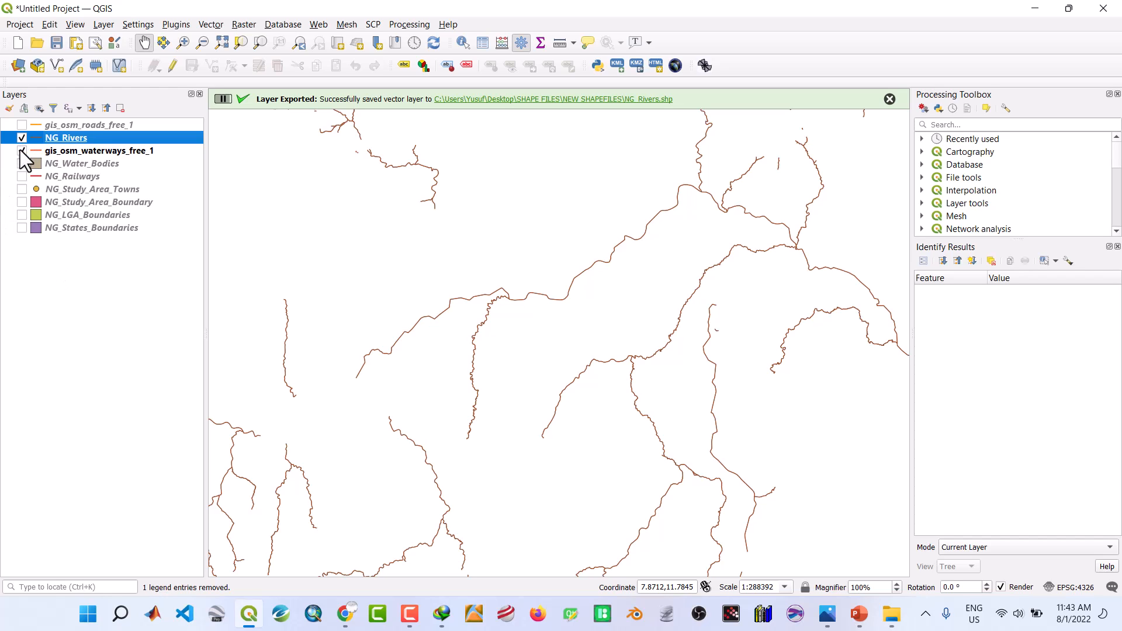
# Hide and remove the original gis_osm_waterways_free_1 layer from the project, and hide the NG_Rivers layer
pyautogui.click(22, 151)
pyautogui.click(60, 155)
pyautogui.rightClick(60, 155)
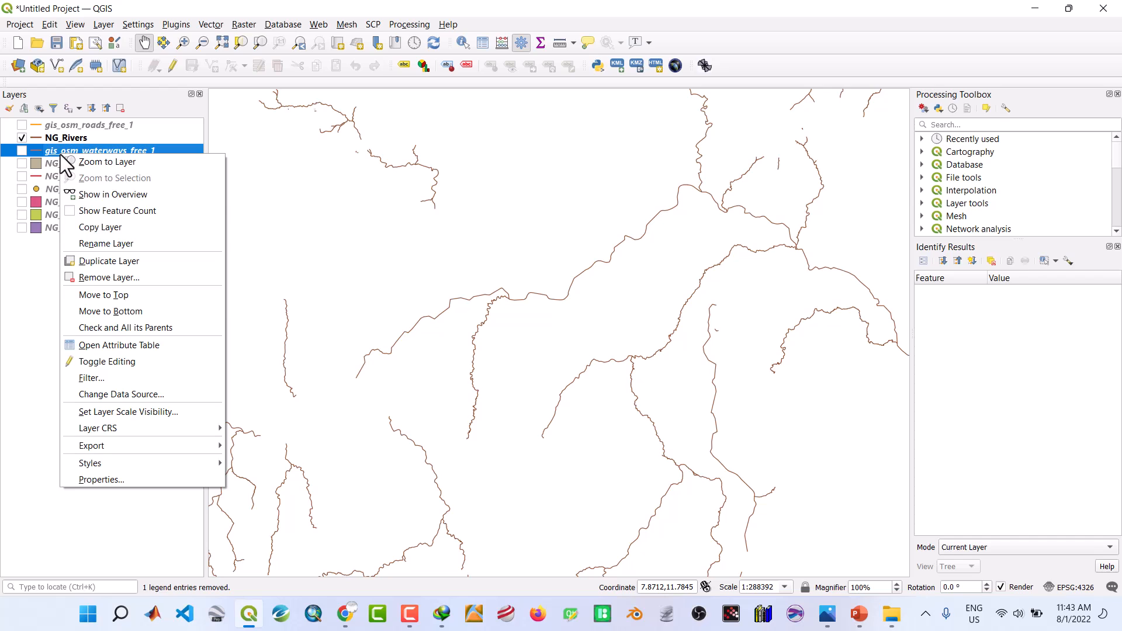
pyautogui.click(110, 276)
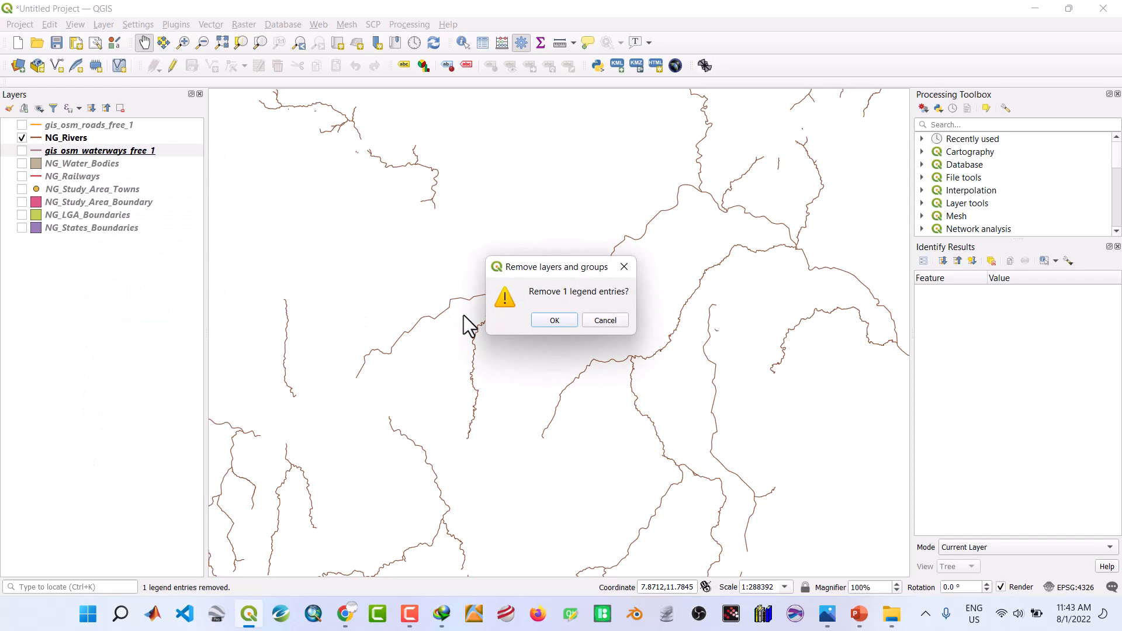
pyautogui.click(554, 320)
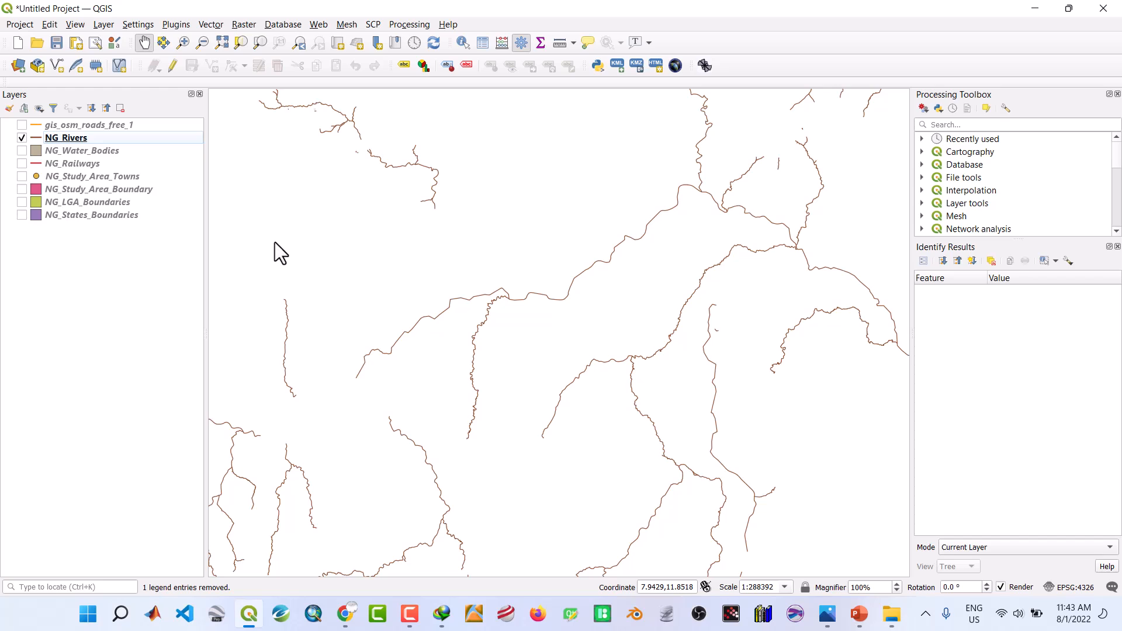
pyautogui.click(22, 138)
pyautogui.click(60, 152)
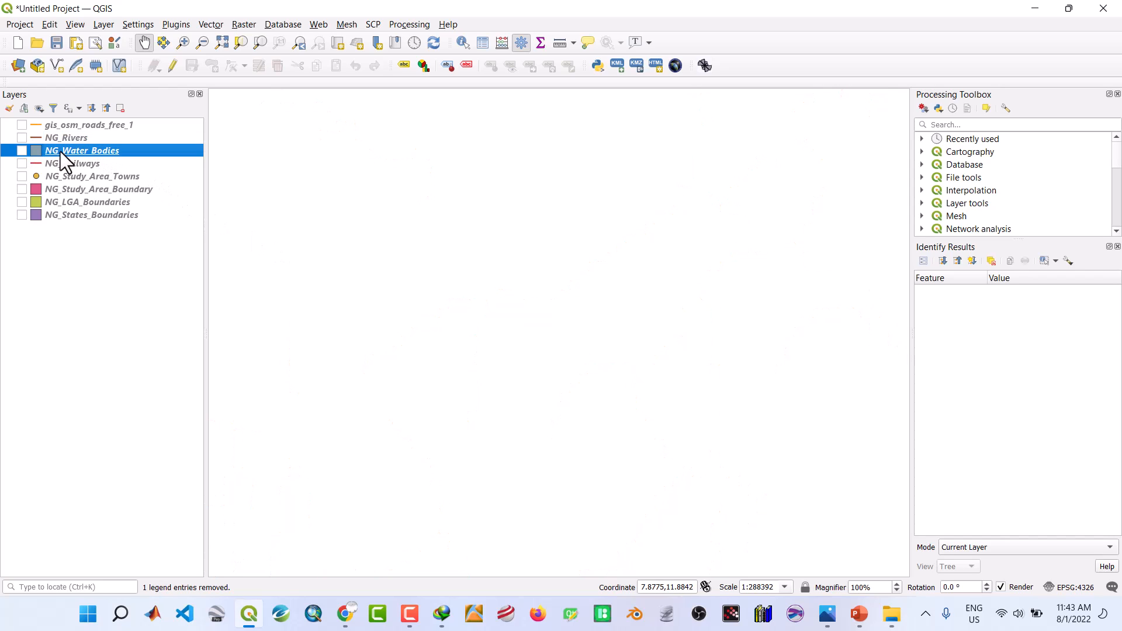
pyautogui.click(66, 163)
pyautogui.click(76, 177)
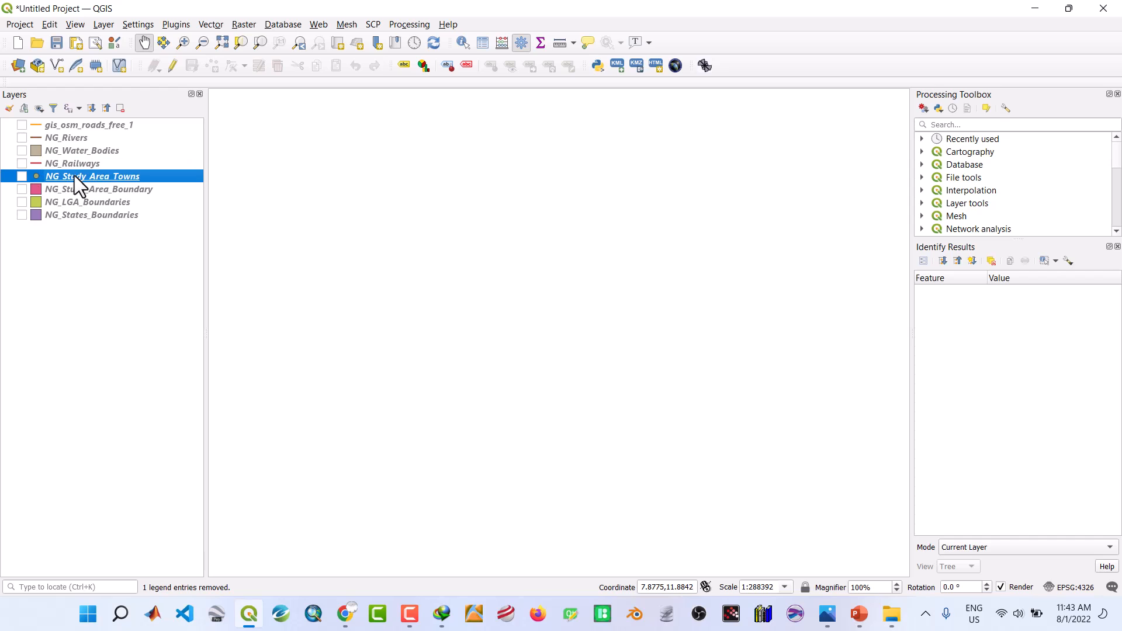
pyautogui.click(81, 189)
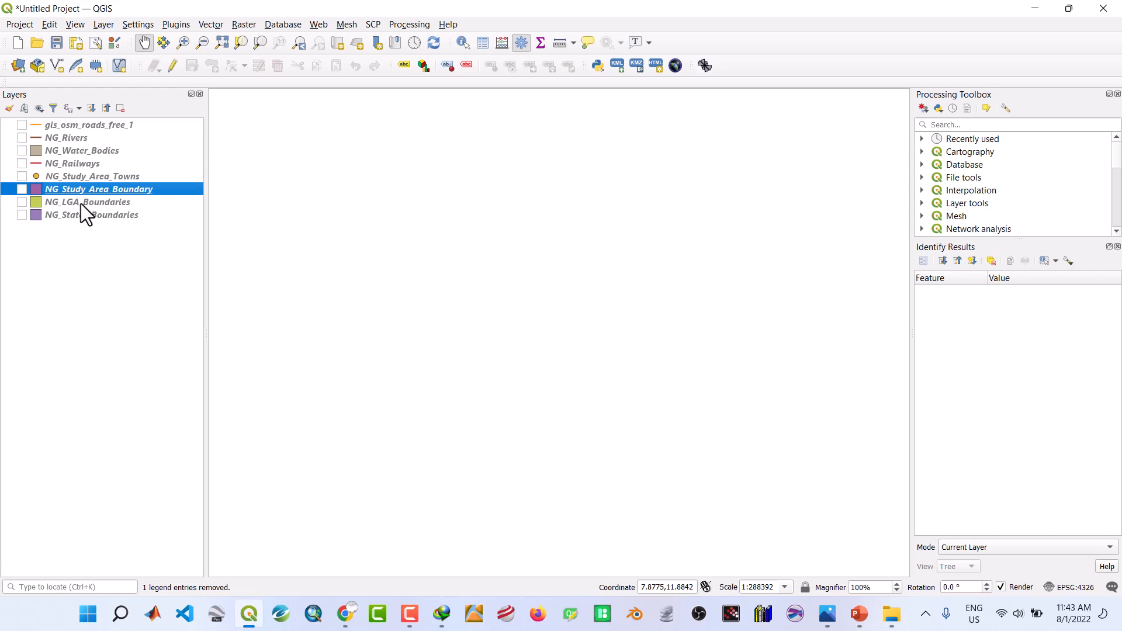
pyautogui.click(80, 203)
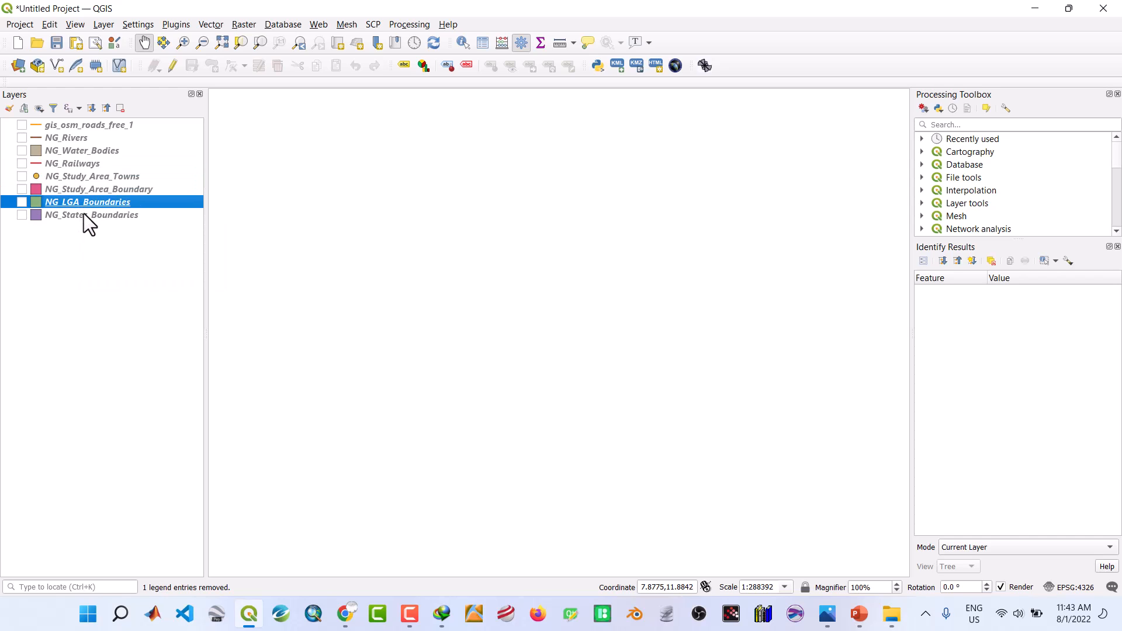
pyautogui.click(83, 215)
pyautogui.click(55, 126)
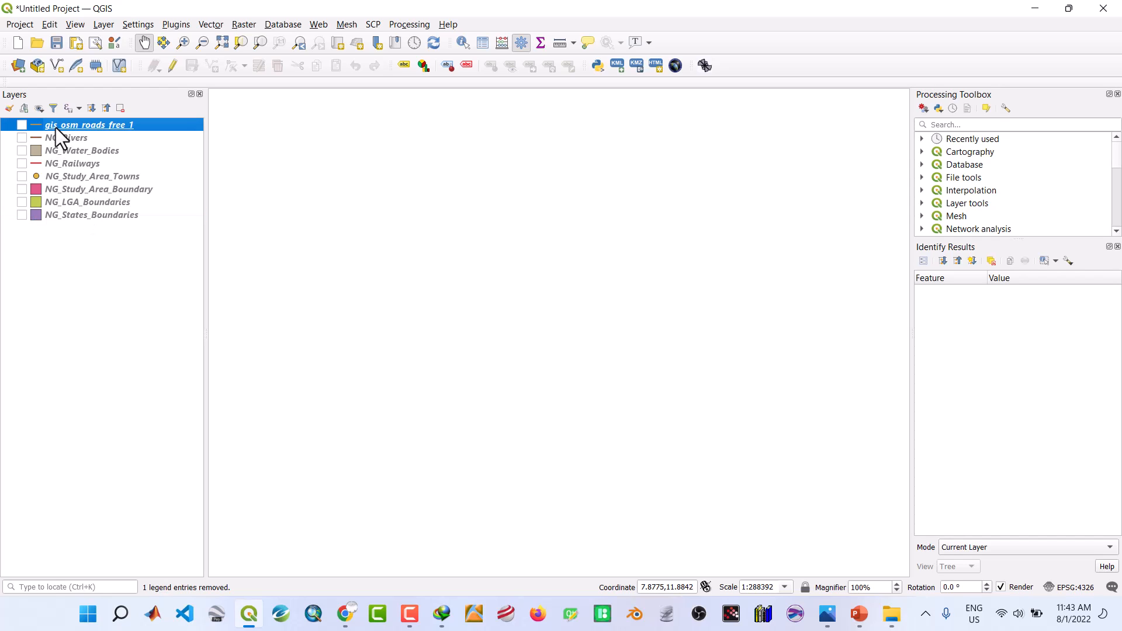
# Save the project as a QGZ file named Project 1 in the SHAPE FILES folder
pyautogui.click(57, 46)
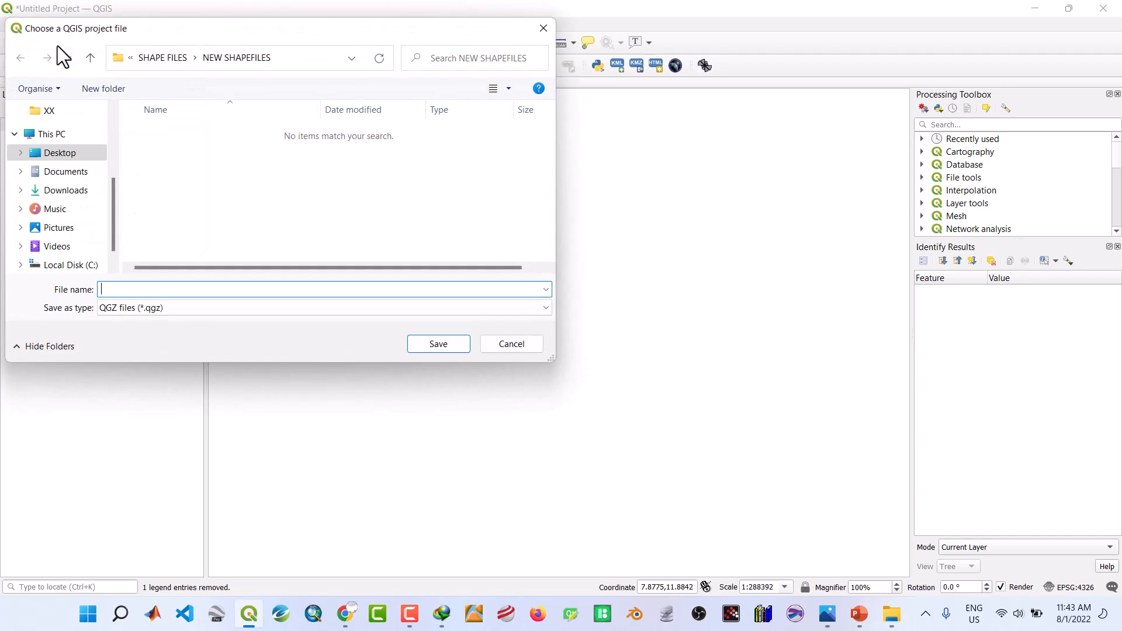
pyautogui.click(92, 59)
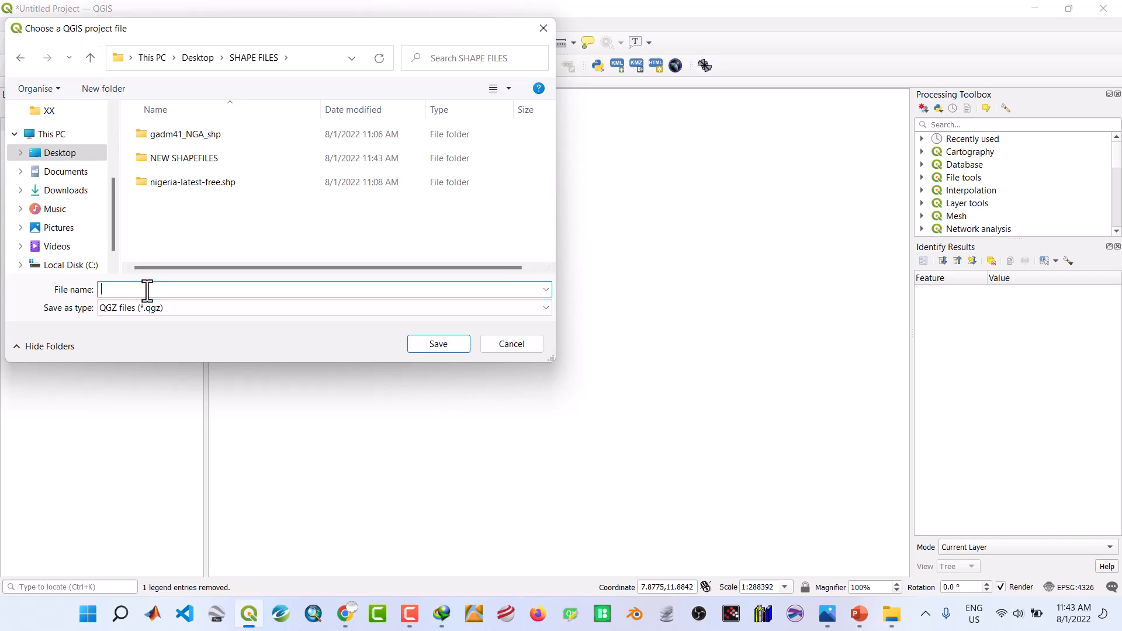
pyautogui.write('Project 1')
pyautogui.click(412, 349)
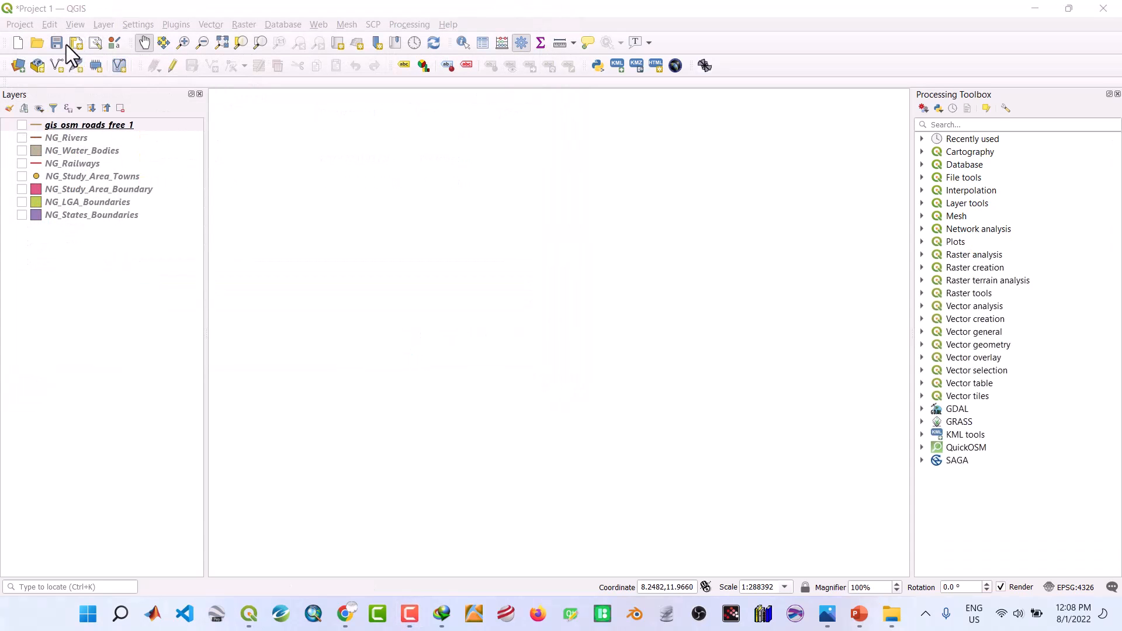
pyautogui.click(281, 161)
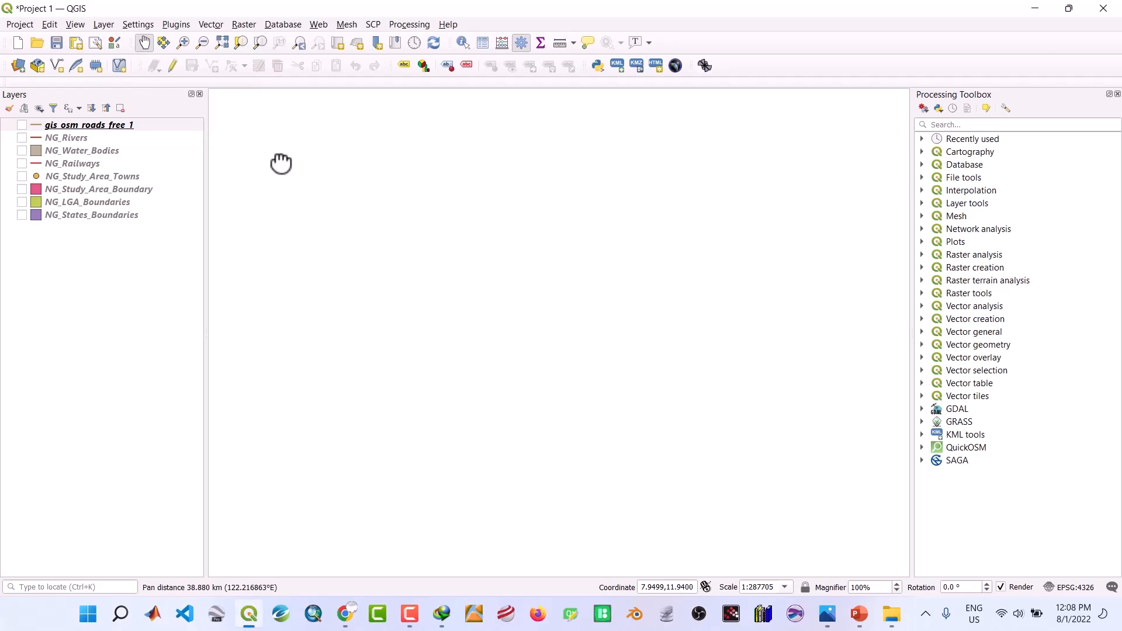
pyautogui.click(61, 46)
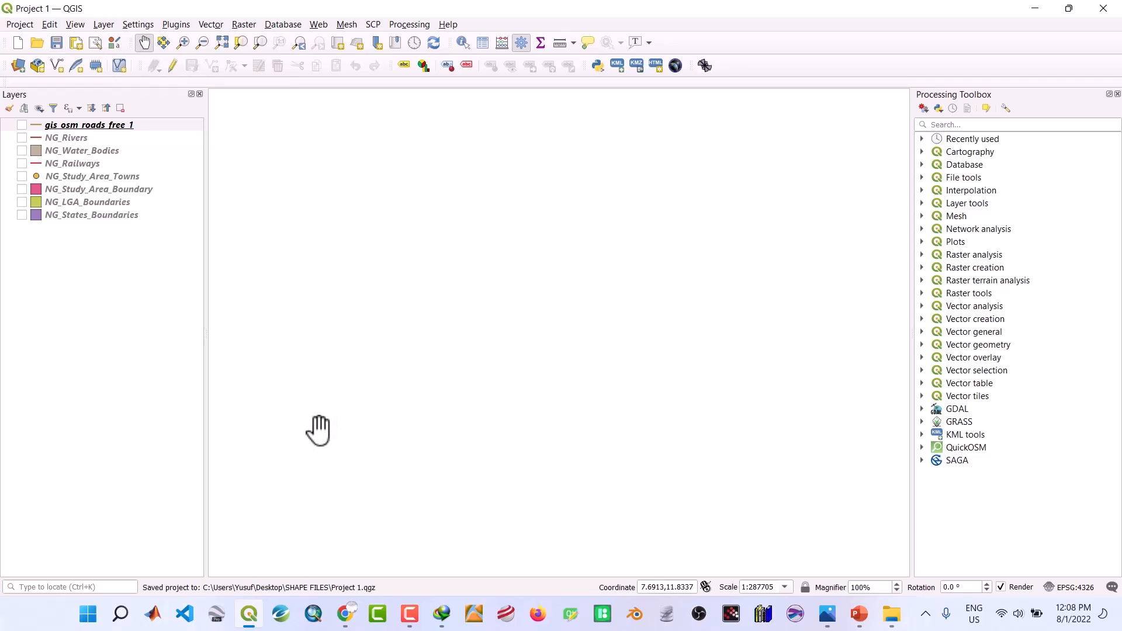
pyautogui.click(55, 142)
pyautogui.click(67, 152)
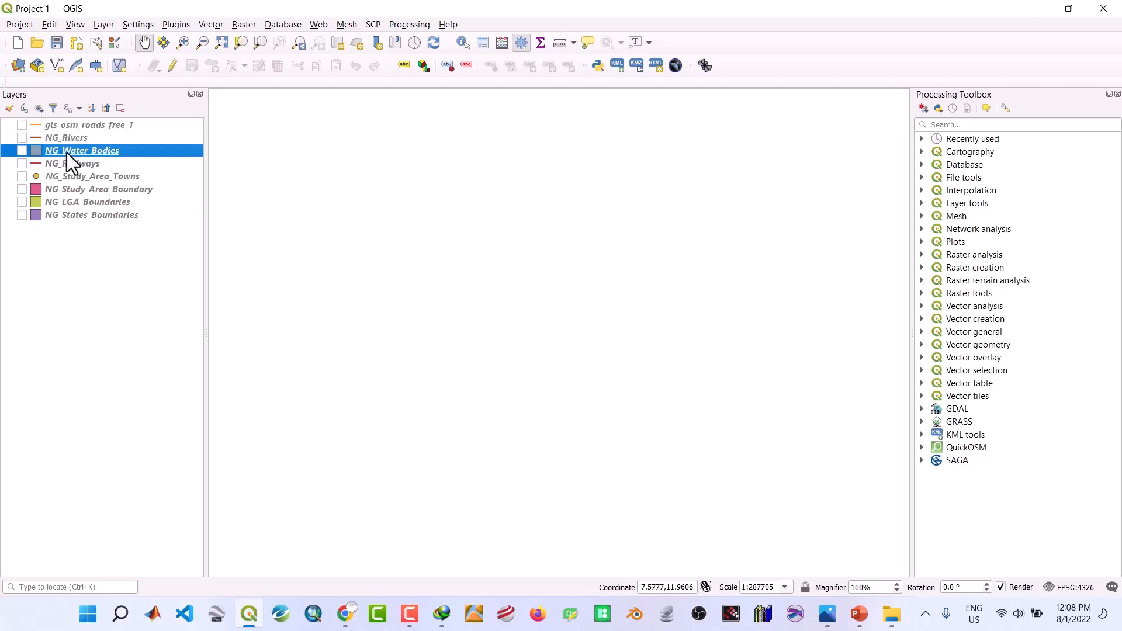
pyautogui.click(72, 160)
pyautogui.click(80, 176)
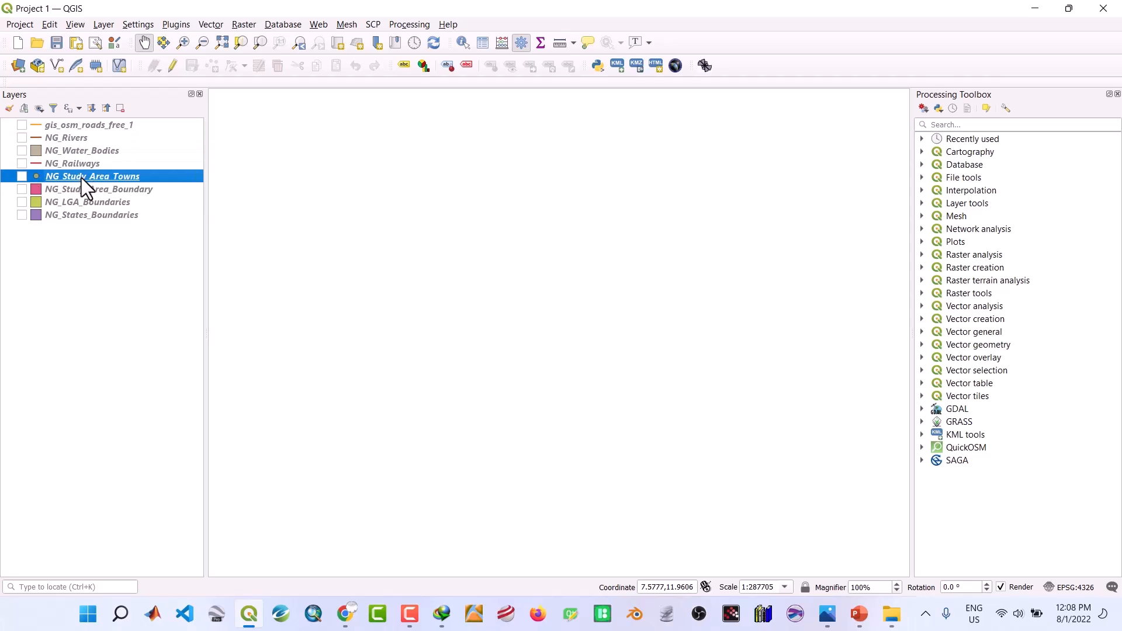
pyautogui.click(86, 189)
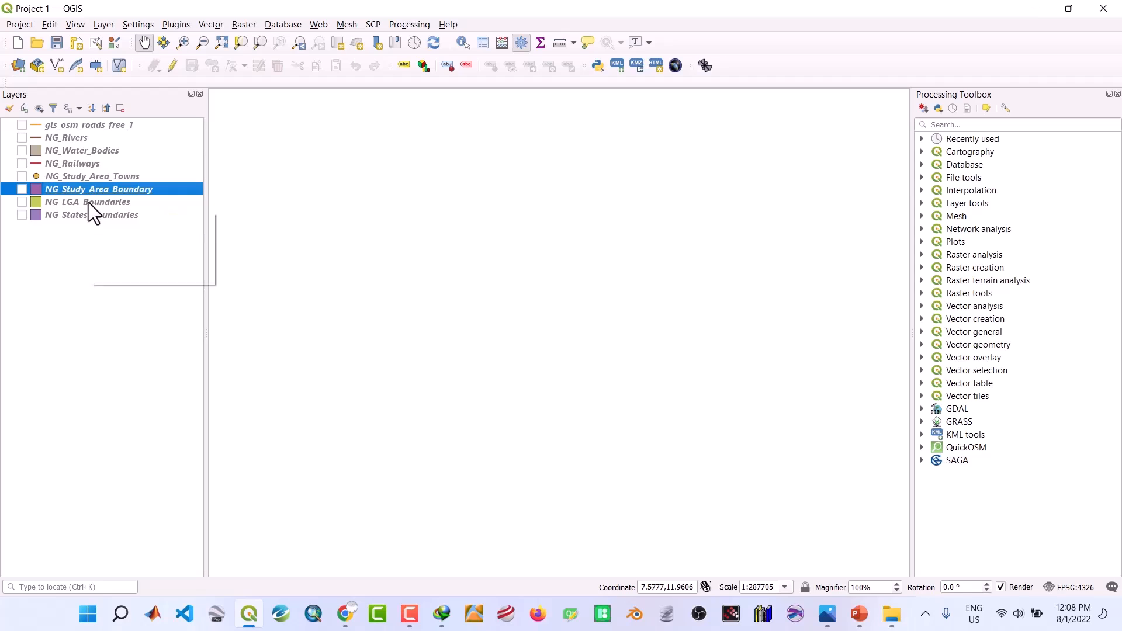
pyautogui.click(89, 202)
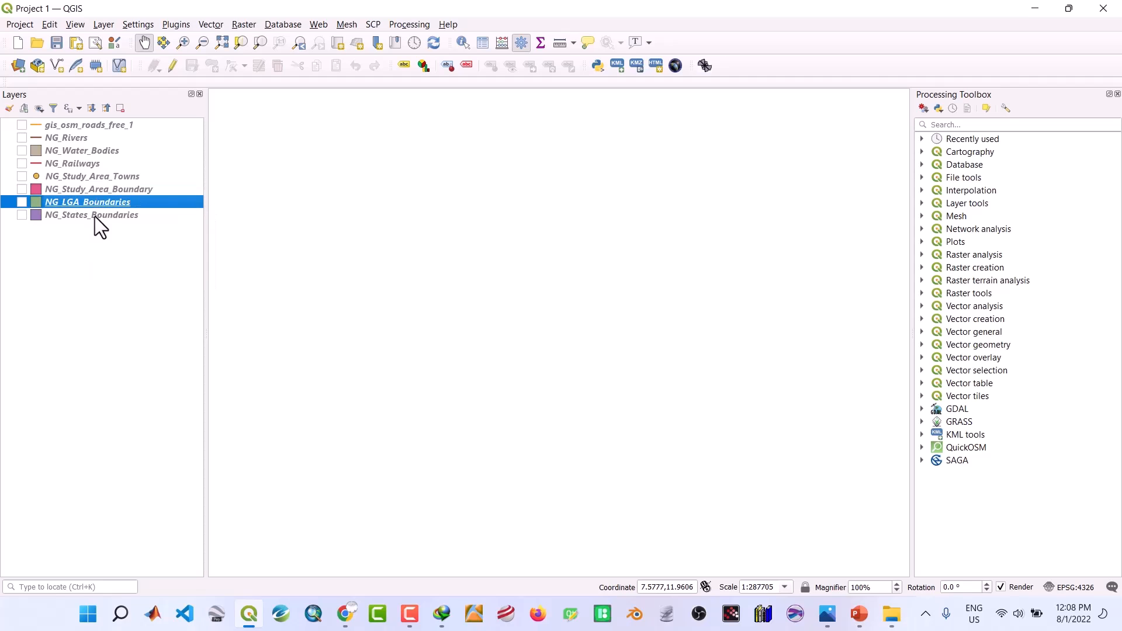
pyautogui.click(96, 216)
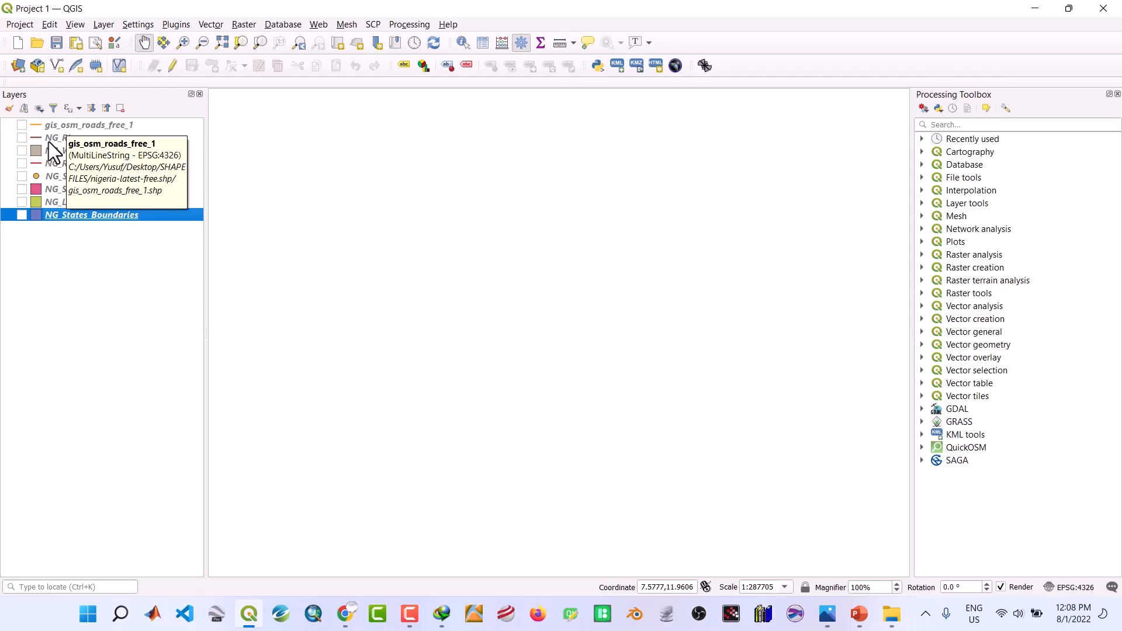
# Show the gis_osm_roads_free_1 and NG_Study_Area_Boundary layers and fit the map view to the study area boundary
pyautogui.click(24, 126)
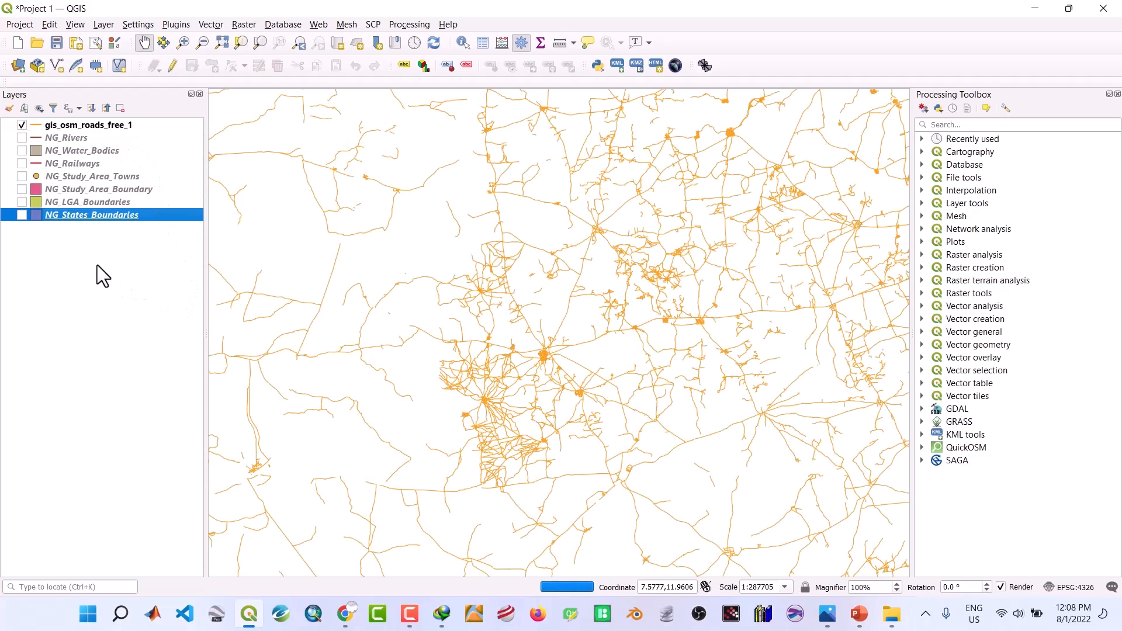
pyautogui.click(21, 189)
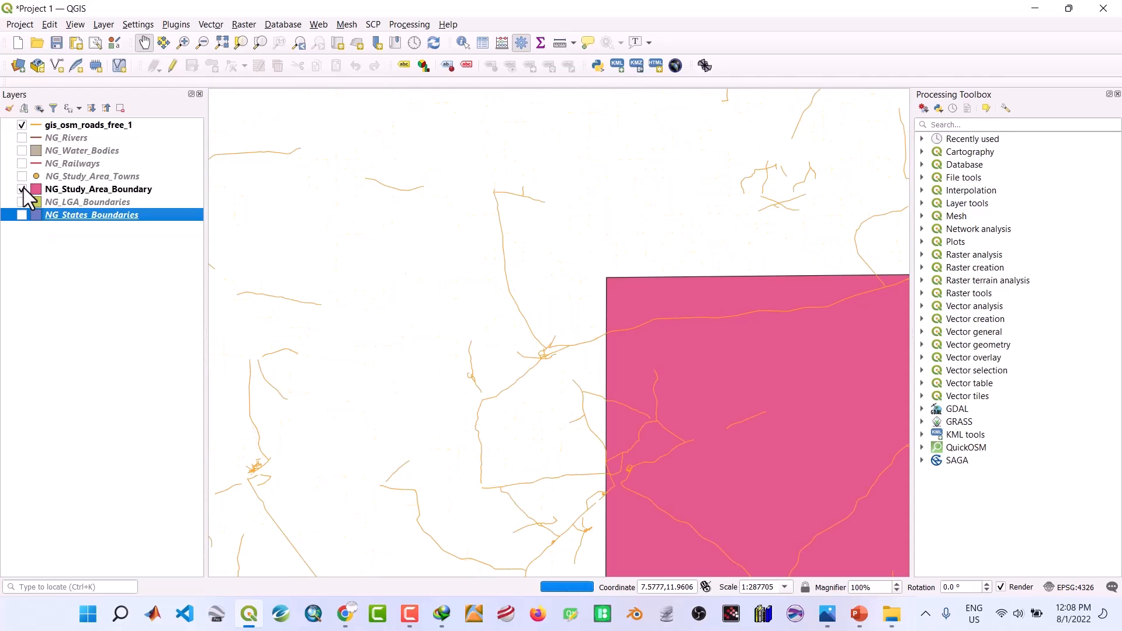
pyautogui.click(81, 193)
pyautogui.rightClick(79, 191)
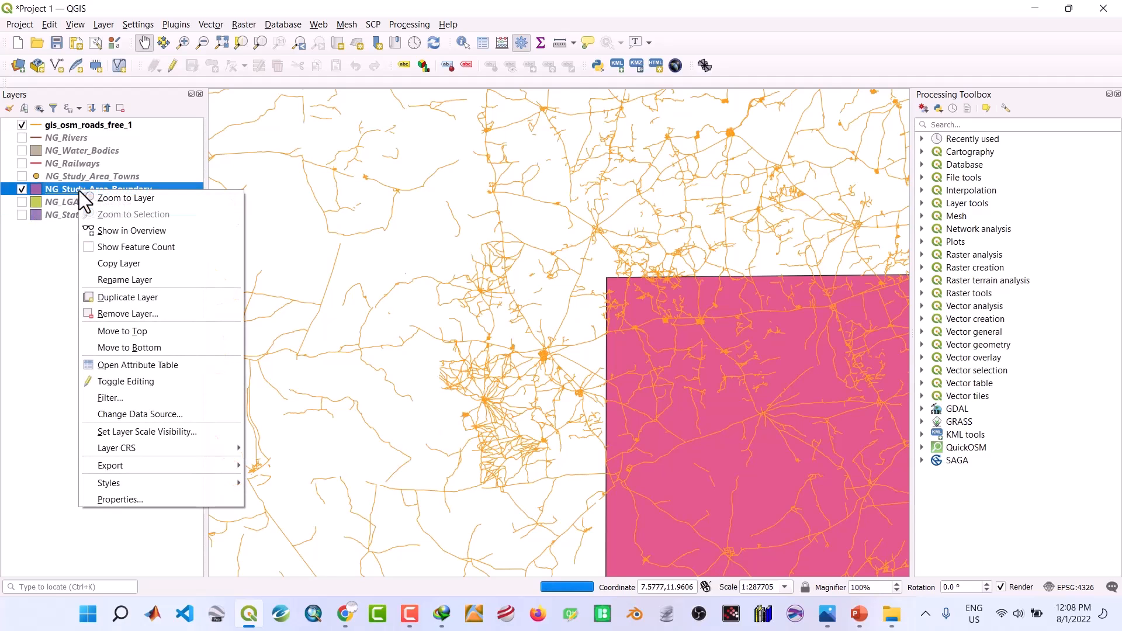
pyautogui.press('Escape')
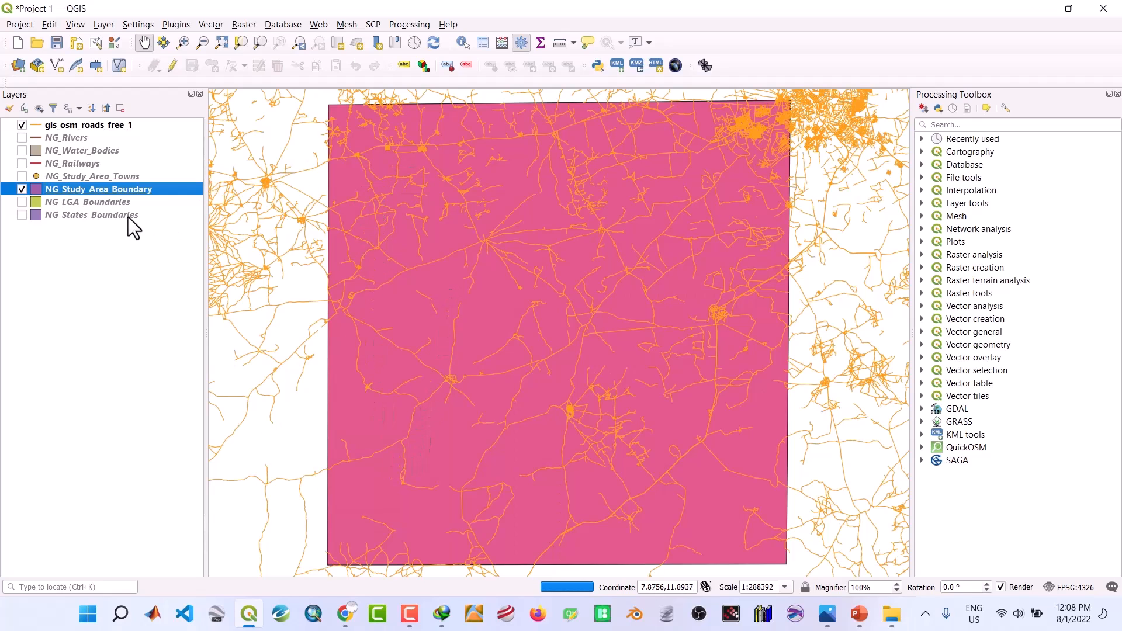
# In the NG_Study_Area_Boundary symbology, set the simple fill's style to No Brush and its fill colour to a brighter pink
pyautogui.doubleClick(66, 190)
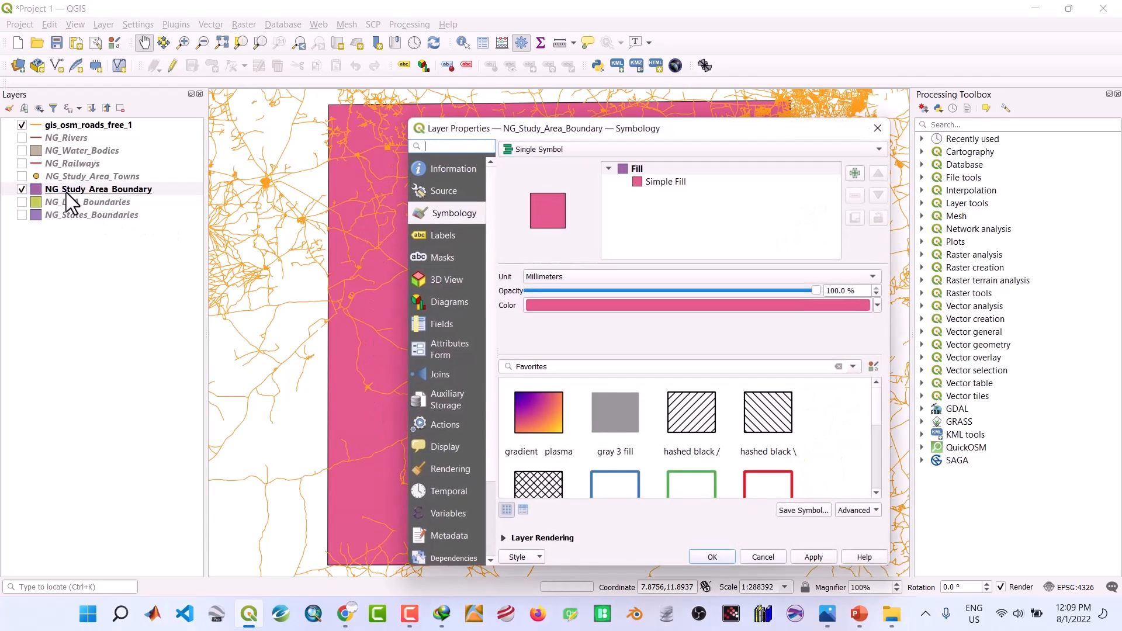
pyautogui.click(661, 181)
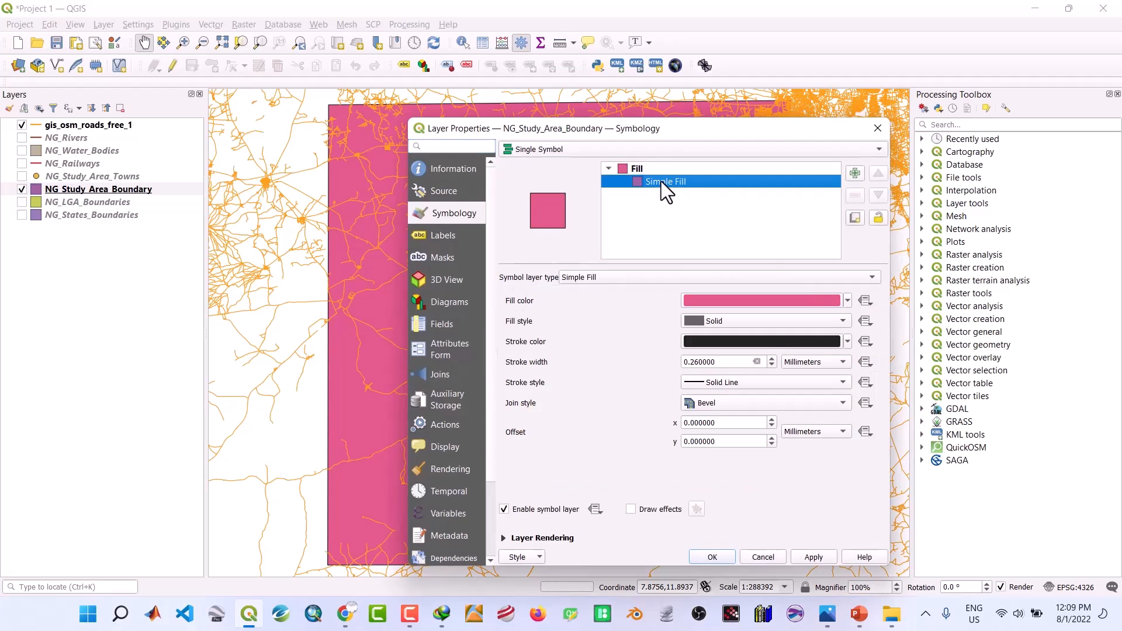
pyautogui.click(843, 321)
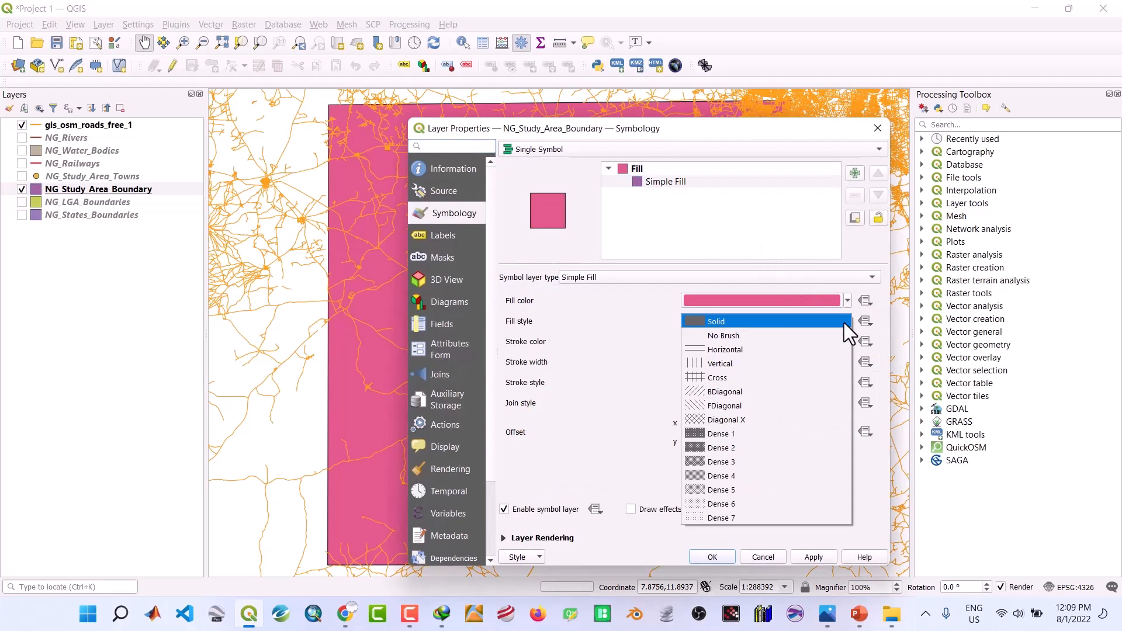
pyautogui.click(789, 338)
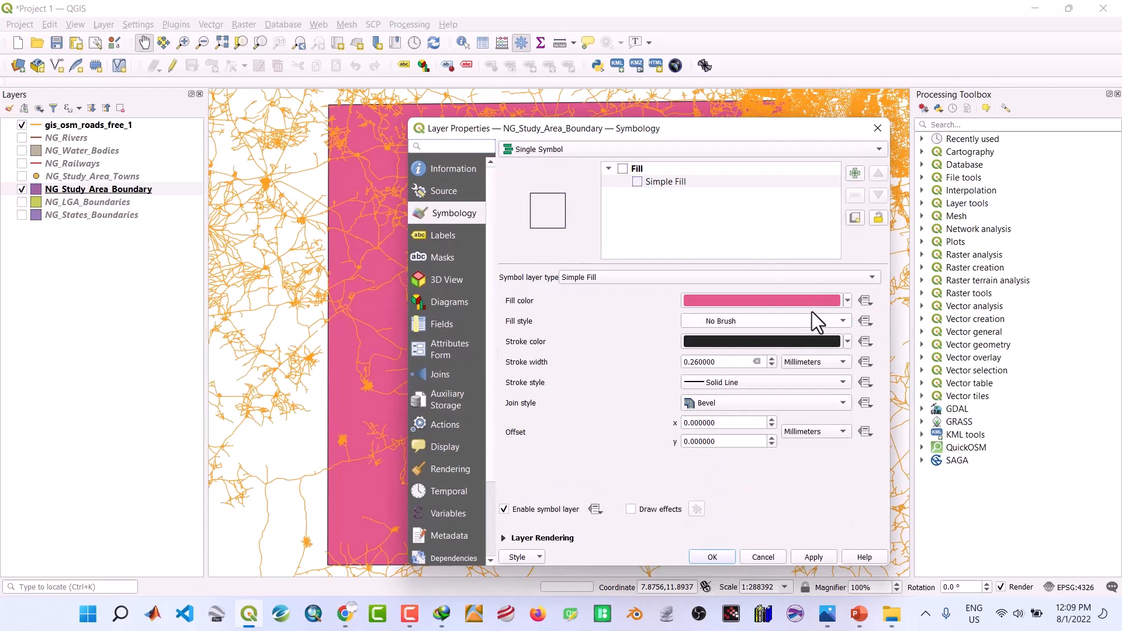
pyautogui.click(847, 300)
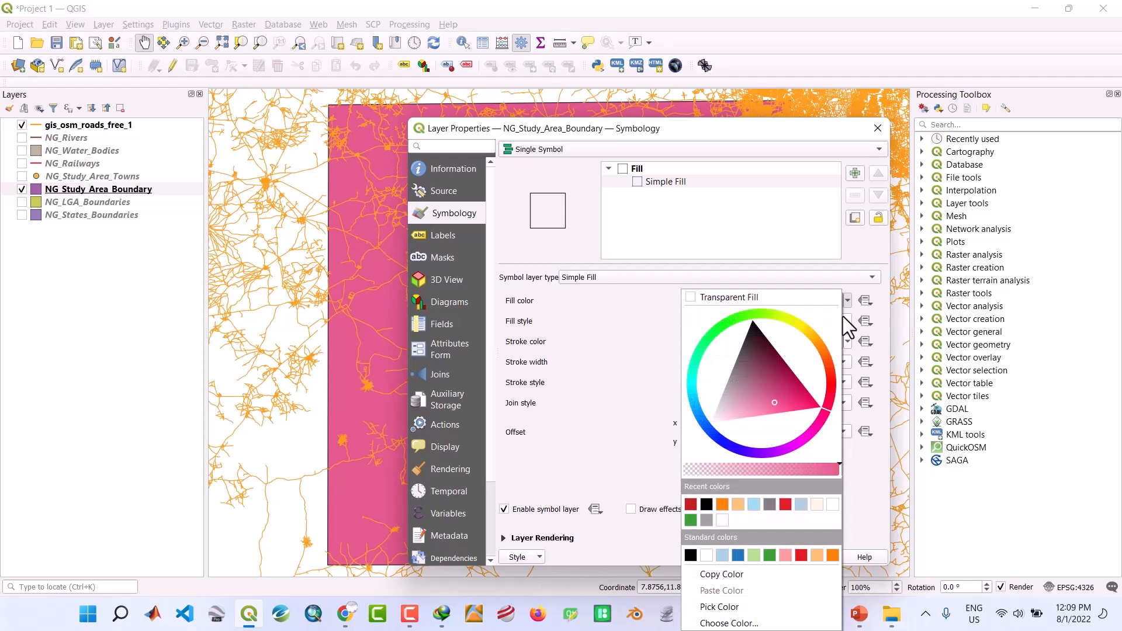
pyautogui.click(811, 402)
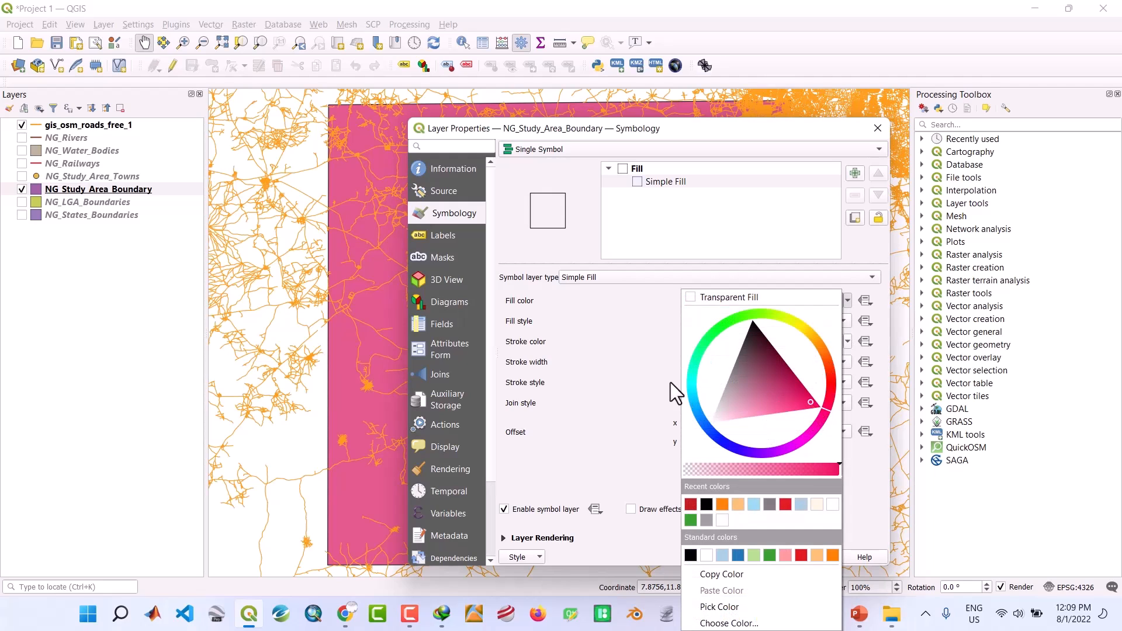
pyautogui.click(646, 369)
# Give the study area boundary a bright red stroke 0.46 mm wide and apply the symbology
pyautogui.click(846, 341)
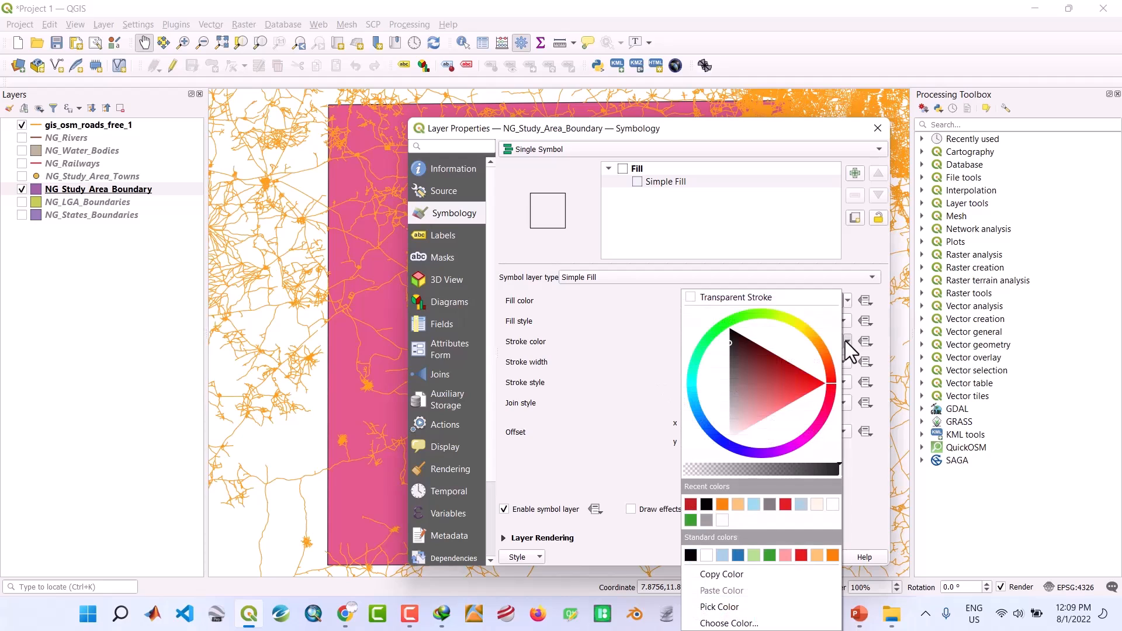
pyautogui.click(807, 382)
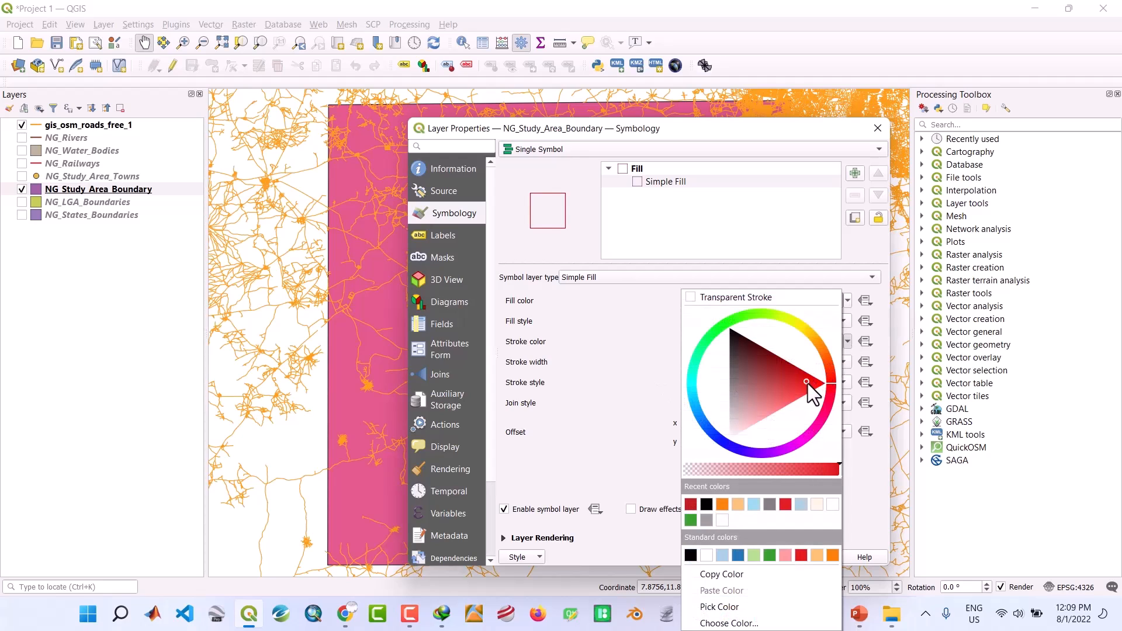
pyautogui.click(647, 391)
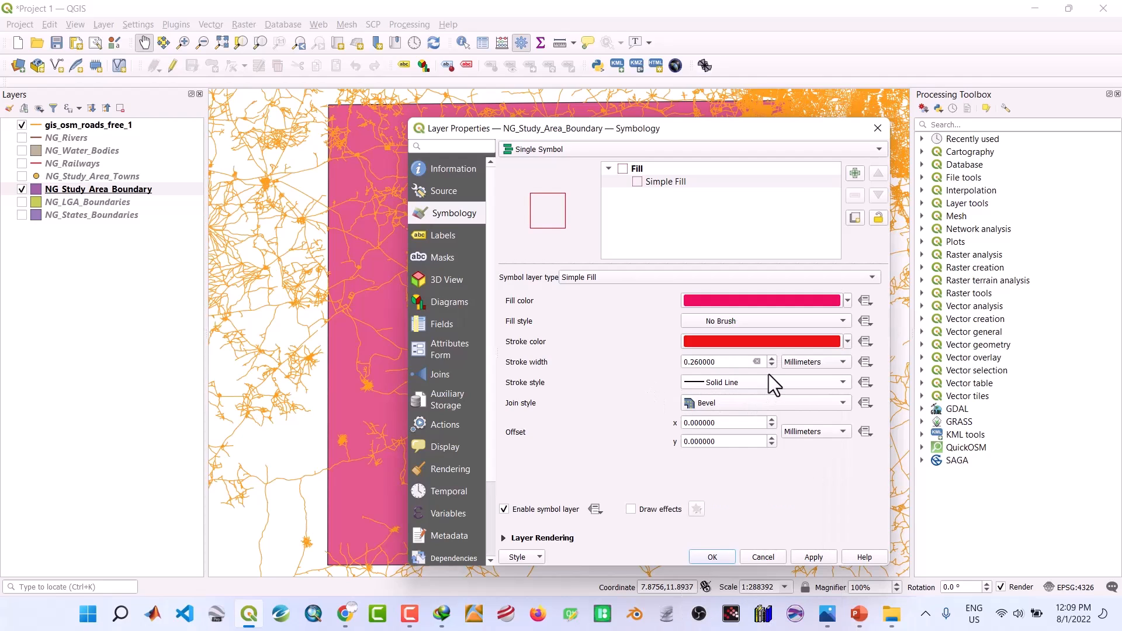
pyautogui.click(772, 359)
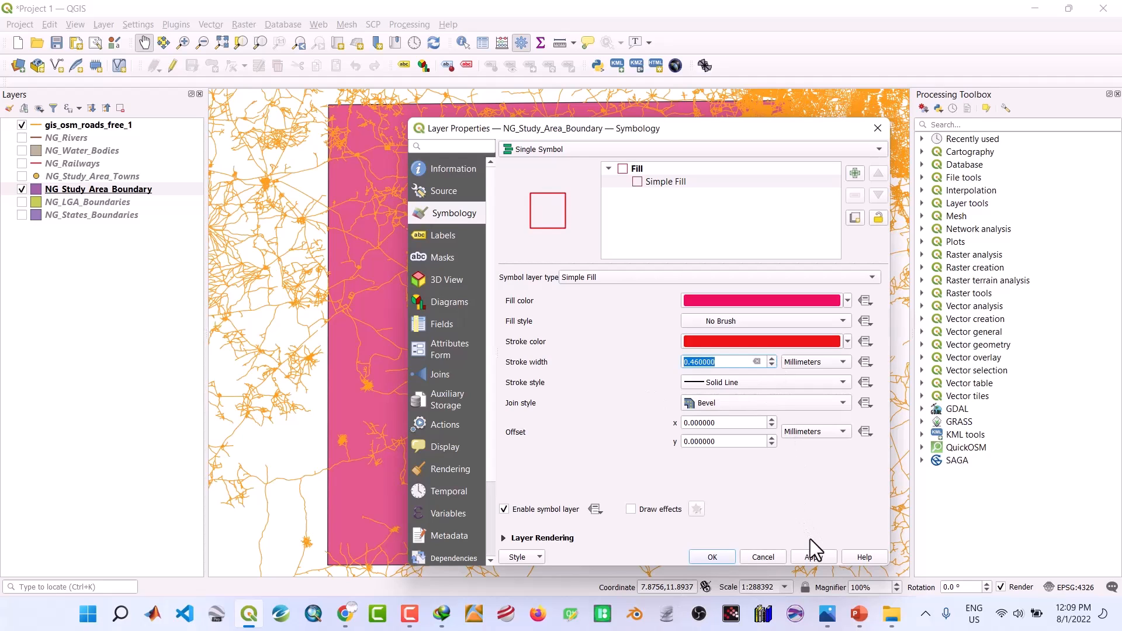
pyautogui.click(808, 557)
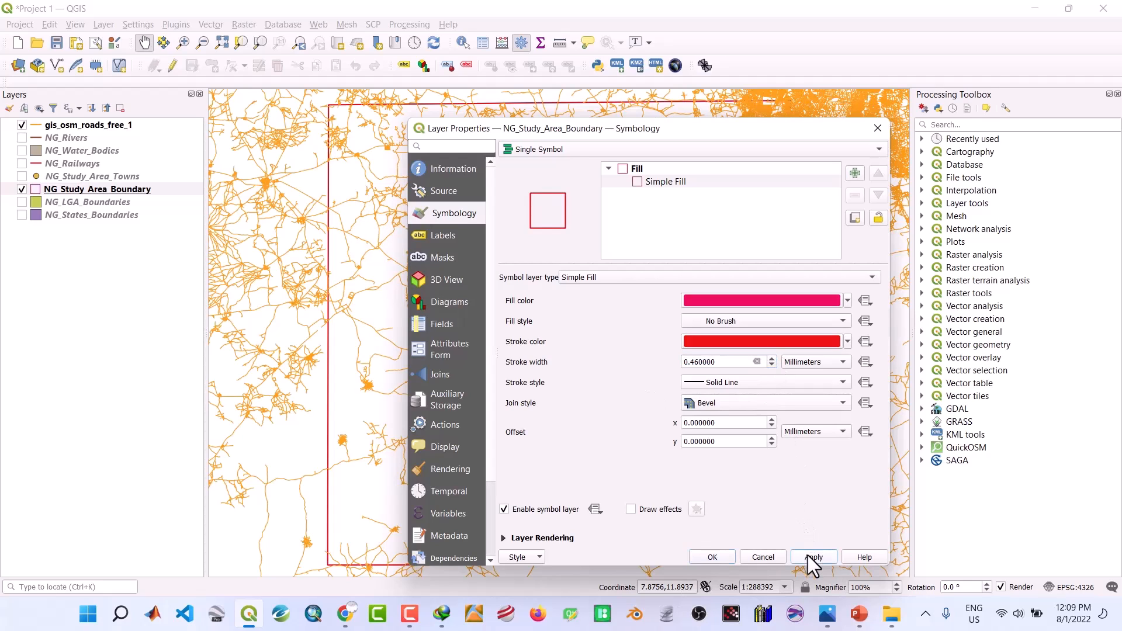
pyautogui.click(715, 558)
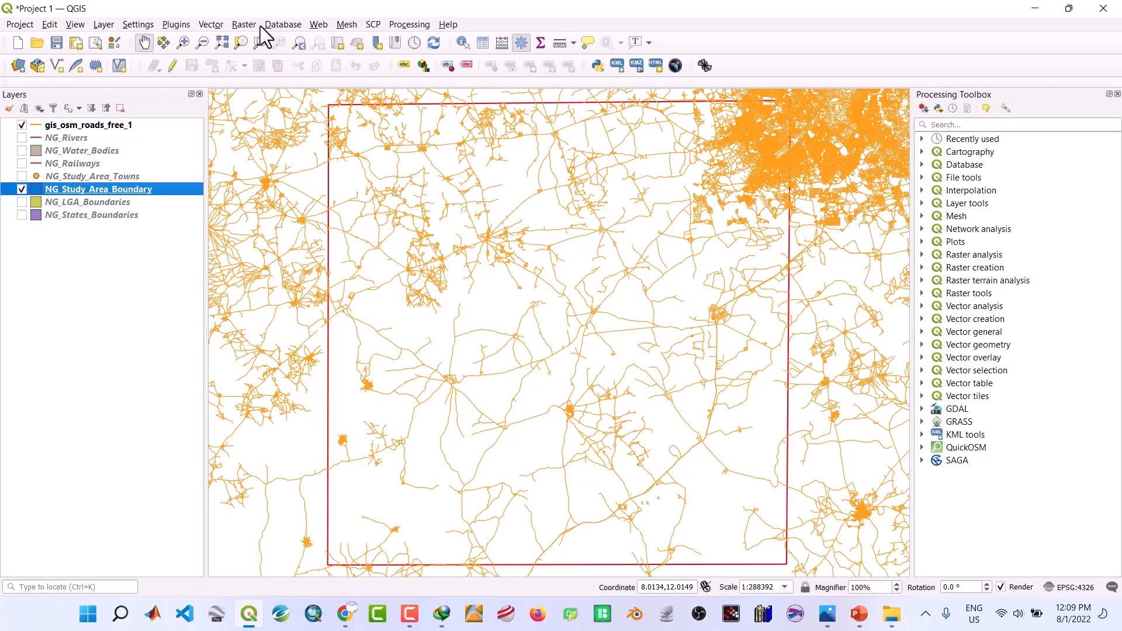
# Make a new selection of gis_osm_roads_free_1 features by location, using contain, are within and cross against NG_Study_Area_Boundary
pyautogui.click(210, 24)
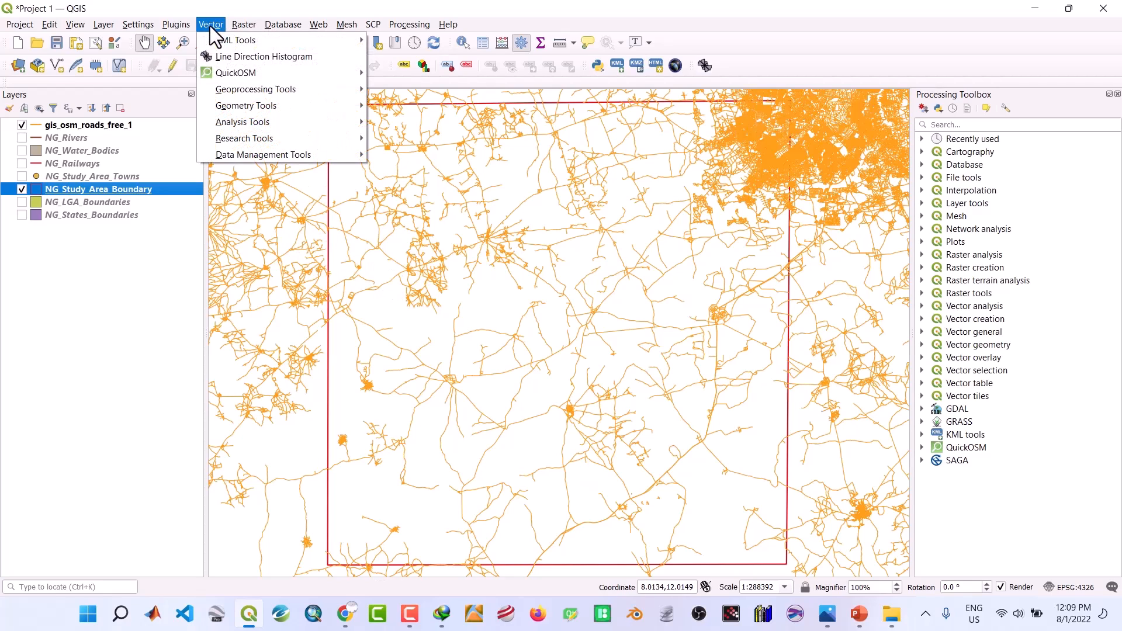
pyautogui.moveTo(255, 137)
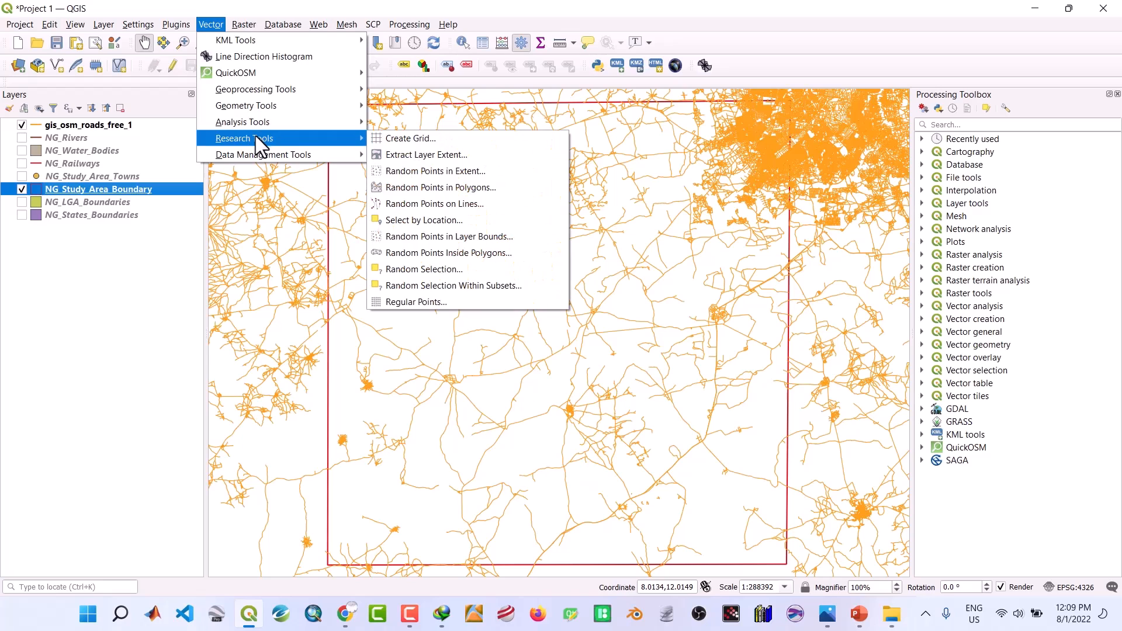
pyautogui.click(419, 222)
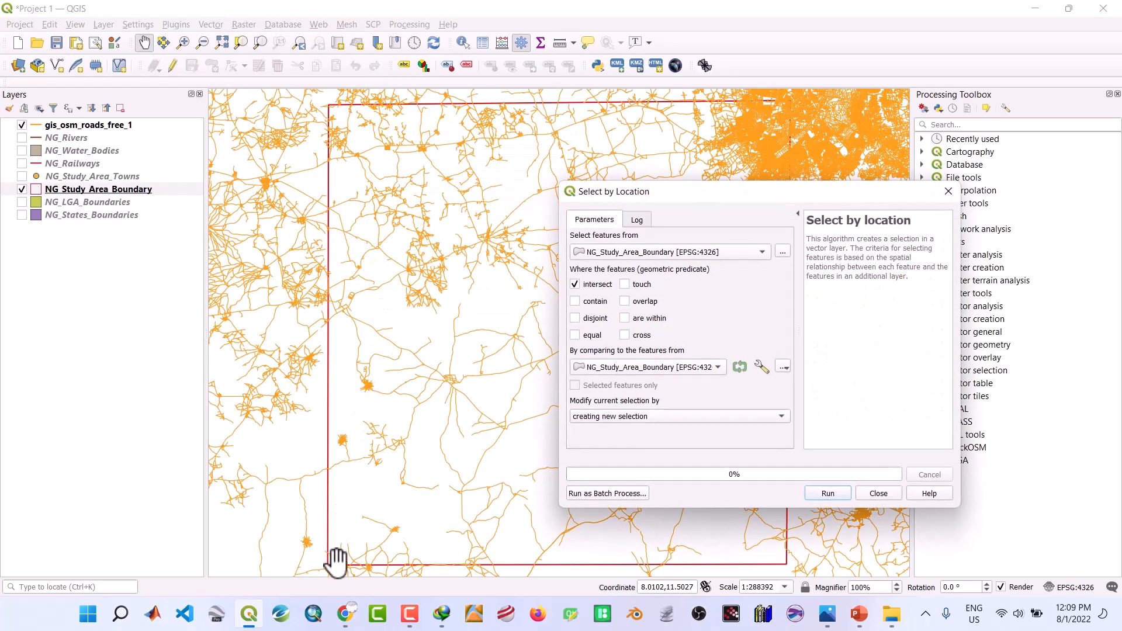
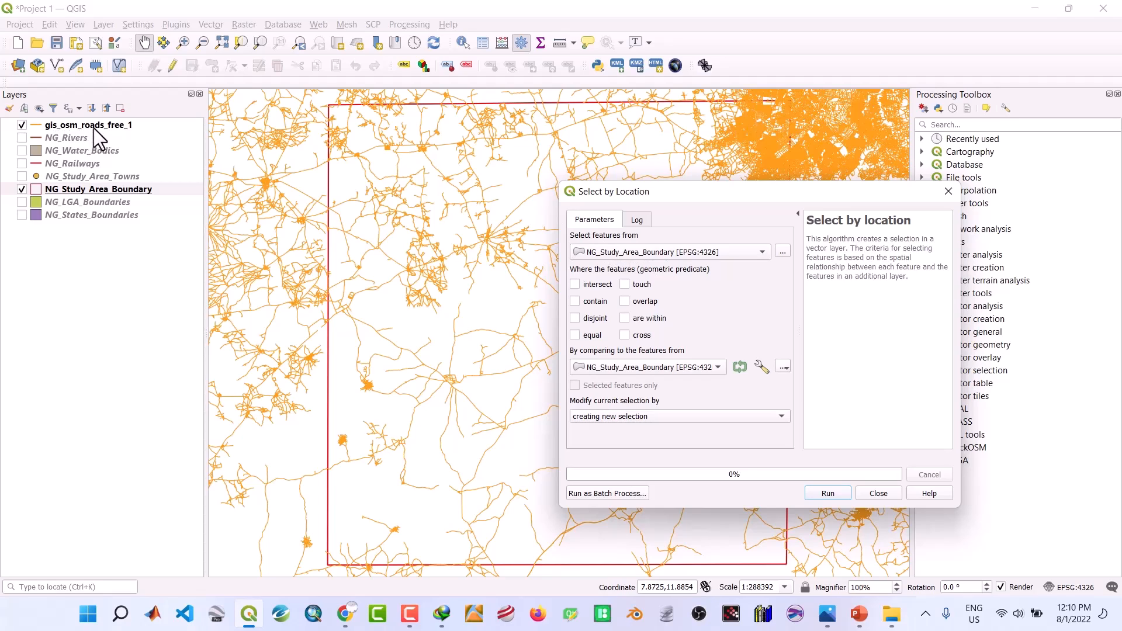
pyautogui.click(762, 249)
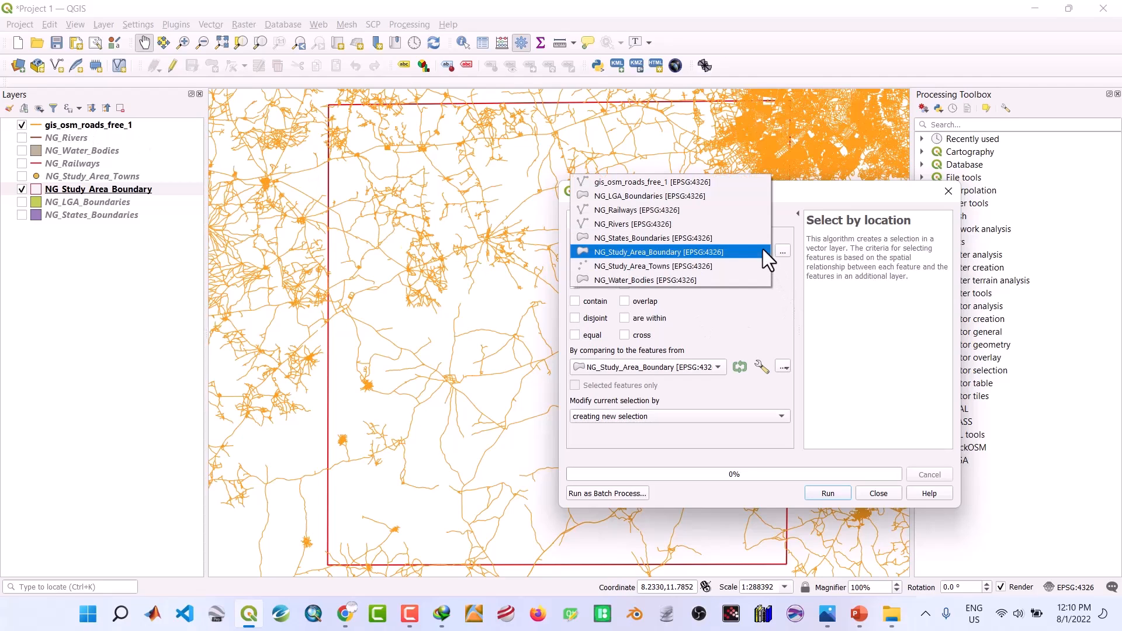
pyautogui.click(640, 184)
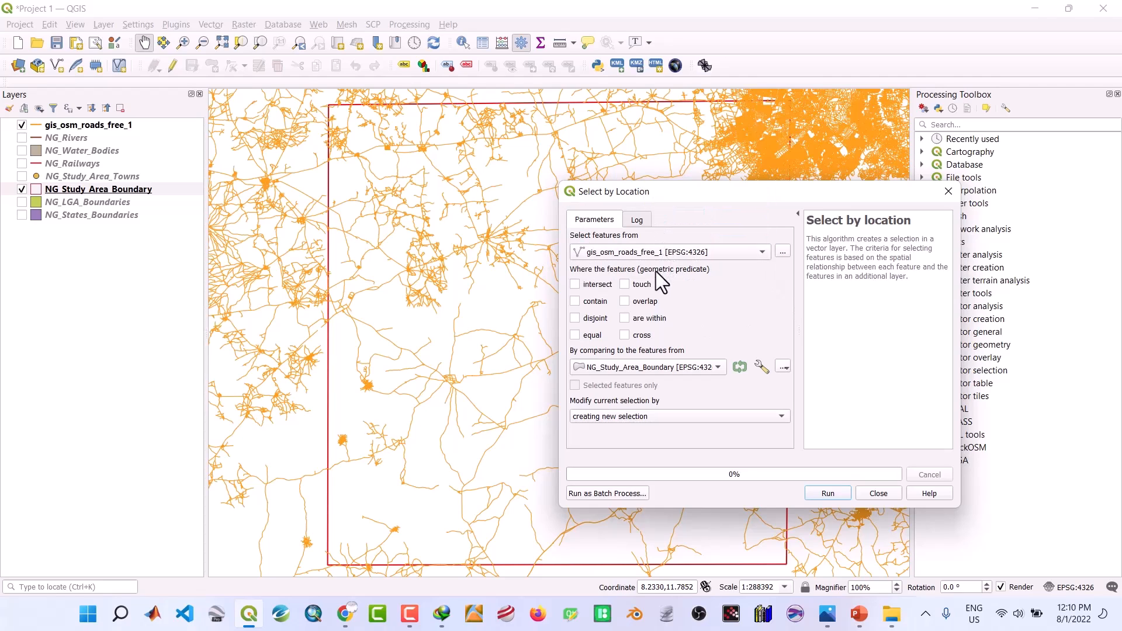
pyautogui.click(624, 334)
pyautogui.click(718, 366)
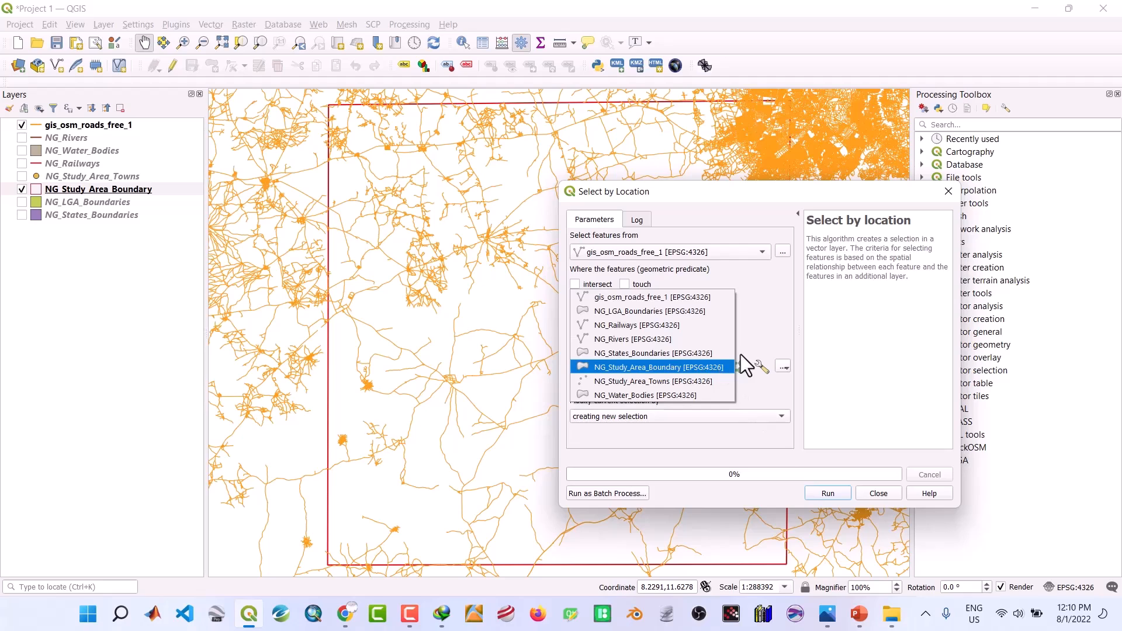
pyautogui.click(767, 320)
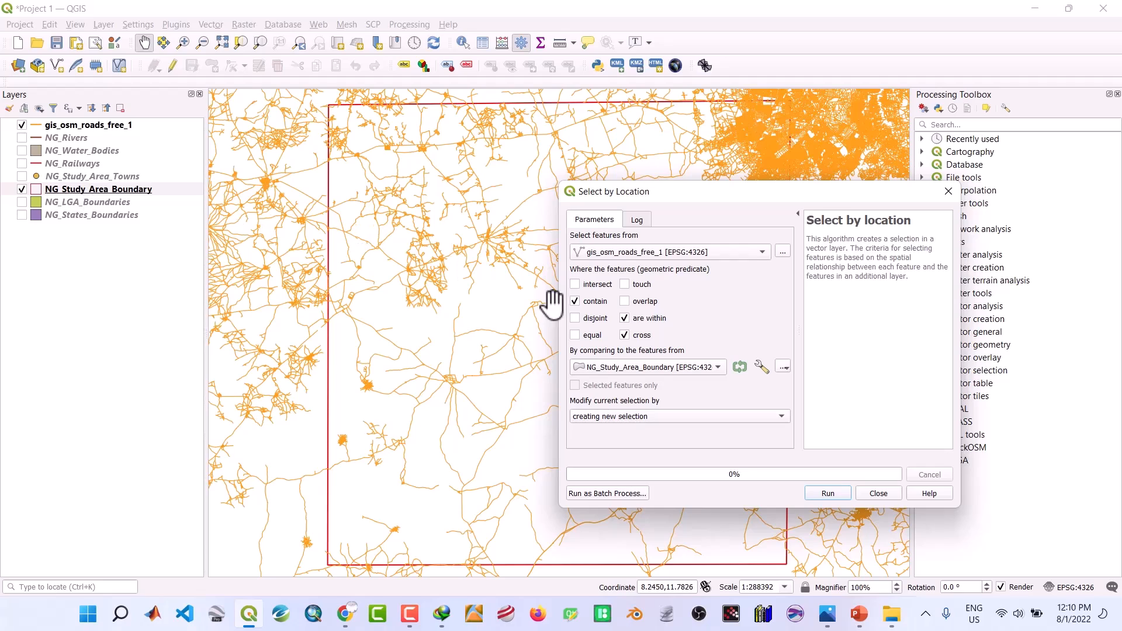
pyautogui.click(718, 369)
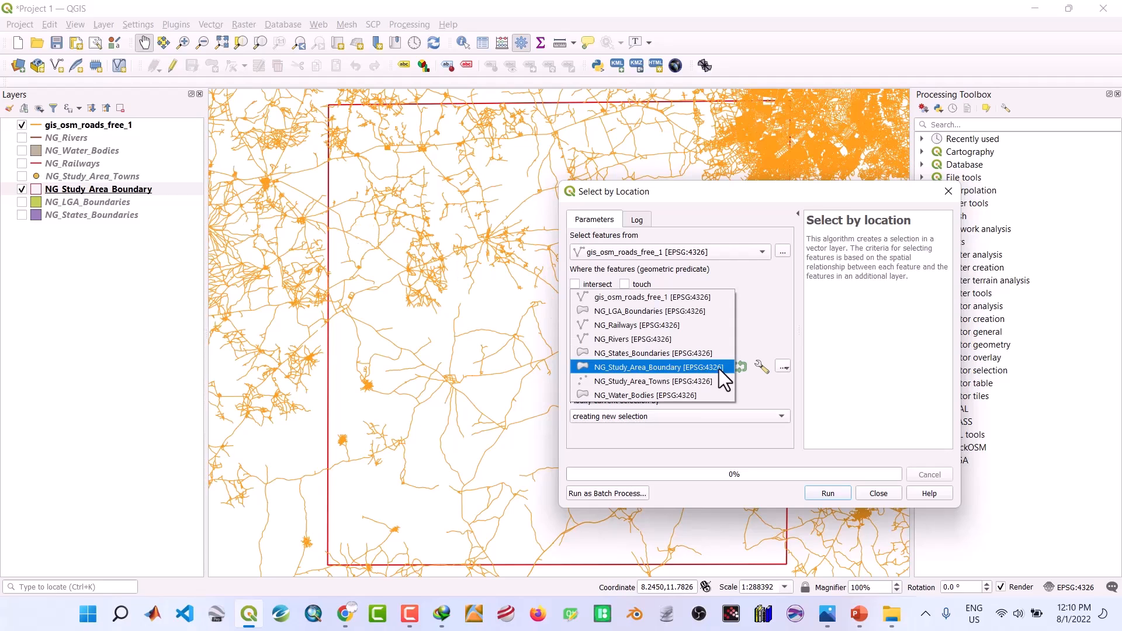
pyautogui.click(647, 370)
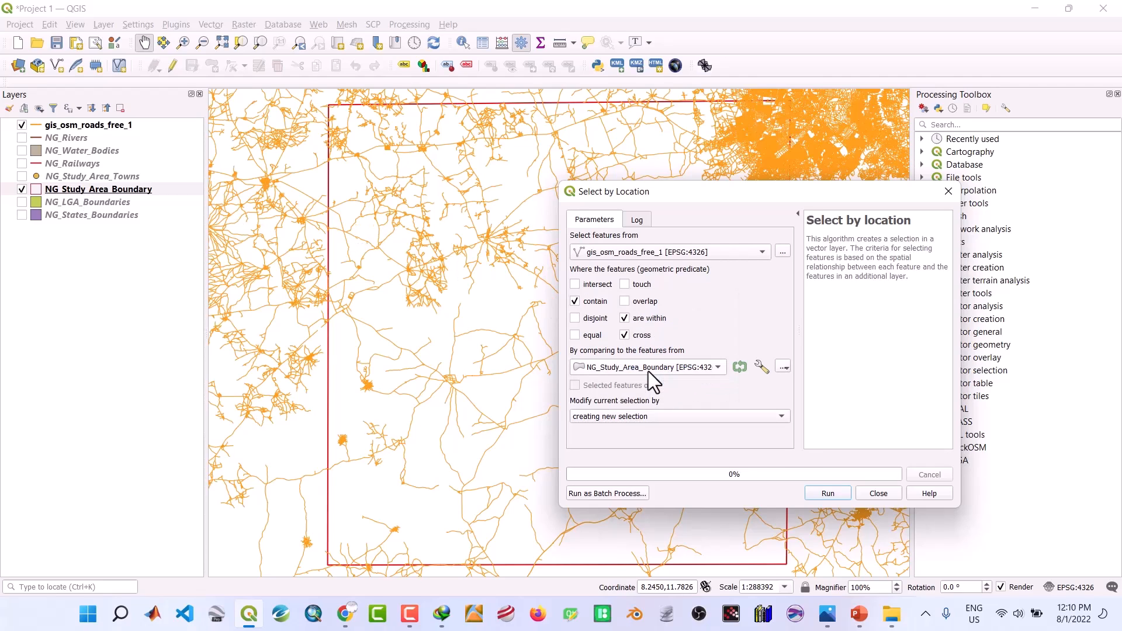
pyautogui.click(826, 494)
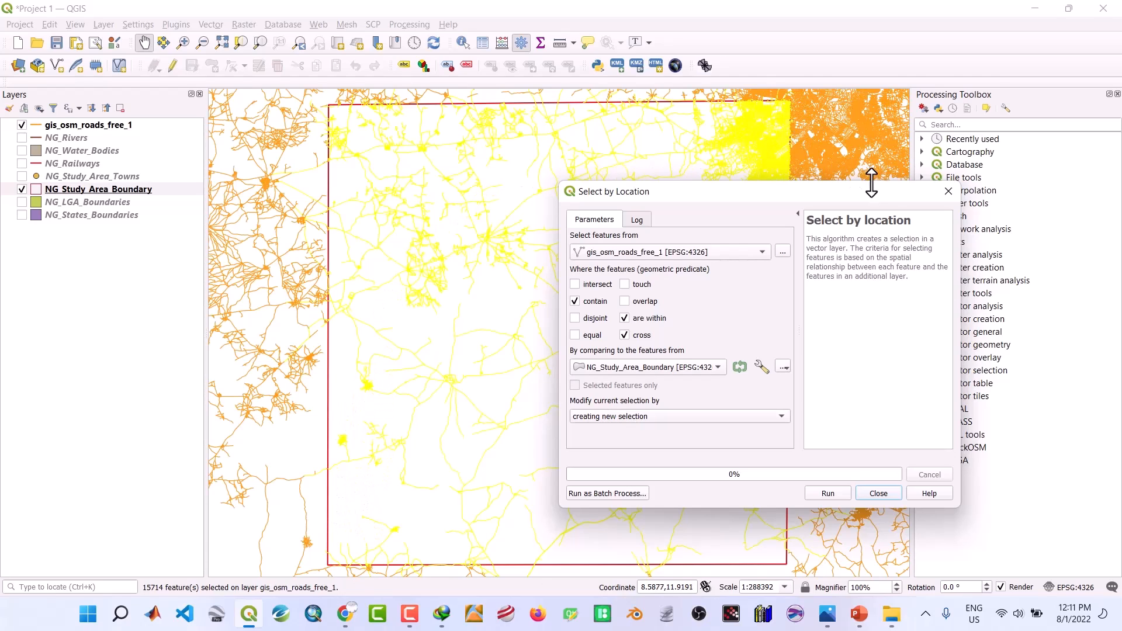
pyautogui.click(877, 493)
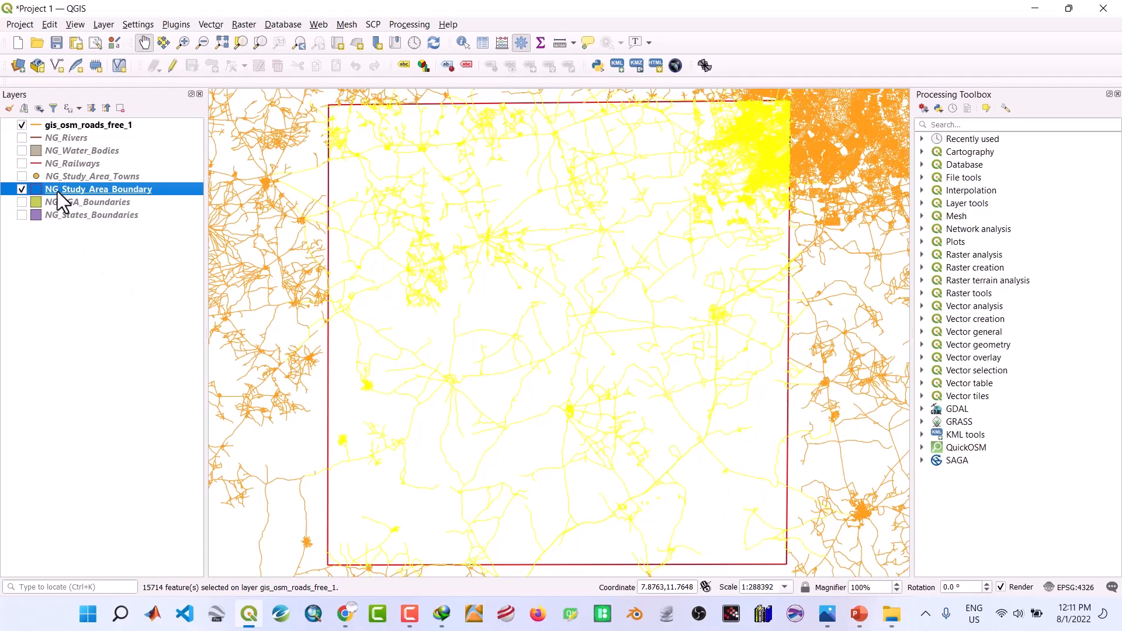
# Export the selected gis_osm_roads_free_1 features as an ESRI Shapefile named NG_Roads in the NEW SHAPEFILES folder and add it to the map
pyautogui.click(50, 125)
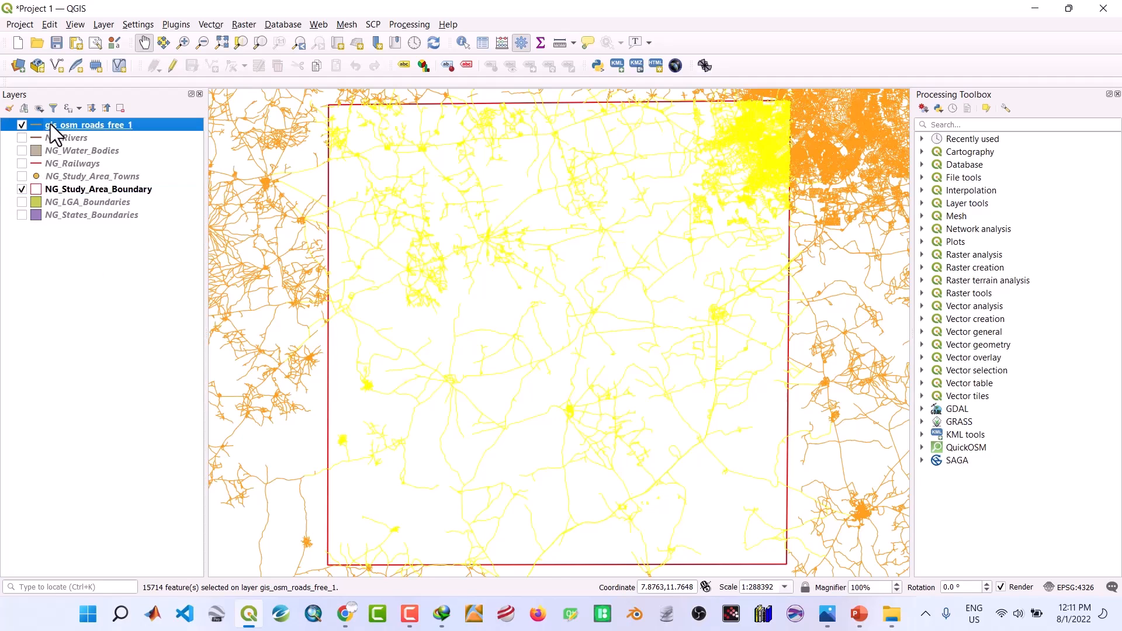
pyautogui.rightClick(50, 124)
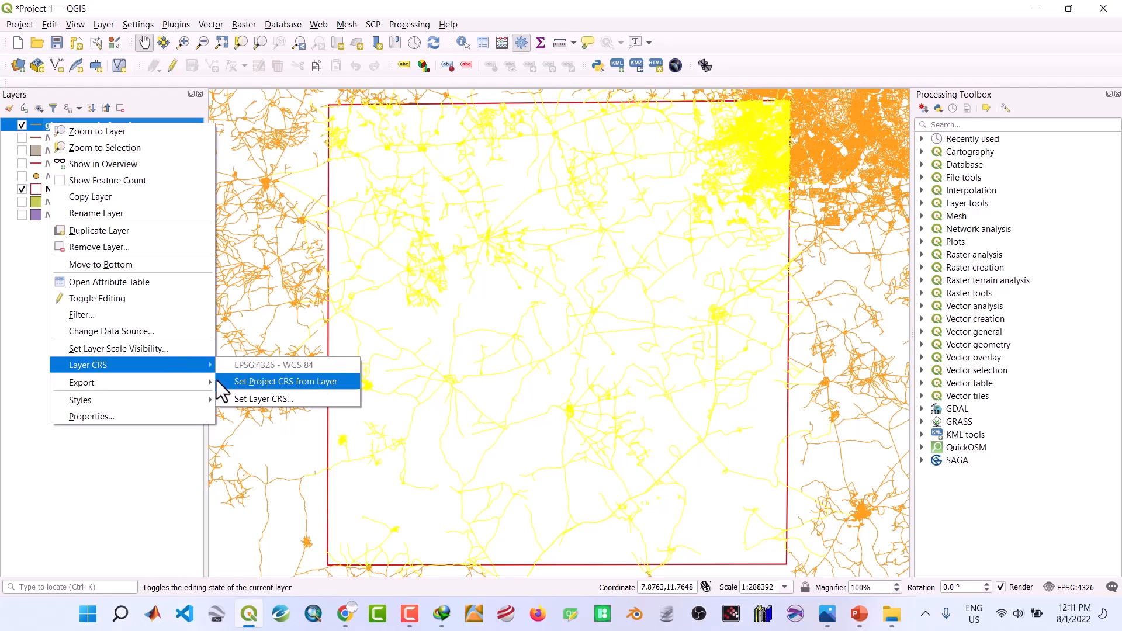
pyautogui.moveTo(203, 382)
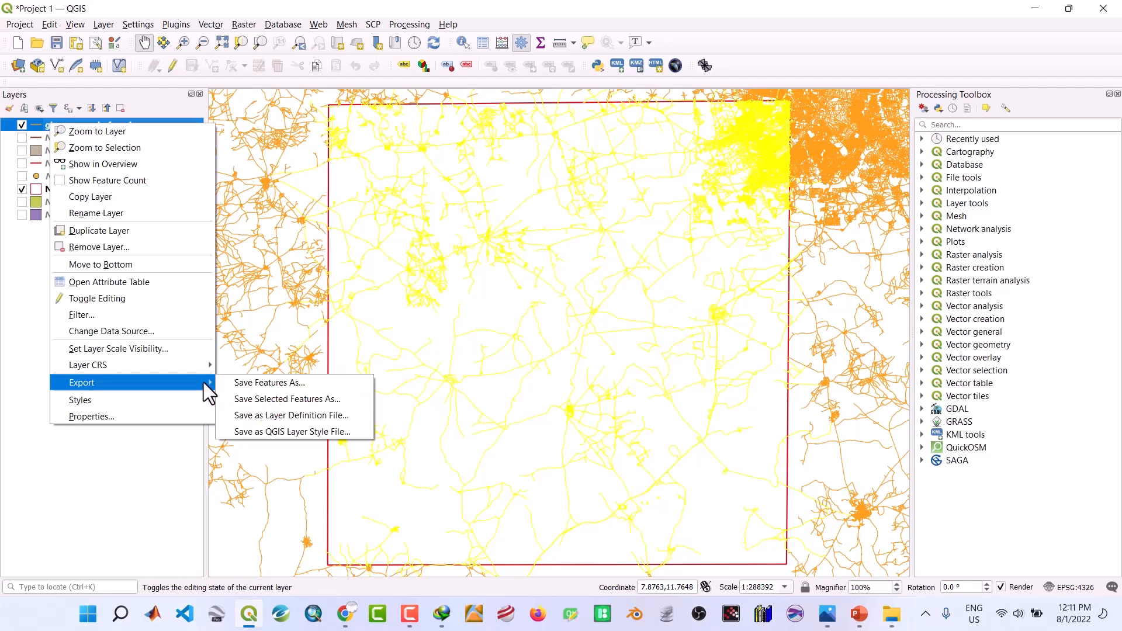
pyautogui.click(266, 399)
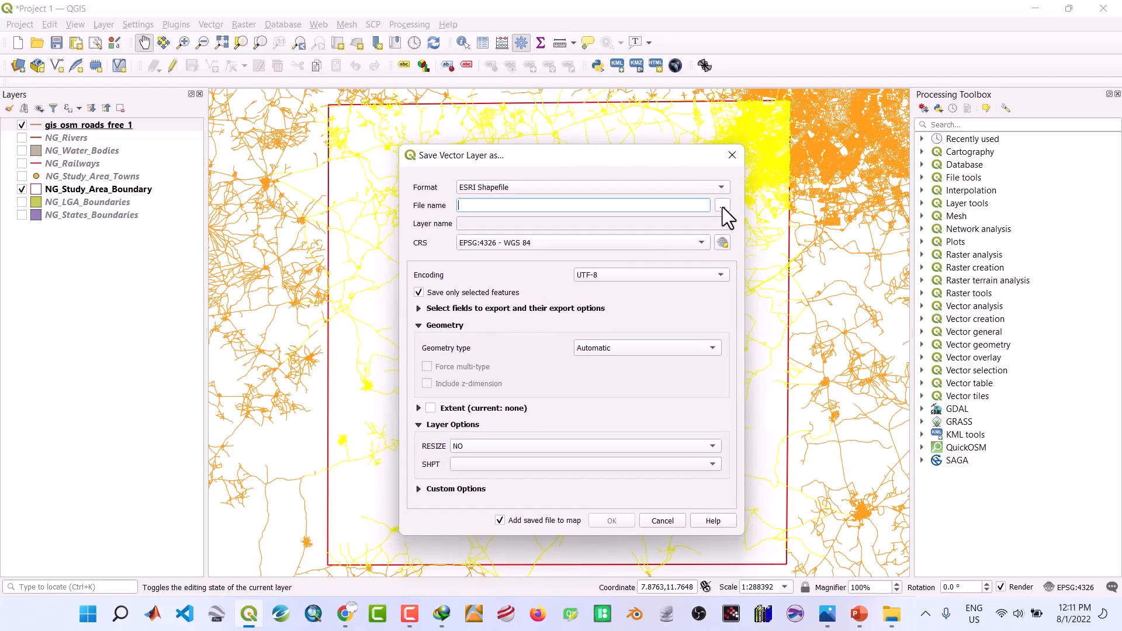
pyautogui.click(723, 206)
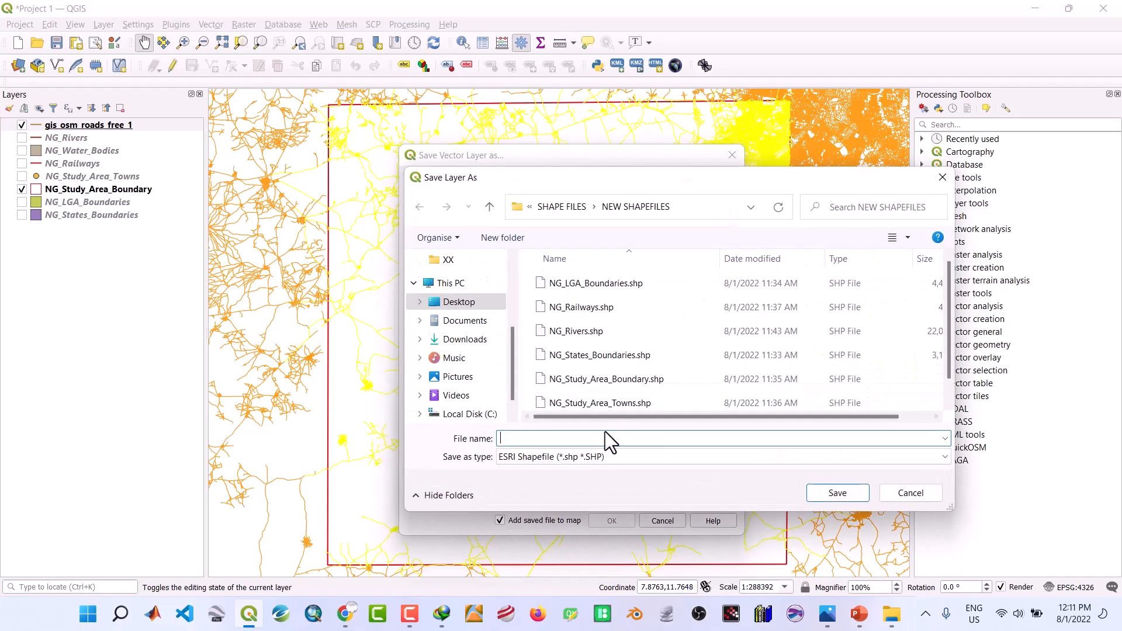
pyautogui.write('NG')
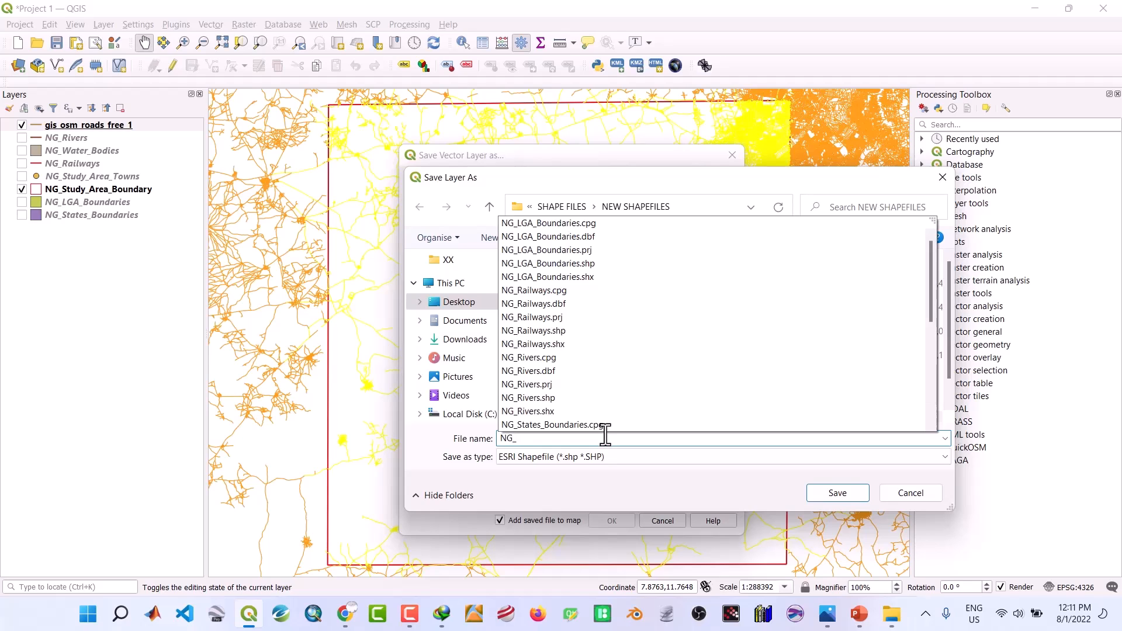
pyautogui.write('_Road')
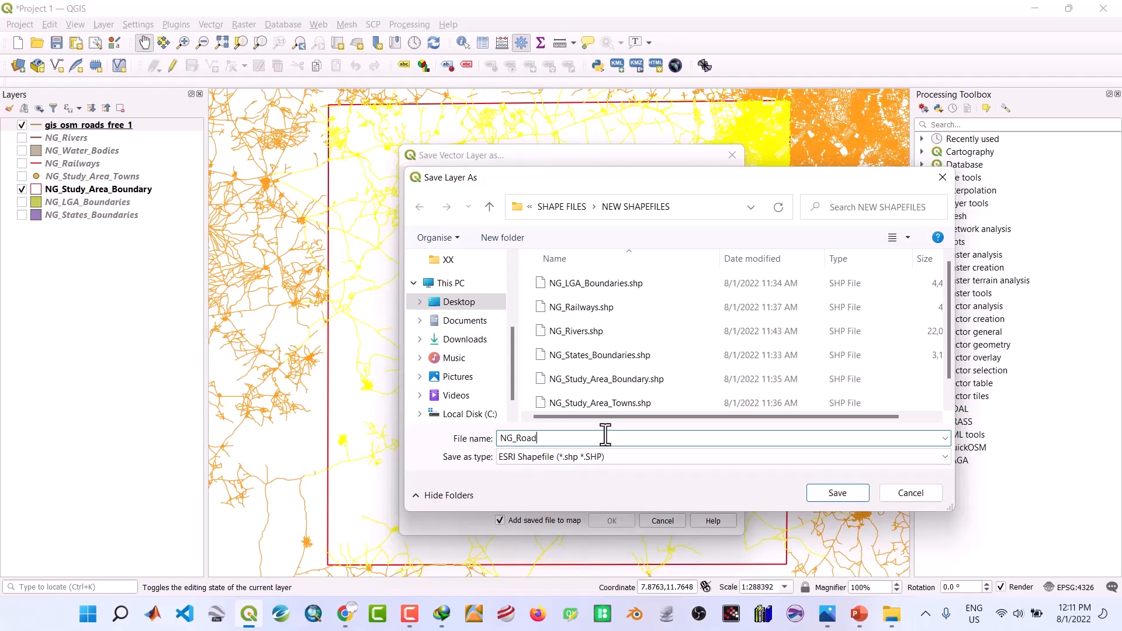
pyautogui.write('s')
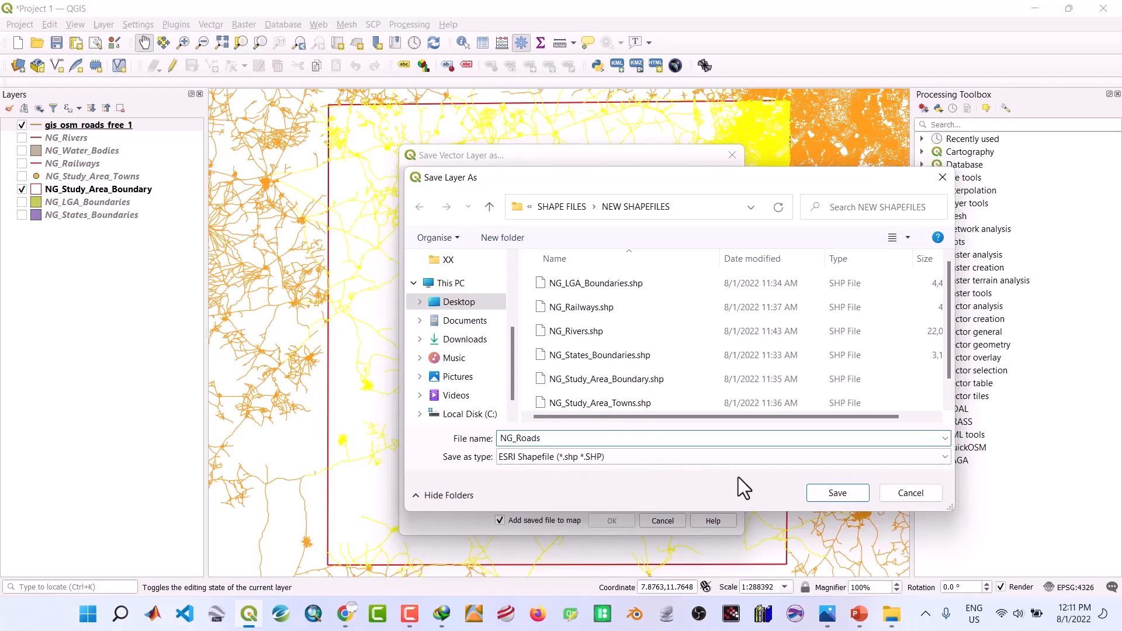
pyautogui.click(815, 495)
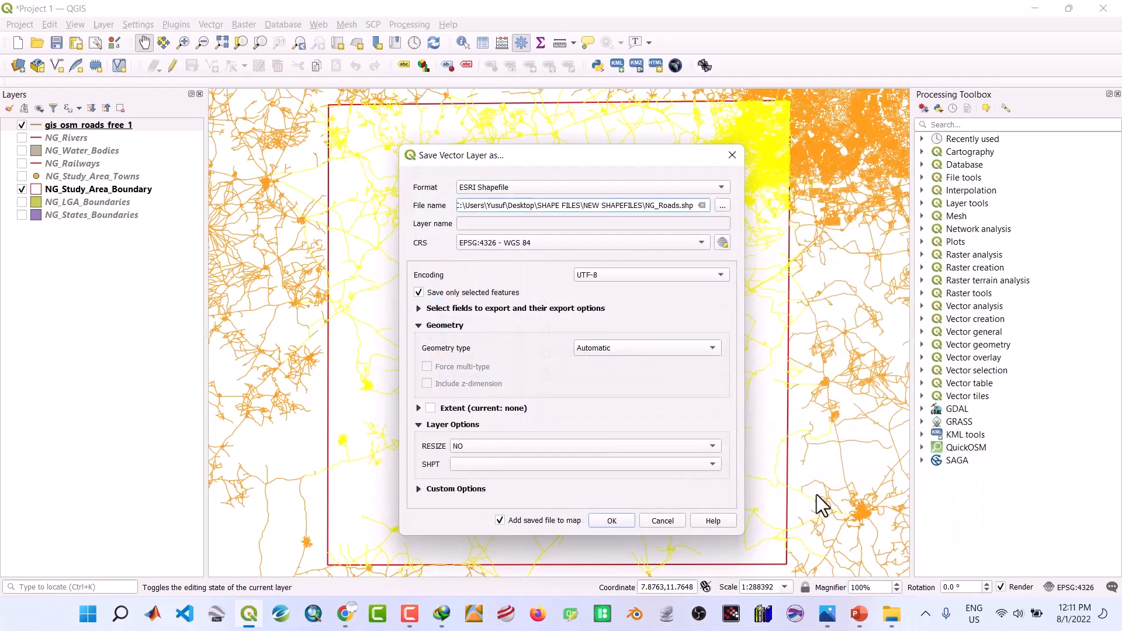
pyautogui.click(611, 520)
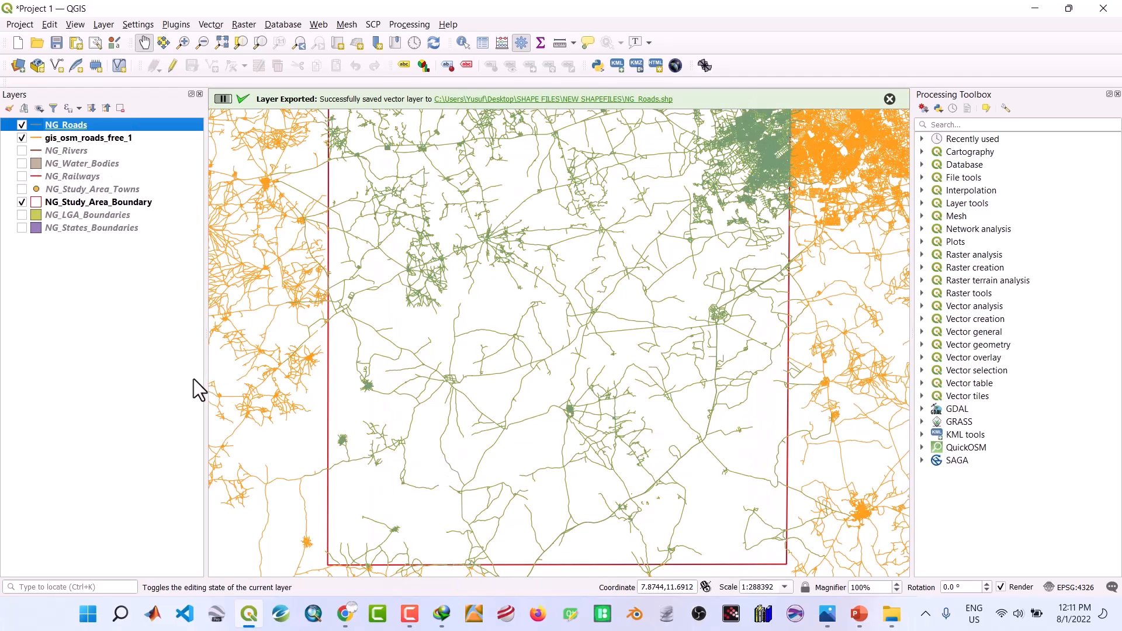
# Remove the gis_osm_roads_free_1 layer from the project
pyautogui.click(78, 139)
pyautogui.rightClick(78, 140)
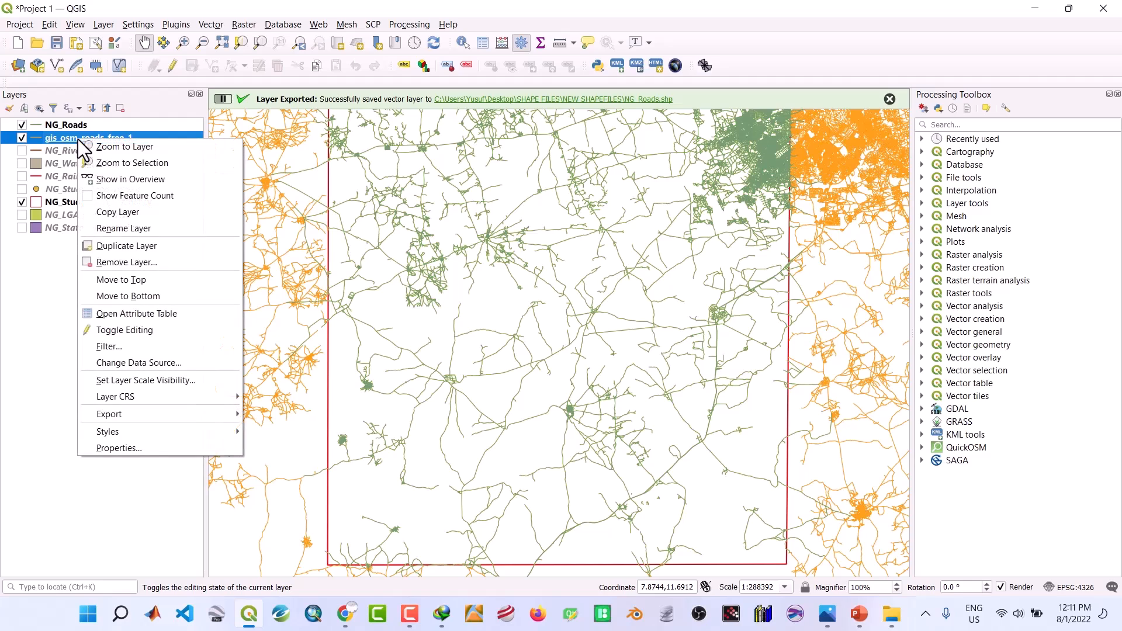
pyautogui.click(132, 260)
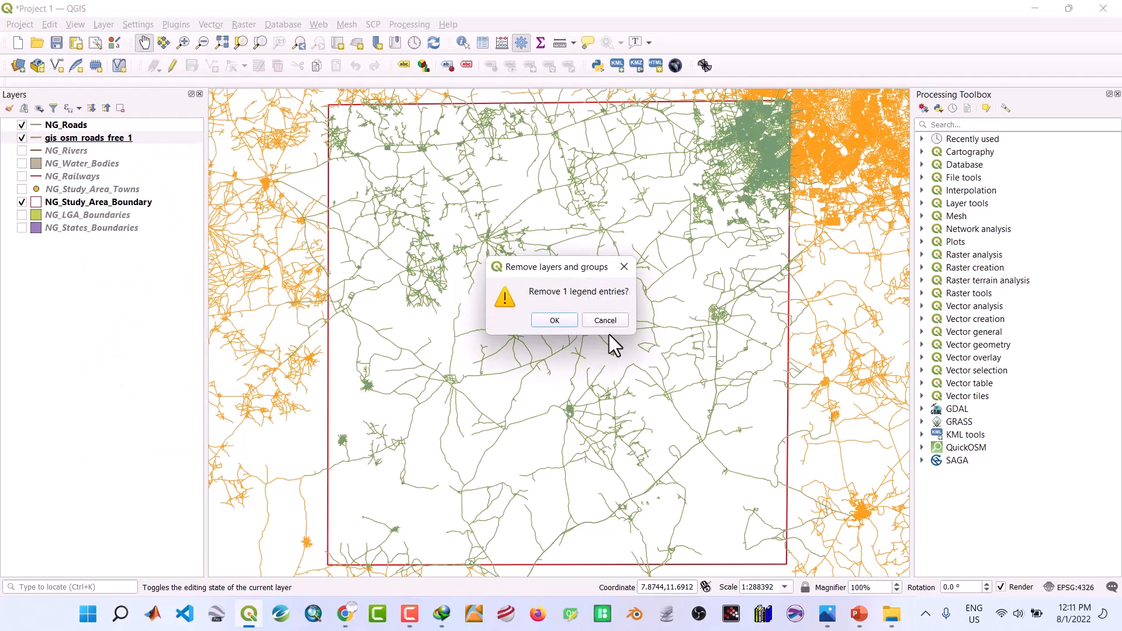
pyautogui.click(559, 323)
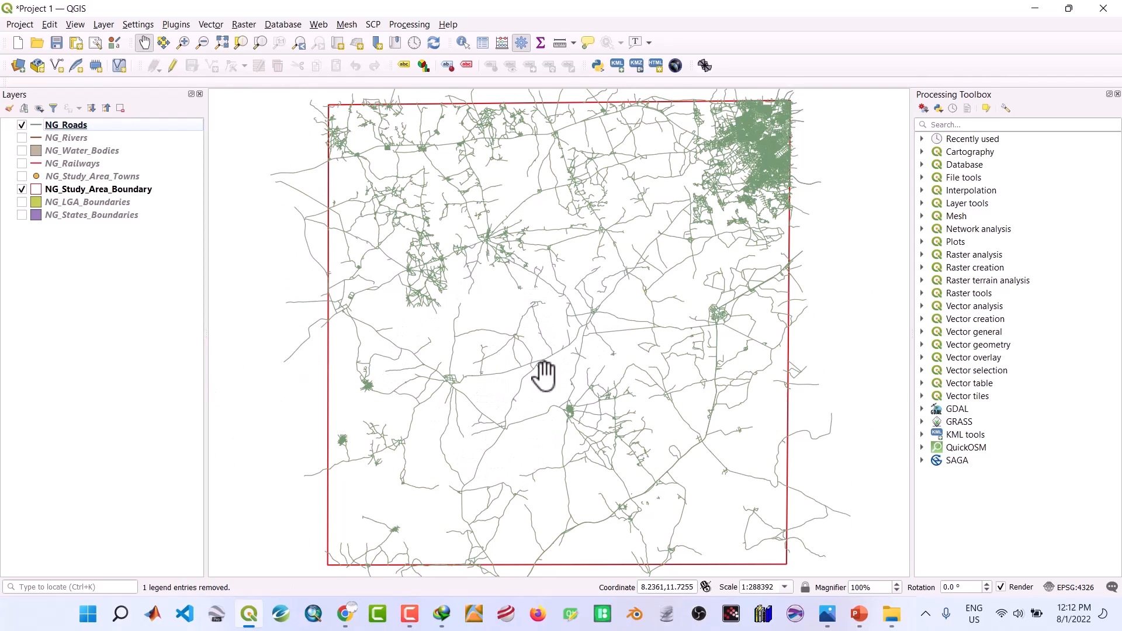
# Hide the NG_Roads layer and leave only NG_Study_Area_Boundary displayed
pyautogui.click(23, 126)
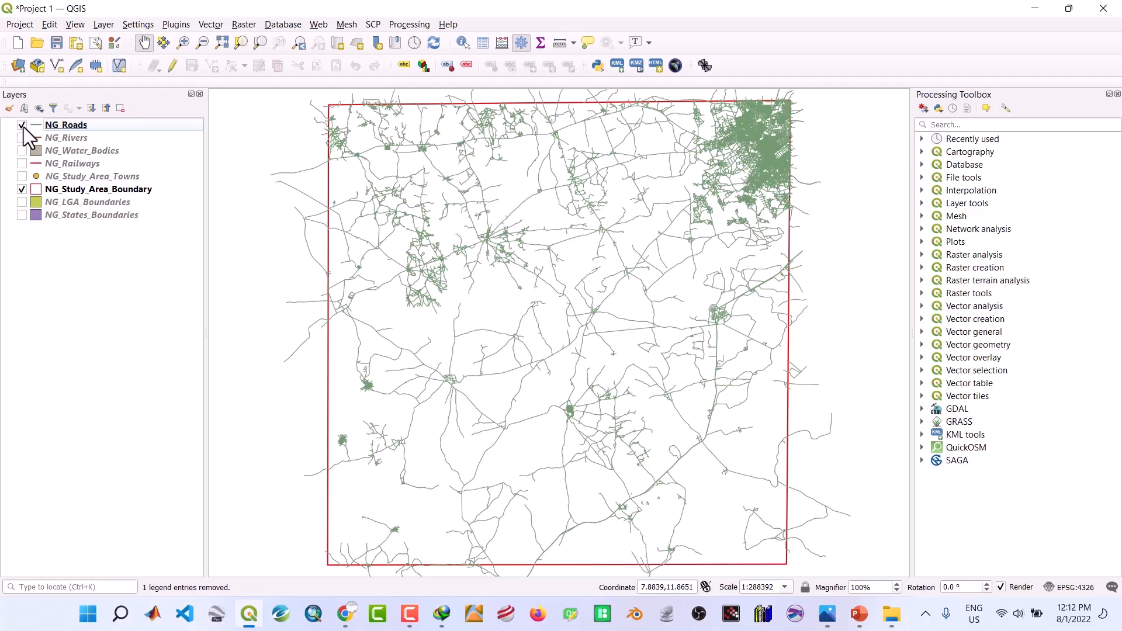
pyautogui.click(23, 189)
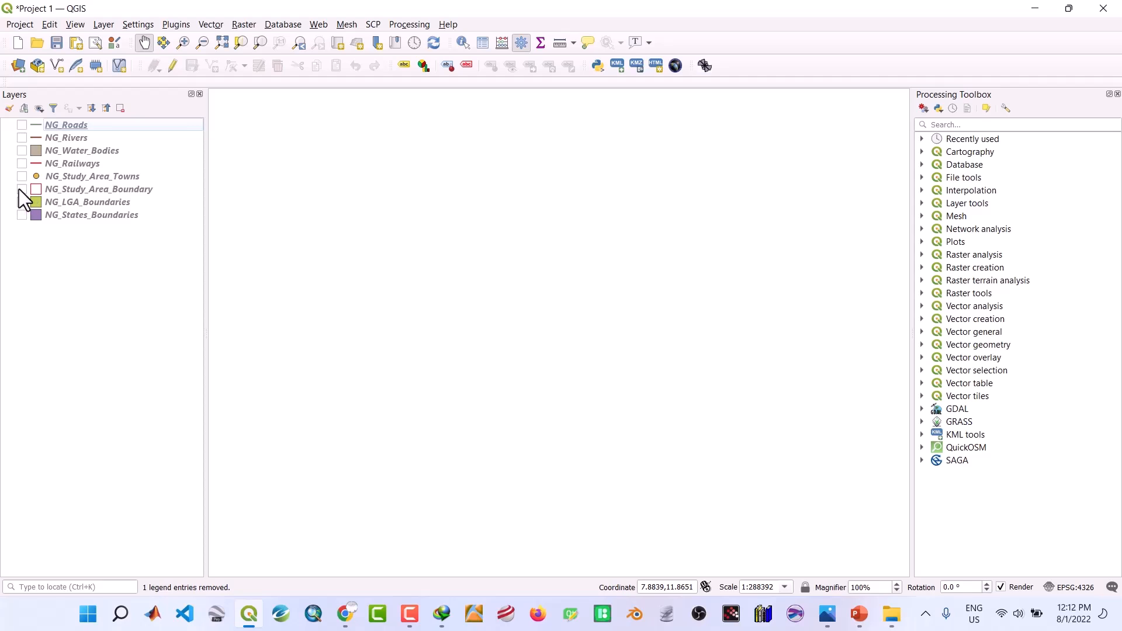
pyautogui.click(22, 189)
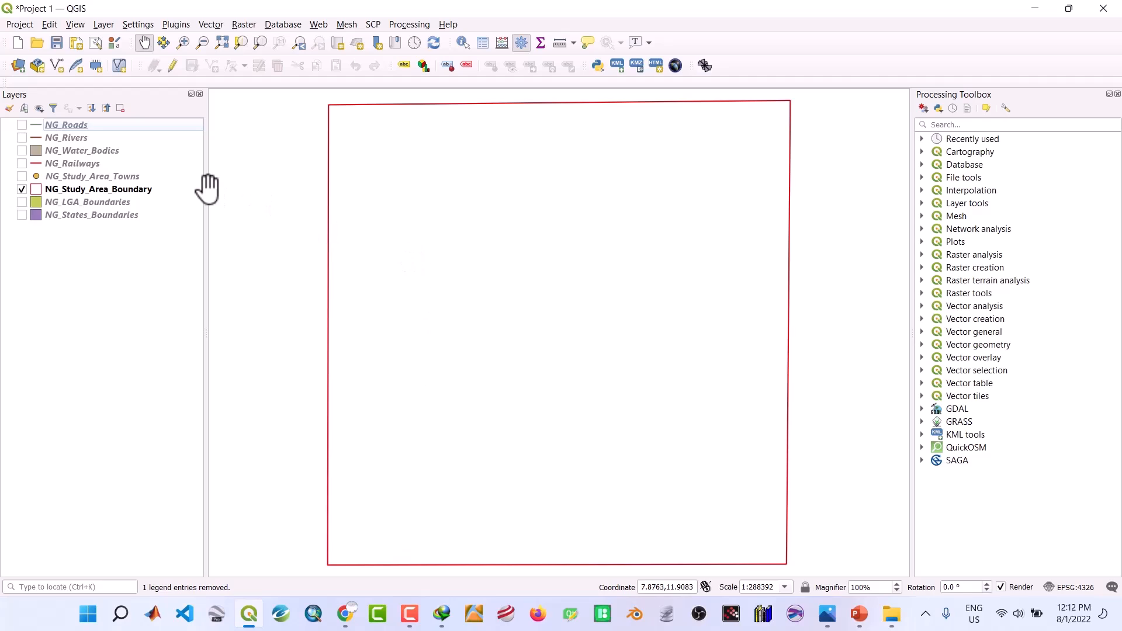
pyautogui.click(110, 191)
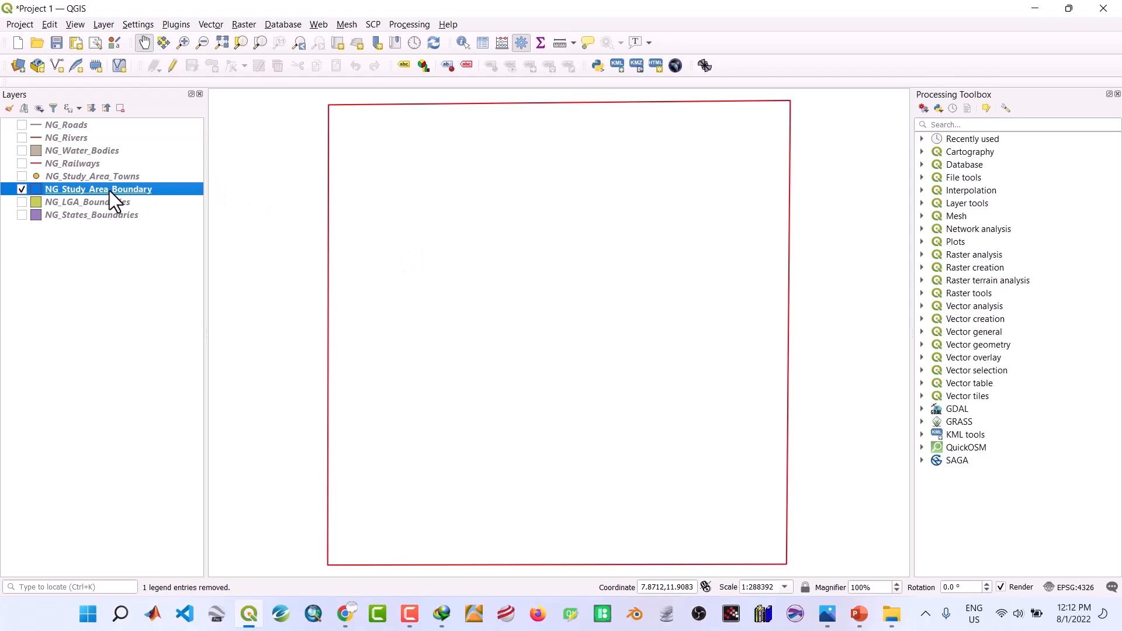
pyautogui.rightClick(110, 190)
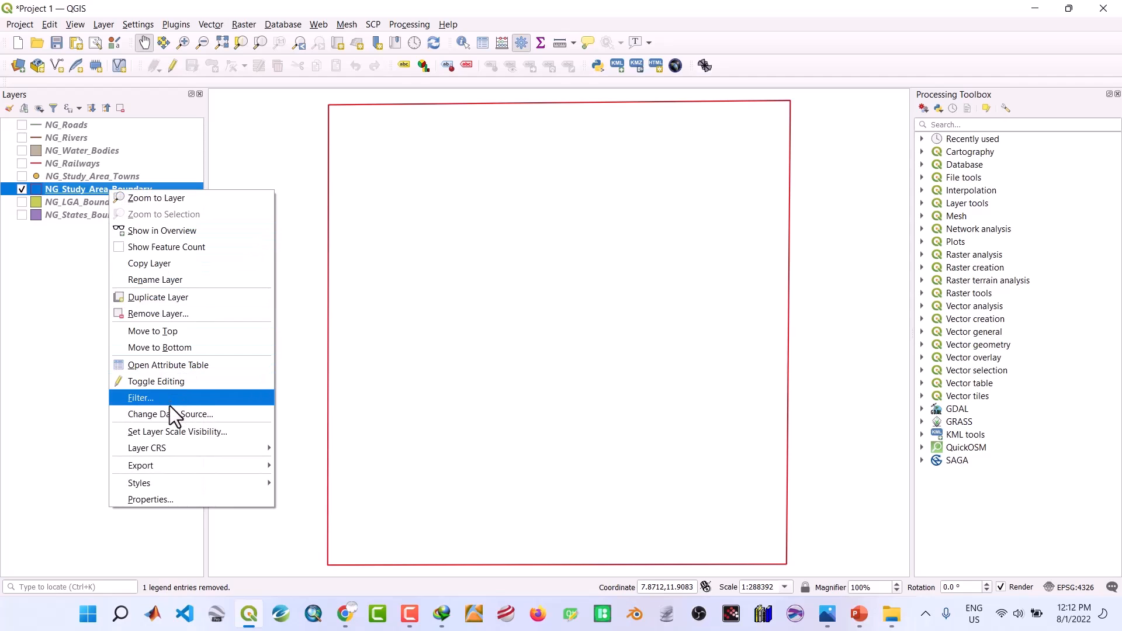
pyautogui.click(53, 328)
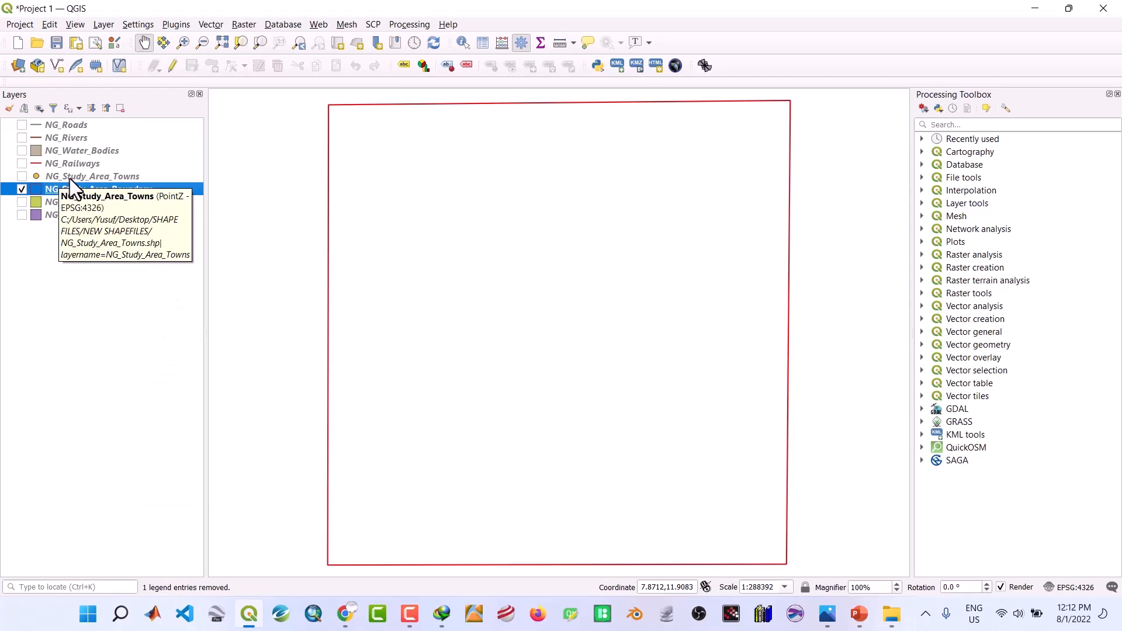
# Show the NG_Railways layer together with the study area boundary and inspect the railways beyond the study area
pyautogui.click(73, 164)
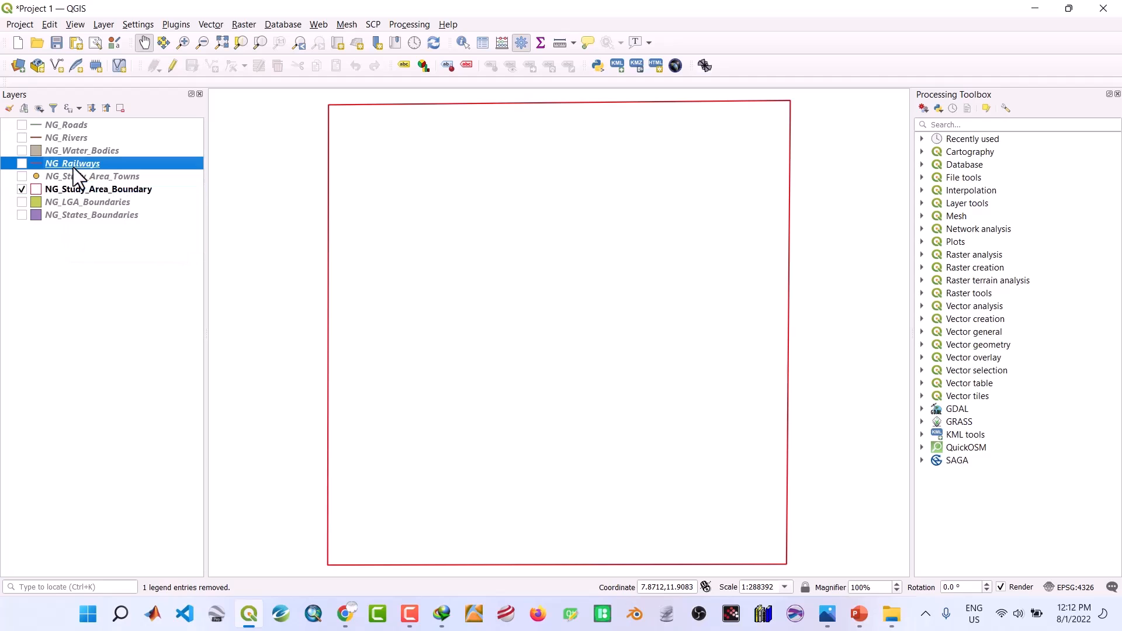
pyautogui.click(22, 163)
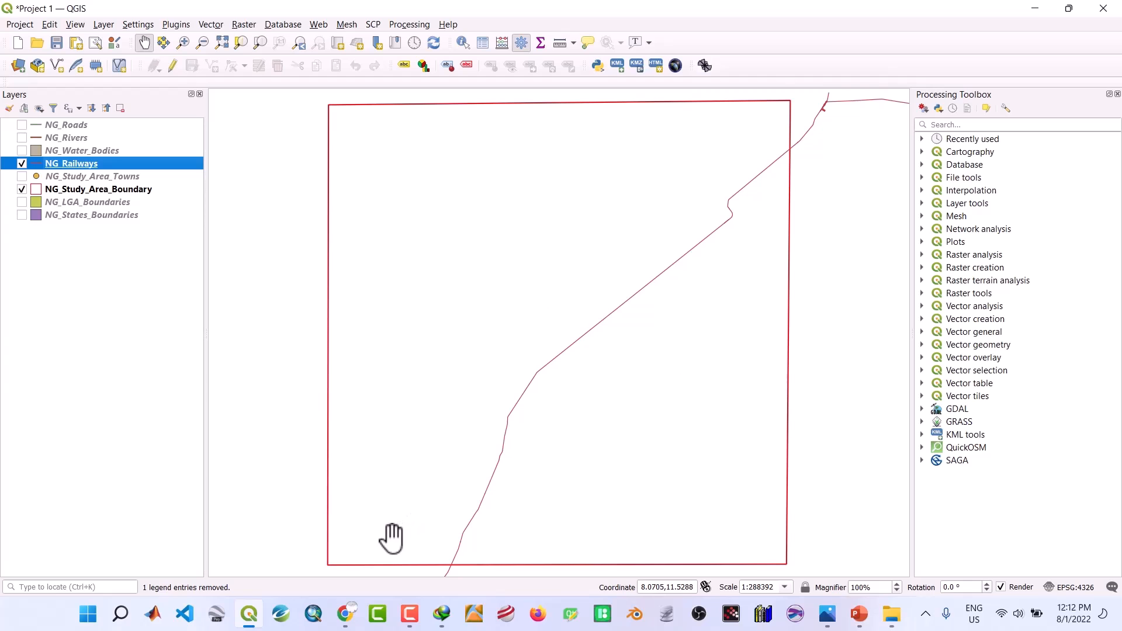
pyautogui.scroll(-2, 391, 538)
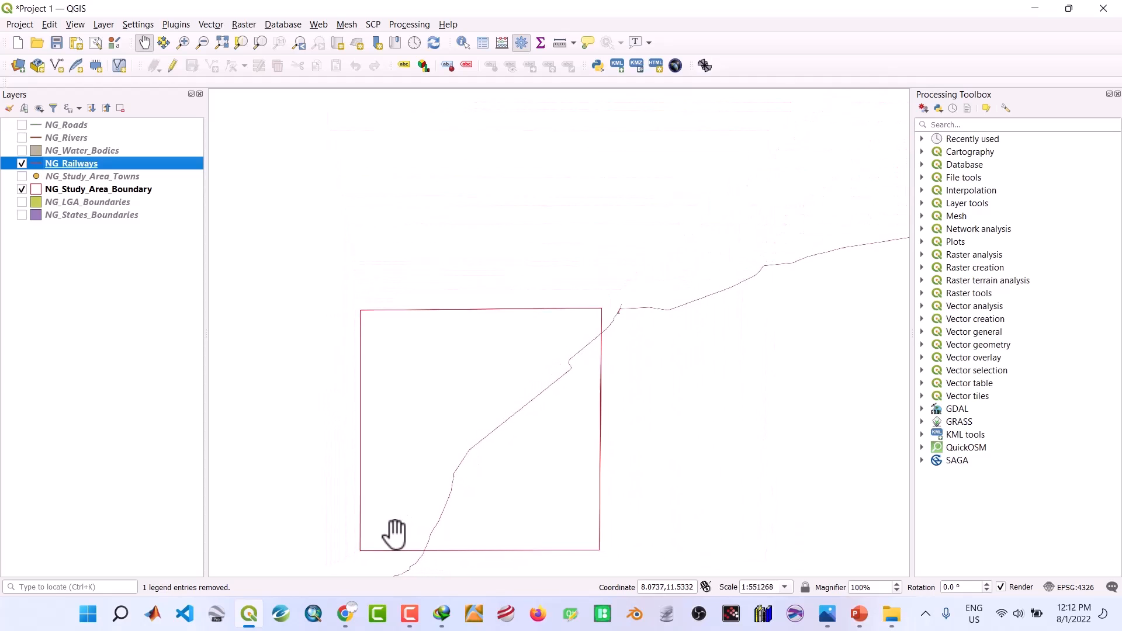
pyautogui.scroll(-6, 394, 533)
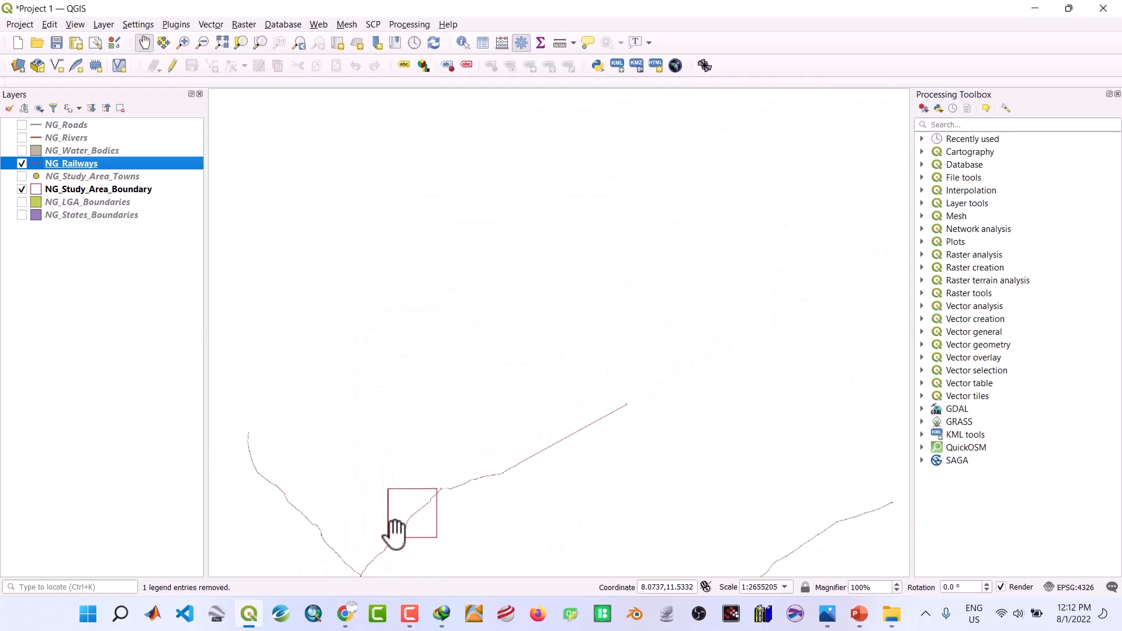
# Inspect the full extent of the NG_Railways network, and fit the map view back to the NG_Study_Area_Boundary layer
pyautogui.scroll(-3, 395, 533)
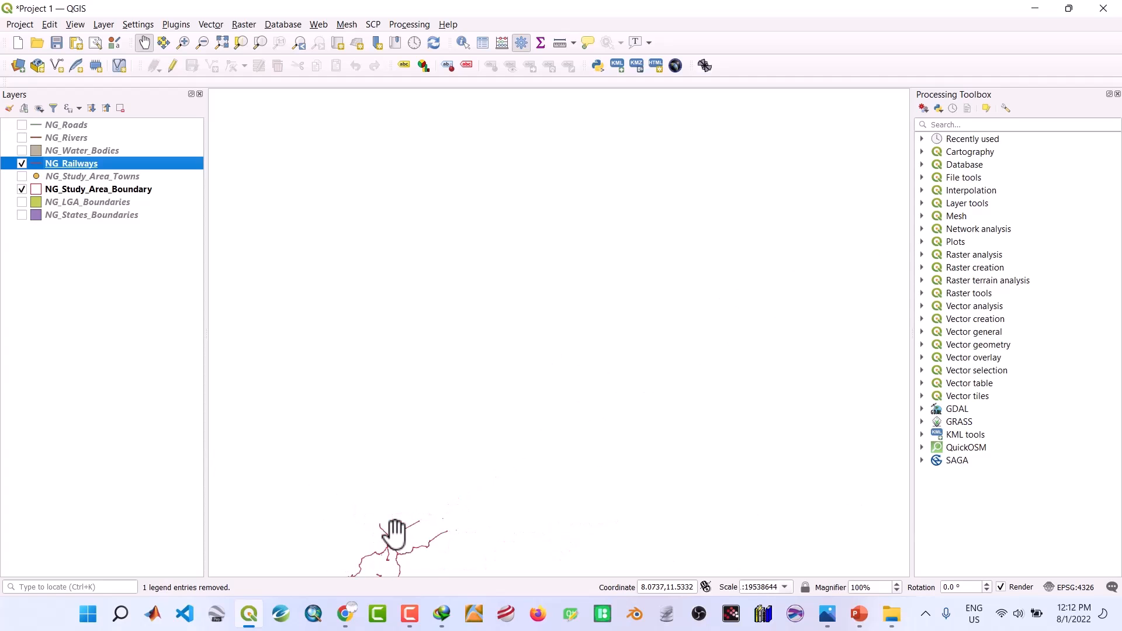
pyautogui.moveTo(397, 543); pyautogui.dragTo(449, 308)
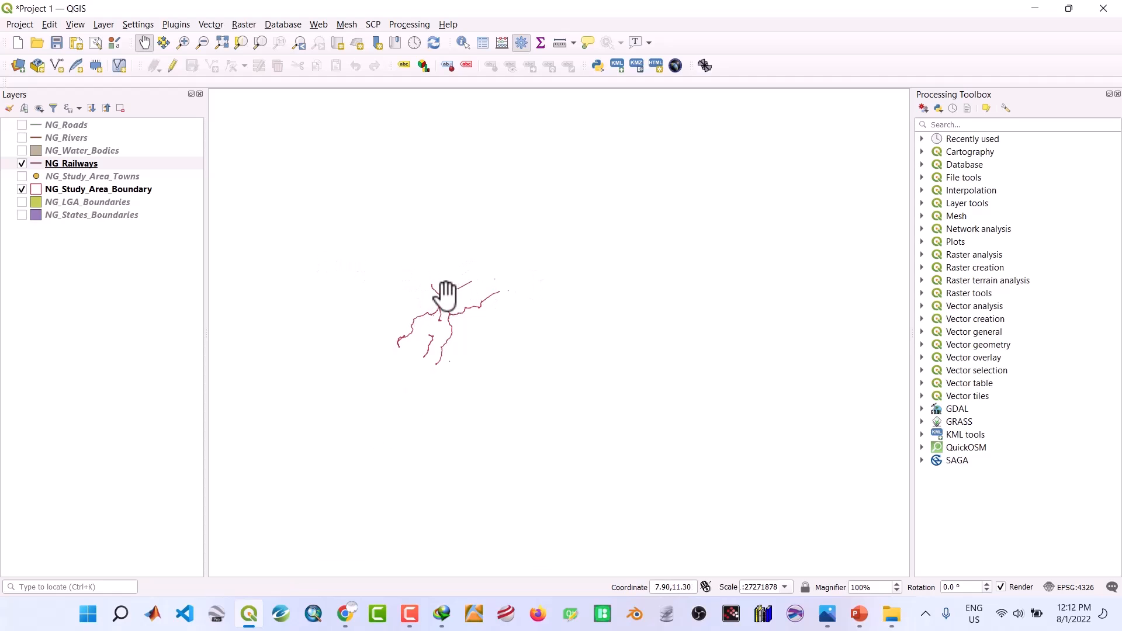
pyautogui.click(69, 164)
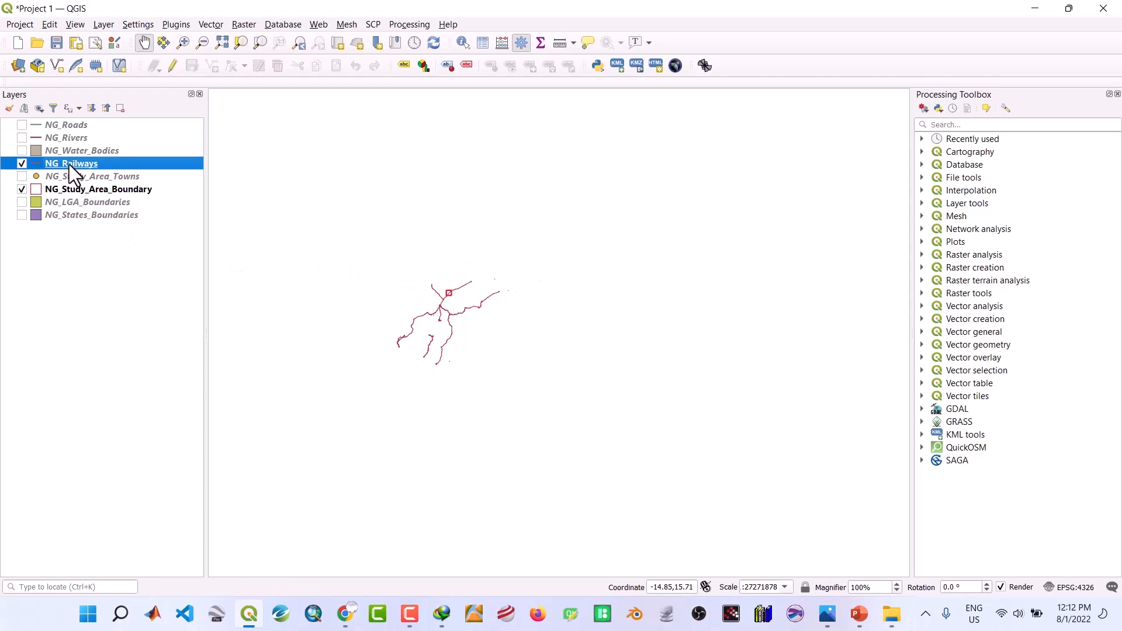
pyautogui.click(72, 190)
pyautogui.rightClick(71, 191)
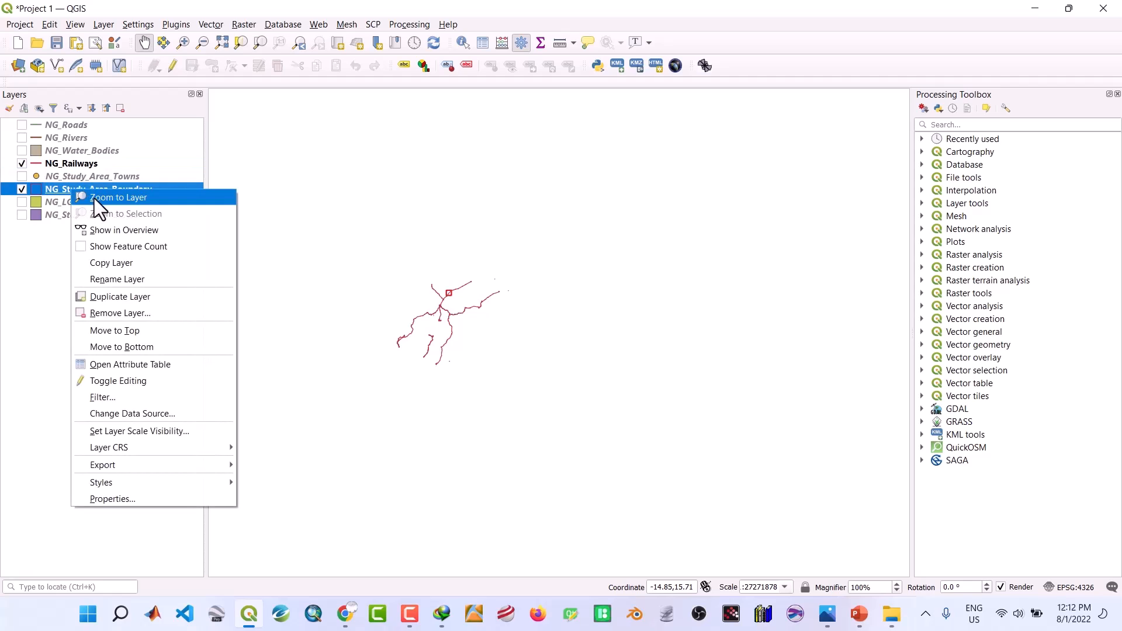
pyautogui.click(93, 198)
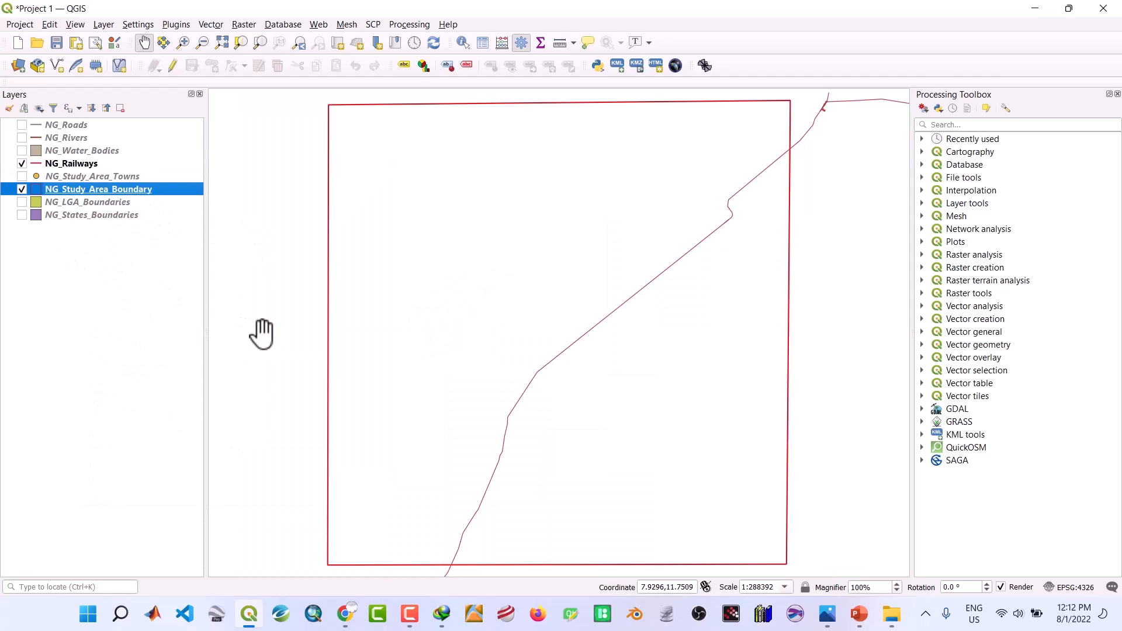
# Select by location the NG_Railways features that contain, are within or cross NG_Study_Area_Boundary, creating a new selection
pyautogui.click(211, 24)
pyautogui.moveTo(253, 135)
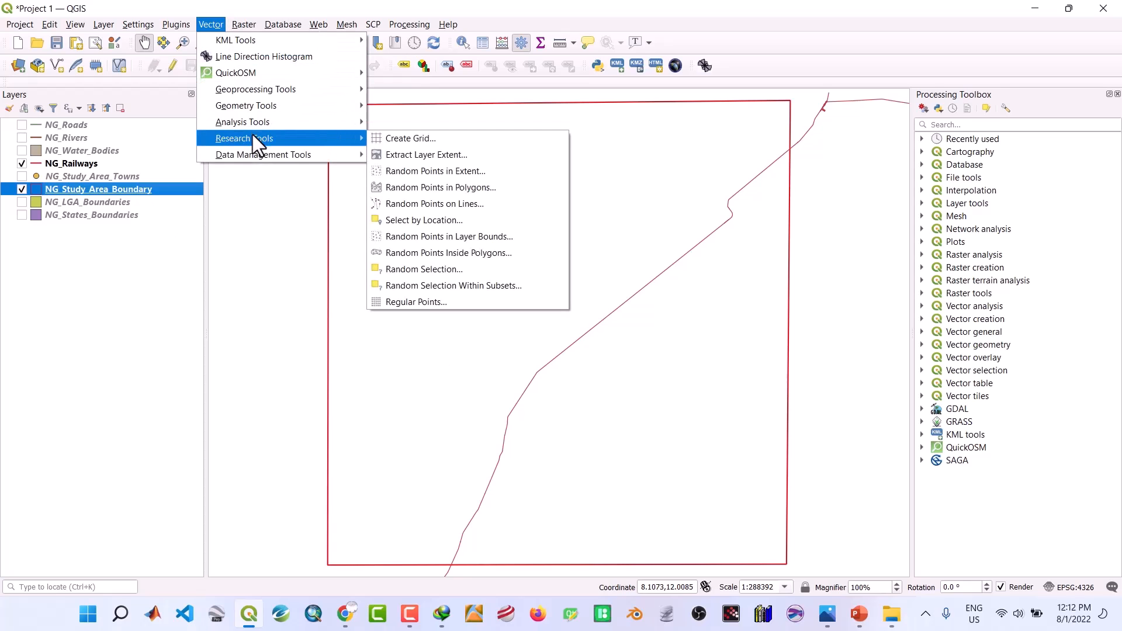
pyautogui.click(425, 216)
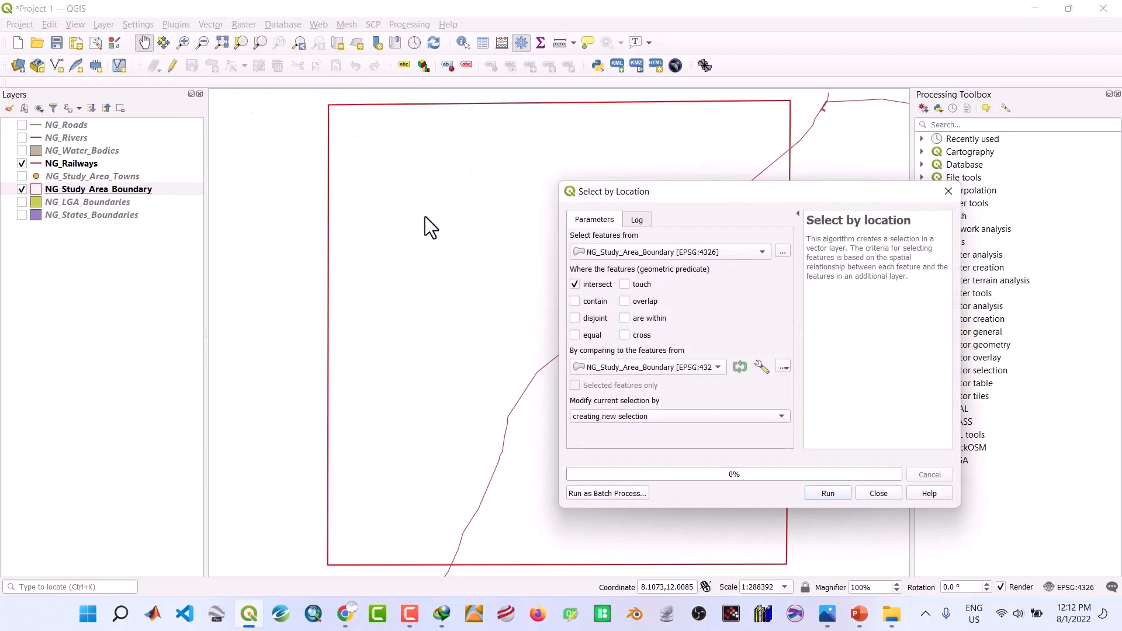
pyautogui.click(759, 253)
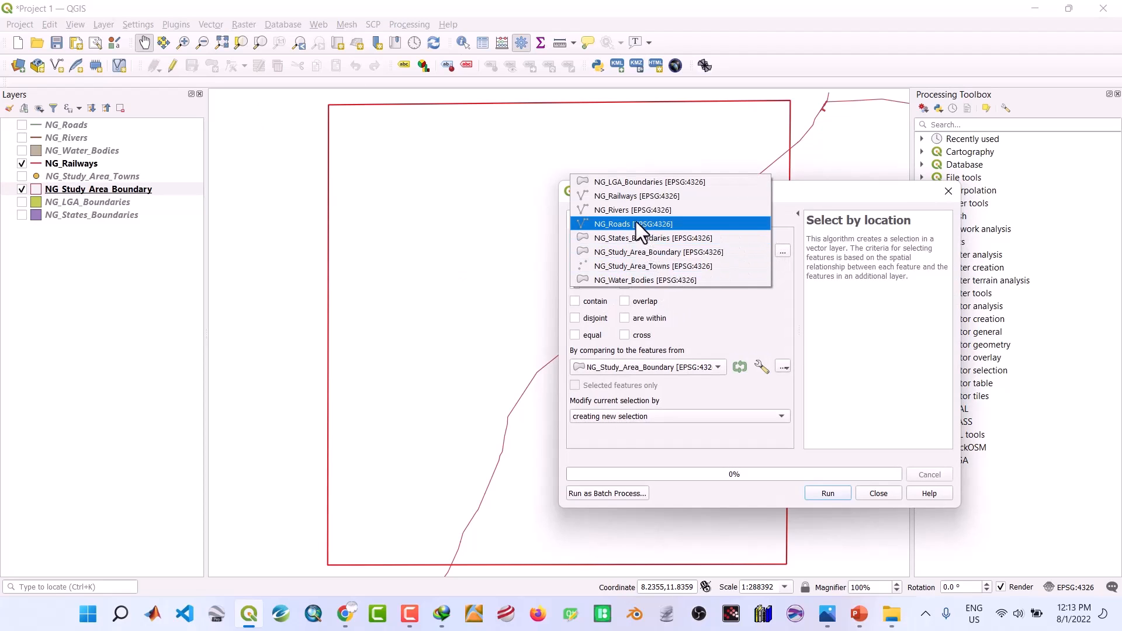
pyautogui.click(634, 199)
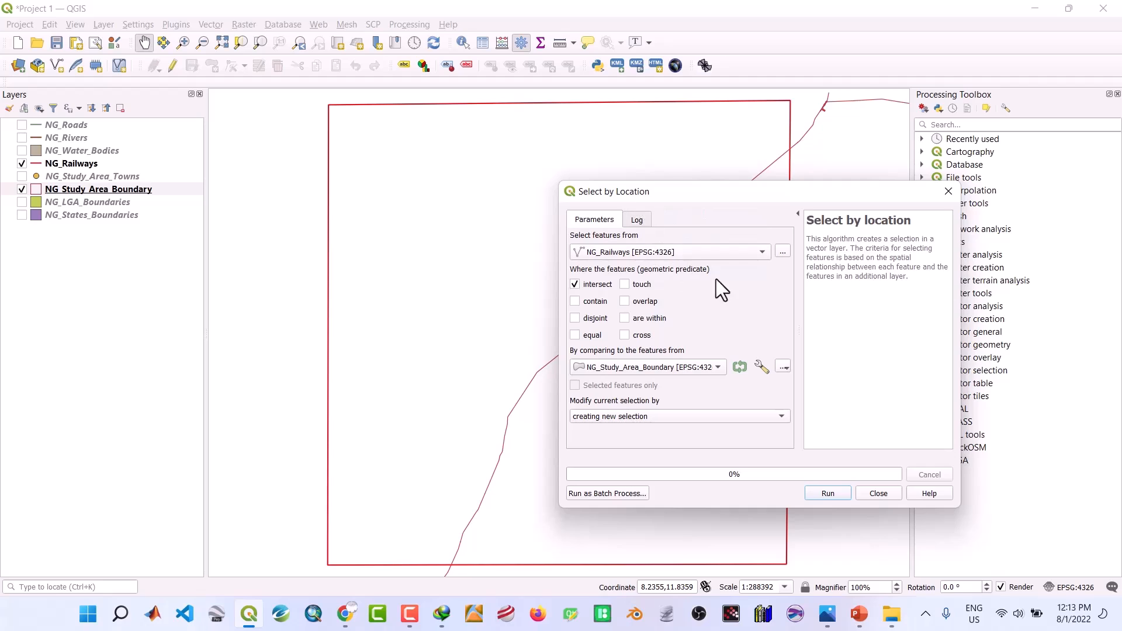
pyautogui.click(721, 367)
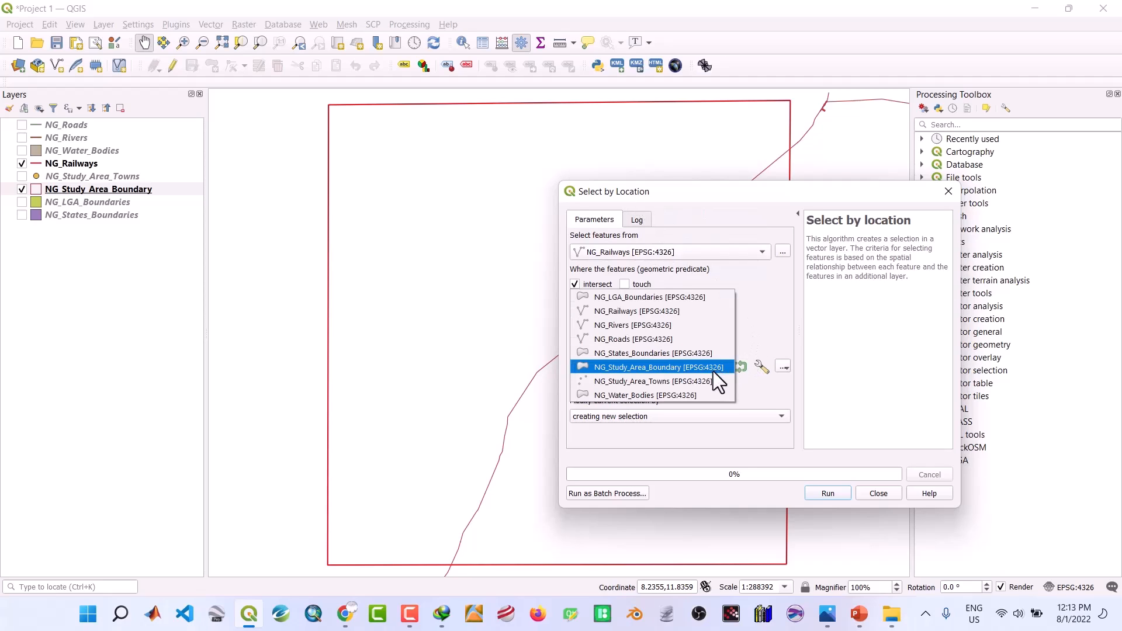
pyautogui.click(704, 368)
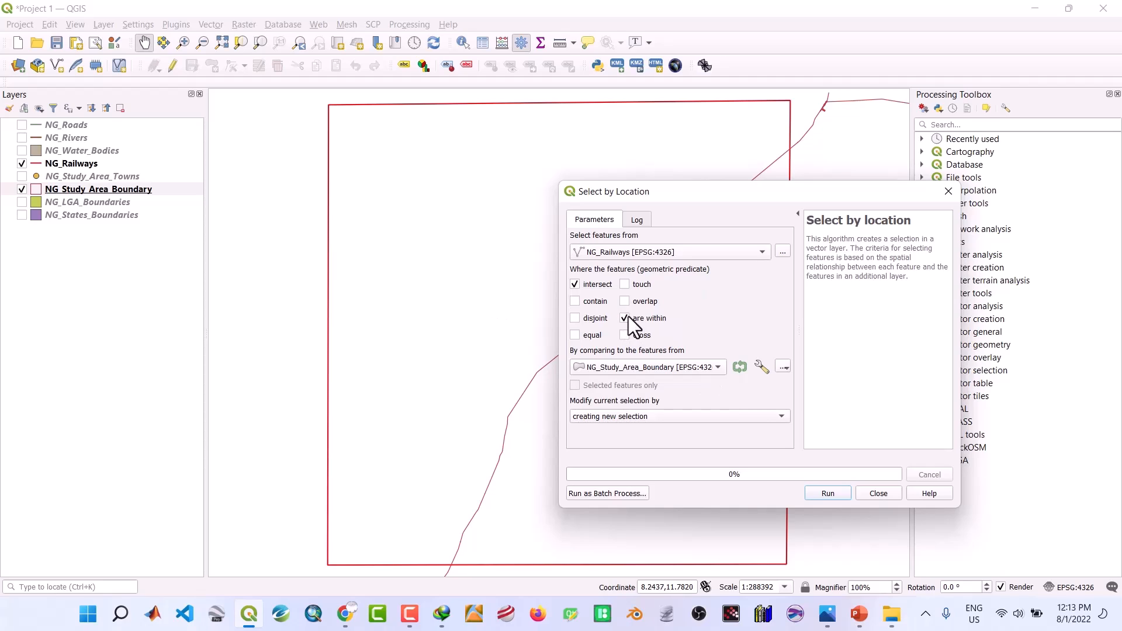
pyautogui.click(575, 284)
pyautogui.click(574, 301)
pyautogui.click(623, 336)
pyautogui.click(829, 494)
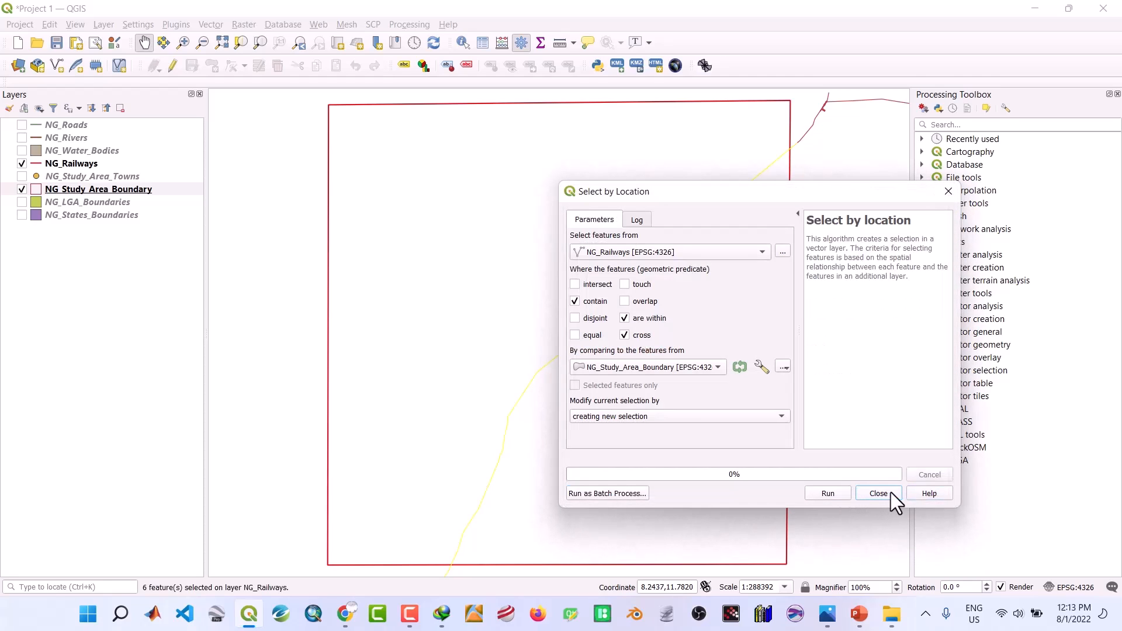
pyautogui.click(878, 494)
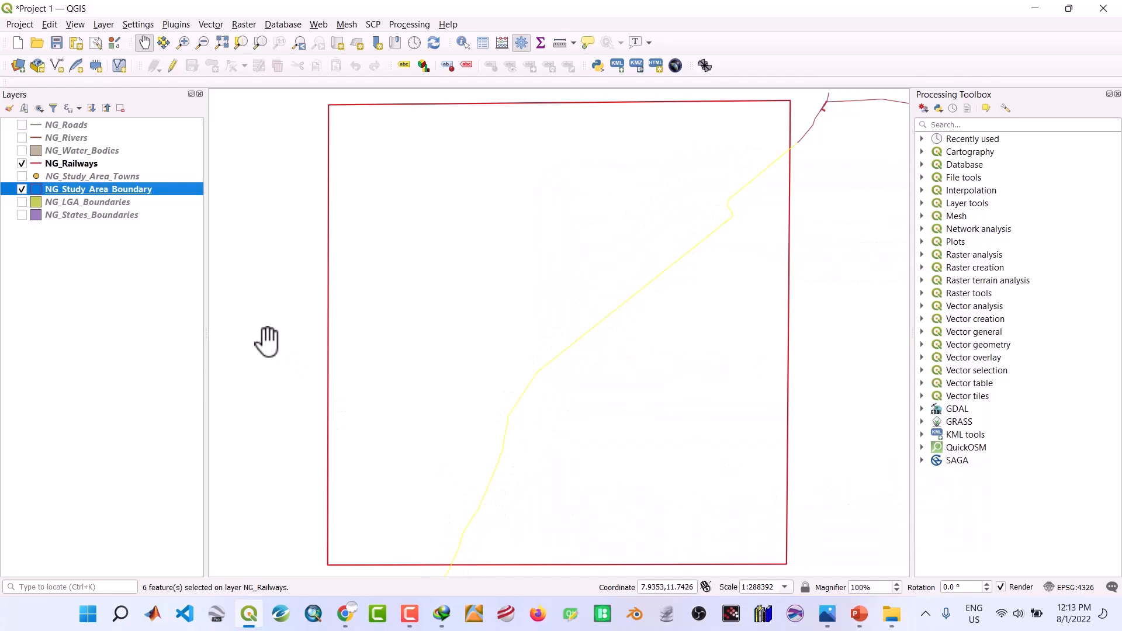
# Export the selected NG_Railways features as an ESRI Shapefile named Railway in the NEW SHAPEFILES folder and add it to the map
pyautogui.click(65, 164)
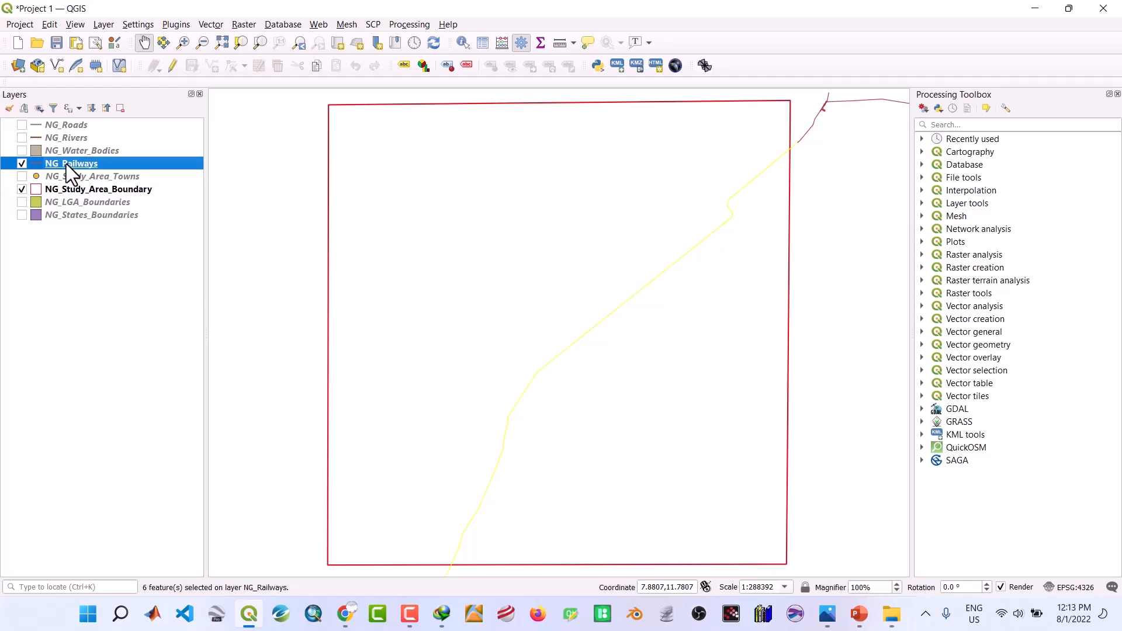
pyautogui.rightClick(65, 164)
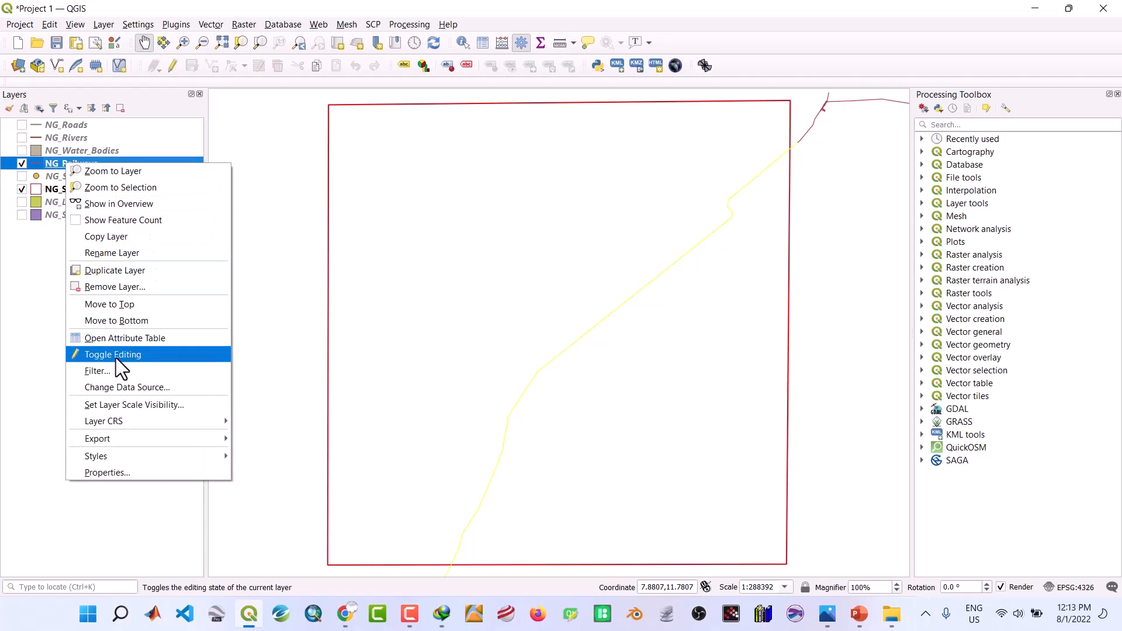
pyautogui.moveTo(115, 433)
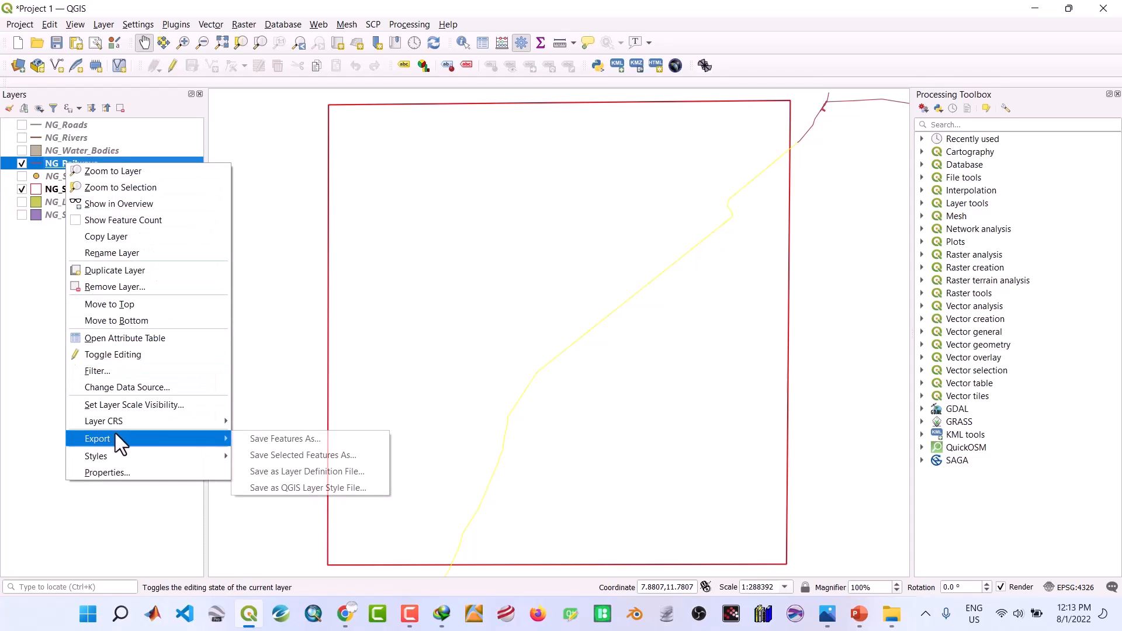
pyautogui.click(247, 451)
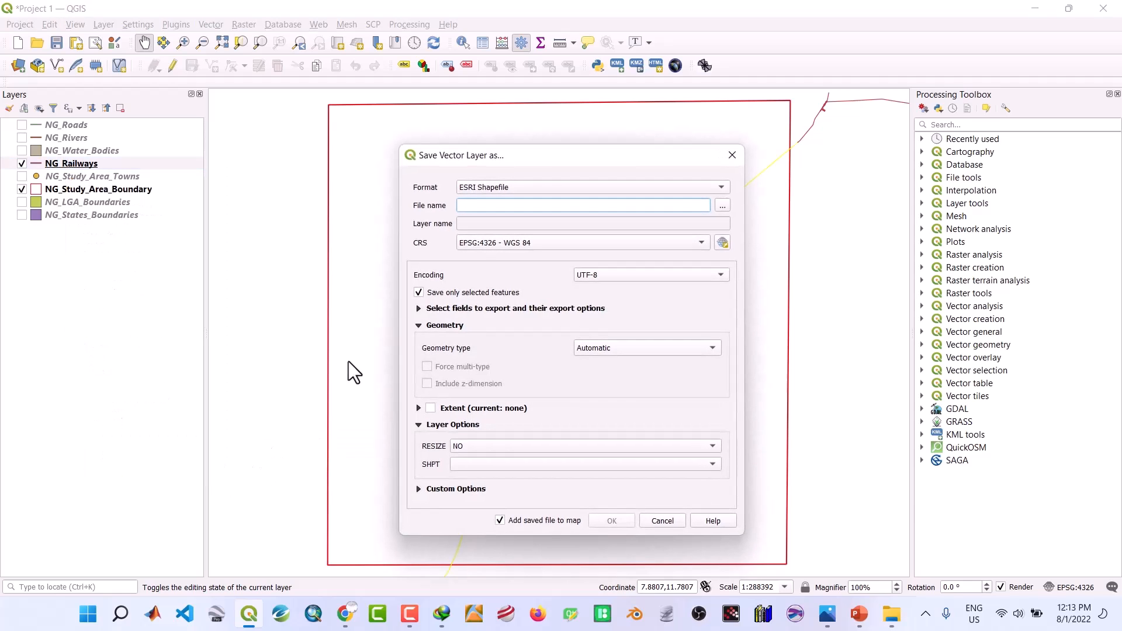
pyautogui.click(721, 206)
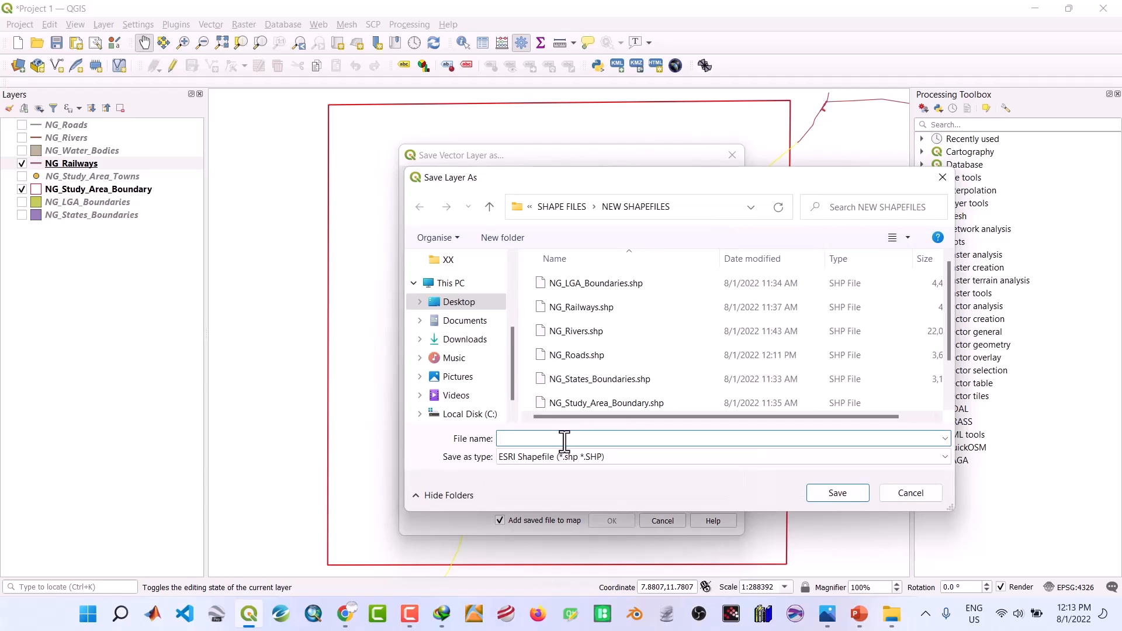
pyautogui.write('Railway')
pyautogui.click(818, 496)
pyautogui.click(615, 522)
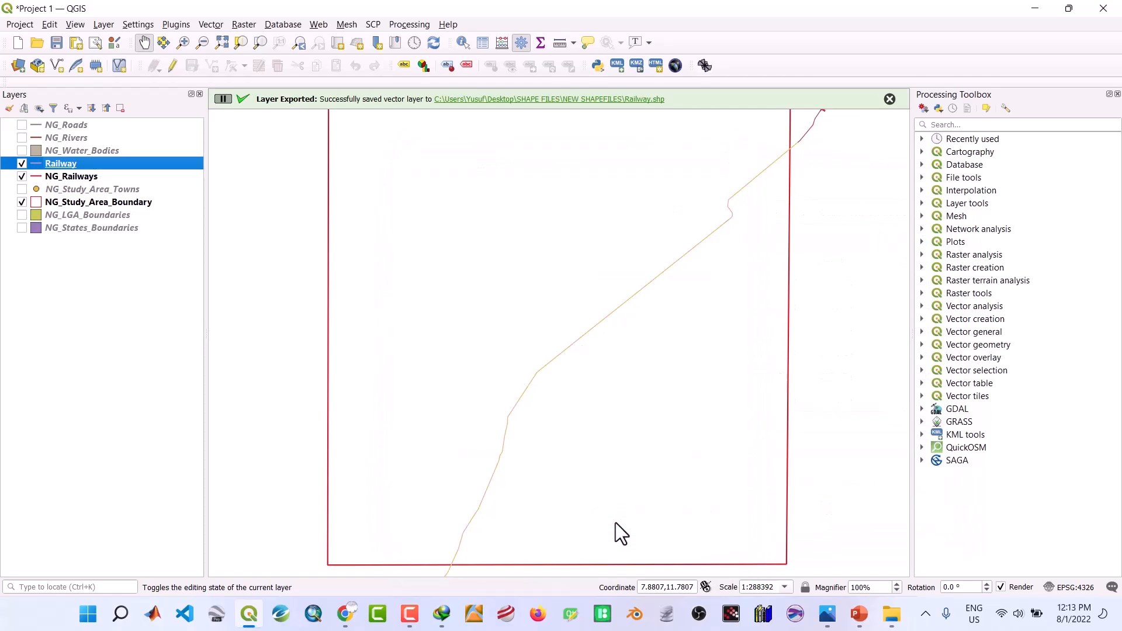
# Remove the original NG_Railways layer from the project
pyautogui.click(71, 176)
pyautogui.rightClick(71, 176)
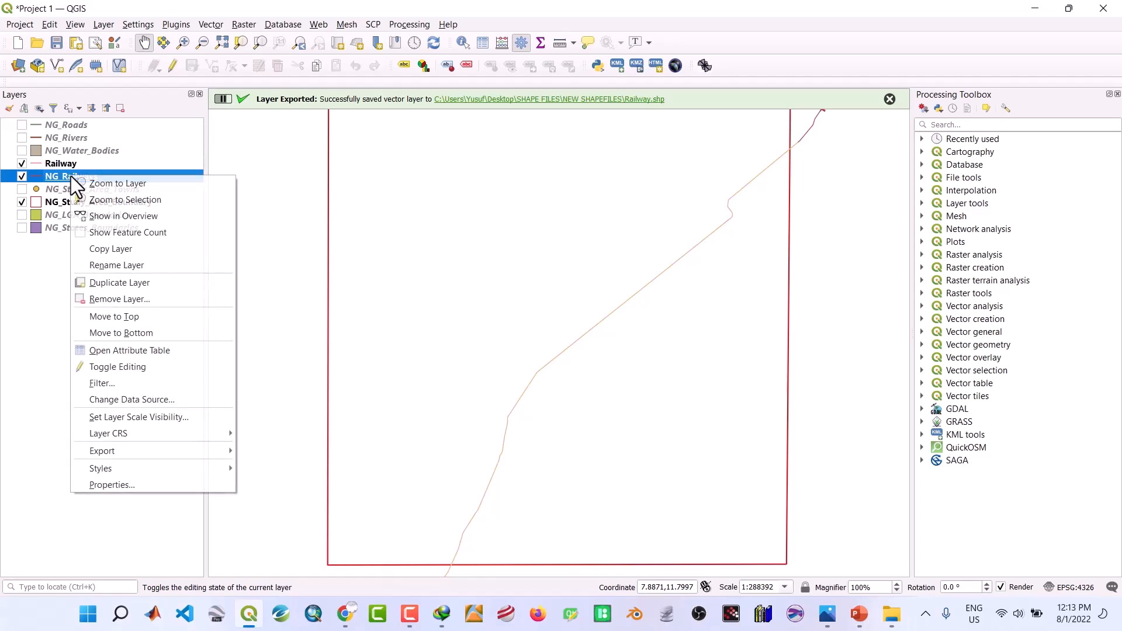
pyautogui.click(118, 297)
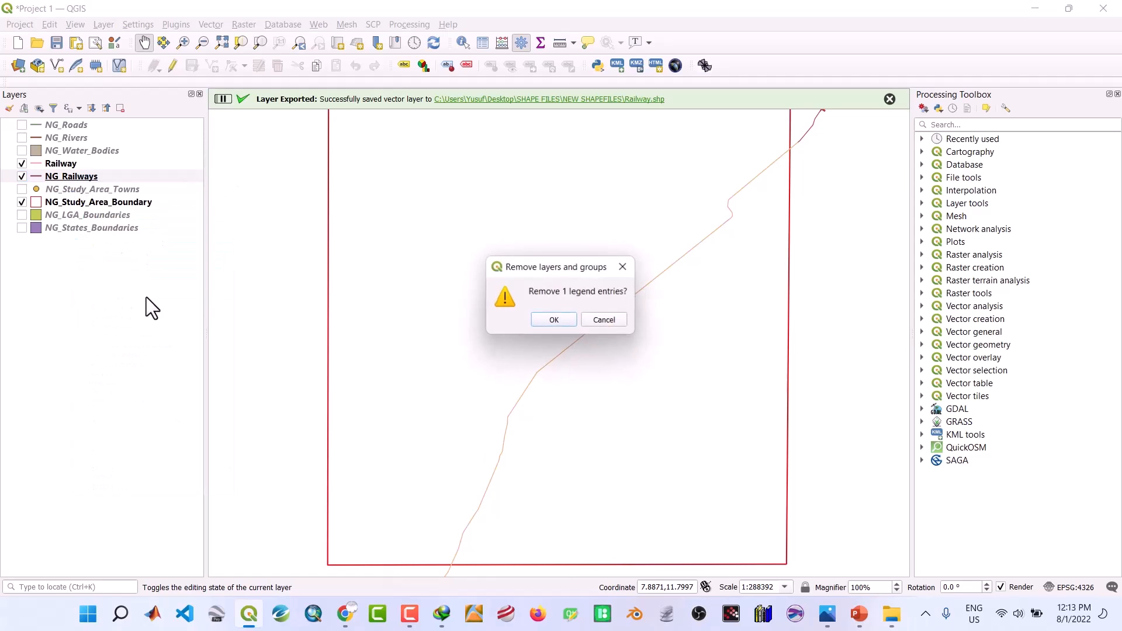
pyautogui.click(552, 321)
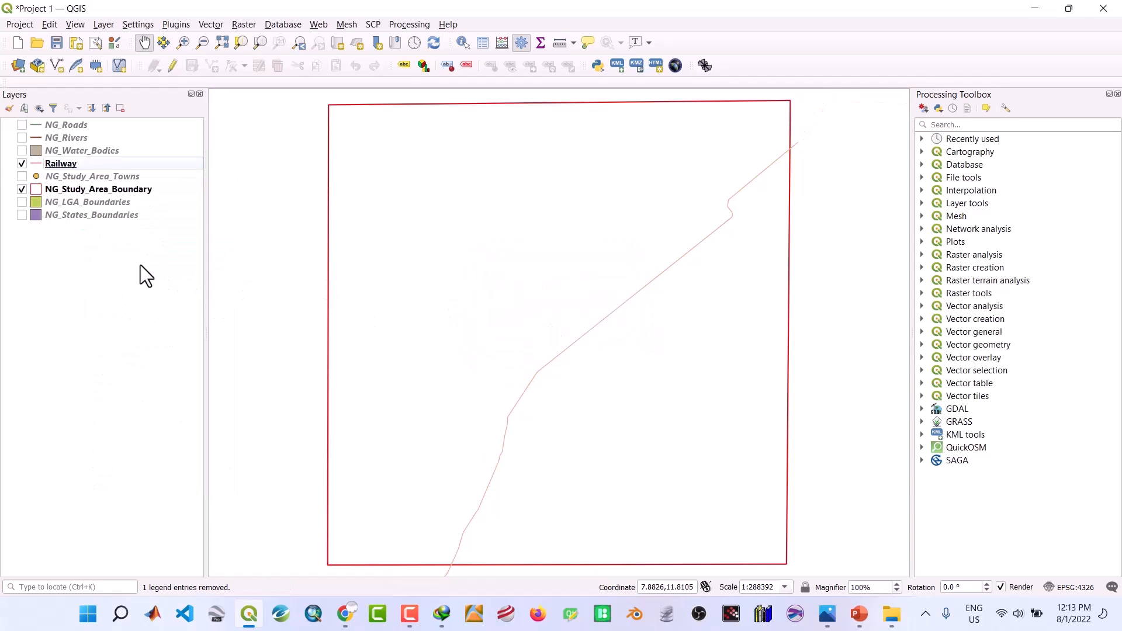
# Hide the Railway layer and show the NG_Water_Bodies layer together with the study area boundary
pyautogui.click(21, 164)
pyautogui.click(22, 177)
pyautogui.click(22, 177)
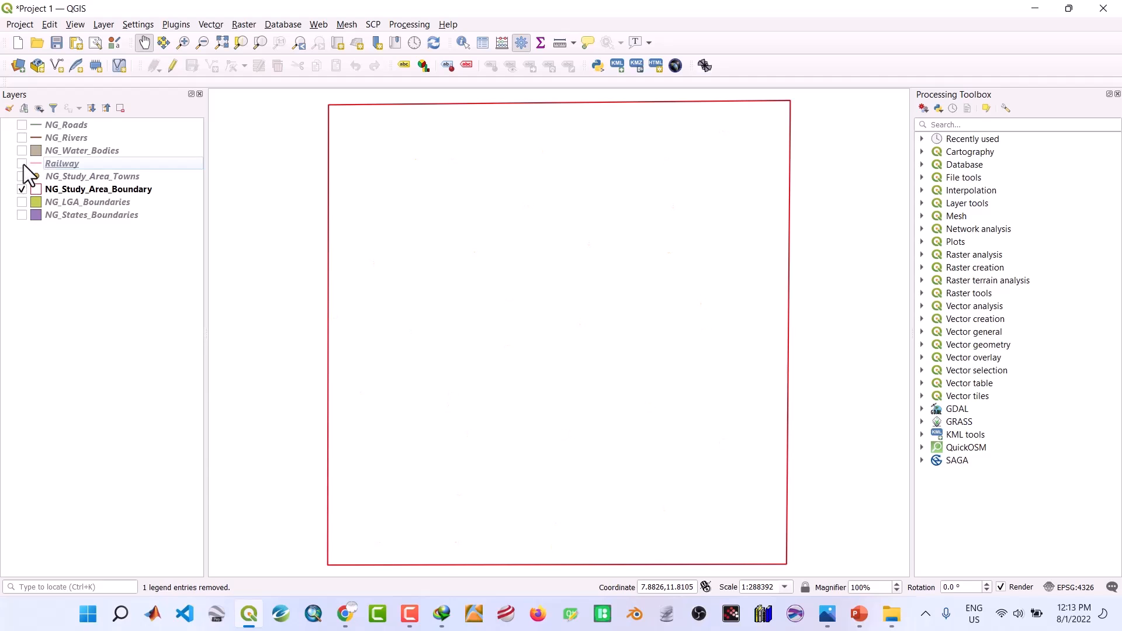
pyautogui.click(22, 164)
pyautogui.click(22, 164)
pyautogui.click(22, 152)
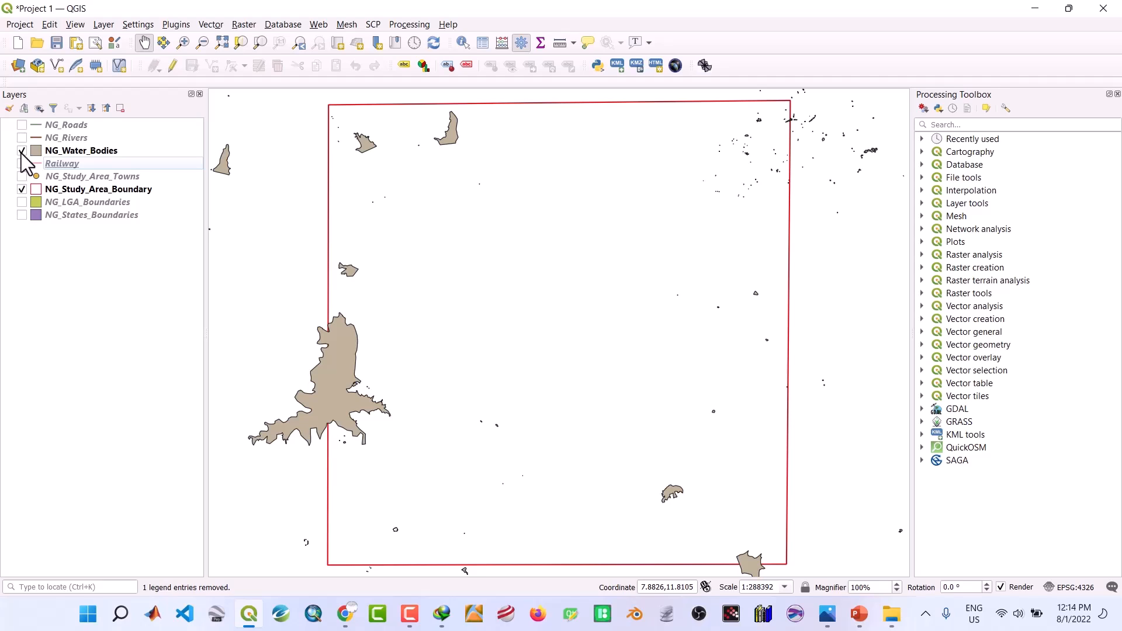
pyautogui.click(21, 151)
pyautogui.click(21, 151)
# Select by location the NG_Water_Bodies features that intersect, contain or are within NG_Study_Area_Boundary, creating a new selection
pyautogui.click(214, 26)
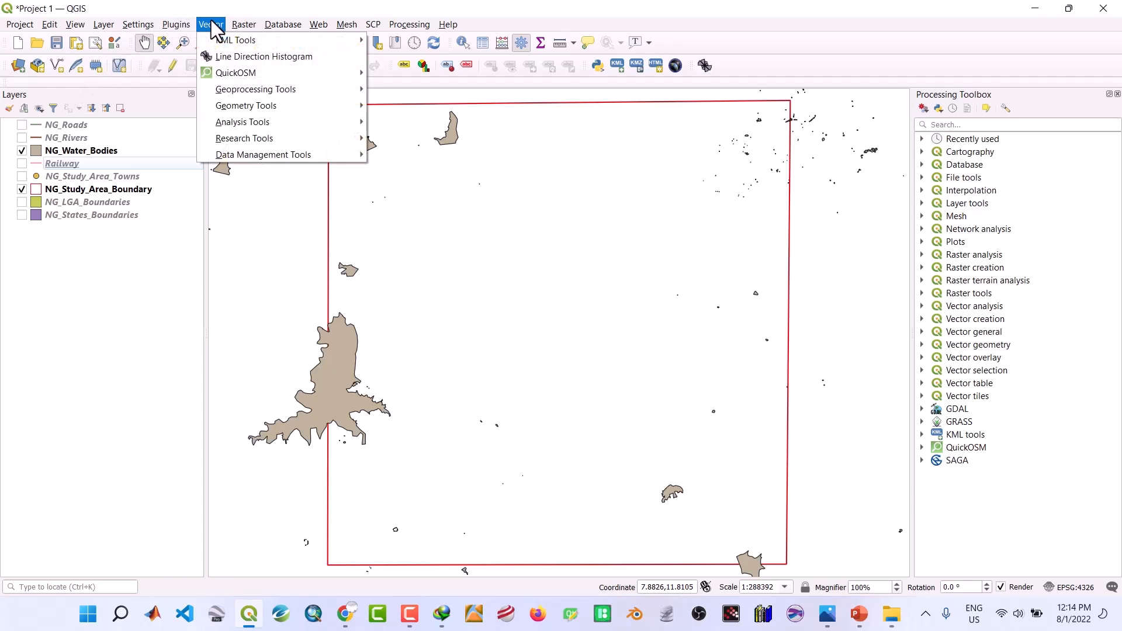
pyautogui.moveTo(243, 140)
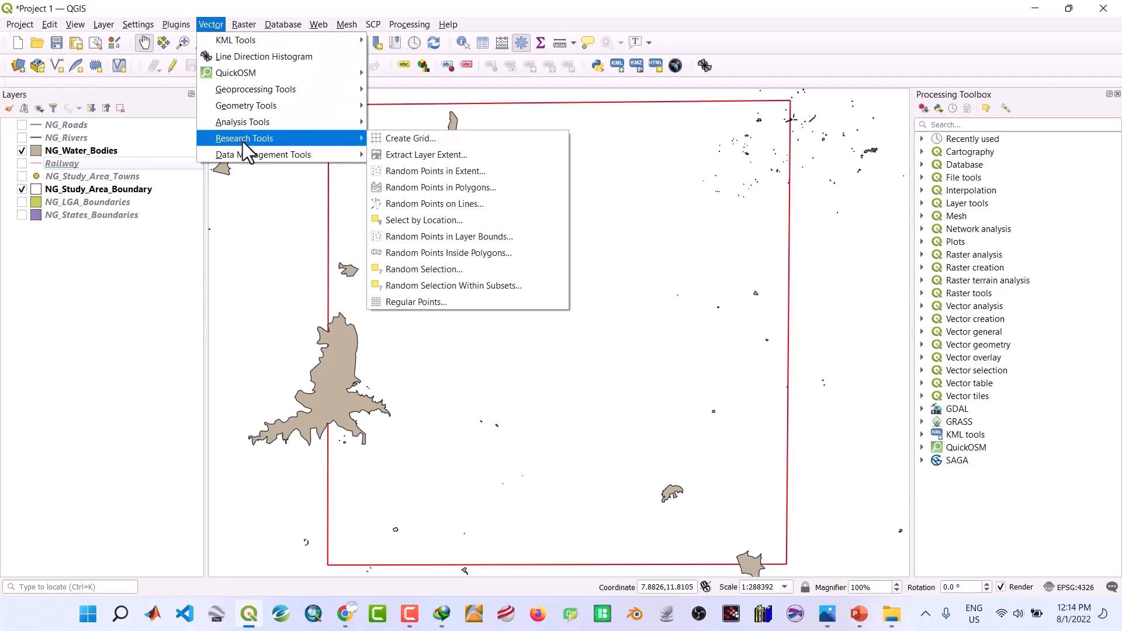
pyautogui.click(413, 217)
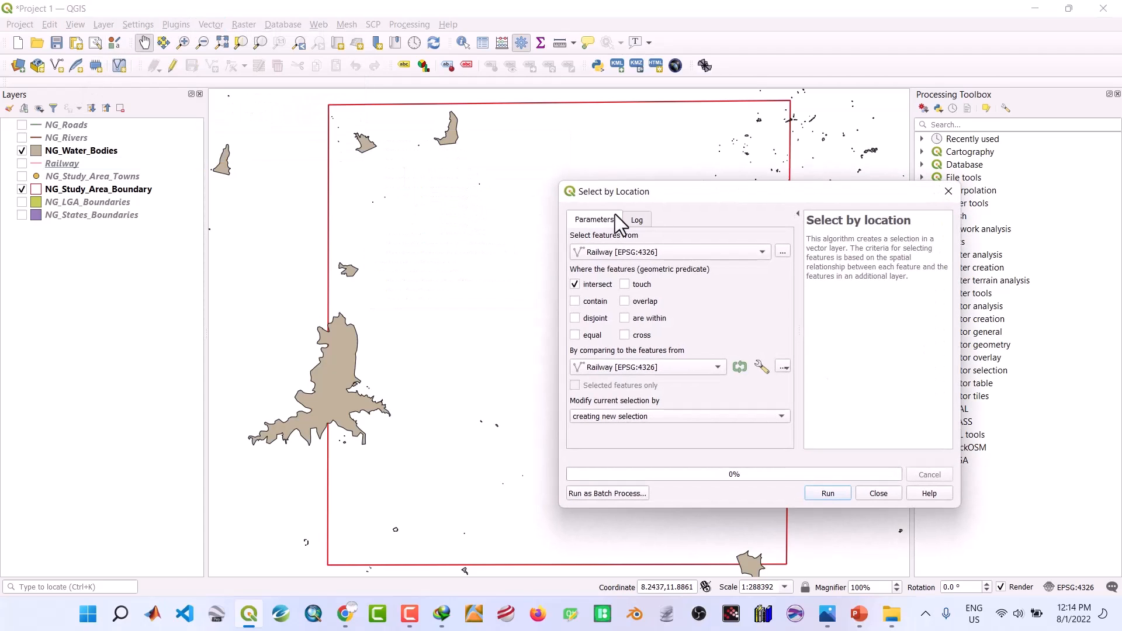
pyautogui.click(765, 253)
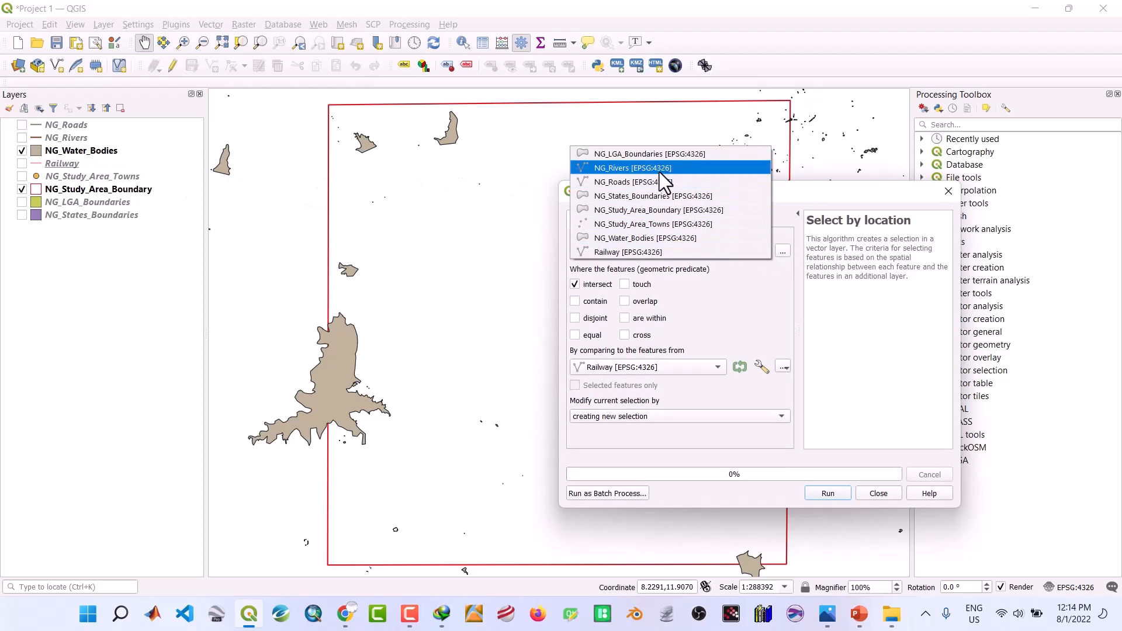
pyautogui.click(656, 235)
pyautogui.click(721, 365)
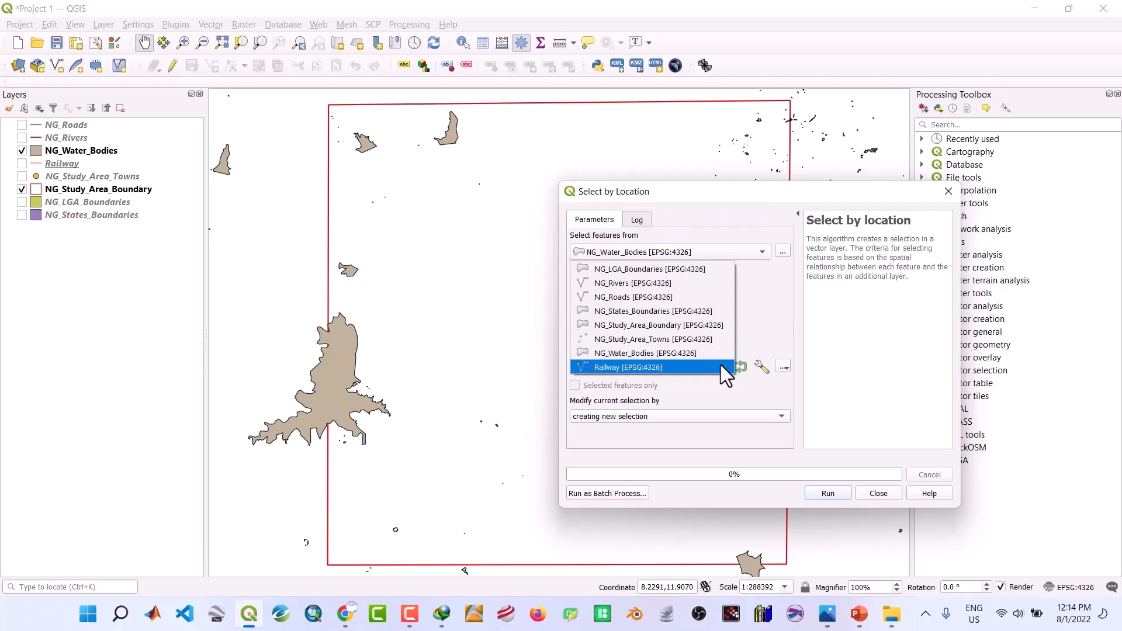
pyautogui.click(670, 330)
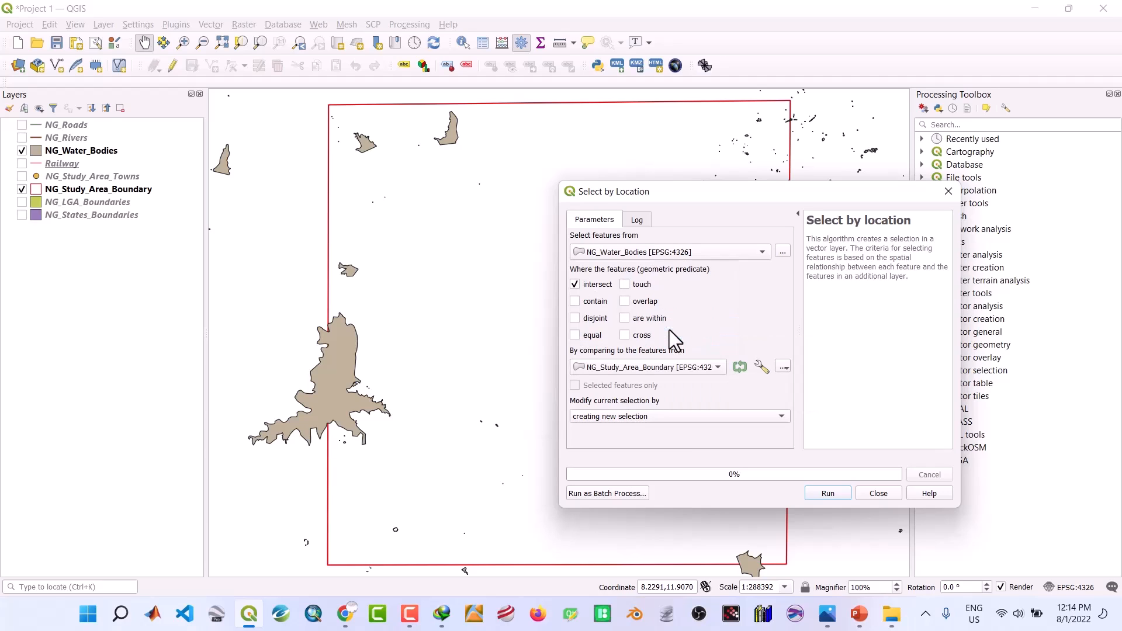
pyautogui.click(575, 285)
pyautogui.click(834, 496)
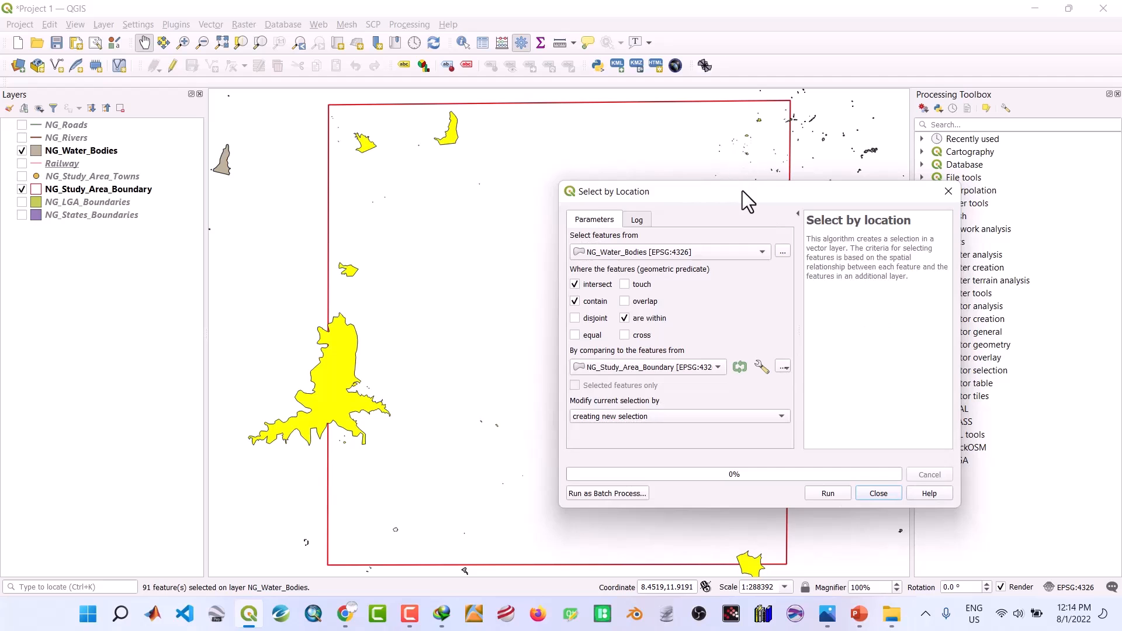
pyautogui.moveTo(742, 191); pyautogui.dragTo(1007, 304)
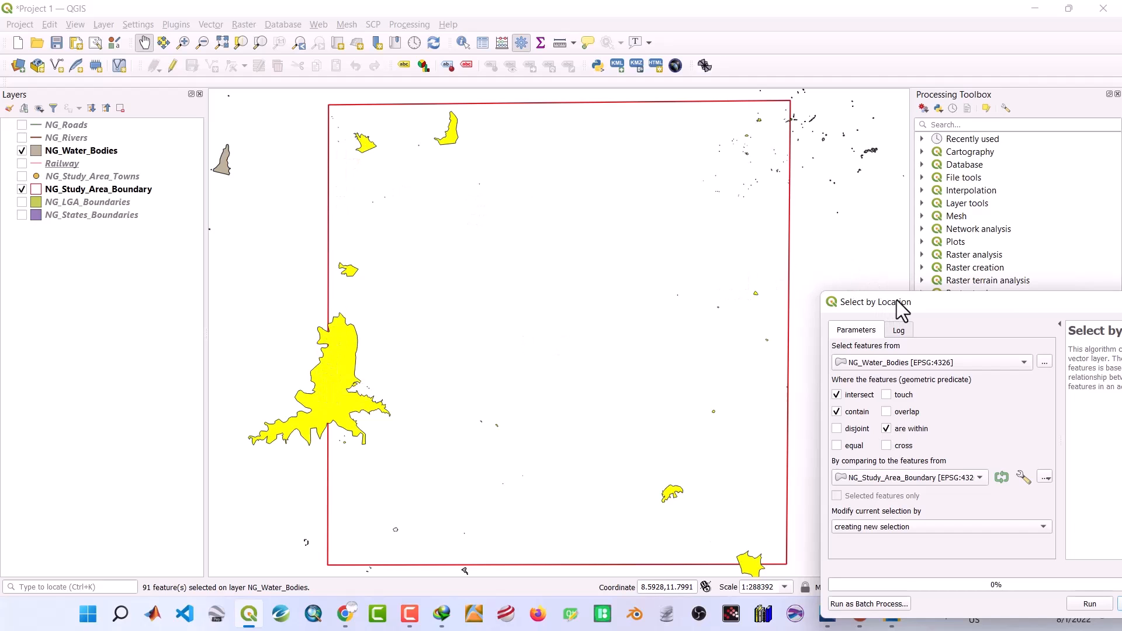
pyautogui.moveTo(900, 301); pyautogui.dragTo(548, 171)
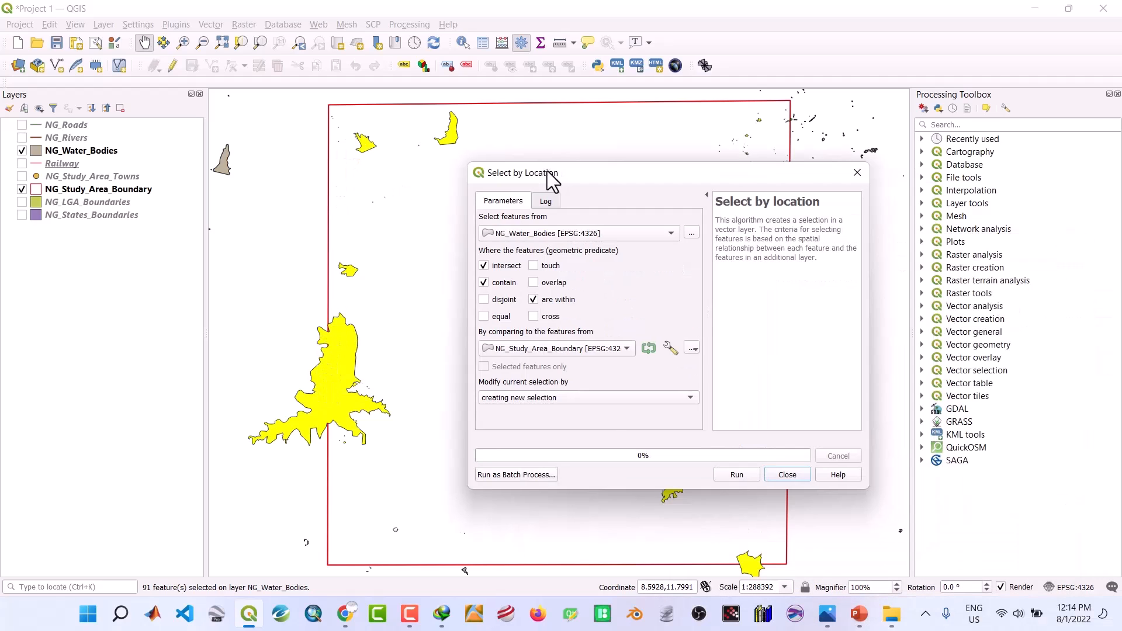
pyautogui.click(857, 172)
# Export the selected NG_Water_Bodies features as an ESRI Shapefile named Water Body in the NEW SHAPEFILES folder and add it to the map
pyautogui.click(58, 150)
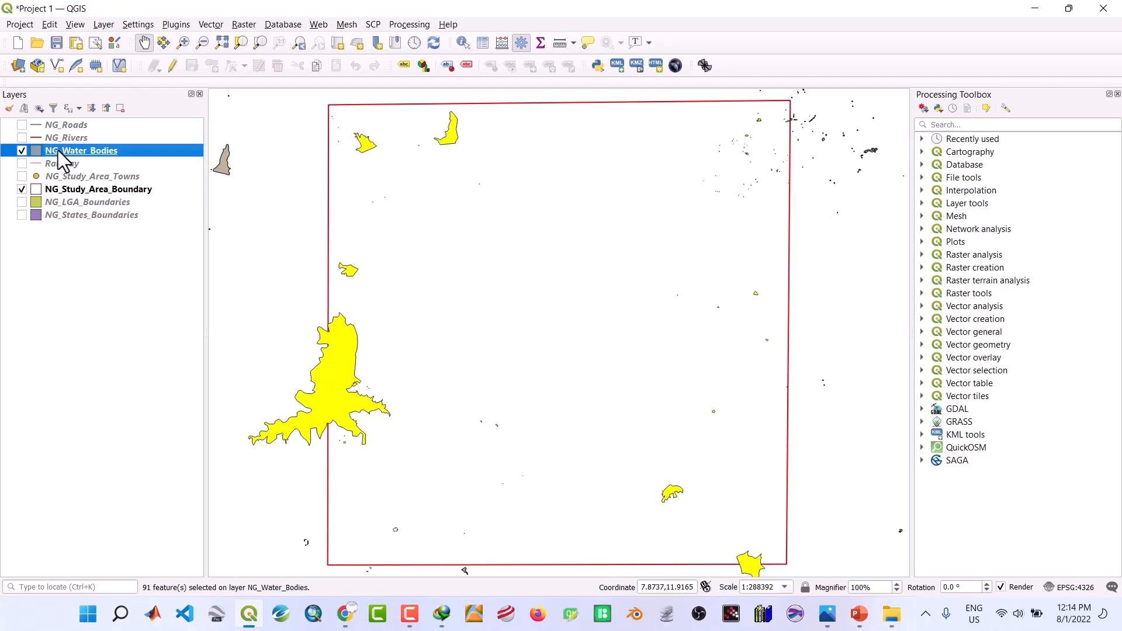
pyautogui.rightClick(58, 150)
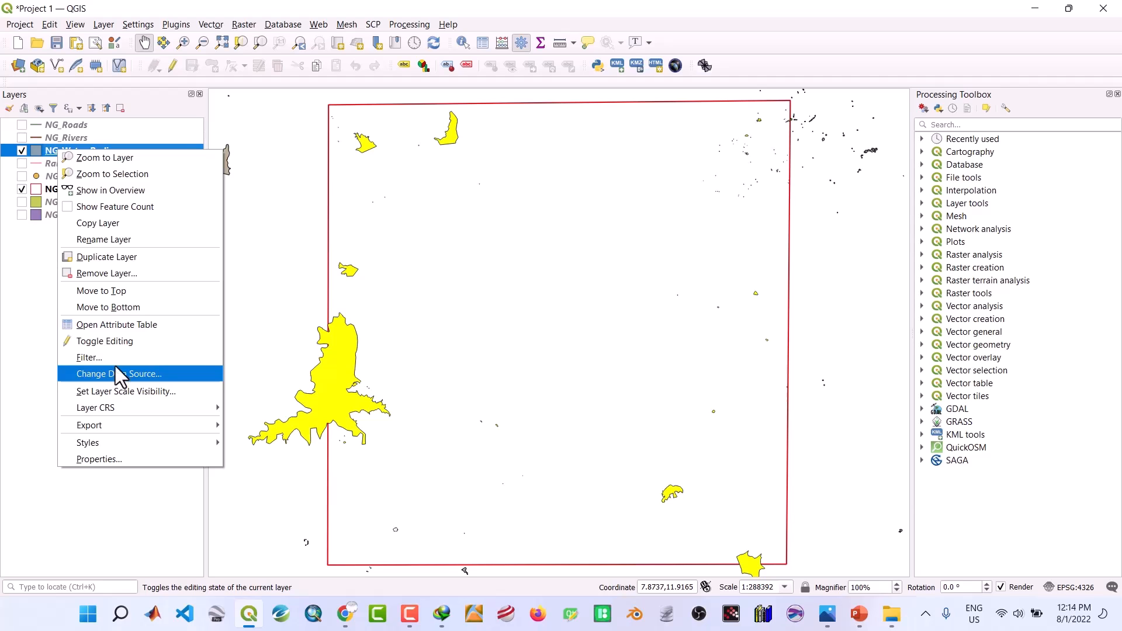
pyautogui.moveTo(119, 426)
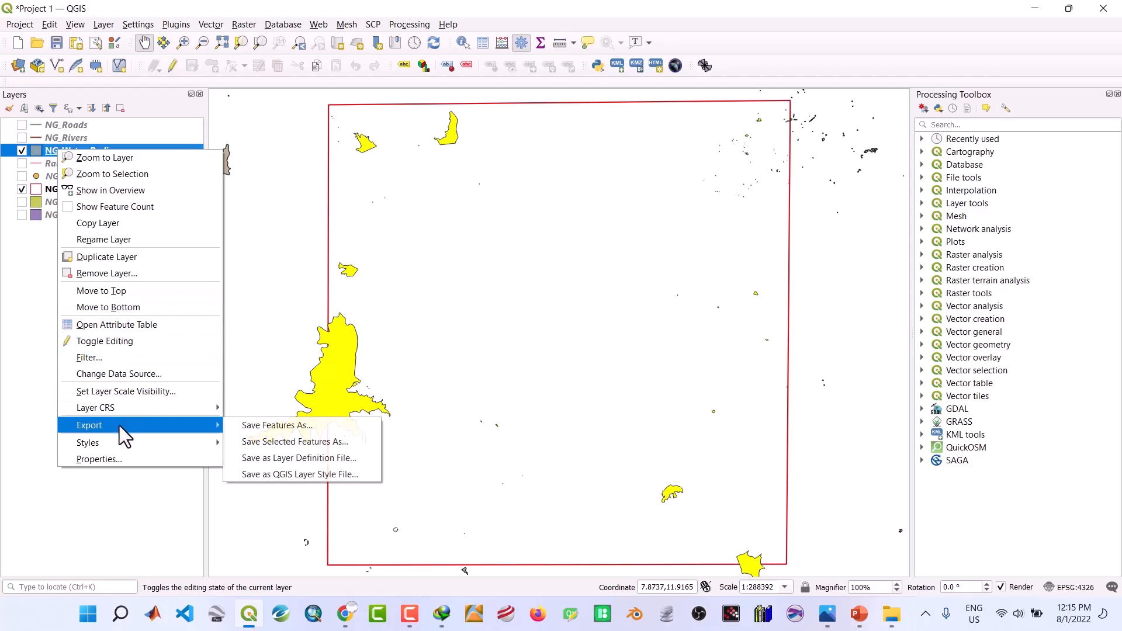
pyautogui.click(262, 443)
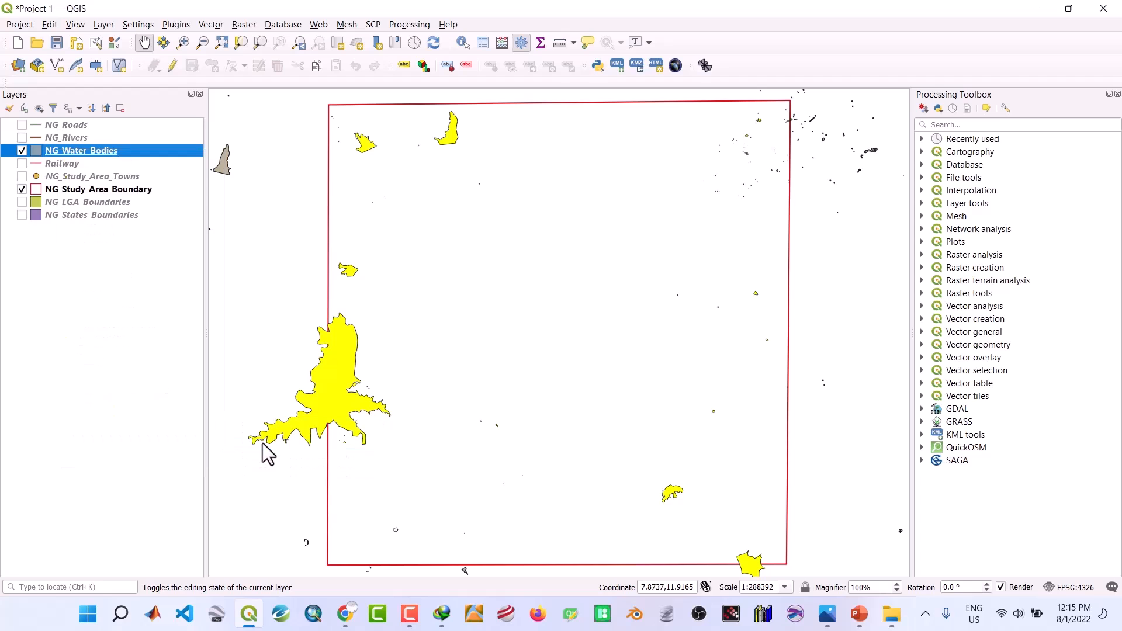
pyautogui.click(722, 205)
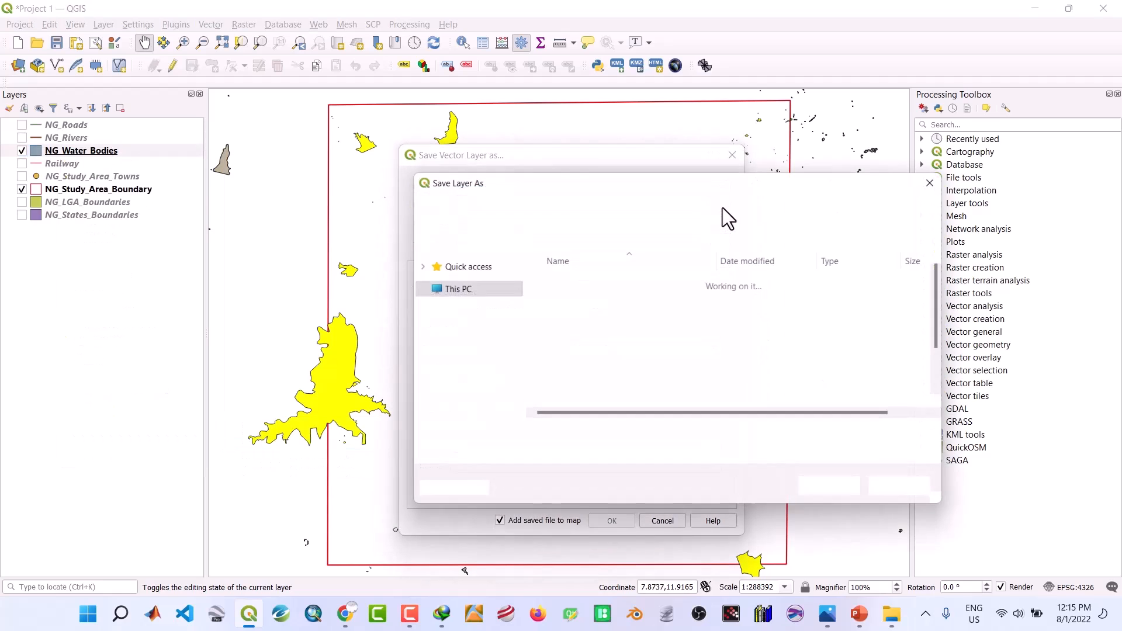
pyautogui.write('W')
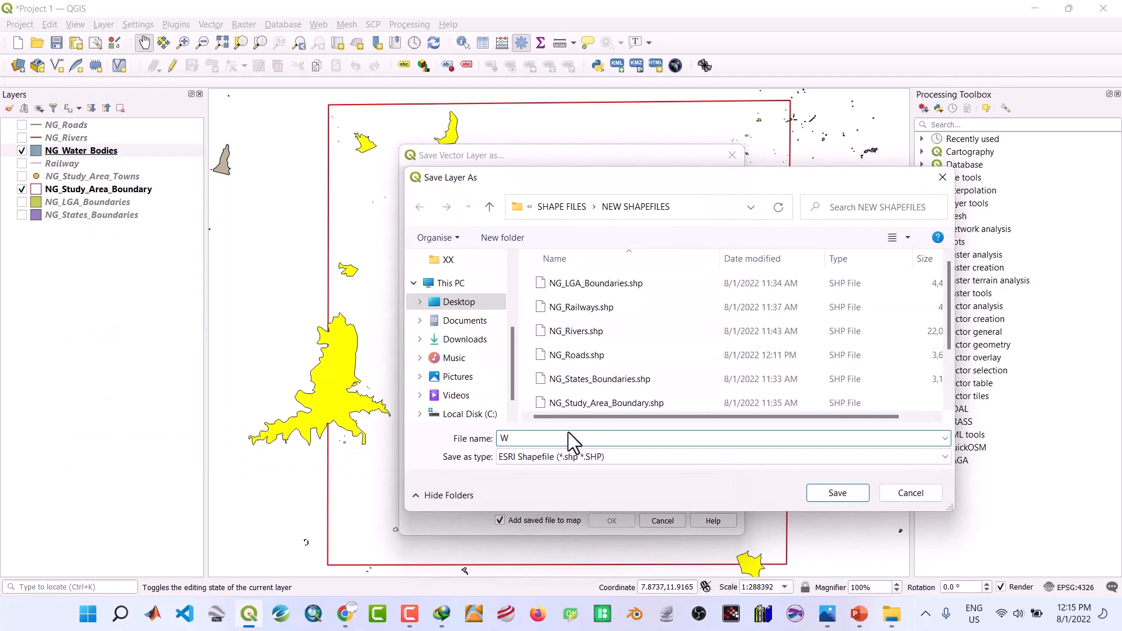
pyautogui.write('ater Body')
pyautogui.click(836, 494)
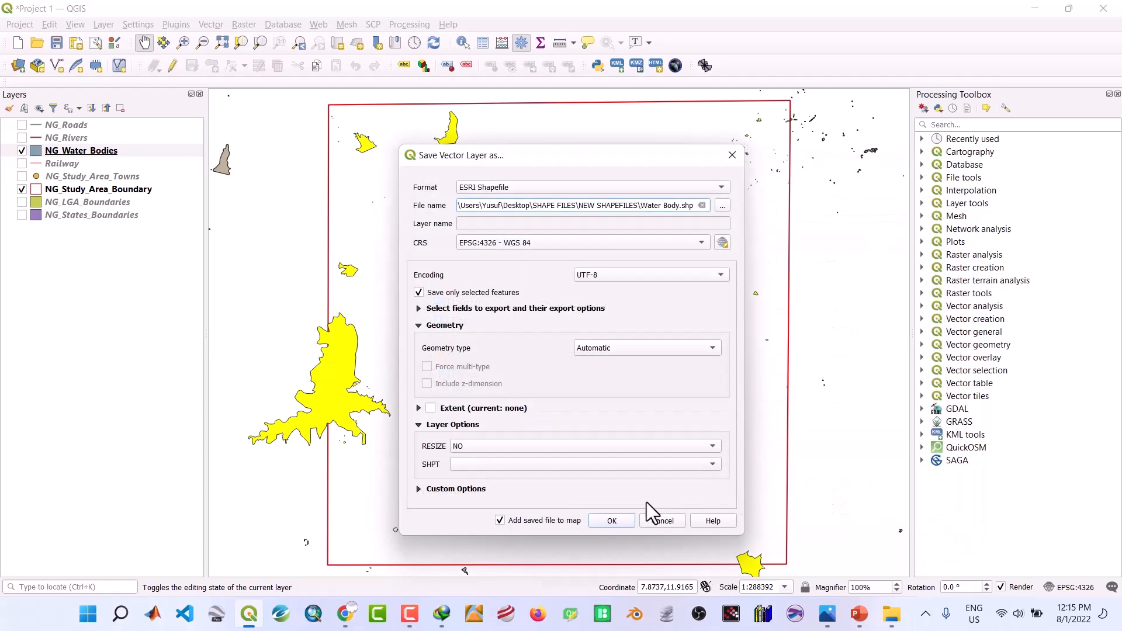
pyautogui.click(611, 521)
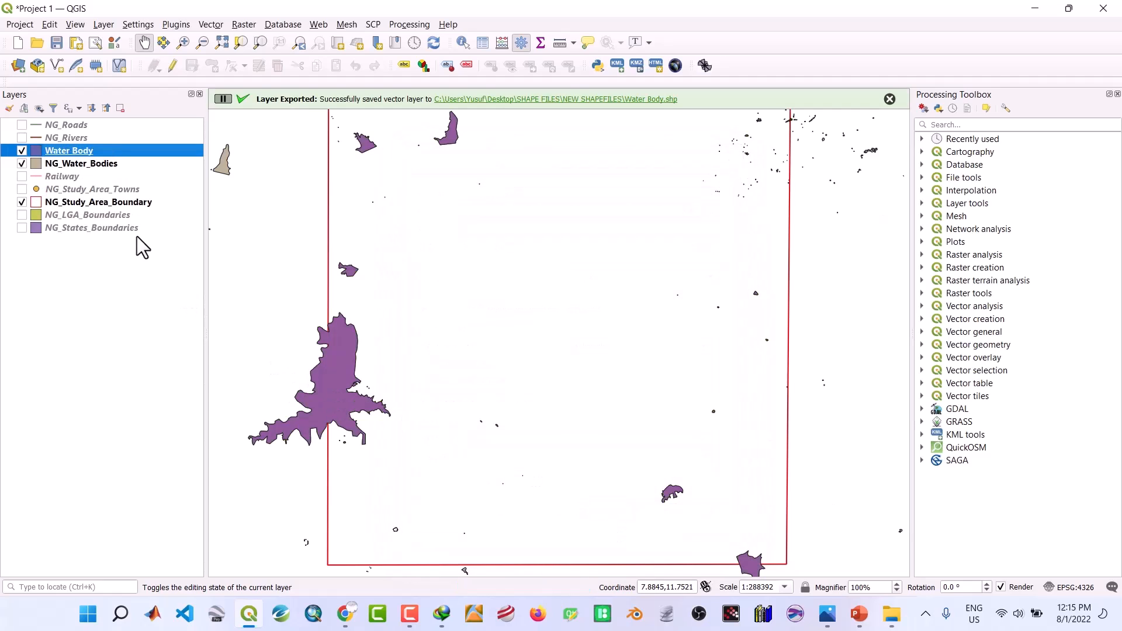
# Remove the original NG_Water_Bodies layer from the project
pyautogui.click(86, 163)
pyautogui.rightClick(86, 162)
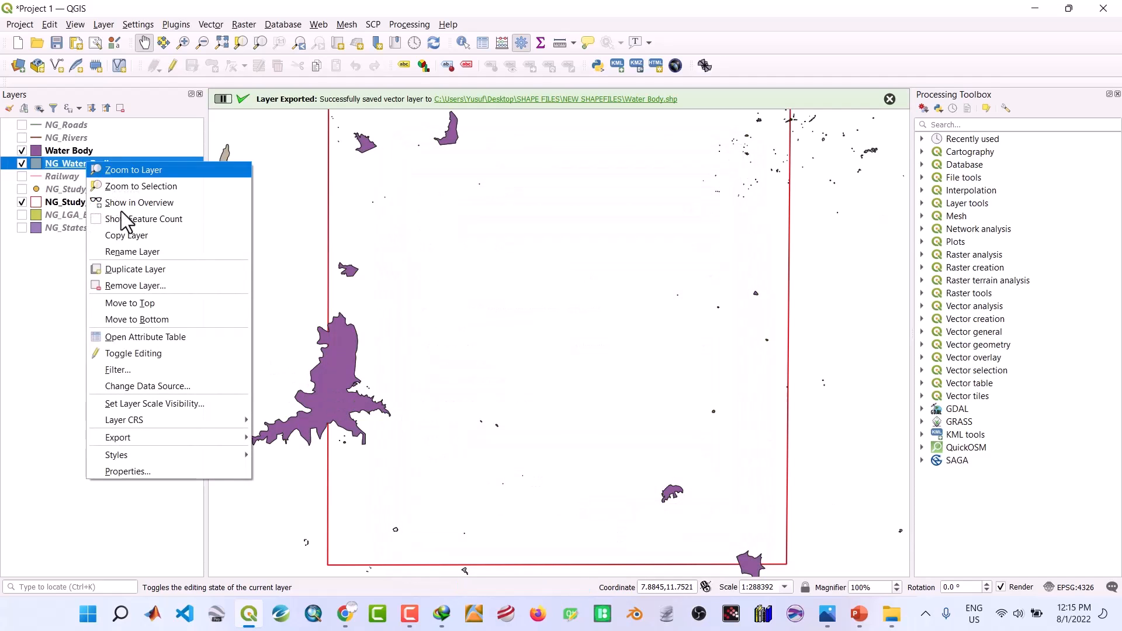
pyautogui.click(133, 287)
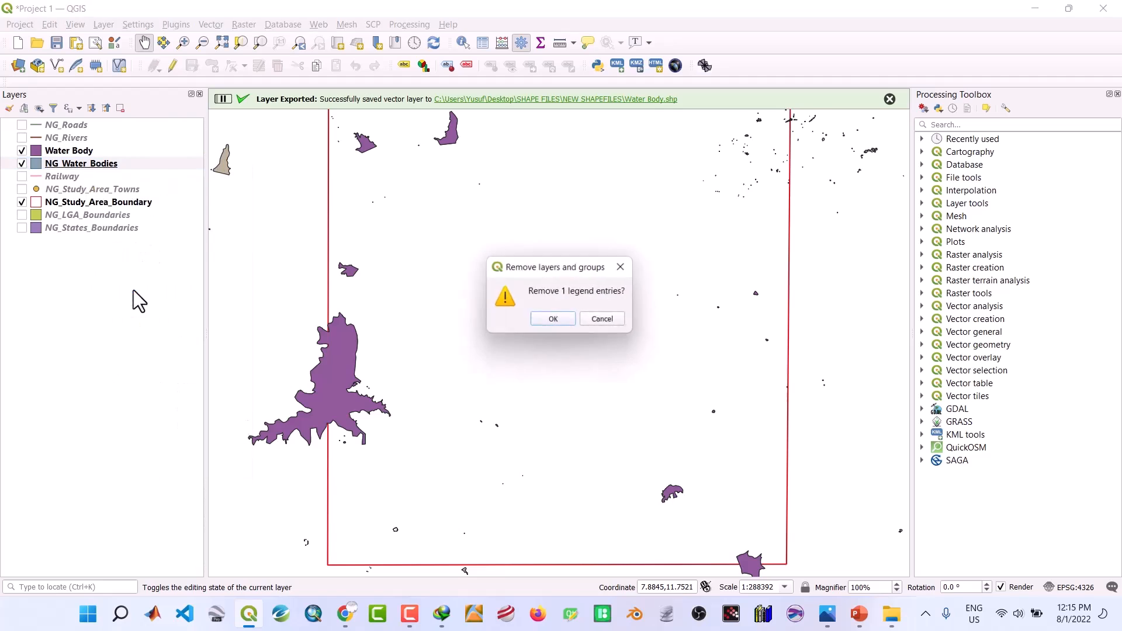
pyautogui.click(555, 320)
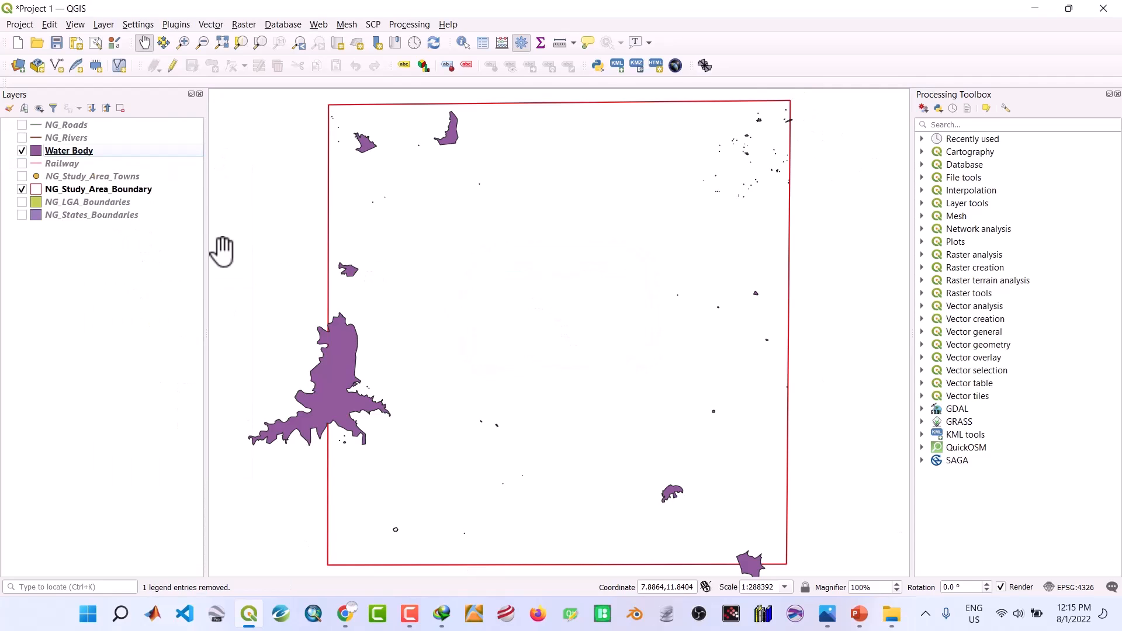
# Hide the Water Body layer and make NG_Rivers the visible, active layer
pyautogui.click(22, 150)
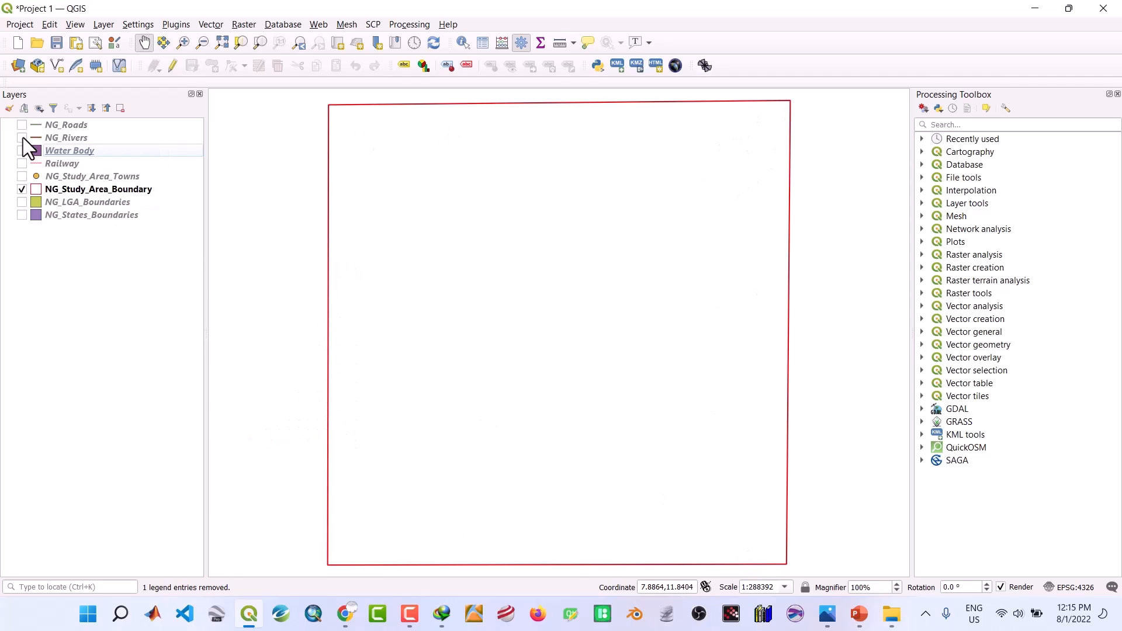
pyautogui.click(22, 138)
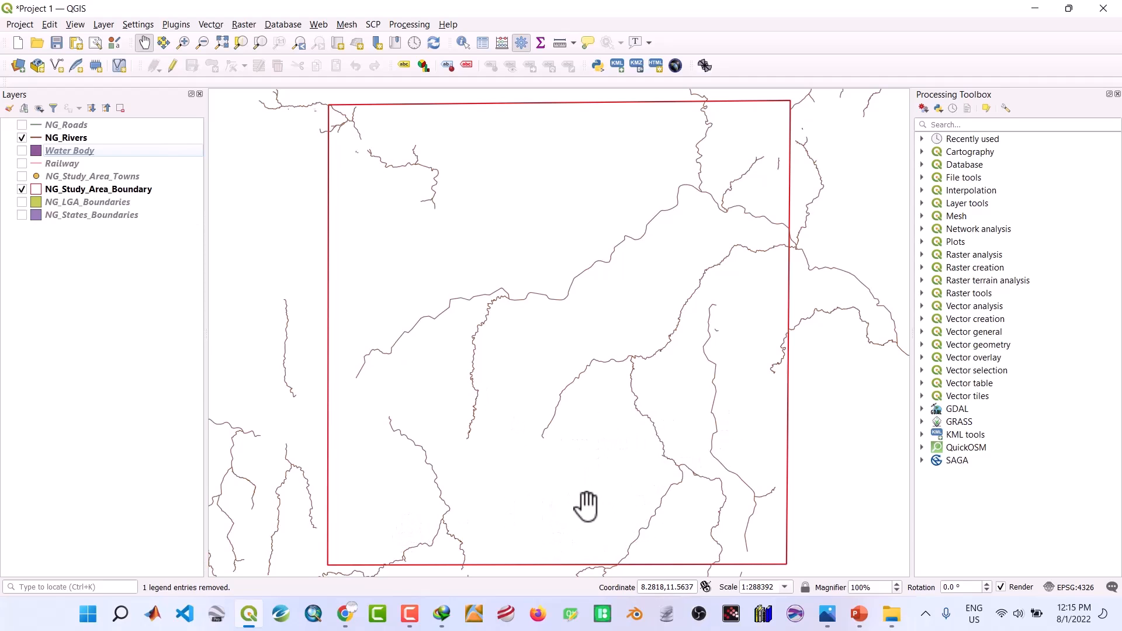
pyautogui.click(62, 140)
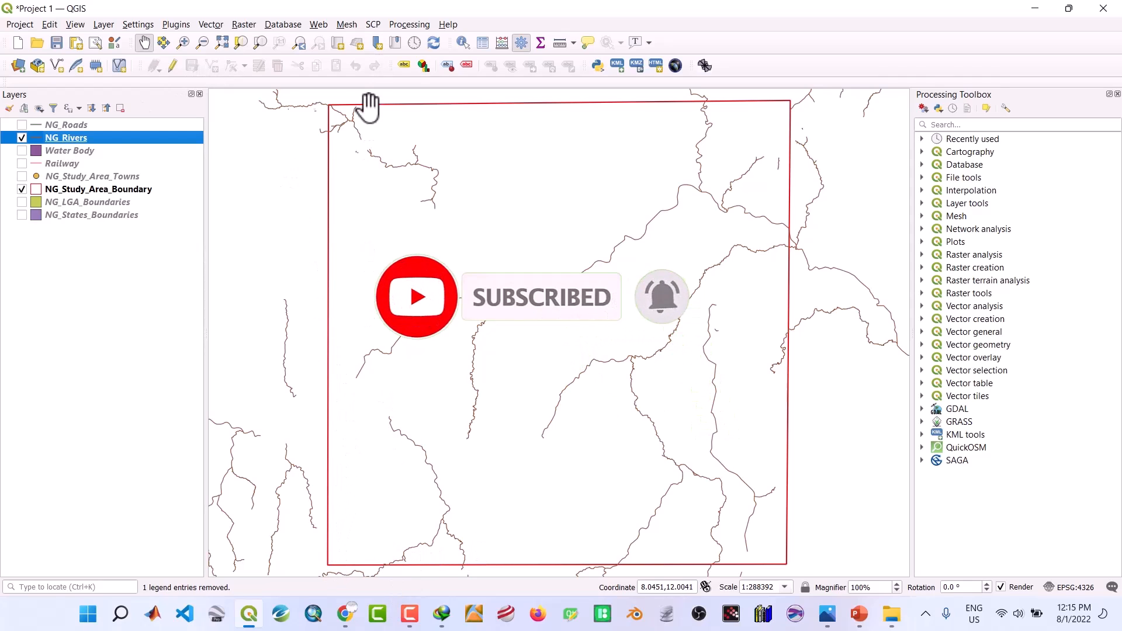
# Select by location the NG_Rivers features that intersect, are within or cross NG_Study_Area_Boundary, creating a new selection
pyautogui.click(211, 24)
pyautogui.moveTo(256, 142)
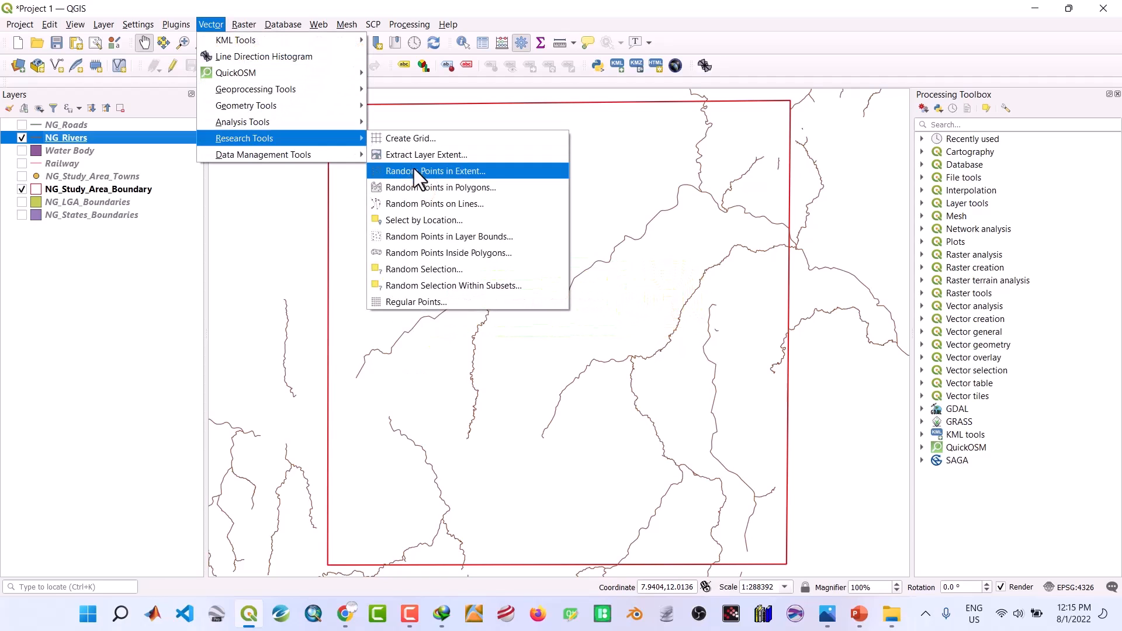
pyautogui.click(422, 222)
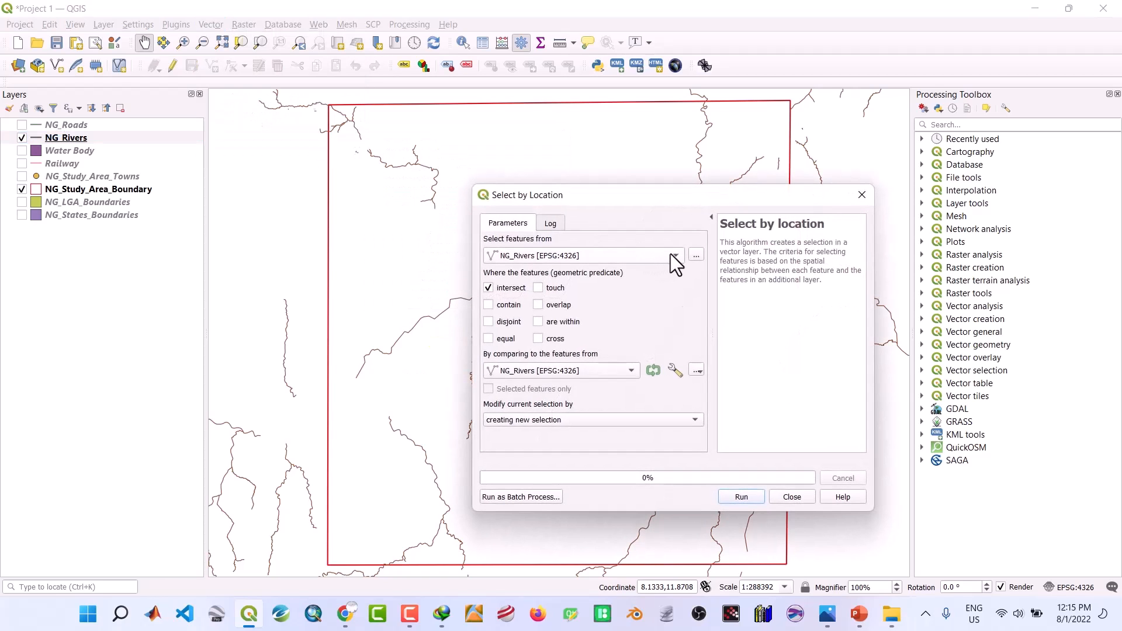
pyautogui.click(671, 254)
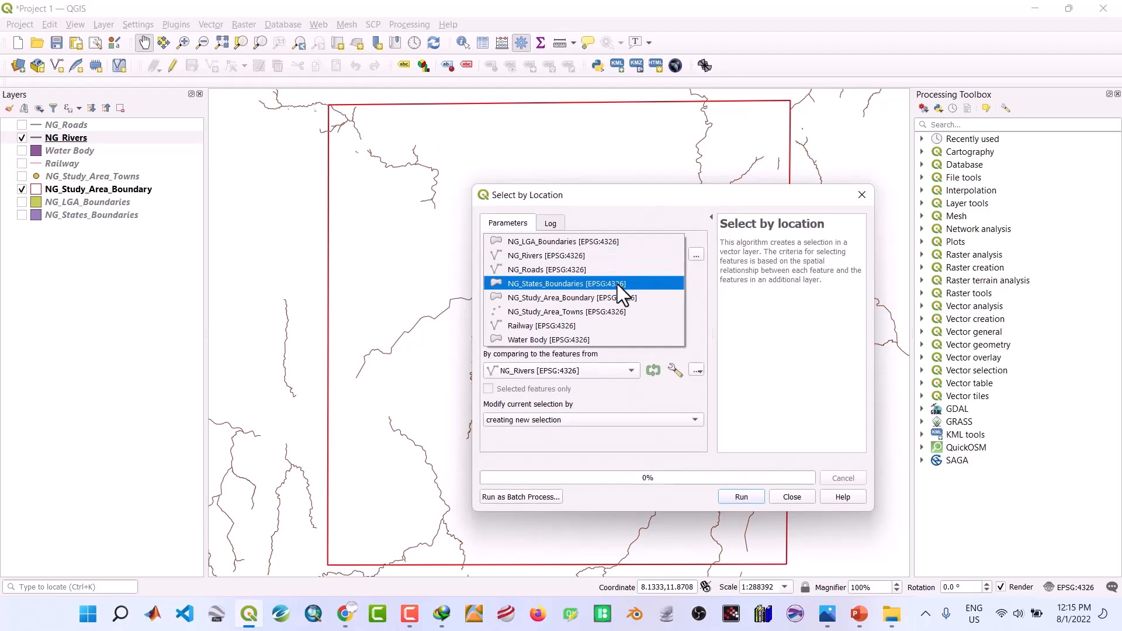
pyautogui.click(593, 258)
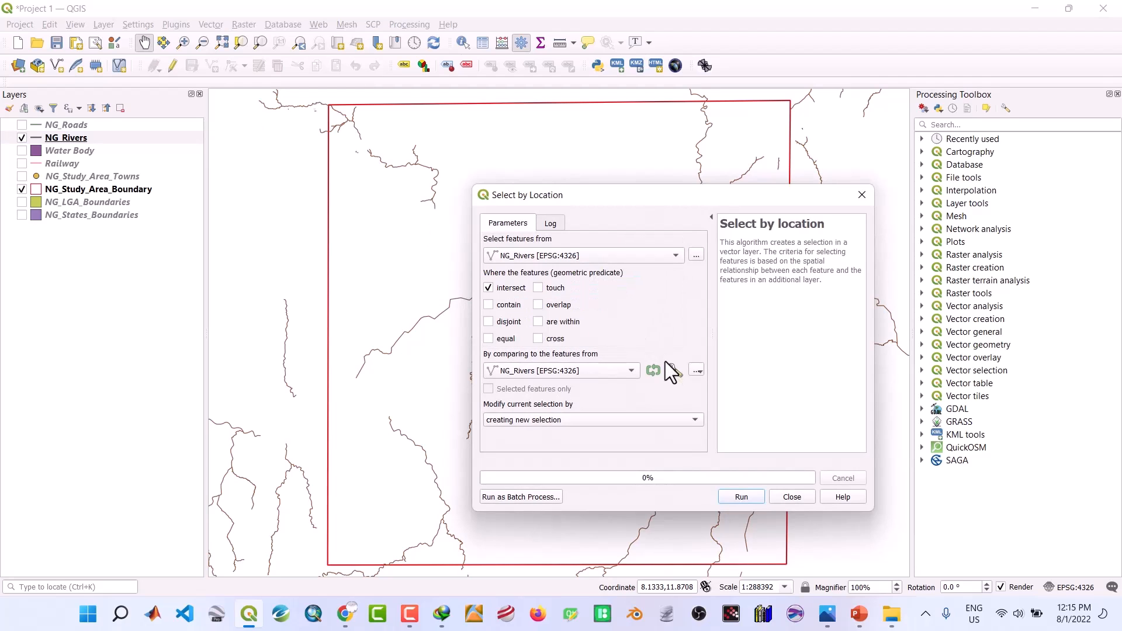
pyautogui.click(630, 370)
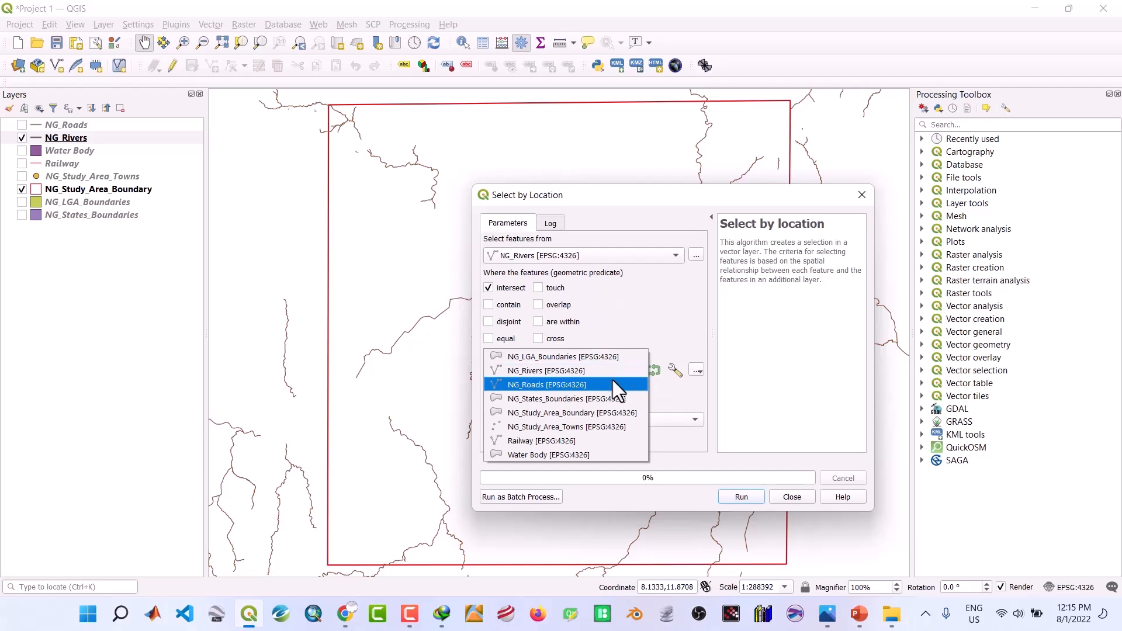
pyautogui.click(592, 412)
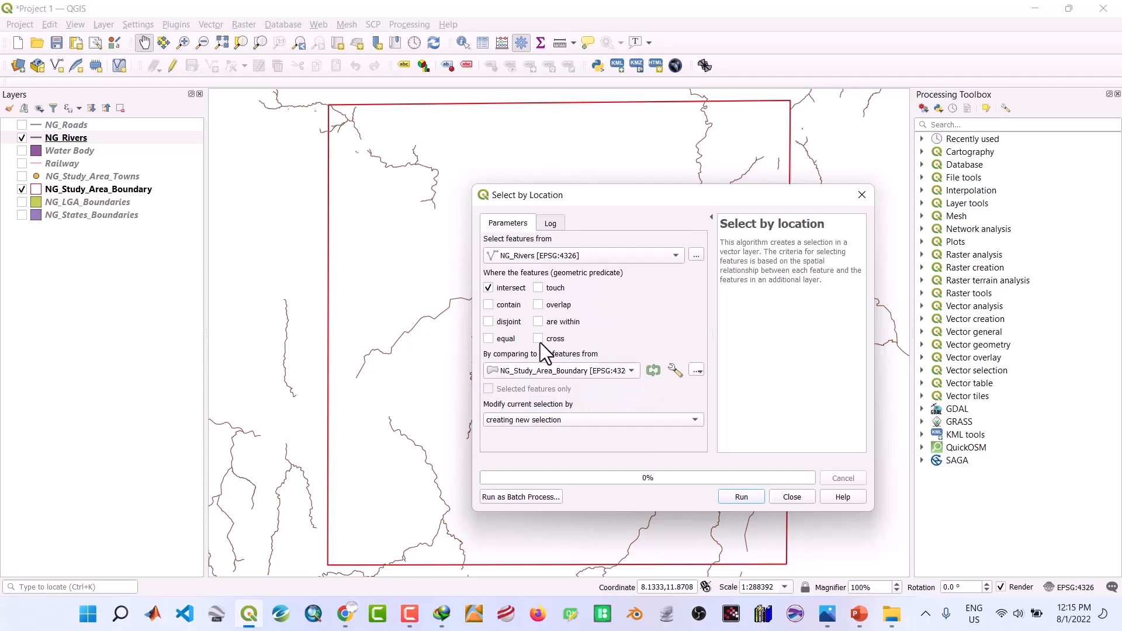
pyautogui.click(538, 322)
pyautogui.click(538, 339)
pyautogui.click(735, 496)
pyautogui.click(800, 496)
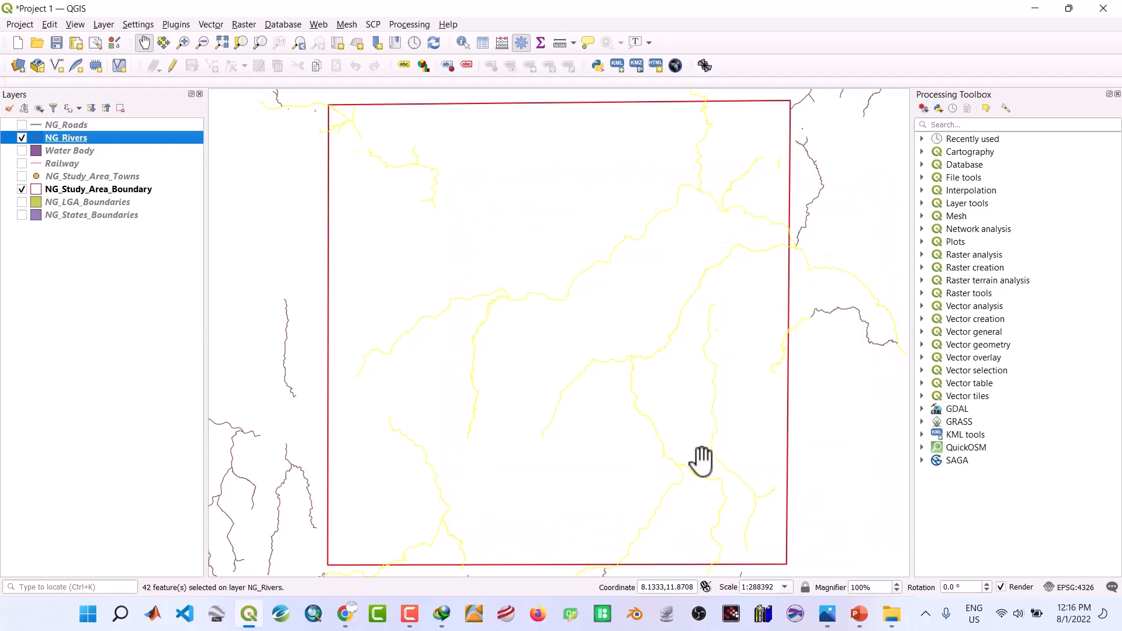
# Export the selected NG_Rivers features as an ESRI Shapefile named River in the NEW SHAPEFILES folder and add it to the map
pyautogui.rightClick(75, 140)
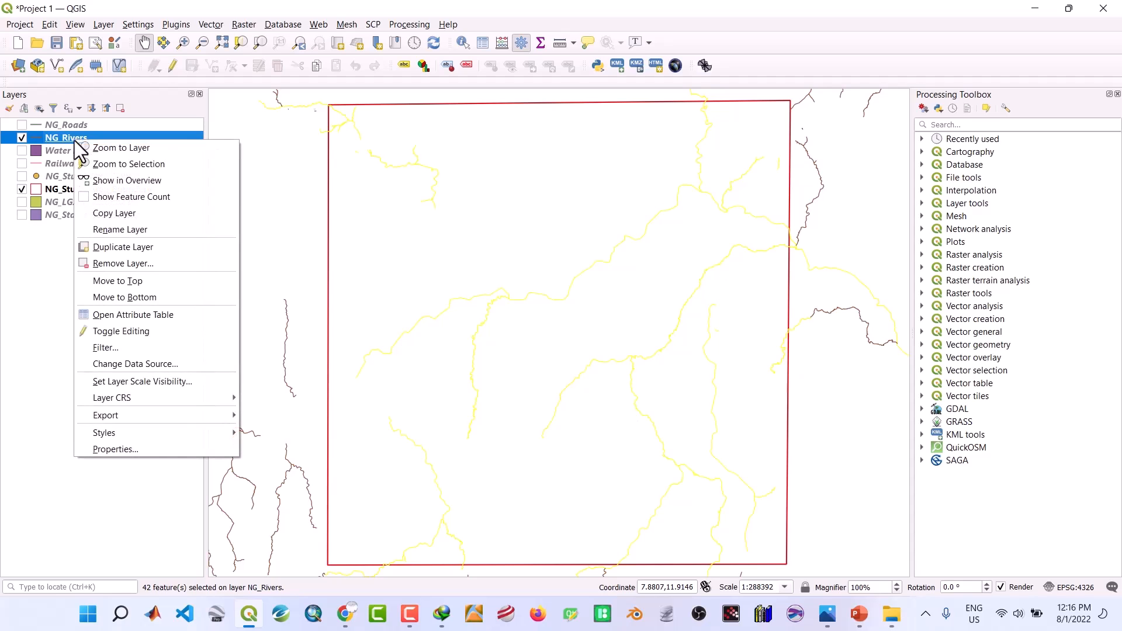
pyautogui.moveTo(149, 412)
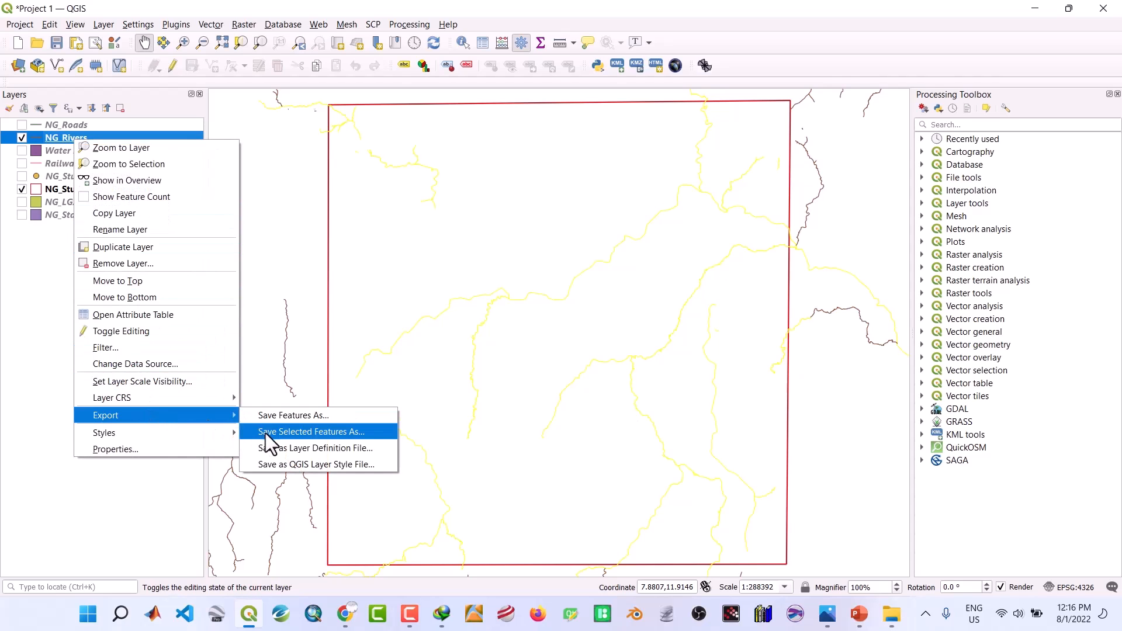
pyautogui.click(266, 433)
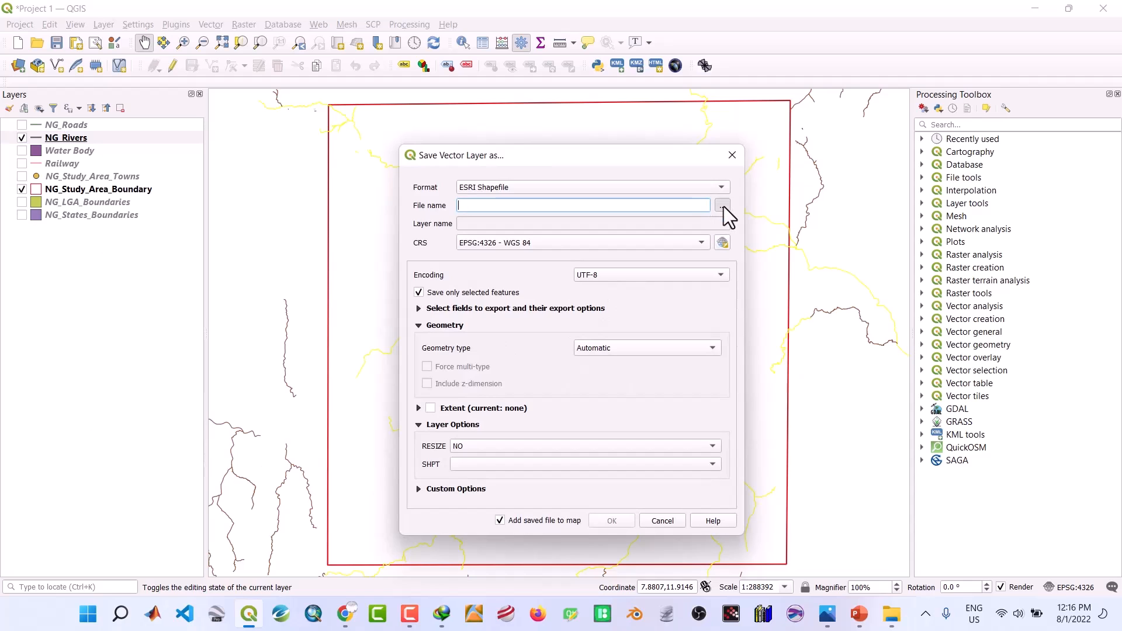
pyautogui.click(723, 206)
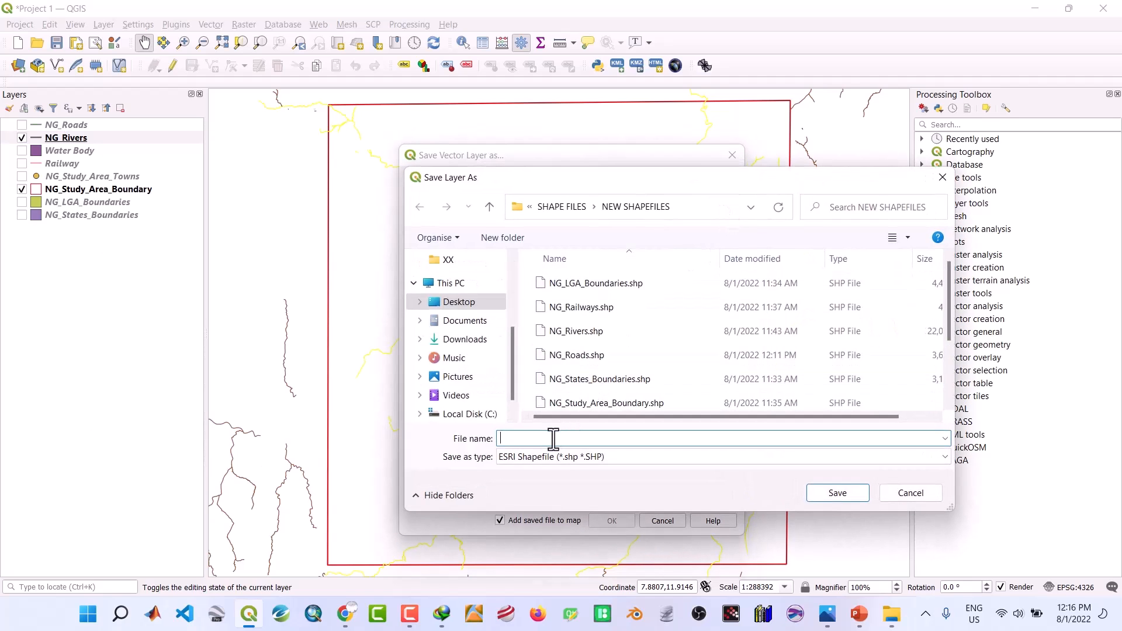
pyautogui.write('River')
pyautogui.click(833, 493)
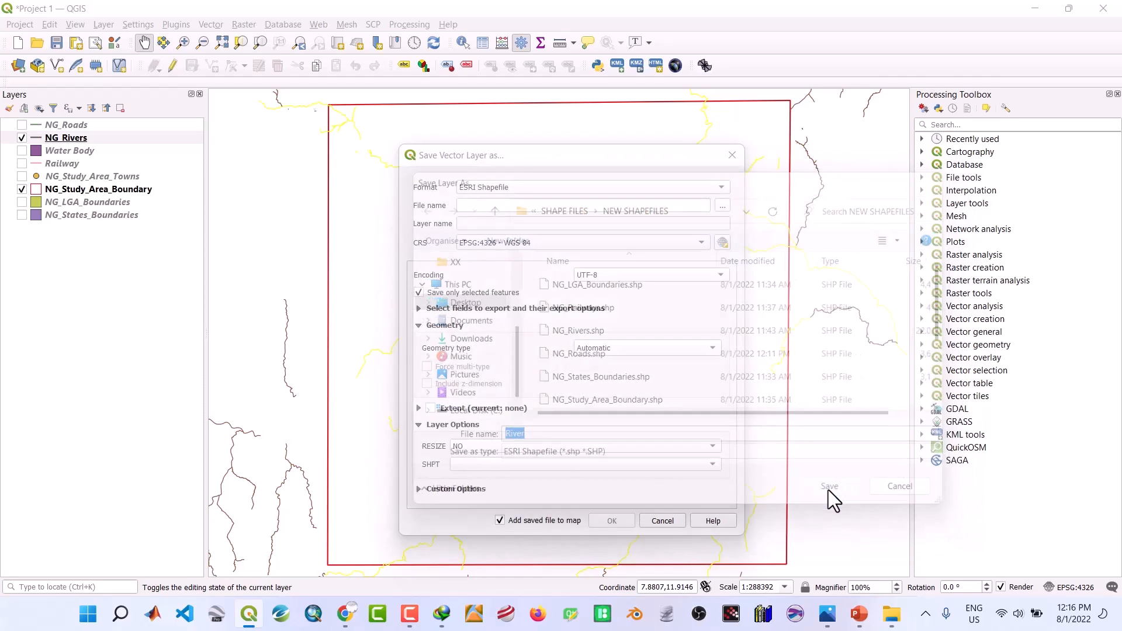
pyautogui.click(608, 520)
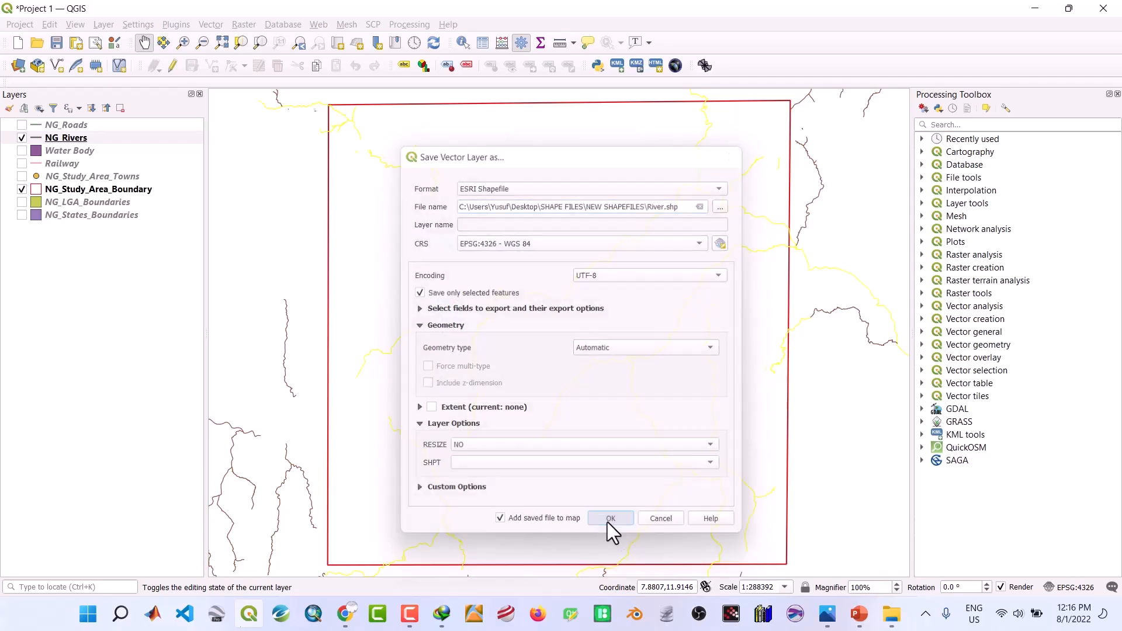
# Remove the original NG_Rivers layer from the project and hide the new River layer
pyautogui.rightClick(58, 149)
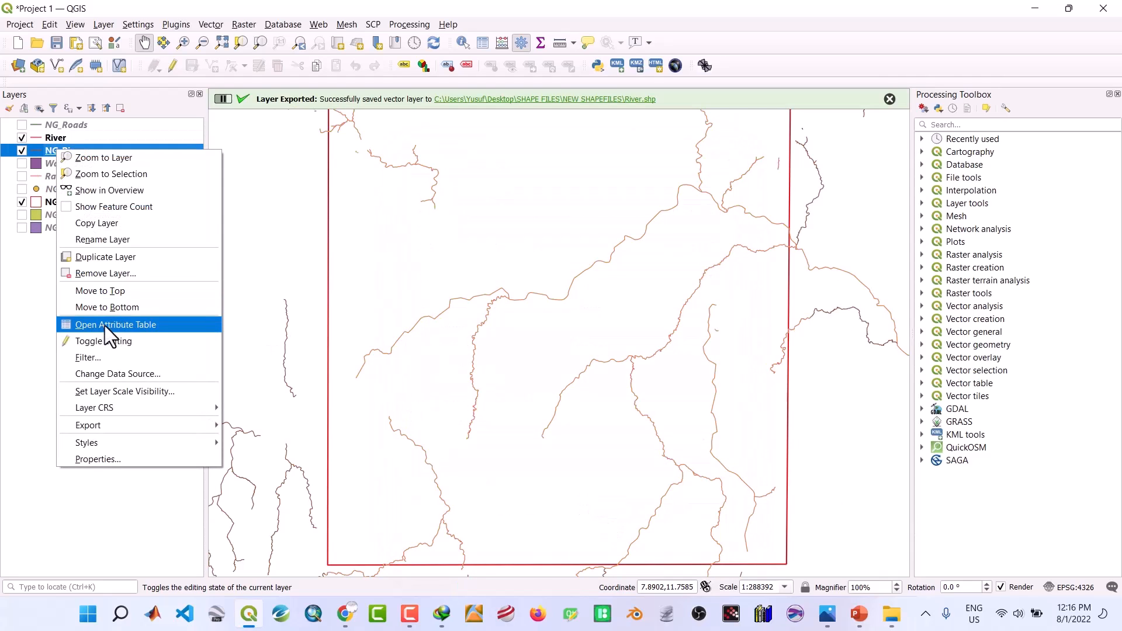
pyautogui.click(100, 273)
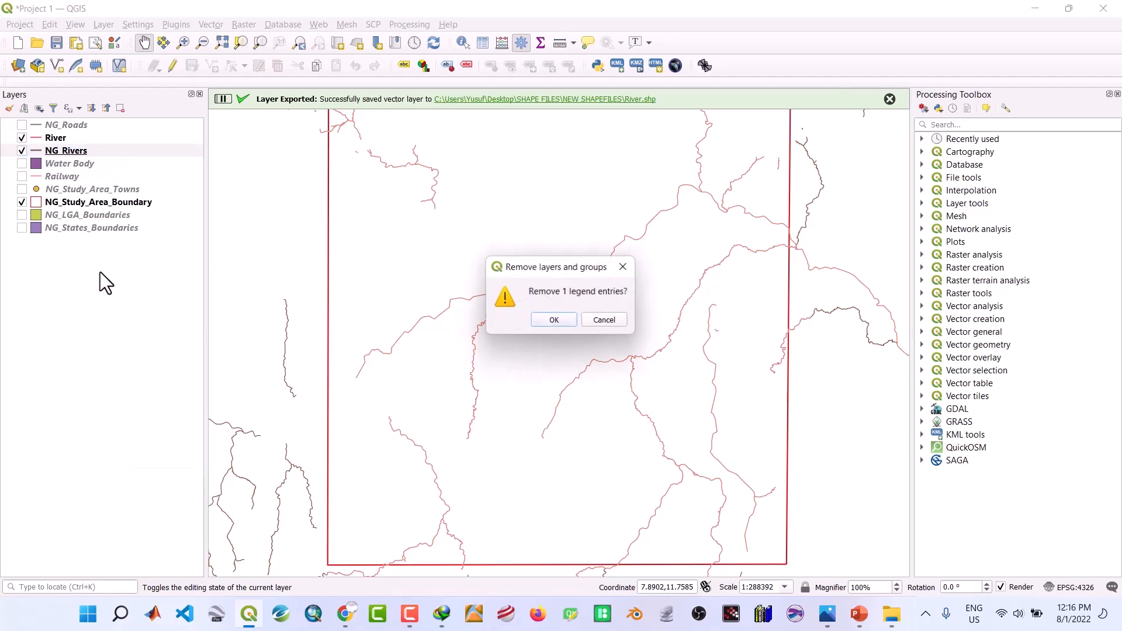
pyautogui.click(565, 324)
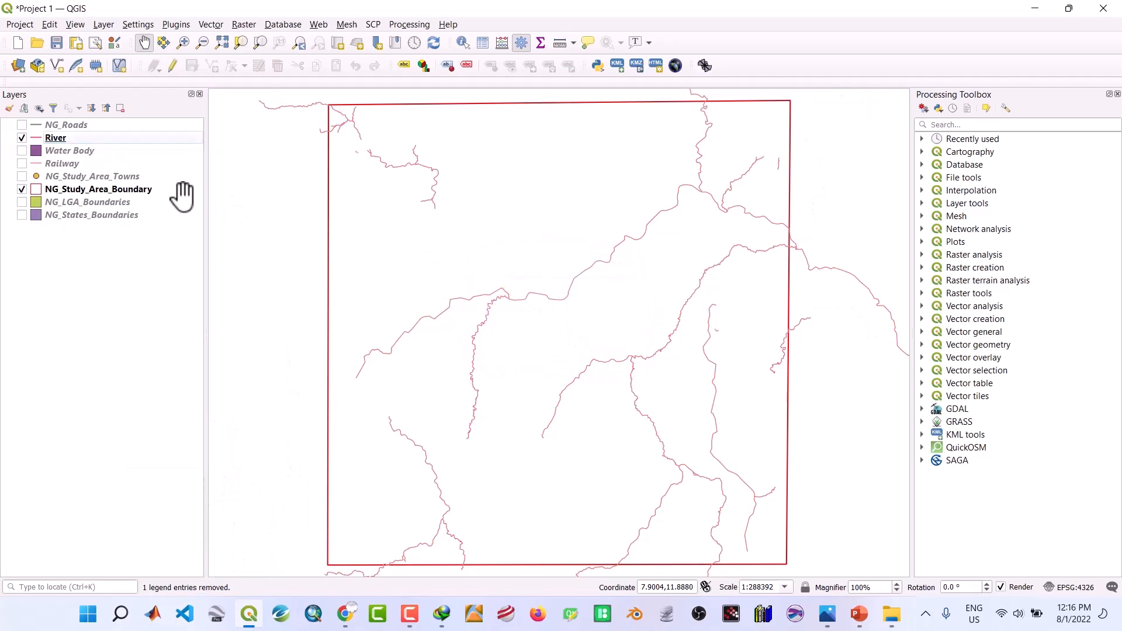
pyautogui.click(21, 137)
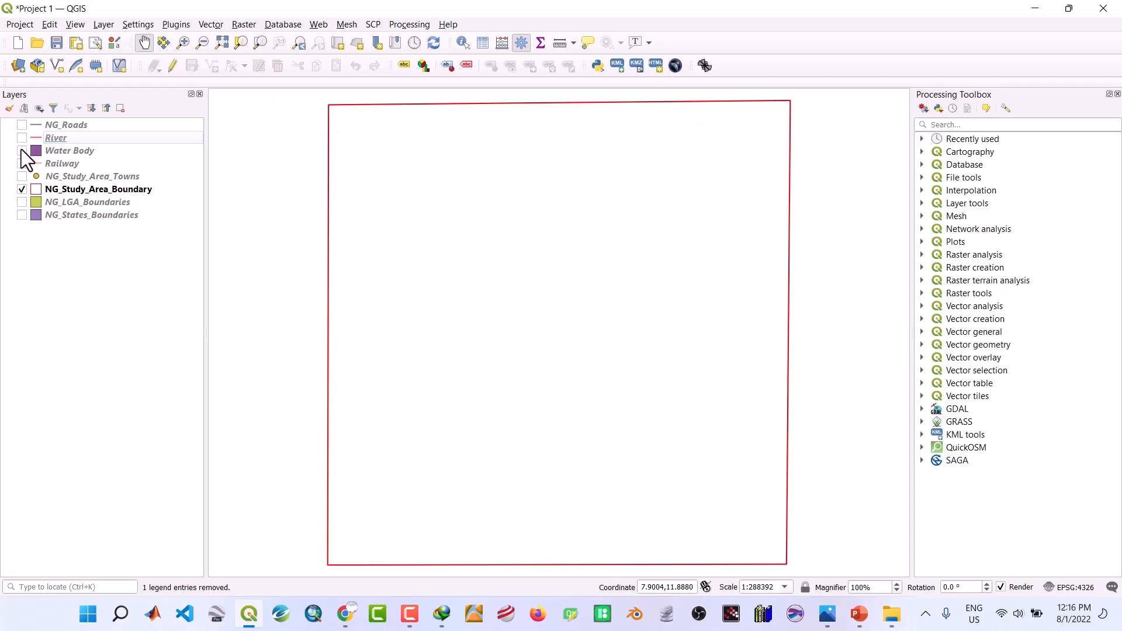
# Preview the Water Body, Railway and NG_Study_Area_Towns layers one at a time against the study area boundary, hiding each again
pyautogui.click(22, 151)
pyautogui.click(21, 151)
pyautogui.click(22, 164)
pyautogui.click(22, 164)
pyautogui.click(22, 176)
pyautogui.click(22, 176)
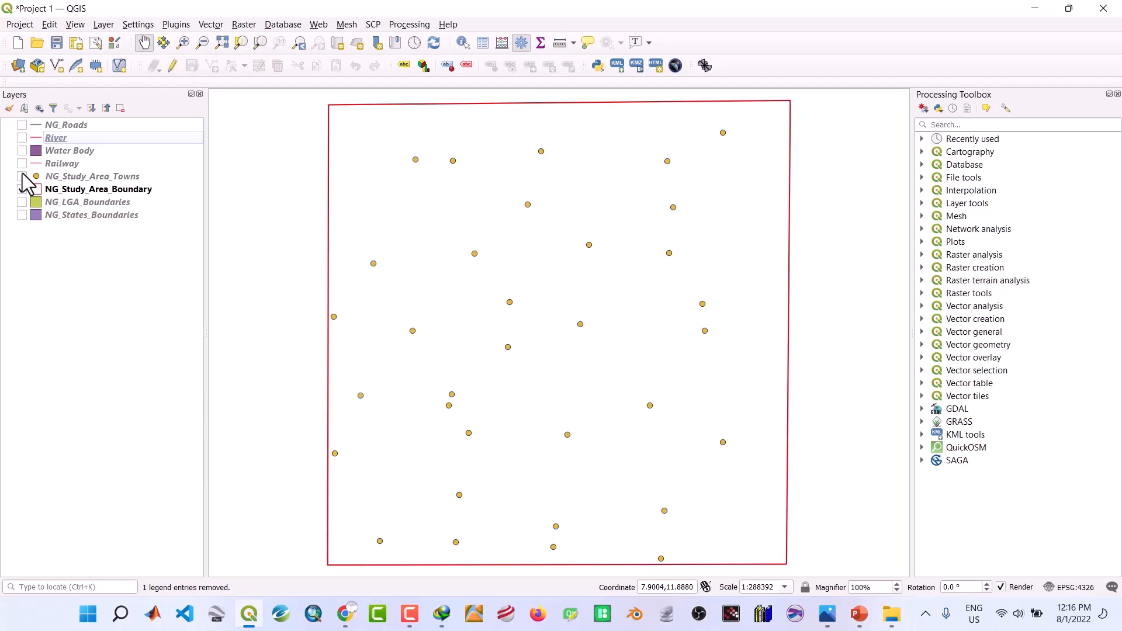
# Show the NG_Roads layer and open its attribute table
pyautogui.click(21, 125)
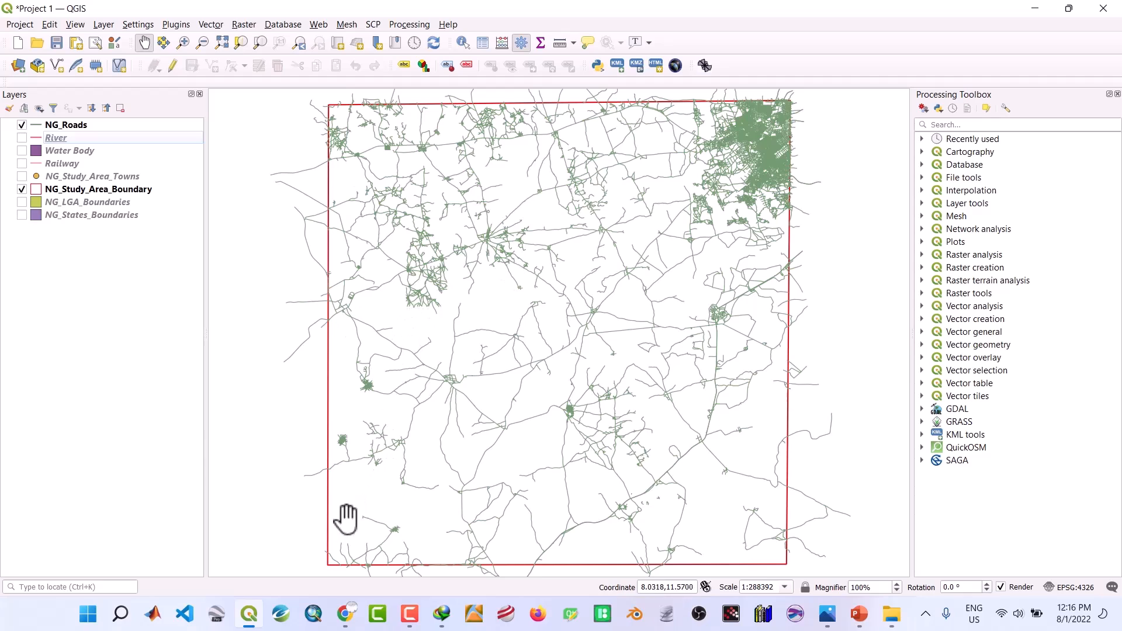
pyautogui.rightClick(50, 125)
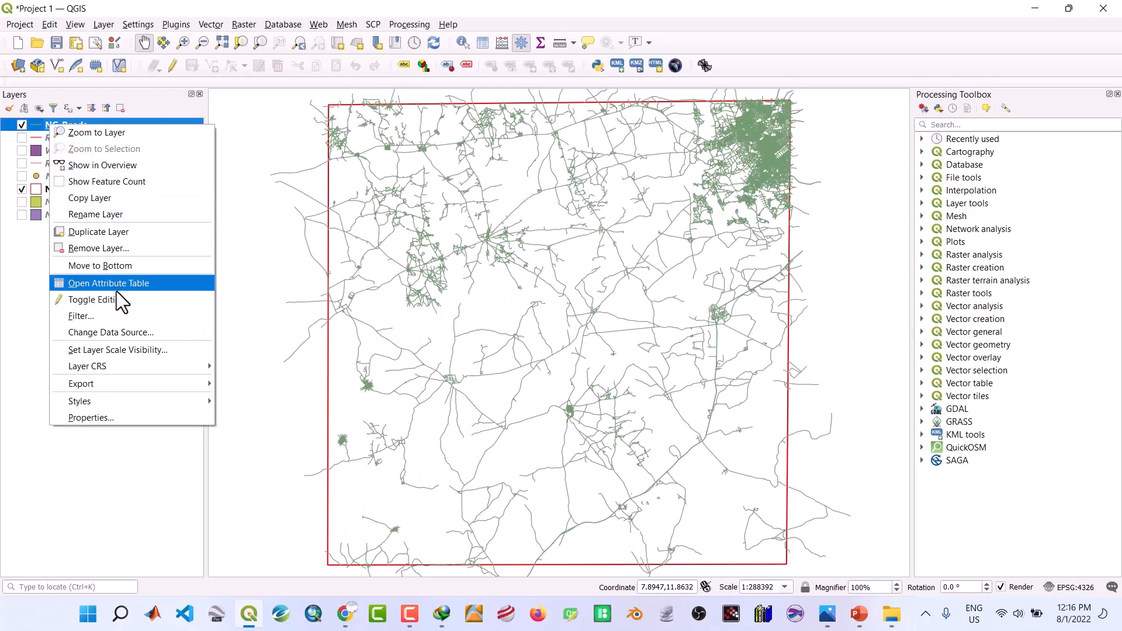
pyautogui.click(117, 283)
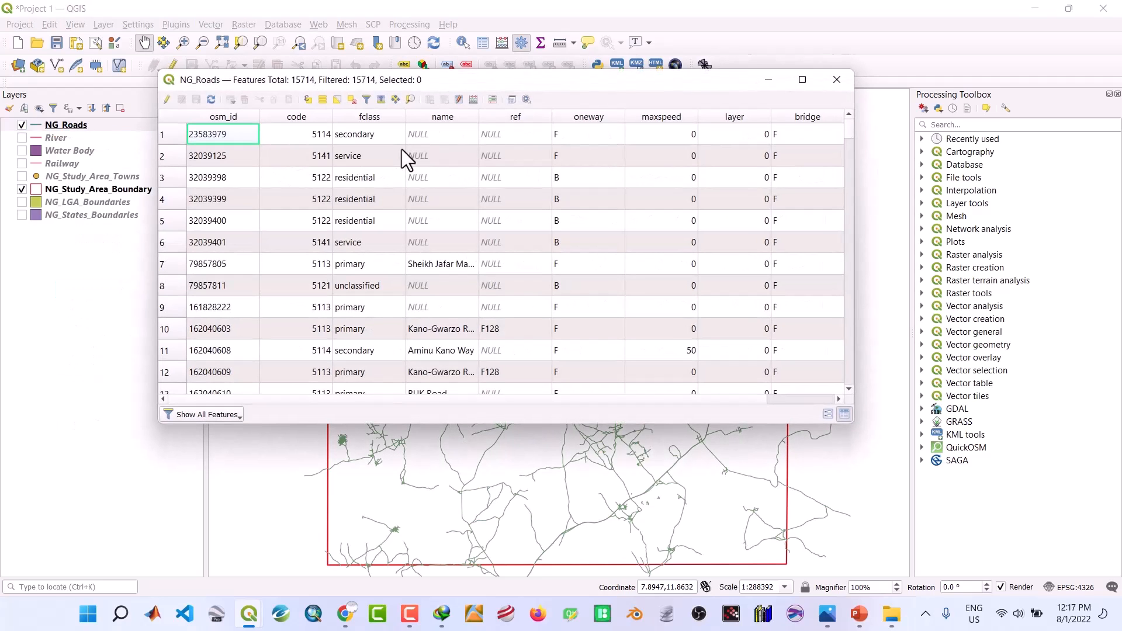
# Sort the NG_Roads attribute table by fclass and look through the road classes
pyautogui.moveTo(559, 80); pyautogui.dragTo(602, 85)
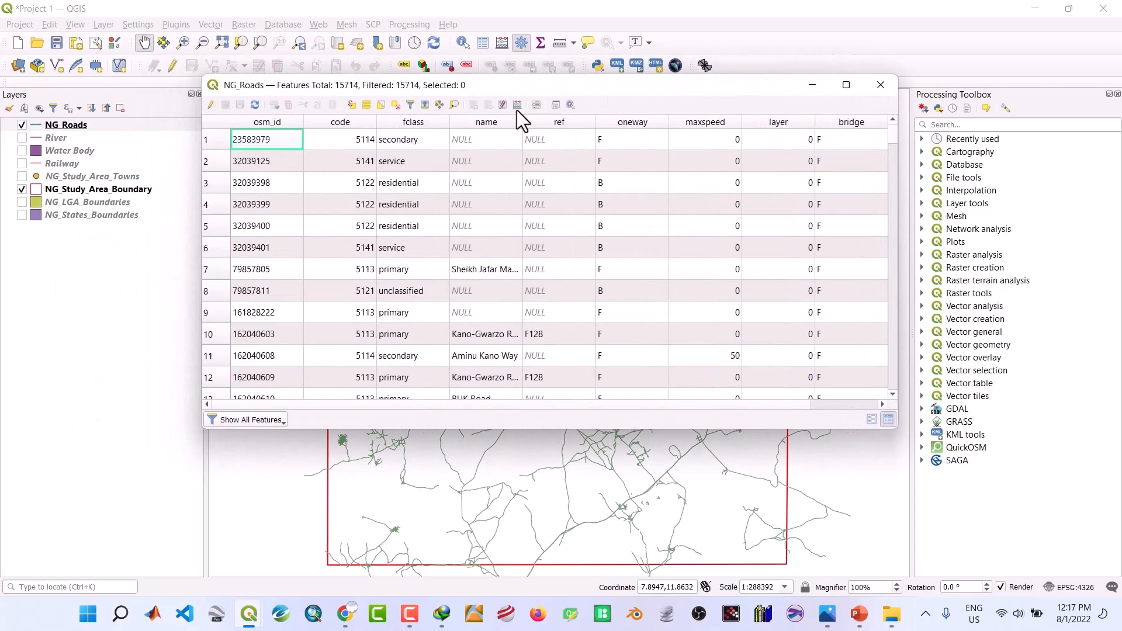
pyautogui.click(418, 122)
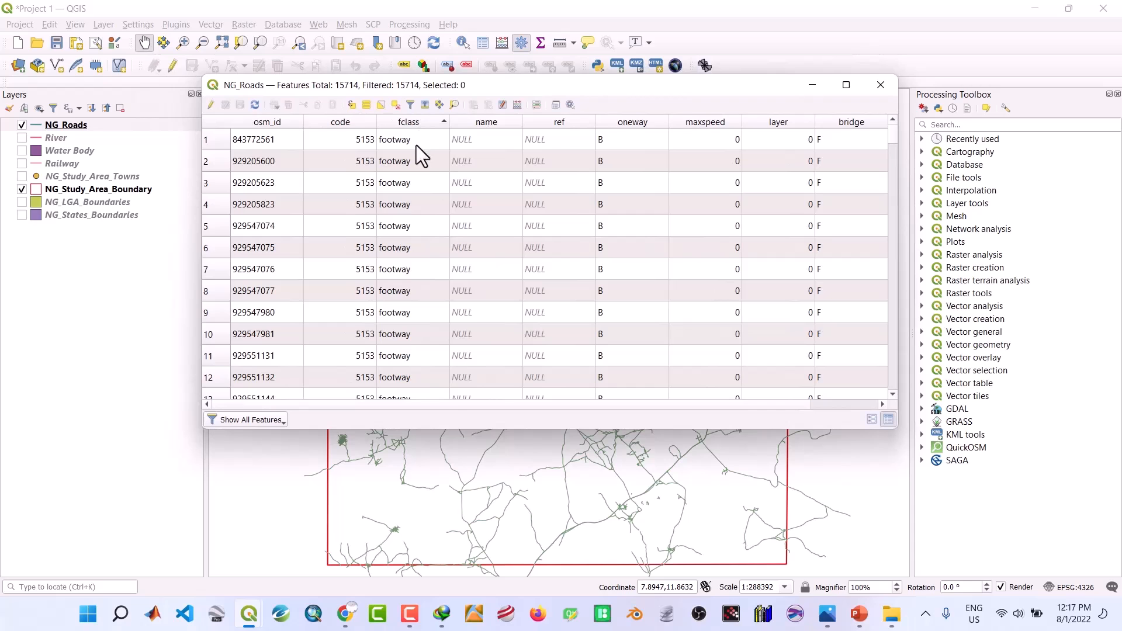
pyautogui.scroll(-20, 418, 324)
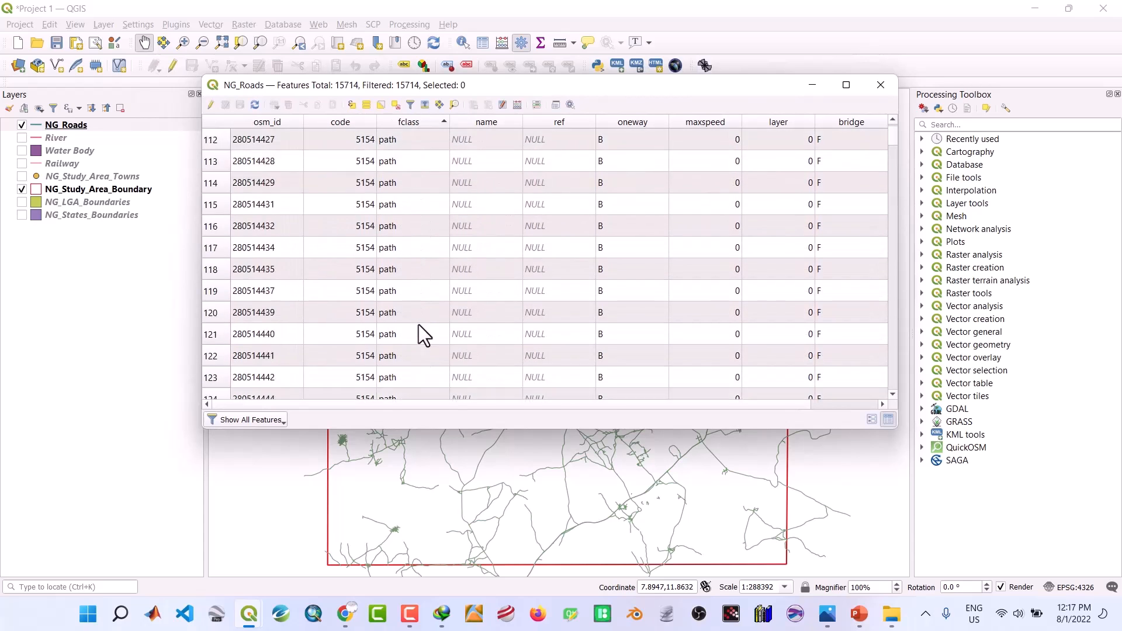
pyautogui.scroll(-20, 418, 324)
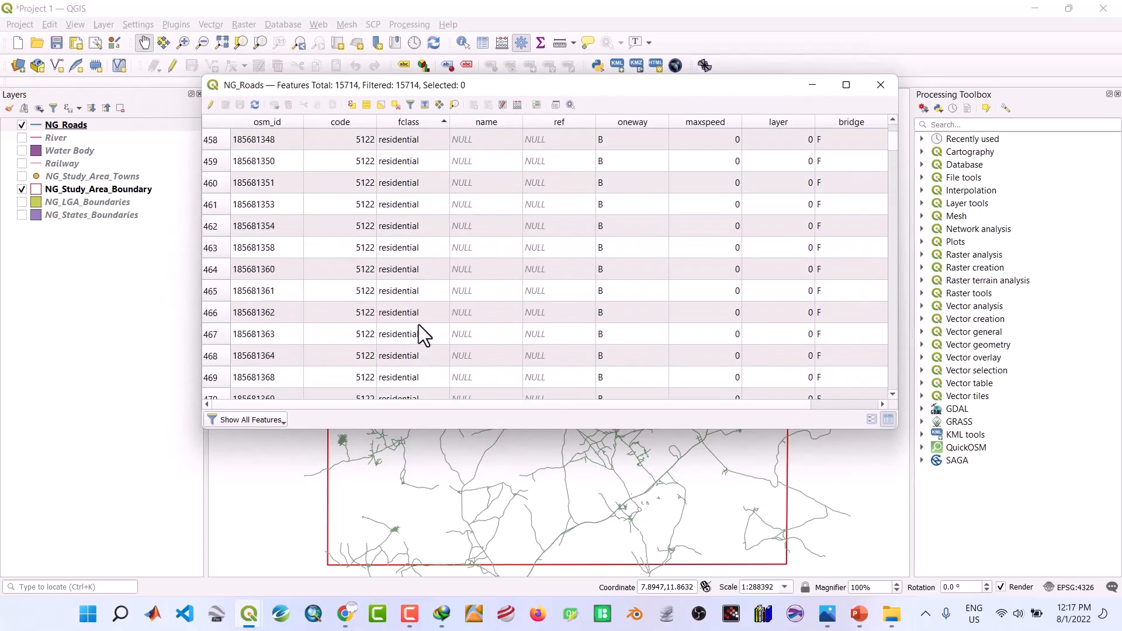
pyautogui.scroll(20, 418, 324)
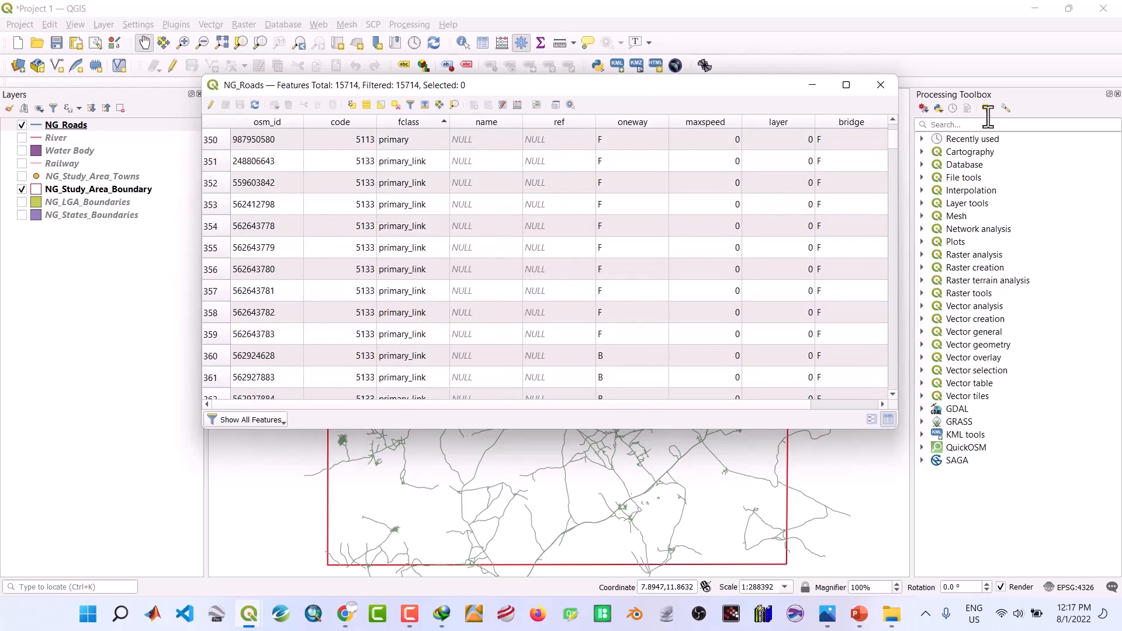
# Select the primary roads in NG_Roads with the expression "fclass" = 'primary'
pyautogui.click(352, 107)
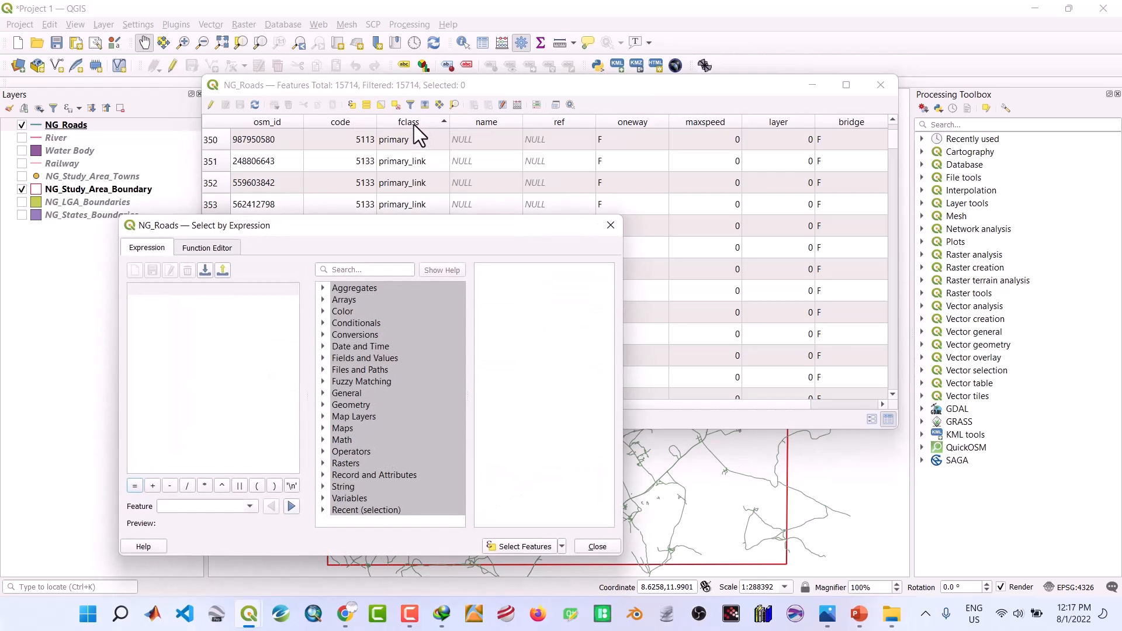
pyautogui.click(322, 359)
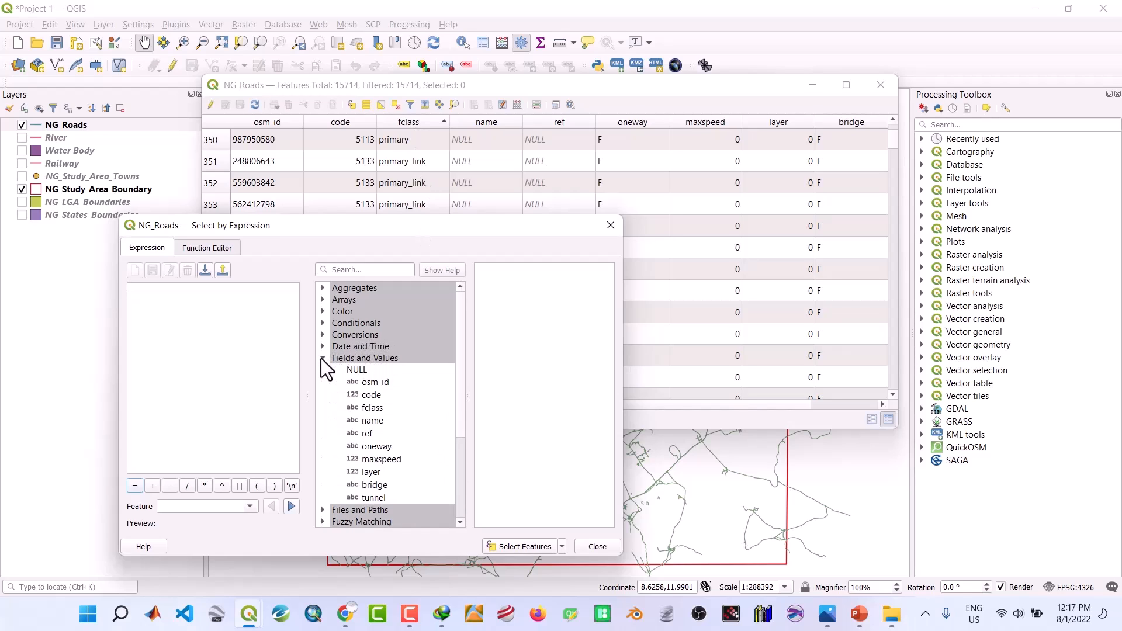
pyautogui.doubleClick(372, 408)
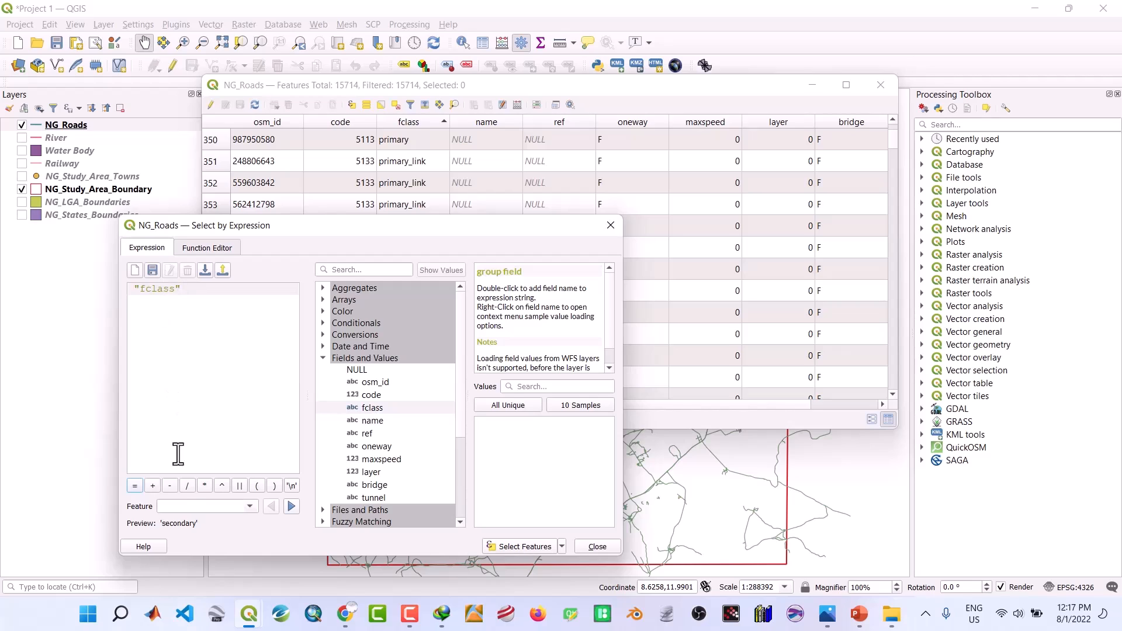
pyautogui.click(135, 485)
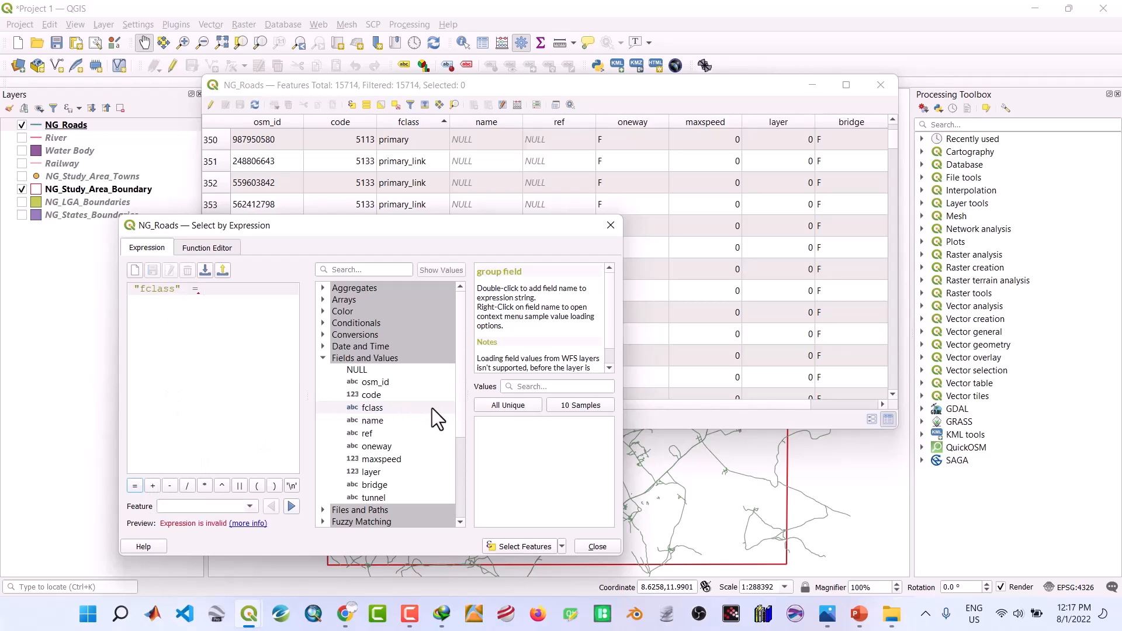
pyautogui.click(496, 404)
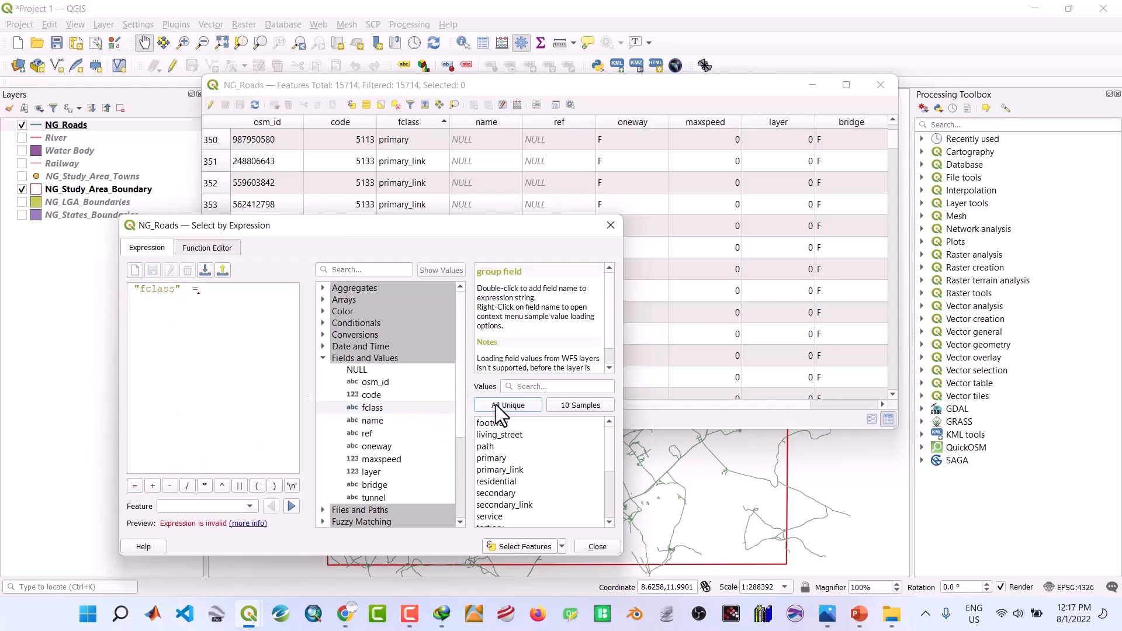
pyautogui.click(499, 458)
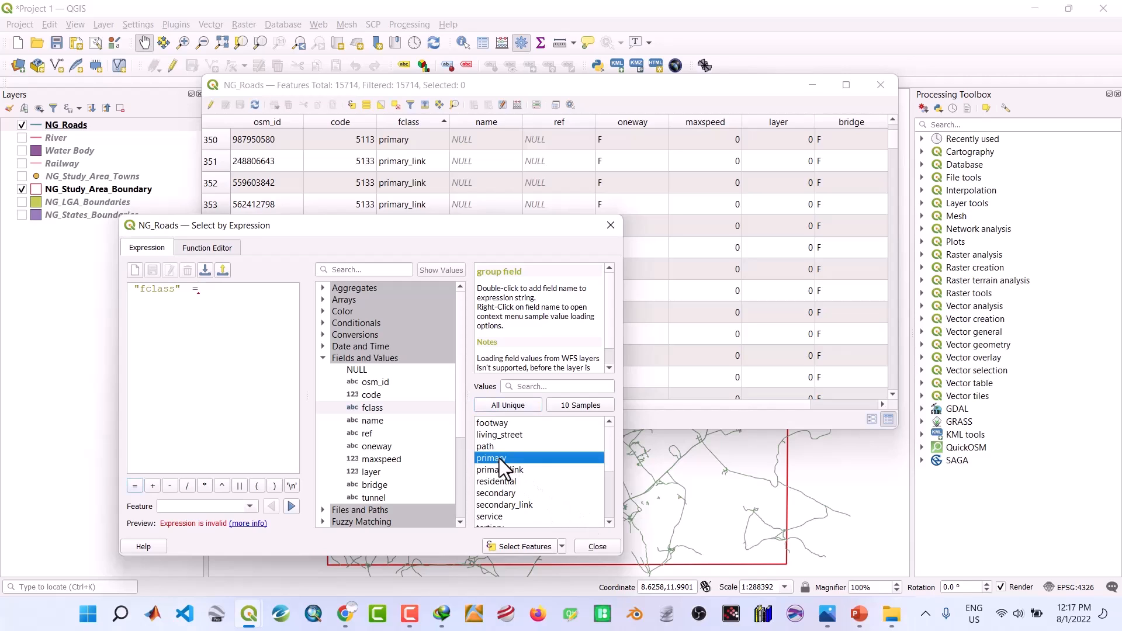
pyautogui.doubleClick(499, 458)
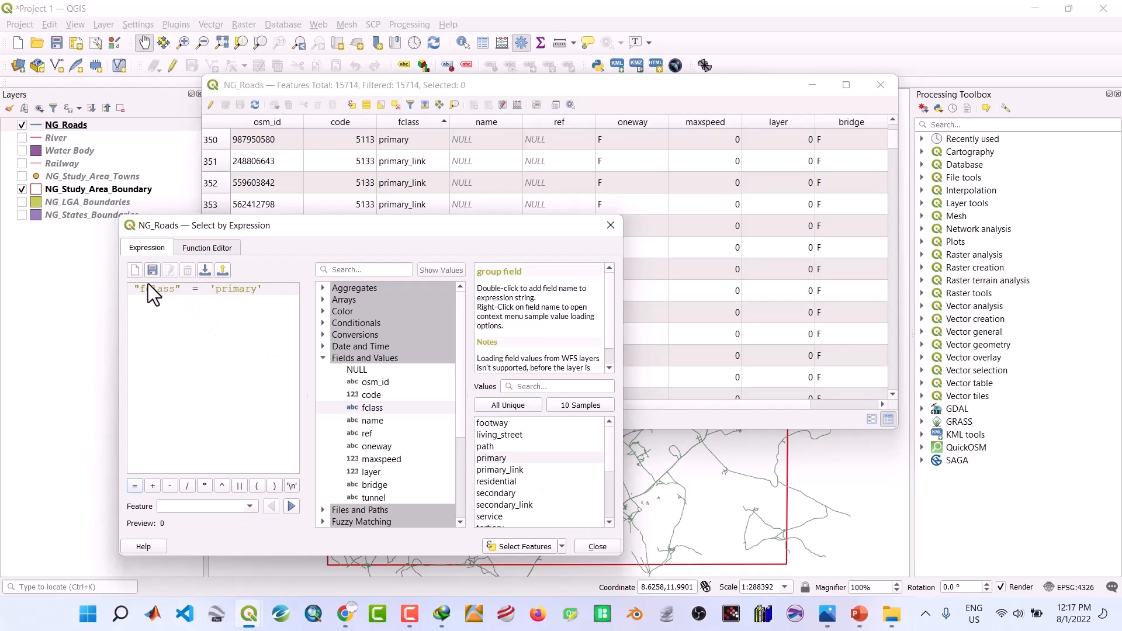
pyautogui.click(525, 545)
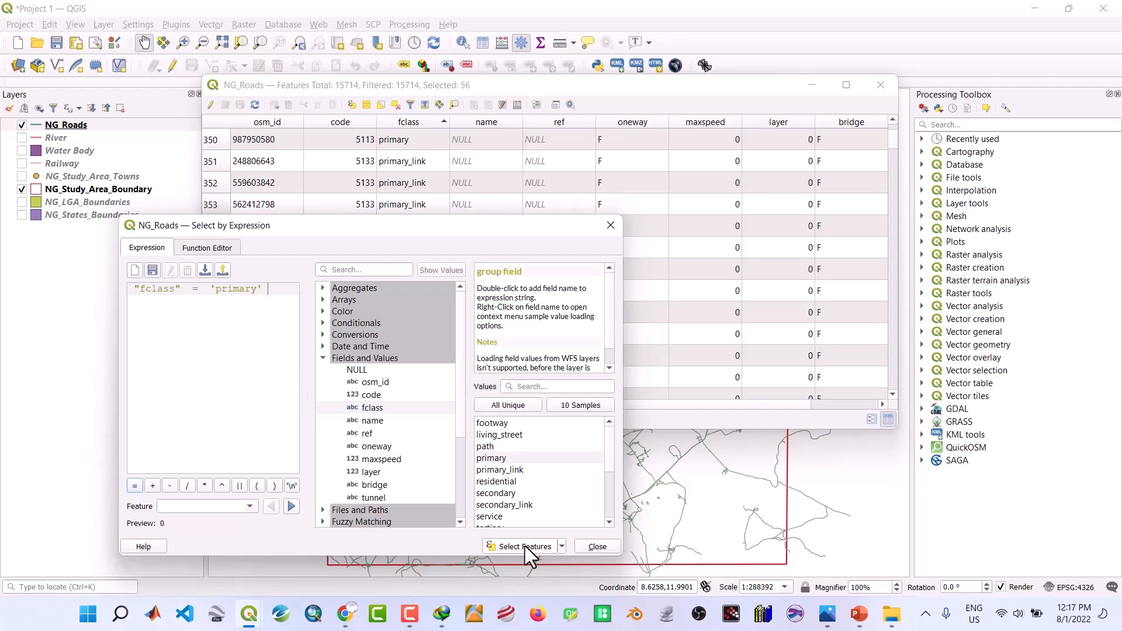
pyautogui.click(597, 546)
# Look through the NG_Roads attribute records, then examine the selected primary roads on the map around the study area boundary
pyautogui.moveTo(895, 142); pyautogui.dragTo(872, 147)
pyautogui.scroll(20, 890, 127)
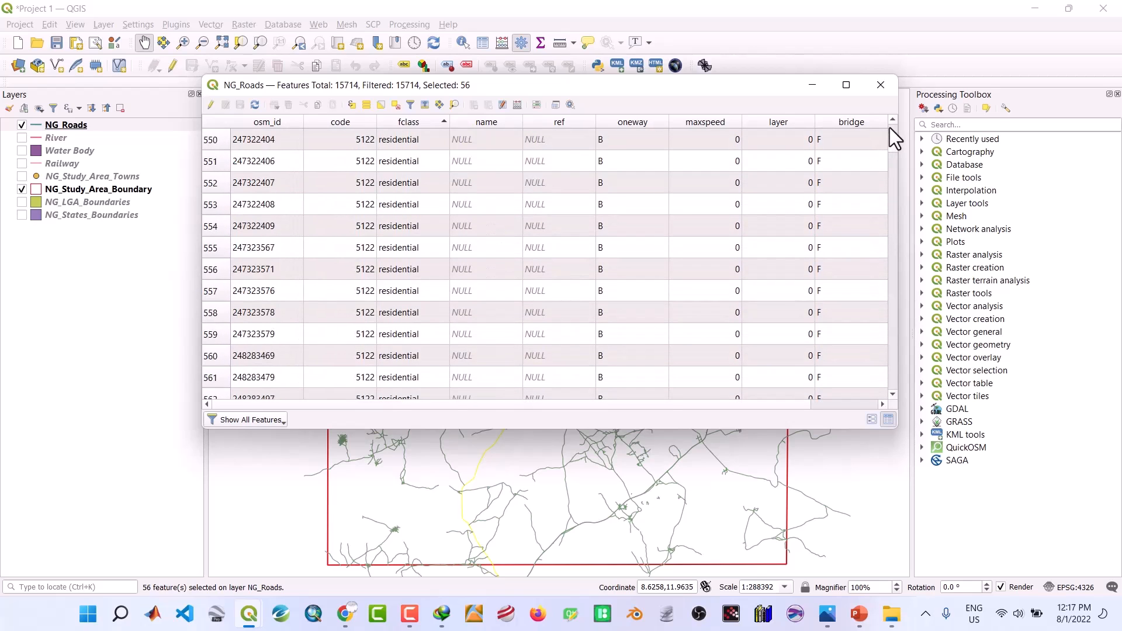
pyautogui.scroll(4, 893, 137)
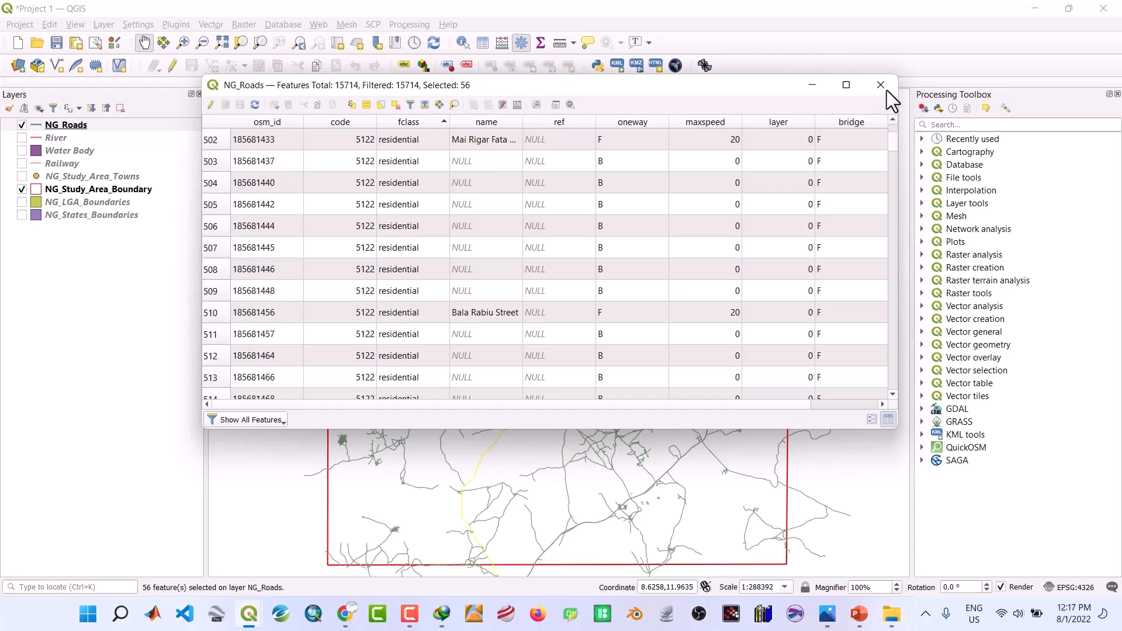
pyautogui.scroll(4, 895, 148)
pyautogui.scroll(8, 891, 139)
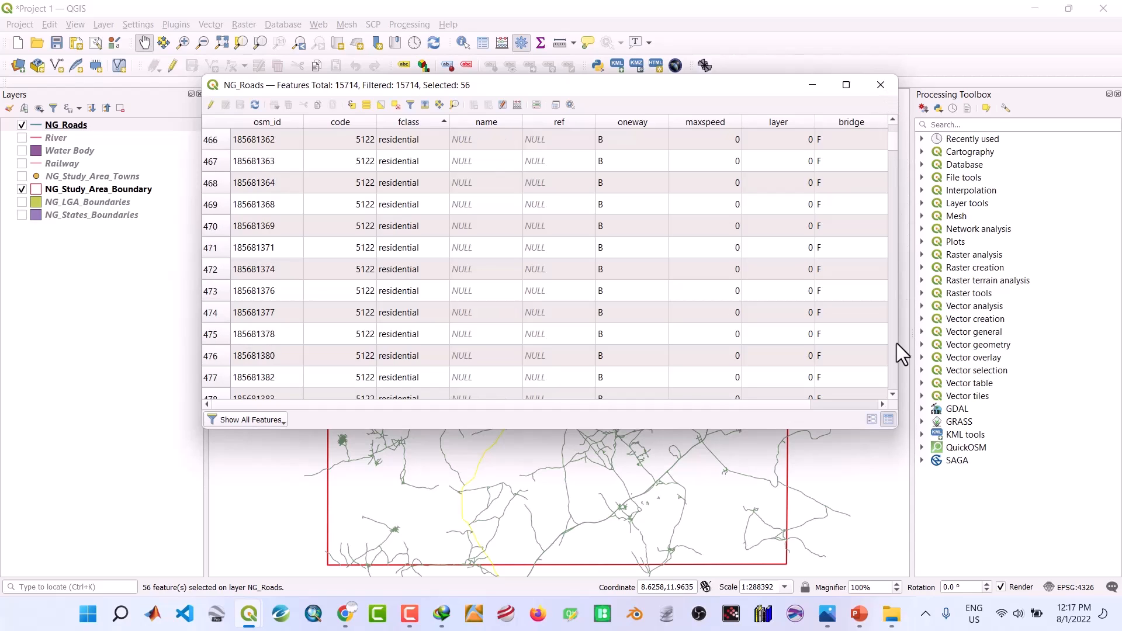
pyautogui.scroll(-20, 896, 374)
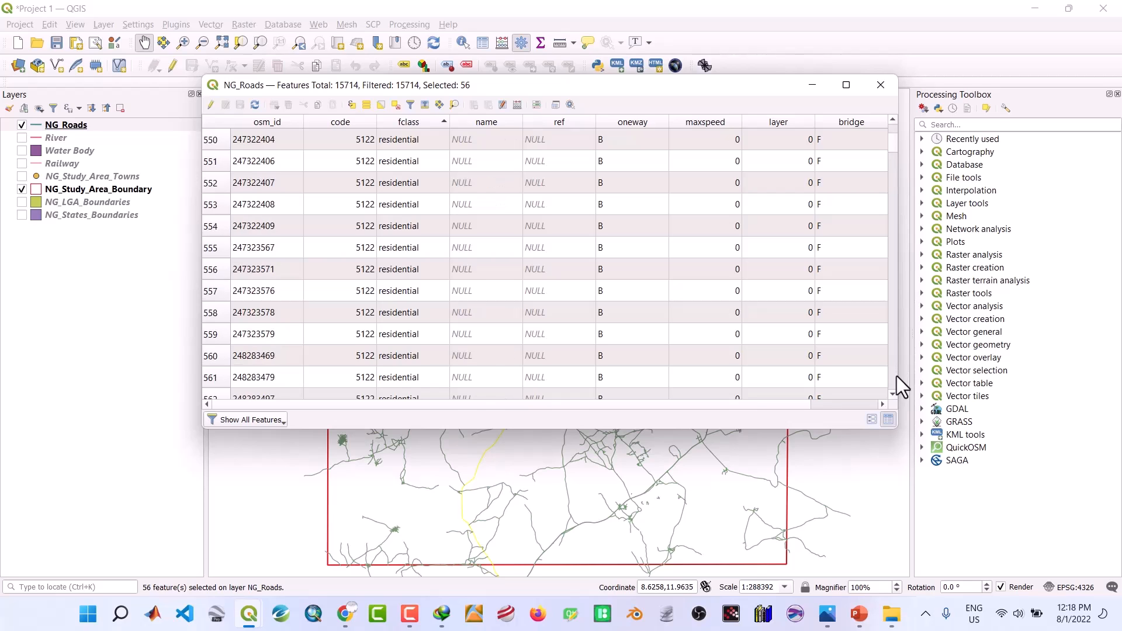
pyautogui.scroll(-8, 896, 376)
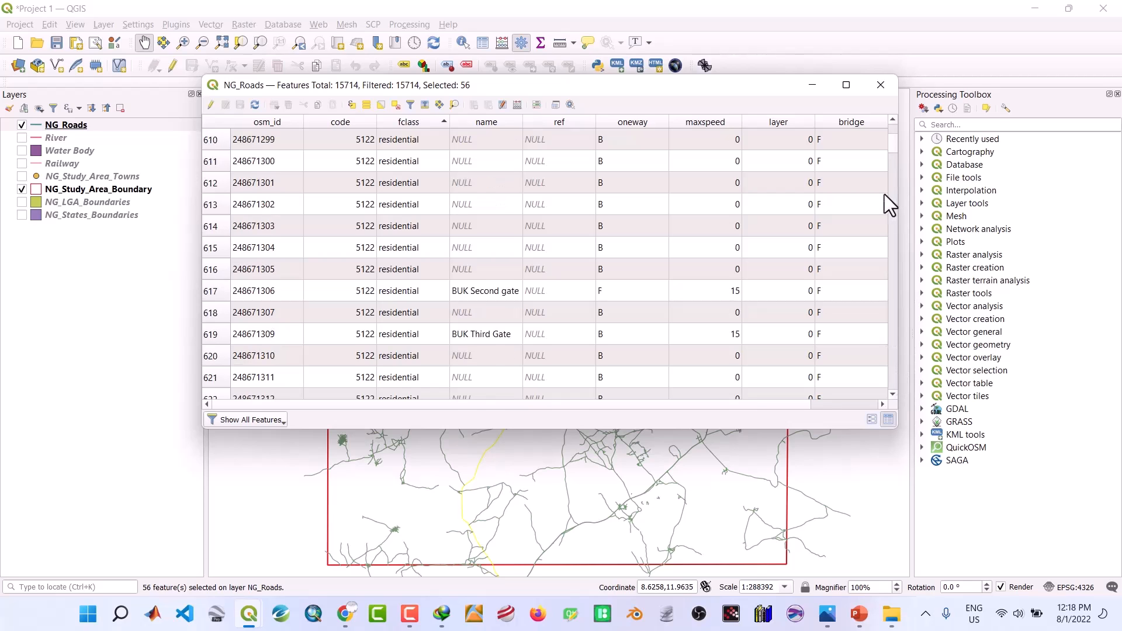
pyautogui.click(814, 86)
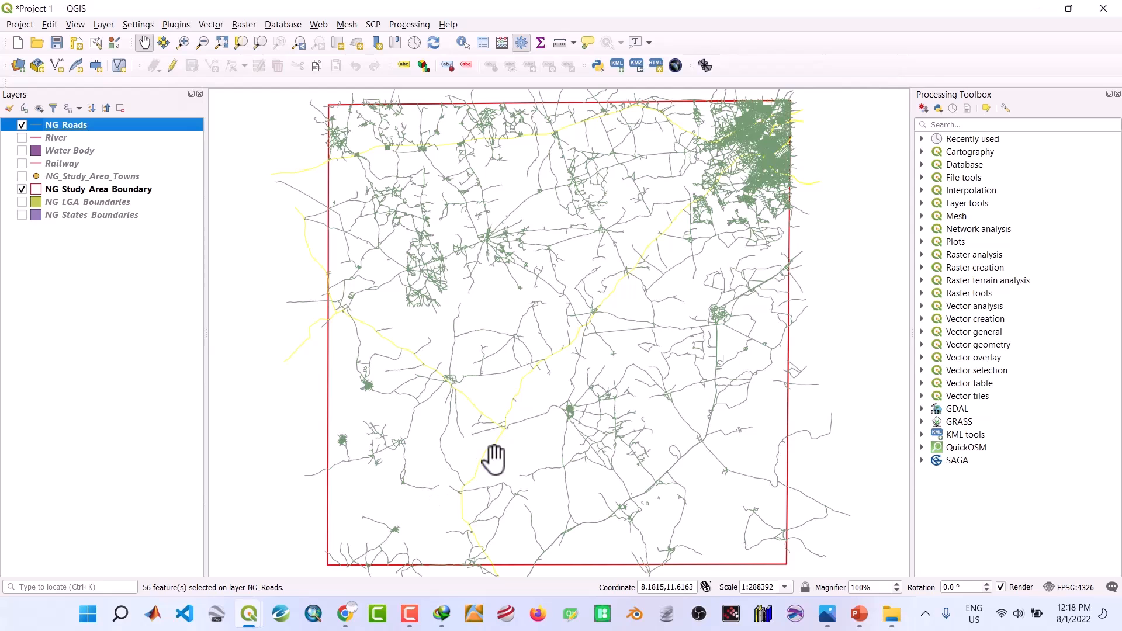
pyautogui.moveTo(334, 316); pyautogui.dragTo(557, 333)
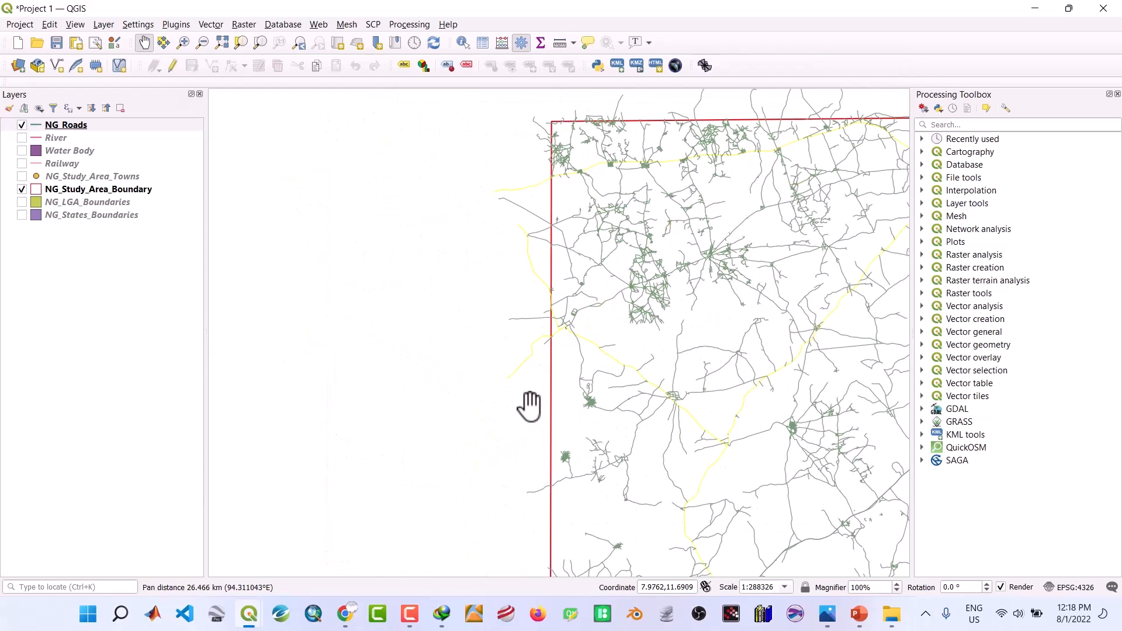
pyautogui.moveTo(674, 385); pyautogui.dragTo(400, 381)
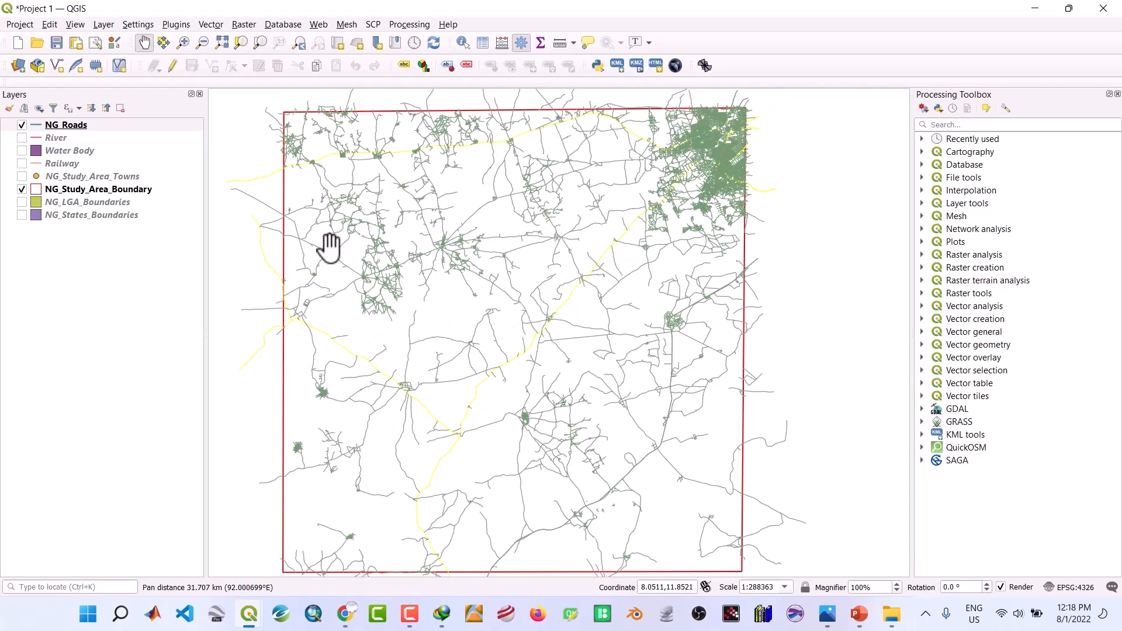
# Export the selected NG_Roads features as an ESRI Shapefile named Major Road in the NEW SHAPEFILES folder and add it to the map
pyautogui.click(68, 128)
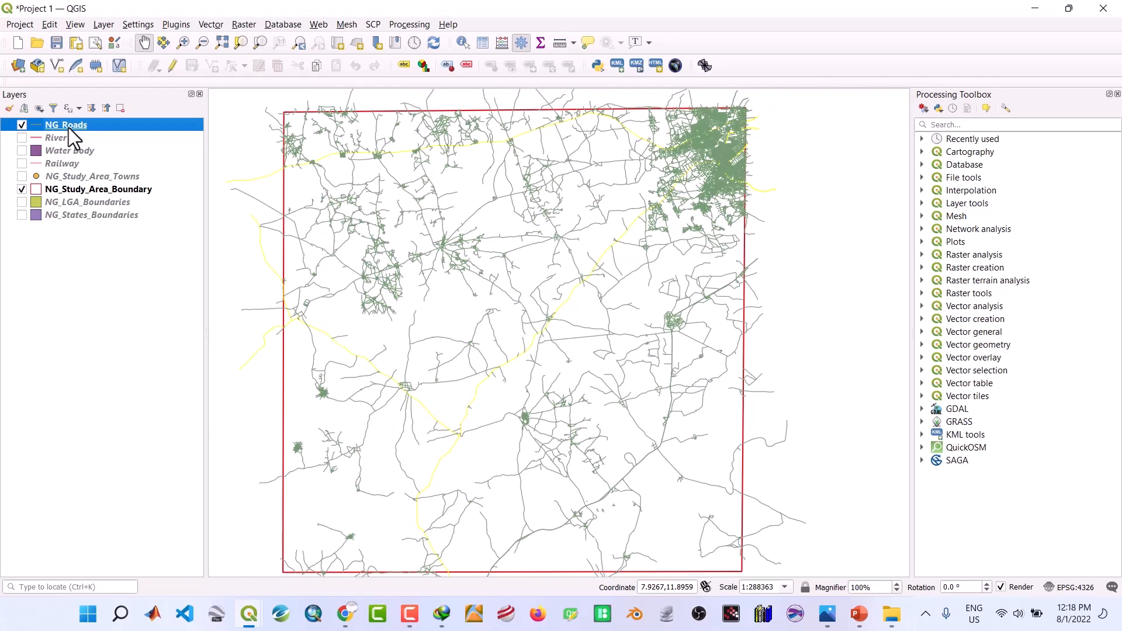
pyautogui.rightClick(68, 127)
pyautogui.moveTo(130, 381)
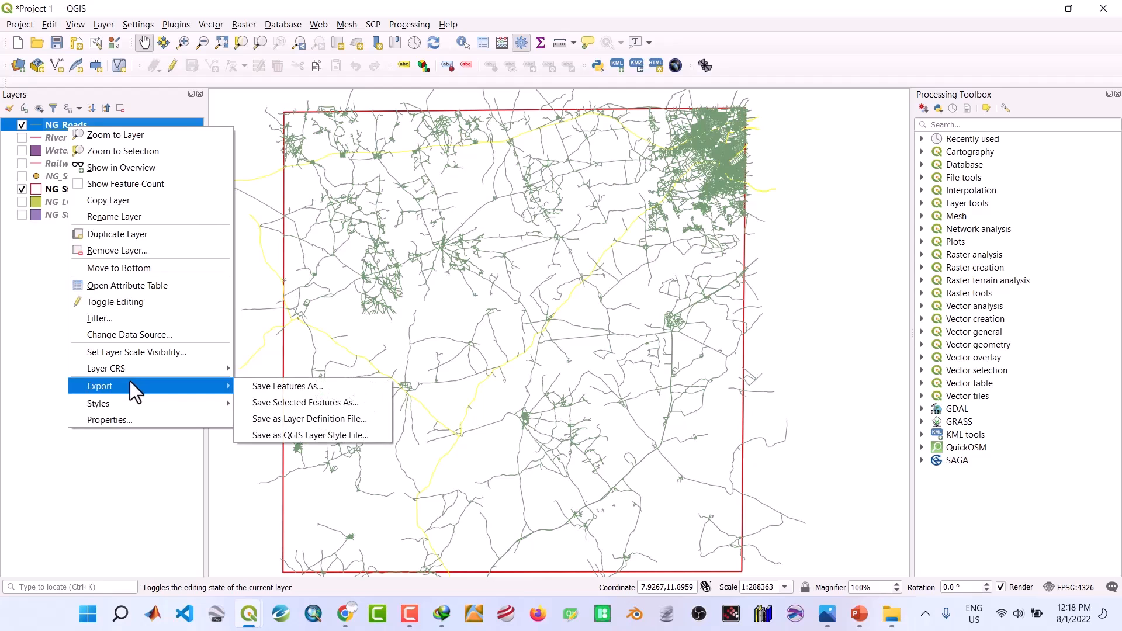
pyautogui.click(265, 403)
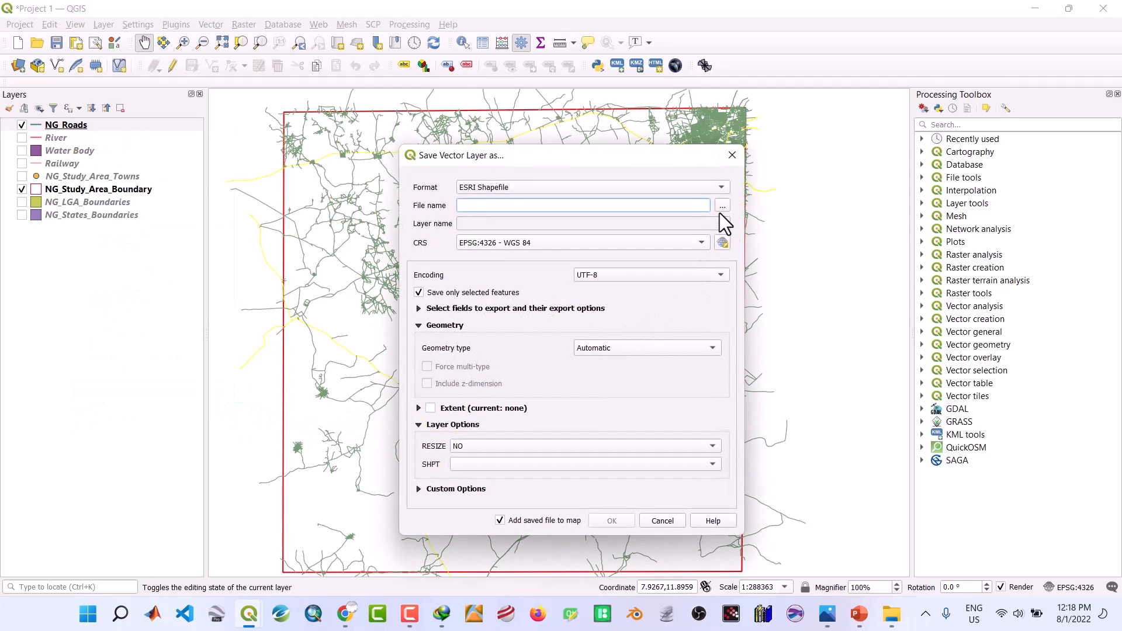
pyautogui.click(723, 206)
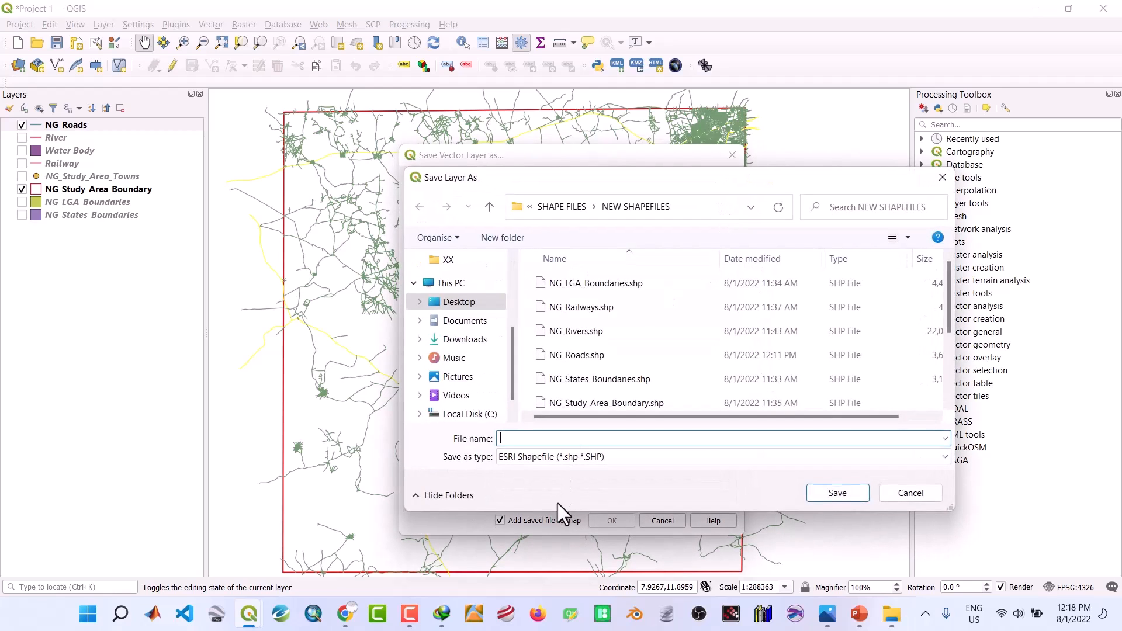
pyautogui.write('Major Road')
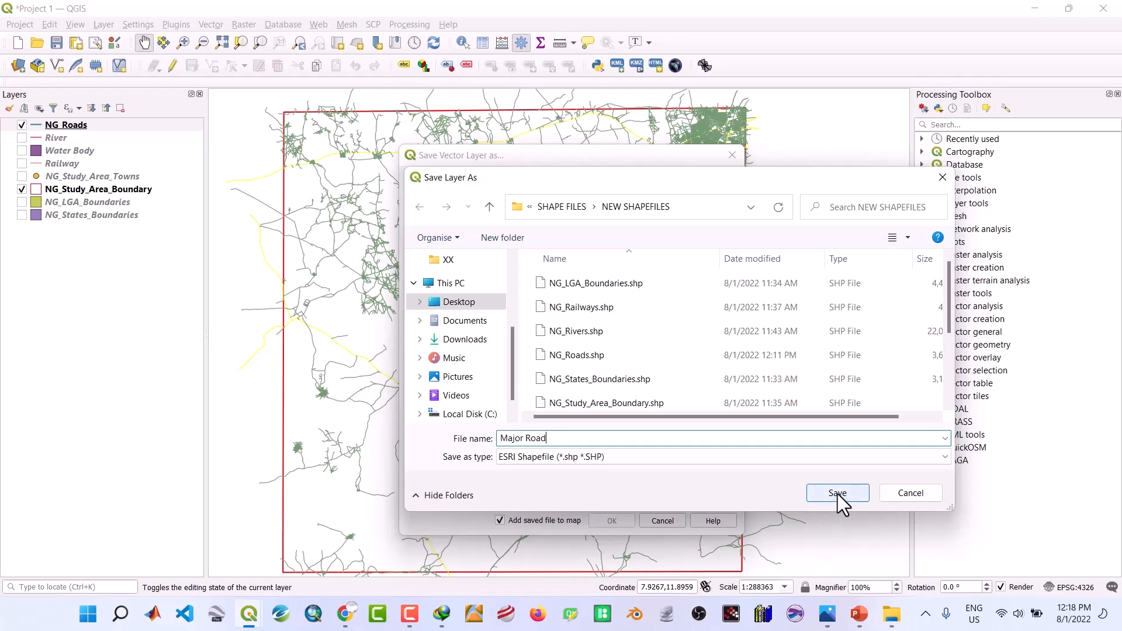
pyautogui.click(837, 493)
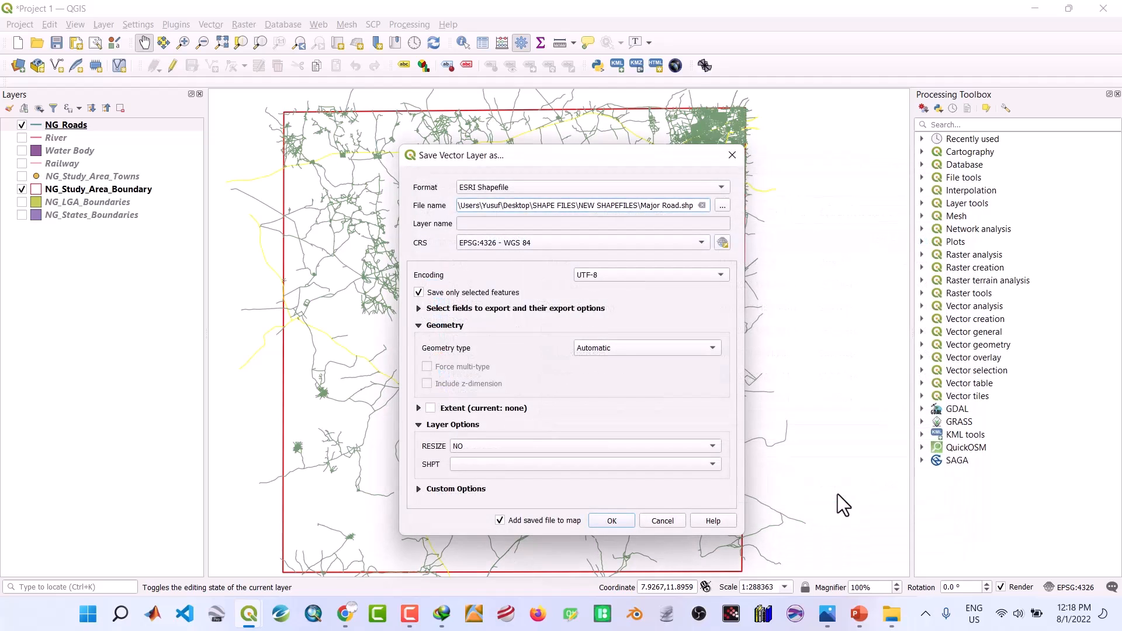
pyautogui.click(608, 520)
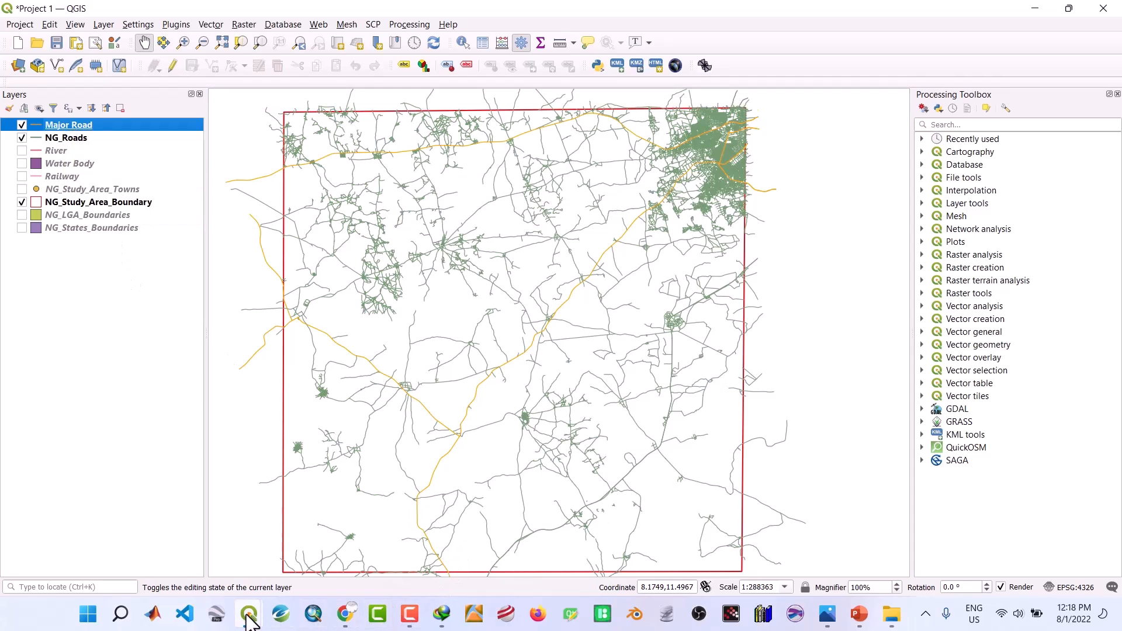
# Return to the NG_Roads attribute table, clear the feature selection and move the table off the layer list
pyautogui.moveTo(250, 615)
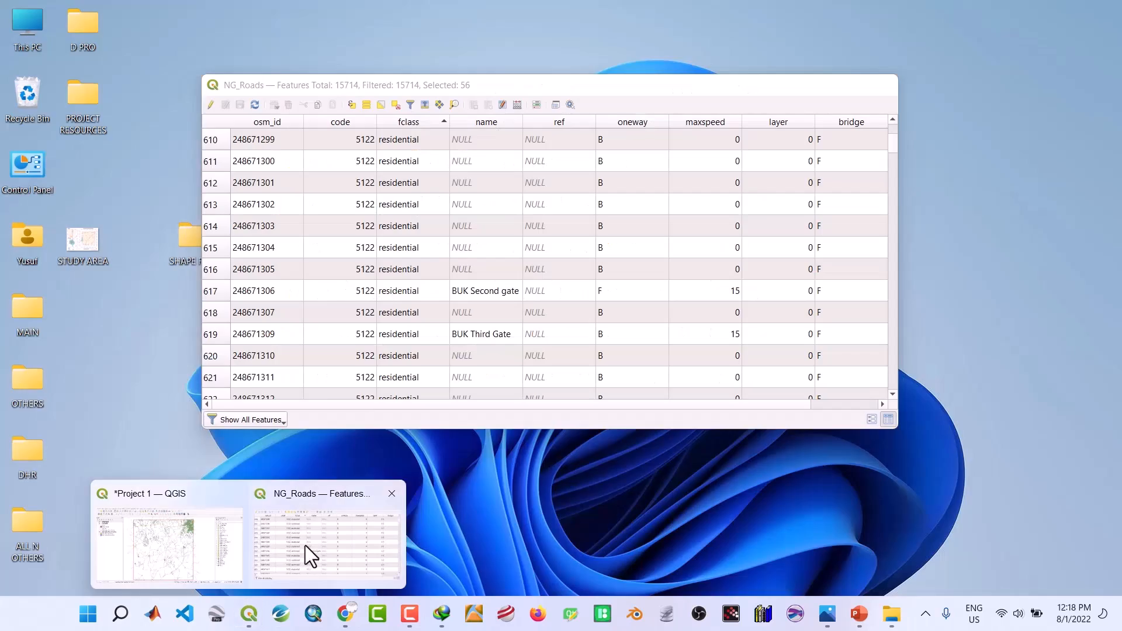
pyautogui.click(305, 546)
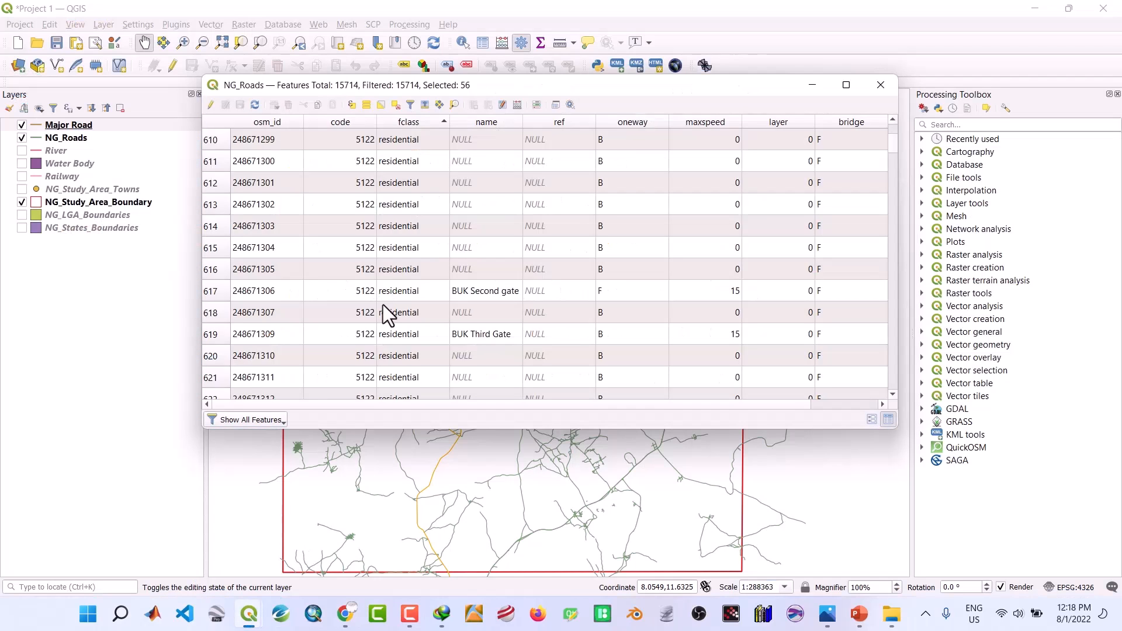
pyautogui.click(398, 106)
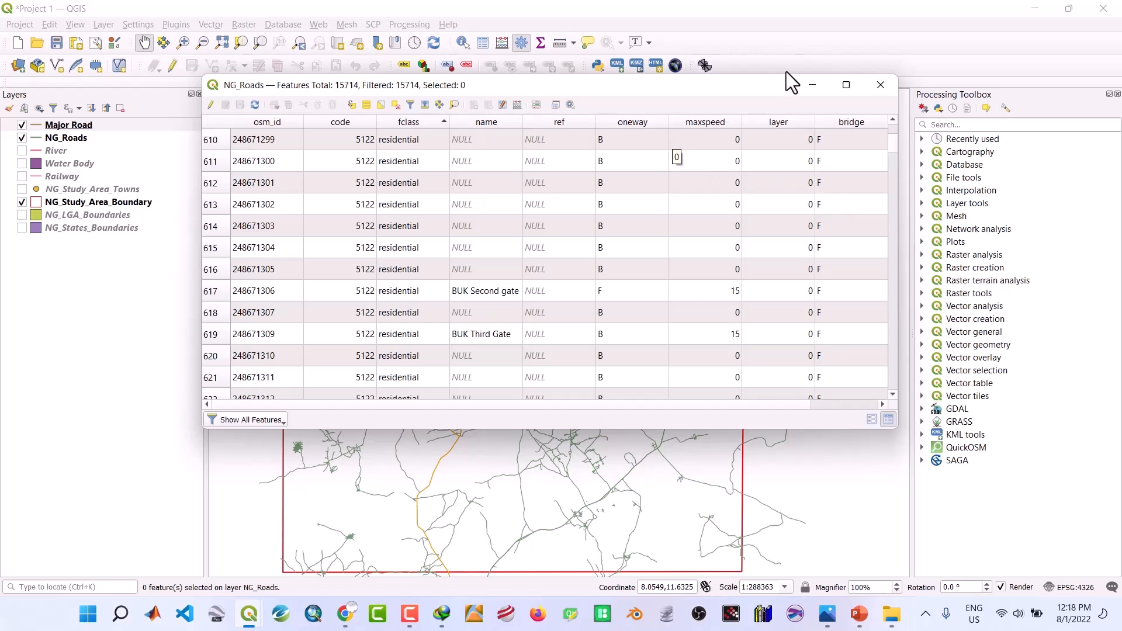
pyautogui.moveTo(766, 85); pyautogui.dragTo(930, 143)
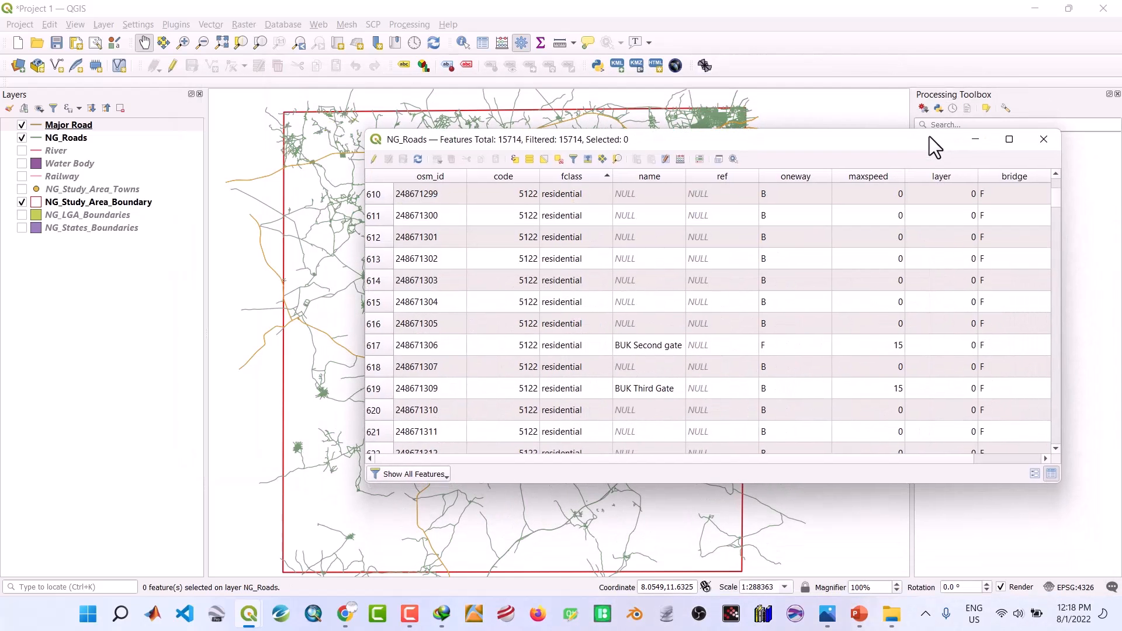
# Hide the Major Road layer, make NG_Roads the active layer and bring its attribute table back up
pyautogui.click(22, 125)
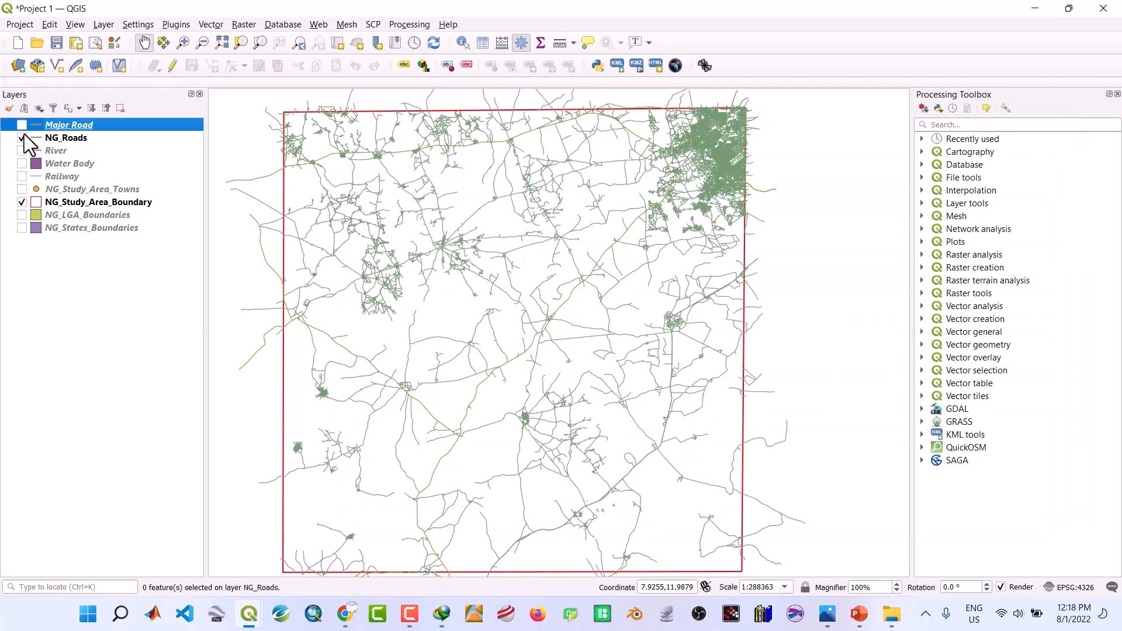
pyautogui.click(61, 139)
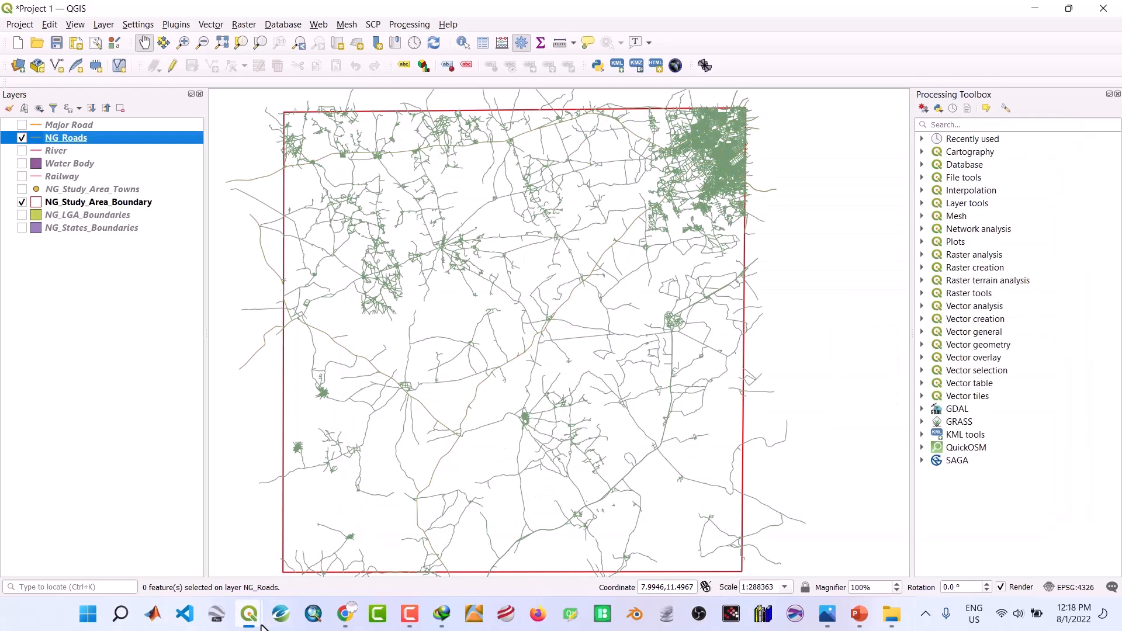
pyautogui.moveTo(251, 617)
pyautogui.click(309, 565)
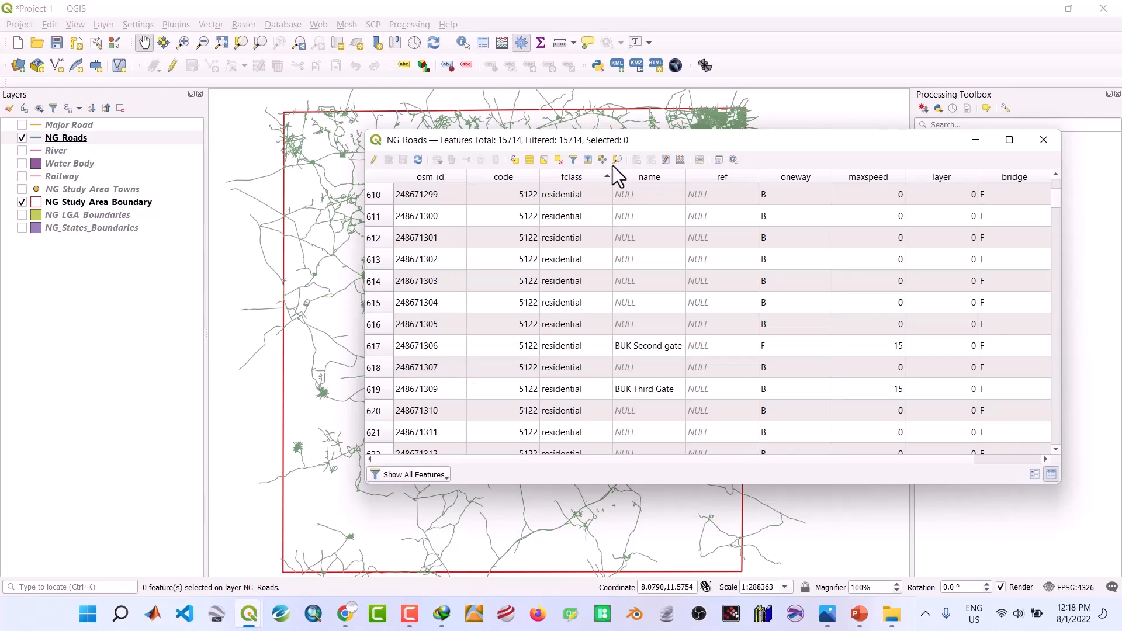
# Examine the road classes in the fclass column of the NG_Roads attribute table
pyautogui.moveTo(661, 137); pyautogui.dragTo(520, 124)
pyautogui.scroll(20, 429, 346)
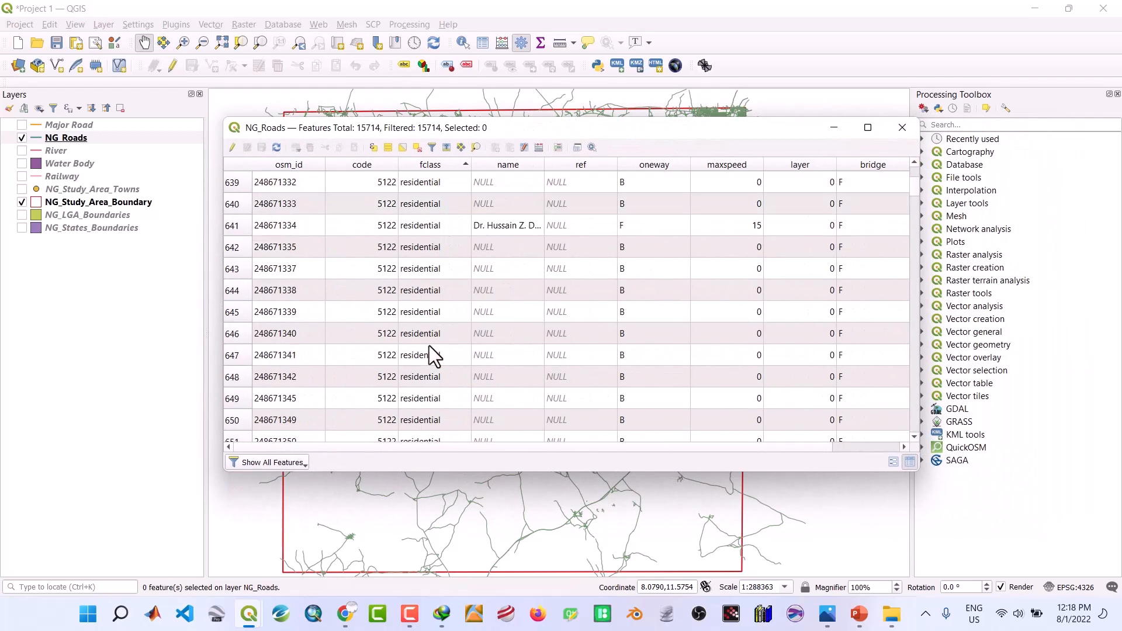
pyautogui.scroll(20, 429, 345)
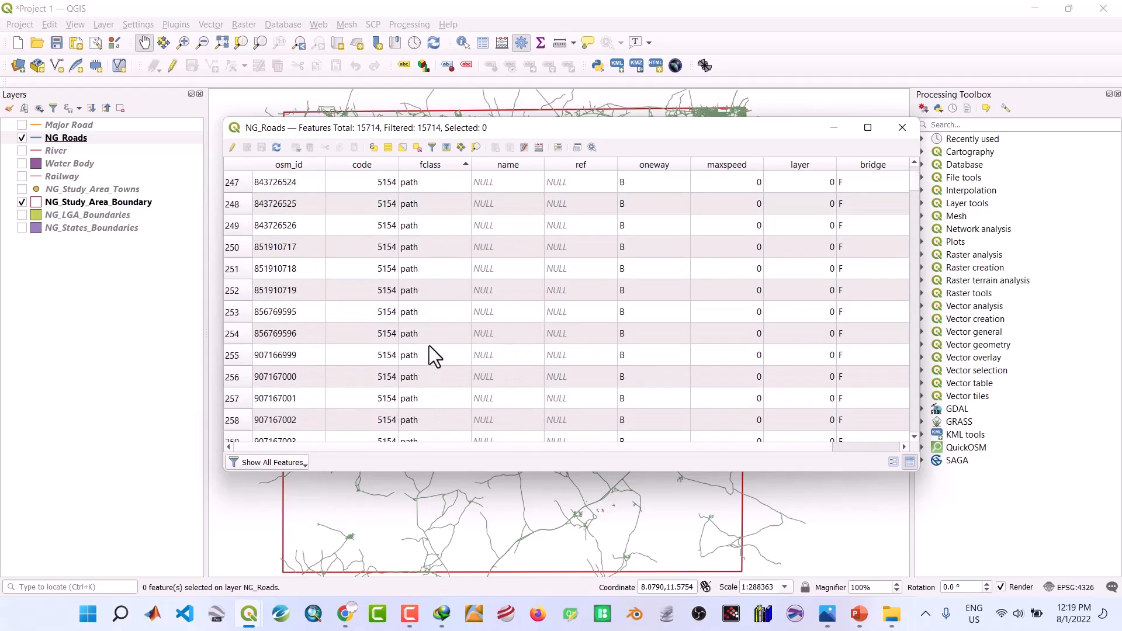
pyautogui.scroll(-20, 429, 345)
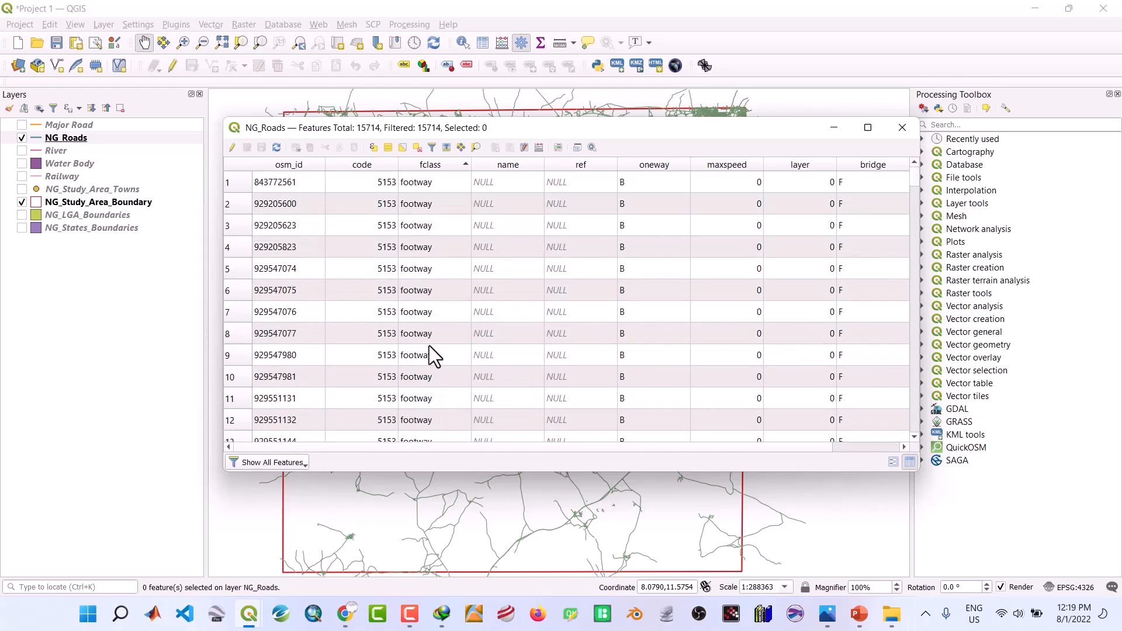
pyautogui.scroll(-20, 429, 346)
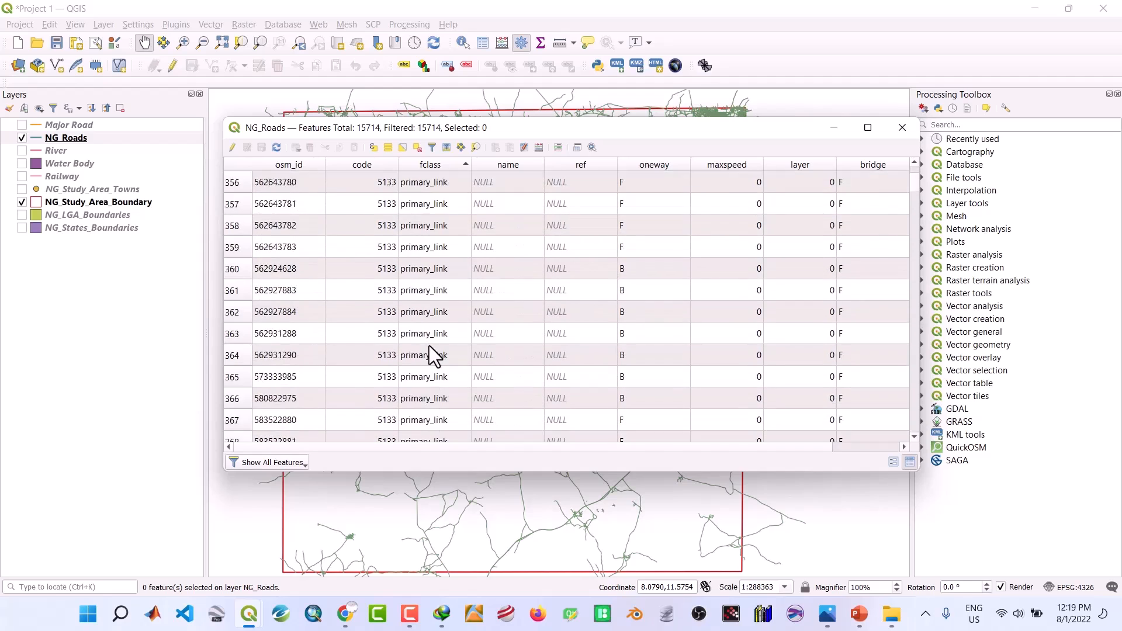
pyautogui.scroll(7, 429, 346)
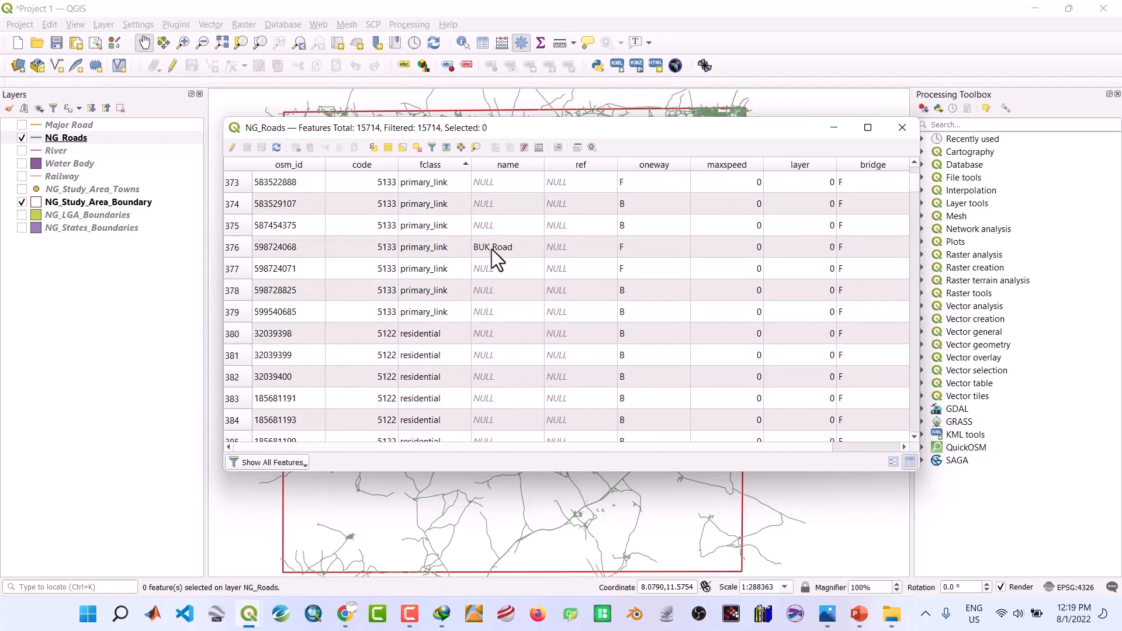
# Select the NG_Roads features matching the expression "fclass" IN ( 'secondary' , 'tertiary' ), and clear the dialog and attribute table off the map
pyautogui.click(373, 148)
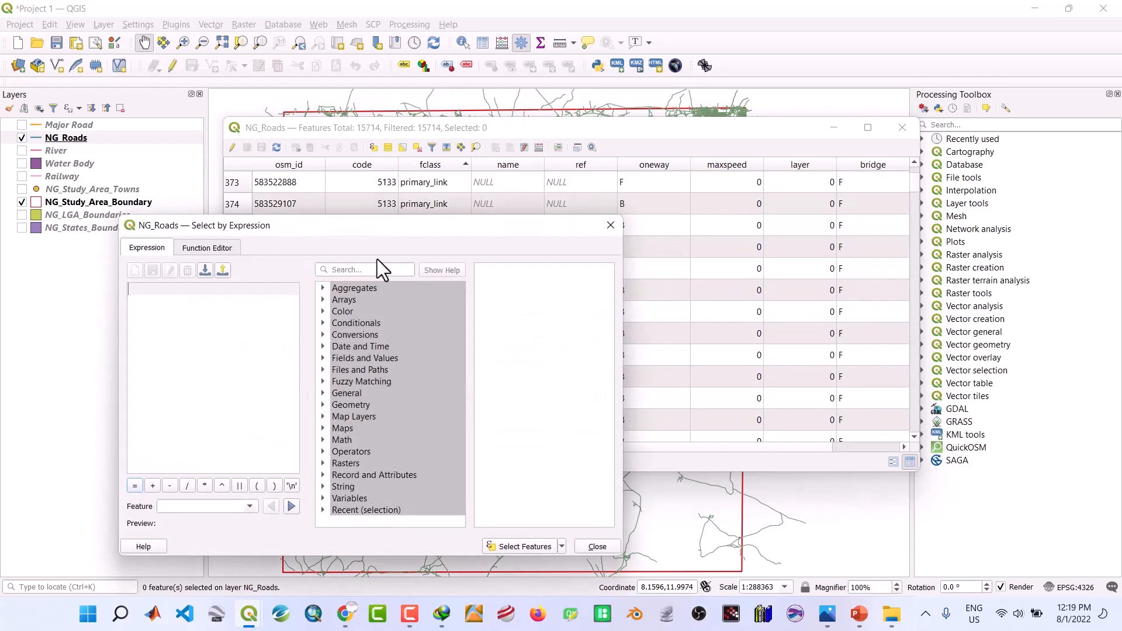
pyautogui.click(324, 356)
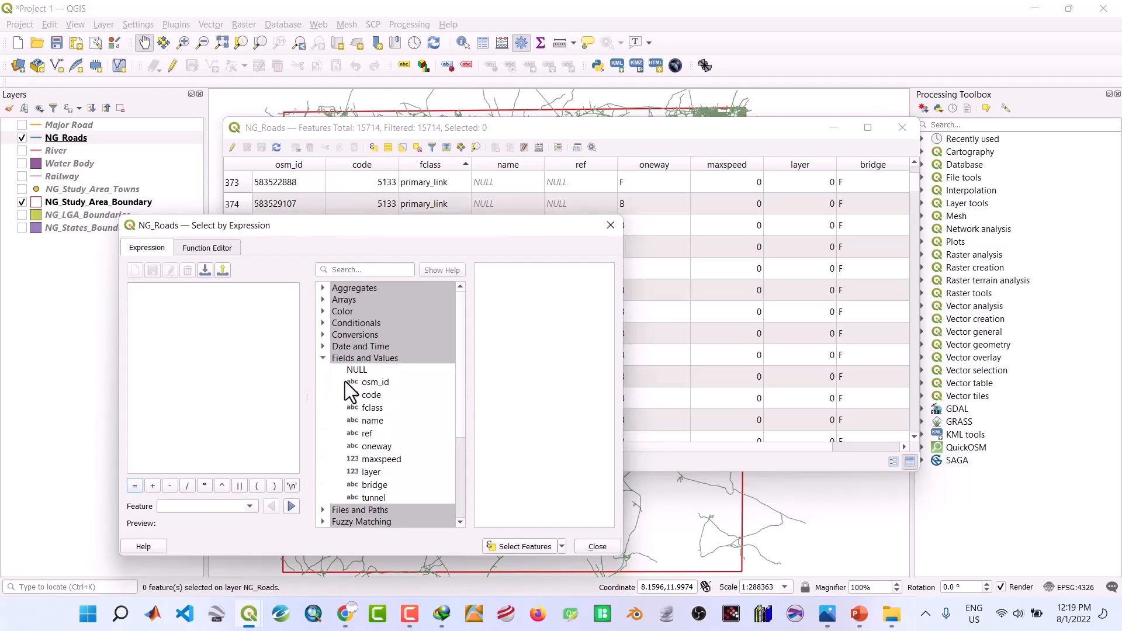
pyautogui.doubleClick(371, 407)
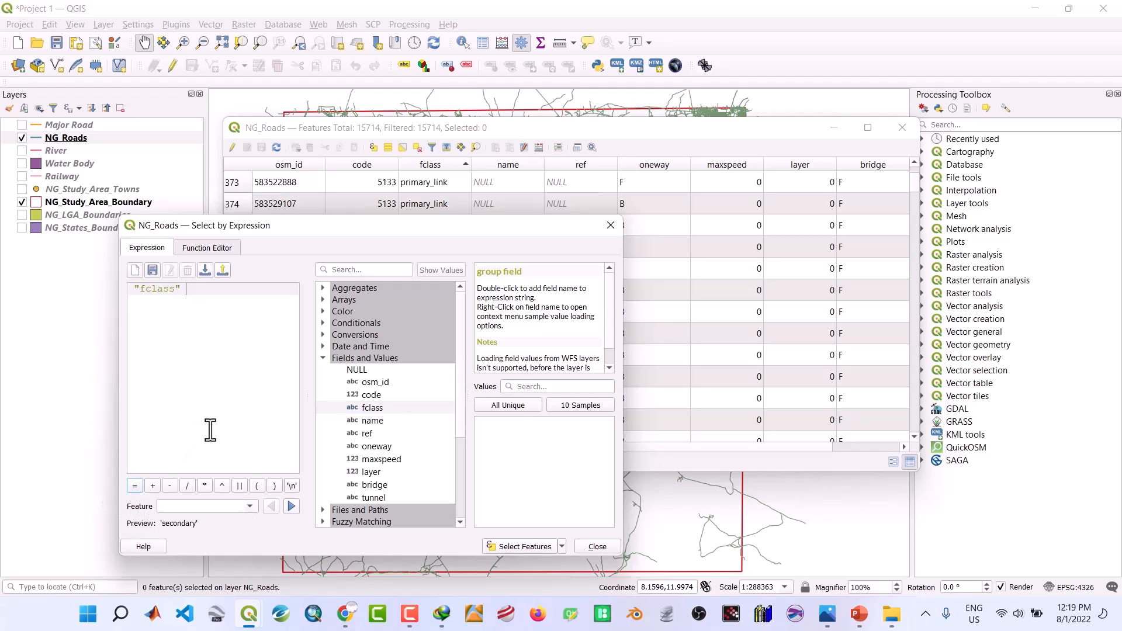
pyautogui.write('IN ')
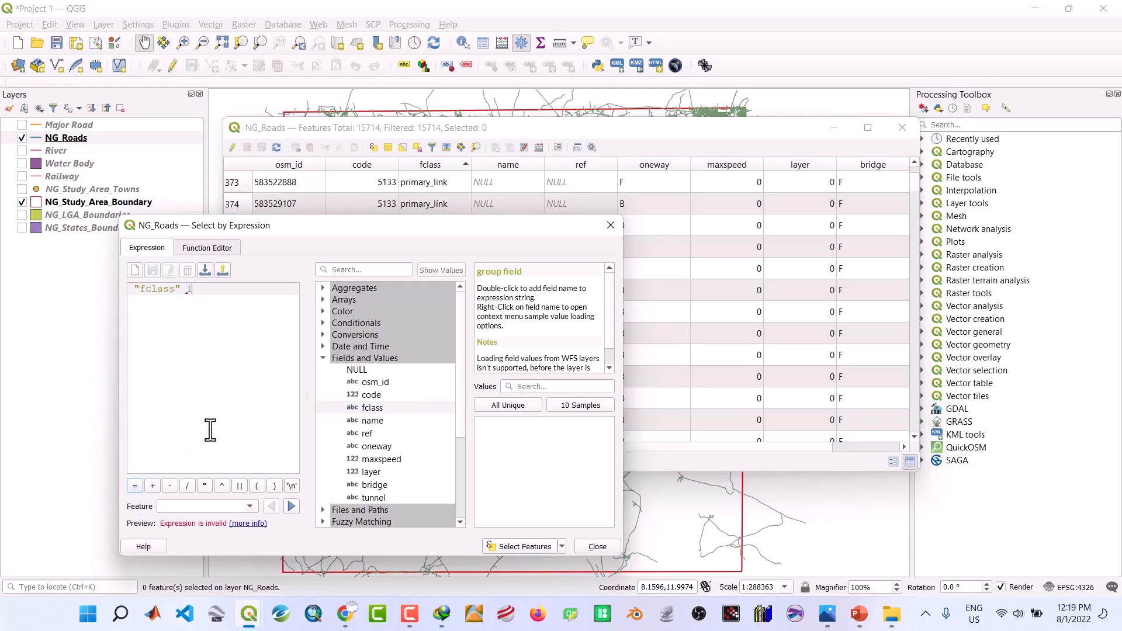
pyautogui.write('(')
pyautogui.click(499, 409)
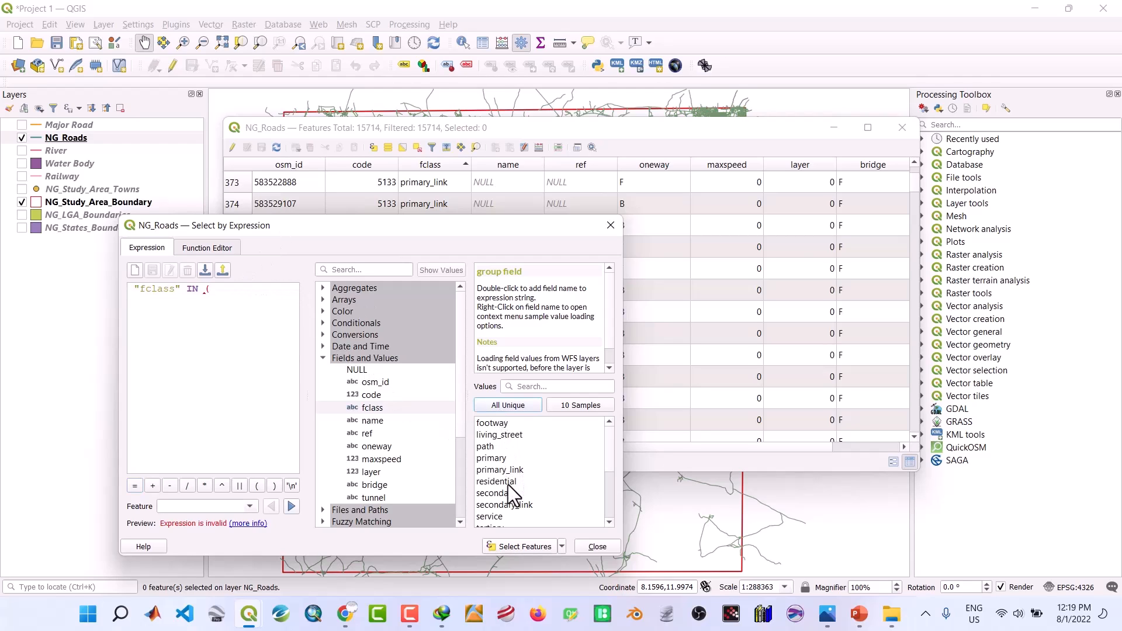
pyautogui.doubleClick(496, 494)
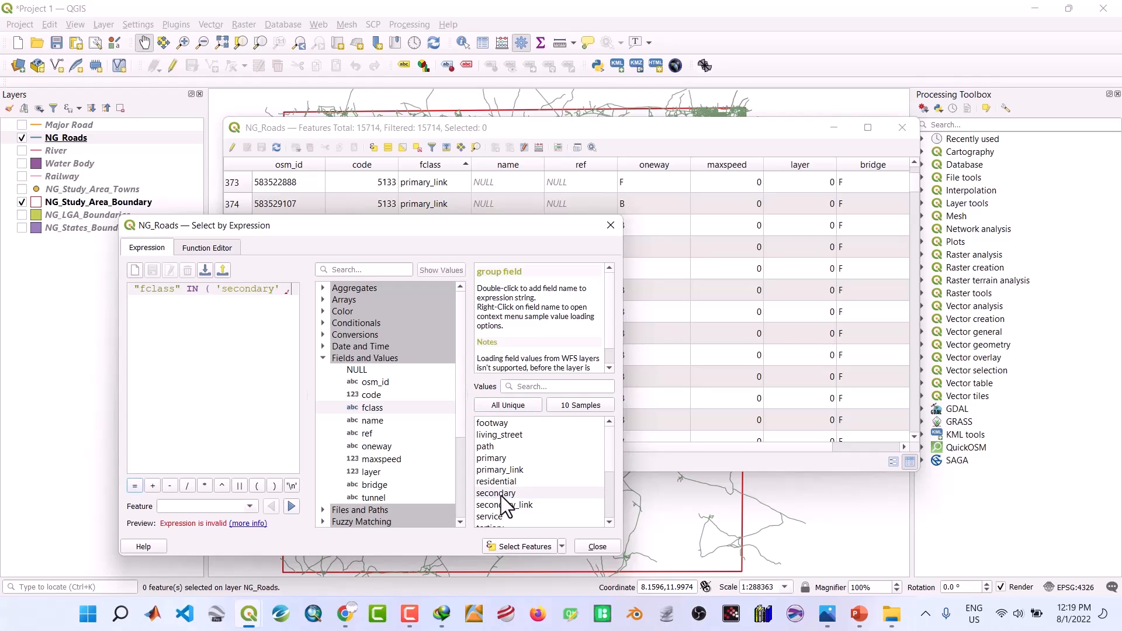
pyautogui.click(609, 522)
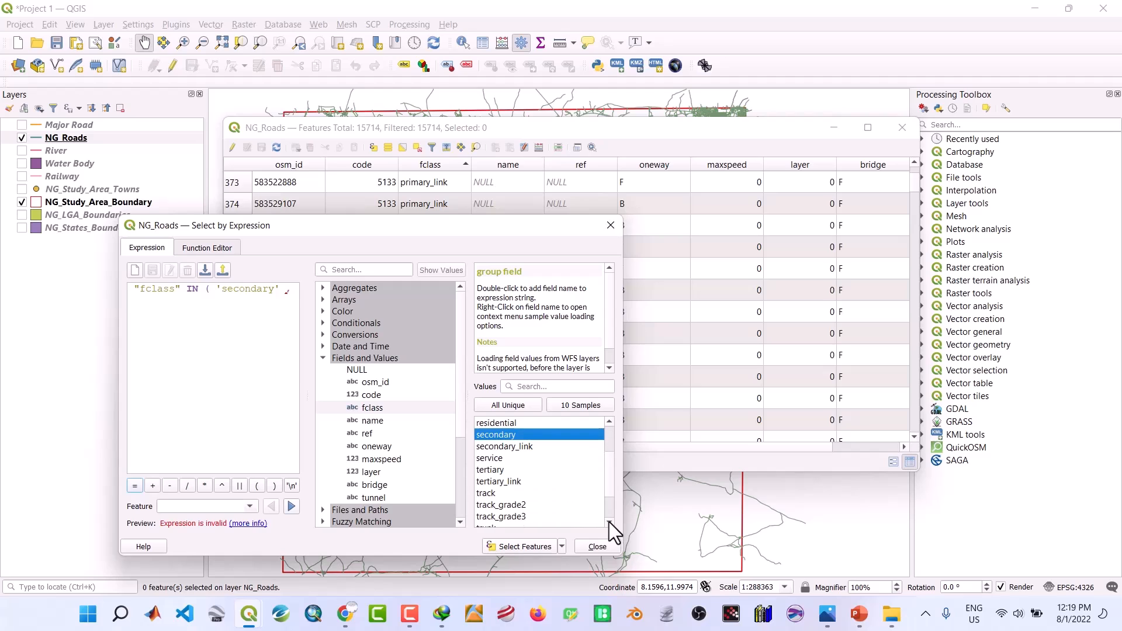
pyautogui.doubleClick(489, 471)
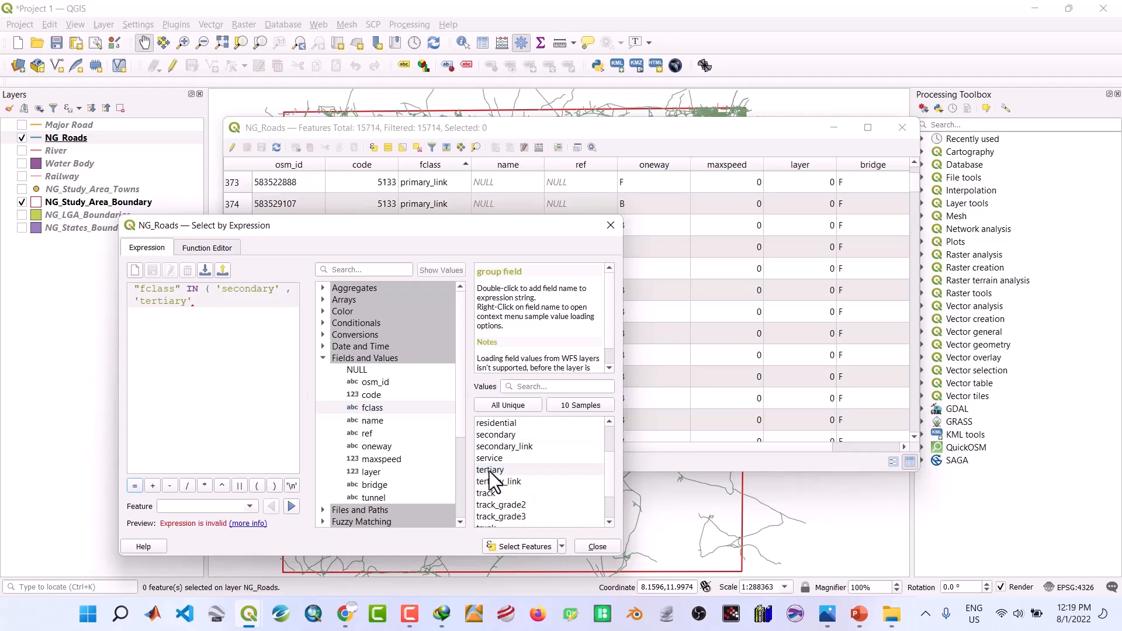
pyautogui.press('BackSpace')
pyautogui.write(')')
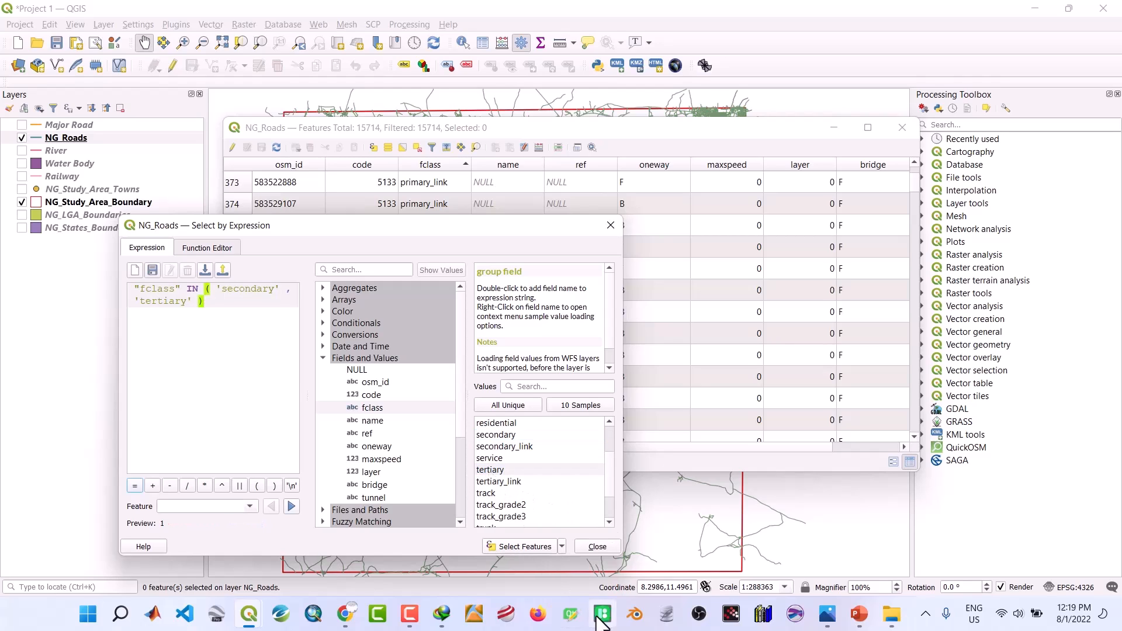
pyautogui.click(525, 548)
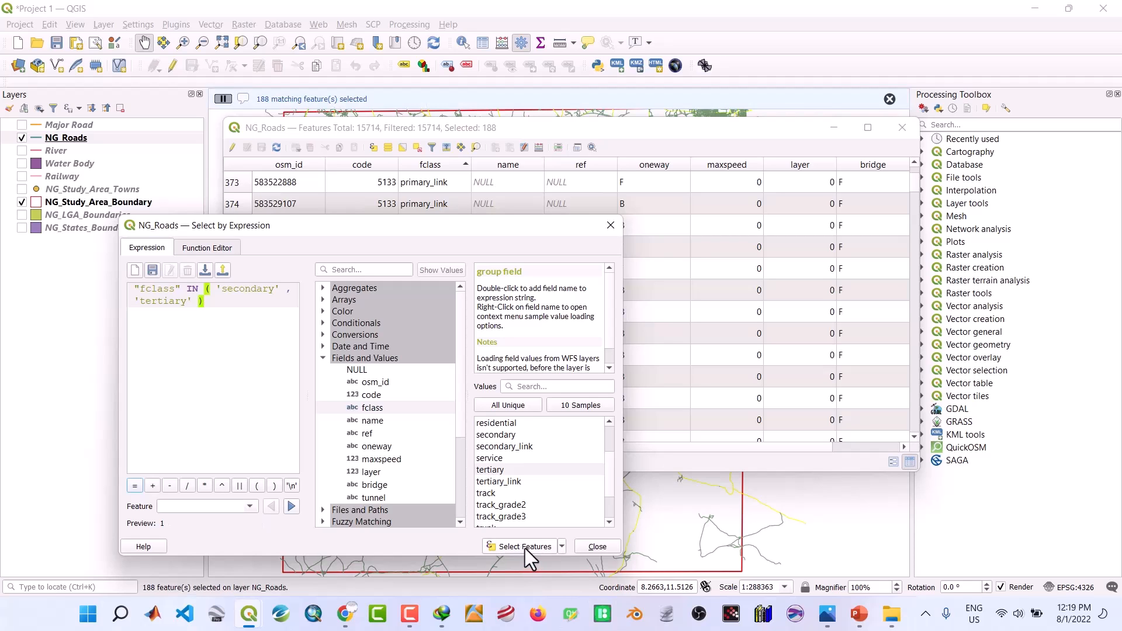
pyautogui.click(599, 547)
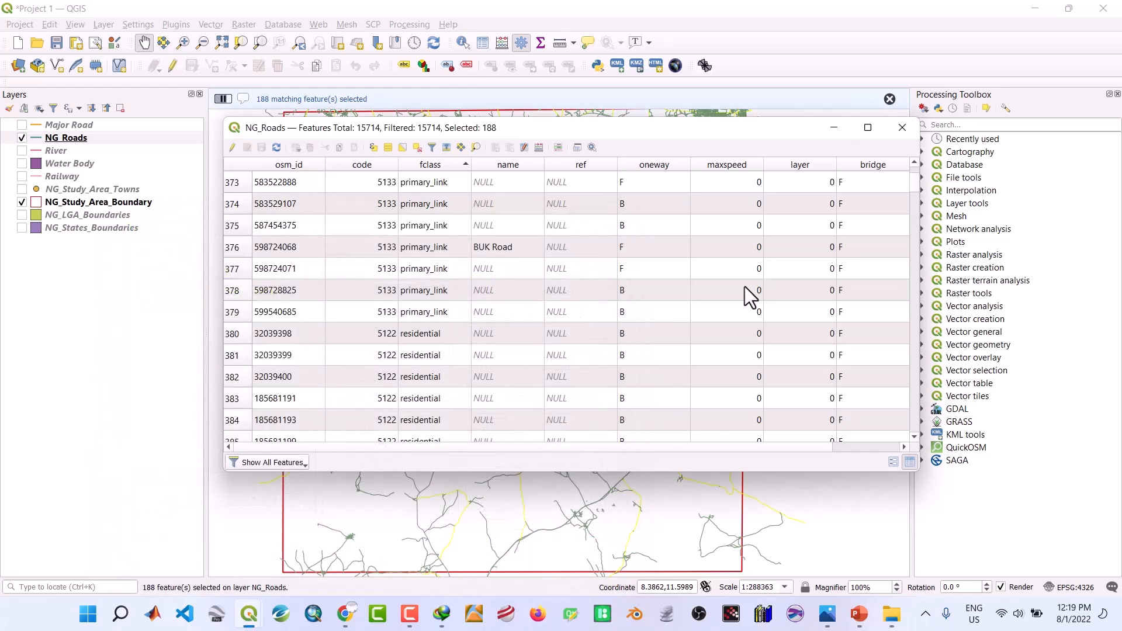
pyautogui.click(832, 128)
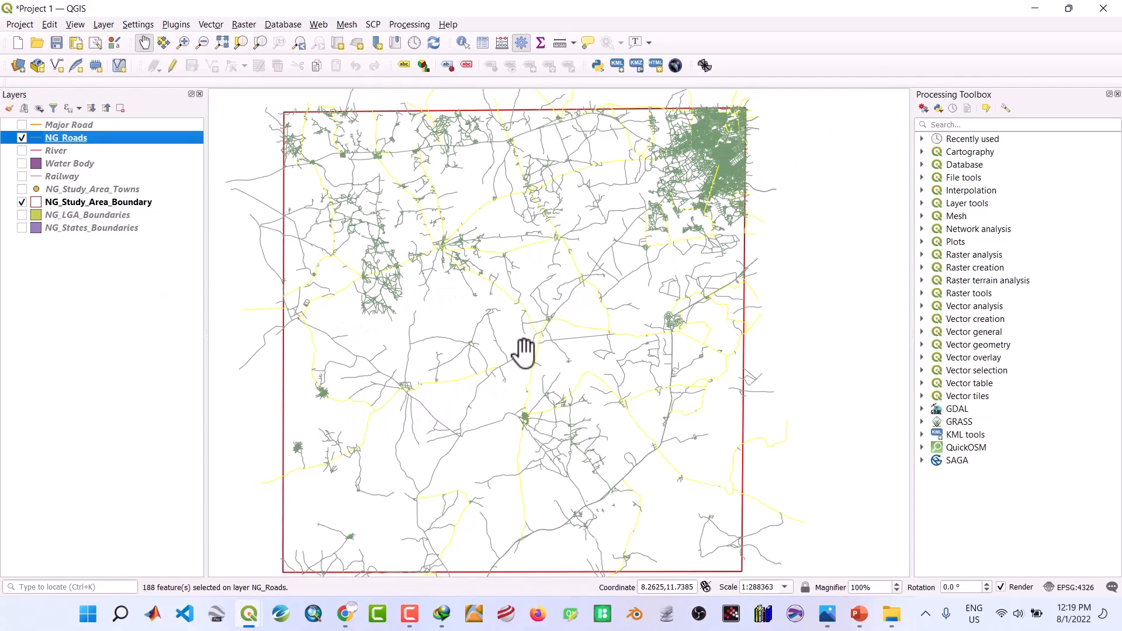
# Export the selected NG_Roads features as an ESRI Shapefile named Minor Road in the NEW SHAPEFILES folder and add it to the map
pyautogui.rightClick(69, 138)
pyautogui.moveTo(124, 412)
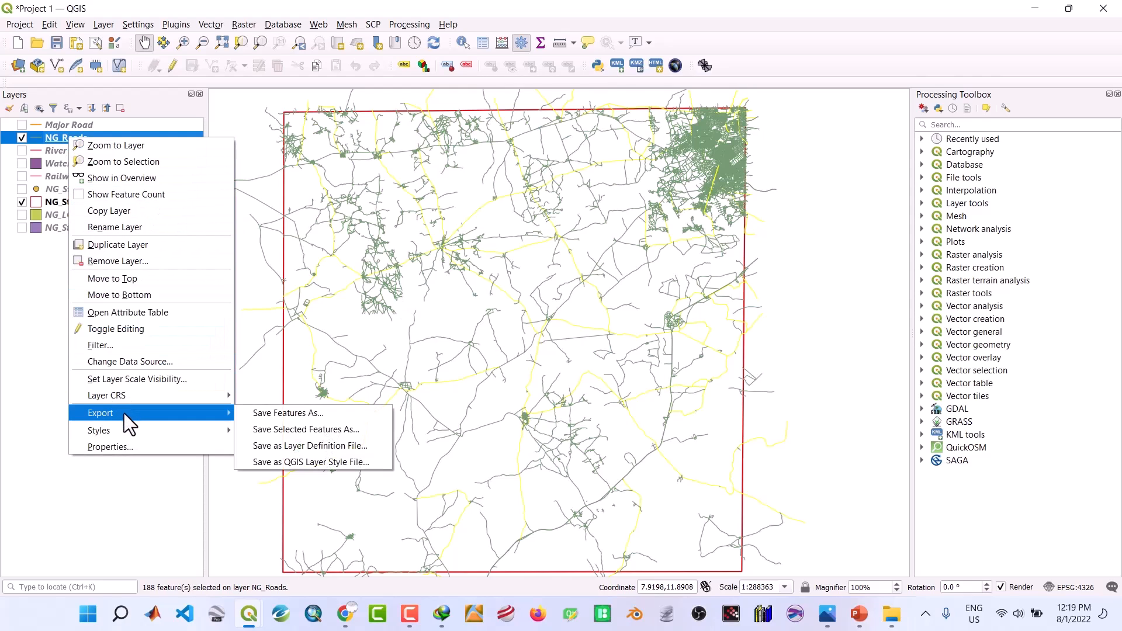
pyautogui.click(270, 433)
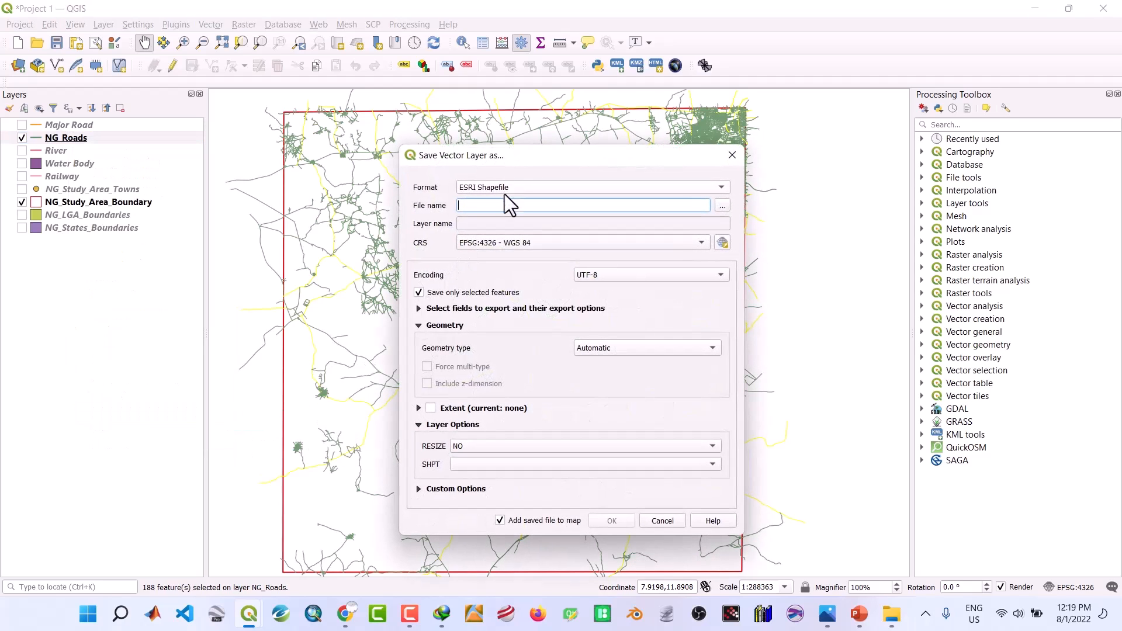
pyautogui.click(727, 205)
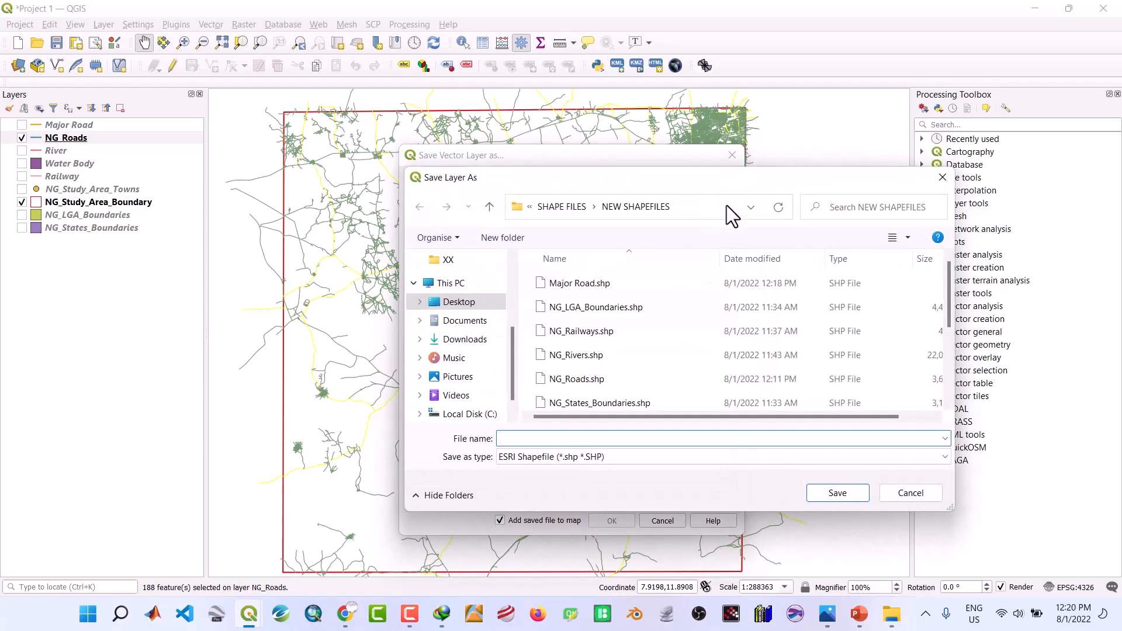
pyautogui.write('Min')
pyautogui.write('Road')
pyautogui.click(834, 494)
pyautogui.click(612, 521)
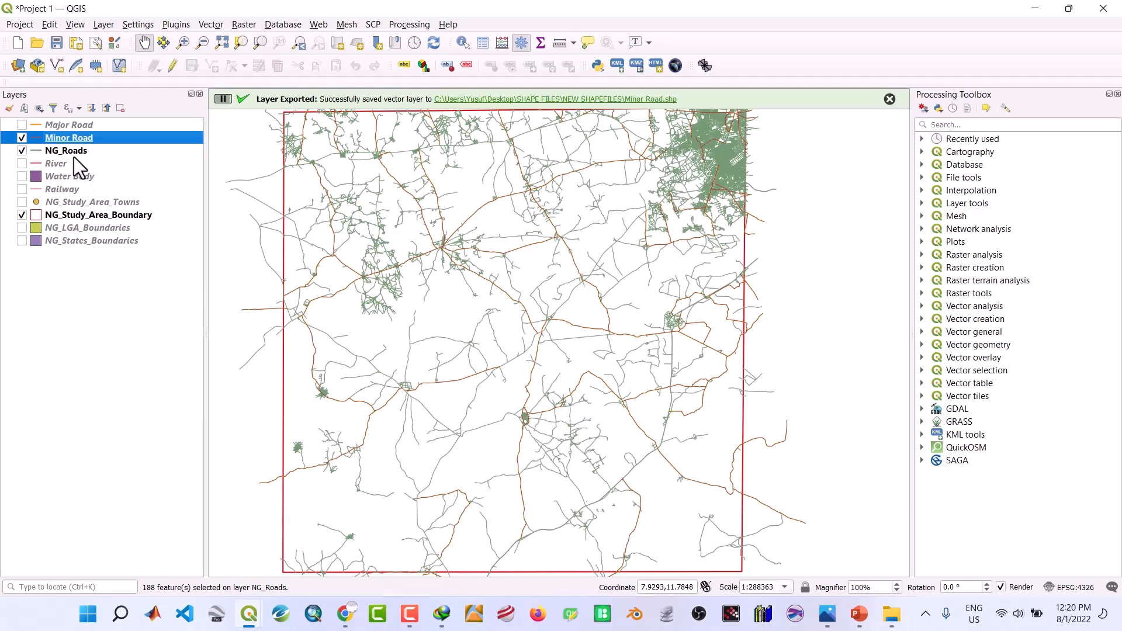
# Check the Minor Road layer without NG_Roads displayed, and remove the NG_Roads layer from the project
pyautogui.click(22, 146)
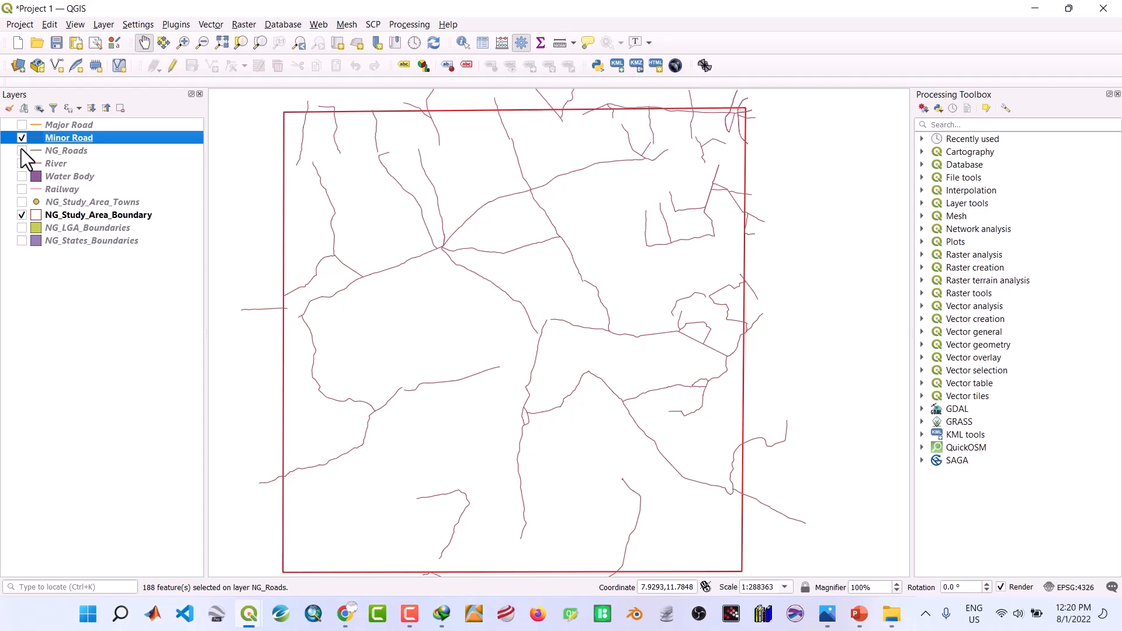
pyautogui.click(22, 150)
pyautogui.click(57, 149)
pyautogui.rightClick(57, 149)
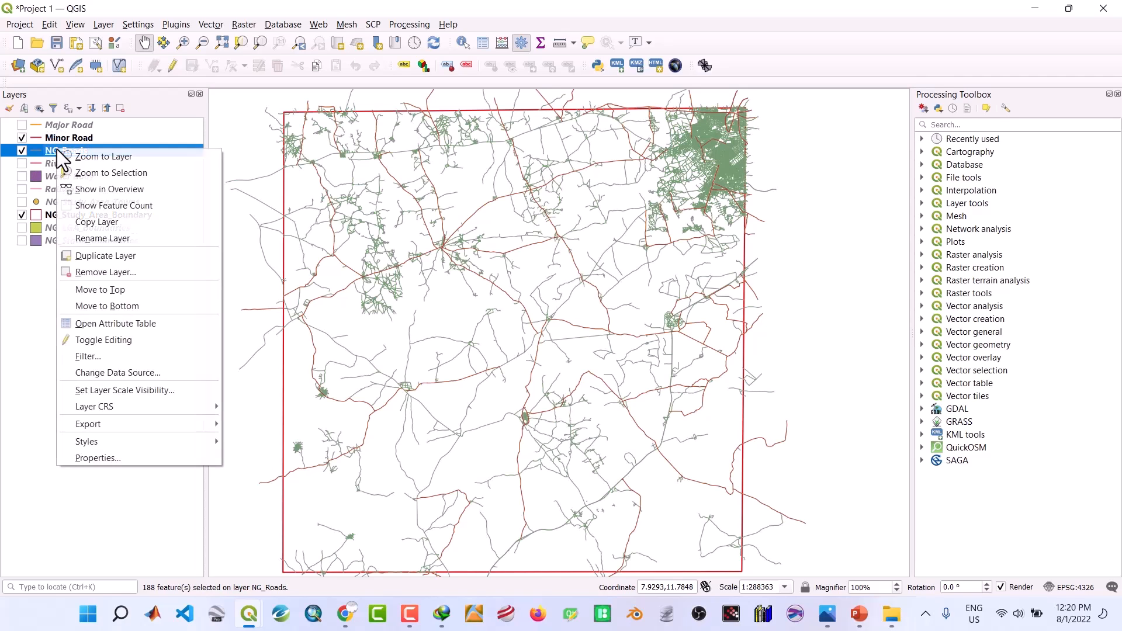
pyautogui.click(94, 273)
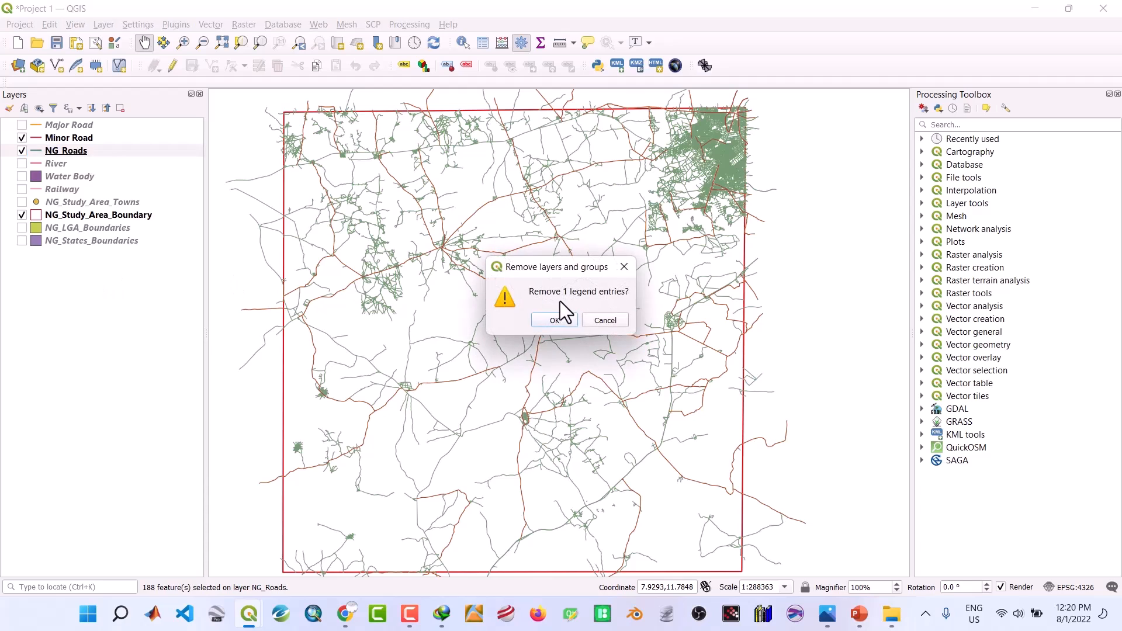
pyautogui.click(555, 321)
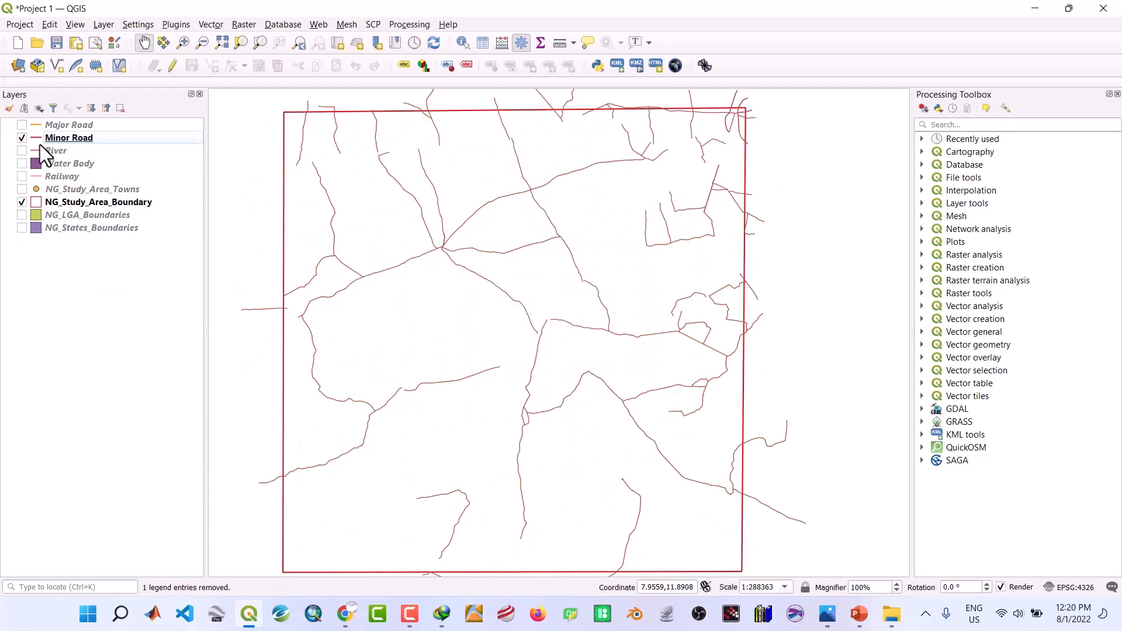
# Display the Major Road and Minor Road layers one at a time over the study area boundary, leaving both hidden
pyautogui.click(22, 137)
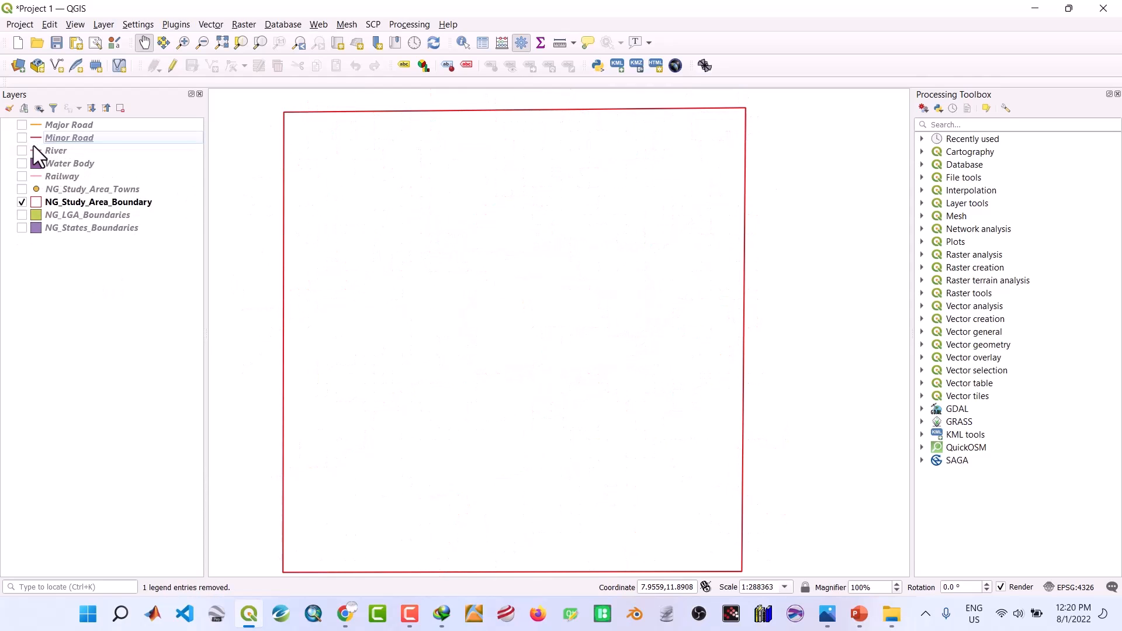
pyautogui.click(21, 128)
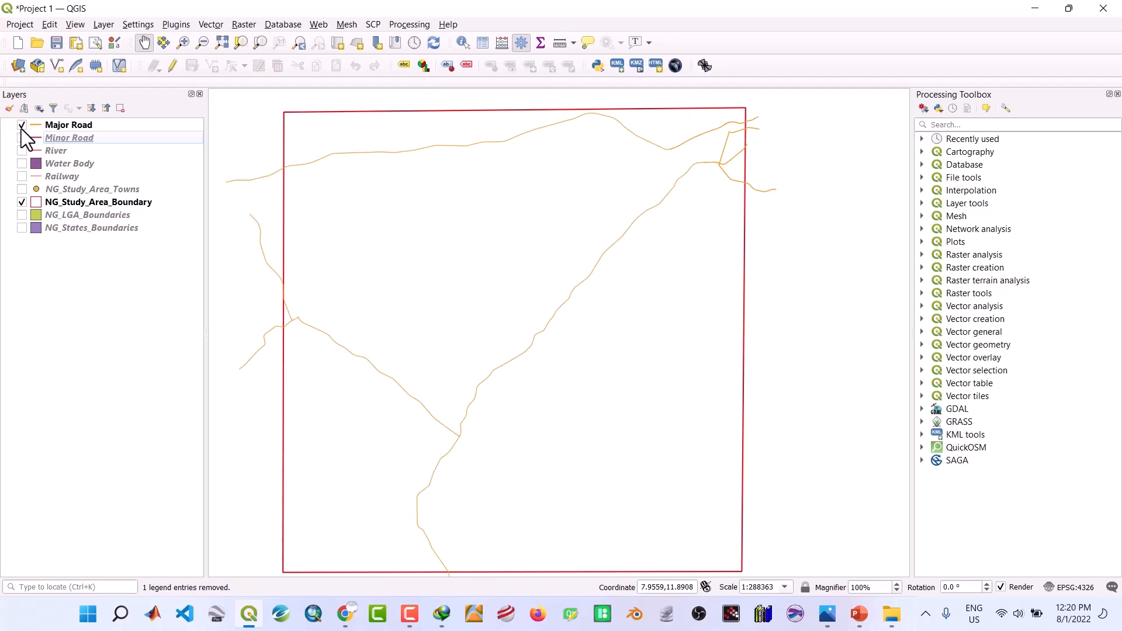
pyautogui.keyDown('shift'); pyautogui.click(21, 139); pyautogui.keyUp('shift')
pyautogui.click(21, 138)
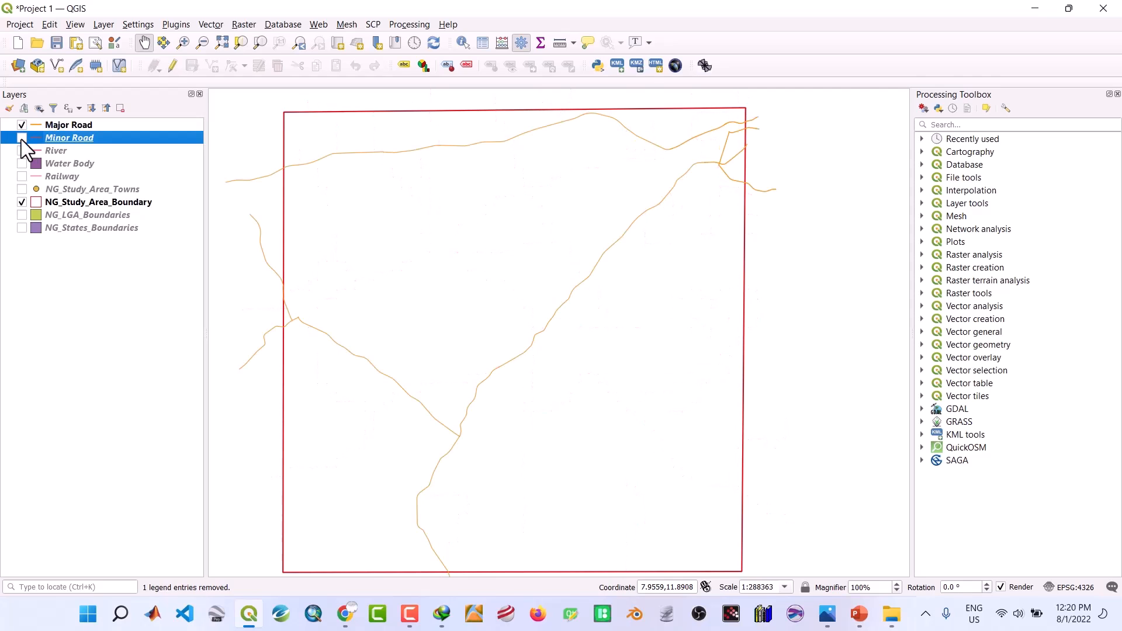
pyautogui.click(20, 123)
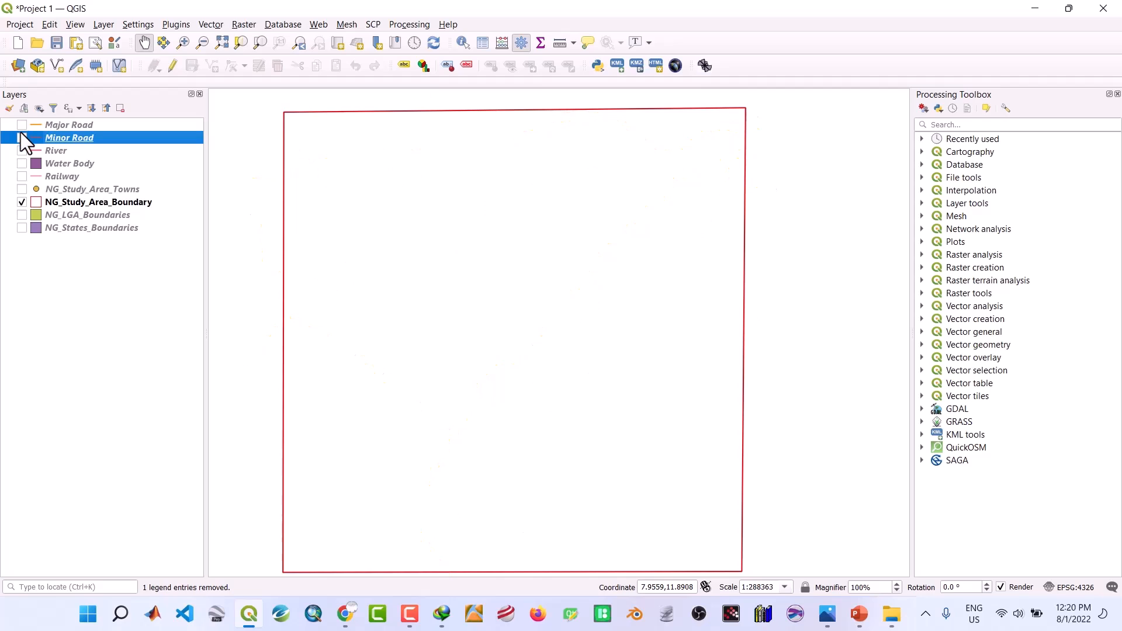
pyautogui.click(21, 138)
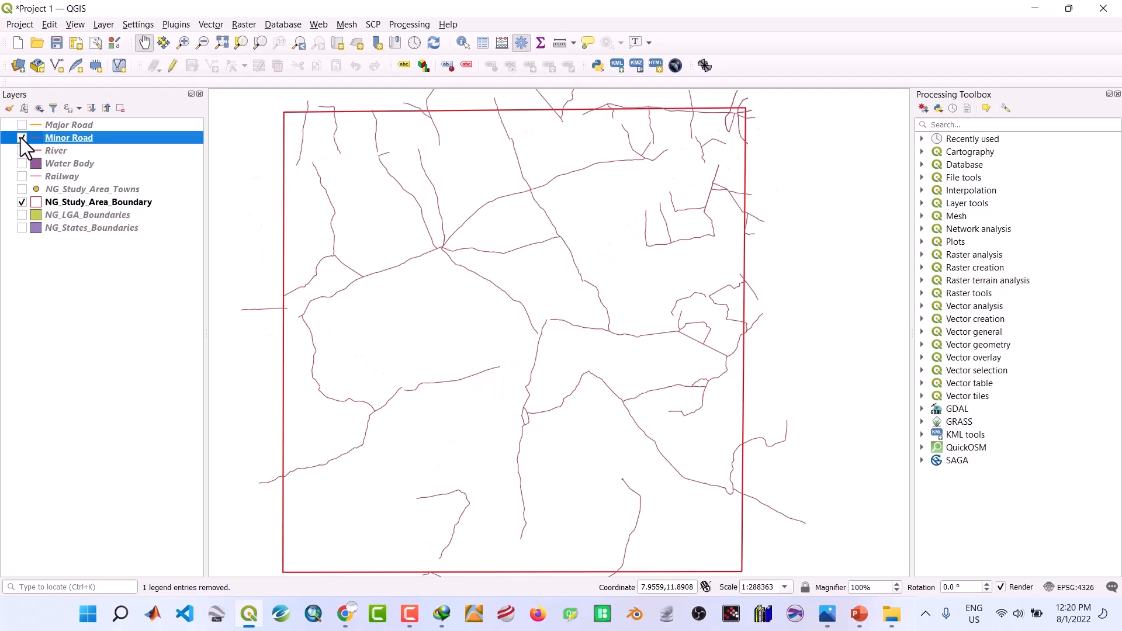
pyautogui.click(21, 138)
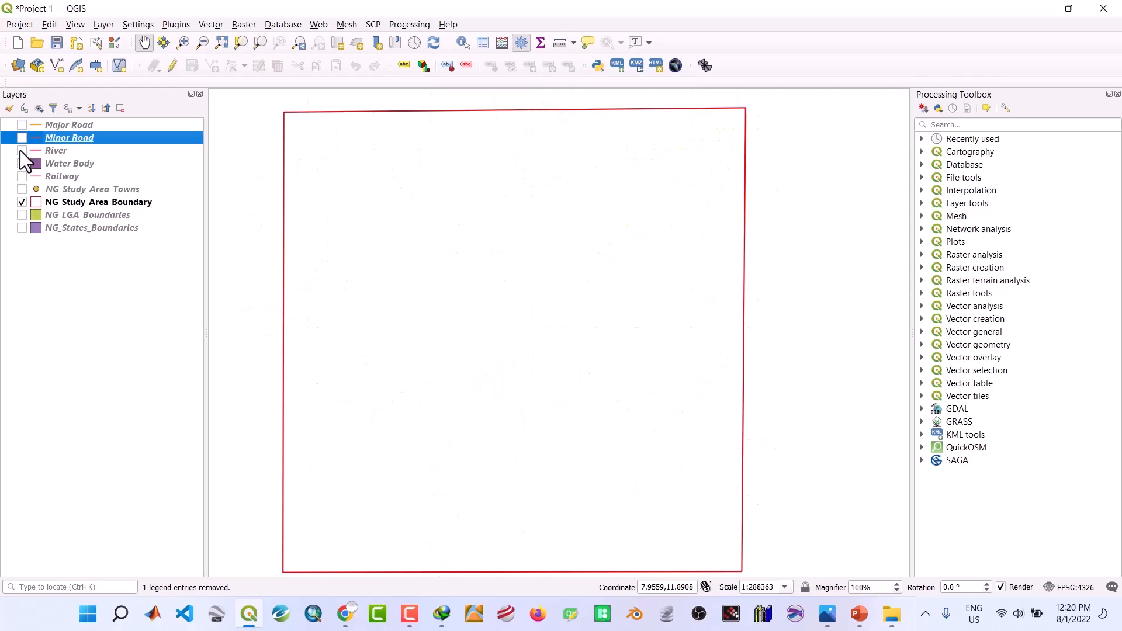
# Review the River, Water Body, Railway, NG_Study_Area_Towns and NG_Study_Area_Boundary layers by toggling the visibility of each in turn
pyautogui.click(21, 150)
pyautogui.click(22, 150)
pyautogui.click(23, 166)
pyautogui.click(23, 166)
pyautogui.click(23, 176)
pyautogui.click(23, 176)
pyautogui.click(22, 189)
pyautogui.click(22, 189)
pyautogui.click(23, 203)
pyautogui.click(23, 202)
# Save the project and make NG_Study_Area_Boundary the active layer
pyautogui.click(57, 42)
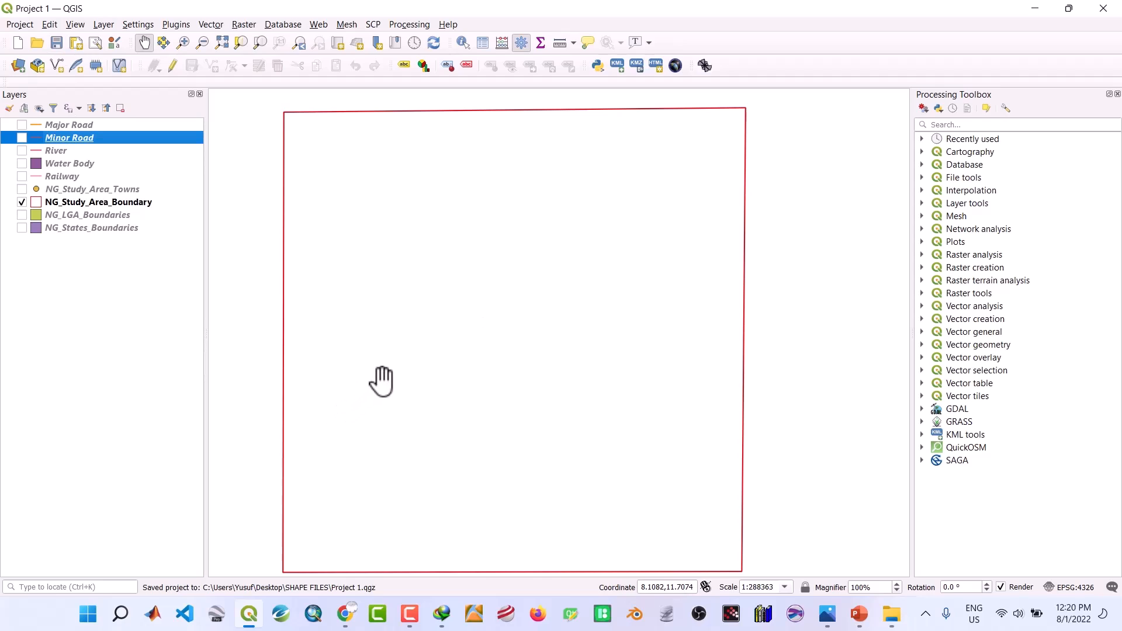
pyautogui.moveTo(381, 359); pyautogui.dragTo(400, 355)
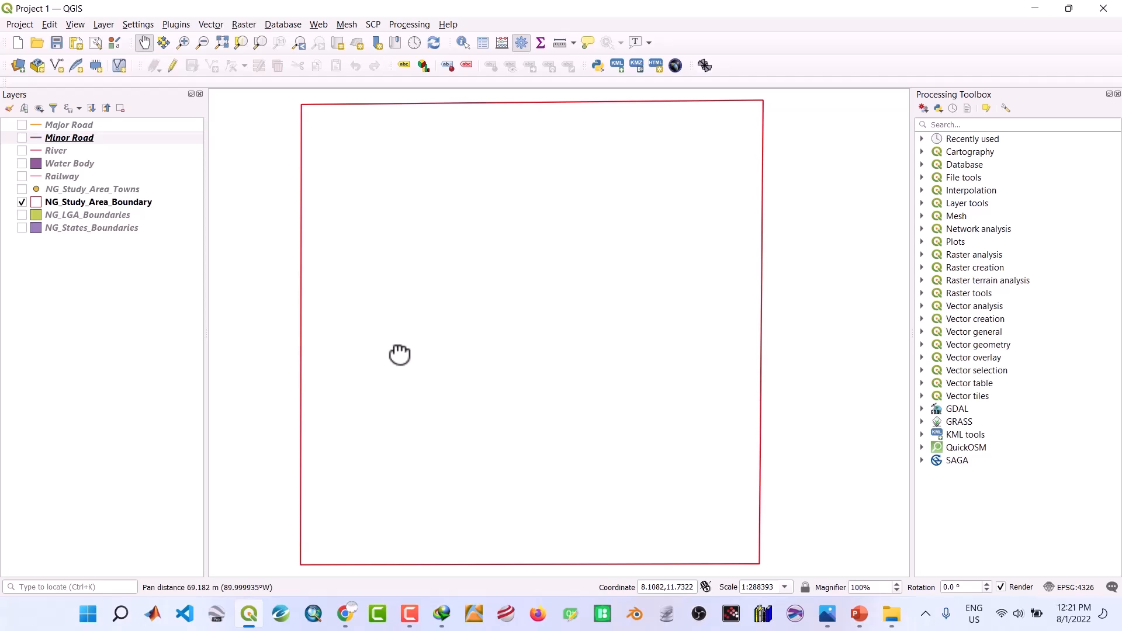
pyautogui.click(65, 201)
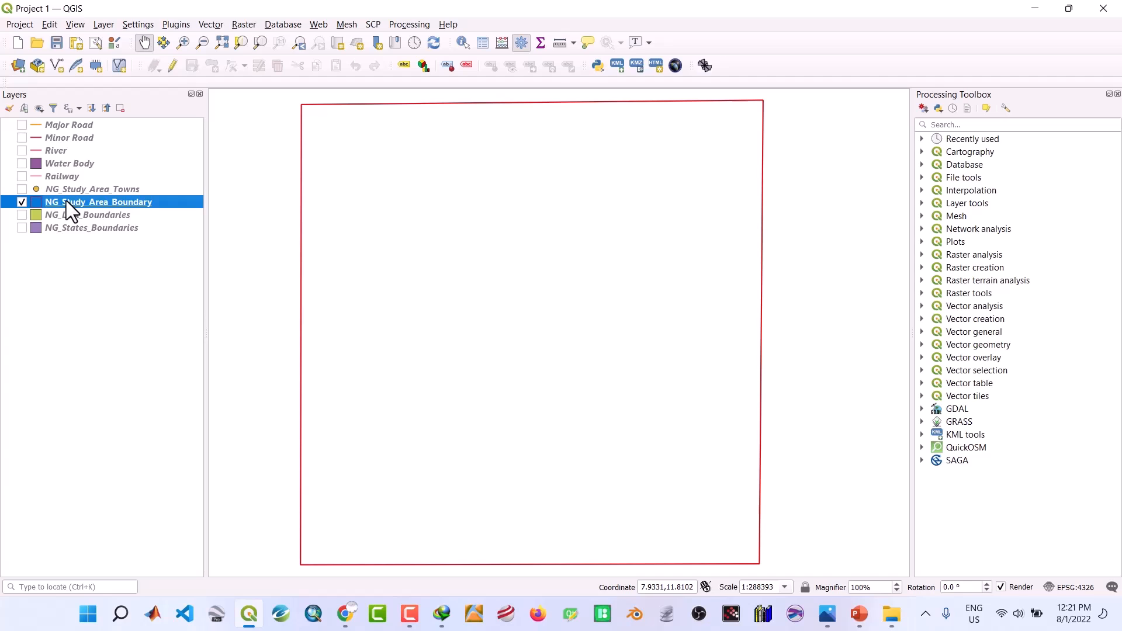
# Open the symbology of NG_Study_Area_Boundary and set its simple fill's stroke color to grey #9d9d9d
pyautogui.rightClick(65, 201)
pyautogui.click(57, 202)
pyautogui.doubleClick(58, 201)
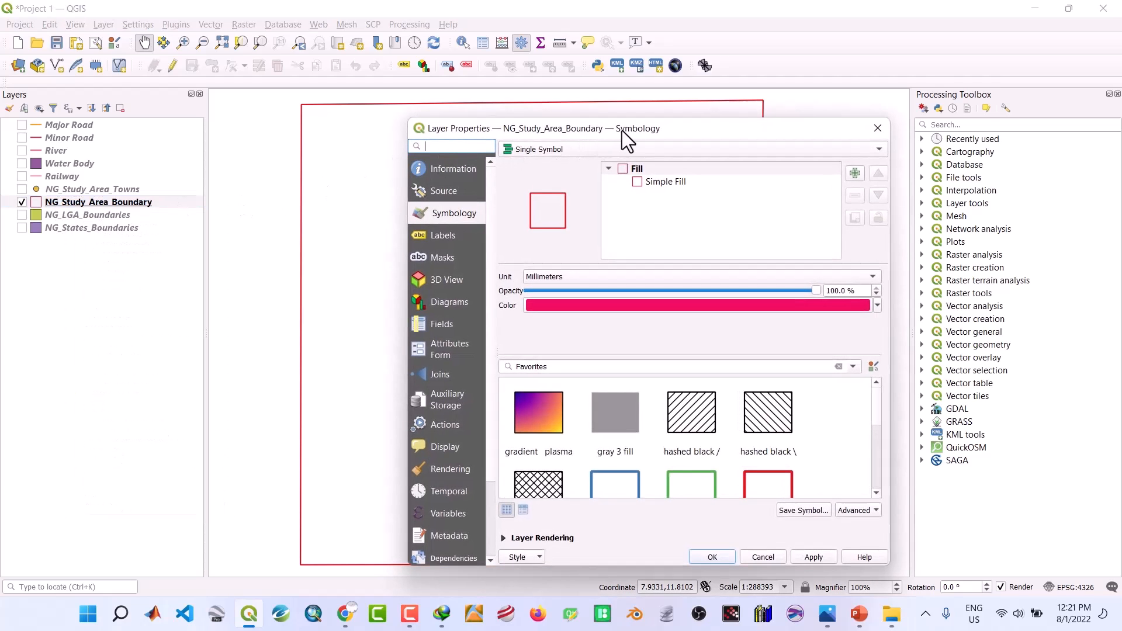
pyautogui.moveTo(622, 131); pyautogui.dragTo(516, 138)
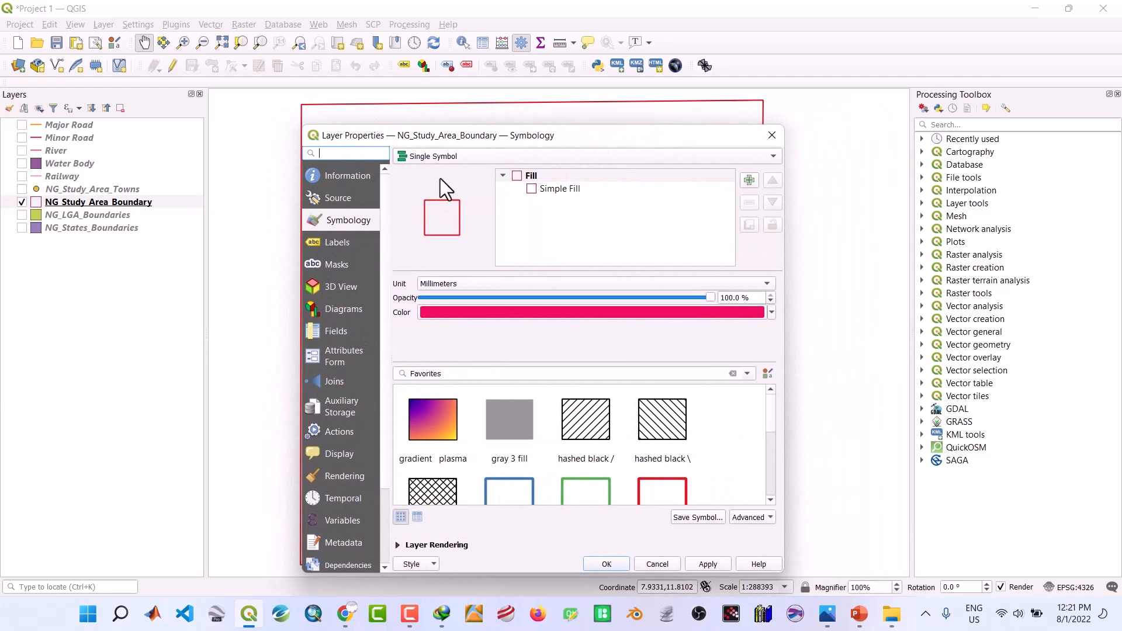
pyautogui.moveTo(584, 133); pyautogui.dragTo(600, 135)
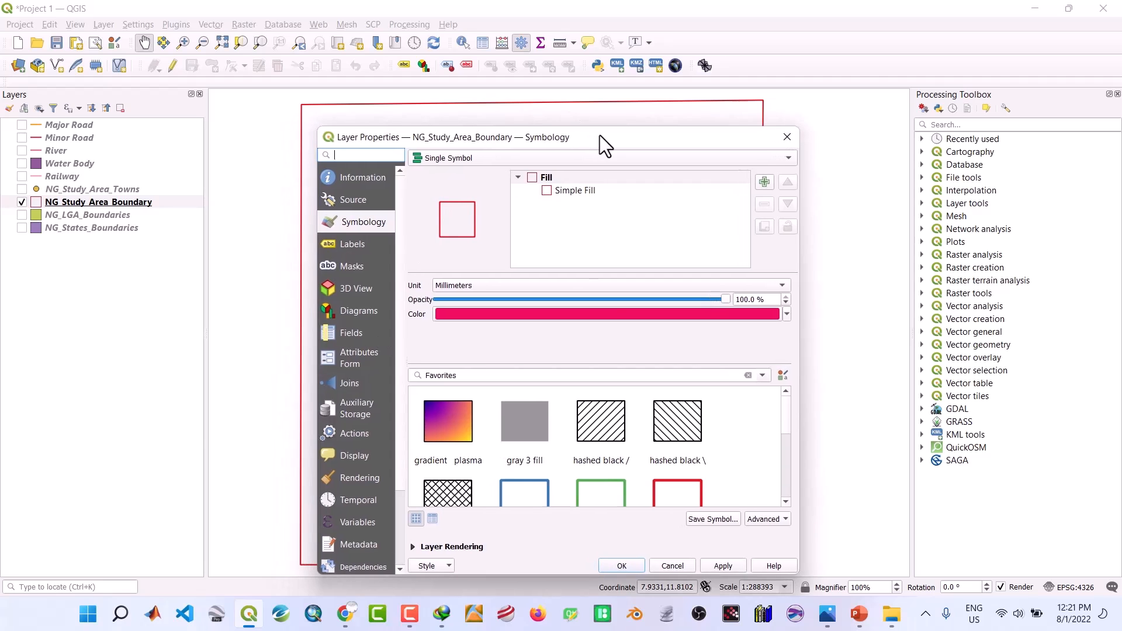
pyautogui.click(578, 190)
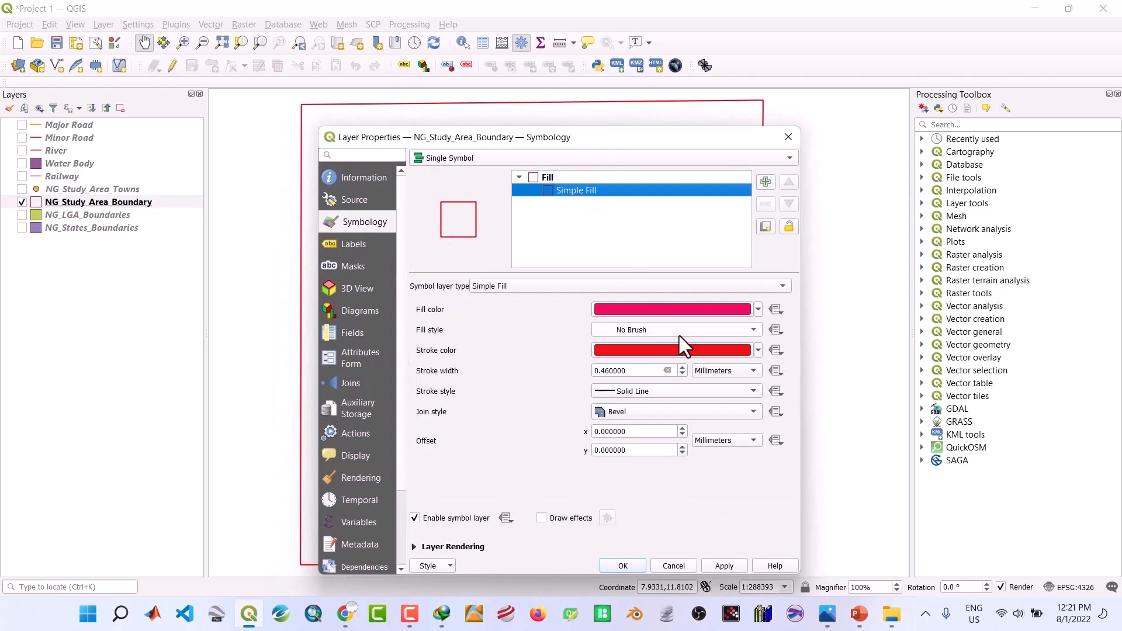
pyautogui.click(757, 351)
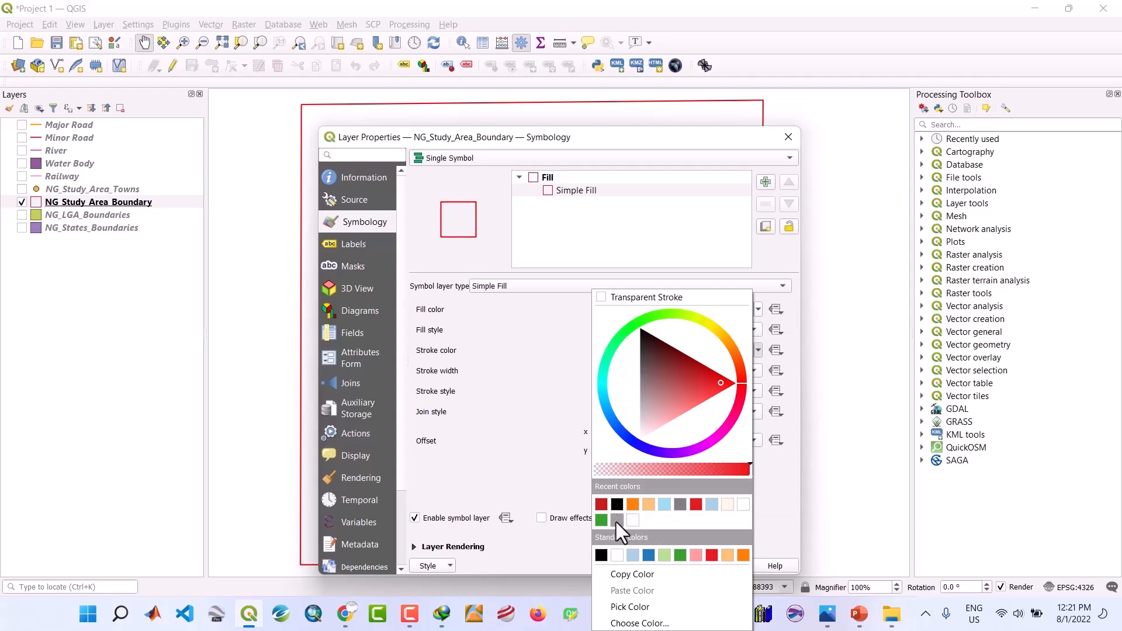
pyautogui.moveTo(616, 522)
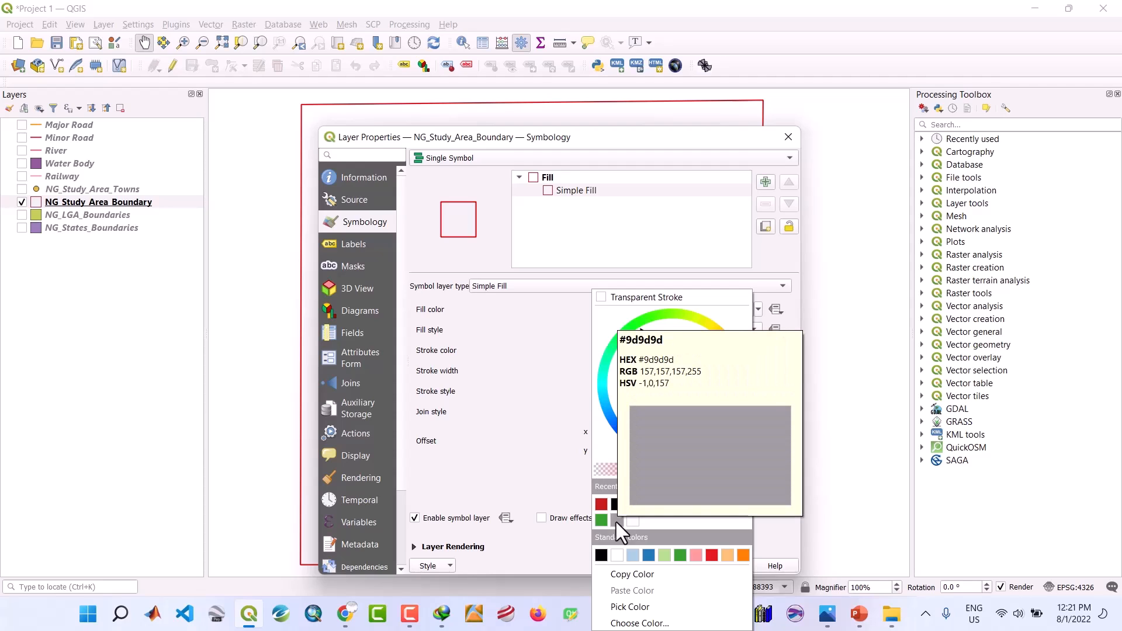
pyautogui.click(615, 521)
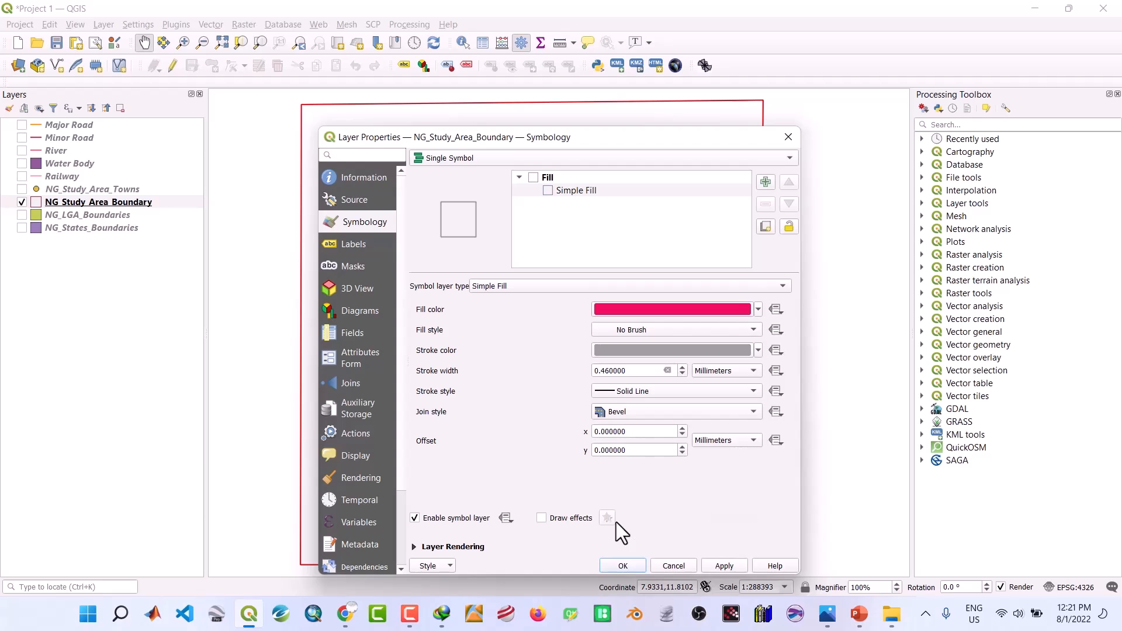
# Increase the study area boundary's stroke width to 0.86 mm and set its stroke style to Dash Line
pyautogui.click(681, 367)
pyautogui.click(681, 367)
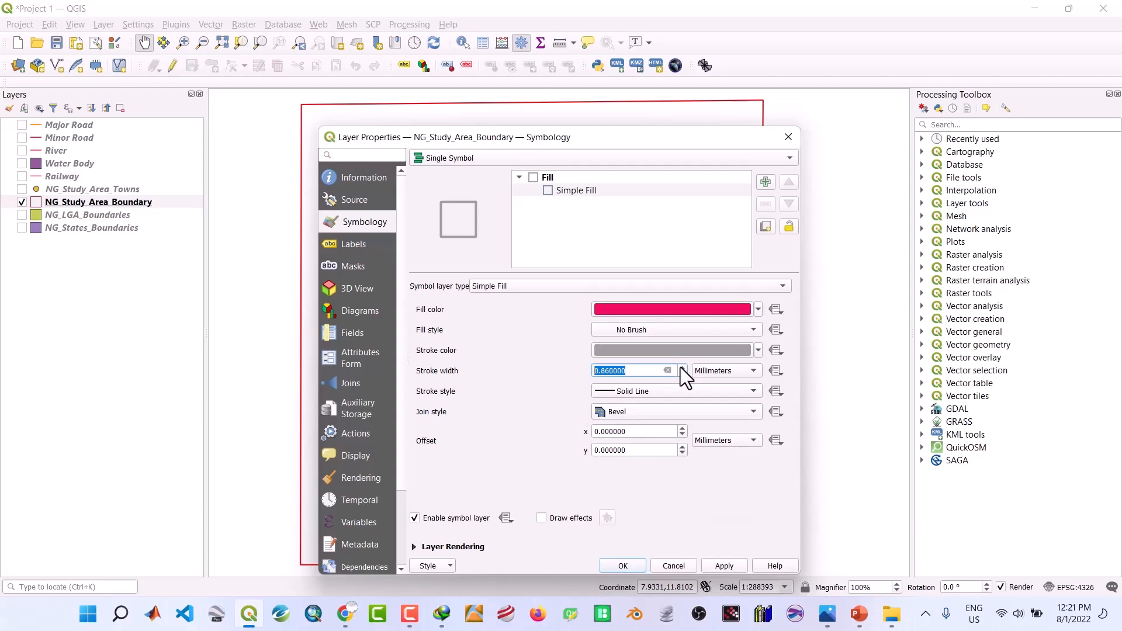
pyautogui.click(745, 391)
pyautogui.click(671, 418)
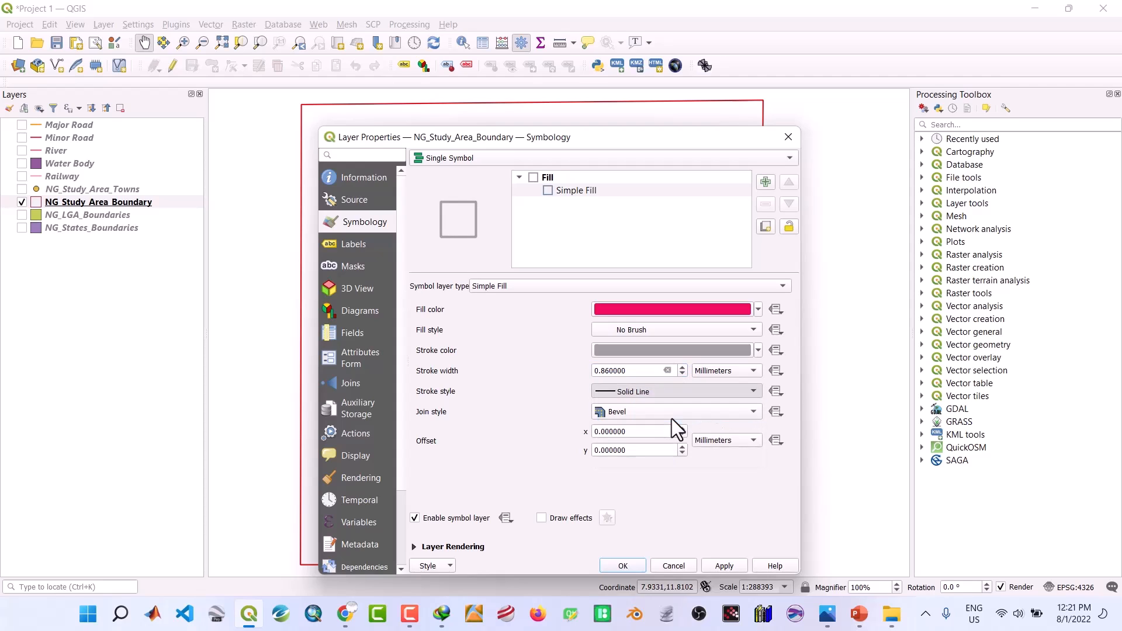
# Give the study area boundary a cream fill color with the Solid fill style and apply the symbology
pyautogui.click(757, 309)
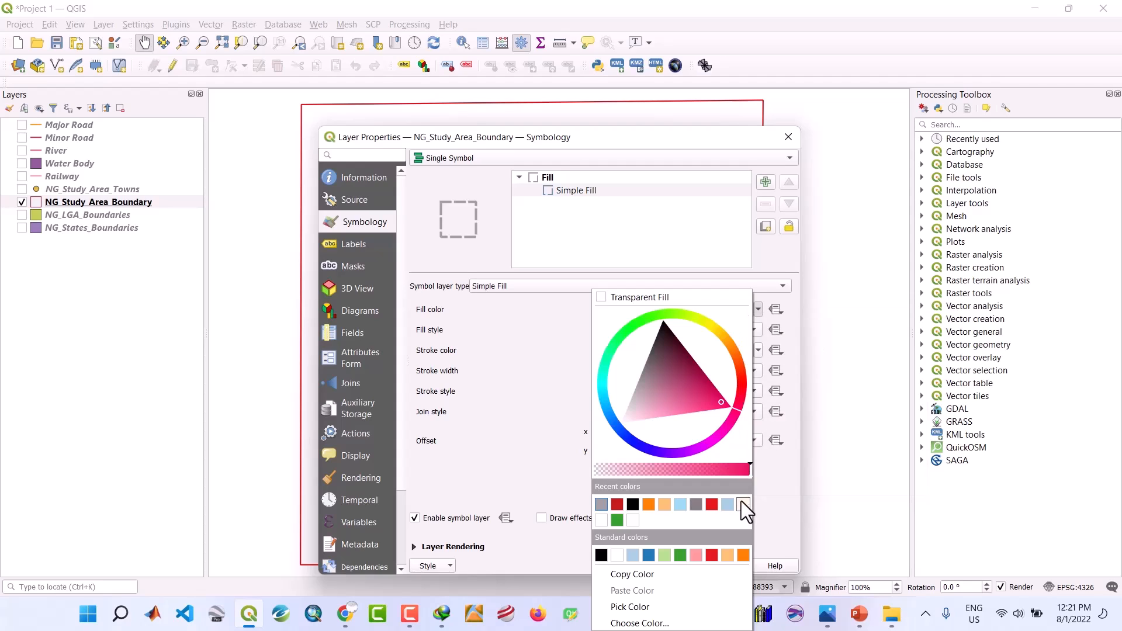
pyautogui.click(741, 502)
pyautogui.click(715, 565)
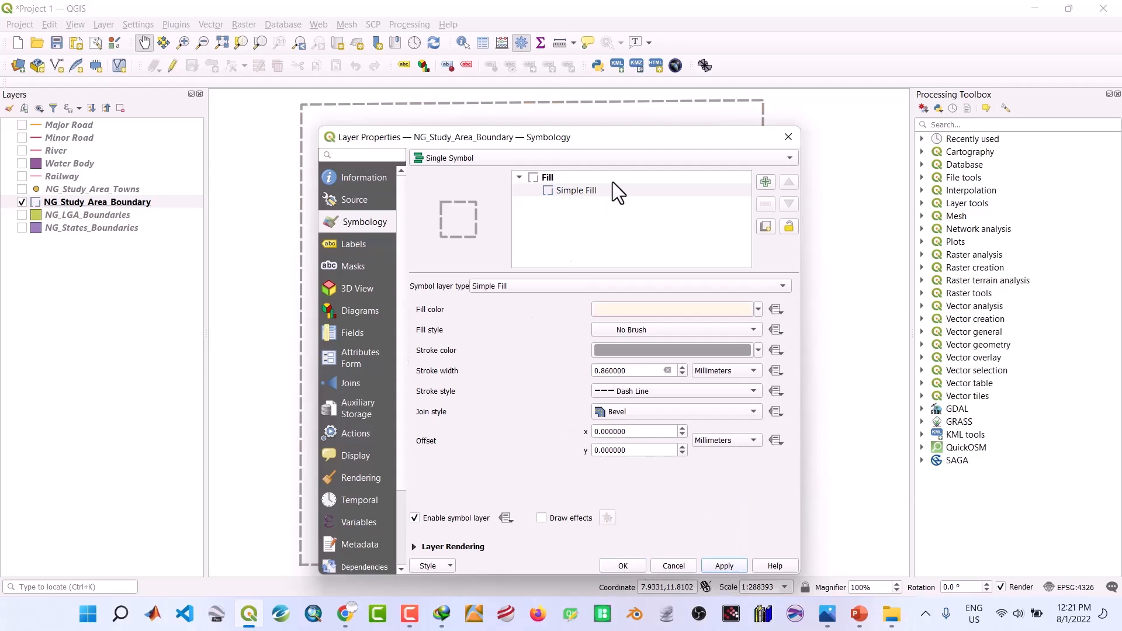
pyautogui.click(668, 331)
pyautogui.click(634, 319)
pyautogui.click(711, 562)
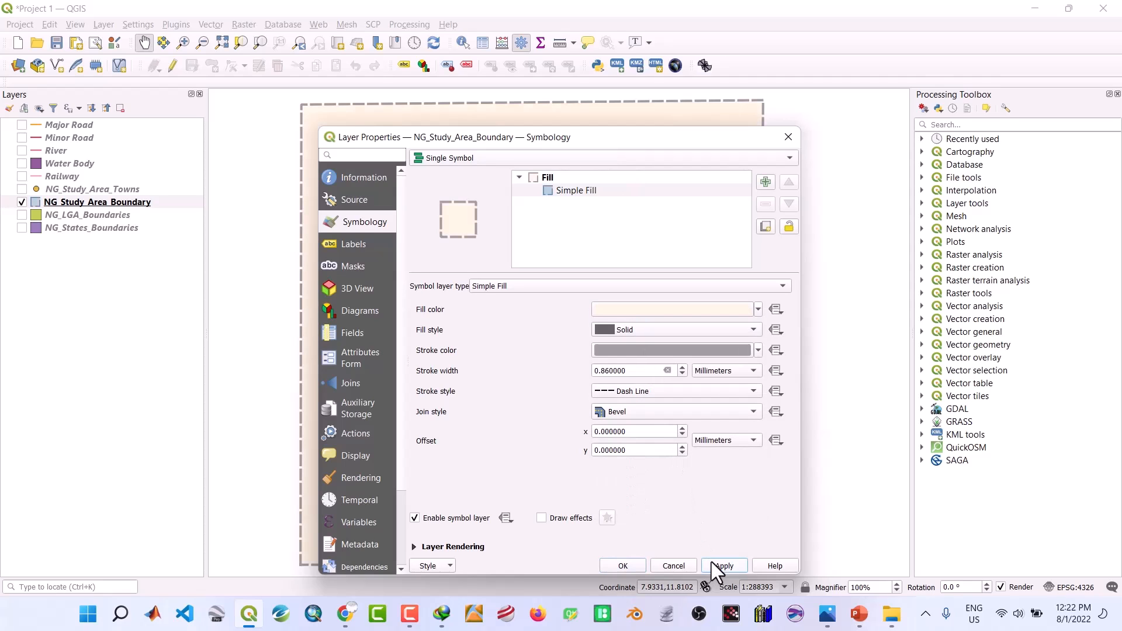
pyautogui.click(622, 566)
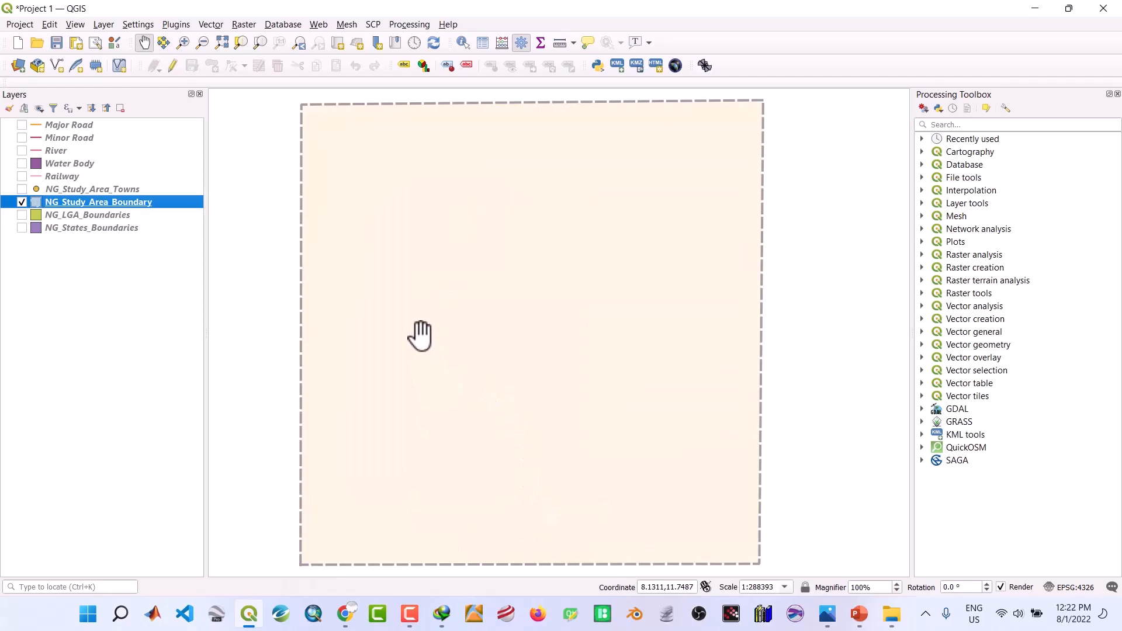
# Show the Railway layer and apply the topo railway preset symbol to it
pyautogui.click(23, 176)
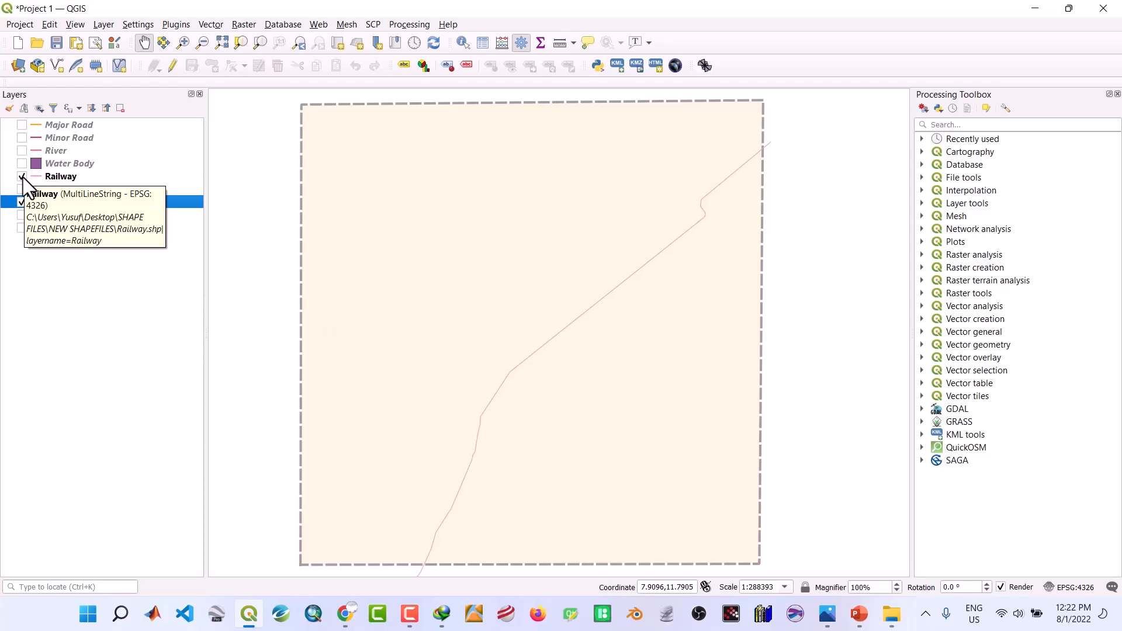
pyautogui.click(57, 179)
pyautogui.doubleClick(57, 179)
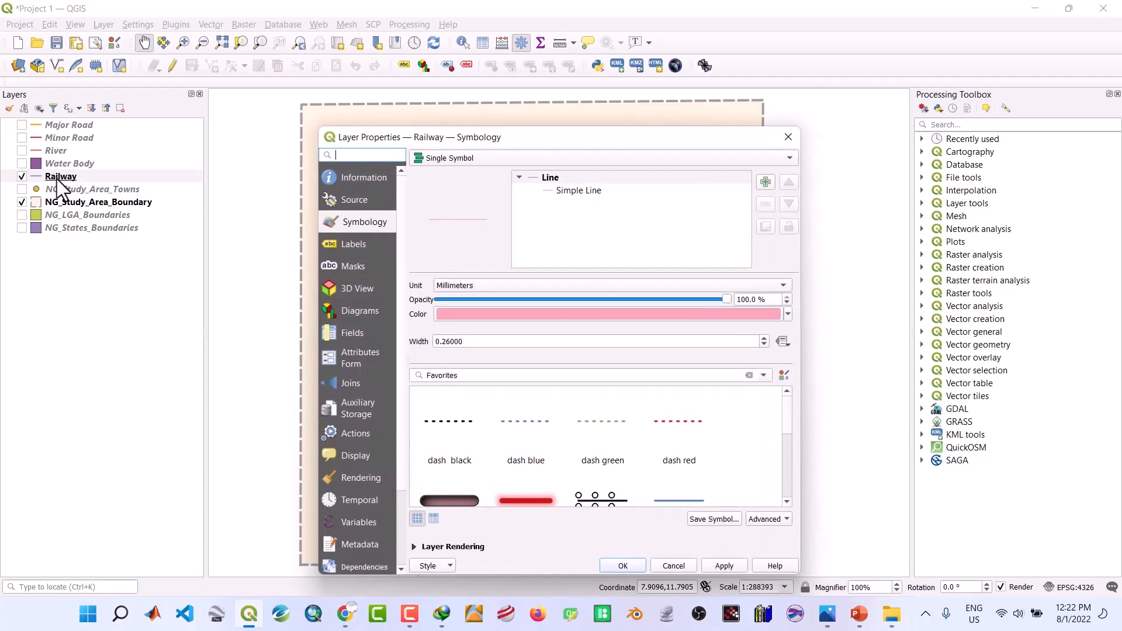
pyautogui.click(787, 500)
pyautogui.click(787, 501)
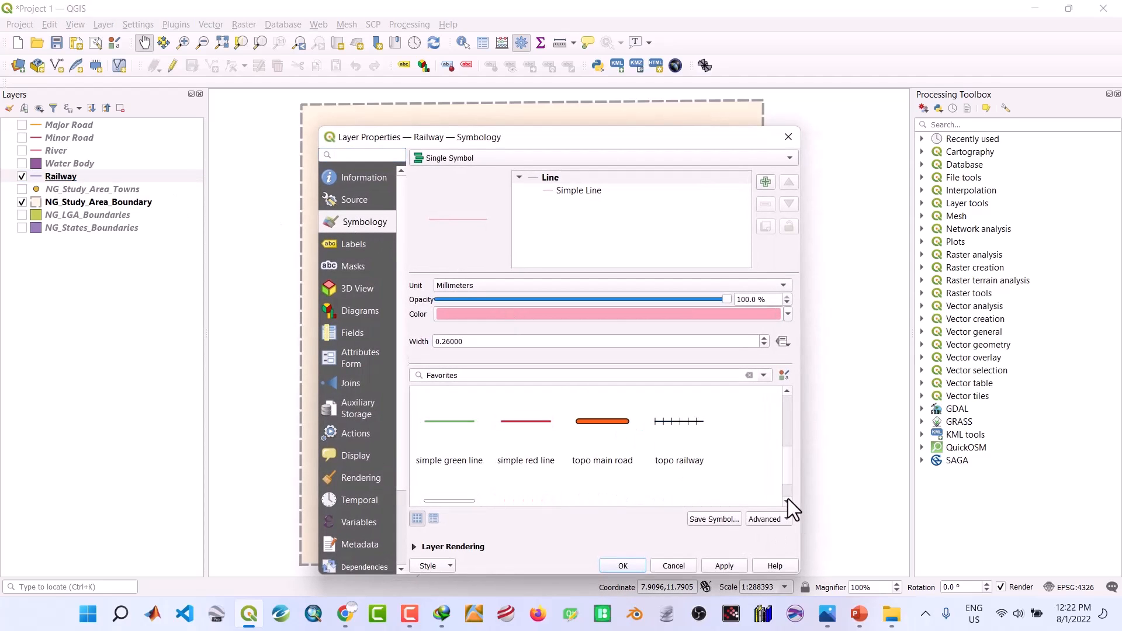
pyautogui.click(672, 429)
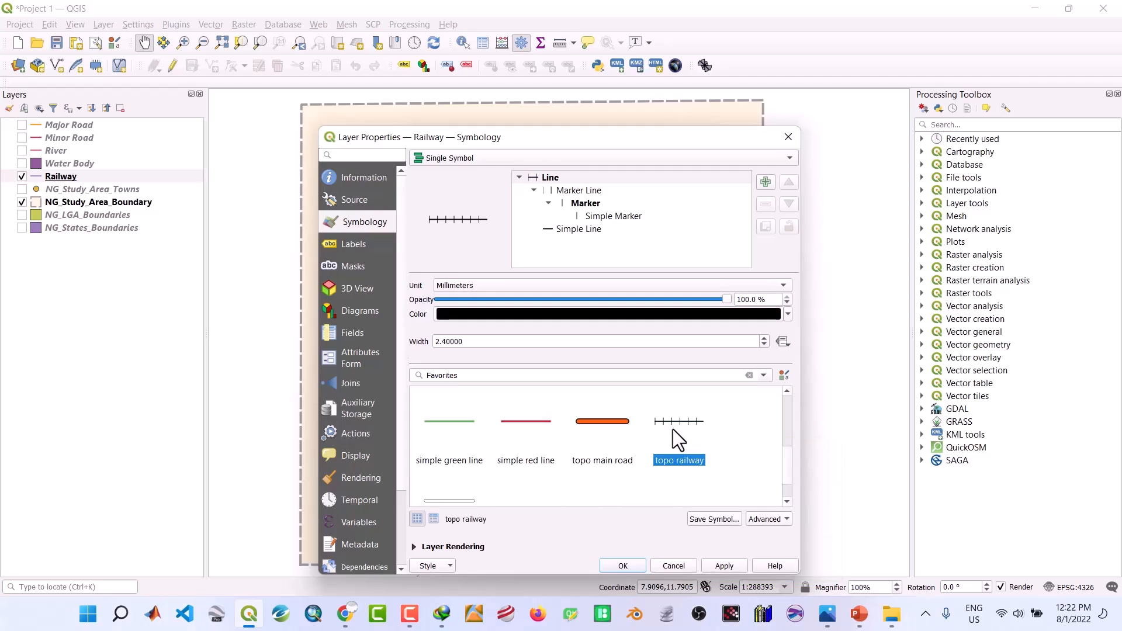
pyautogui.click(728, 566)
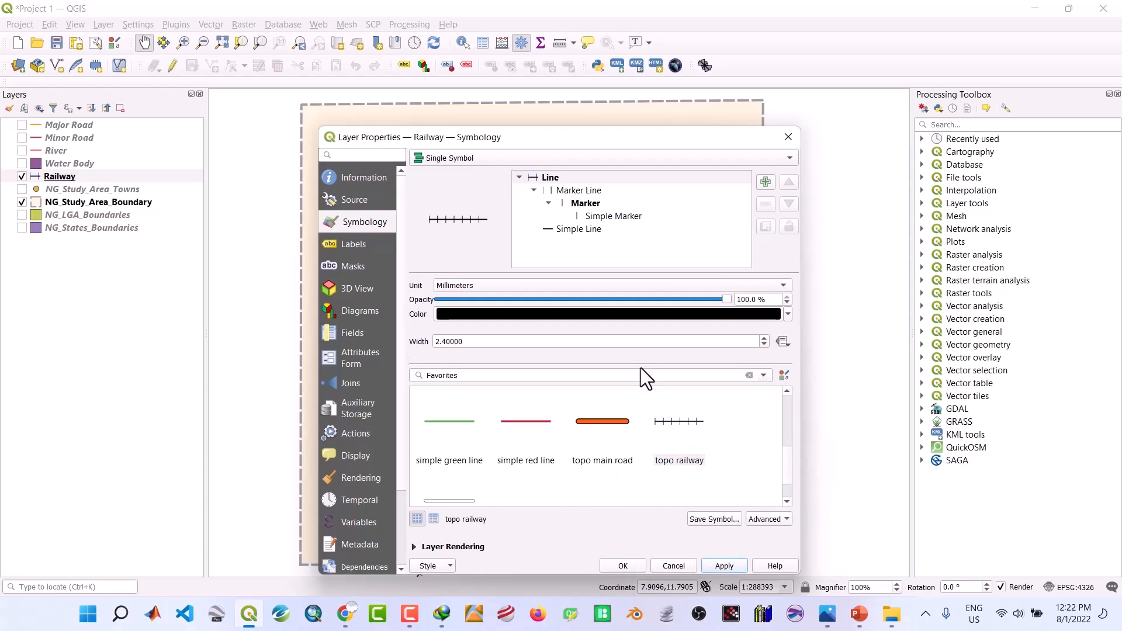
# Reduce the Railway symbol's width to 2.0 mm and apply the change
pyautogui.moveTo(567, 135); pyautogui.dragTo(602, 94)
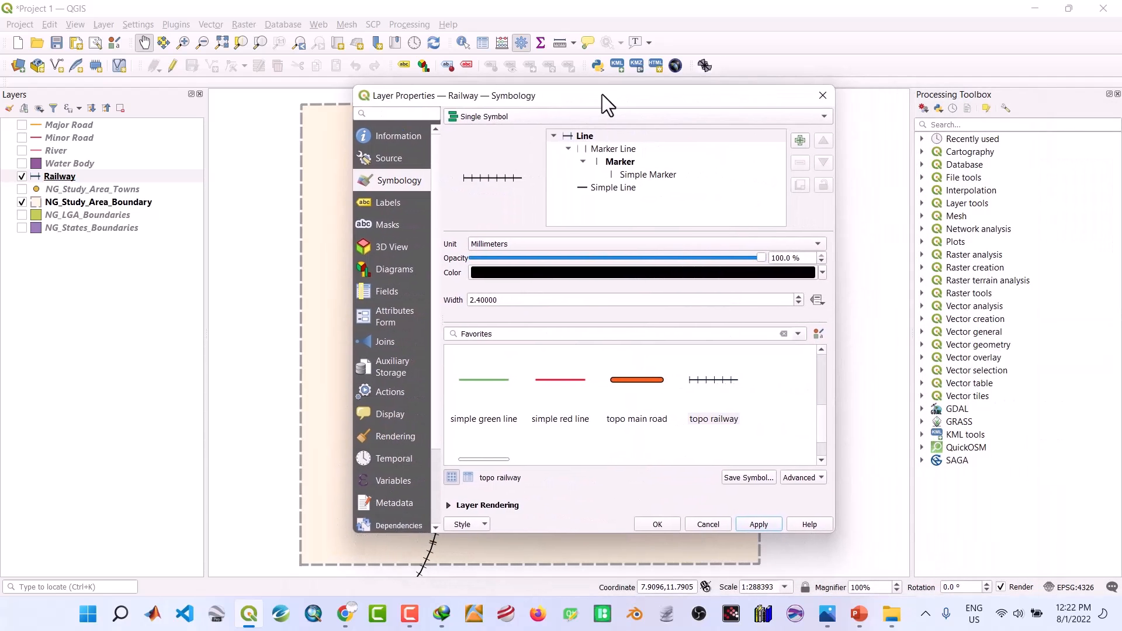
pyautogui.click(798, 302)
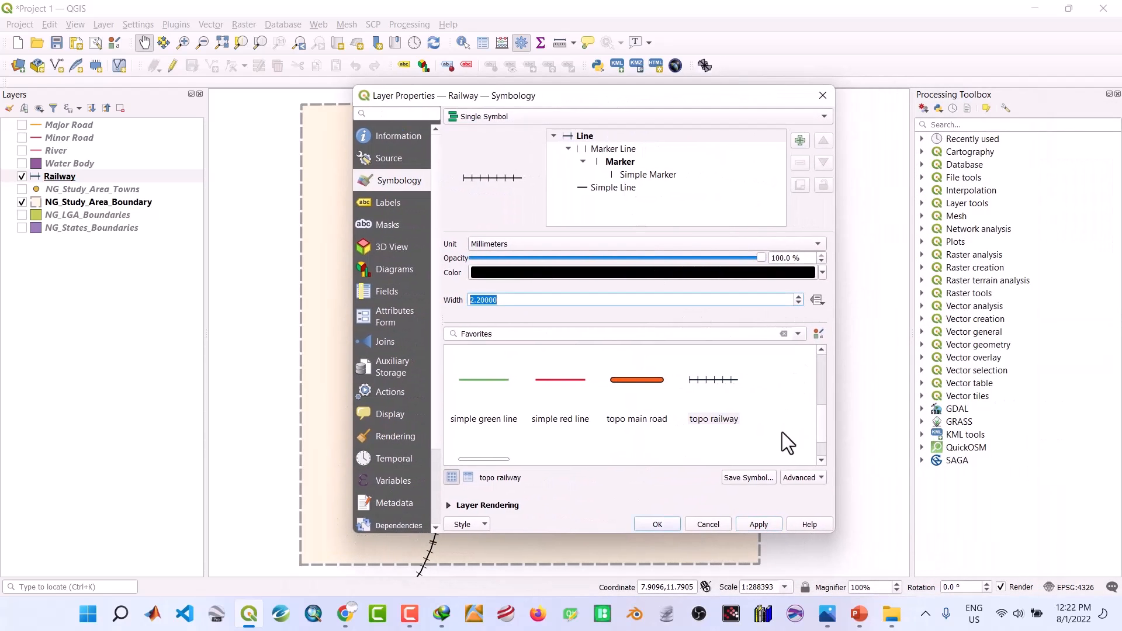
pyautogui.click(798, 303)
pyautogui.click(754, 523)
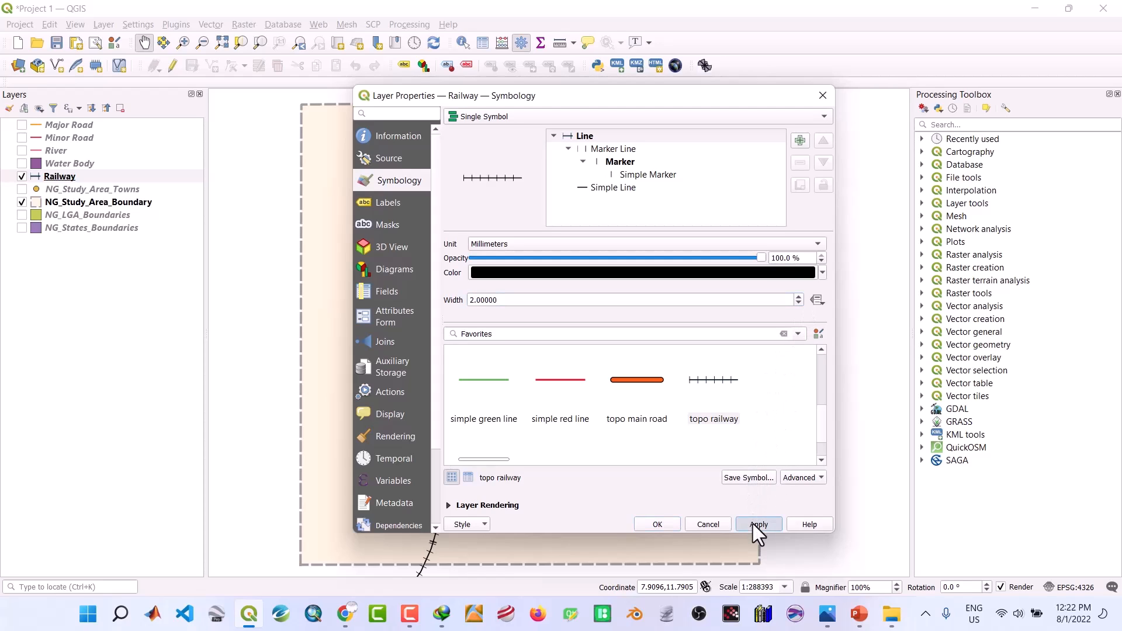
pyautogui.click(667, 524)
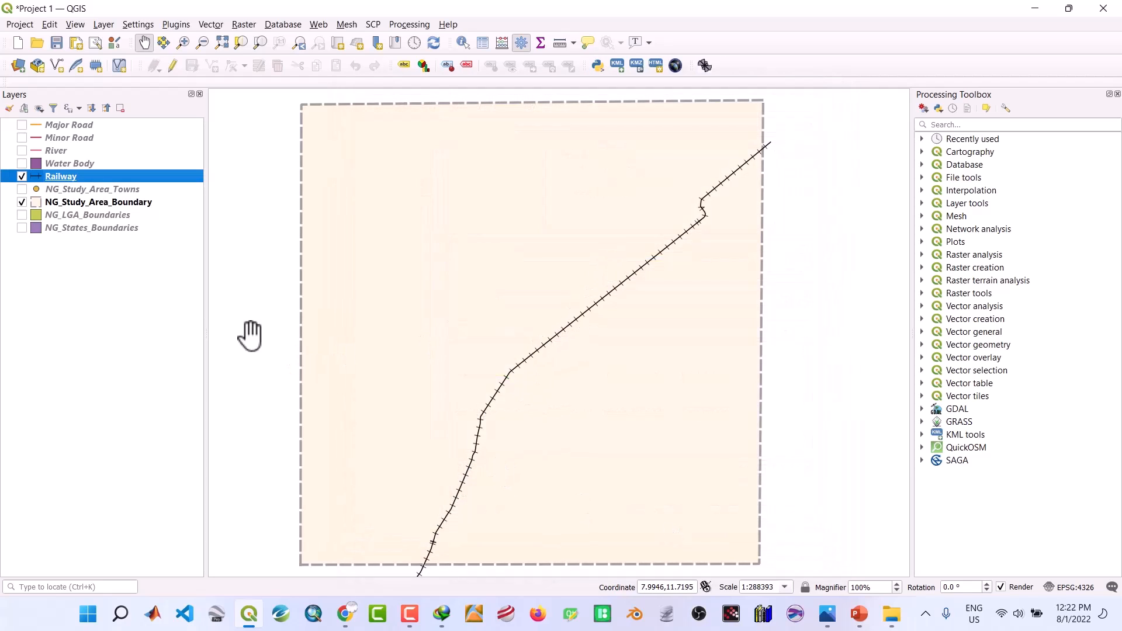
# Show the Water Body layer and set its simple fill's fill color to light blue
pyautogui.click(22, 163)
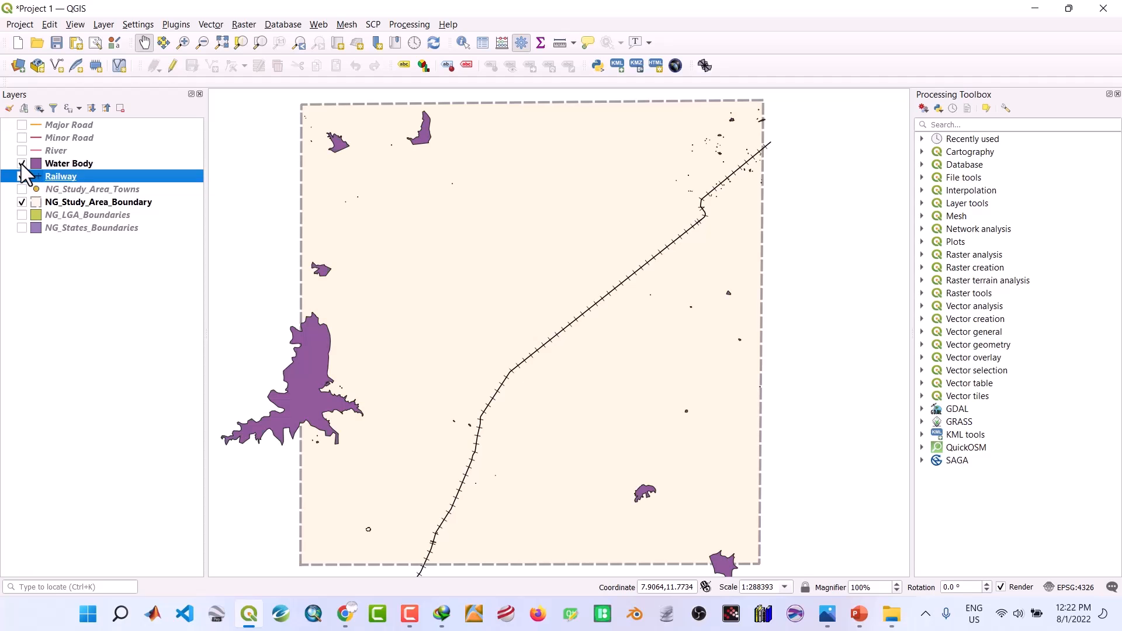
pyautogui.doubleClick(54, 163)
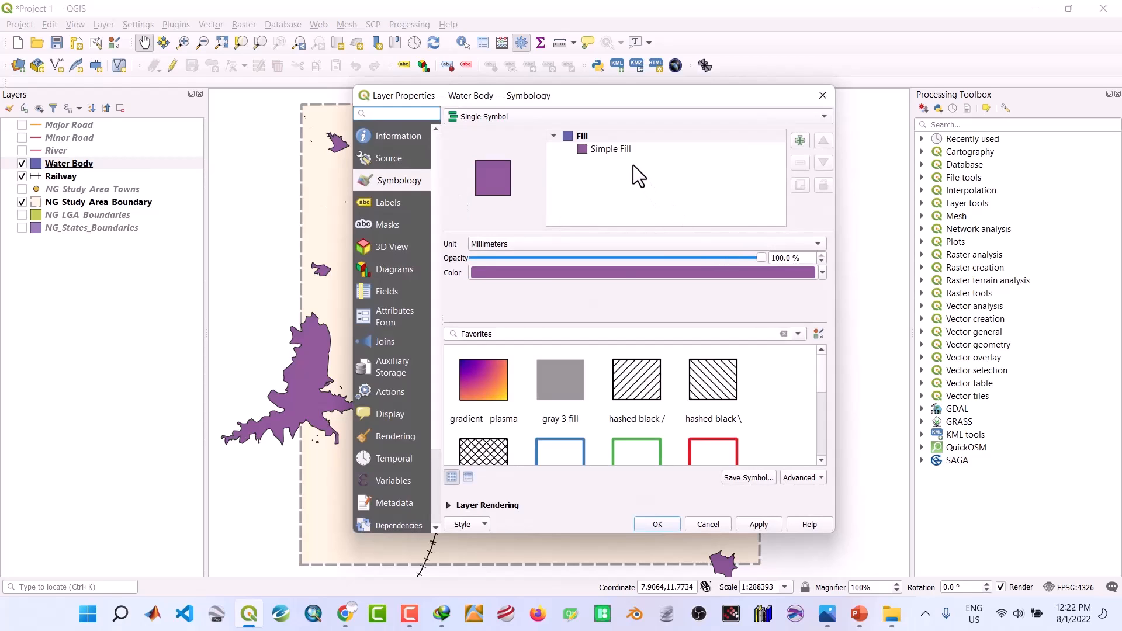
pyautogui.click(623, 151)
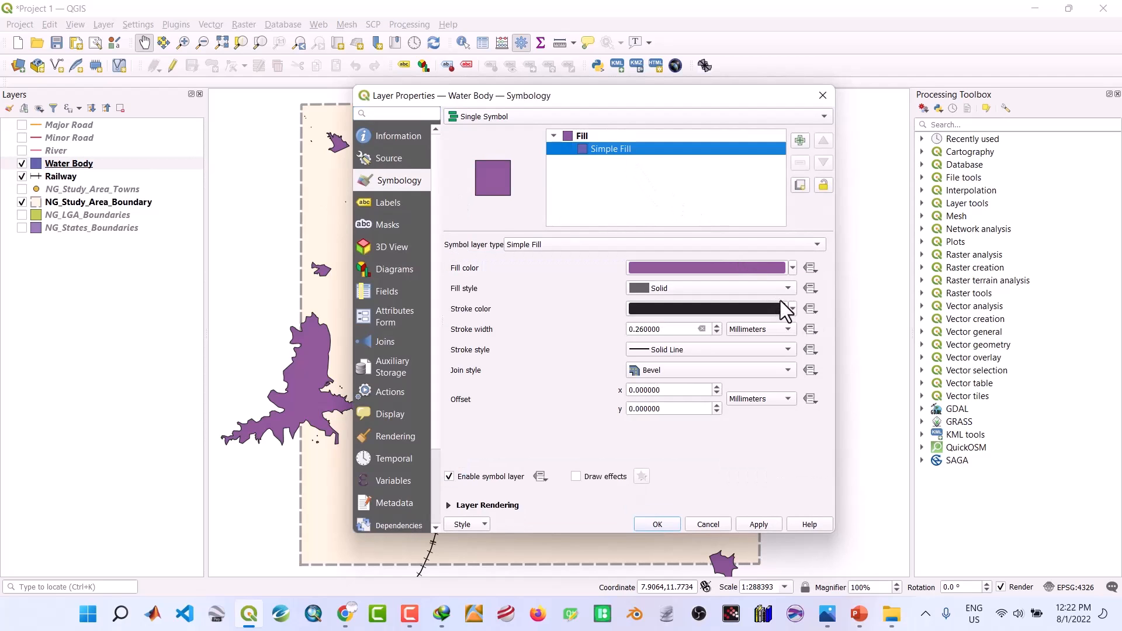
pyautogui.click(792, 269)
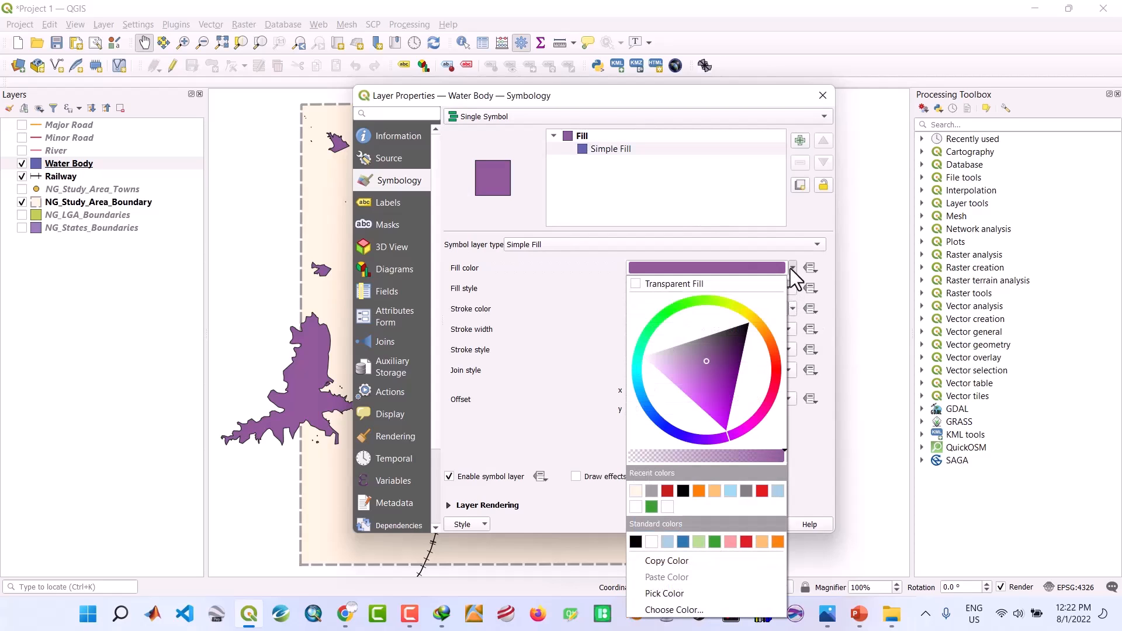
pyautogui.click(730, 491)
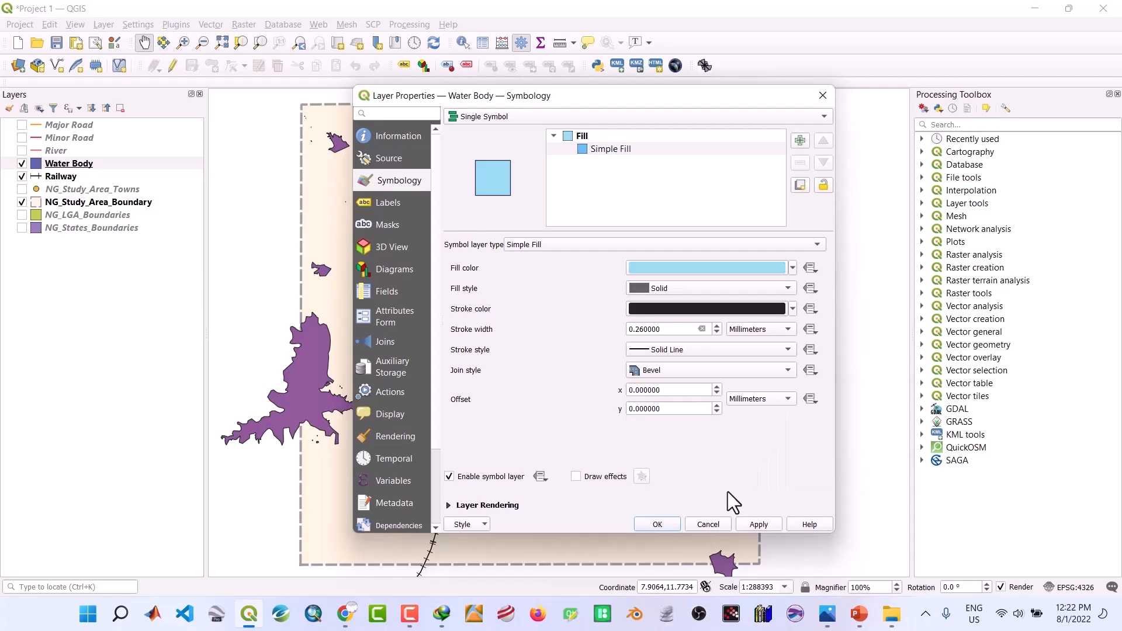
# Set the Water Body stroke color to the same light blue as its fill and apply the symbology
pyautogui.click(794, 309)
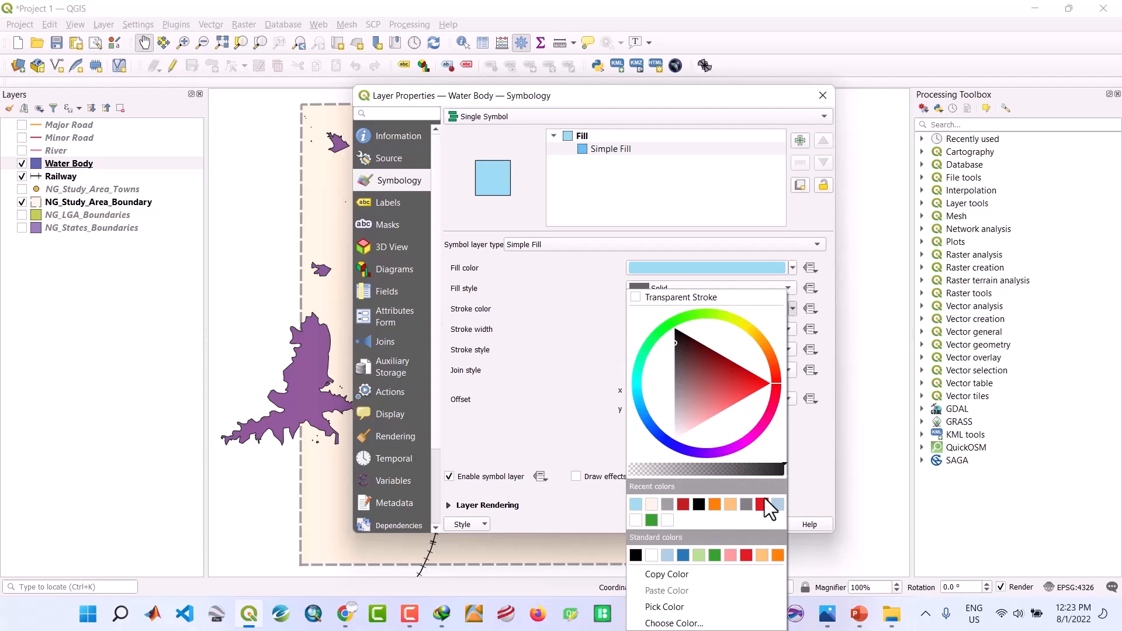
pyautogui.click(635, 504)
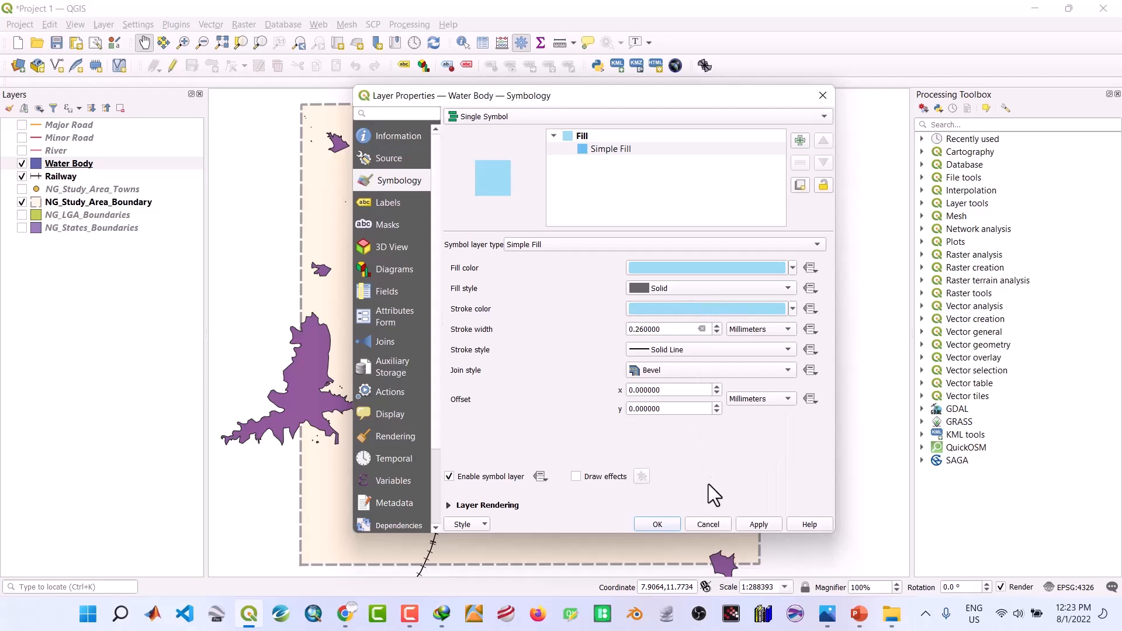
pyautogui.click(754, 524)
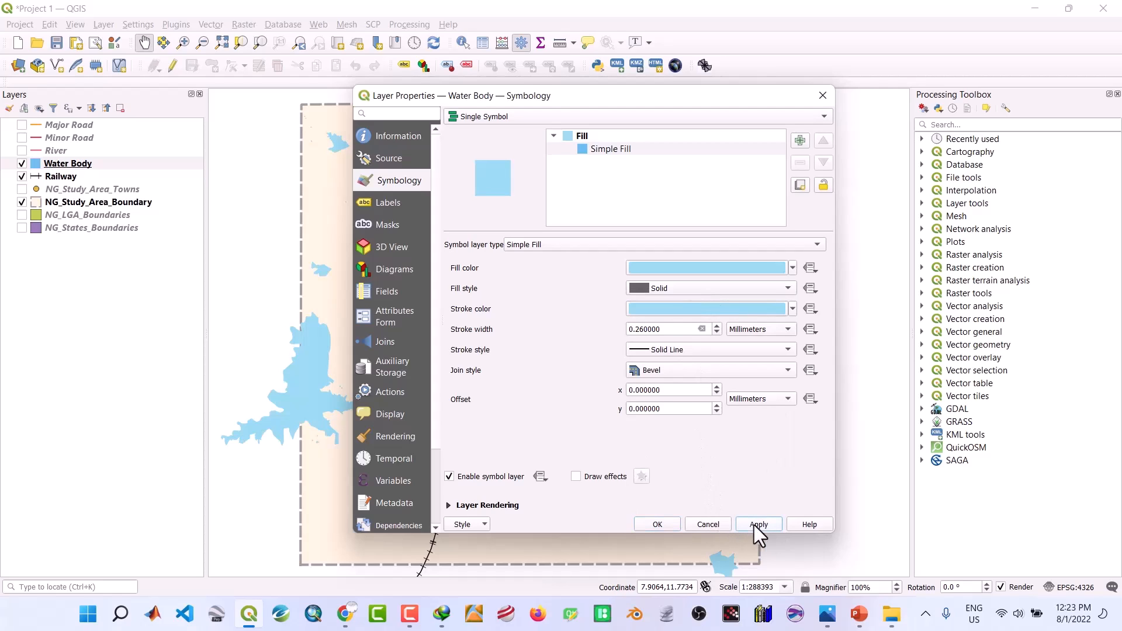
pyautogui.click(658, 525)
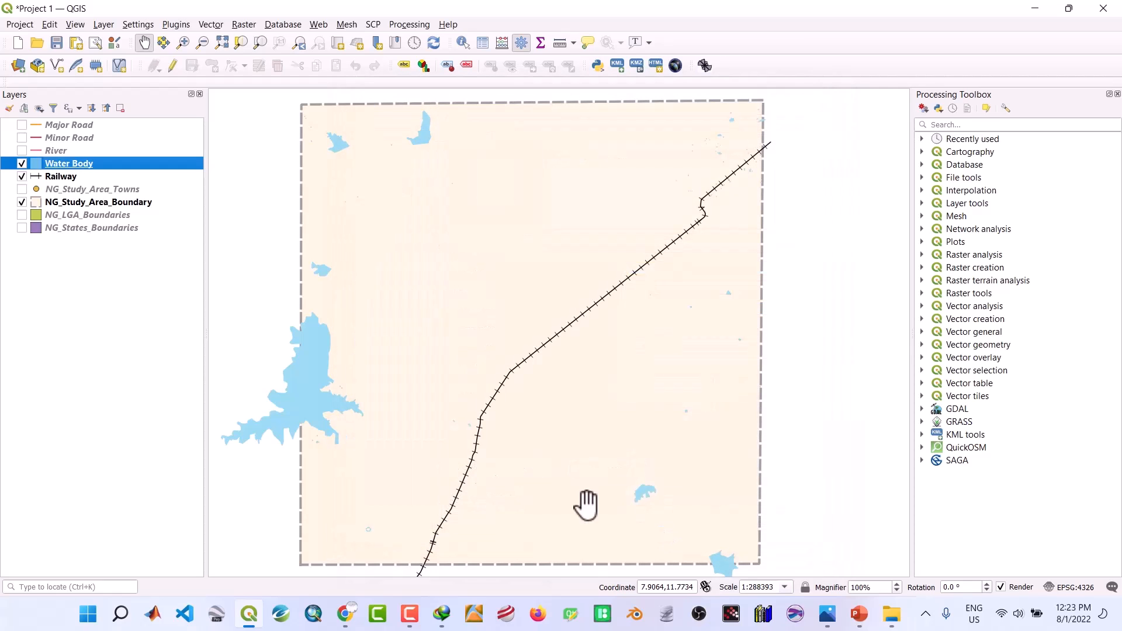
# Show the River layer and set its simple line color to the light blue used for the water bodies
pyautogui.click(22, 150)
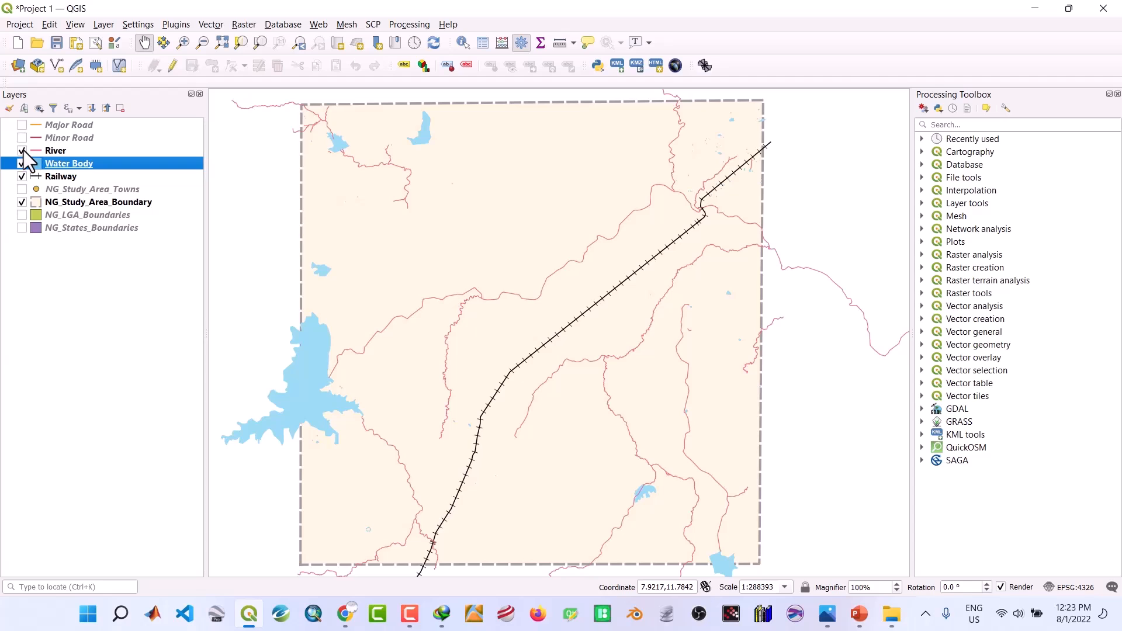
pyautogui.doubleClick(50, 149)
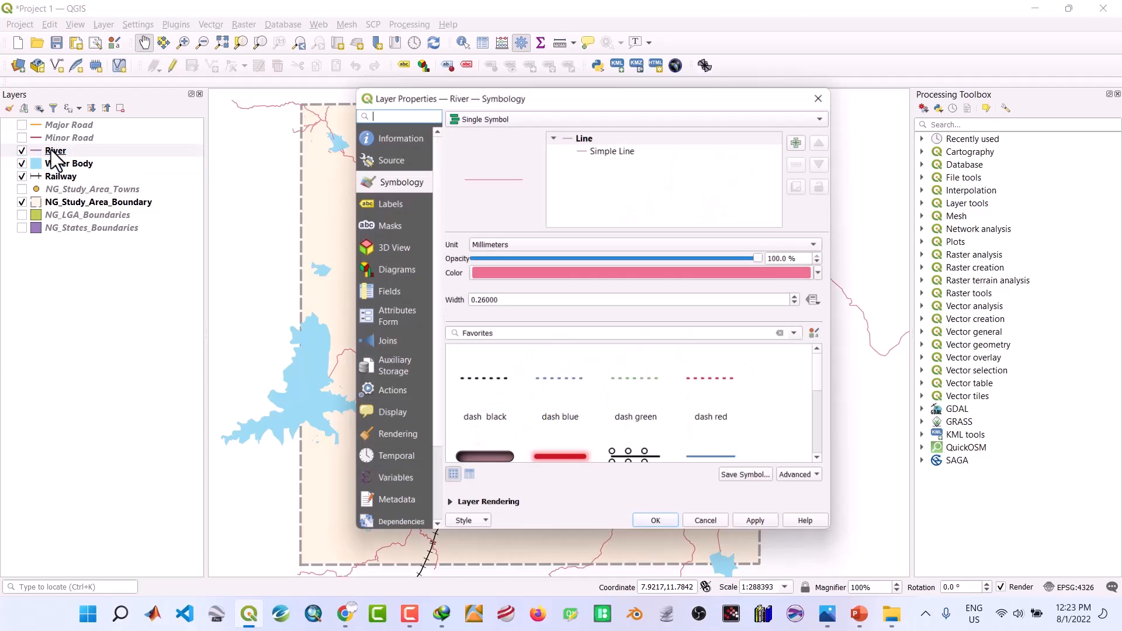
pyautogui.click(620, 150)
pyautogui.click(782, 269)
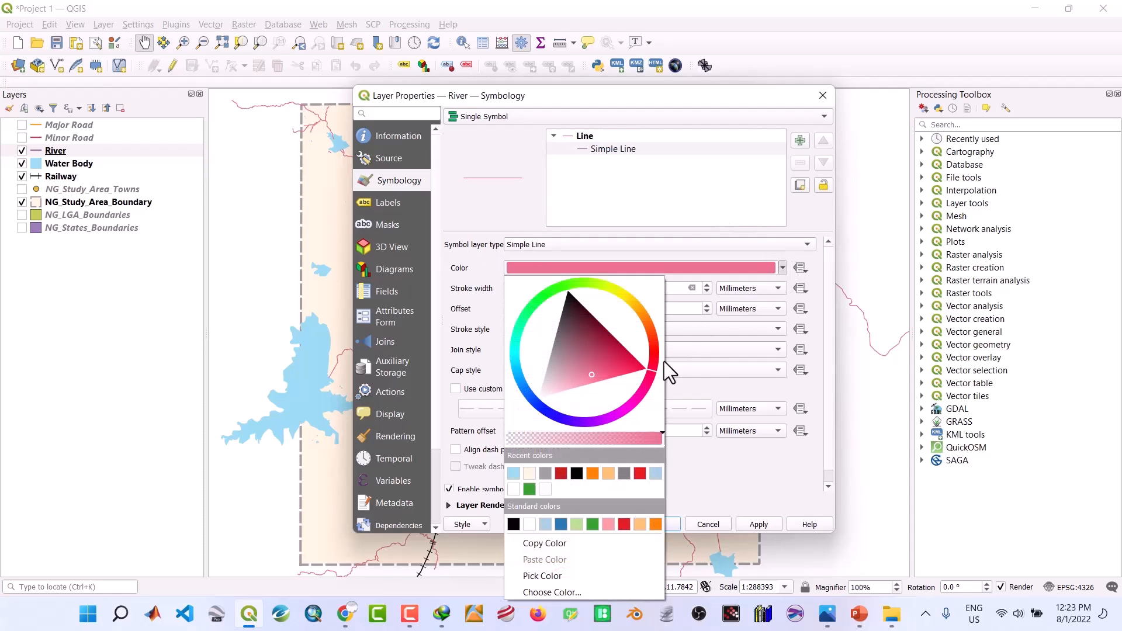
pyautogui.click(512, 474)
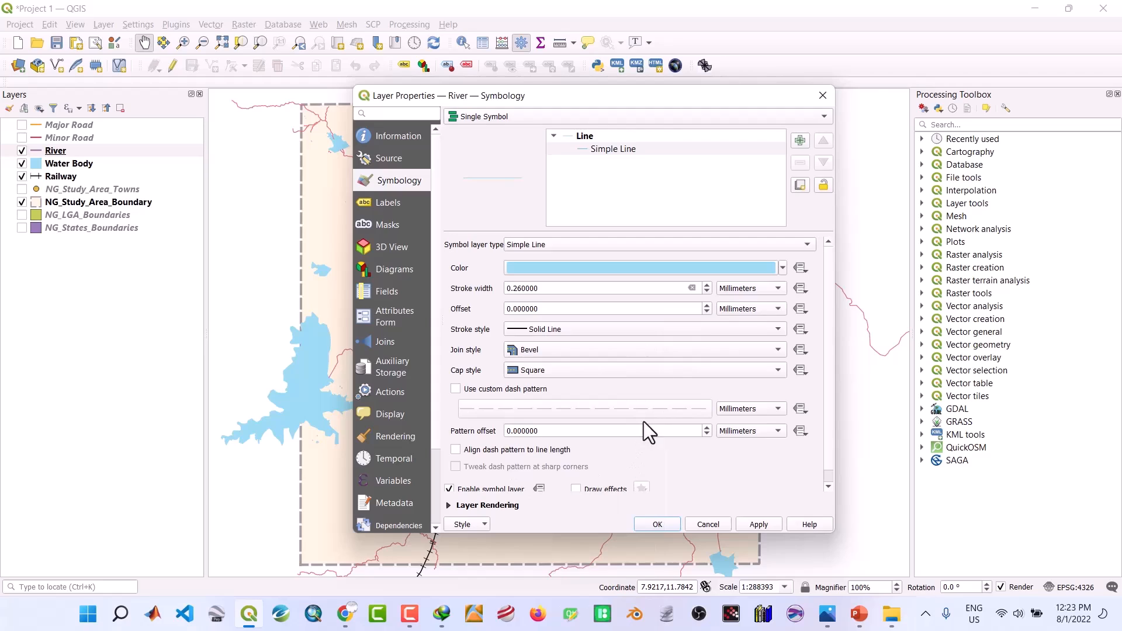
# Apply the River layer's symbology and close its layer properties
pyautogui.click(748, 522)
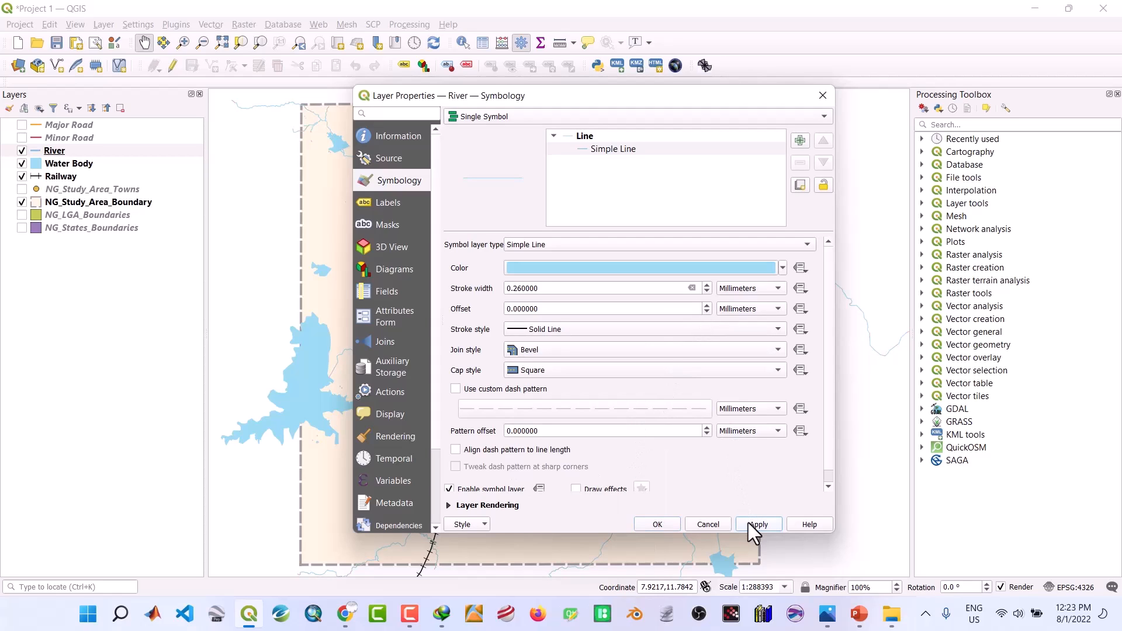
pyautogui.click(647, 523)
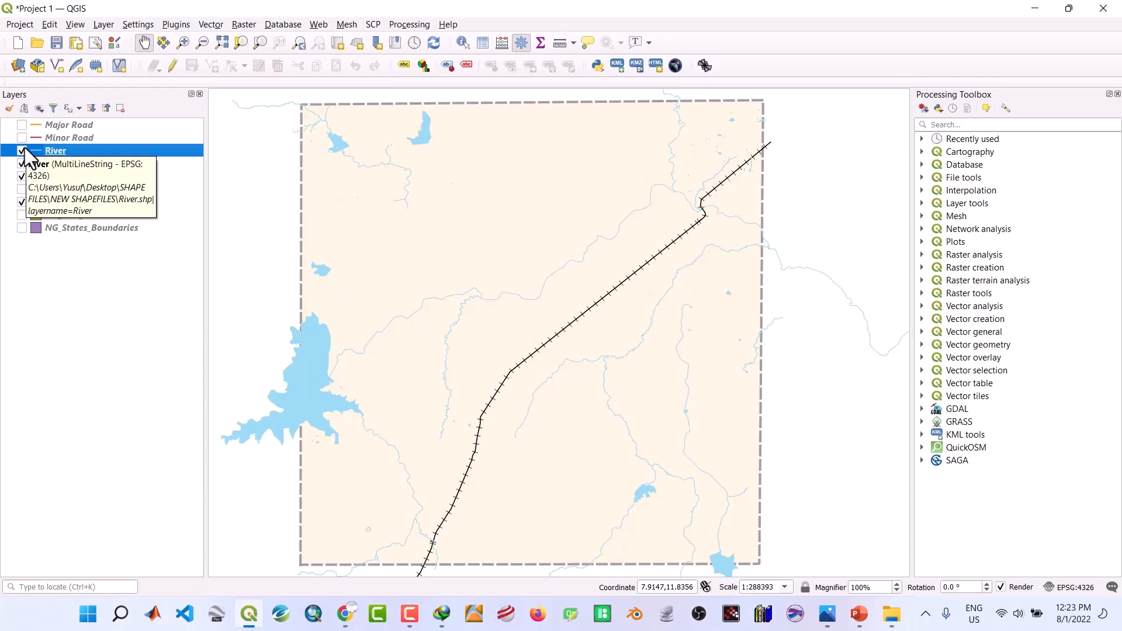
# Show the Major Road layer, style its simple line red with a 0.46 mm stroke width, and apply the symbology
pyautogui.click(22, 126)
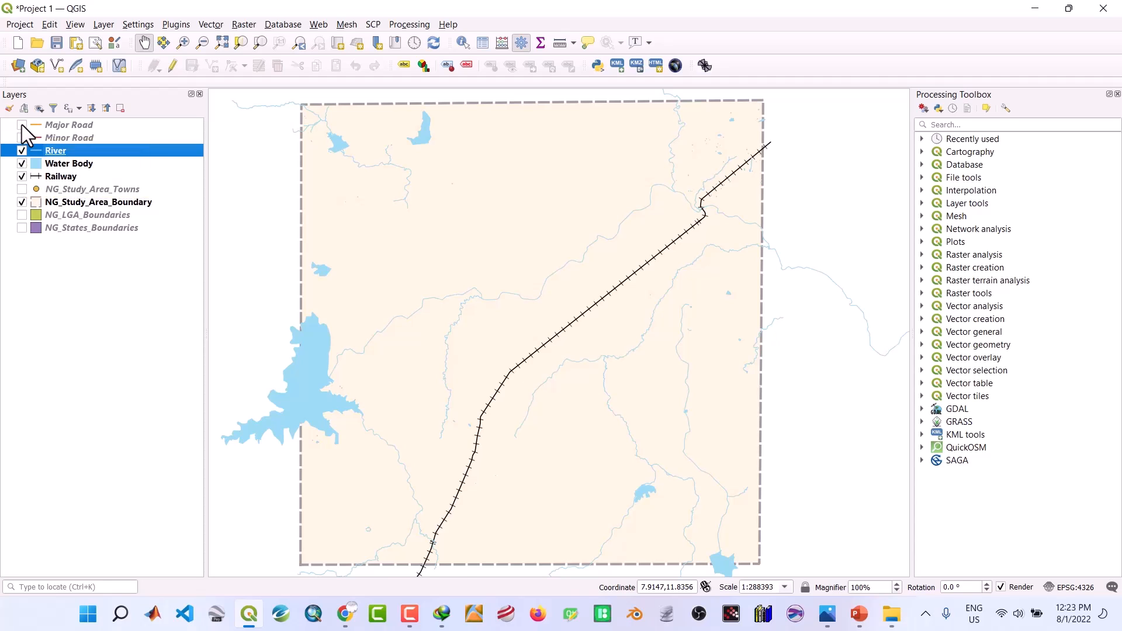
pyautogui.doubleClick(64, 122)
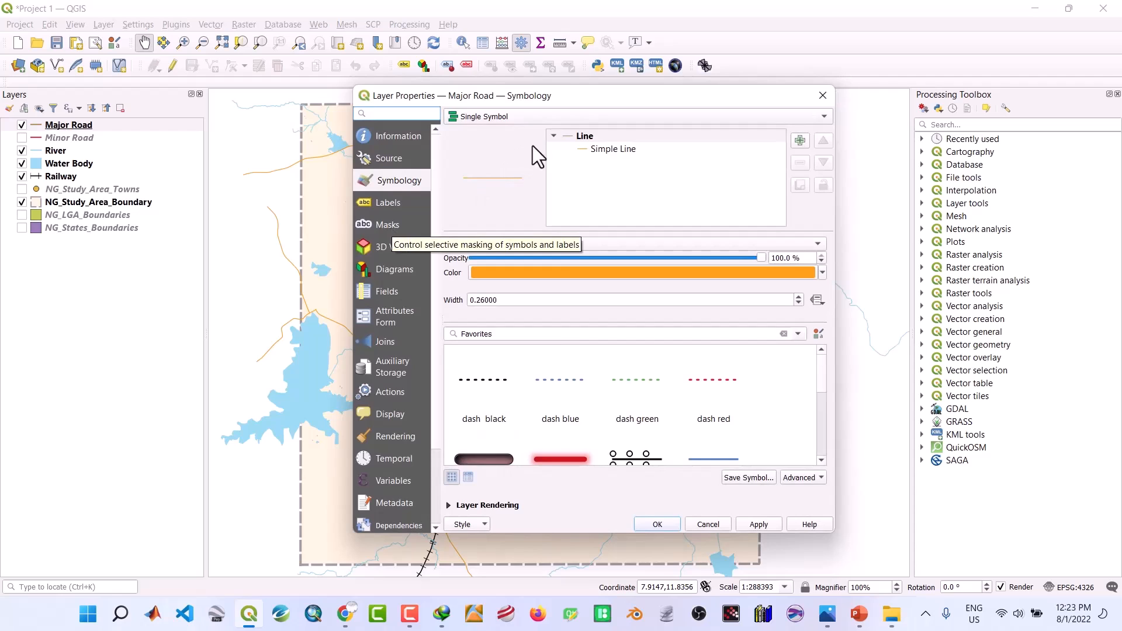
pyautogui.click(606, 151)
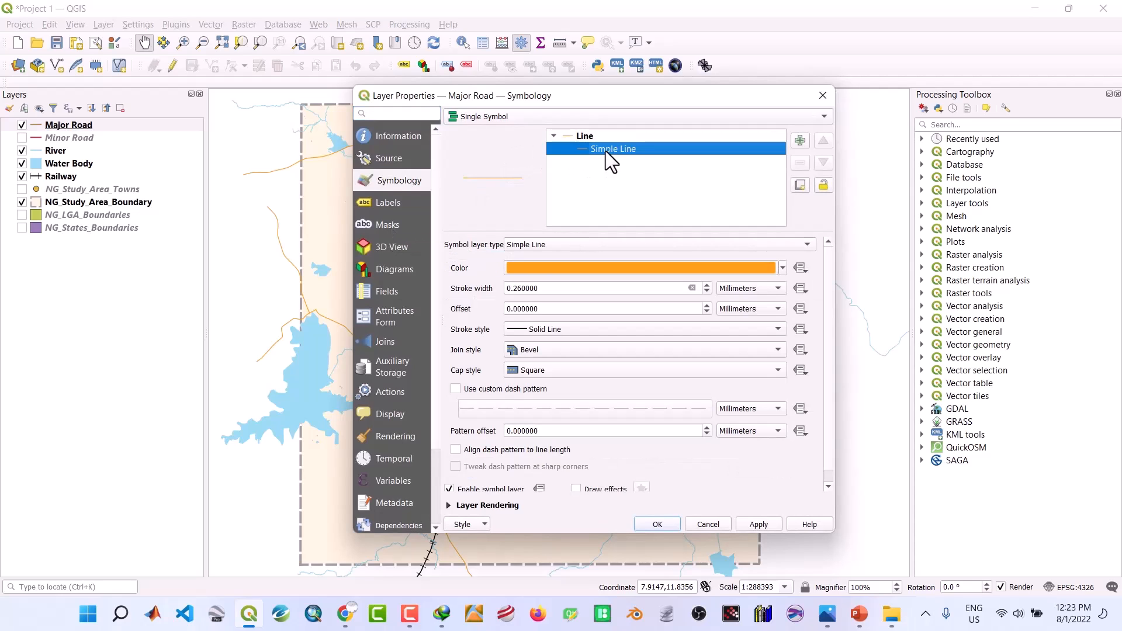
pyautogui.click(781, 267)
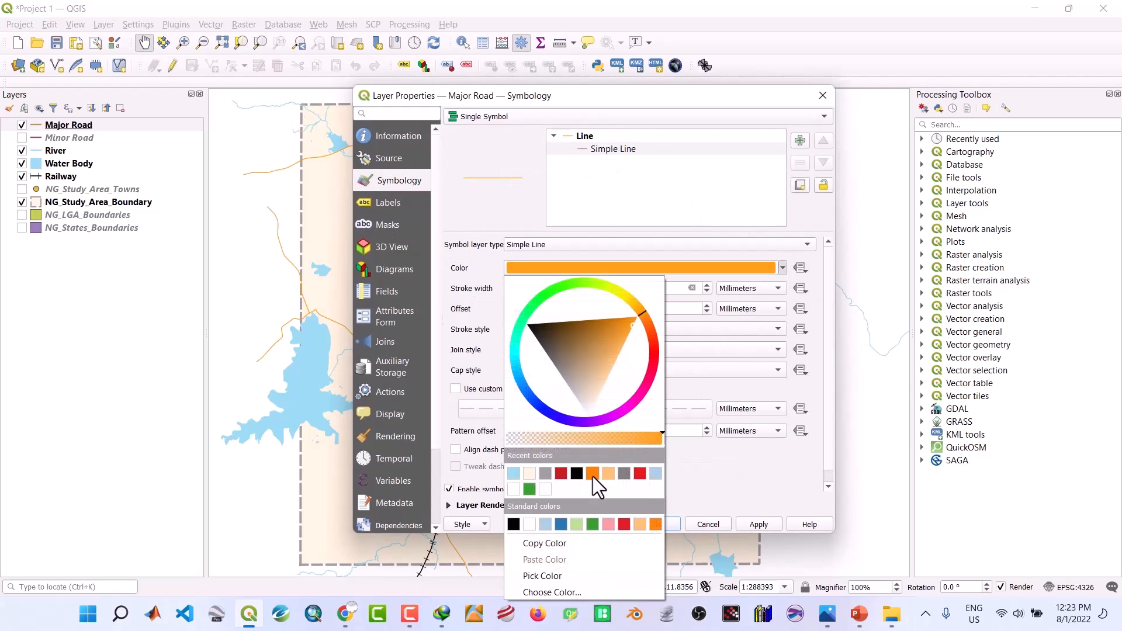
pyautogui.click(639, 473)
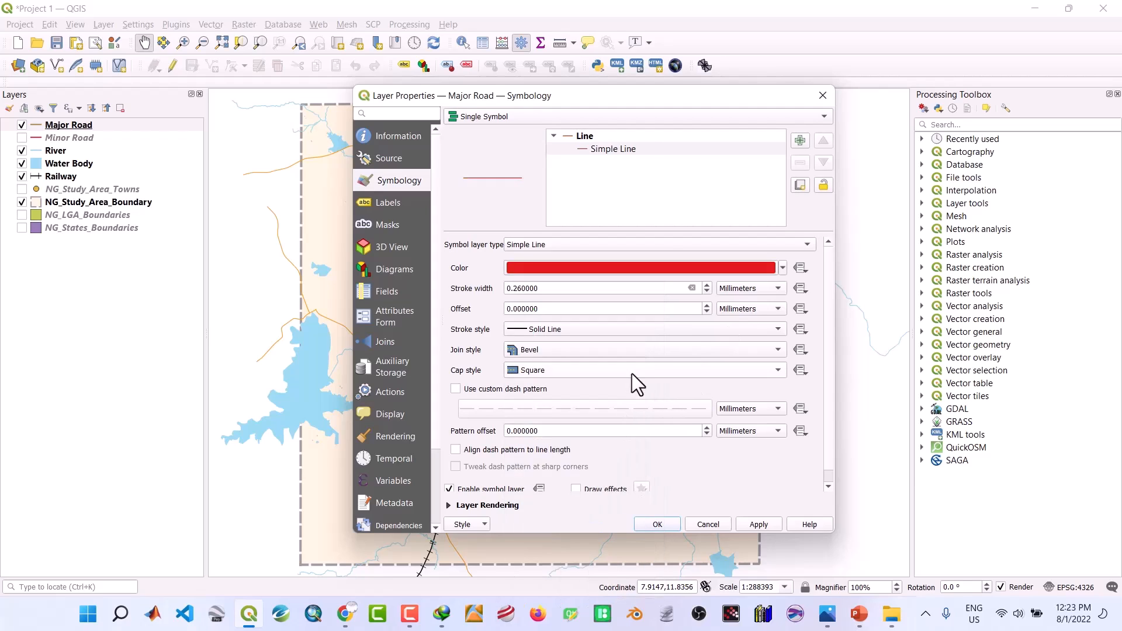
pyautogui.click(707, 285)
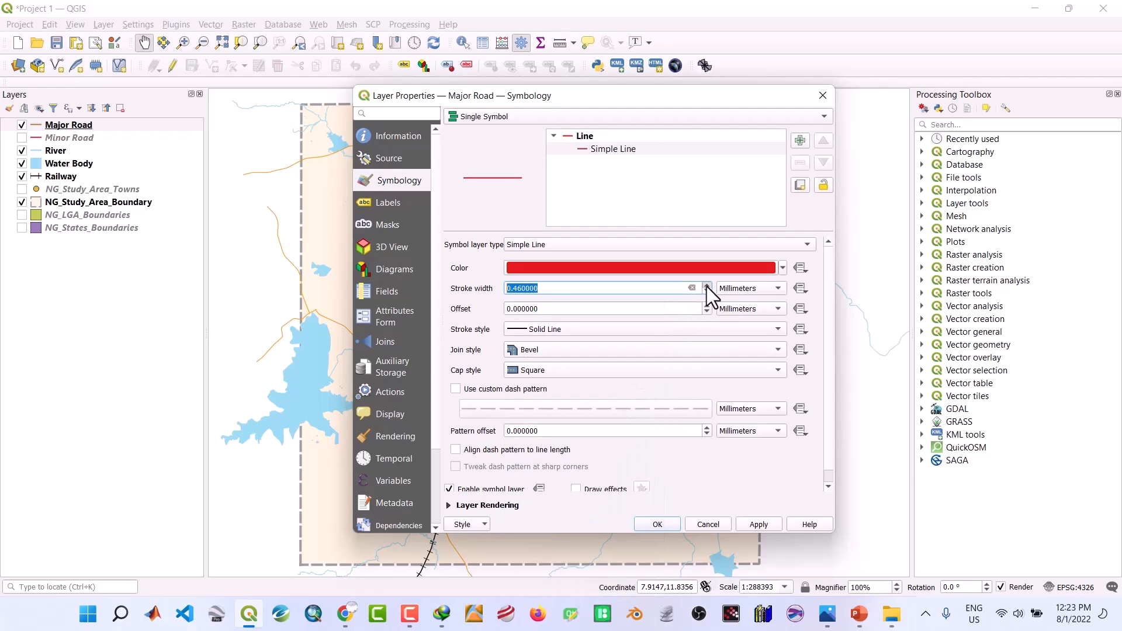
pyautogui.click(748, 519)
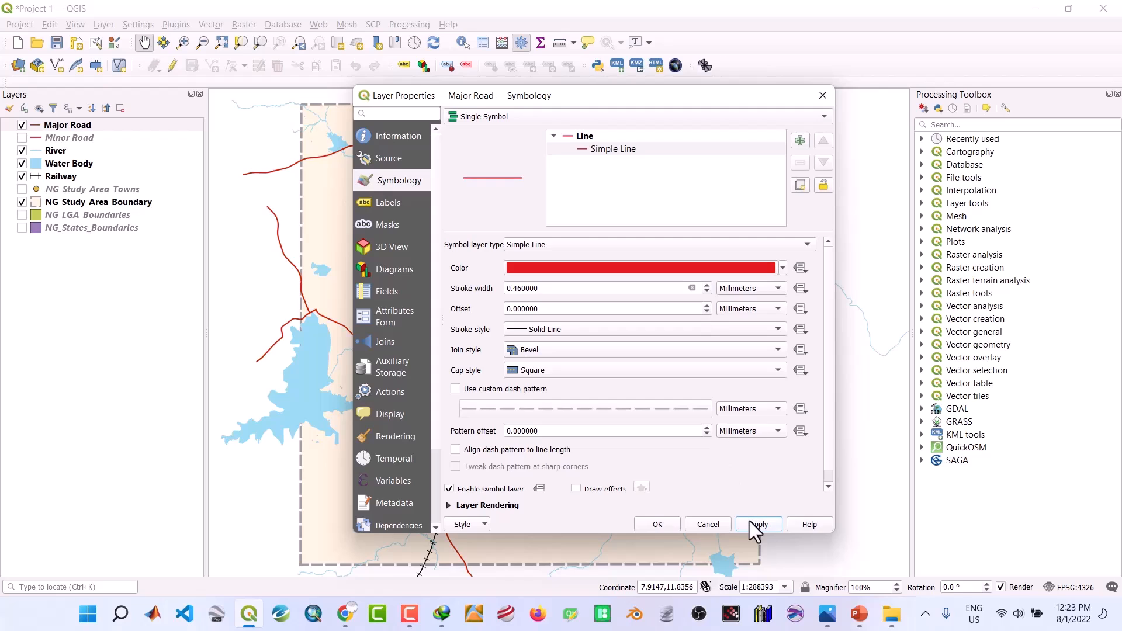
pyautogui.click(657, 523)
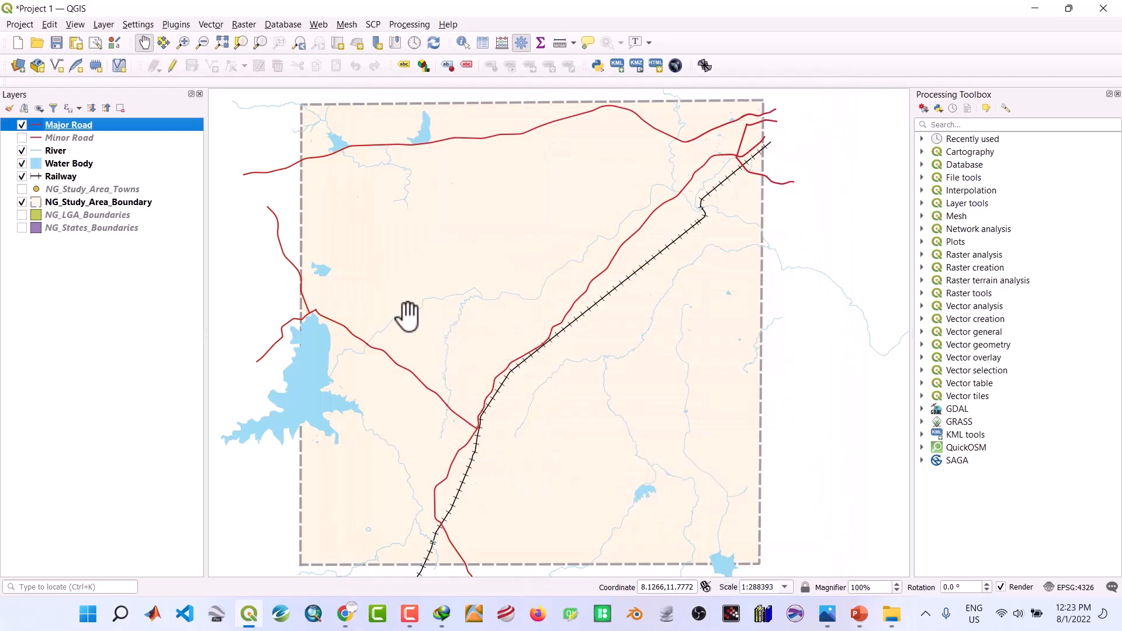
# Show the Minor Road layer and set its simple line color to the recently used dark gray
pyautogui.click(21, 138)
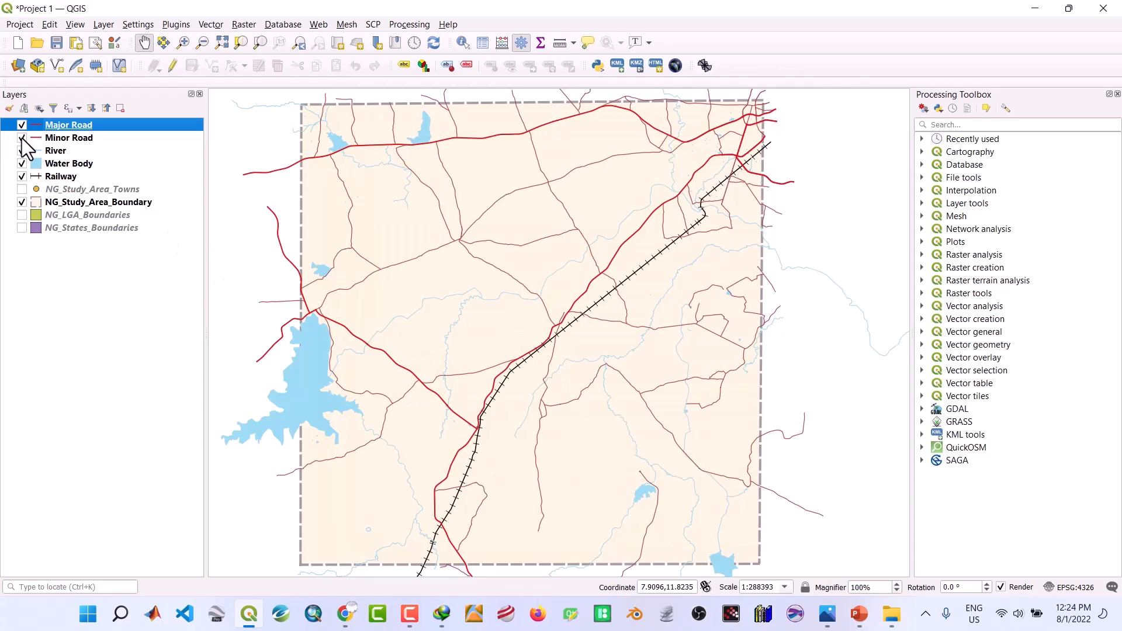
pyautogui.doubleClick(68, 138)
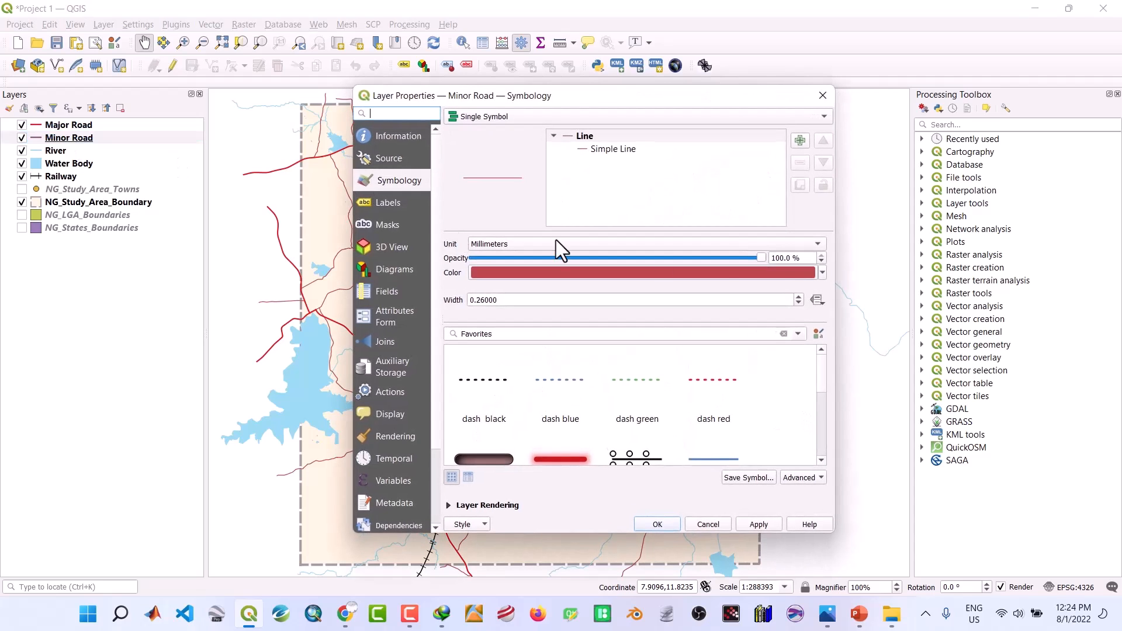
pyautogui.click(631, 151)
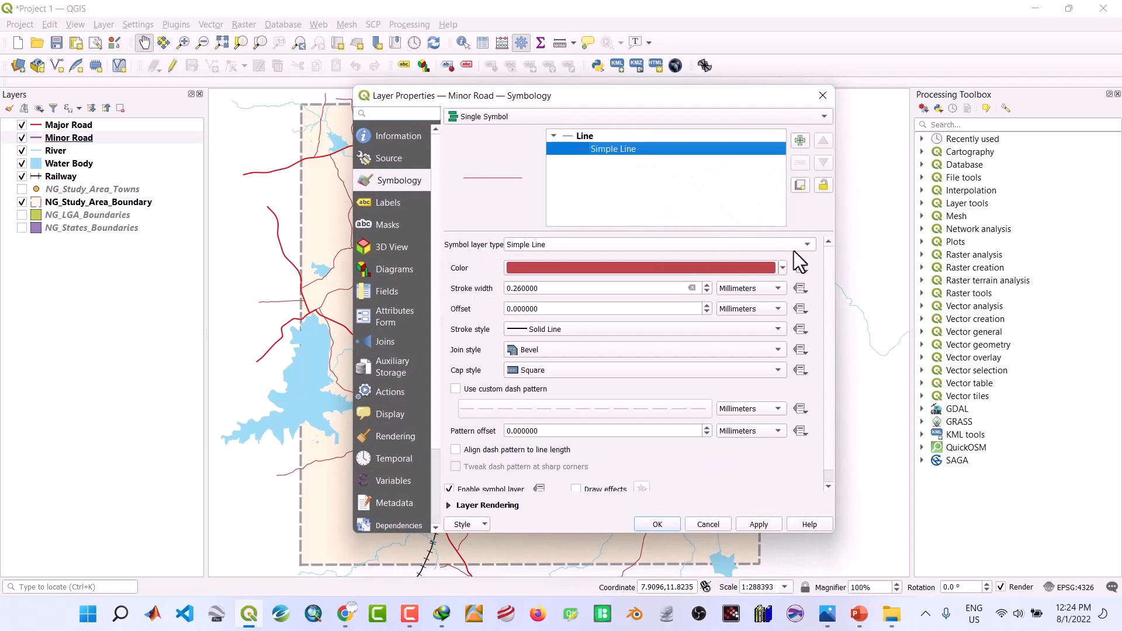
pyautogui.click(782, 267)
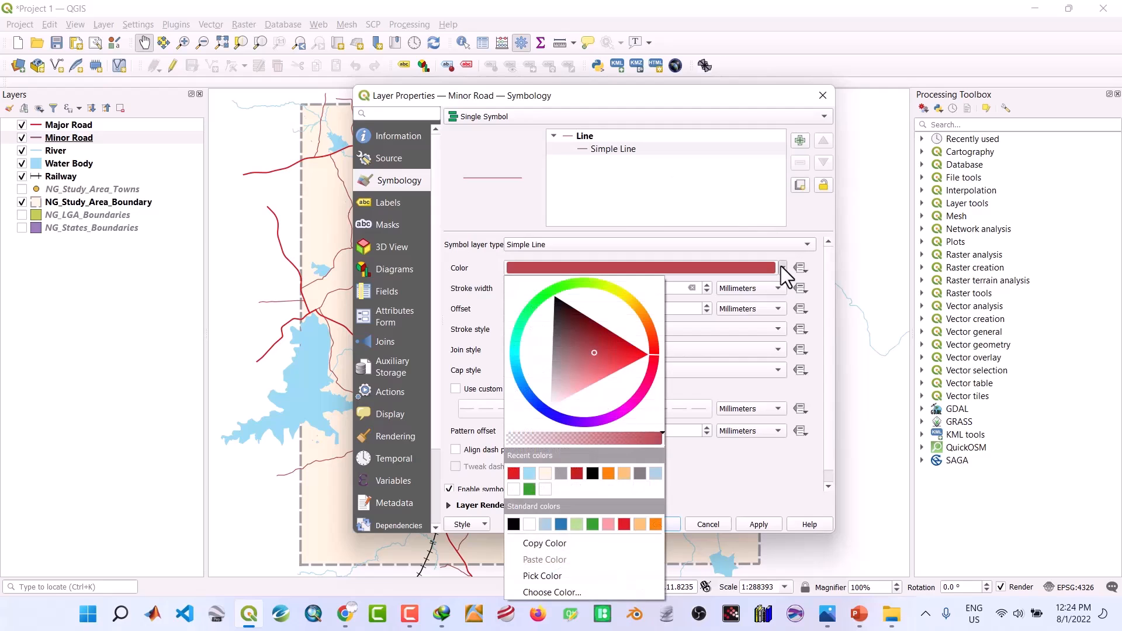
pyautogui.click(640, 474)
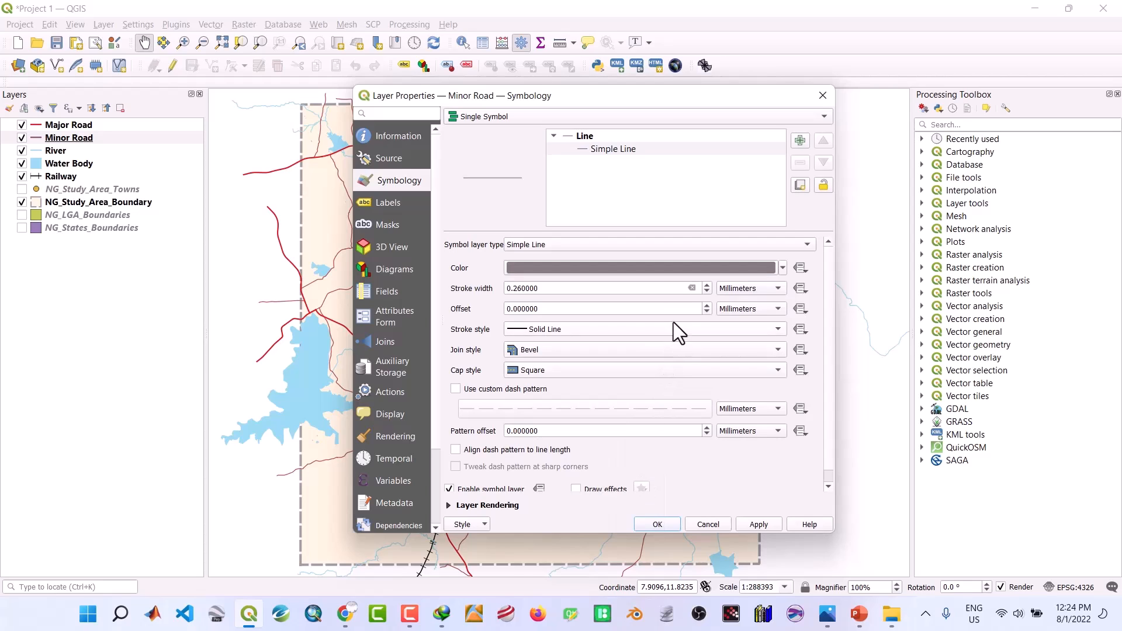
# Try stroke widths of 0.46 mm and 0.06 mm on the Minor Road line, and return it to 0.26 mm
pyautogui.click(707, 285)
pyautogui.click(759, 522)
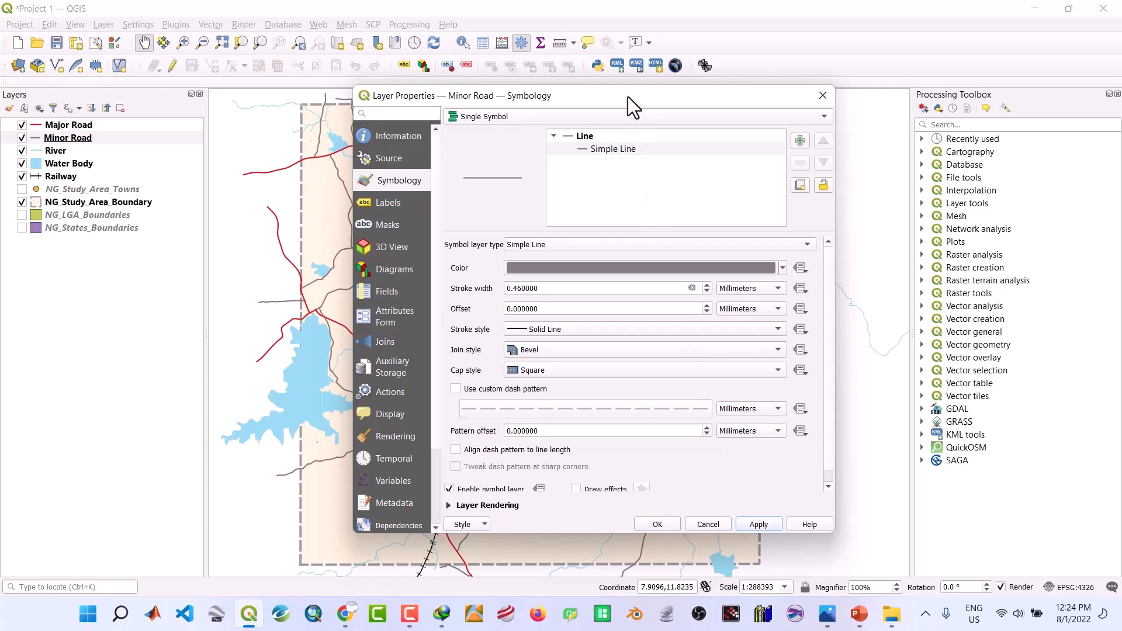
pyautogui.moveTo(628, 96); pyautogui.dragTo(598, 158)
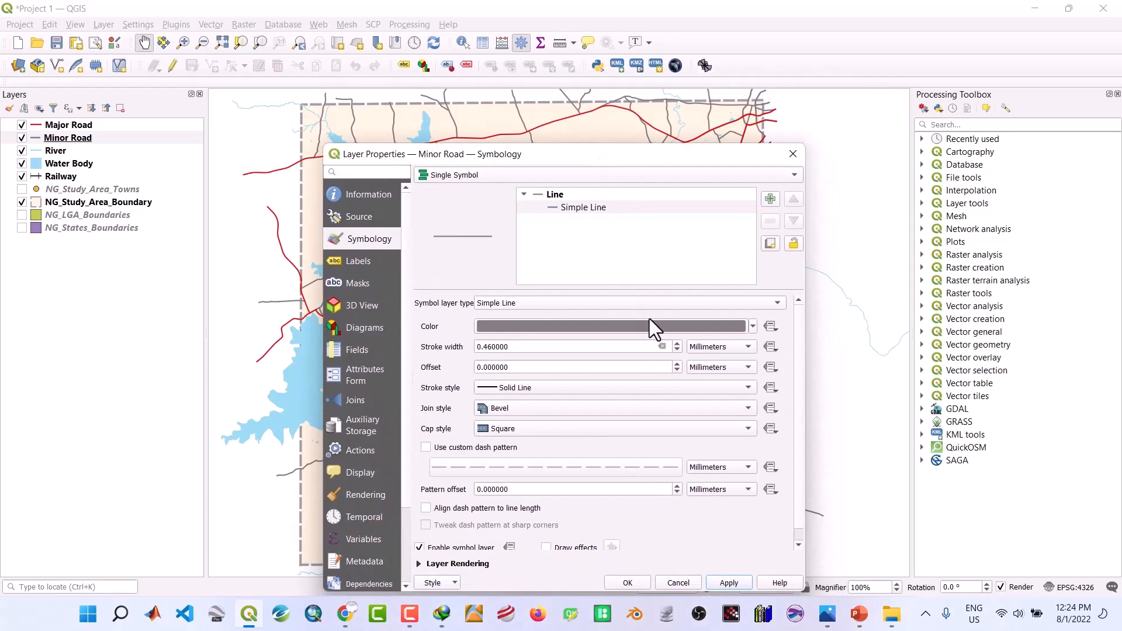
pyautogui.click(676, 350)
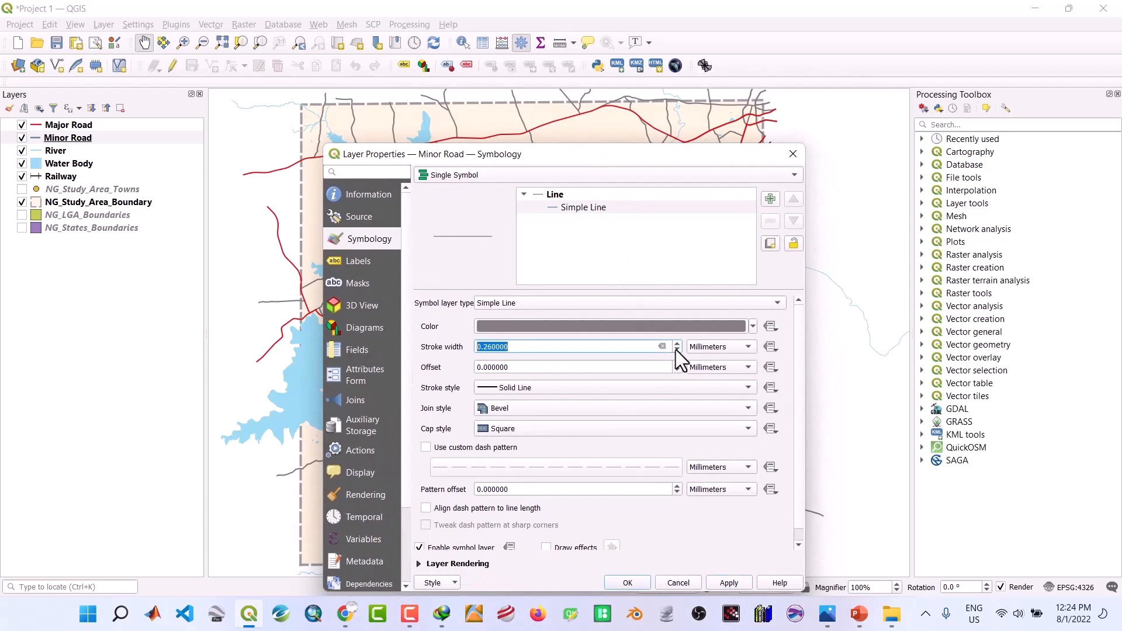
pyautogui.click(676, 350)
pyautogui.click(727, 586)
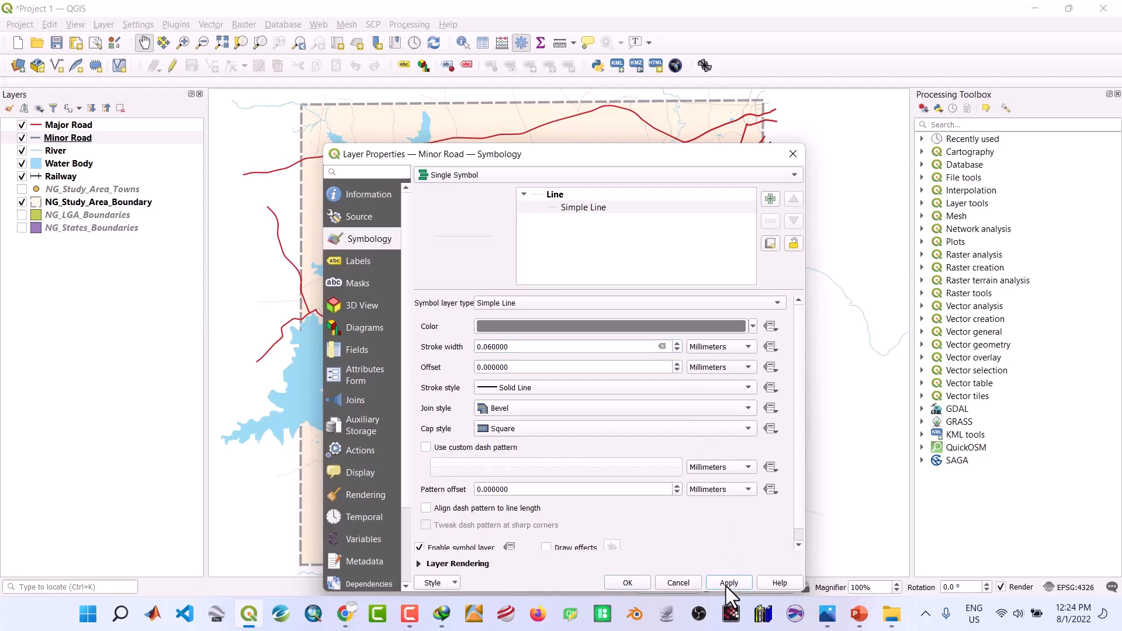
pyautogui.moveTo(488, 155); pyautogui.dragTo(630, 81)
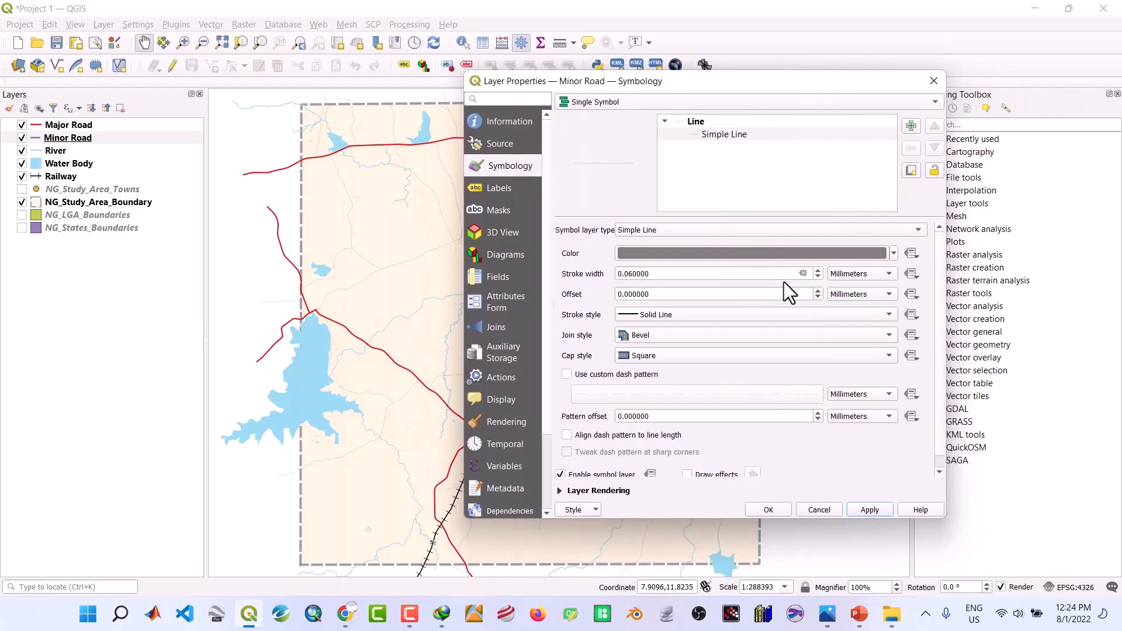
pyautogui.click(817, 270)
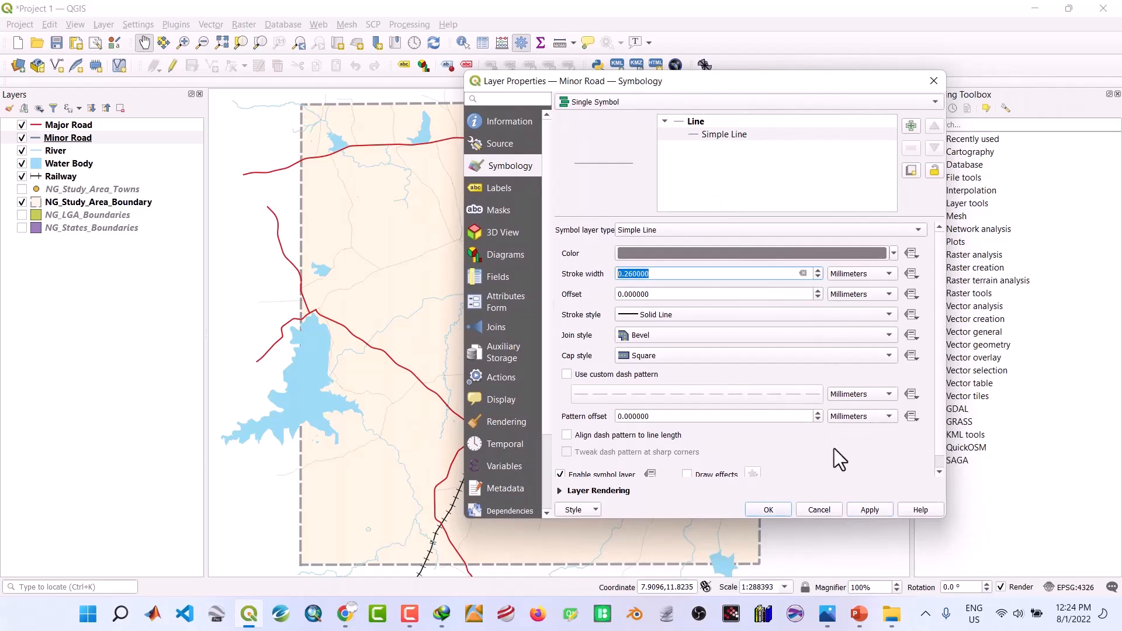
pyautogui.click(859, 512)
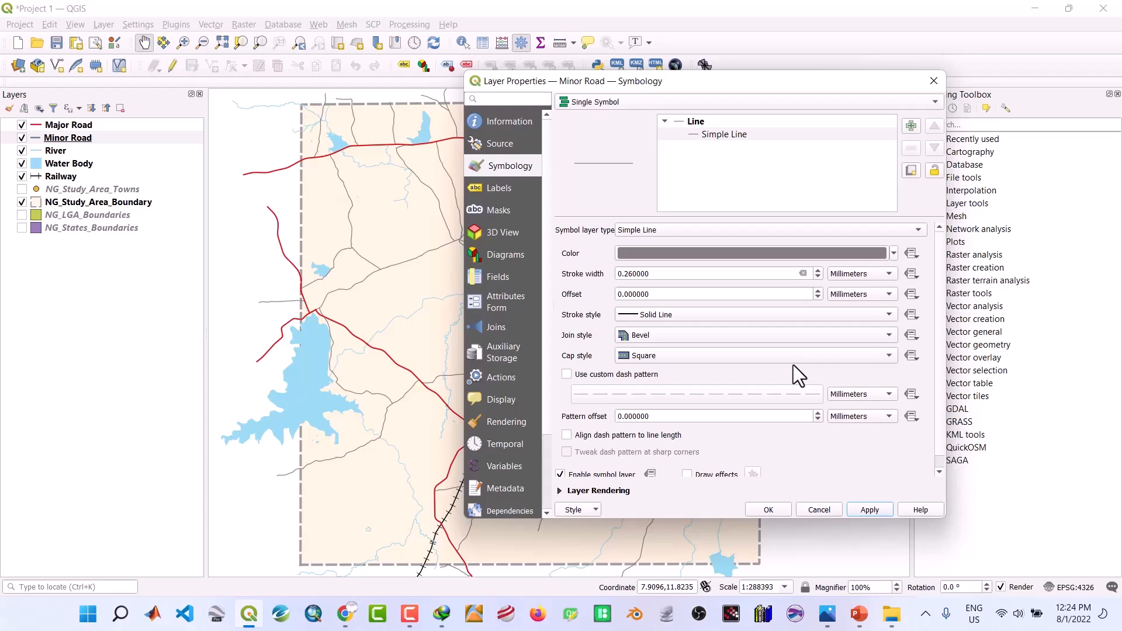
# Change the Minor Road line color to the lighter recent gray and apply the symbology
pyautogui.click(894, 253)
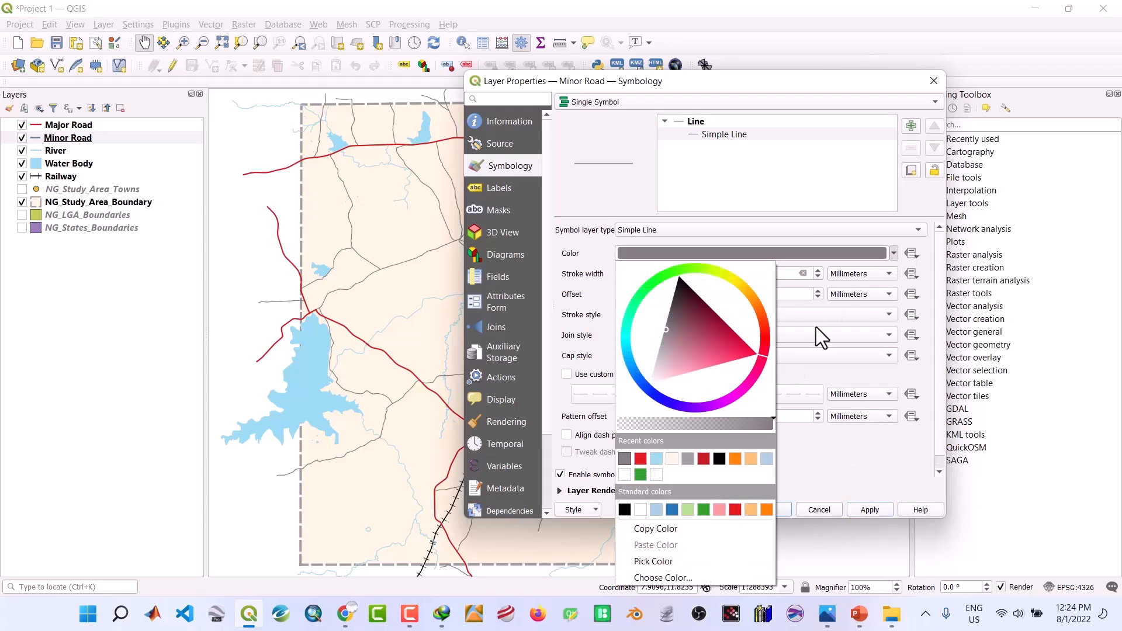
pyautogui.click(688, 459)
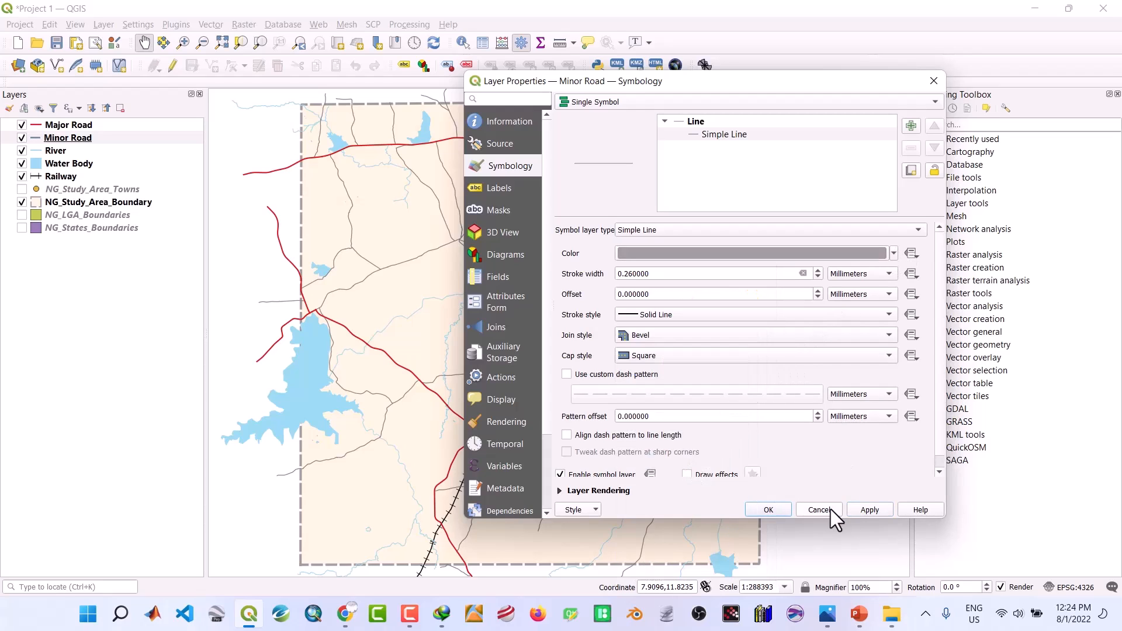
pyautogui.click(858, 511)
pyautogui.click(772, 510)
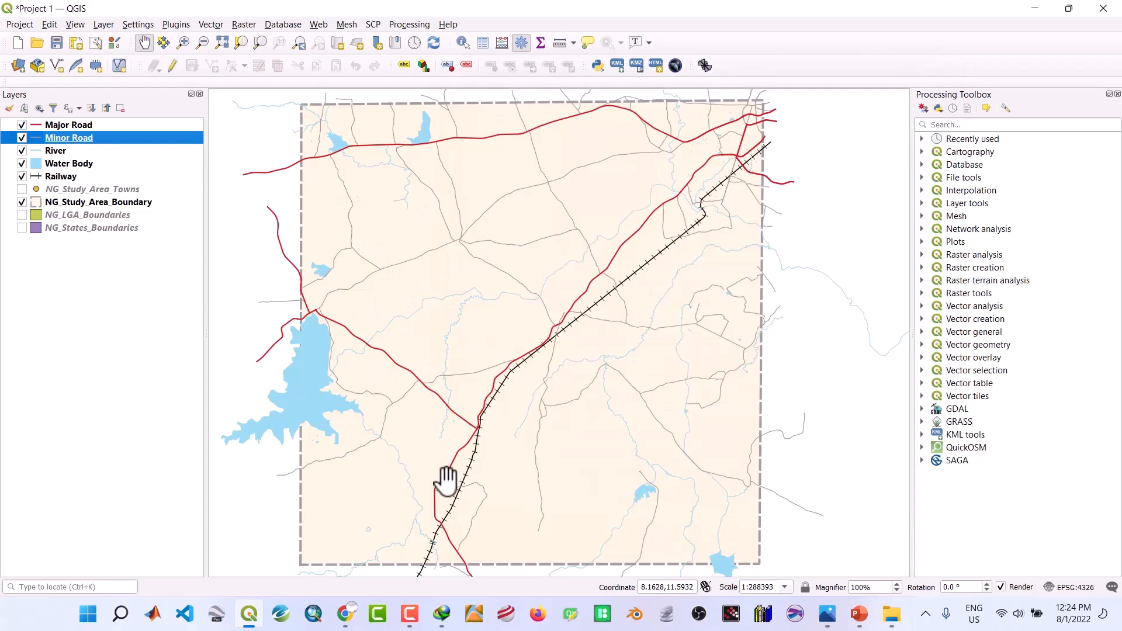
# Show the NG_Study_Area_Towns layer and apply single labels based on the Name field
pyautogui.click(21, 189)
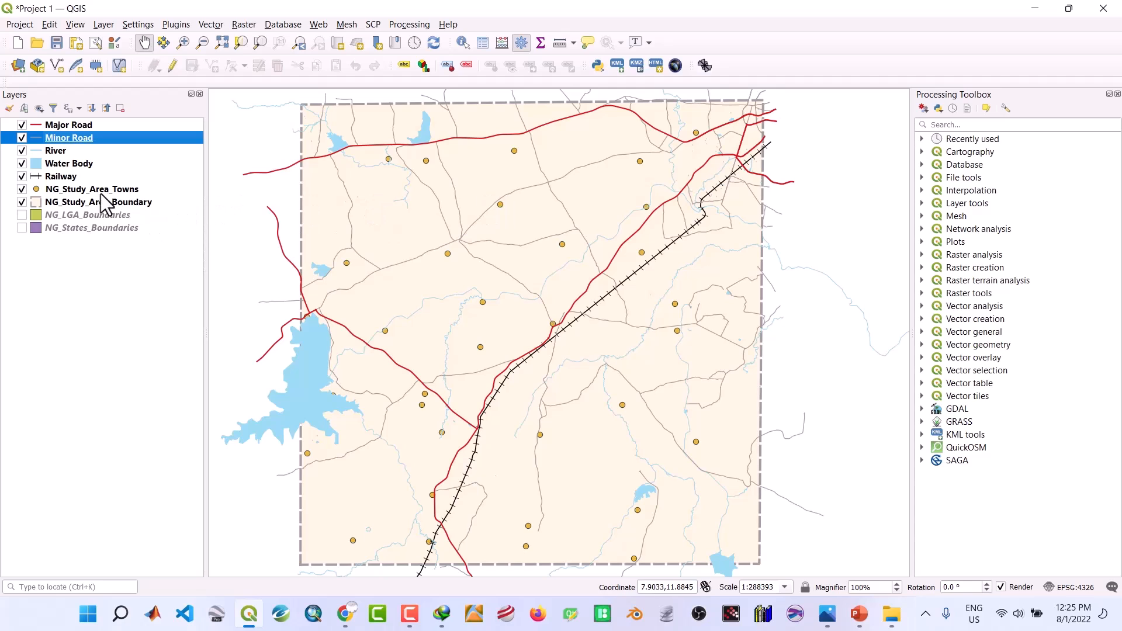
pyautogui.click(55, 193)
pyautogui.doubleClick(55, 193)
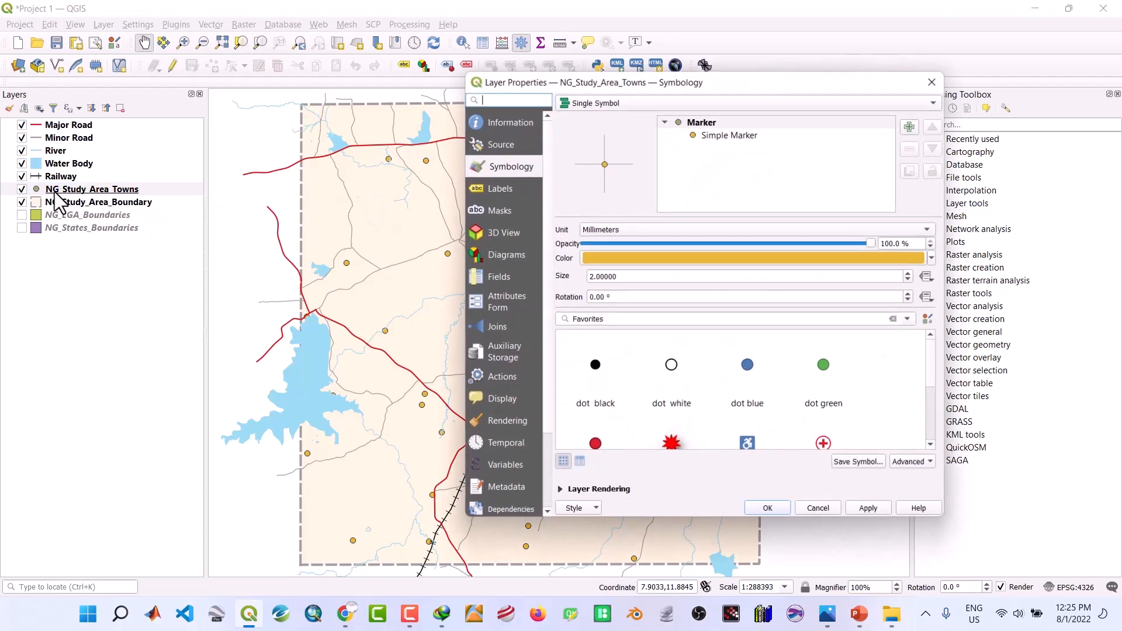
pyautogui.click(491, 189)
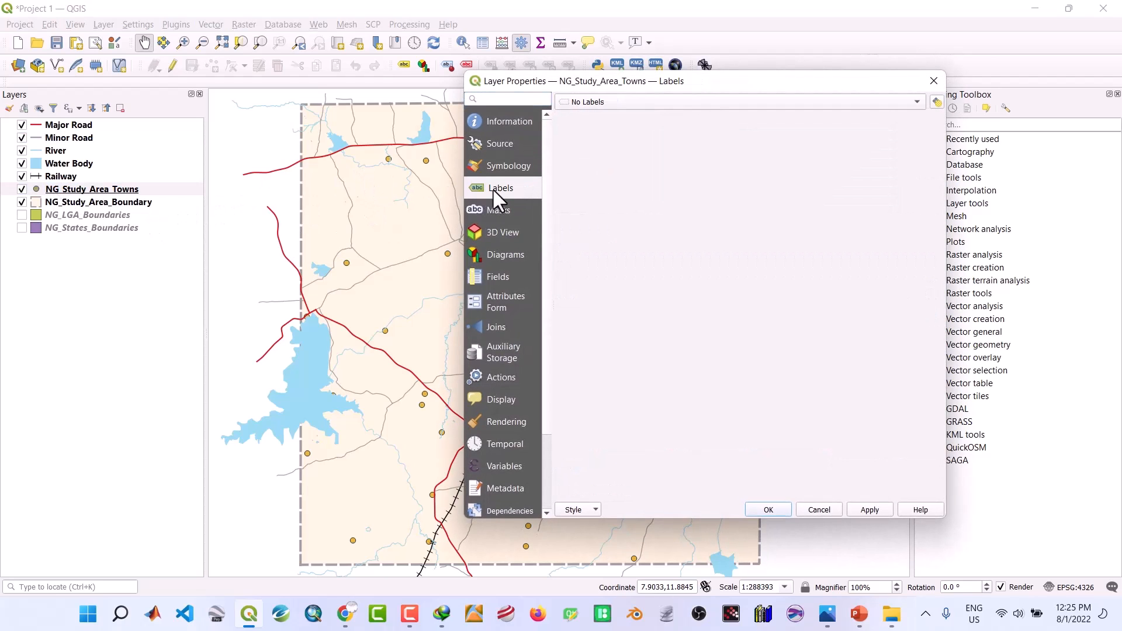
pyautogui.click(588, 103)
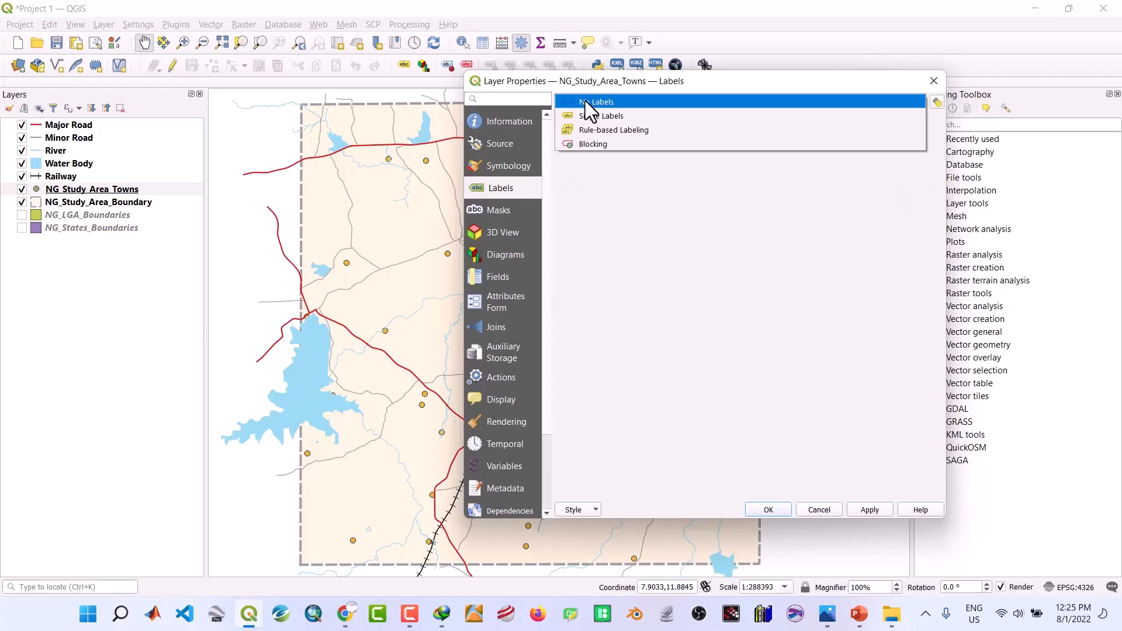
pyautogui.click(593, 116)
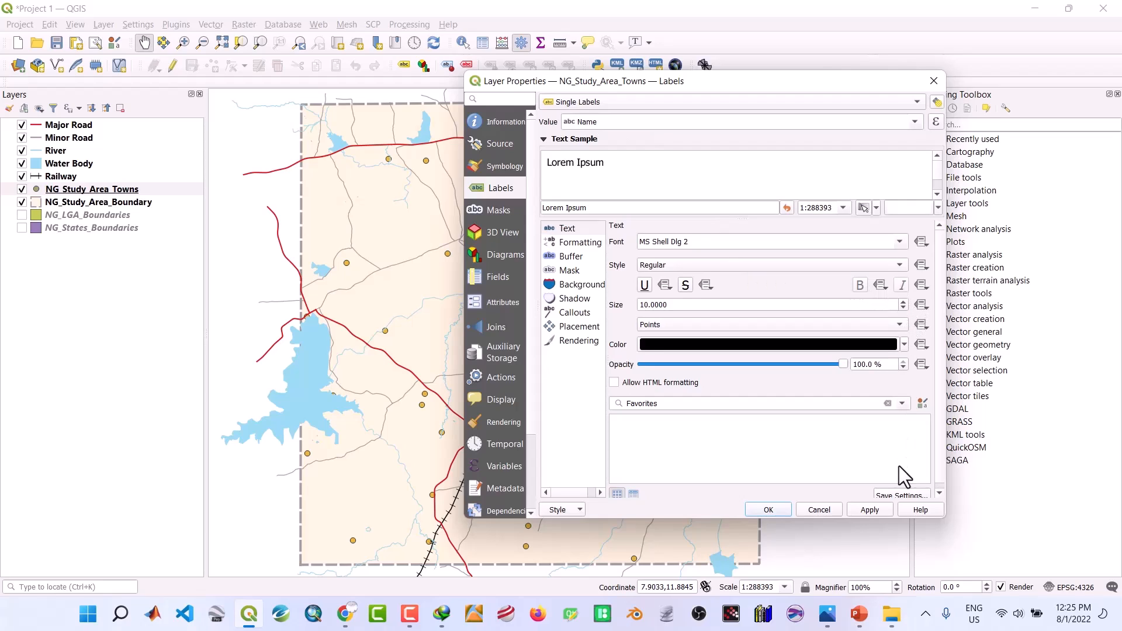
pyautogui.click(870, 510)
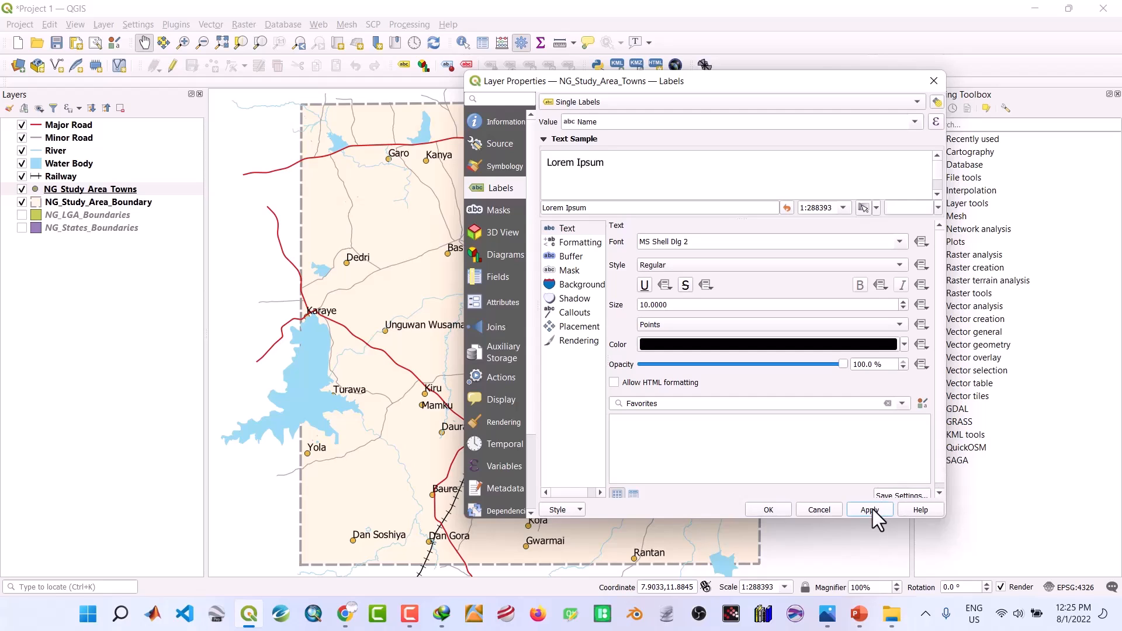
# Set the town labels' placement mode to Offset from Point with the centered-above quadrant, and apply it
pyautogui.click(581, 326)
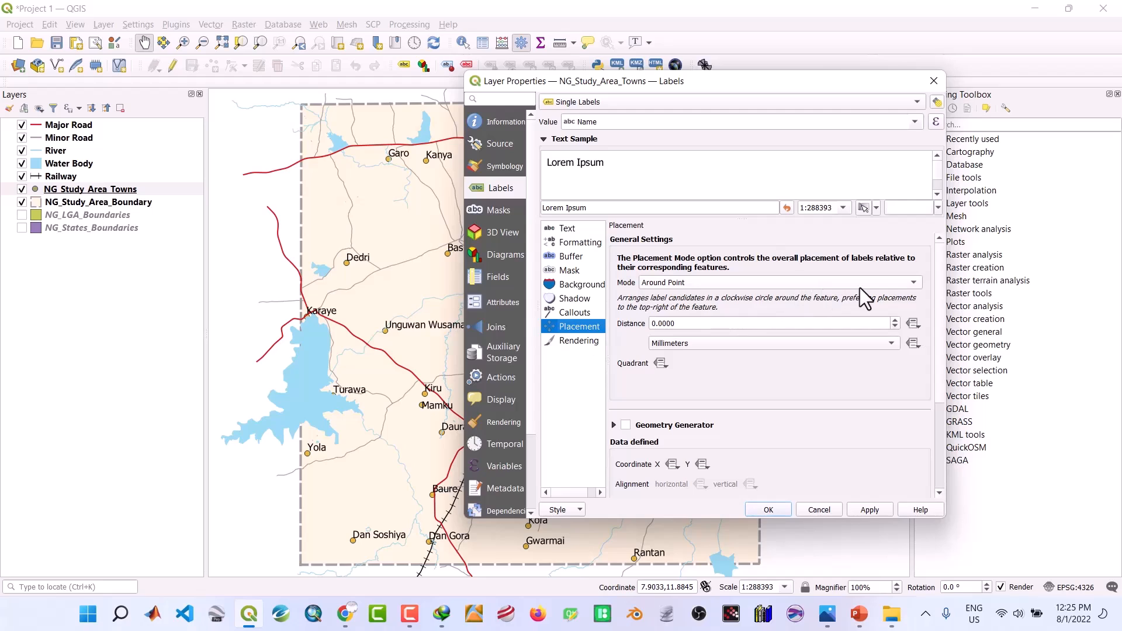
pyautogui.click(909, 284)
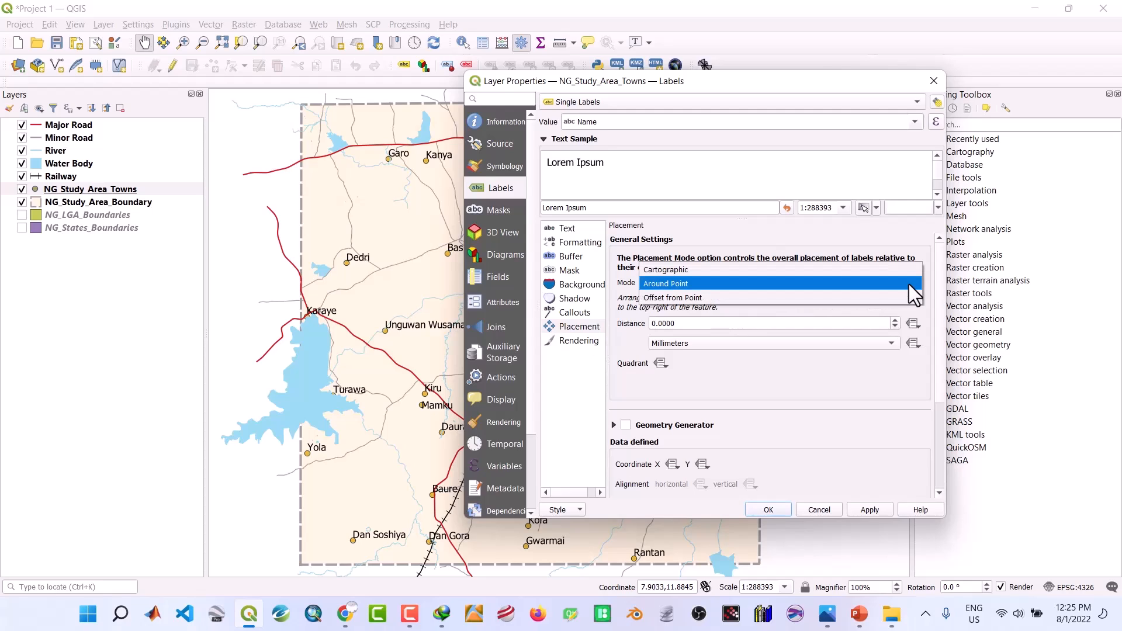
pyautogui.click(706, 270)
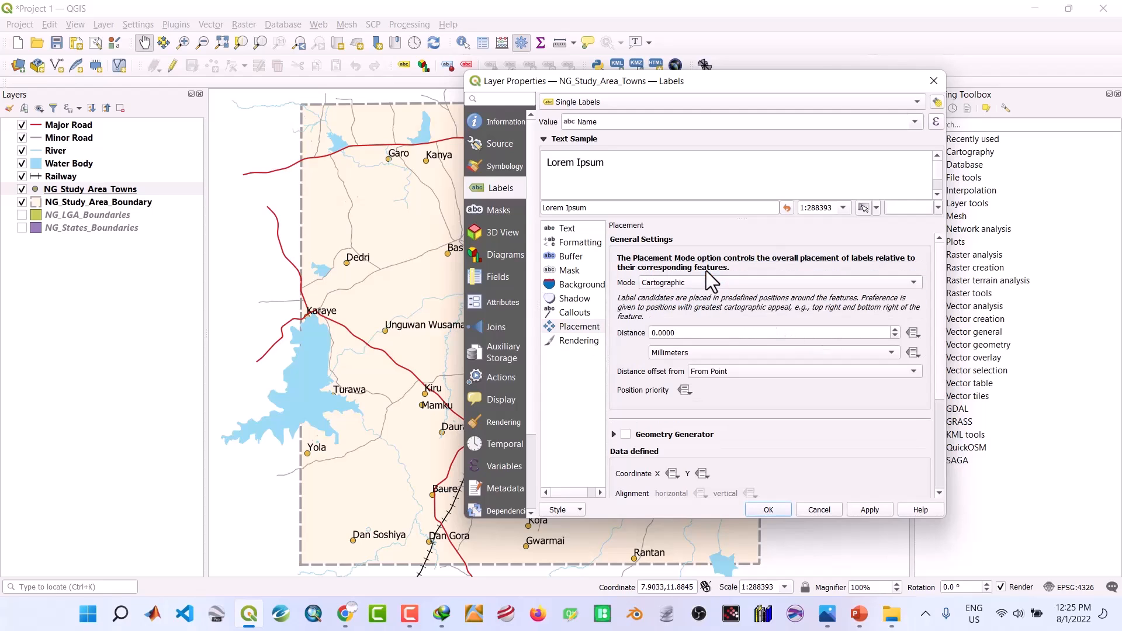
pyautogui.click(909, 281)
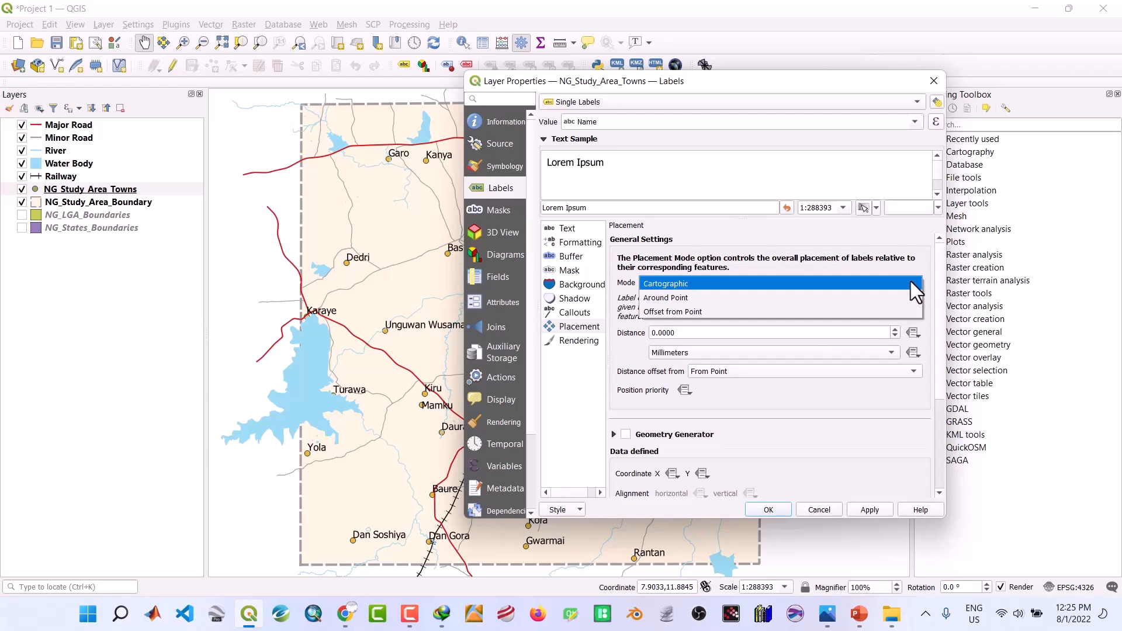
pyautogui.click(770, 310)
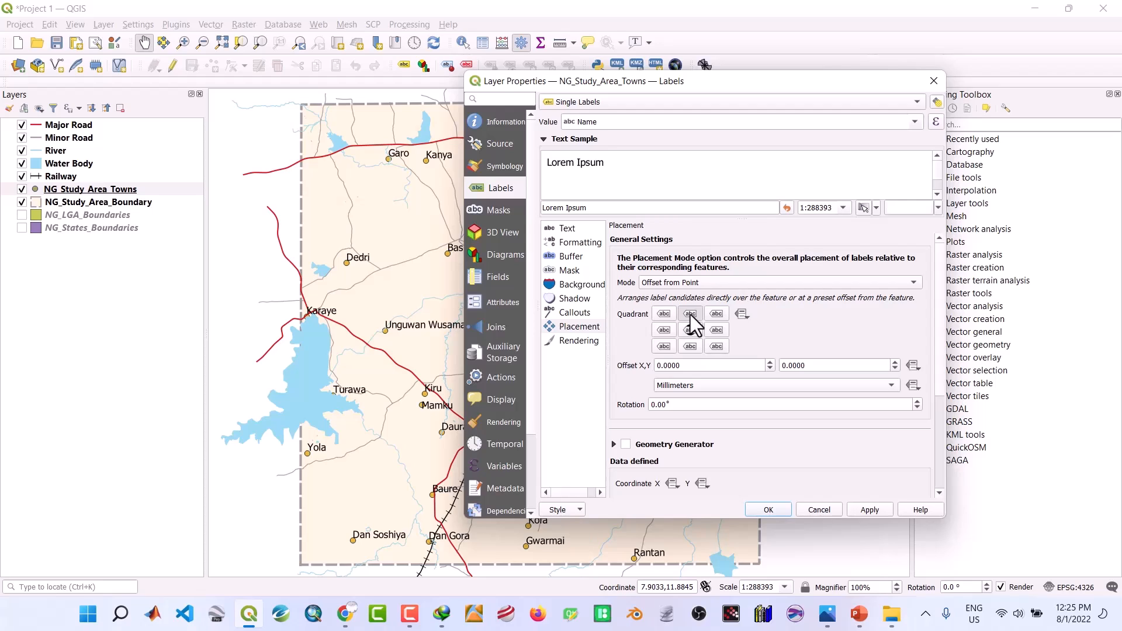
pyautogui.click(867, 509)
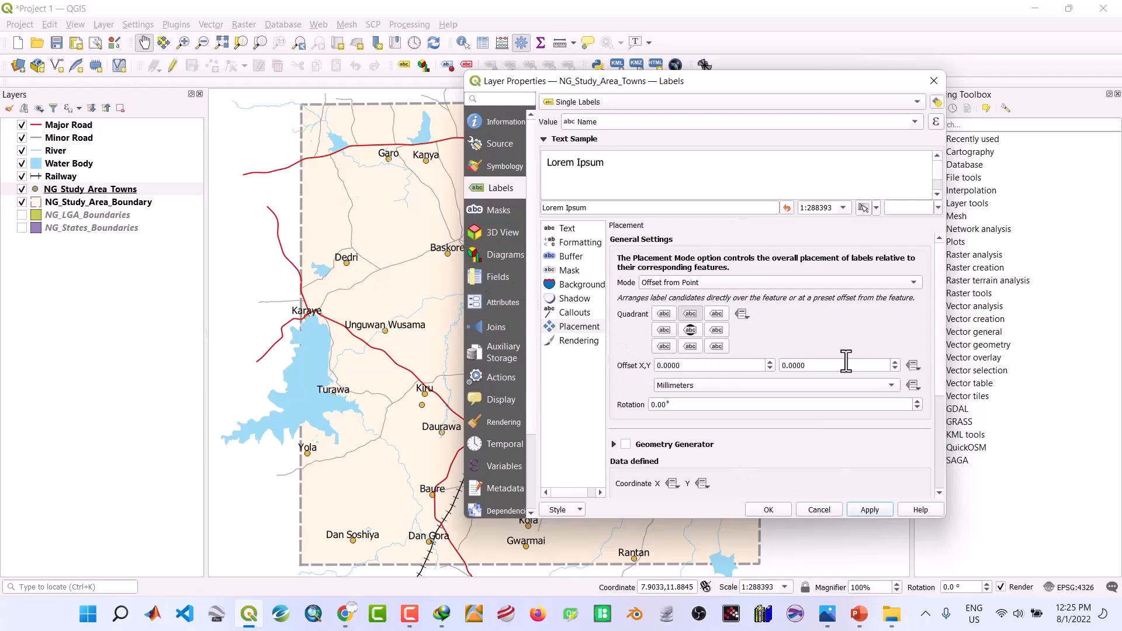
# Try vertical label offsets of -0.8 and -1.0 mm for the towns, and settle on -1.2 mm
pyautogui.click(895, 367)
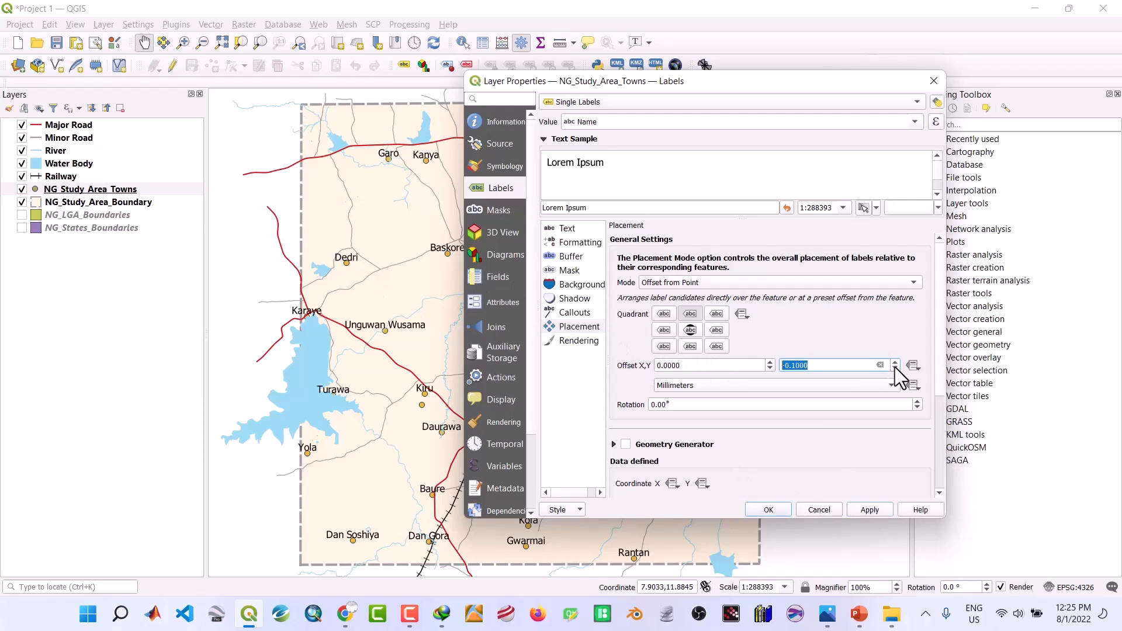
pyautogui.click(895, 368)
pyautogui.click(895, 367)
pyautogui.click(895, 368)
pyautogui.click(875, 510)
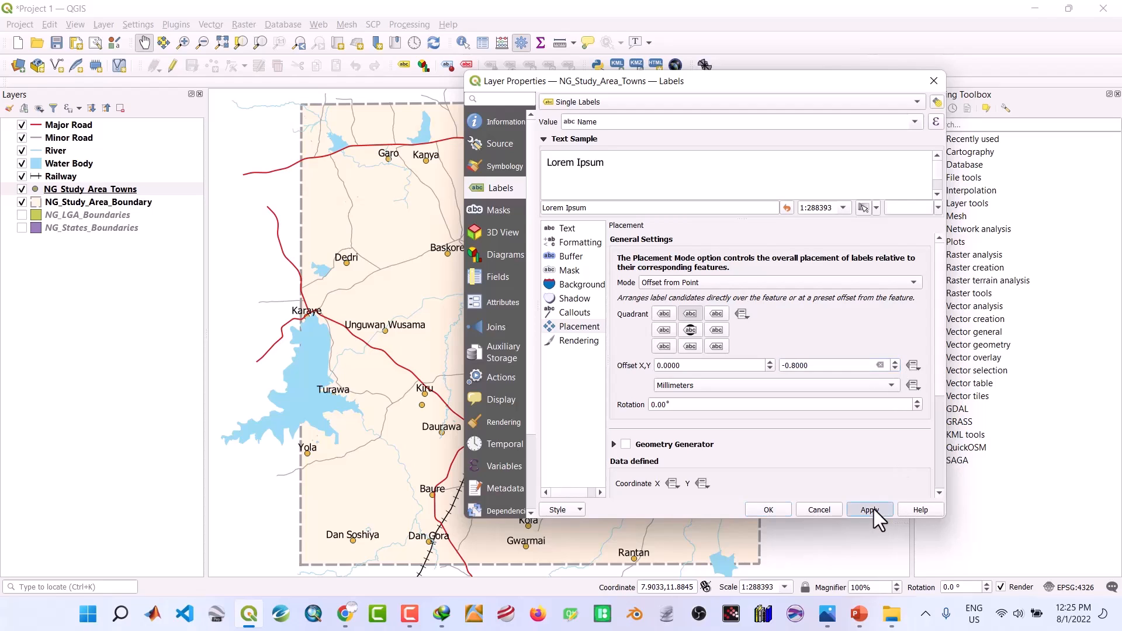
pyautogui.click(895, 368)
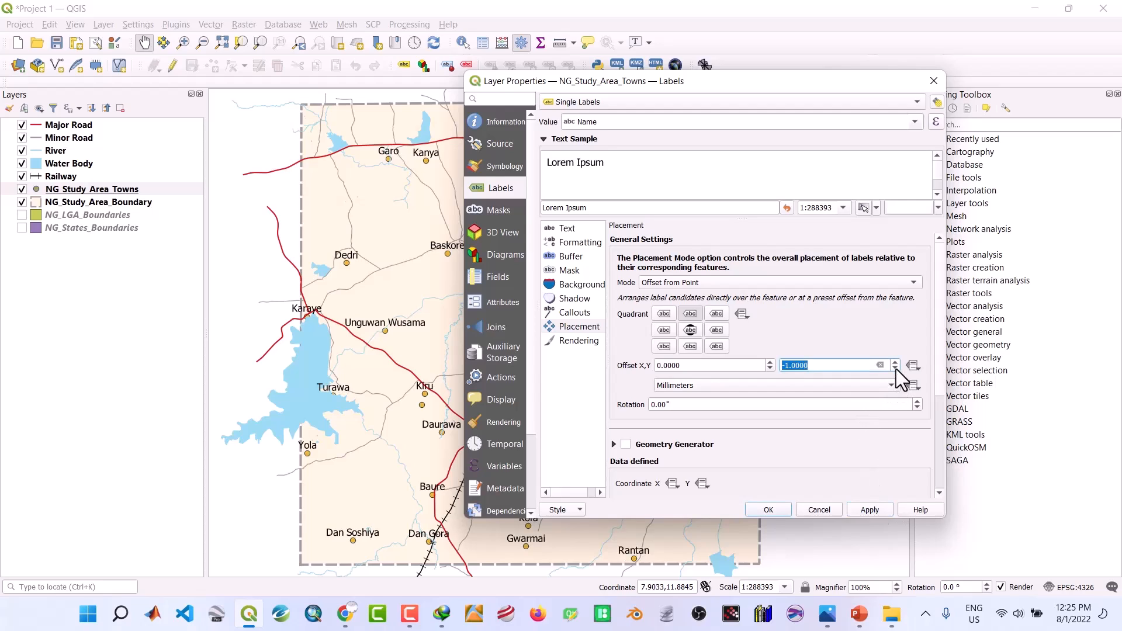
pyautogui.click(875, 510)
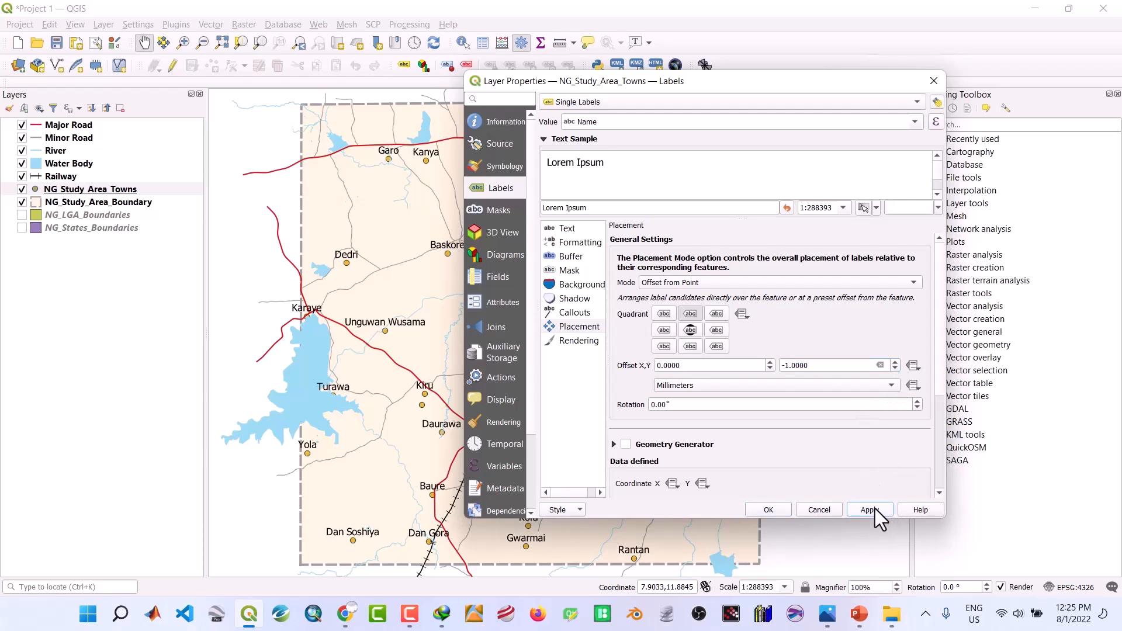
pyautogui.click(894, 368)
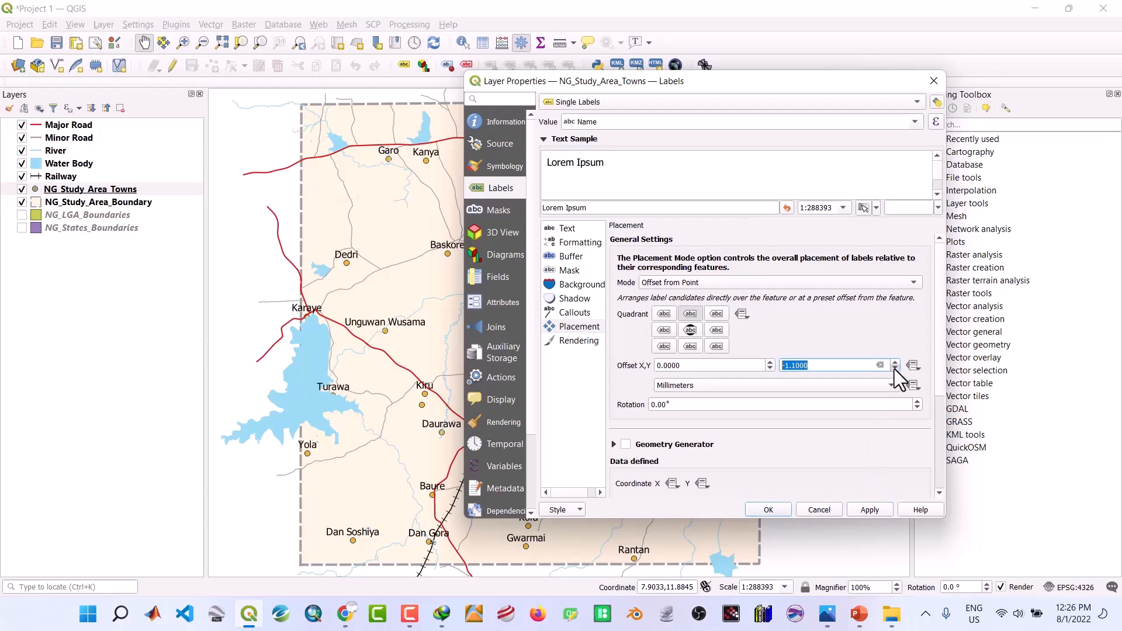
pyautogui.click(875, 509)
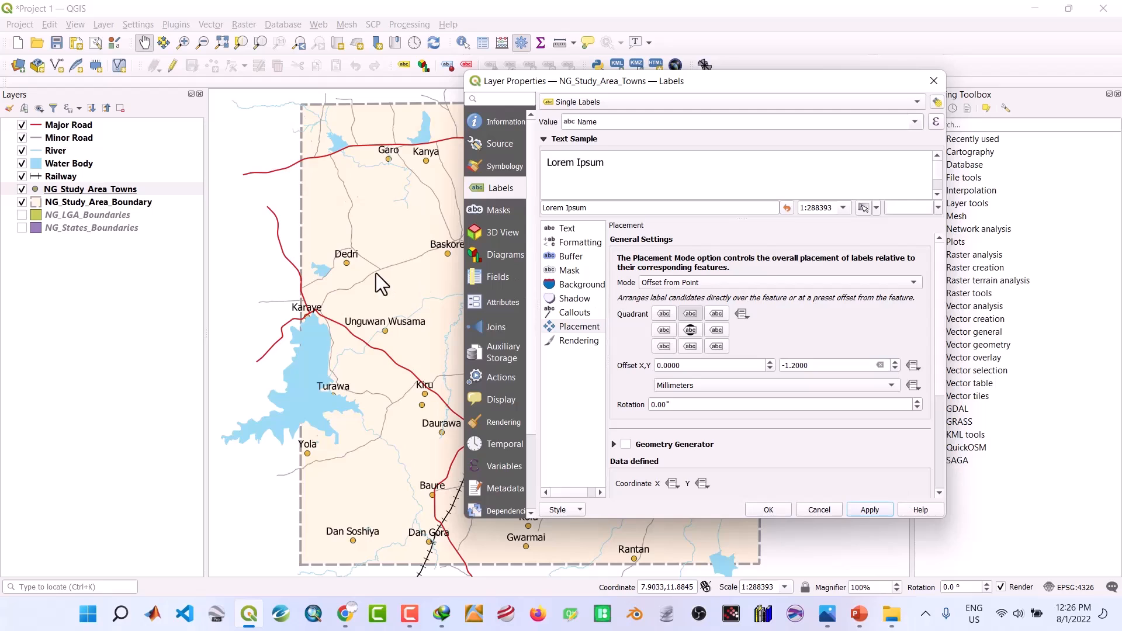
# Change the towns layer's marker color to the recently used black
pyautogui.click(507, 167)
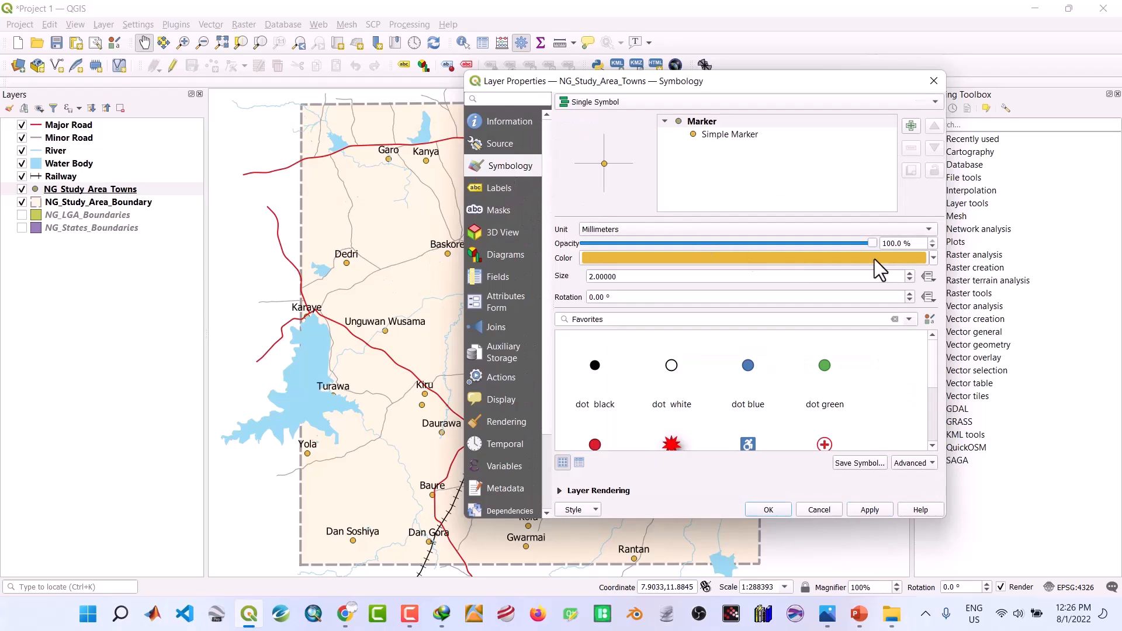
pyautogui.click(932, 257)
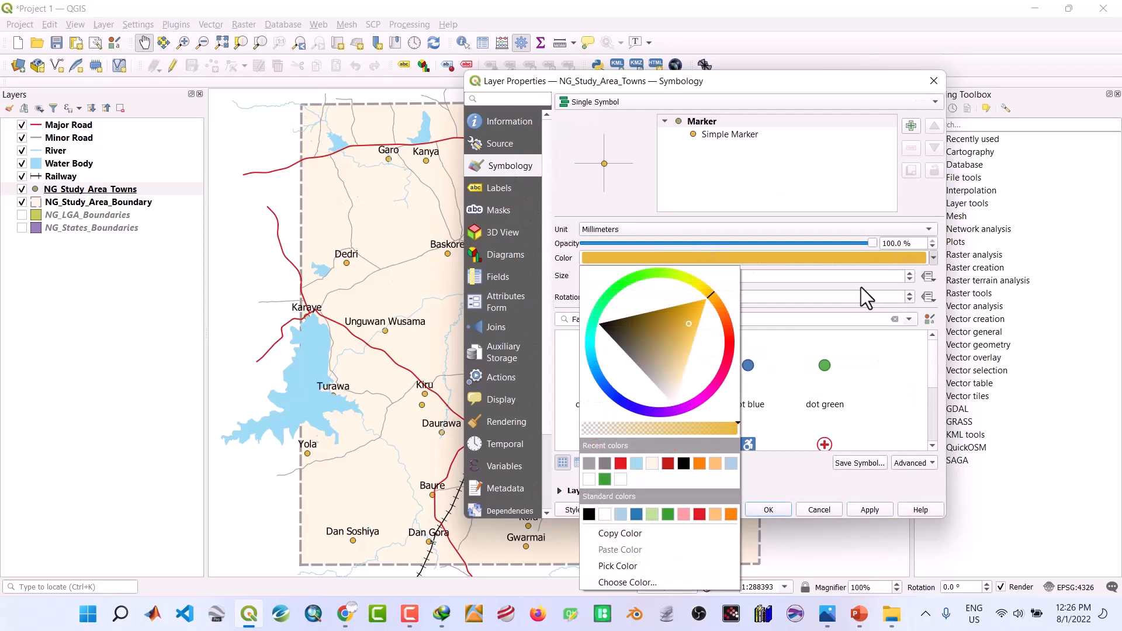
pyautogui.click(683, 463)
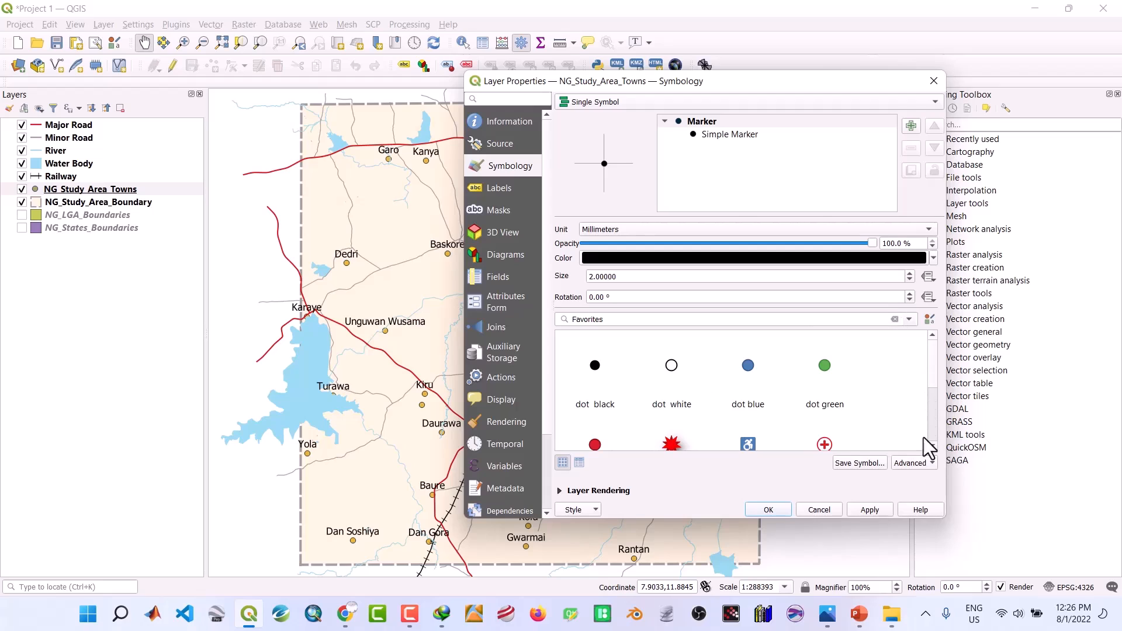
# Change the towns' simple marker shape to a square and apply the symbology
pyautogui.scroll(-4, 931, 440)
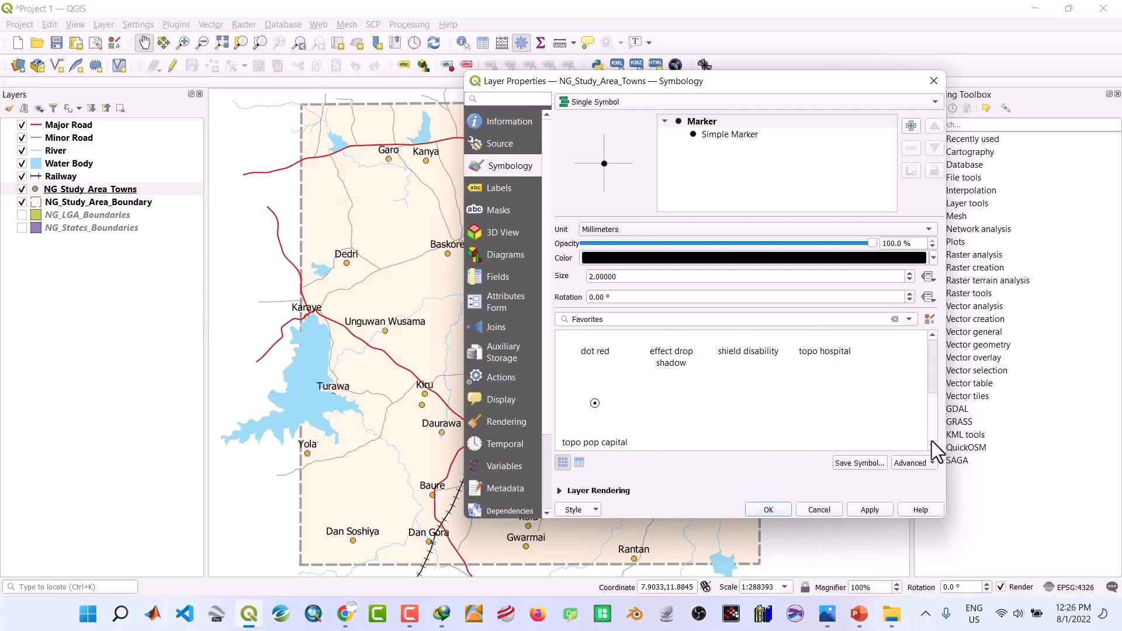
pyautogui.scroll(4, 933, 353)
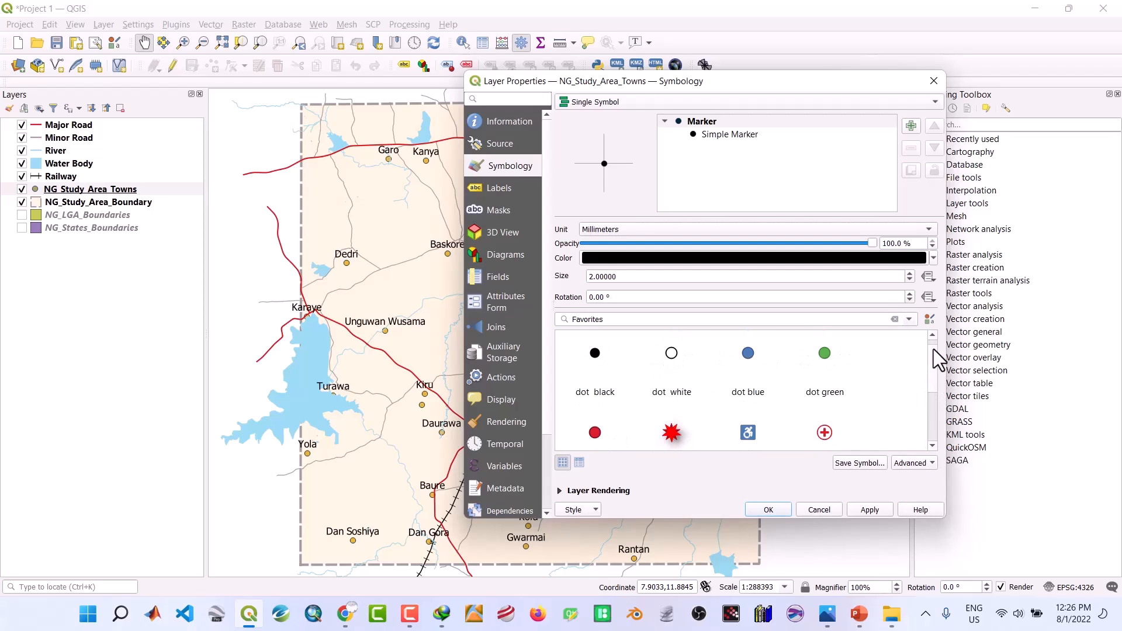
pyautogui.click(753, 134)
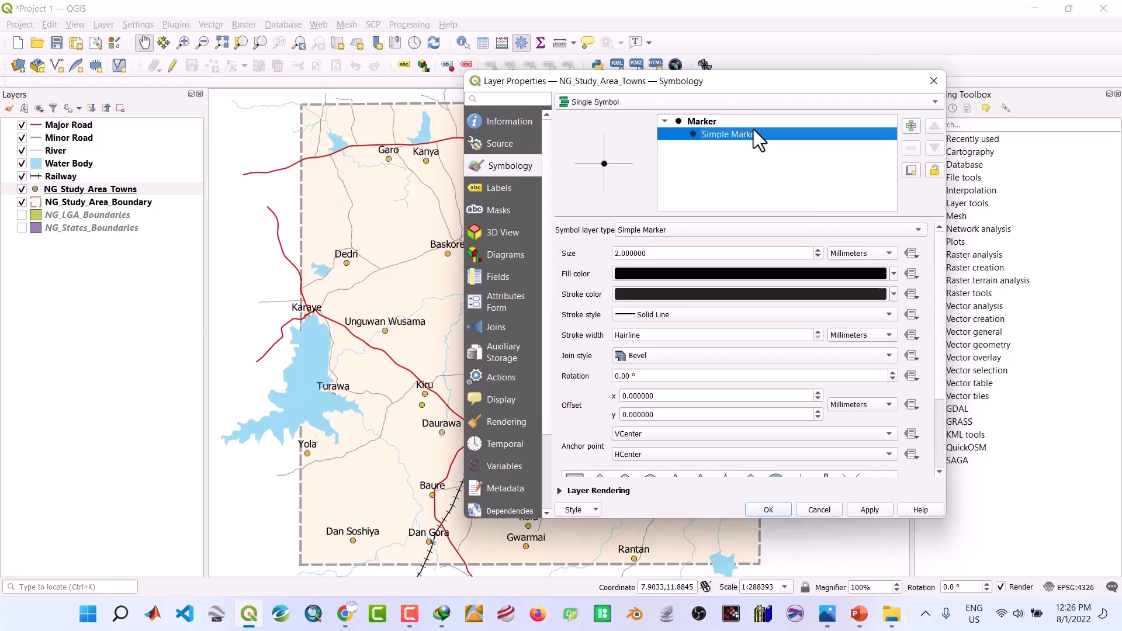
pyautogui.scroll(-4, 582, 384)
pyautogui.click(575, 379)
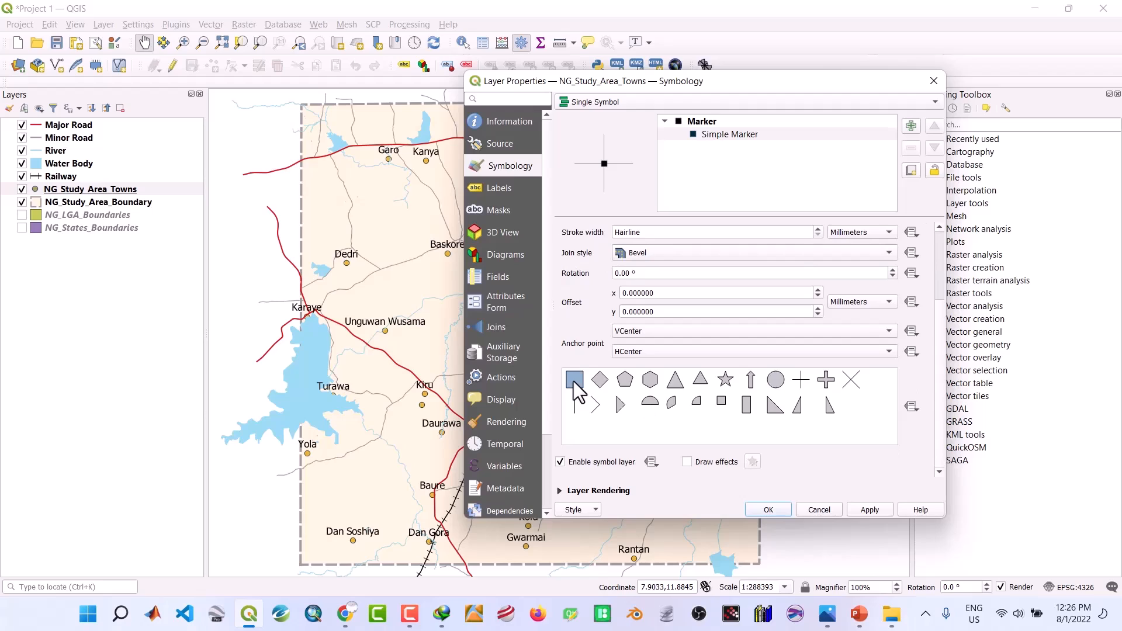
pyautogui.click(873, 514)
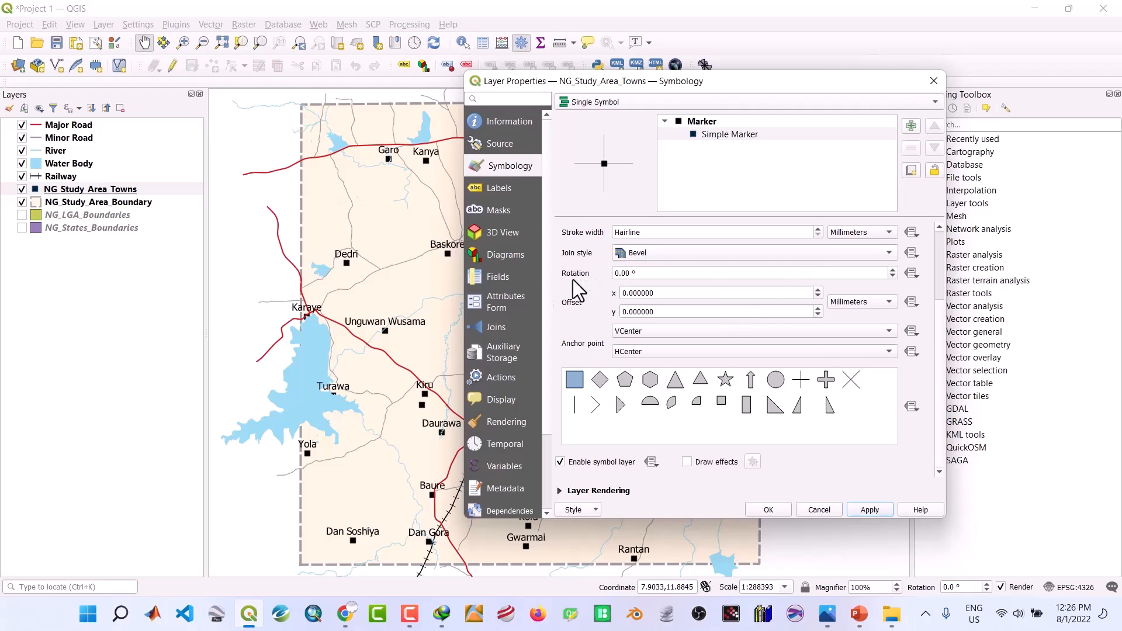
# Reduce the town marker size to 1 mm, accept the layer properties, and save the project
pyautogui.scroll(3, 572, 280)
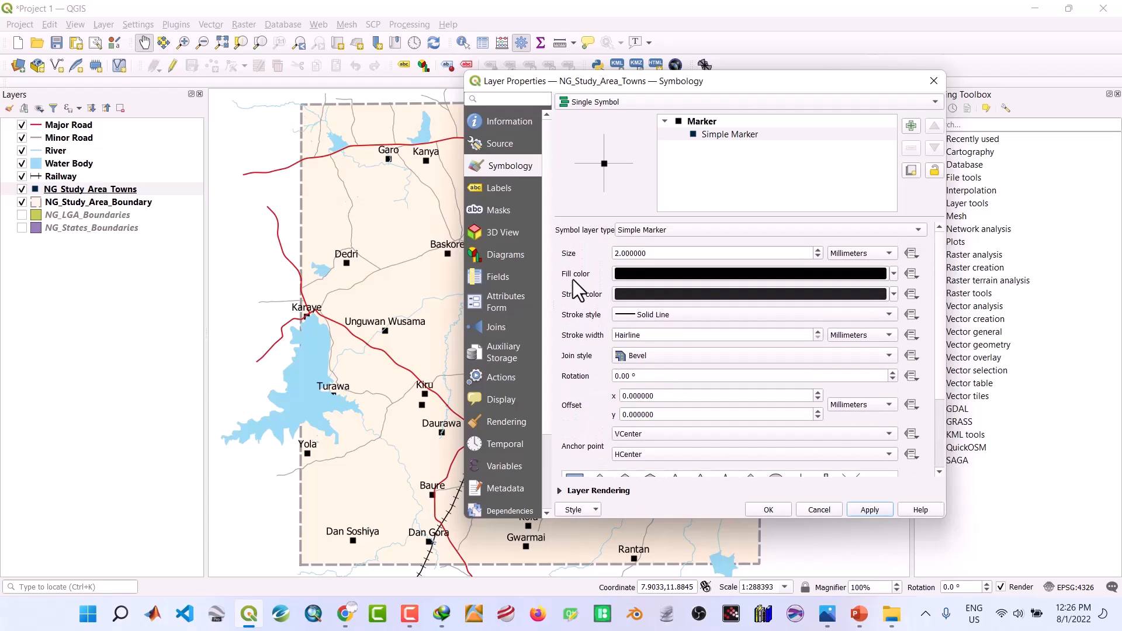
pyautogui.click(817, 256)
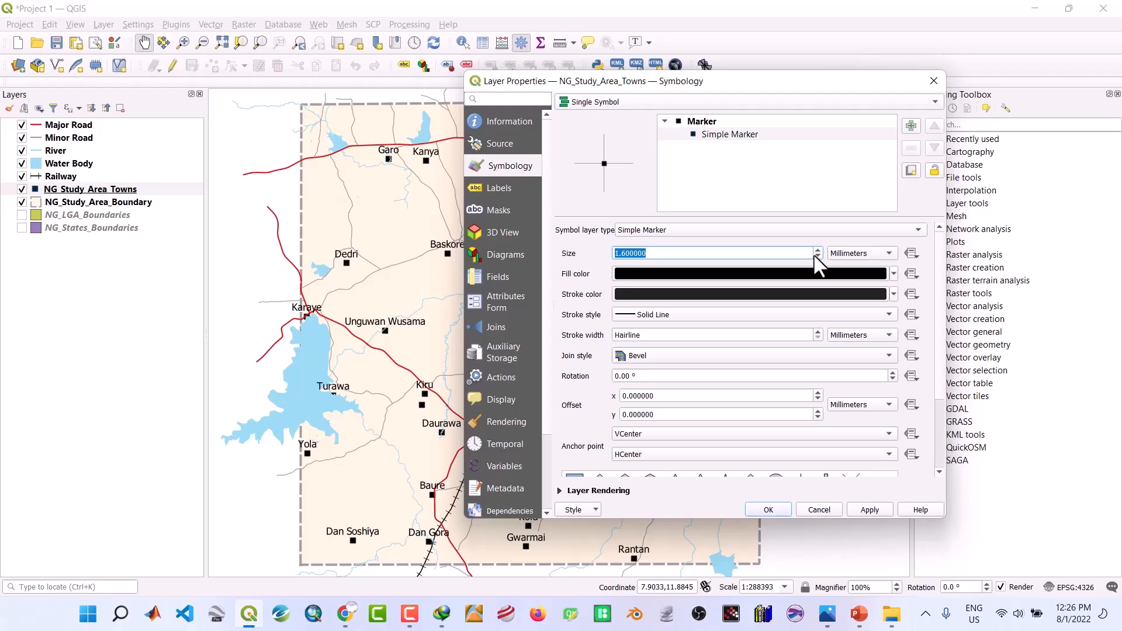
pyautogui.click(818, 256)
pyautogui.click(870, 510)
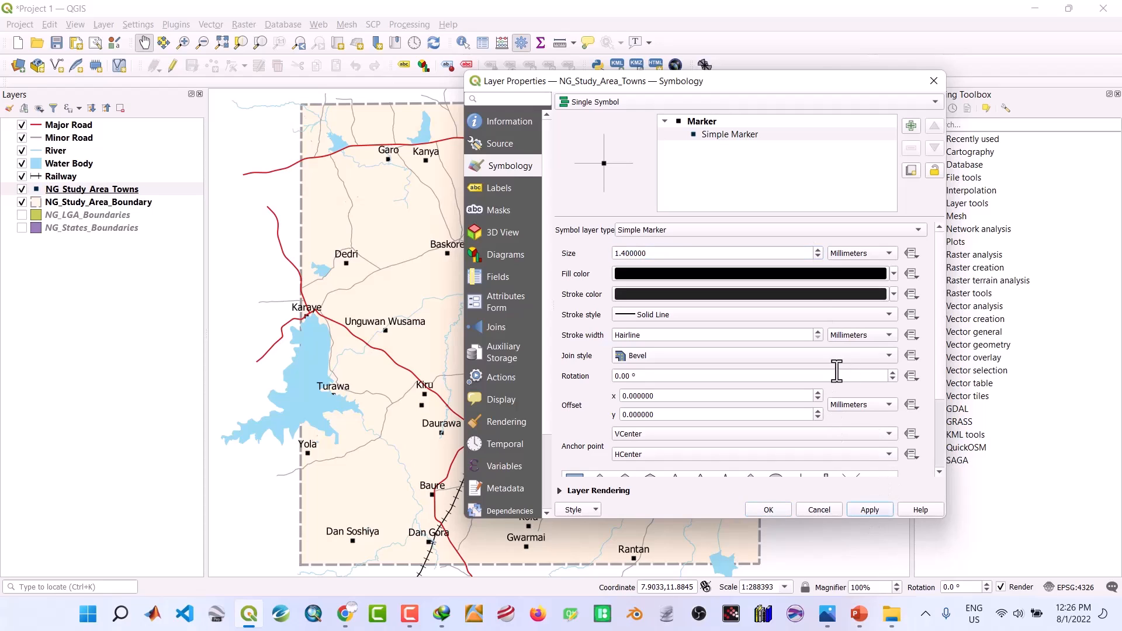
pyautogui.click(818, 256)
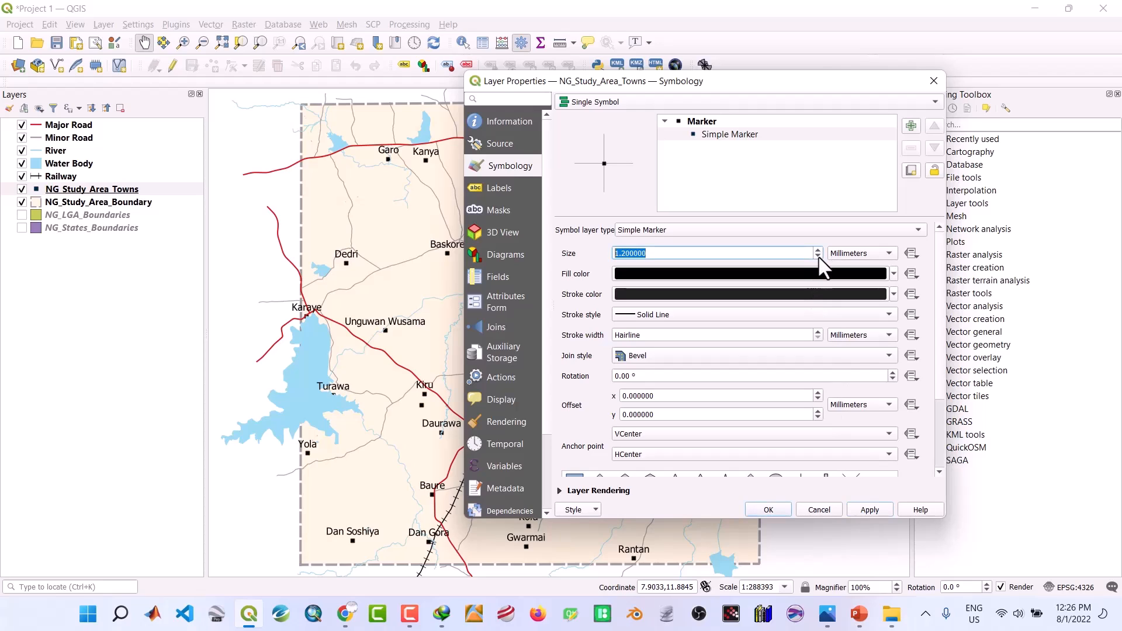
pyautogui.click(818, 256)
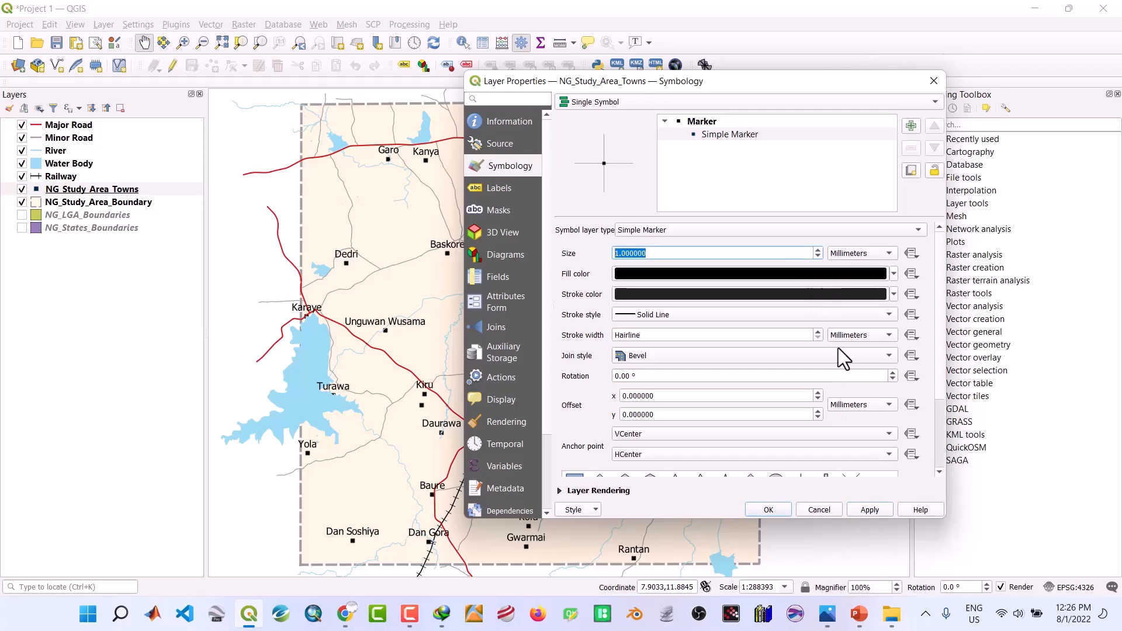
pyautogui.click(871, 508)
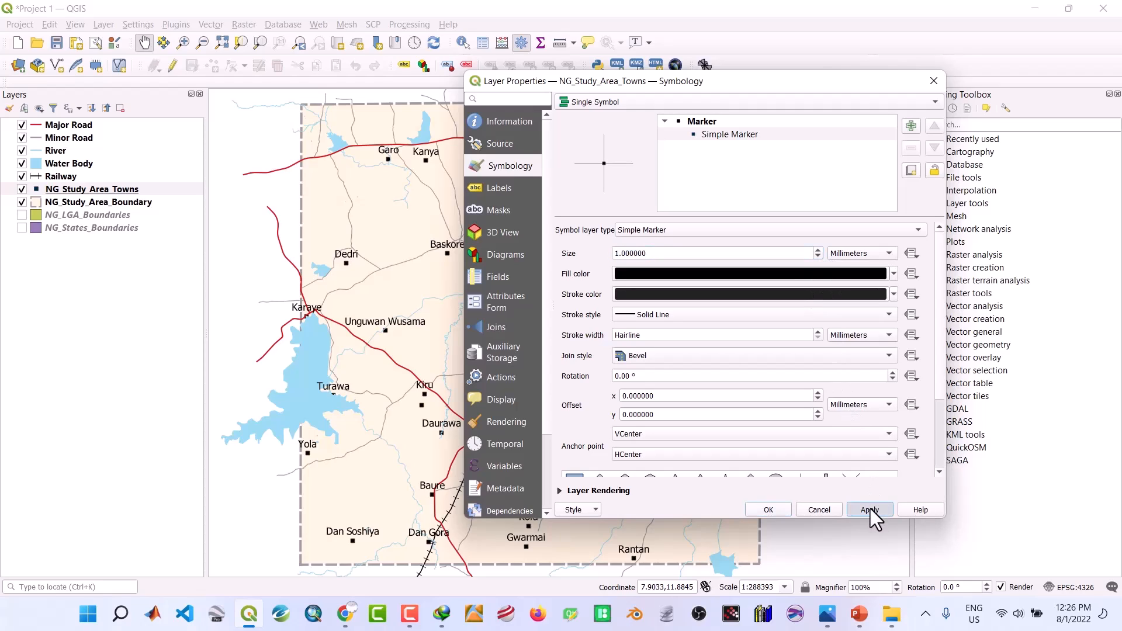
pyautogui.click(770, 510)
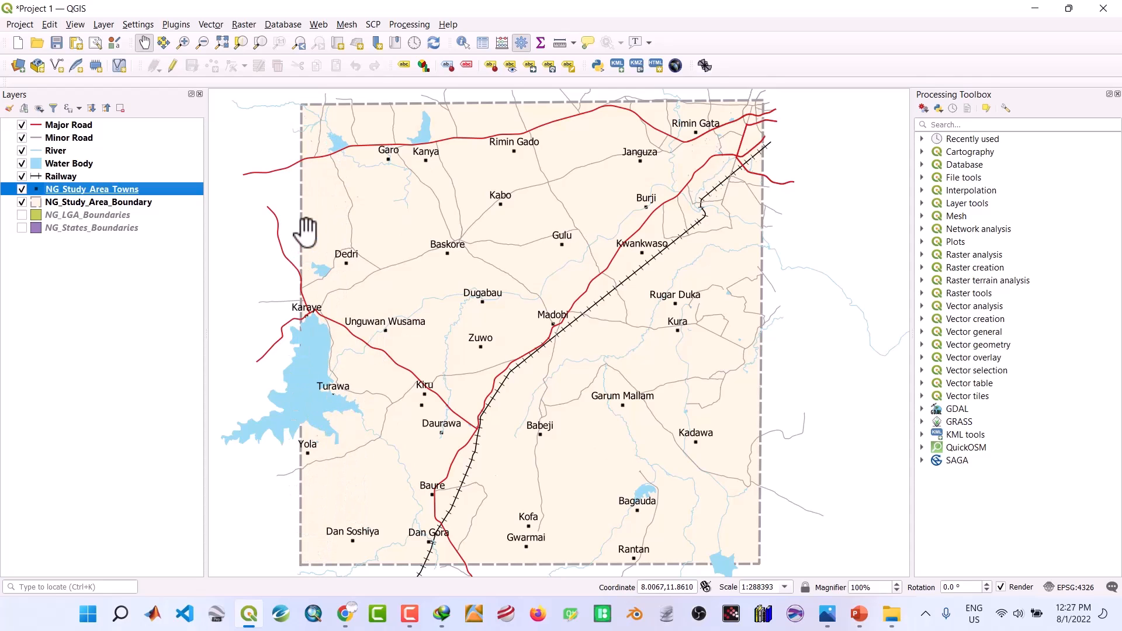
pyautogui.click(59, 43)
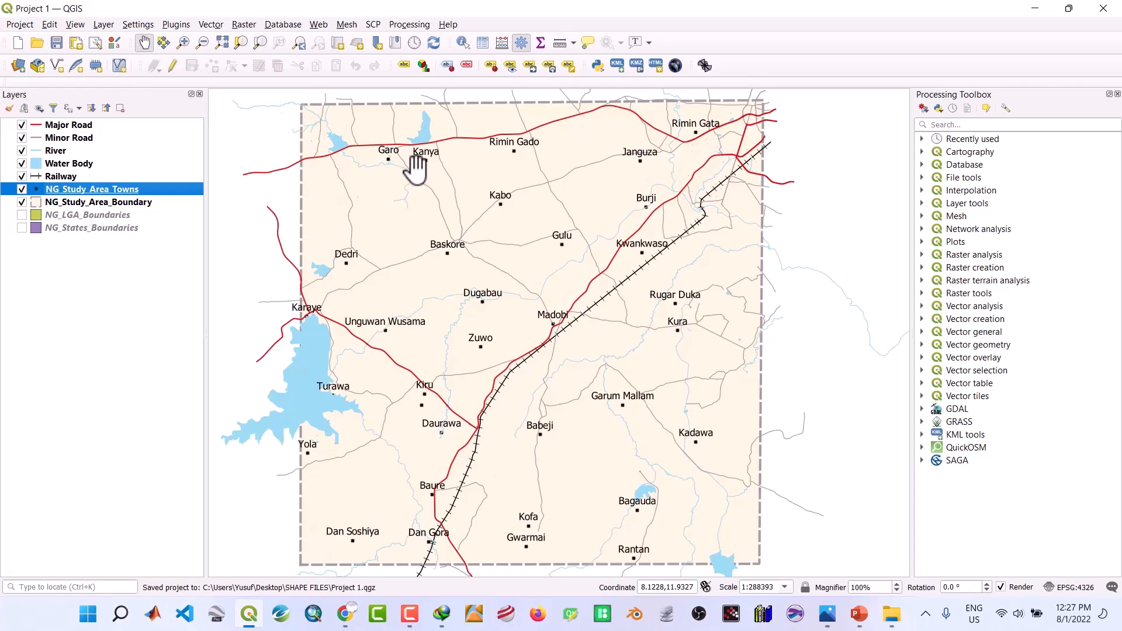
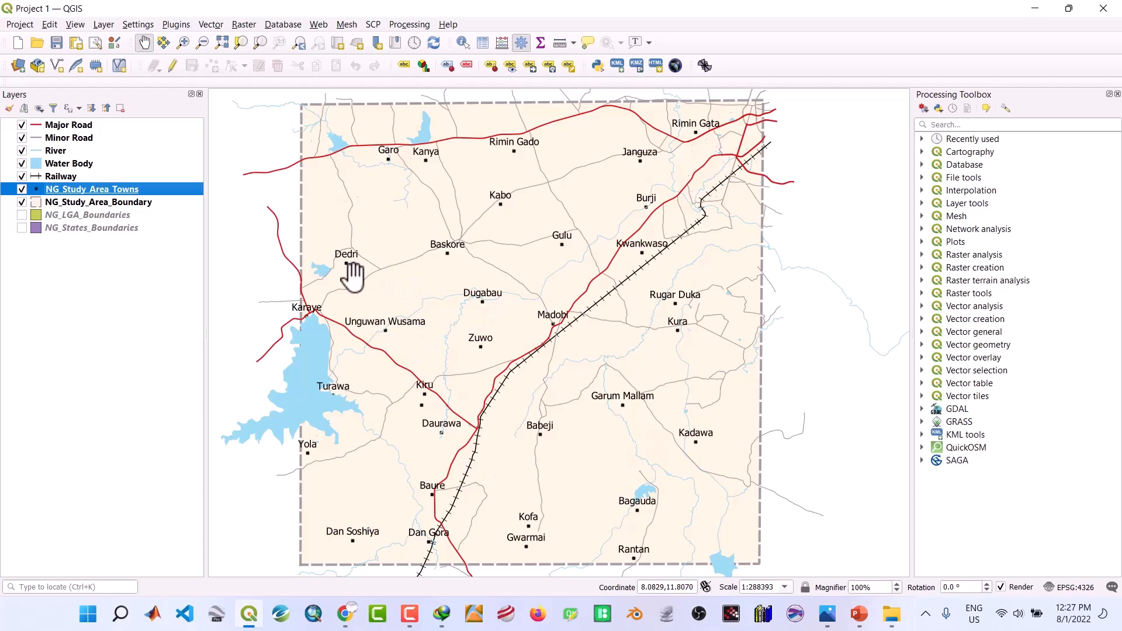
# Hide the towns, Railway, Water Body, River, Minor Road and Major Road layers, leaving only NG_Study_Area_Boundary shown
pyautogui.click(22, 188)
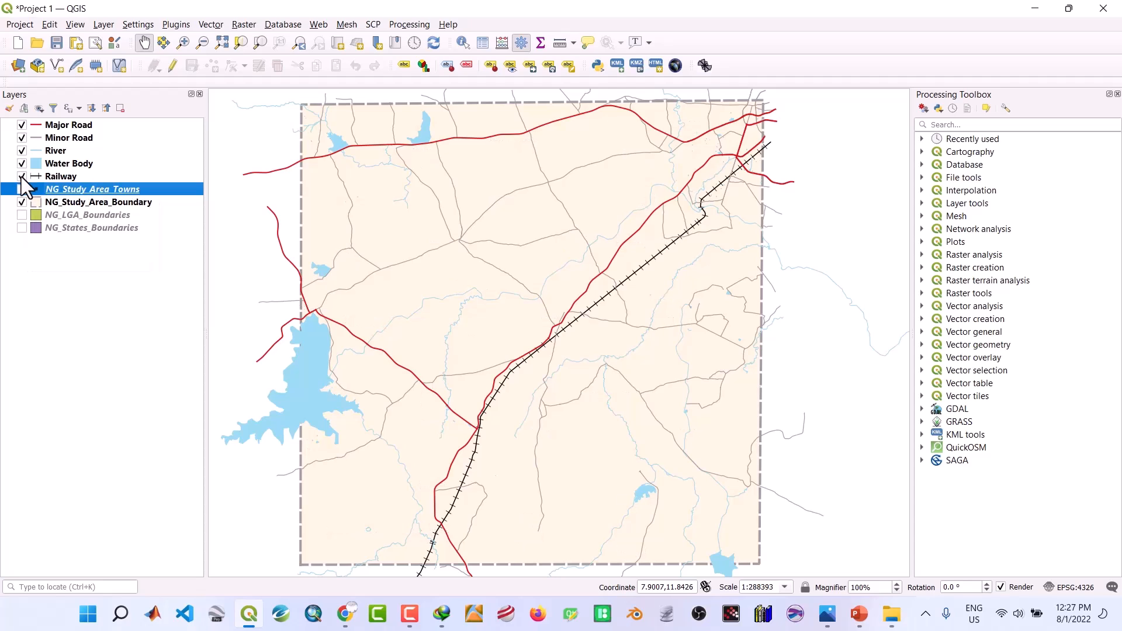
pyautogui.click(21, 176)
pyautogui.click(21, 163)
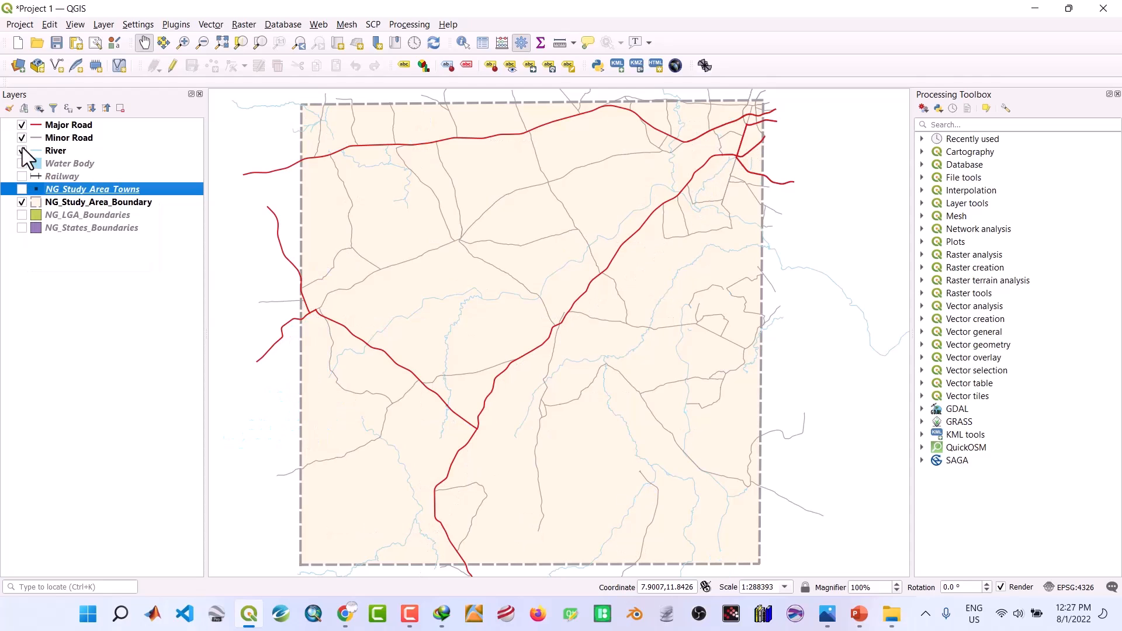
pyautogui.click(21, 150)
pyautogui.click(21, 138)
pyautogui.click(21, 126)
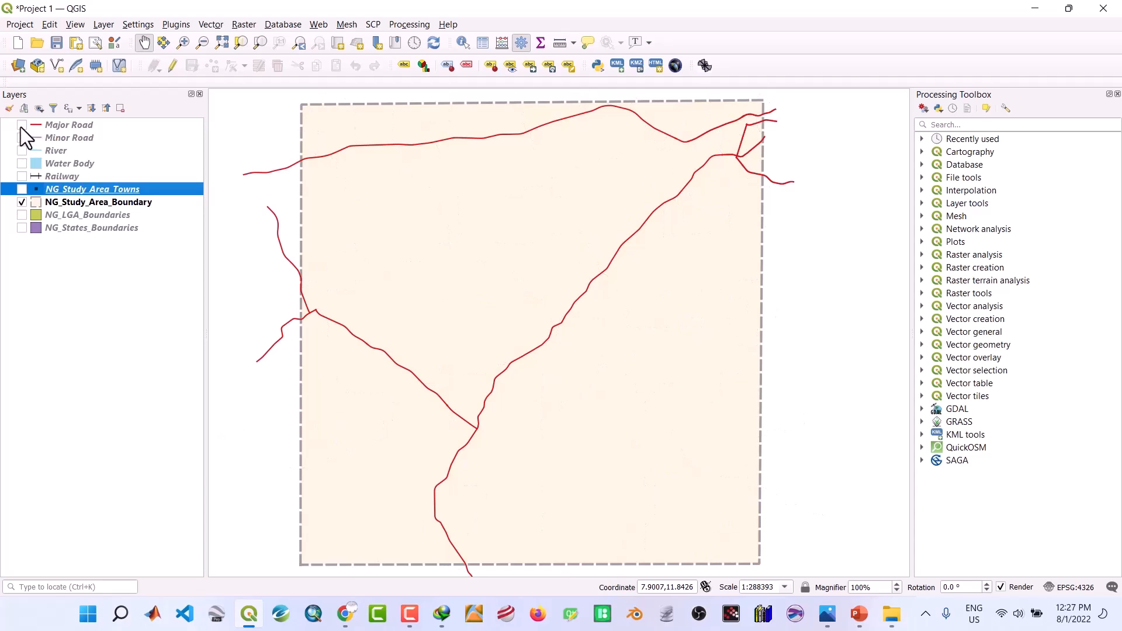
# Open the attribute table of the NG_Study_Area_Boundary layer
pyautogui.click(59, 202)
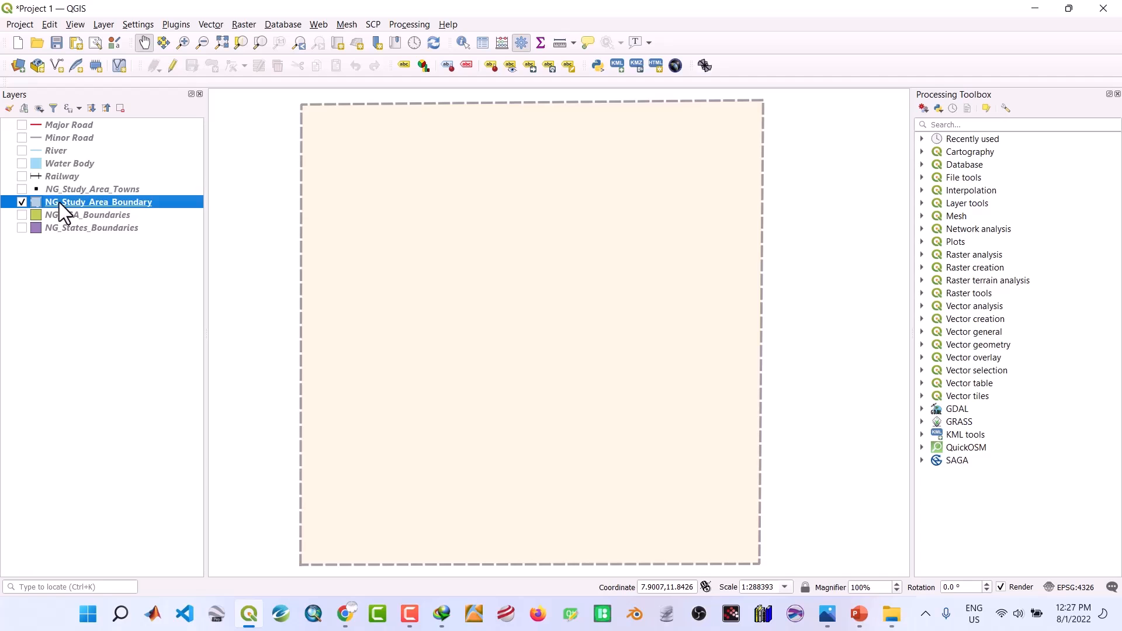
pyautogui.rightClick(58, 202)
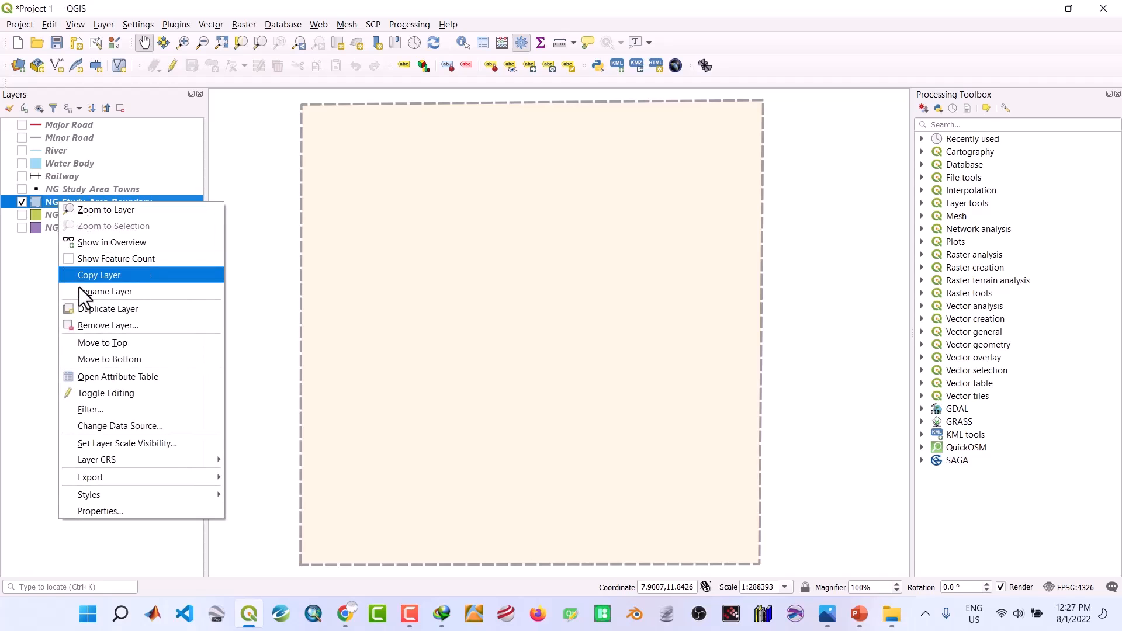
pyautogui.click(106, 375)
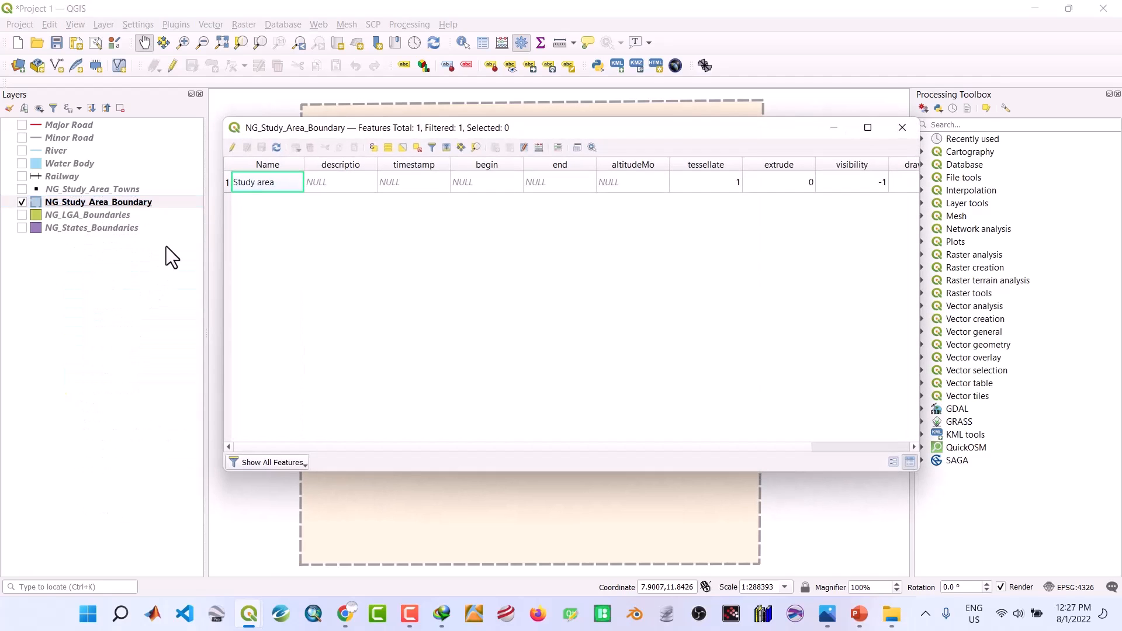
# Select the Study area feature in the attribute table and check the STUDY AREA.png reference map
pyautogui.click(226, 184)
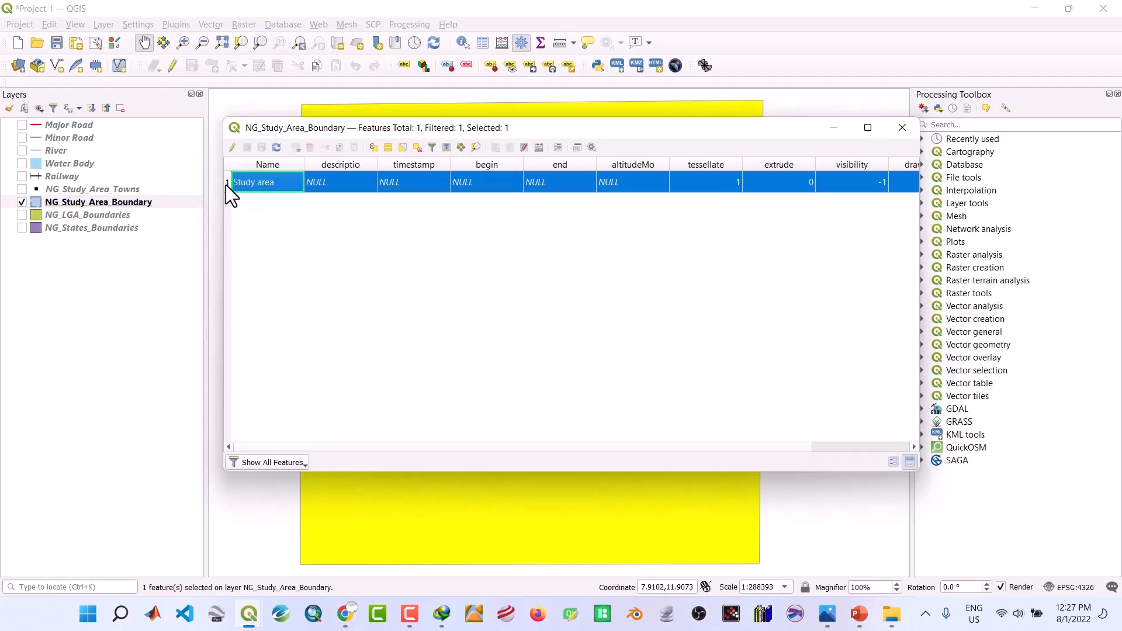
pyautogui.click(833, 128)
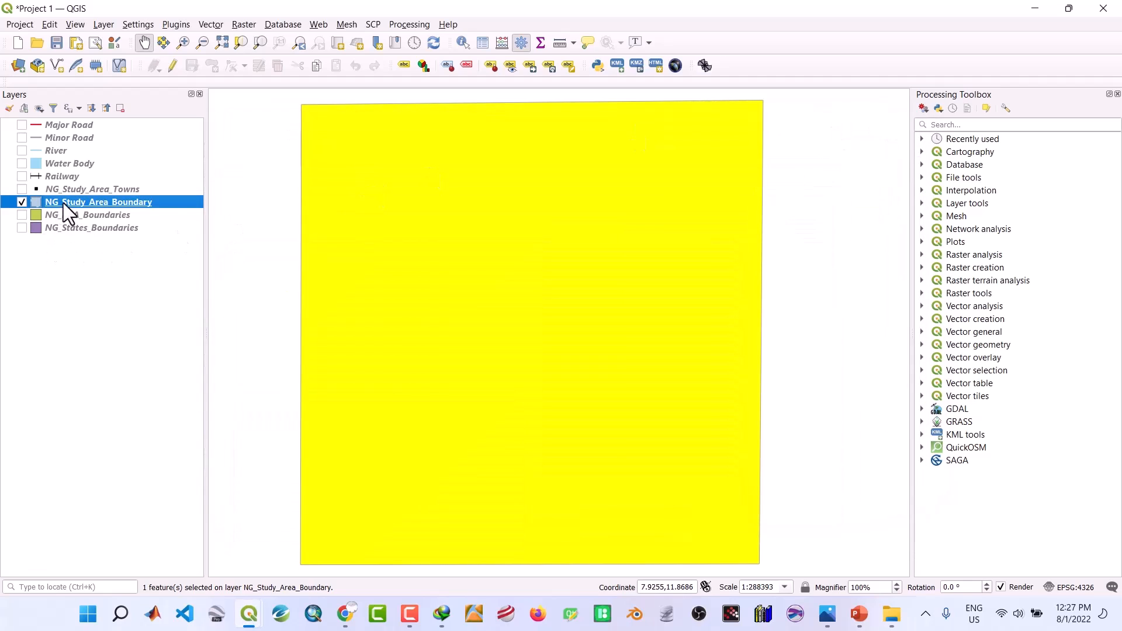
pyautogui.click(828, 613)
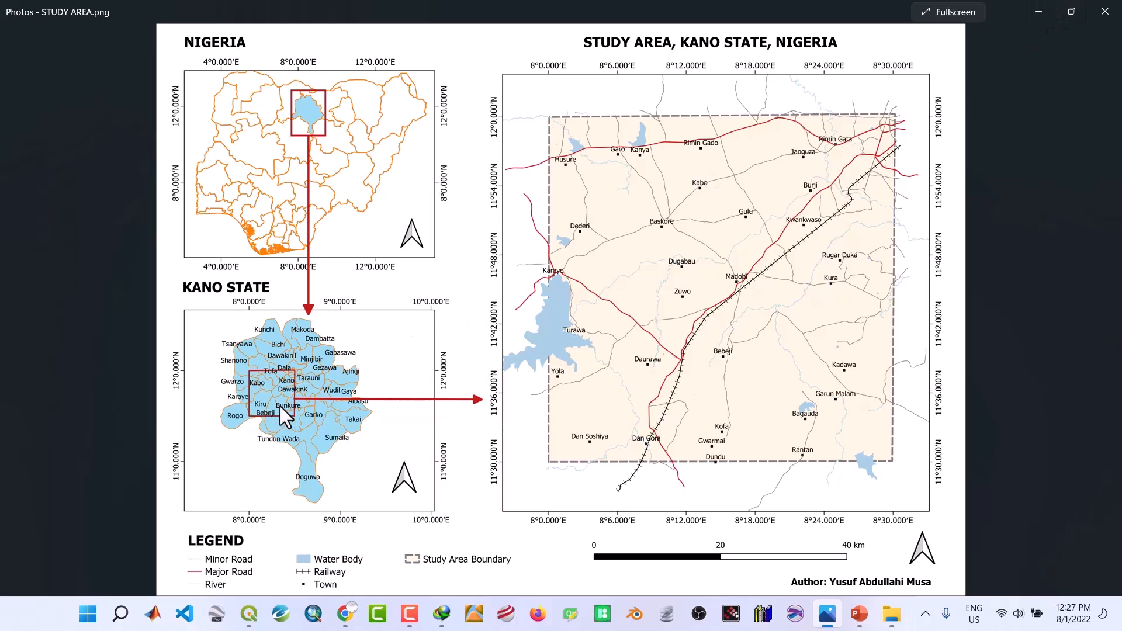
pyautogui.click(1037, 11)
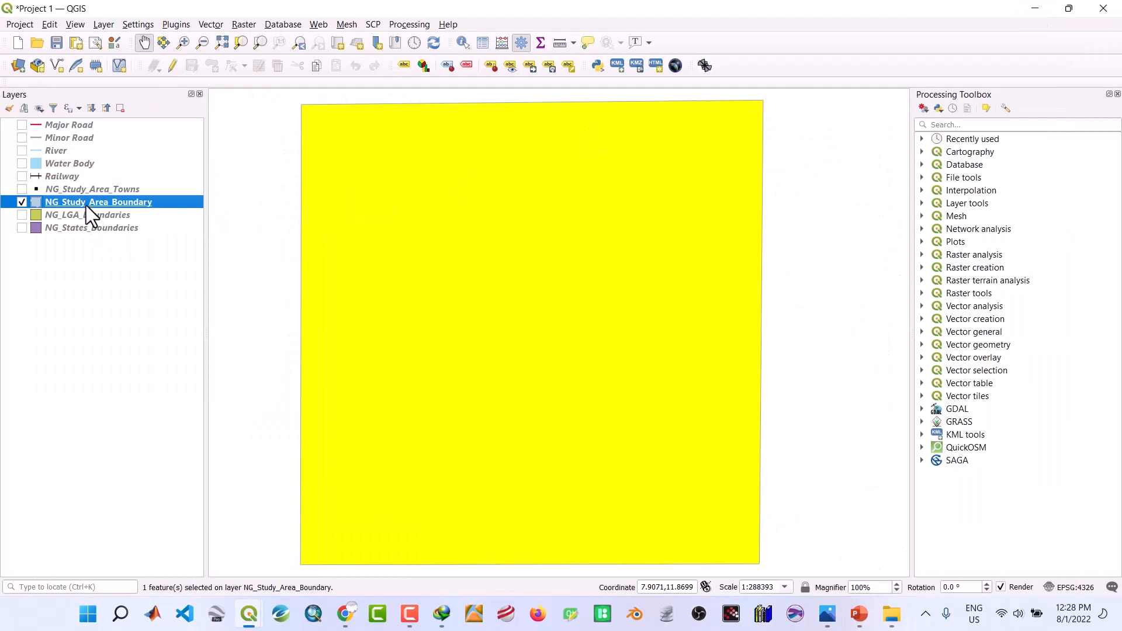
# Export the selected boundary feature as an ESRI Shapefile named Study_area_red_boundary in the NEW SHAPEFILES folder and add it to the map
pyautogui.rightClick(86, 205)
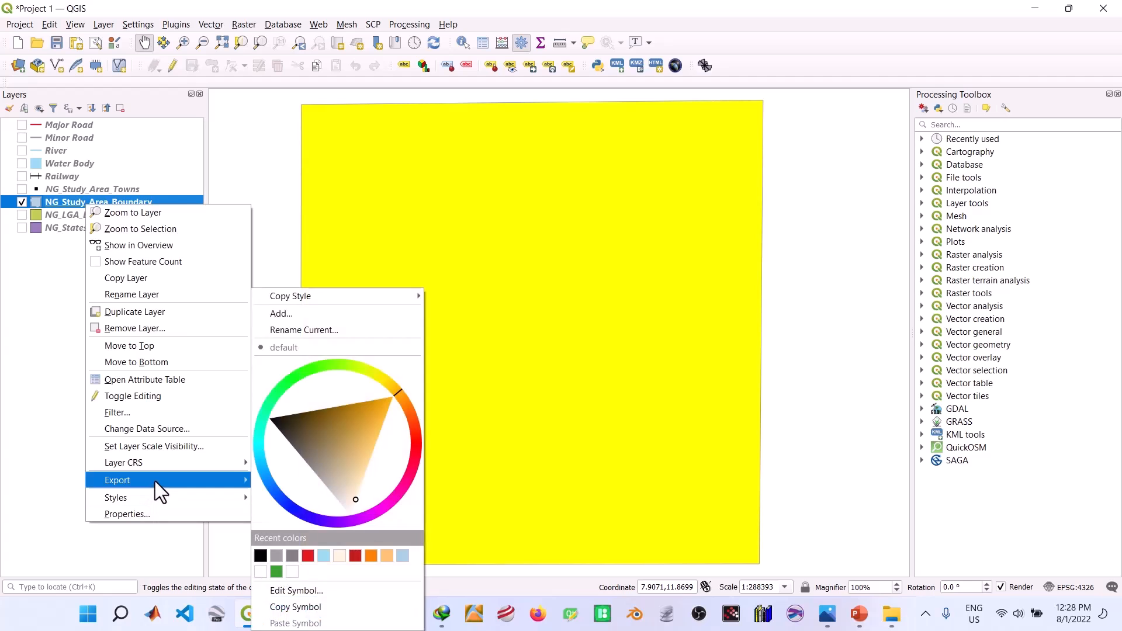
pyautogui.moveTo(156, 481)
pyautogui.click(311, 496)
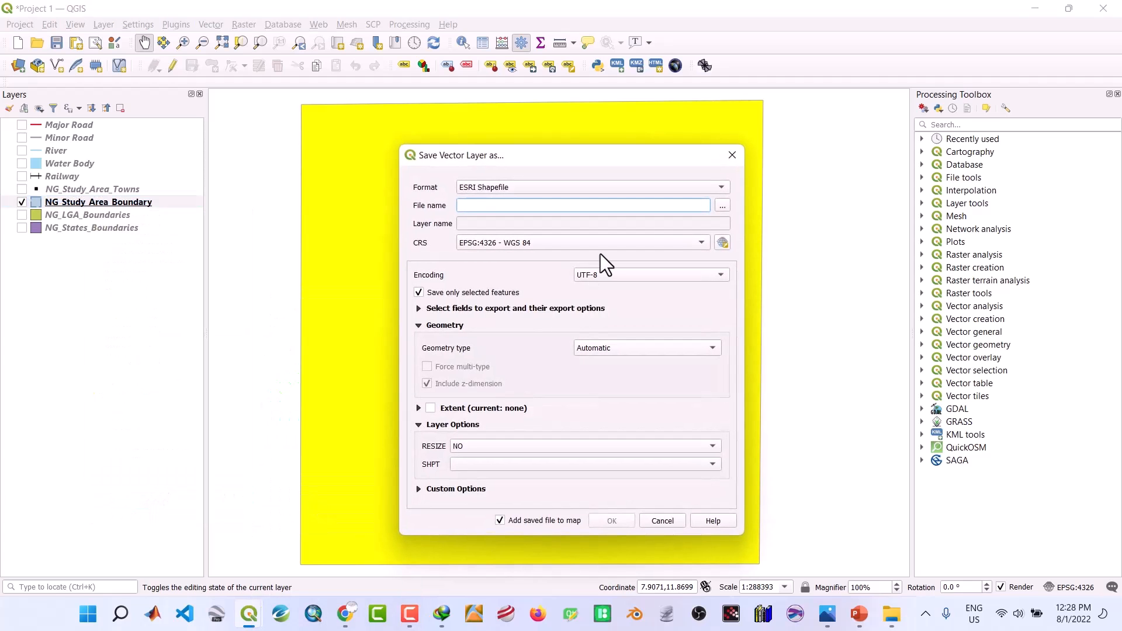
pyautogui.click(723, 204)
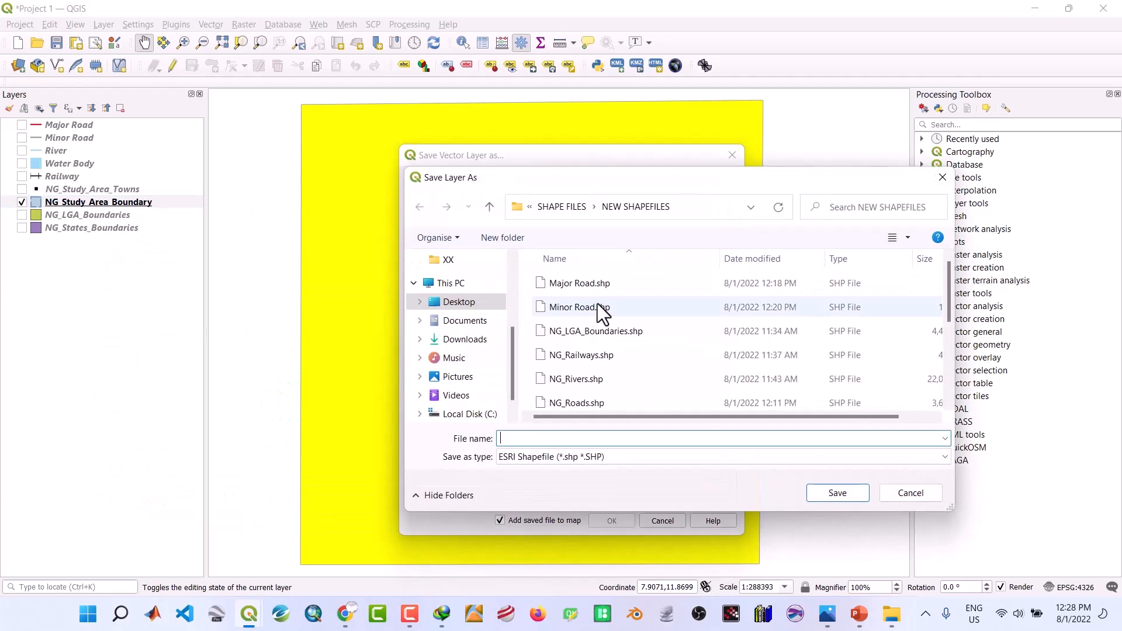
pyautogui.write('S')
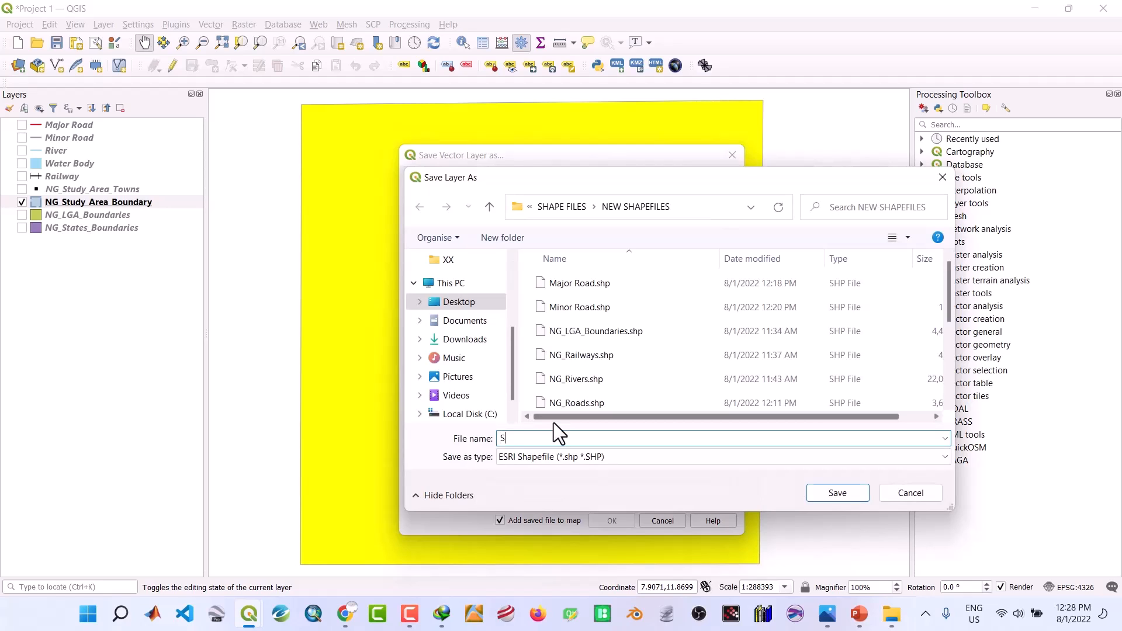
pyautogui.write('tudy_area_red_boundary')
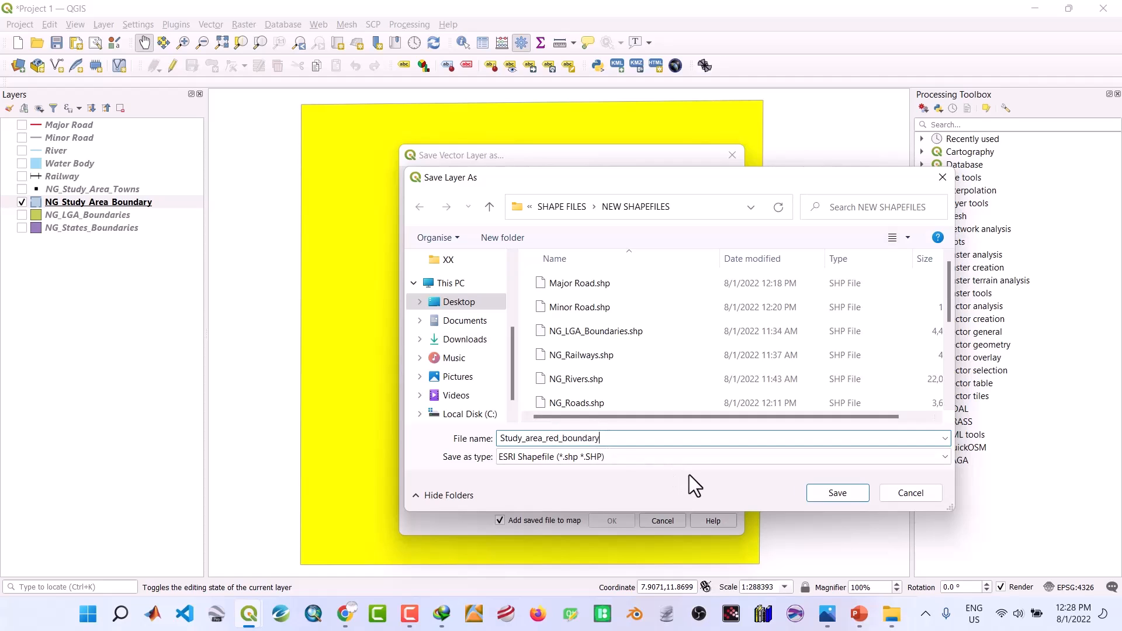
pyautogui.click(840, 492)
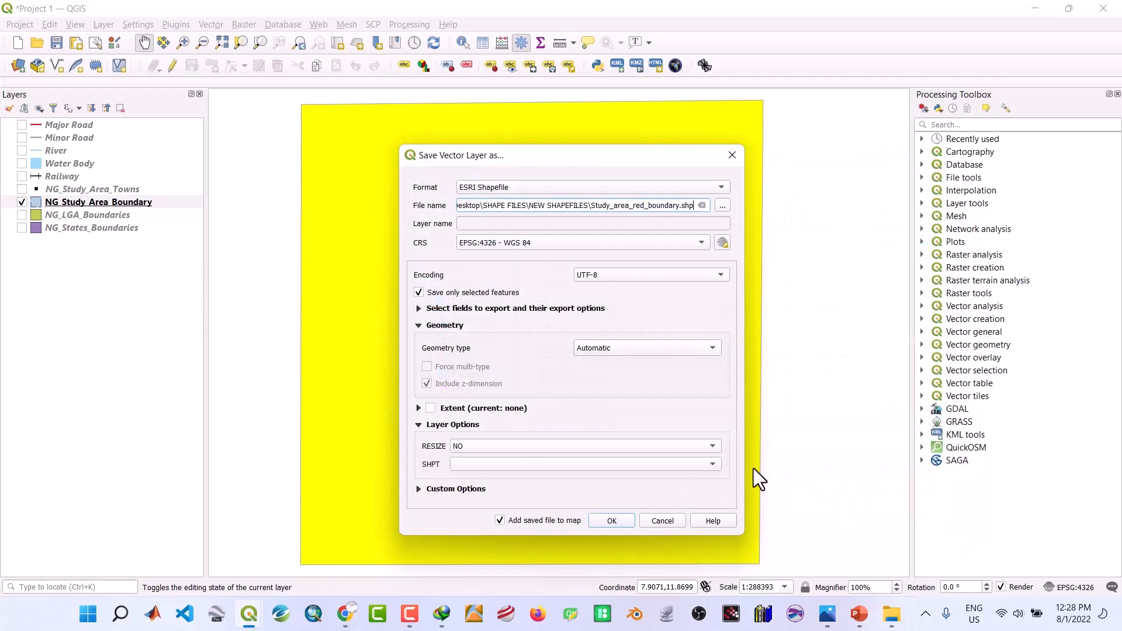
pyautogui.click(612, 520)
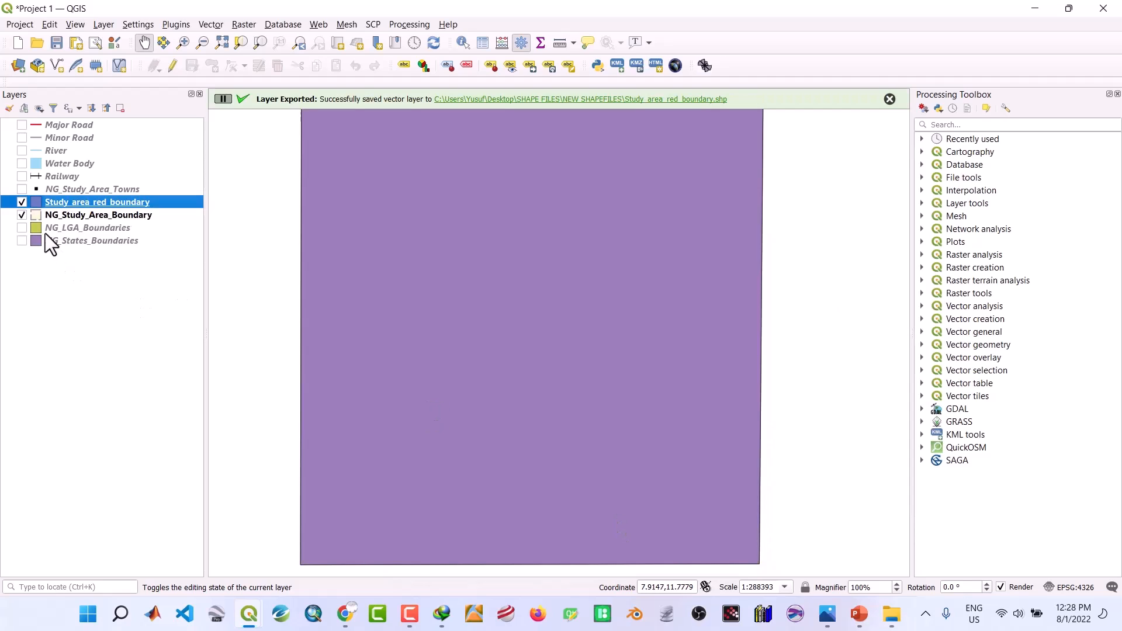
# Place the Study_area_red_boundary layer below NG_Study_Area_Boundary and hide NG_Study_Area_Boundary
pyautogui.click(21, 213)
pyautogui.click(22, 214)
pyautogui.moveTo(80, 203); pyautogui.dragTo(79, 219)
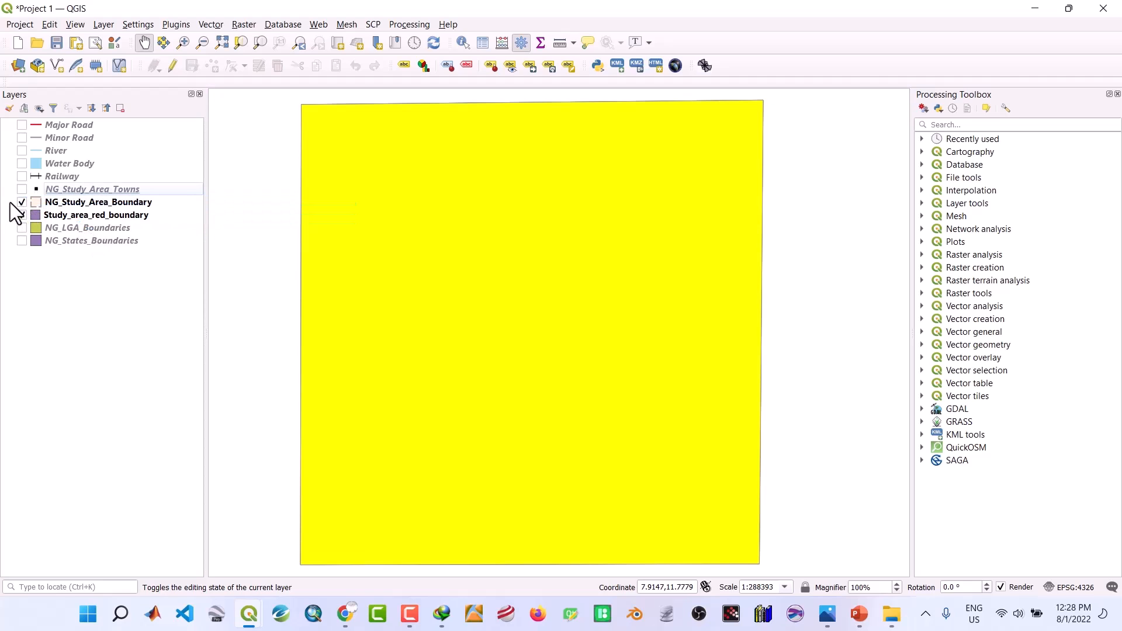
pyautogui.click(22, 202)
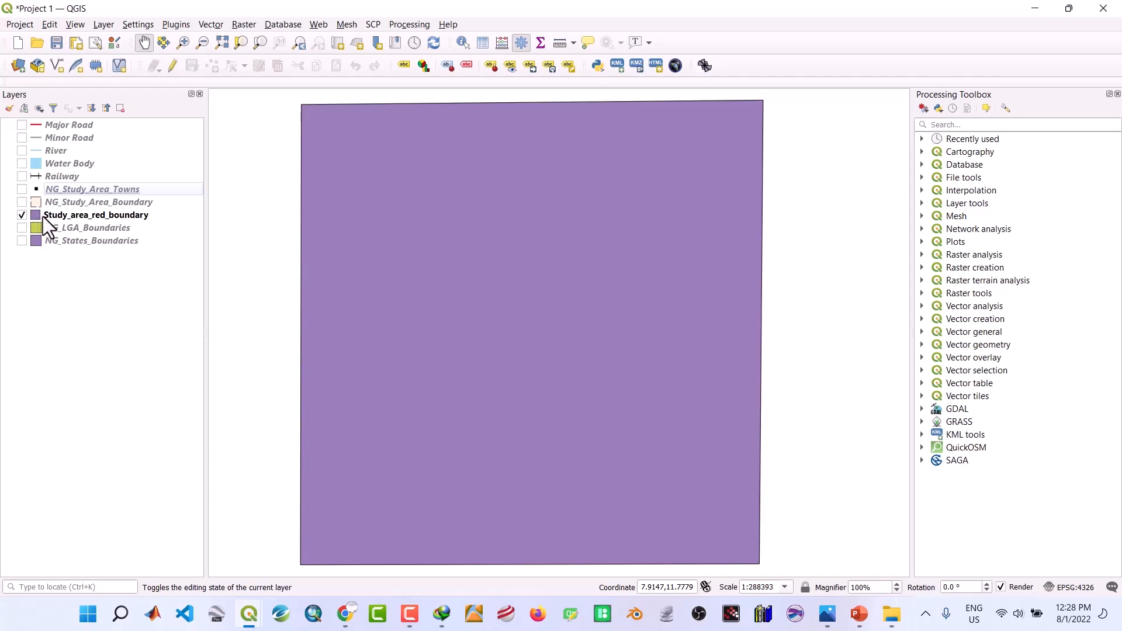
# Set the simple fill colour of the Study_area_red_boundary layer to red
pyautogui.doubleClick(44, 216)
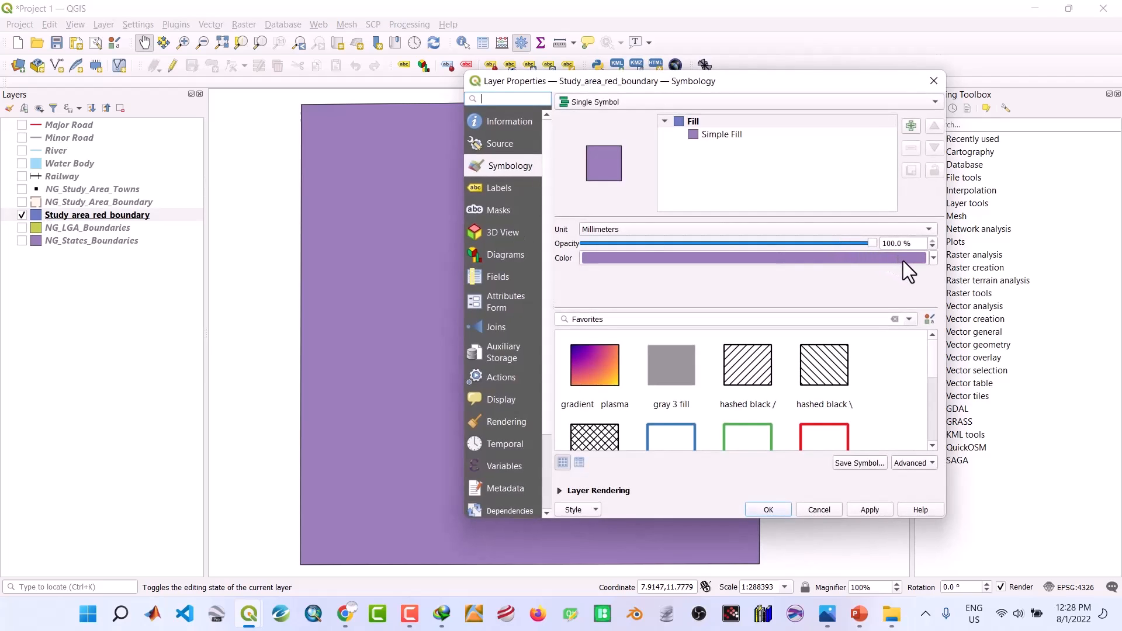
pyautogui.click(734, 138)
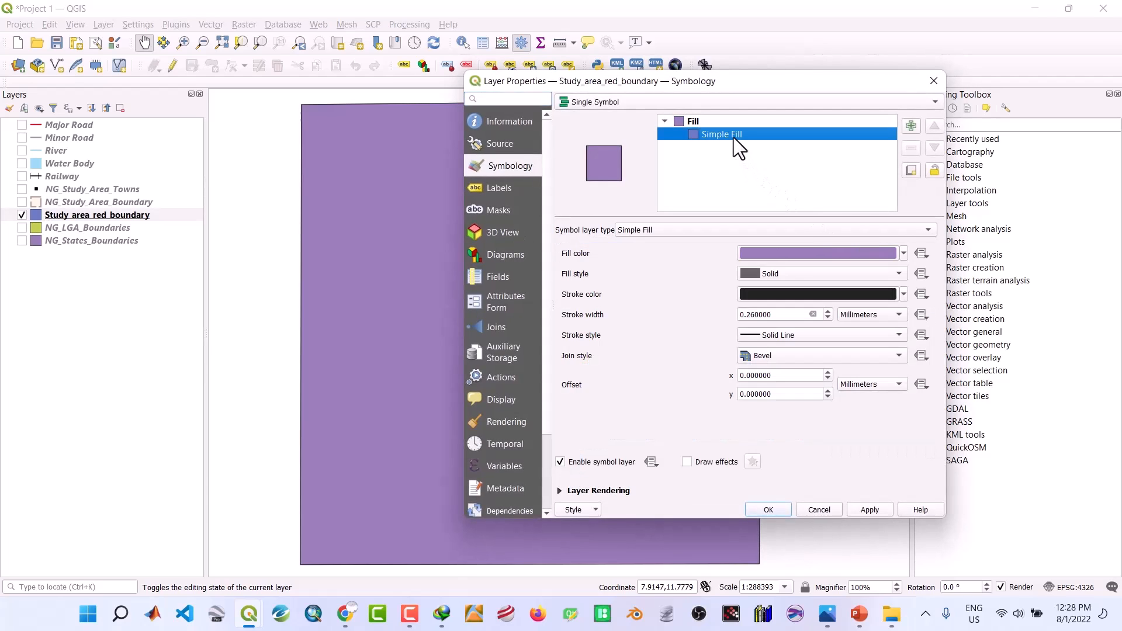
pyautogui.click(904, 254)
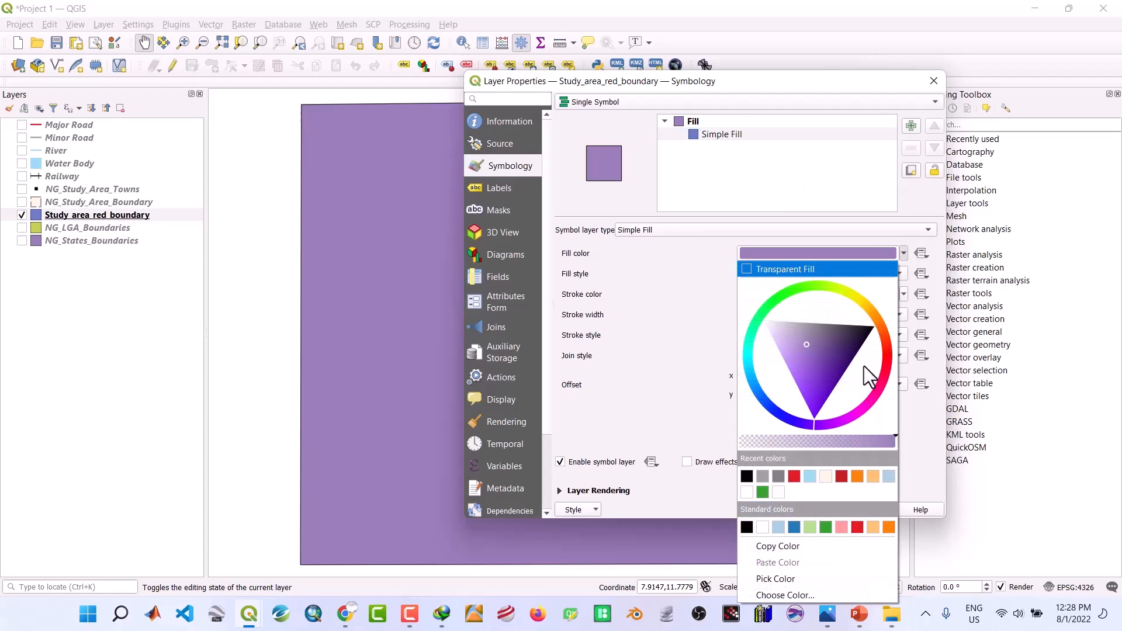
pyautogui.click(883, 367)
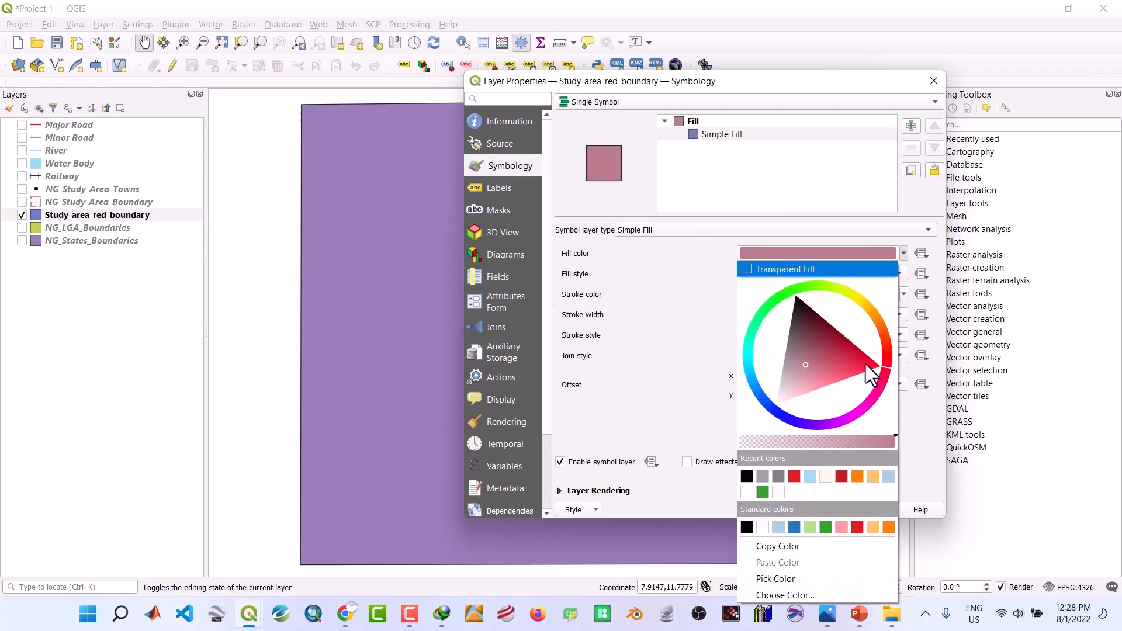
pyautogui.click(870, 363)
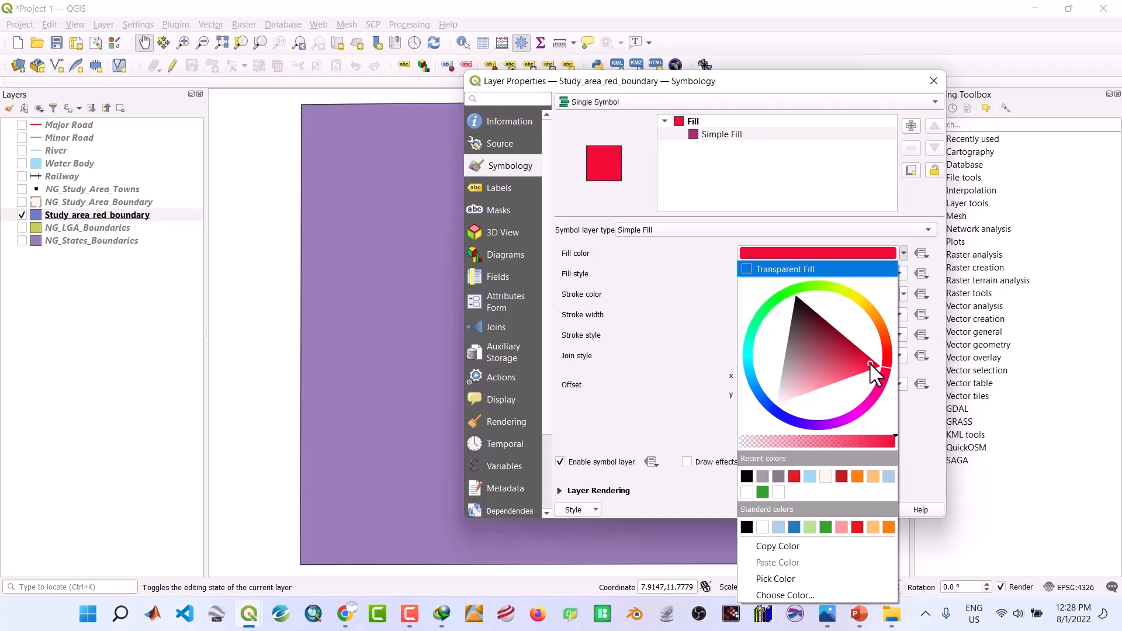
pyautogui.click(798, 480)
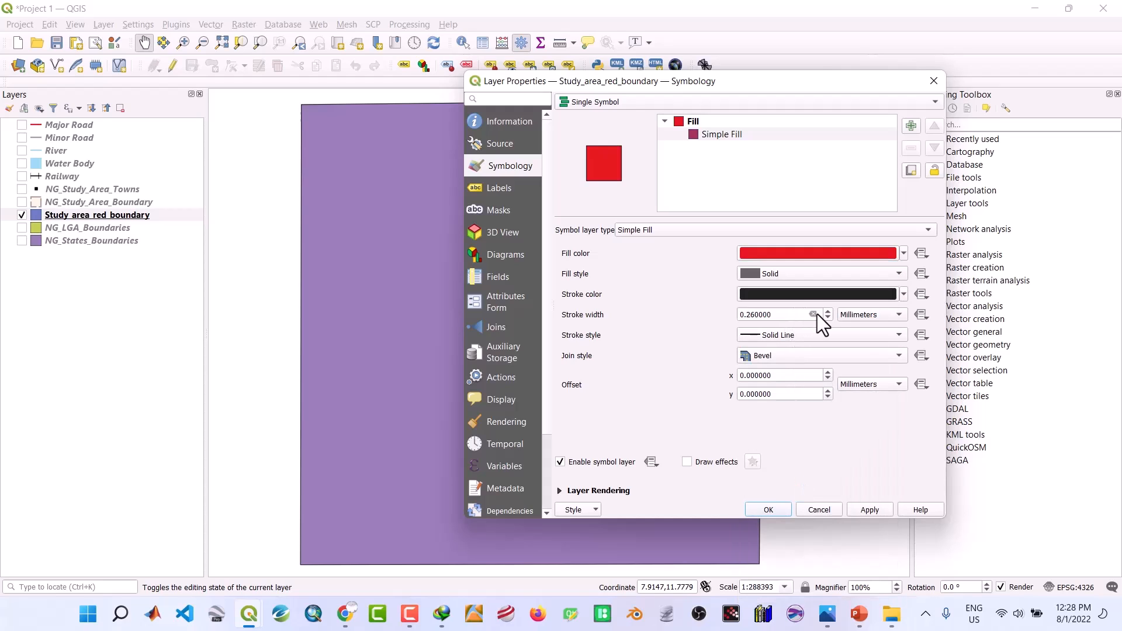
# Set the red boundary's stroke width to 0.66 mm and its fill style to No Brush
pyautogui.scroll(3, 829, 310)
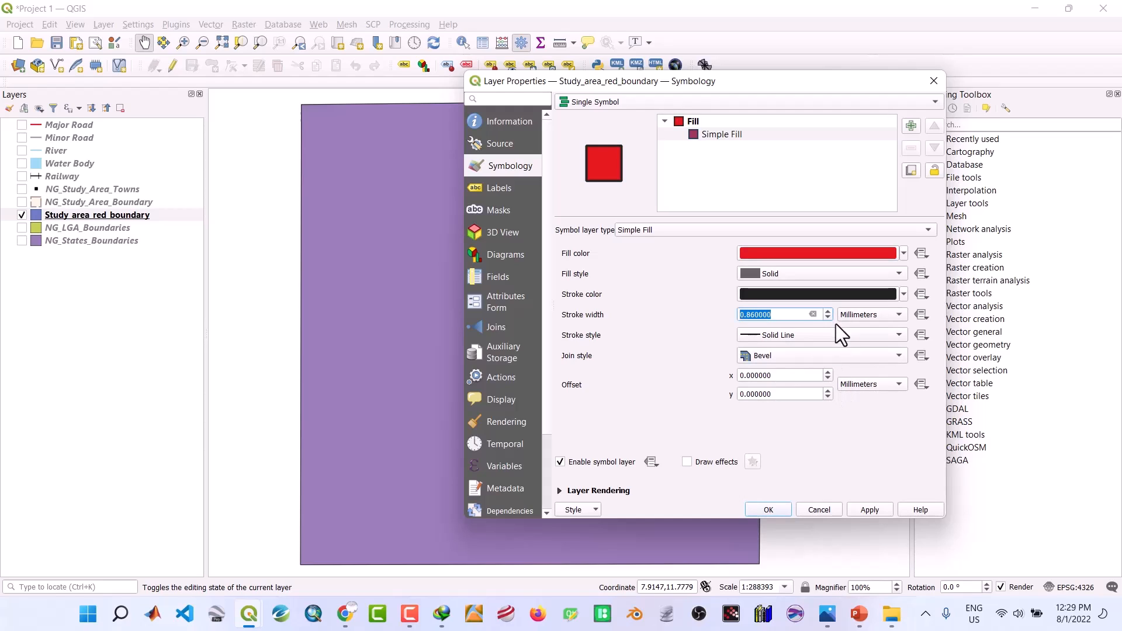
pyautogui.scroll(-1, 830, 315)
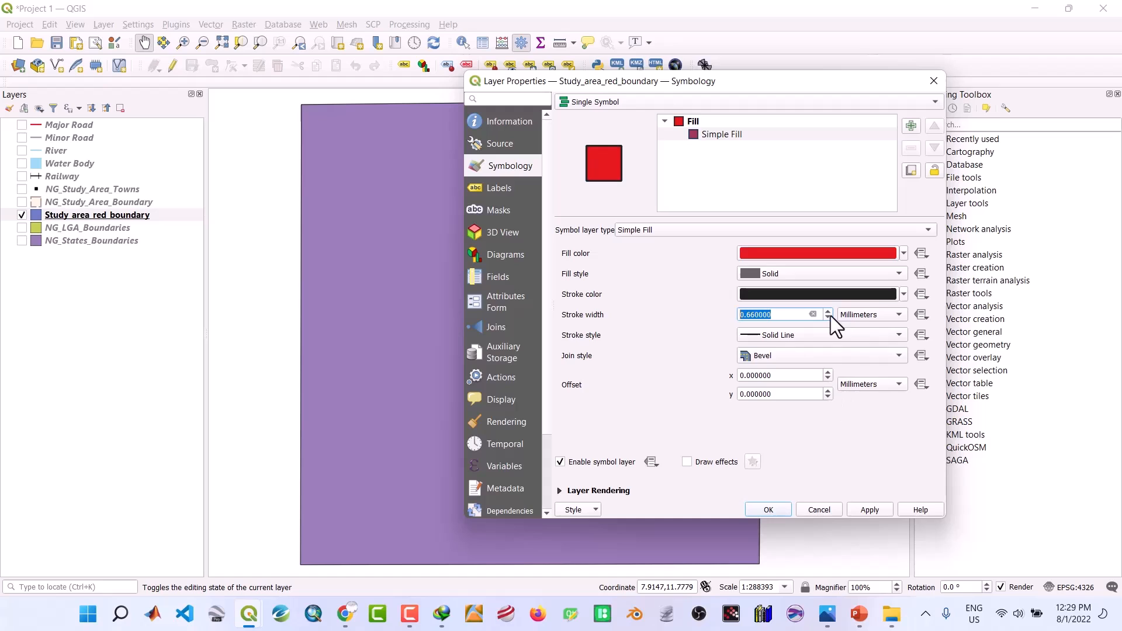
pyautogui.click(900, 273)
pyautogui.click(853, 287)
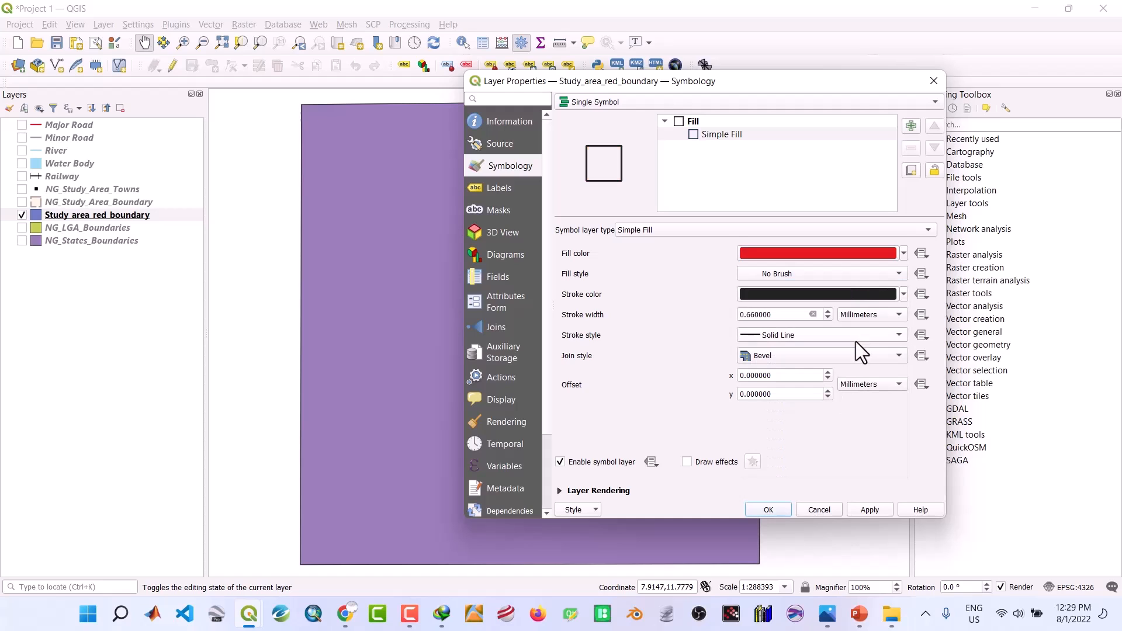
# Set the Study_area_red_boundary stroke colour to red, then apply and accept the symbology
pyautogui.click(903, 294)
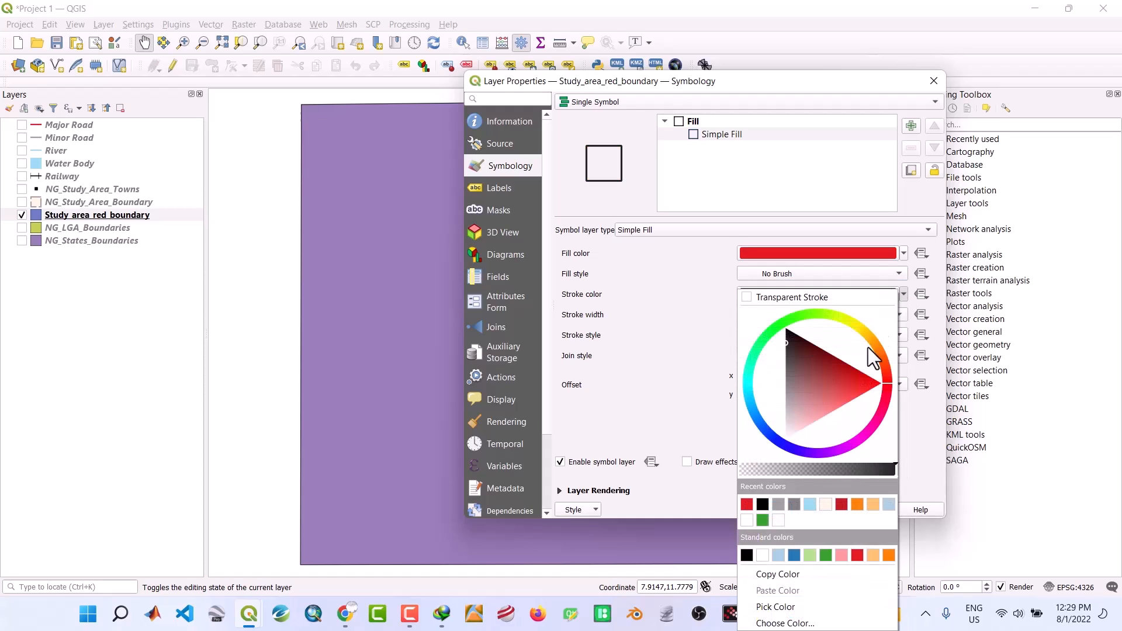
pyautogui.click(746, 503)
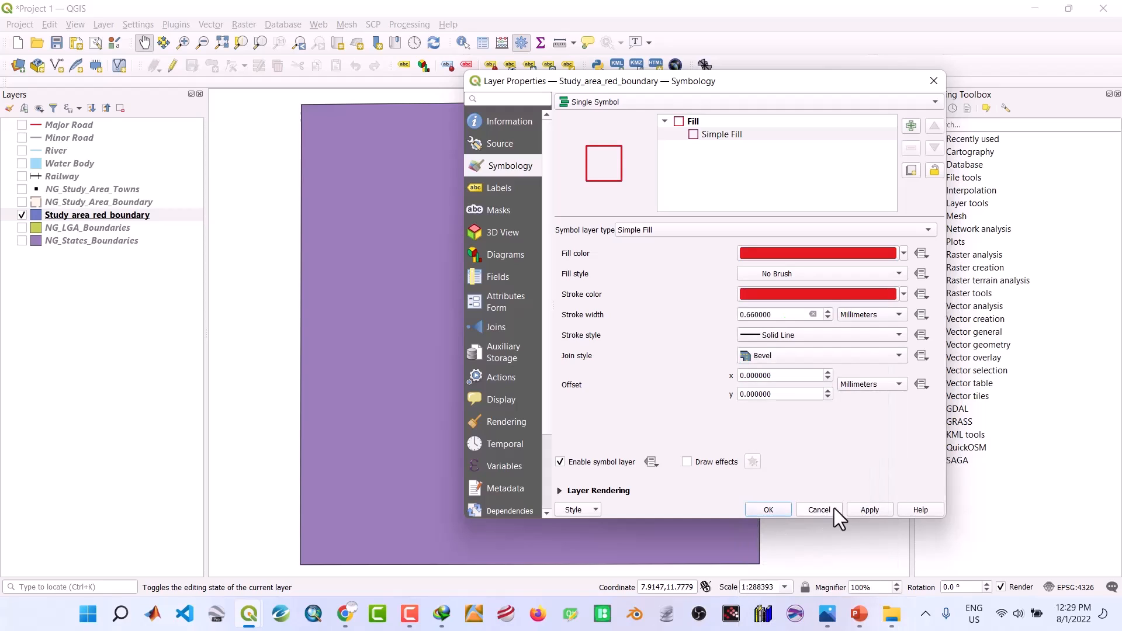
pyautogui.click(868, 510)
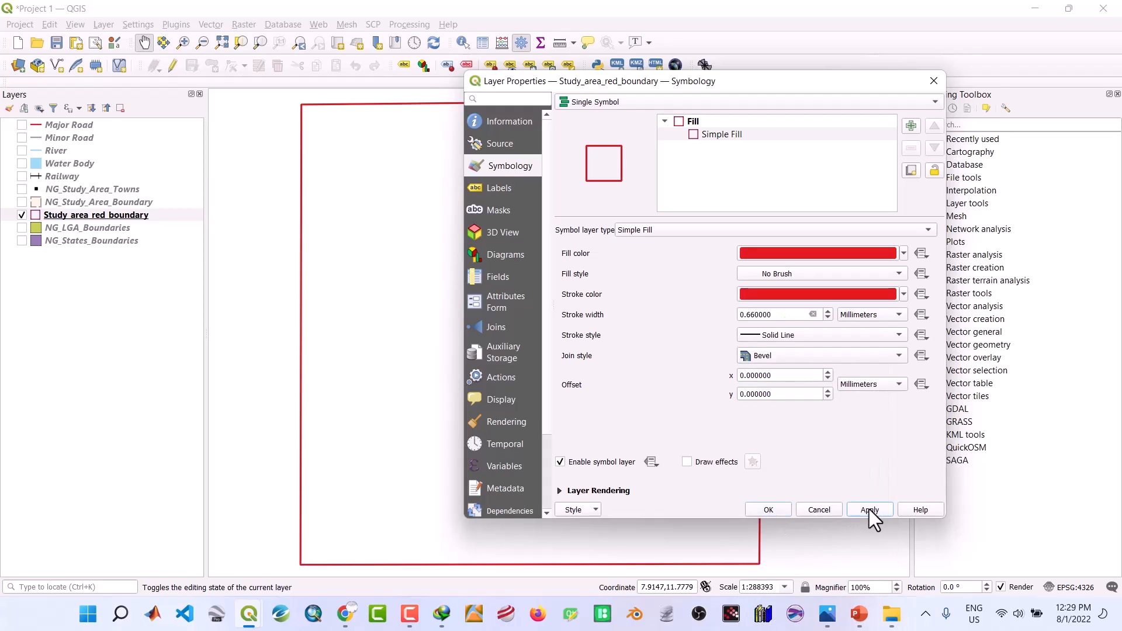
pyautogui.click(767, 510)
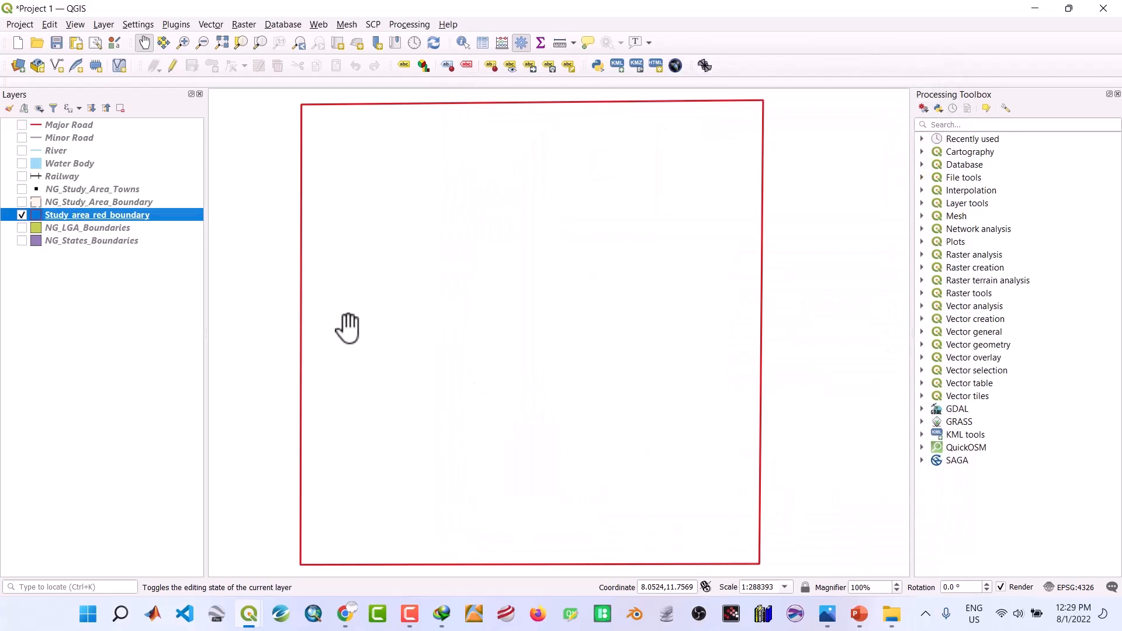
# Hide Study_area_red_boundary and show the NG_States_Boundaries layer at its full extent
pyautogui.click(22, 215)
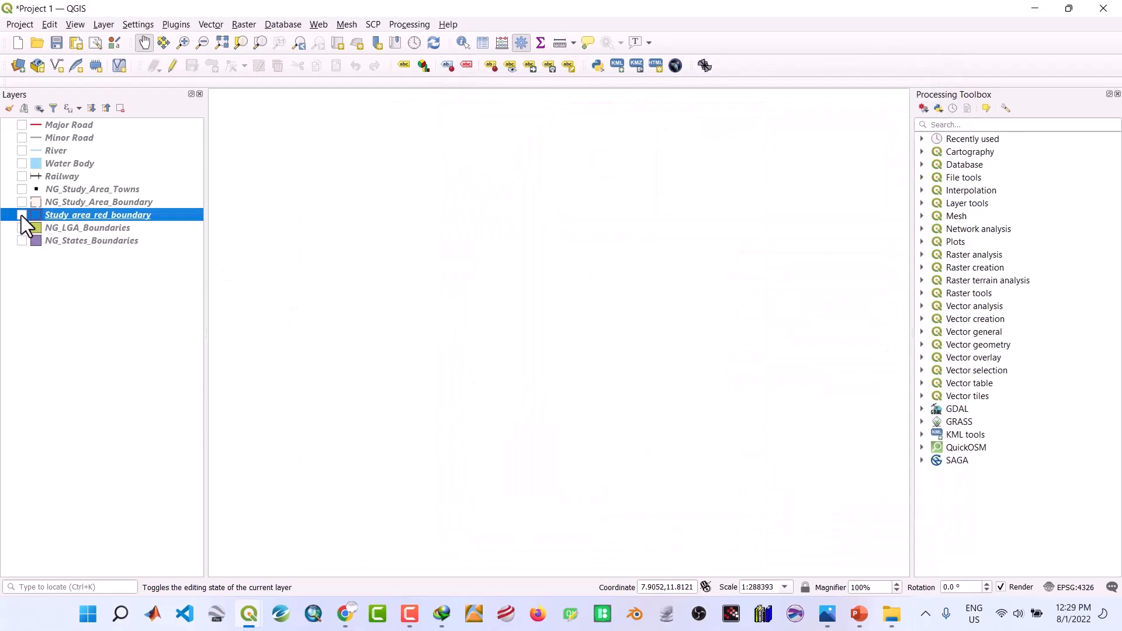
pyautogui.click(23, 240)
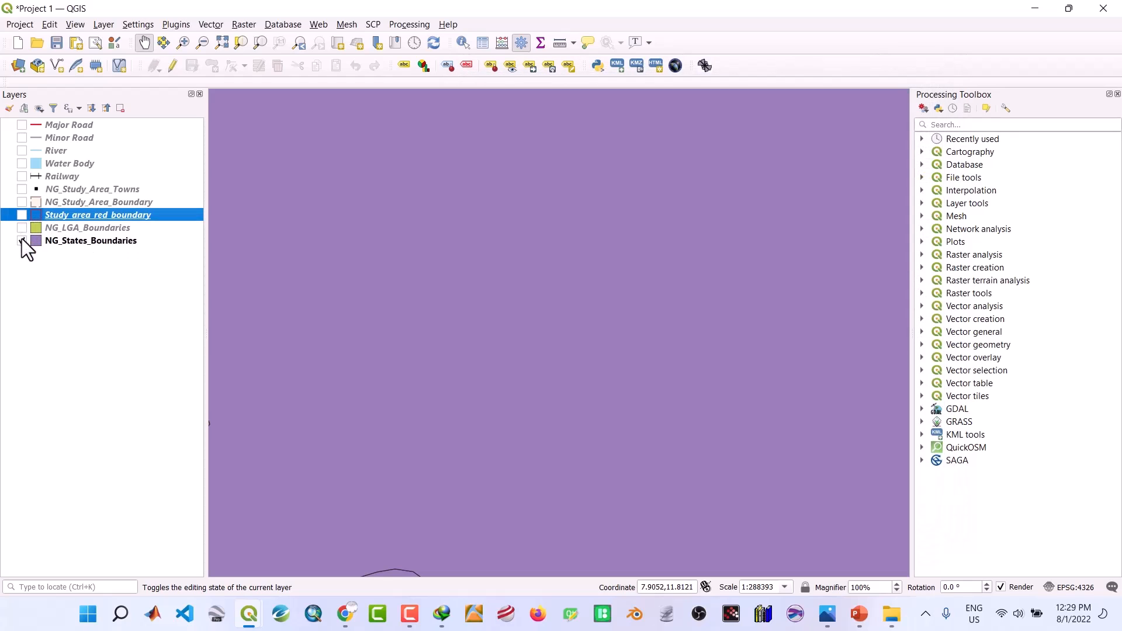
pyautogui.click(79, 242)
pyautogui.rightClick(78, 242)
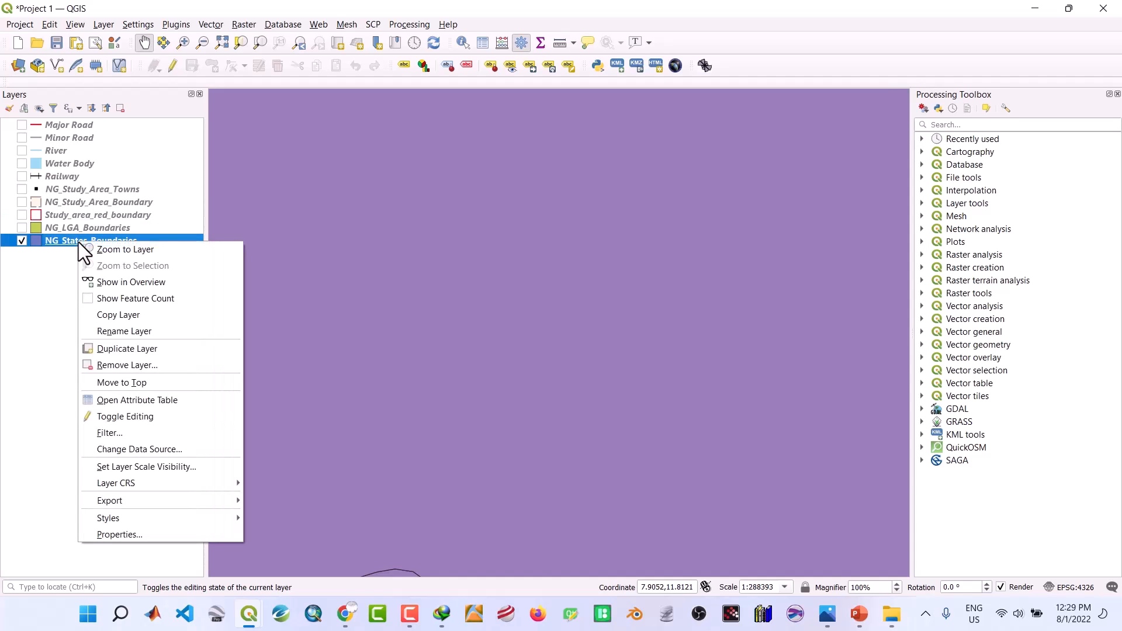
pyautogui.click(110, 251)
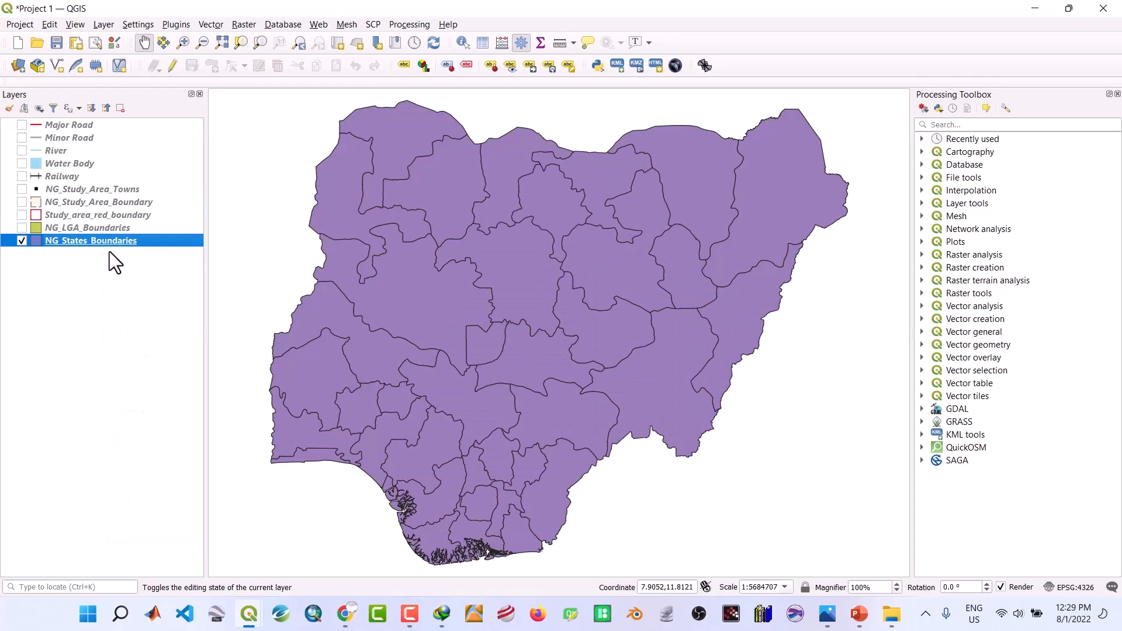
# Check the STUDY AREA.png reference map, and set the NG_States_Boundaries simple fill style to No Brush
pyautogui.click(825, 625)
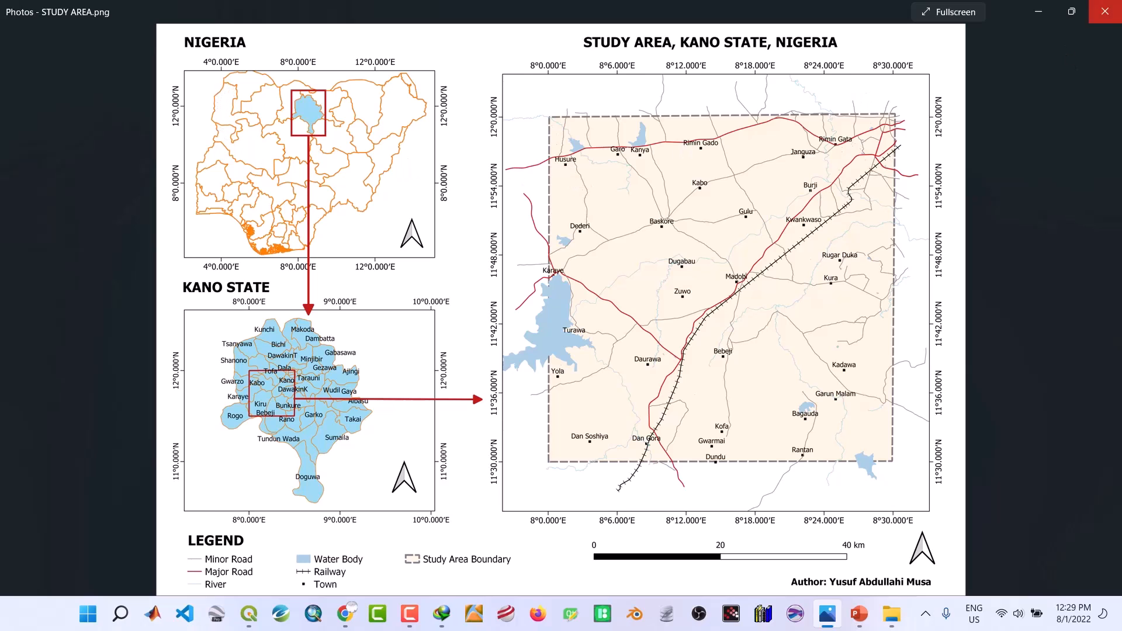
pyautogui.click(1043, 11)
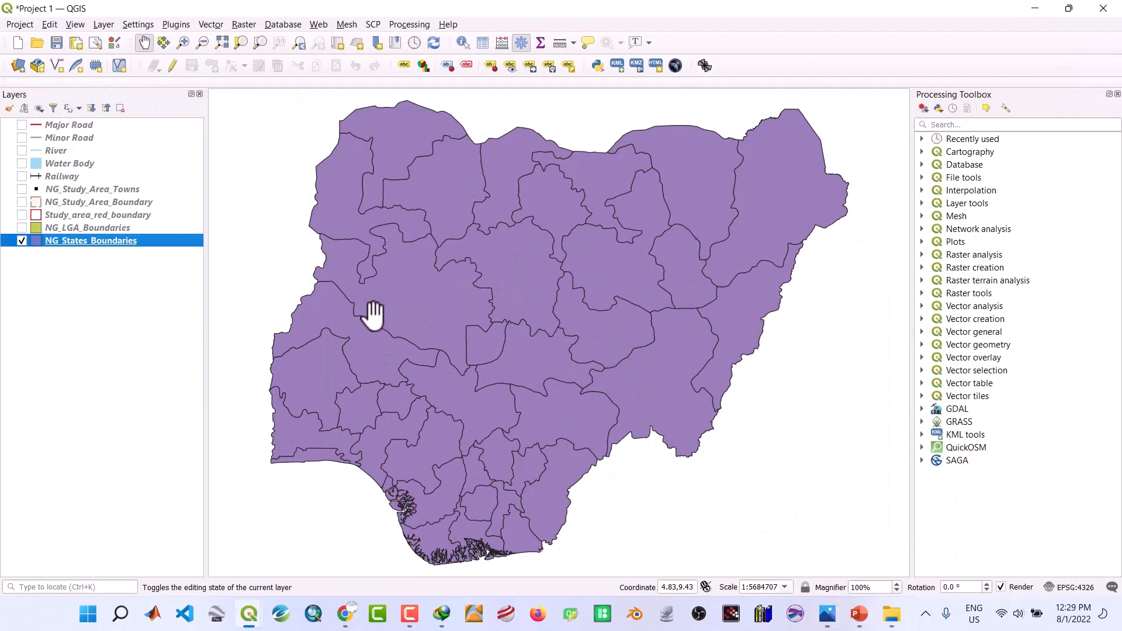
pyautogui.doubleClick(67, 244)
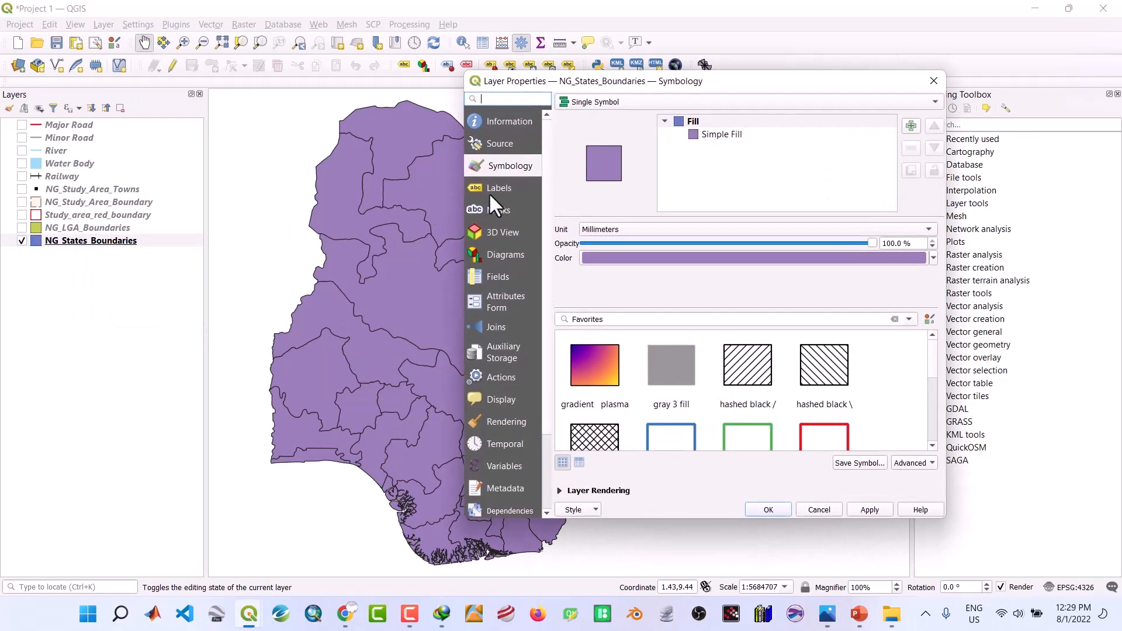
pyautogui.click(707, 137)
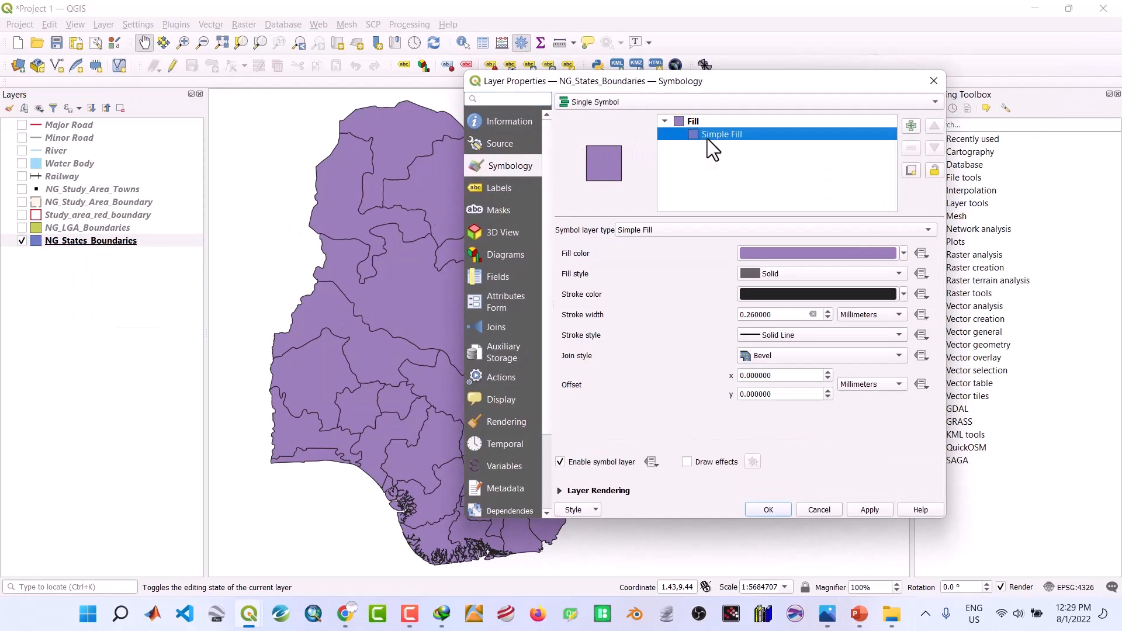
pyautogui.click(900, 273)
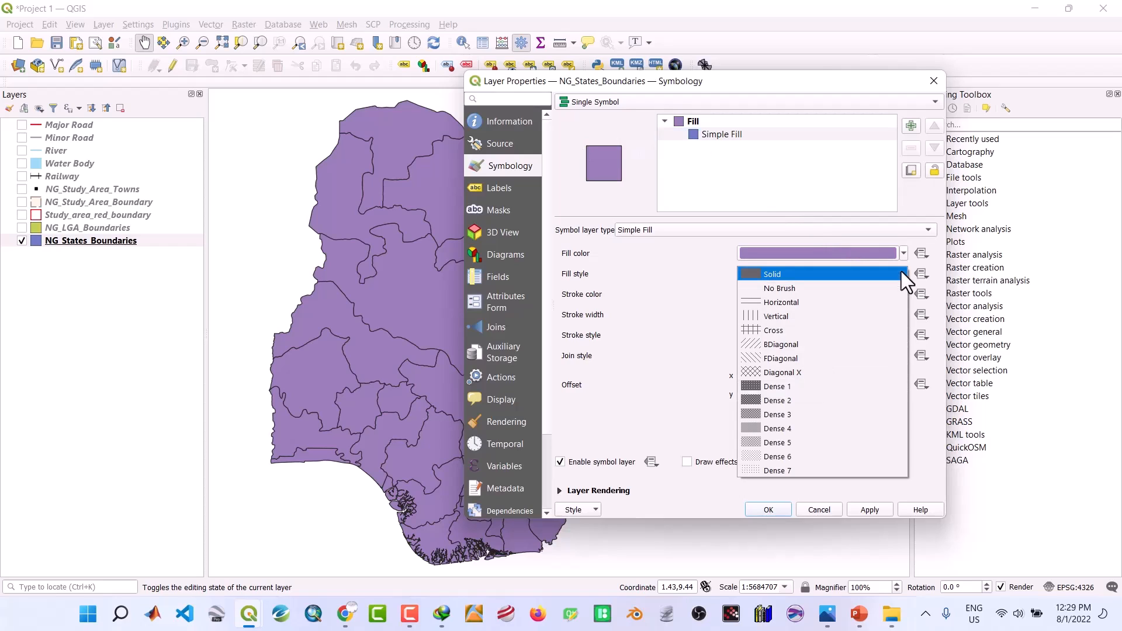
pyautogui.click(846, 292)
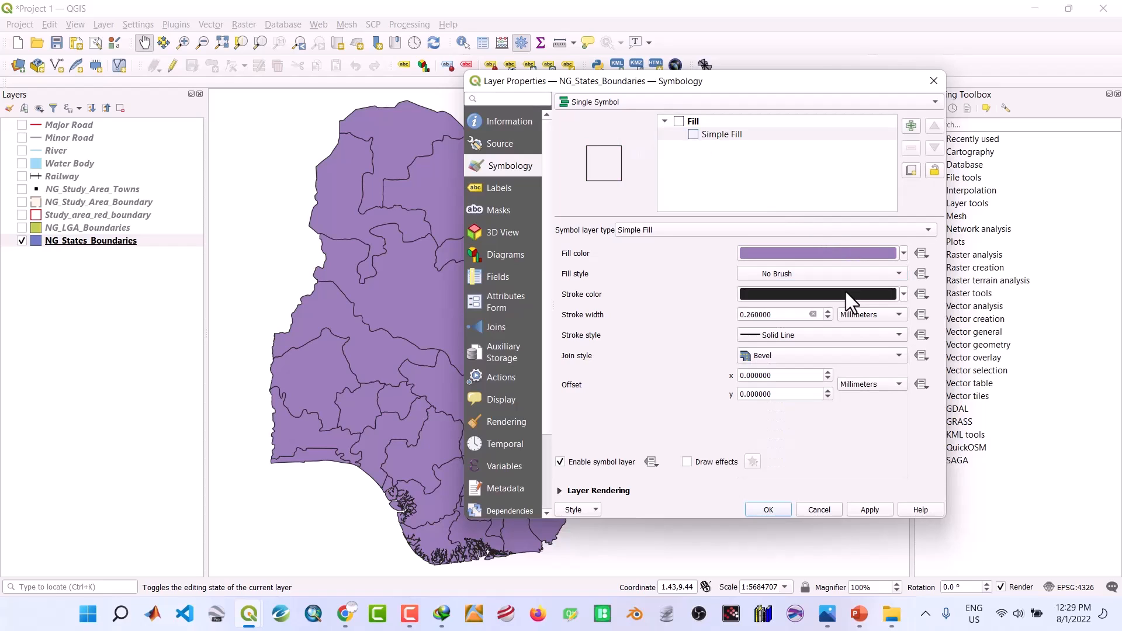
# Set the NG_States_Boundaries stroke colour to orange, then apply and accept the symbology
pyautogui.click(904, 294)
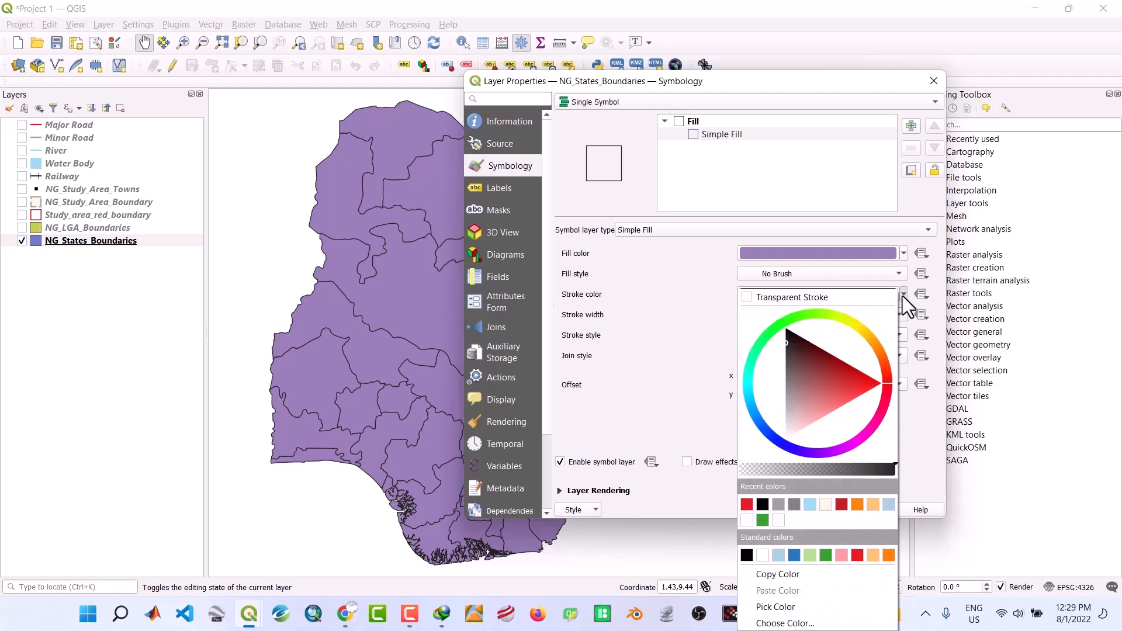
pyautogui.click(859, 505)
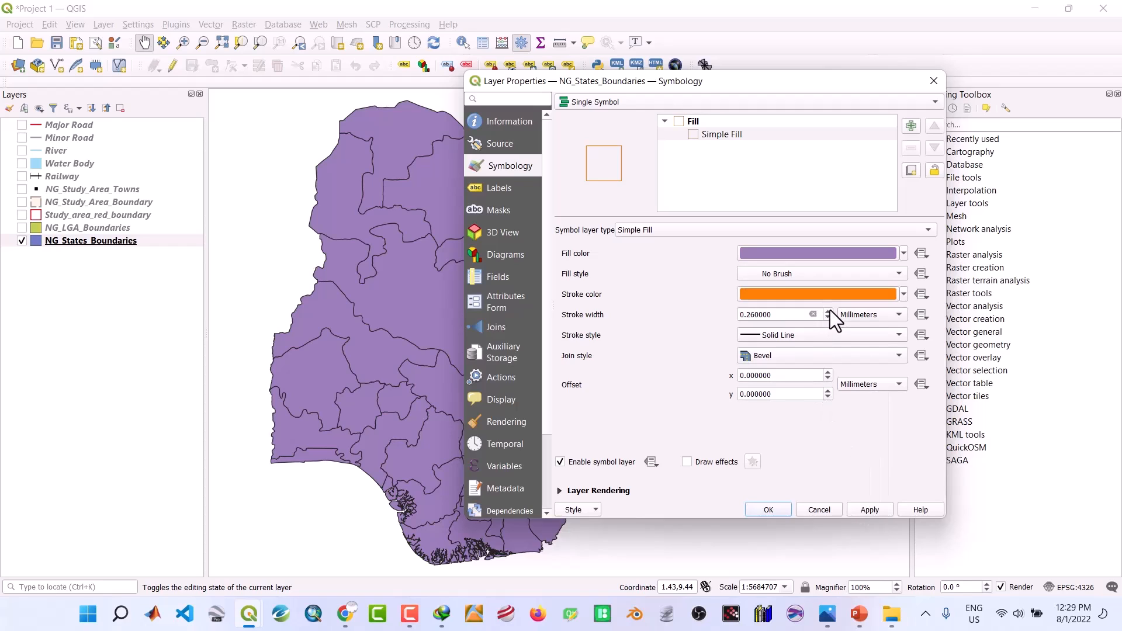
pyautogui.click(869, 509)
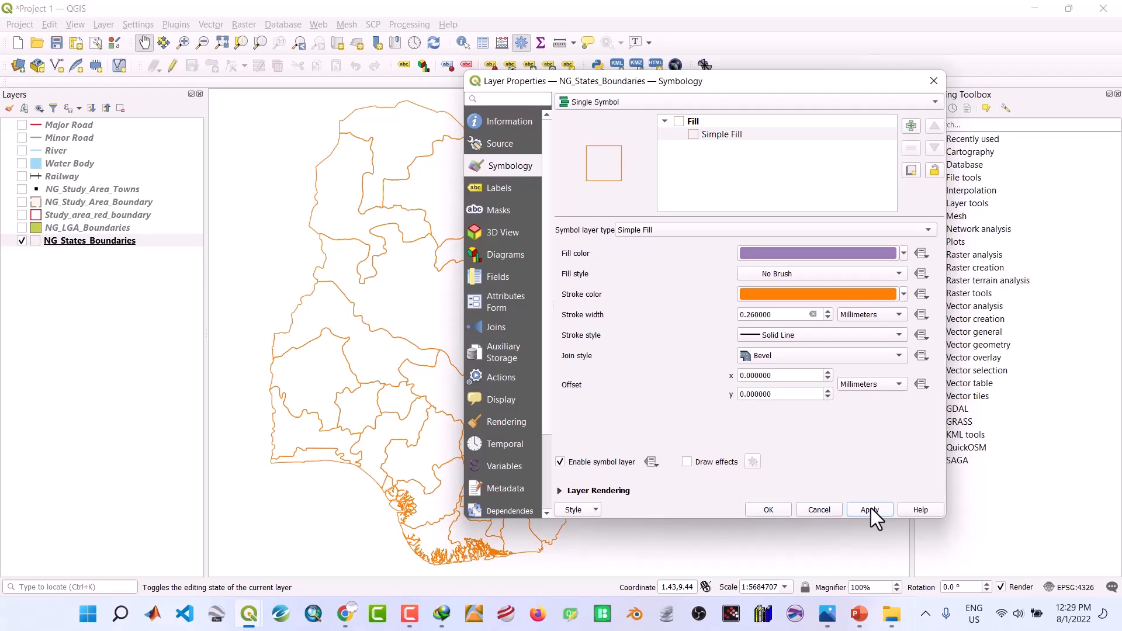
pyautogui.click(769, 510)
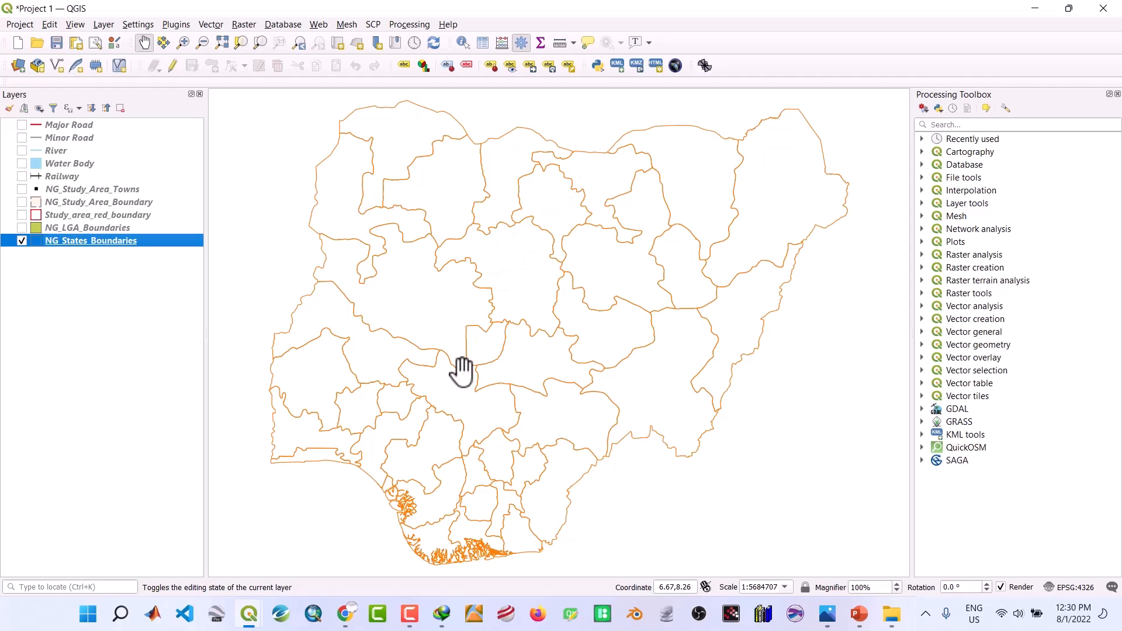
# Temporarily show Study_area_red_boundary over the states and identify the NG_States_Boundaries polygon that surrounds it
pyautogui.click(20, 215)
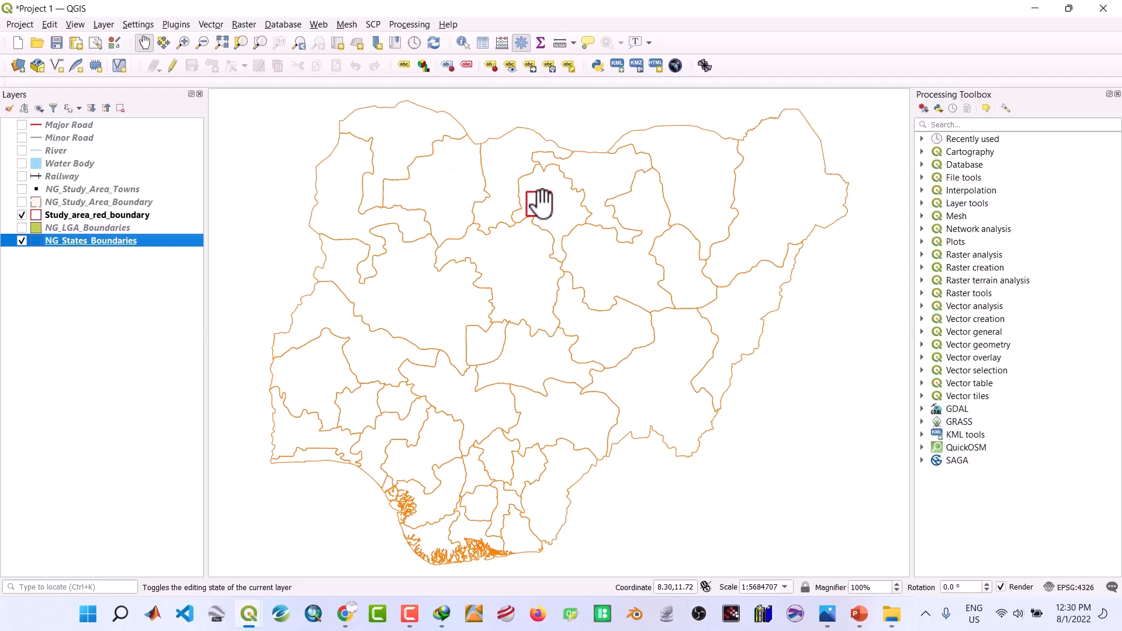
pyautogui.click(463, 42)
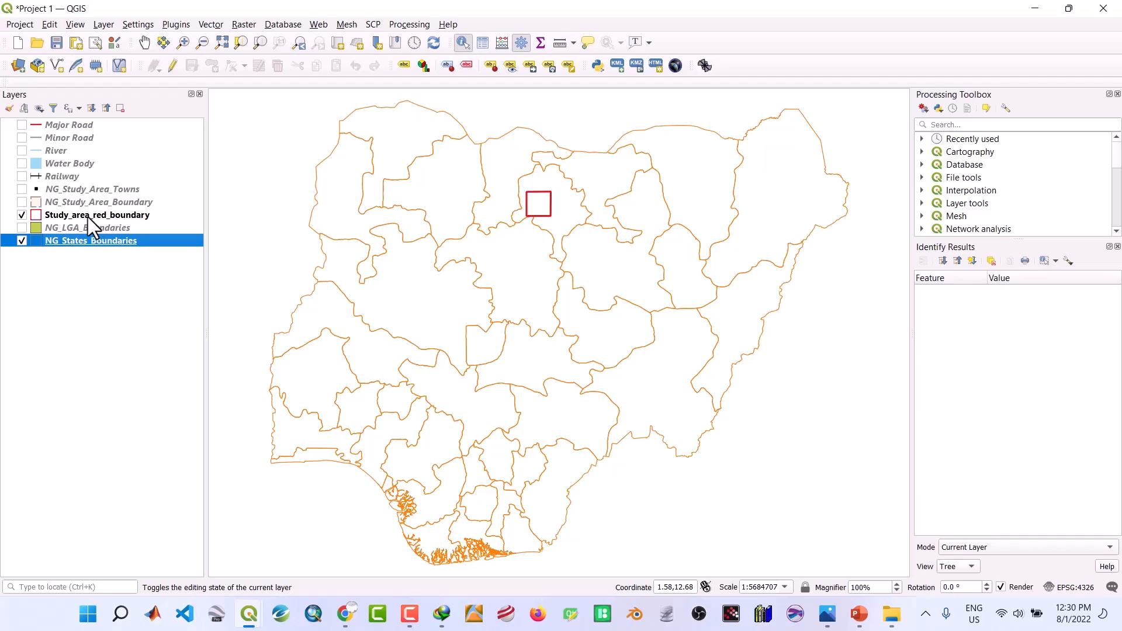
pyautogui.click(573, 215)
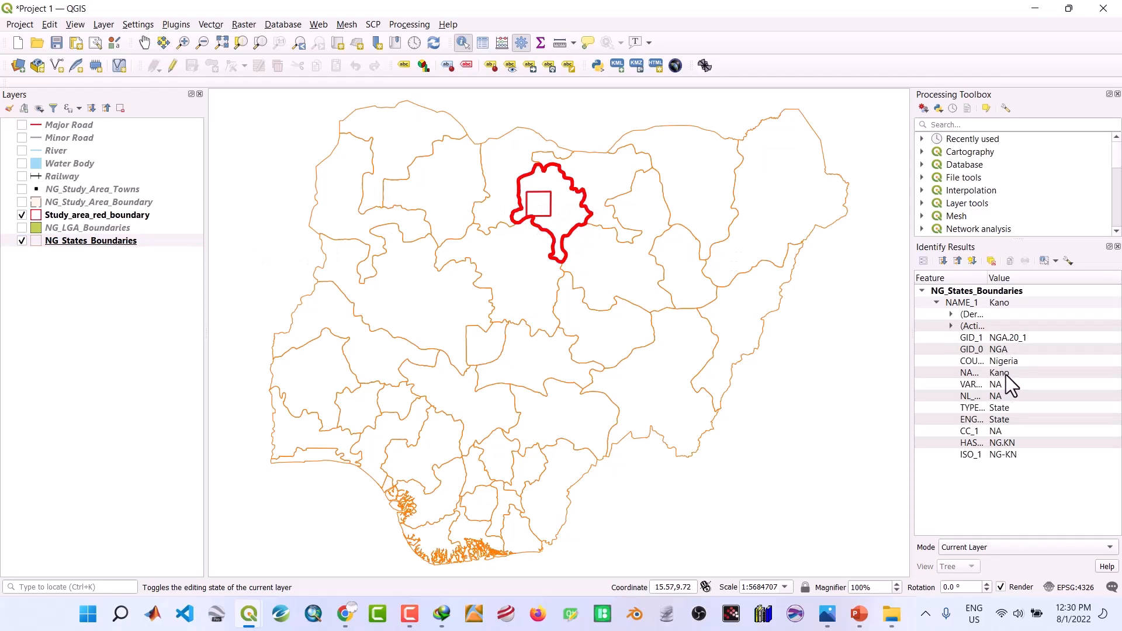
pyautogui.click(145, 42)
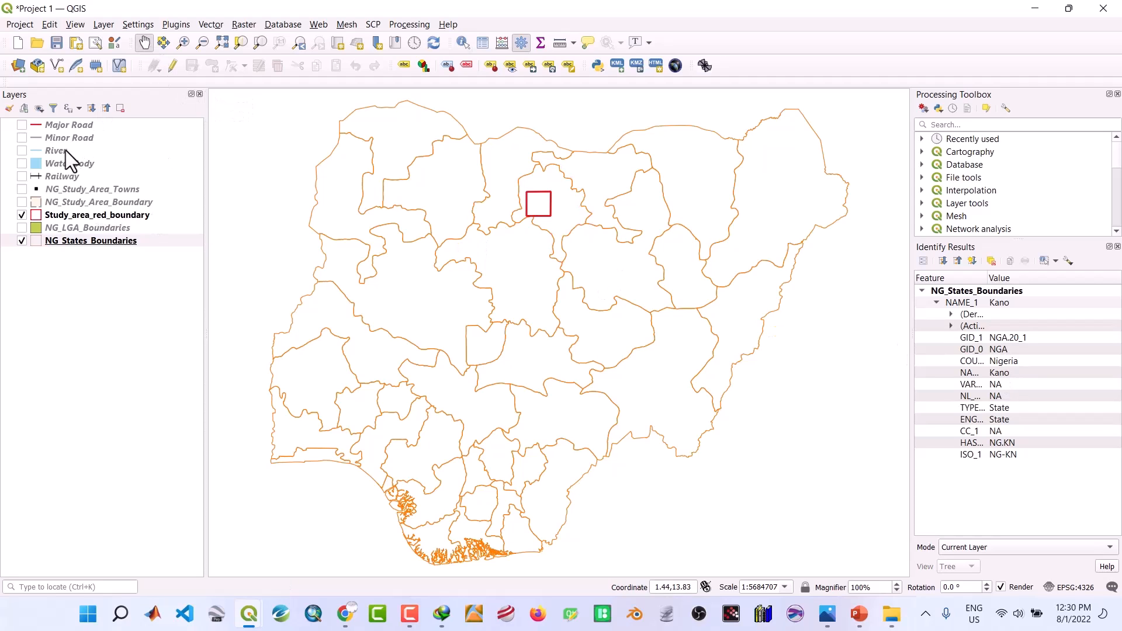
pyautogui.click(21, 215)
pyautogui.click(21, 215)
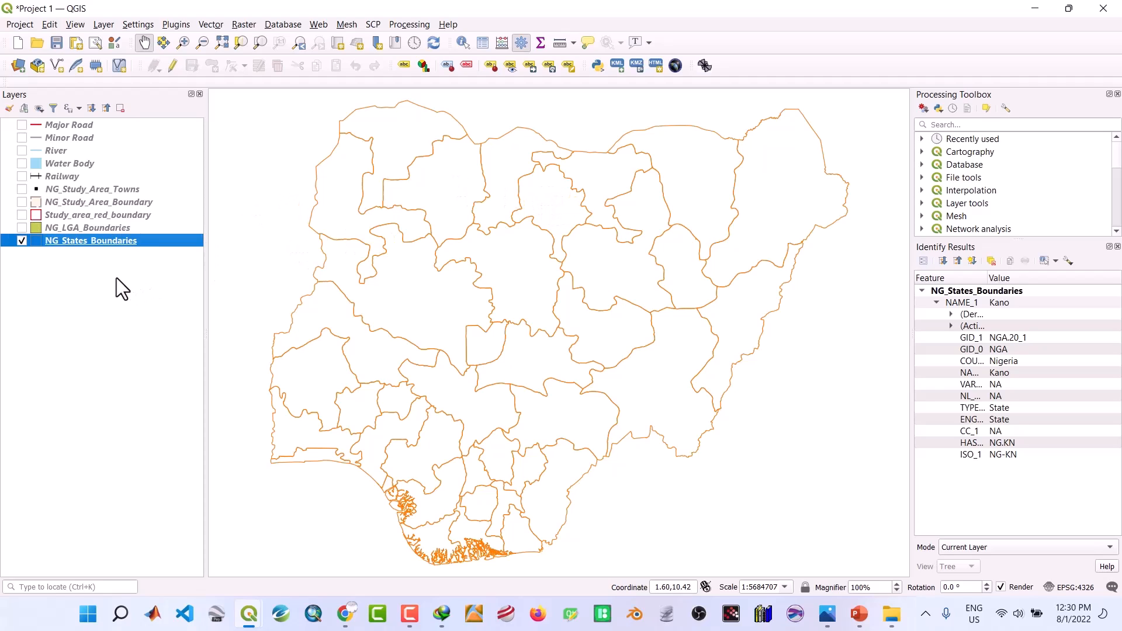
pyautogui.rightClick(89, 244)
pyautogui.click(79, 244)
pyautogui.doubleClick(80, 243)
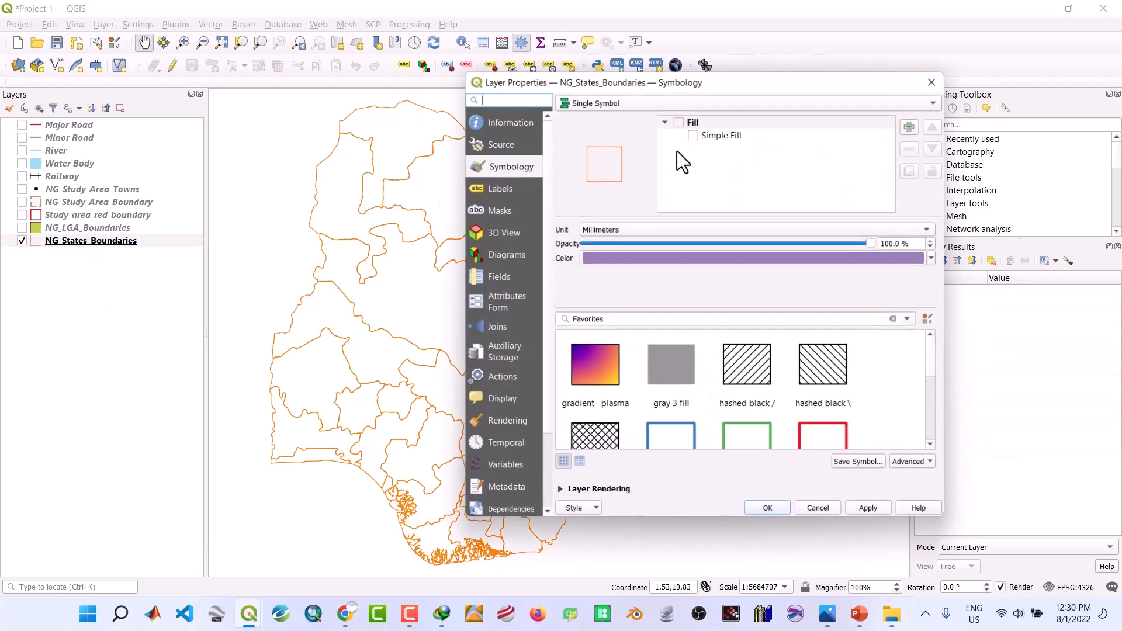
pyautogui.click(934, 80)
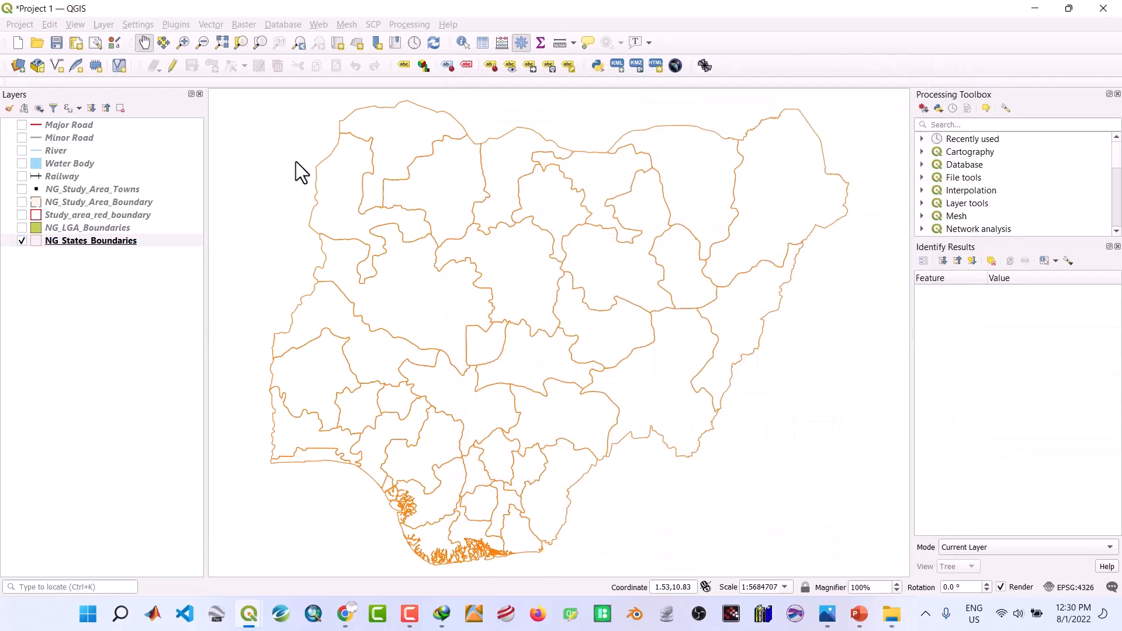
# Sort the NG_States_Boundaries attribute table by NAME_1, select the Kano record, and minimize the table
pyautogui.rightClick(85, 240)
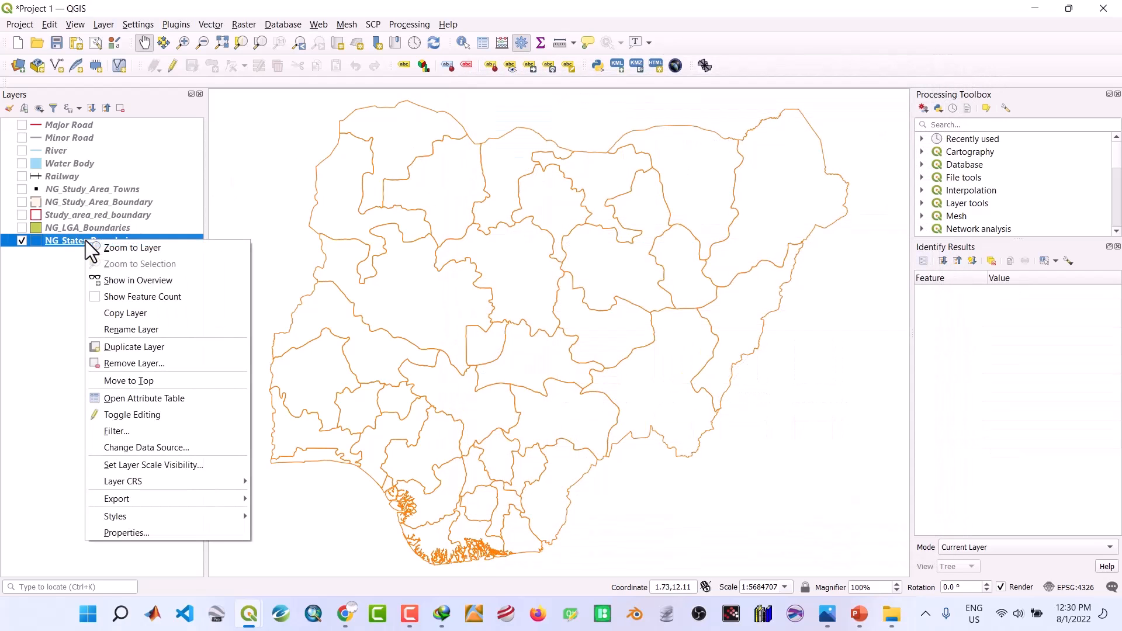
pyautogui.click(149, 397)
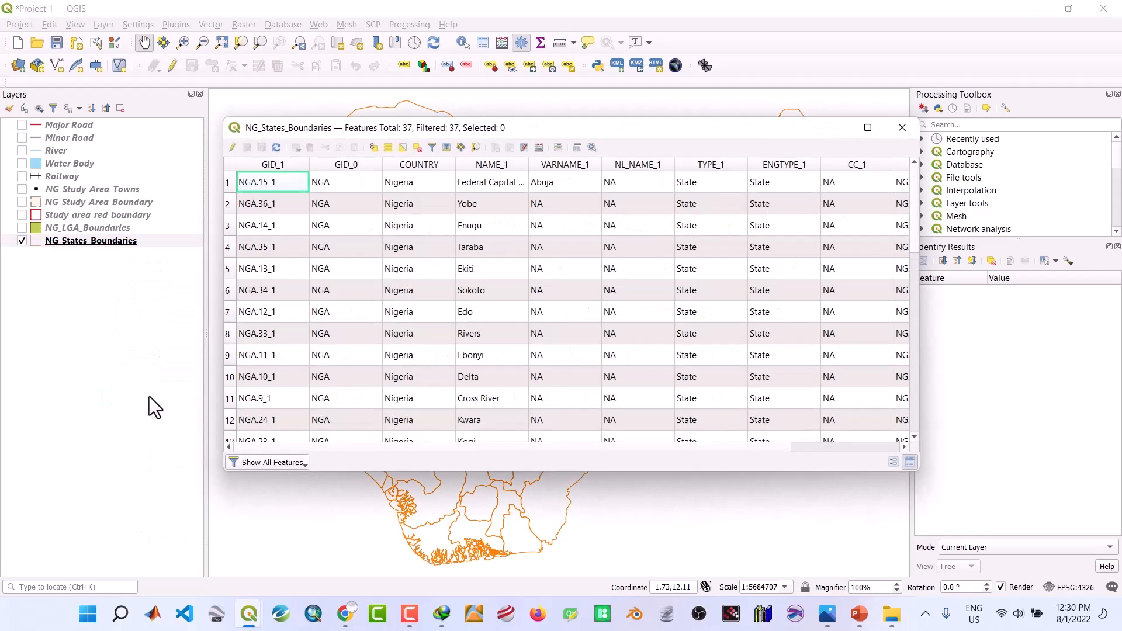
pyautogui.click(492, 168)
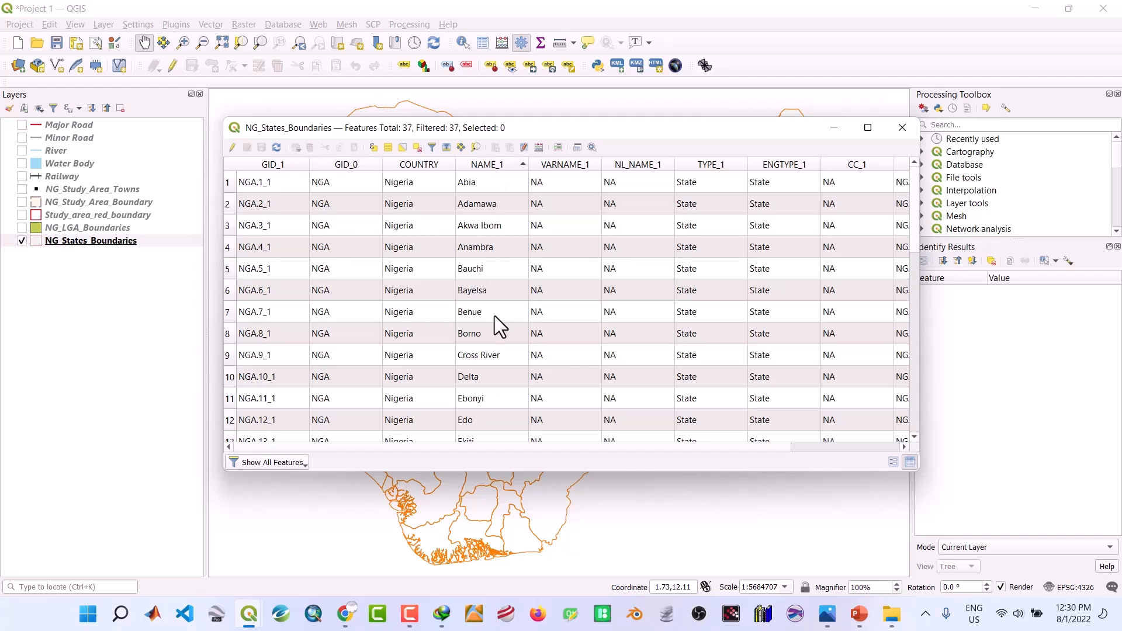
pyautogui.scroll(-8, 496, 363)
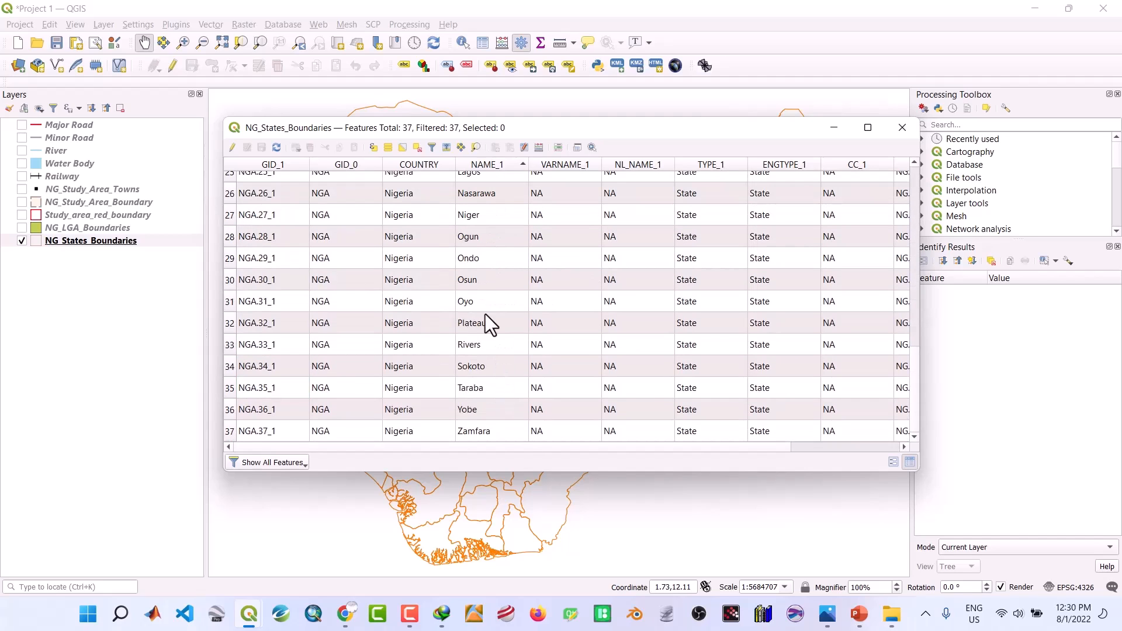
pyautogui.scroll(3, 476, 240)
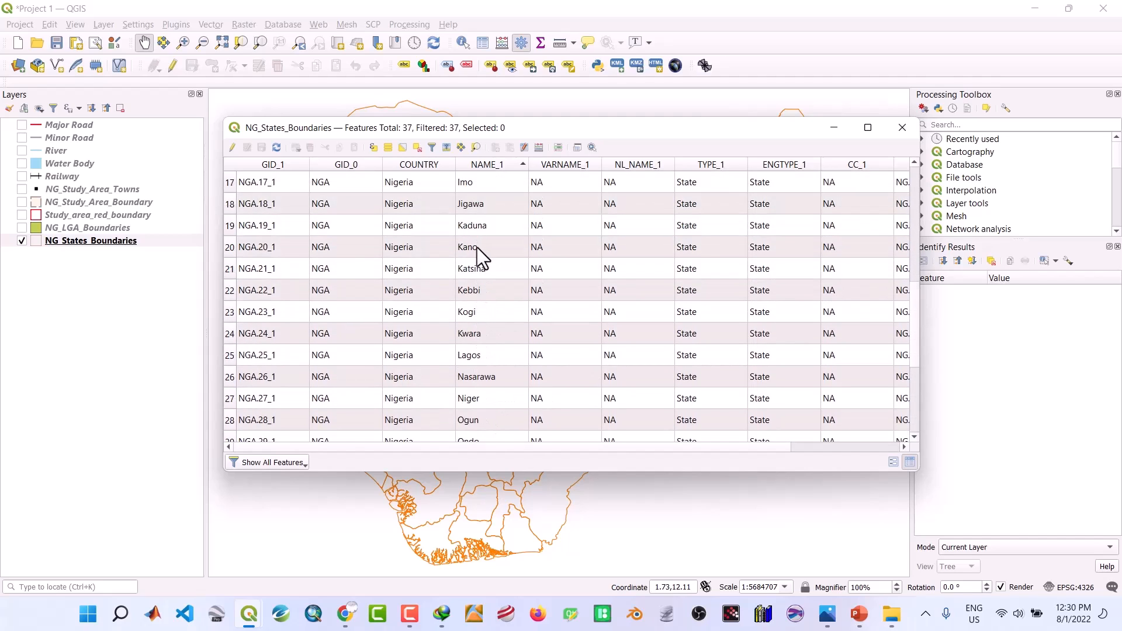
pyautogui.click(229, 247)
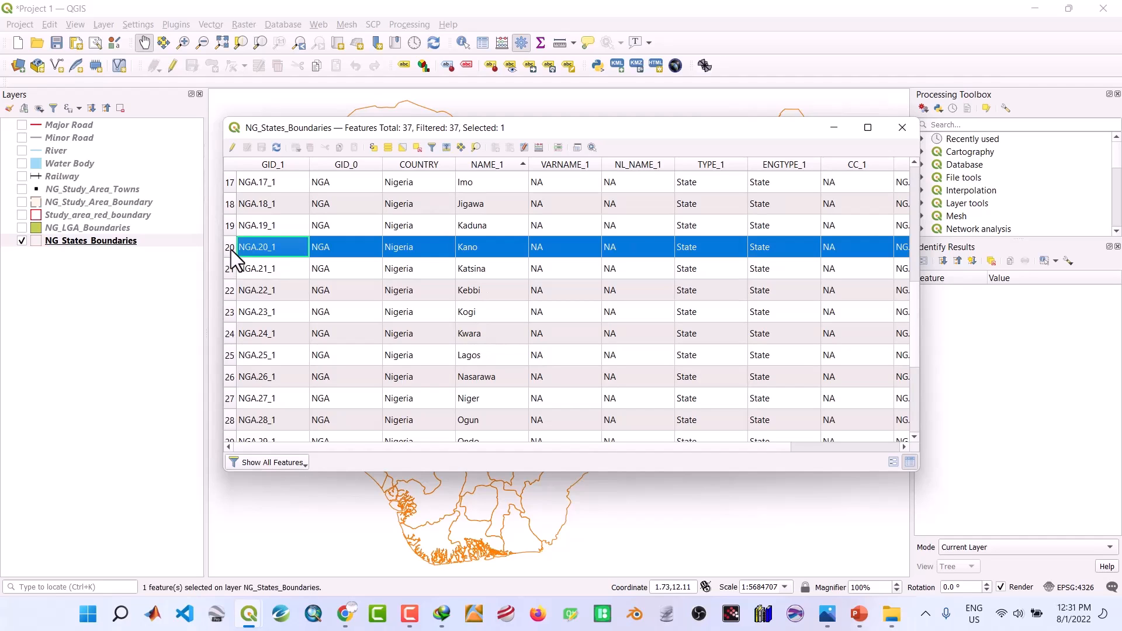
pyautogui.click(835, 128)
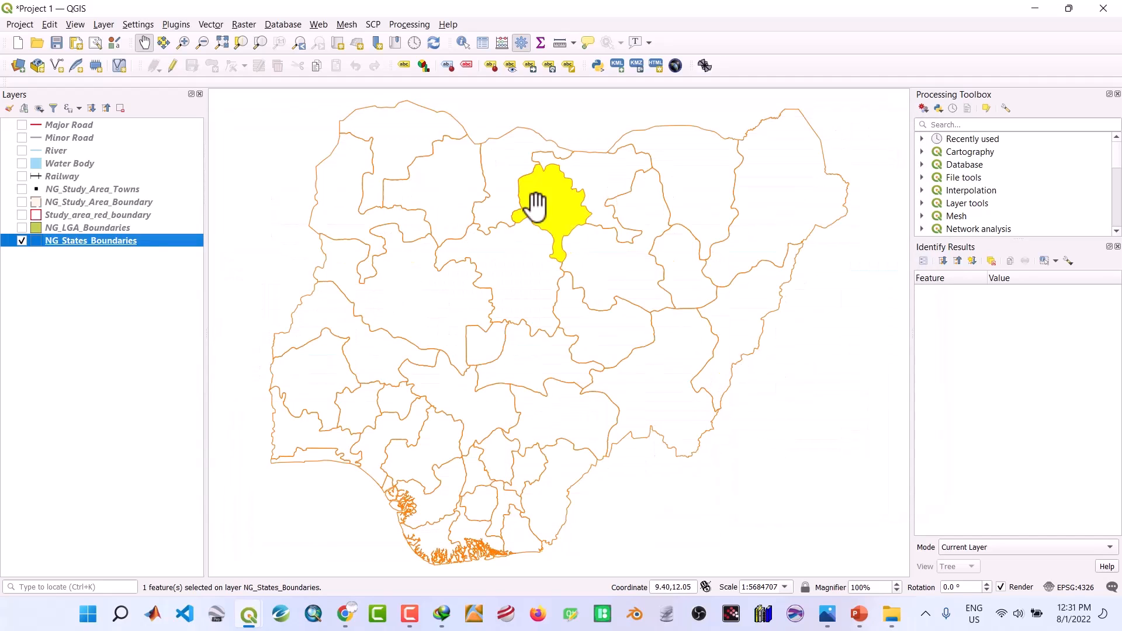
# Export the selected Kano feature as the ESRI Shapefile NG_Kano_State in the NEW SHAPEFILES folder and add it to the map
pyautogui.rightClick(83, 243)
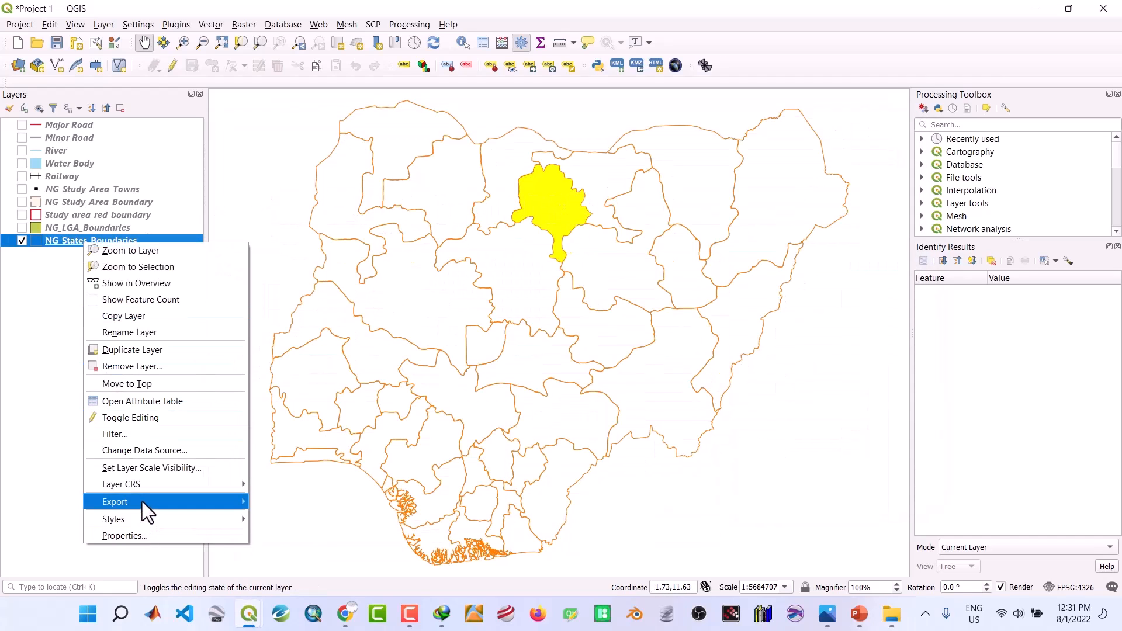
pyautogui.moveTo(142, 502)
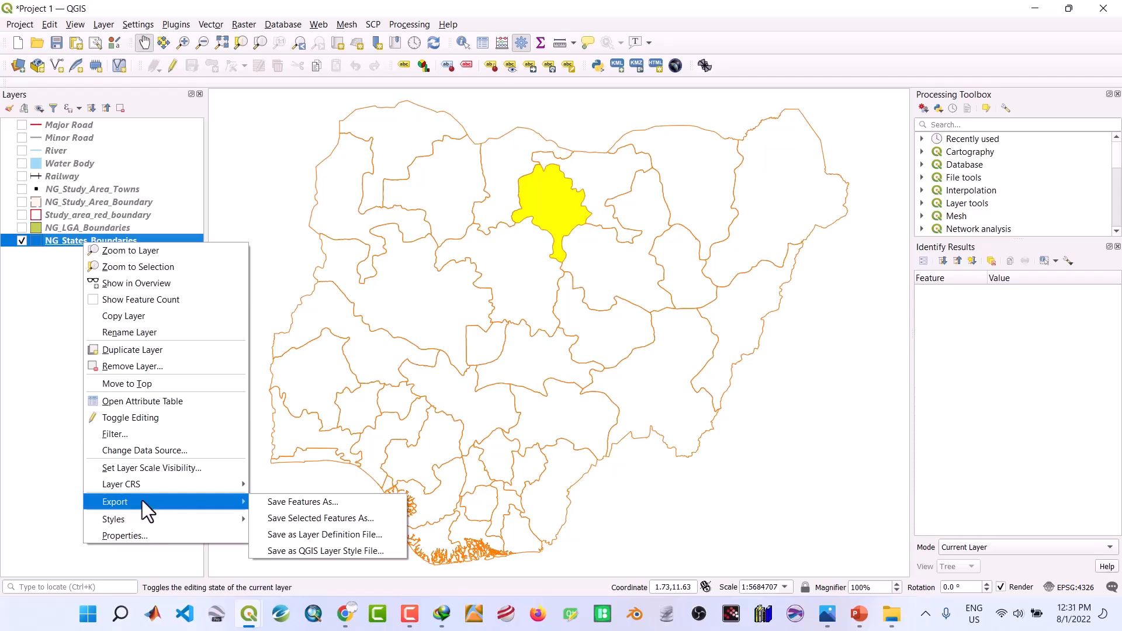
pyautogui.click(324, 516)
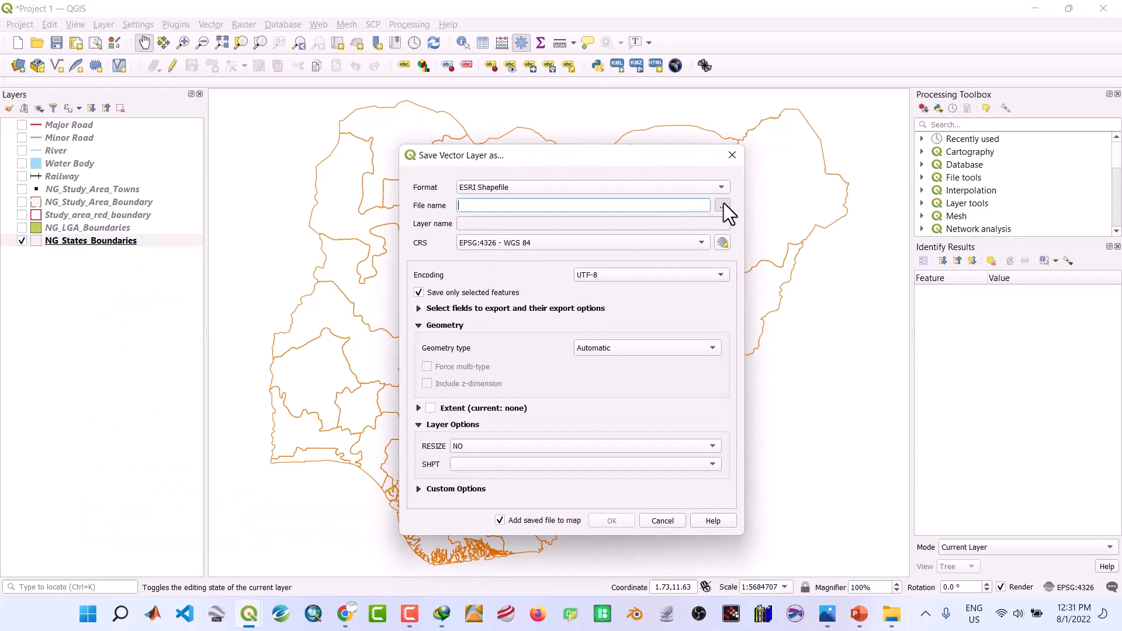
pyautogui.click(724, 204)
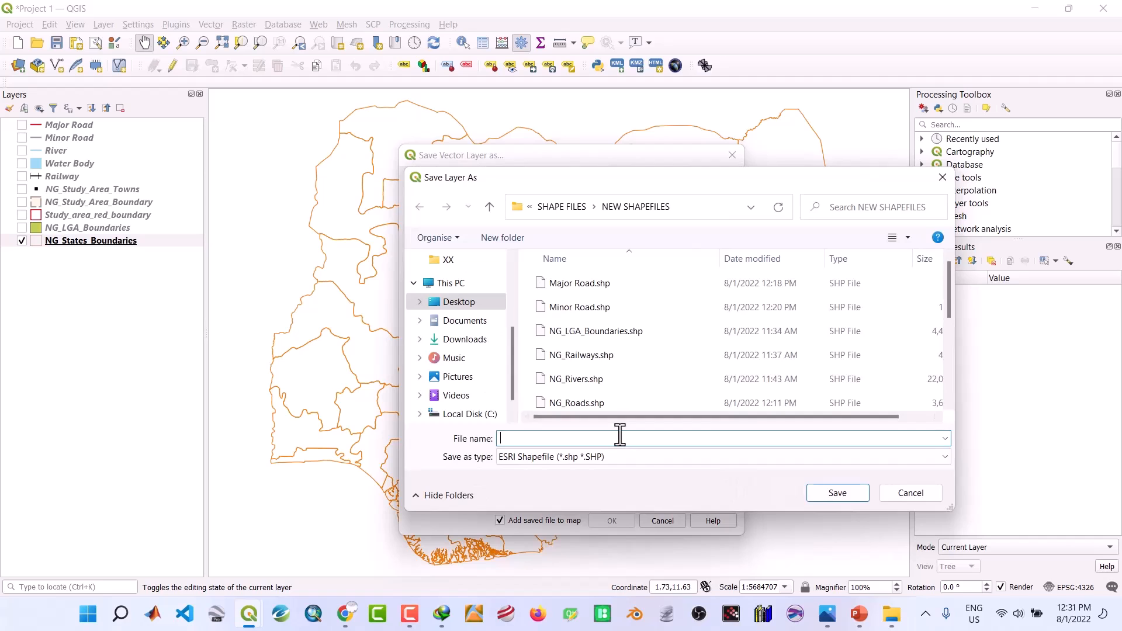
pyautogui.write('NG')
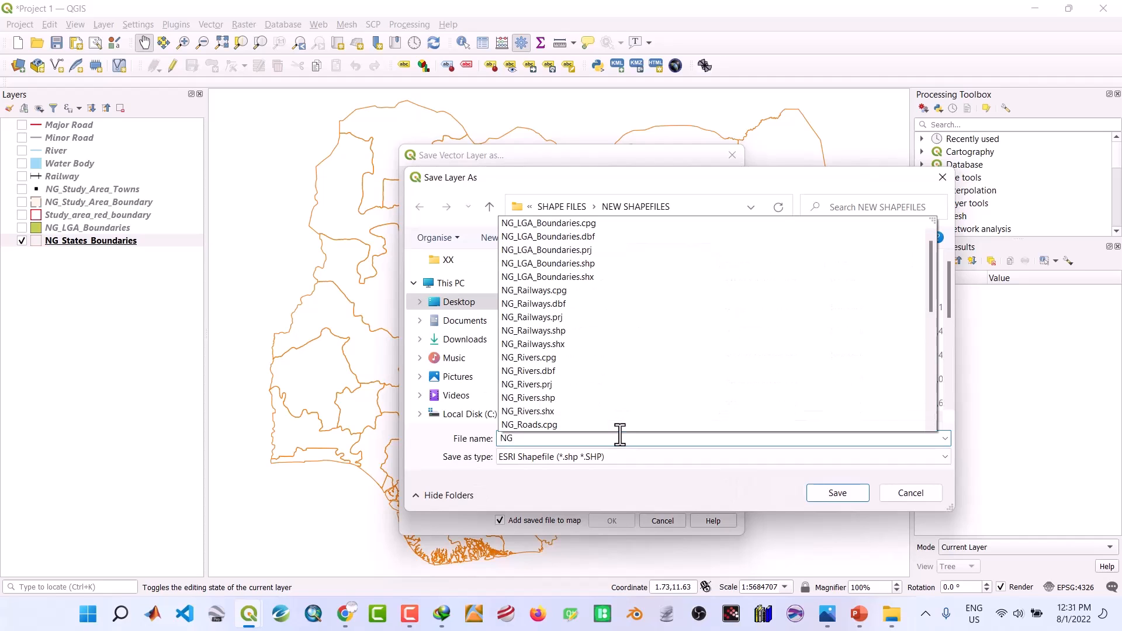
pyautogui.write('_Kano')
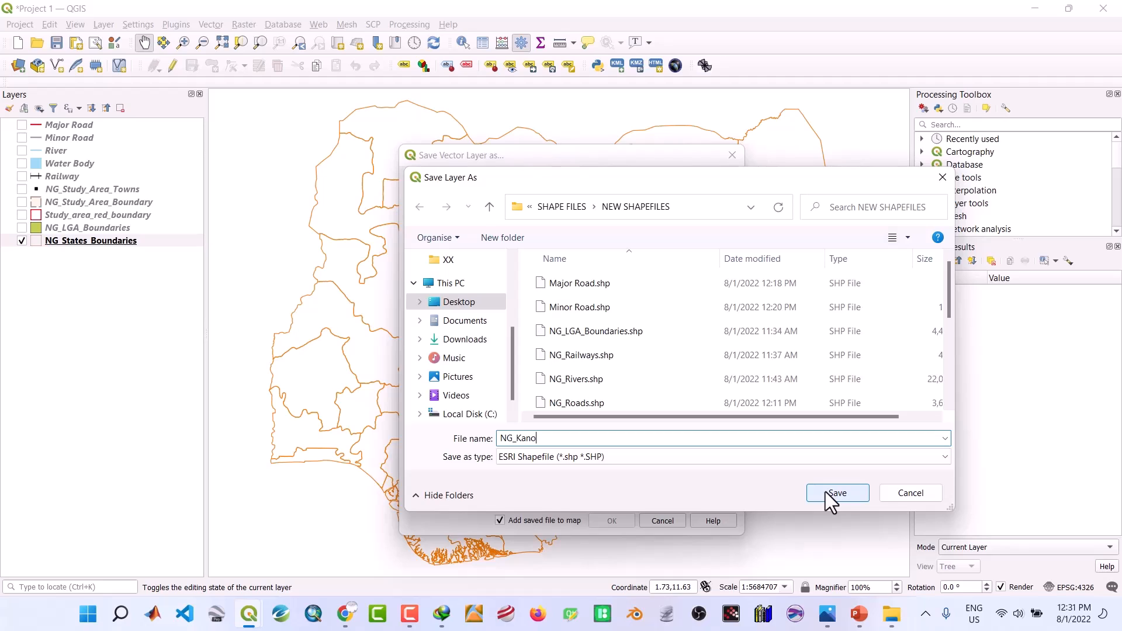
pyautogui.write('_State')
pyautogui.click(846, 495)
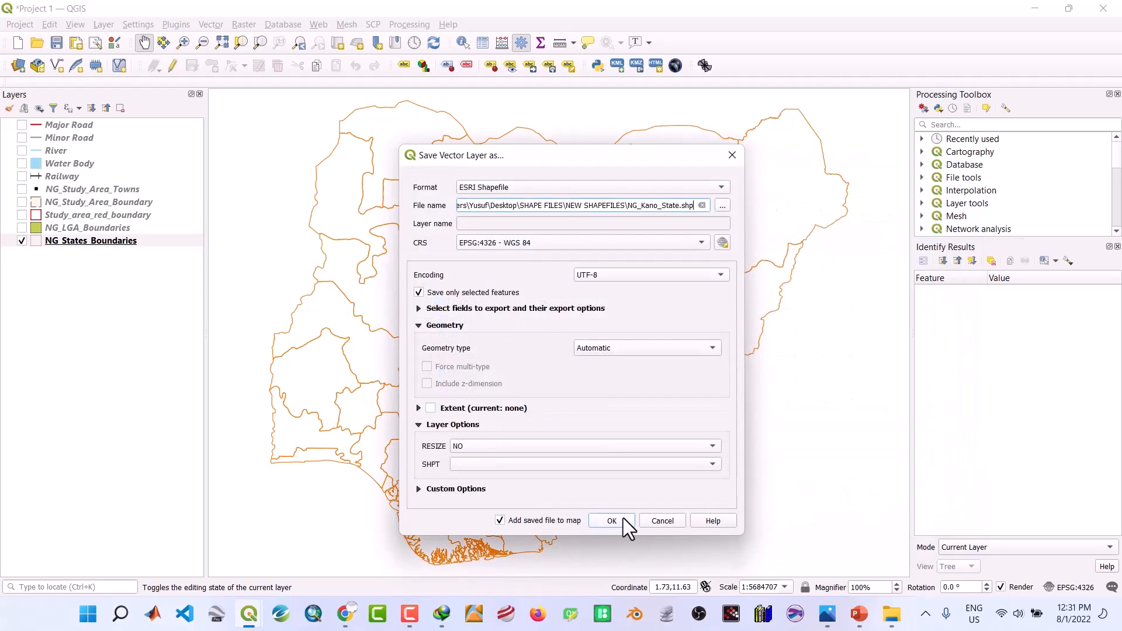
pyautogui.click(613, 524)
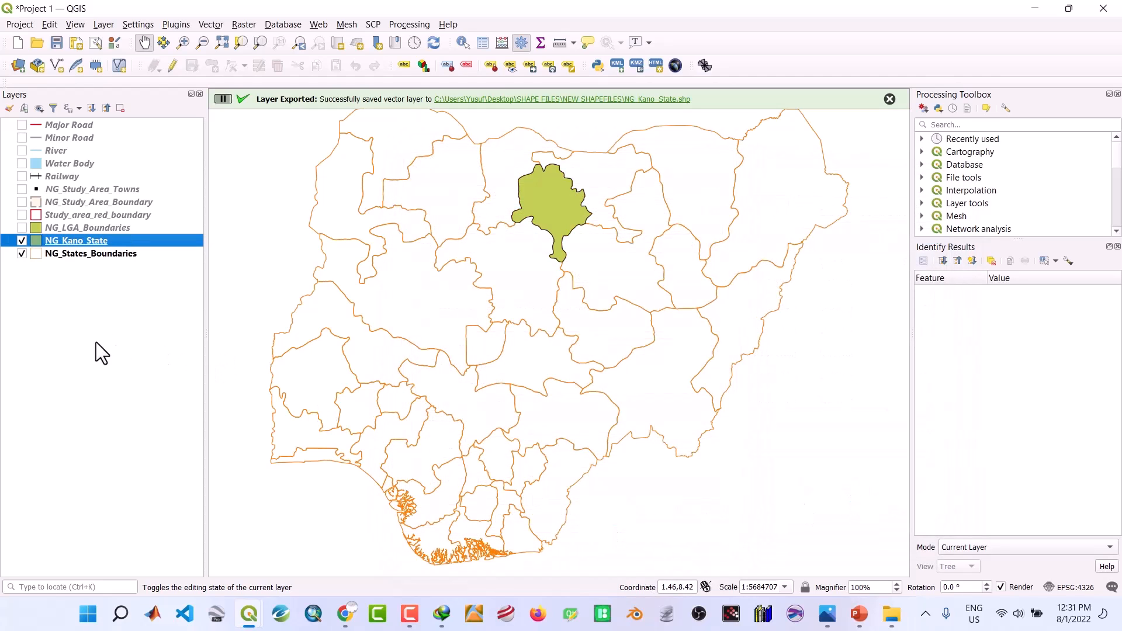
# Hide NG_States_Boundaries and show the NG_Kano_State layer at its full extent
pyautogui.click(22, 253)
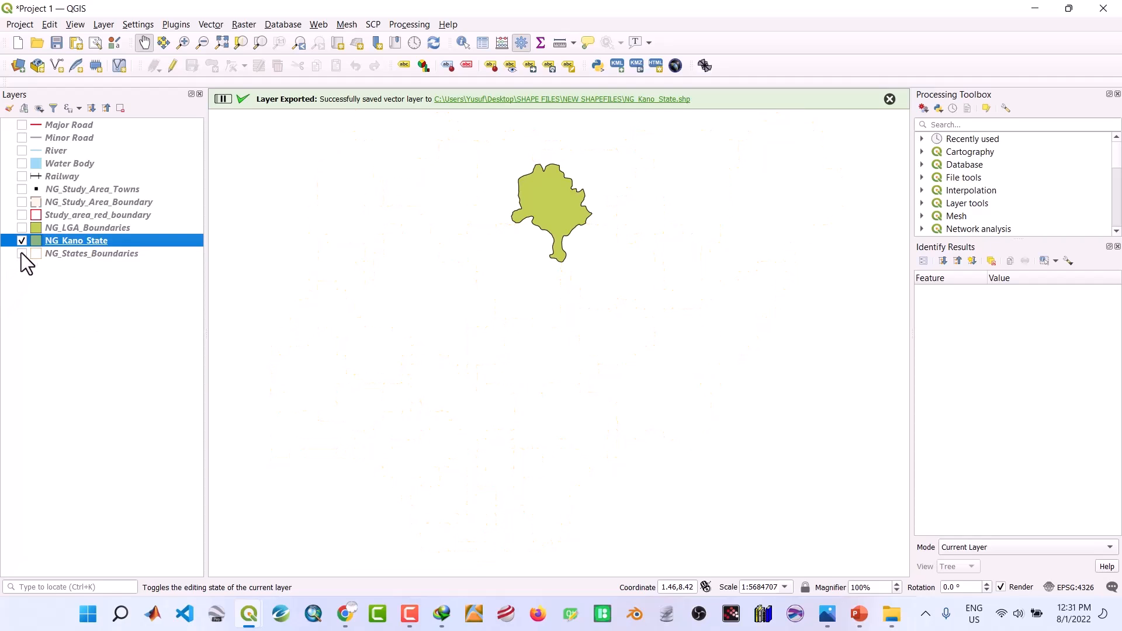
pyautogui.rightClick(72, 238)
pyautogui.click(90, 241)
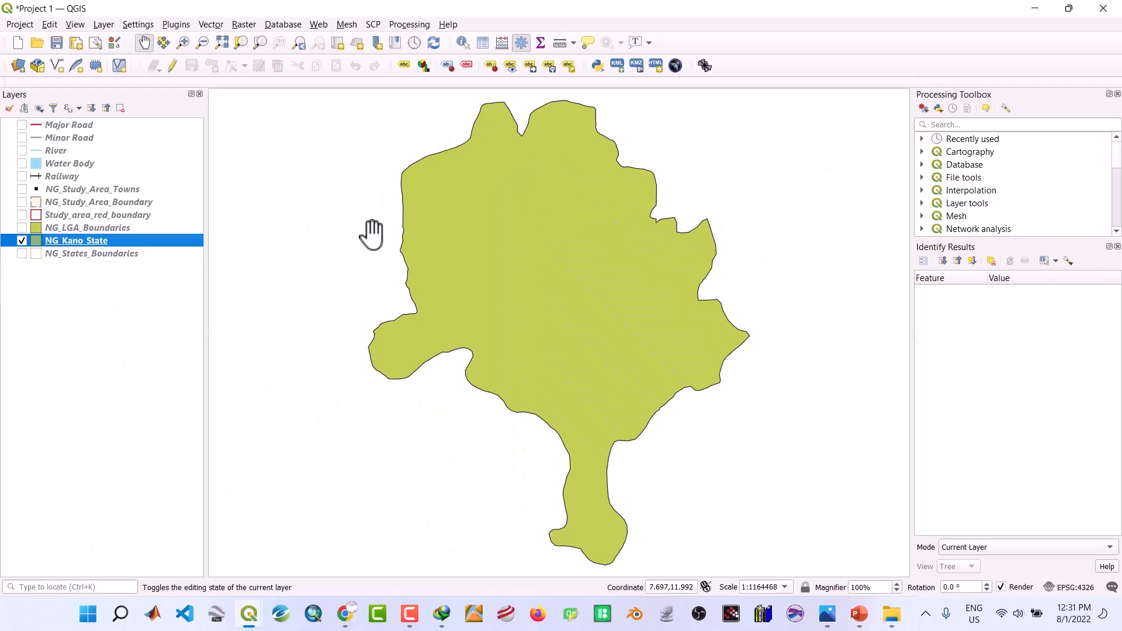
pyautogui.moveTo(496, 253); pyautogui.dragTo(481, 268)
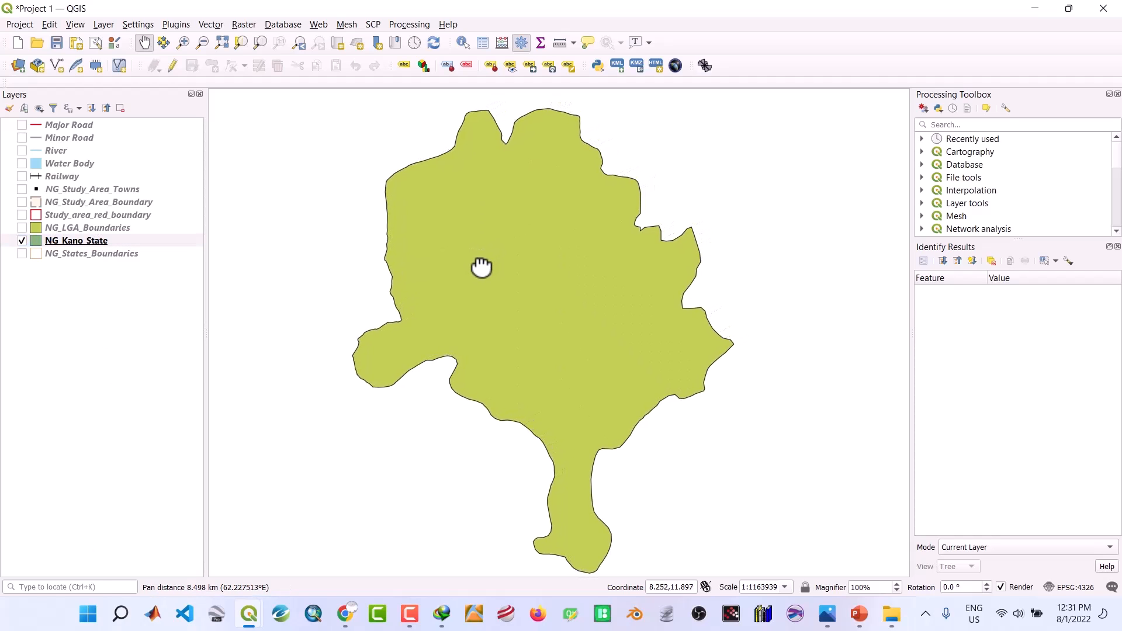
# Check the reference map's Kano State styling and set NG_Kano_State's simple fill color to the recently used light blue #97dbf0
pyautogui.click(825, 621)
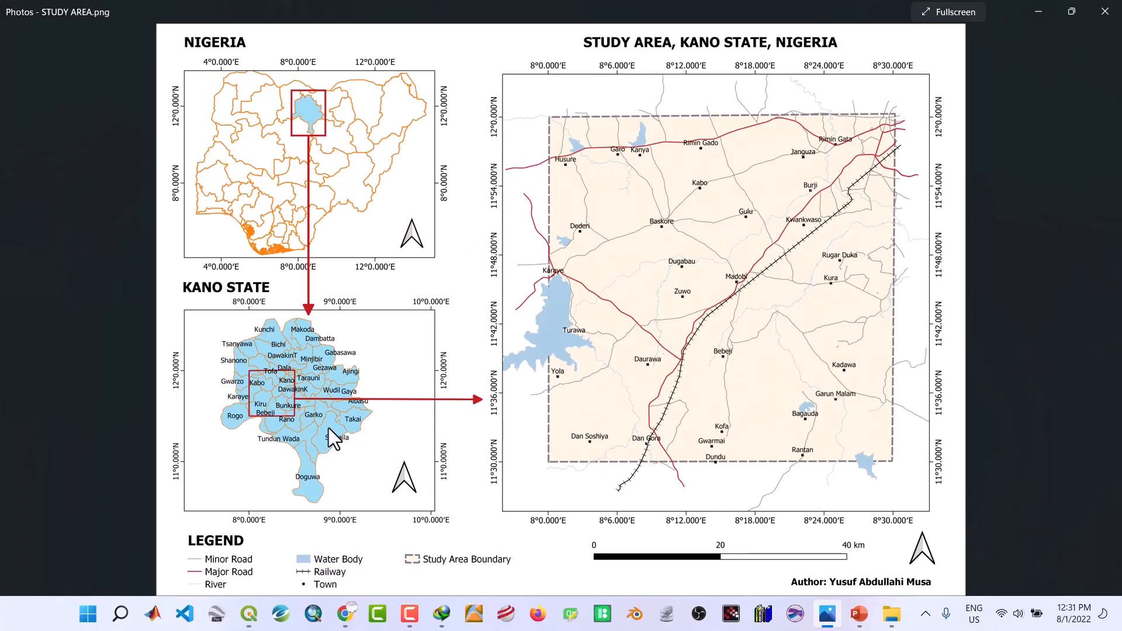
pyautogui.click(1038, 12)
pyautogui.doubleClick(85, 240)
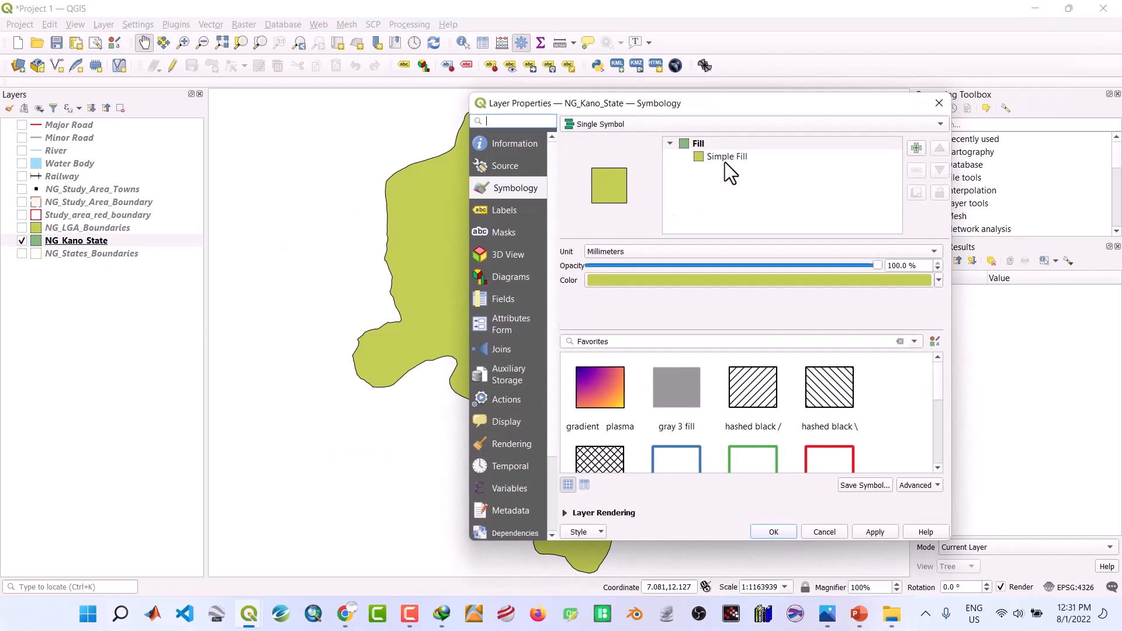
pyautogui.click(727, 158)
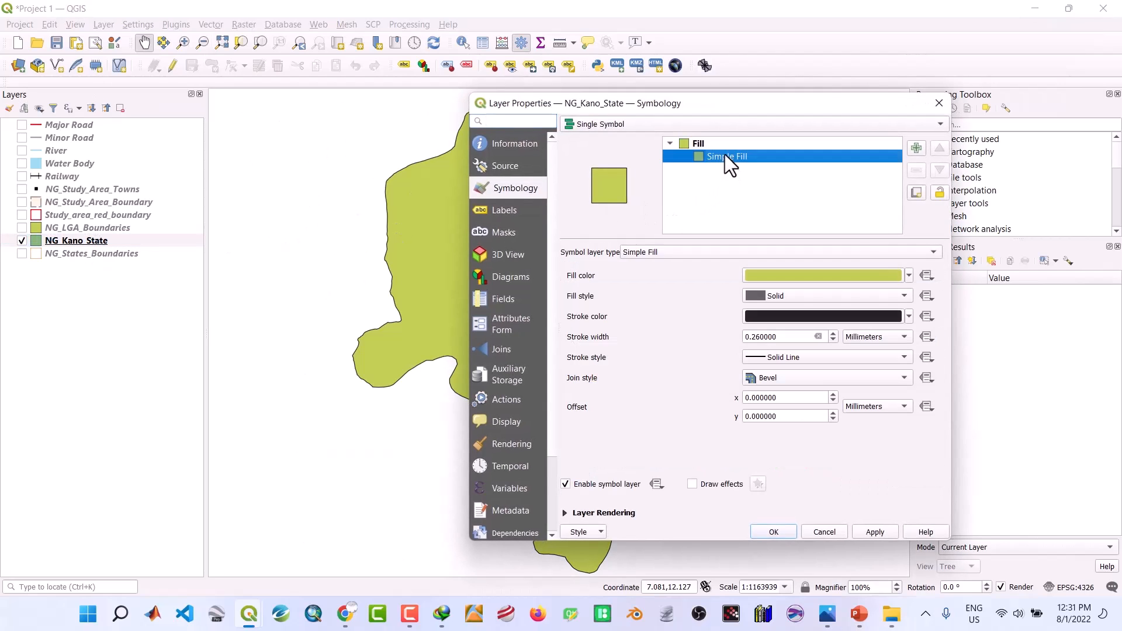
pyautogui.click(908, 275)
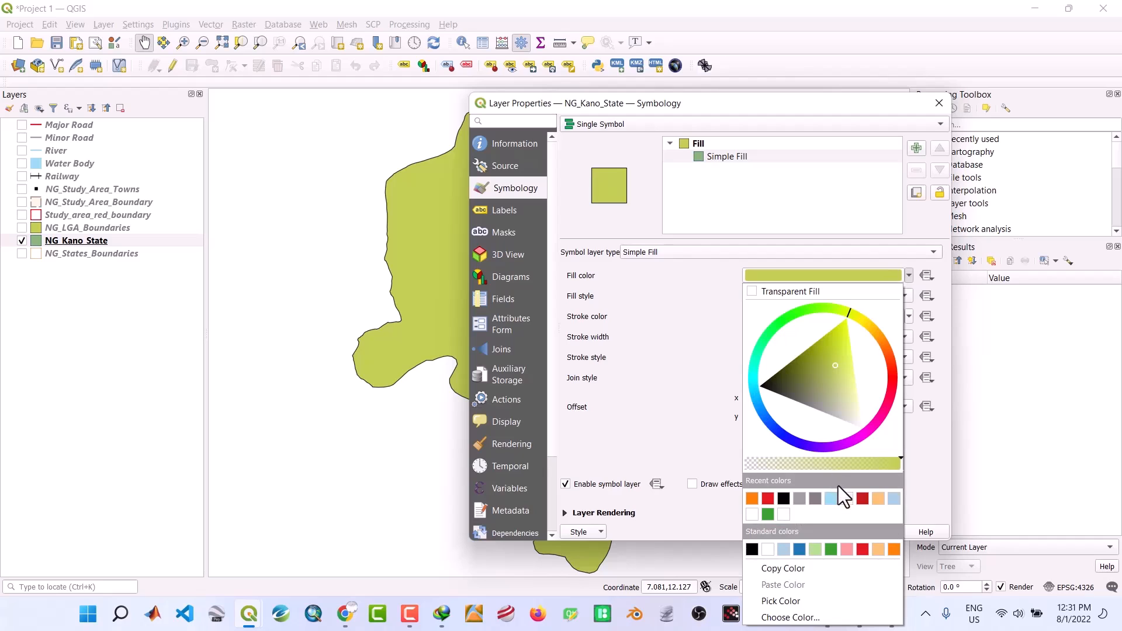
pyautogui.click(834, 498)
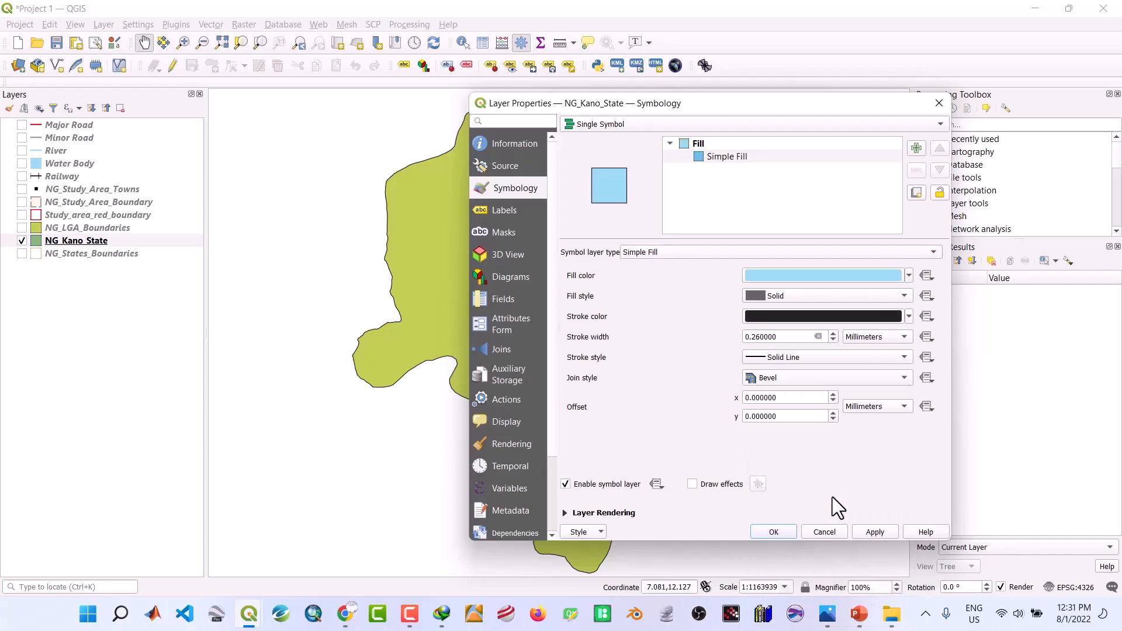
# Set NG_Kano_State's stroke color to the same light blue as its fill and apply the style
pyautogui.click(909, 316)
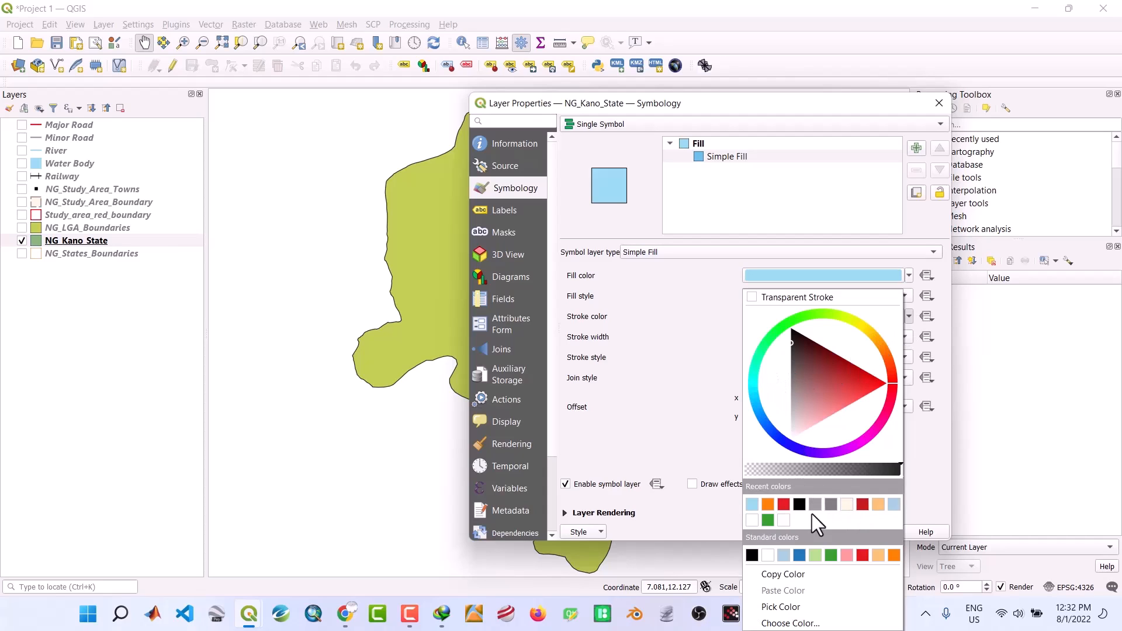
pyautogui.click(751, 505)
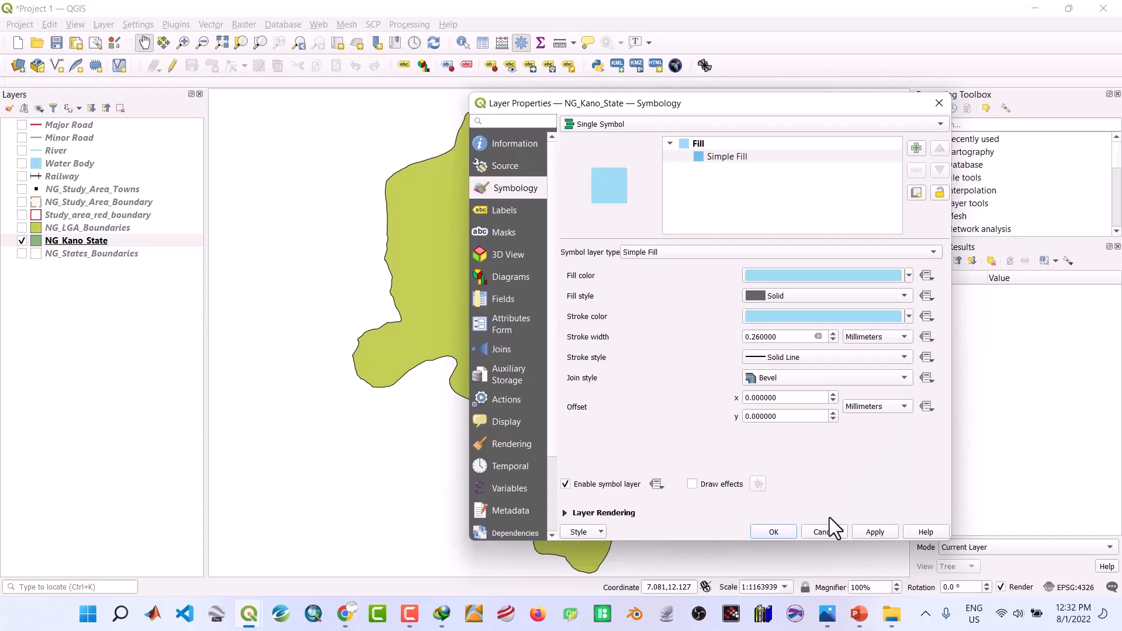
pyautogui.click(865, 532)
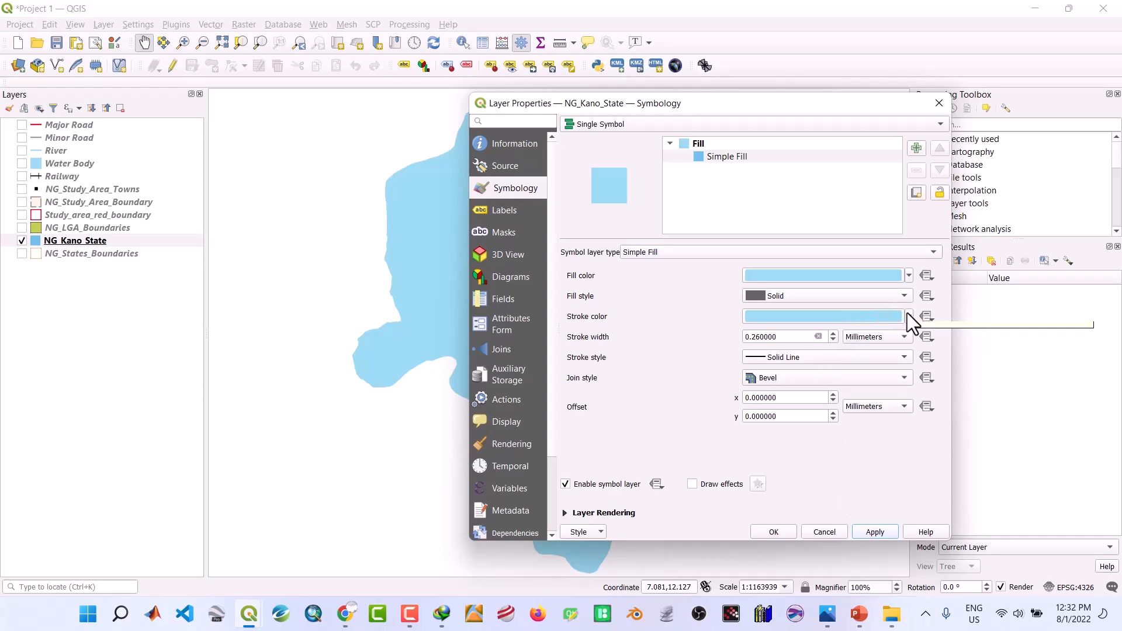
# Set NG_Kano_State's stroke color to the recently used orange and apply the style, closing the layer properties
pyautogui.moveTo(907, 313)
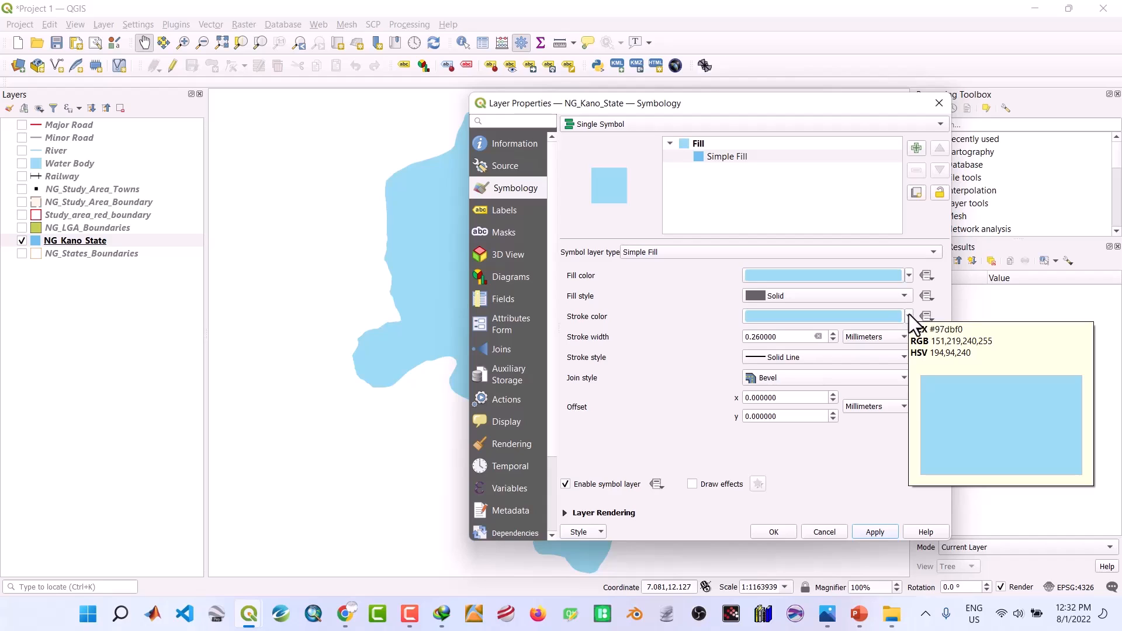
pyautogui.click(909, 316)
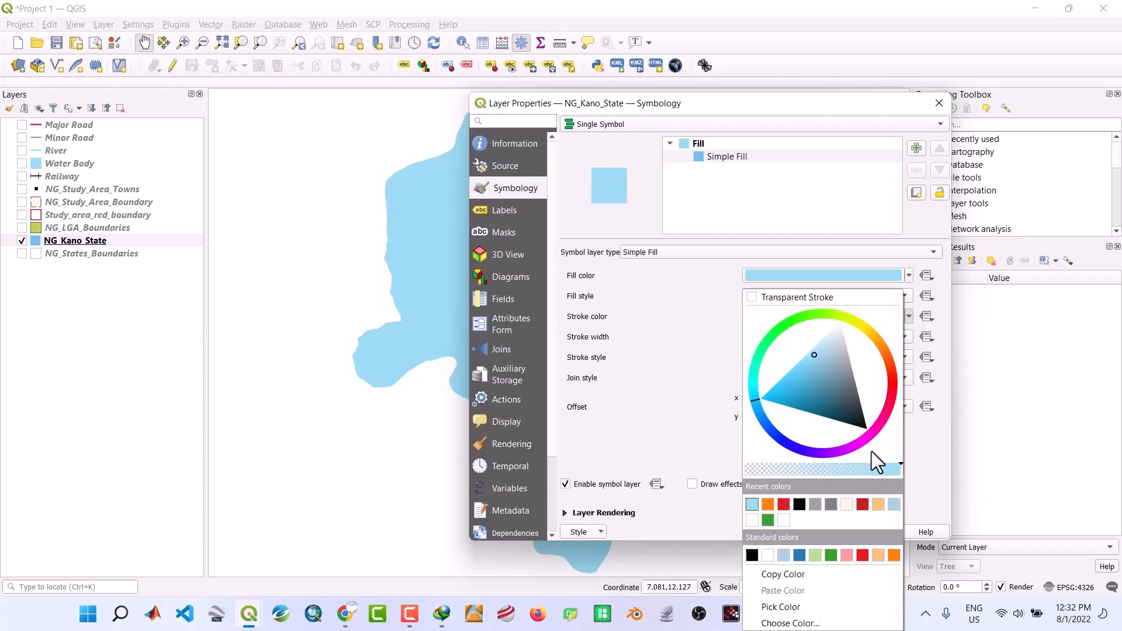
pyautogui.click(769, 506)
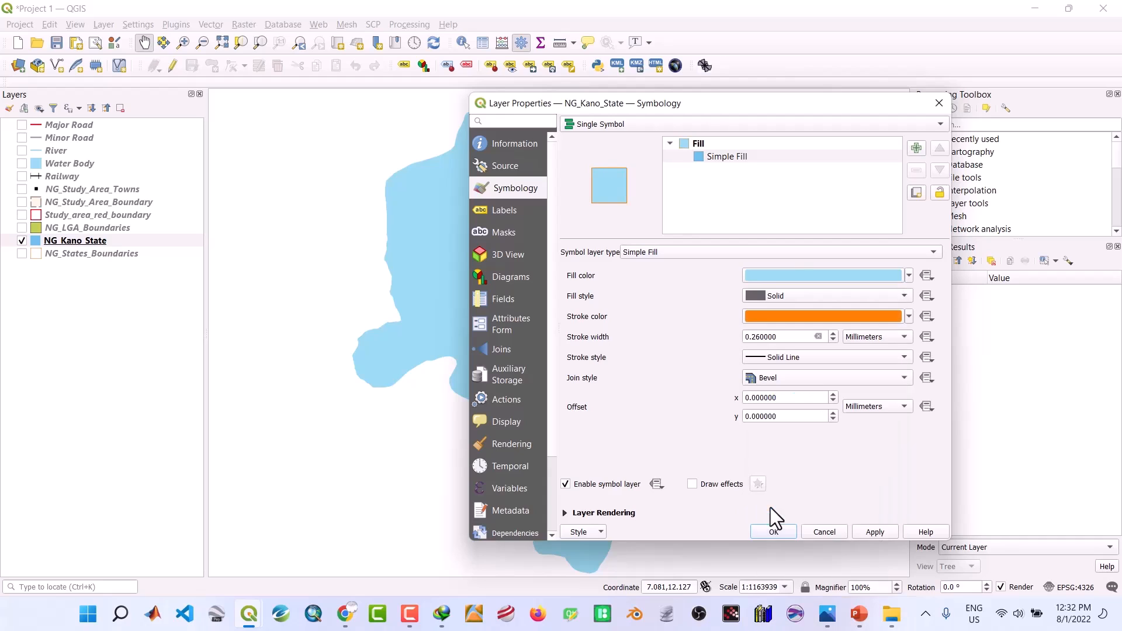
pyautogui.click(874, 531)
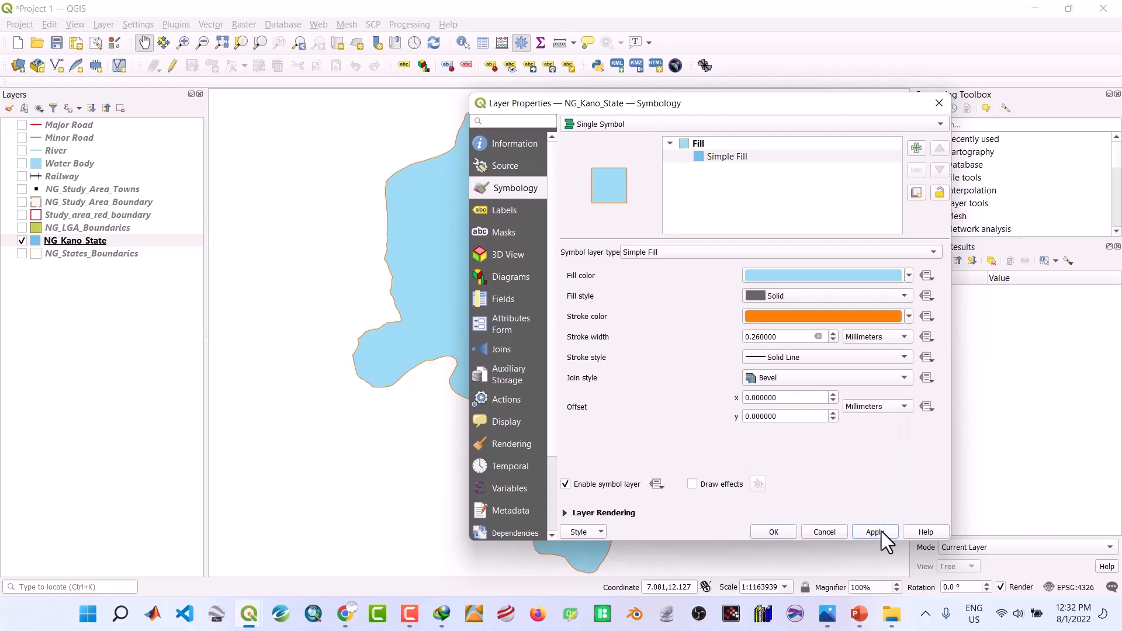
pyautogui.click(782, 533)
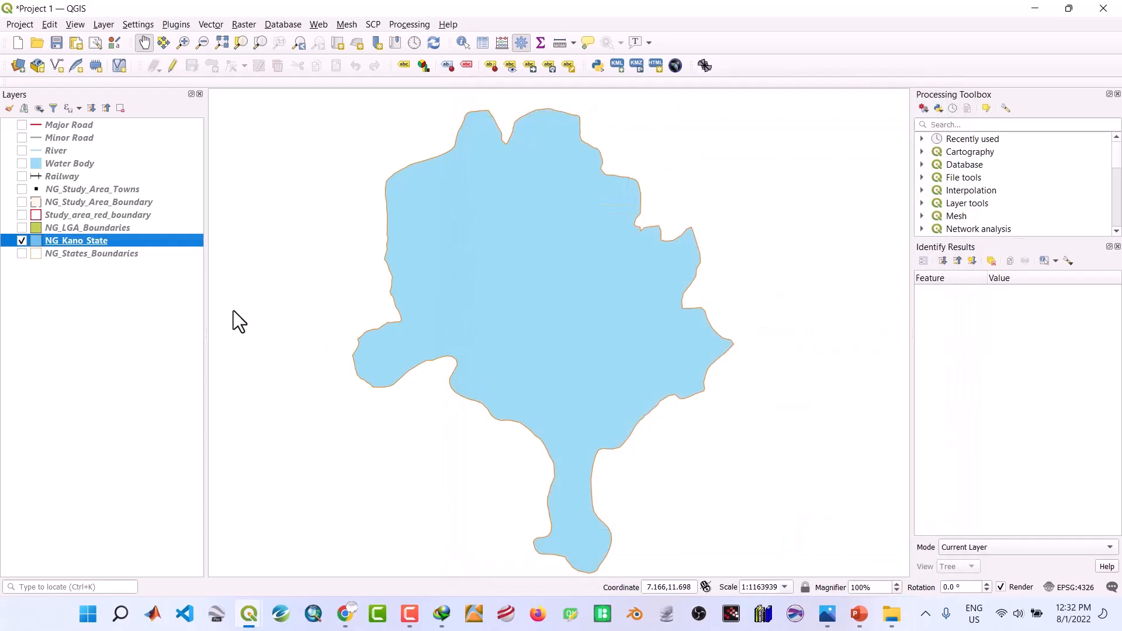
# Show NG_States_Boundaries beneath the Kano State layer and zoom to the full extent of the states
pyautogui.click(22, 254)
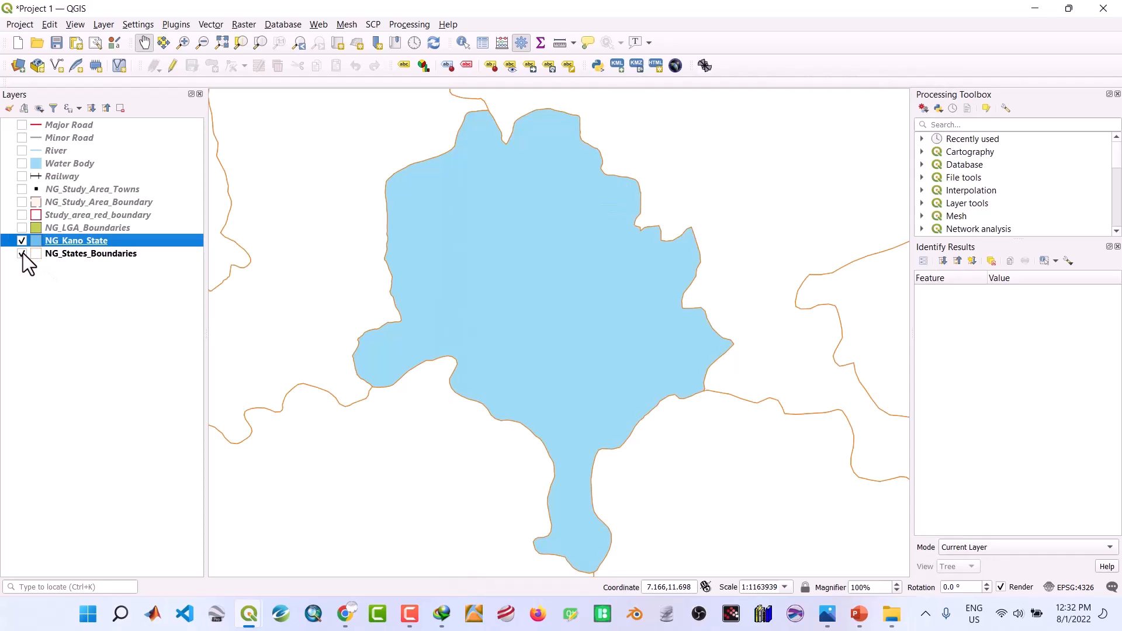
pyautogui.click(61, 255)
pyautogui.rightClick(61, 256)
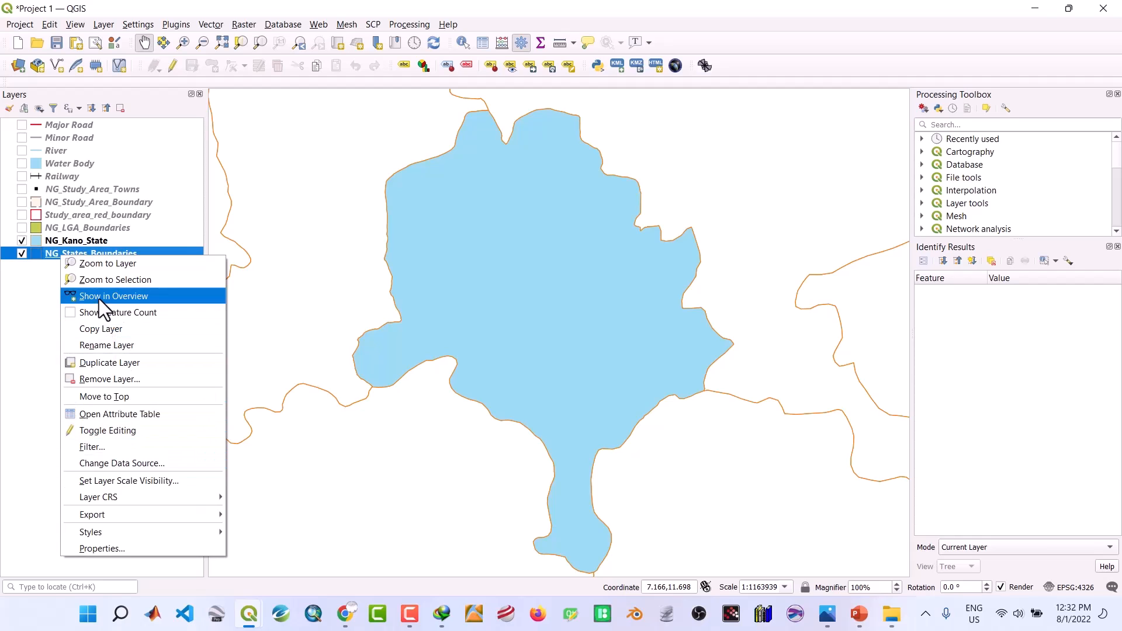
pyautogui.click(98, 264)
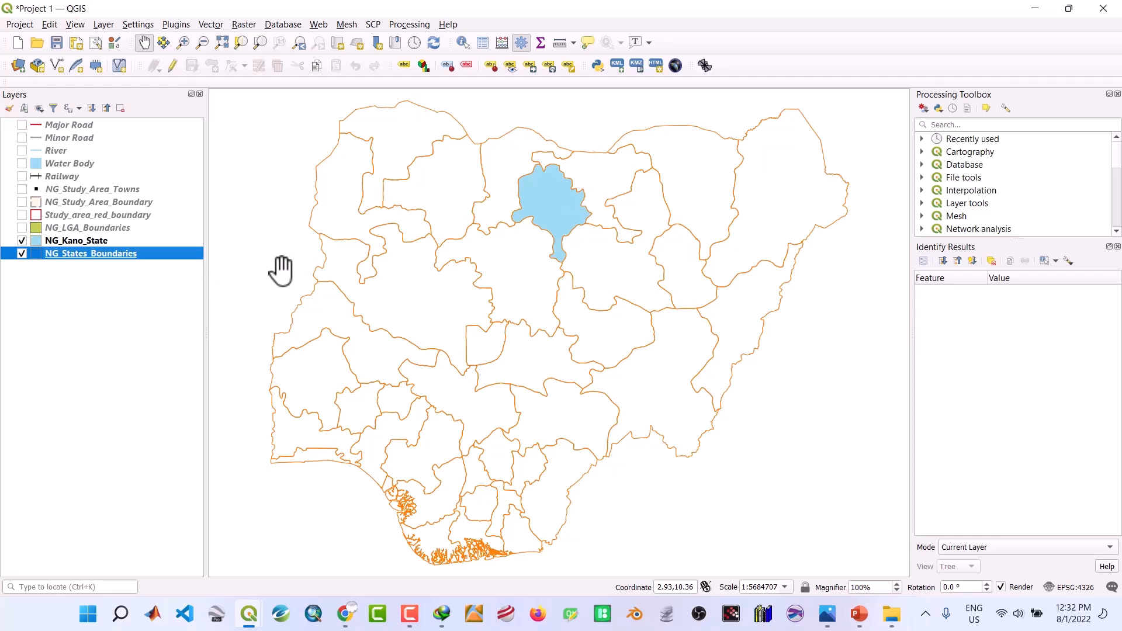
# Hide NG_States_Boundaries and NG_Kano_State, show NG_LGA_Boundaries, and open its attribute table
pyautogui.click(22, 254)
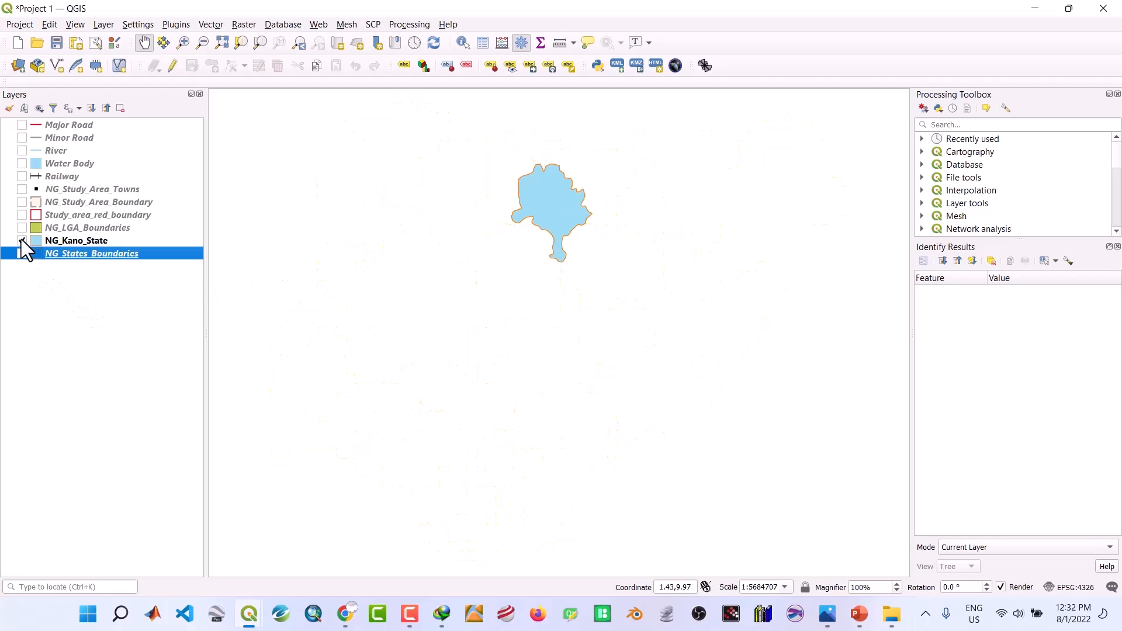
pyautogui.click(22, 240)
pyautogui.click(21, 228)
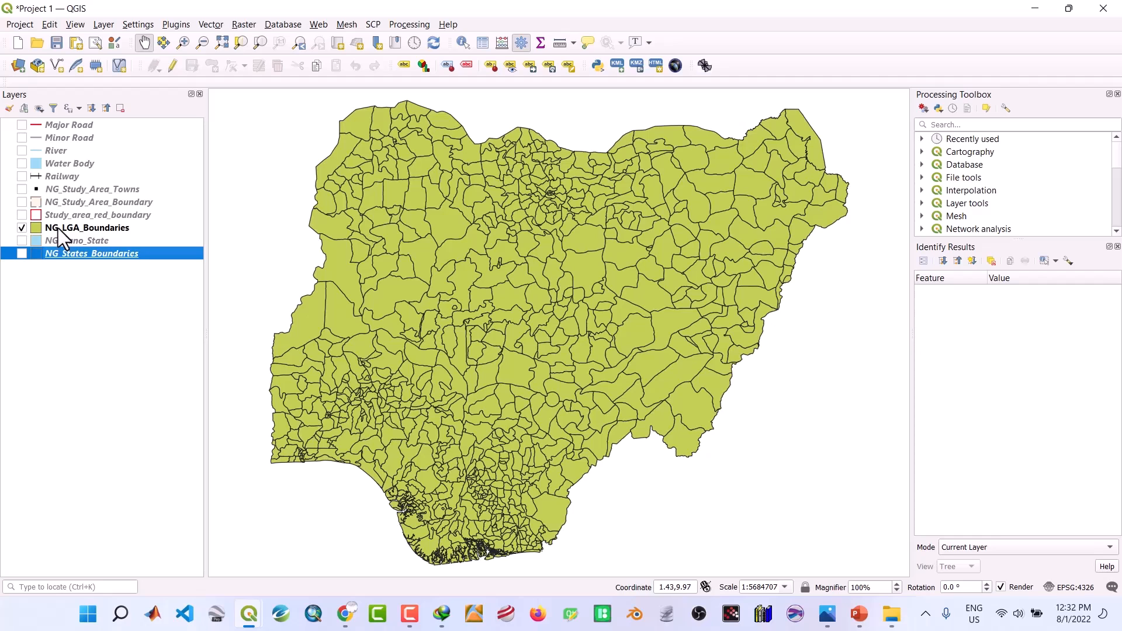
pyautogui.click(87, 223)
pyautogui.rightClick(87, 223)
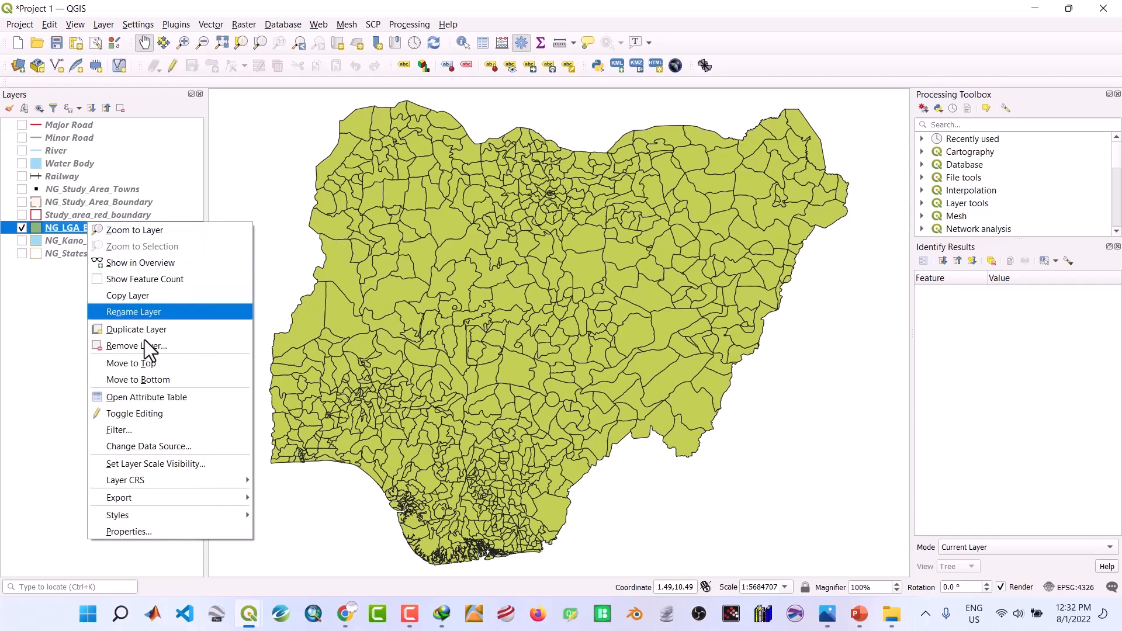
pyautogui.click(153, 402)
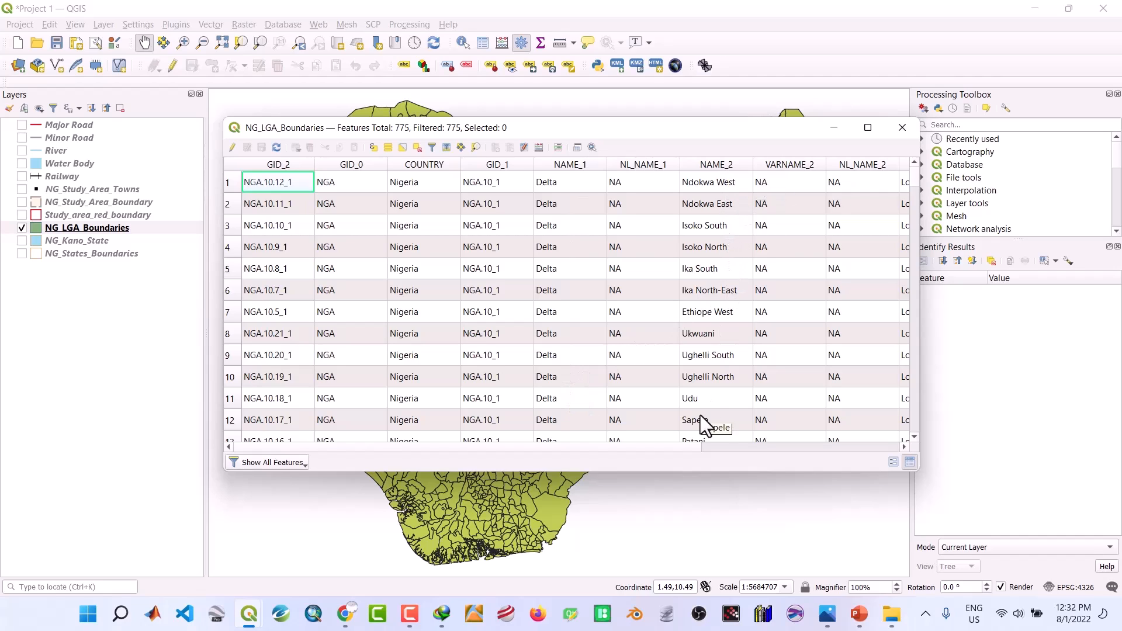
pyautogui.moveTo(677, 449); pyautogui.dragTo(649, 457)
# Select the NG_LGA_Boundaries features matching the expression "NAME_1" = 'Kano' and minimize the attribute table
pyautogui.click(374, 147)
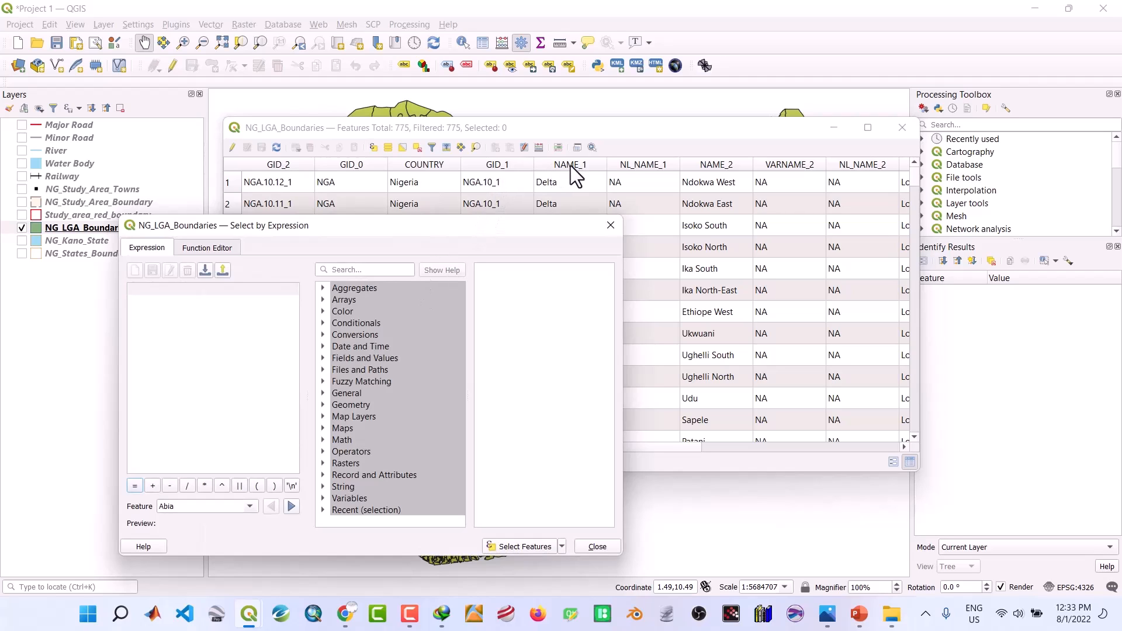
pyautogui.click(323, 358)
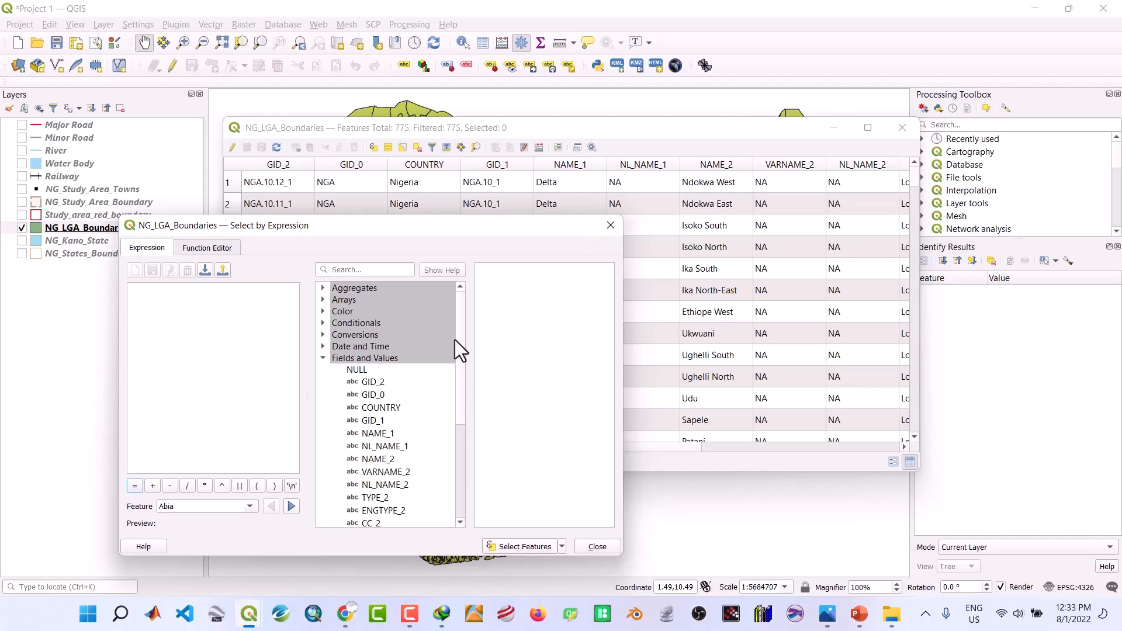
pyautogui.doubleClick(377, 433)
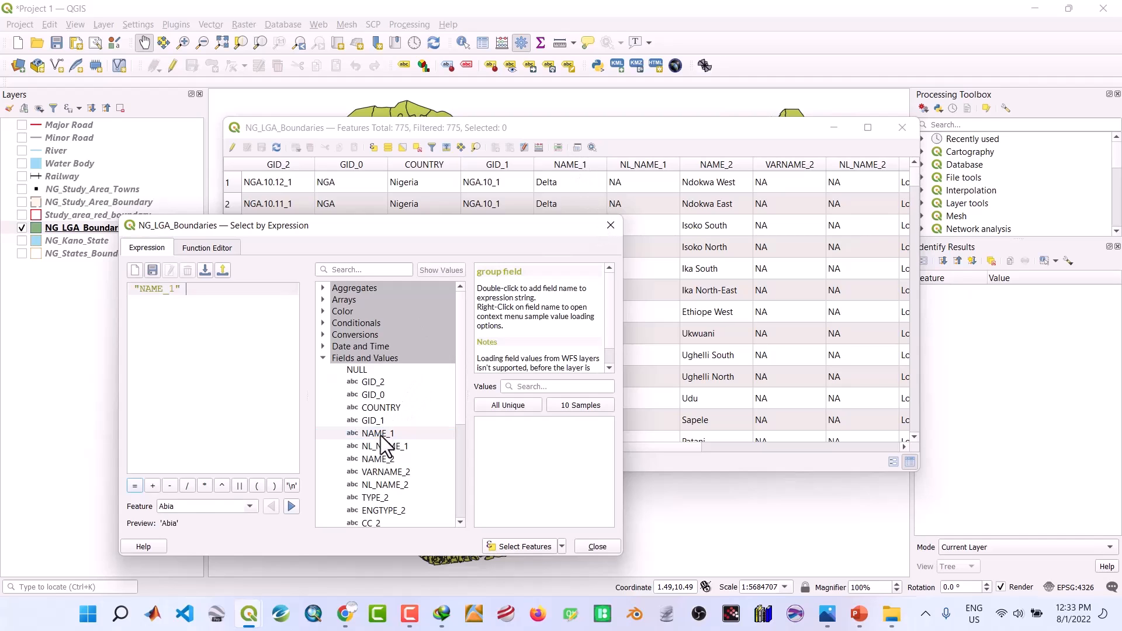
pyautogui.click(135, 486)
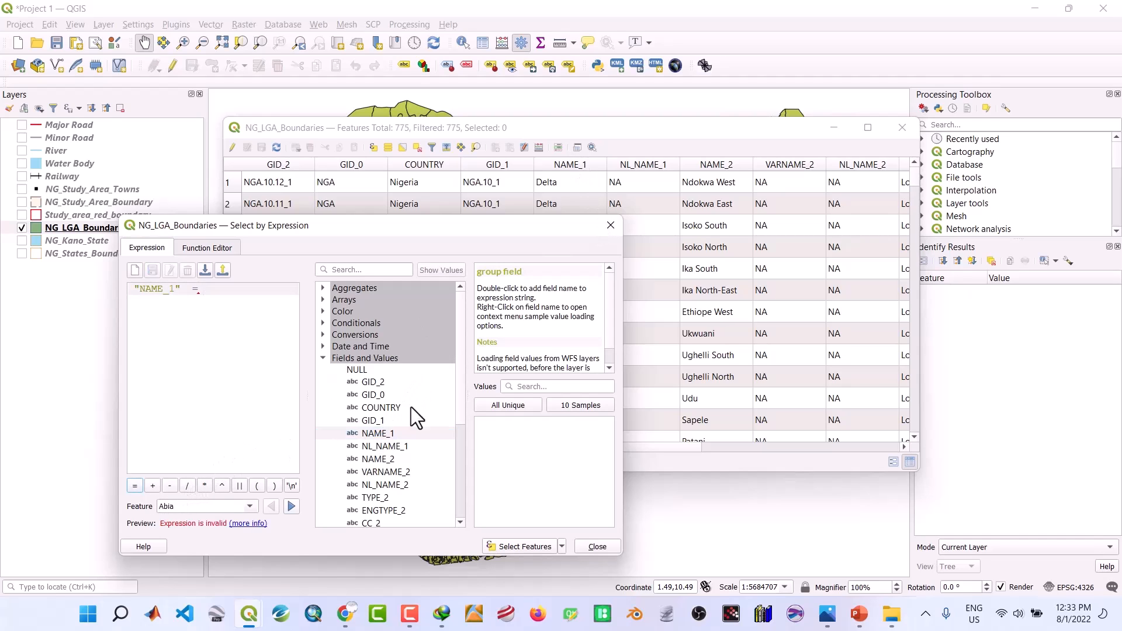
pyautogui.click(520, 406)
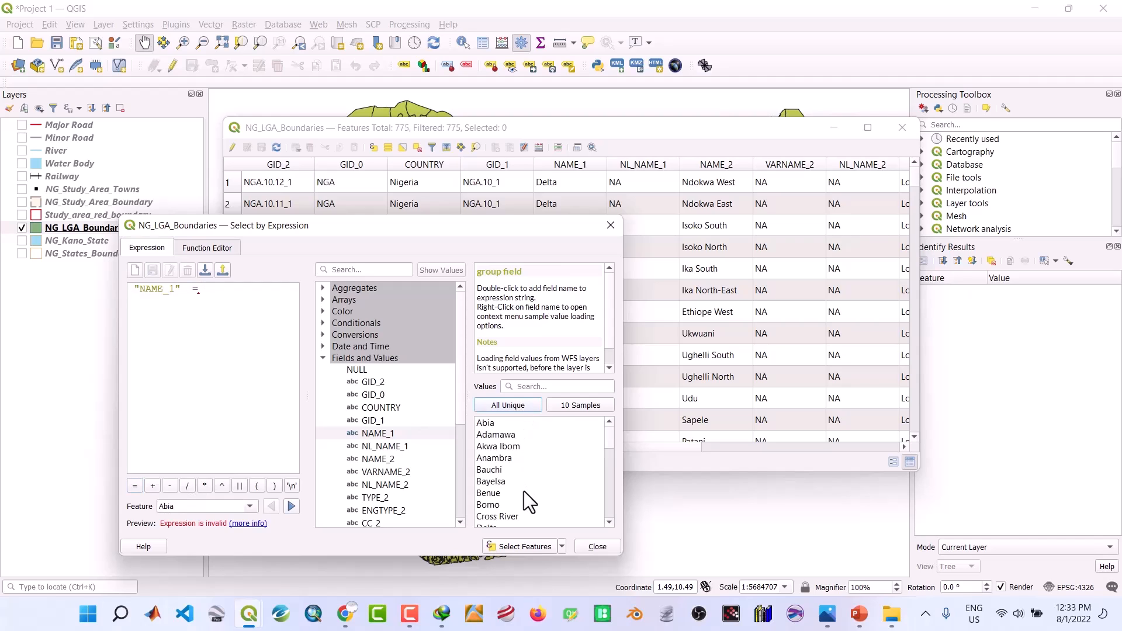
pyautogui.scroll(-4, 524, 490)
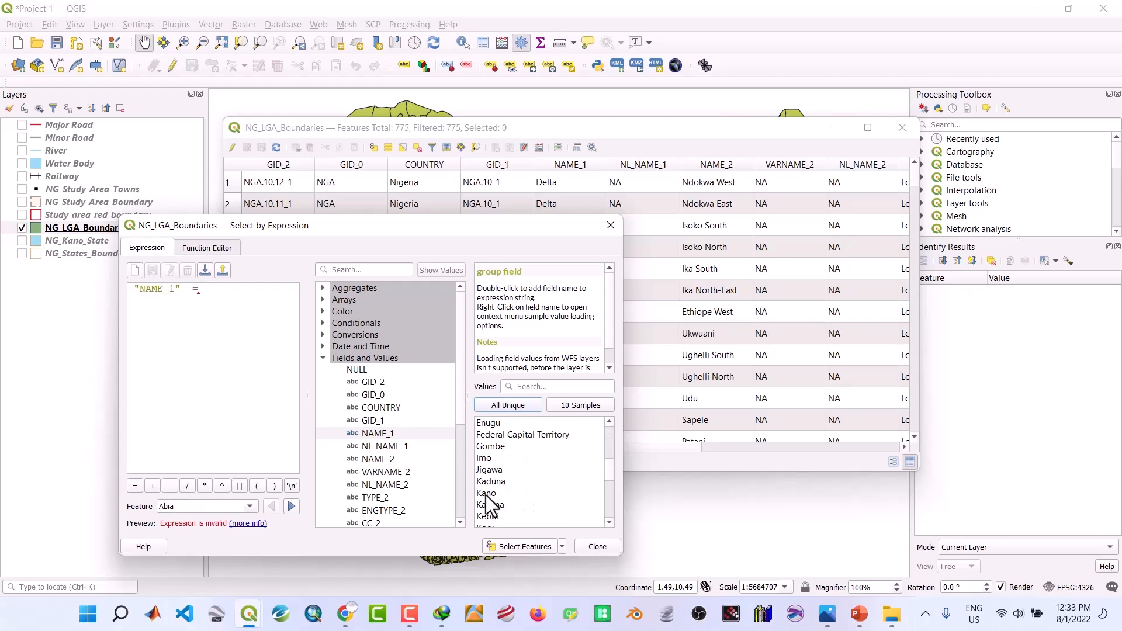
pyautogui.doubleClick(487, 494)
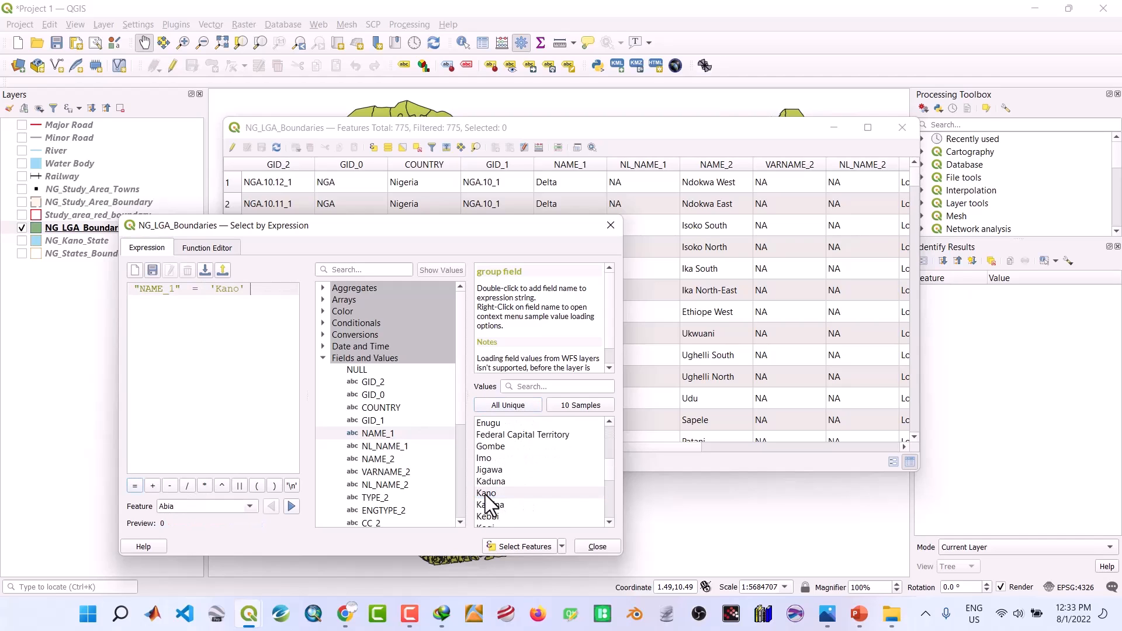
pyautogui.click(505, 544)
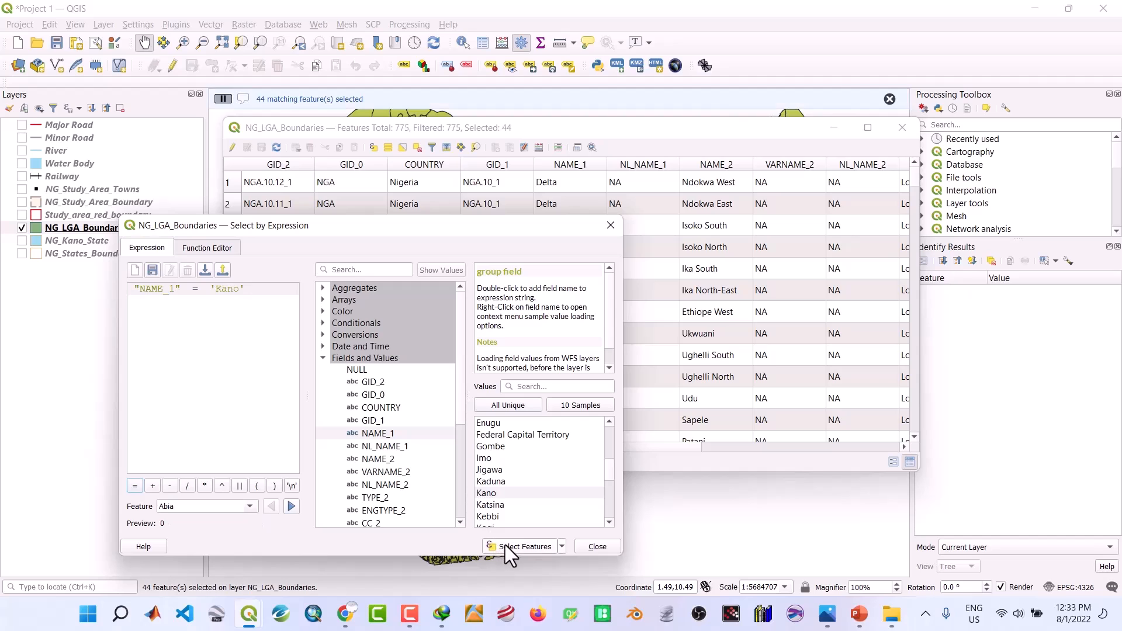
pyautogui.click(610, 225)
pyautogui.click(832, 129)
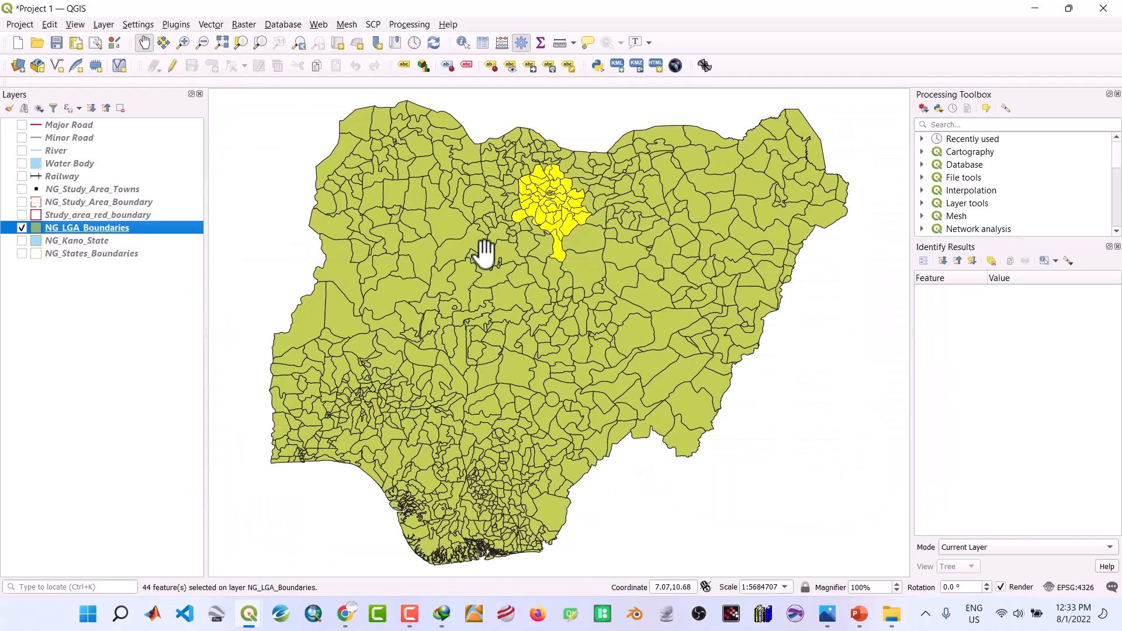
# Export only the selected NG_LGA_Boundaries features as an ESRI Shapefile named NG_Kano_State_LGAs in the NEW SHAPEFILES folder
pyautogui.rightClick(78, 230)
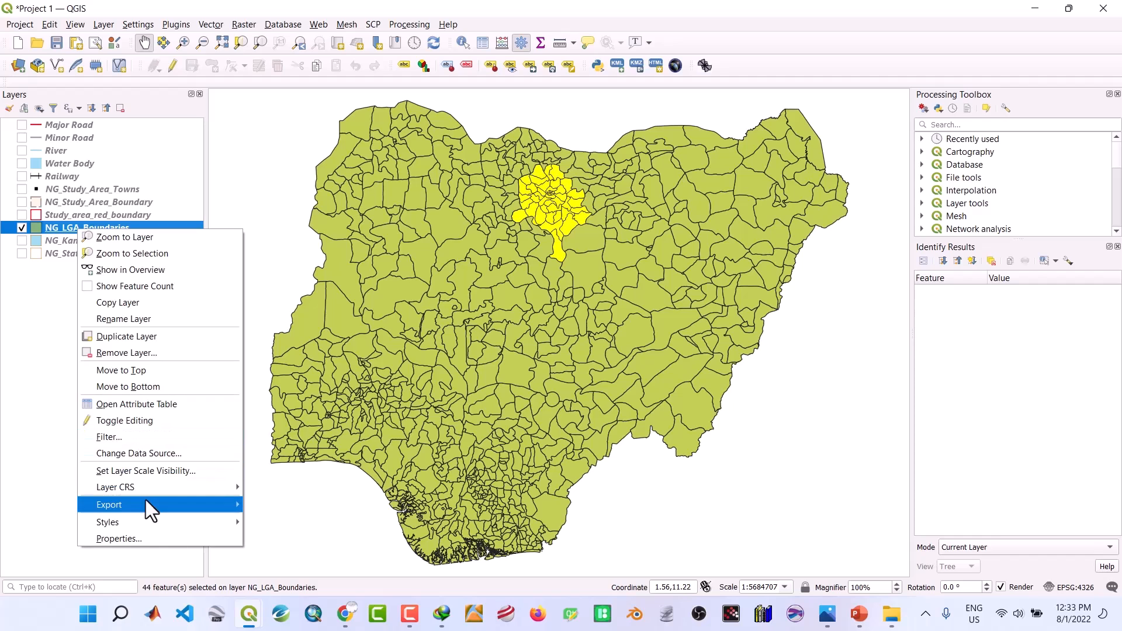
pyautogui.moveTo(145, 503)
pyautogui.click(283, 523)
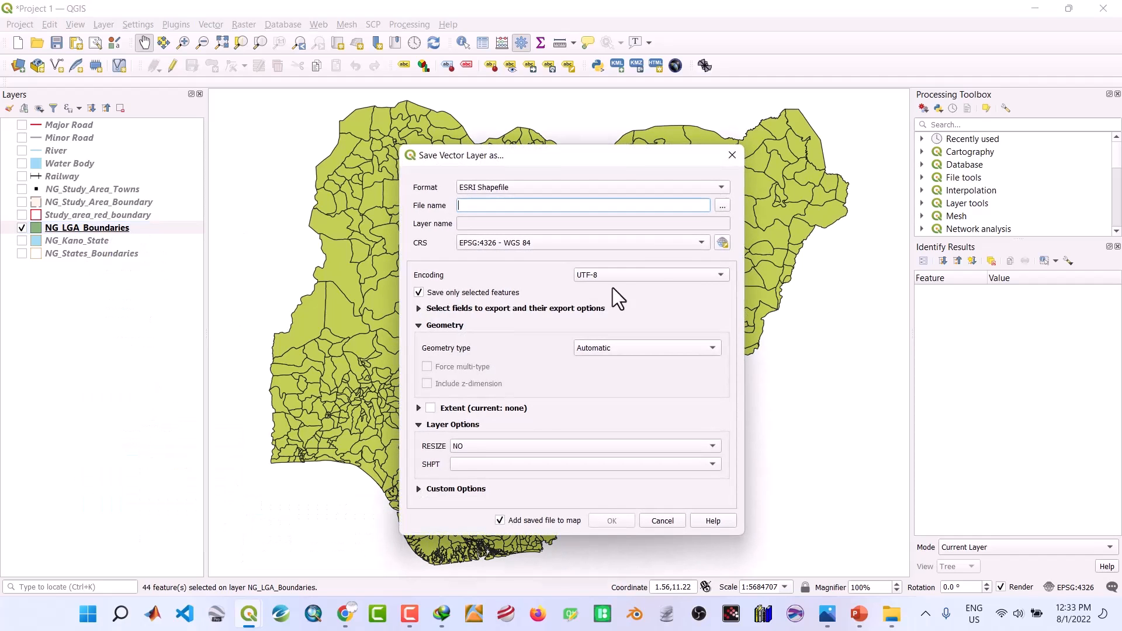
pyautogui.click(717, 209)
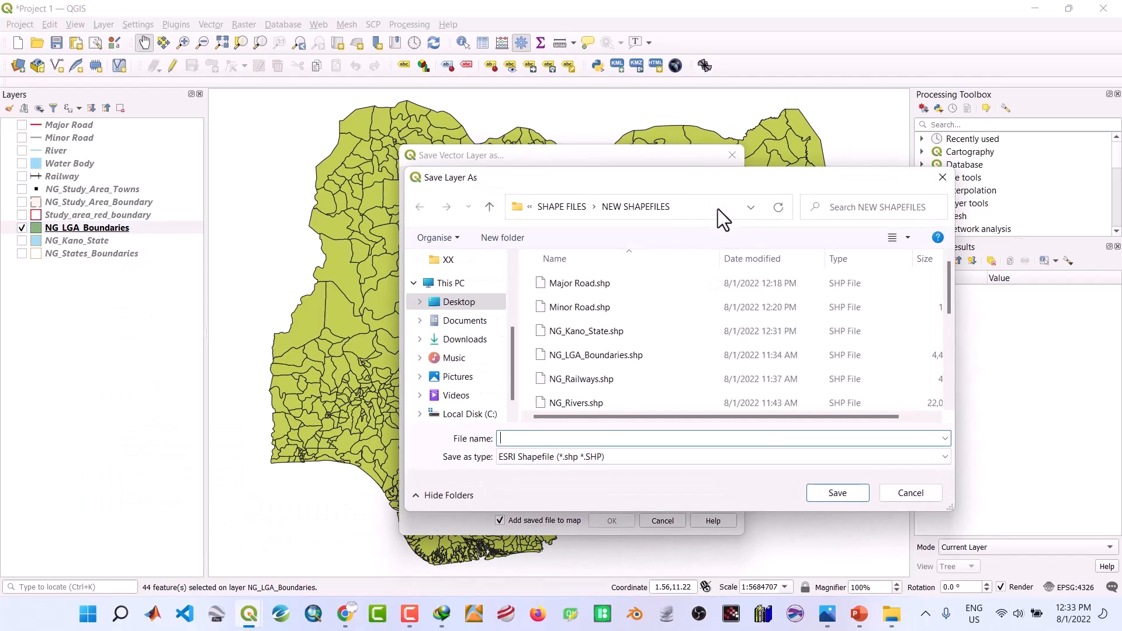
pyautogui.write('NG')
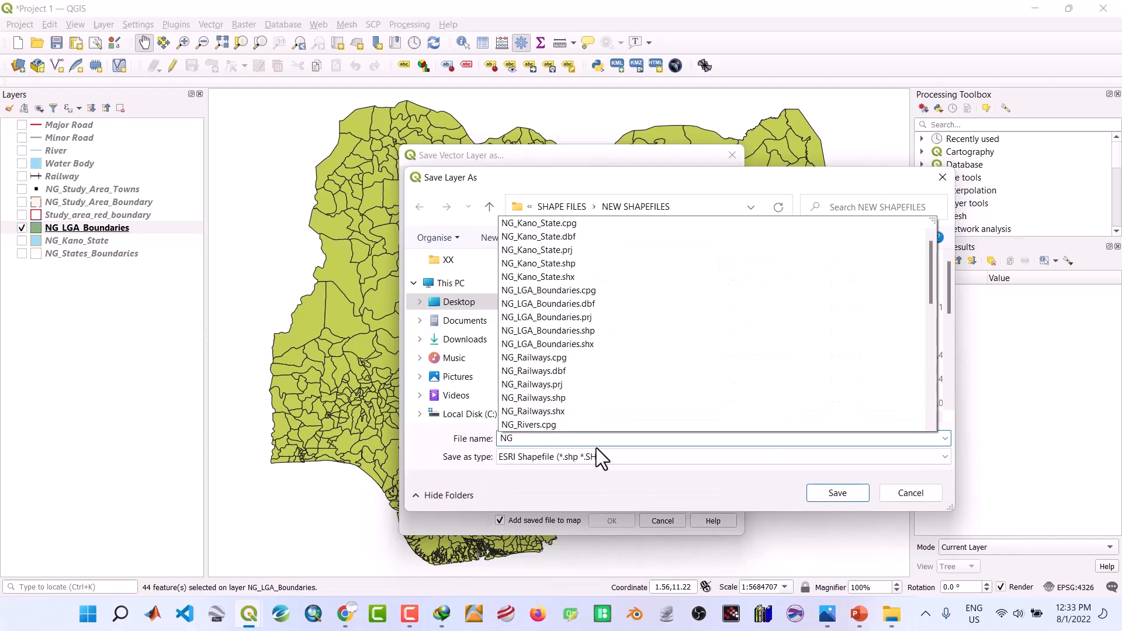
pyautogui.write('_Kan')
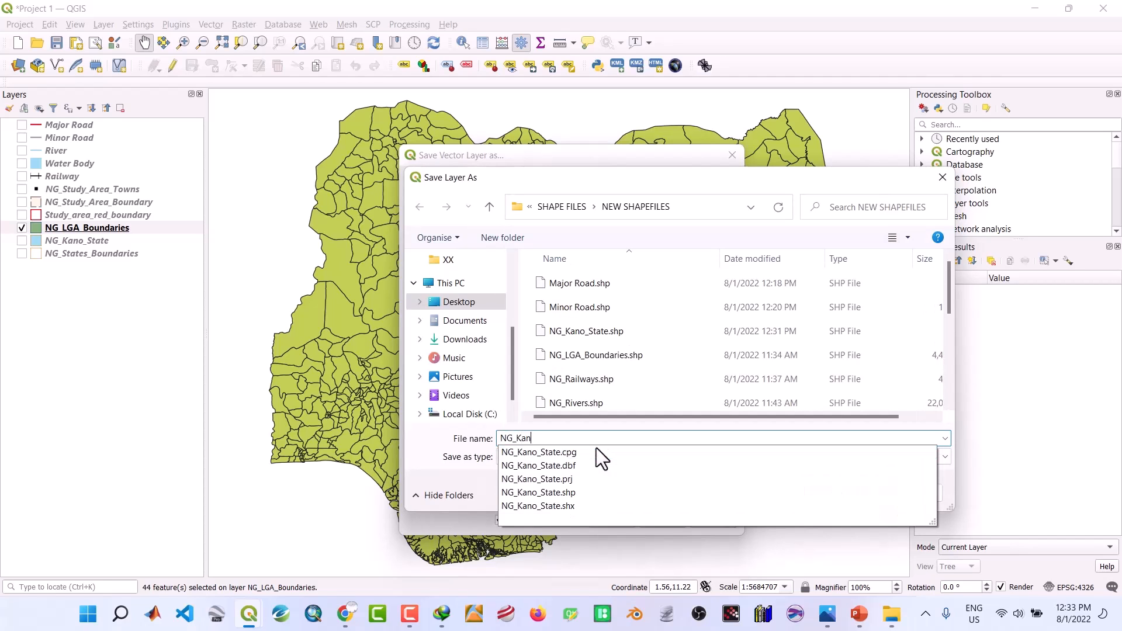
pyautogui.write('o_State_')
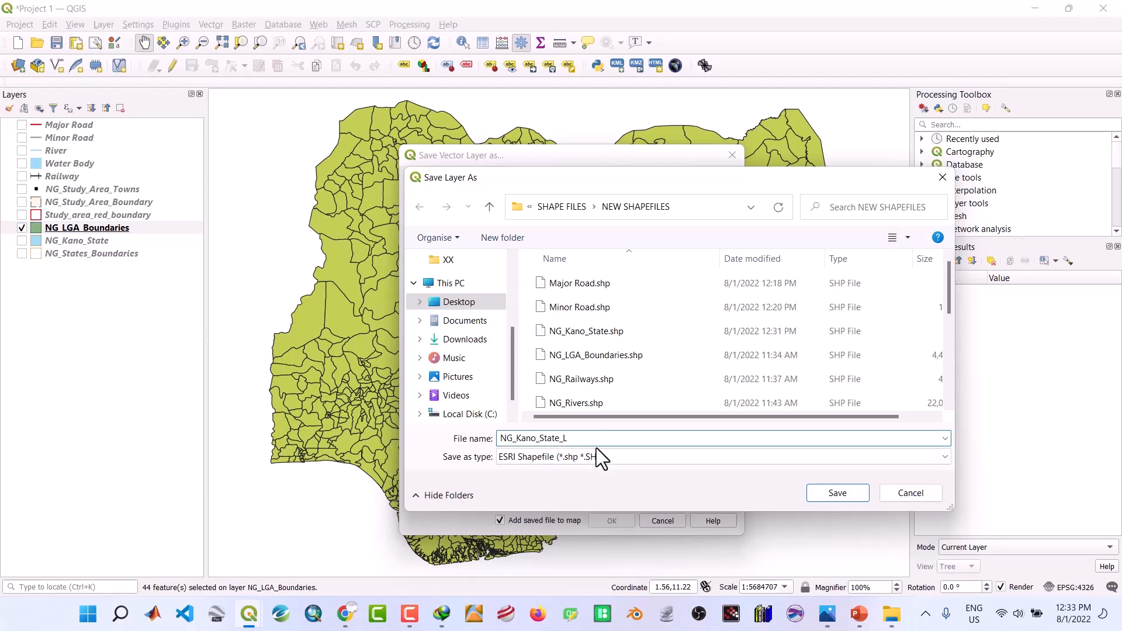
pyautogui.write('LGA')
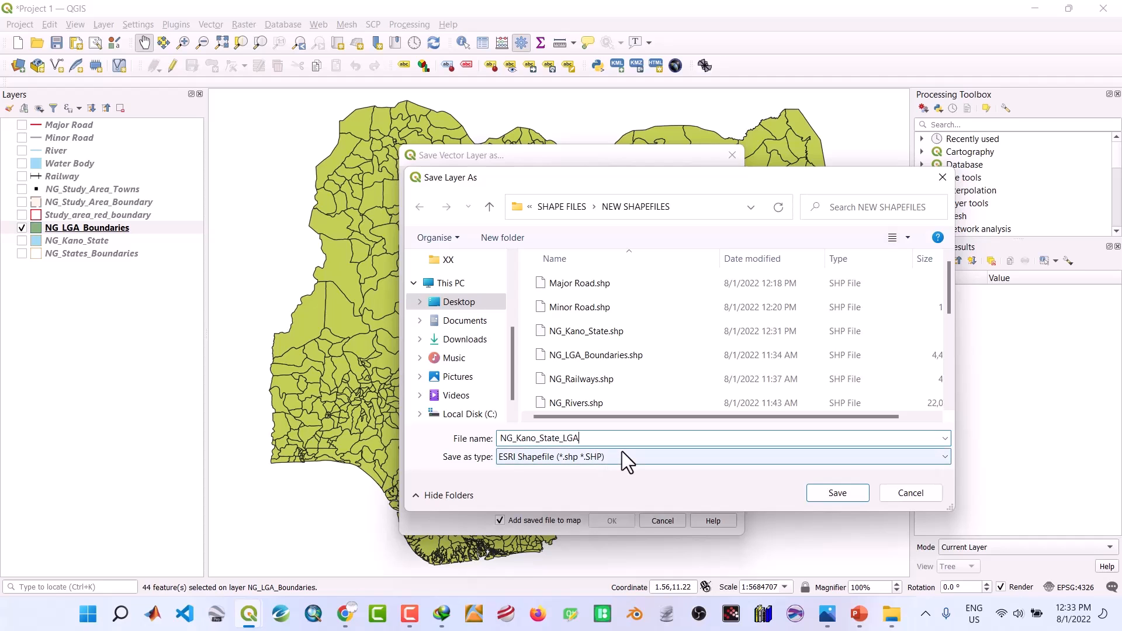
pyautogui.write('s')
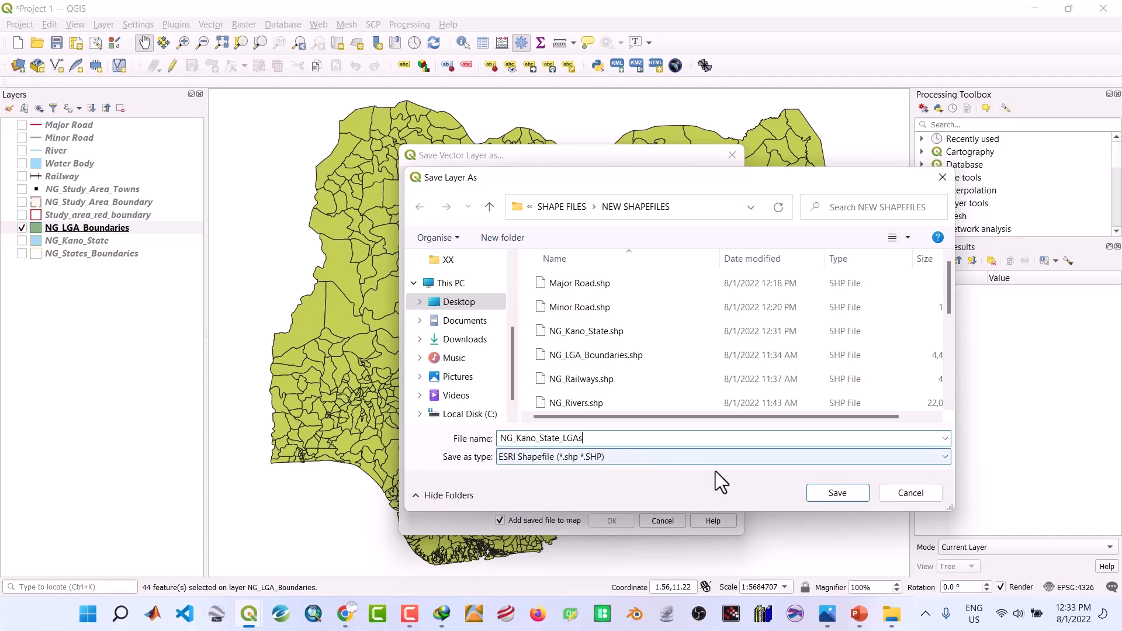
pyautogui.click(823, 494)
pyautogui.click(626, 516)
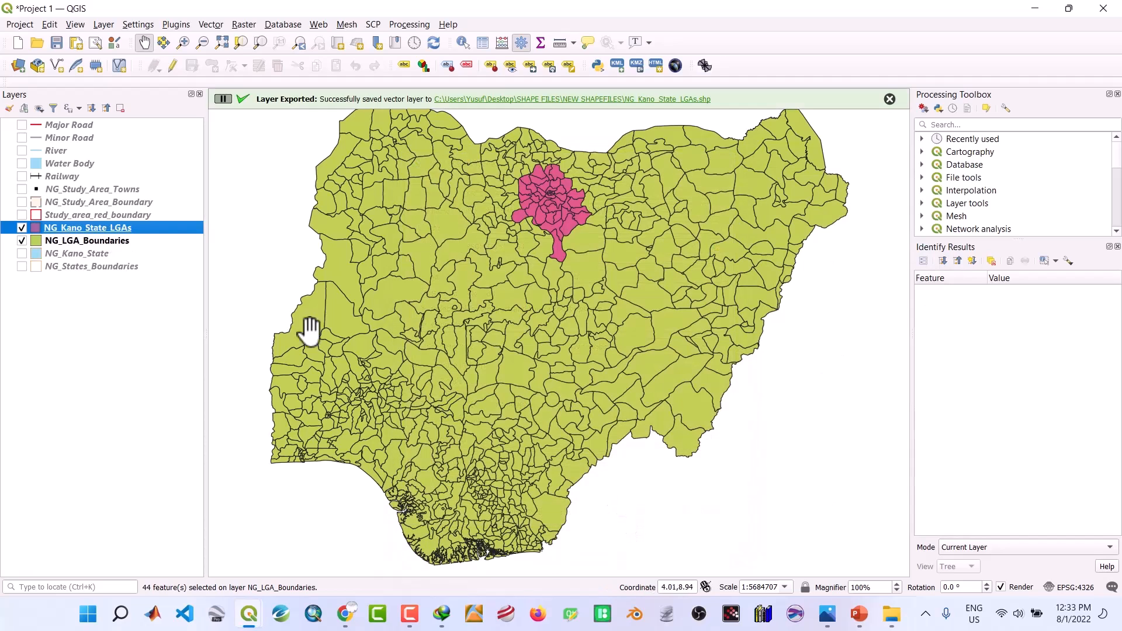
# Remove the NG_LGA_Boundaries layer from the project and zoom the map to the NG_Kano_State_LGAs layer
pyautogui.click(63, 241)
pyautogui.rightClick(62, 240)
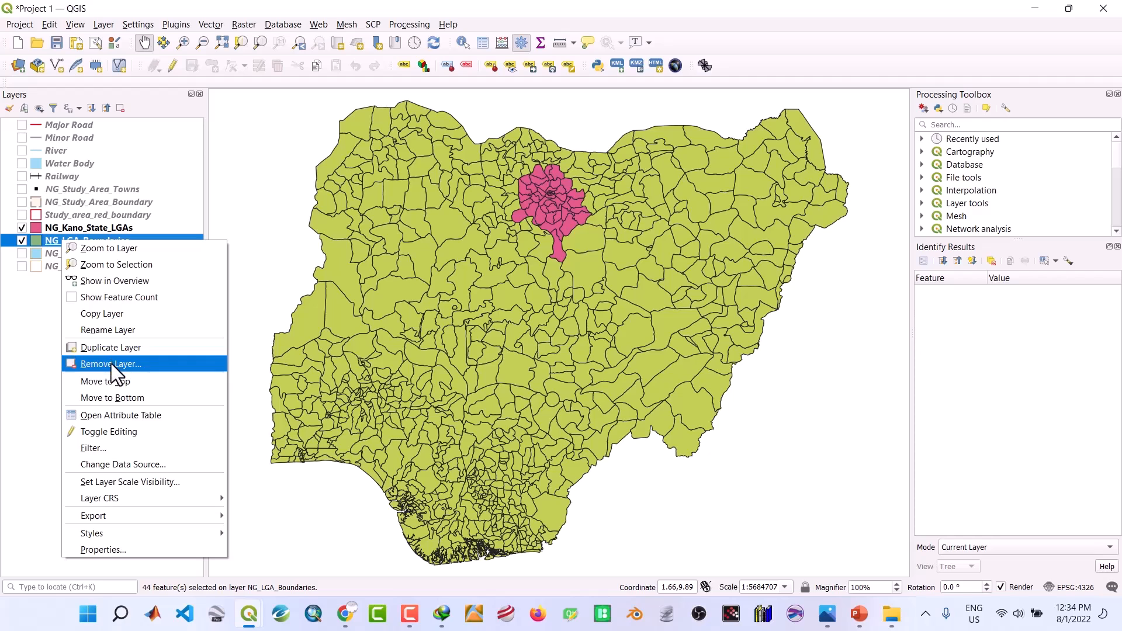
pyautogui.click(111, 364)
pyautogui.click(549, 321)
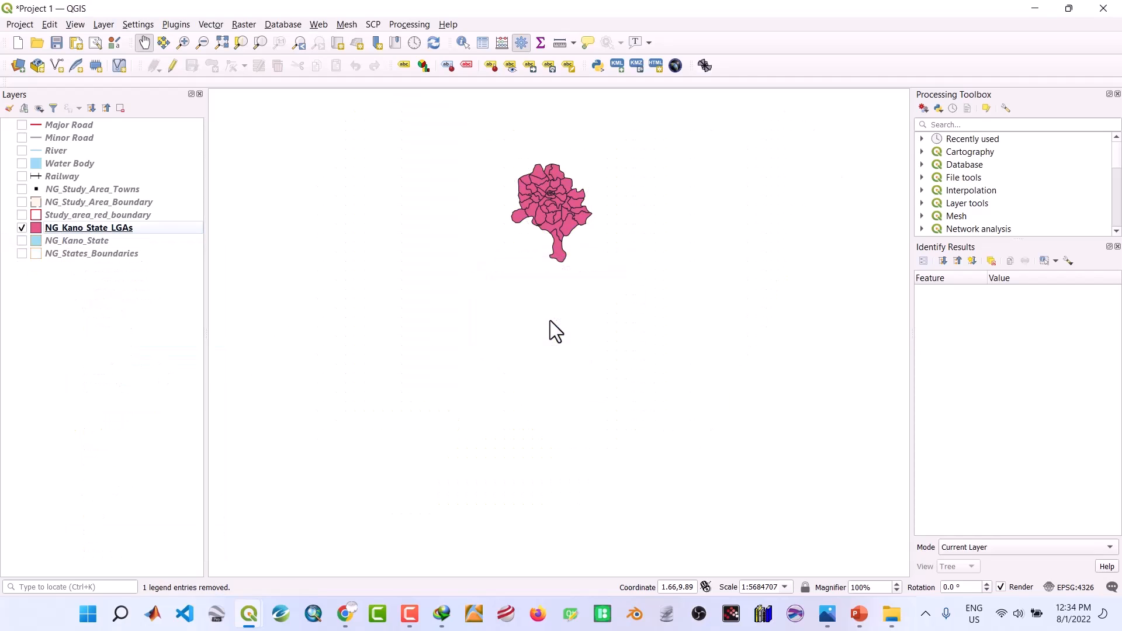
pyautogui.click(115, 226)
pyautogui.rightClick(115, 227)
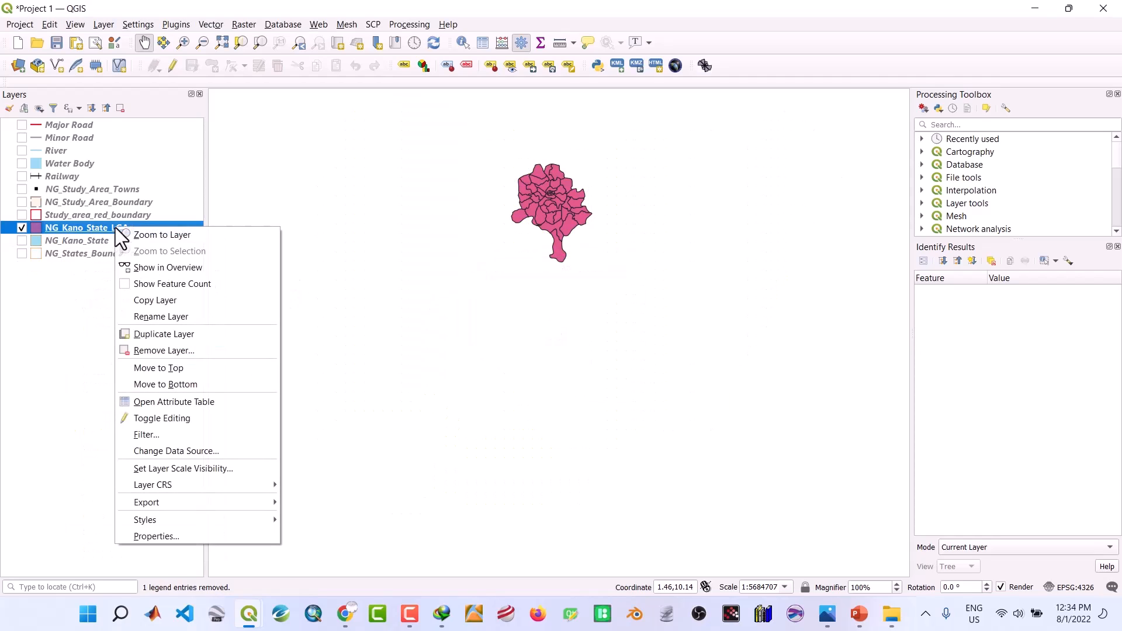
pyautogui.click(139, 237)
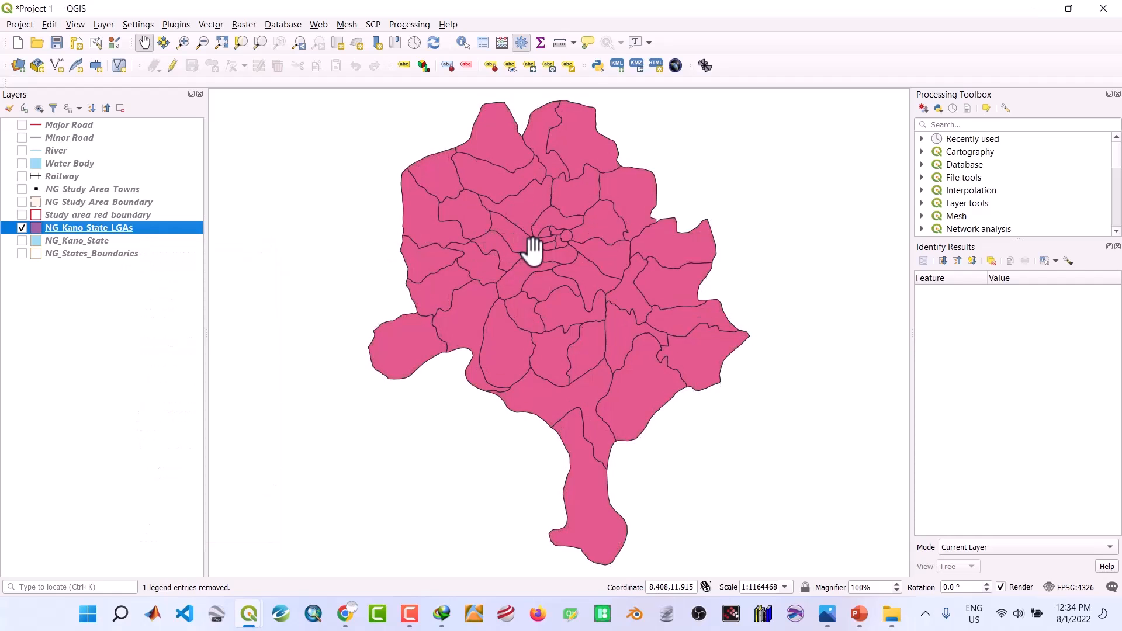
pyautogui.moveTo(532, 247); pyautogui.dragTo(509, 263)
# Style NG_Kano_State_LGAs's simple fill with the recently used light blue fill color and orange stroke color, and apply it
pyautogui.click(72, 227)
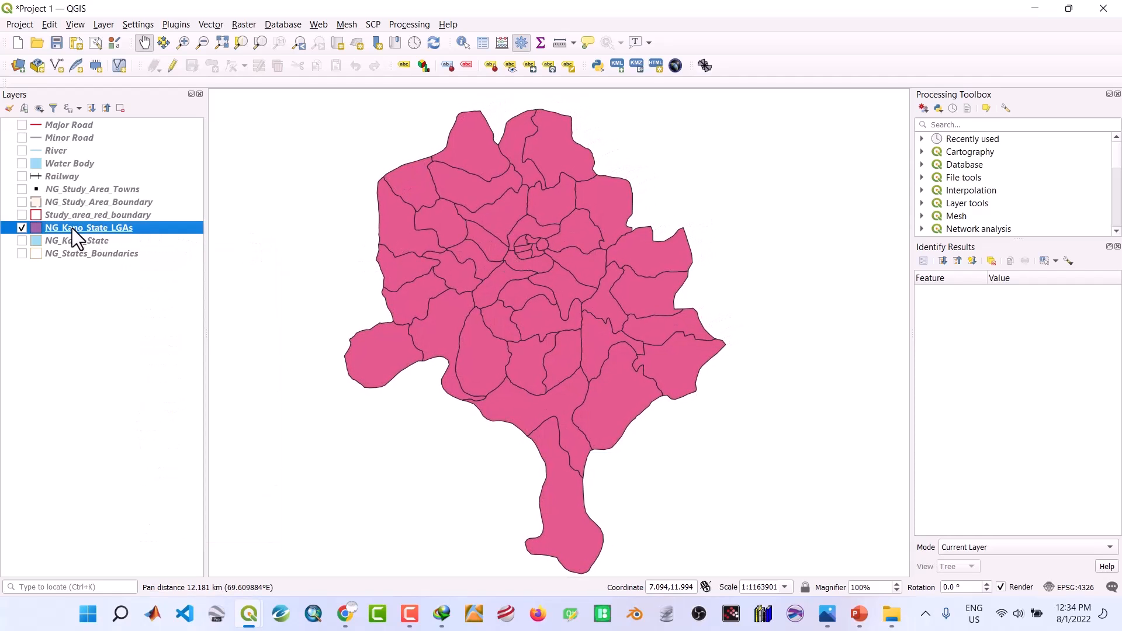
pyautogui.doubleClick(72, 228)
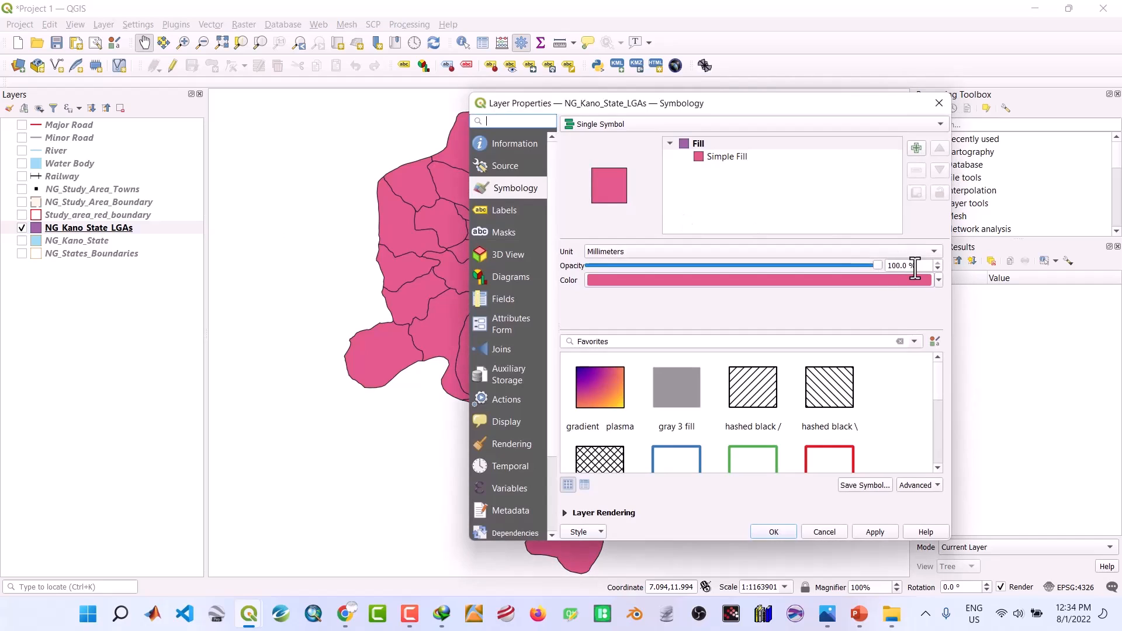
pyautogui.click(736, 159)
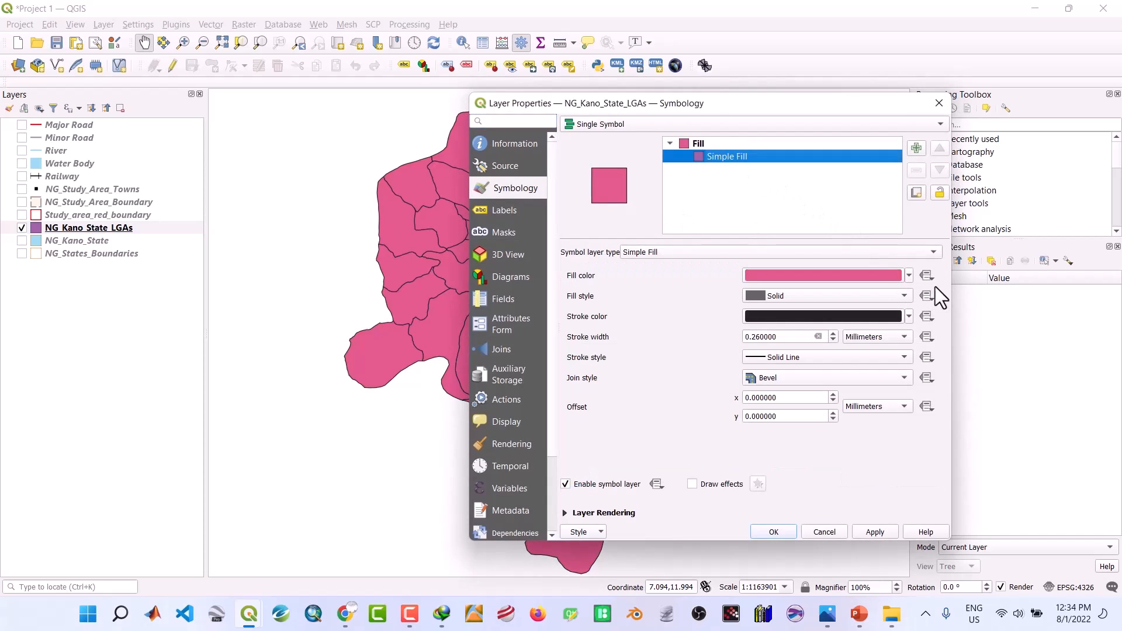
pyautogui.click(909, 276)
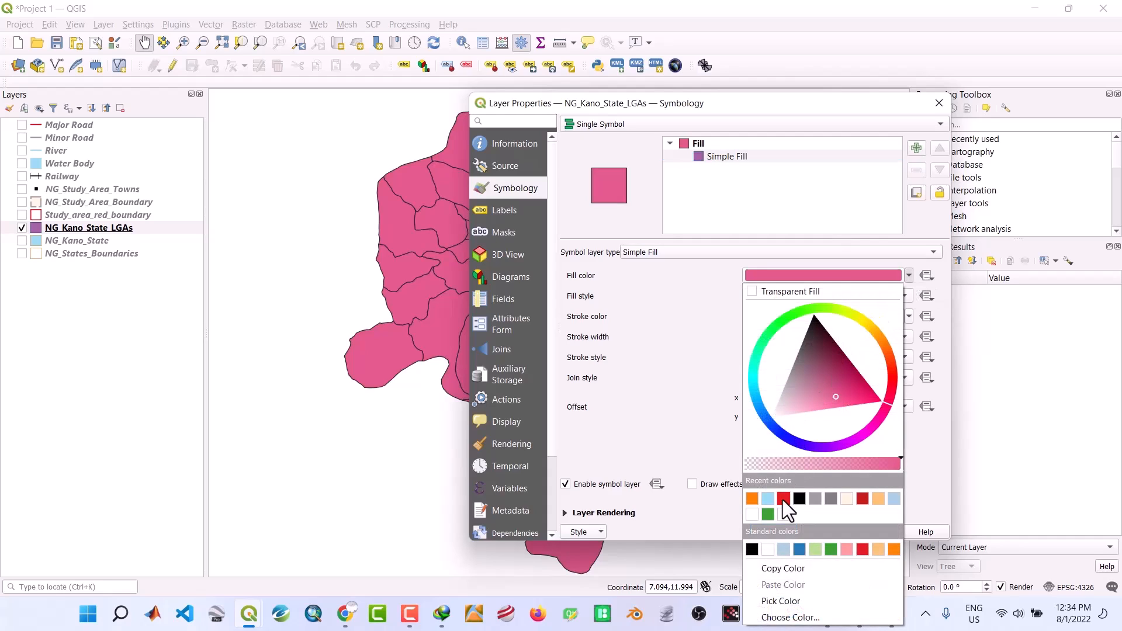
pyautogui.click(764, 499)
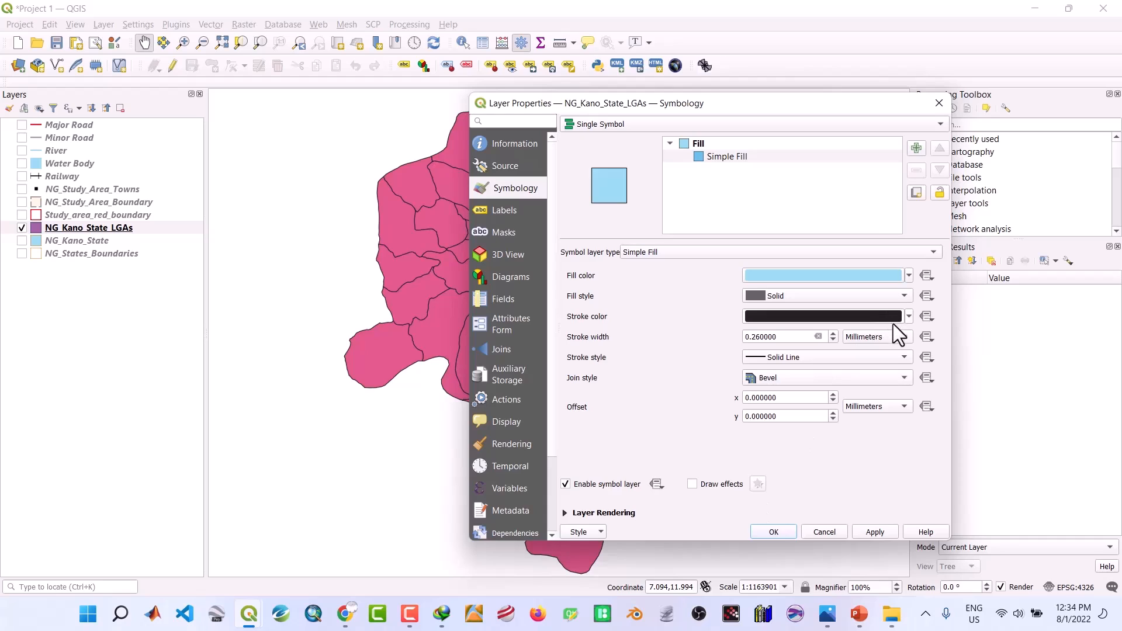
pyautogui.click(908, 316)
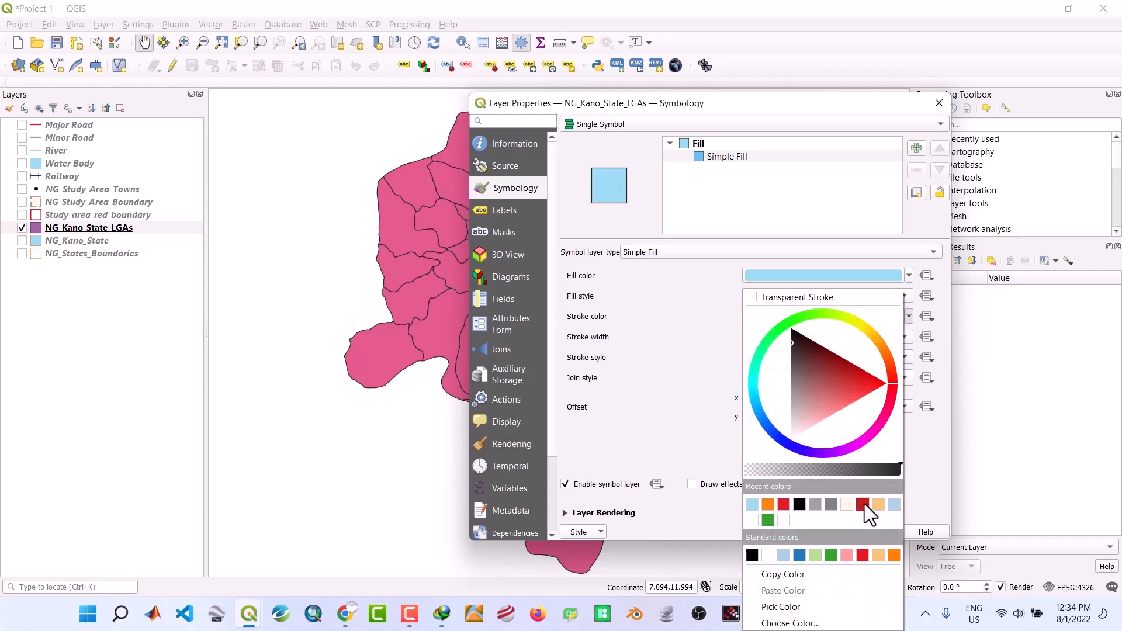
pyautogui.click(765, 506)
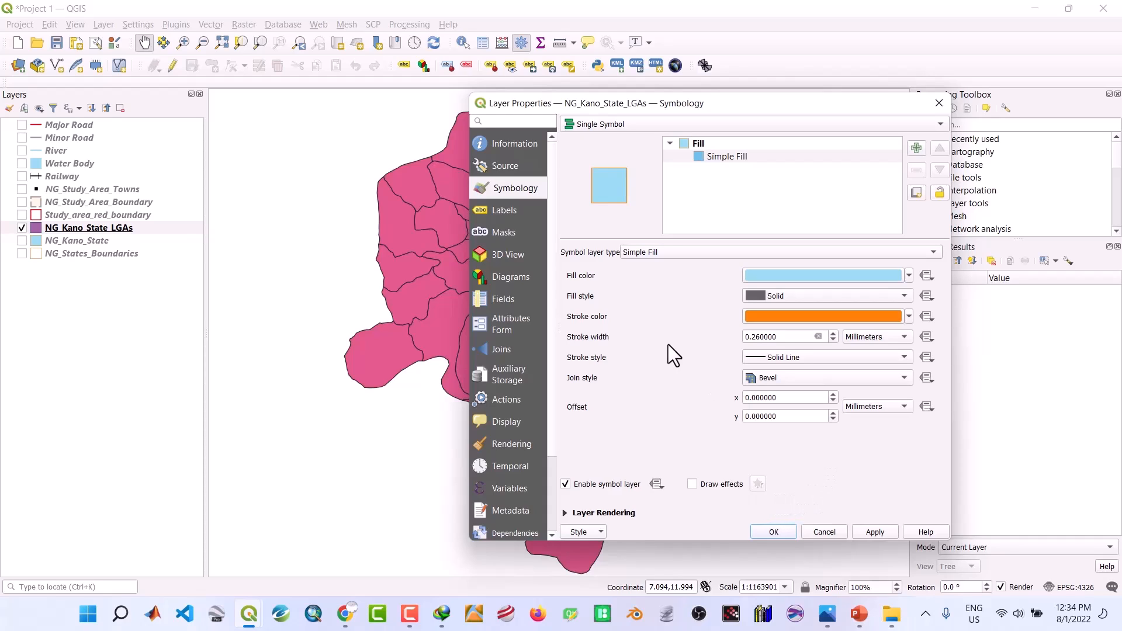
pyautogui.click(875, 532)
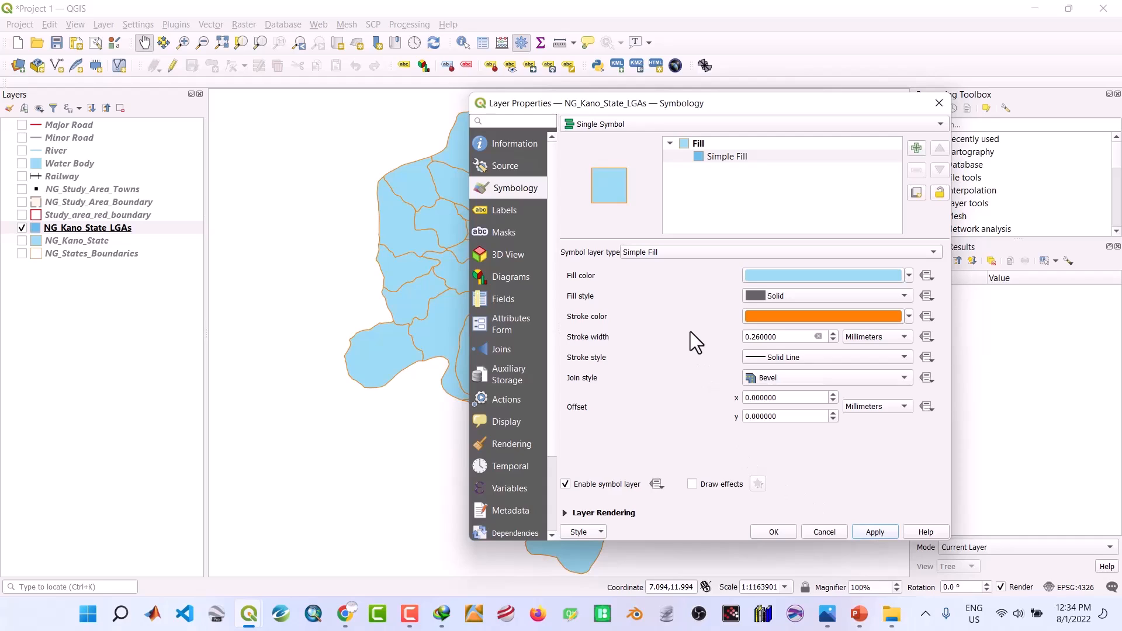
# Give NG_Kano_State_LGAs single labels based on the NAME_2 field, apply them, and close the layer properties
pyautogui.click(498, 210)
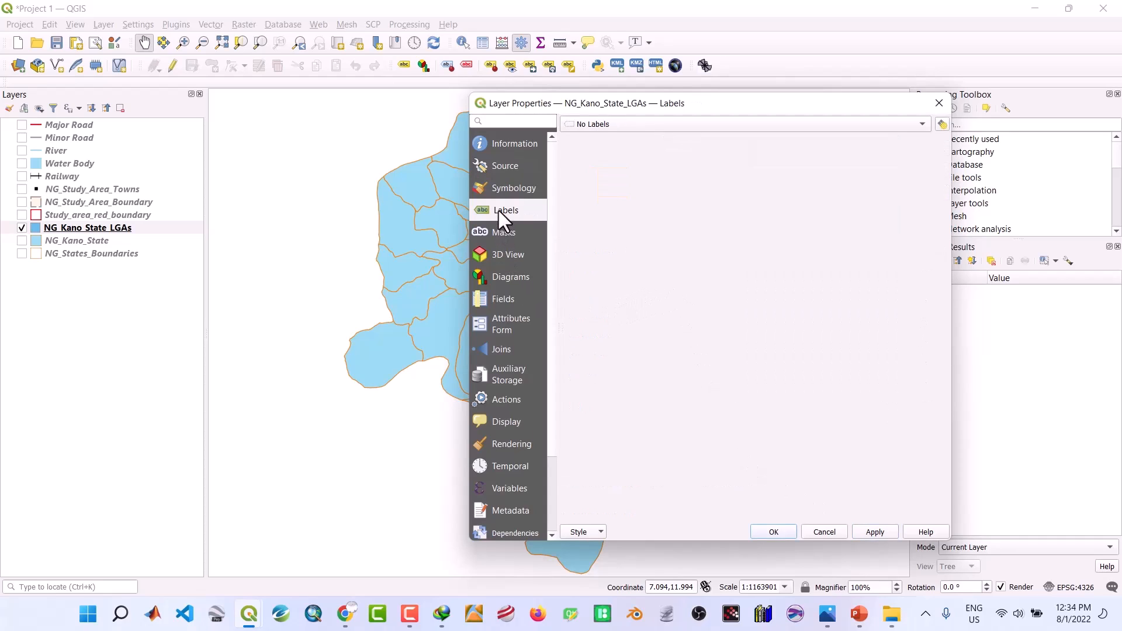
pyautogui.click(605, 122)
pyautogui.click(609, 138)
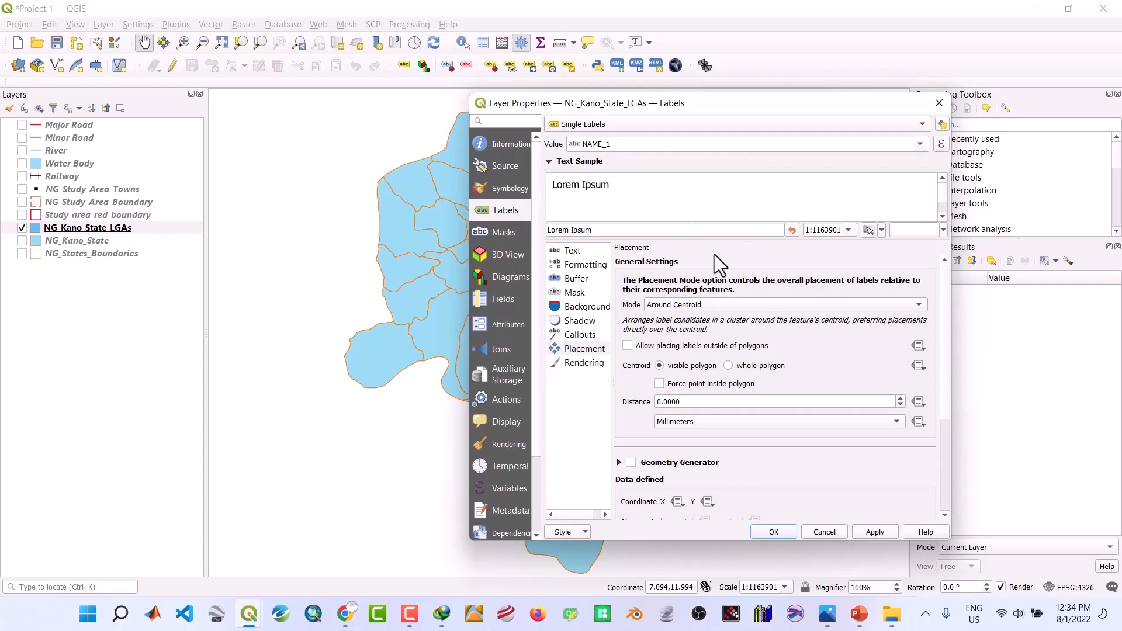
pyautogui.click(868, 532)
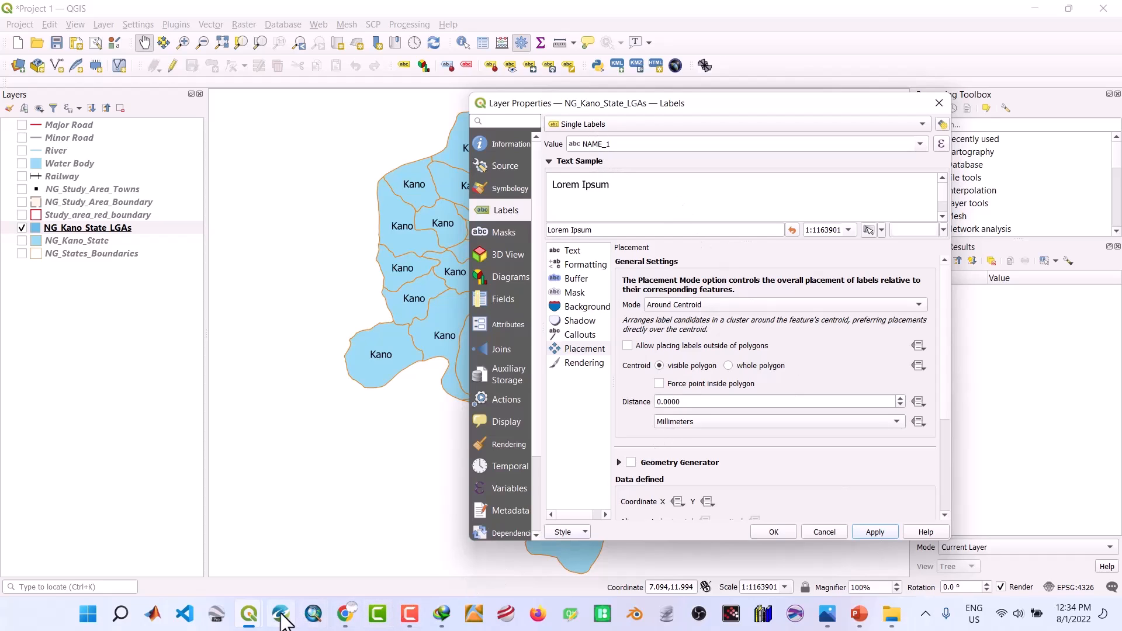
pyautogui.moveTo(255, 618)
pyautogui.click(921, 142)
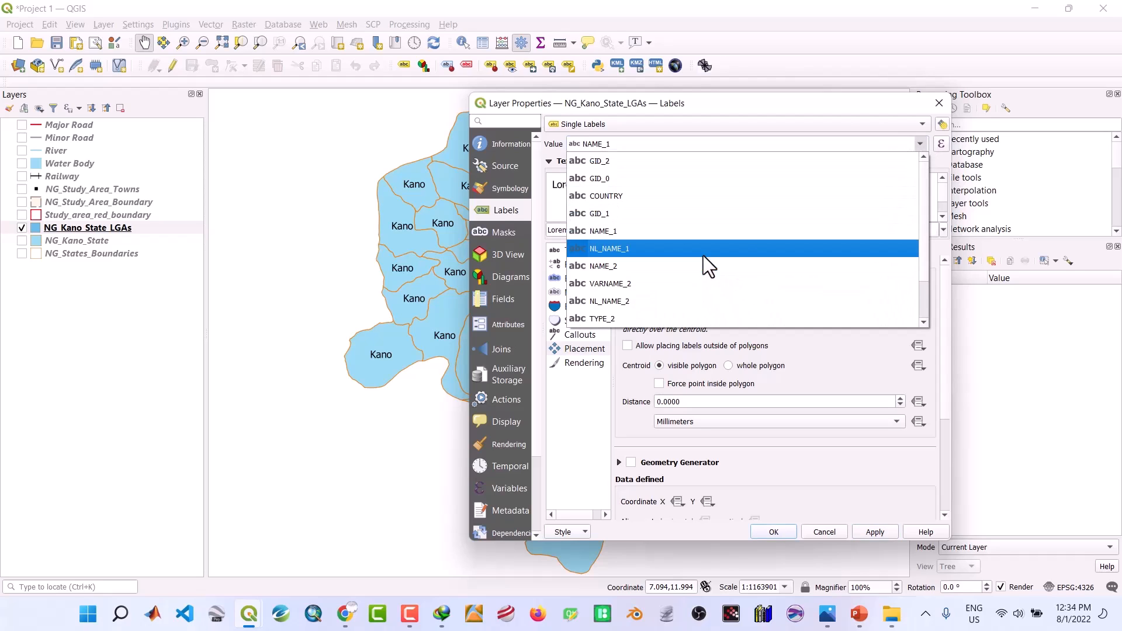
pyautogui.click(691, 264)
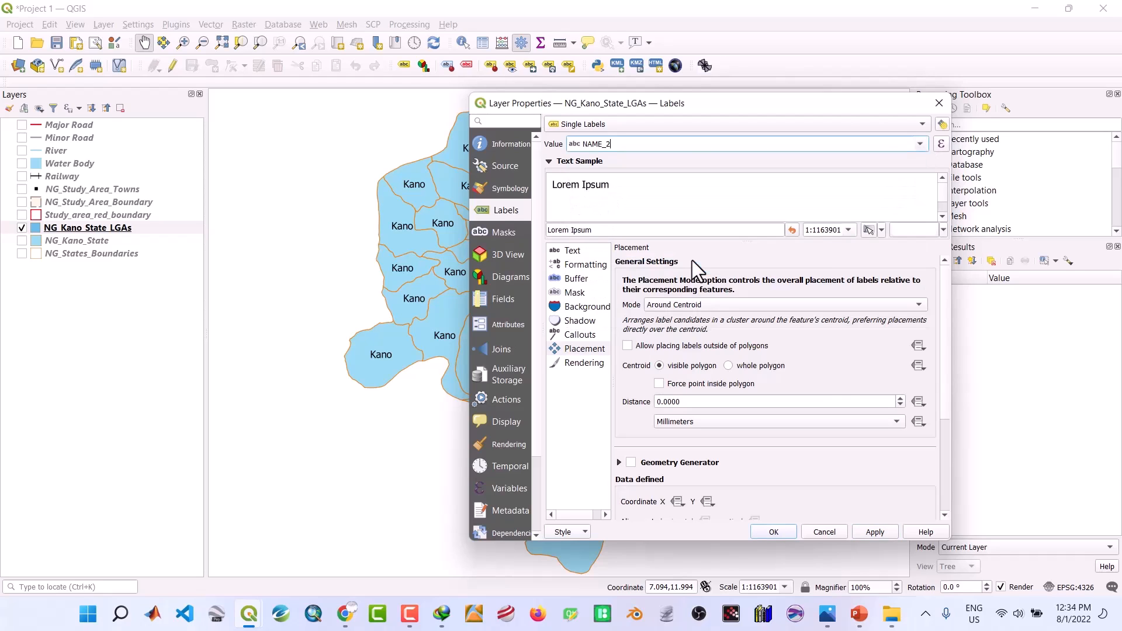
pyautogui.click(874, 535)
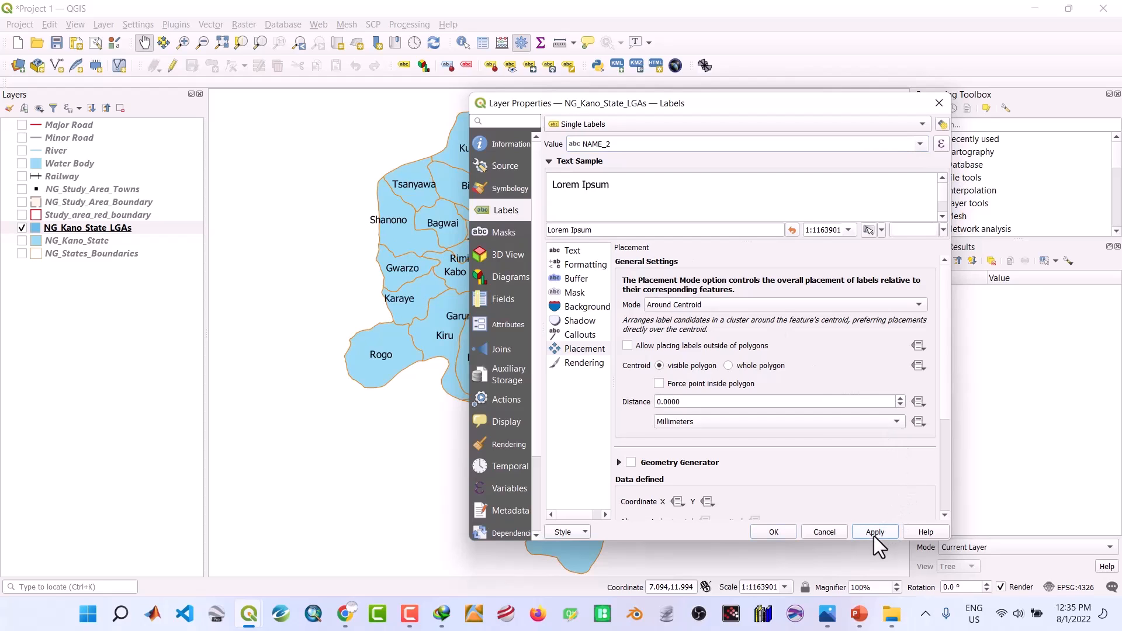
pyautogui.click(773, 531)
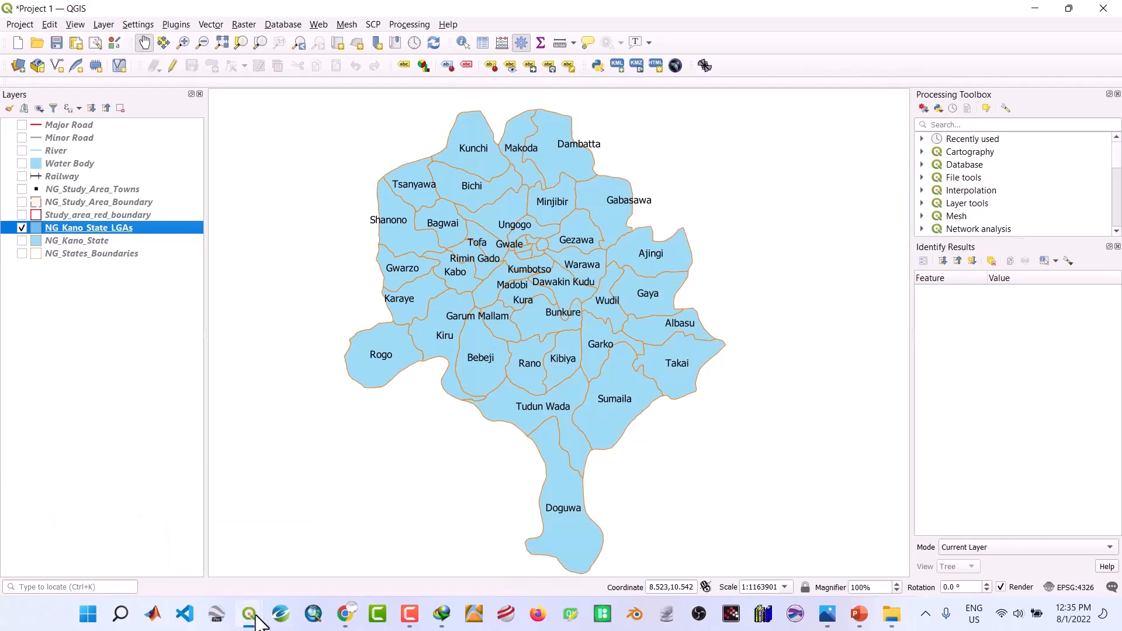
# Deselect all features in the open NG_Study_Area_Boundary attribute table and close the table
pyautogui.moveTo(256, 617)
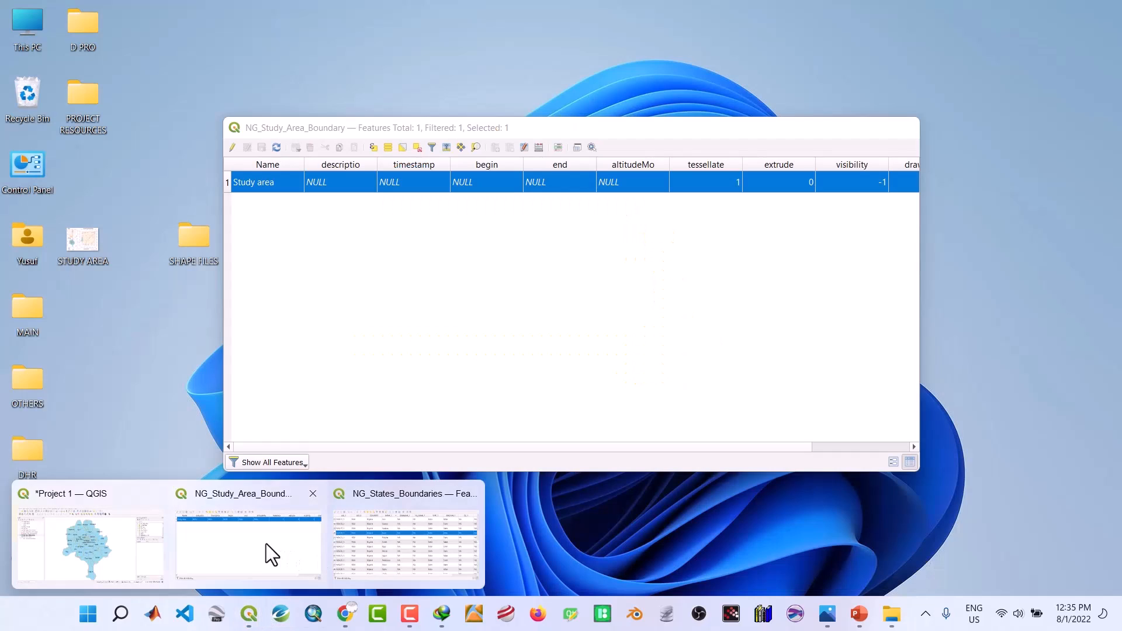
pyautogui.click(265, 544)
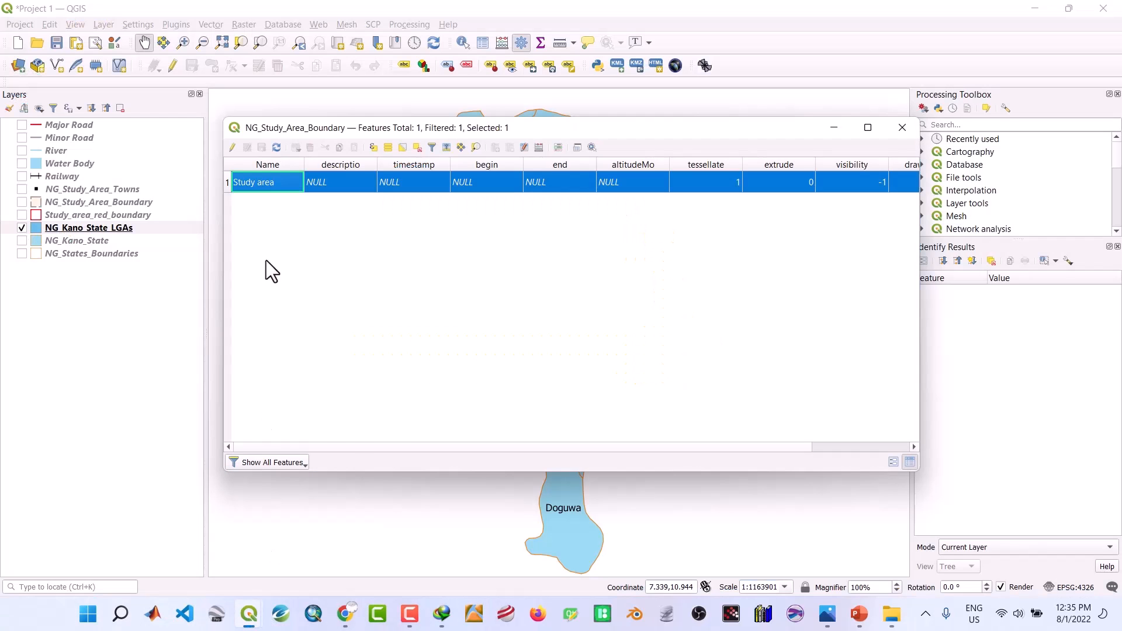
pyautogui.click(417, 147)
pyautogui.click(901, 128)
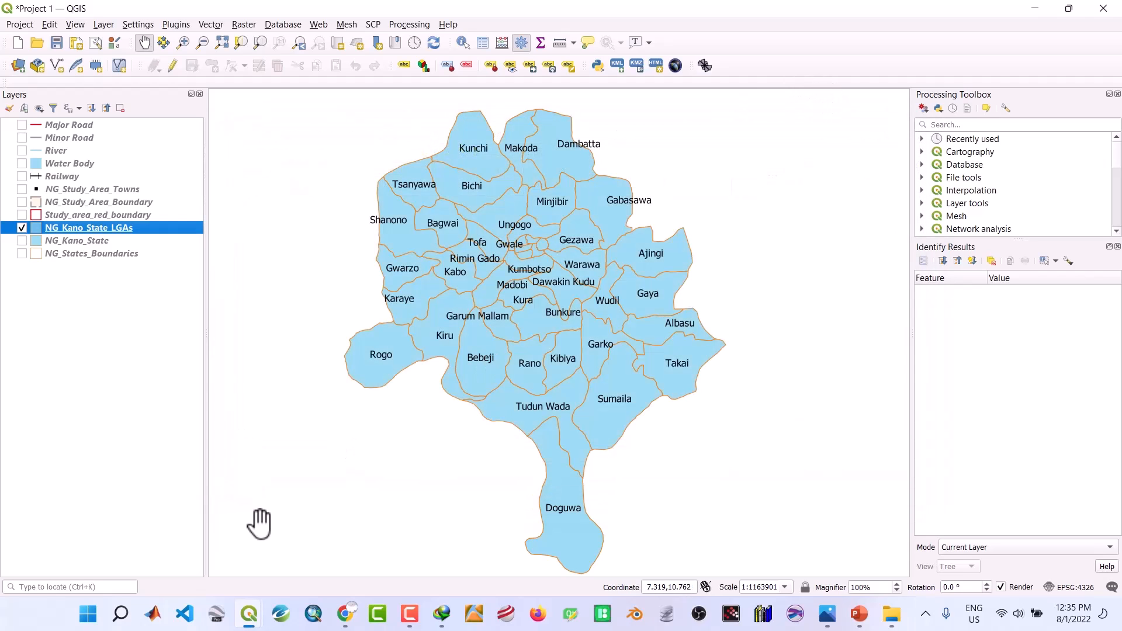
# Deselect all features in the NG_States_Boundaries attribute table, close the table, and save the project
pyautogui.moveTo(249, 614)
pyautogui.click(377, 518)
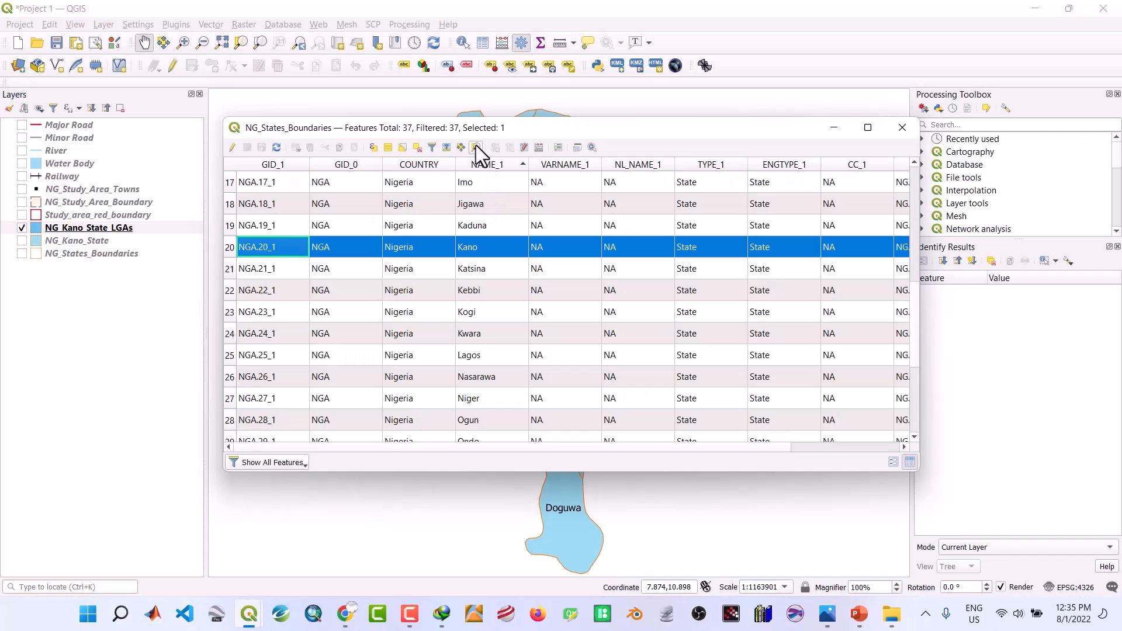
pyautogui.click(419, 147)
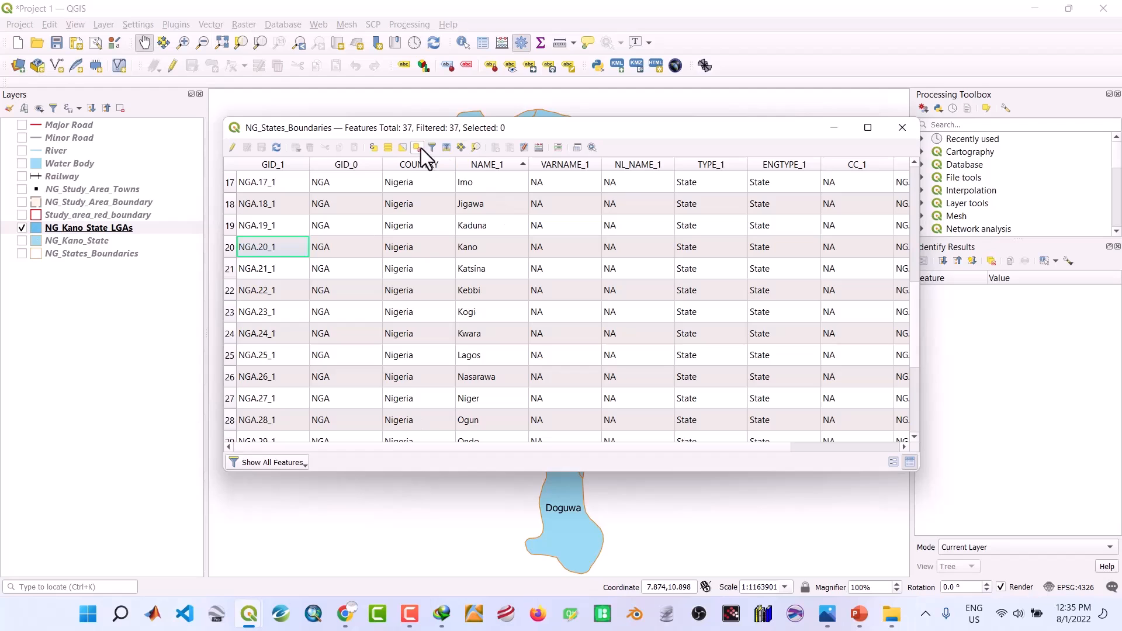
pyautogui.click(902, 128)
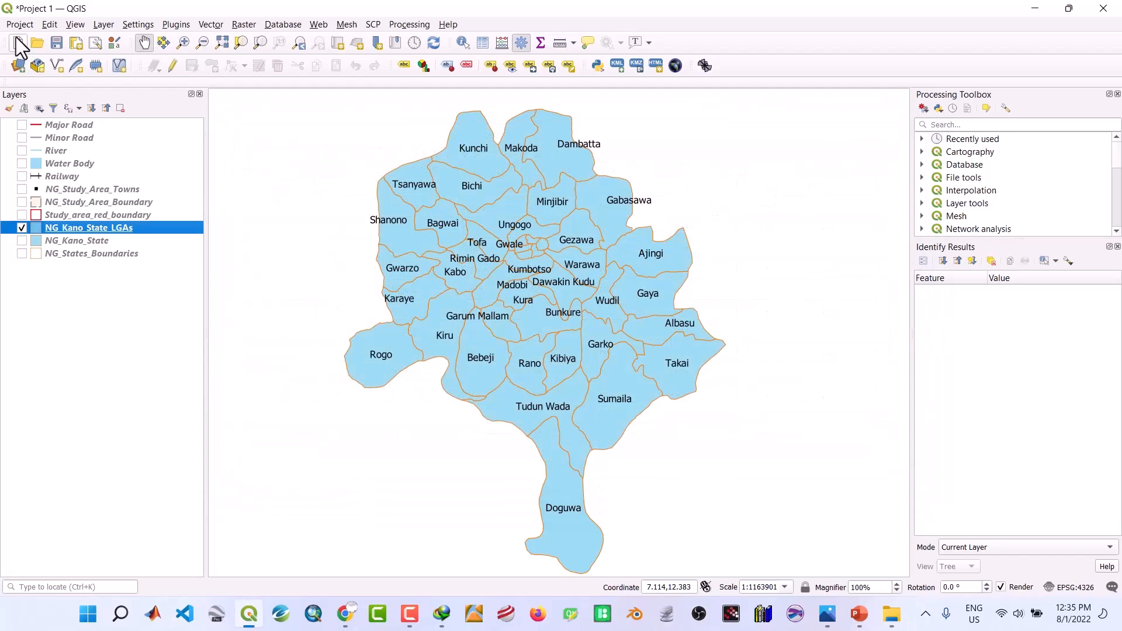
pyautogui.click(59, 43)
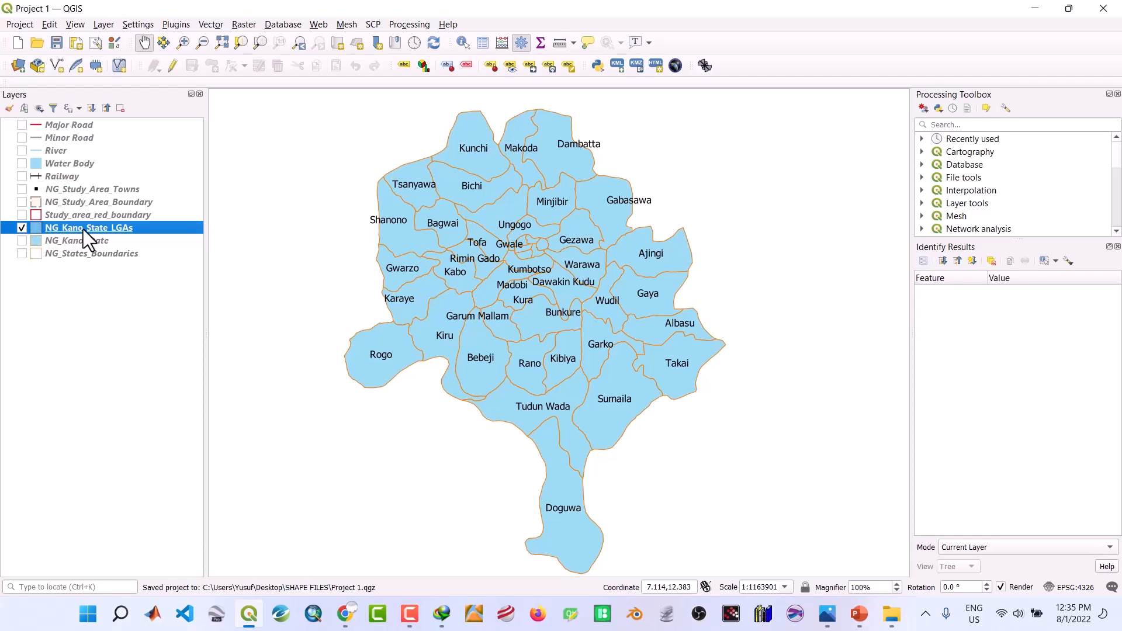
# Hide NG_Kano_State_LGAs, show NG_States_Boundaries zoomed to its full extent, and save the project
pyautogui.click(20, 232)
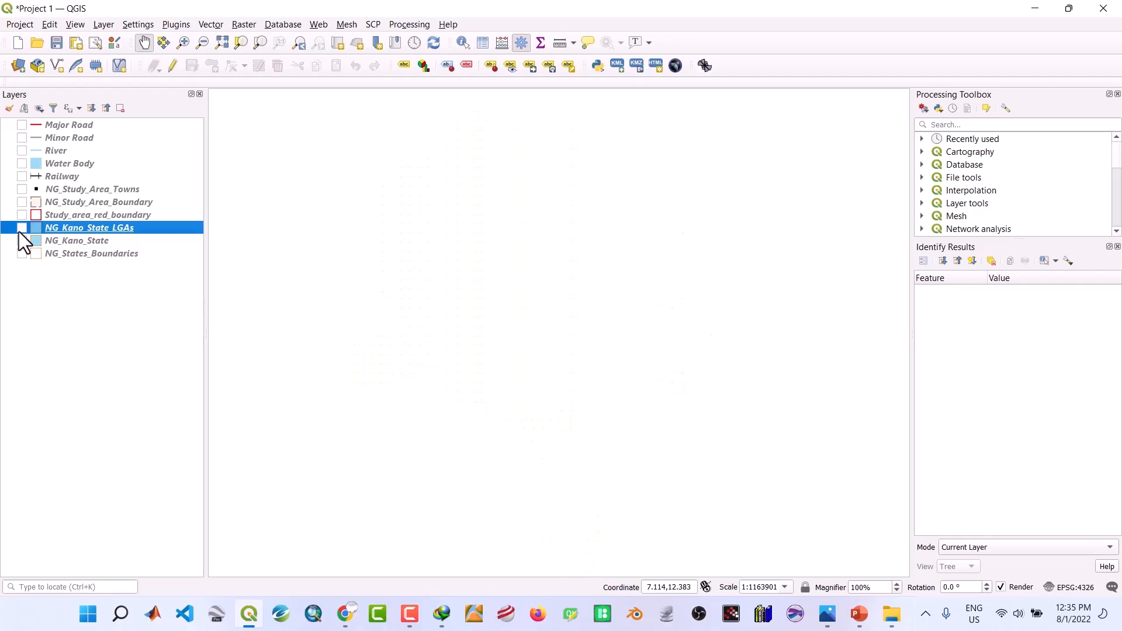
pyautogui.click(22, 253)
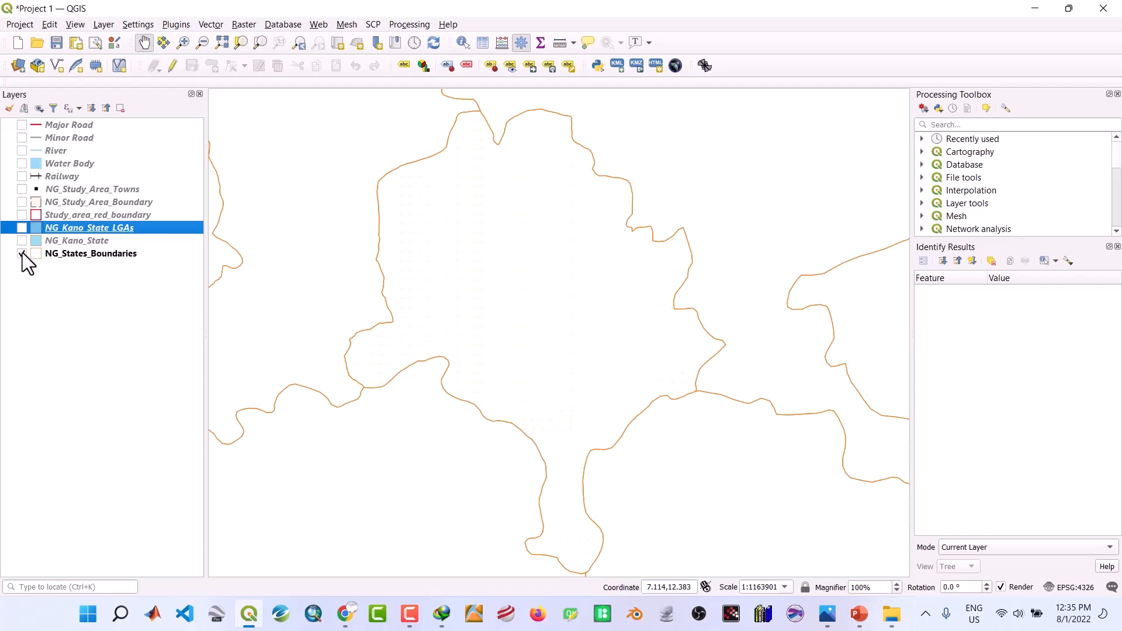
pyautogui.click(65, 252)
pyautogui.rightClick(64, 252)
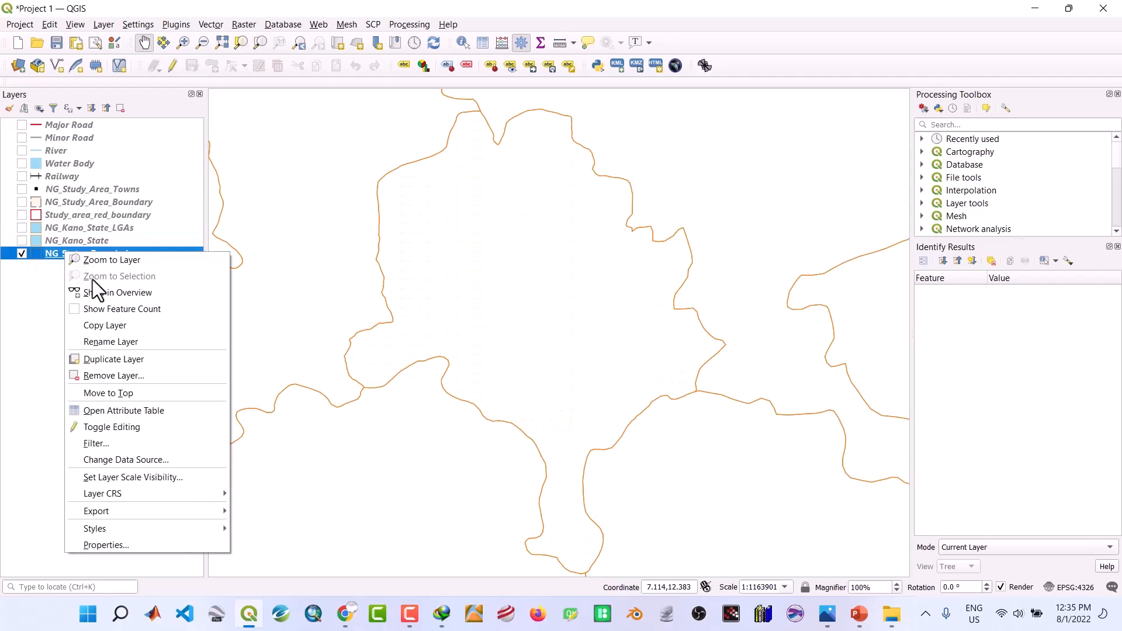
pyautogui.click(100, 261)
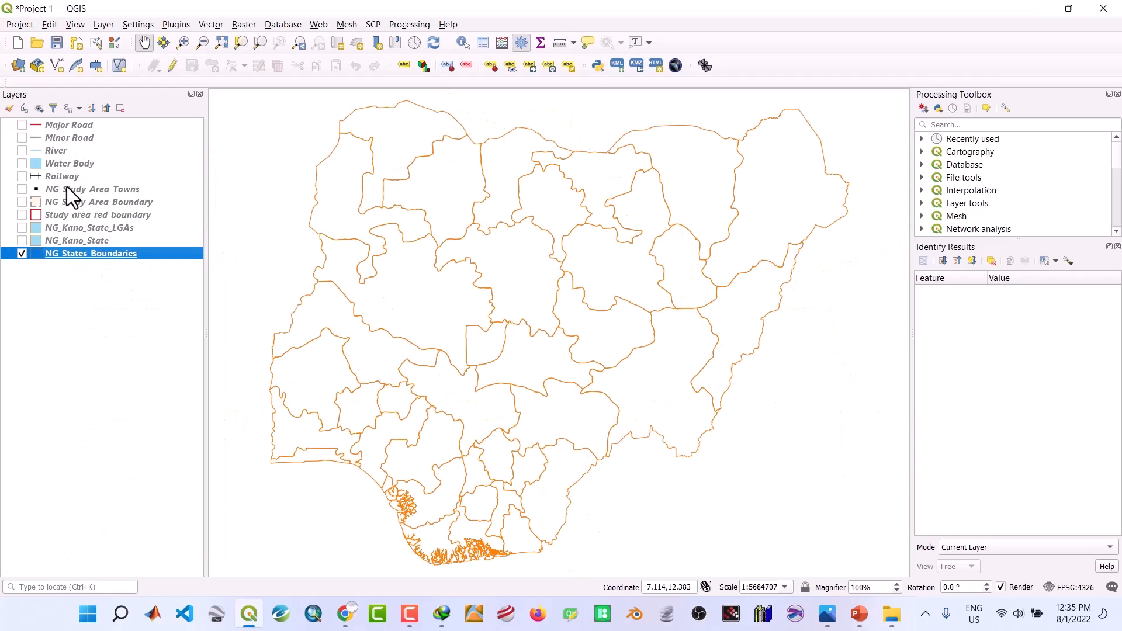
pyautogui.click(54, 46)
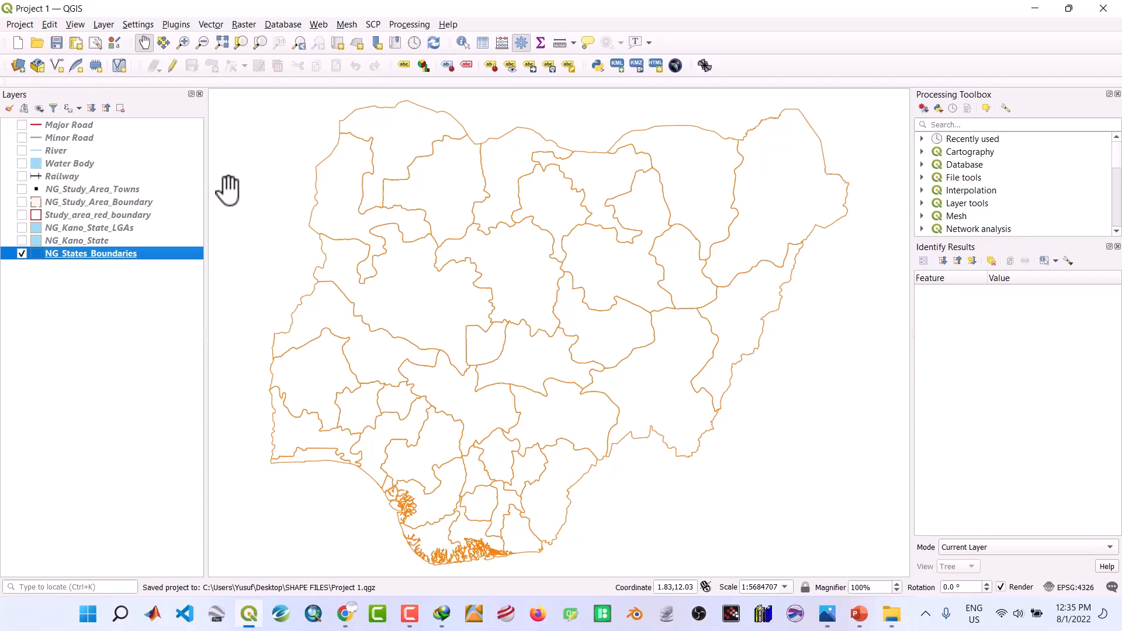
# Check the STUDY AREA.png reference map, make the NG_Kano_State layer visible over the state boundaries, and save the project
pyautogui.click(829, 615)
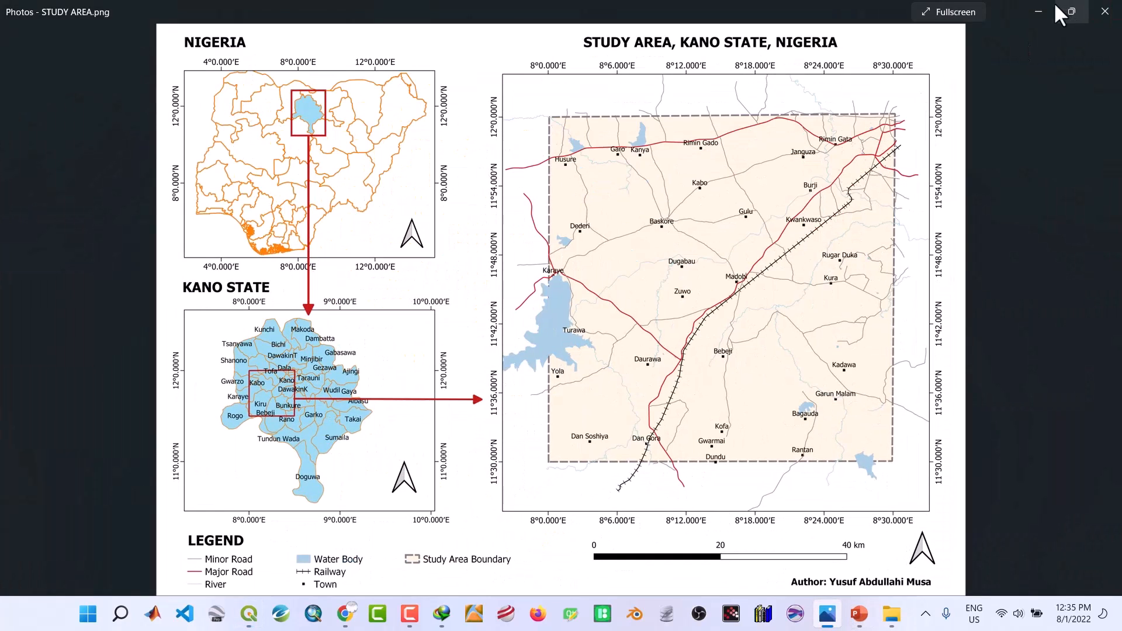
pyautogui.click(1038, 11)
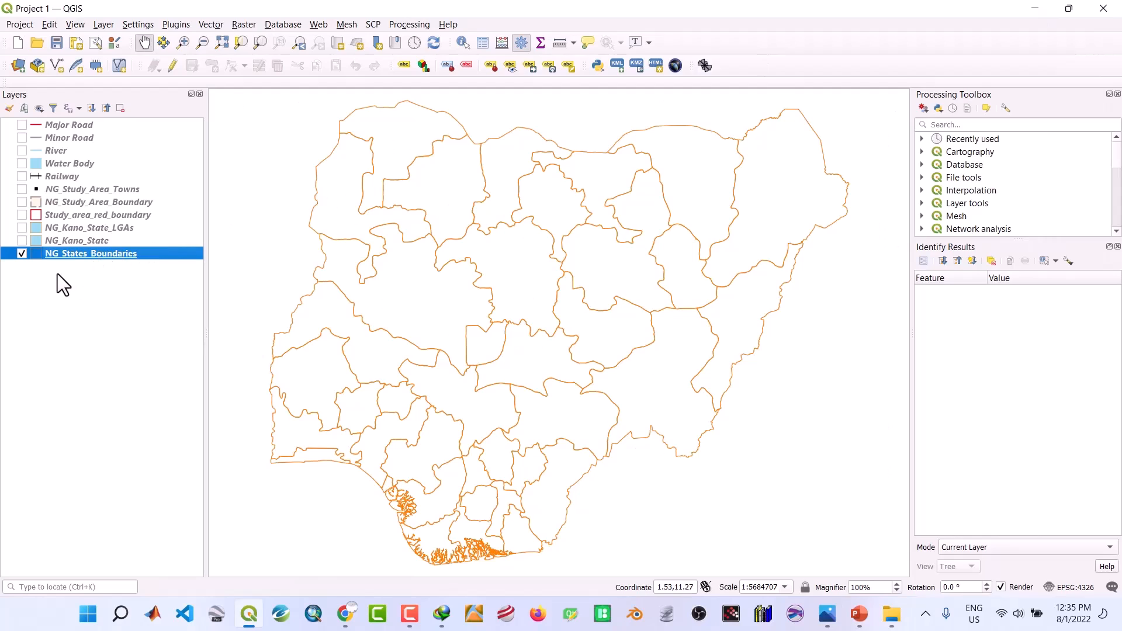
pyautogui.click(20, 239)
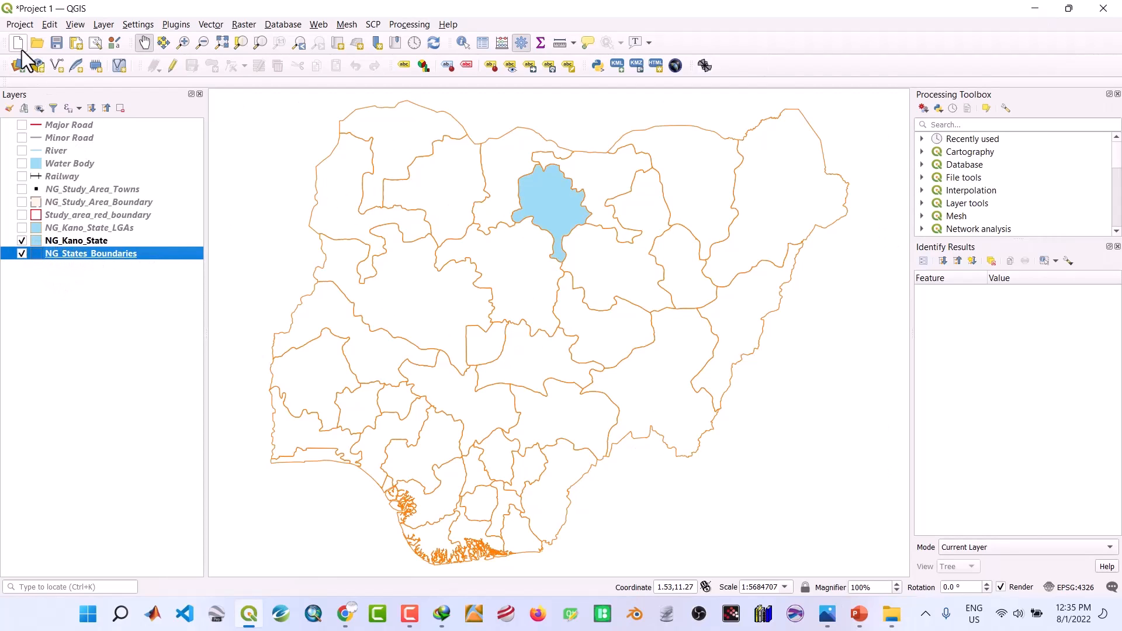
pyautogui.click(56, 44)
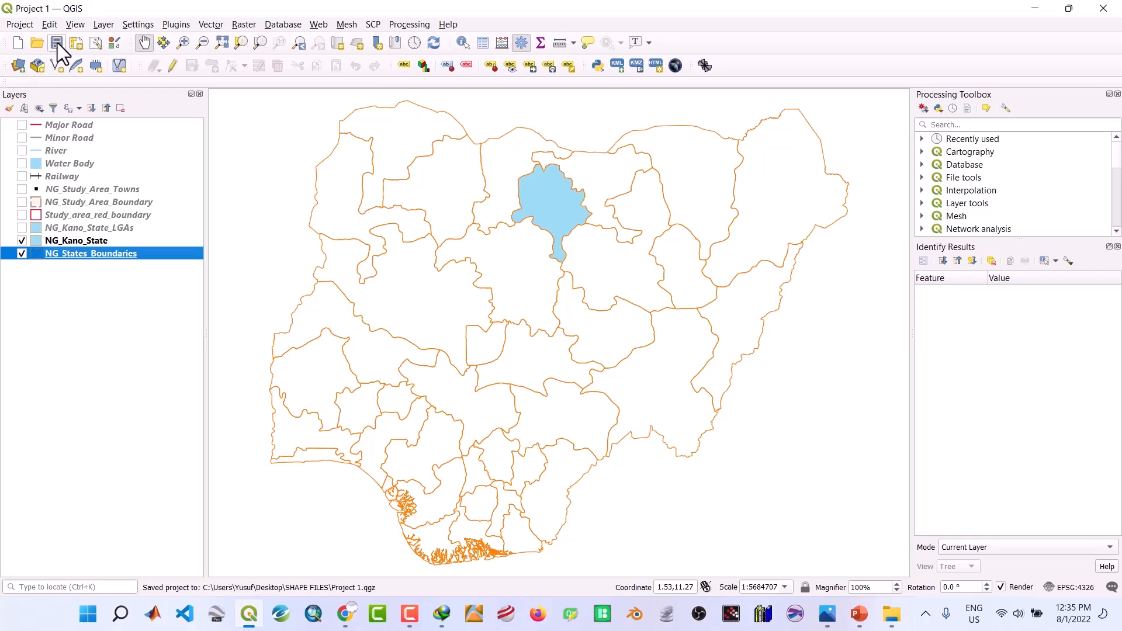
# Create a new print layout titled "Study Area Map"
pyautogui.click(21, 24)
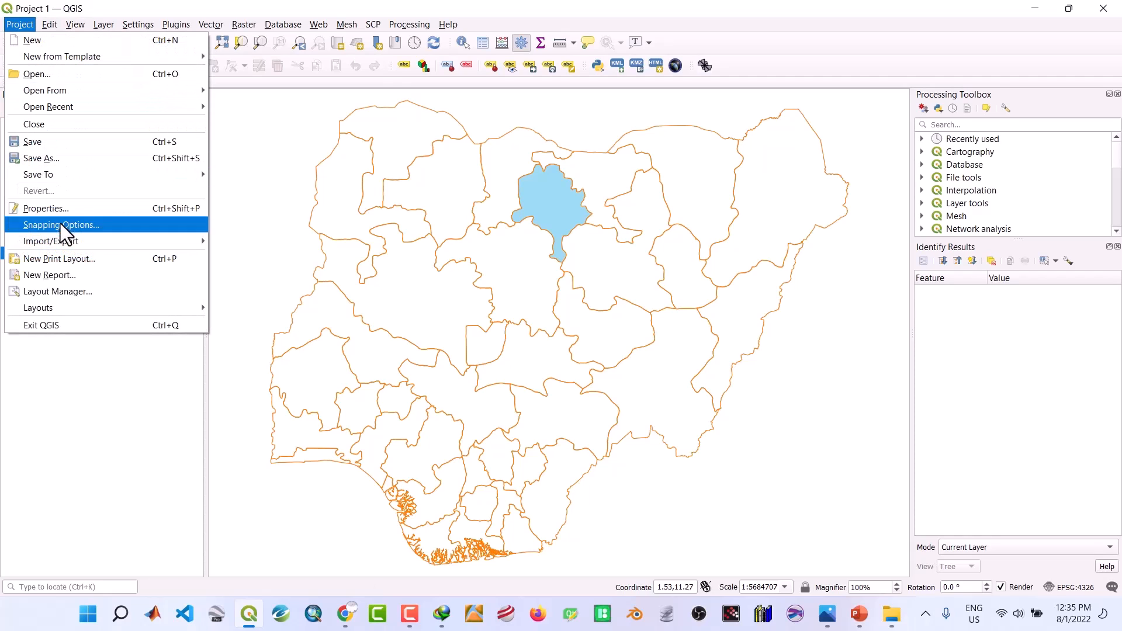
pyautogui.click(62, 257)
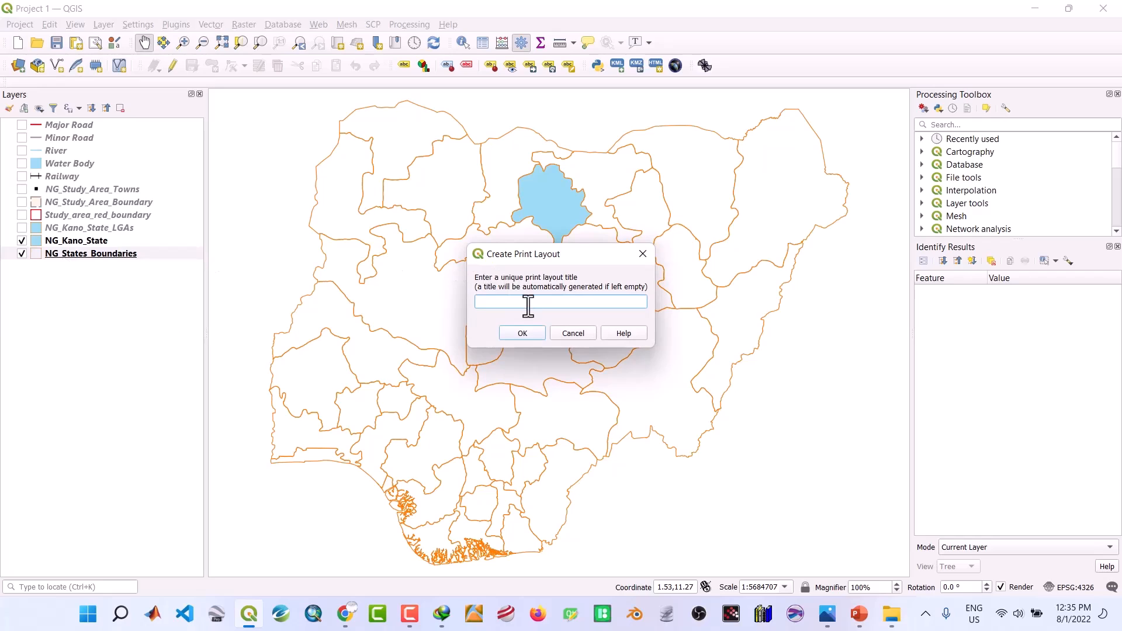
pyautogui.write('Map 1')
pyautogui.press('BackSpace')
pyautogui.press('BackSpace')
pyautogui.press('BackSpace')
pyautogui.press('BackSpace')
pyautogui.press('BackSpace')
pyautogui.write('Stdy')
pyautogui.press('BackSpace')
pyautogui.press('BackSpace')
pyautogui.write('udy Area Map')
pyautogui.click(526, 333)
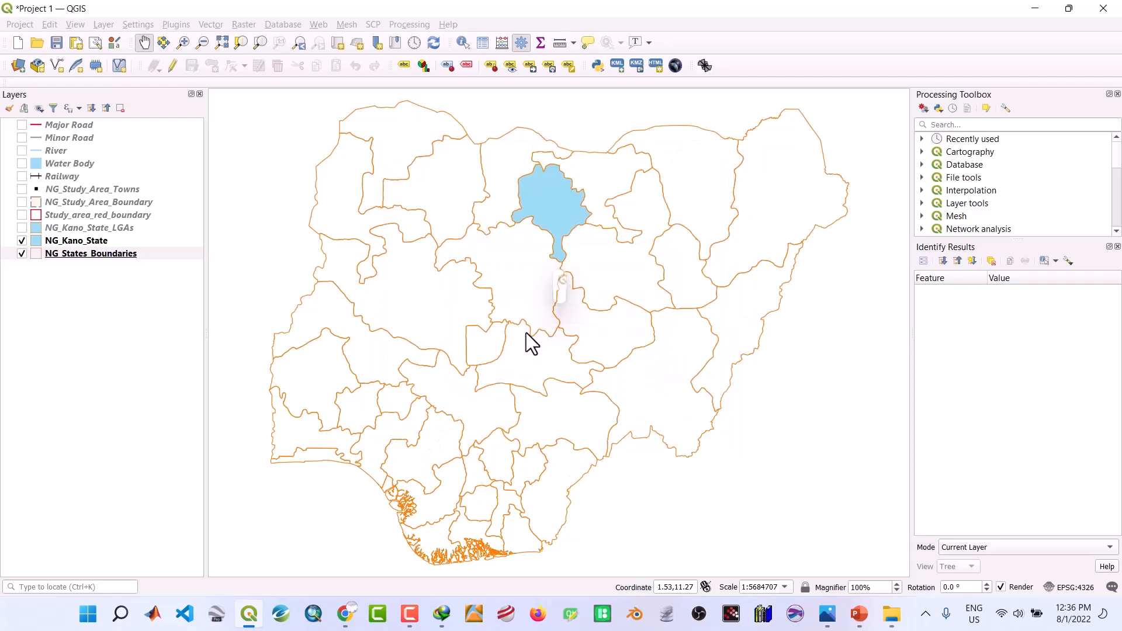
# Set the Study Area Map layout's page size to A3
pyautogui.click(1034, 8)
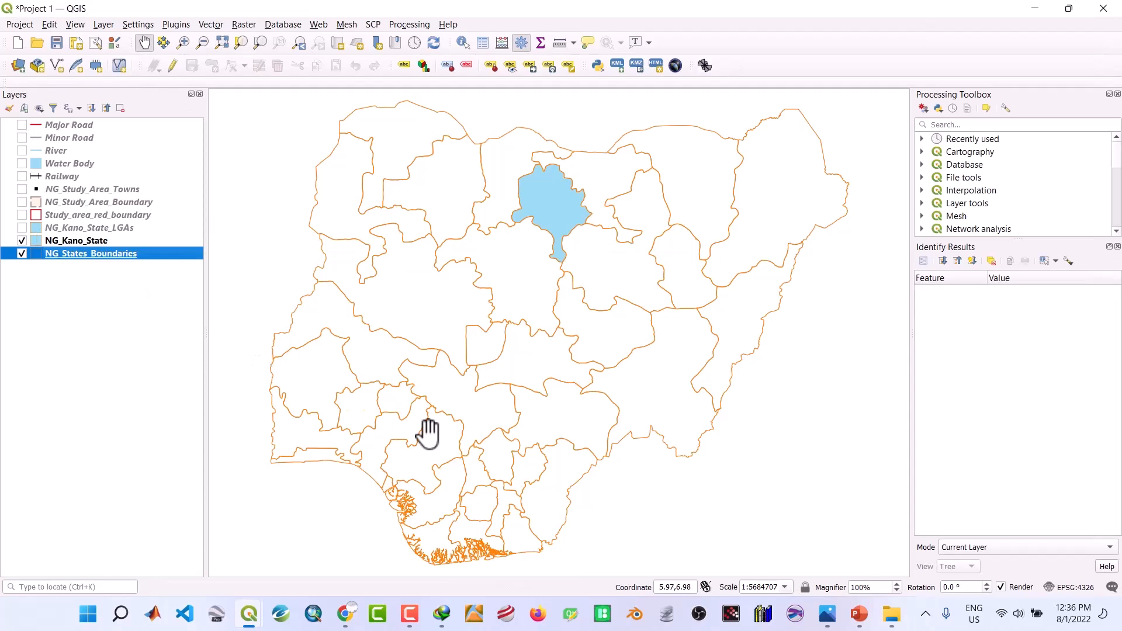
pyautogui.moveTo(250, 619)
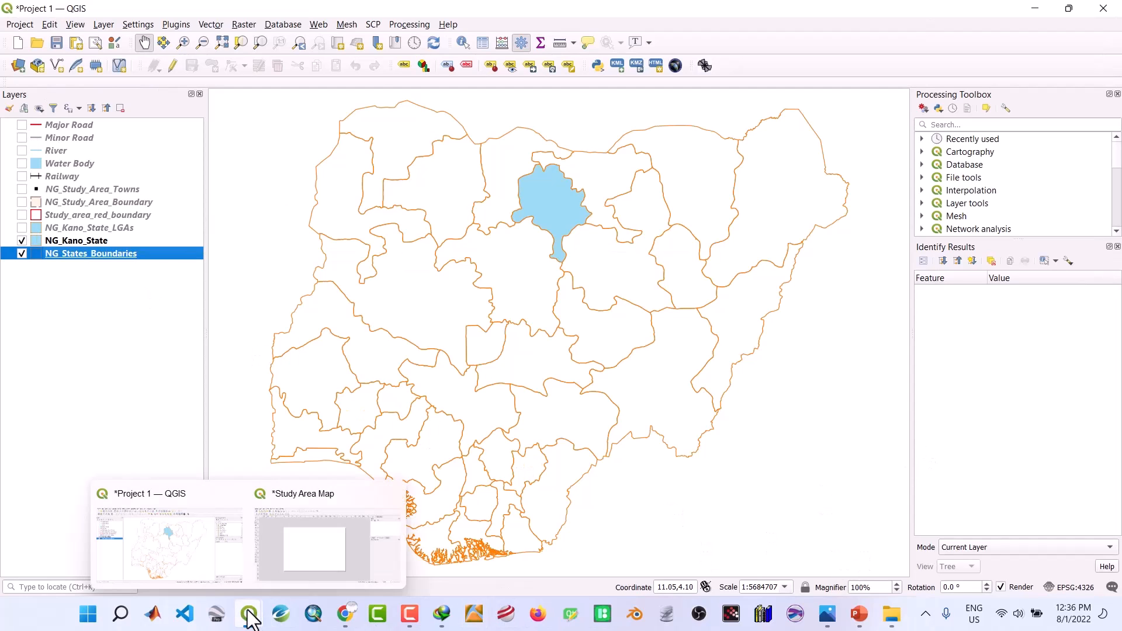
pyautogui.click(302, 572)
pyautogui.rightClick(426, 290)
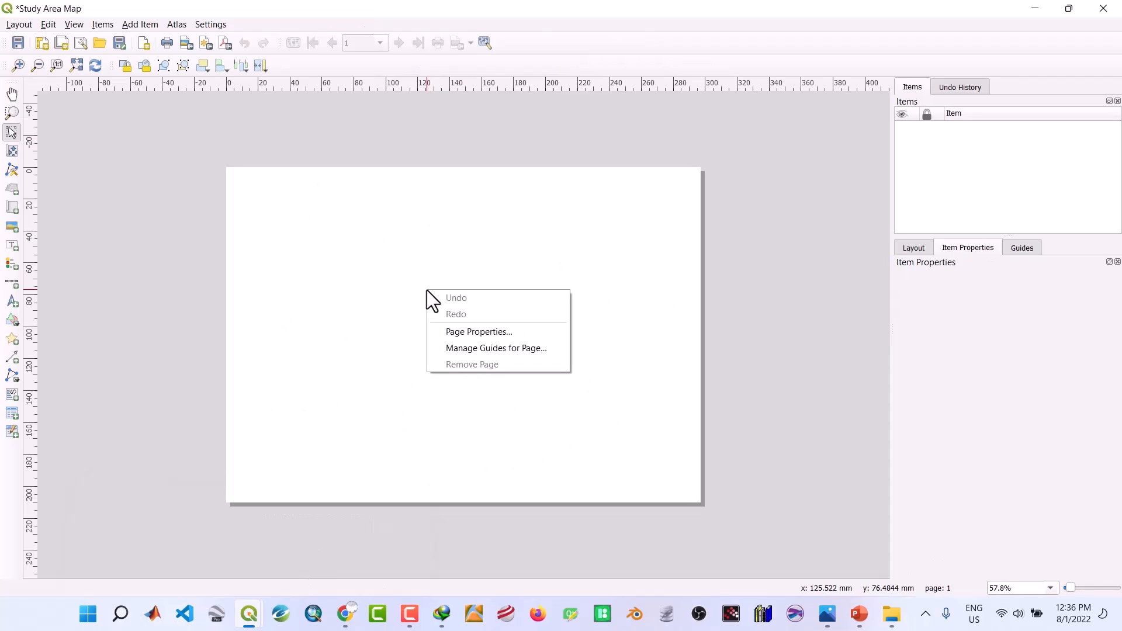
pyautogui.click(465, 333)
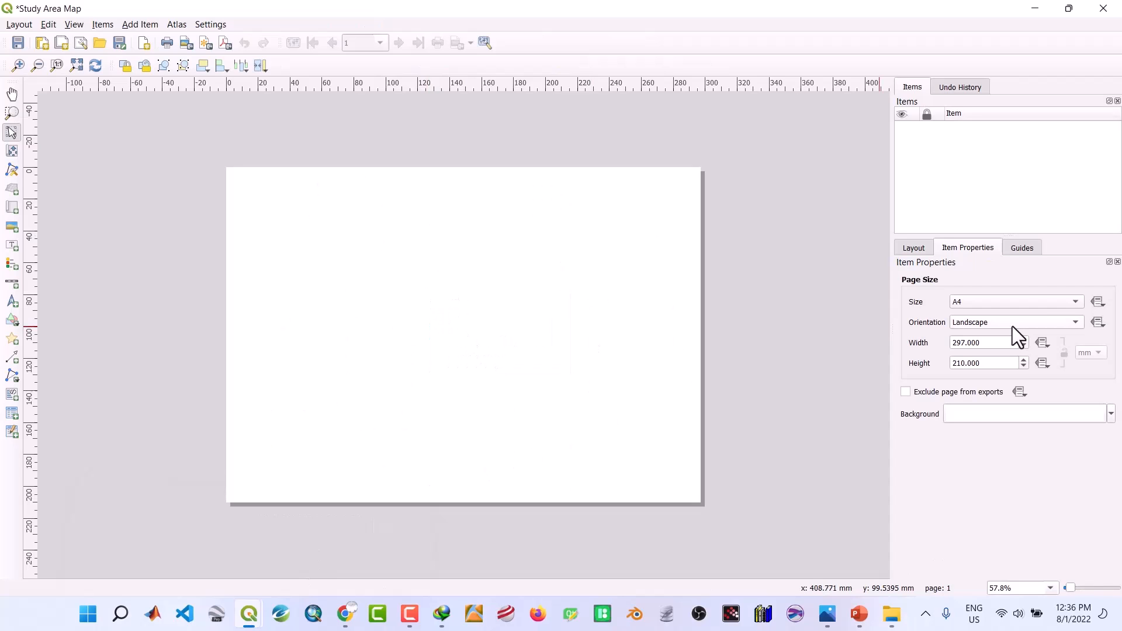
pyautogui.click(1075, 303)
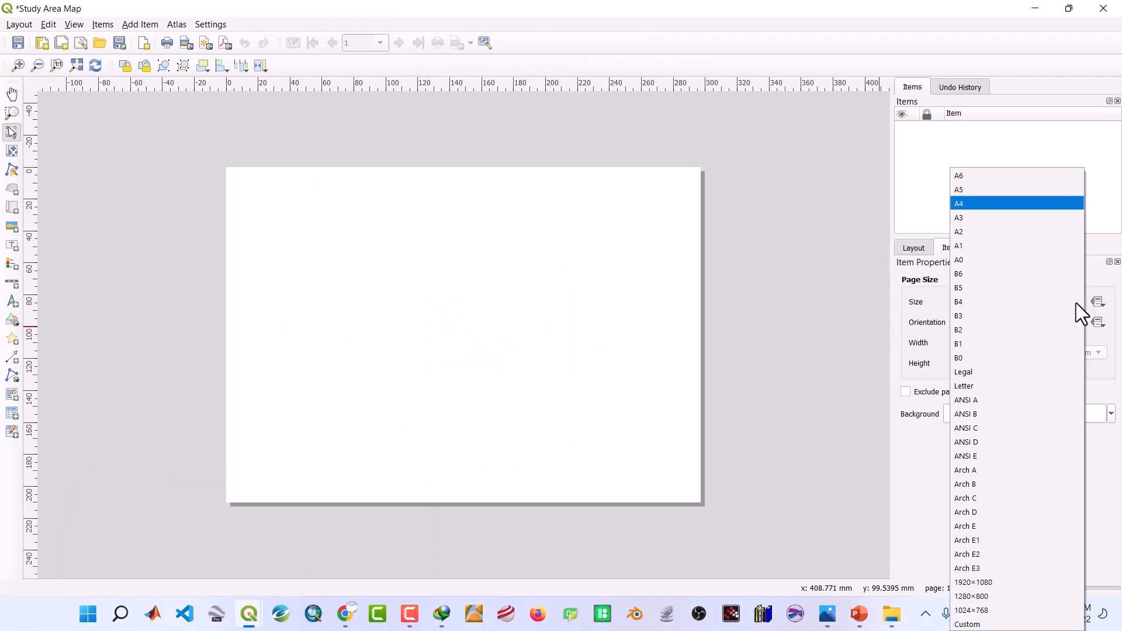
pyautogui.click(963, 220)
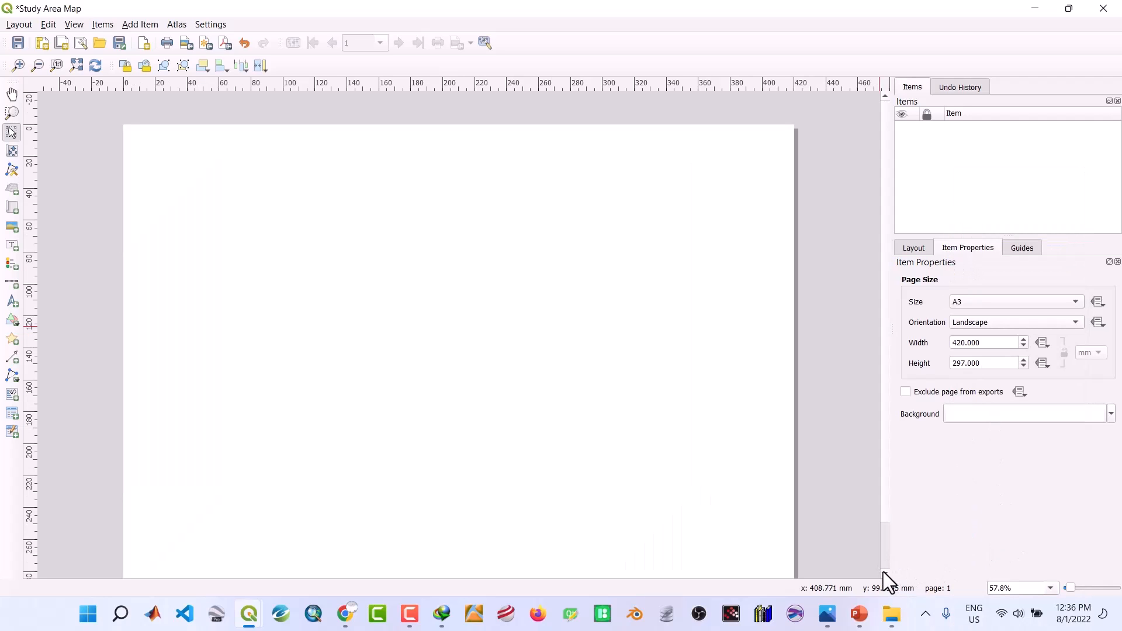
pyautogui.scroll(-2, 883, 571)
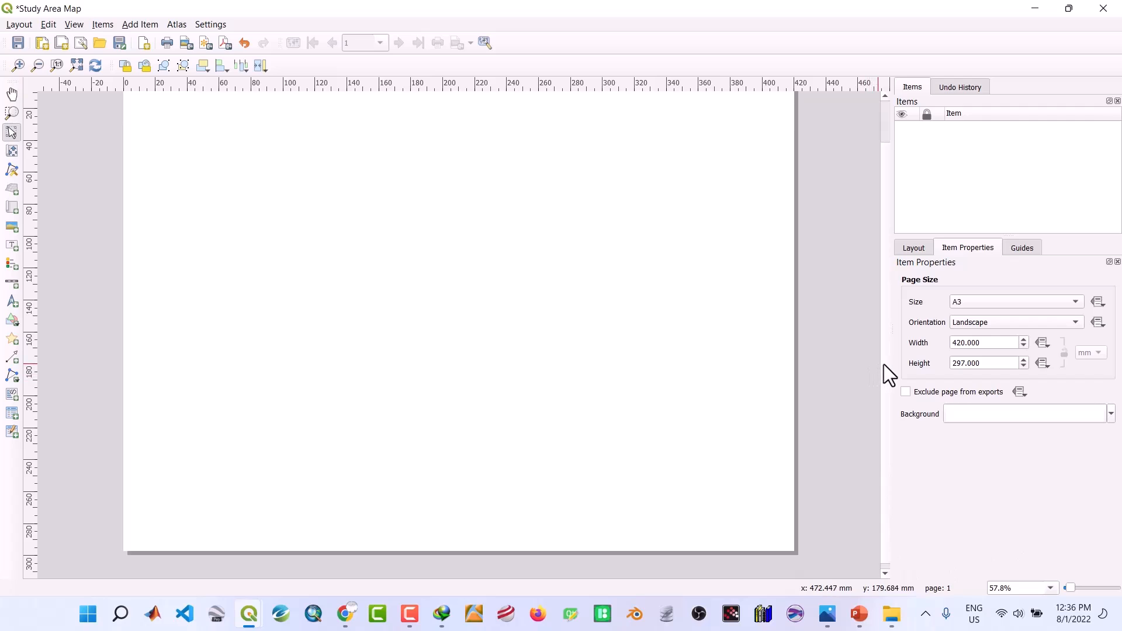
pyautogui.scroll(1, 885, 348)
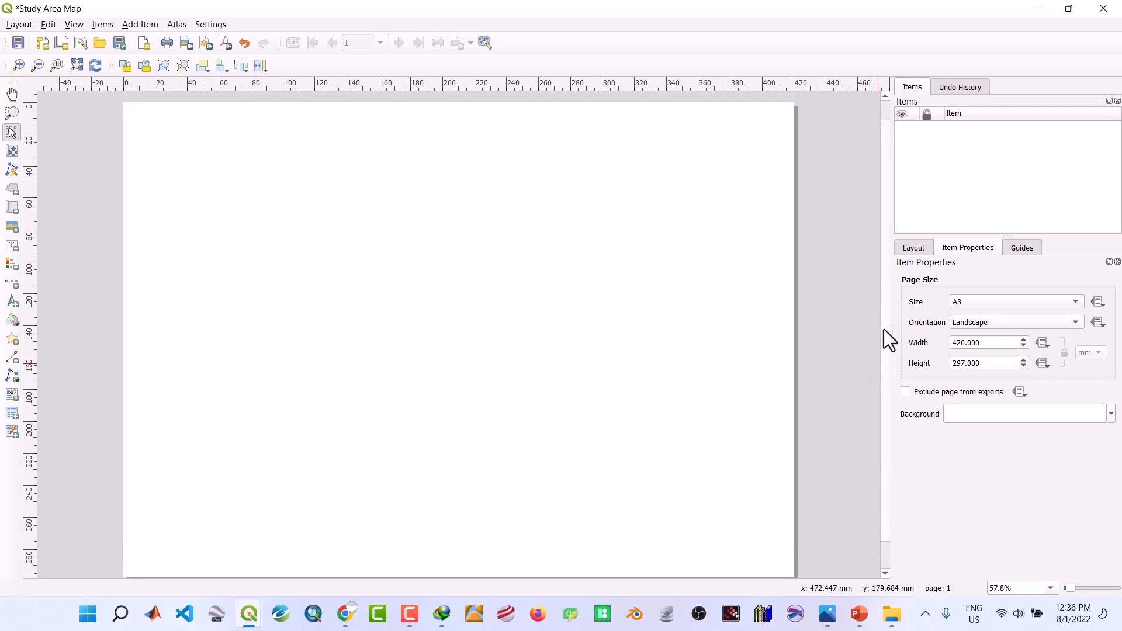
pyautogui.moveTo(883, 329); pyautogui.dragTo(883, 331)
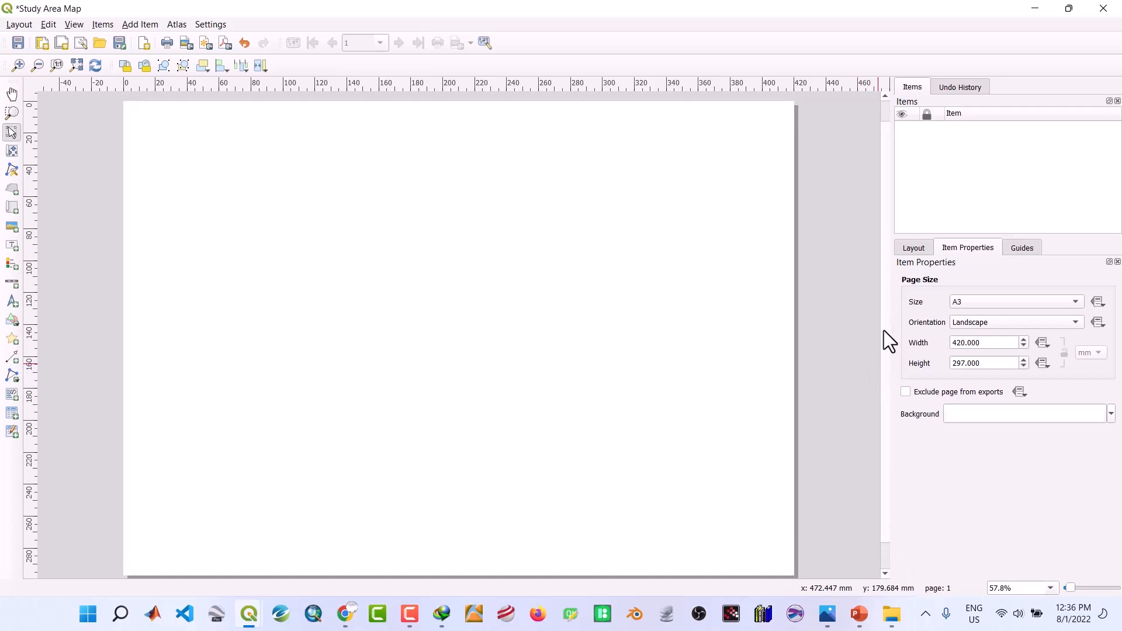
# Draw a rectangle shape covering the whole layout page as its border
pyautogui.click(10, 324)
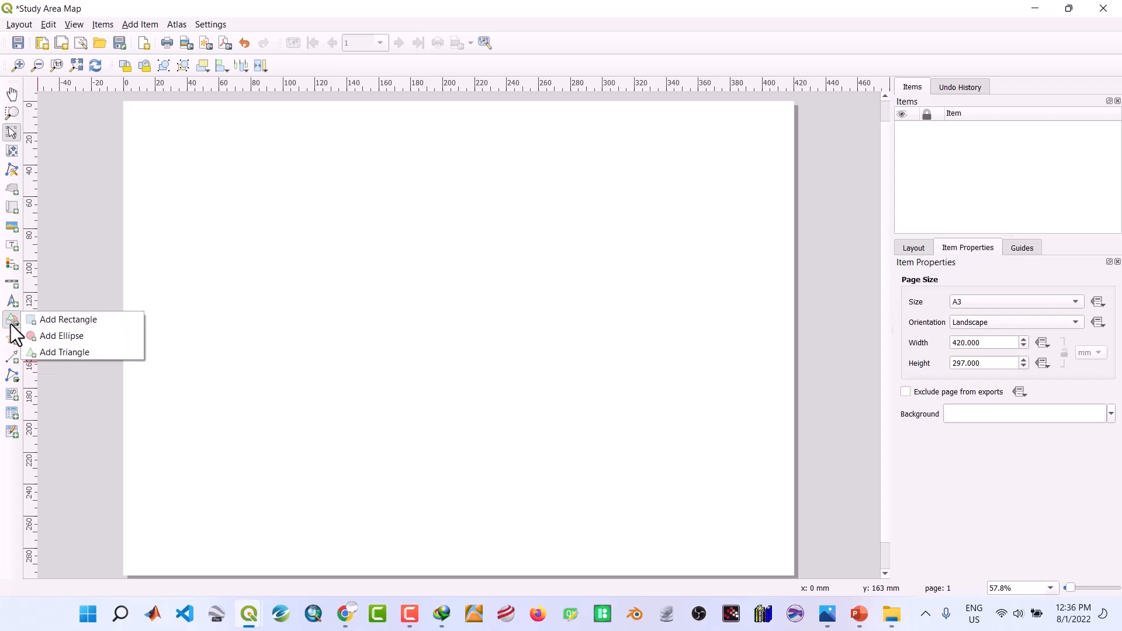
pyautogui.click(41, 320)
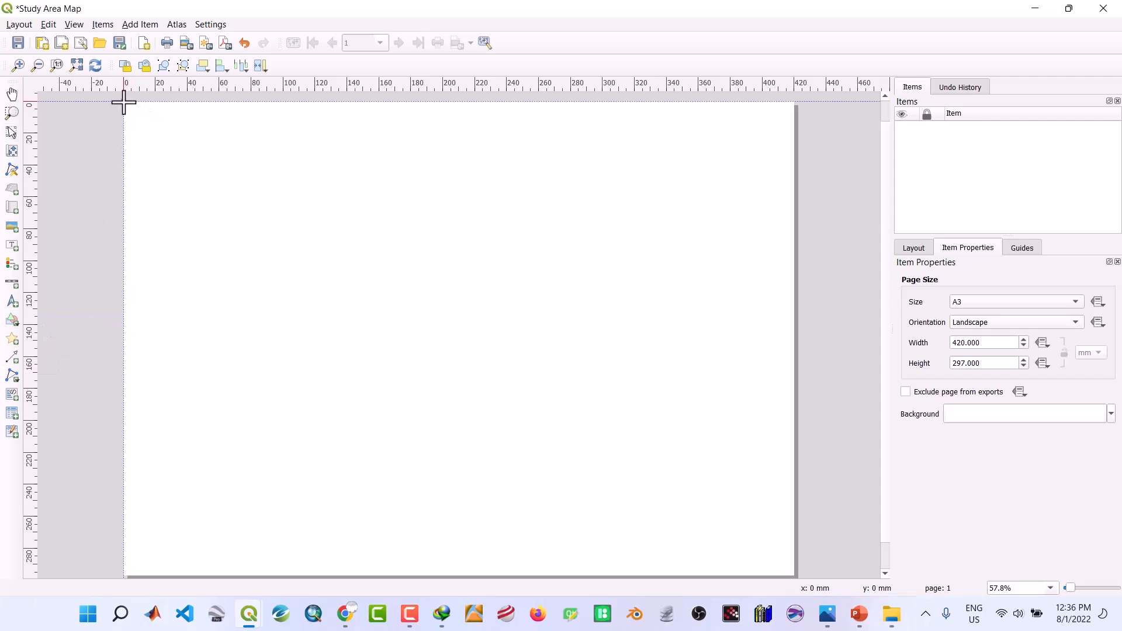
pyautogui.moveTo(124, 104); pyautogui.dragTo(793, 578)
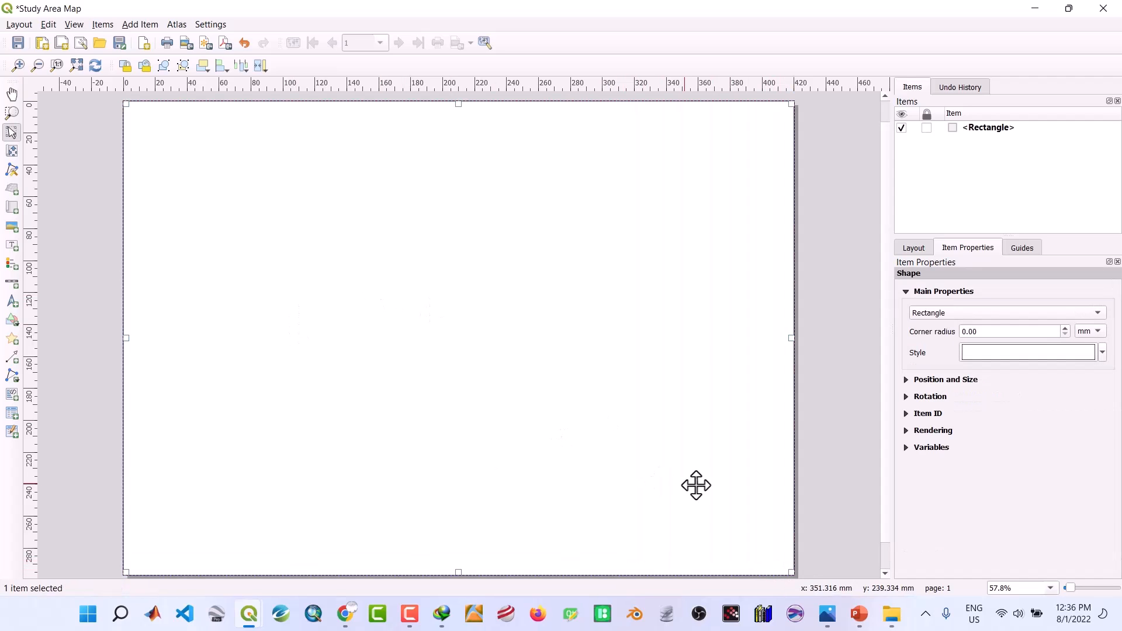
# Following the reference map image, add a map item about 135 by 113 mm in the page's upper-left area
pyautogui.moveTo(873, 628)
pyautogui.moveTo(827, 613)
pyautogui.click(826, 540)
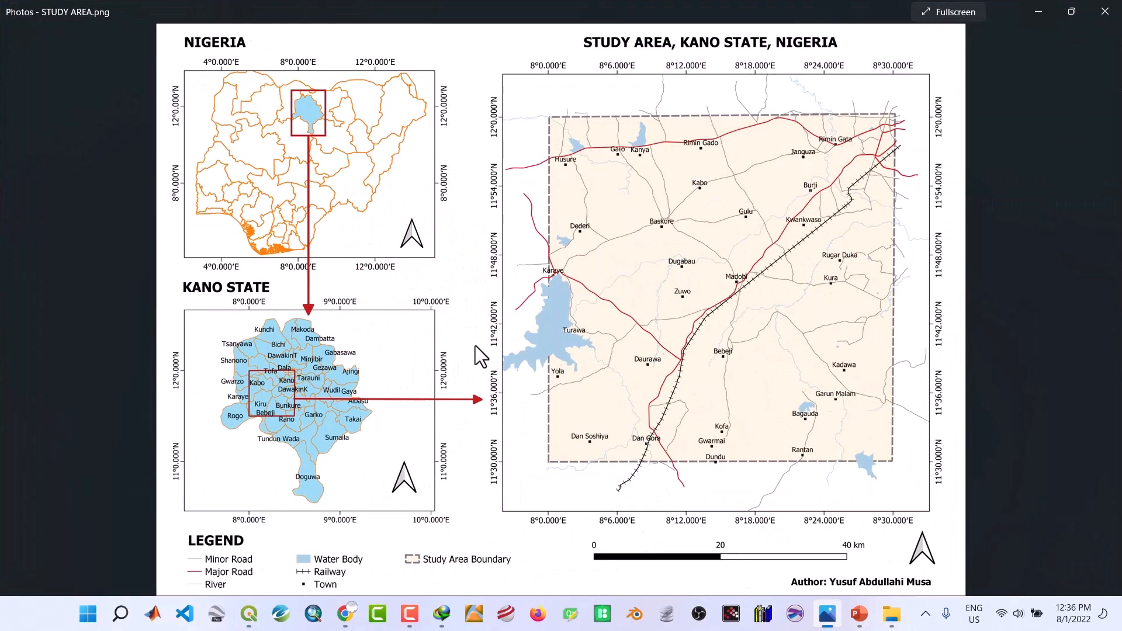
pyautogui.click(1040, 7)
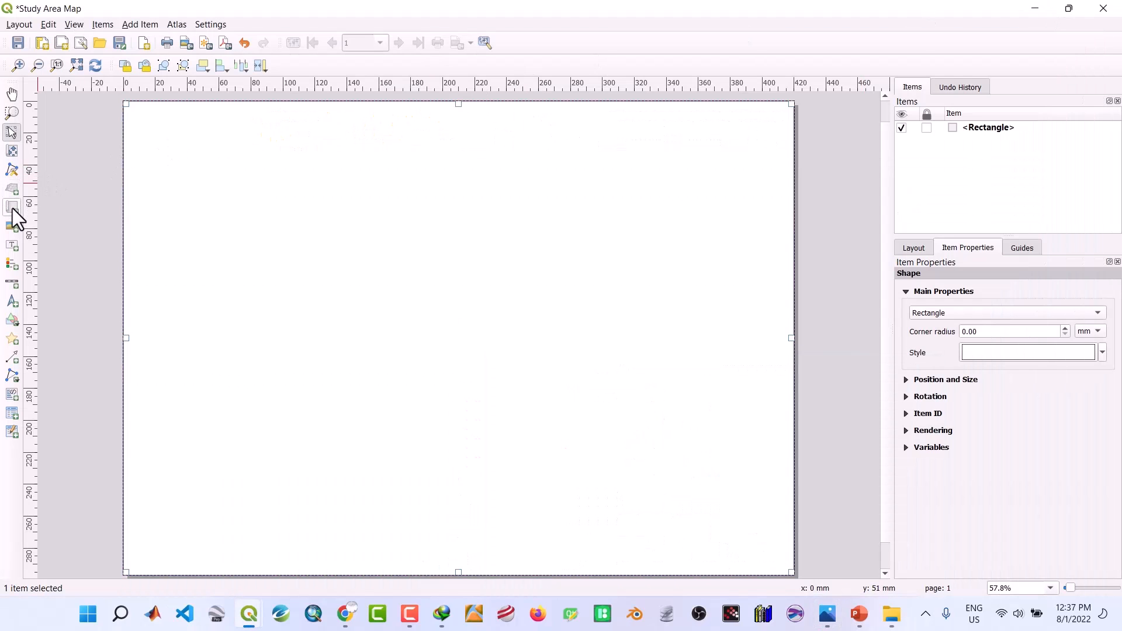
pyautogui.click(12, 208)
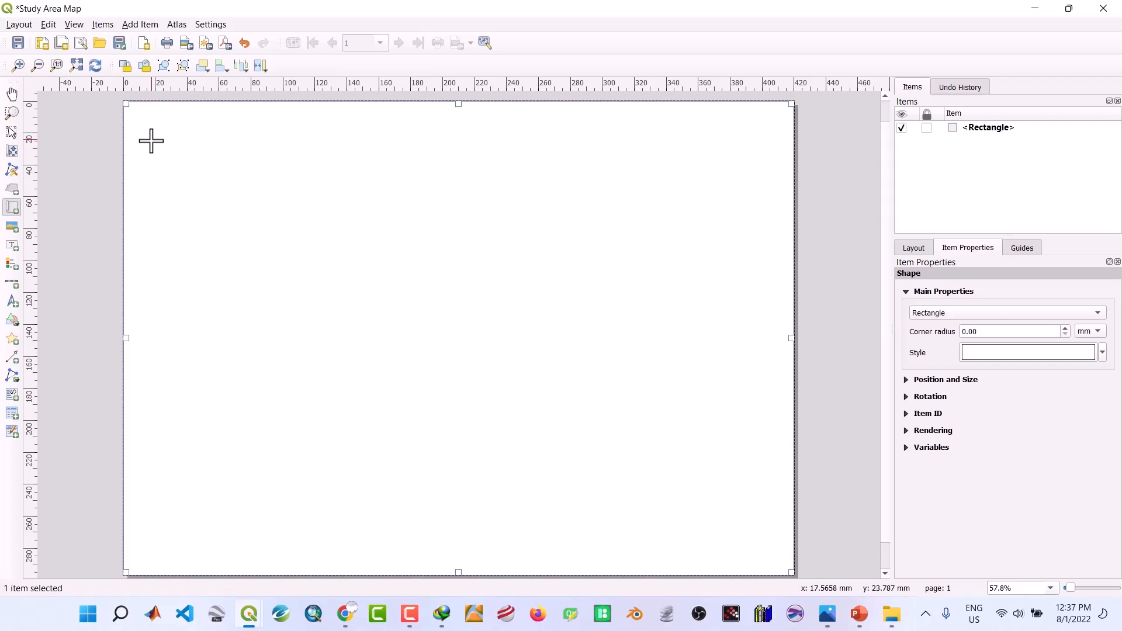
pyautogui.moveTo(151, 141); pyautogui.dragTo(367, 321)
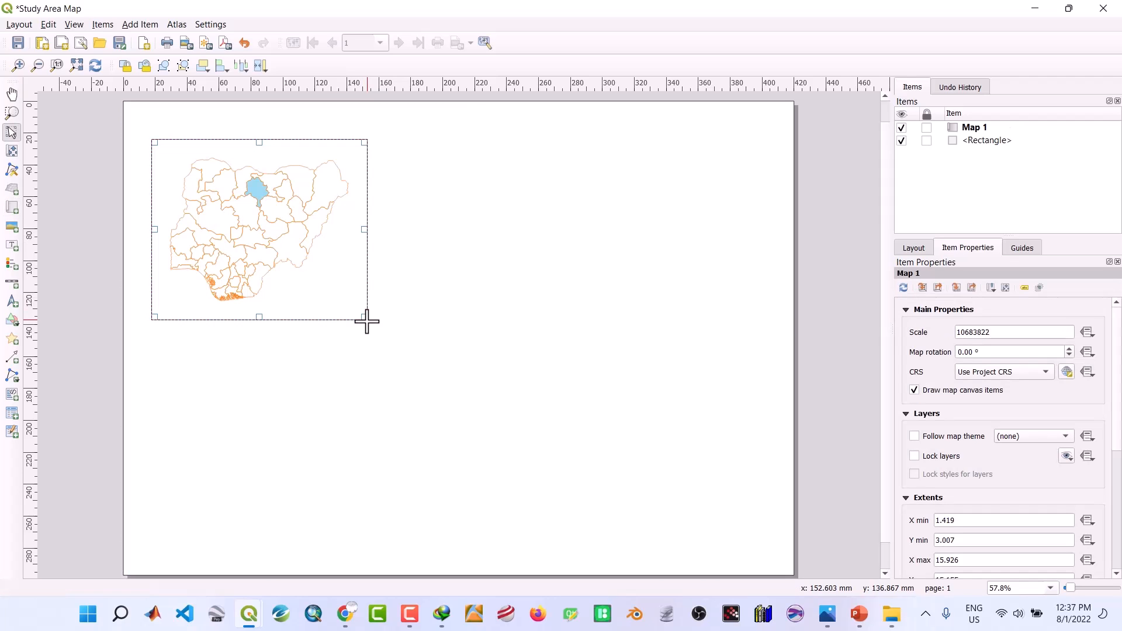
# Zoom in on Nigeria in the main QGIS canvas, save the project, and set Map 1's extent to match the main canvas
pyautogui.moveTo(250, 625)
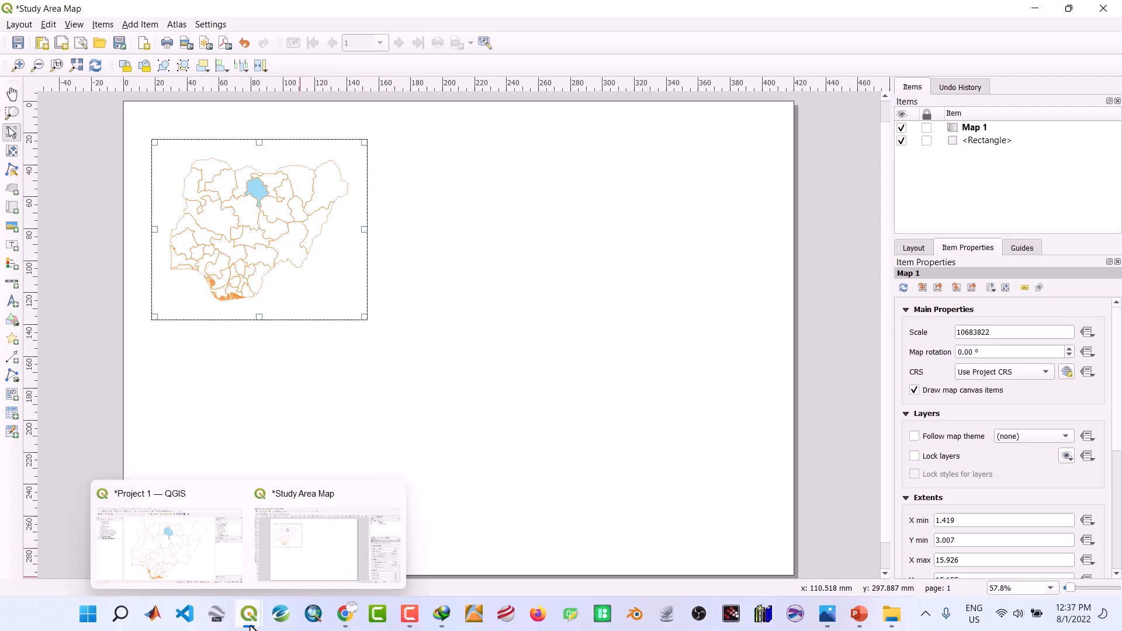
pyautogui.click(177, 563)
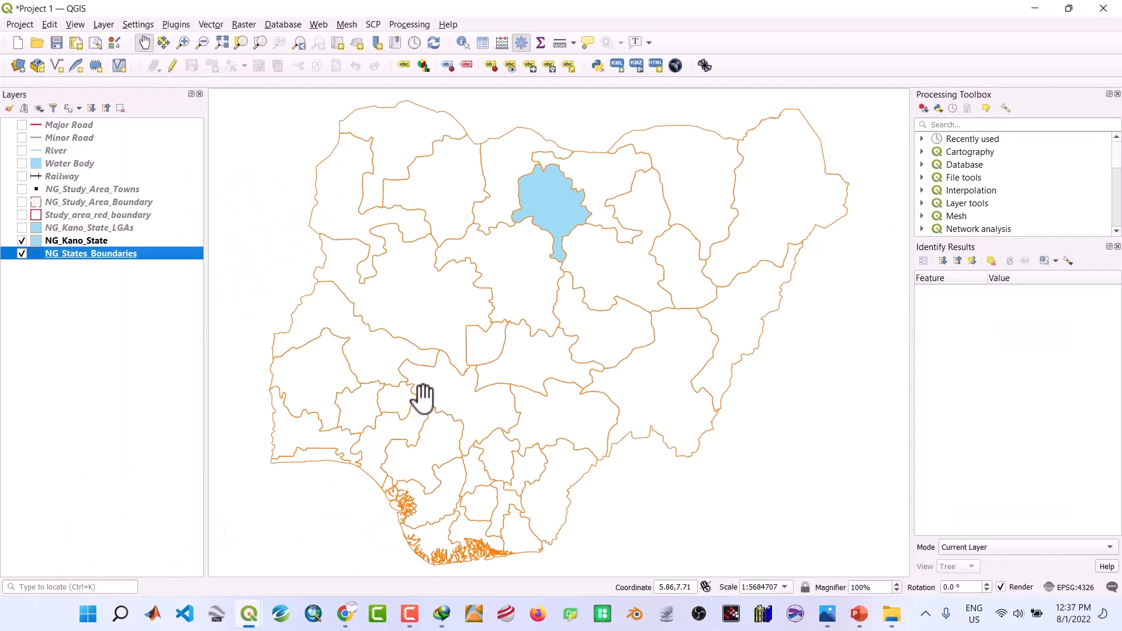
pyautogui.scroll(1, 422, 399)
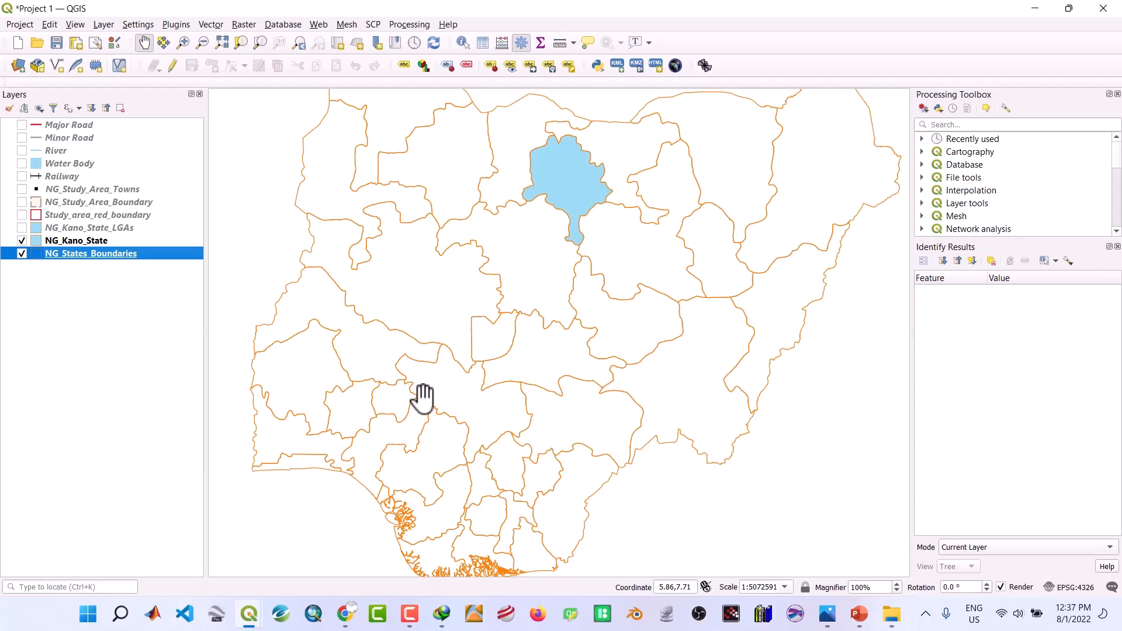
pyautogui.scroll(1, 422, 399)
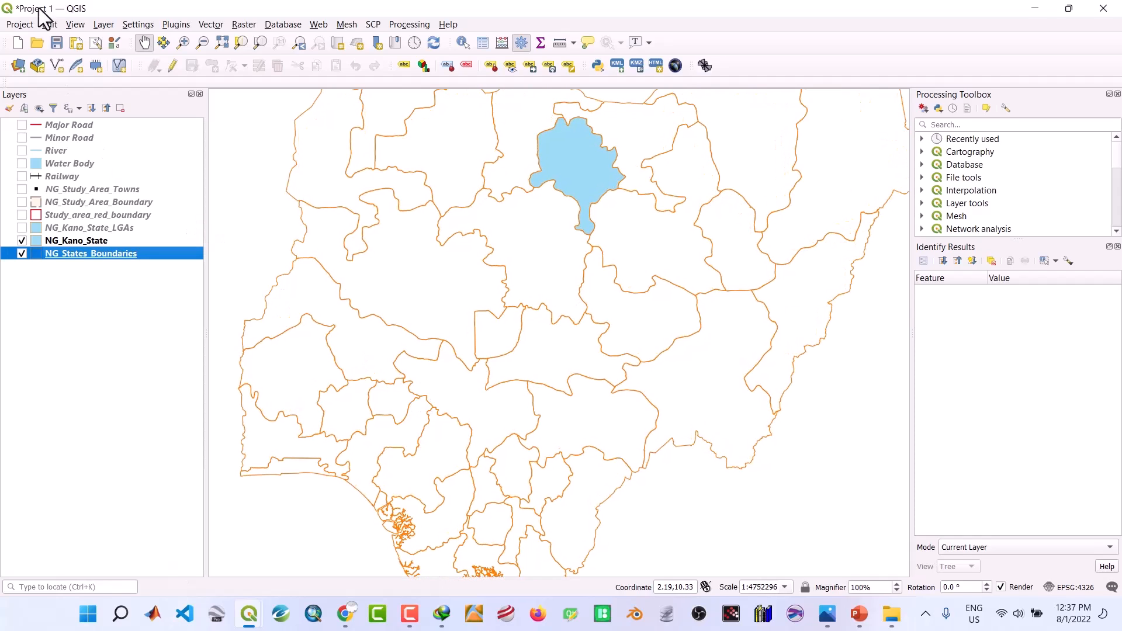
pyautogui.click(63, 44)
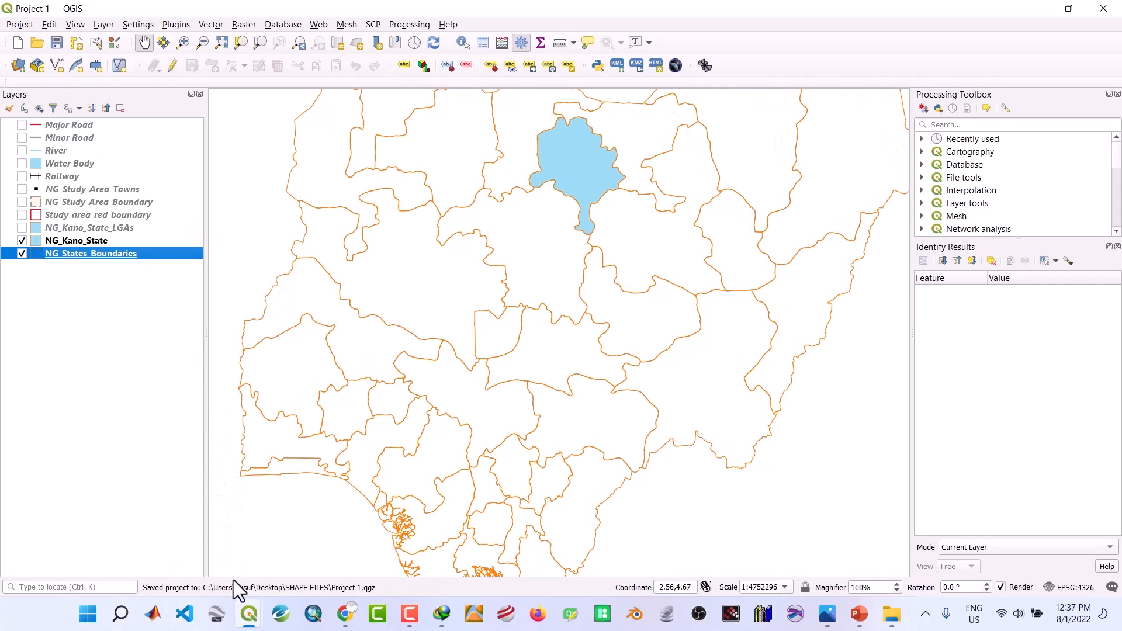
pyautogui.moveTo(258, 624)
pyautogui.click(286, 571)
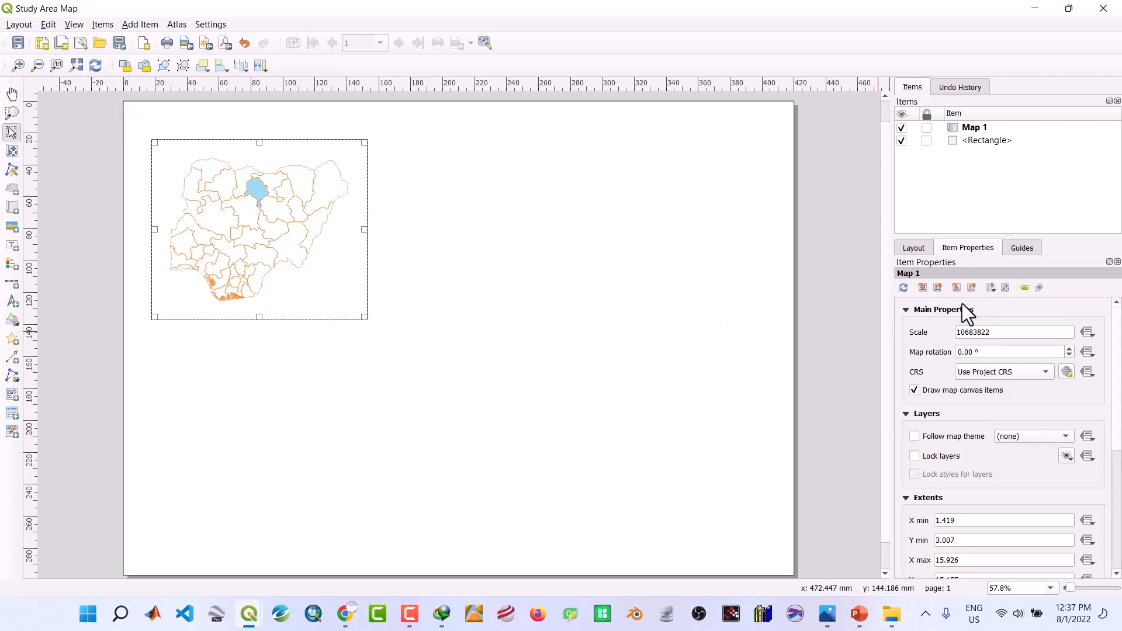
pyautogui.click(921, 289)
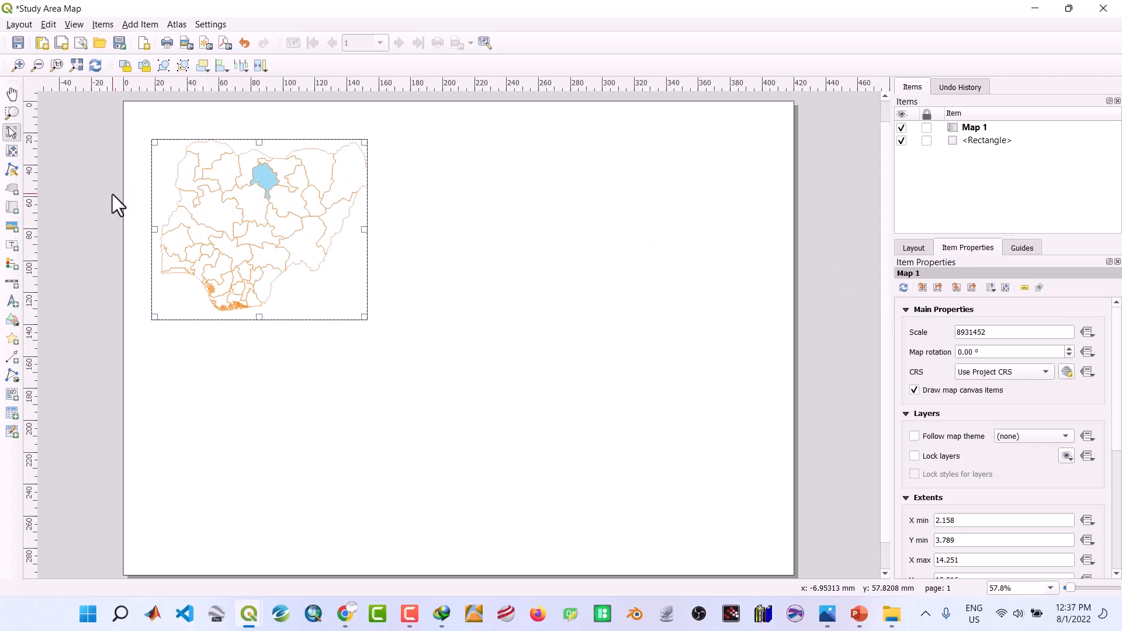
# Shift Nigeria within Map 1 and widen the map item to about 141 mm to fit the country inside
pyautogui.click(12, 152)
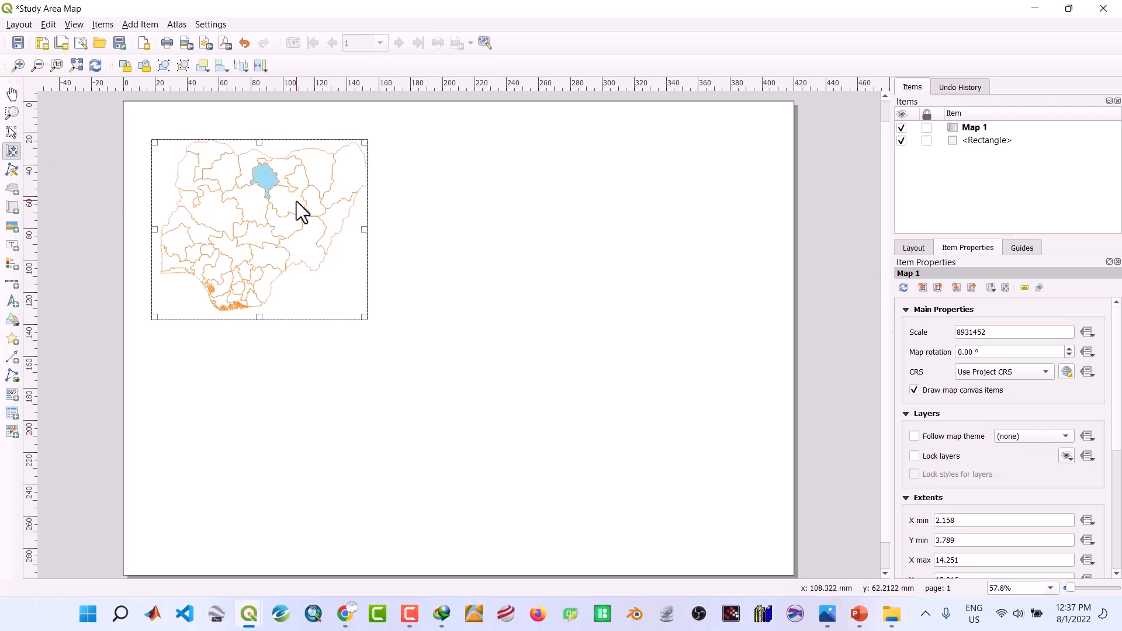
pyautogui.moveTo(296, 202); pyautogui.dragTo(290, 208)
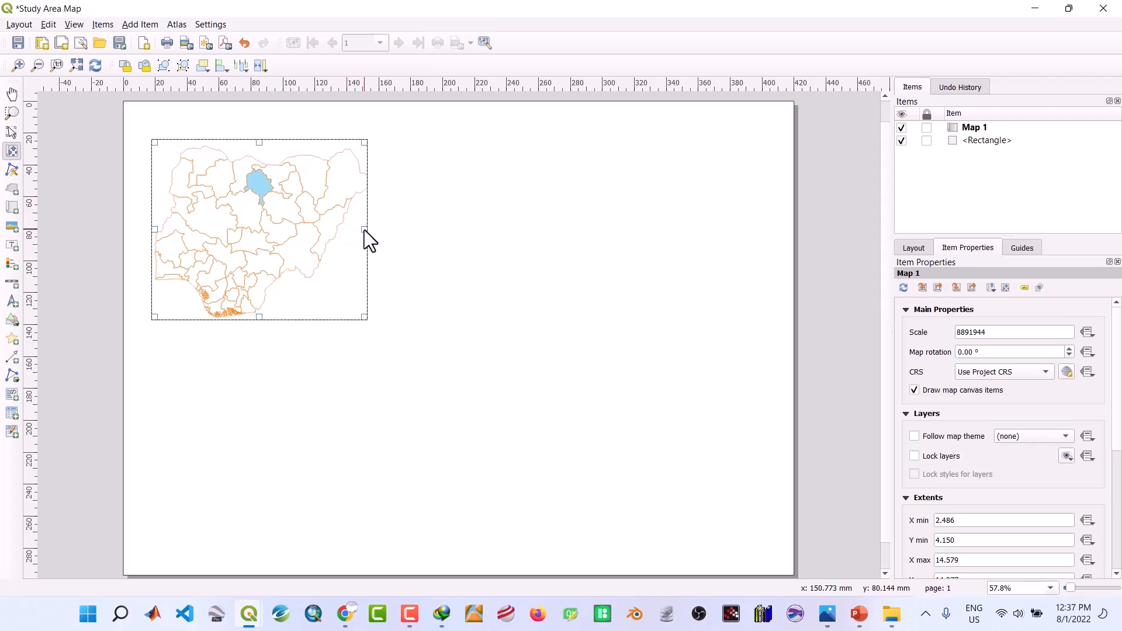
pyautogui.click(12, 132)
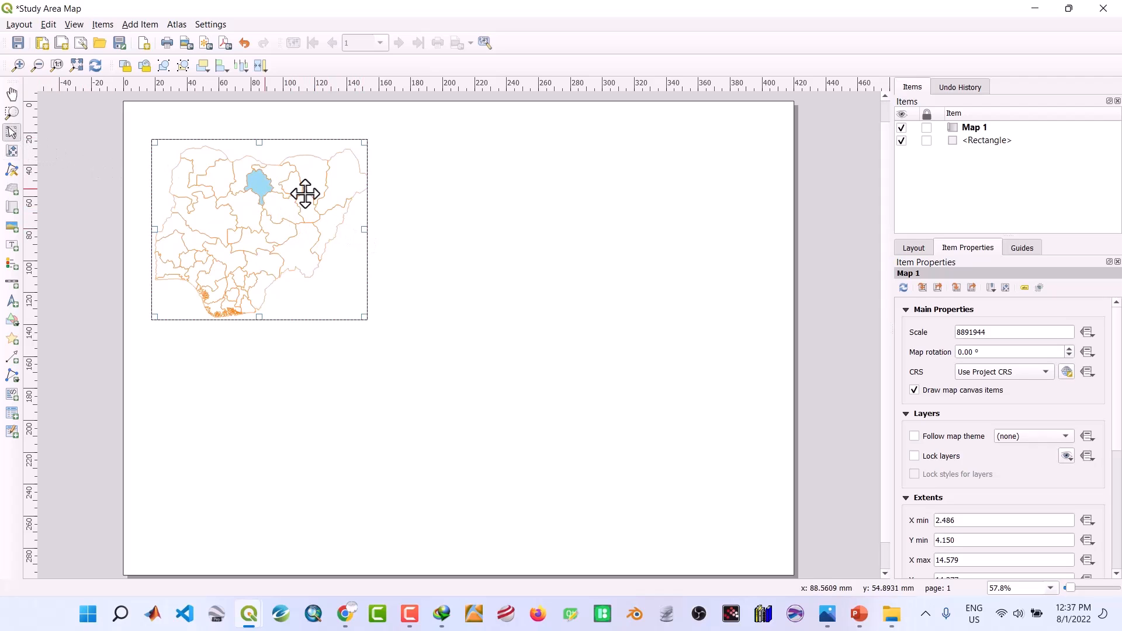
pyautogui.moveTo(363, 228); pyautogui.dragTo(368, 228)
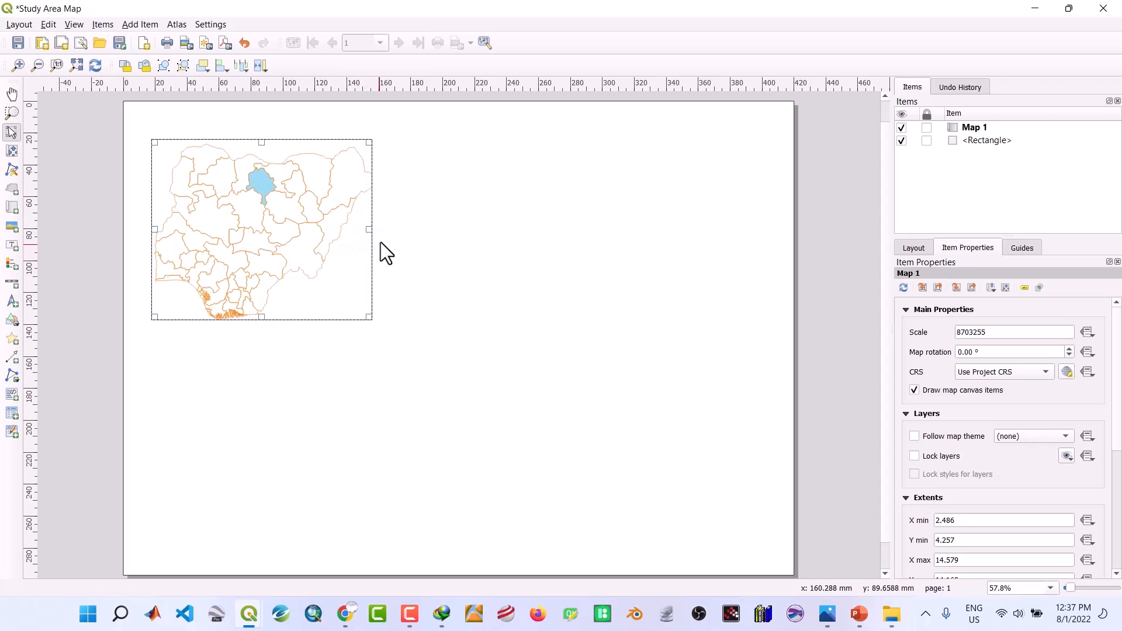
pyautogui.moveTo(368, 229); pyautogui.dragTo(376, 229)
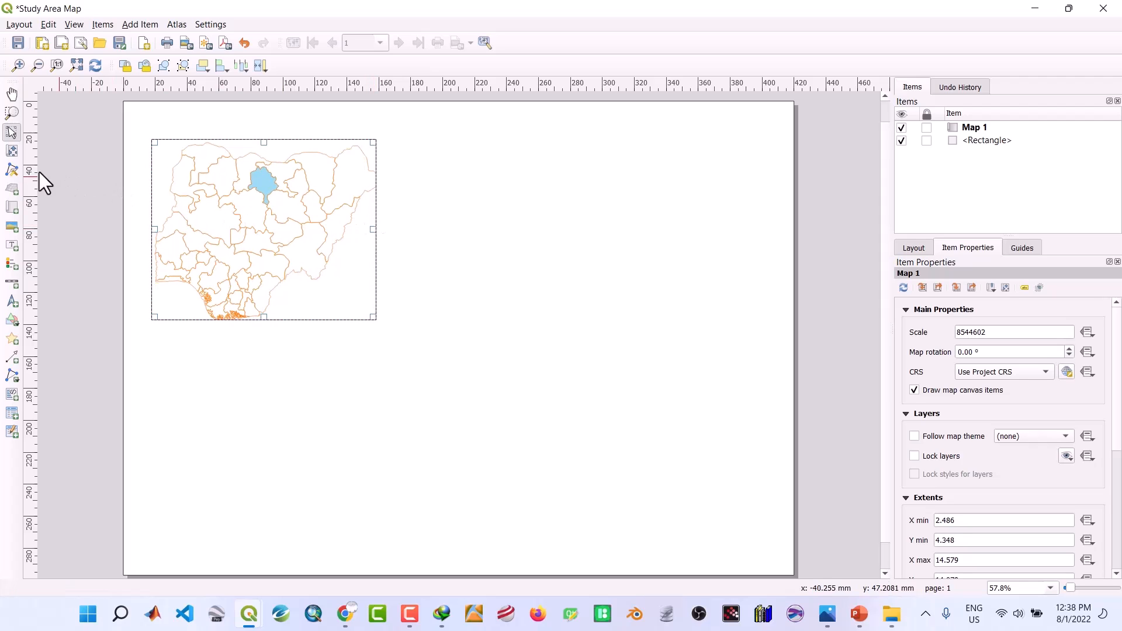
pyautogui.click(11, 151)
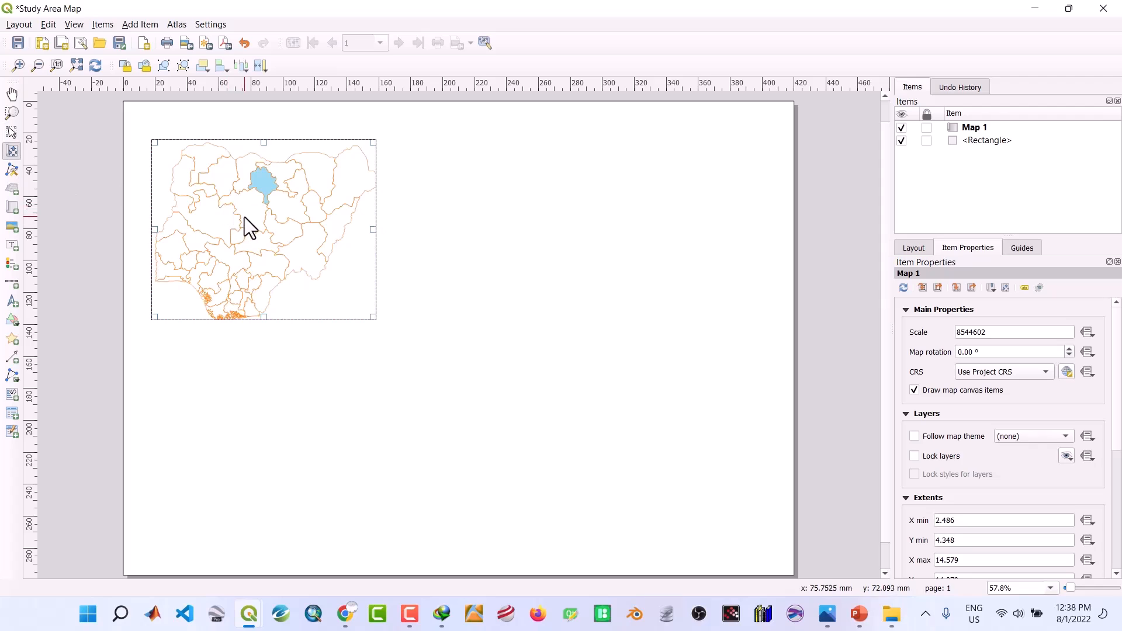
pyautogui.moveTo(244, 216); pyautogui.dragTo(241, 215)
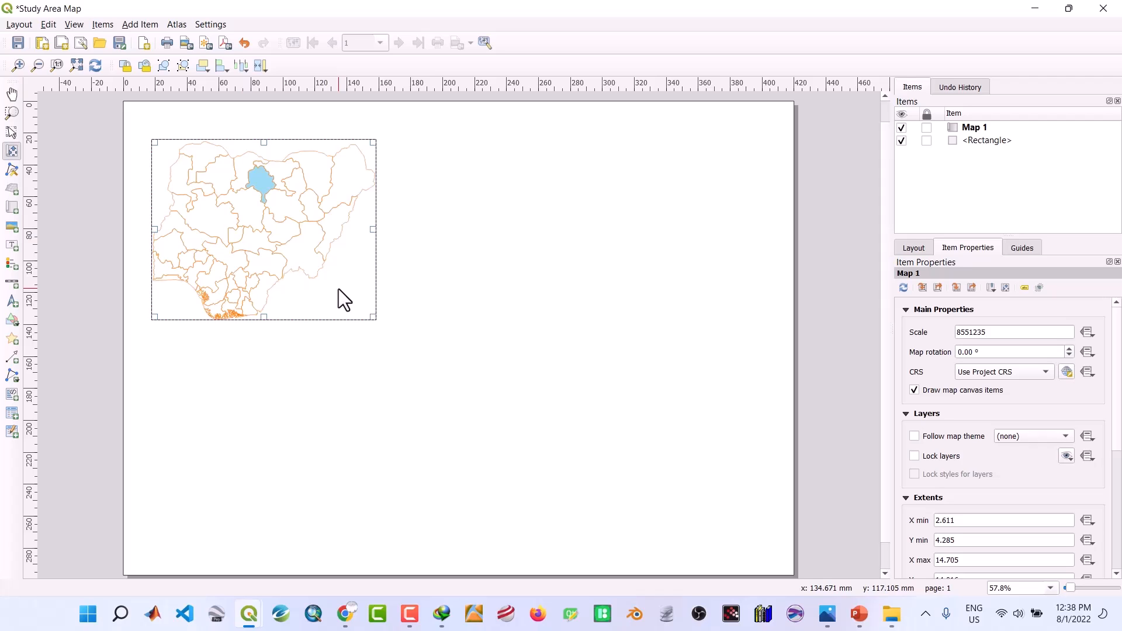
# Fit all of Nigeria in the main QGIS canvas, save the project, and set Map 1's extent to match the canvas
pyautogui.moveTo(249, 613)
pyautogui.click(201, 559)
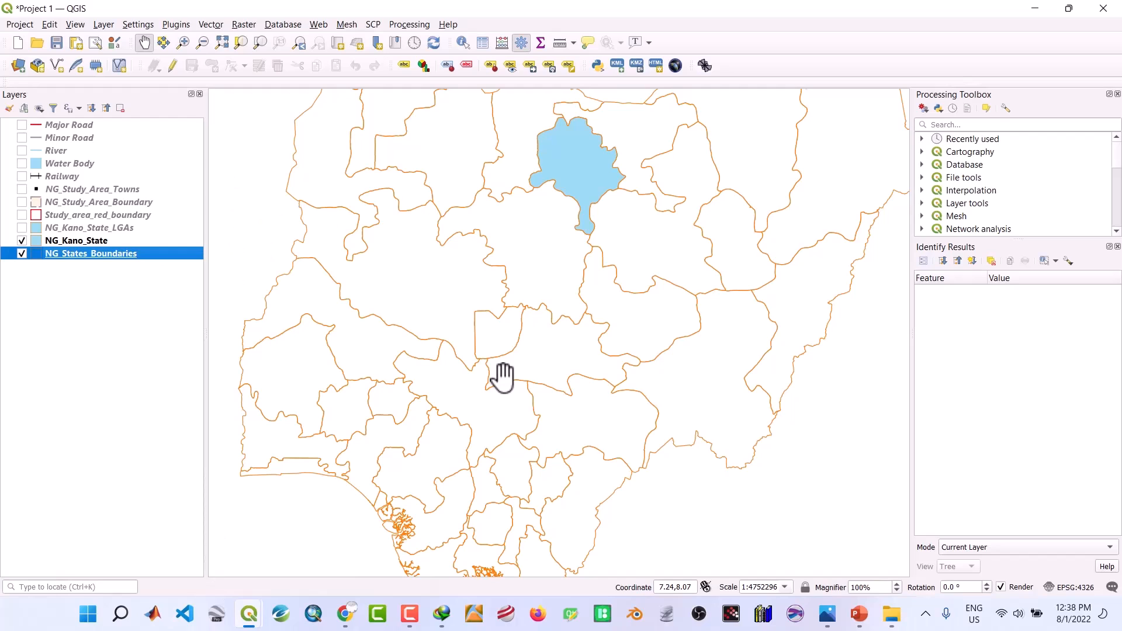
pyautogui.scroll(-1, 502, 377)
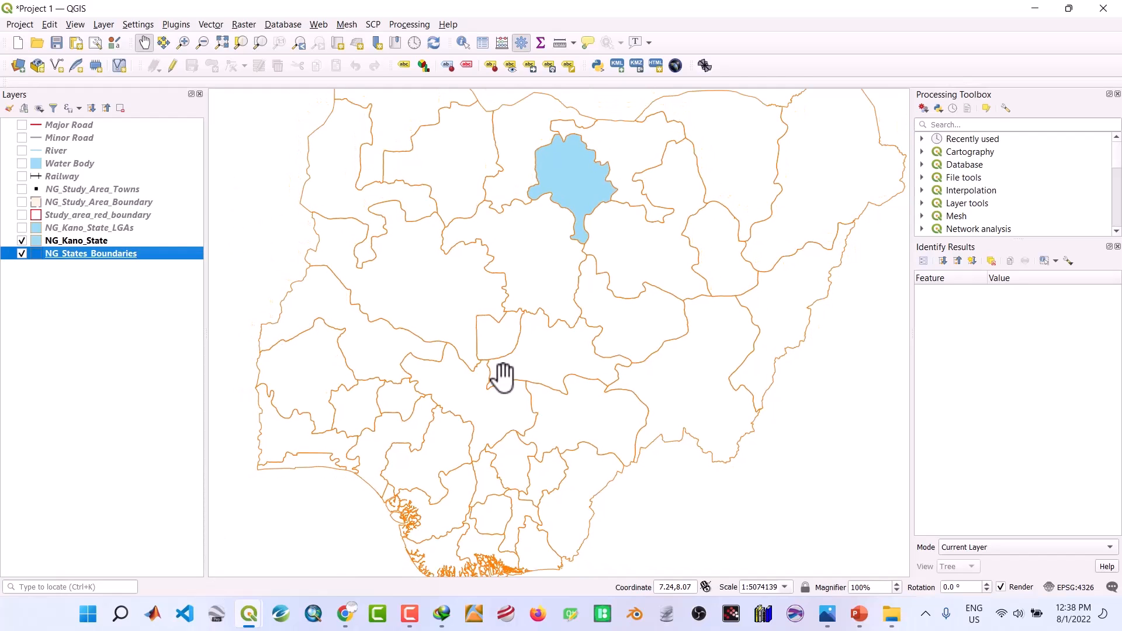
pyautogui.scroll(-1, 502, 377)
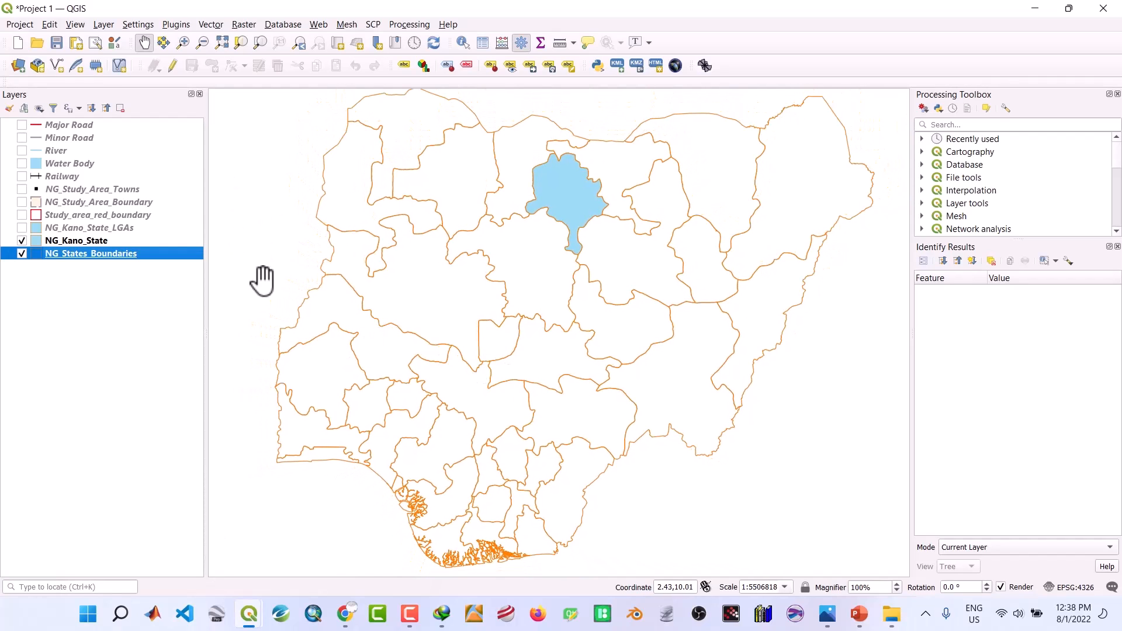
pyautogui.click(55, 42)
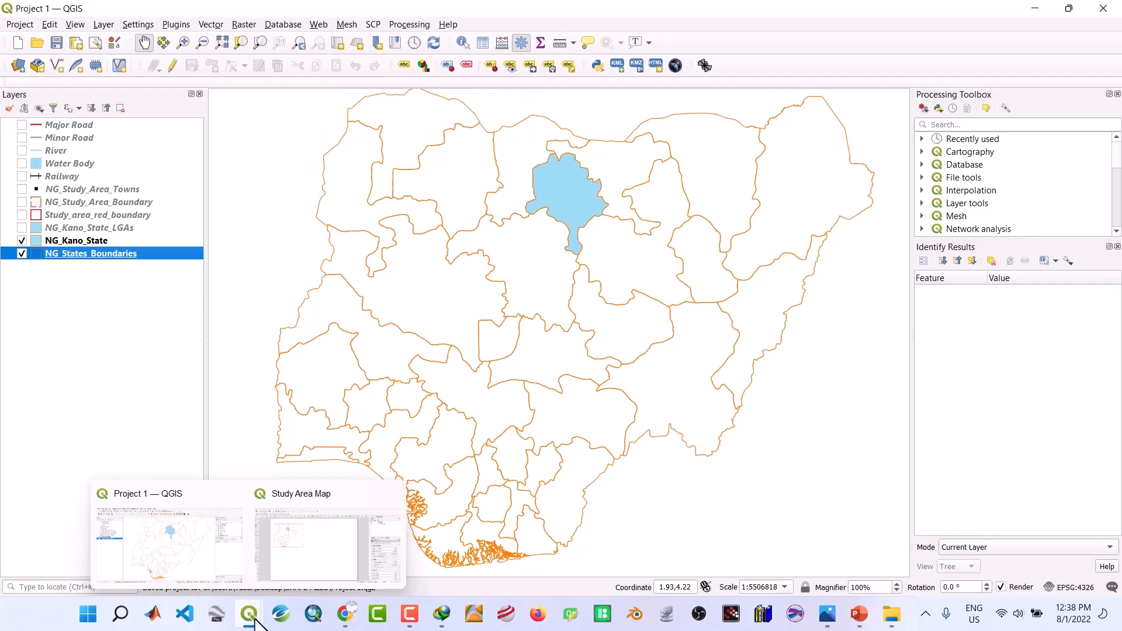
pyautogui.moveTo(246, 620)
pyautogui.click(293, 571)
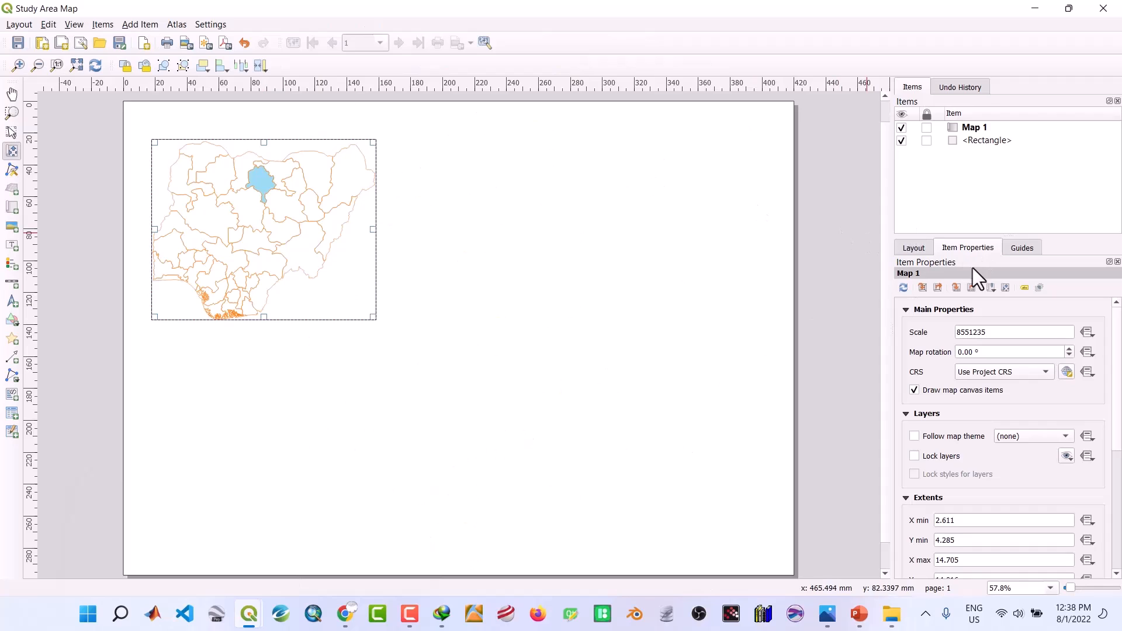
pyautogui.click(922, 288)
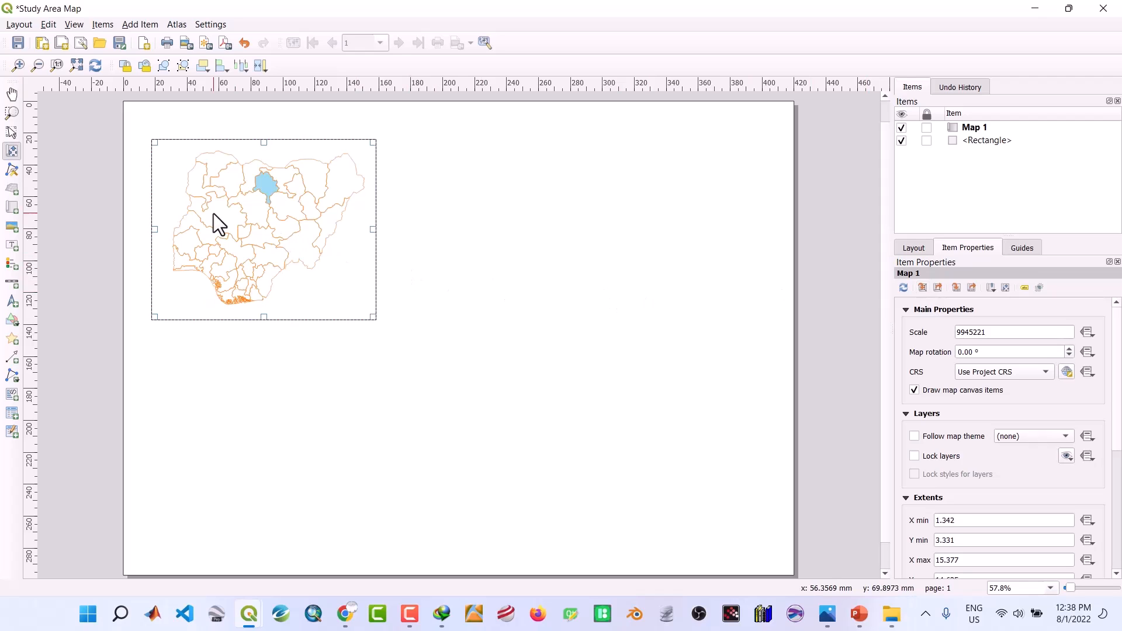
# Narrow Map 1 to about 137 mm from its right edge and enable its frame
pyautogui.click(11, 132)
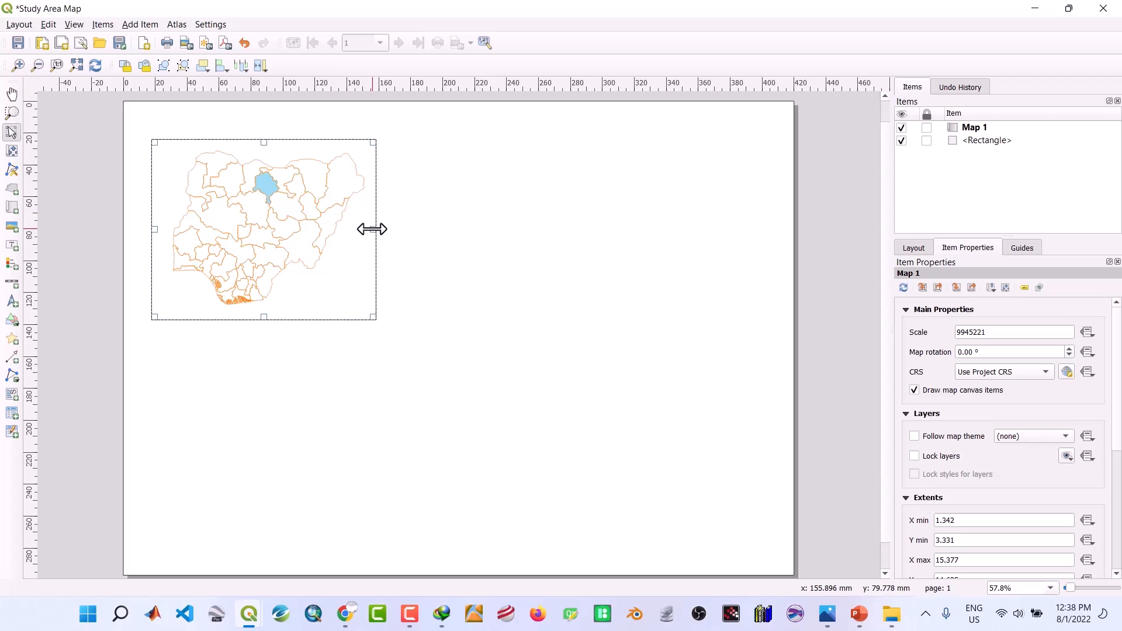
pyautogui.moveTo(372, 228); pyautogui.dragTo(367, 229)
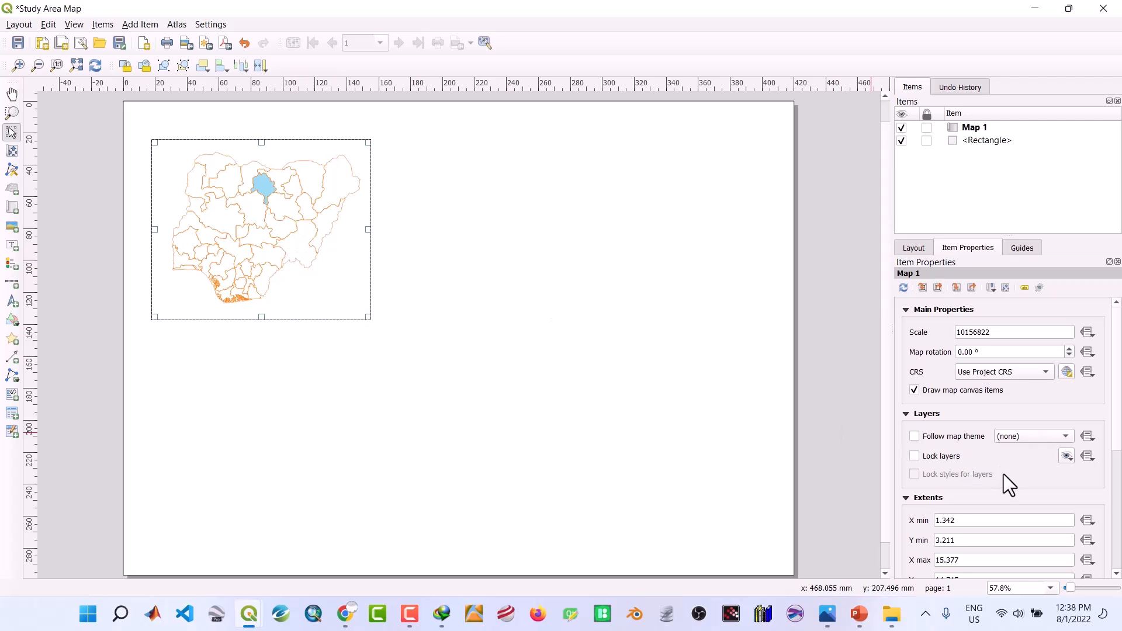
pyautogui.scroll(-5, 955, 464)
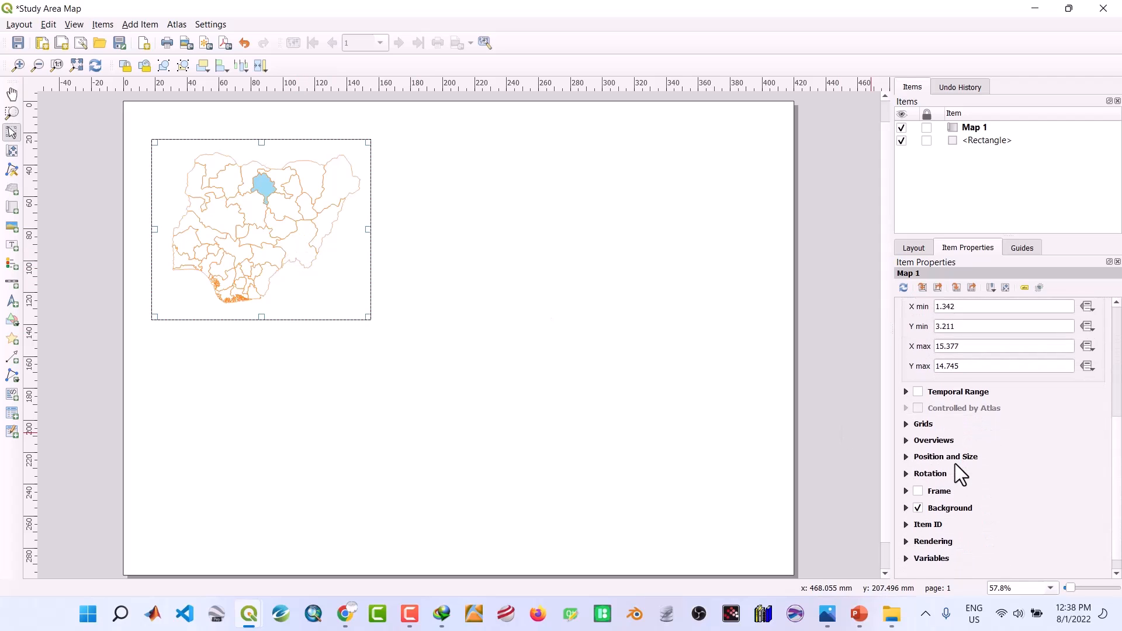
pyautogui.scroll(-1, 955, 464)
pyautogui.click(917, 484)
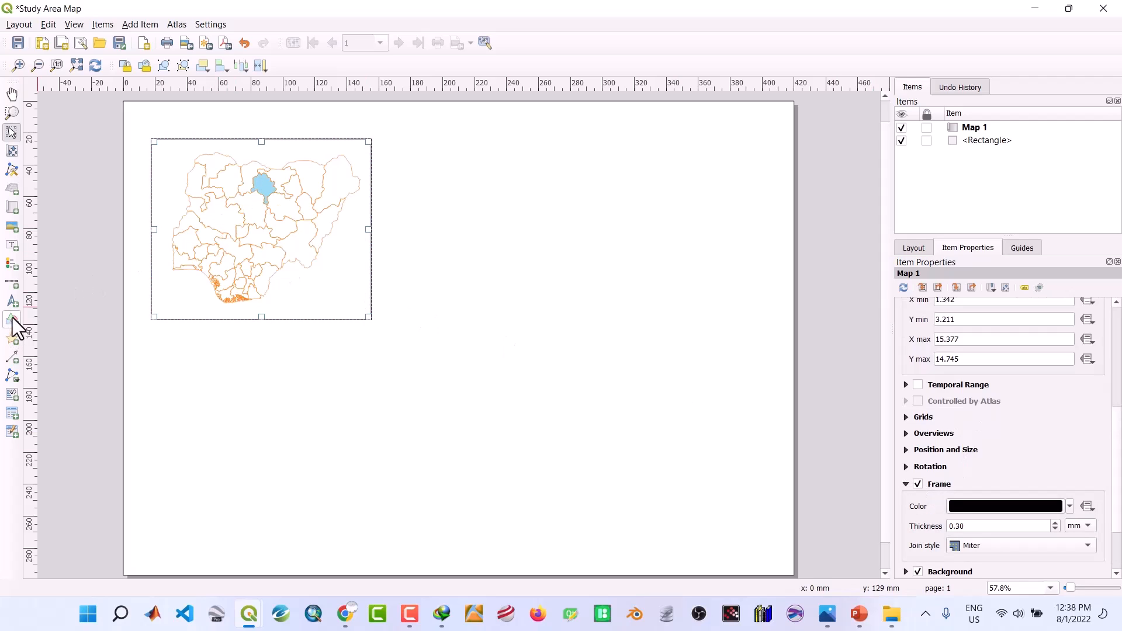
# Add a north arrow about 14 by 16 mm inside Map 1's lower-right corner
pyautogui.click(13, 303)
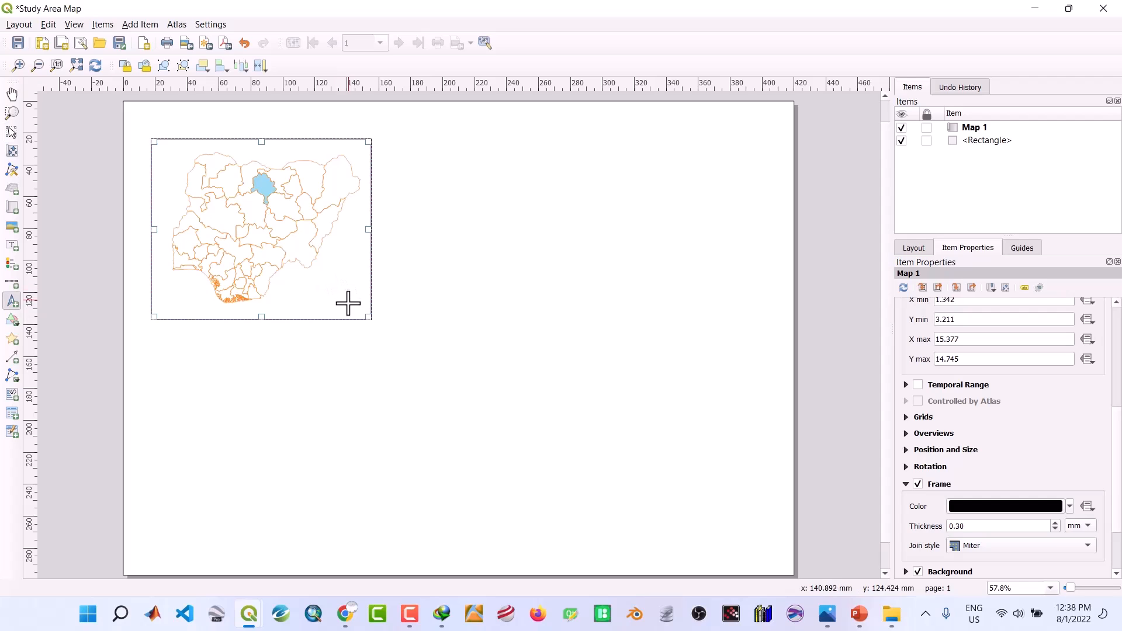
pyautogui.moveTo(343, 288); pyautogui.dragTo(366, 313)
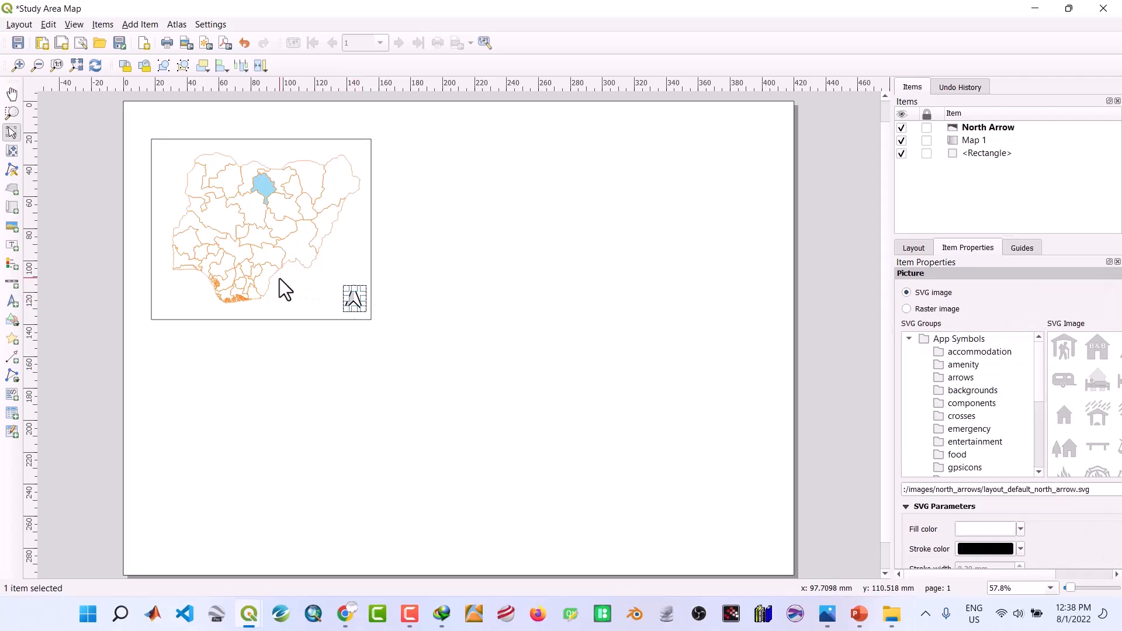
# Add a grid to Map 1 and set its grid type to Frame and annotations only
pyautogui.click(283, 149)
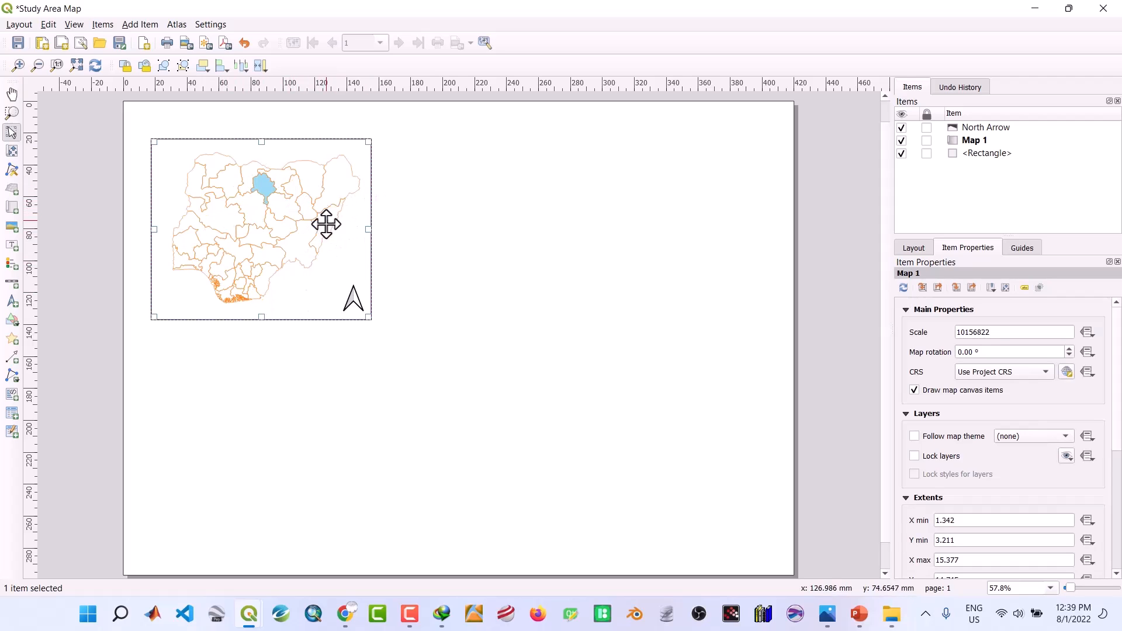
pyautogui.scroll(-4, 967, 455)
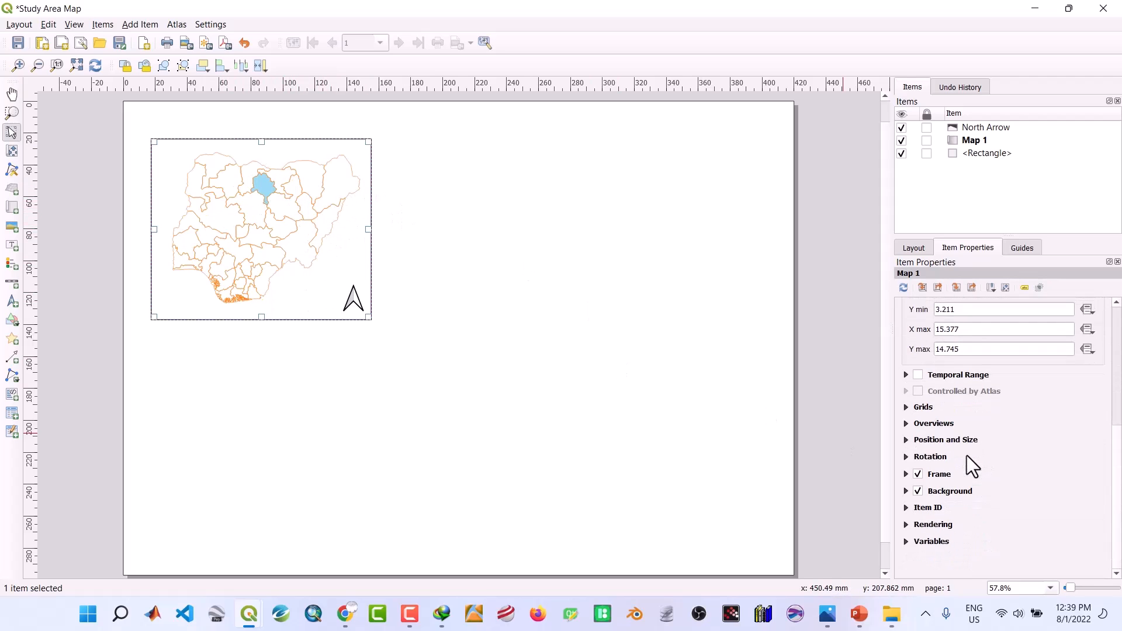
pyautogui.click(906, 406)
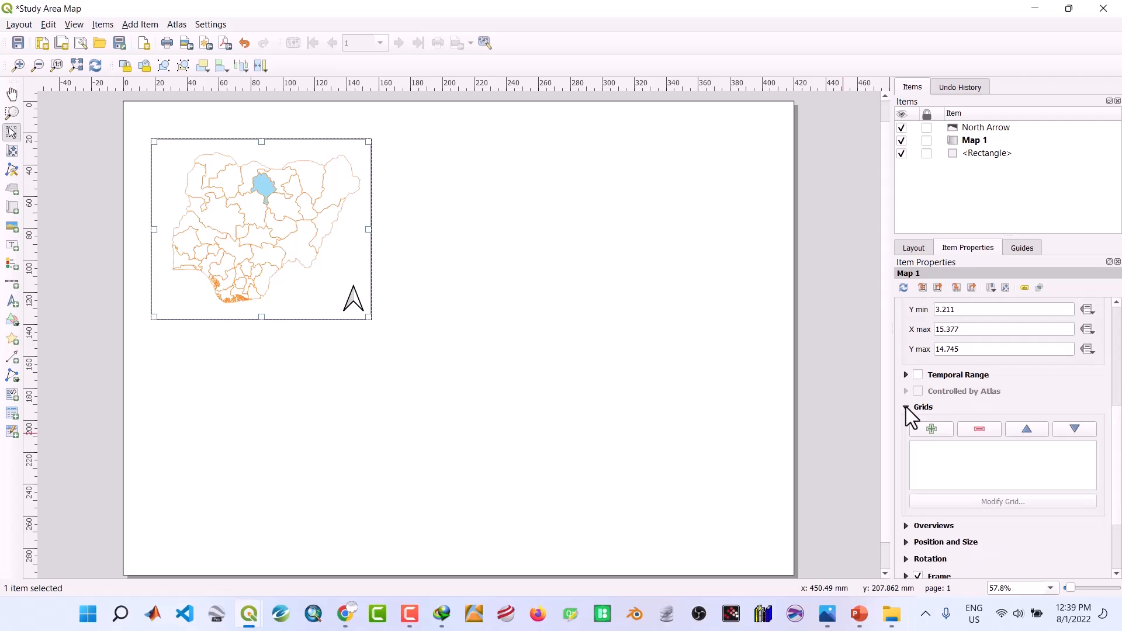
pyautogui.click(927, 427)
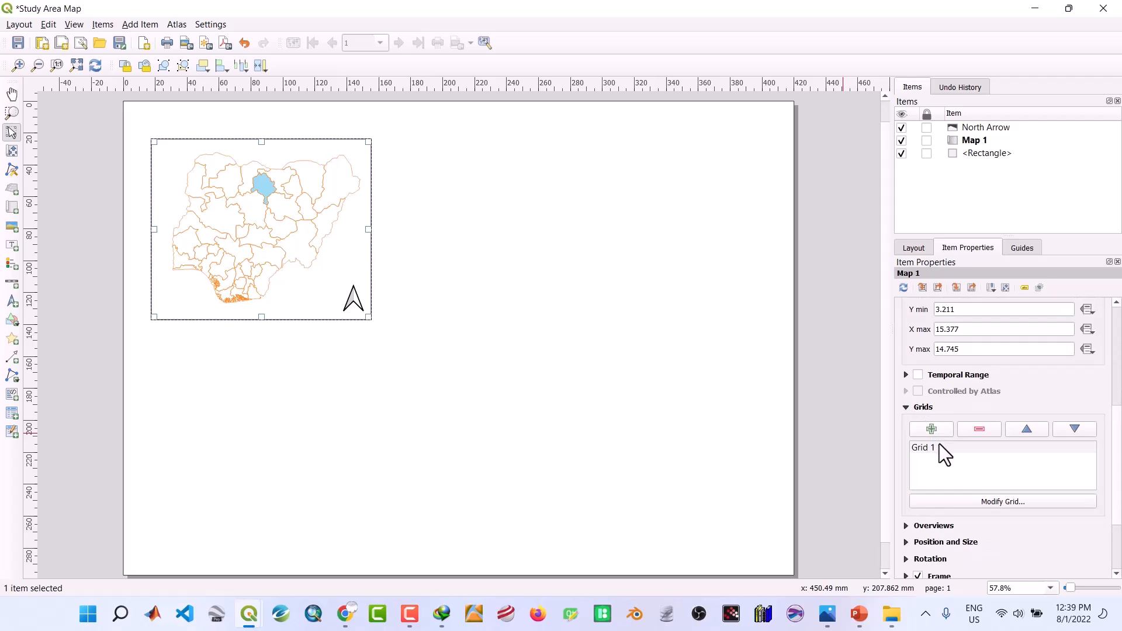
pyautogui.click(940, 446)
pyautogui.click(966, 503)
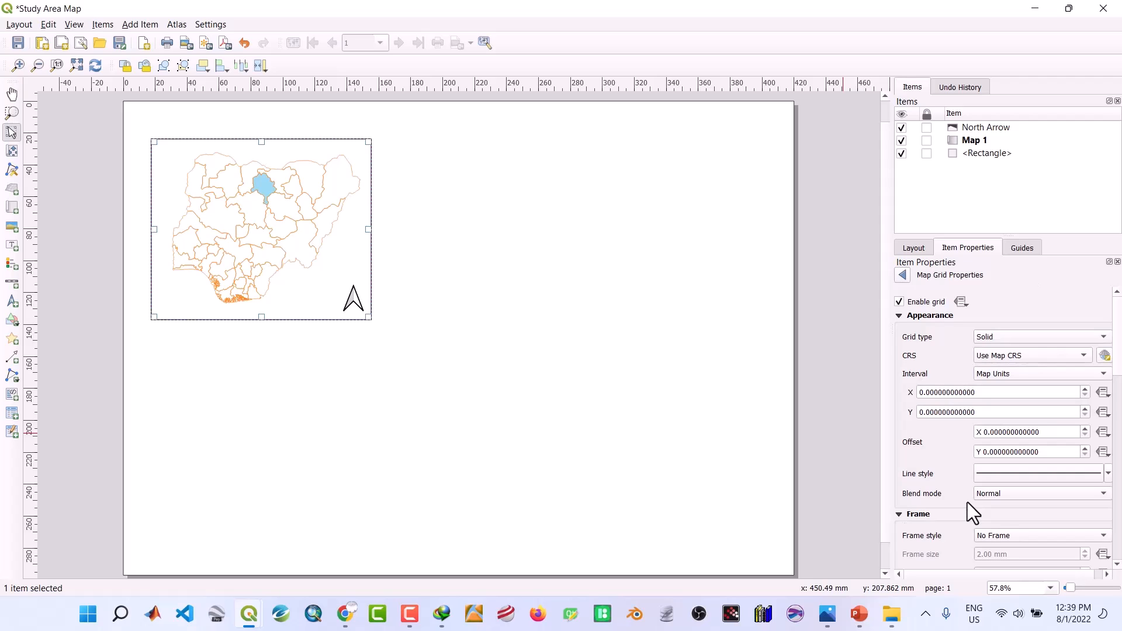
pyautogui.click(1001, 330)
pyautogui.click(990, 378)
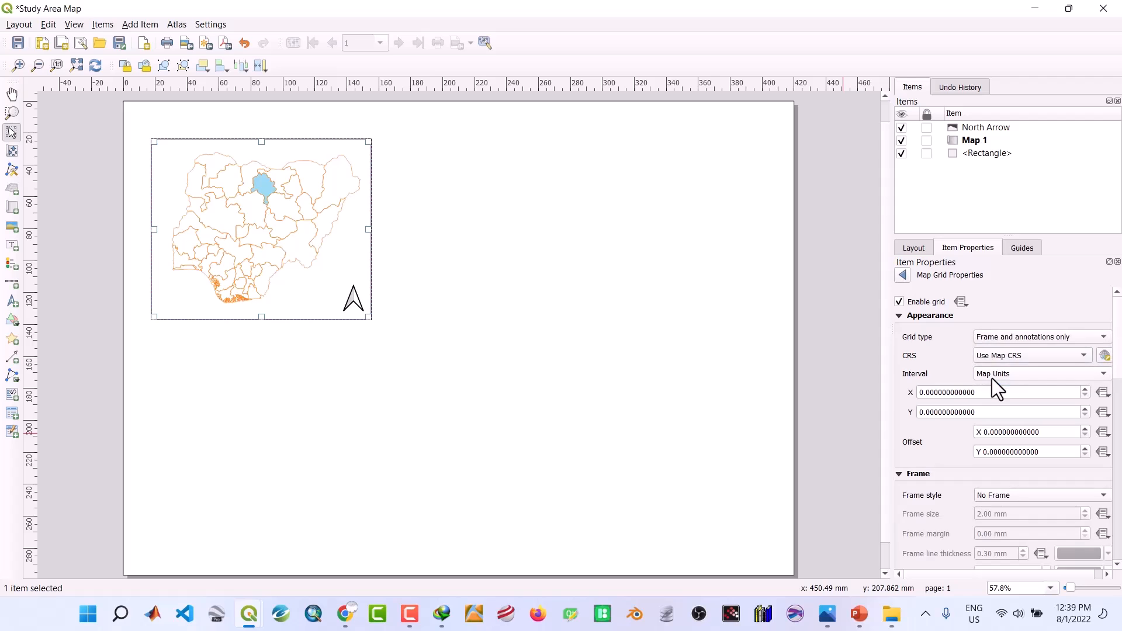
# Enable coordinate drawing for Map 1's grid and set its X and Y intervals to 5 map units
pyautogui.scroll(-10, 940, 433)
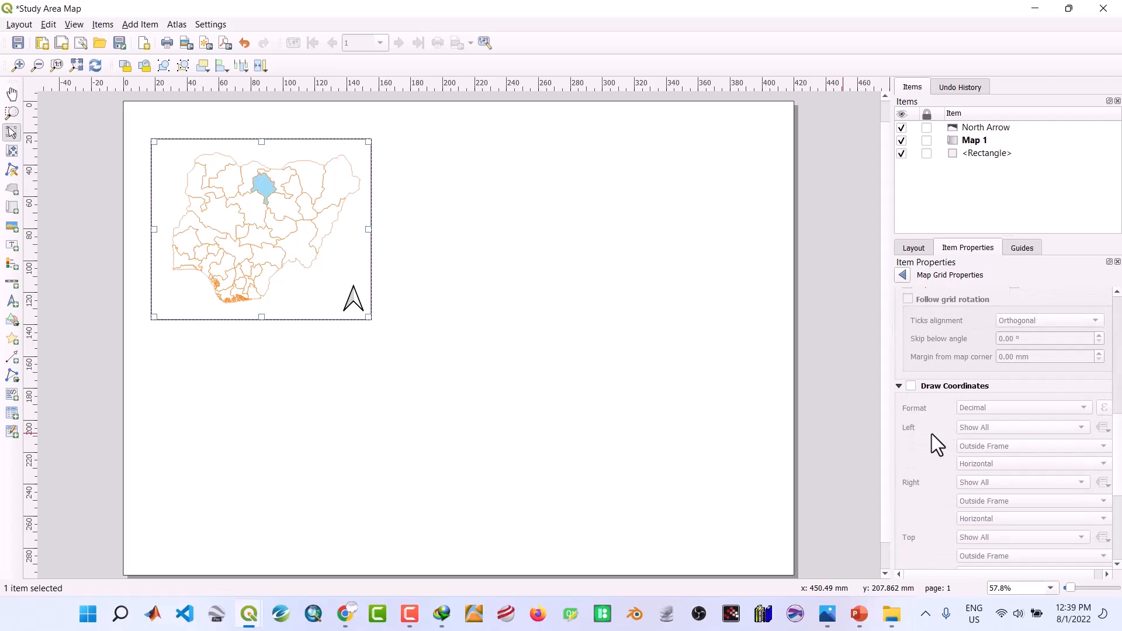
pyautogui.click(911, 386)
pyautogui.scroll(10, 951, 361)
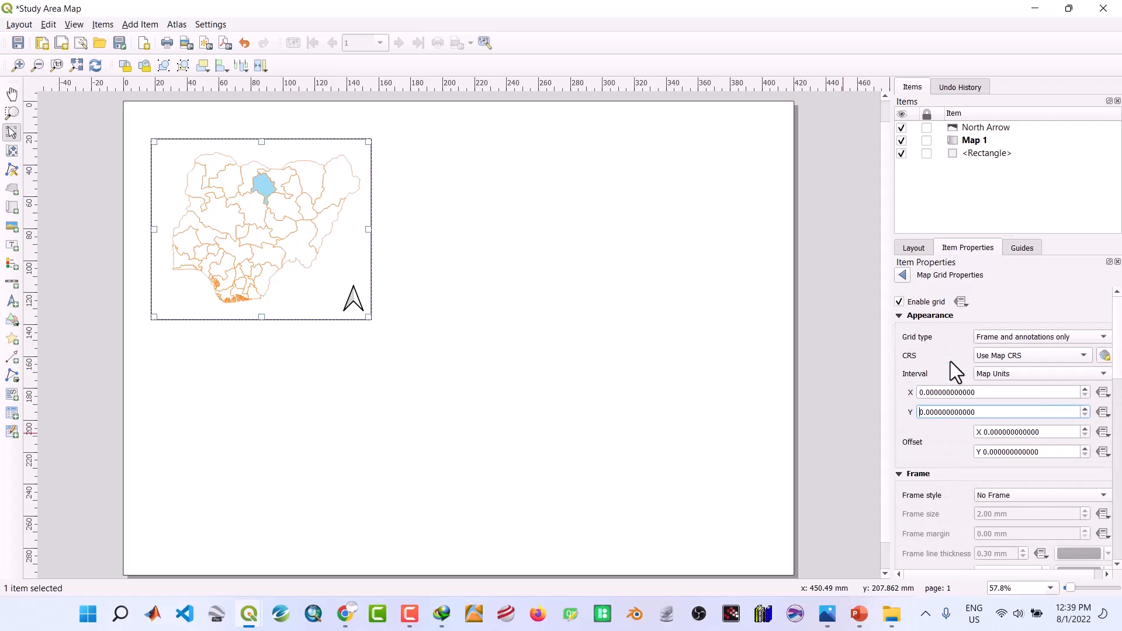
pyautogui.click(925, 392)
pyautogui.write('1')
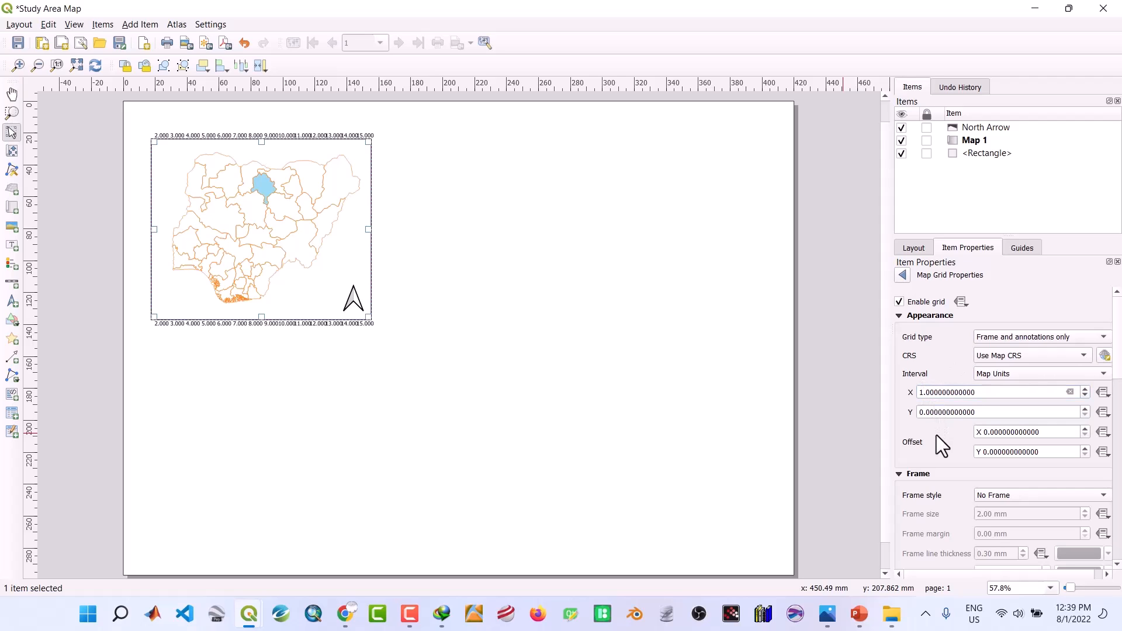
pyautogui.click(924, 392)
pyautogui.press('BackSpace')
pyautogui.write('5')
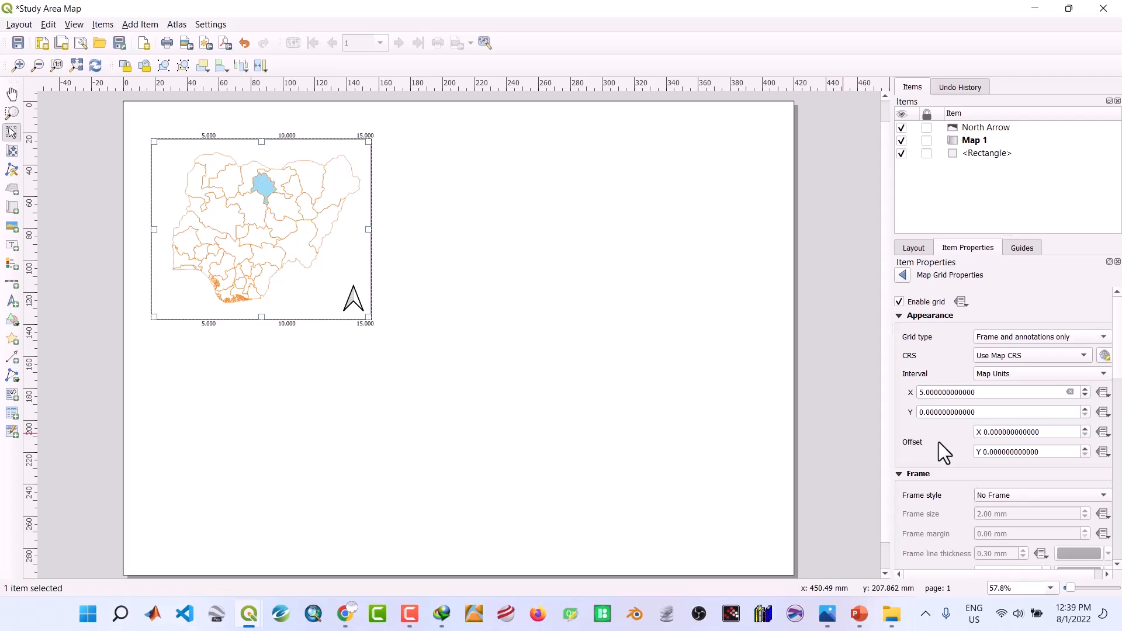
pyautogui.click(925, 412)
pyautogui.write('5')
# Set the frame style of Map 1's grid to Exterior Ticks
pyautogui.scroll(-4, 942, 443)
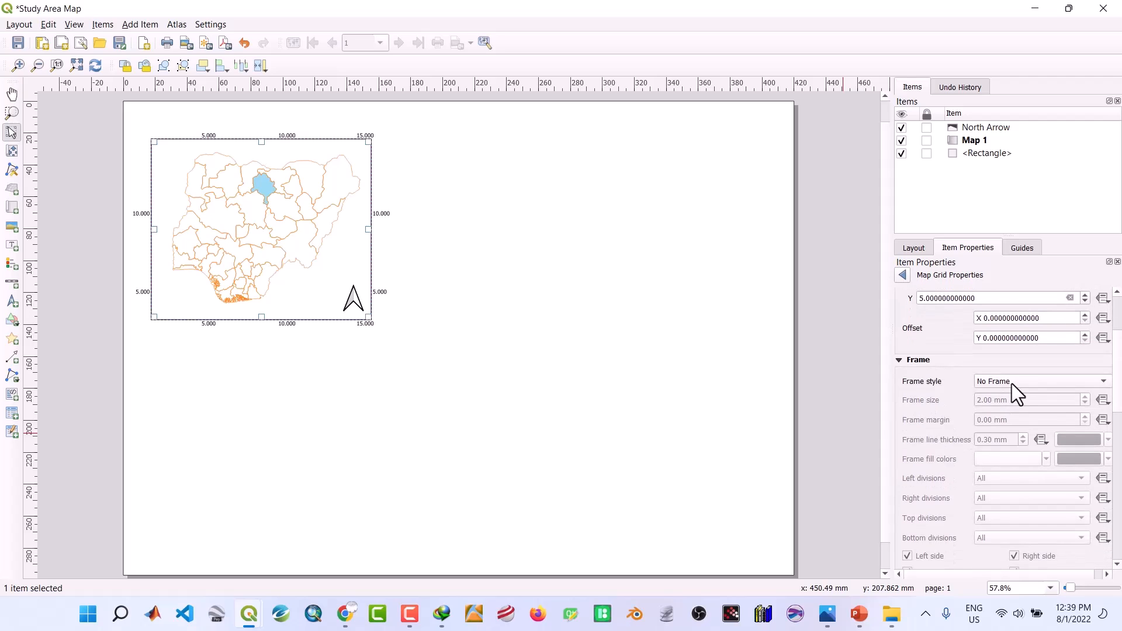
pyautogui.click(1010, 382)
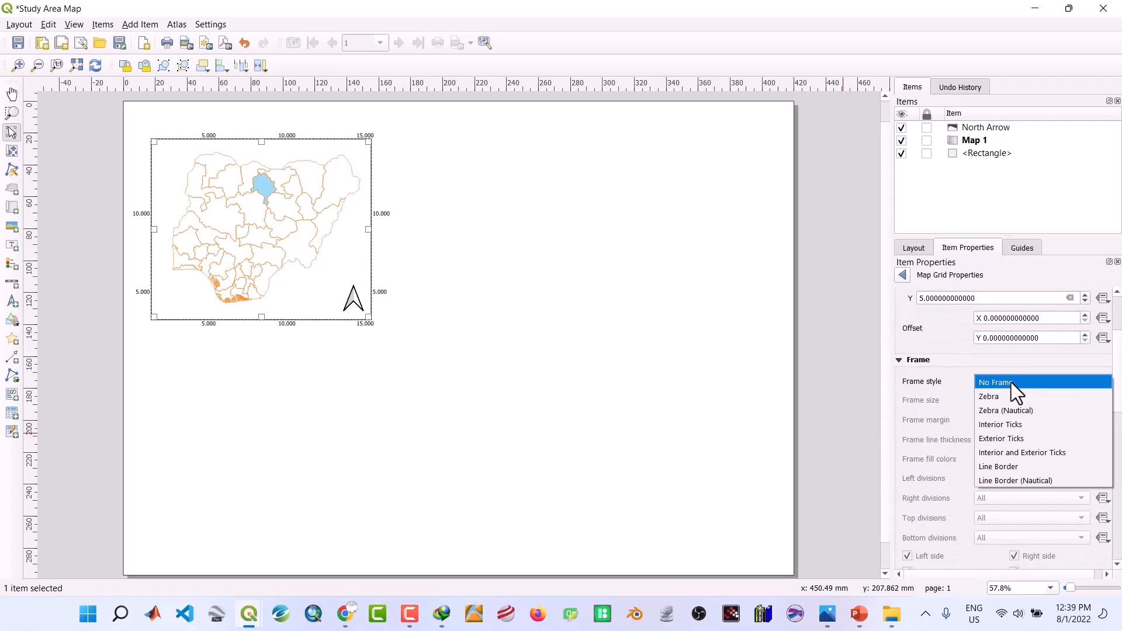
pyautogui.click(1008, 439)
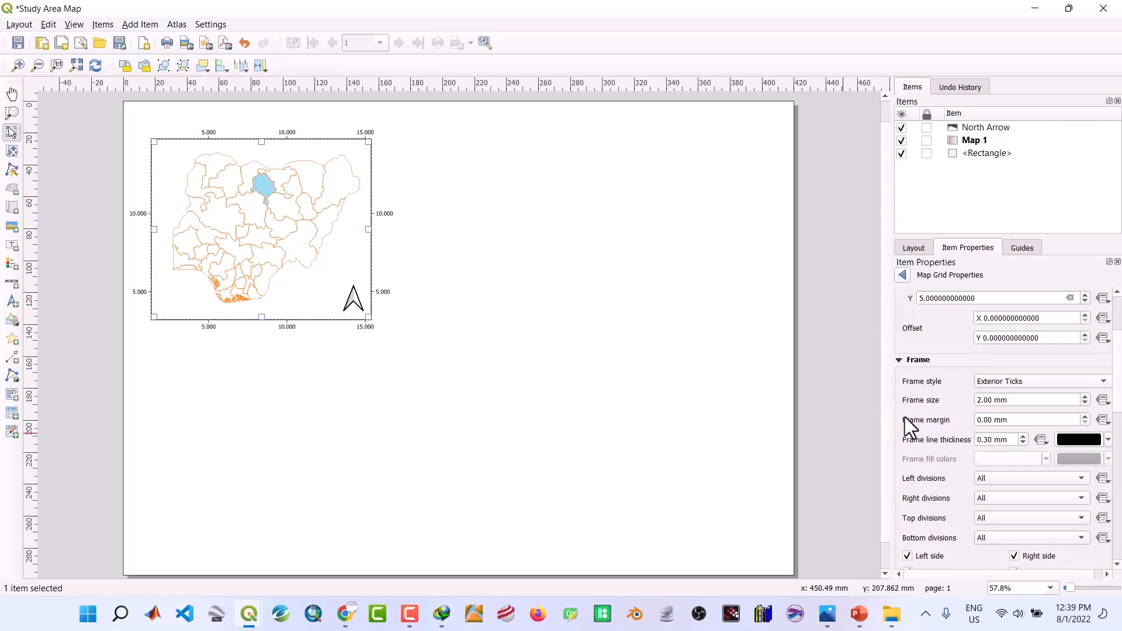
# Set the orientation of the grid's left-side coordinates to Vertical Ascending
pyautogui.scroll(-10, 955, 468)
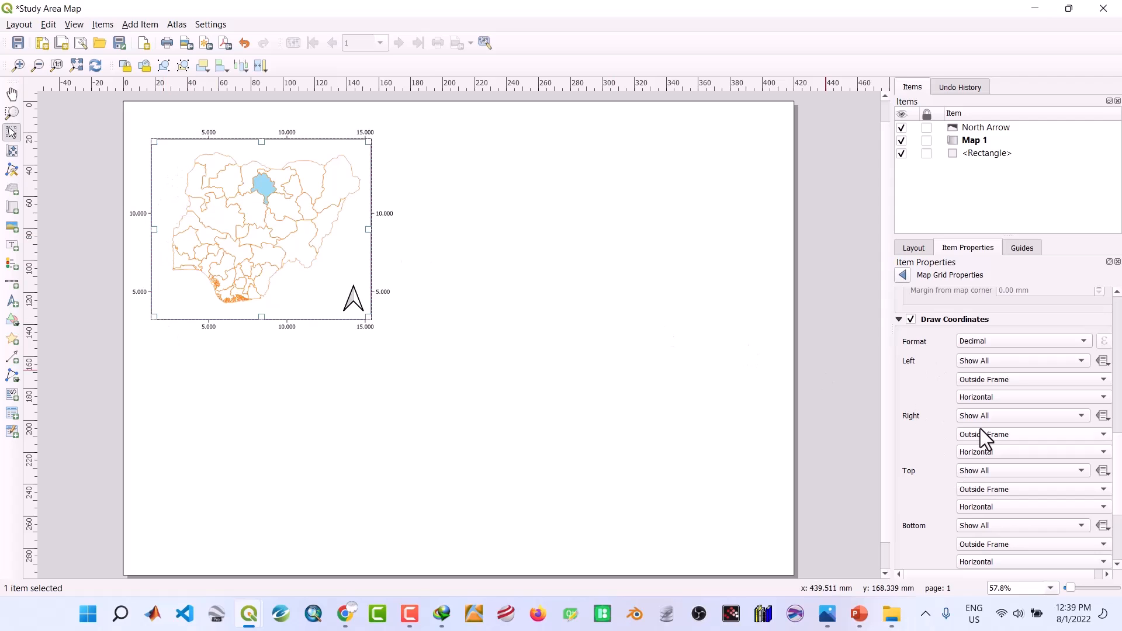
pyautogui.click(996, 397)
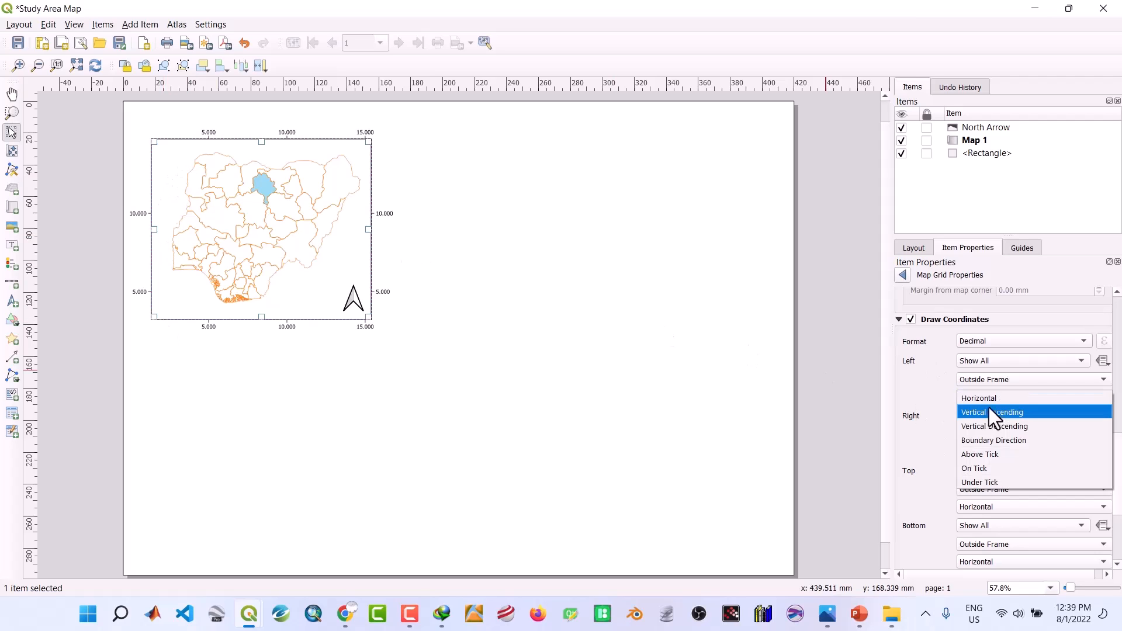
pyautogui.click(987, 414)
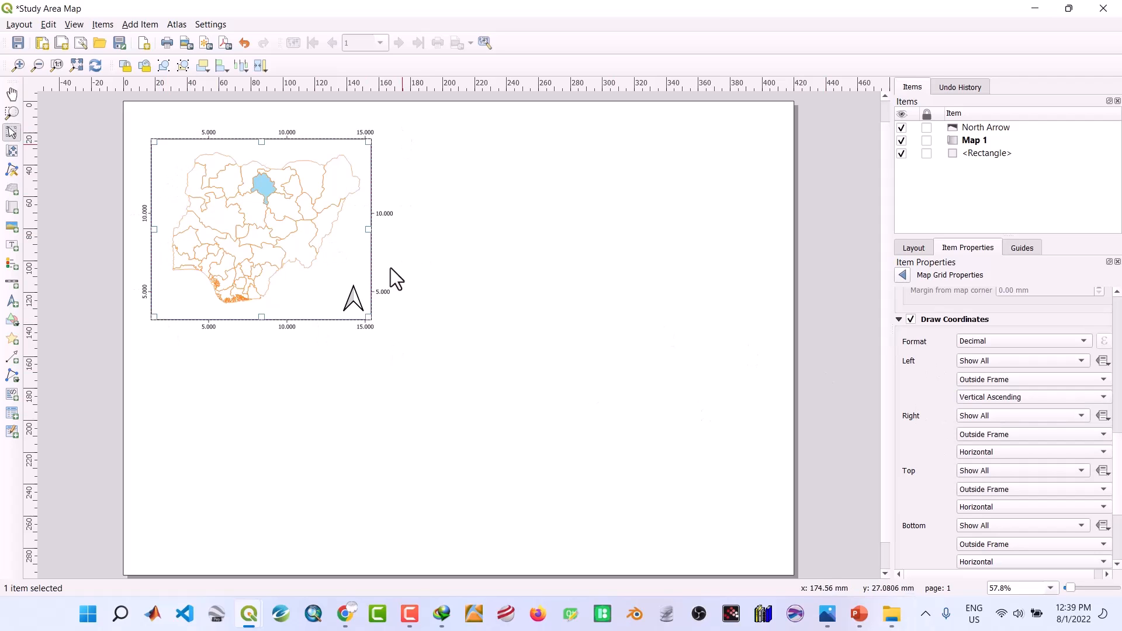
# Set the grid's right-side coordinates to Vertical Ascending and the coordinate format to Degree, Minute with Suffix
pyautogui.click(991, 452)
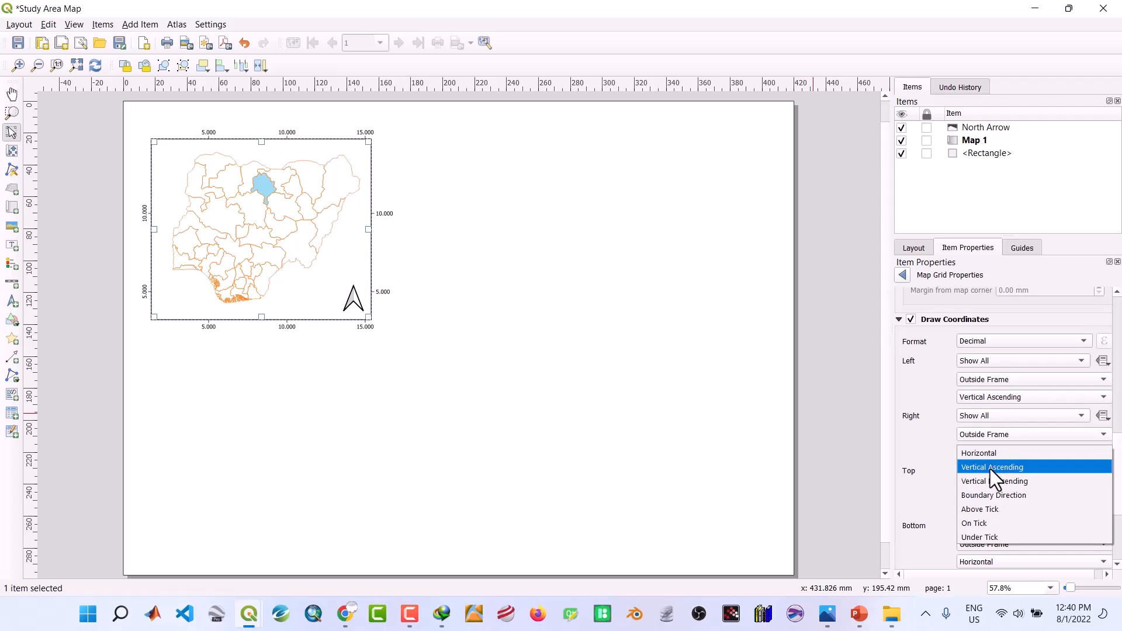
pyautogui.click(990, 468)
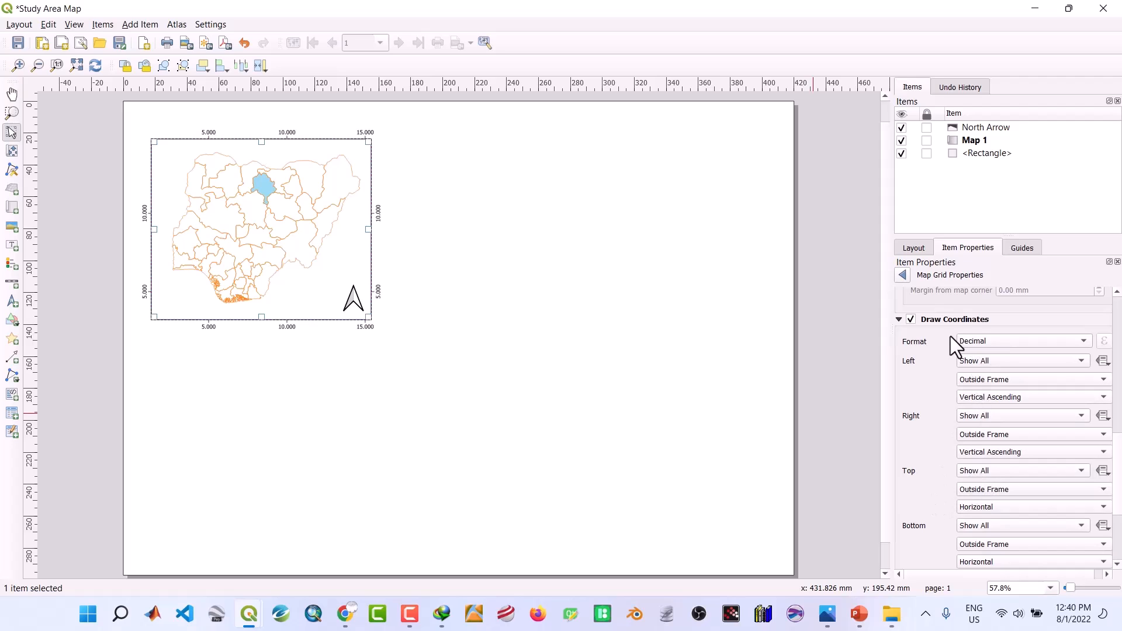
pyautogui.click(985, 340)
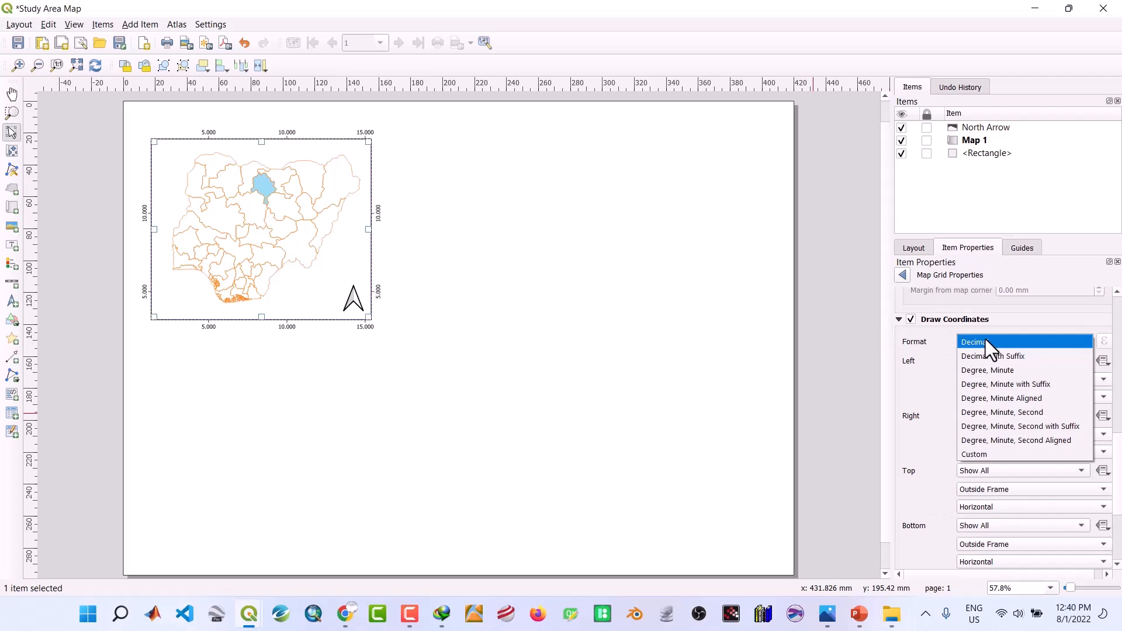
pyautogui.click(984, 384)
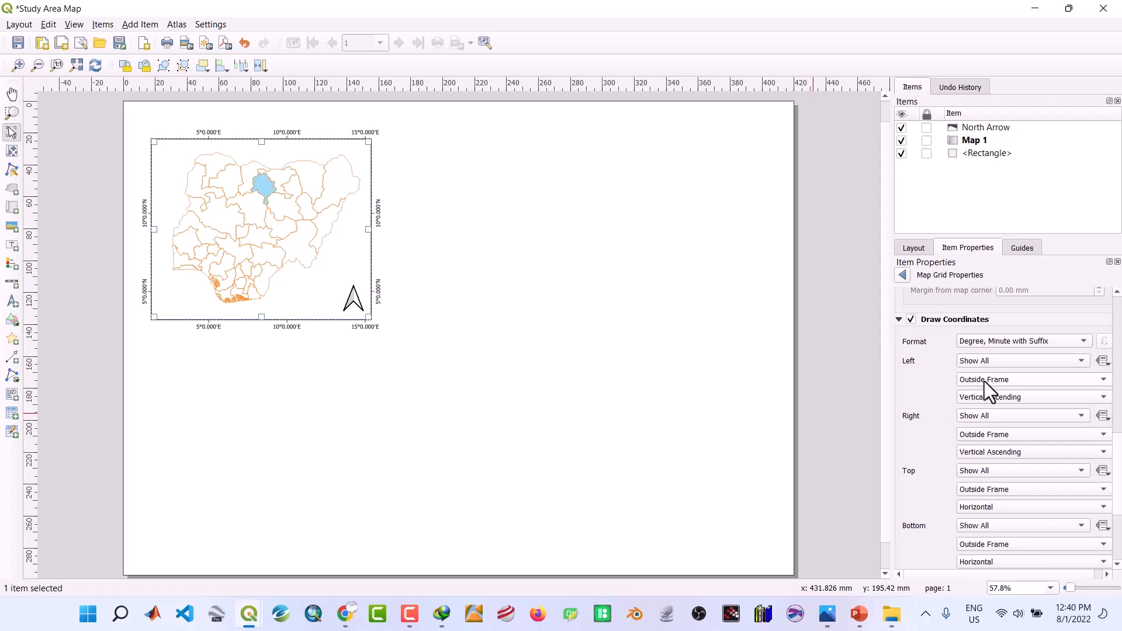
# Set the font size of Map 1's grid annotations to 11 points and save the layout
pyautogui.scroll(-4, 943, 437)
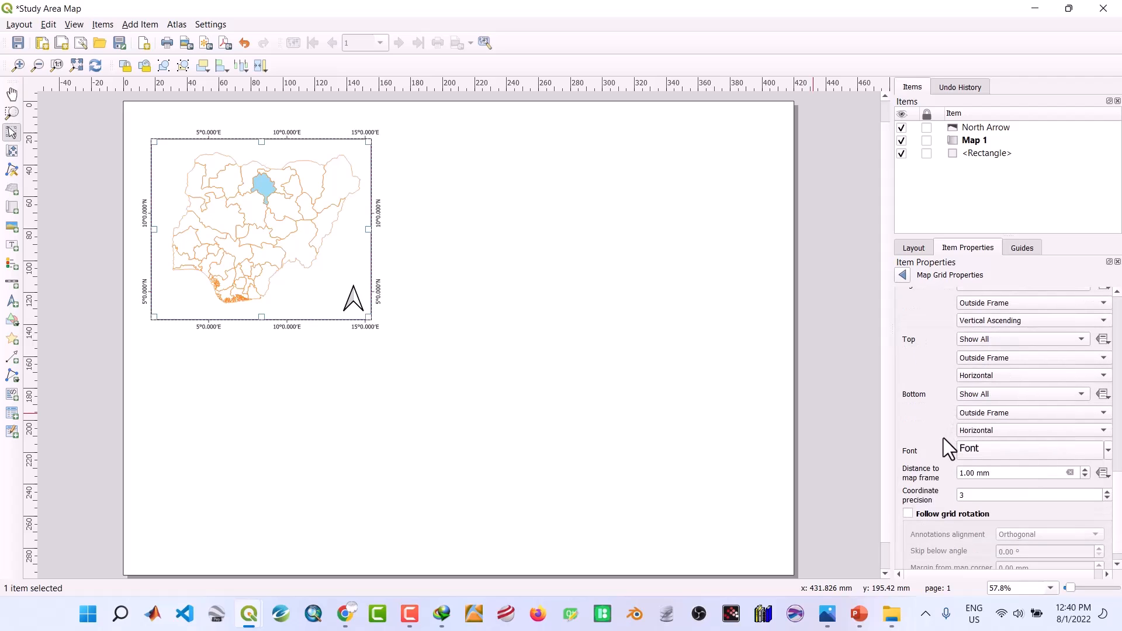
pyautogui.click(1028, 441)
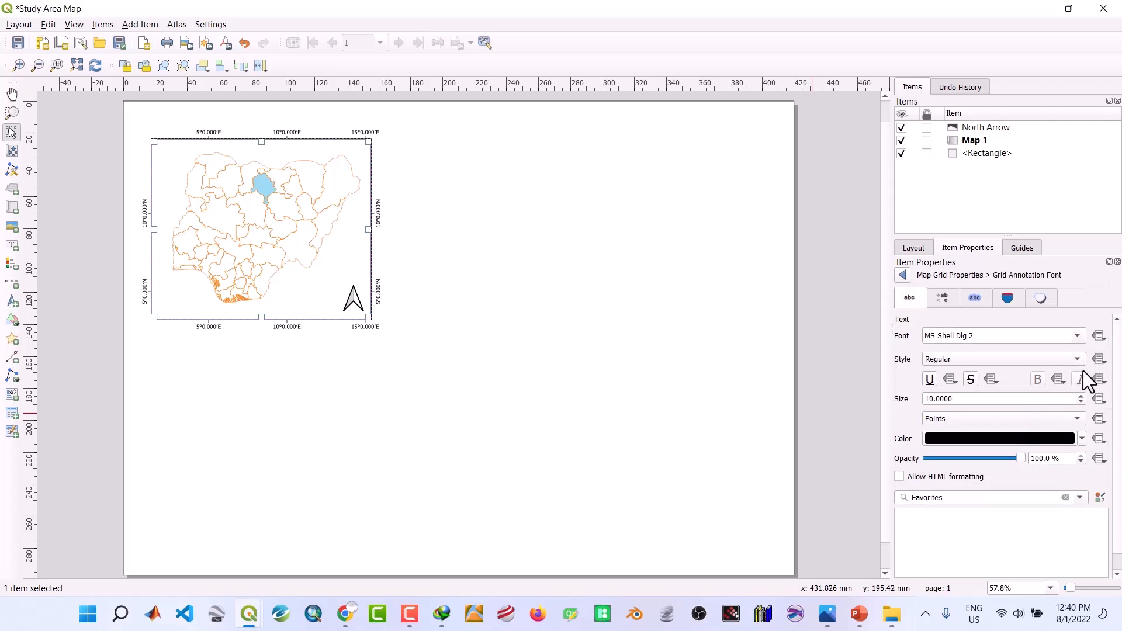
pyautogui.click(1078, 395)
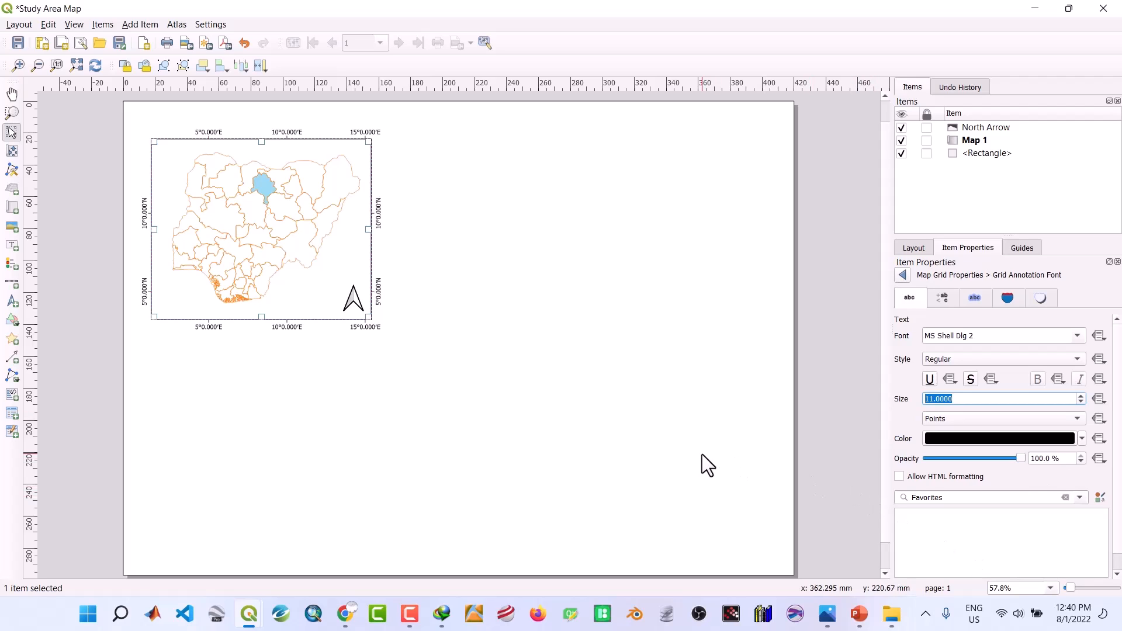
pyautogui.click(514, 432)
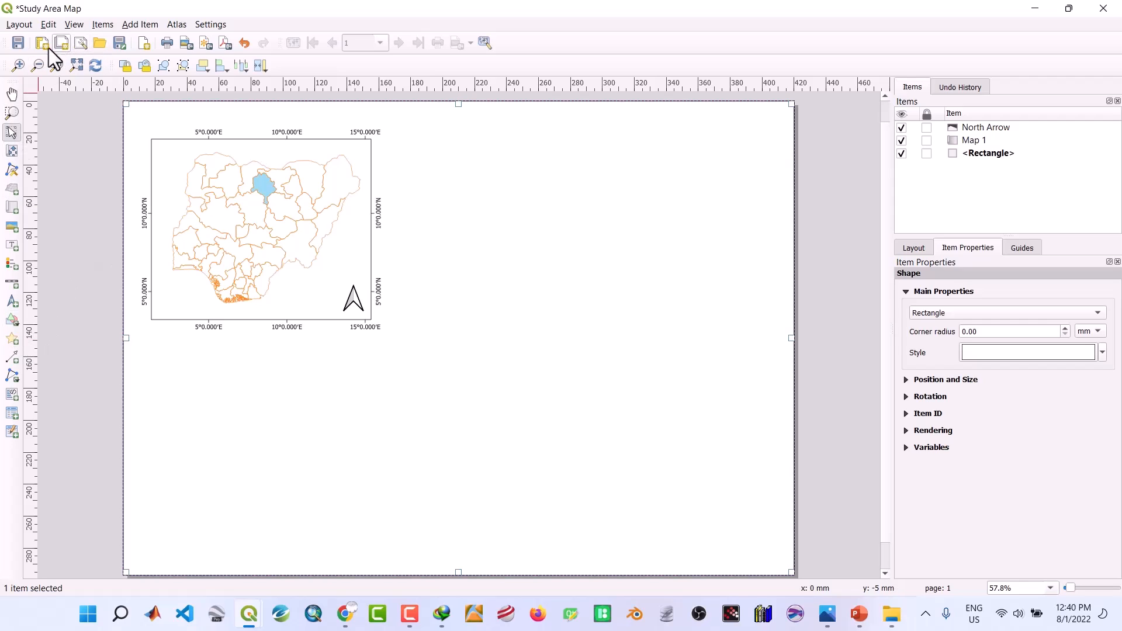
pyautogui.click(18, 42)
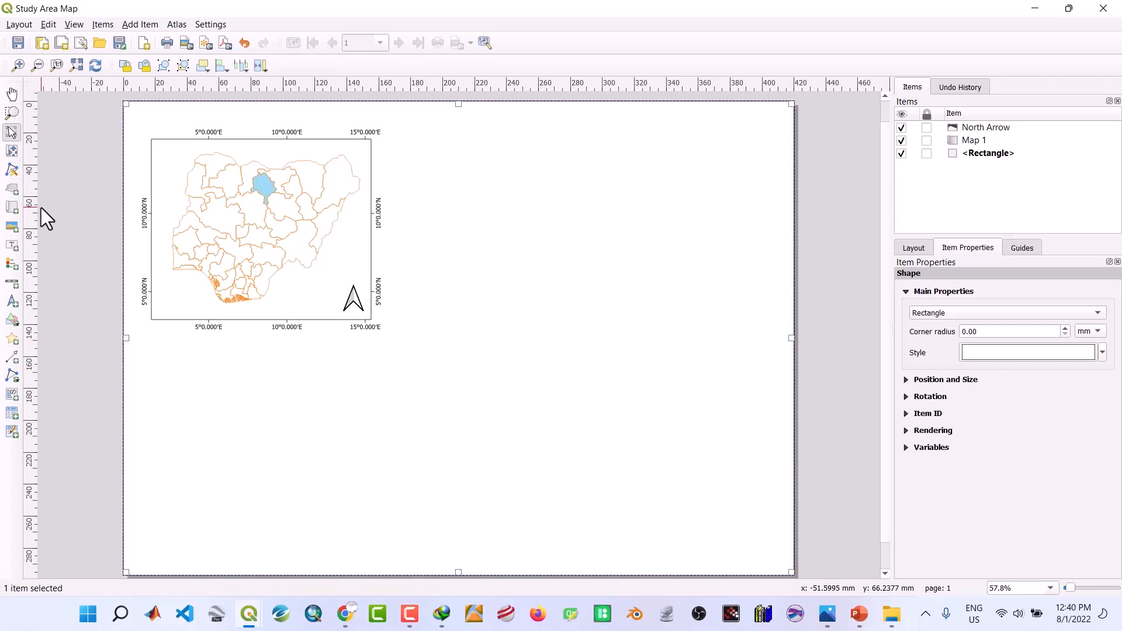
# Draw a rectangle about 22 mm square around the blue Kano State area on the Nigeria map
pyautogui.click(14, 320)
pyautogui.click(47, 321)
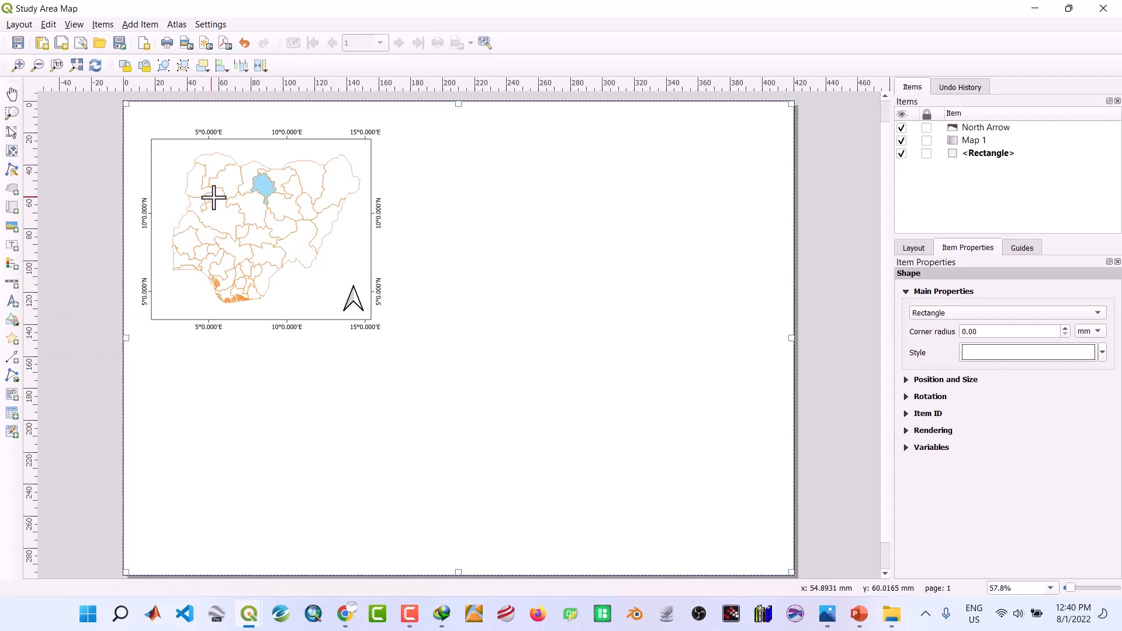
pyautogui.moveTo(247, 174); pyautogui.dragTo(283, 209)
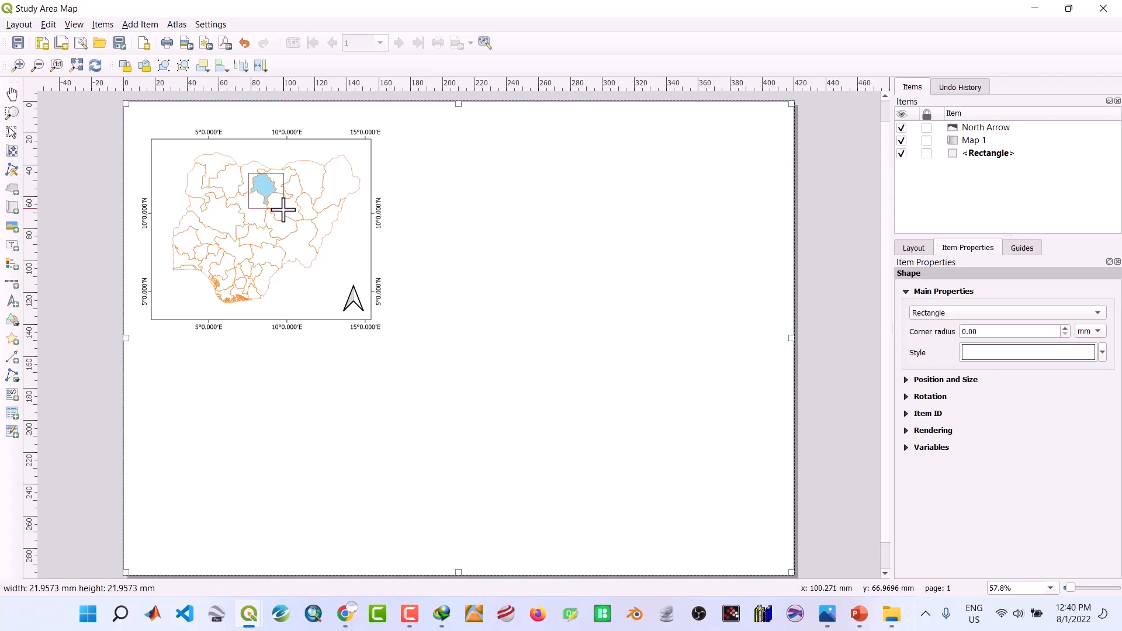
pyautogui.moveTo(282, 209); pyautogui.dragTo(275, 196)
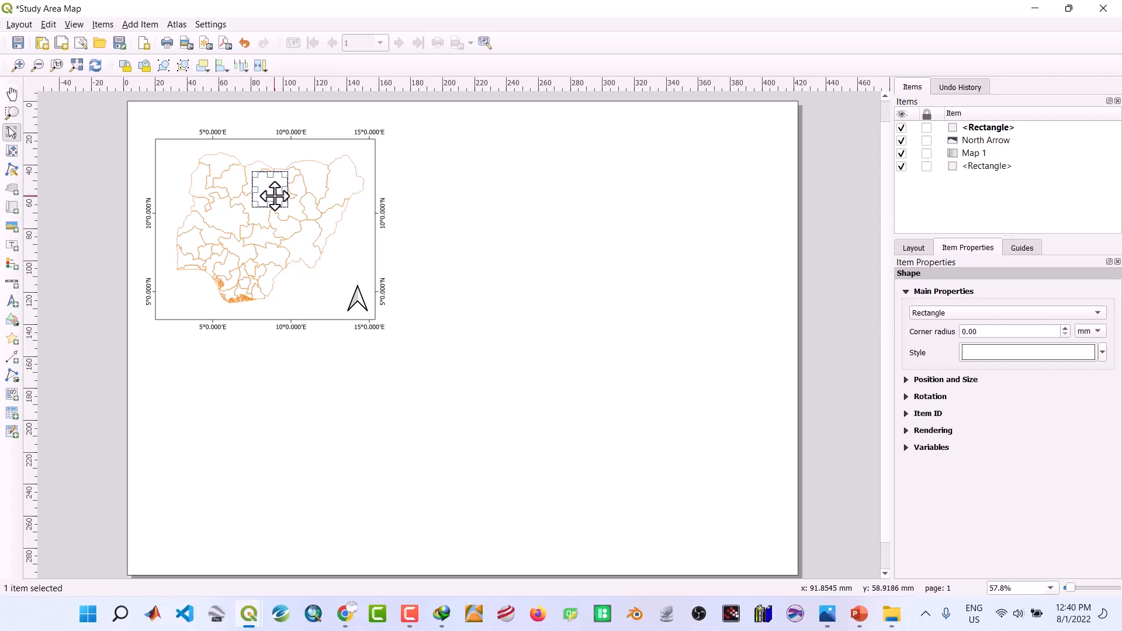
# Make the simple fill of the rectangle around Kano State transparent
pyautogui.click(1001, 352)
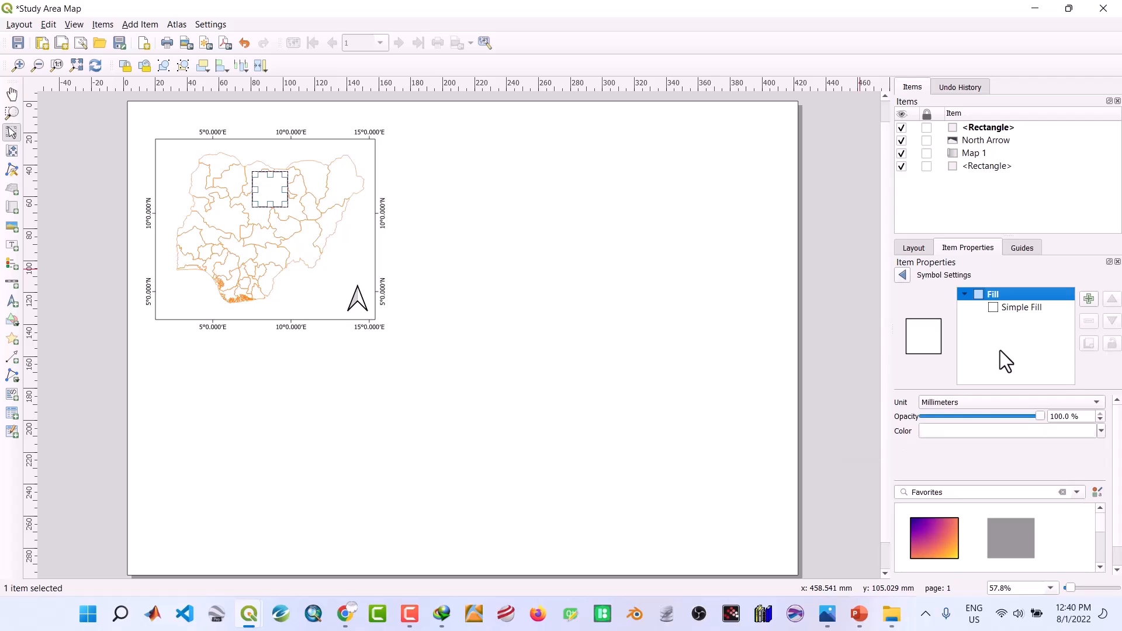
pyautogui.click(1018, 306)
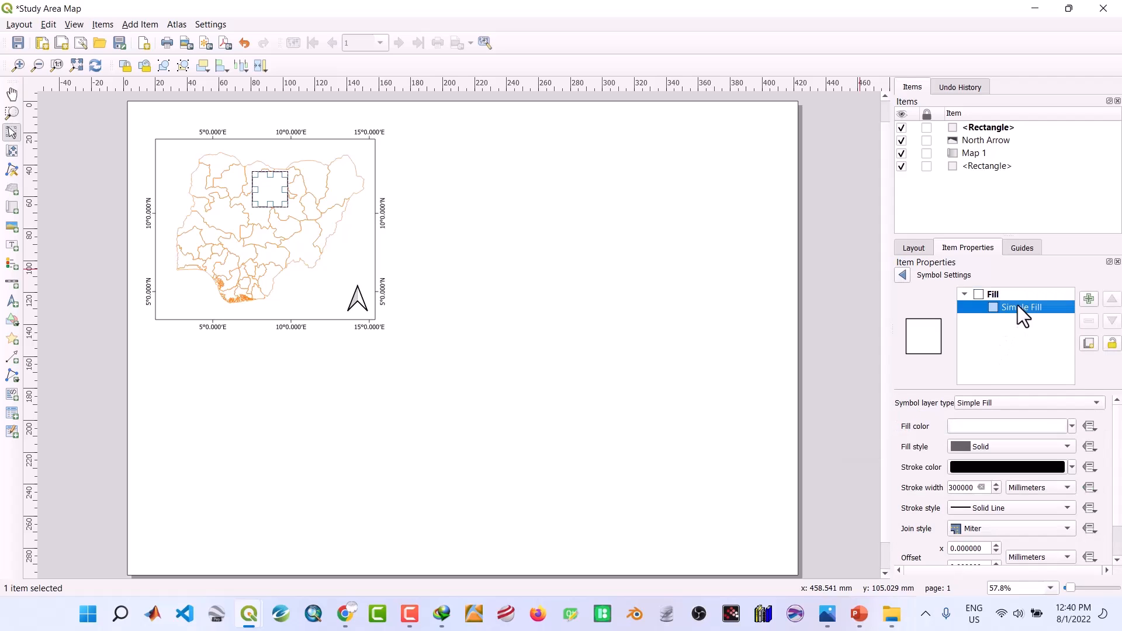
pyautogui.click(1071, 426)
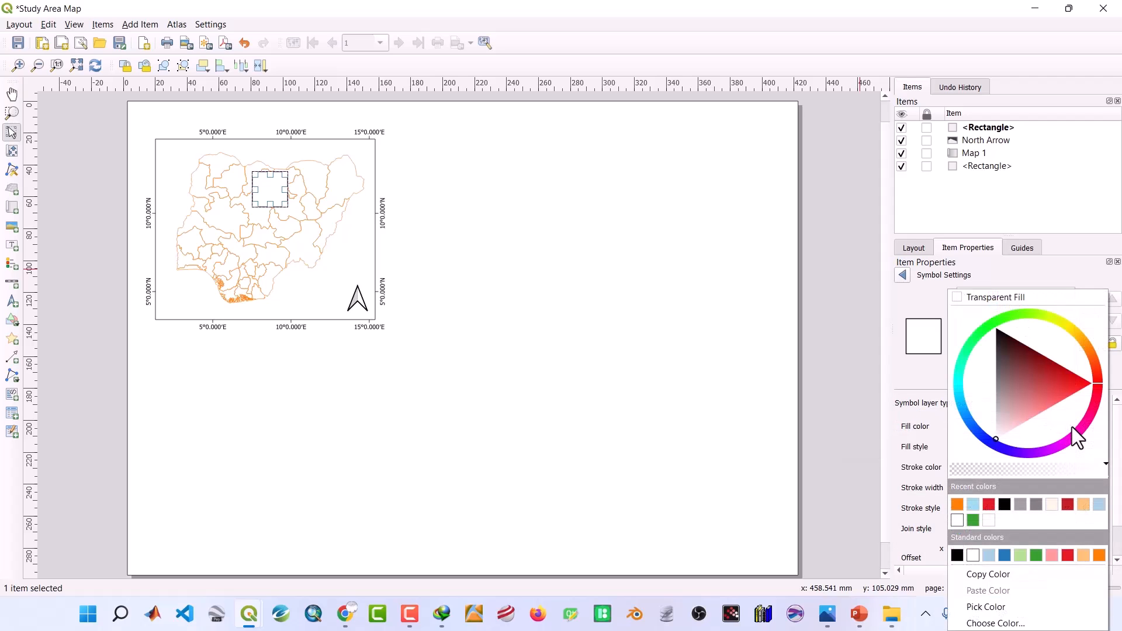
pyautogui.click(956, 299)
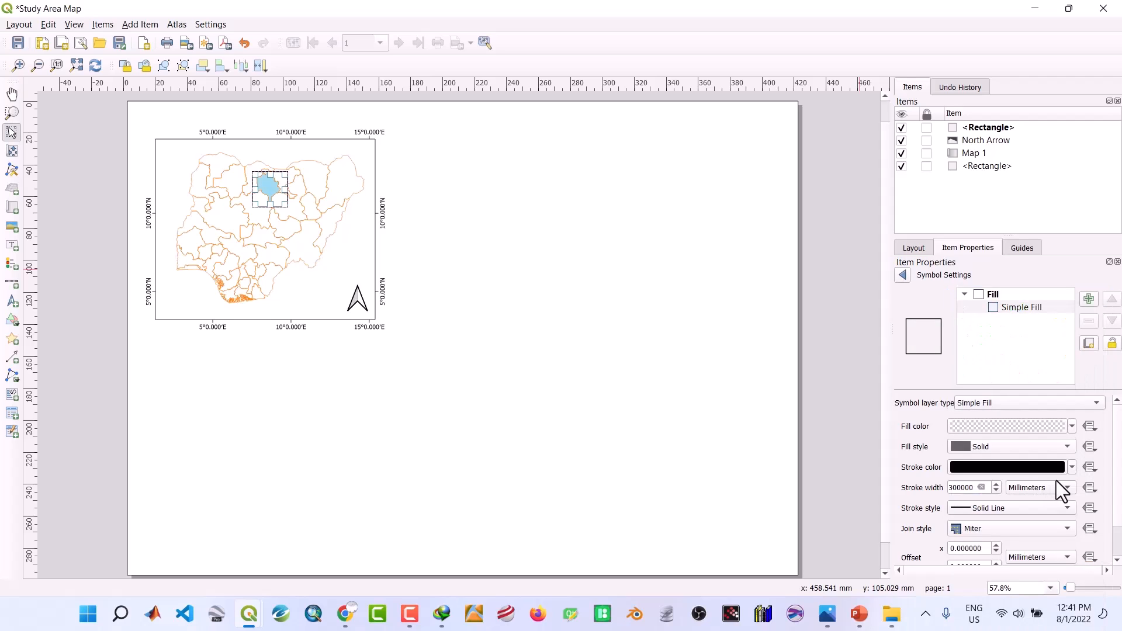
# Give the rectangle around Kano State a red stroke with a width of 0.7 mm
pyautogui.click(1070, 471)
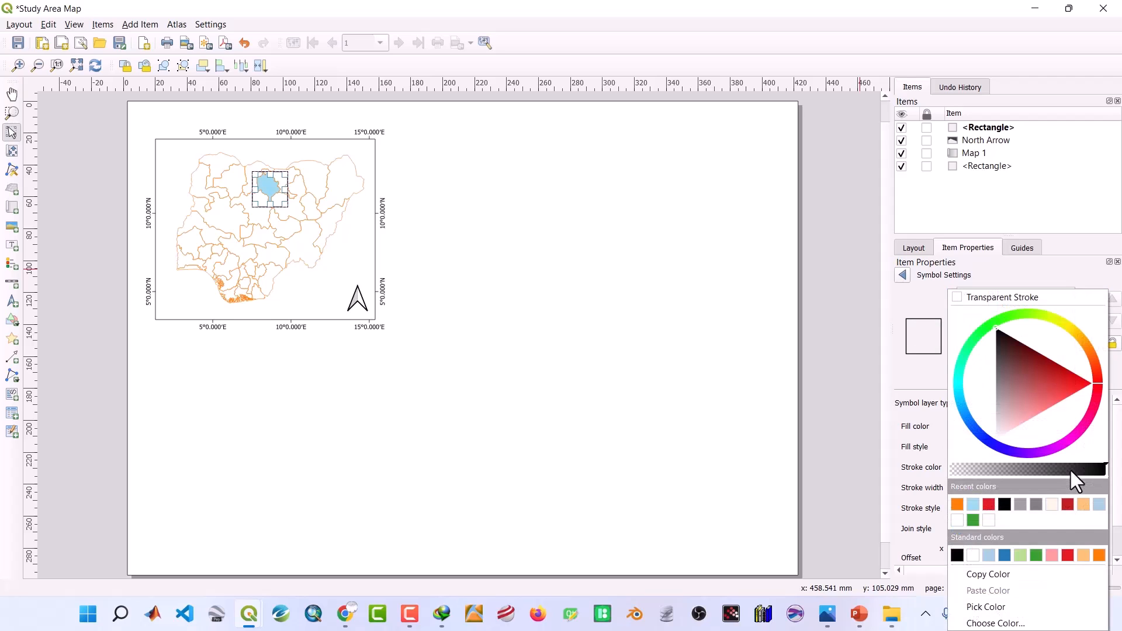
pyautogui.click(992, 505)
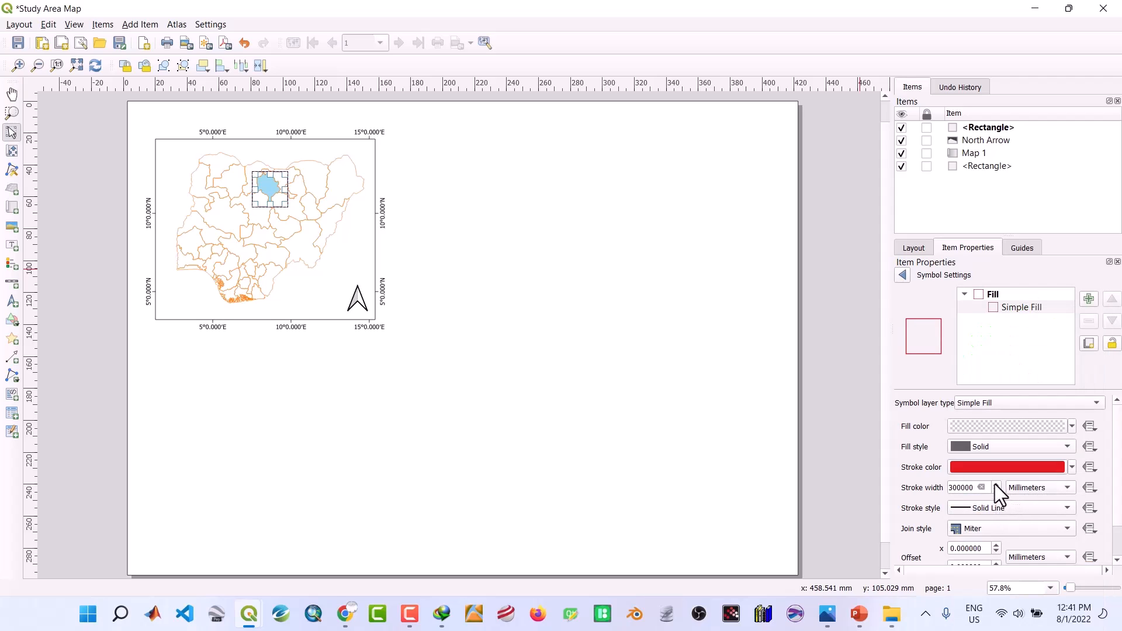
pyautogui.click(995, 484)
pyautogui.click(994, 483)
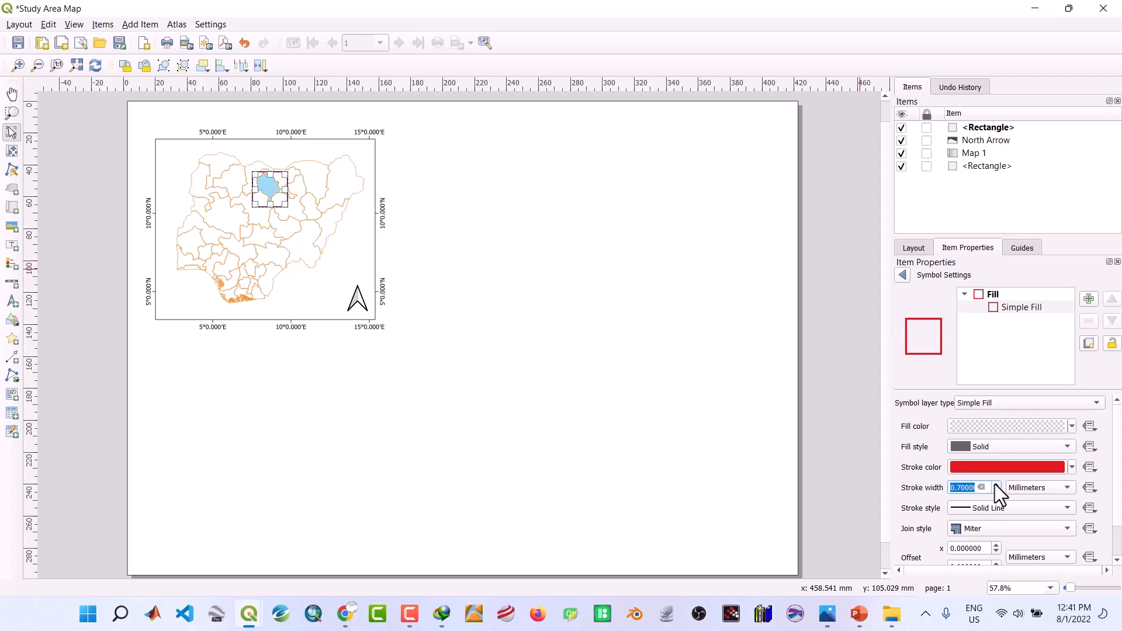
pyautogui.click(555, 373)
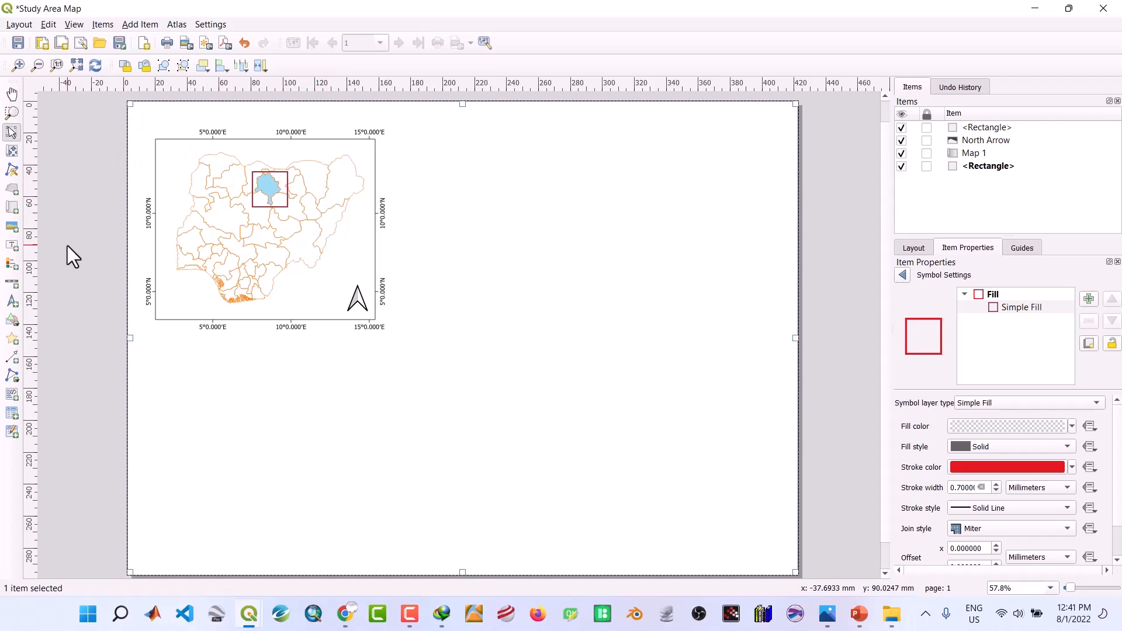
# Add a label above the Nigeria map and replace its placeholder text with NIGERIA
pyautogui.click(11, 247)
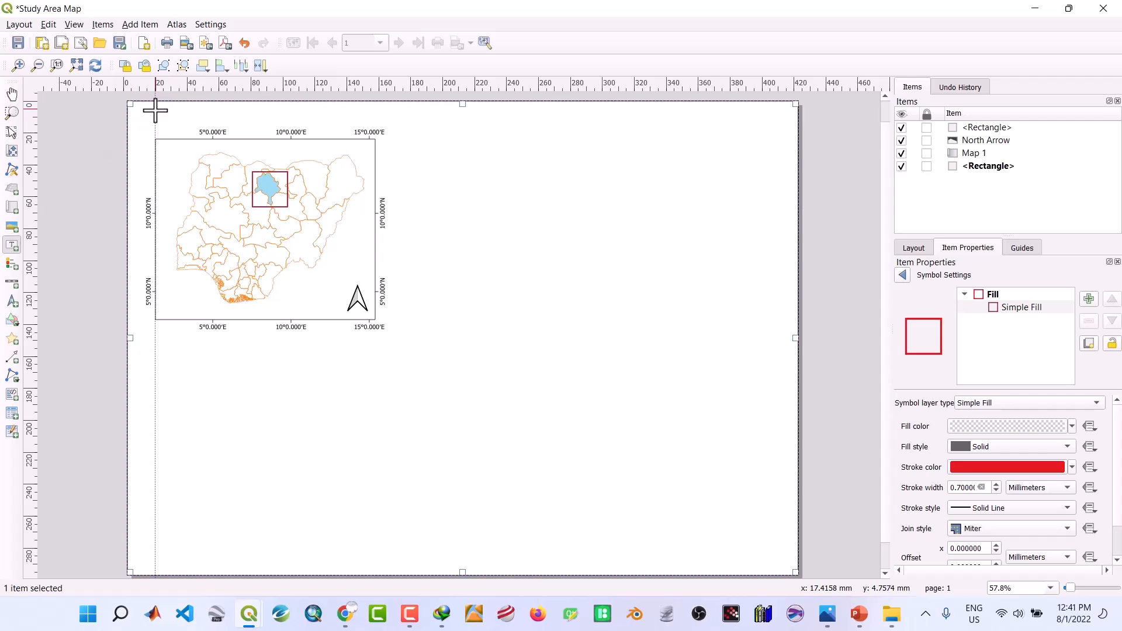
pyautogui.moveTo(155, 110); pyautogui.dragTo(306, 124)
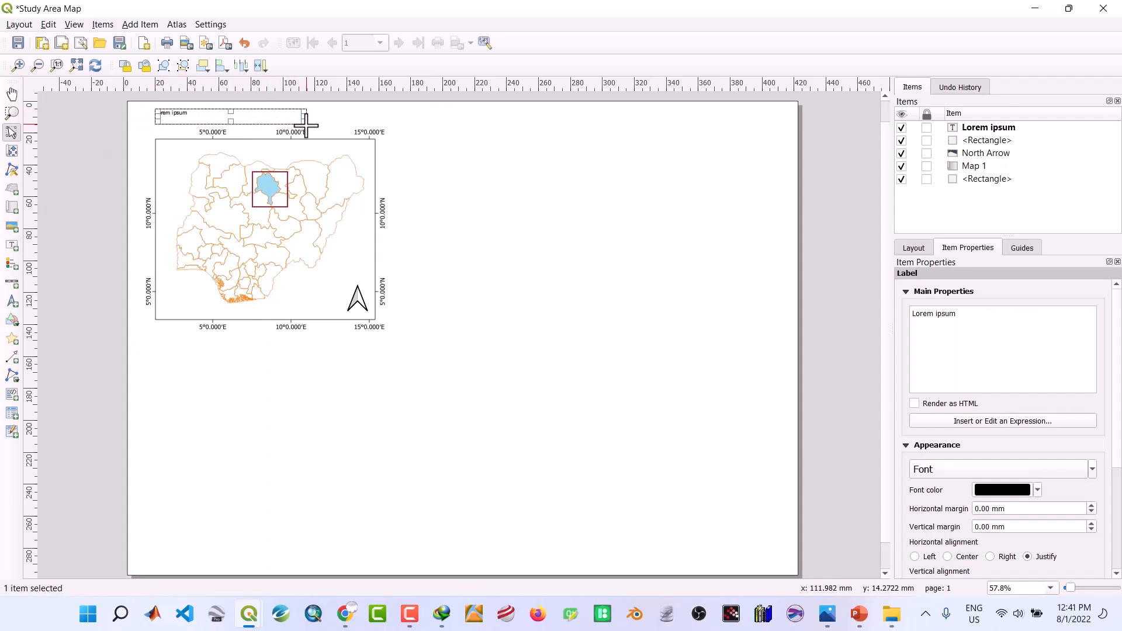
pyautogui.click(959, 313)
pyautogui.press('BackSpace')
pyautogui.press('BackSpace')
pyautogui.press('BackSpace')
pyautogui.press('BackSpace')
pyautogui.press('BackSpace')
pyautogui.press('BackSpace')
pyautogui.press('BackSpace')
pyautogui.press('BackSpace')
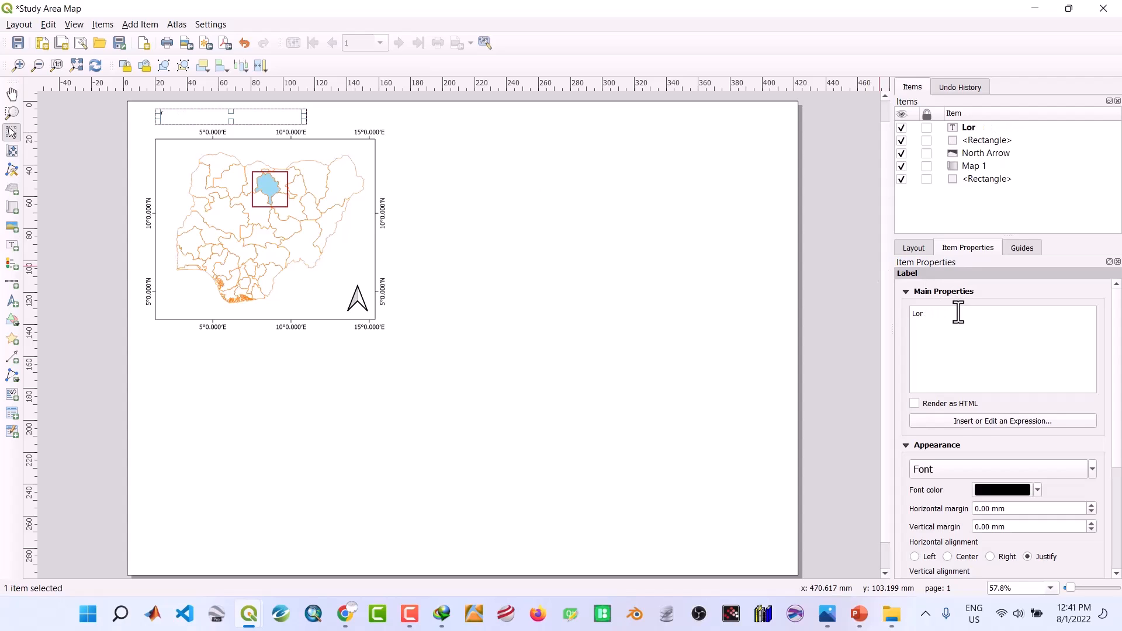
pyautogui.press('BackSpace')
pyautogui.press('BackSpace')
pyautogui.press('BackSpace')
pyautogui.write('NIGERIA')
# Set the font size of the NIGERIA label to 20
pyautogui.click(1029, 467)
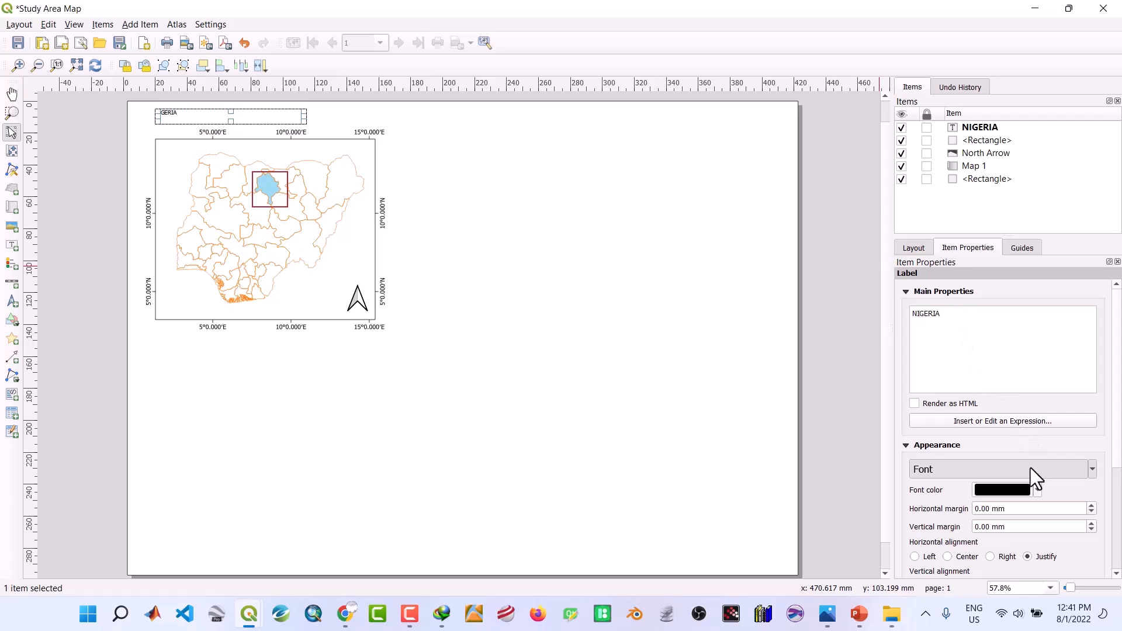
pyautogui.click(692, 277)
pyautogui.click(692, 276)
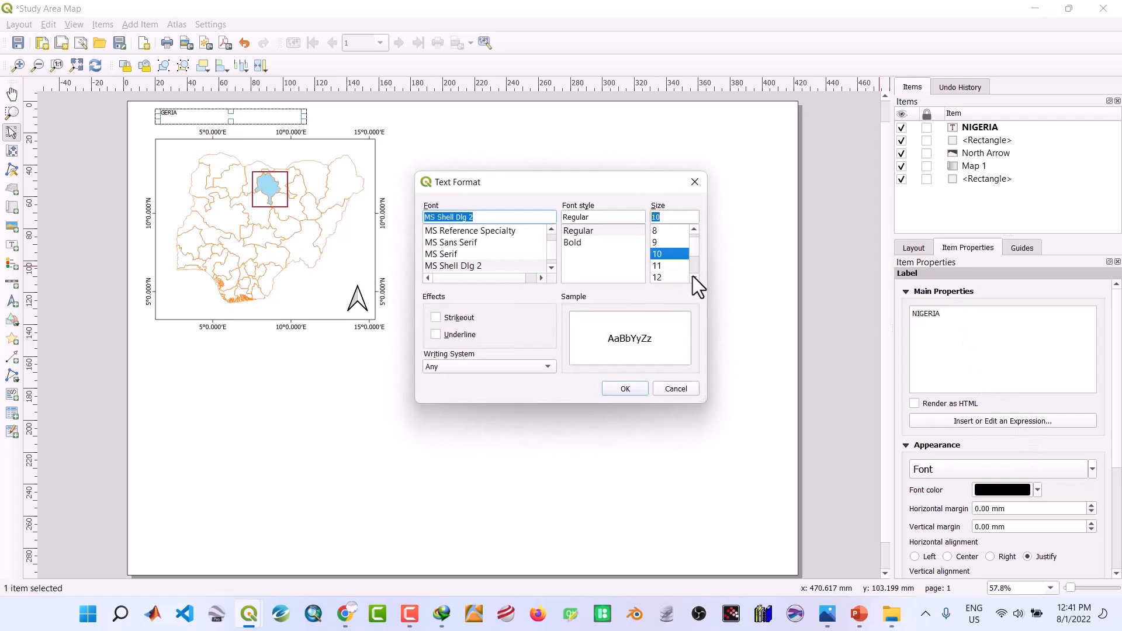
pyautogui.click(693, 276)
pyautogui.click(693, 276)
pyautogui.click(693, 276)
pyautogui.click(664, 272)
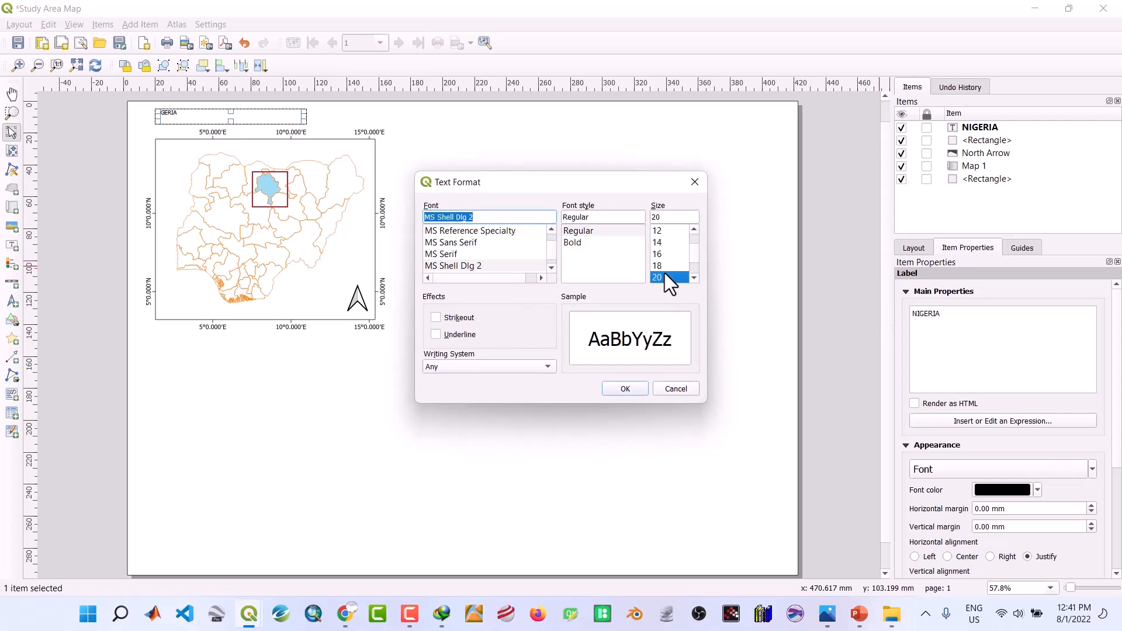
pyautogui.click(626, 389)
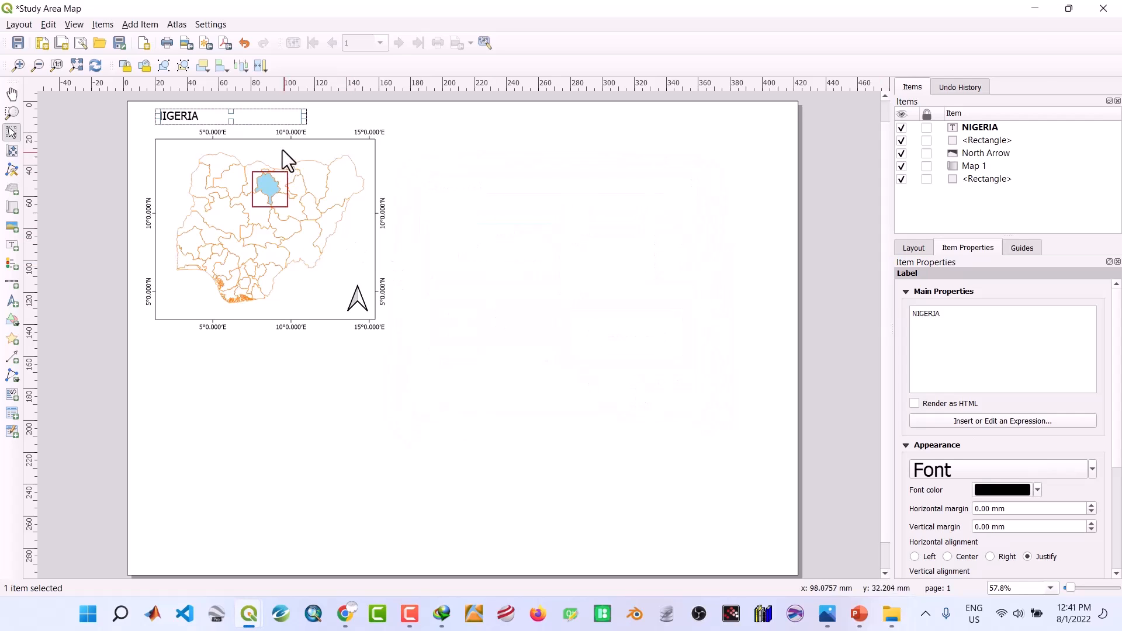
# Make the NIGERIA label bold and narrow its box to fit the text
pyautogui.click(987, 469)
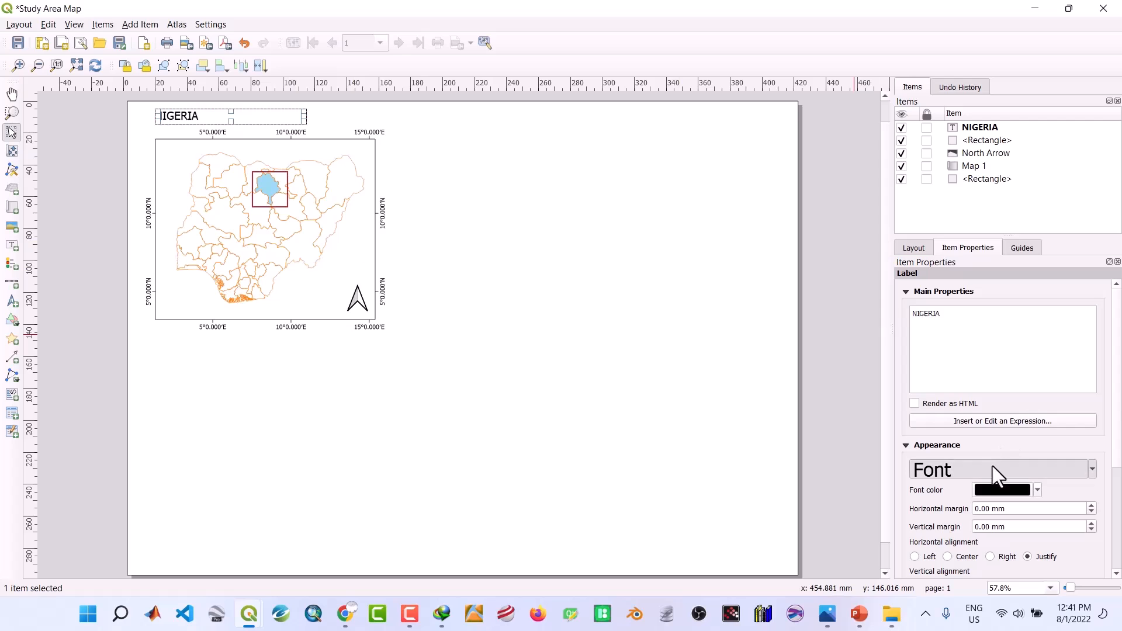
pyautogui.click(572, 241)
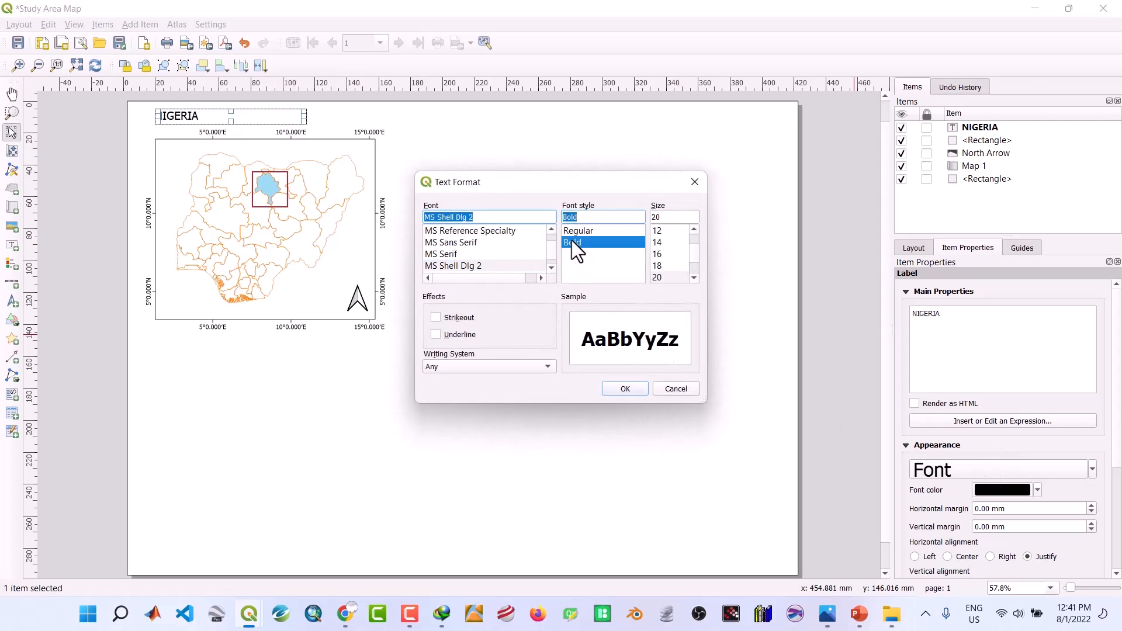
pyautogui.click(634, 387)
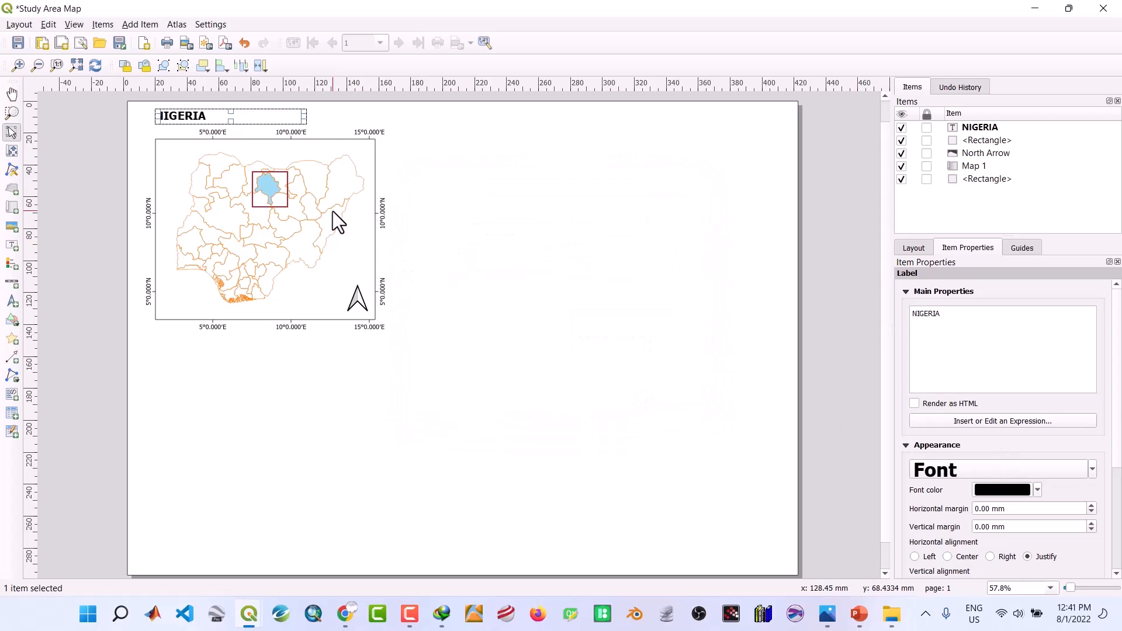
pyautogui.moveTo(302, 115); pyautogui.dragTo(221, 115)
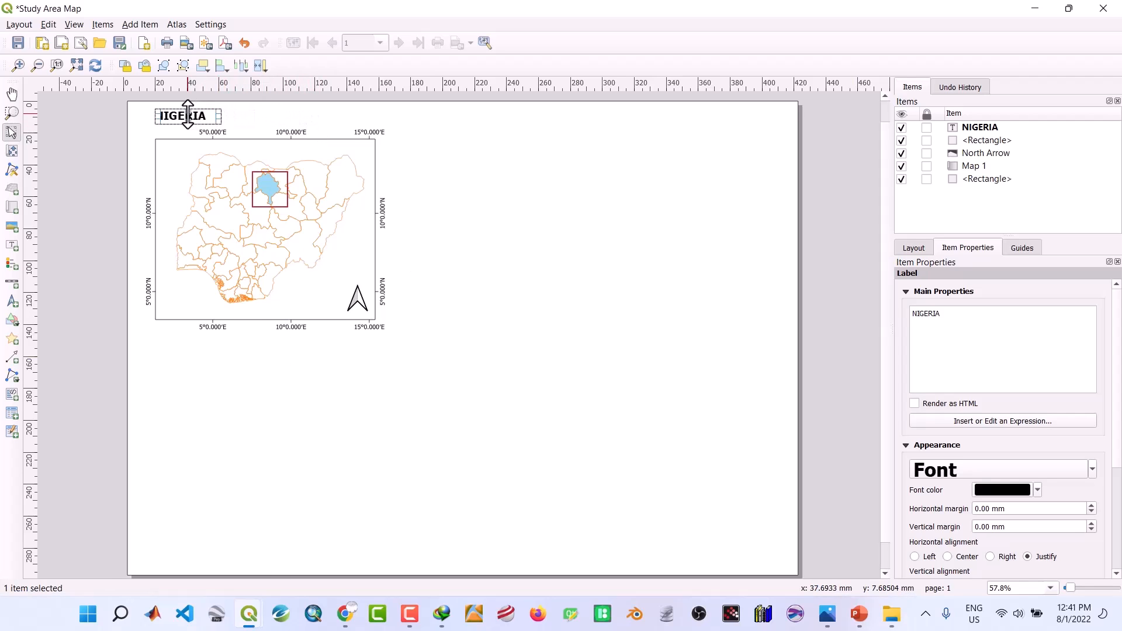
pyautogui.click(505, 239)
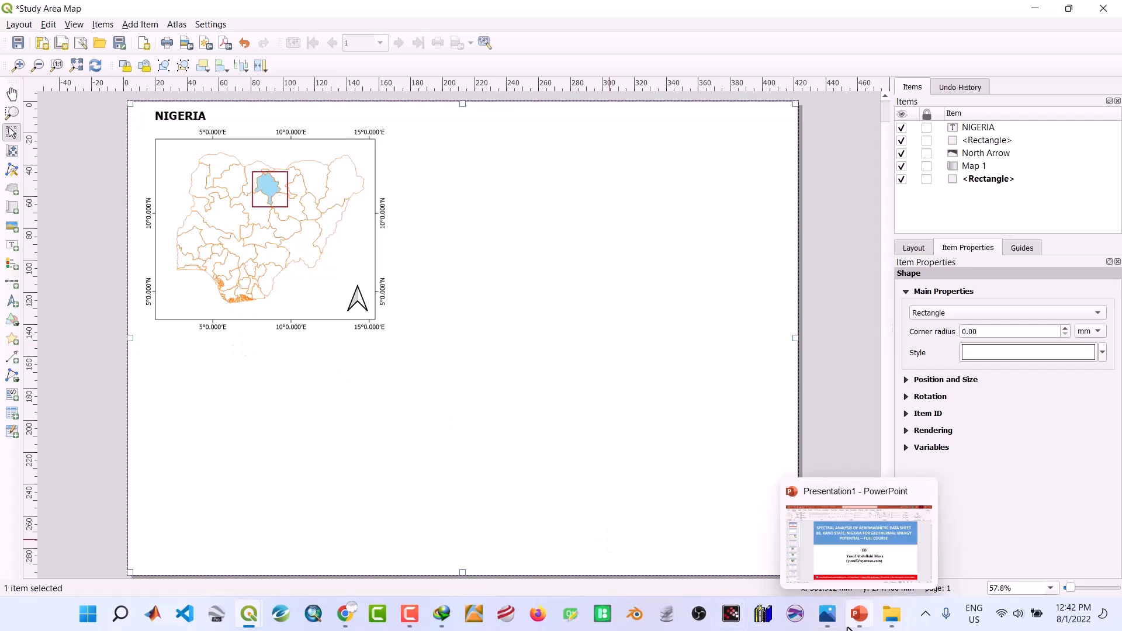
# Check the STUDY AREA.png reference in Photos and lock the layers of Map 1 in the QGIS layout
pyautogui.click(828, 613)
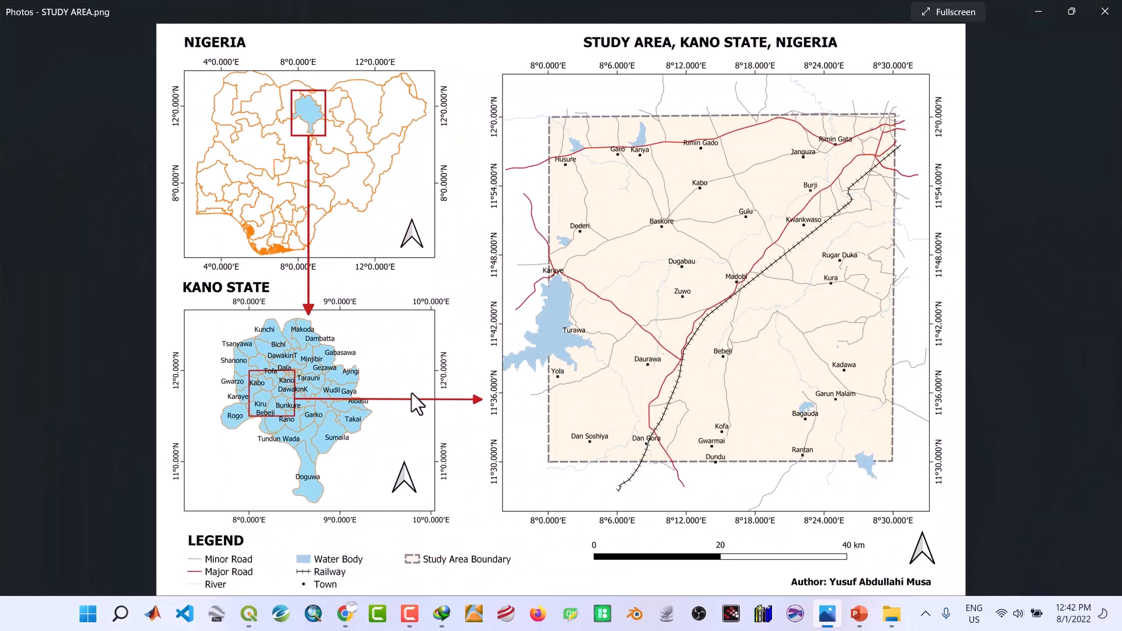
pyautogui.click(1040, 12)
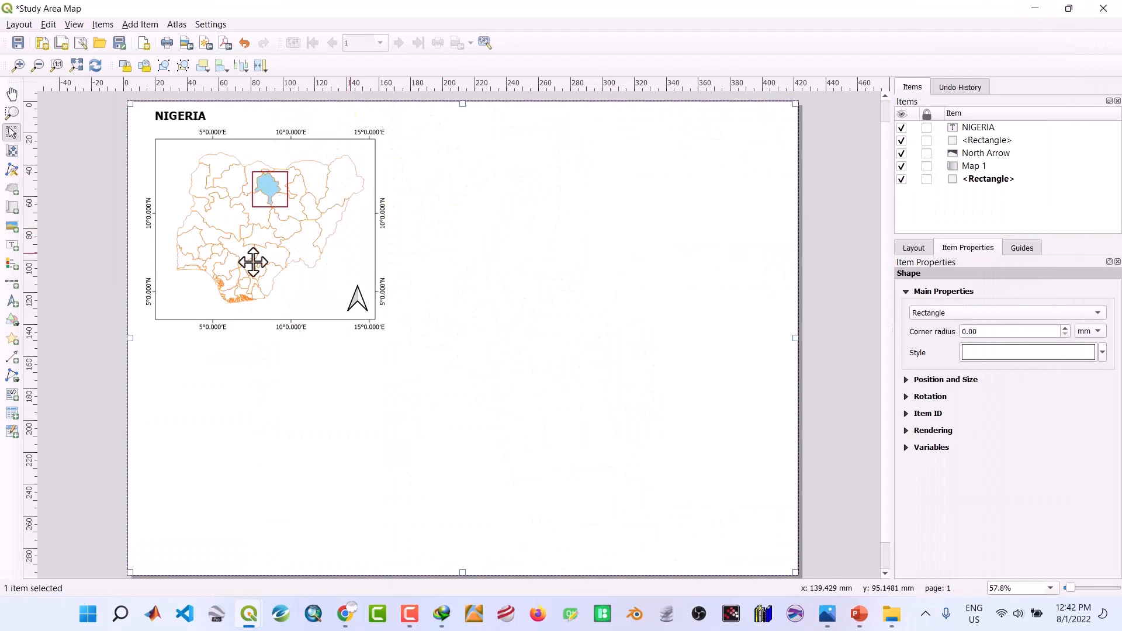
pyautogui.click(11, 151)
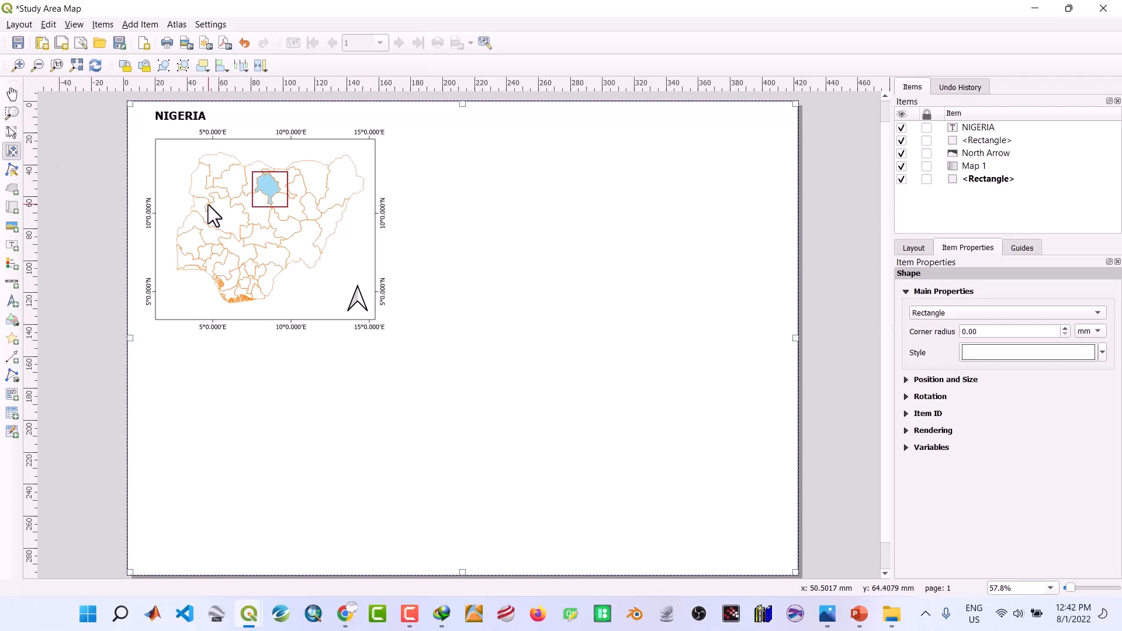
pyautogui.click(970, 168)
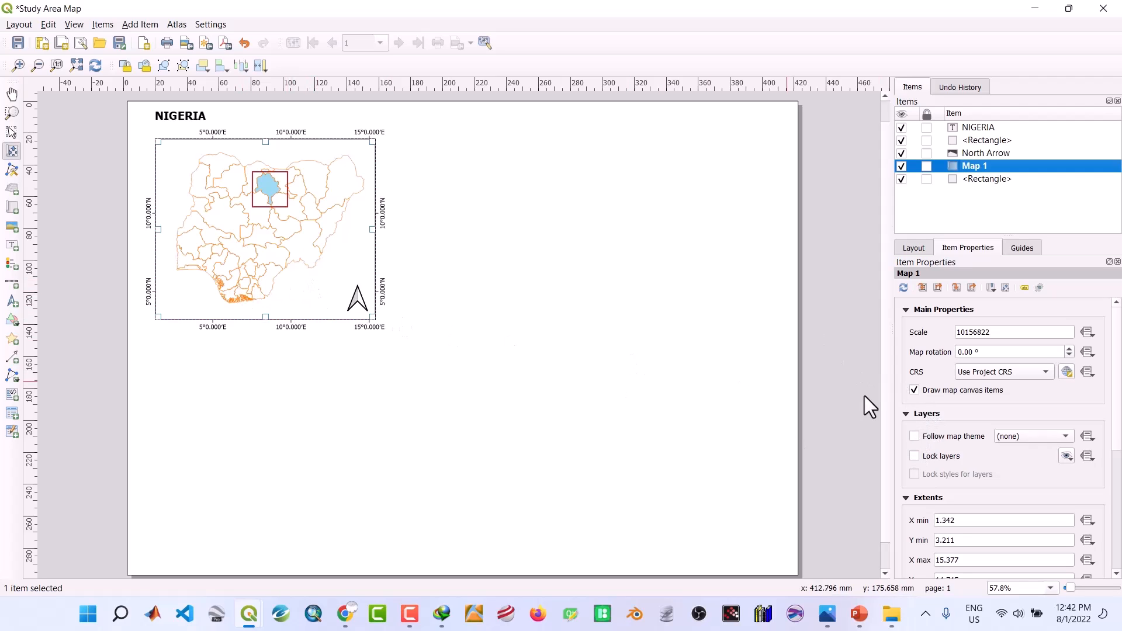
pyautogui.click(914, 456)
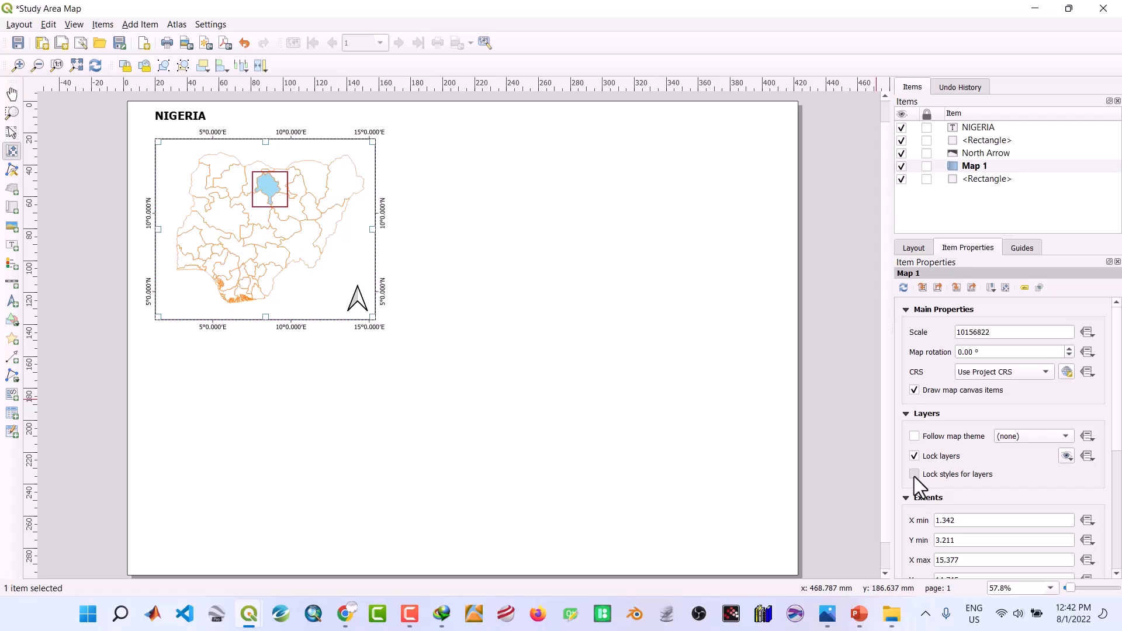
# Lock the layer styles of Map 1 and save the Study Area Map layout
pyautogui.click(914, 474)
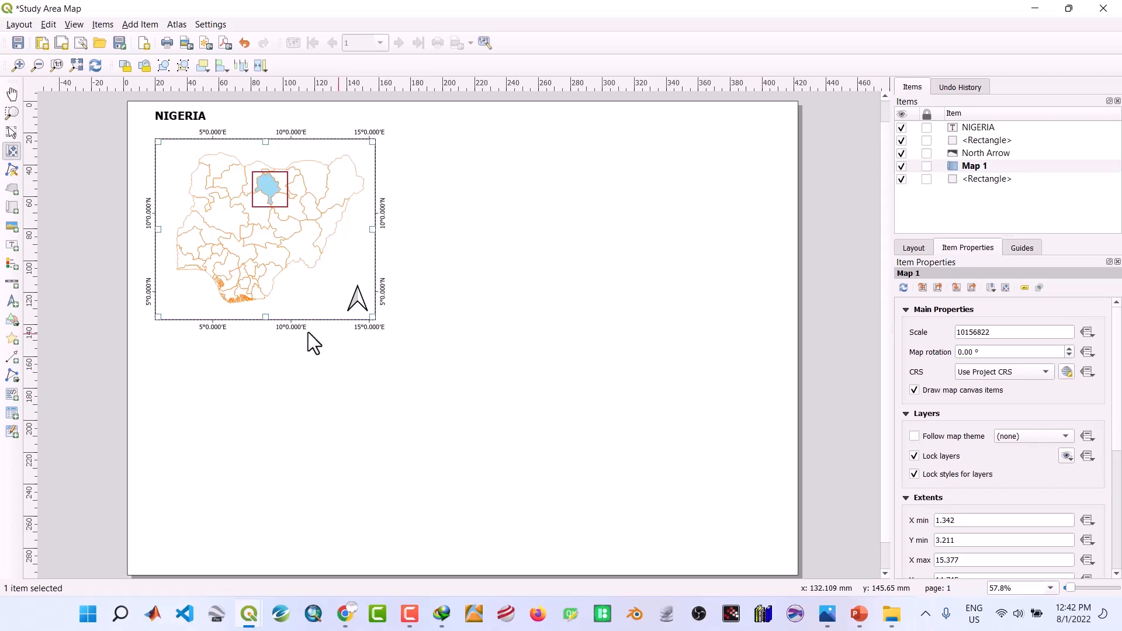
pyautogui.click(22, 41)
# In the Project 1 window, hide NG_States_Boundaries and NG_Kano_State and show the NG_Kano_State_LGAs layer
pyautogui.moveTo(252, 611)
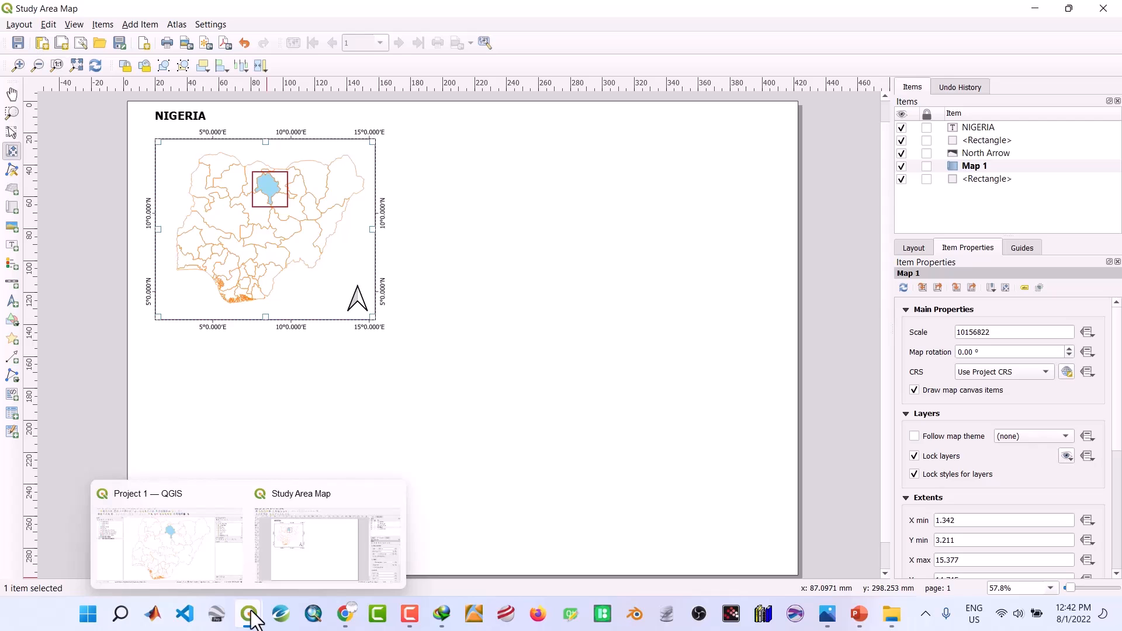
pyautogui.click(173, 549)
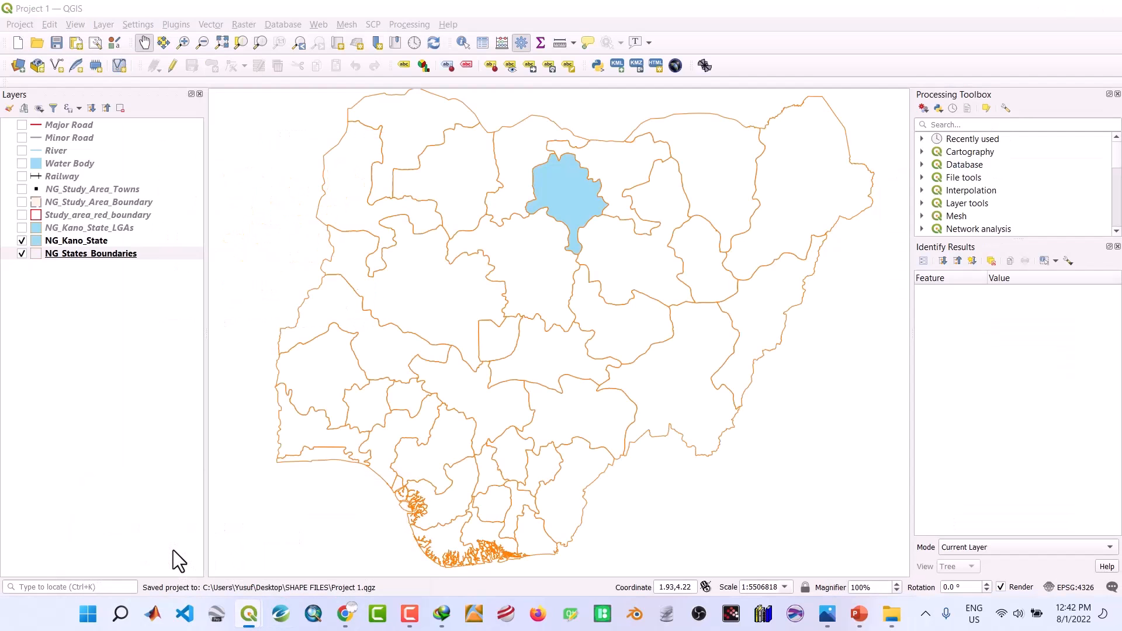
pyautogui.click(22, 253)
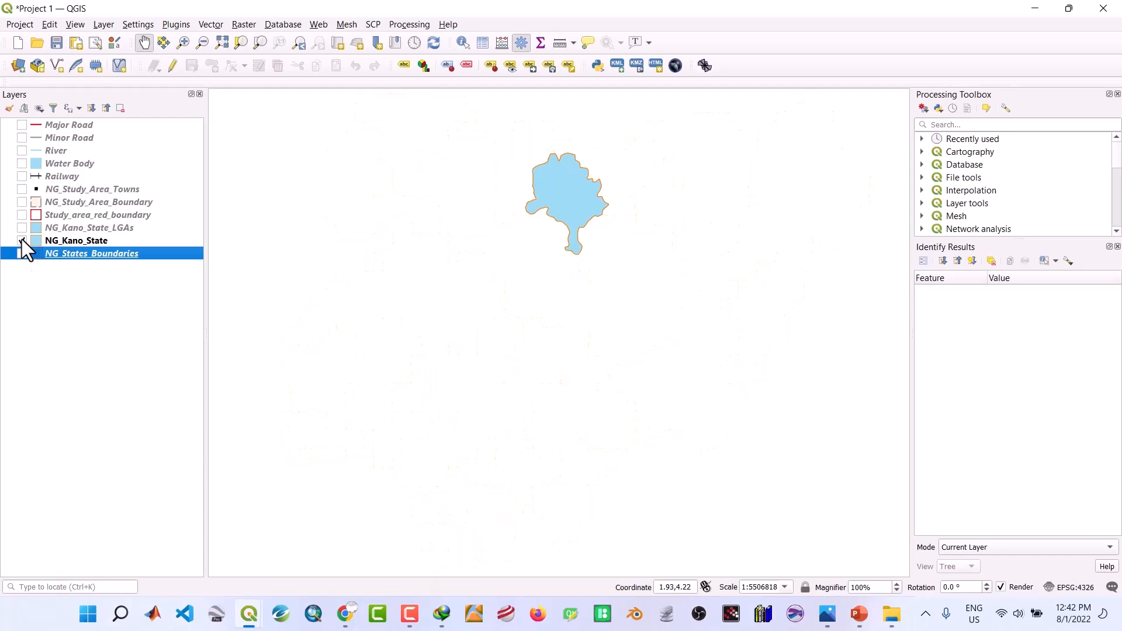
pyautogui.click(22, 240)
pyautogui.click(23, 228)
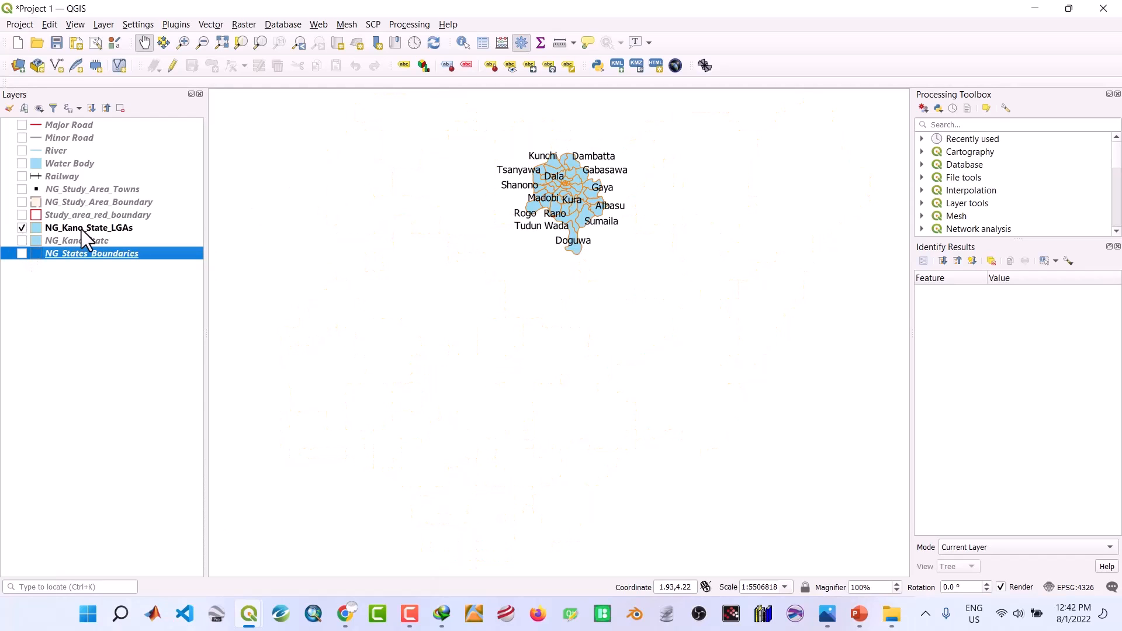
# Zoom the canvas to the NG_Kano_State_LGAs layer, centre it, and save the project
pyautogui.click(82, 229)
pyautogui.rightClick(82, 229)
pyautogui.click(105, 236)
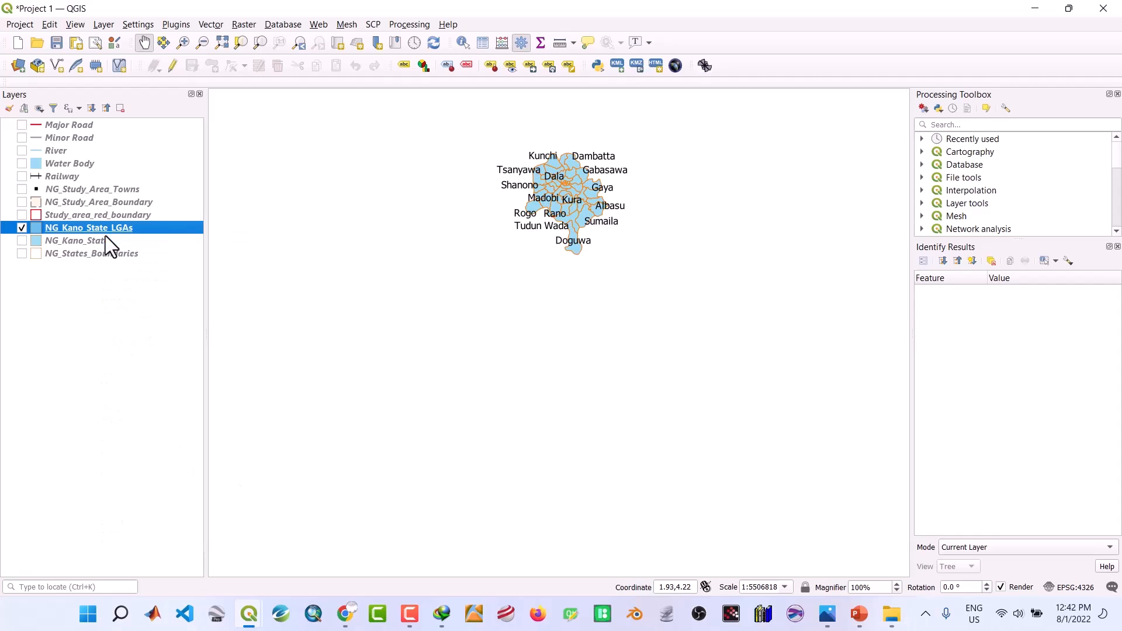
pyautogui.moveTo(517, 281); pyautogui.dragTo(490, 295)
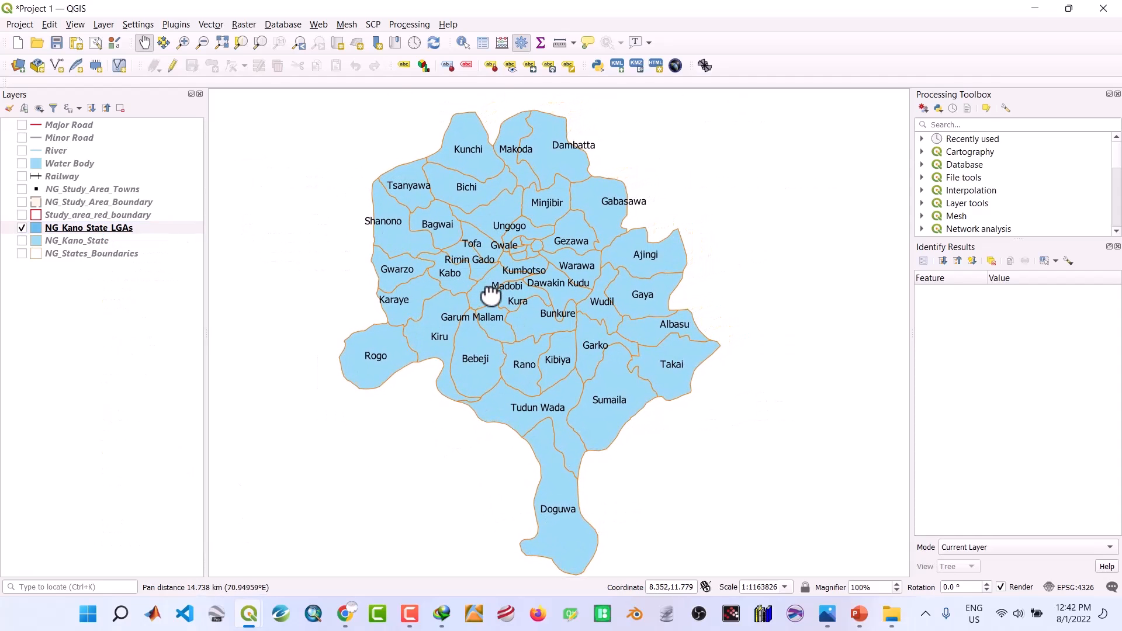
pyautogui.scroll(2, 491, 296)
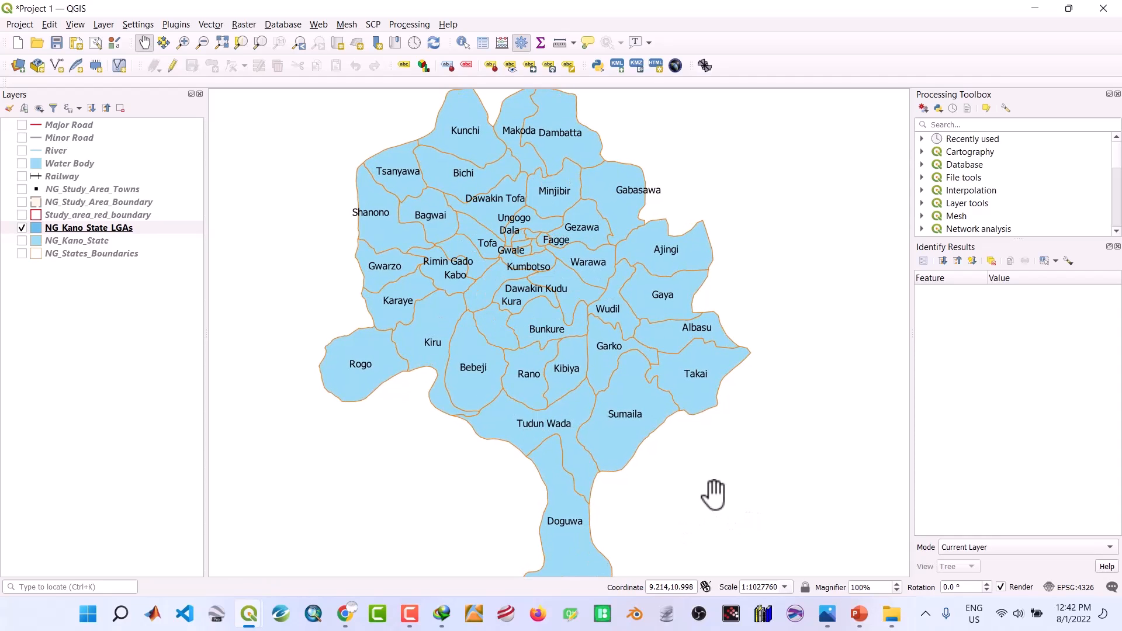
pyautogui.click(57, 36)
# In the Study Area Map layout, add a second map frame below the Nigeria map, roughly as wide as it
pyautogui.moveTo(249, 613)
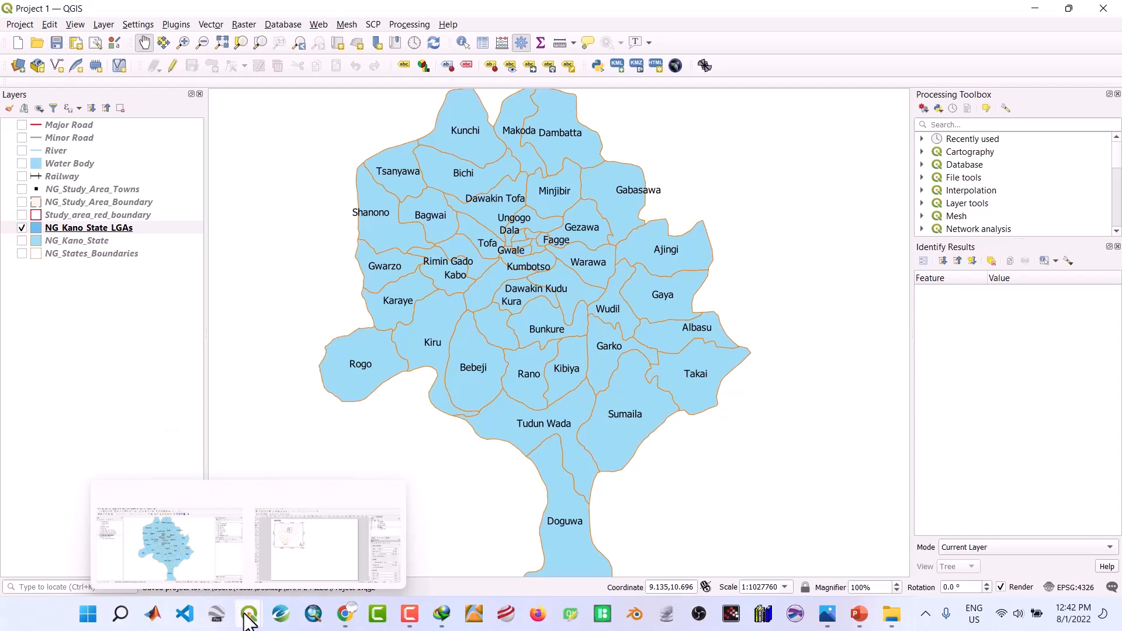
pyautogui.click(313, 562)
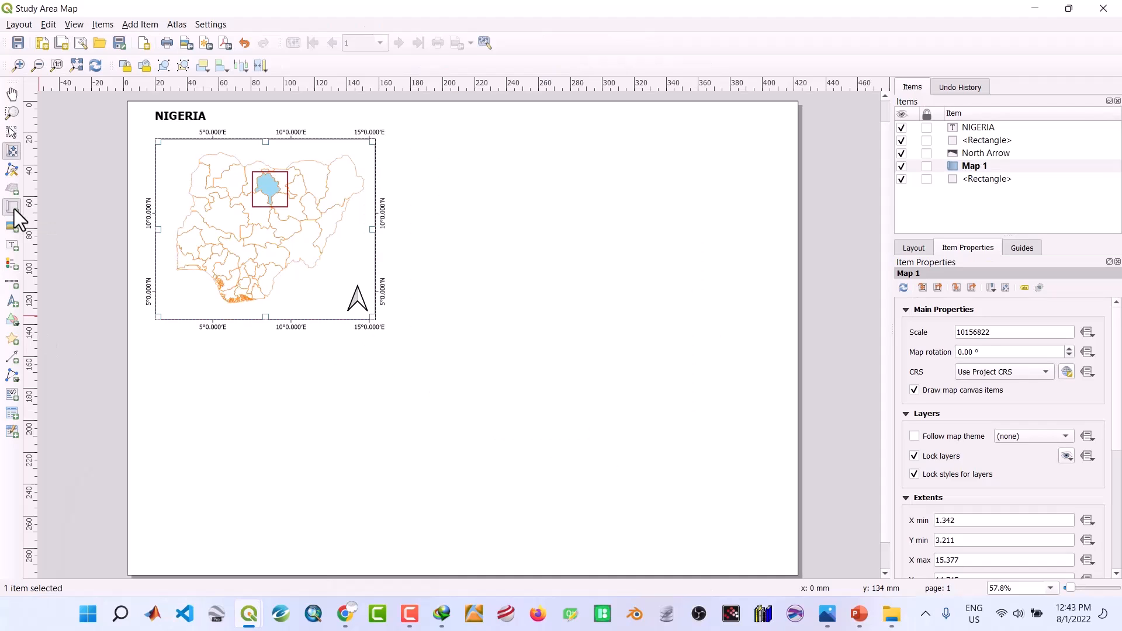
pyautogui.click(13, 207)
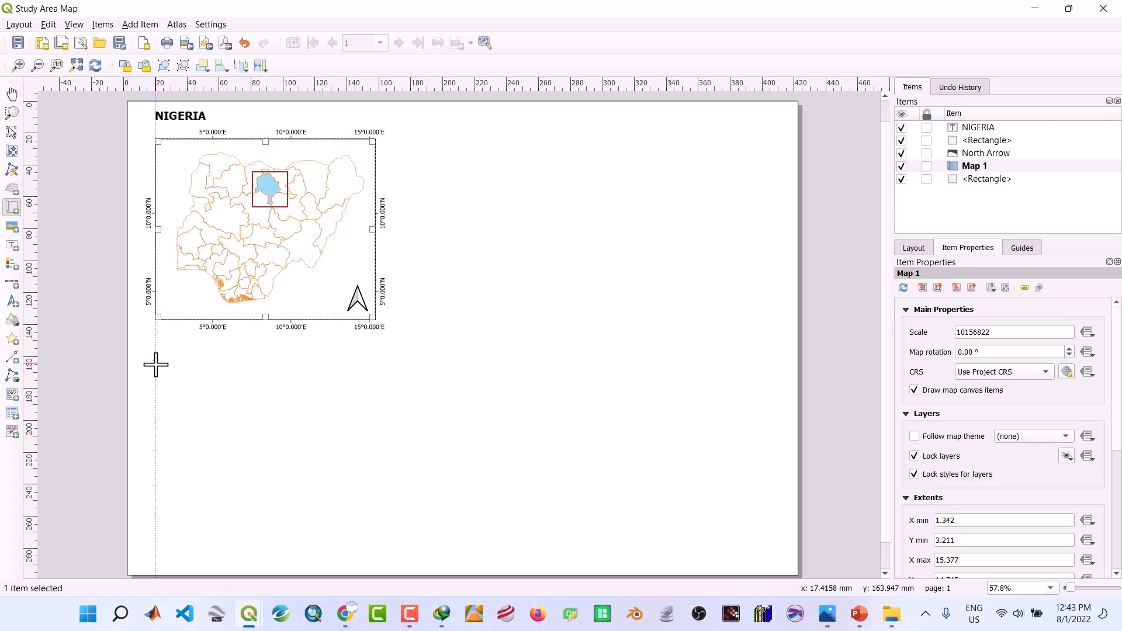
pyautogui.moveTo(155, 364); pyautogui.dragTo(382, 518)
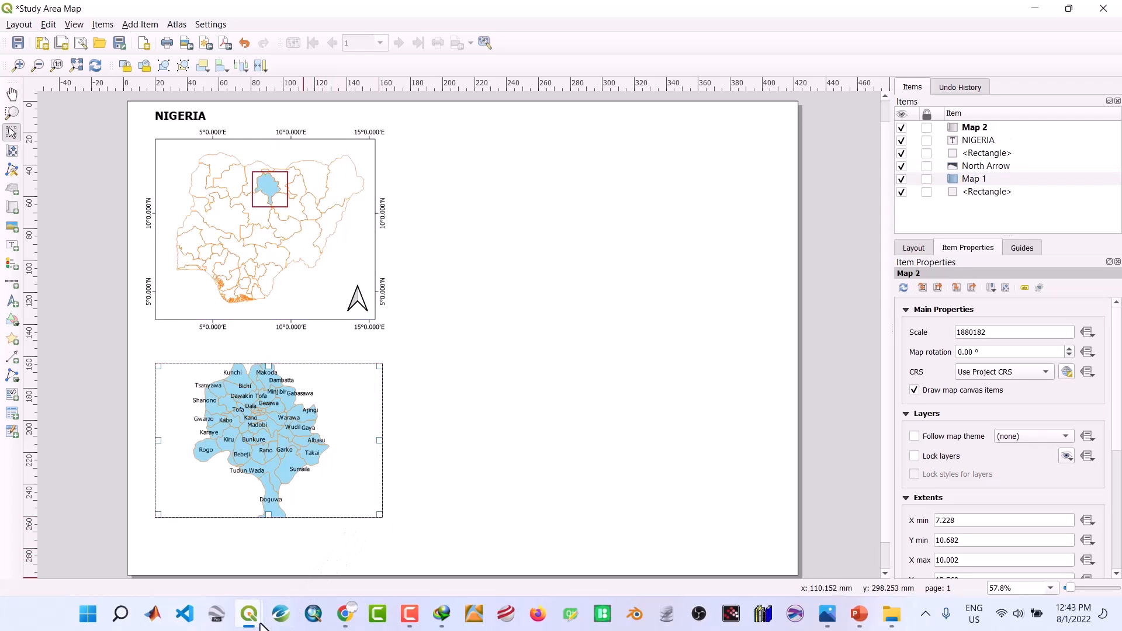
# Zoom the project canvas out to about 1:1231828 around the Kano LGAs and save the project
pyautogui.moveTo(258, 626)
pyautogui.click(186, 555)
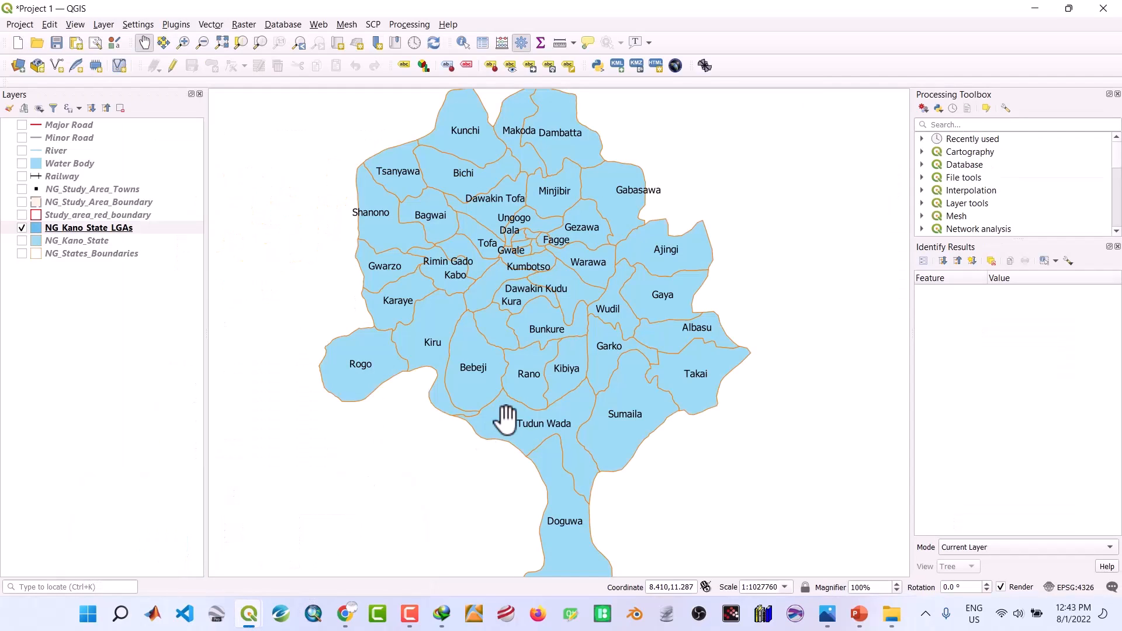
pyautogui.scroll(-1, 506, 419)
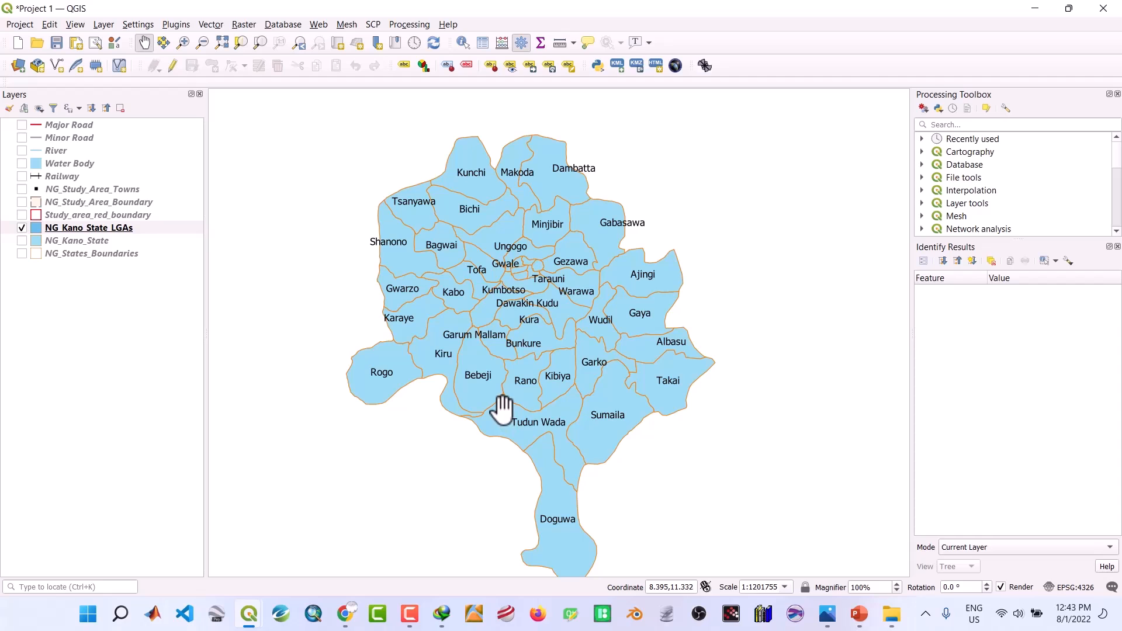
pyautogui.scroll(-1, 503, 409)
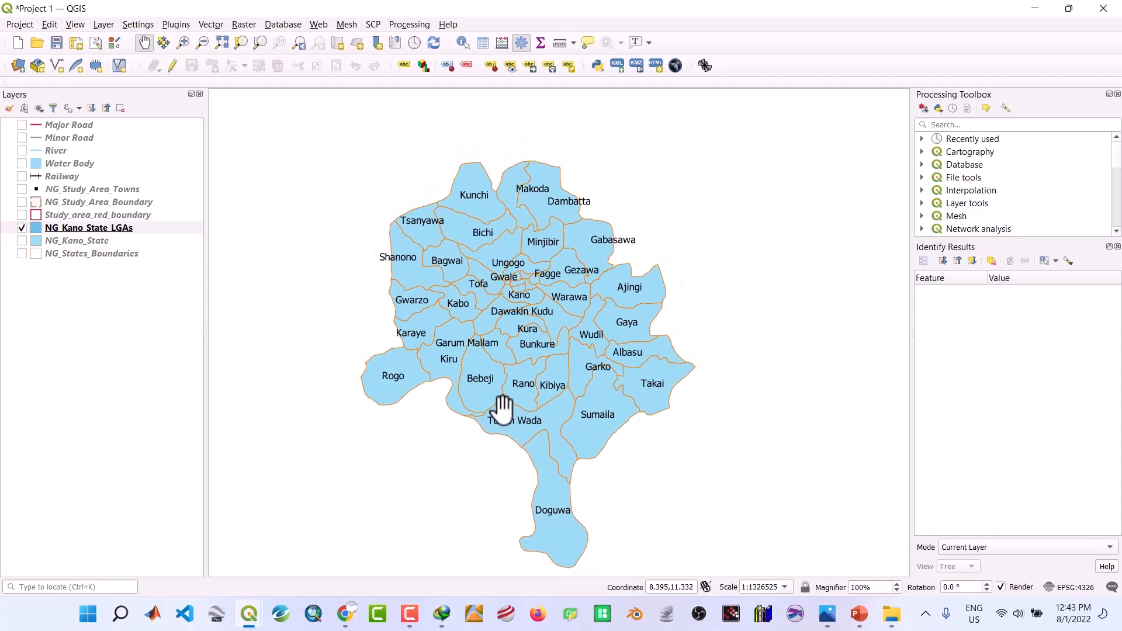
pyautogui.scroll(1, 502, 409)
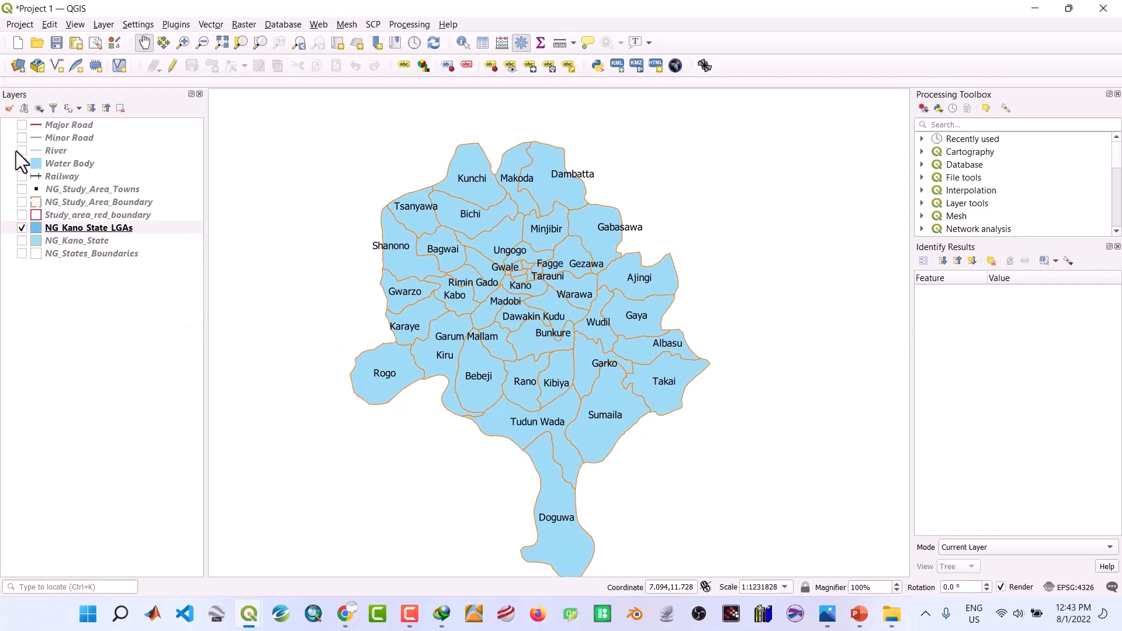
pyautogui.click(58, 43)
# Return to the Study Area Map layout and set Map 2's extent to match the main canvas
pyautogui.moveTo(257, 612)
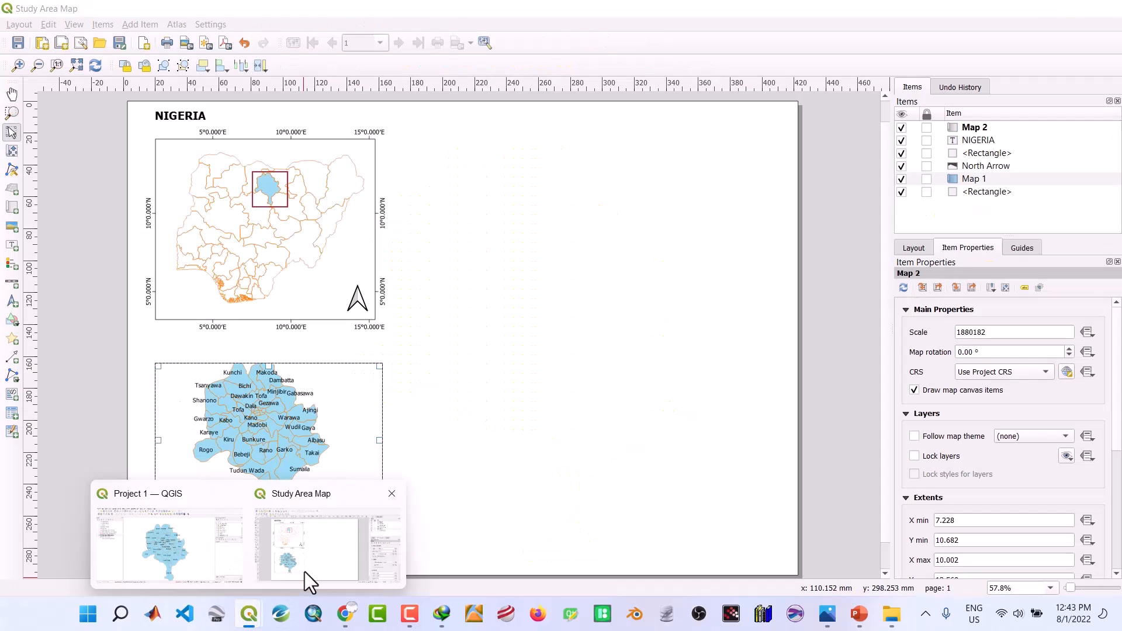
pyautogui.click(304, 572)
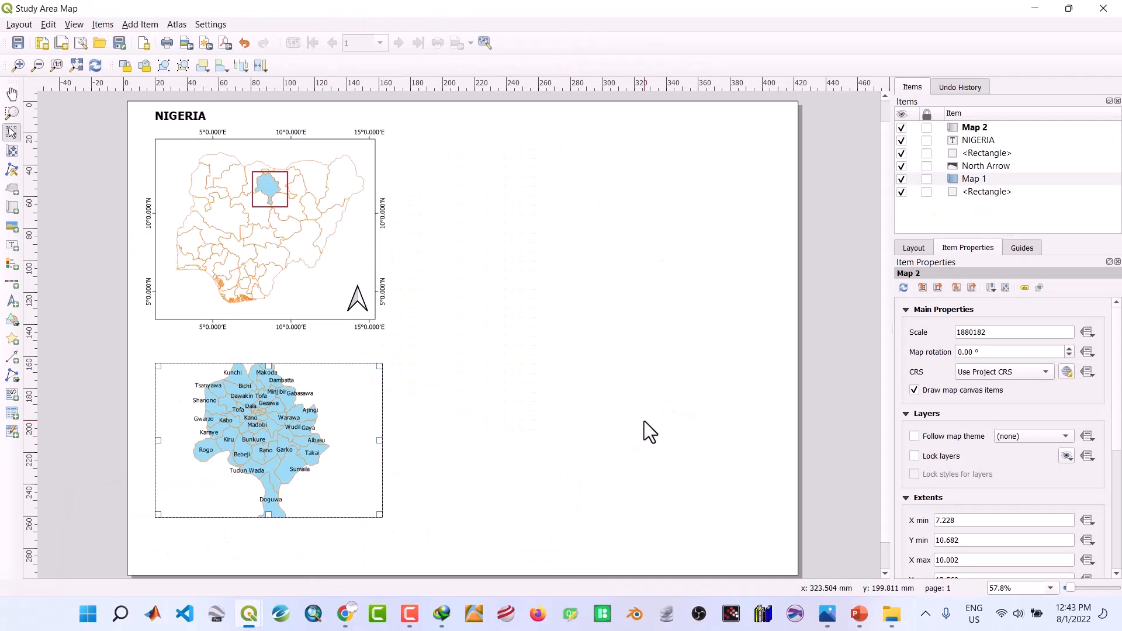
pyautogui.click(925, 288)
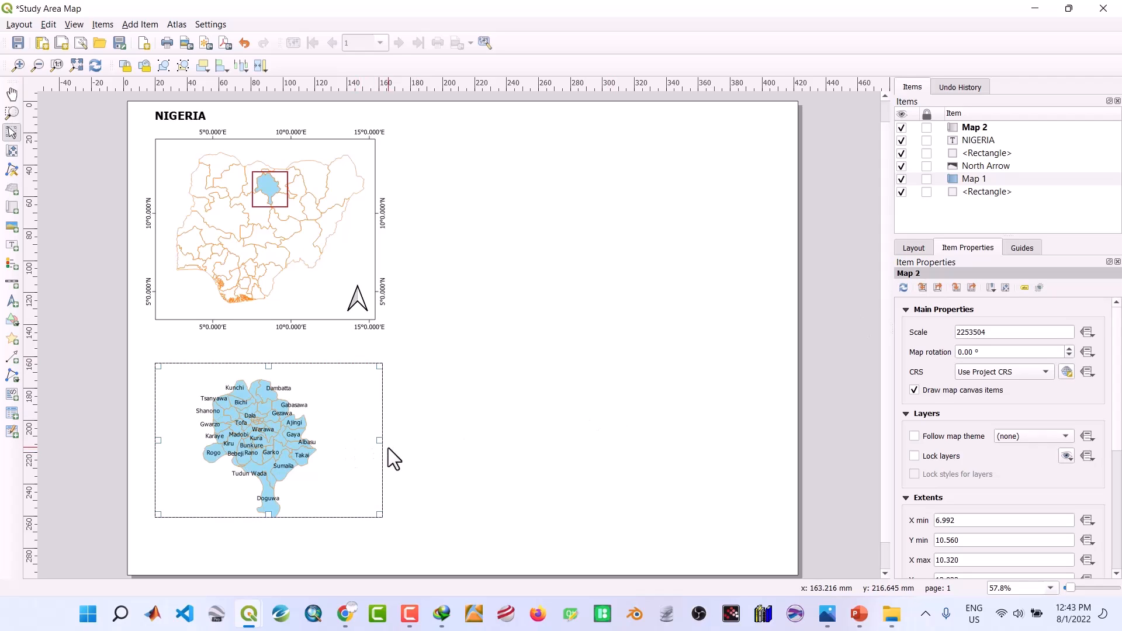
# Narrow Map 2 to the width of the Nigeria map frame and shift its content up to centre Kano State
pyautogui.moveTo(379, 439); pyautogui.dragTo(374, 438)
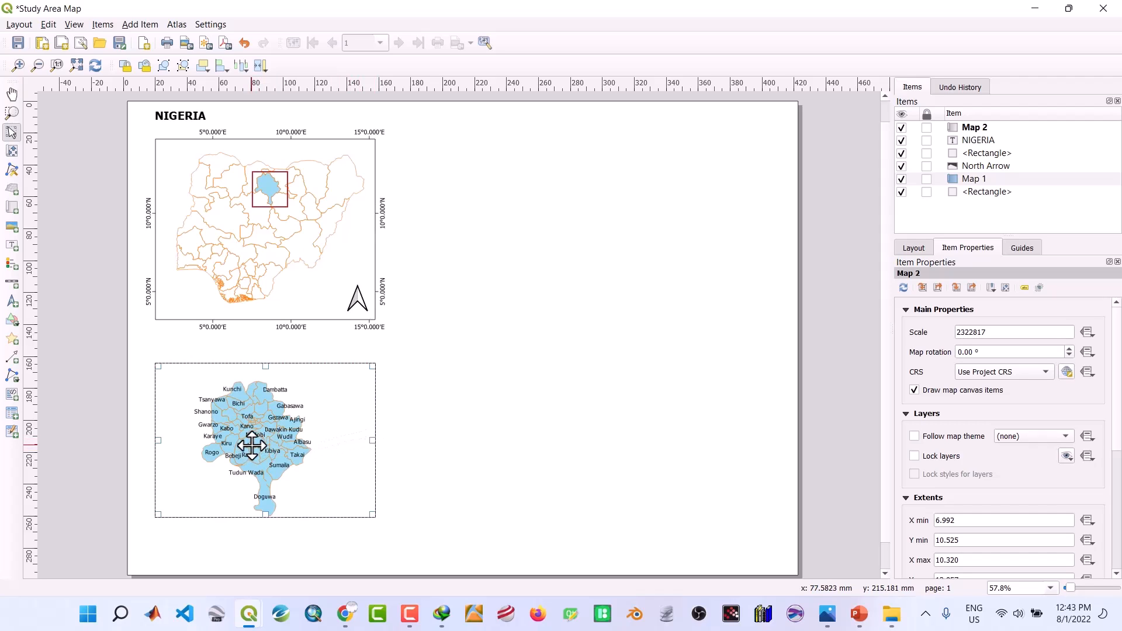
pyautogui.moveTo(252, 446); pyautogui.dragTo(252, 447)
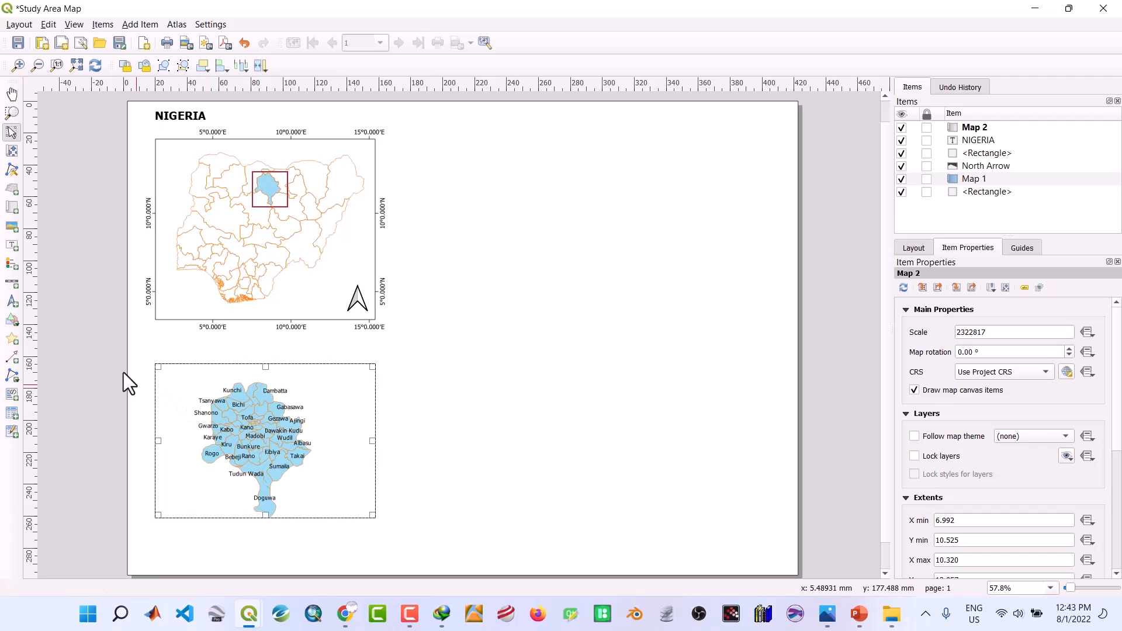
pyautogui.click(12, 151)
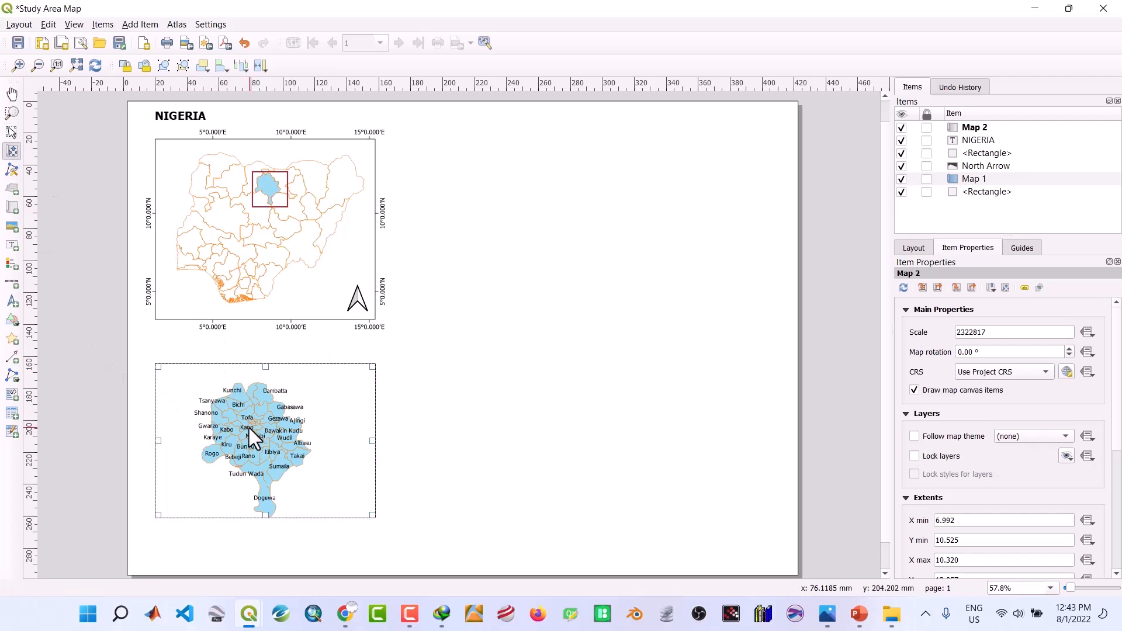
pyautogui.moveTo(249, 428); pyautogui.dragTo(249, 420)
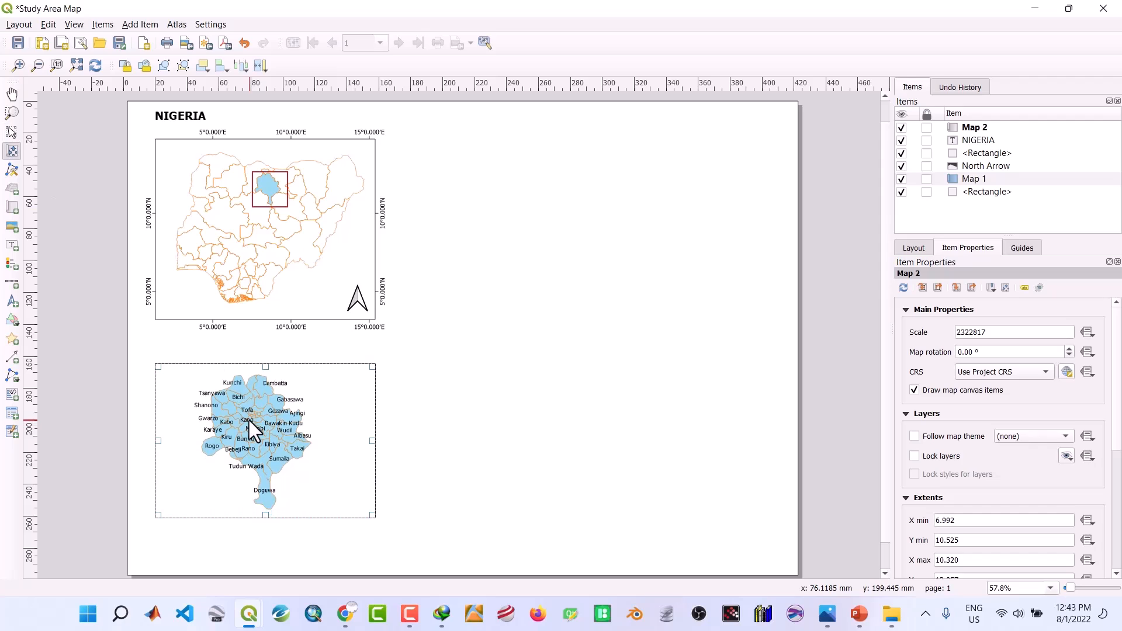
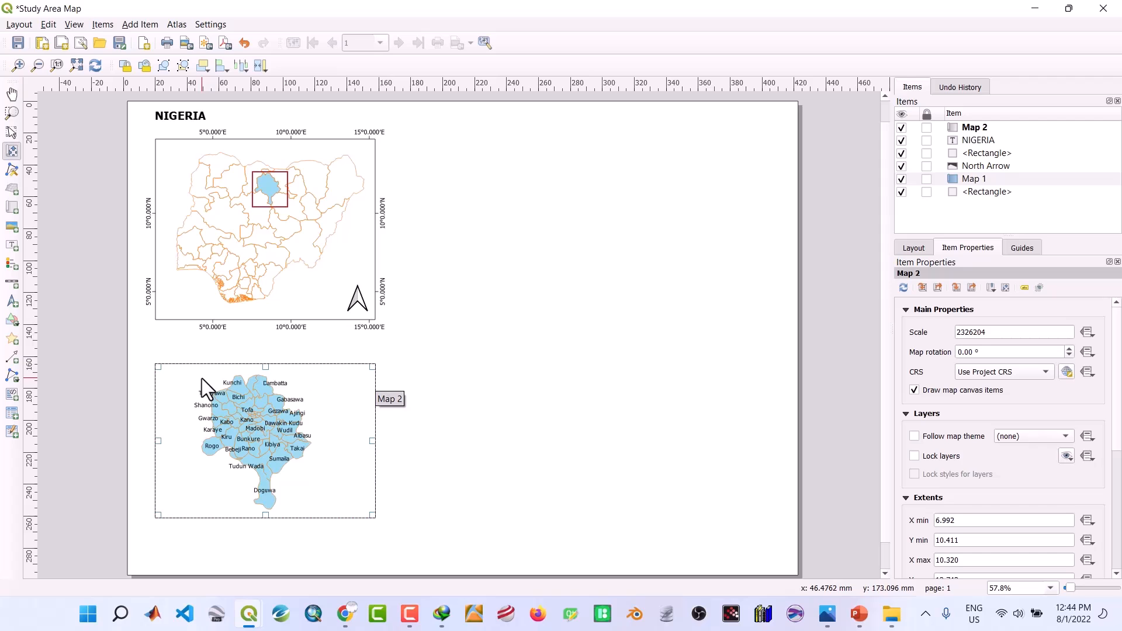
# Show the Study_area_red_boundary layer in the Project 1 window and save the project
pyautogui.moveTo(251, 613)
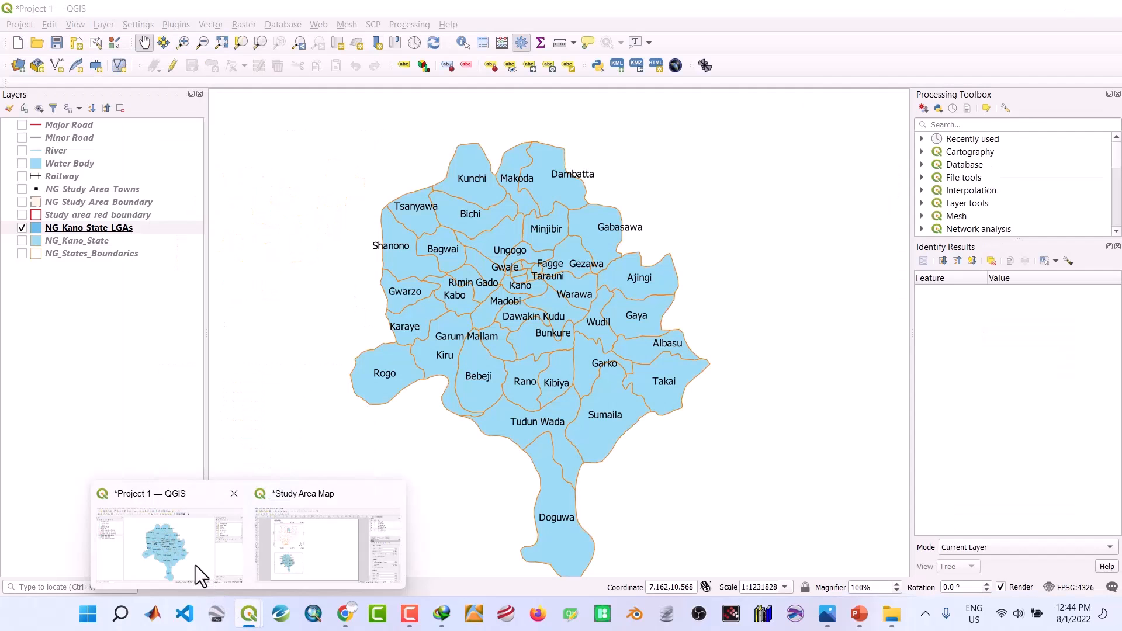
pyautogui.click(195, 566)
pyautogui.click(22, 211)
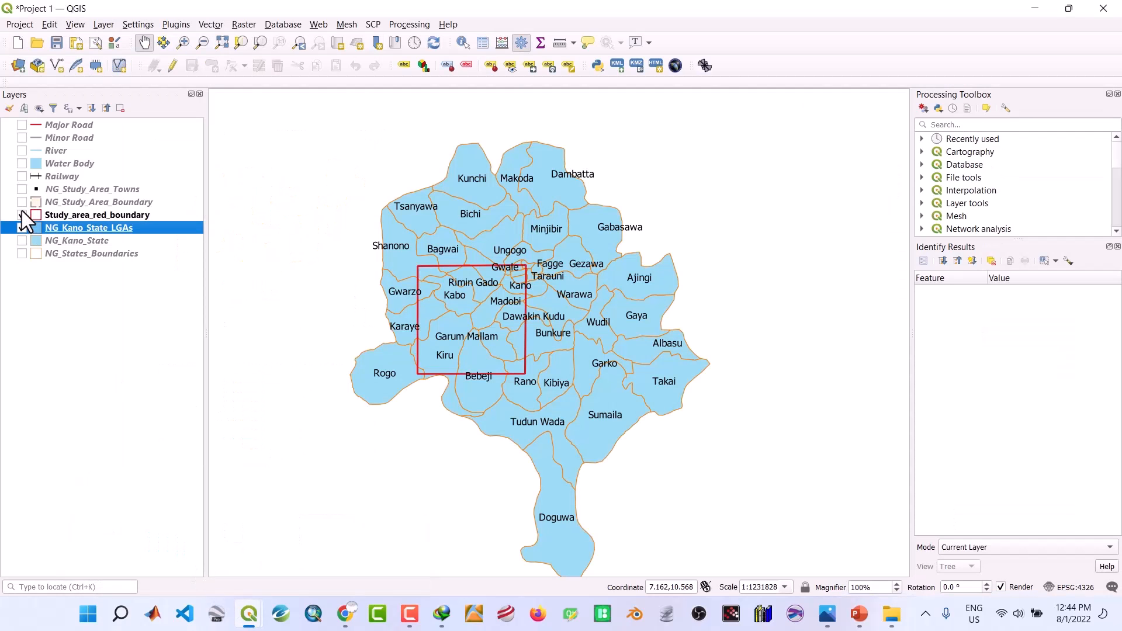
pyautogui.click(58, 42)
# Refresh Map 2's preview in the Study Area Map layout and nudge the map frame slightly down
pyautogui.moveTo(251, 614)
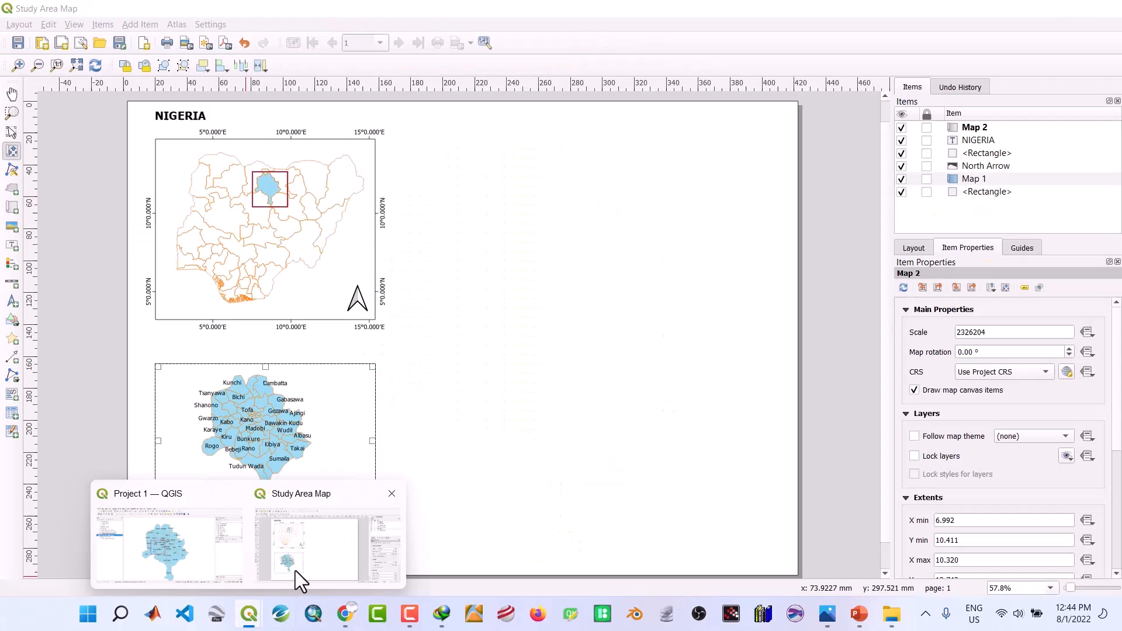
pyautogui.click(296, 570)
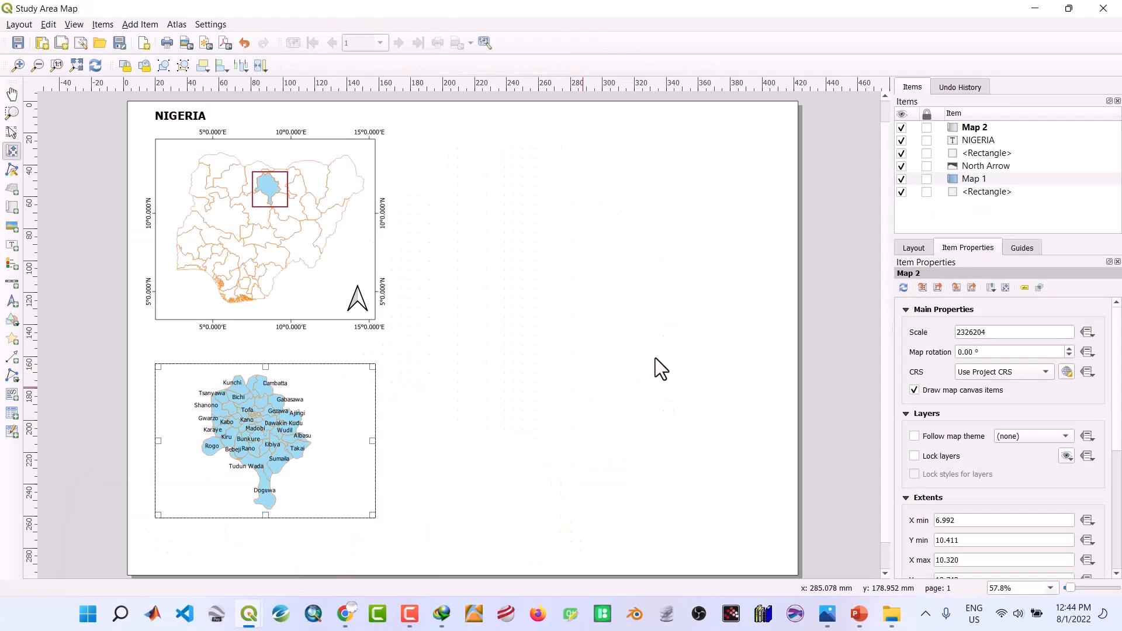
pyautogui.click(902, 289)
pyautogui.press('Down')
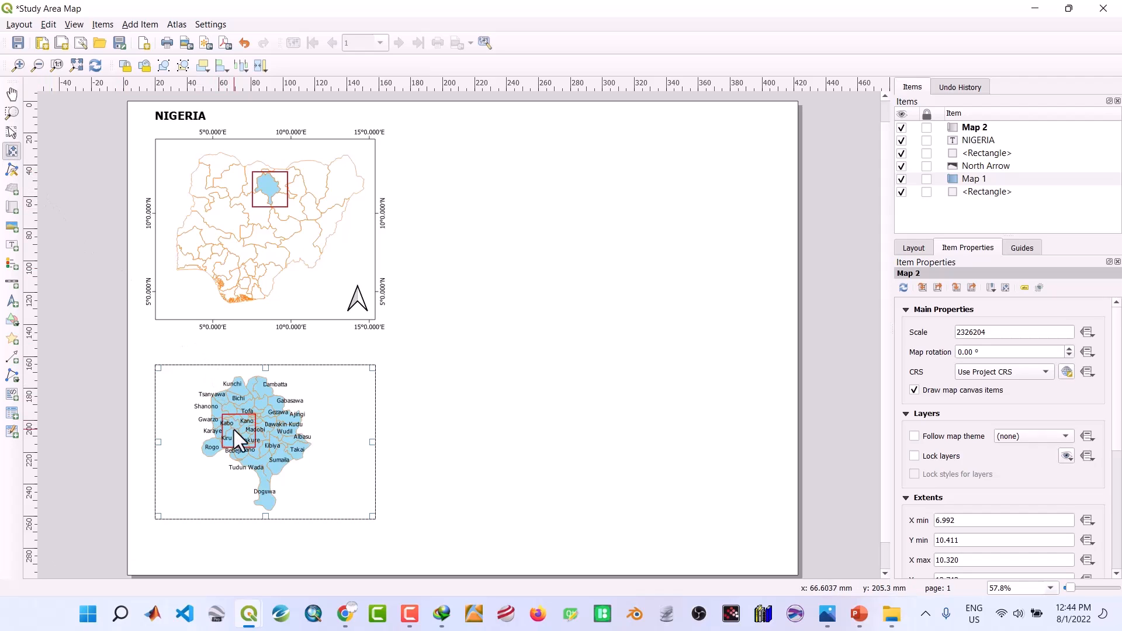
# Shift Map 2's content slightly to the right inside its frame and enable the frame outline
pyautogui.moveTo(233, 429)
pyautogui.mouseDown()
pyautogui.moveTo(268, 433)
pyautogui.moveTo(248, 431)
pyautogui.mouseUp()
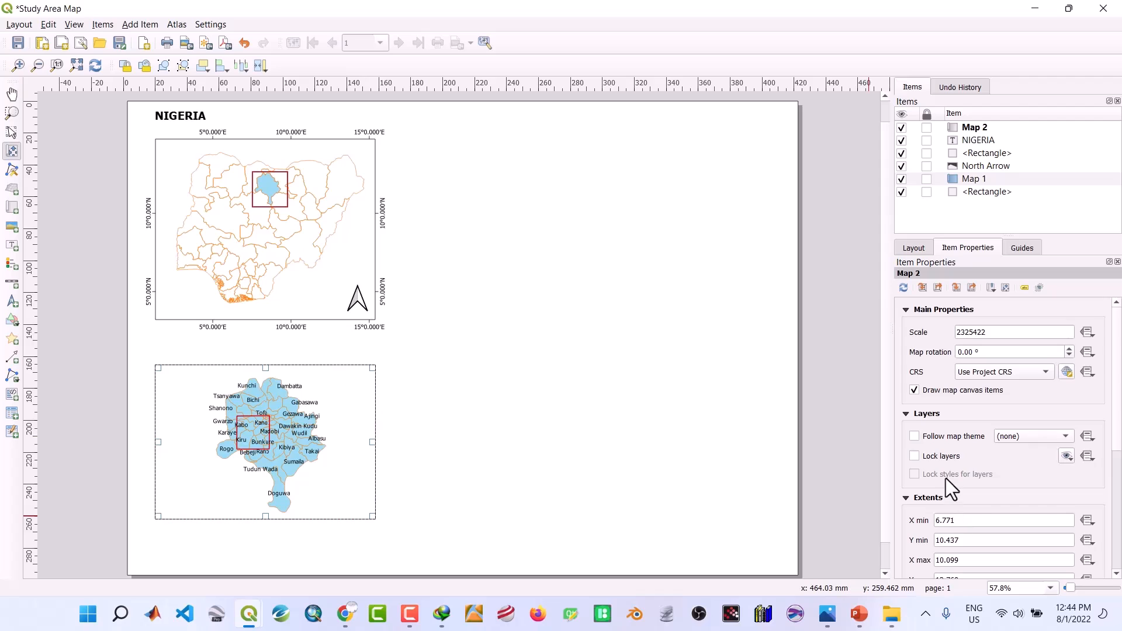
pyautogui.scroll(-4, 945, 478)
pyautogui.click(916, 476)
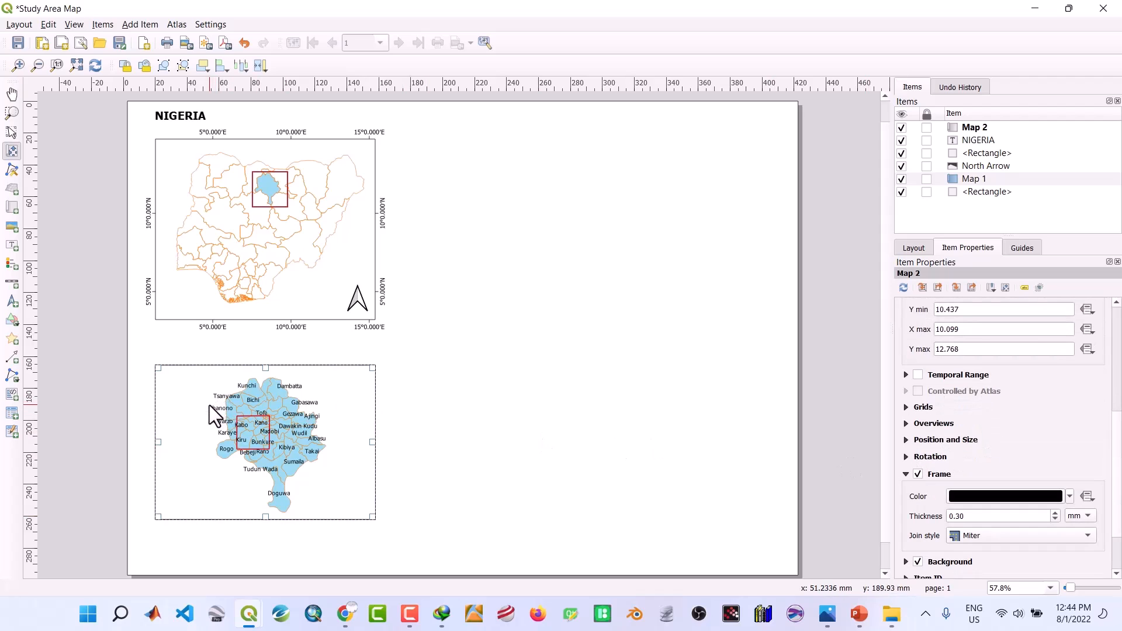
# Add a small north arrow in Map 2's lower-right corner, widen it leftward, and reselect Map 2
pyautogui.click(13, 306)
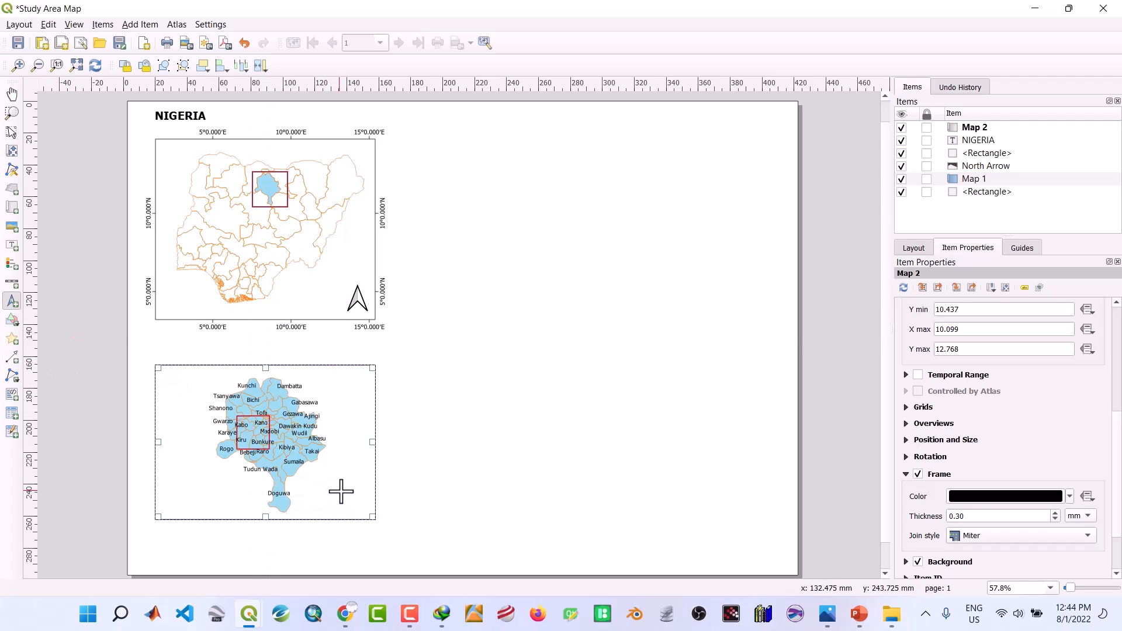
pyautogui.moveTo(347, 488)
pyautogui.mouseDown()
pyautogui.moveTo(369, 513)
pyautogui.moveTo(367, 493)
pyautogui.mouseUp()
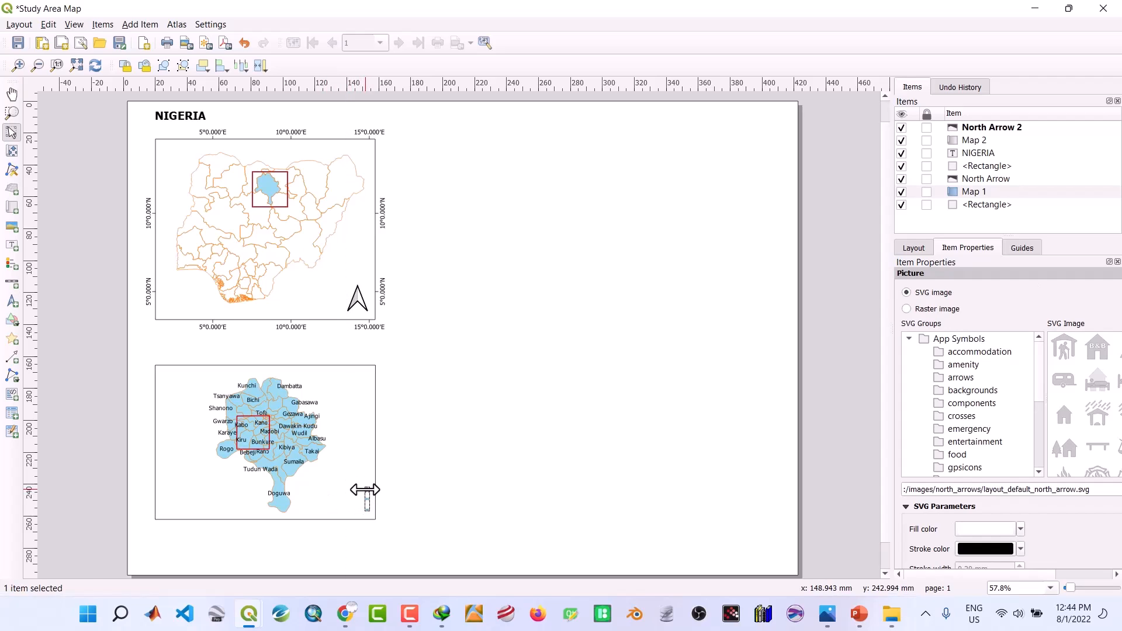
pyautogui.moveTo(365, 490); pyautogui.dragTo(353, 489)
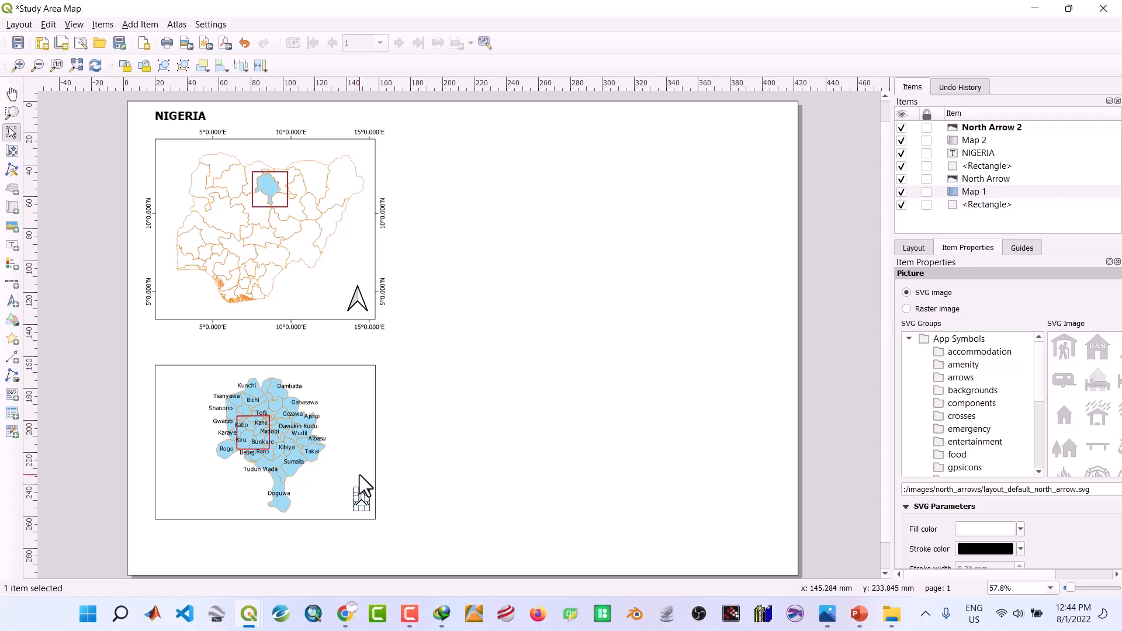
pyautogui.click(356, 472)
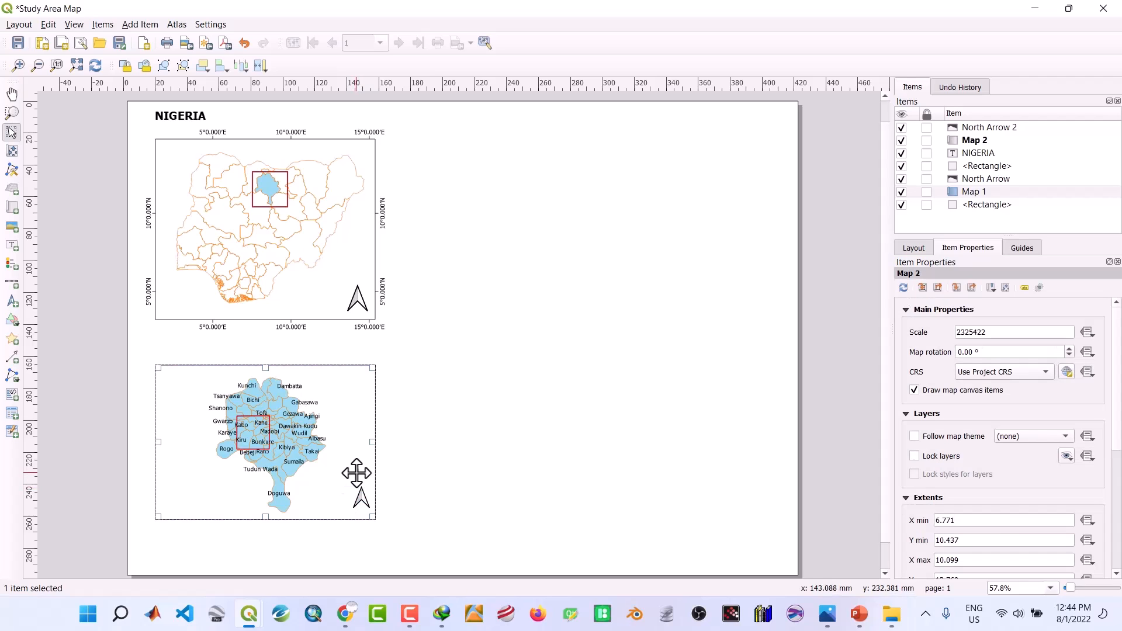
# Nudge Map 2's north arrow slightly up and inward, and place a copy of the NIGERIA label just above Map 2, left-aligned with its frame
pyautogui.click(362, 498)
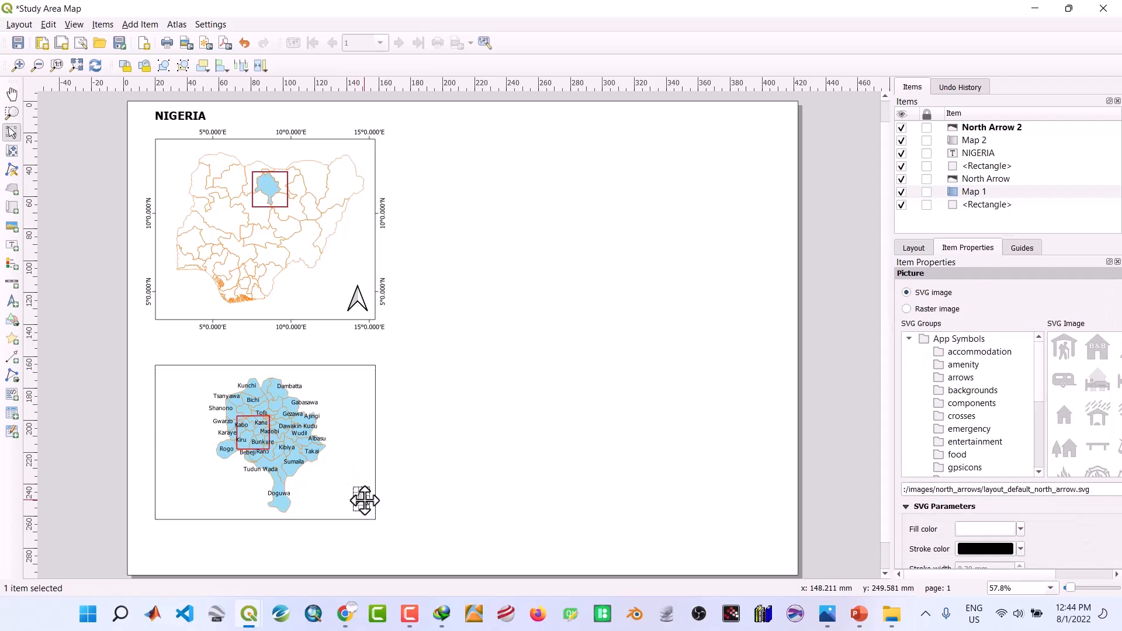
pyautogui.click(334, 489)
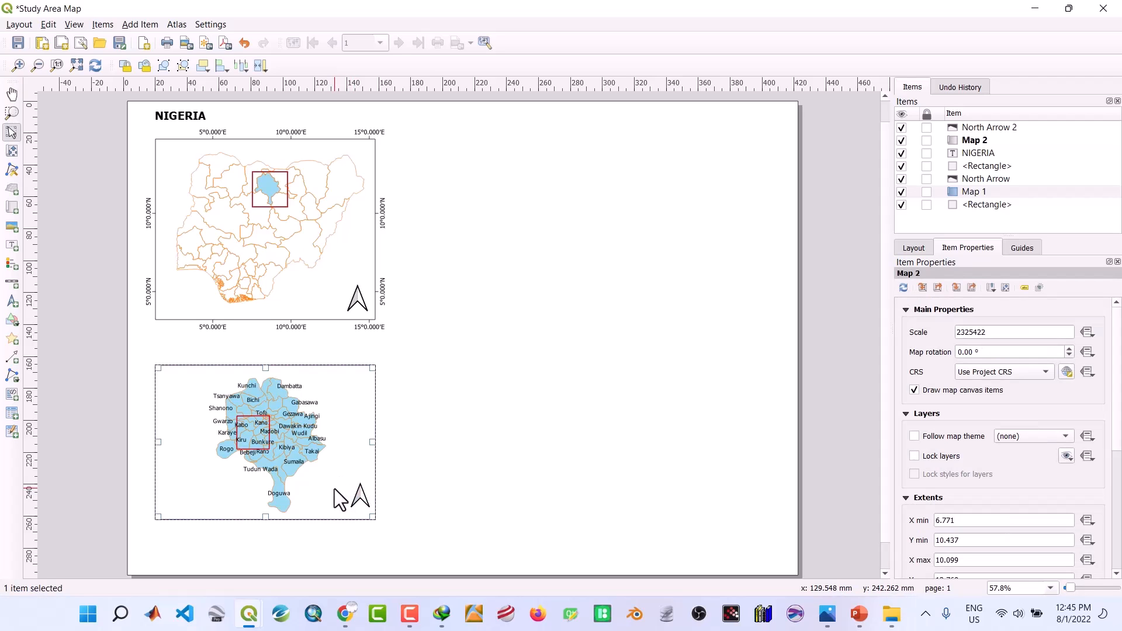
pyautogui.click(175, 119)
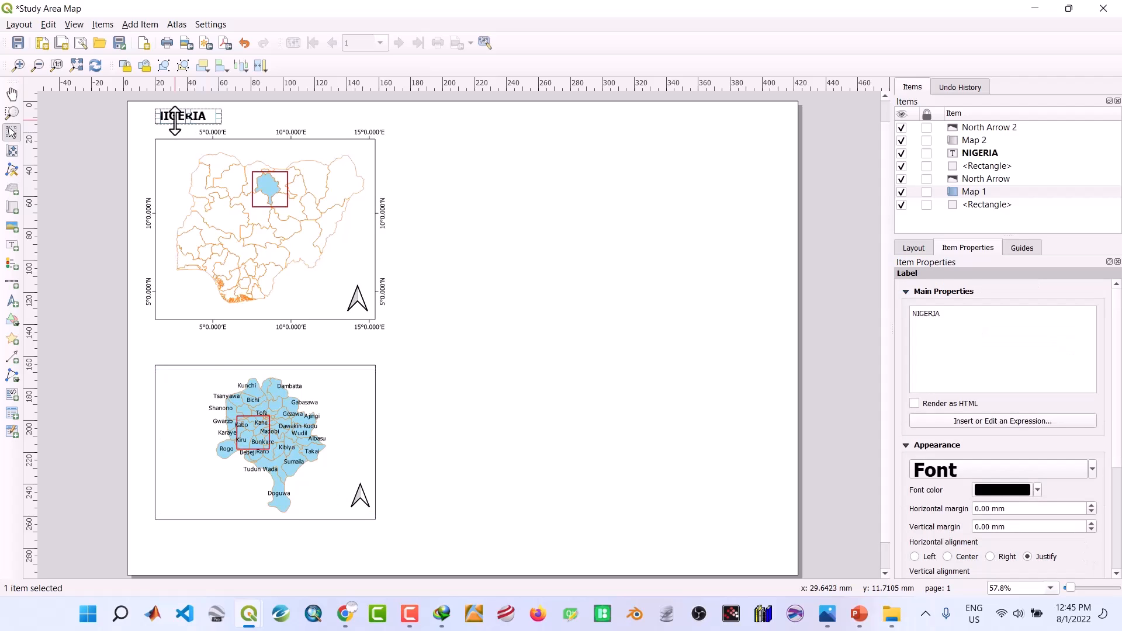
pyautogui.hotkey('ctrl', 'v')
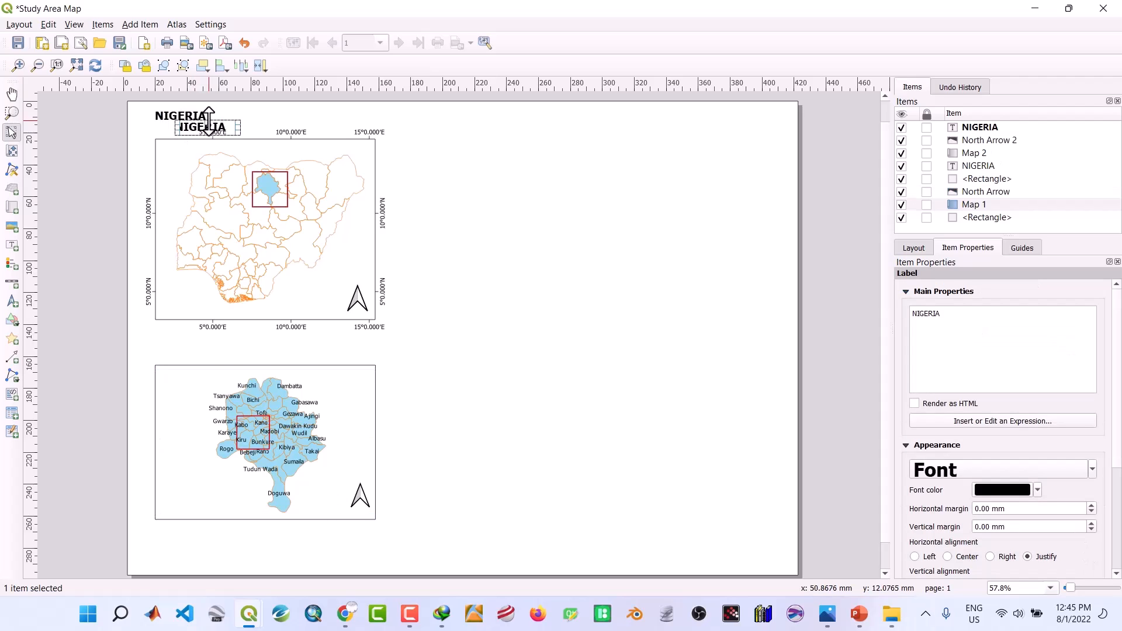
pyautogui.moveTo(213, 126); pyautogui.dragTo(194, 342)
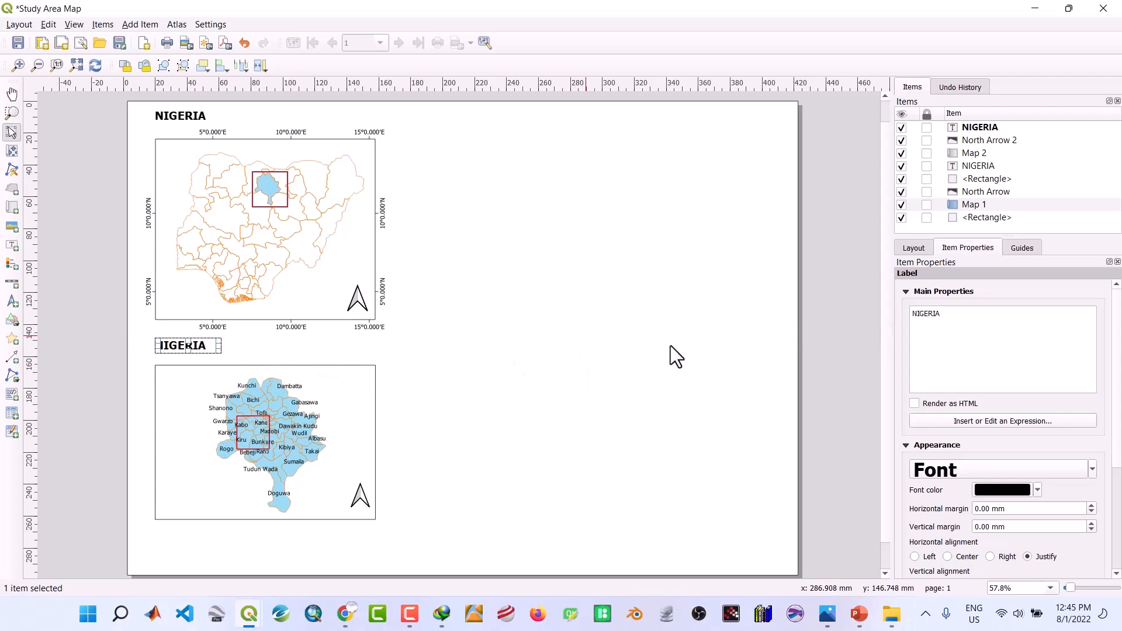
# Change the copied label's text to KANO STATE and widen its box so the whole title fits
pyautogui.press('BackSpace')
pyautogui.press('BackSpace')
pyautogui.press('BackSpace')
pyautogui.press('BackSpace')
pyautogui.press('BackSpace')
pyautogui.press('BackSpace')
pyautogui.press('BackSpace')
pyautogui.write('KAN')
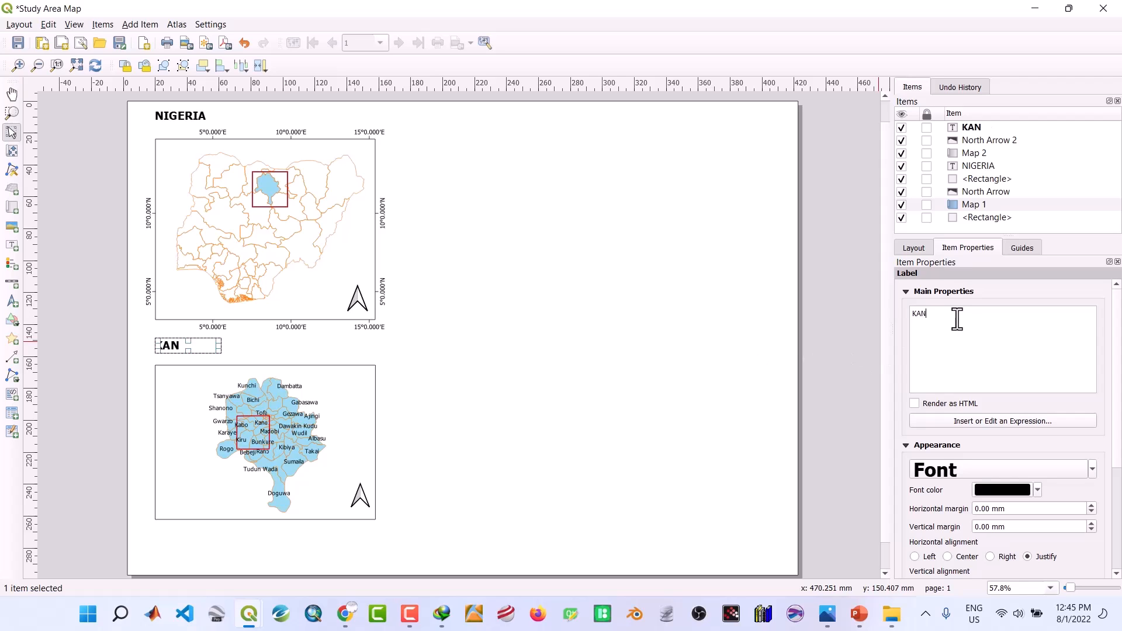
pyautogui.write('O STATE')
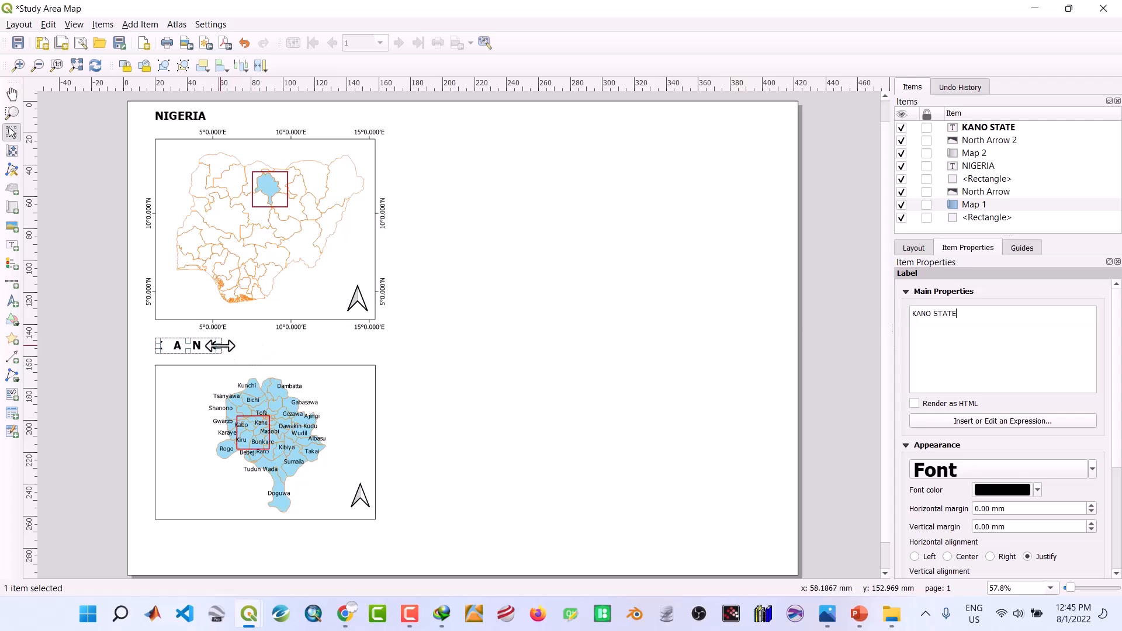
pyautogui.moveTo(224, 346); pyautogui.dragTo(293, 349)
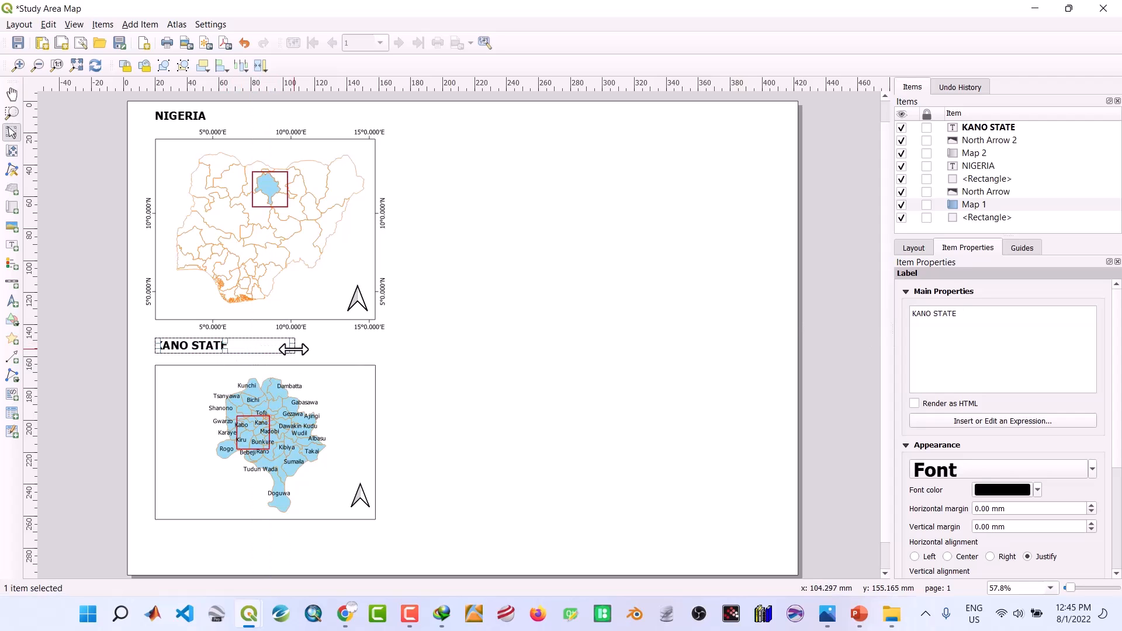
pyautogui.click(385, 355)
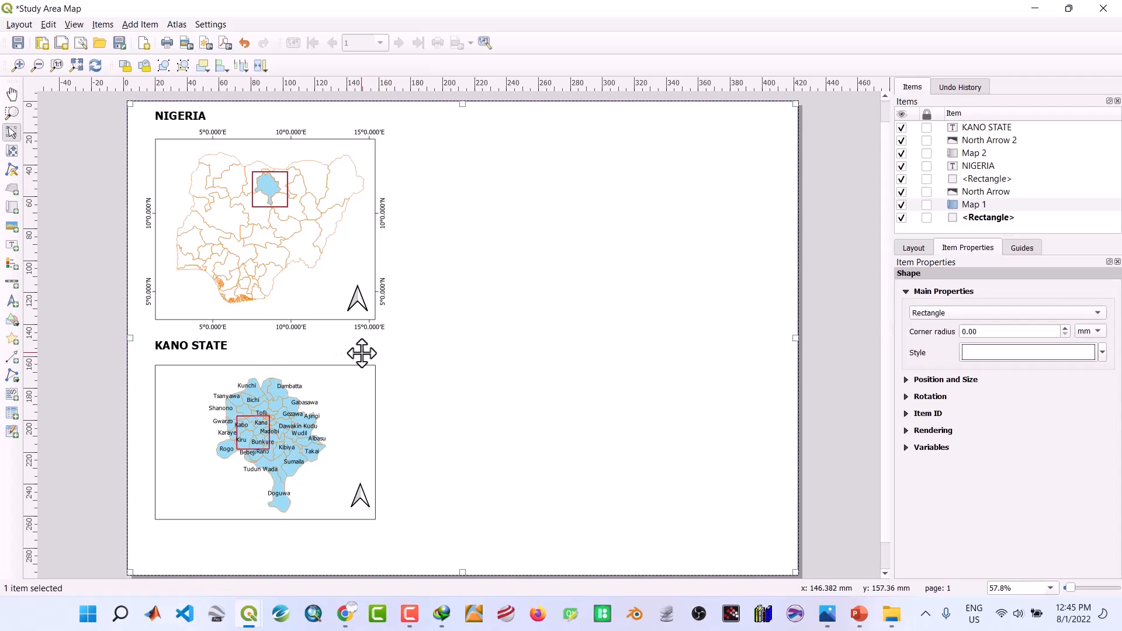
# Add a grid to Map 2 and open the grid's properties for modification
pyautogui.click(314, 380)
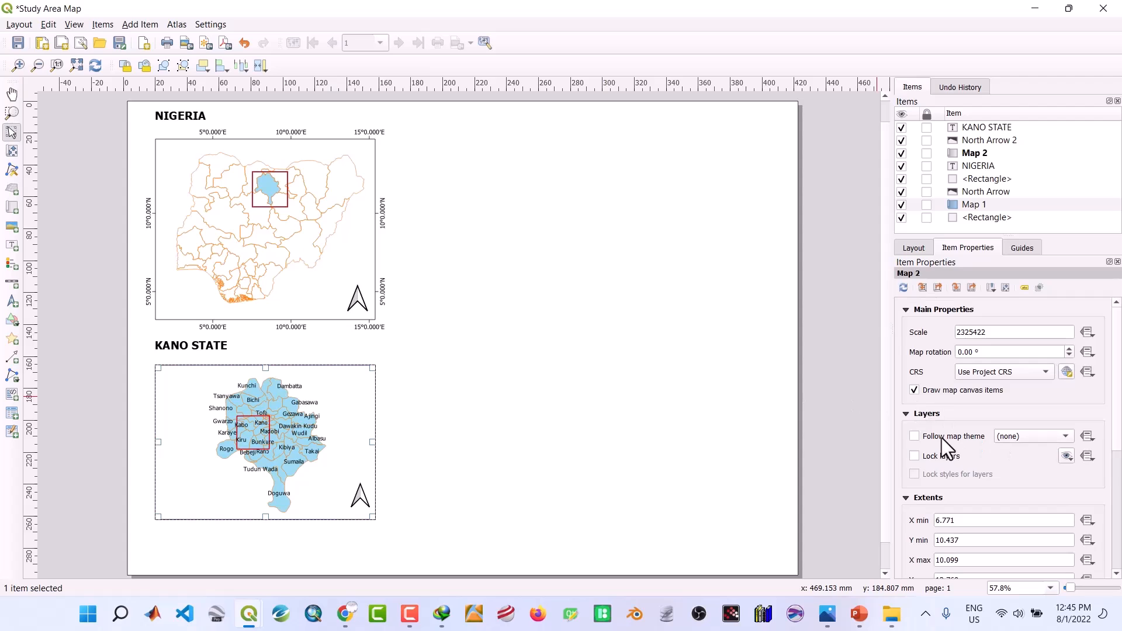
pyautogui.scroll(-5, 942, 437)
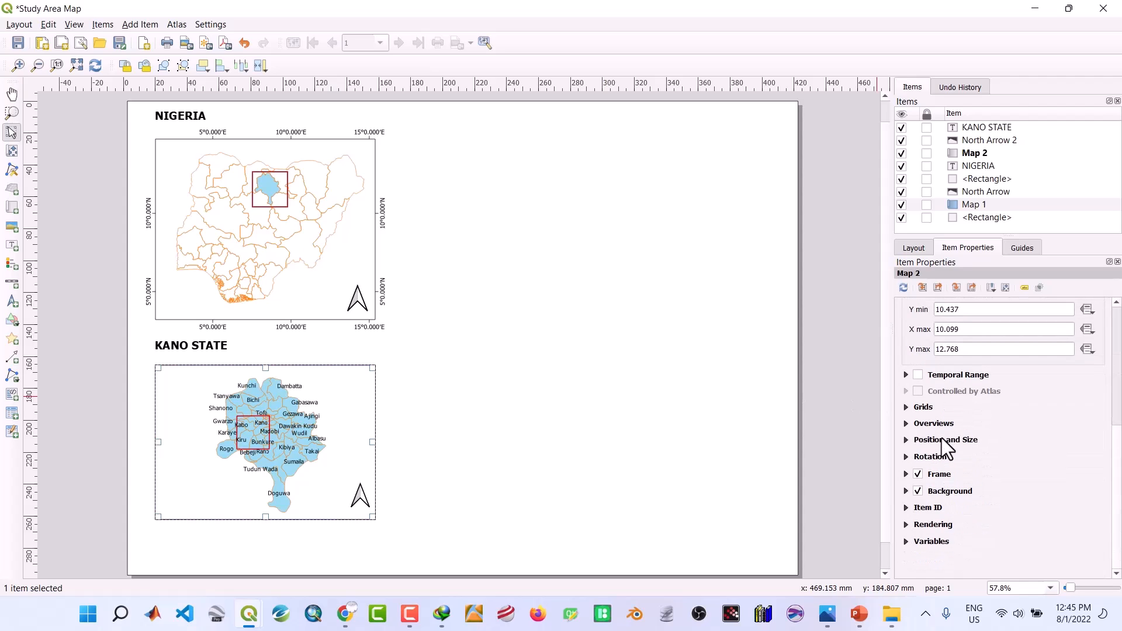
pyautogui.click(905, 407)
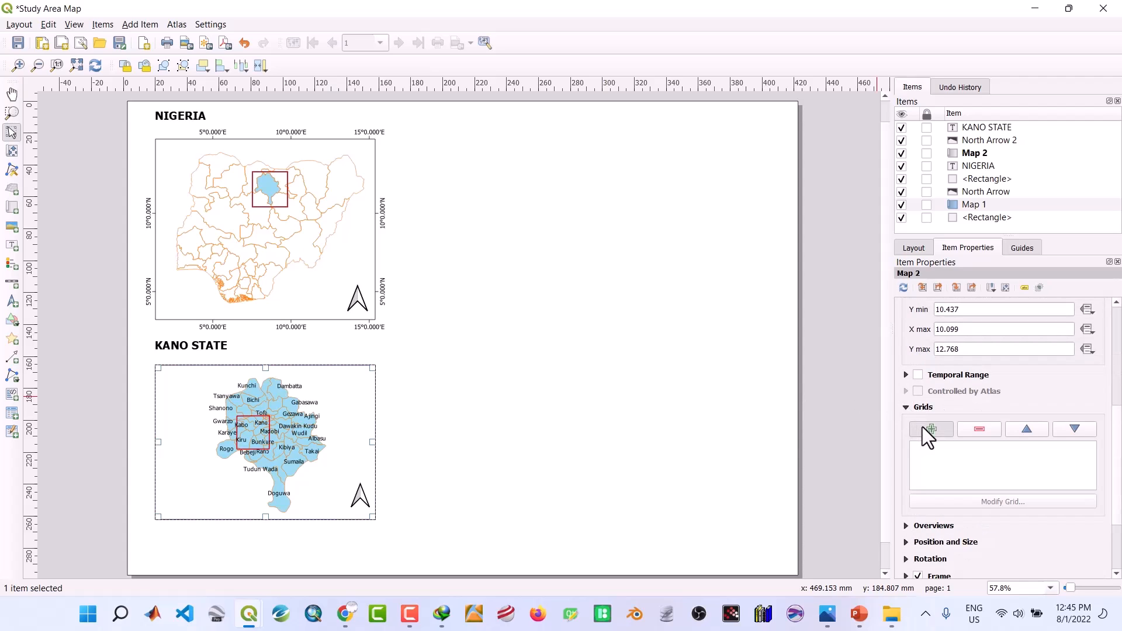
pyautogui.click(922, 427)
pyautogui.click(938, 447)
pyautogui.click(984, 503)
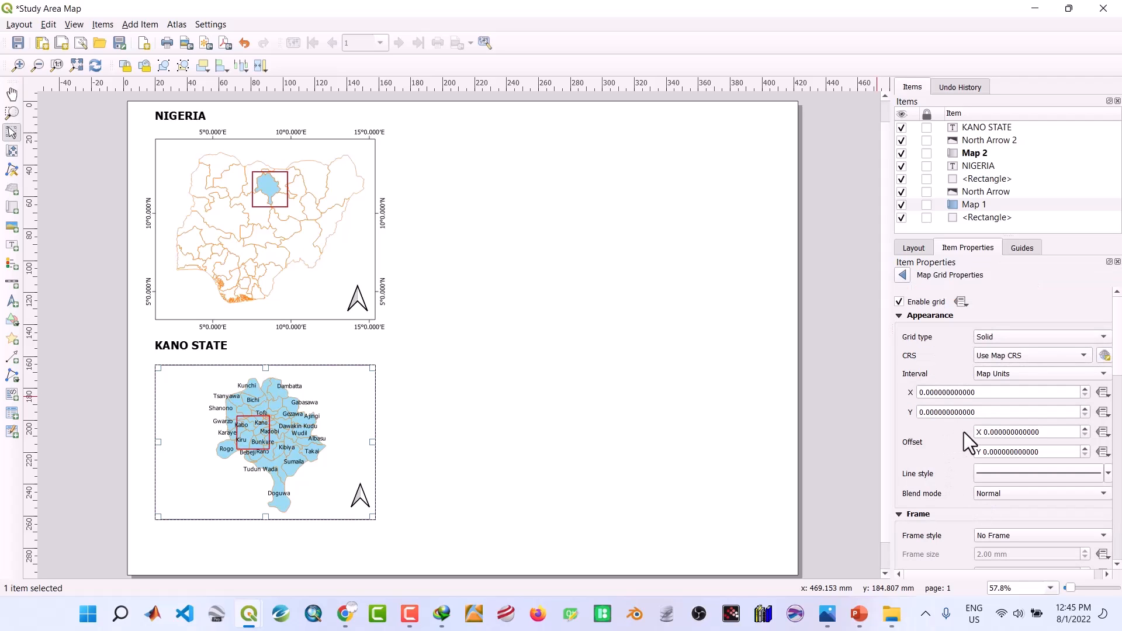
# Set Map 2's grid type to Frame and annotations only and its frame style to Exterior Ticks
pyautogui.scroll(-2, 963, 432)
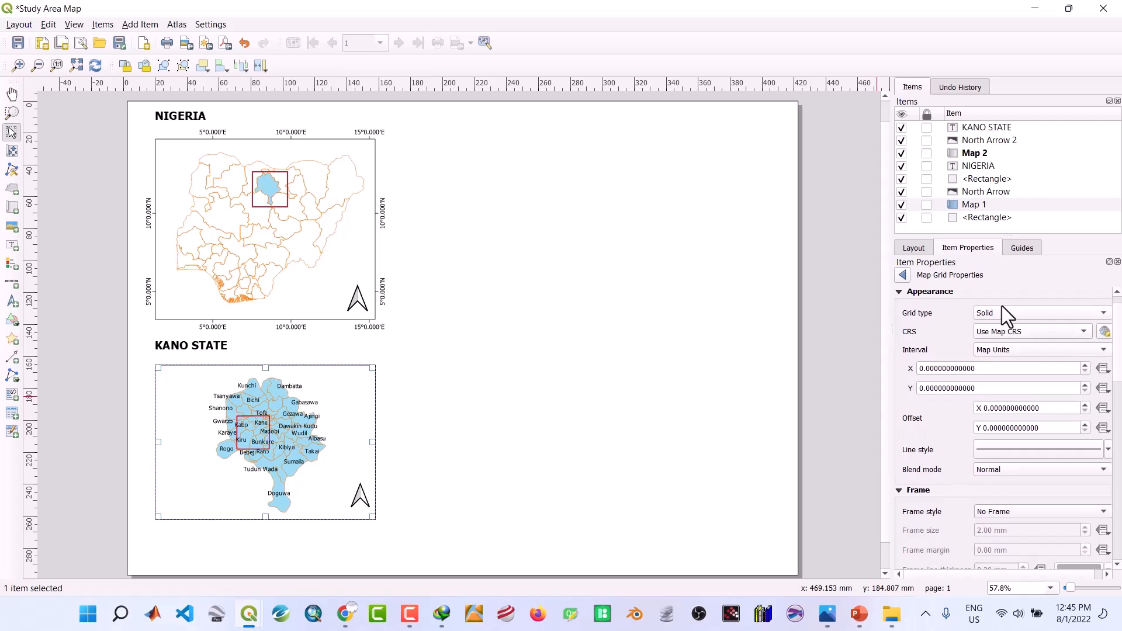
pyautogui.click(1001, 309)
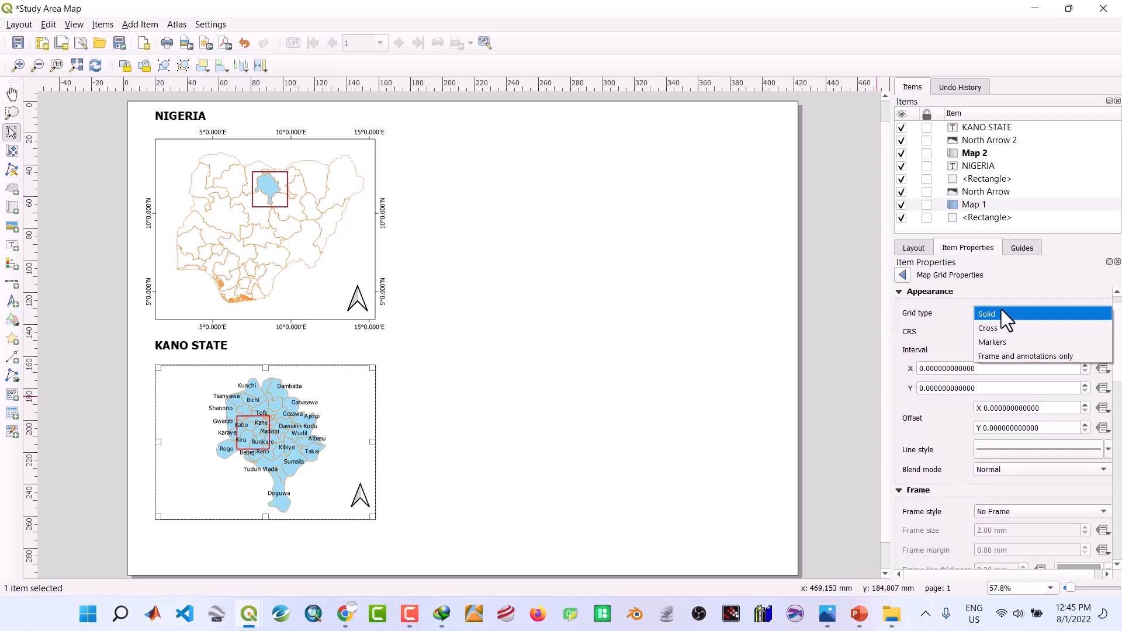
pyautogui.click(997, 354)
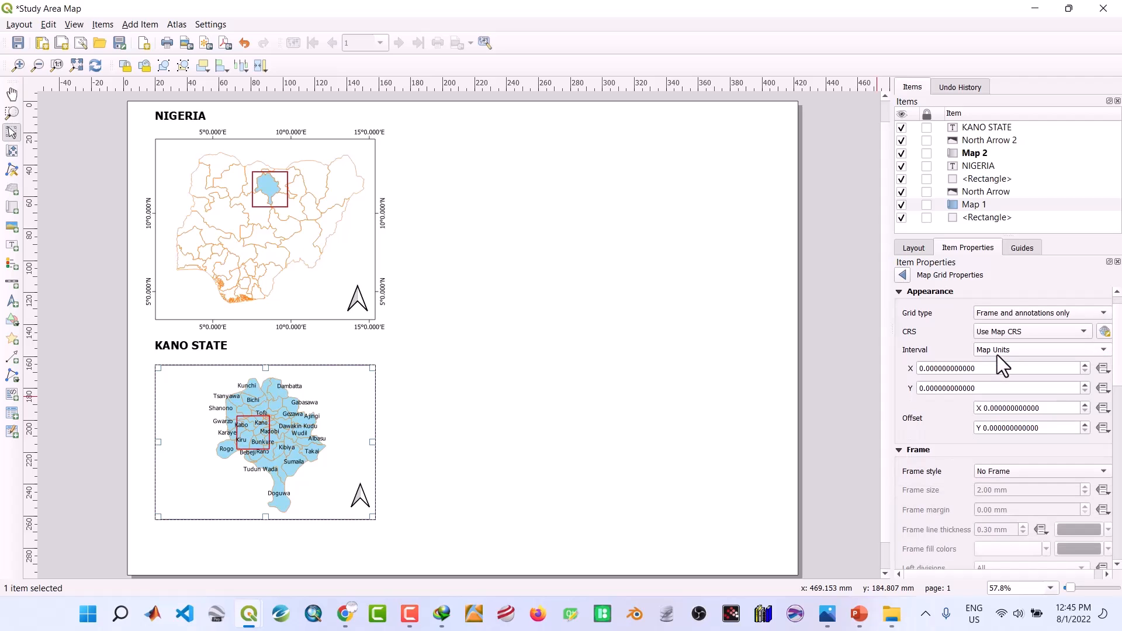
pyautogui.click(977, 470)
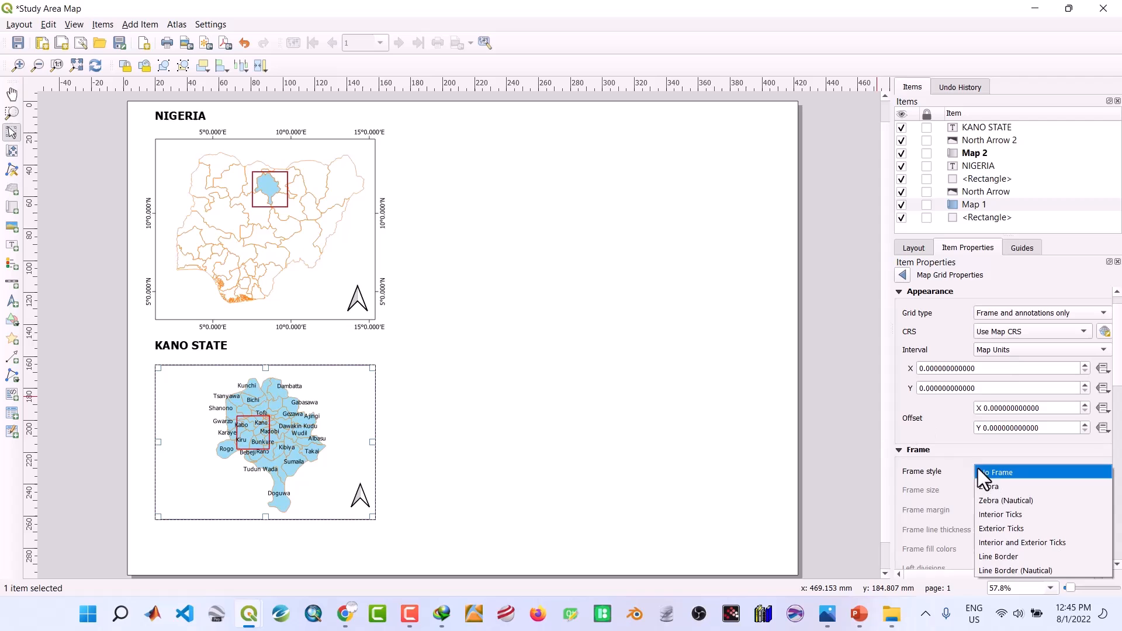
pyautogui.click(987, 524)
# Enable coordinate drawing for Map 2's grid
pyautogui.scroll(-5, 959, 494)
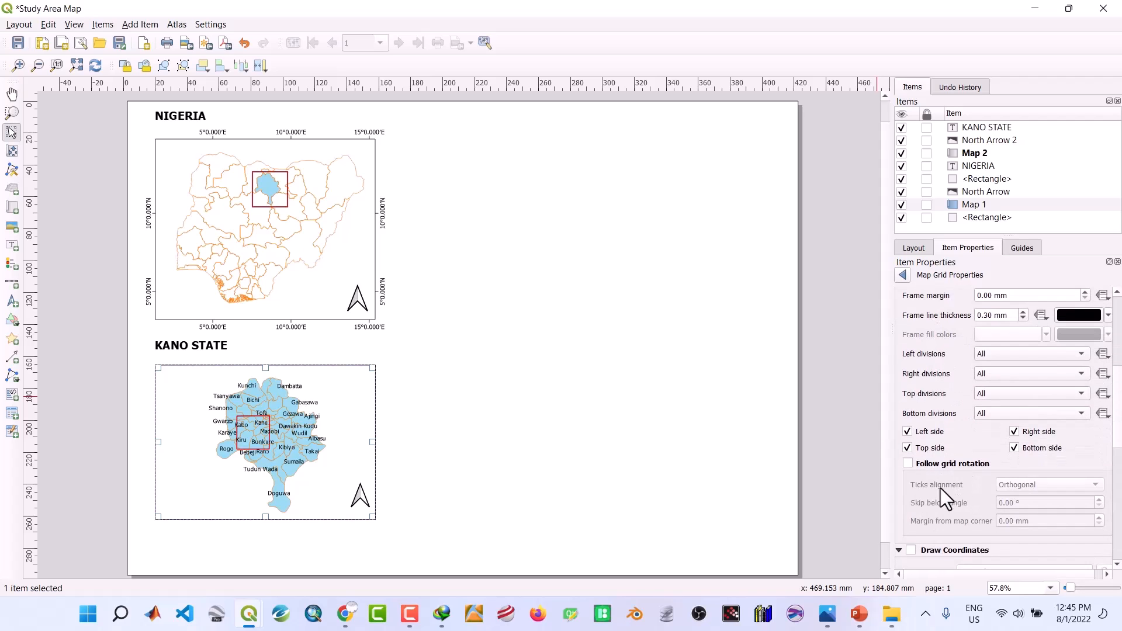
pyautogui.scroll(-1, 933, 538)
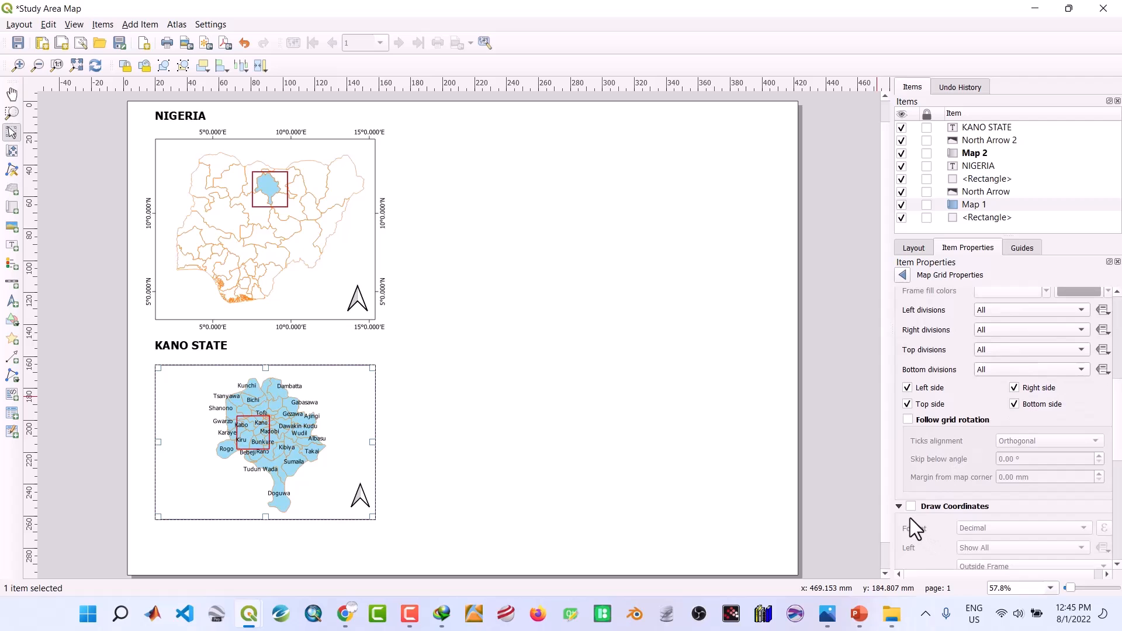
pyautogui.click(910, 507)
# Try an X offset of 1 for Map 2's grid
pyautogui.scroll(7, 949, 394)
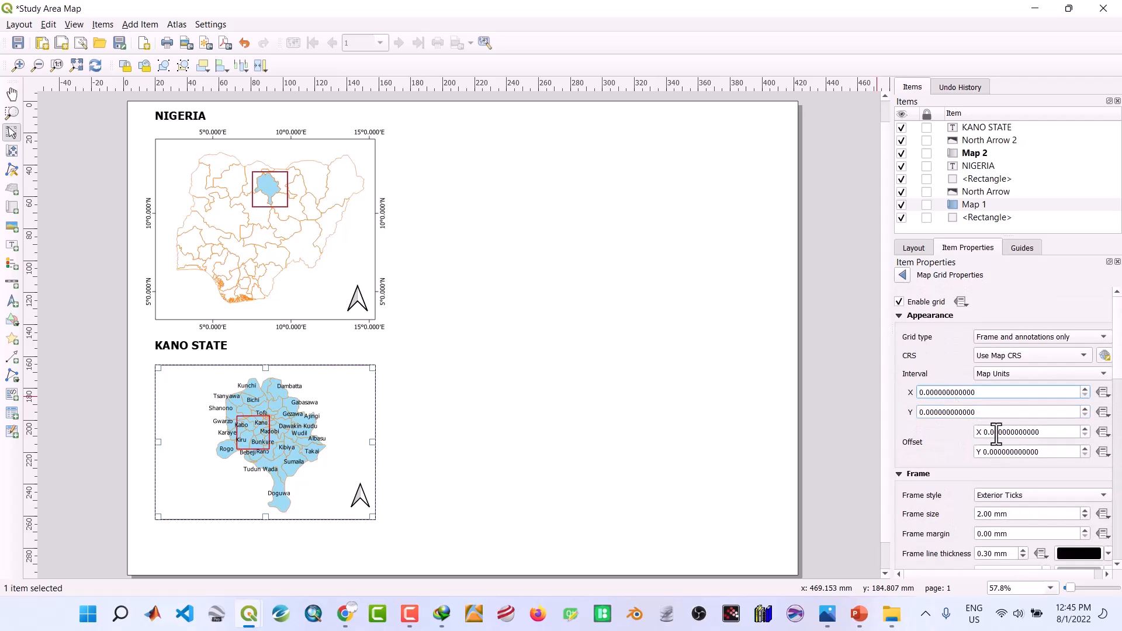
pyautogui.click(996, 433)
pyautogui.press('BackSpace')
pyautogui.write('1')
pyautogui.click(996, 433)
pyautogui.press('BackSpace')
pyautogui.write('6')
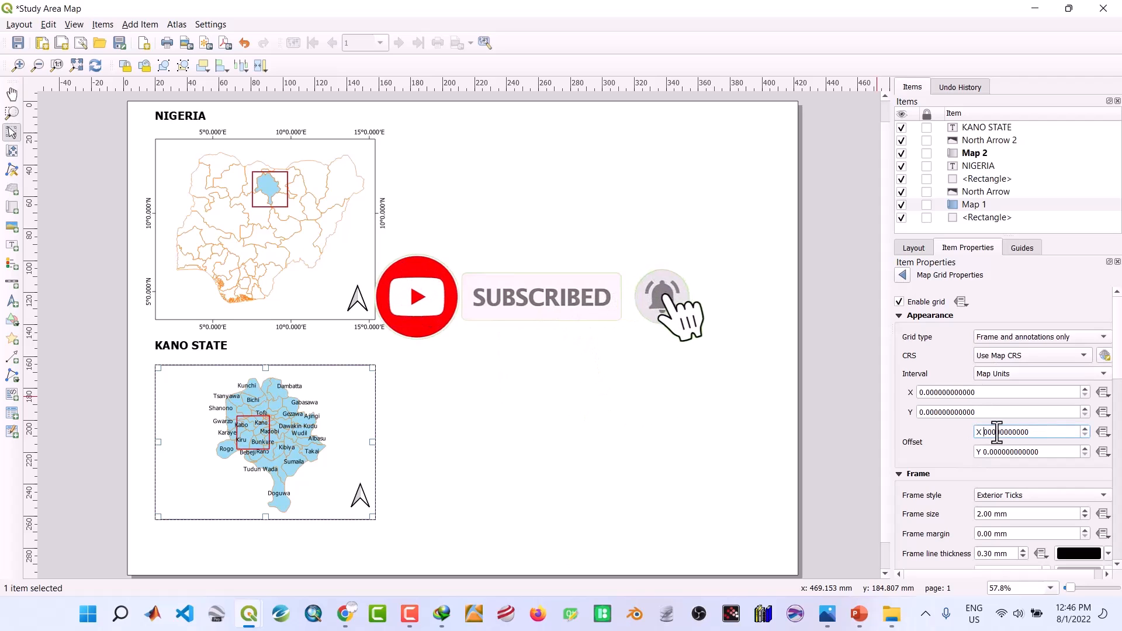
pyautogui.write('1.')
pyautogui.click(938, 446)
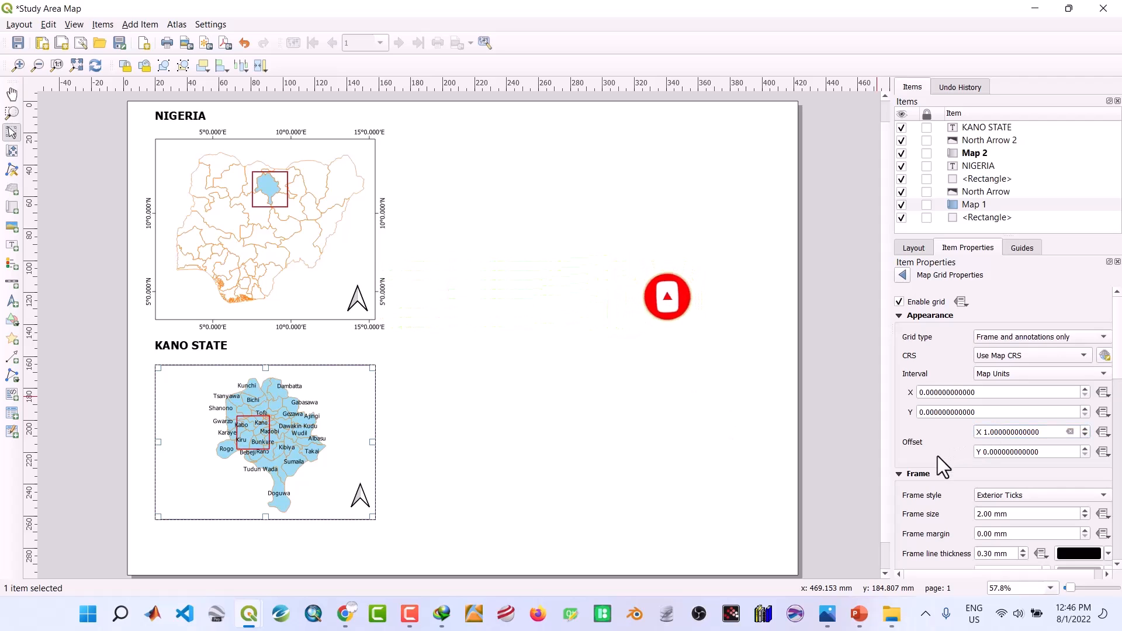
# Set the grid's coordinate format to Degree, Minute with Suffix
pyautogui.scroll(-2, 937, 456)
pyautogui.scroll(-4, 937, 456)
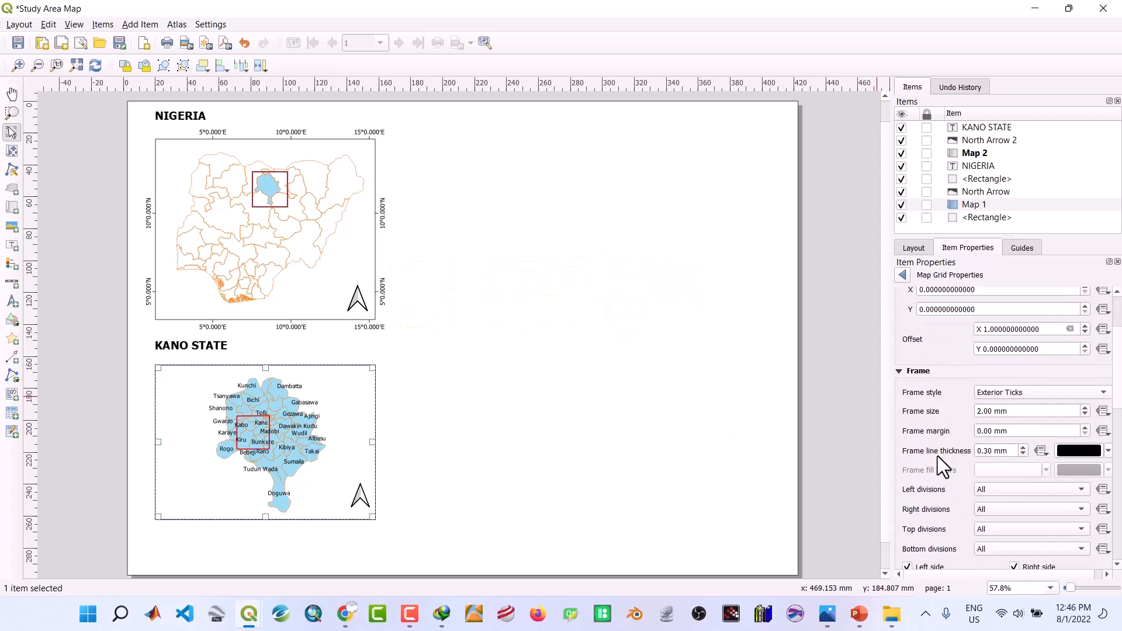
pyautogui.scroll(-2, 937, 456)
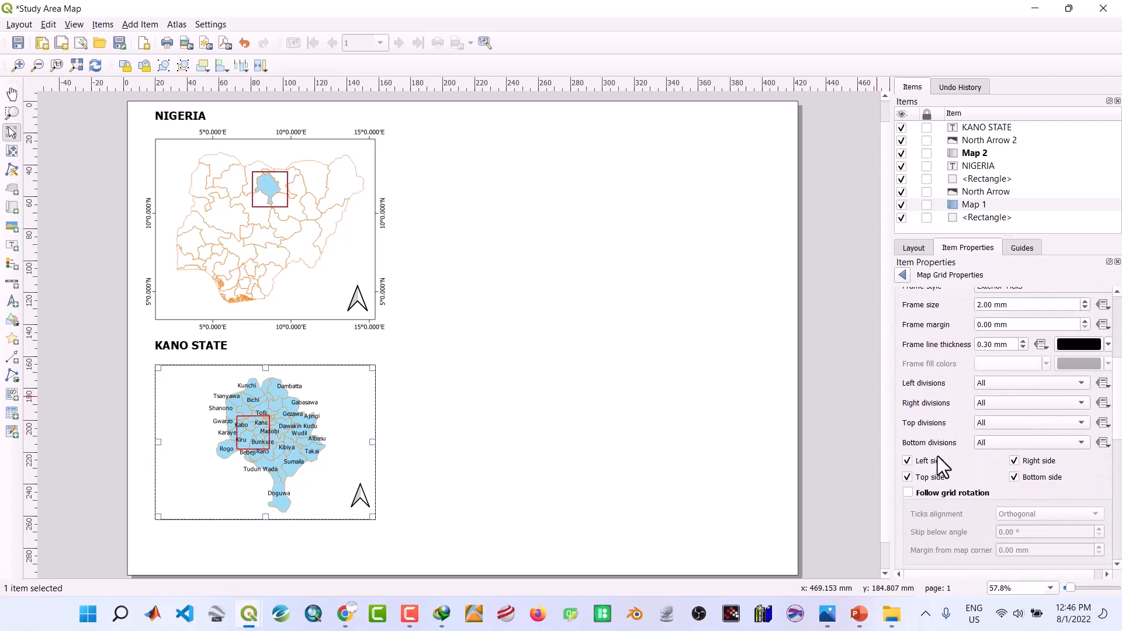
pyautogui.scroll(-5, 937, 456)
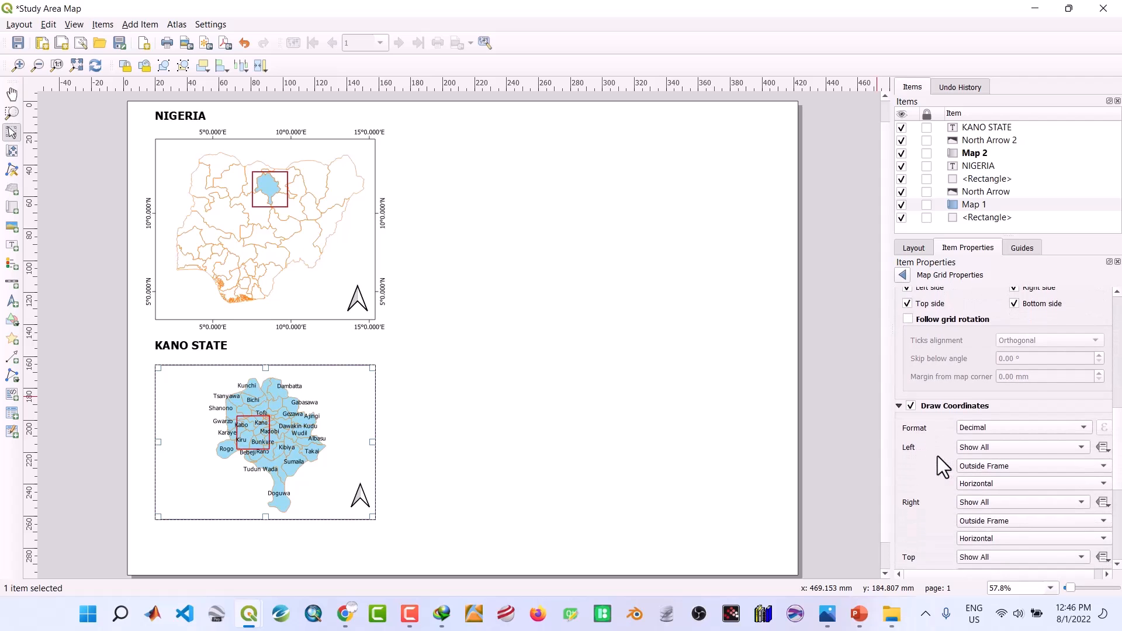
pyautogui.click(998, 422)
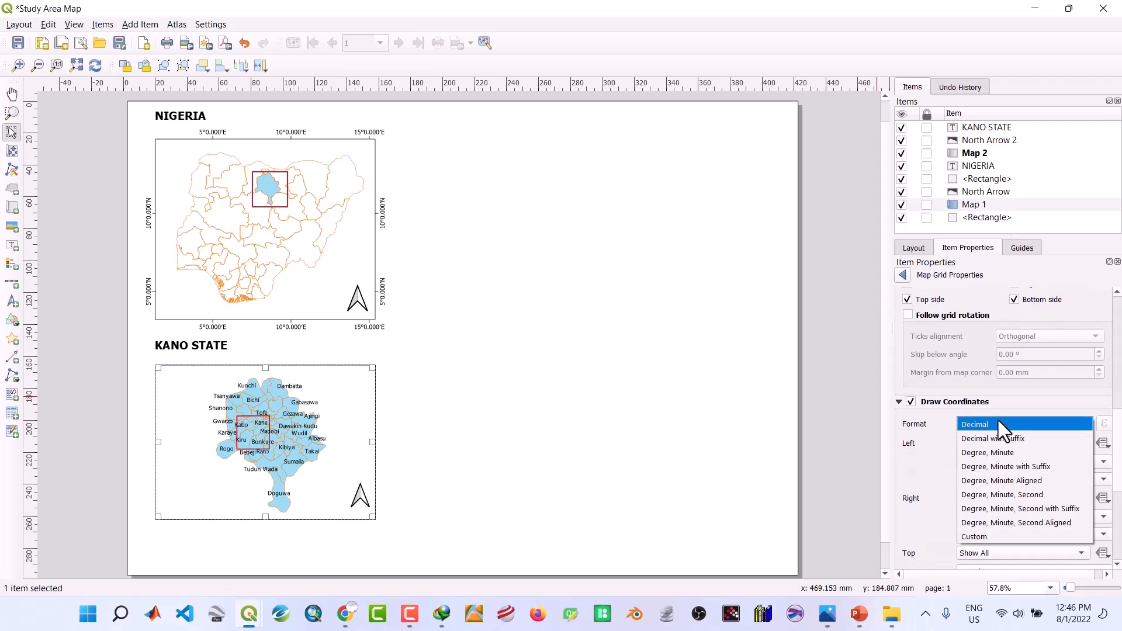
pyautogui.click(993, 465)
# Reset the X offset of Map 2's grid to 0
pyautogui.scroll(5, 924, 416)
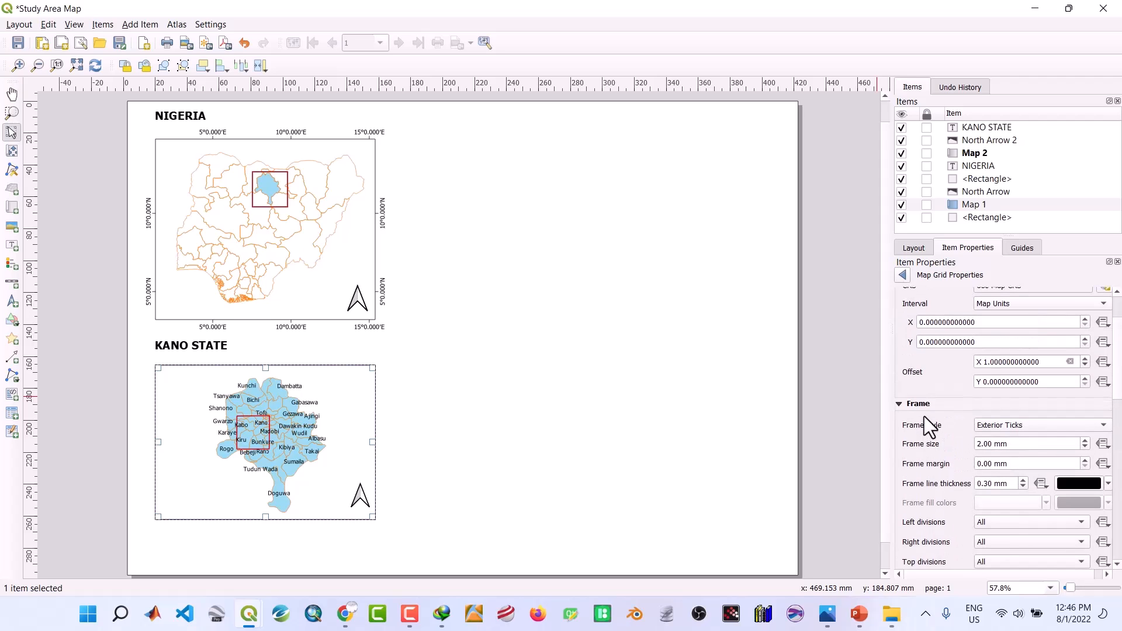
pyautogui.click(996, 362)
pyautogui.write('5')
pyautogui.click(931, 370)
pyautogui.click(997, 362)
pyautogui.press('BackSpace')
pyautogui.press('BackSpace')
pyautogui.press('BackSpace')
pyautogui.write('.')
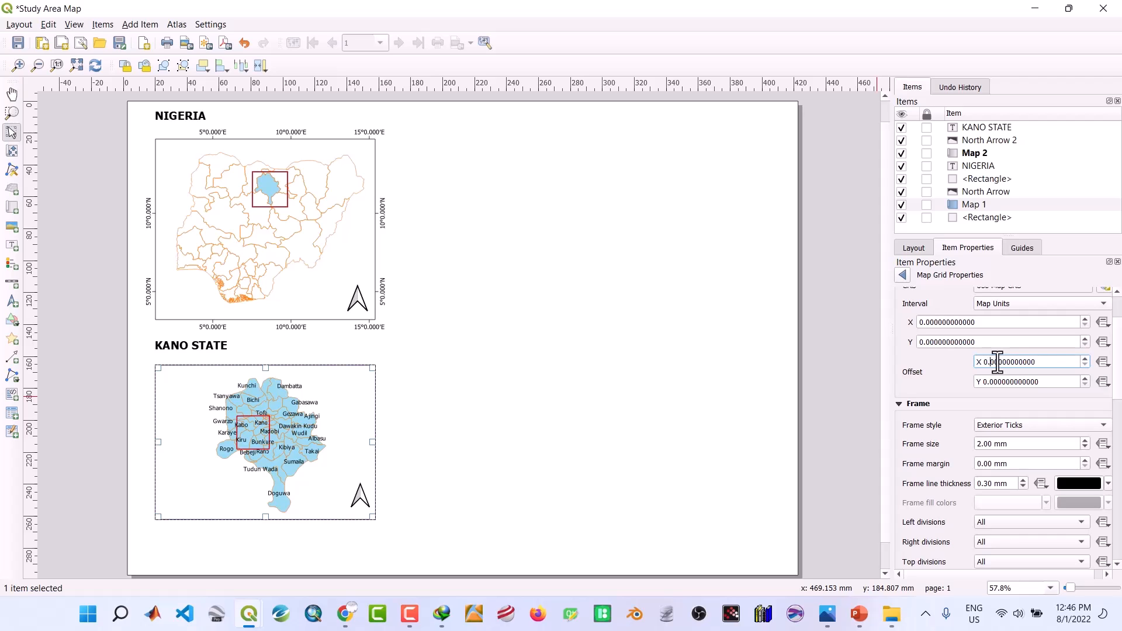
# Try an X interval of 0.1 map units for Map 2's grid
pyautogui.click(933, 322)
pyautogui.write('1')
pyautogui.click(932, 369)
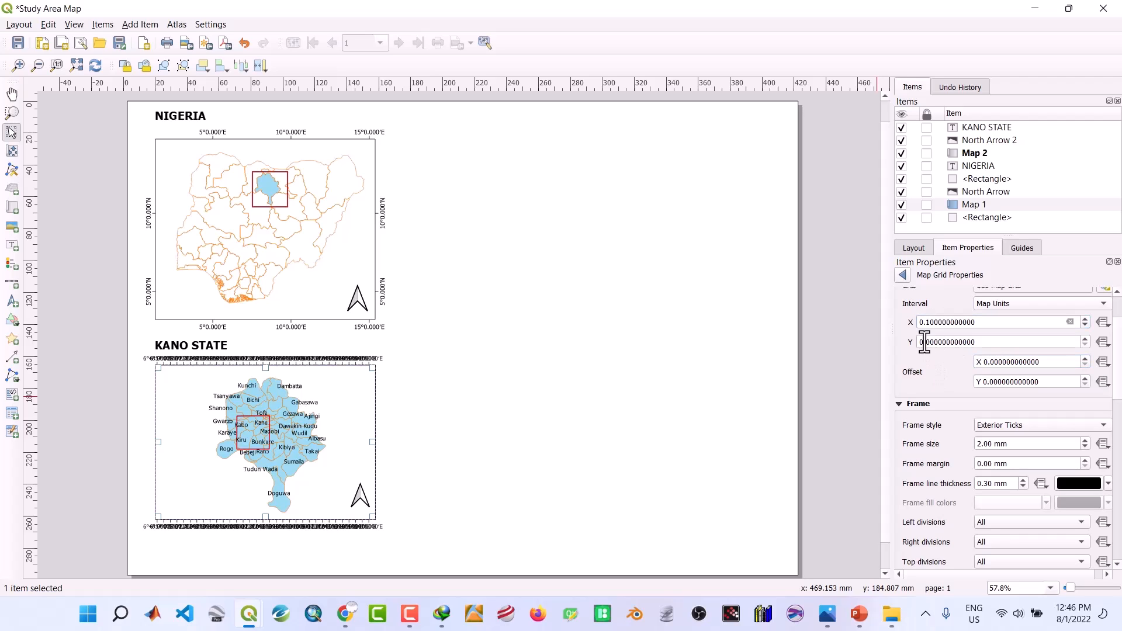
# Set the interval of Map 2's grid to 1 map unit in both X and Y
pyautogui.click(931, 322)
pyautogui.press('BackSpace')
pyautogui.write('1')
pyautogui.press('Return')
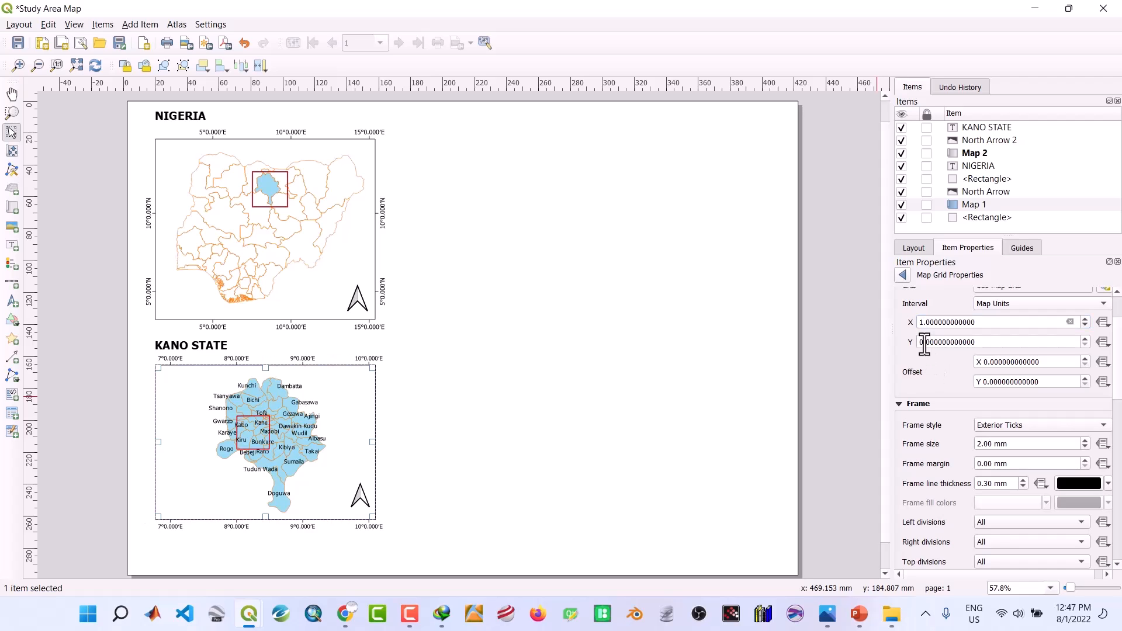
pyautogui.click(926, 342)
pyautogui.press('BackSpace')
pyautogui.write('1')
pyautogui.press('Return')
# Set the left and right coordinate annotations of Map 2's grid to Vertical Ascending
pyautogui.scroll(-5, 942, 435)
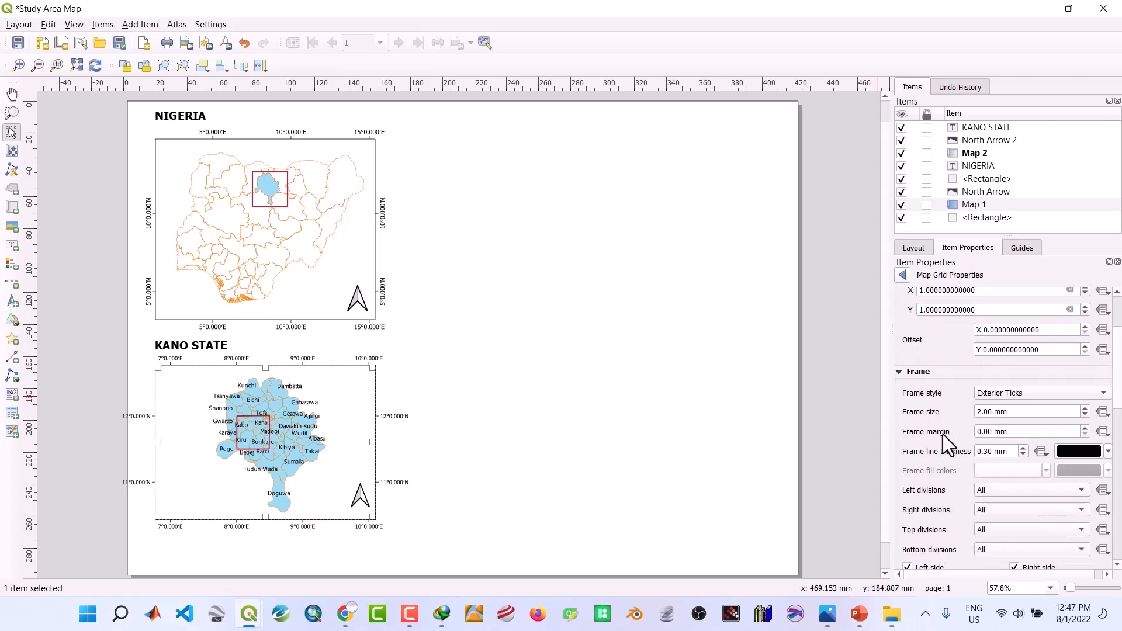
pyautogui.scroll(-4, 942, 433)
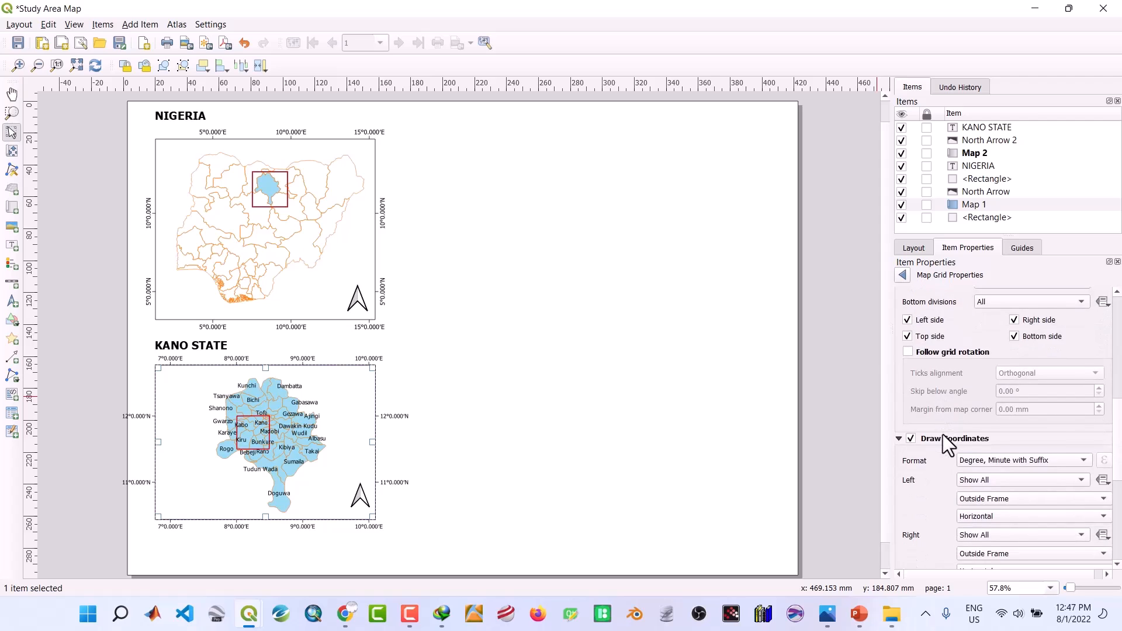
pyautogui.click(966, 463)
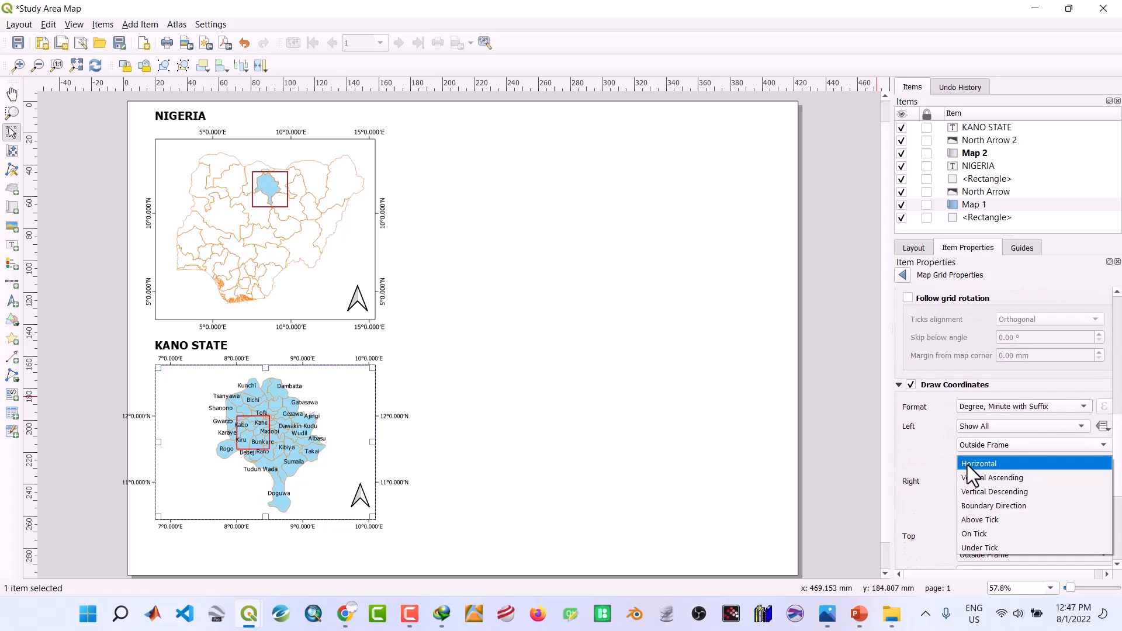
pyautogui.click(971, 482)
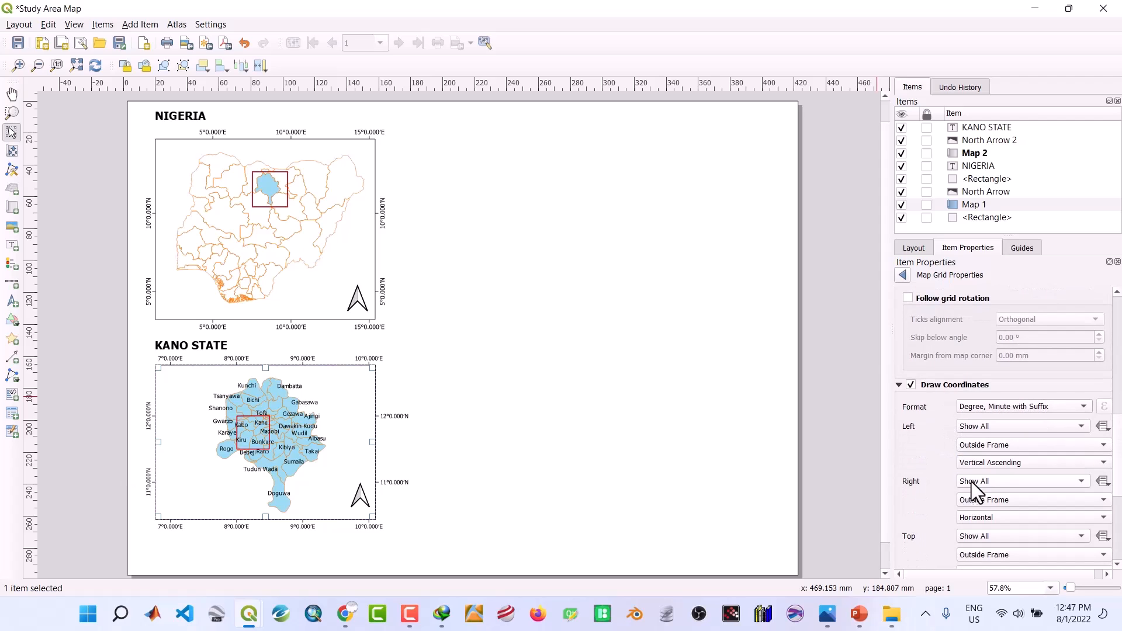
pyautogui.click(977, 517)
pyautogui.click(978, 529)
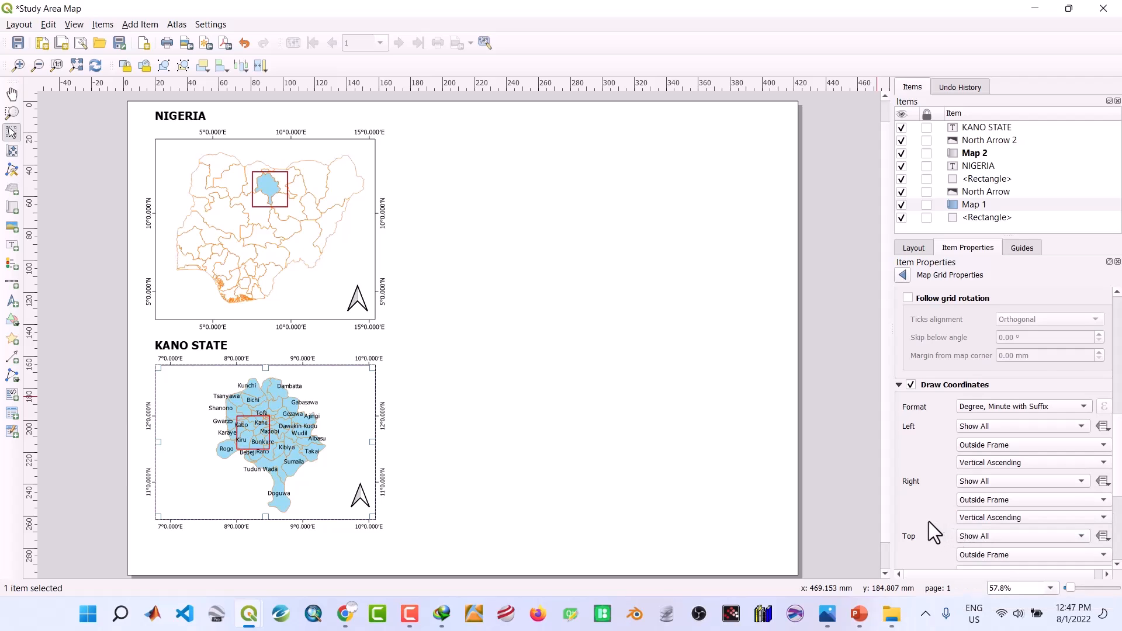
# Set the font size of Map 2's grid annotations to 11 points
pyautogui.scroll(-3, 928, 521)
pyautogui.click(965, 540)
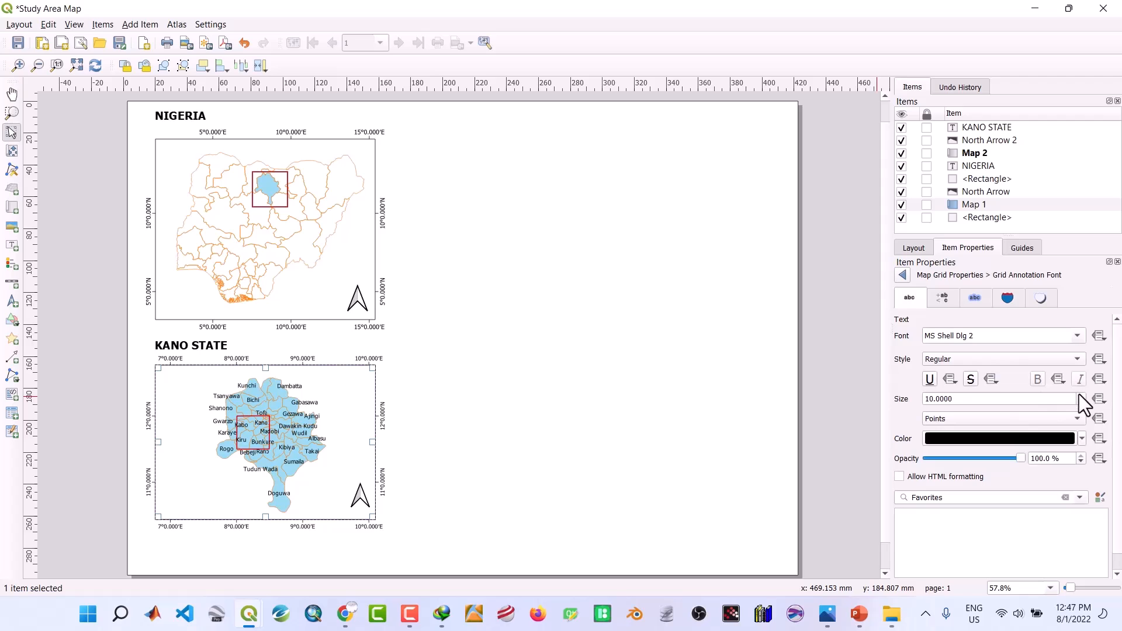
pyautogui.click(1079, 394)
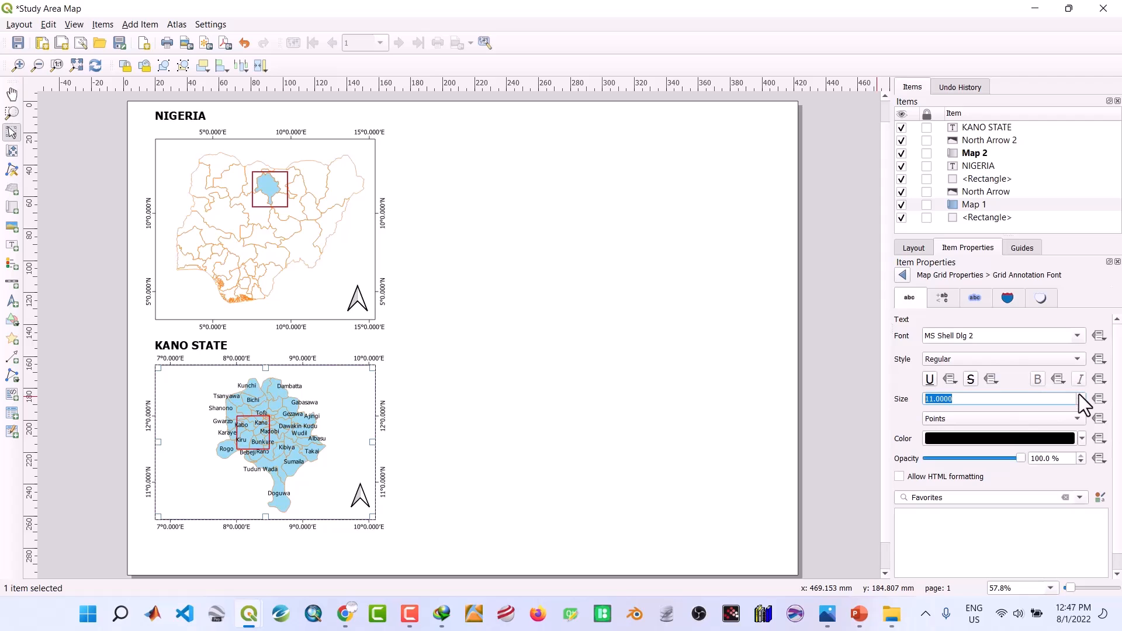
pyautogui.click(678, 463)
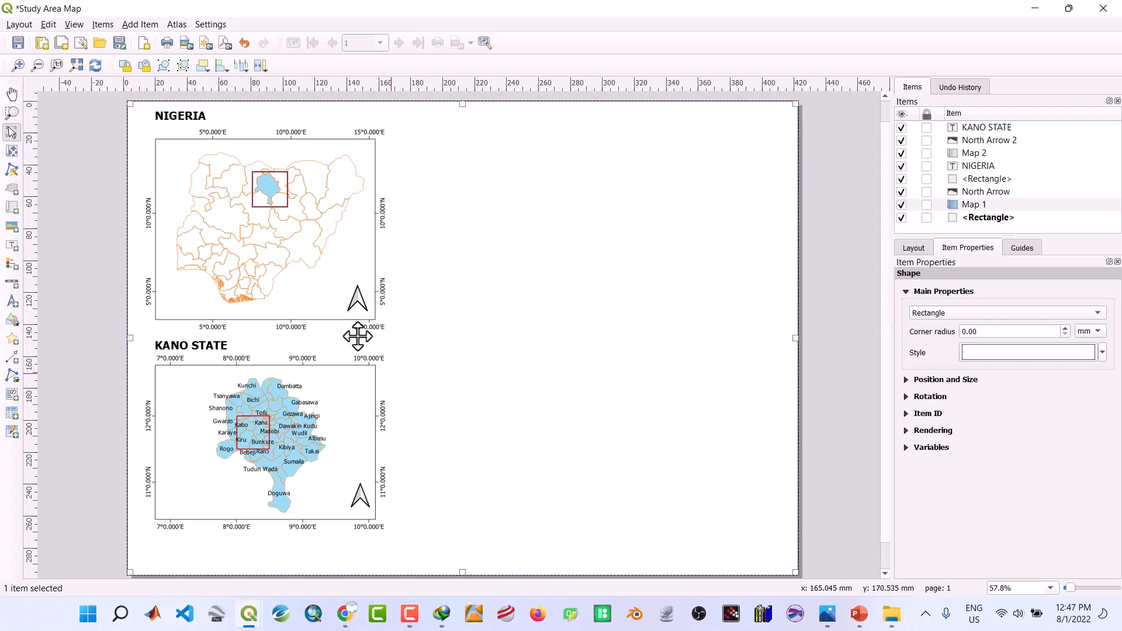
# Draw a vertical arrow from the lower edge of the red Kano box on the Nigeria map to the Kano State map's upper frame
pyautogui.click(12, 359)
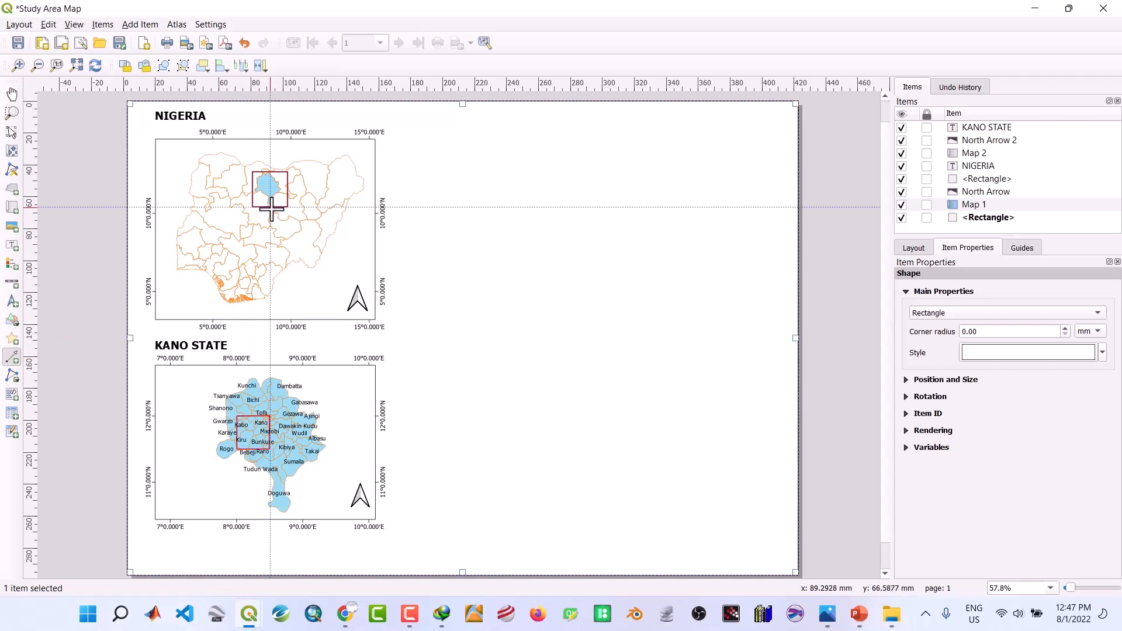
pyautogui.moveTo(269, 209); pyautogui.dragTo(272, 365)
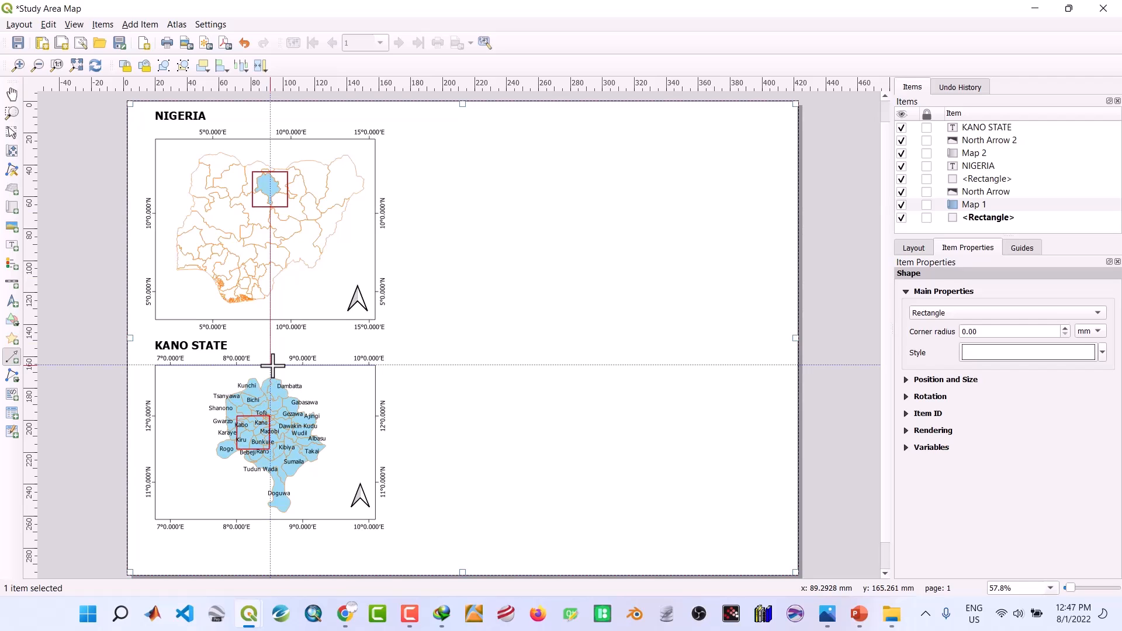
pyautogui.moveTo(273, 365); pyautogui.dragTo(270, 367)
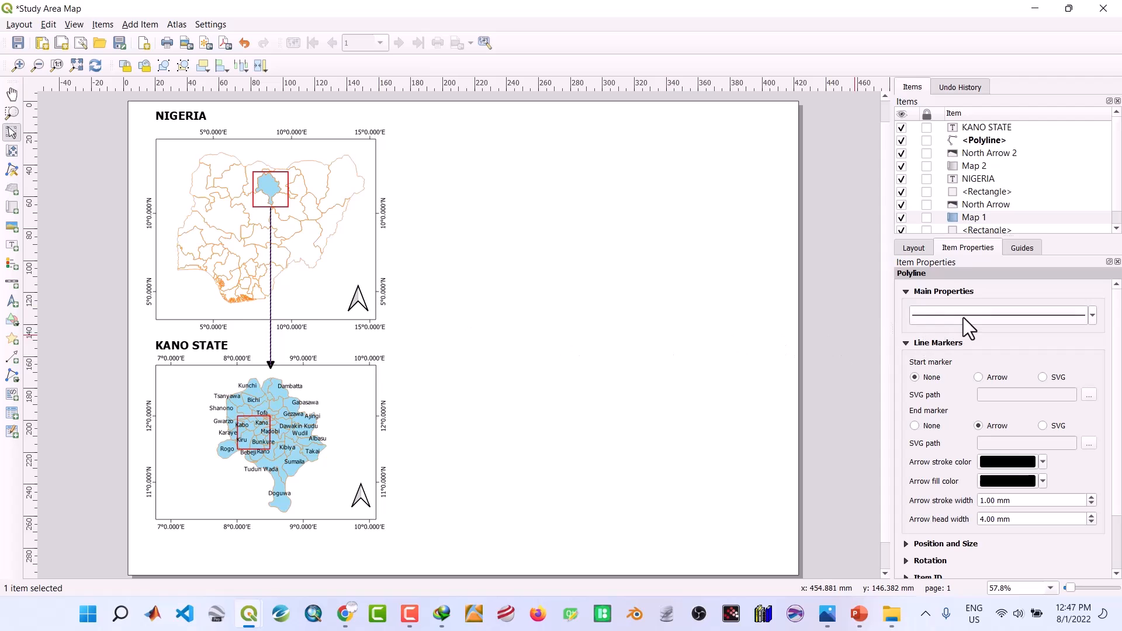
# Set the connecting arrow's simple line to red with a 0.9 mm stroke width
pyautogui.click(998, 321)
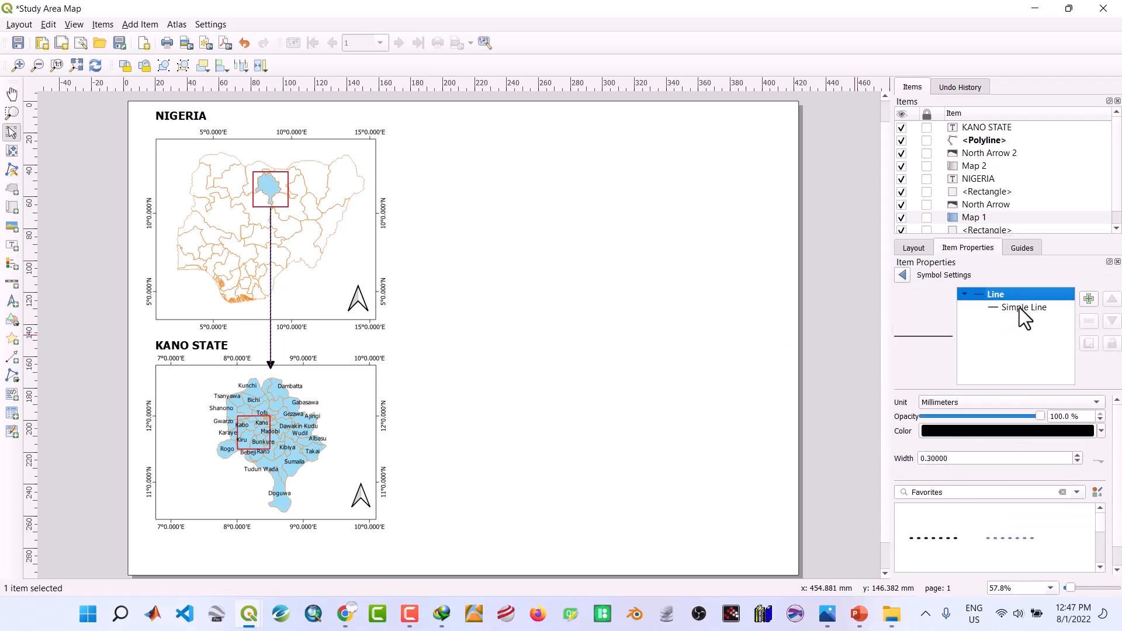
pyautogui.click(1019, 307)
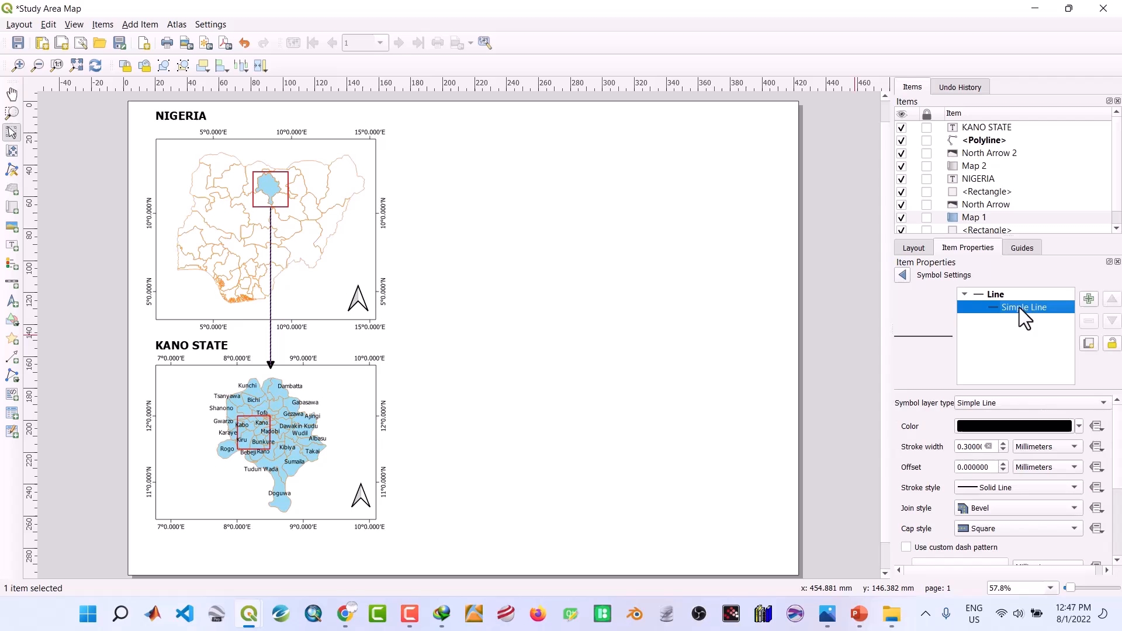
pyautogui.click(1078, 427)
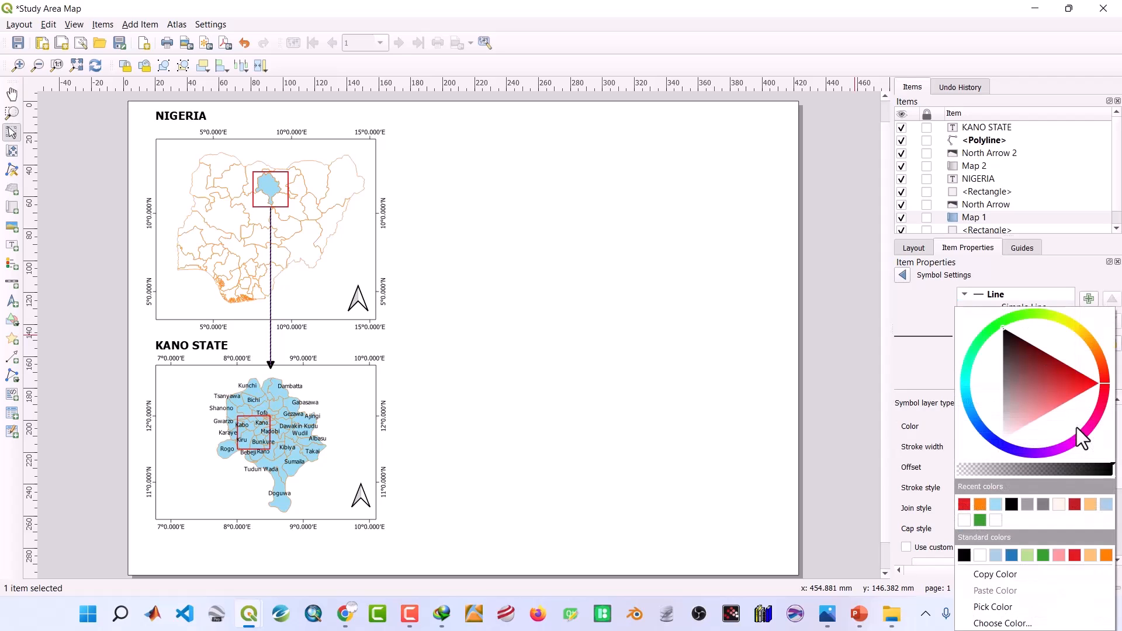
pyautogui.click(963, 503)
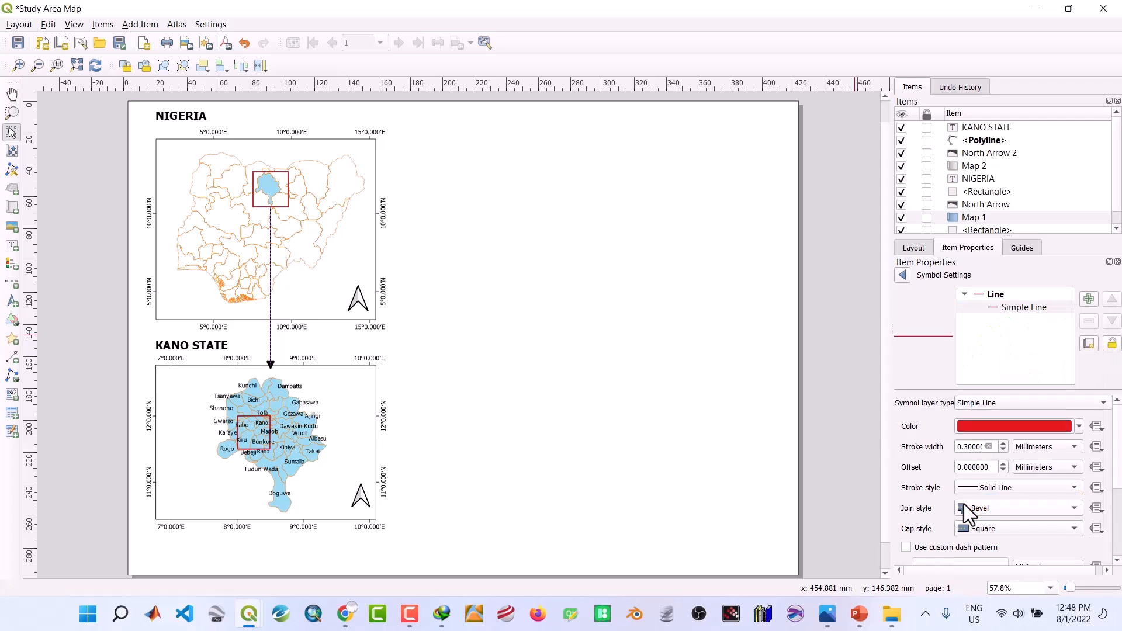
pyautogui.click(1003, 442)
pyautogui.click(1002, 443)
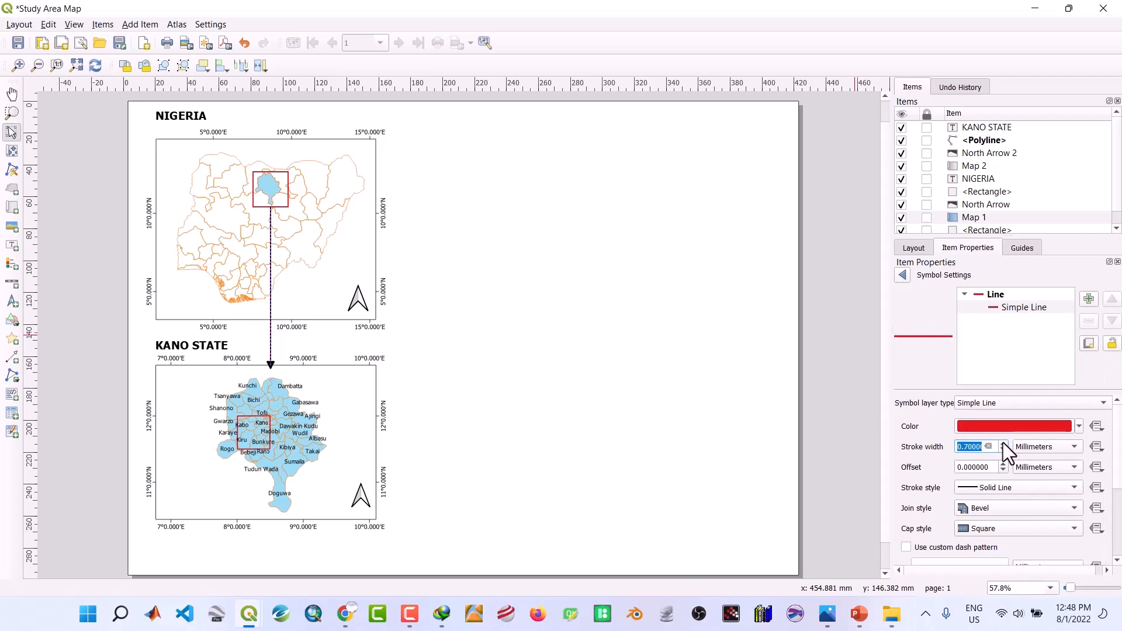
pyautogui.click(1003, 443)
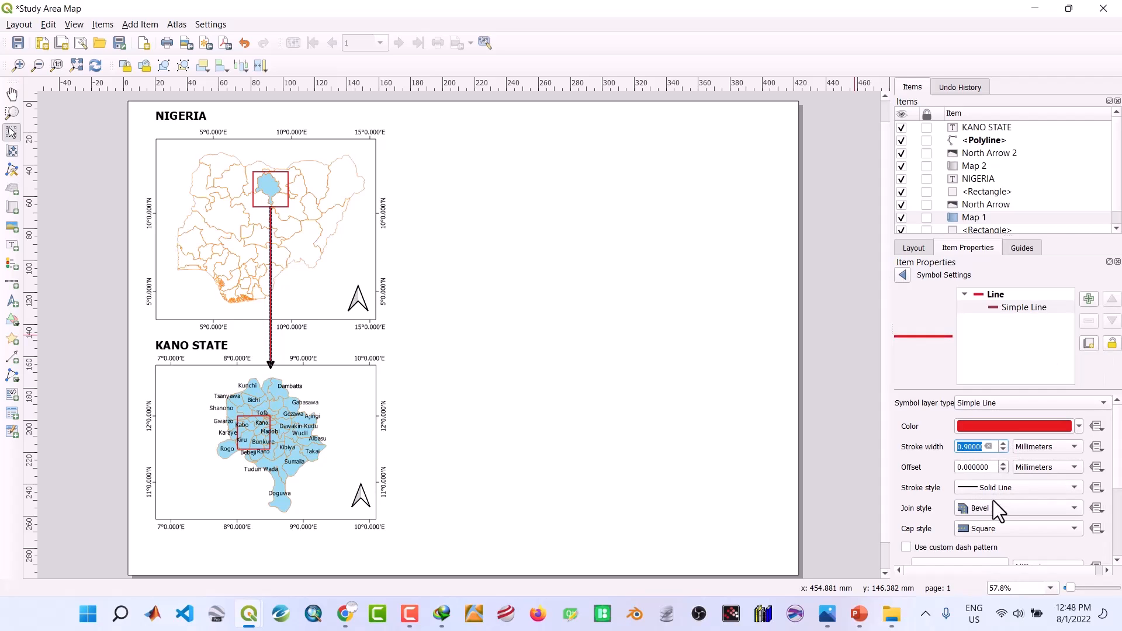
pyautogui.click(902, 275)
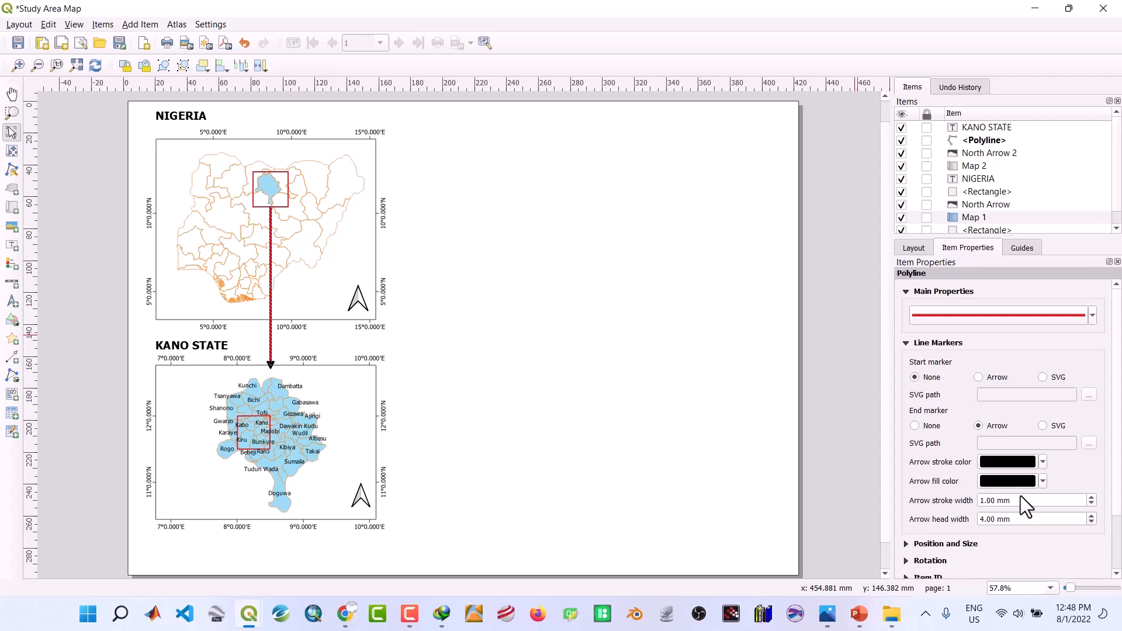
# Set both the stroke and fill colours of the connecting line's arrowhead to red
pyautogui.click(1043, 463)
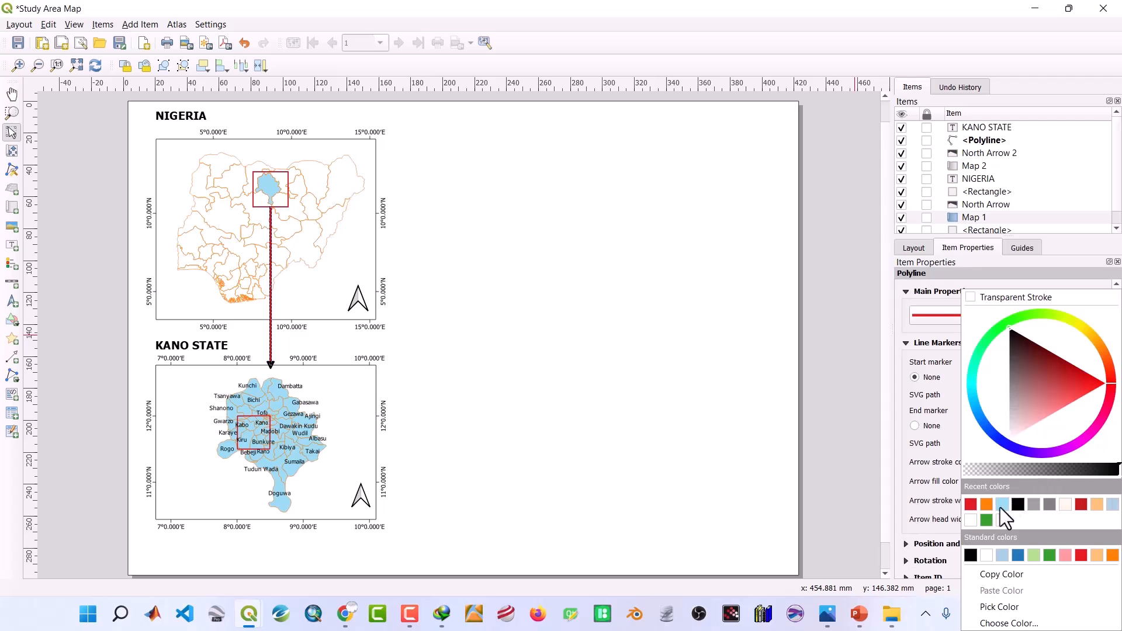
pyautogui.click(971, 505)
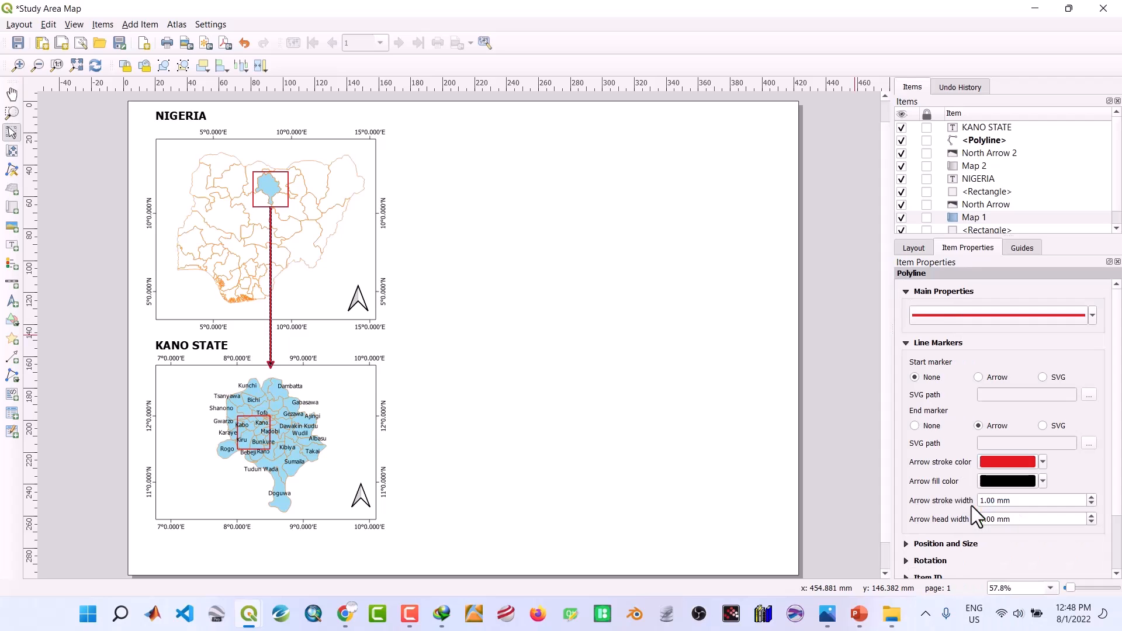
pyautogui.click(1042, 481)
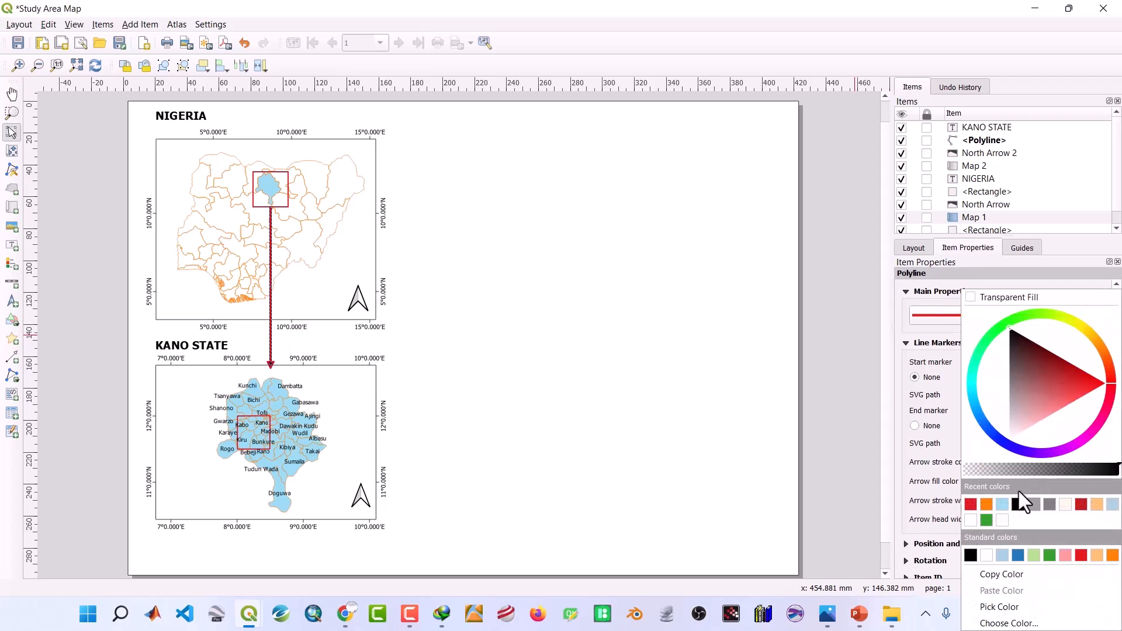
pyautogui.click(972, 506)
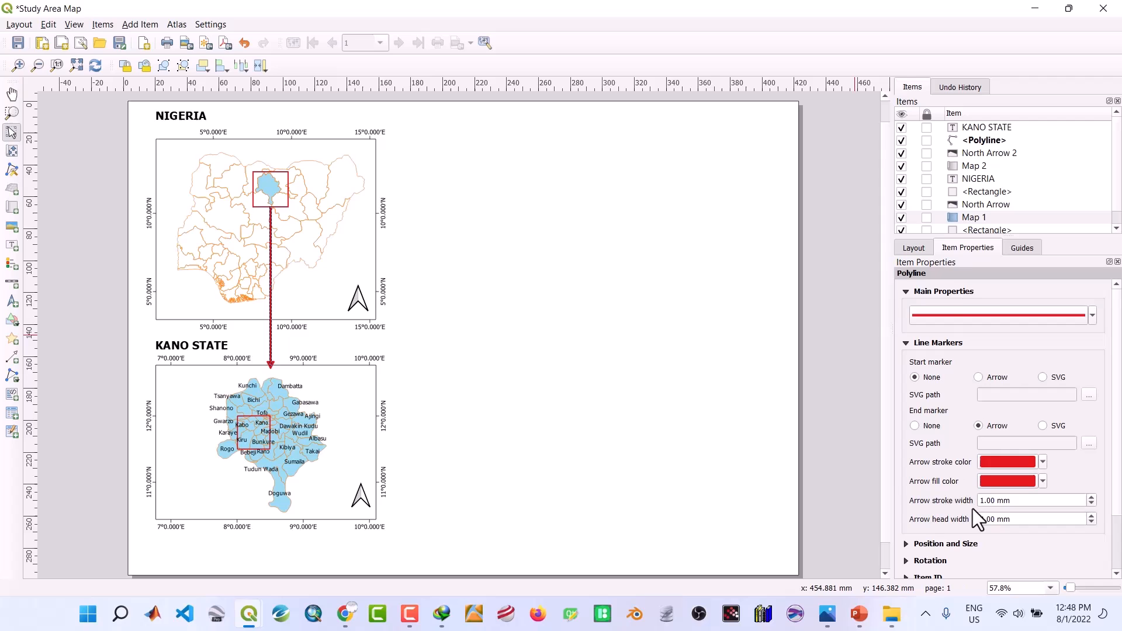
pyautogui.click(496, 436)
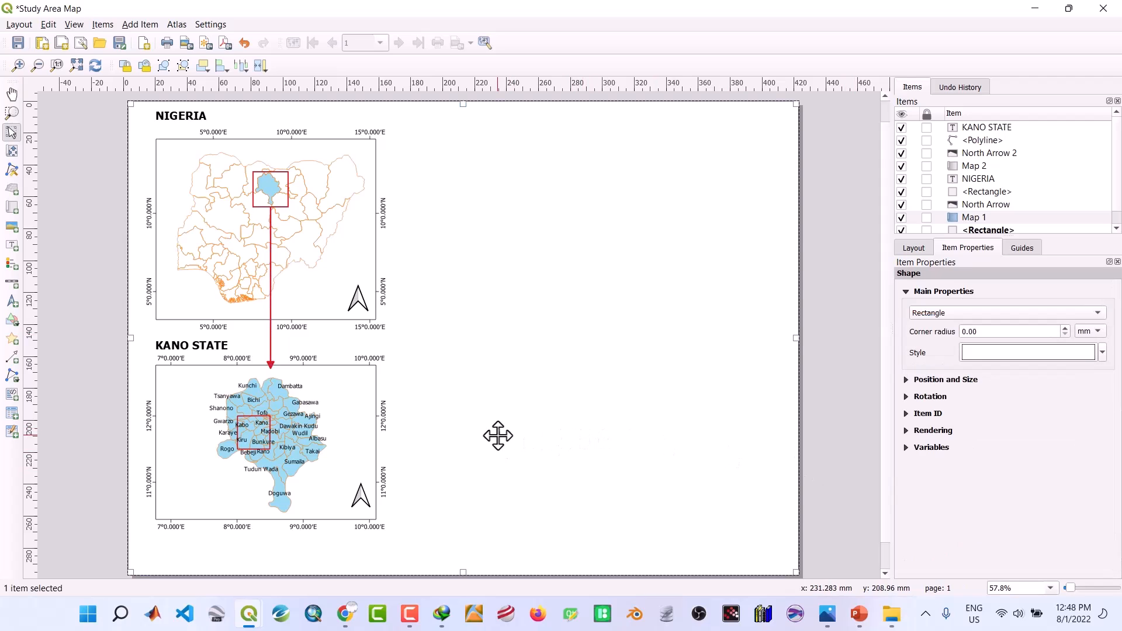
# Lock the layers and layer styles of Map 2, and save the layout
pyautogui.click(335, 423)
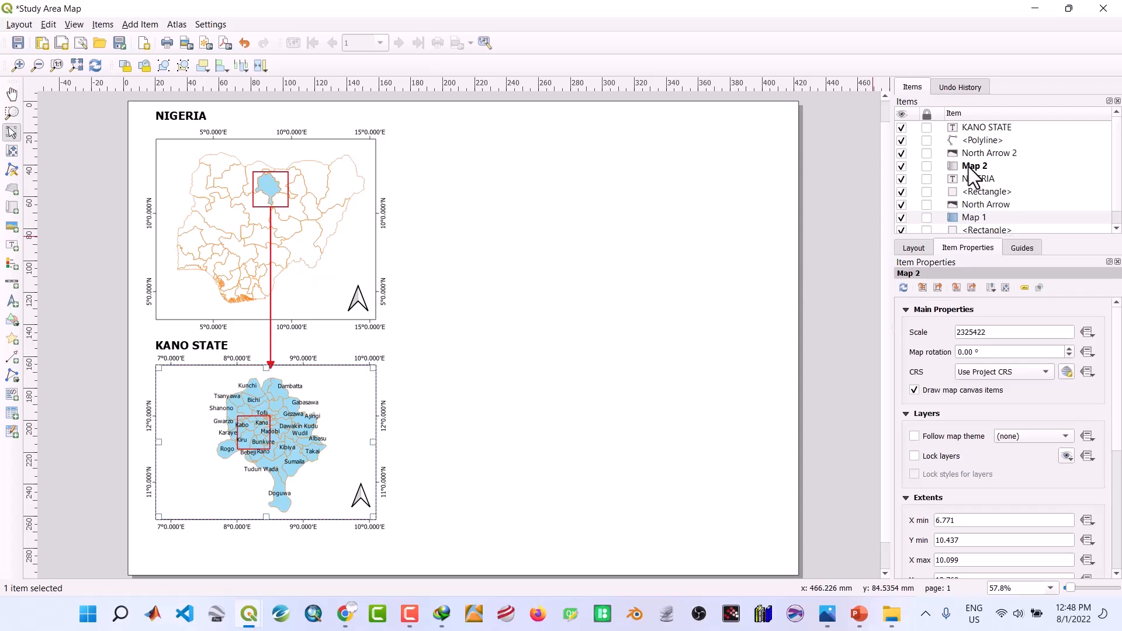
pyautogui.click(969, 166)
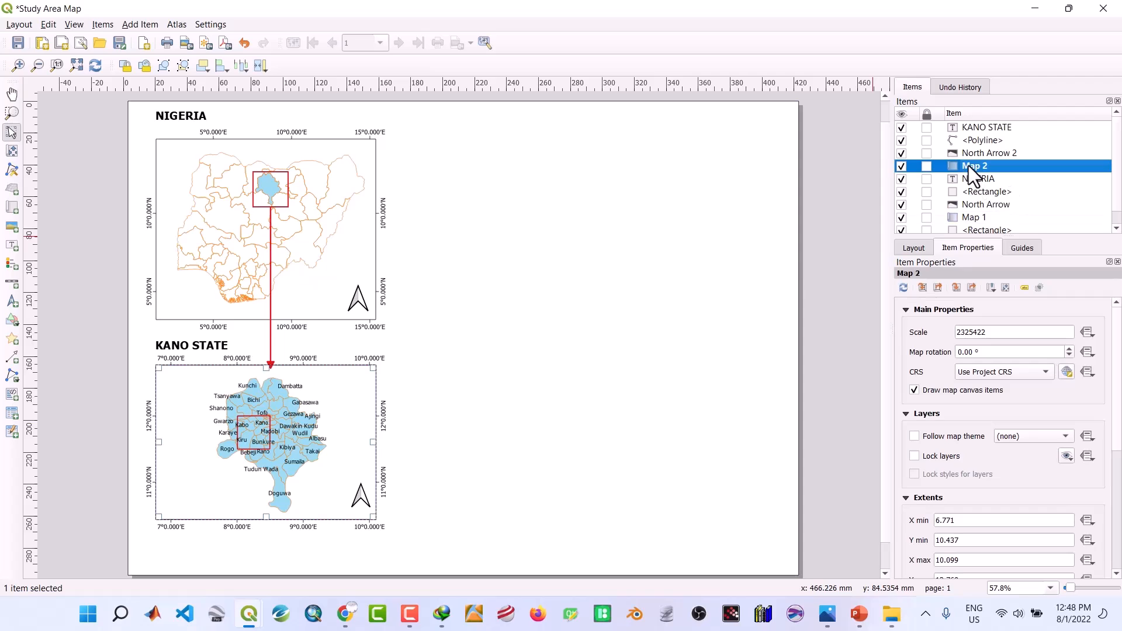
pyautogui.click(914, 457)
pyautogui.click(913, 474)
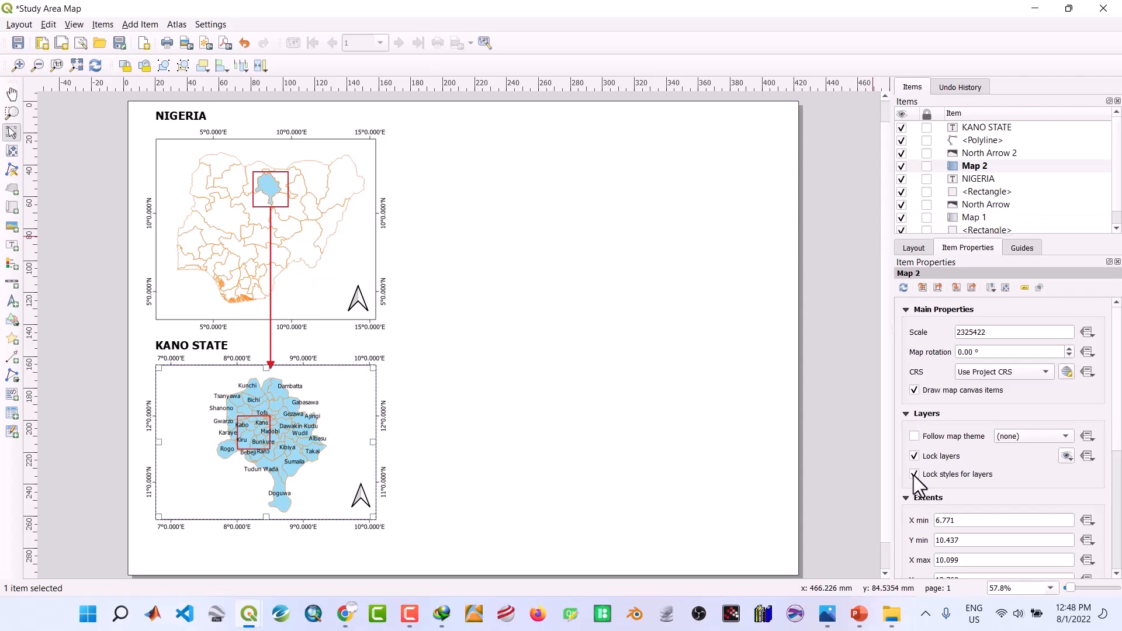
pyautogui.click(605, 421)
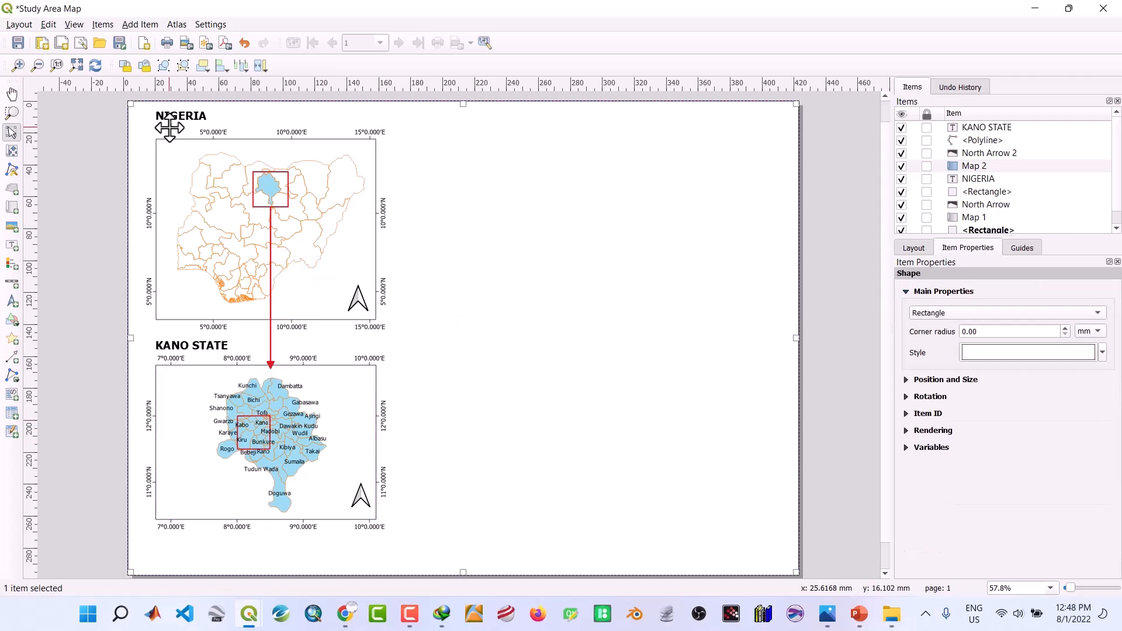
pyautogui.click(19, 42)
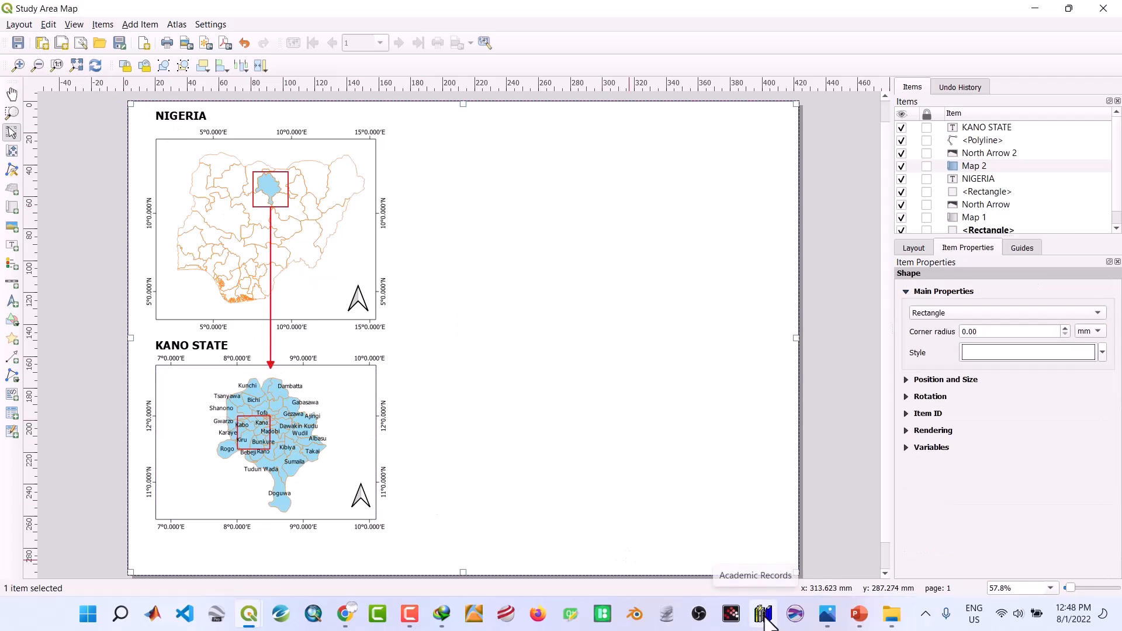
# Examine the finished reference map STUDY AREA.png in Photos, and return to the QGIS layout
pyautogui.click(827, 614)
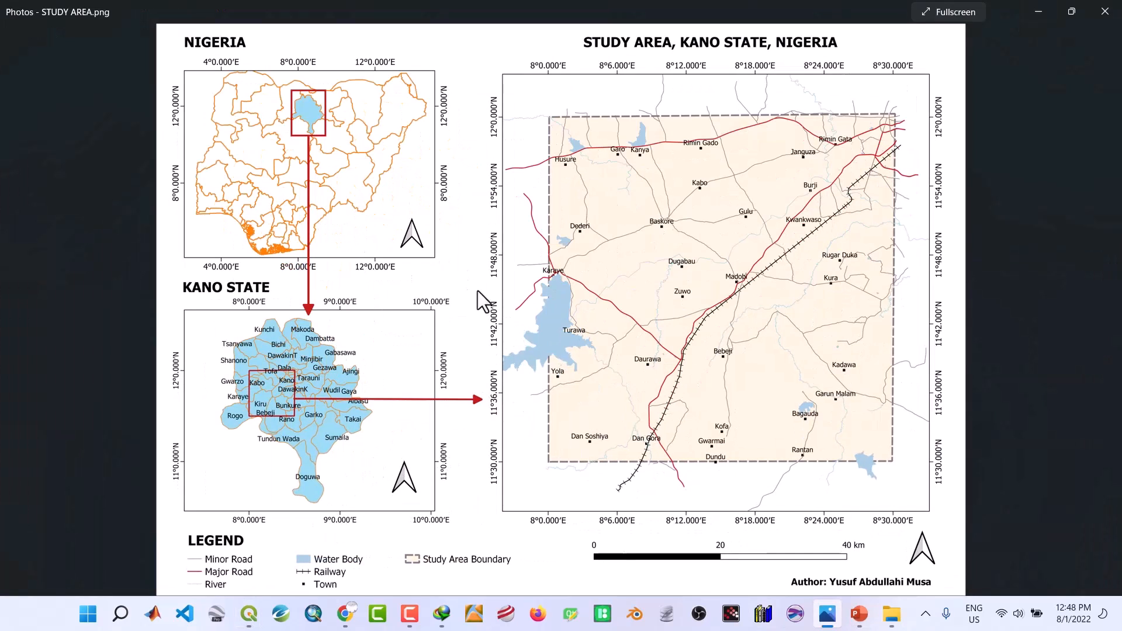
pyautogui.click(1039, 7)
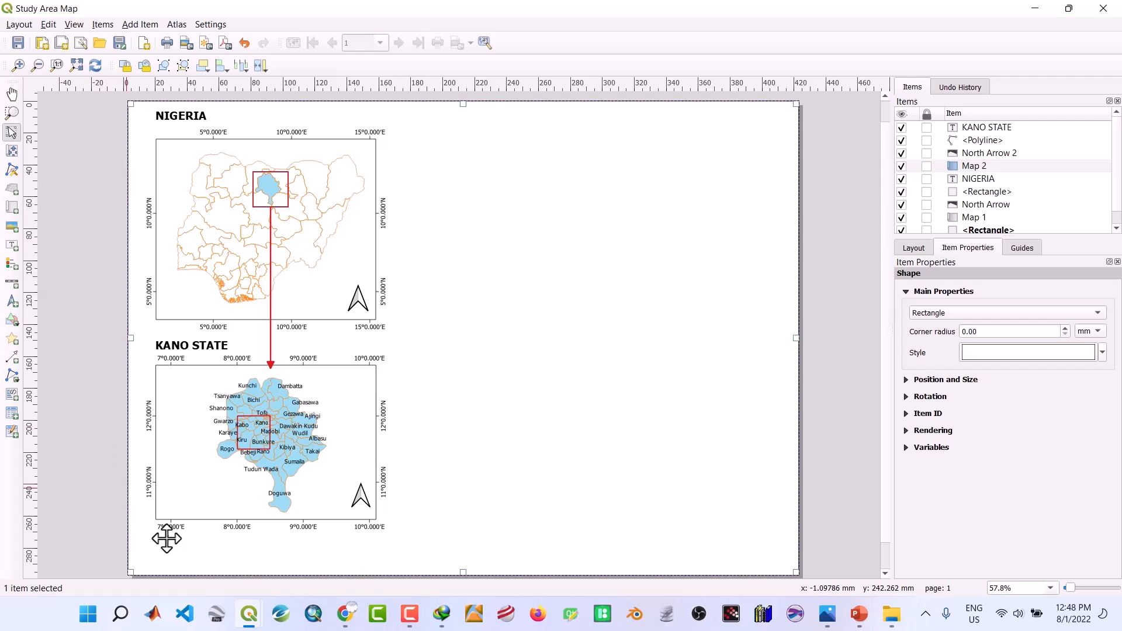
# Switch to the main QGIS project window and hide the Study_area_red_boundary and NG_Kano_State_LGAs layers
pyautogui.moveTo(237, 622)
pyautogui.click(194, 570)
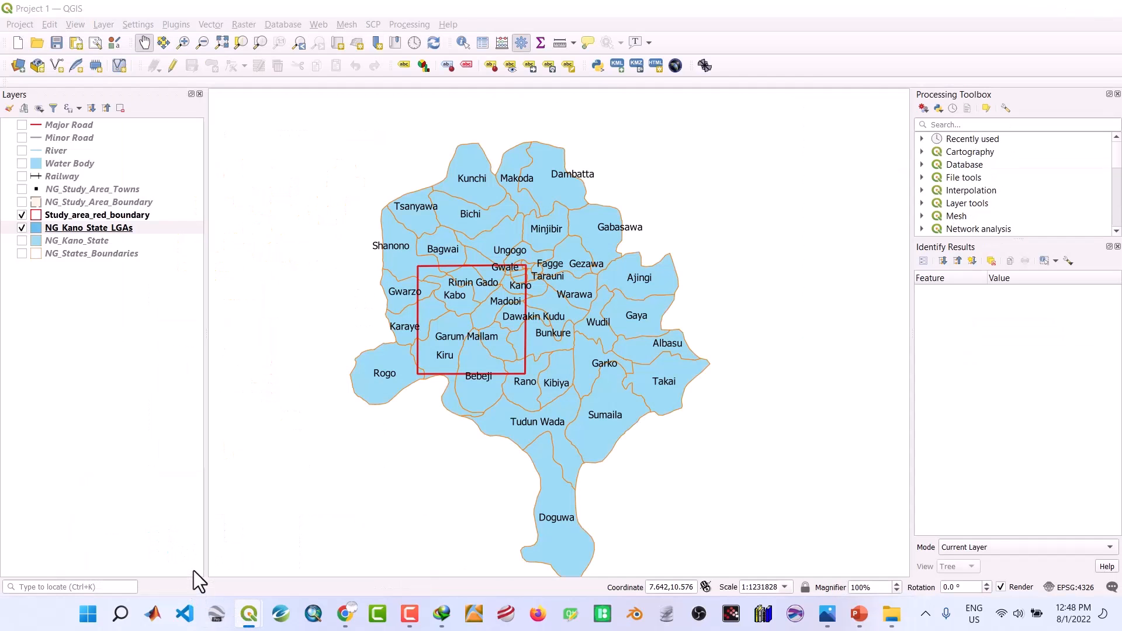
pyautogui.click(21, 216)
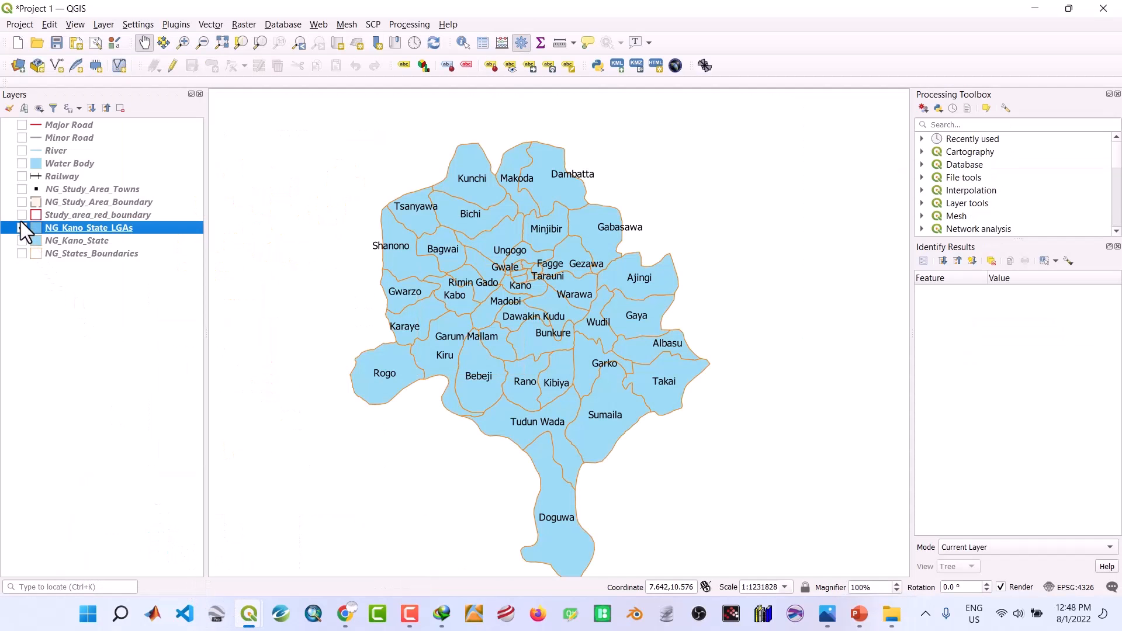
pyautogui.click(21, 228)
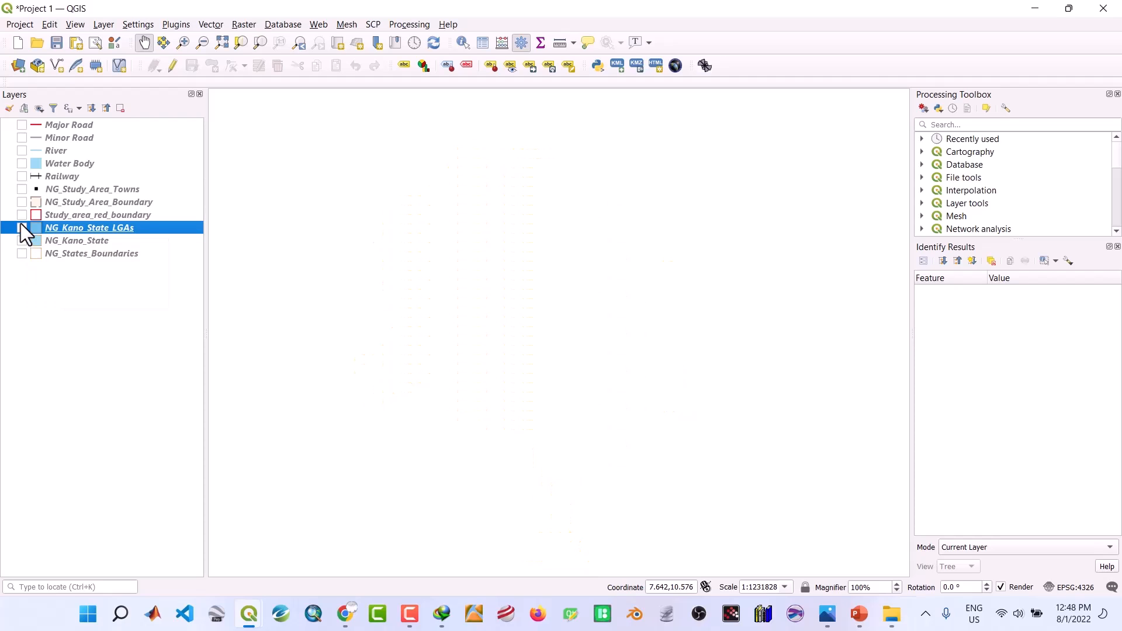
# Show the NG_Study_Area_Boundary layer and zoom the canvas to its extent
pyautogui.click(22, 202)
pyautogui.click(71, 203)
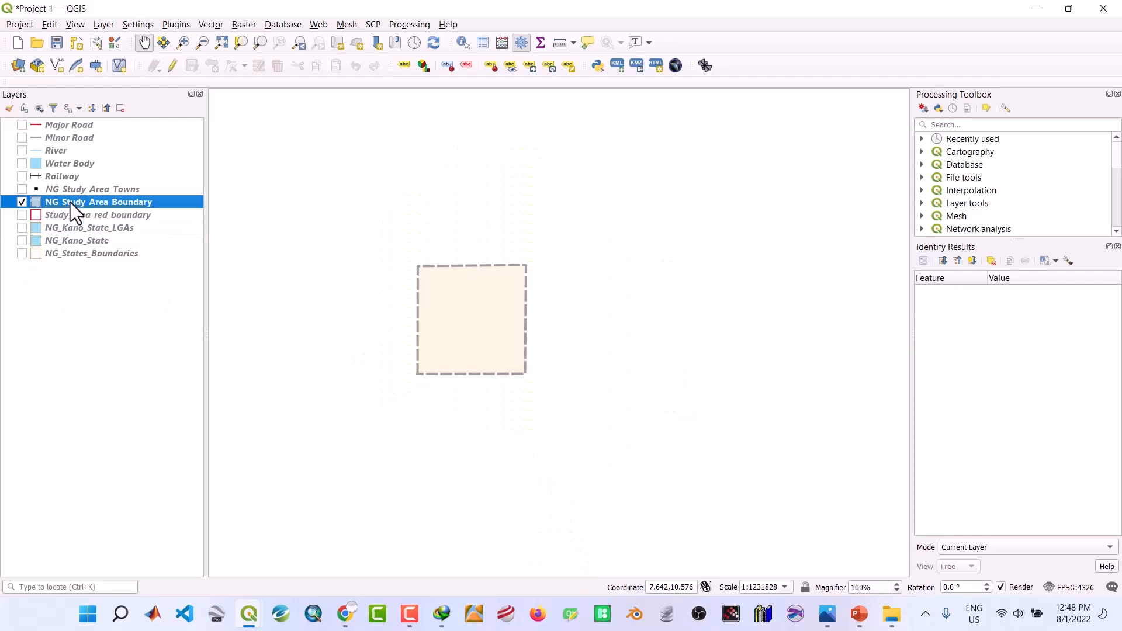
pyautogui.rightClick(70, 202)
pyautogui.click(100, 209)
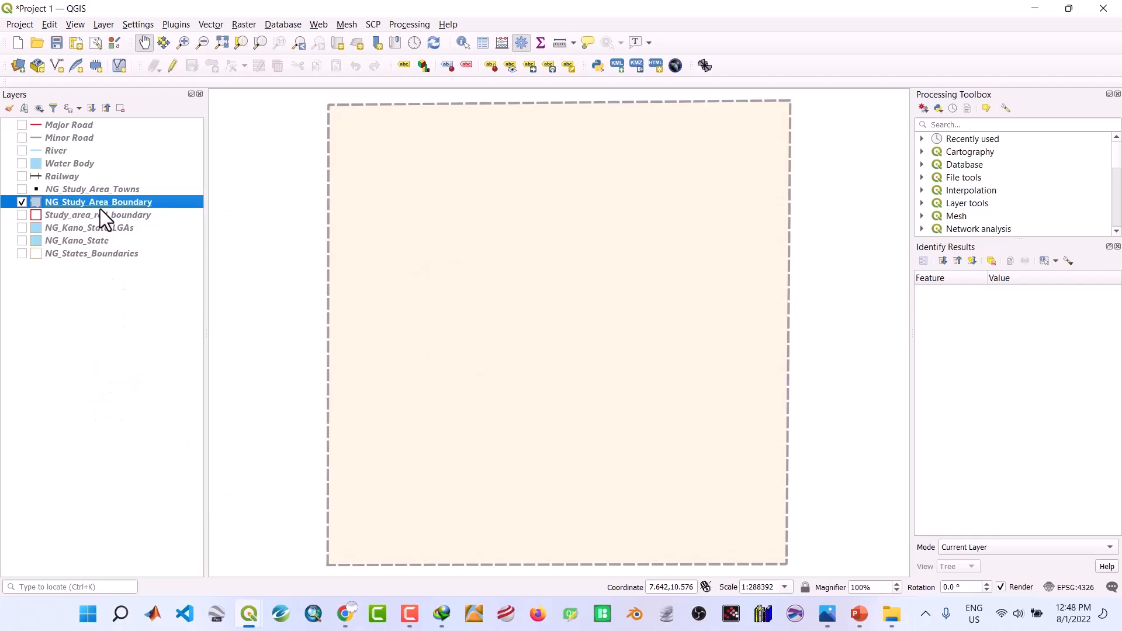
# Show the NG_Study_Area_Towns, Water Body, River, Minor Road, Major Road and Railway layers within the study area
pyautogui.click(22, 189)
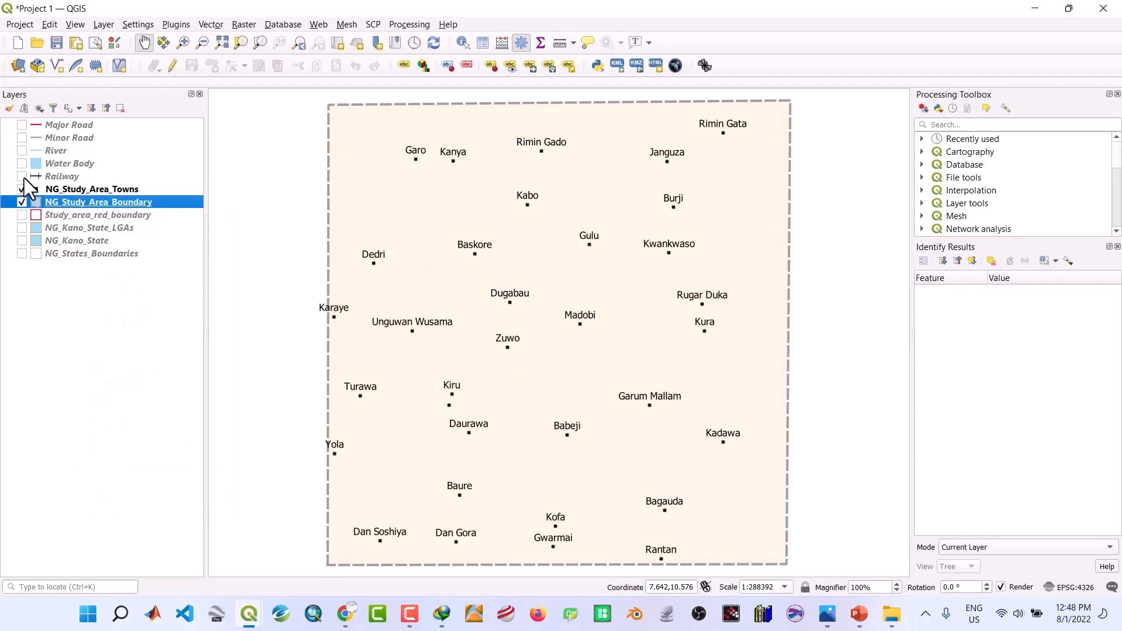
pyautogui.moveTo(23, 178); pyautogui.dragTo(21, 167)
pyautogui.click(22, 164)
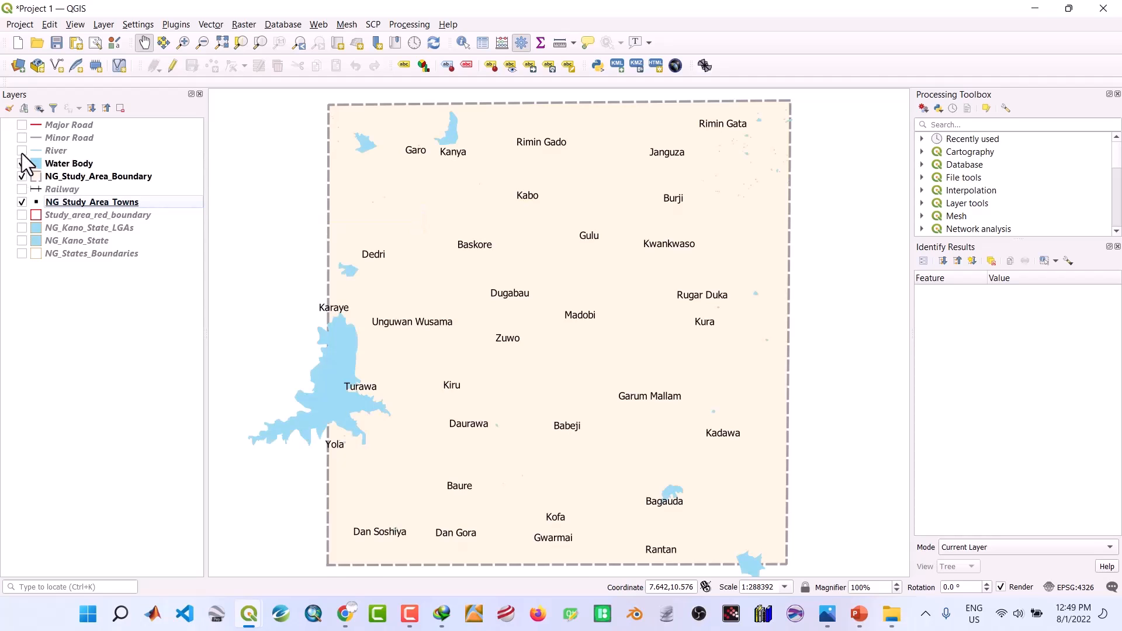
pyautogui.click(22, 151)
pyautogui.click(22, 138)
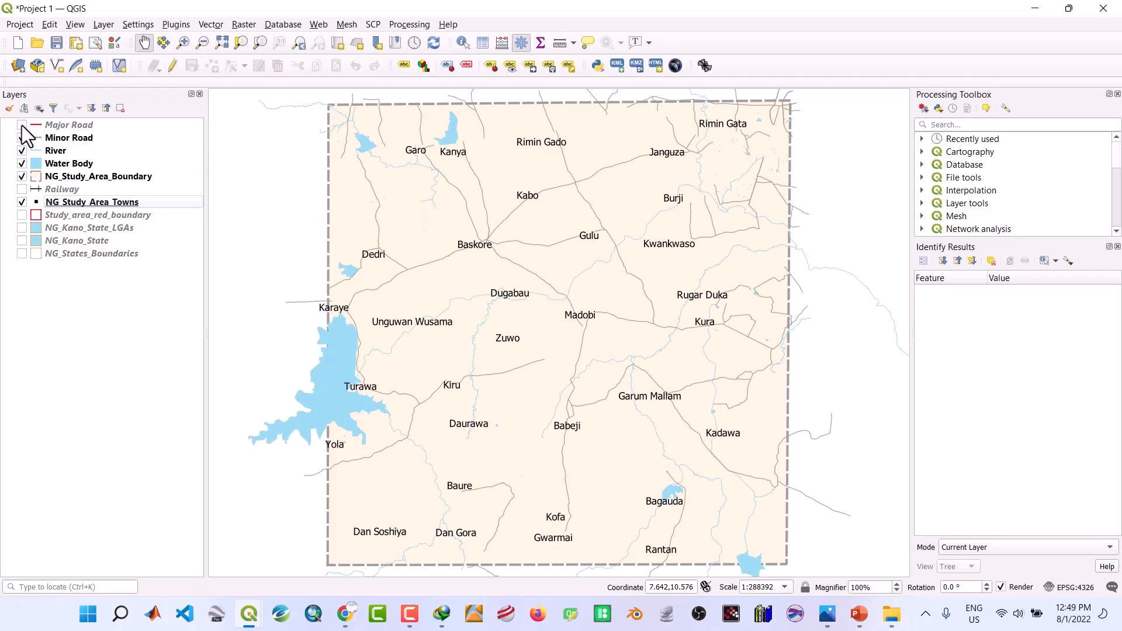
pyautogui.click(21, 125)
pyautogui.click(22, 189)
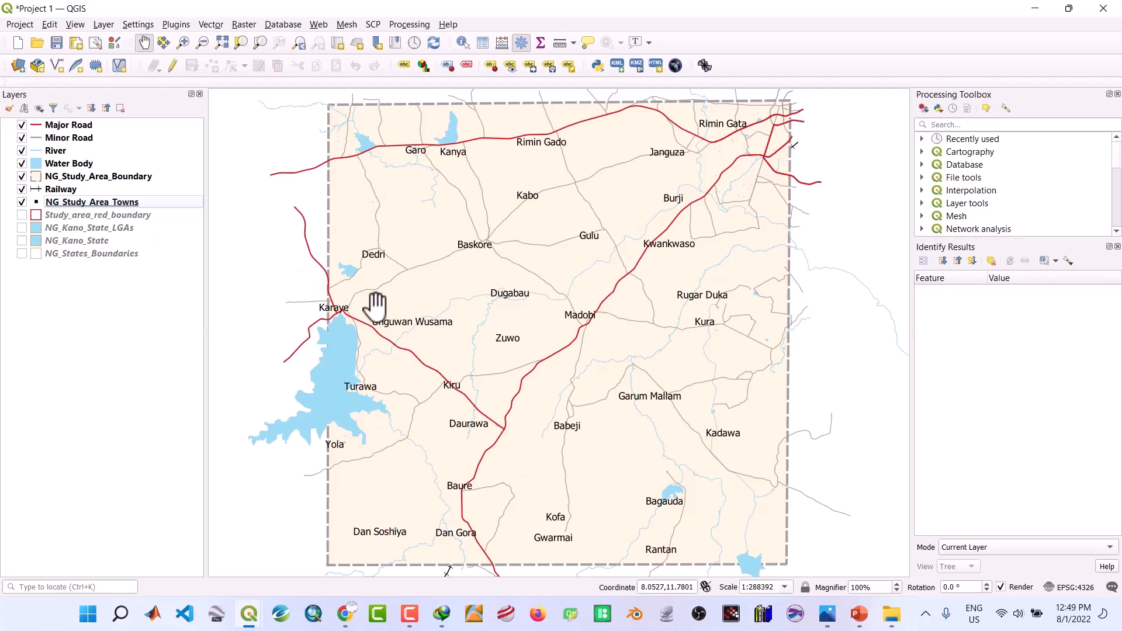
pyautogui.scroll(2, 375, 304)
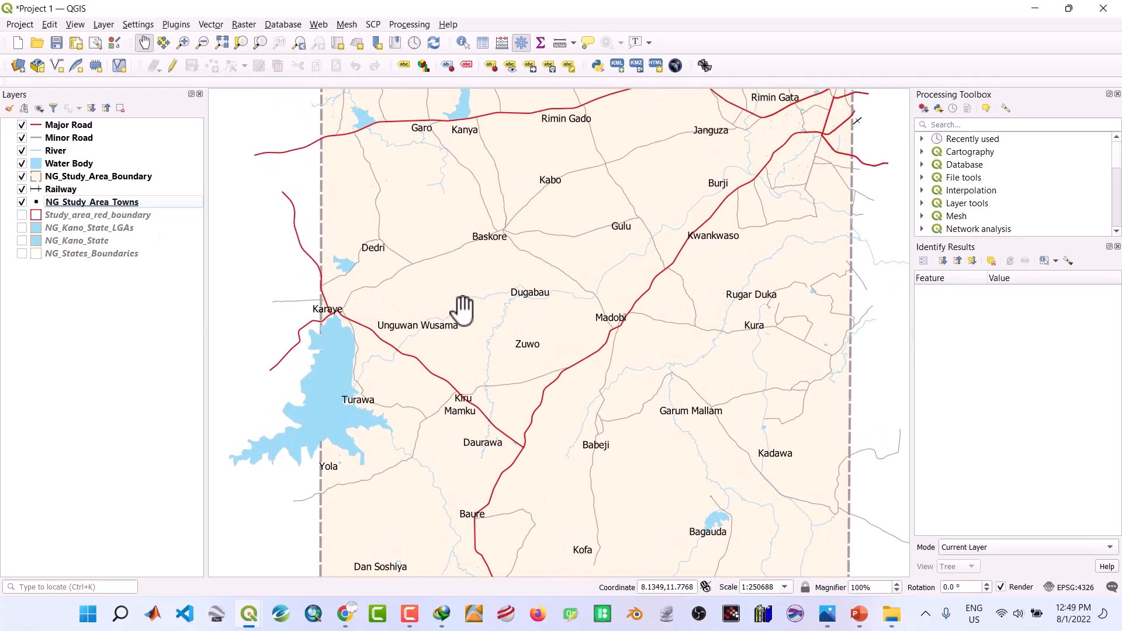
# Save the project with the study area view and return to the Study Area Map layout
pyautogui.moveTo(461, 308); pyautogui.dragTo(430, 312)
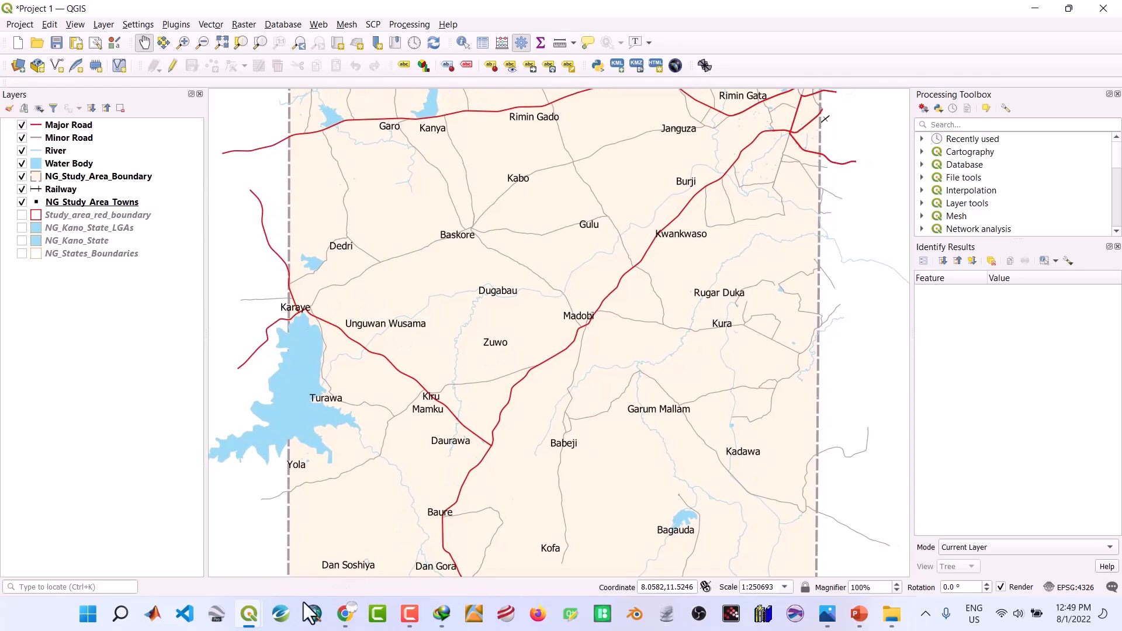
pyautogui.click(249, 623)
pyautogui.click(56, 42)
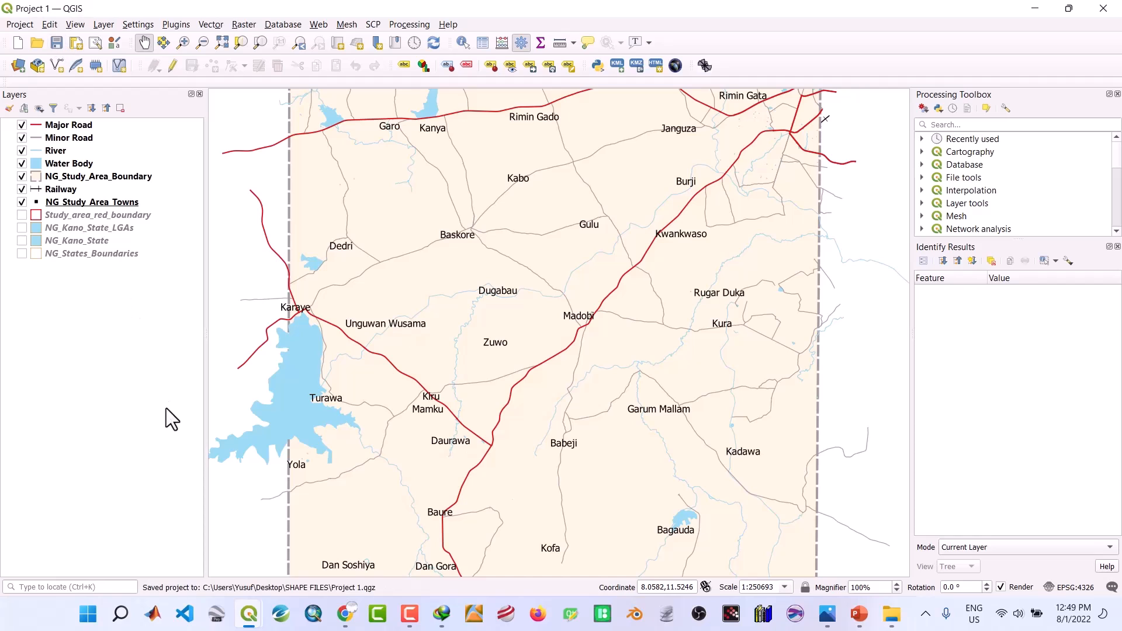
pyautogui.moveTo(255, 613)
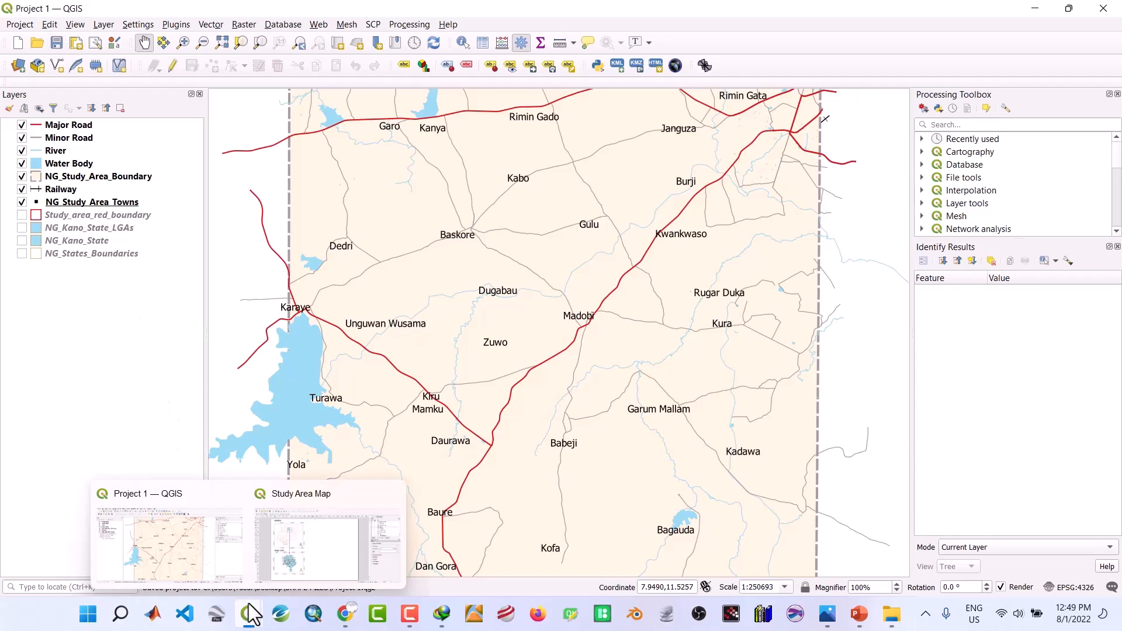
pyautogui.click(295, 560)
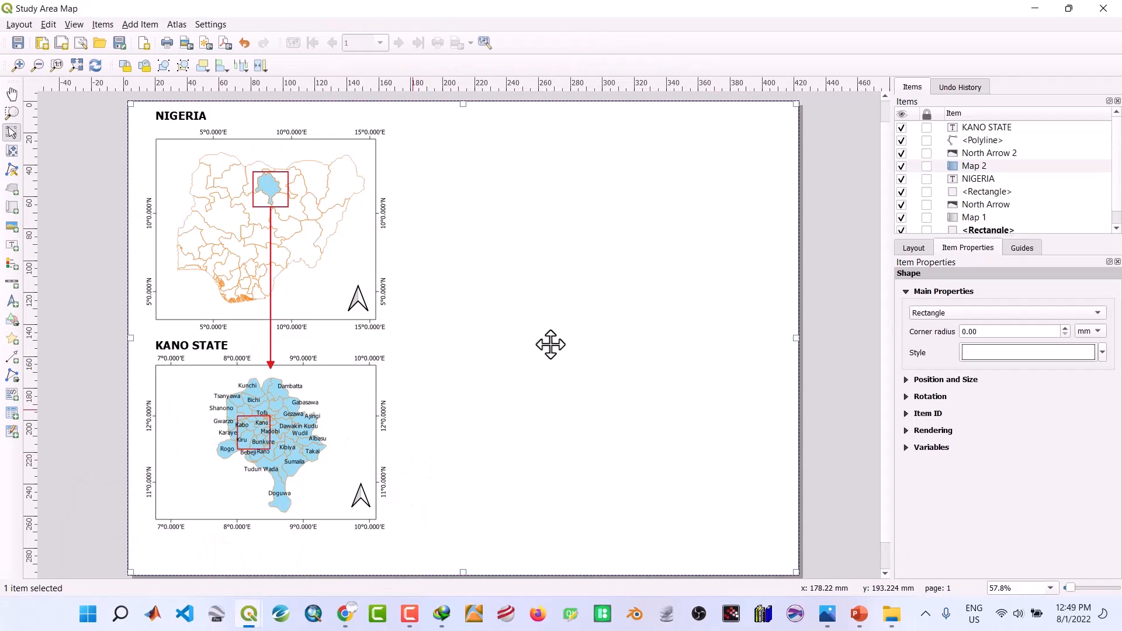
# Select the Kano State map in the layout and check its layer and style lock settings
pyautogui.click(980, 166)
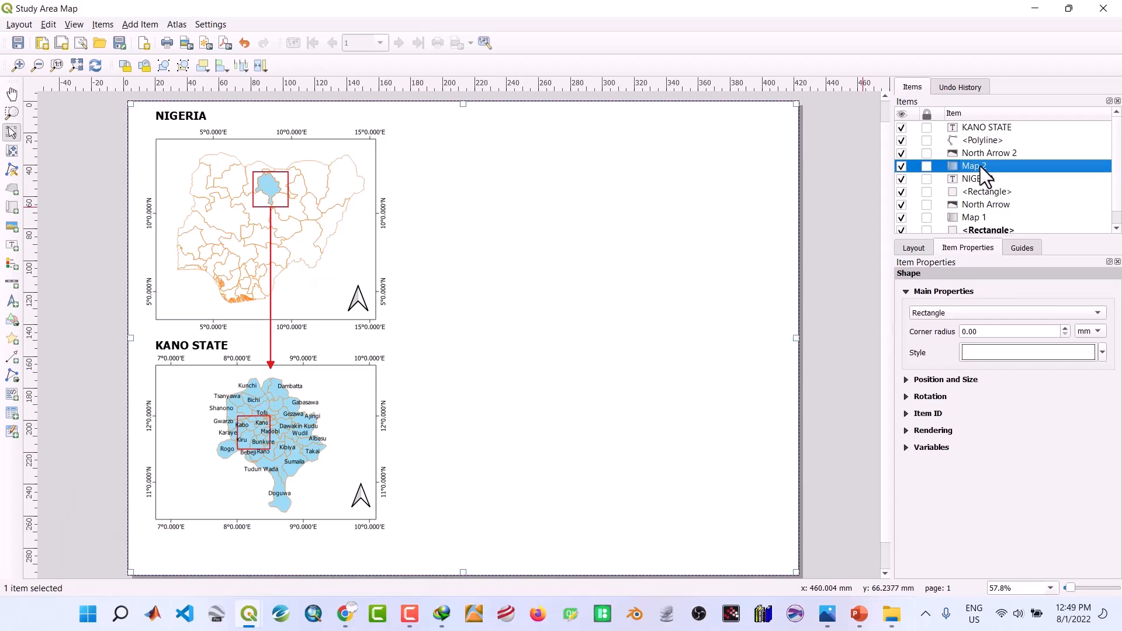
pyautogui.click(291, 414)
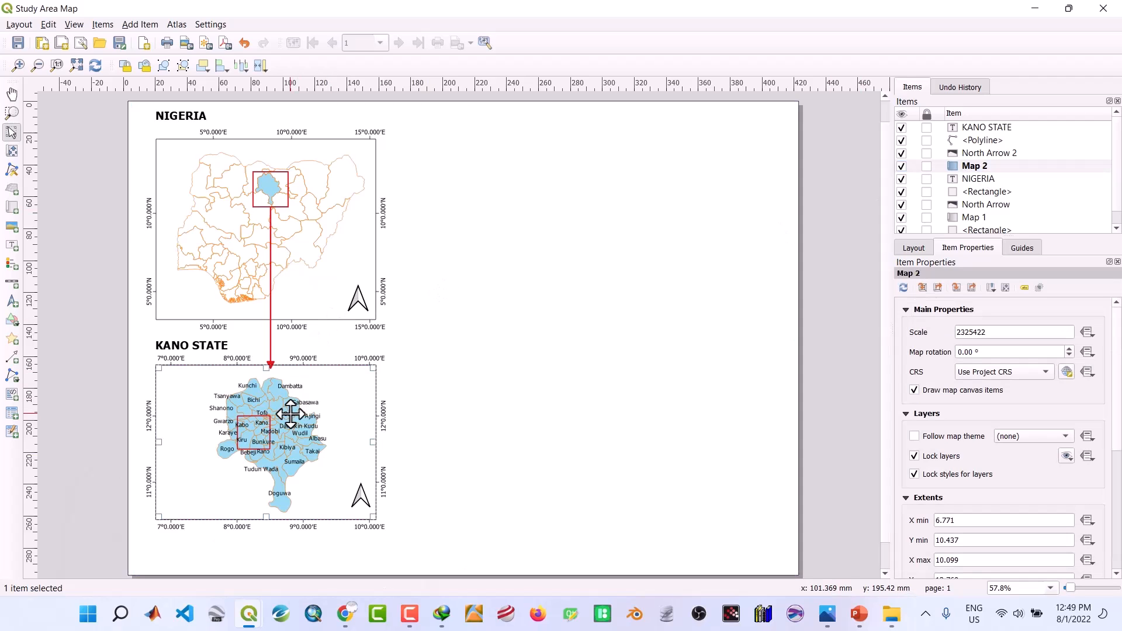
pyautogui.click(971, 169)
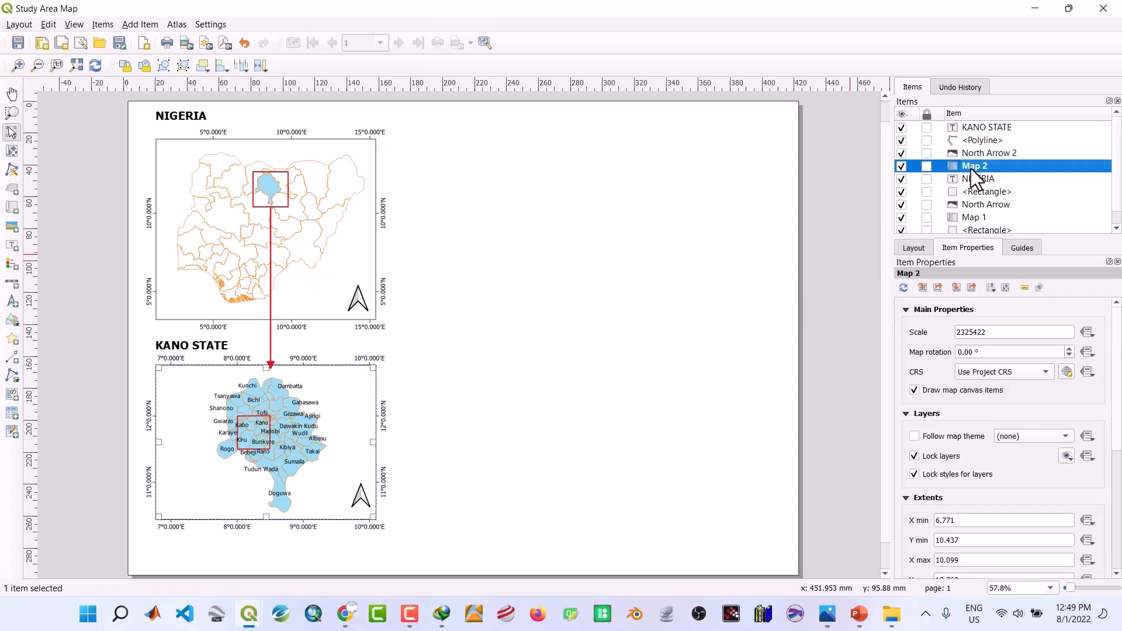
pyautogui.click(552, 445)
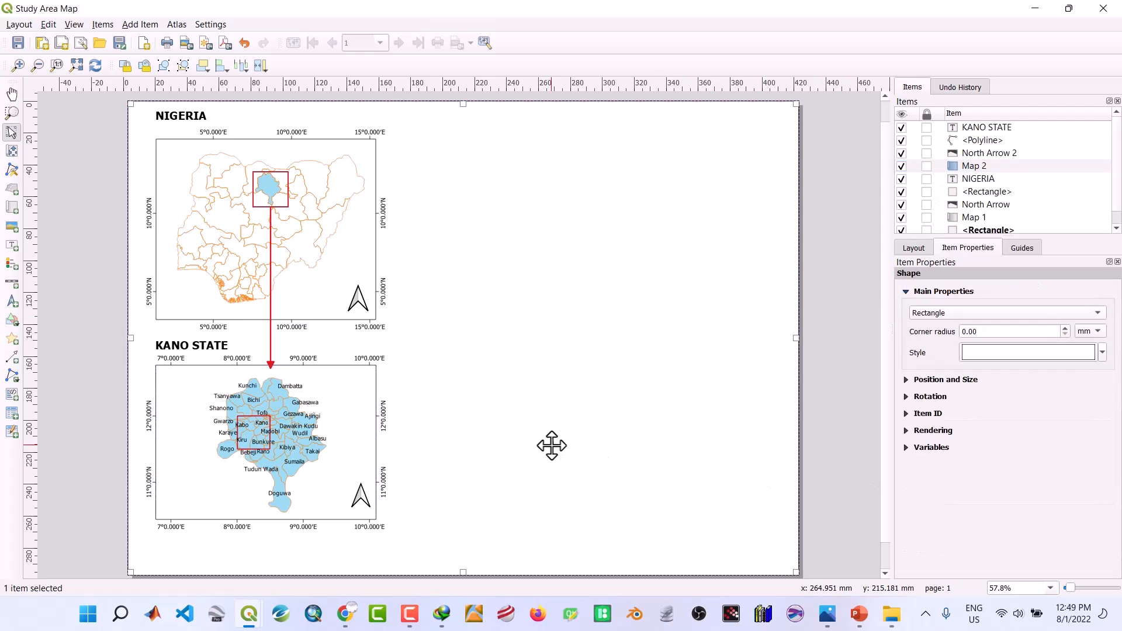
pyautogui.click(1016, 168)
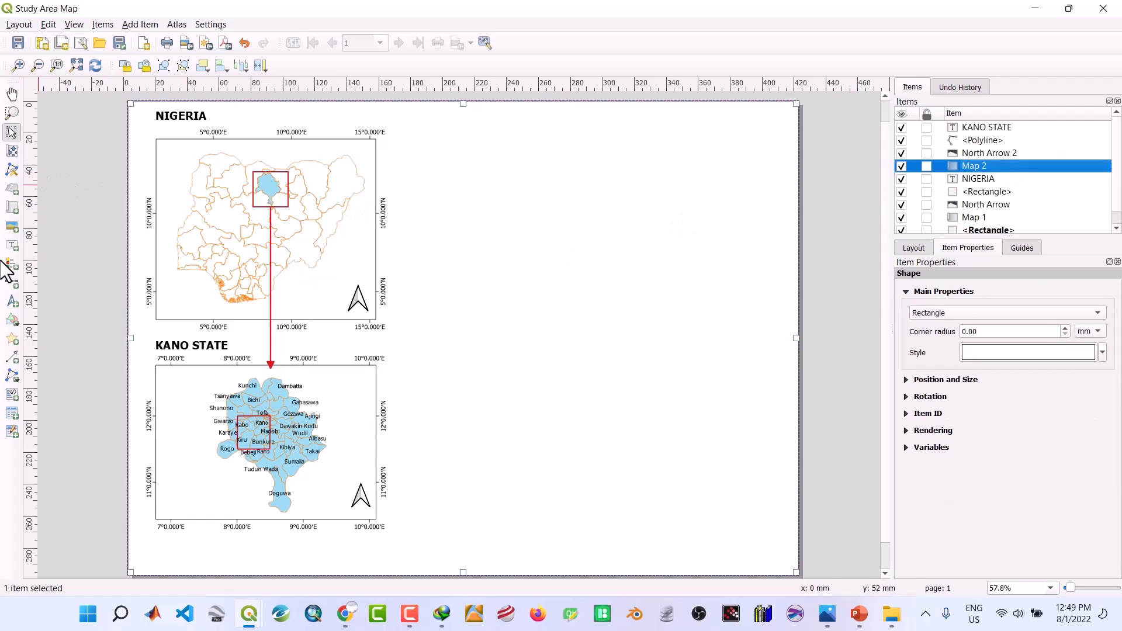
# Add a large map of the study area in the blank space beside the Nigeria and Kano State maps
pyautogui.click(14, 207)
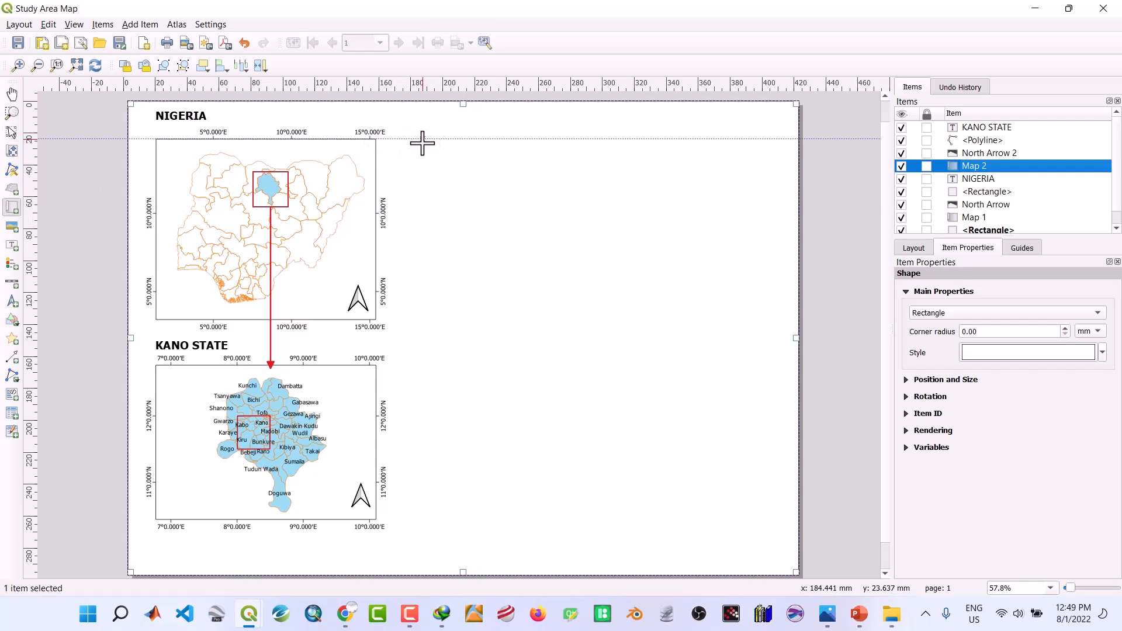
pyautogui.moveTo(423, 142); pyautogui.dragTo(768, 524)
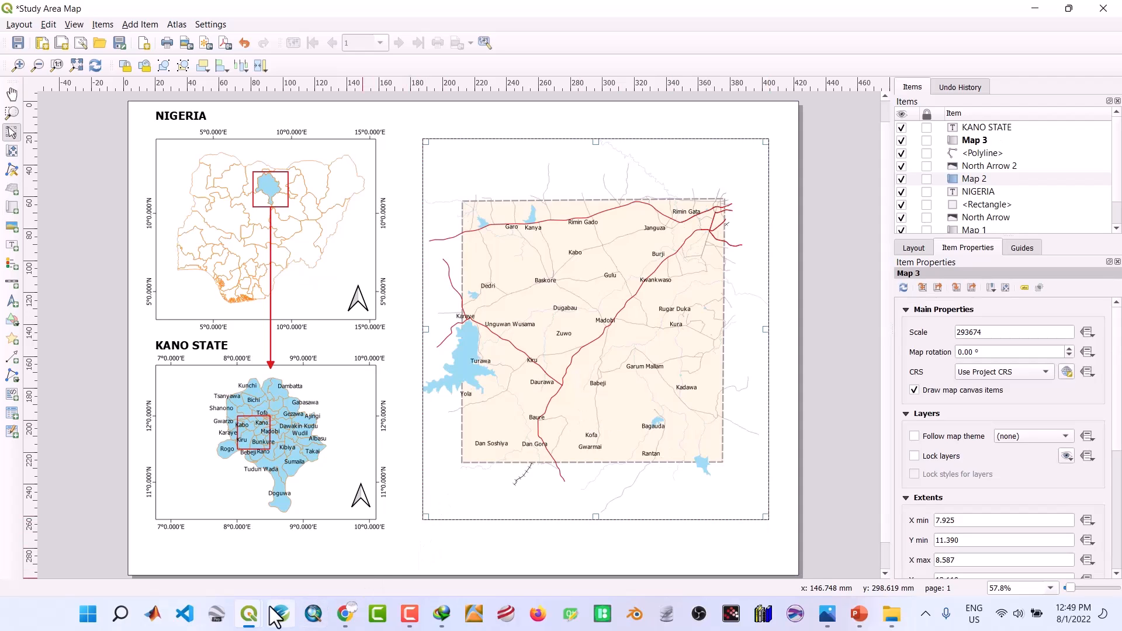
# Zoom the main project canvas closer on the study area, save the project, and match the new layout map's extent to the canvas
pyautogui.moveTo(256, 612)
pyautogui.click(195, 559)
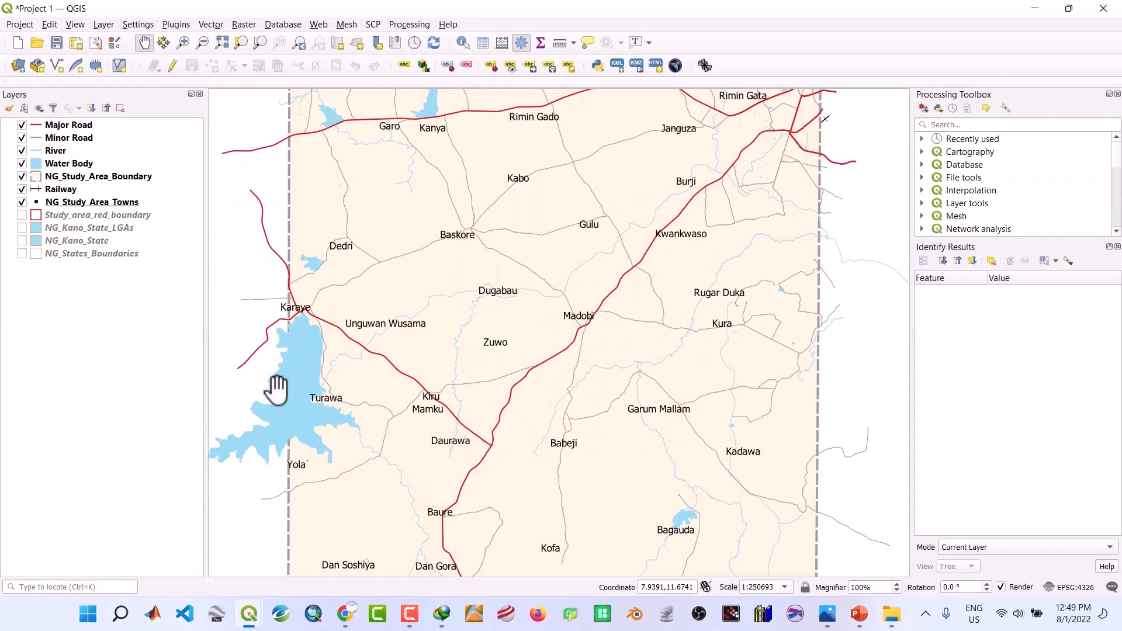
pyautogui.scroll(1, 421, 345)
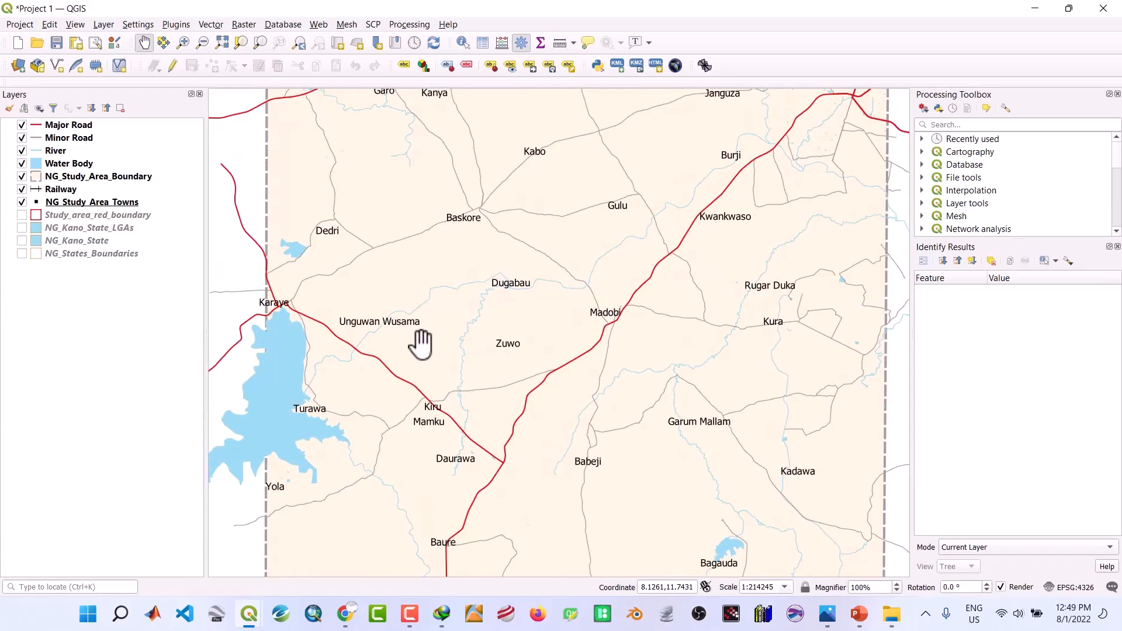
pyautogui.click(57, 43)
pyautogui.moveTo(248, 613)
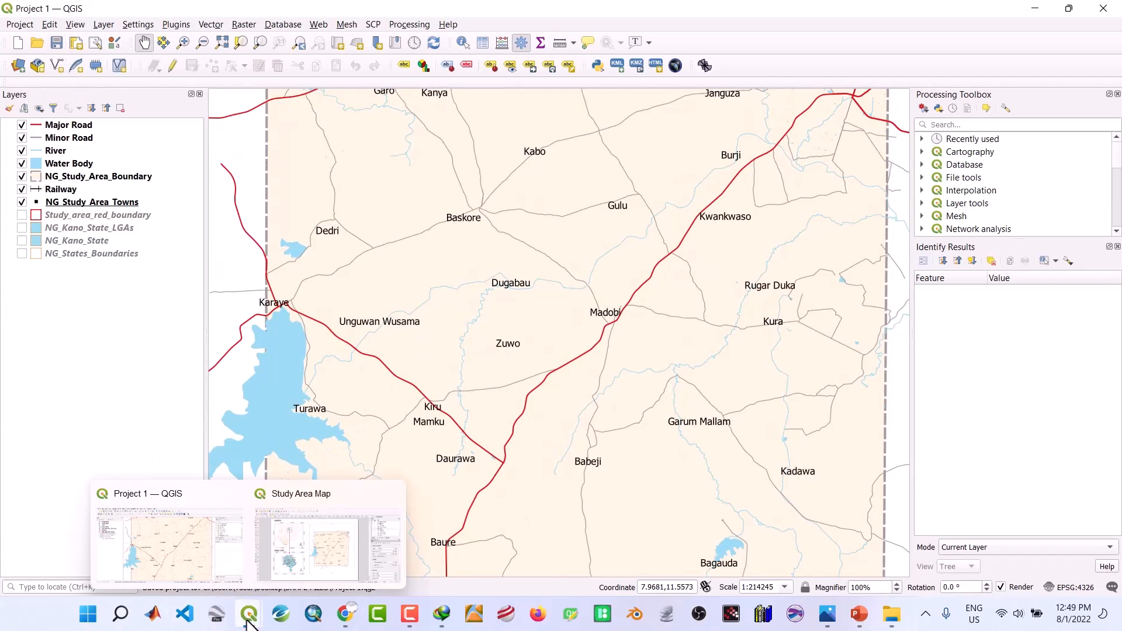
pyautogui.click(309, 540)
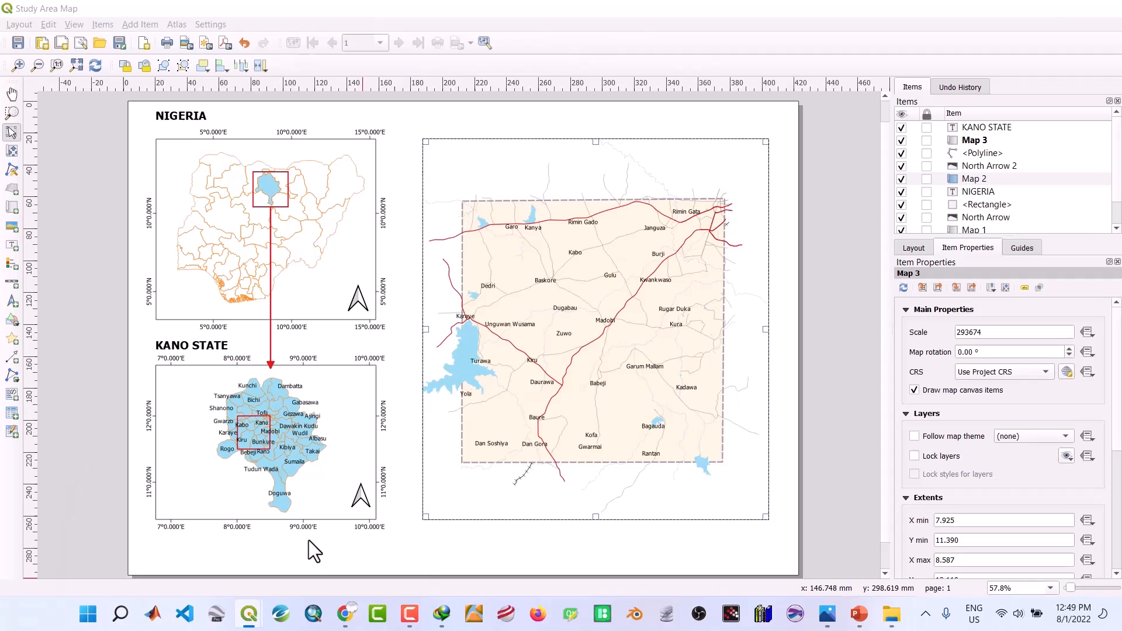
pyautogui.click(924, 288)
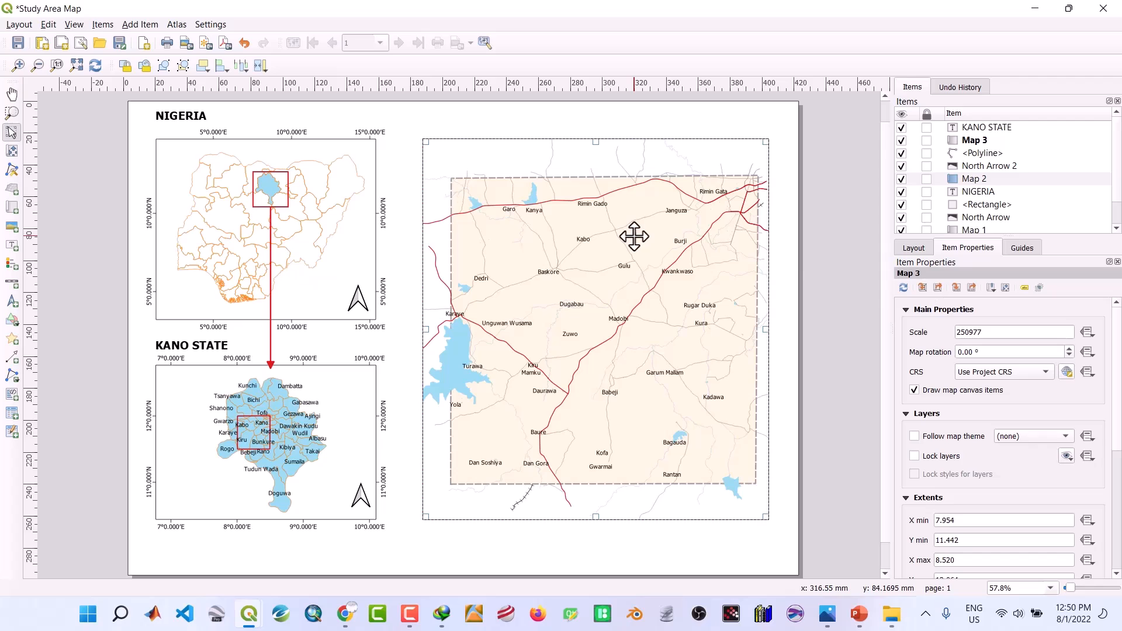
# Shift the content of the study area map slightly within its item and enable the map's frame
pyautogui.click(11, 150)
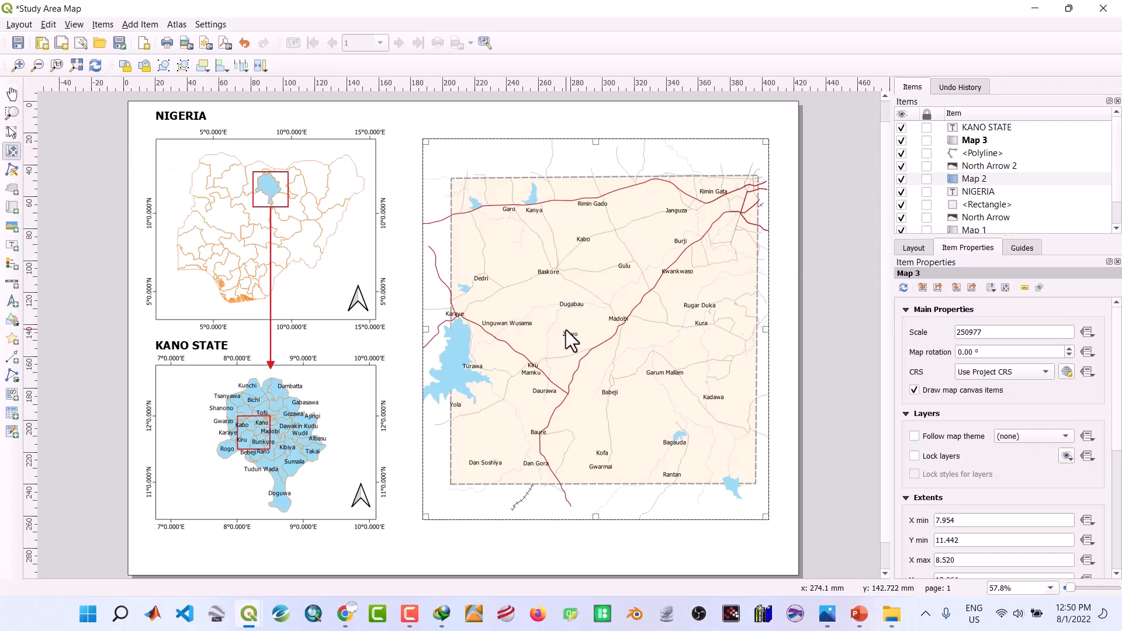
pyautogui.moveTo(595, 343); pyautogui.dragTo(591, 336)
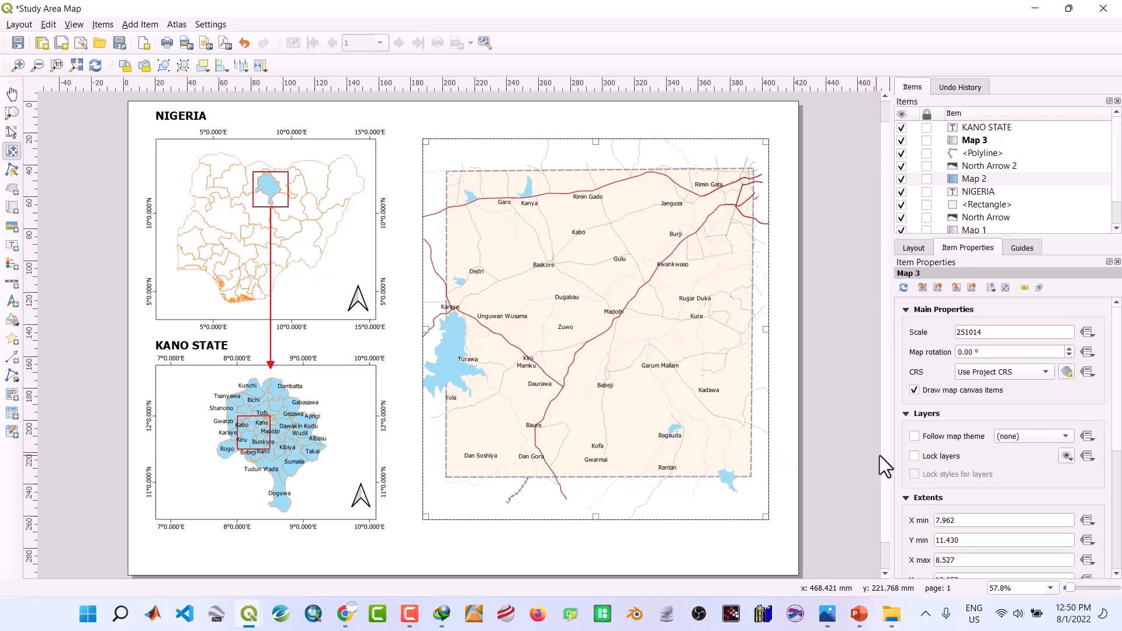
pyautogui.scroll(-6, 946, 457)
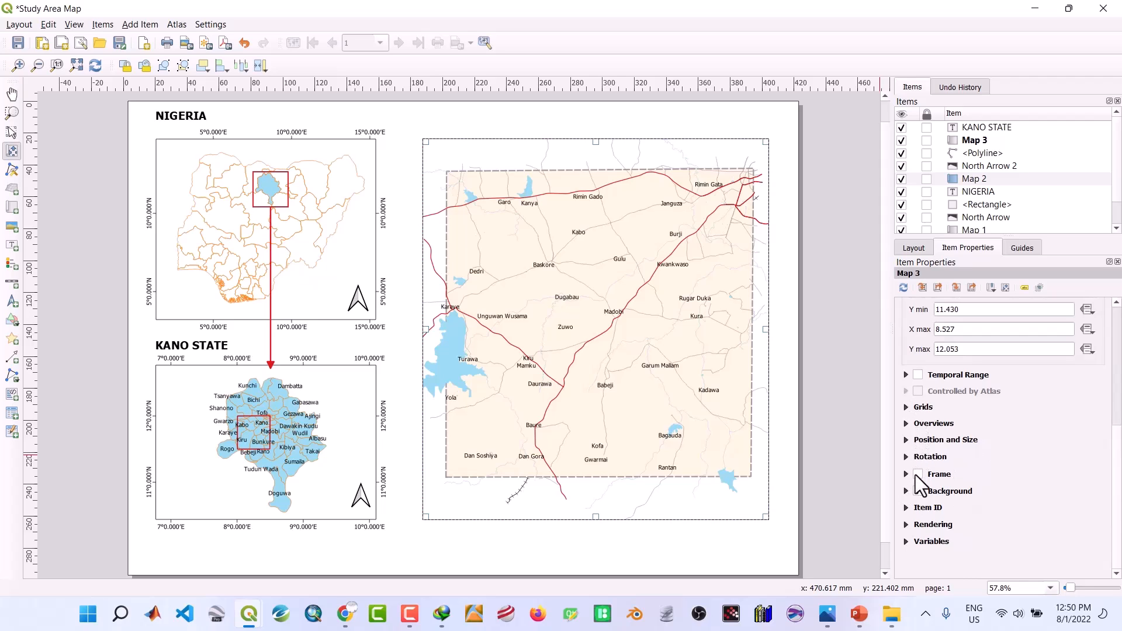
pyautogui.click(916, 474)
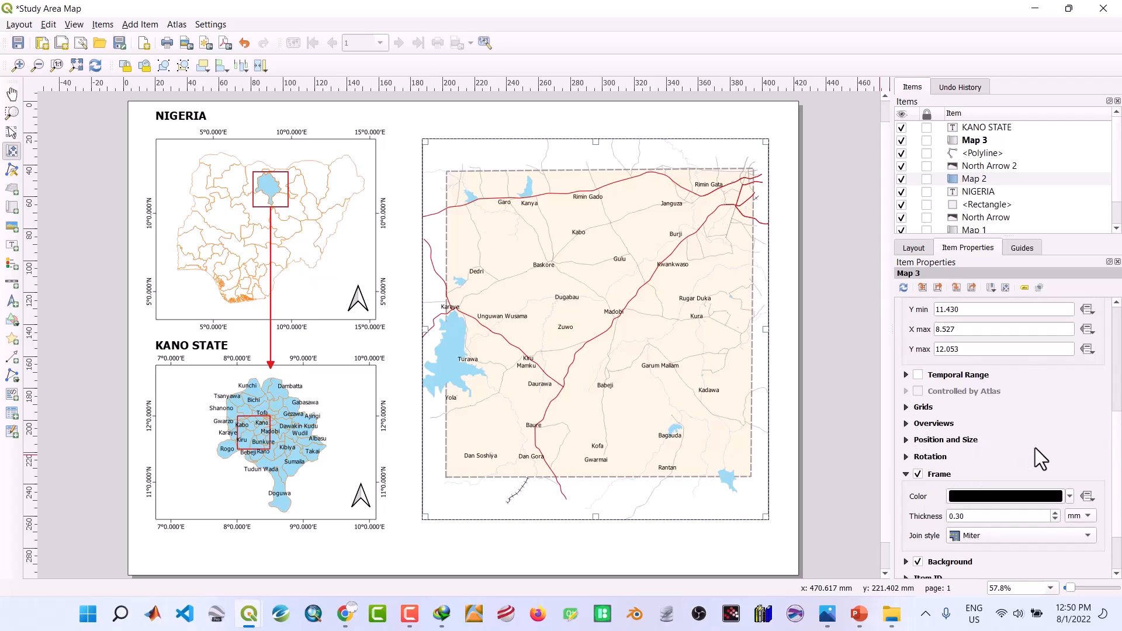
# Add a grid to the study area map and set its grid type to Frame and annotations only
pyautogui.scroll(4, 1036, 447)
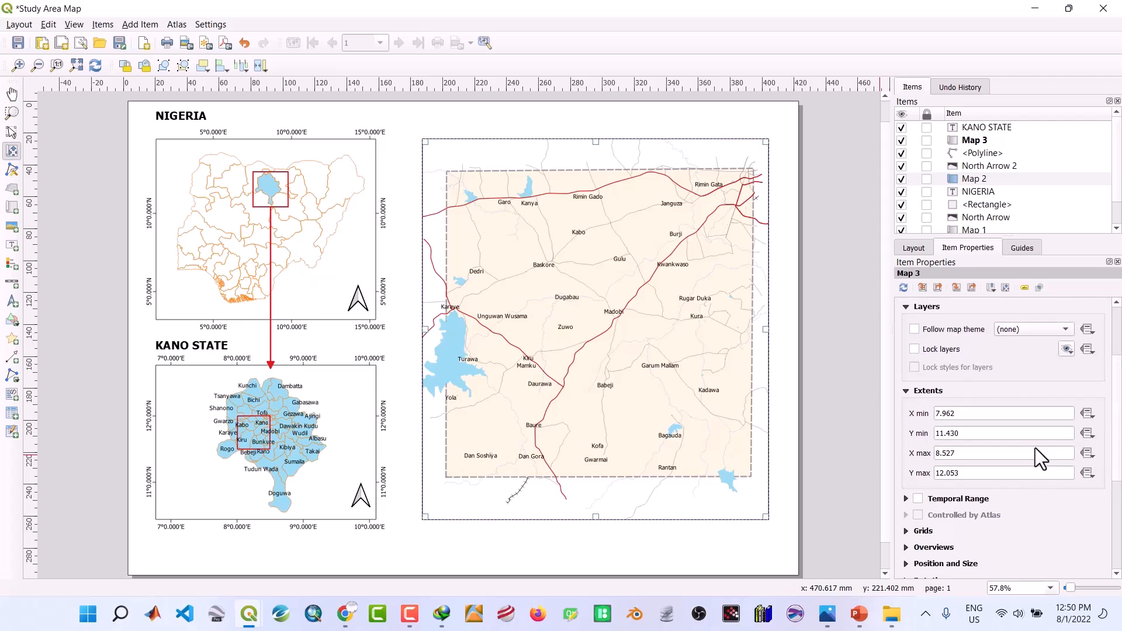
pyautogui.click(907, 530)
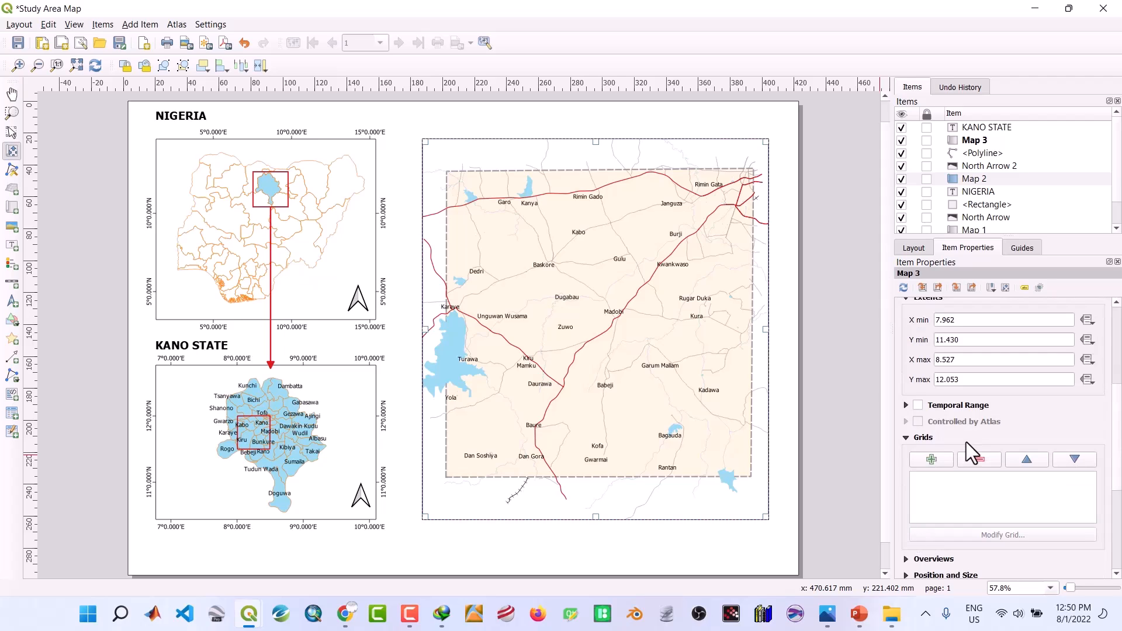
pyautogui.click(935, 459)
pyautogui.click(946, 478)
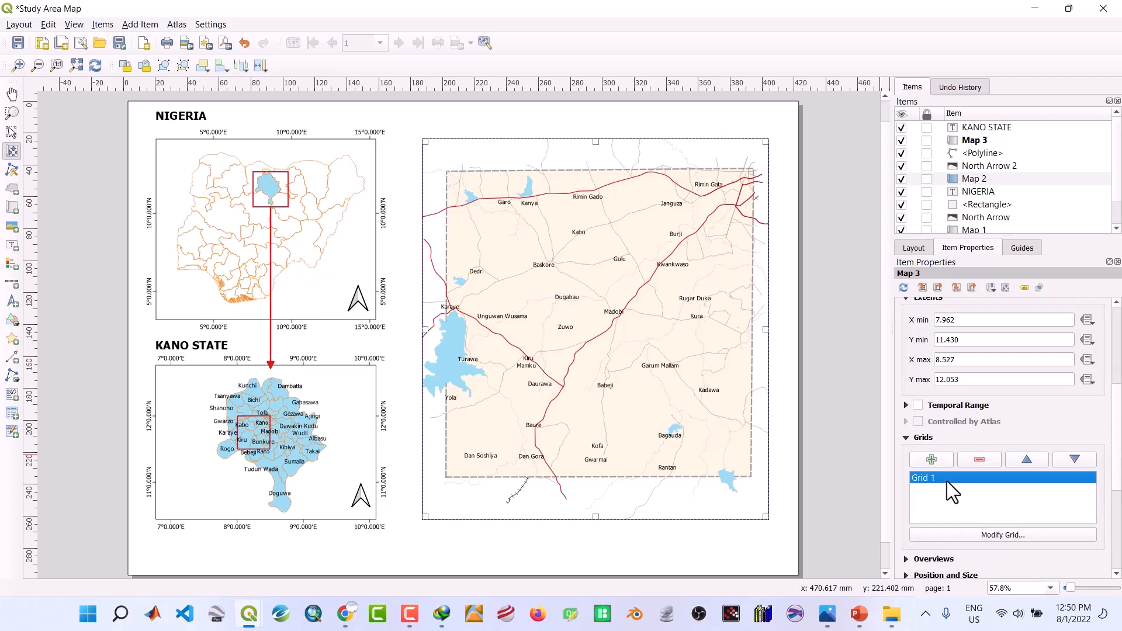
pyautogui.click(991, 534)
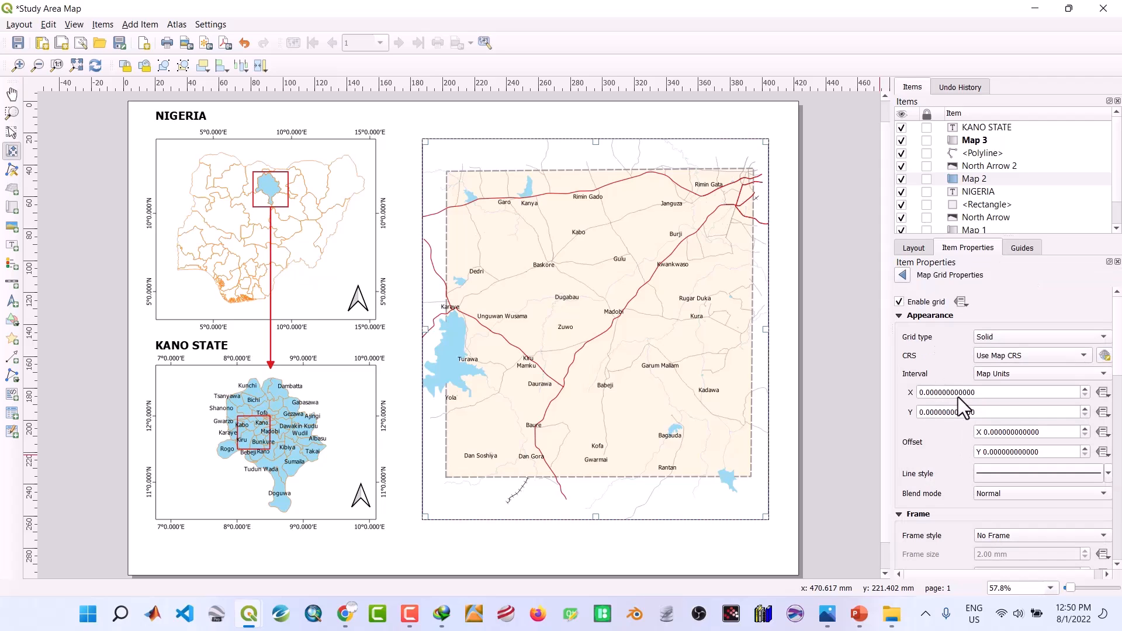
pyautogui.click(992, 336)
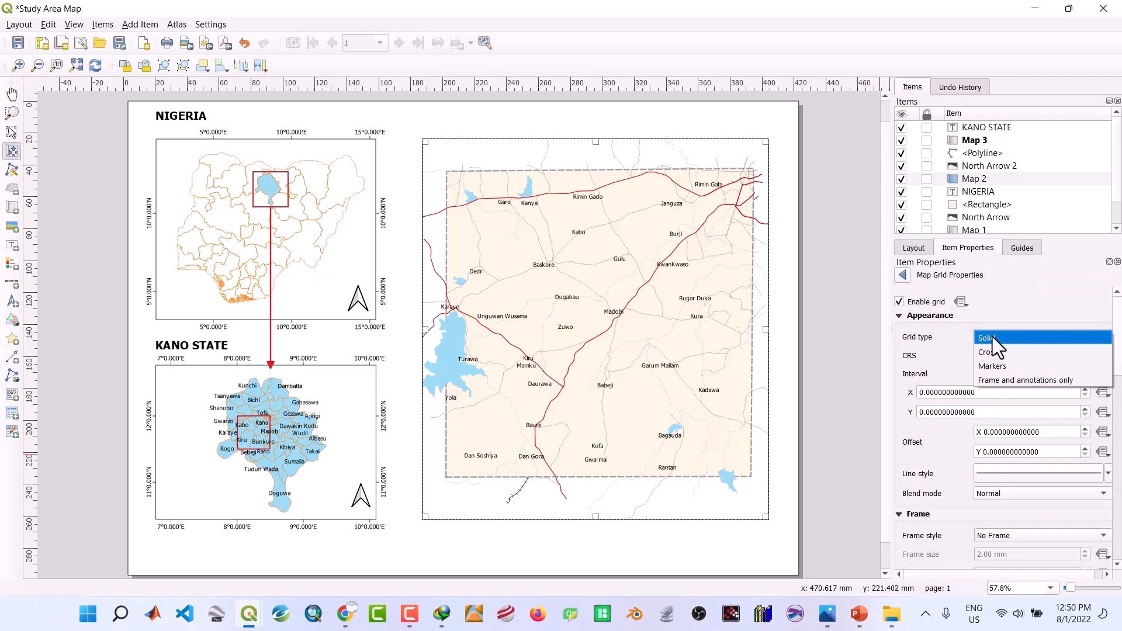
pyautogui.click(991, 378)
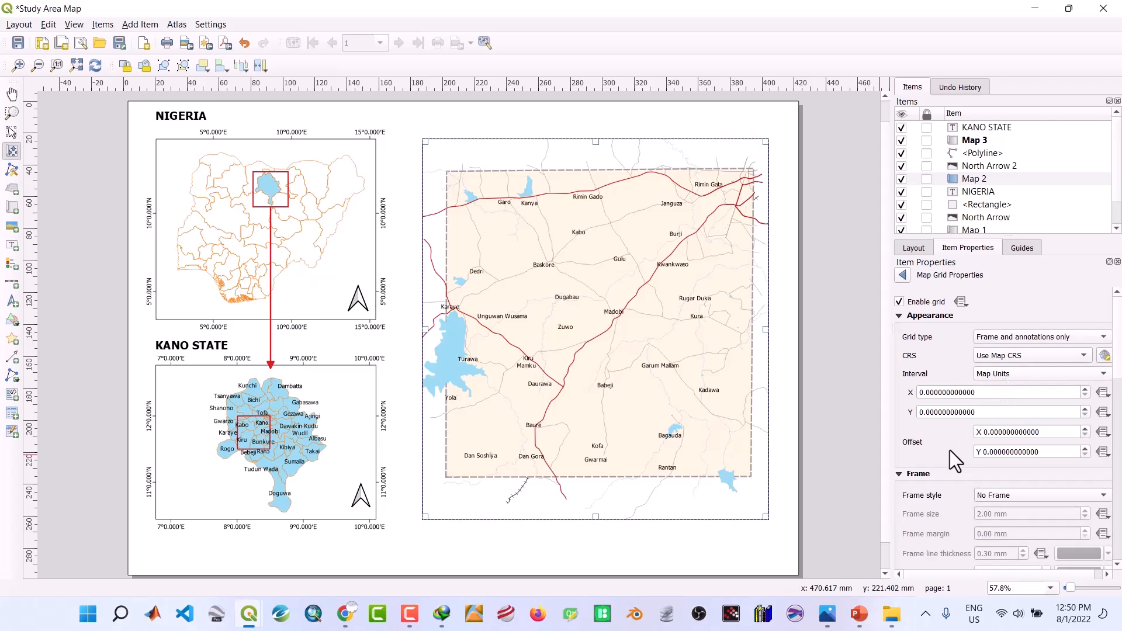
# Set the study area grid's frame style to Exterior Ticks and enable drawing of coordinates
pyautogui.scroll(-2, 948, 451)
pyautogui.click(981, 427)
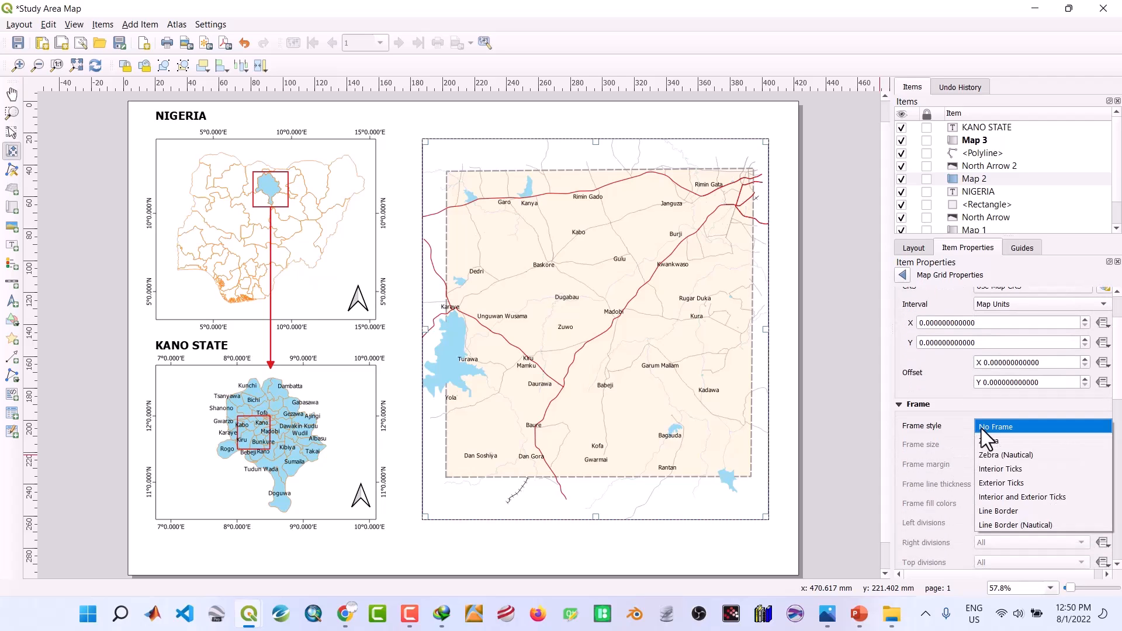
pyautogui.click(987, 483)
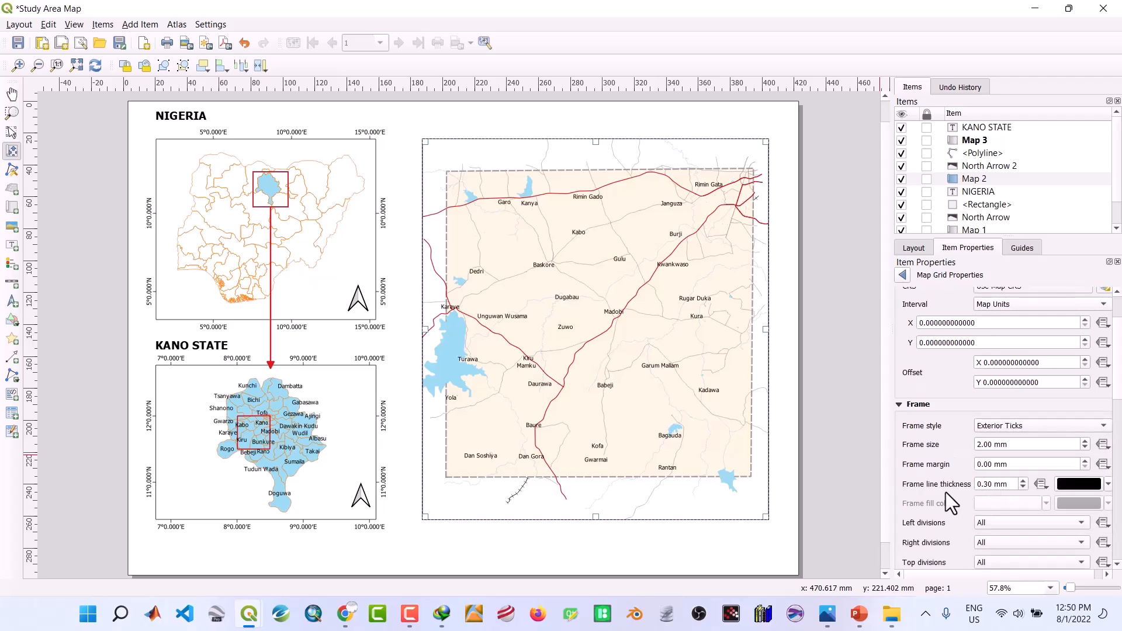
pyautogui.scroll(-4, 929, 496)
pyautogui.scroll(-4, 929, 496)
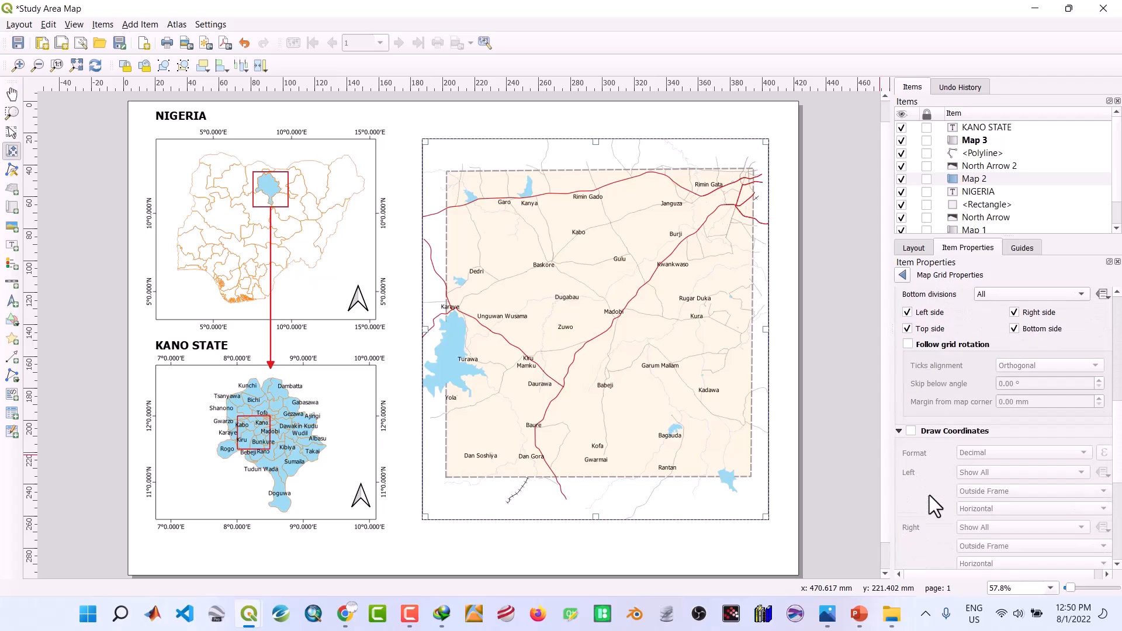
pyautogui.click(911, 432)
# Set the study area grid's interval to 0.1 map units in both X and Y
pyautogui.scroll(5, 929, 421)
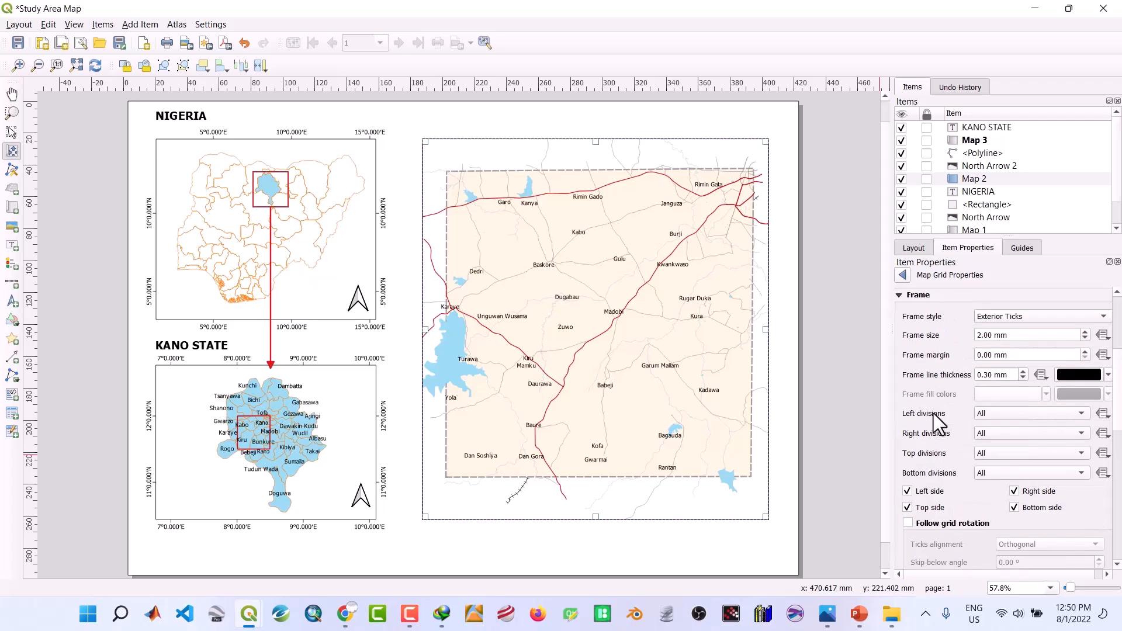
pyautogui.scroll(5, 934, 414)
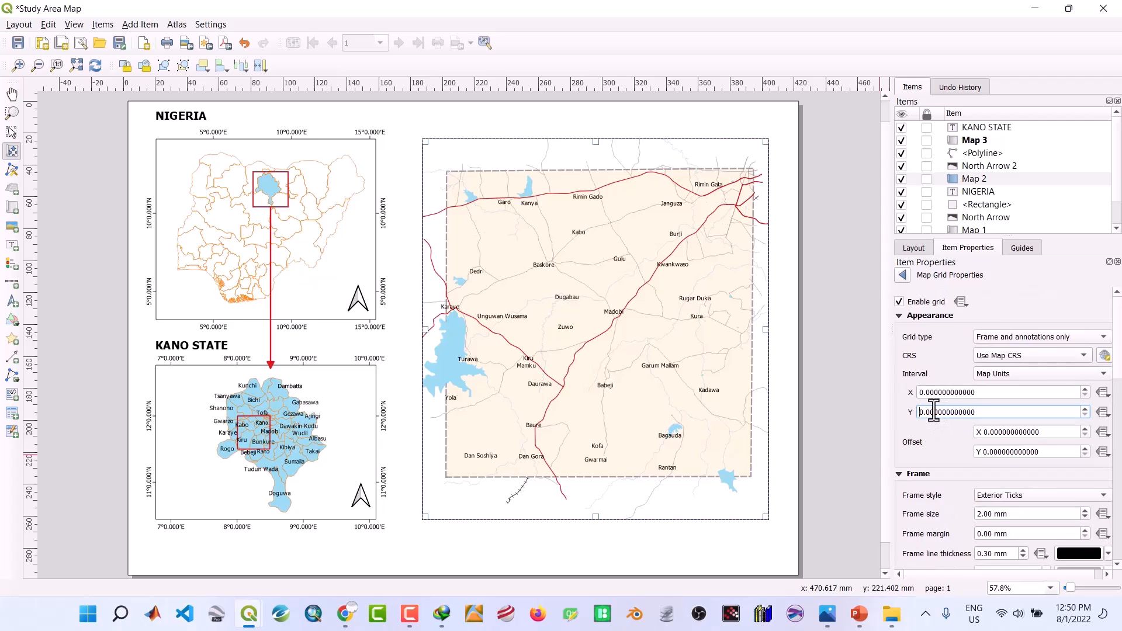
pyautogui.click(931, 393)
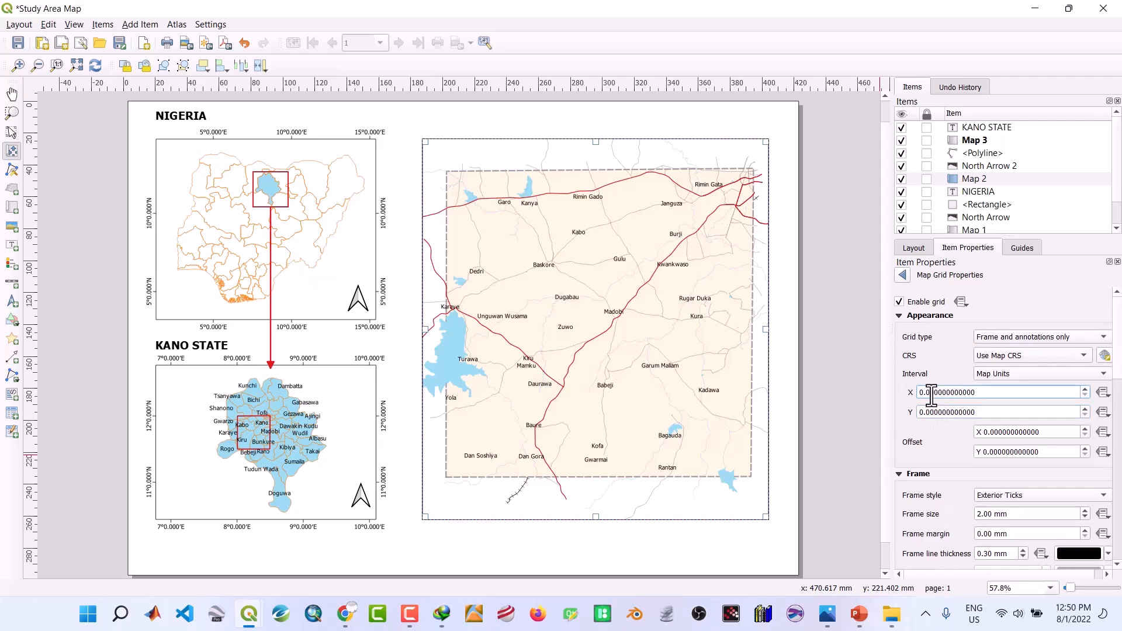
pyautogui.write('1')
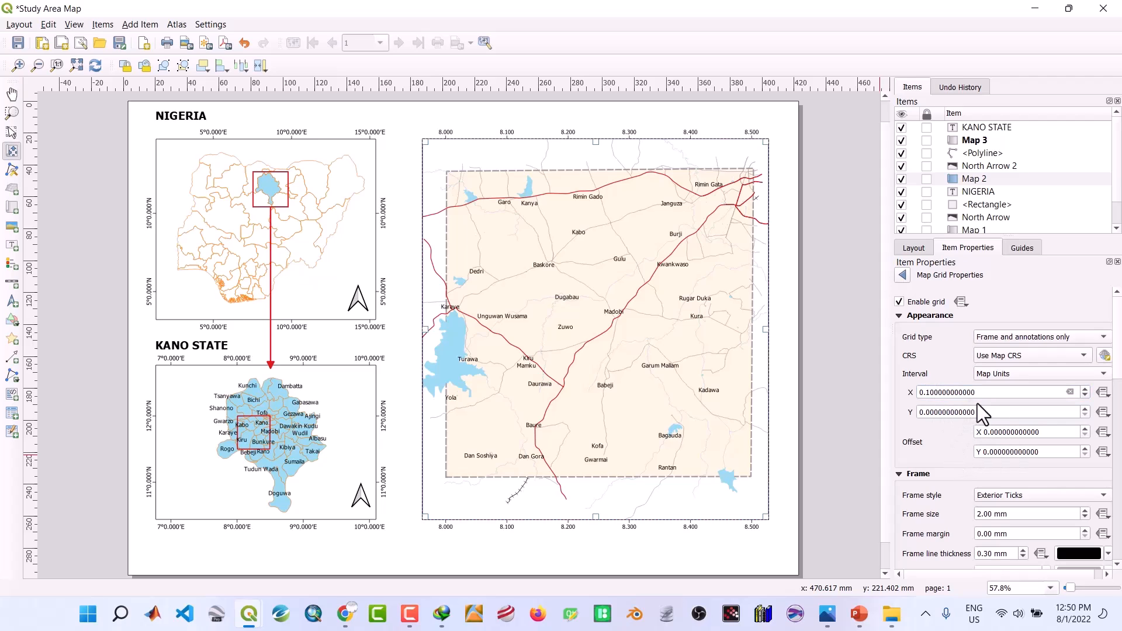
pyautogui.scroll(-2, 959, 423)
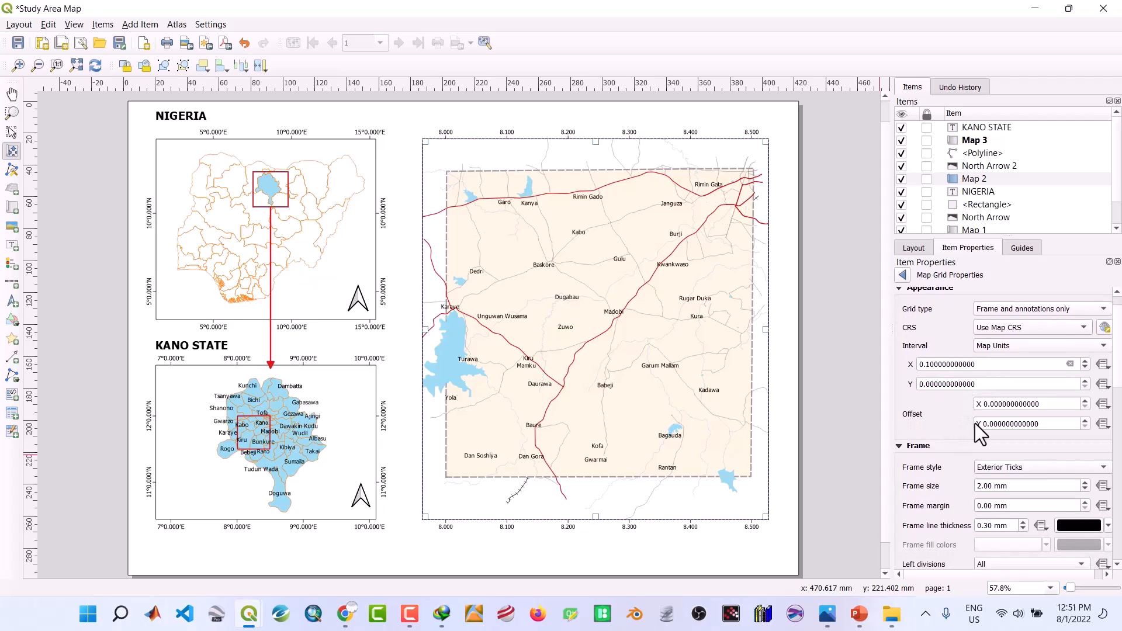
pyautogui.click(933, 384)
pyautogui.write('1')
pyautogui.scroll(-5, 931, 411)
pyautogui.scroll(-1, 931, 411)
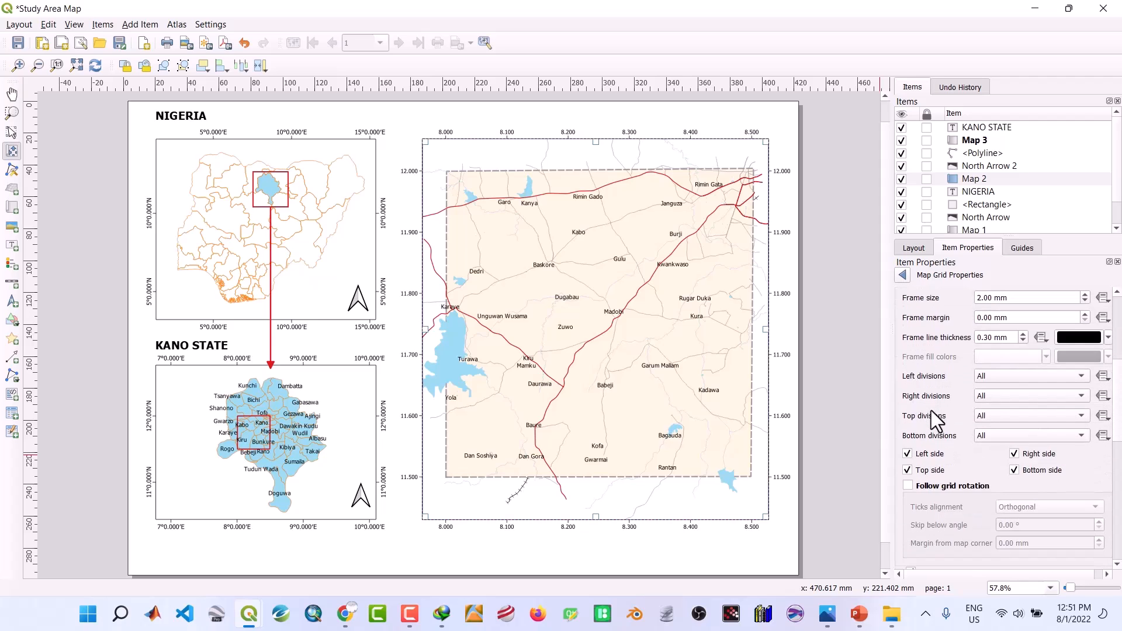
# Set the study area grid's coordinate format to Degree, Minute with Suffix
pyautogui.scroll(3, 931, 410)
pyautogui.scroll(-4, 931, 411)
pyautogui.scroll(-4, 931, 411)
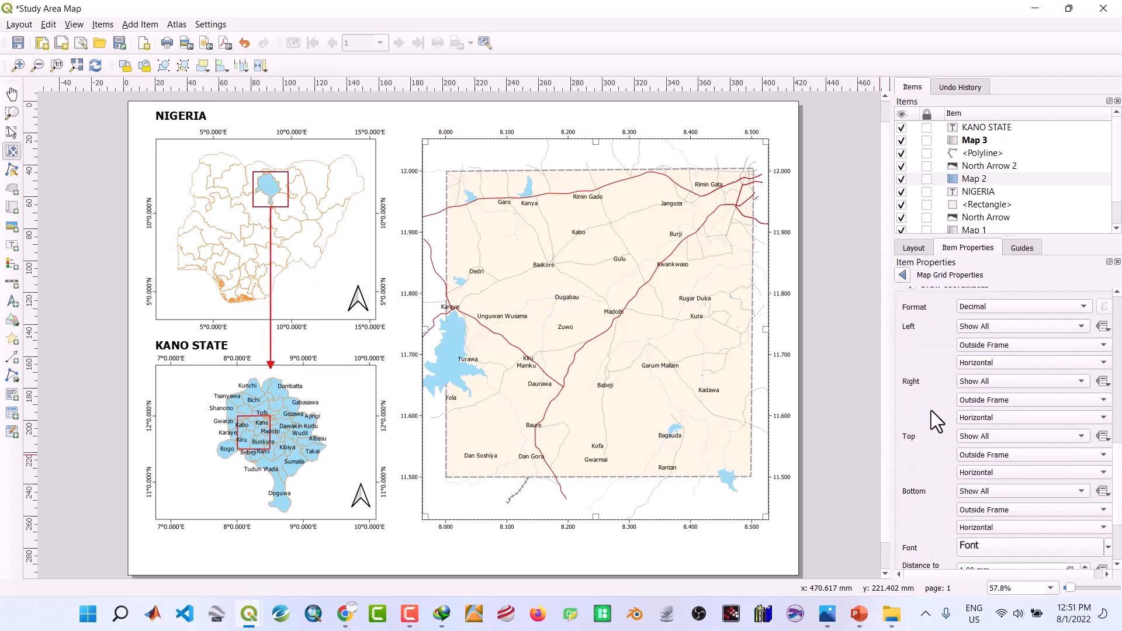
pyautogui.scroll(2, 946, 351)
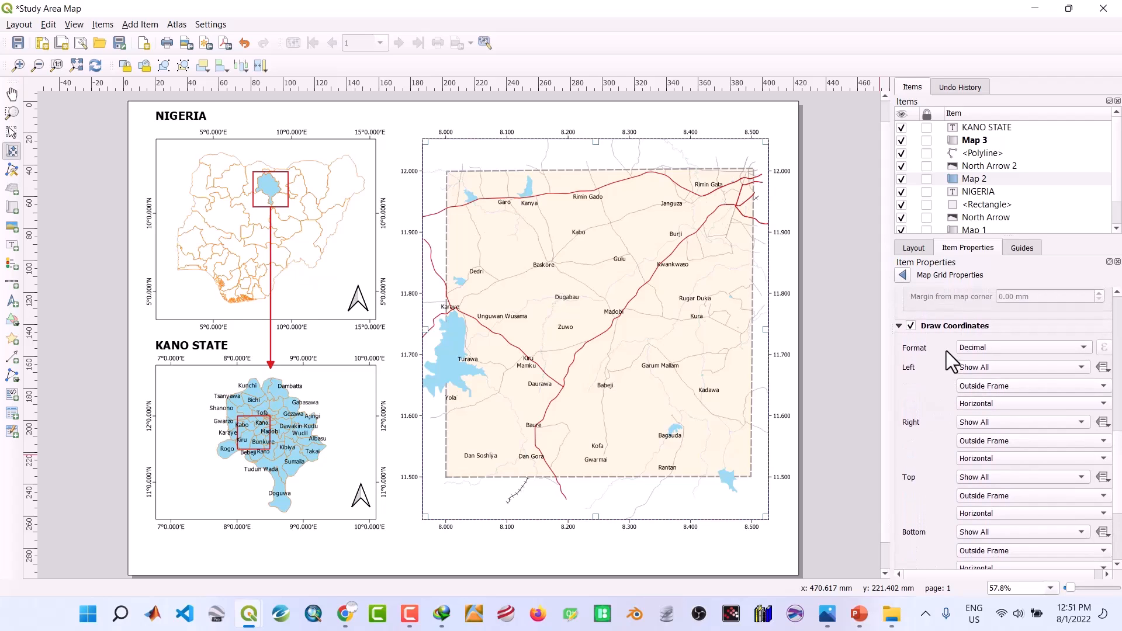
pyautogui.click(1009, 348)
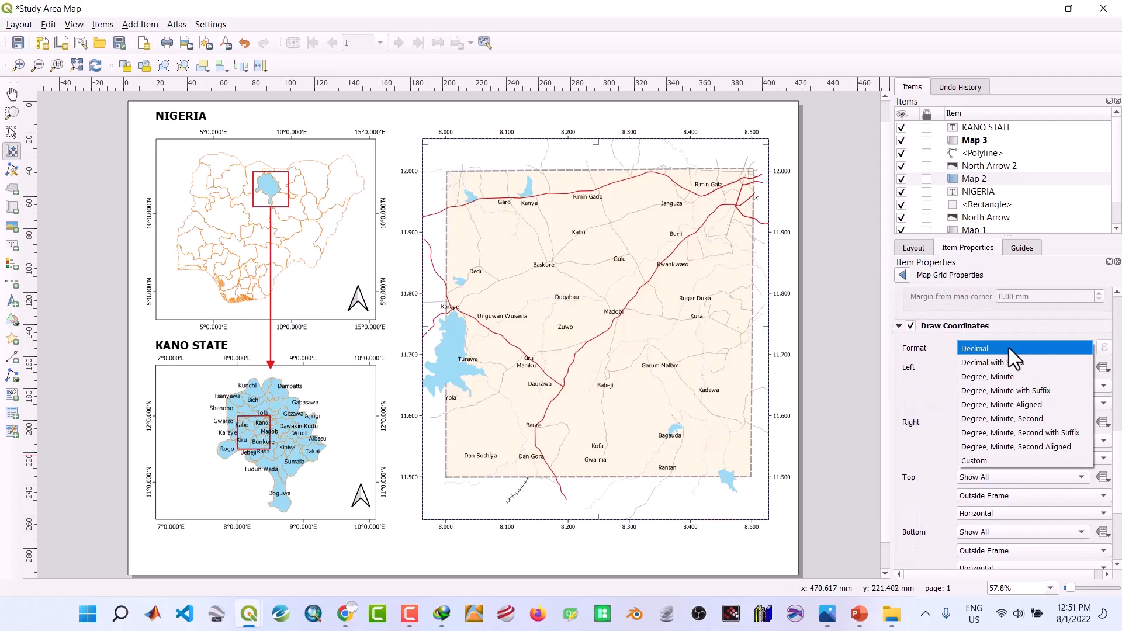
pyautogui.click(998, 390)
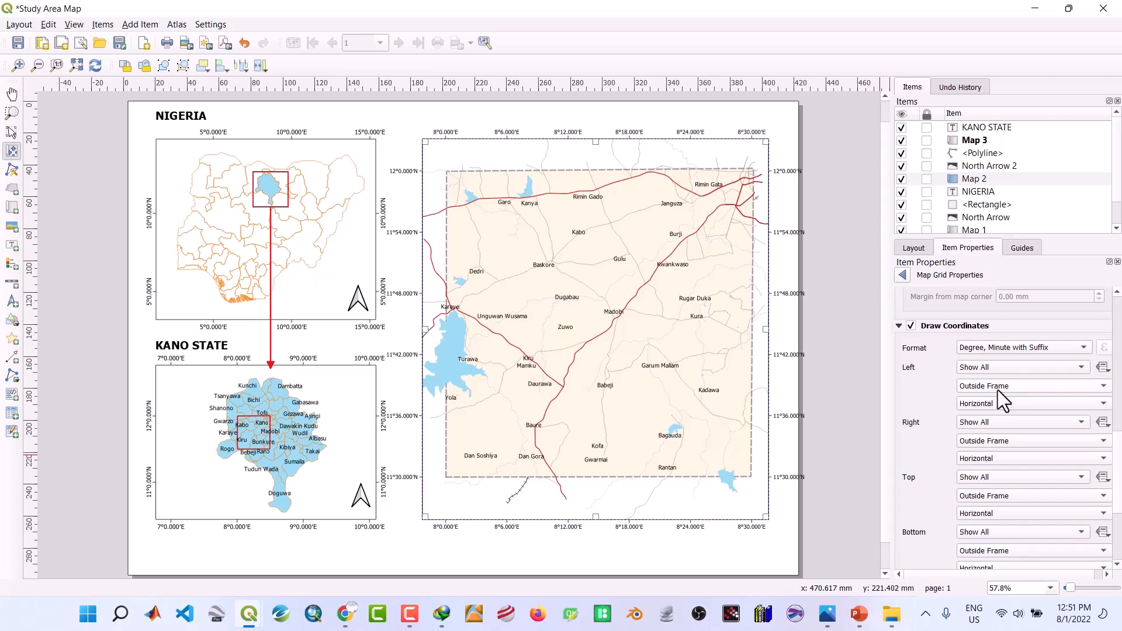
# Set the font size of the study area grid's coordinate annotations to 12 points
pyautogui.scroll(-3, 935, 436)
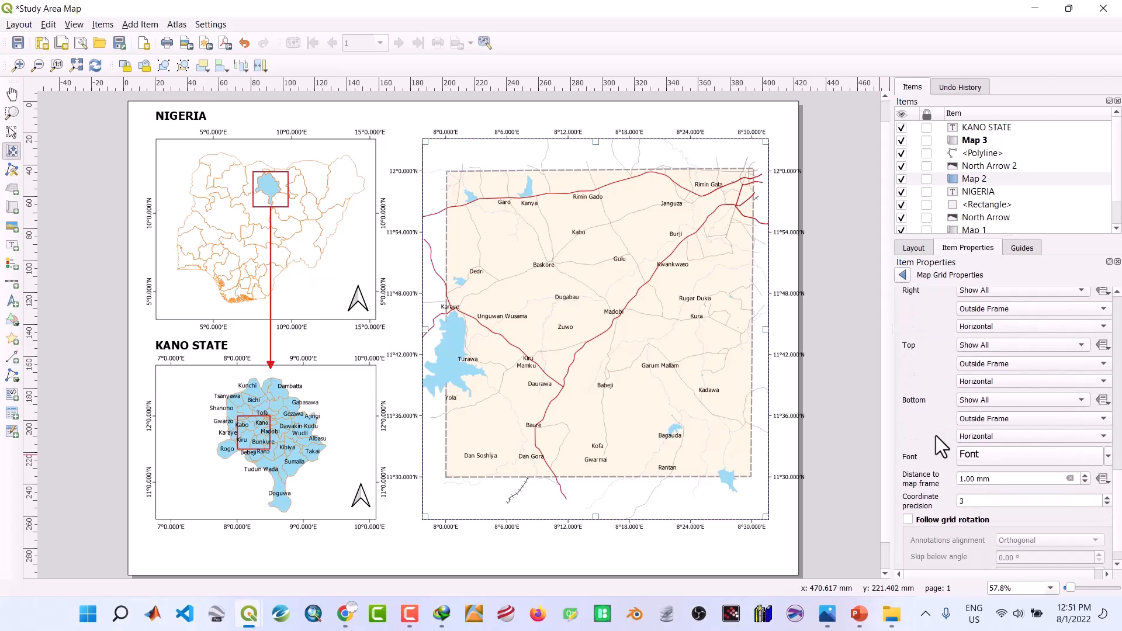
pyautogui.click(965, 460)
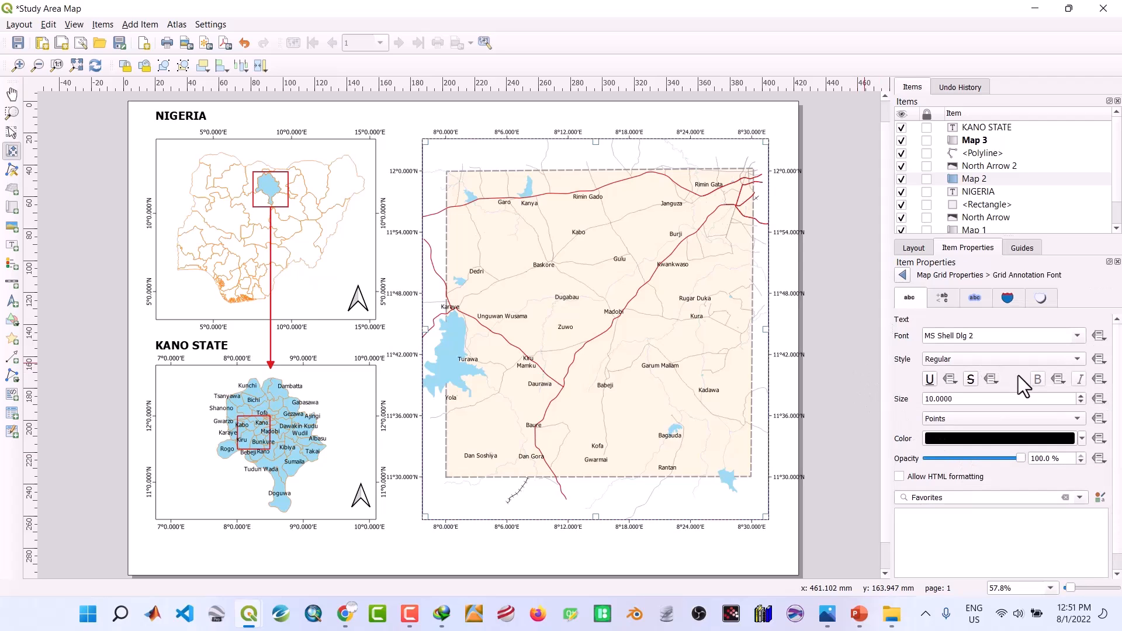
pyautogui.click(1081, 396)
pyautogui.click(1081, 397)
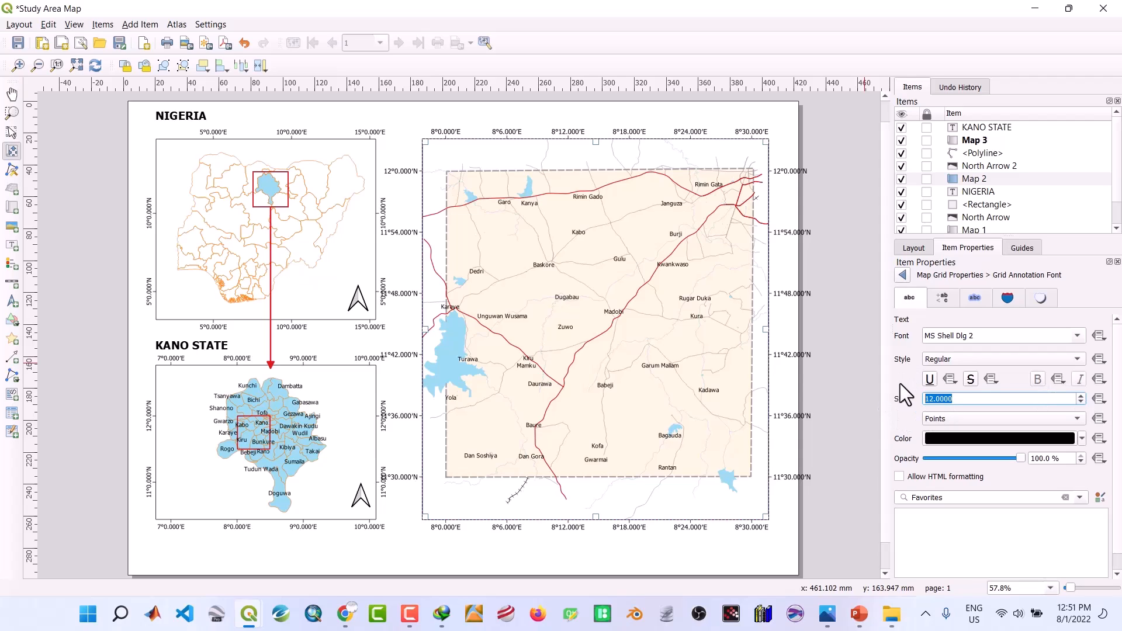
pyautogui.click(902, 279)
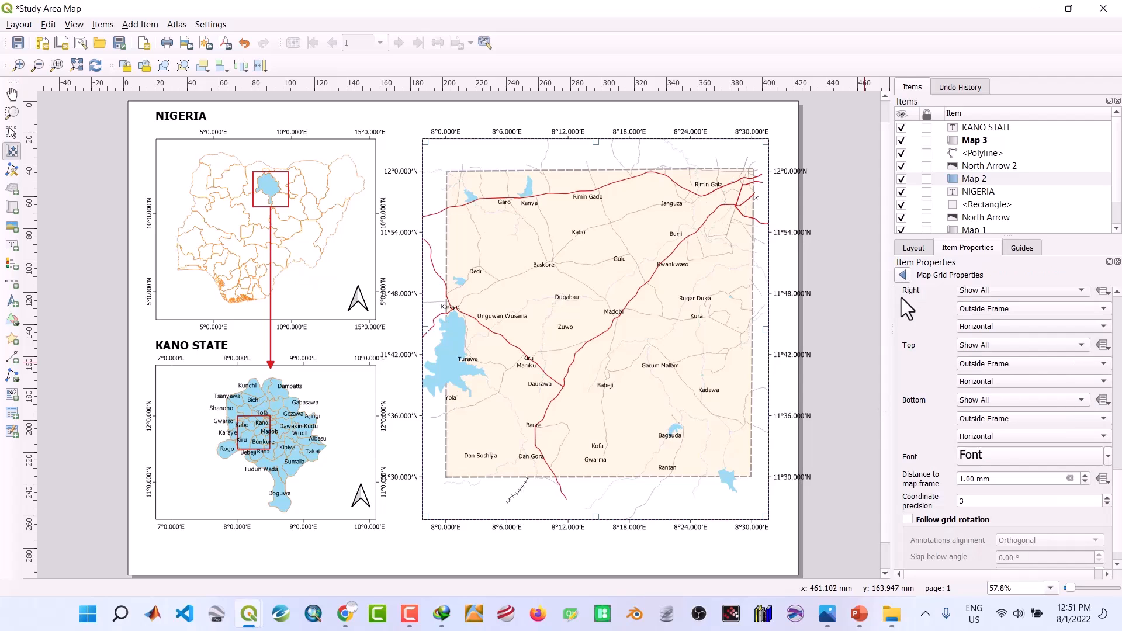
# Set the study area grid's left and right coordinate annotations to Vertical Ascending
pyautogui.scroll(5, 920, 395)
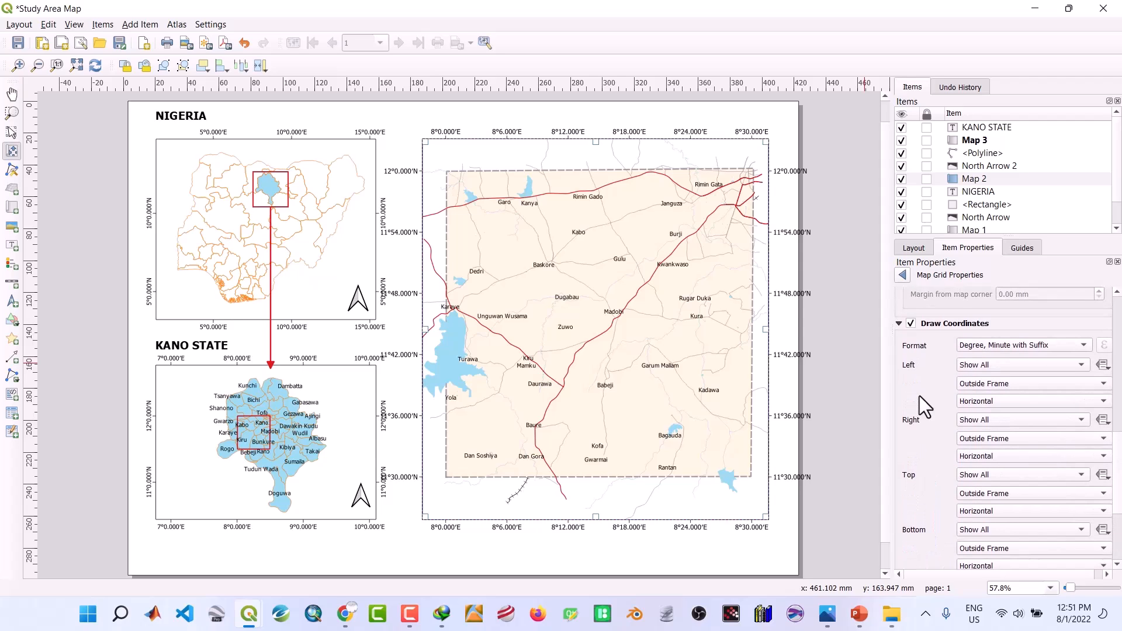
pyautogui.click(984, 400)
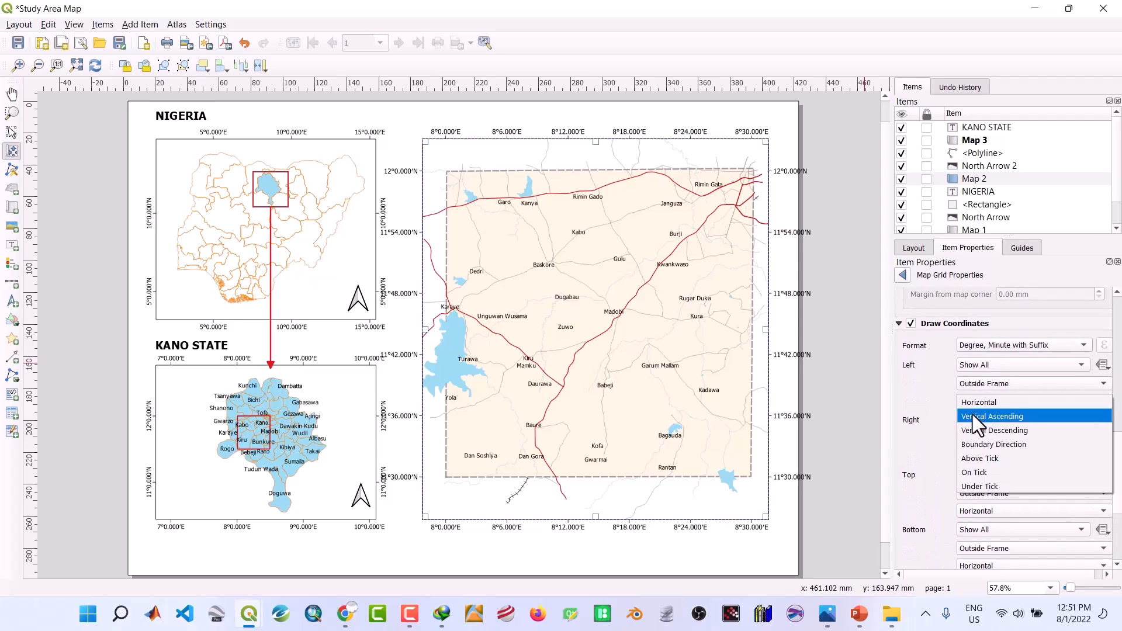
pyautogui.click(973, 420)
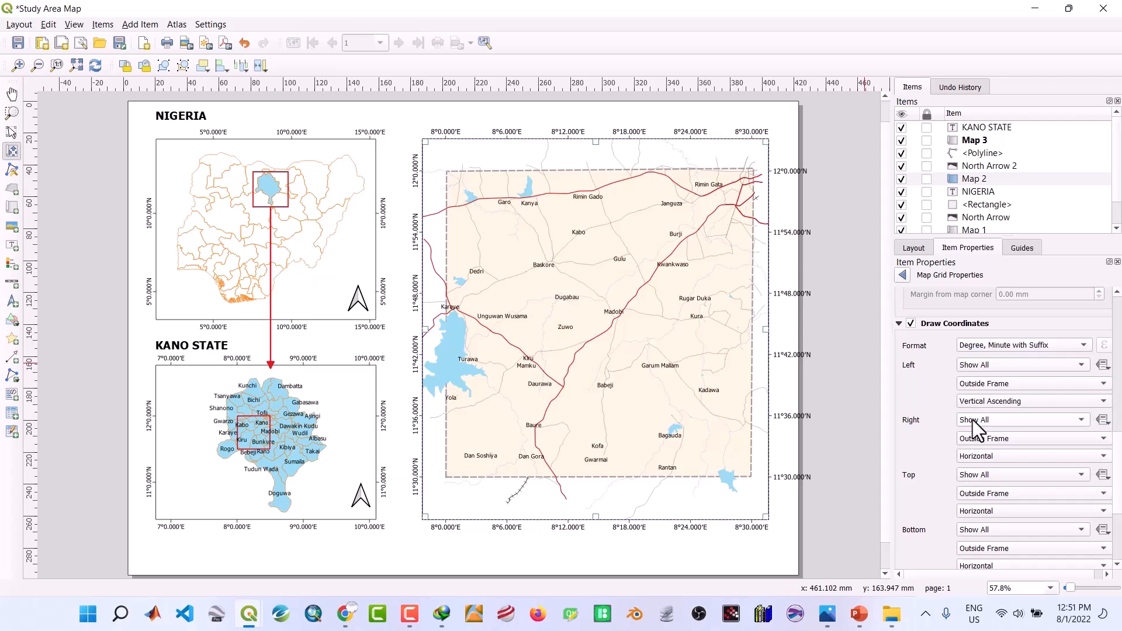
pyautogui.click(984, 454)
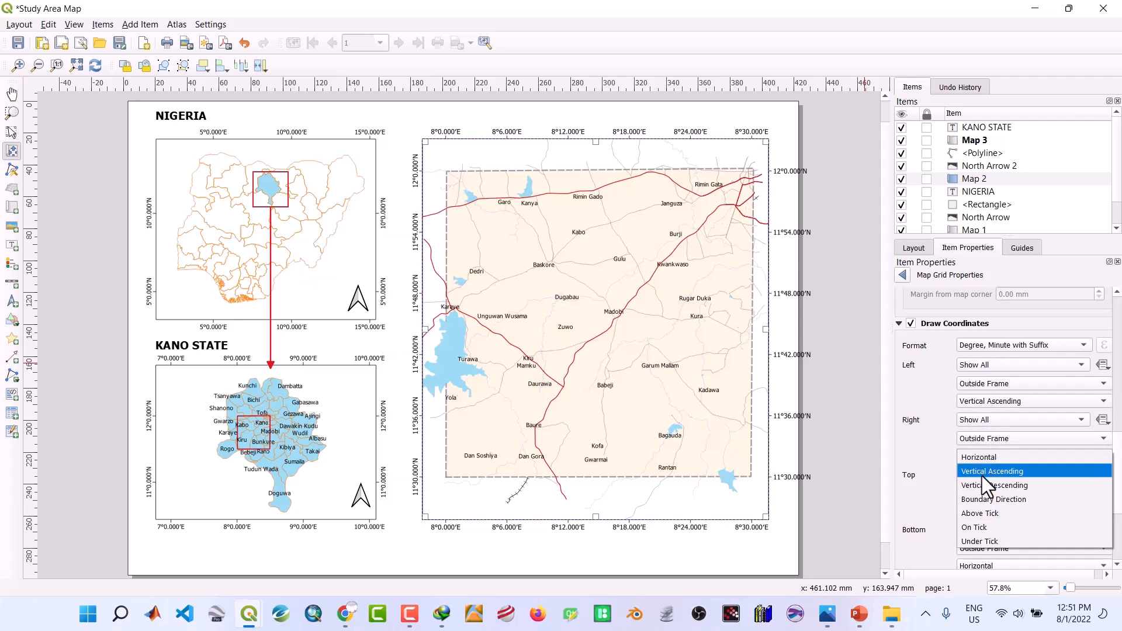
pyautogui.click(981, 472)
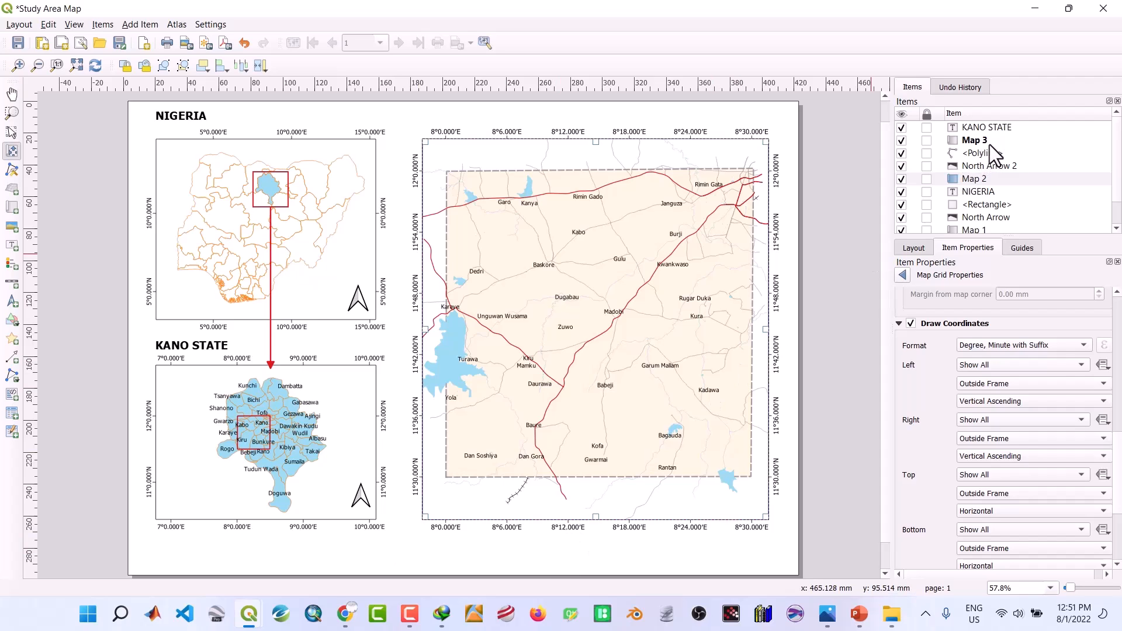
pyautogui.click(977, 188)
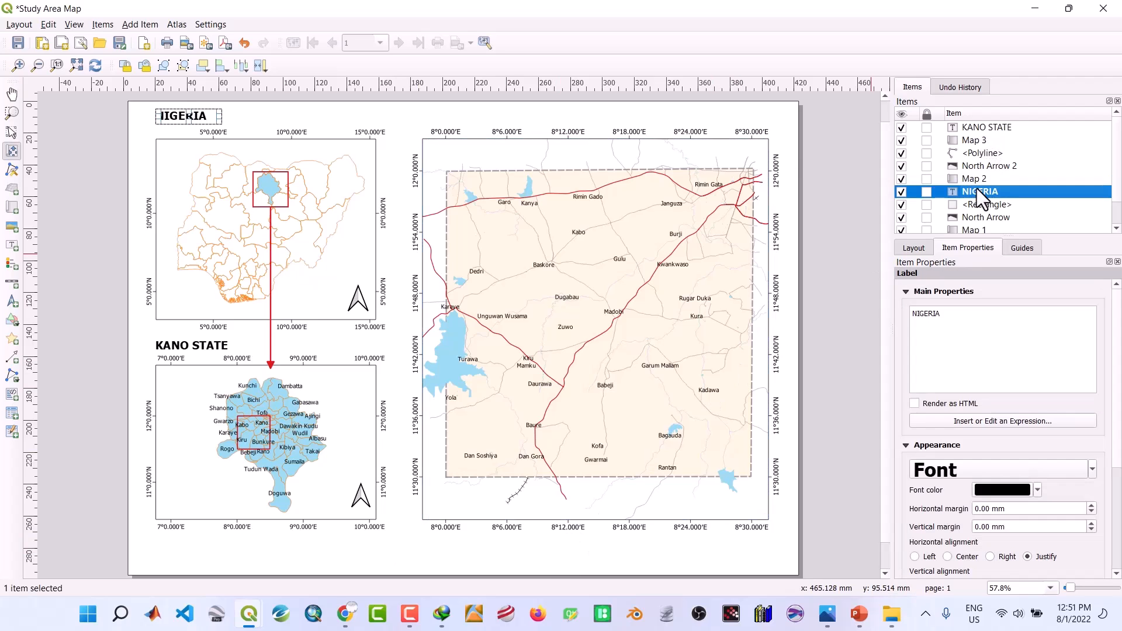
pyautogui.rightClick(215, 119)
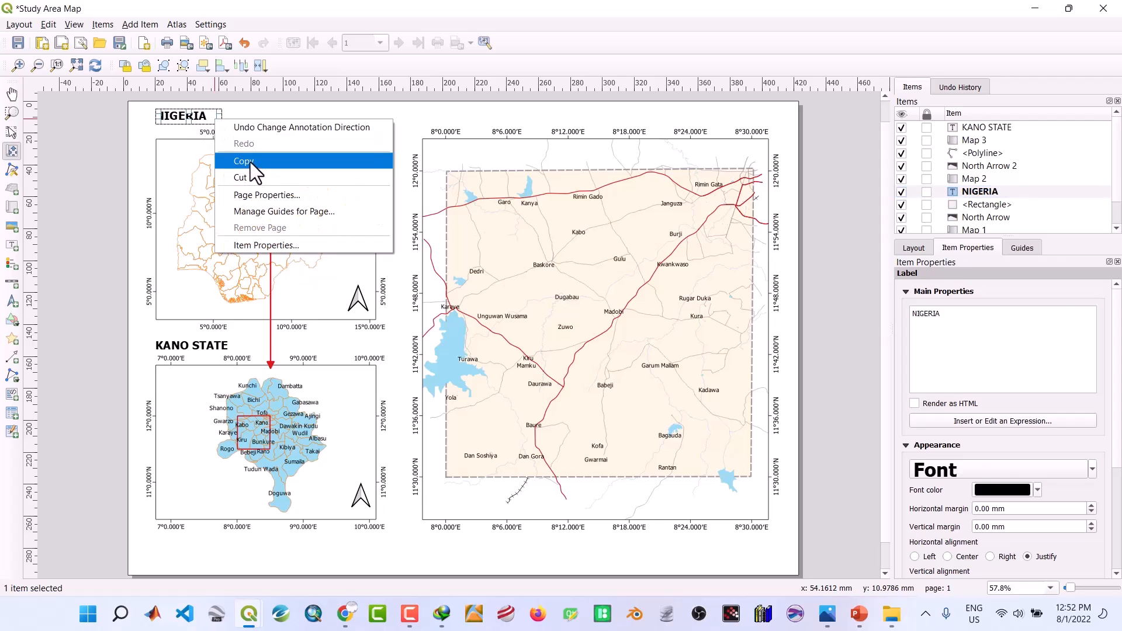
pyautogui.click(277, 159)
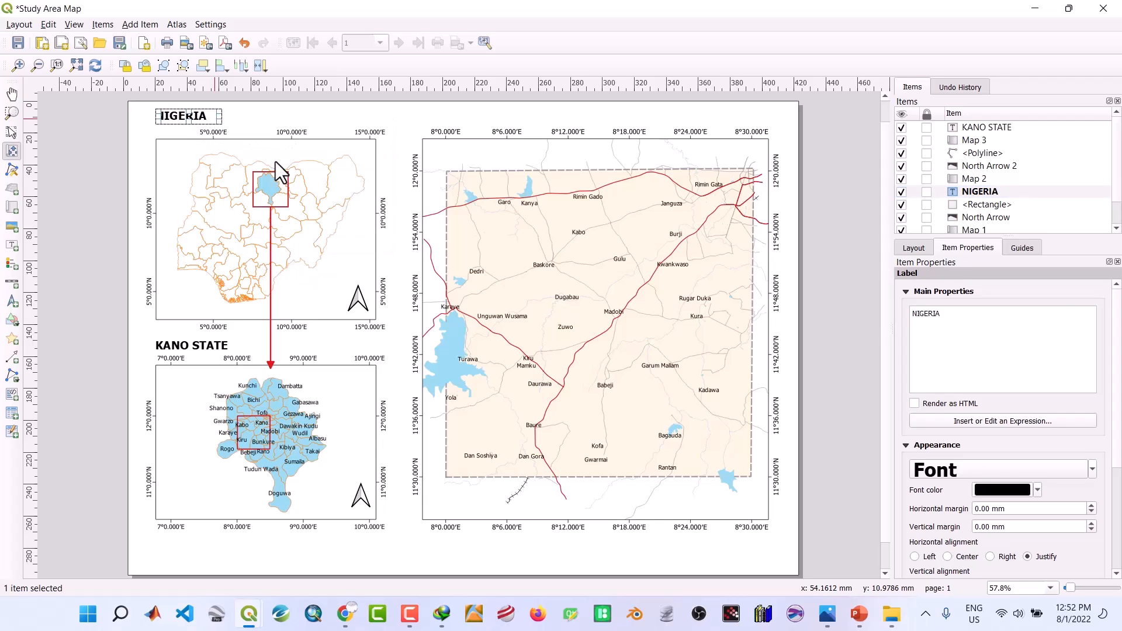
pyautogui.rightClick(374, 118)
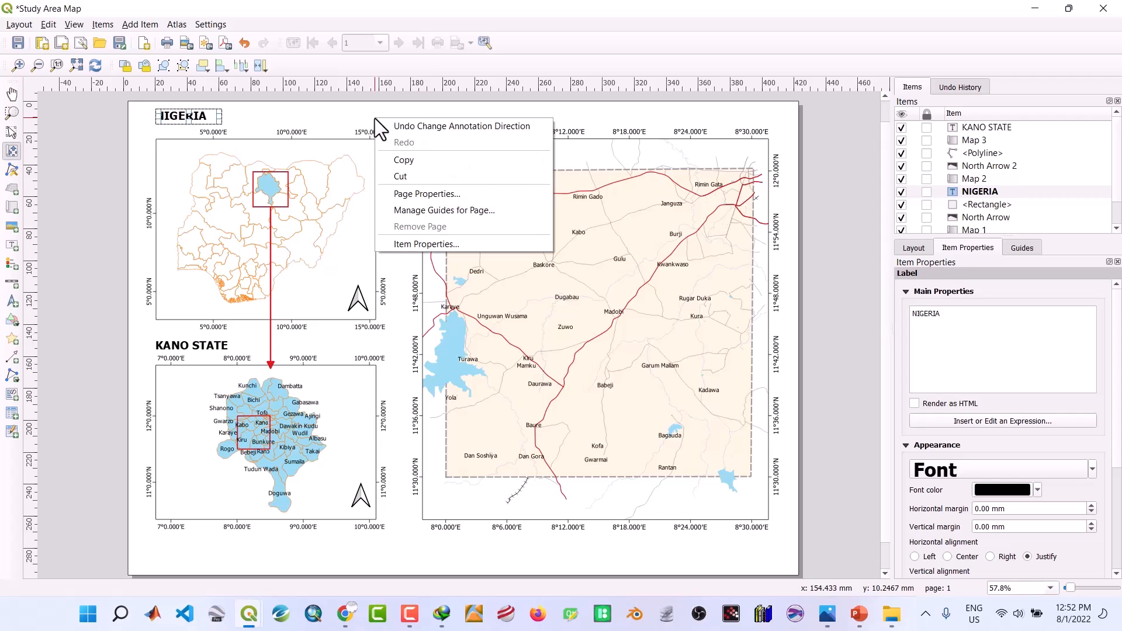
pyautogui.click(333, 109)
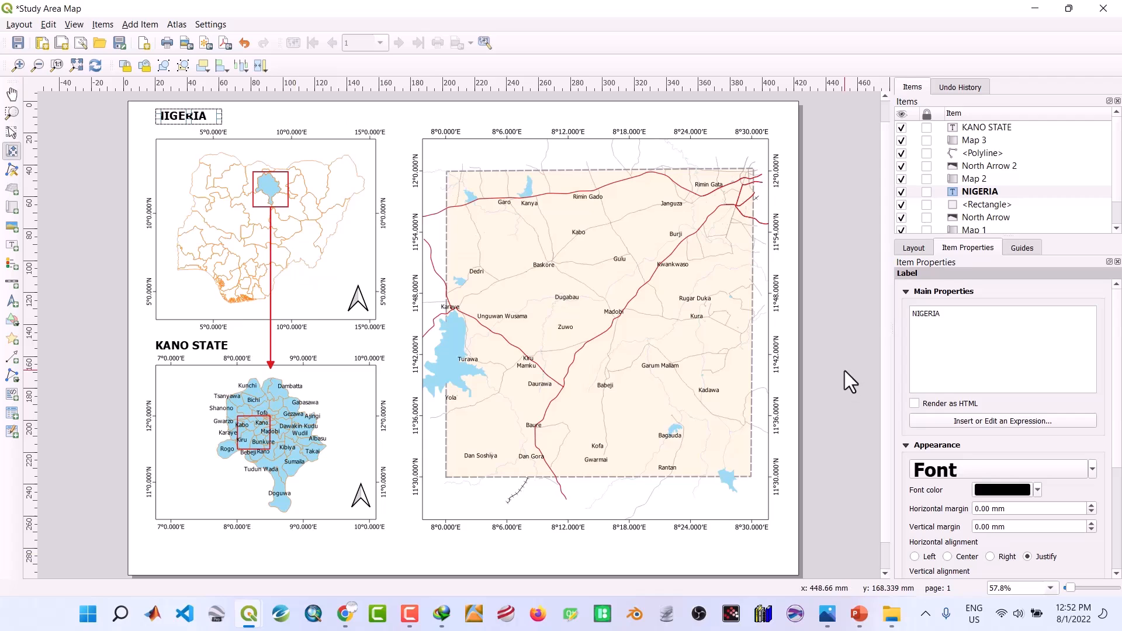
pyautogui.click(990, 174)
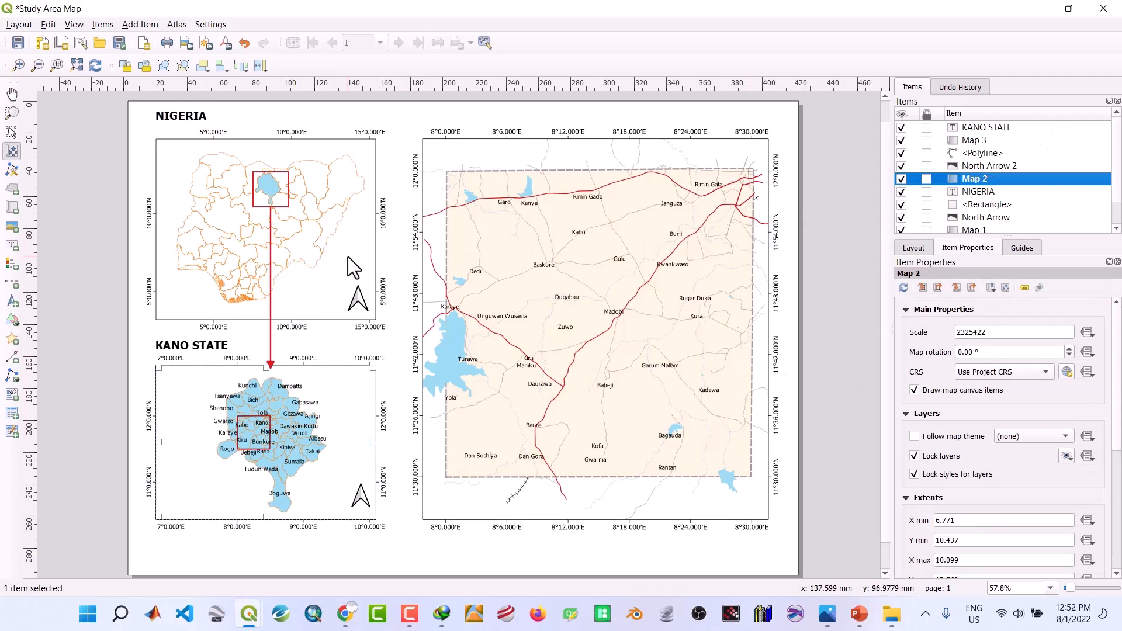
# Add a label spanning the width above the study area map with the text "STUDY AREA, KANO STATE, NIGERIA"
pyautogui.click(11, 245)
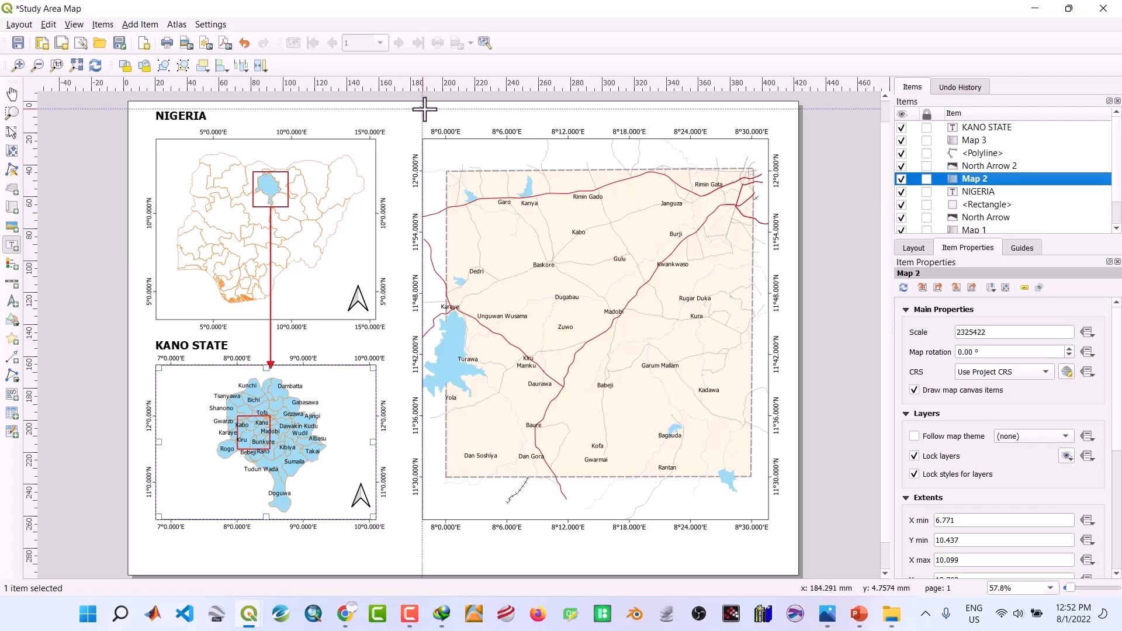
pyautogui.moveTo(423, 109); pyautogui.dragTo(769, 124)
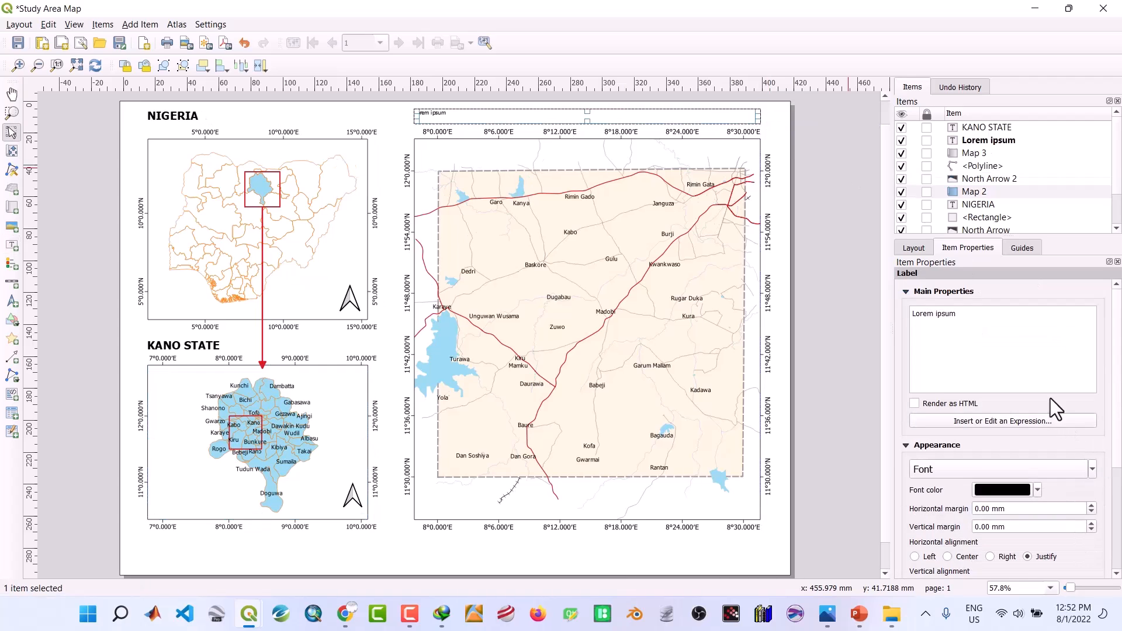
pyautogui.press('BackSpace')
pyautogui.press('BackSpace')
pyautogui.press('BackSpace')
pyautogui.press('BackSpace')
pyautogui.press('BackSpace')
pyautogui.press('BackSpace')
pyautogui.press('BackSpace')
pyautogui.press('BackSpace')
pyautogui.press('BackSpace')
pyautogui.press('BackSpace')
pyautogui.press('BackSpace')
pyautogui.write('STUDY AAREA')
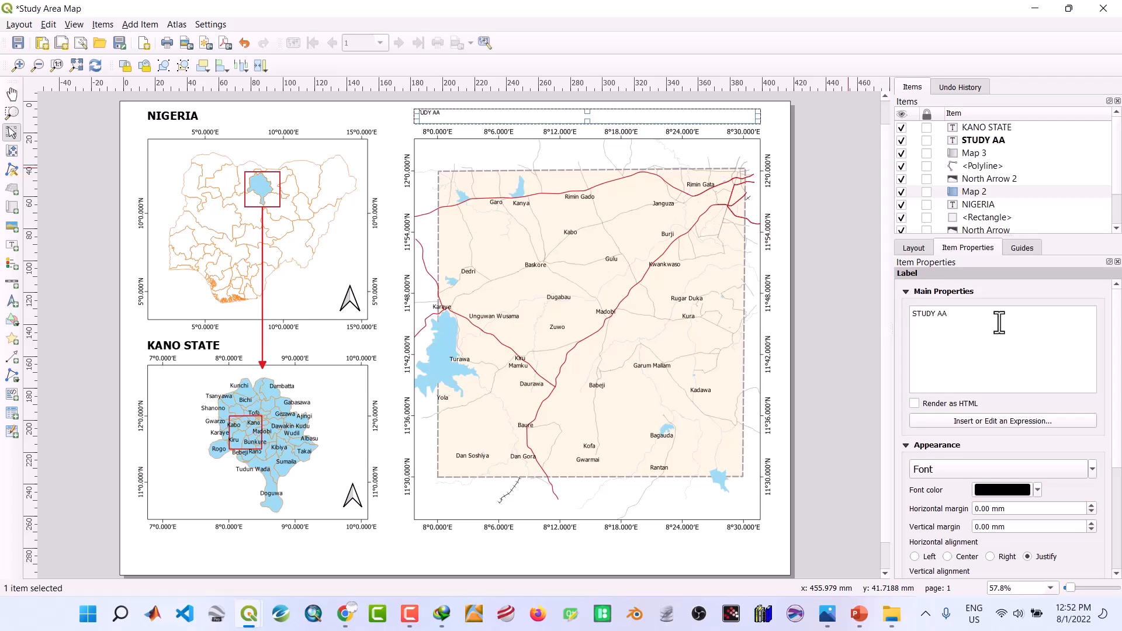
pyautogui.press('BackSpace')
pyautogui.press('BackSpace')
pyautogui.press('BackSpace')
pyautogui.press('BackSpace')
pyautogui.write('REA, KANO STATE')
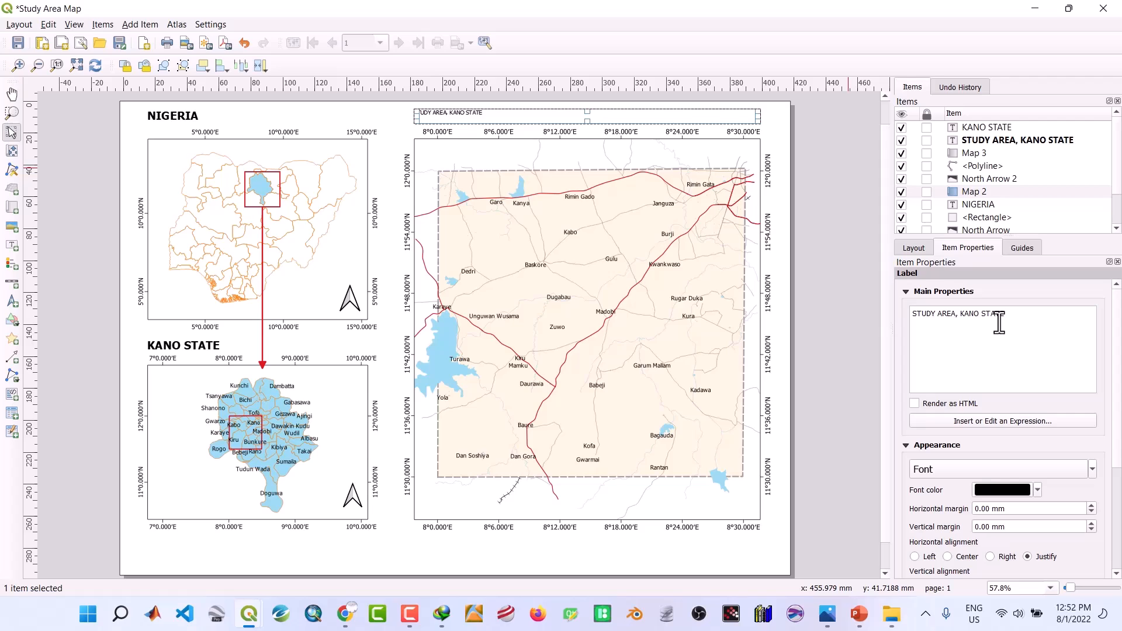
pyautogui.write(', NIGERIA')
# Format the study area title label in bold at size 20
pyautogui.click(990, 462)
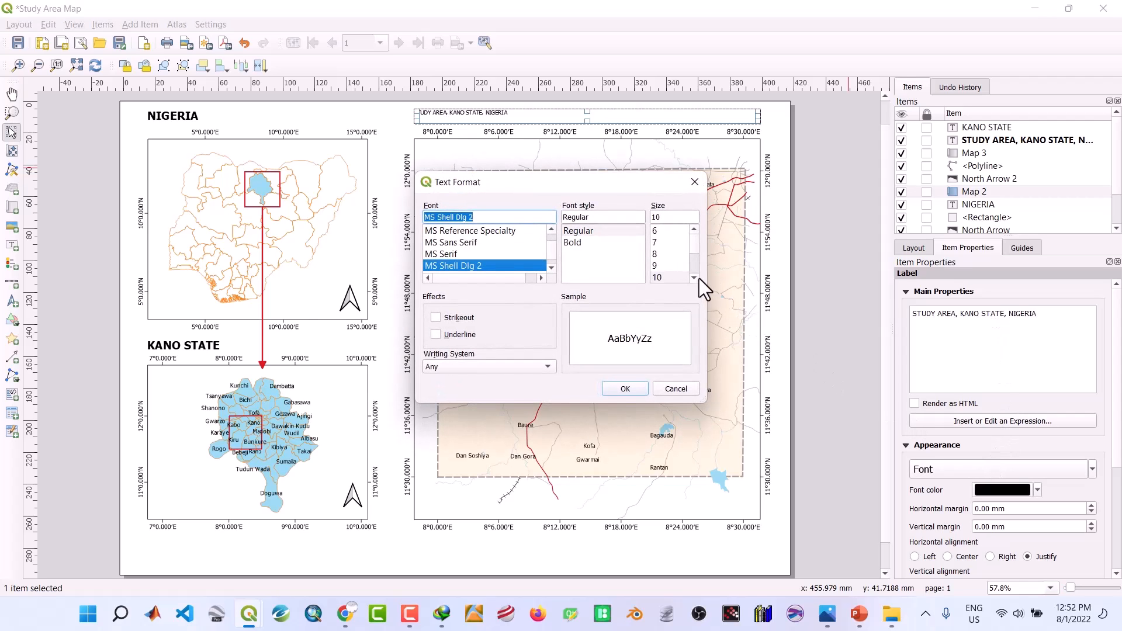
pyautogui.click(693, 276)
pyautogui.click(693, 277)
pyautogui.click(693, 276)
pyautogui.click(693, 276)
pyautogui.click(693, 276)
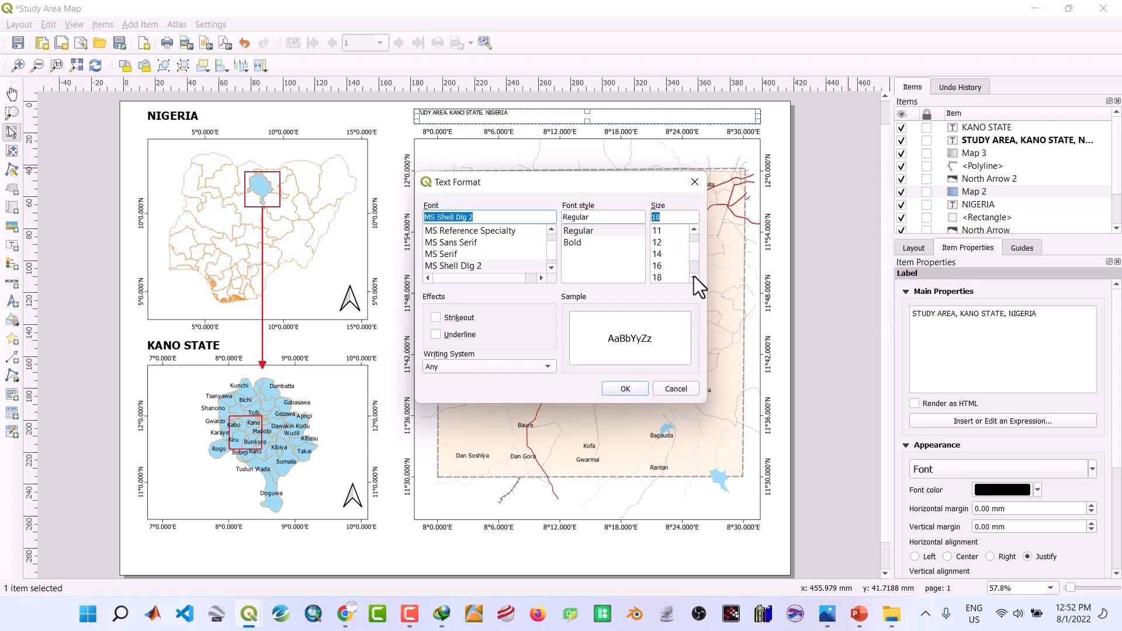
pyautogui.click(664, 276)
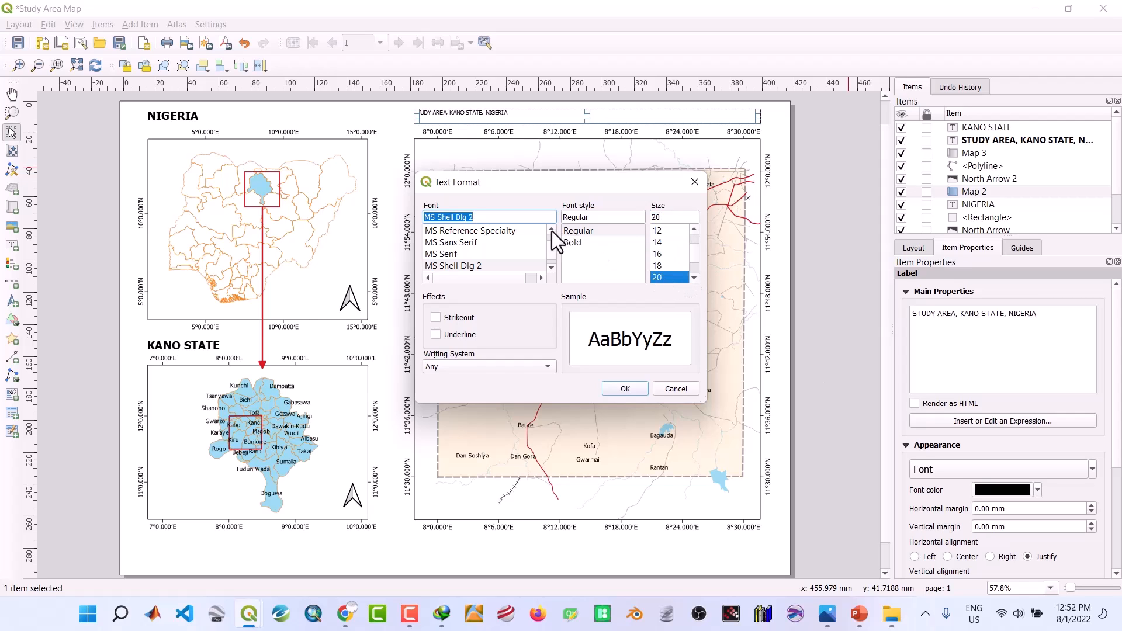
pyautogui.click(572, 243)
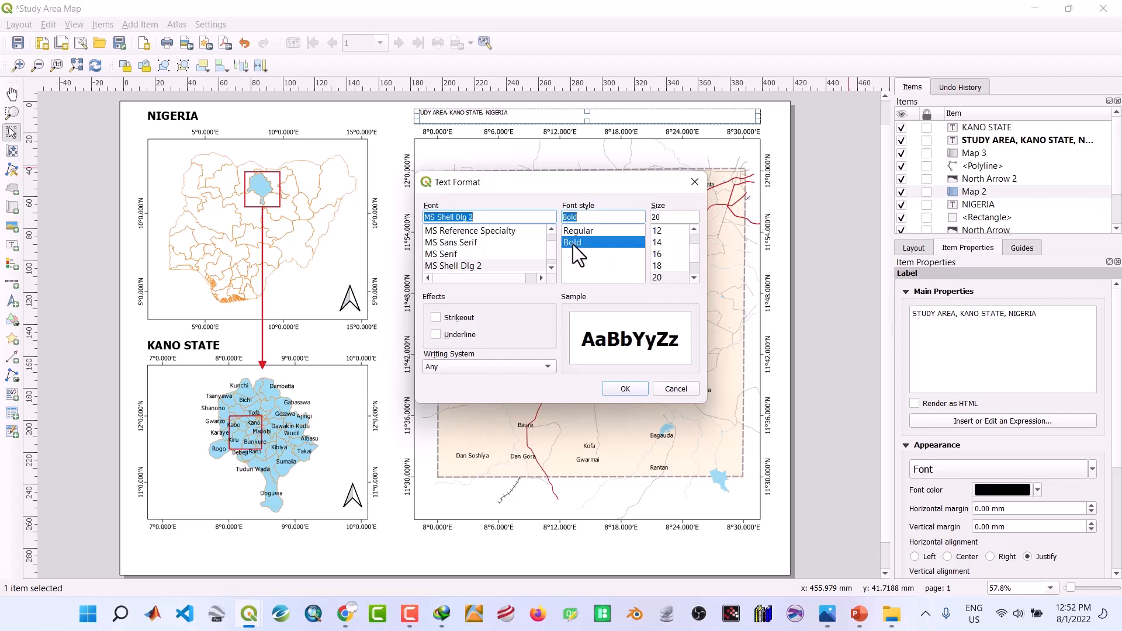
pyautogui.click(637, 391)
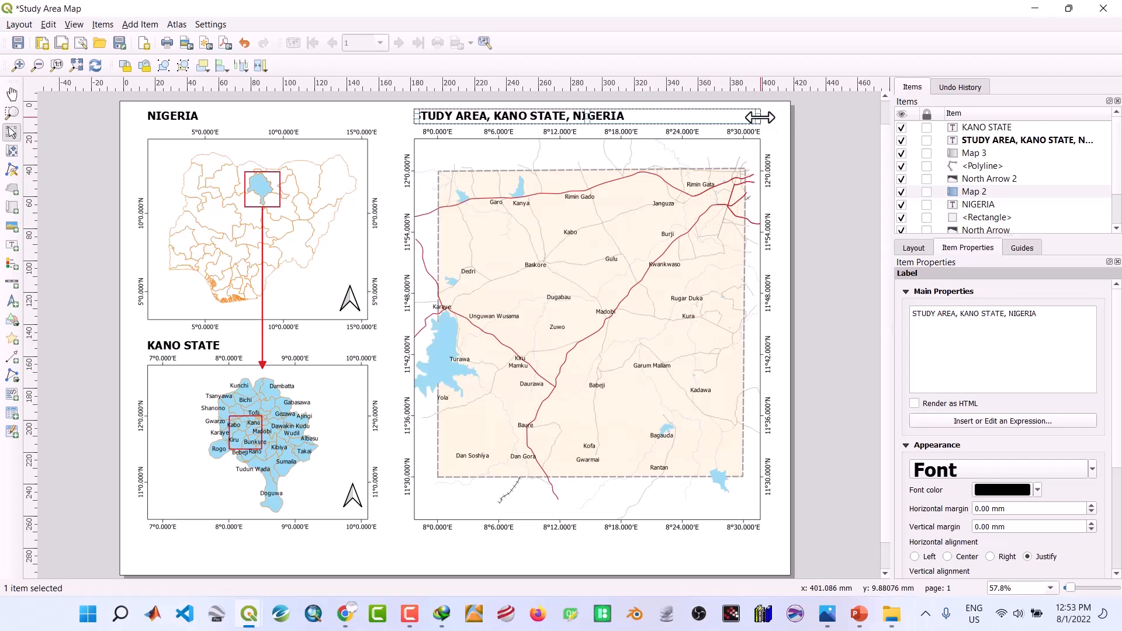
# Shorten the study area title's box to fit its text and centre it above the study area map
pyautogui.moveTo(759, 118); pyautogui.dragTo(642, 118)
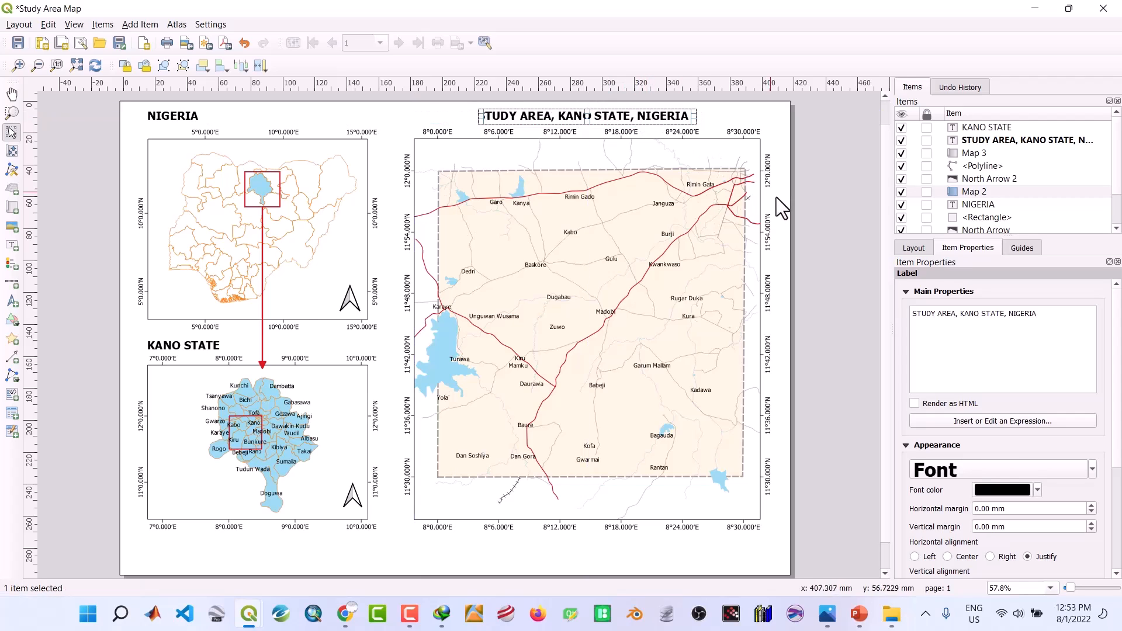
pyautogui.click(466, 549)
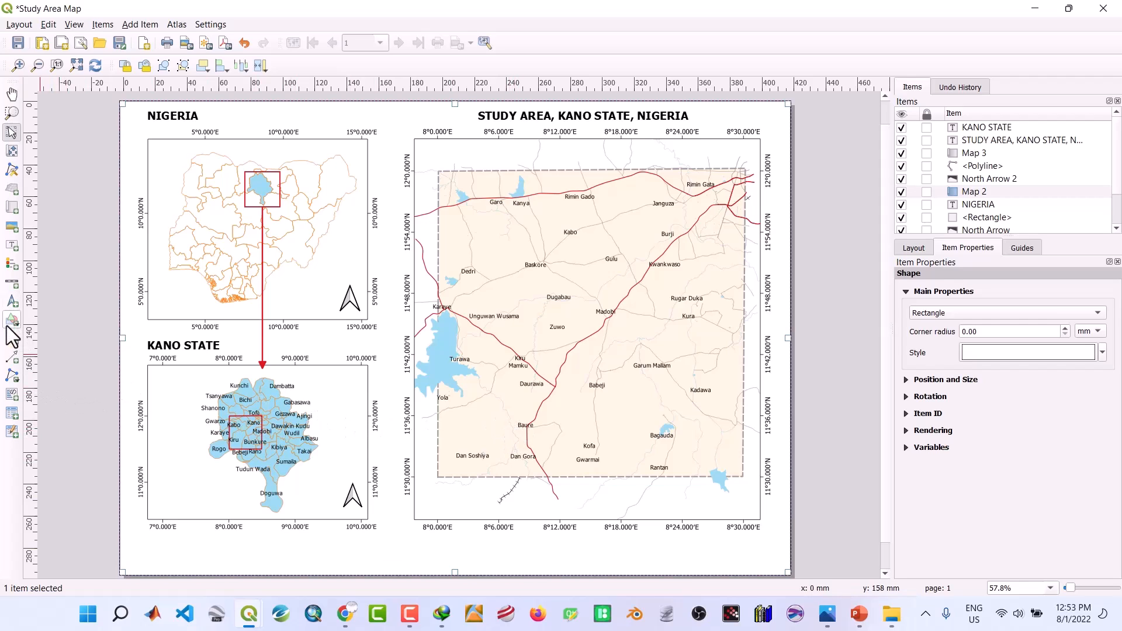
# Try to draw a horizontal arrow from the red extent box on the Kano State map to the study area map's edge
pyautogui.click(11, 359)
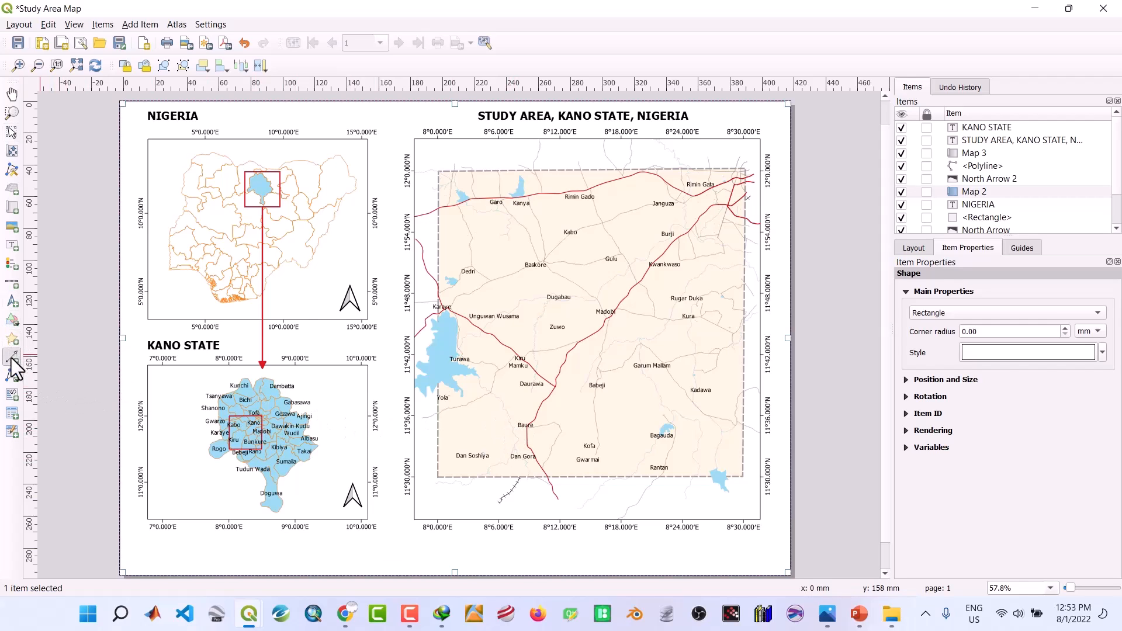
pyautogui.click(261, 437)
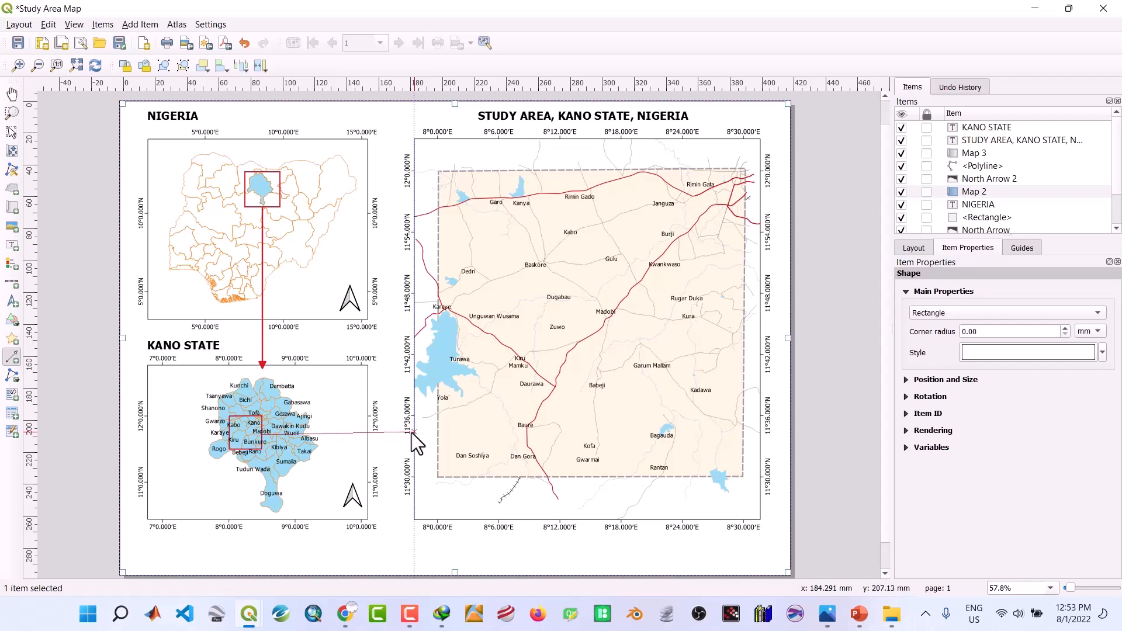
pyautogui.rightClick(411, 432)
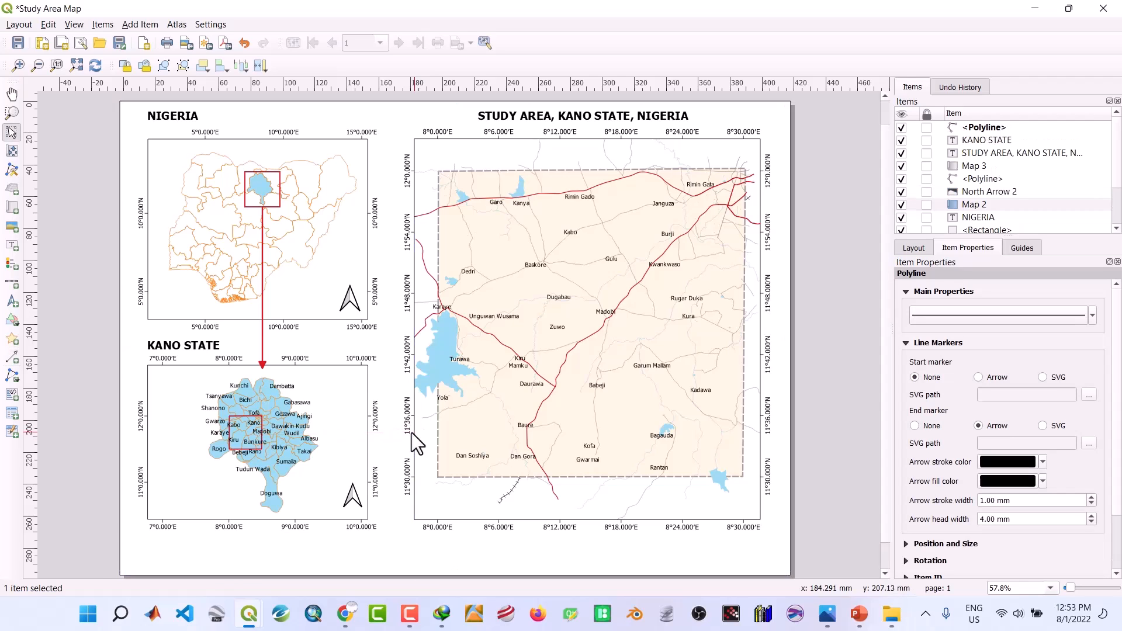
# Draw a horizontal arrow from the right side of the red extent box on the Kano State map to the study area map's left edge
pyautogui.click(13, 358)
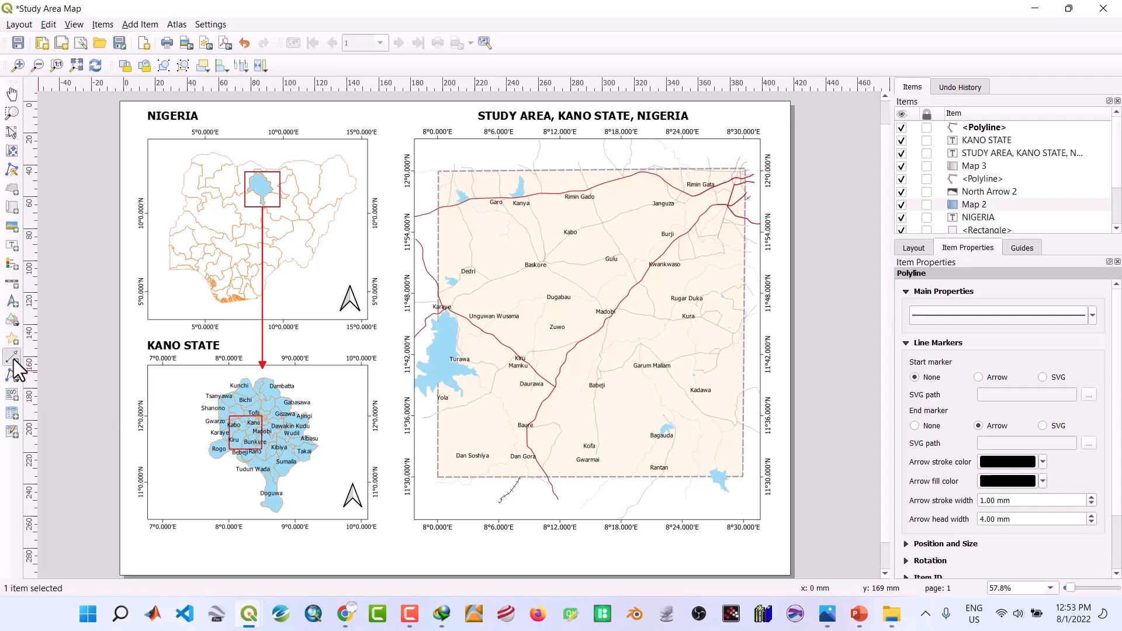
pyautogui.click(261, 439)
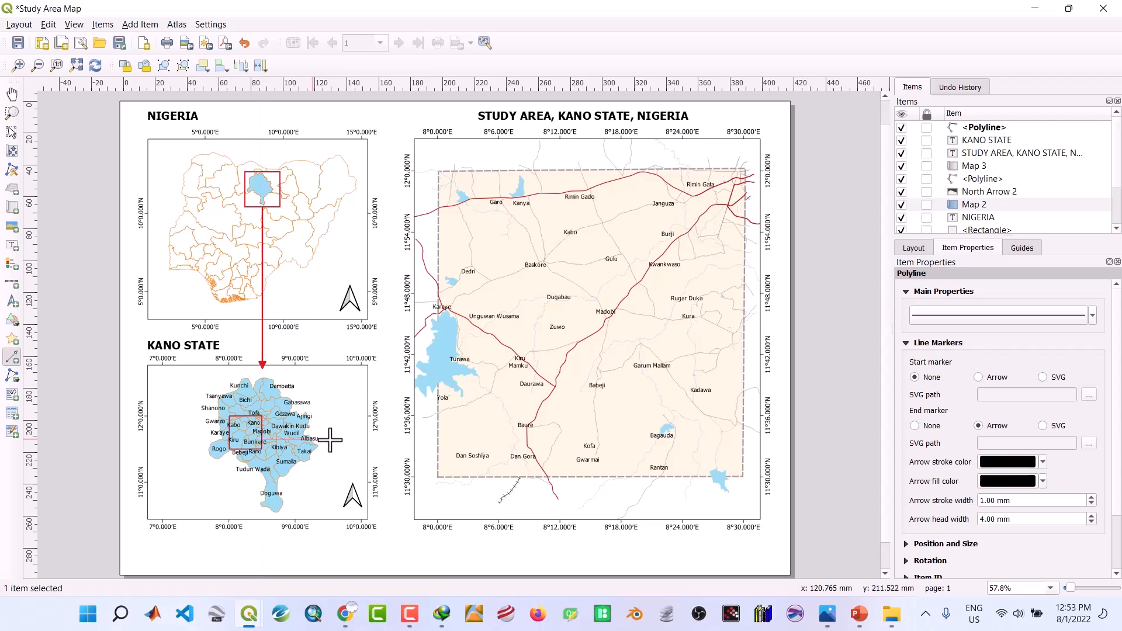
pyautogui.click(414, 440)
pyautogui.rightClick(414, 439)
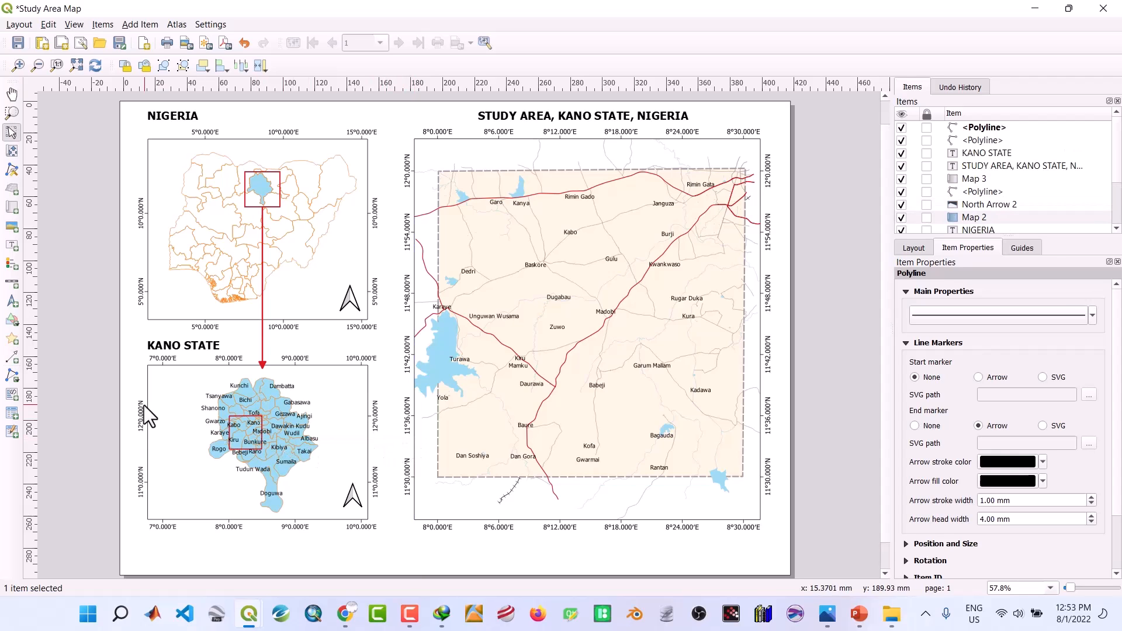
pyautogui.click(11, 357)
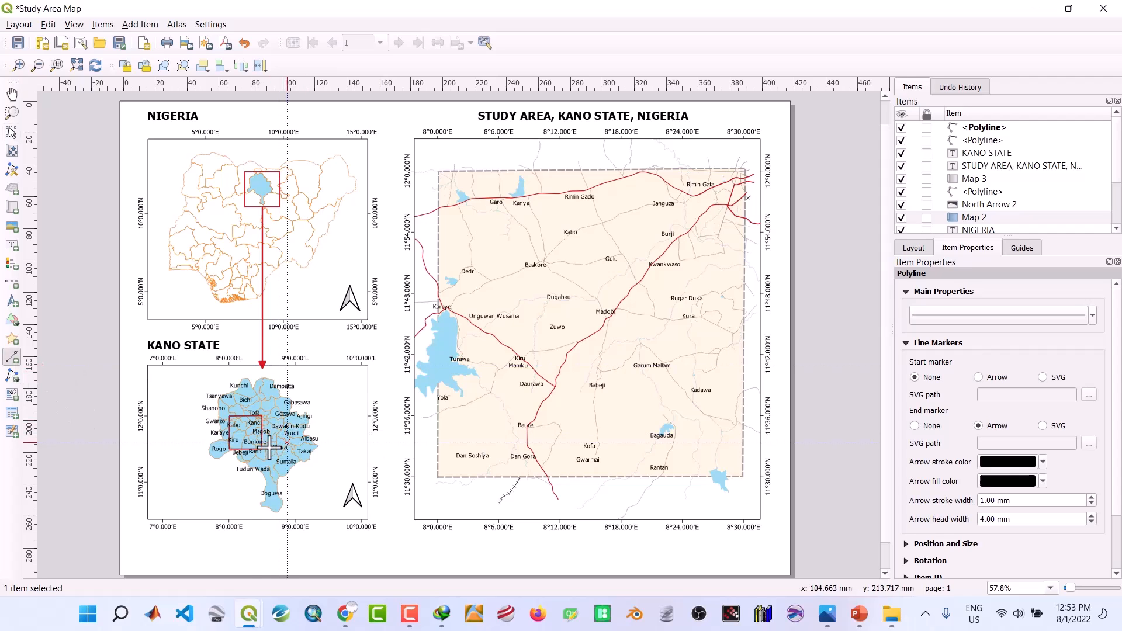
pyautogui.click(260, 439)
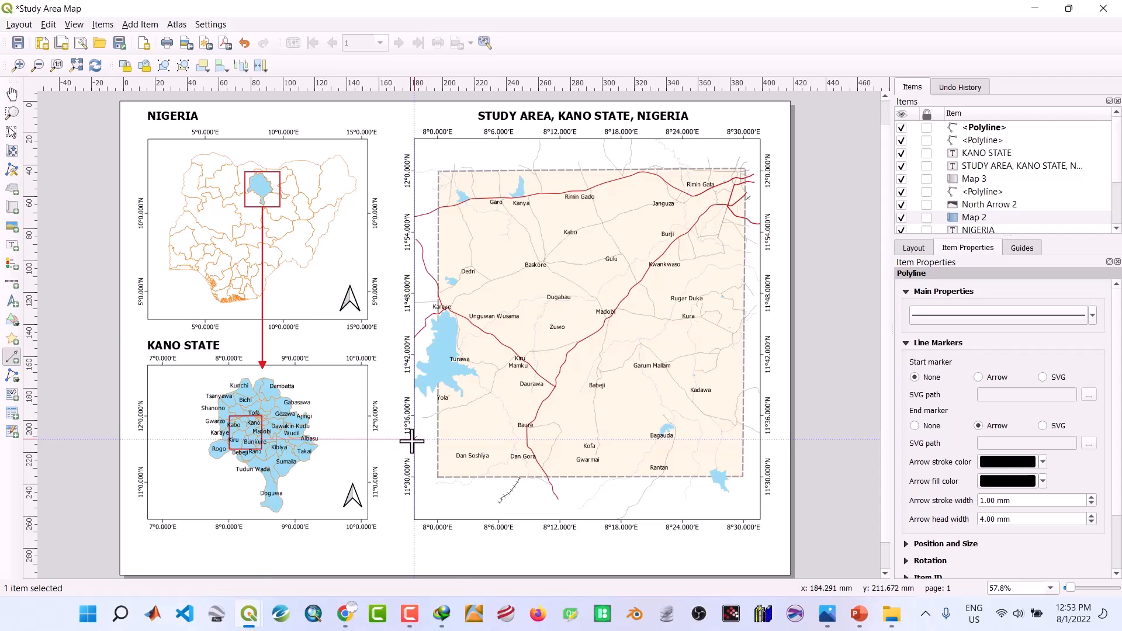
pyautogui.click(412, 439)
pyautogui.rightClick(413, 440)
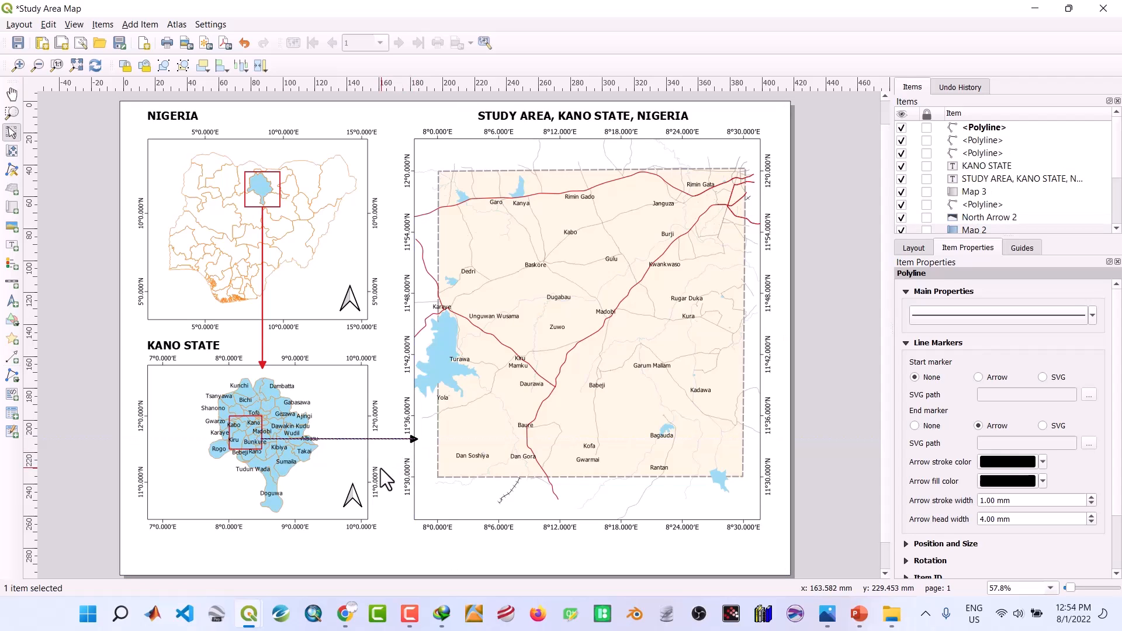
# Colour the new horizontal arrow's simple line red and thicken its stroke
pyautogui.click(952, 316)
pyautogui.click(987, 305)
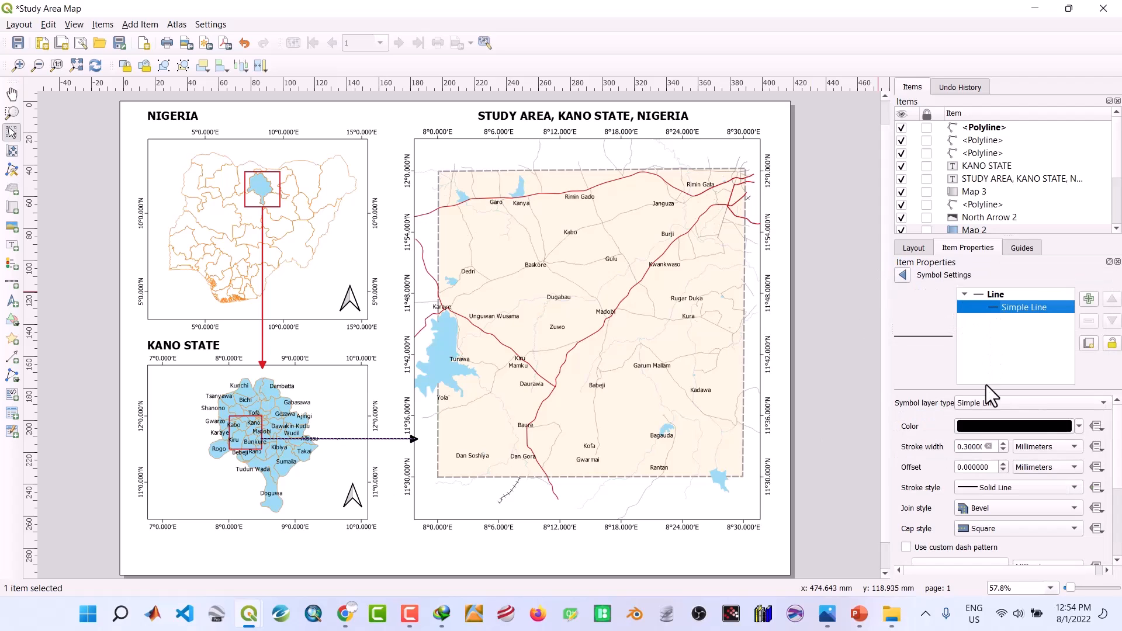
pyautogui.click(992, 426)
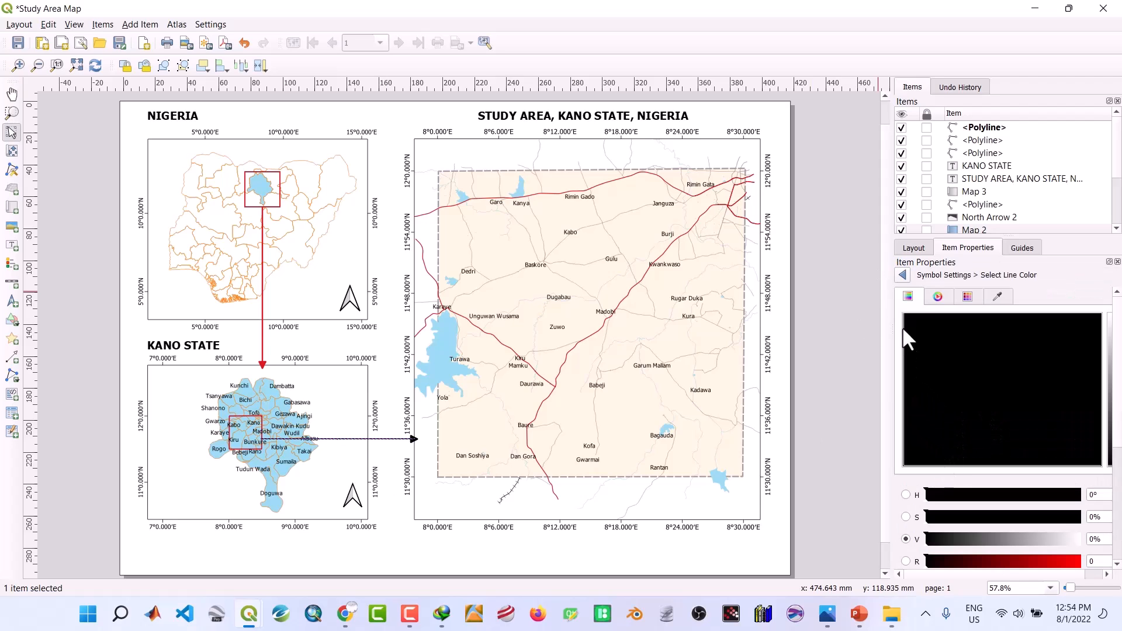
pyautogui.click(901, 273)
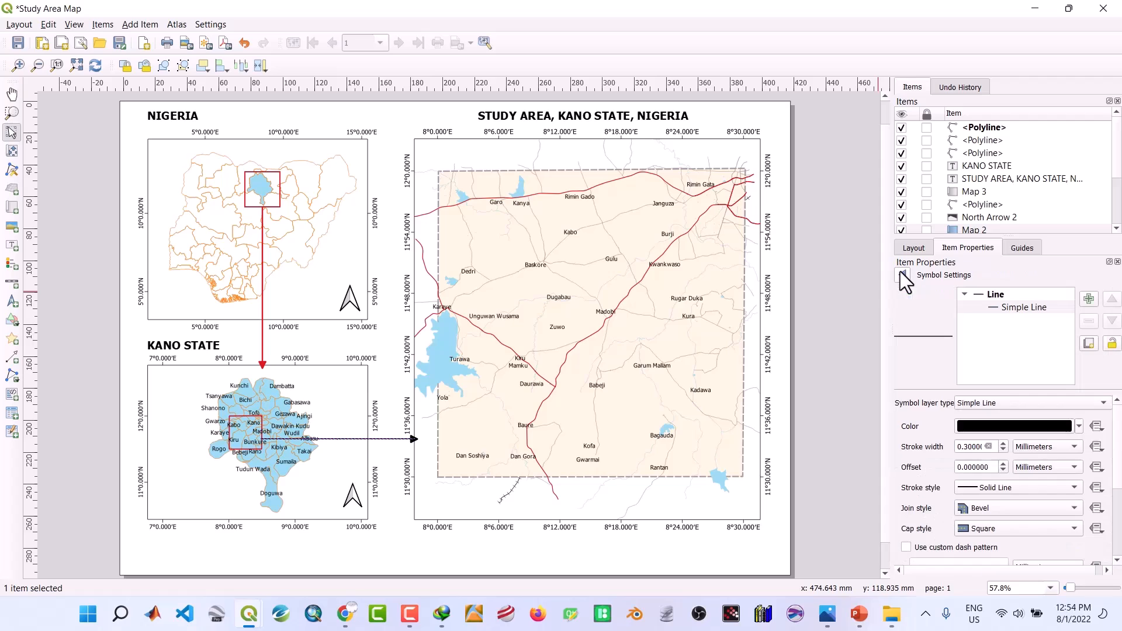
pyautogui.click(1008, 305)
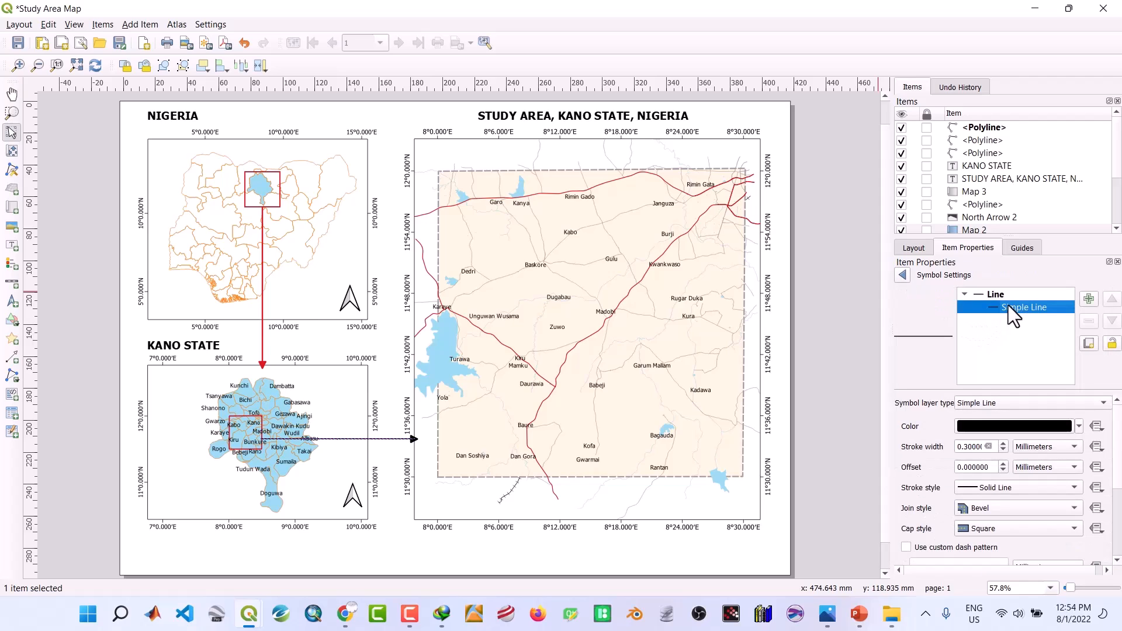
pyautogui.click(1081, 427)
pyautogui.click(980, 504)
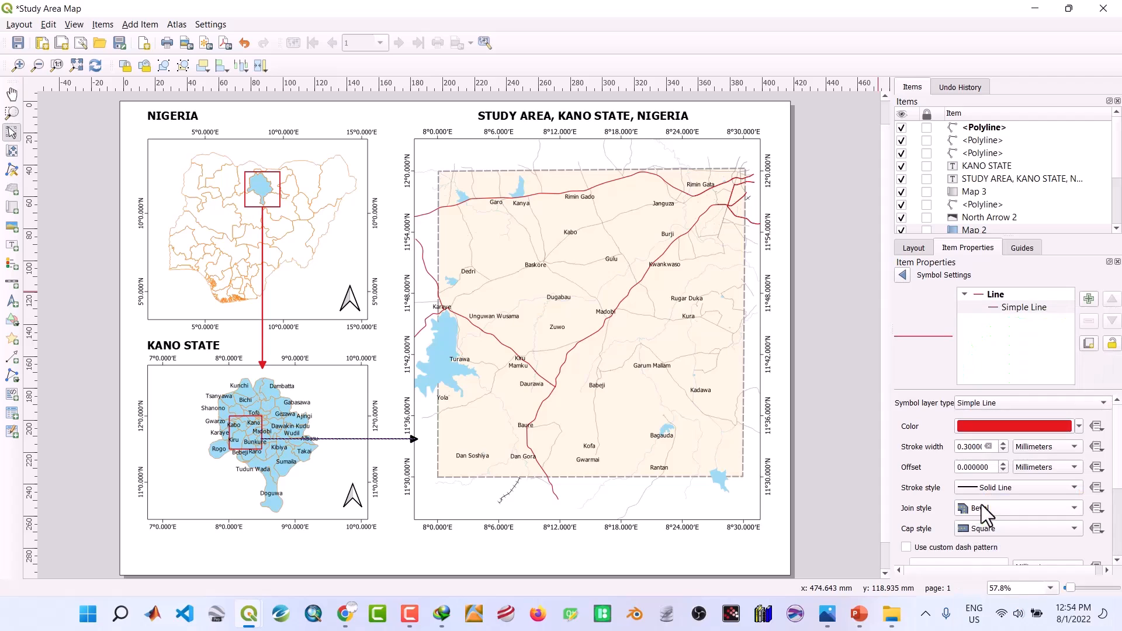
pyautogui.click(1005, 442)
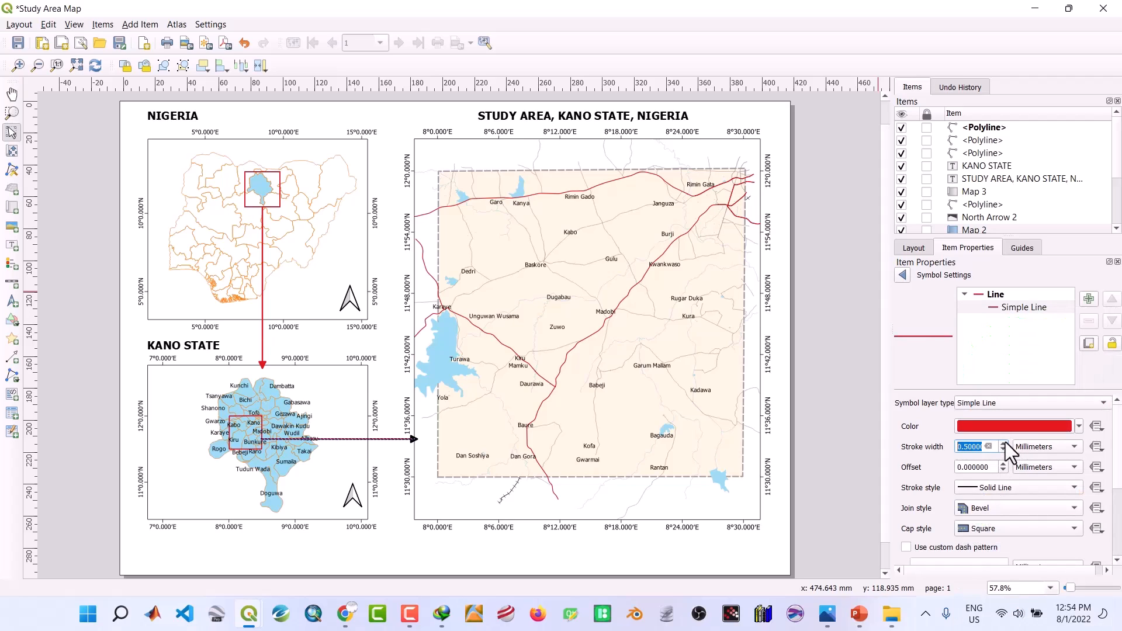
pyautogui.click(1005, 442)
pyautogui.click(1005, 442)
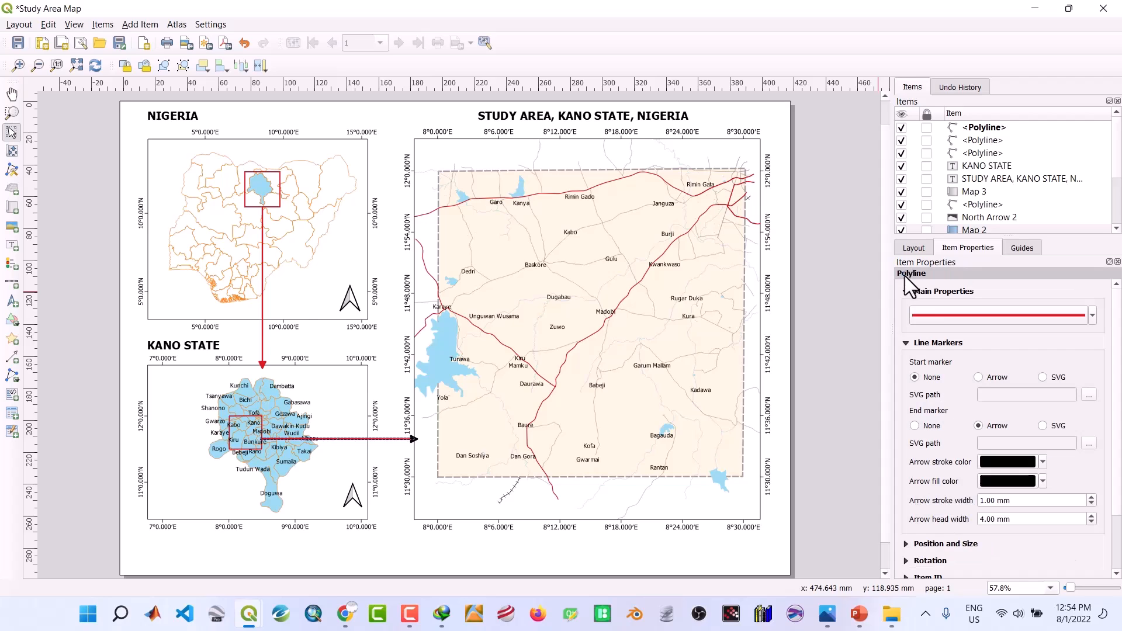
pyautogui.click(904, 274)
# Set the horizontal arrow's head to red for both its stroke and fill colours
pyautogui.click(1043, 462)
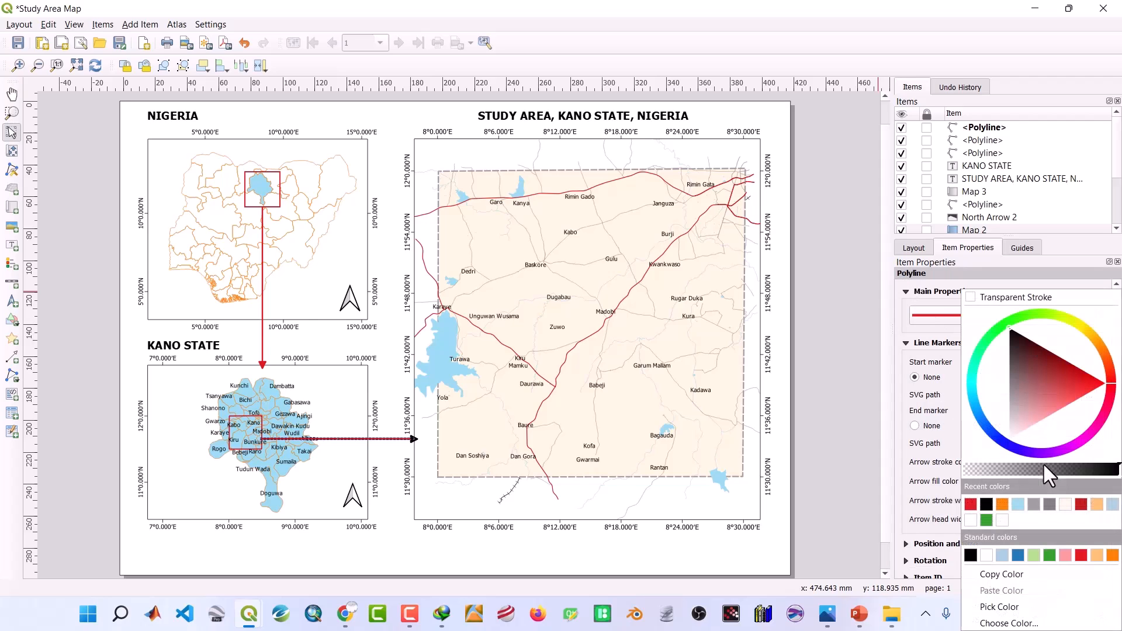
pyautogui.click(969, 502)
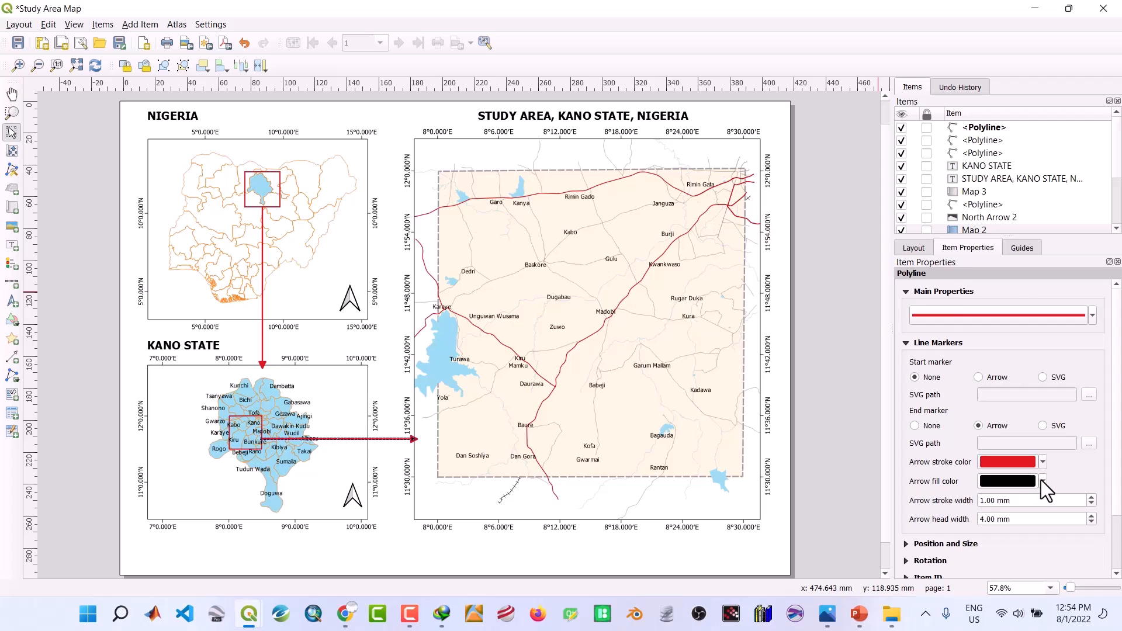
pyautogui.click(1042, 480)
pyautogui.click(969, 503)
pyautogui.click(383, 535)
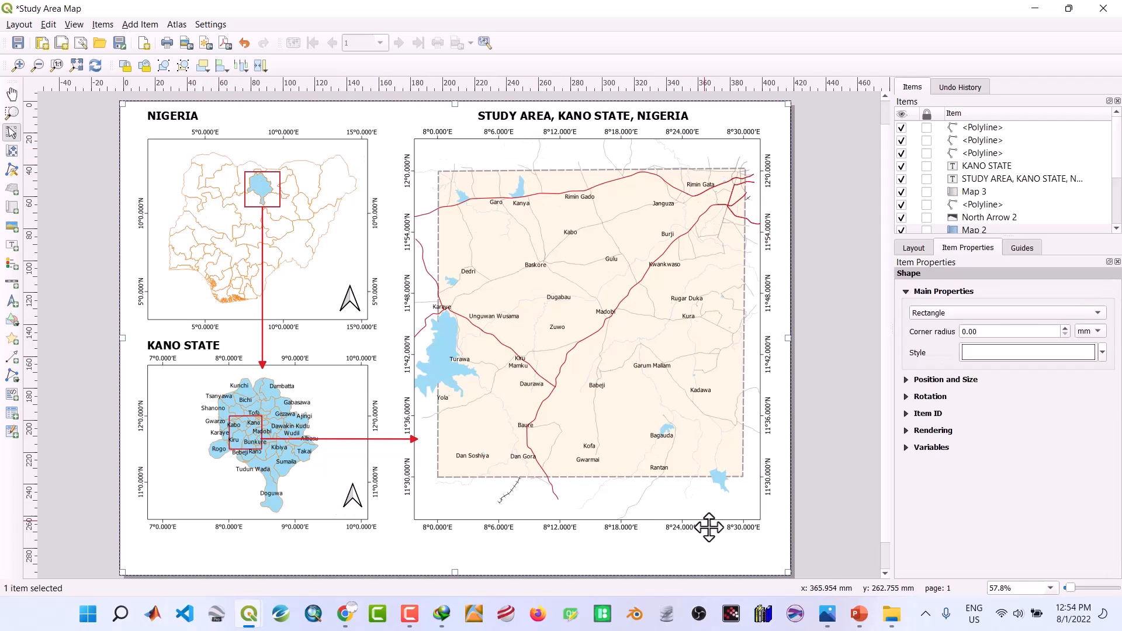
# Add a small north arrow below the lower-right corner of the study area map
pyautogui.click(12, 302)
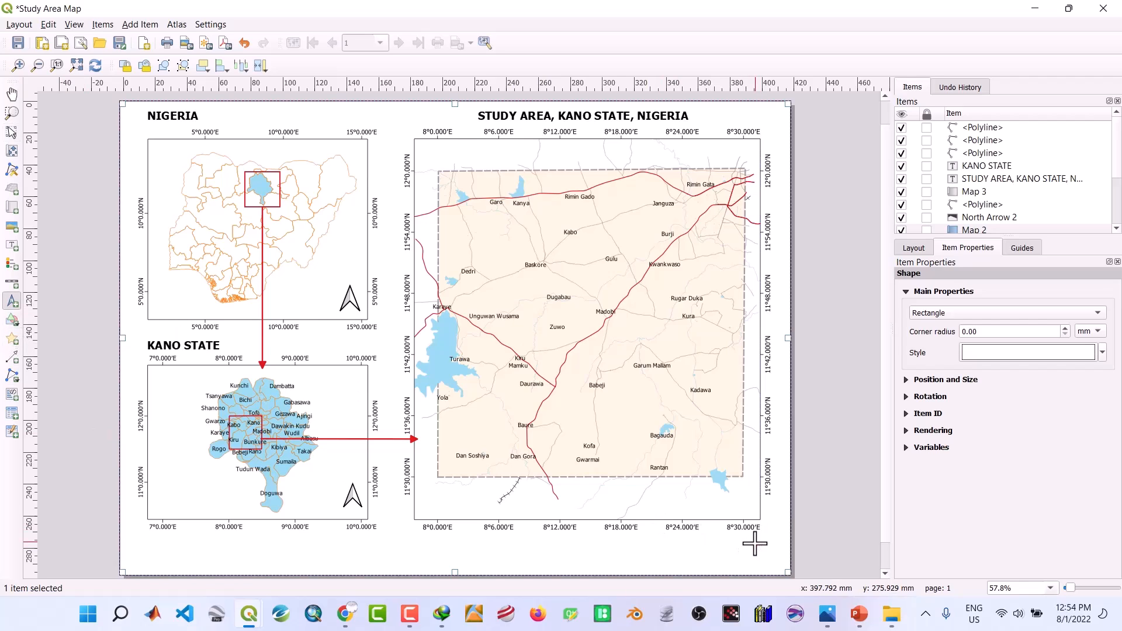
pyautogui.moveTo(755, 542)
pyautogui.mouseDown()
pyautogui.moveTo(757, 575)
pyautogui.moveTo(773, 572)
pyautogui.moveTo(761, 555)
pyautogui.mouseUp()
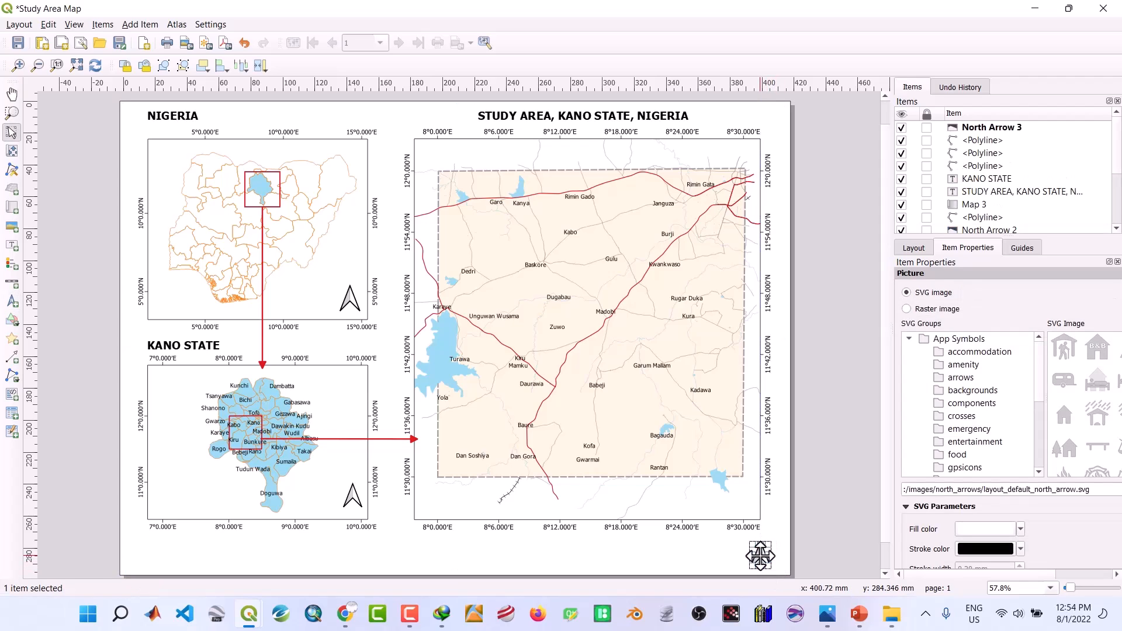
pyautogui.click(687, 548)
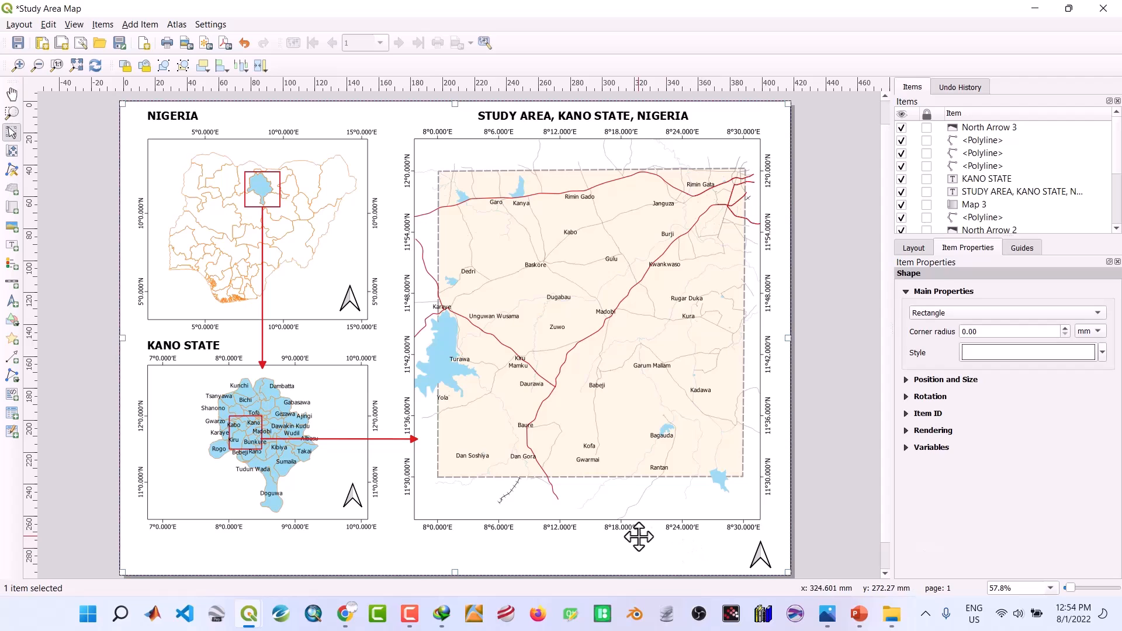
# Add a scale bar linked to Map 3 beneath the study area map
pyautogui.scroll(-2, 1047, 191)
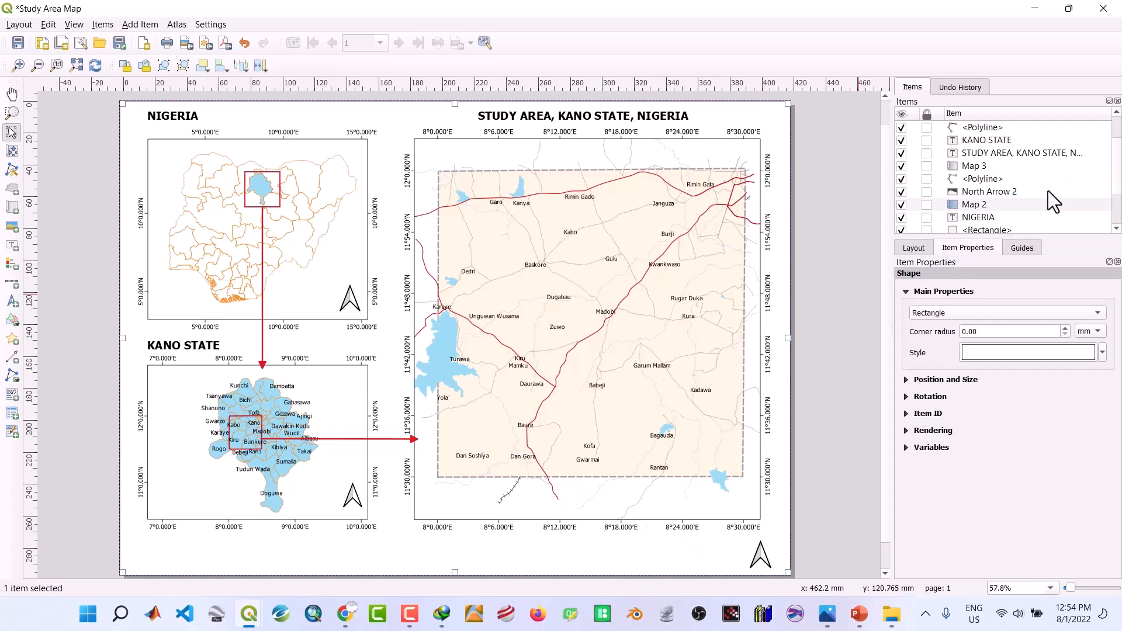
pyautogui.scroll(1, 1047, 191)
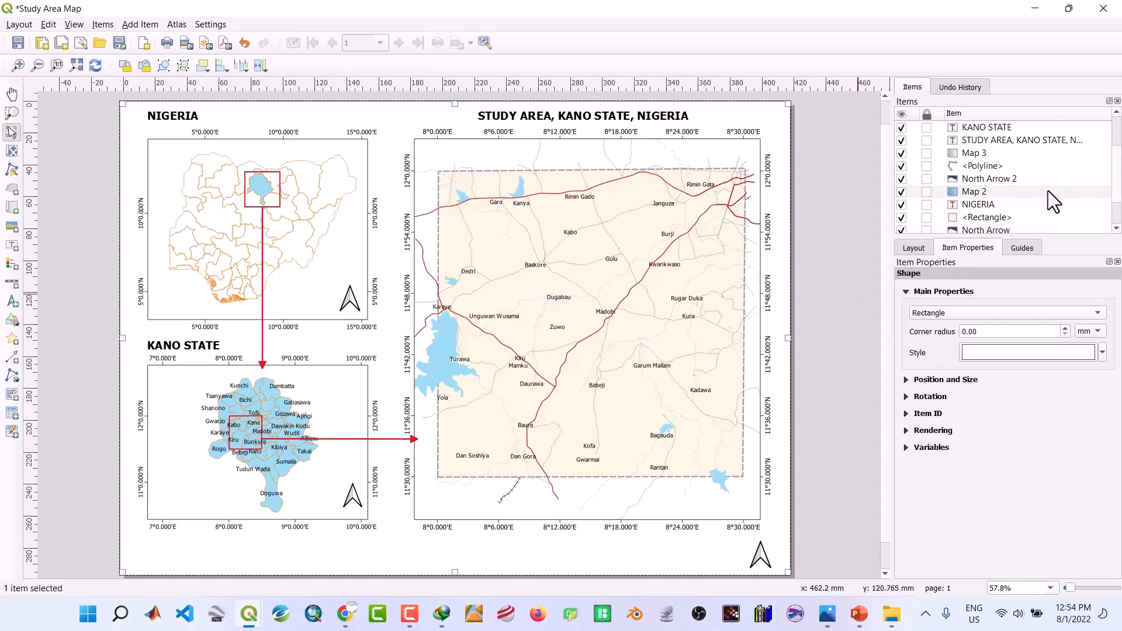
pyautogui.click(975, 154)
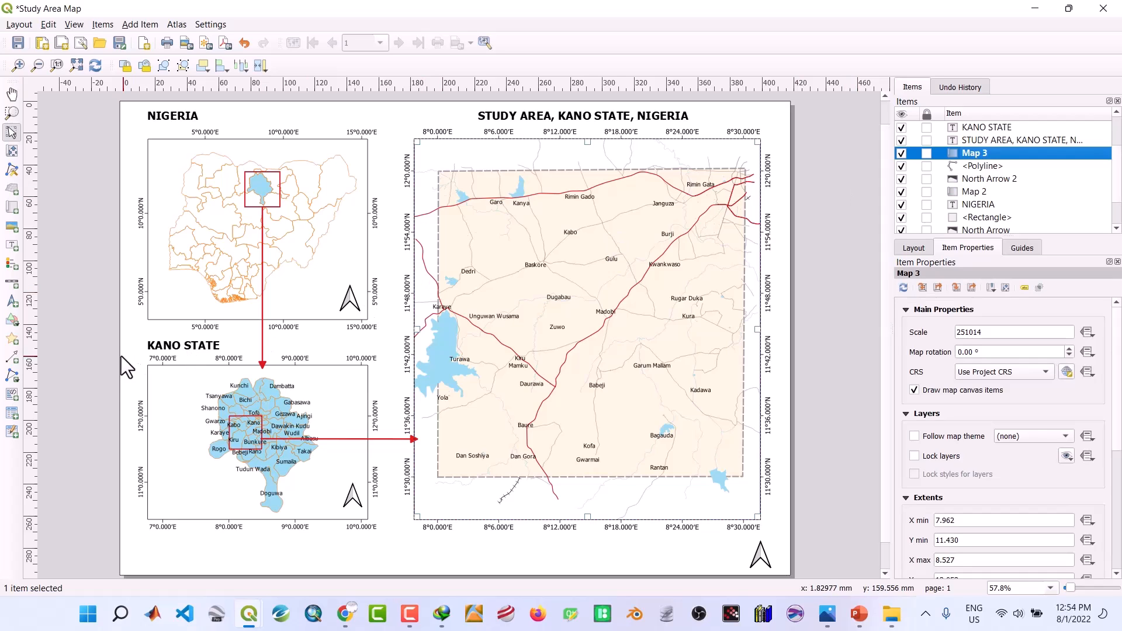
pyautogui.click(12, 284)
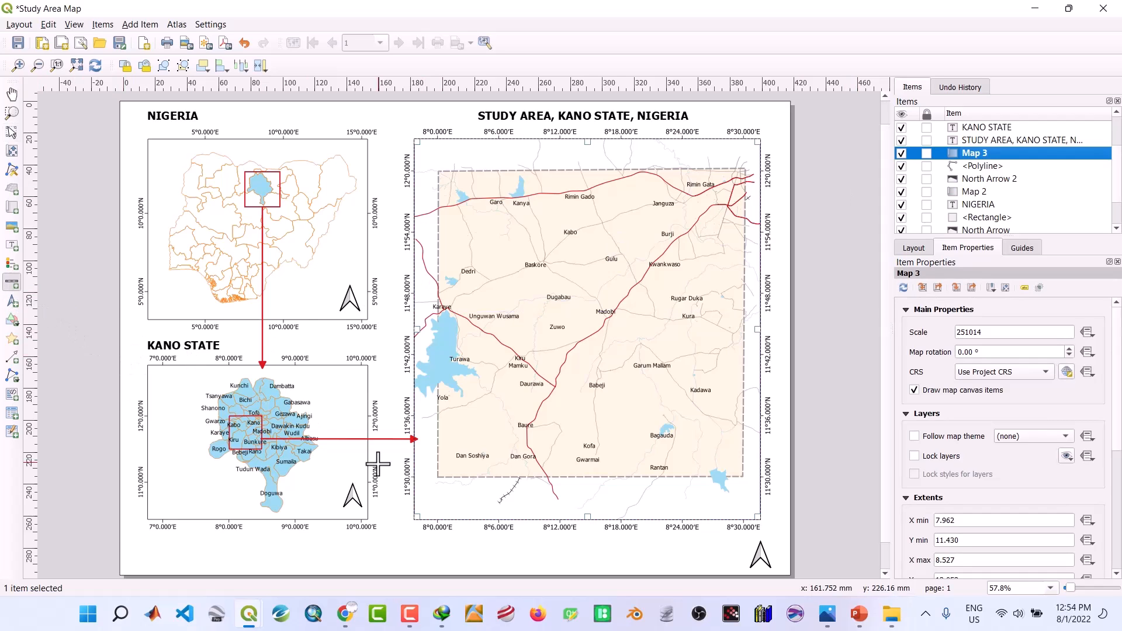
pyautogui.moveTo(421, 539); pyautogui.dragTo(559, 559)
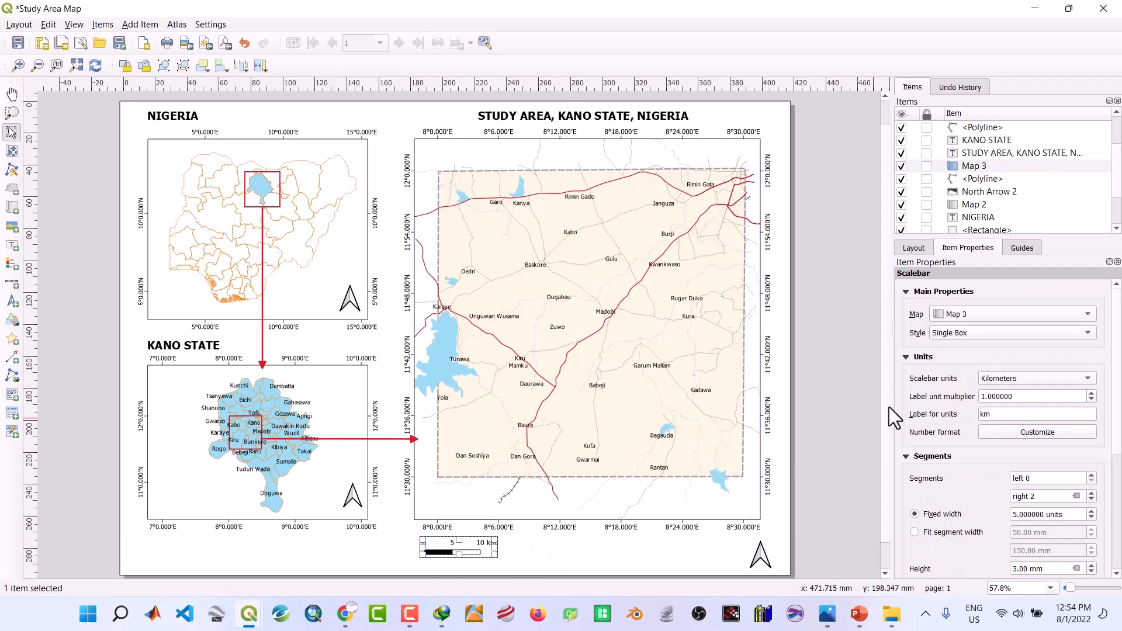
# Switch the scale bar to fit segment width and shift it right to centre it beneath the study area map
pyautogui.scroll(-2, 967, 372)
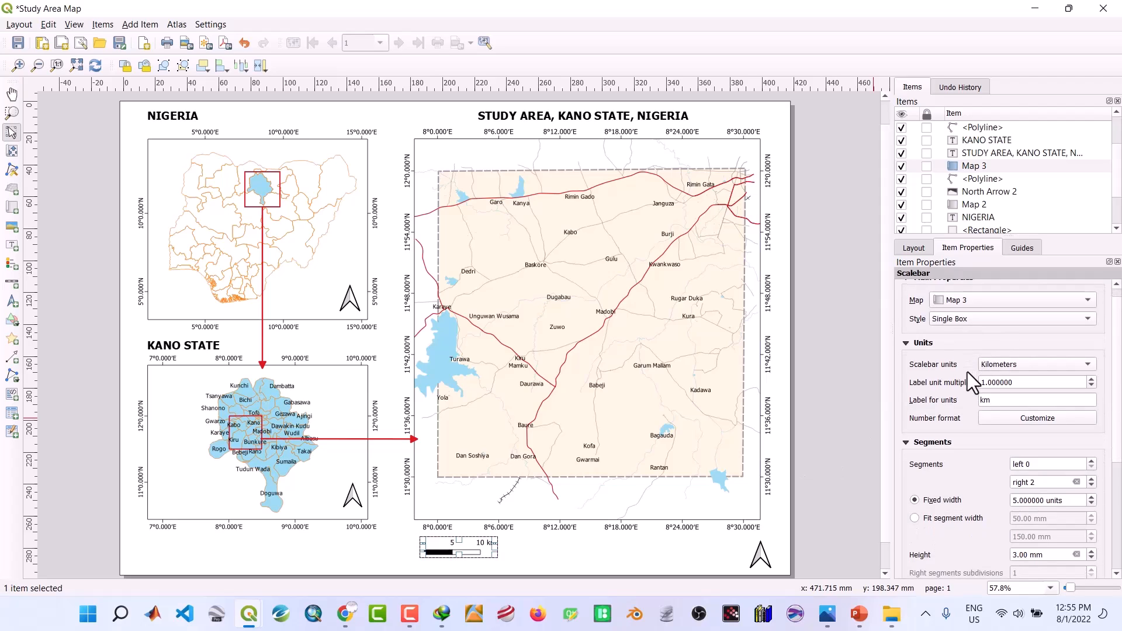
pyautogui.click(914, 499)
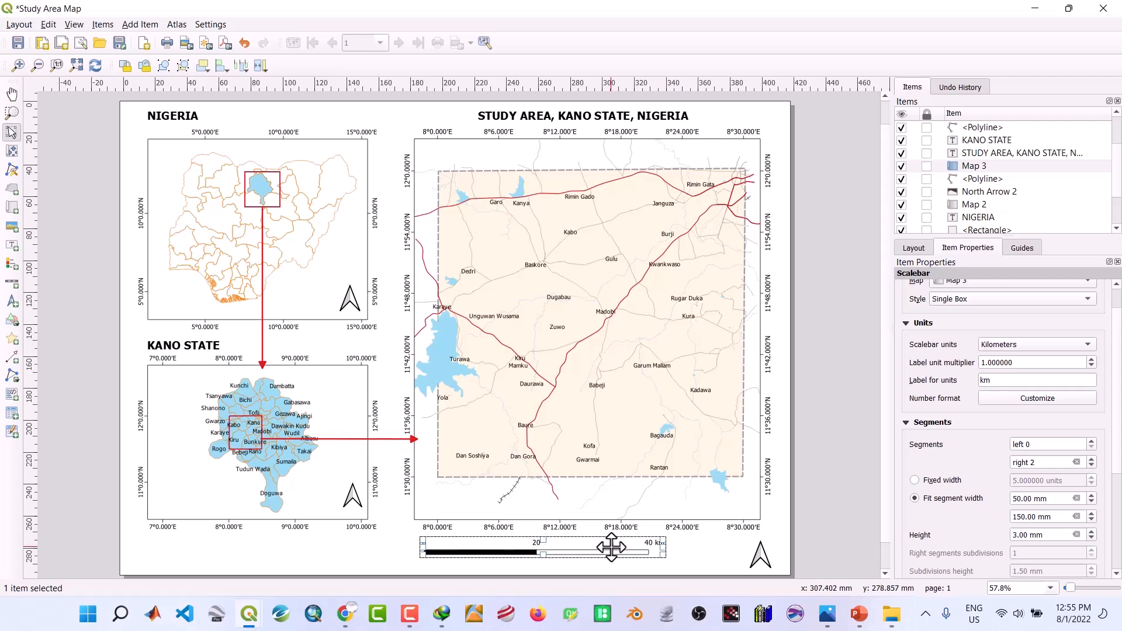
pyautogui.moveTo(613, 545); pyautogui.dragTo(656, 547)
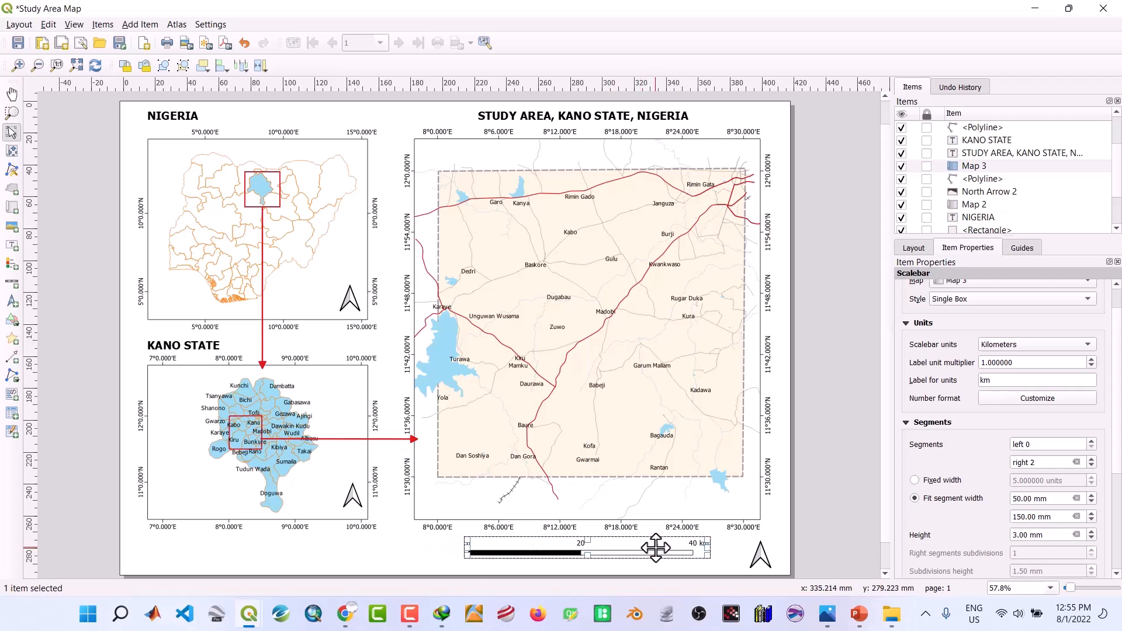
pyautogui.click(416, 557)
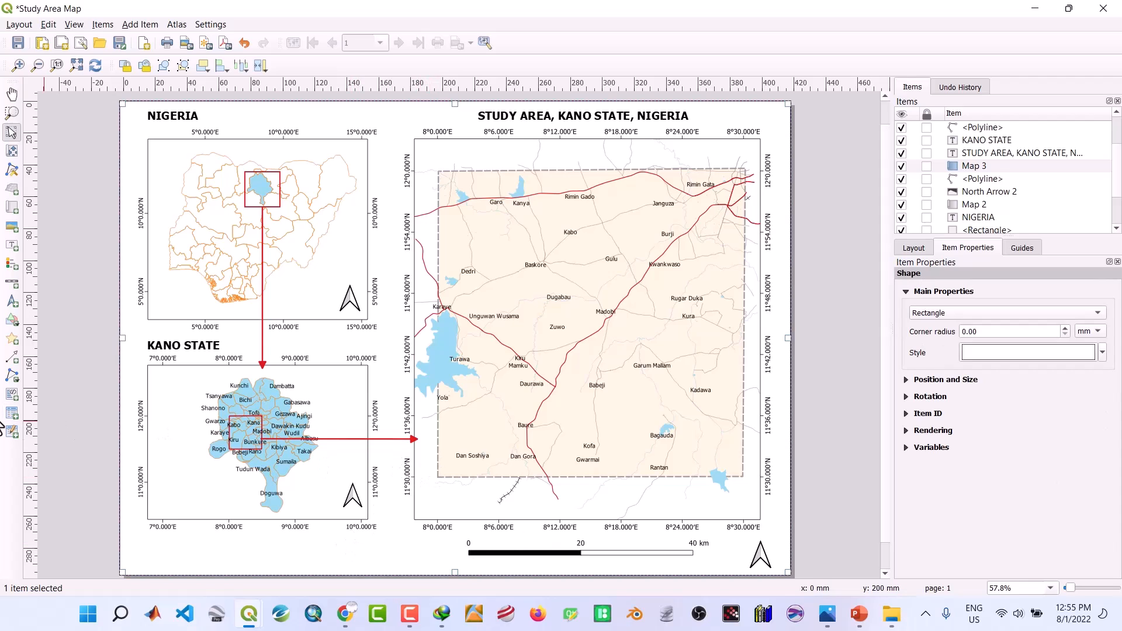
# Add a legend below the Kano State map and turn off its automatic item updates
pyautogui.click(10, 264)
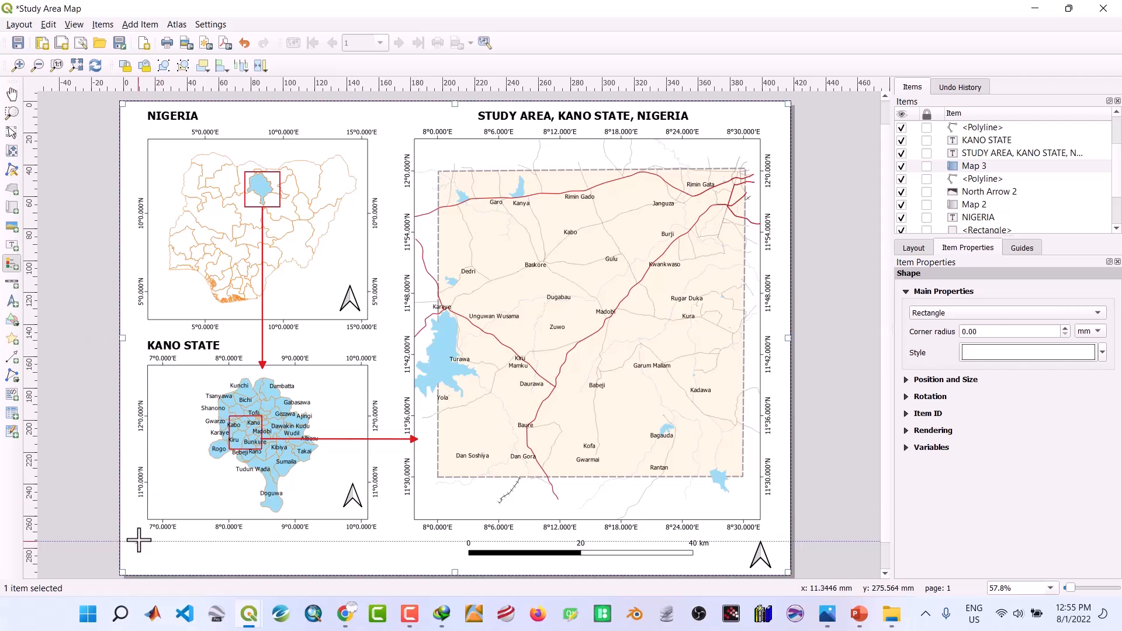
pyautogui.moveTo(143, 536); pyautogui.dragTo(424, 572)
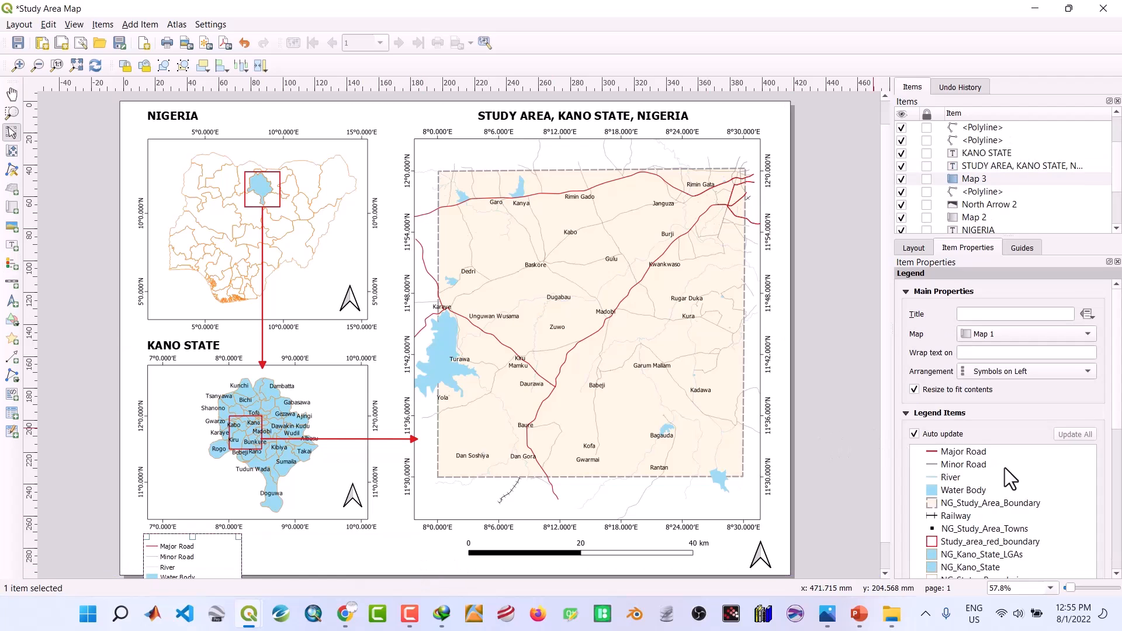
pyautogui.scroll(-3, 1005, 467)
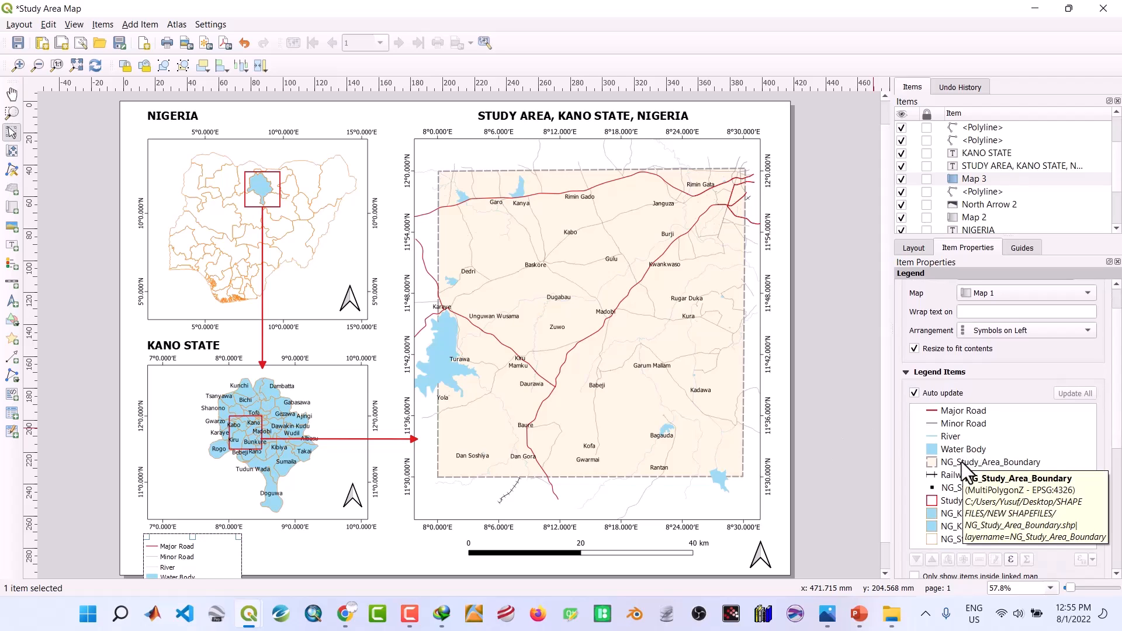
pyautogui.click(962, 462)
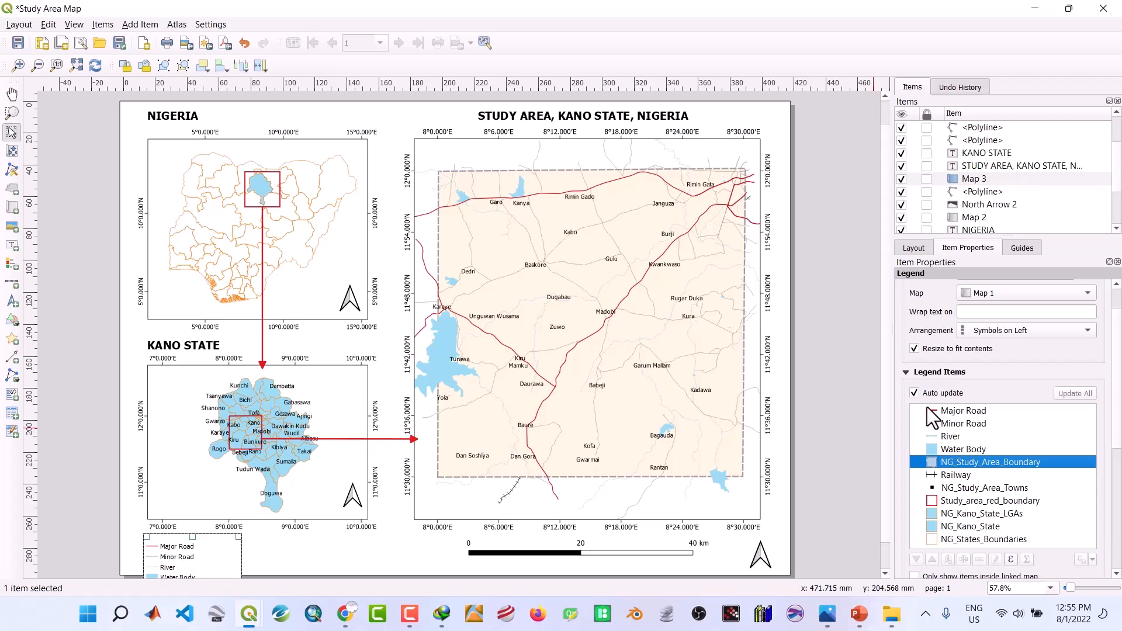
pyautogui.click(913, 391)
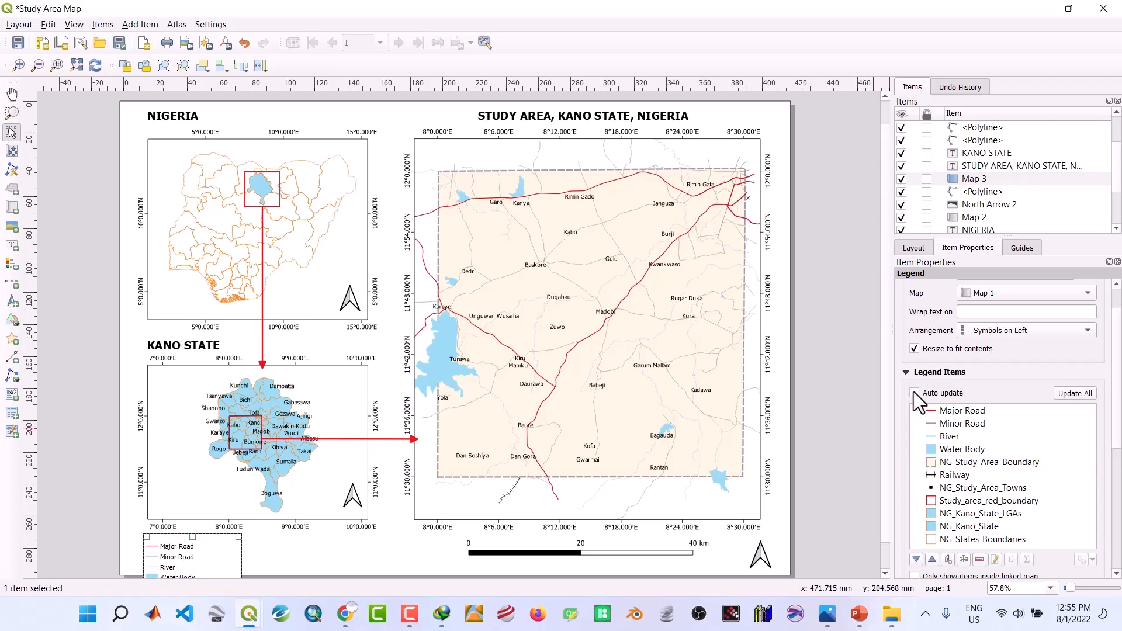
# Rename the NG_Study_Area_Boundary legend entry as "Study Area Boundary"
pyautogui.doubleClick(960, 464)
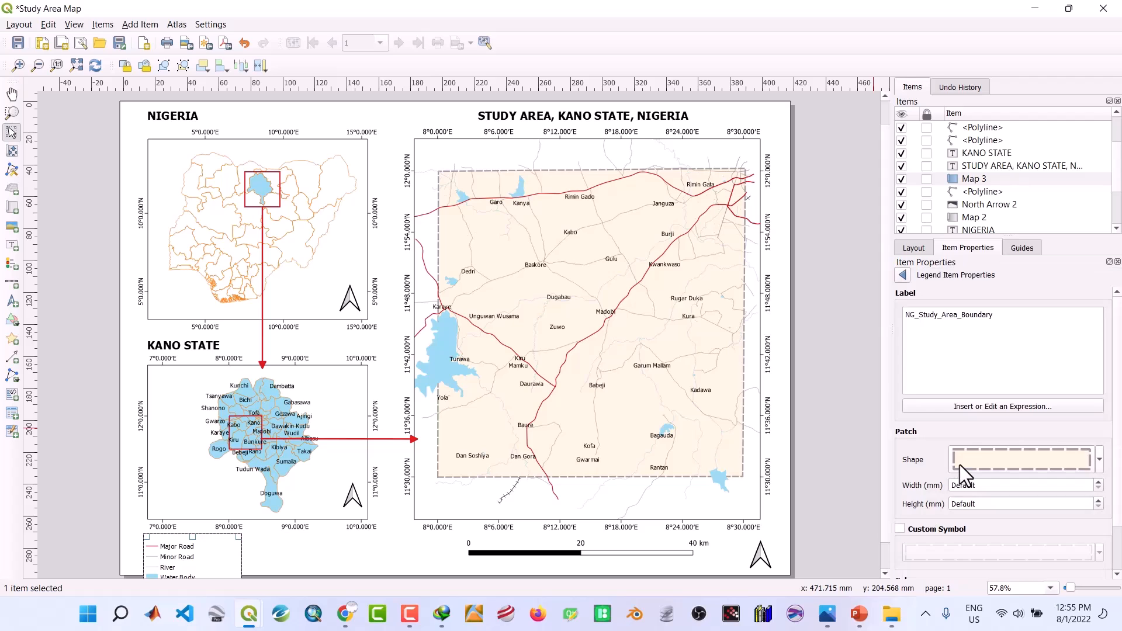
pyautogui.click(942, 316)
pyautogui.press('BackSpace')
pyautogui.press('BackSpace')
pyautogui.press('BackSpace')
pyautogui.press('BackSpace')
pyautogui.click(946, 316)
pyautogui.press('BackSpace')
pyautogui.click(903, 275)
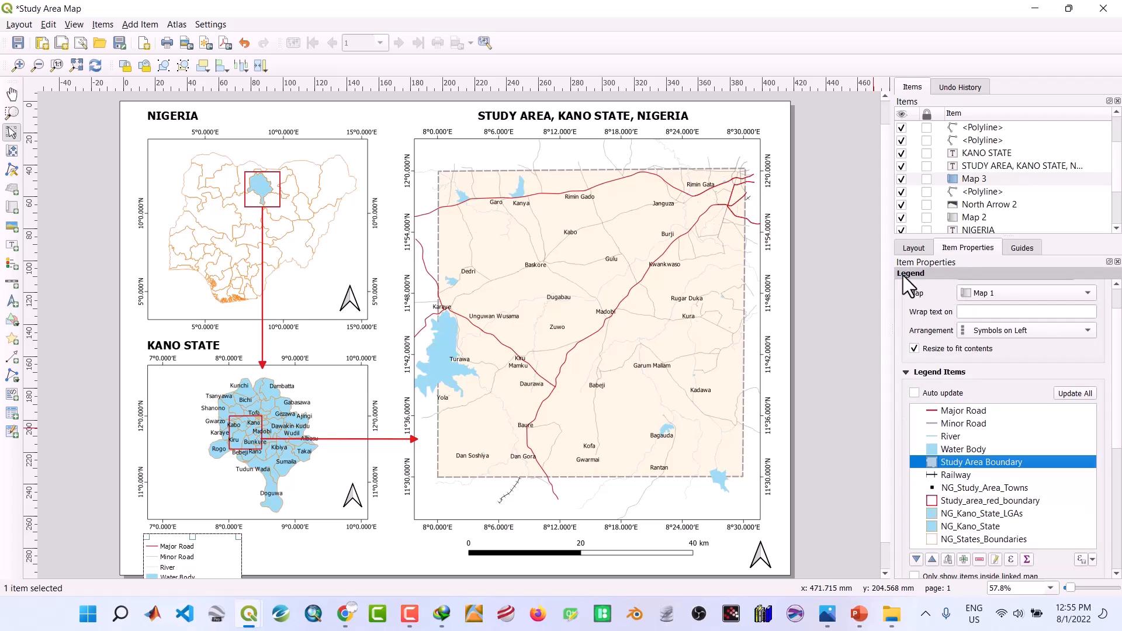
# Rename the NG_Study_Area_Towns legend entry as "Town"
pyautogui.click(955, 489)
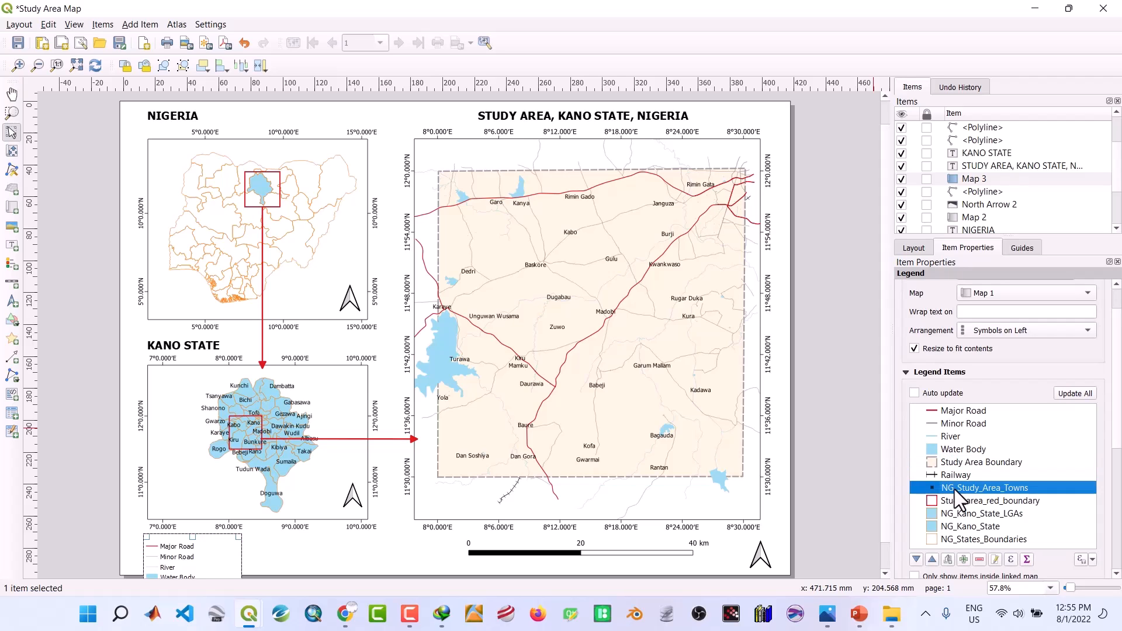
pyautogui.doubleClick(955, 489)
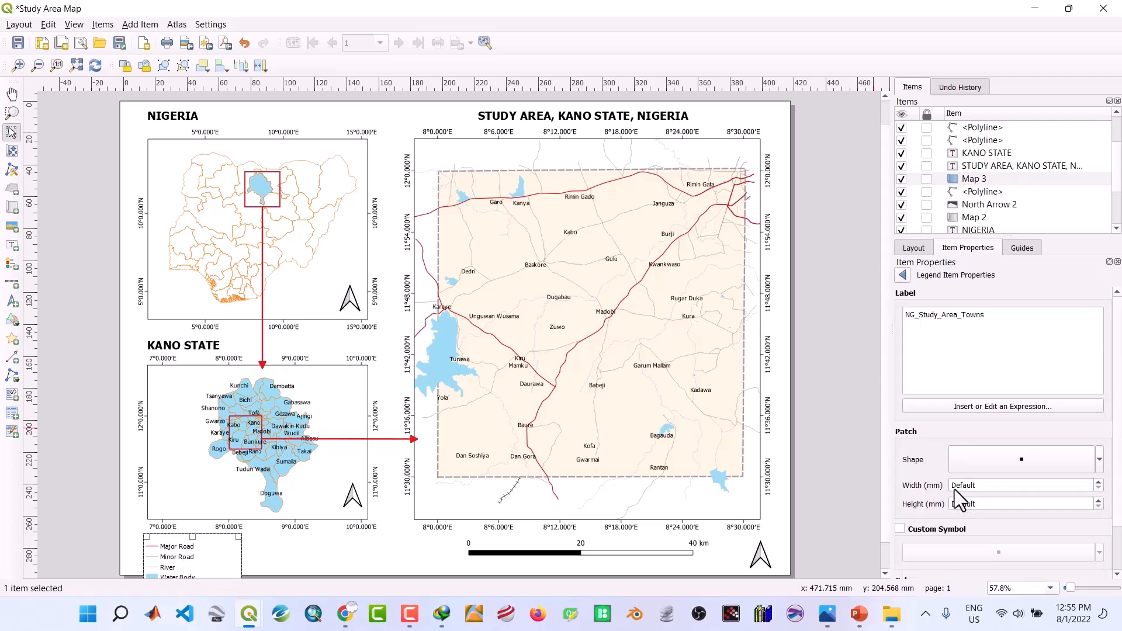
pyautogui.click(966, 316)
pyautogui.press('BackSpace')
pyautogui.press('BackSpace')
pyautogui.press('BackSpace')
pyautogui.press('BackSpace')
pyautogui.press('BackSpace')
pyautogui.press('BackSpace')
pyautogui.press('BackSpace')
pyautogui.press('BackSpace')
pyautogui.press('BackSpace')
pyautogui.press('BackSpace')
pyautogui.press('BackSpace')
pyautogui.press('BackSpace')
pyautogui.press('BackSpace')
pyautogui.press('BackSpace')
pyautogui.press('BackSpace')
pyautogui.write('T')
pyautogui.click(944, 314)
pyautogui.click(902, 274)
# Remove the Study_area_red_boundary, NG_Kano_State_LGAs, NG_Kano_State and NG_States_Boundaries entries from the legend
pyautogui.scroll(-2, 959, 435)
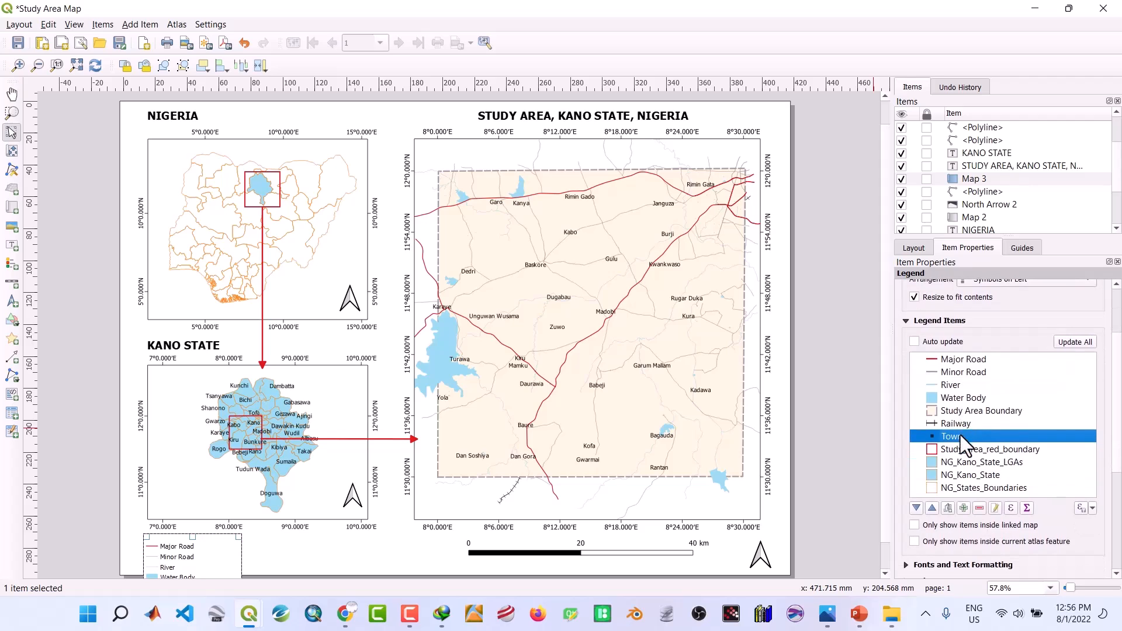
pyautogui.click(957, 446)
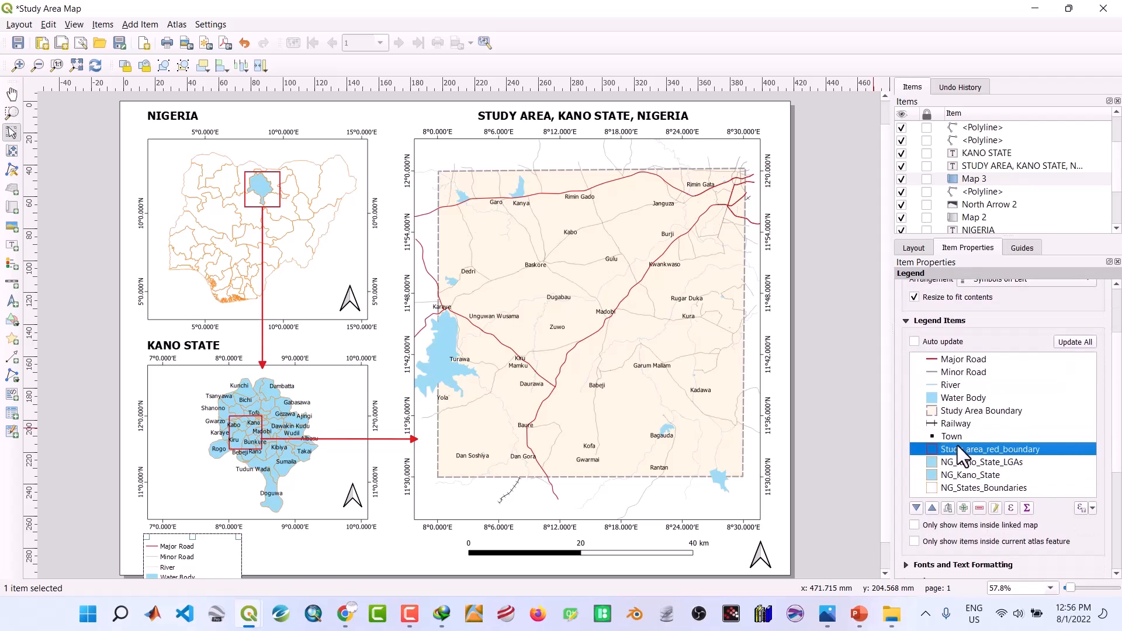
pyautogui.click(977, 506)
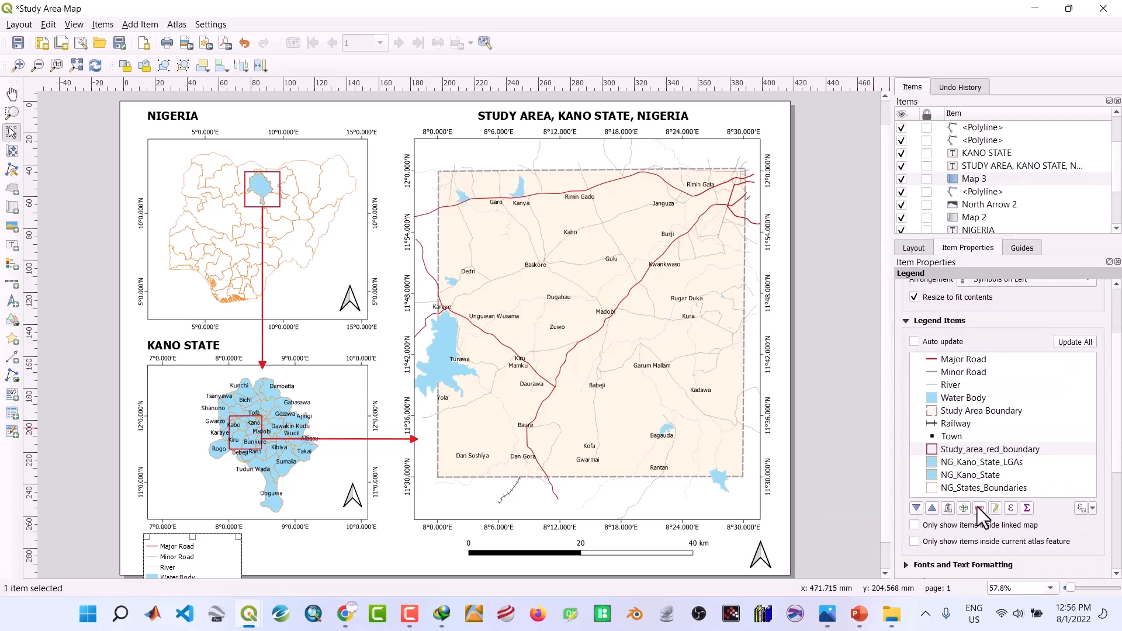
pyautogui.click(965, 450)
pyautogui.click(978, 508)
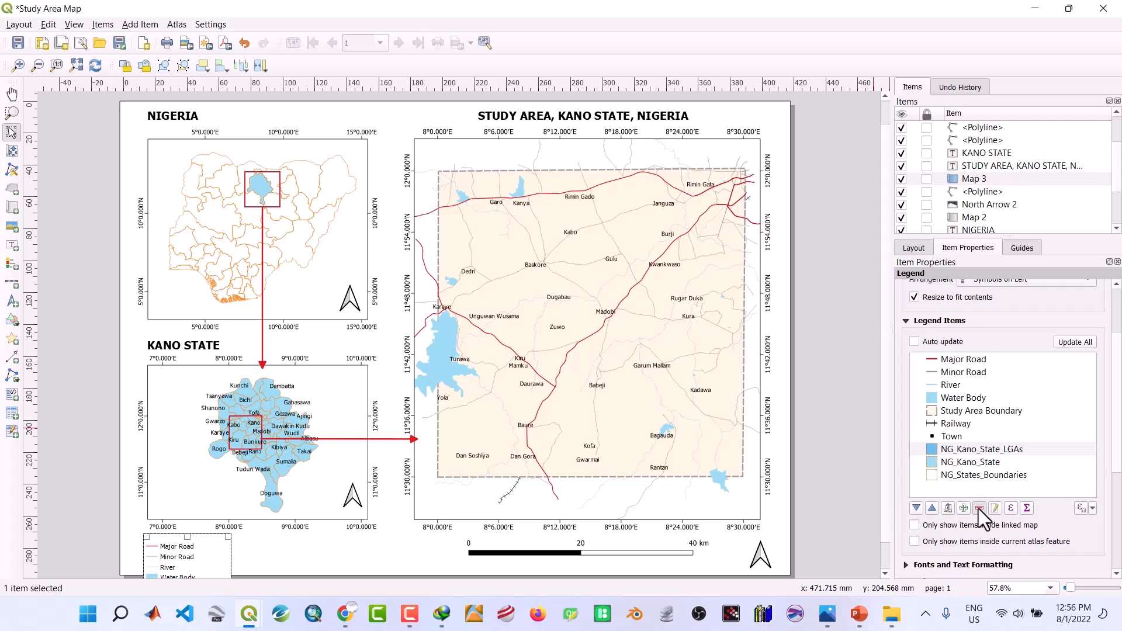
pyautogui.click(971, 451)
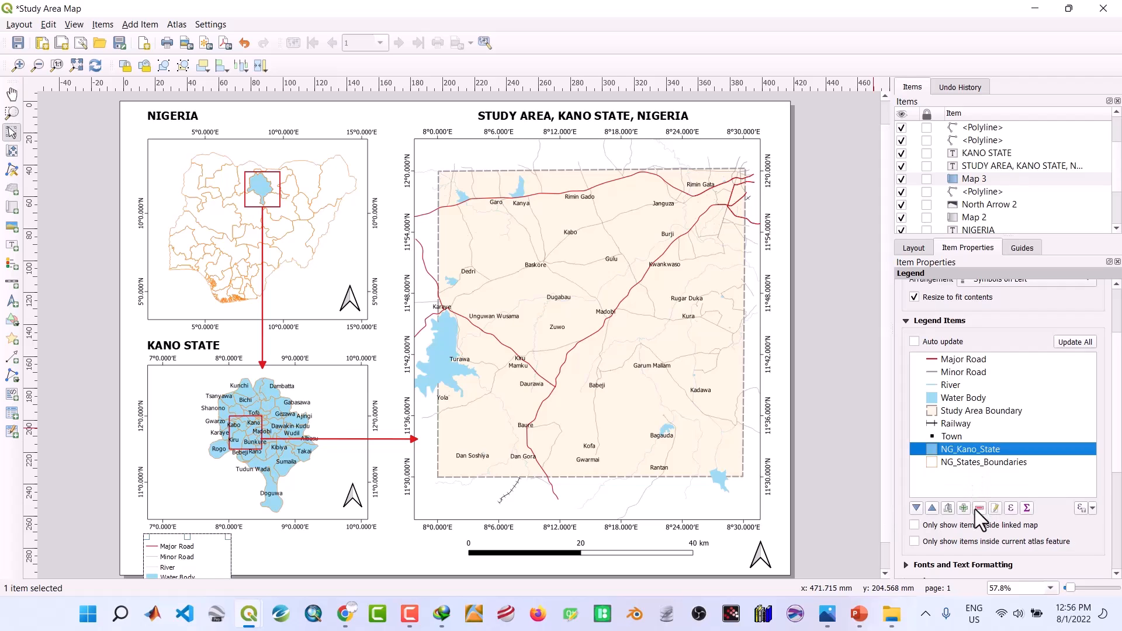
pyautogui.click(977, 508)
pyautogui.click(967, 457)
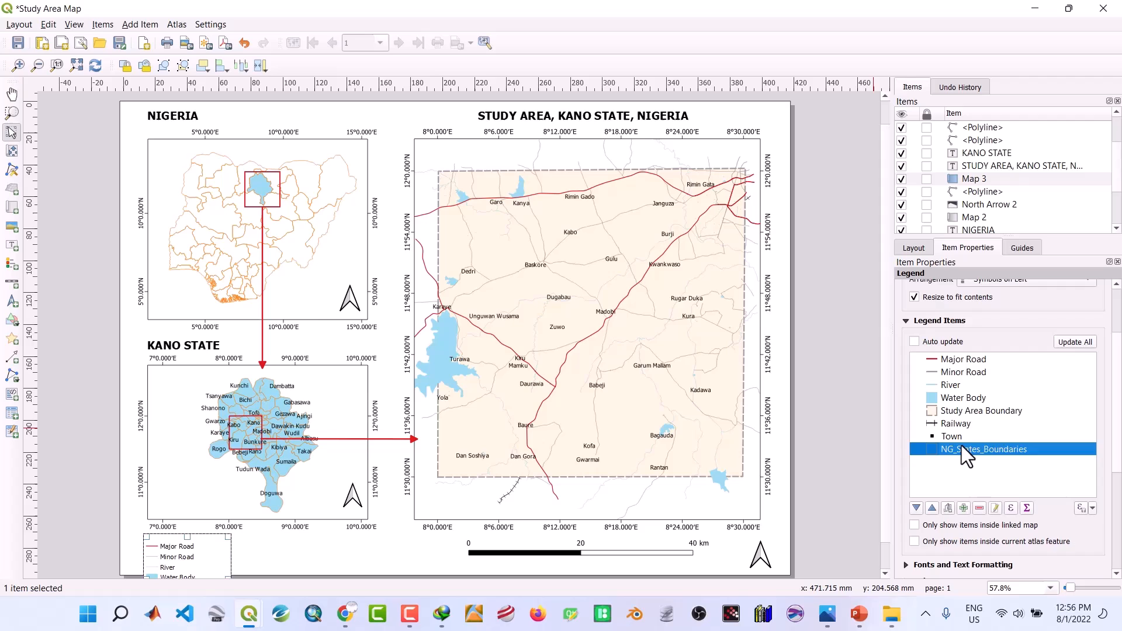
pyautogui.click(977, 506)
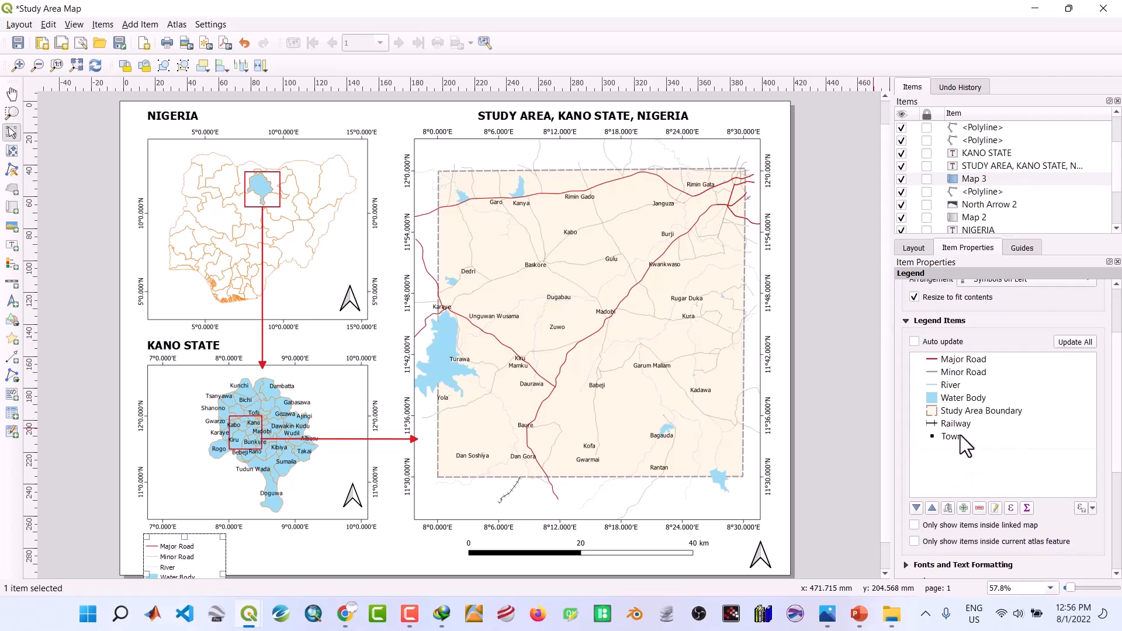
# Give the legend the title "LEGEND"
pyautogui.scroll(-5, 918, 528)
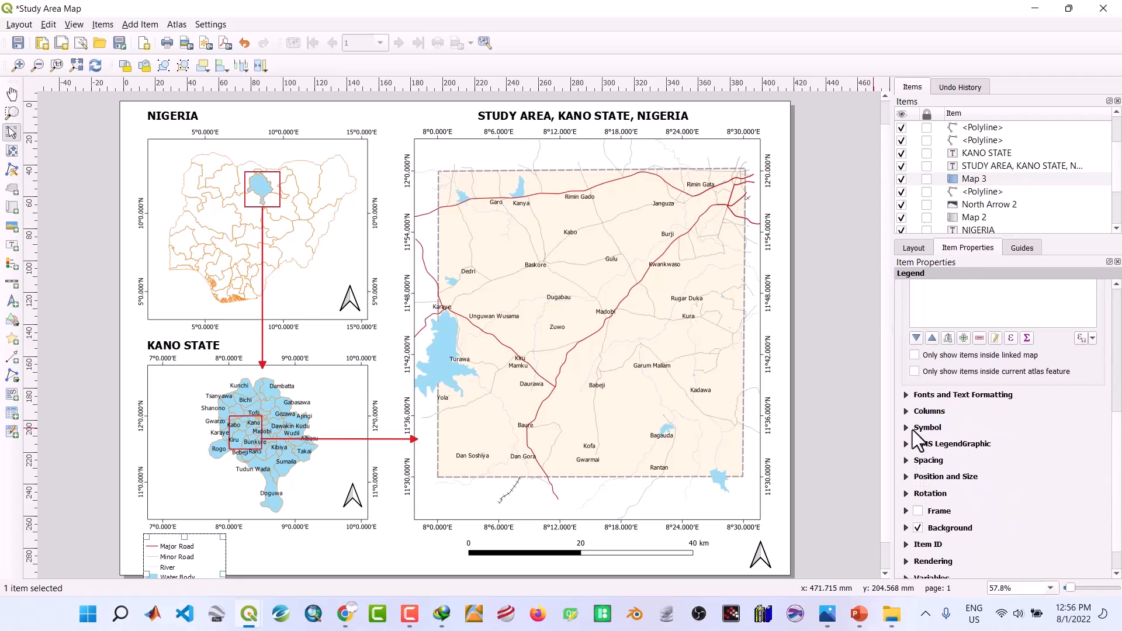
pyautogui.scroll(6, 920, 390)
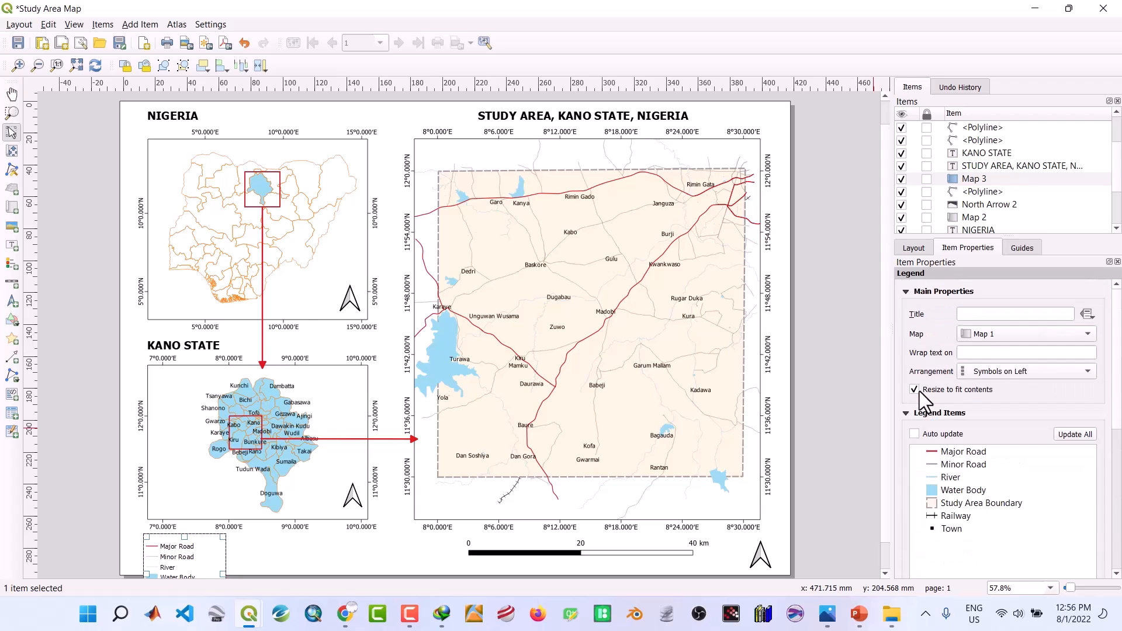
pyautogui.click(994, 314)
pyautogui.write('LEGEND')
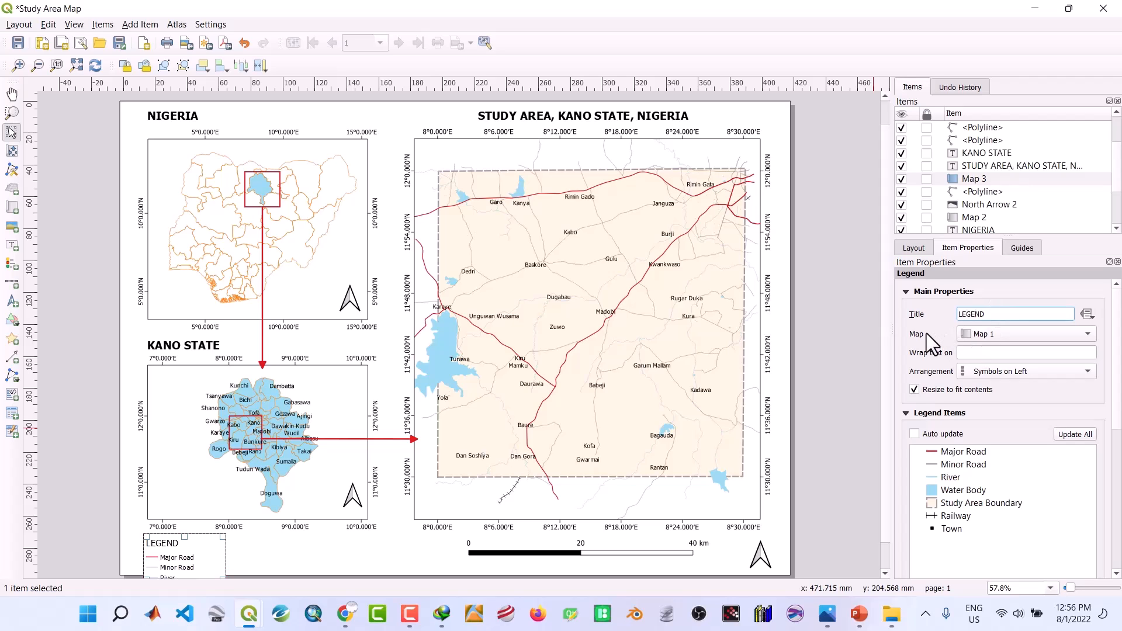
pyautogui.click(965, 398)
# Arrange the legend entries in 3 columns and enable splitting layers across them
pyautogui.scroll(-5, 908, 515)
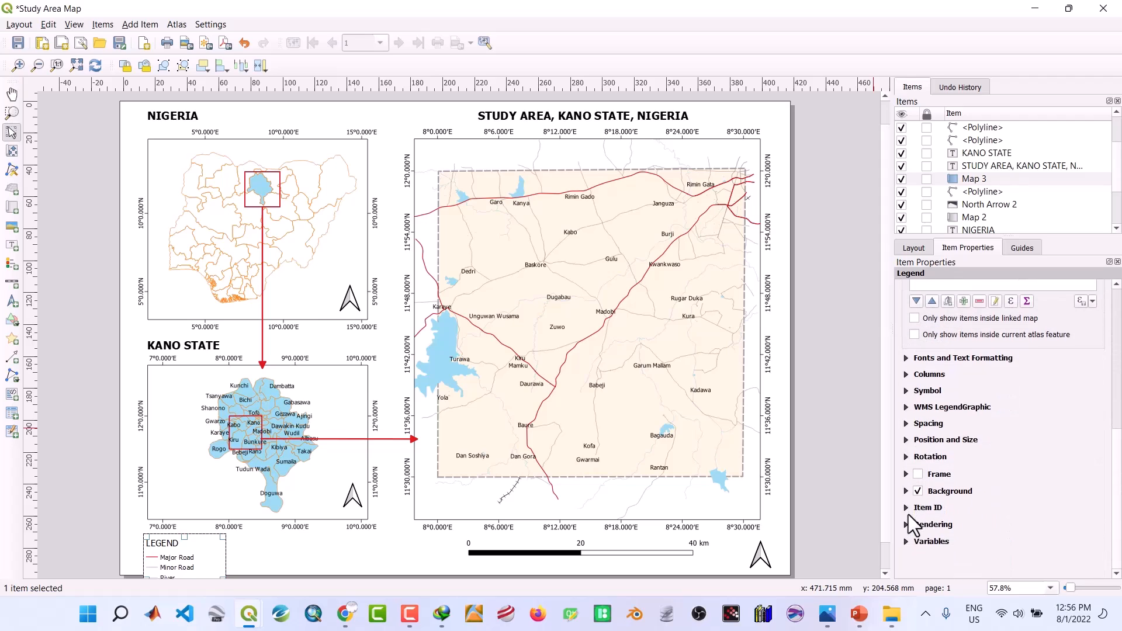
pyautogui.click(907, 375)
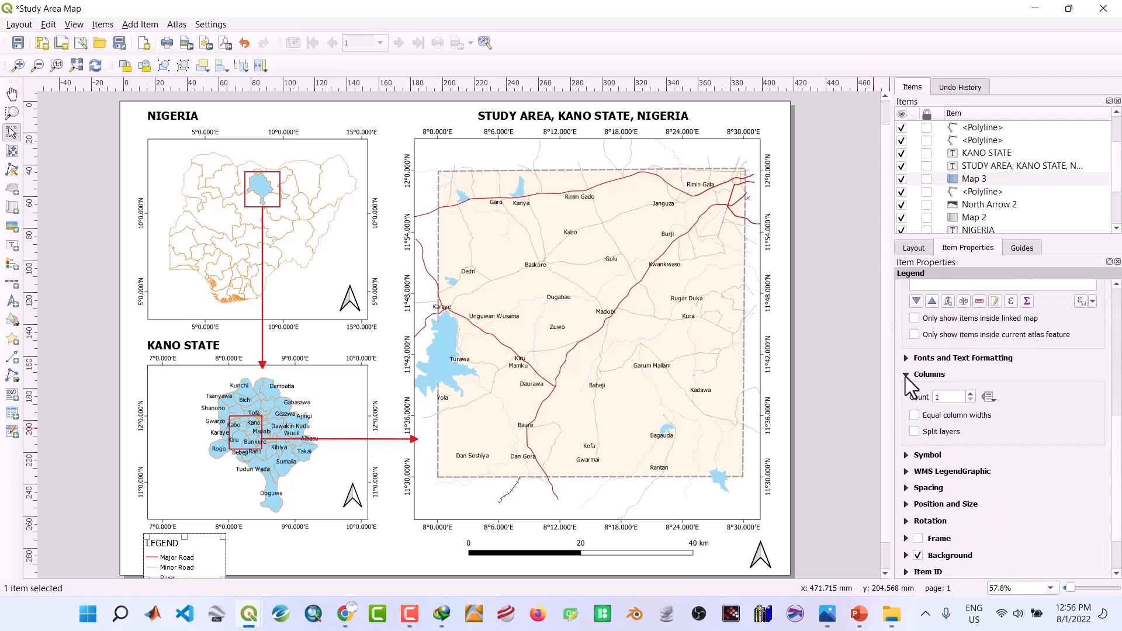
pyautogui.click(971, 393)
pyautogui.click(971, 393)
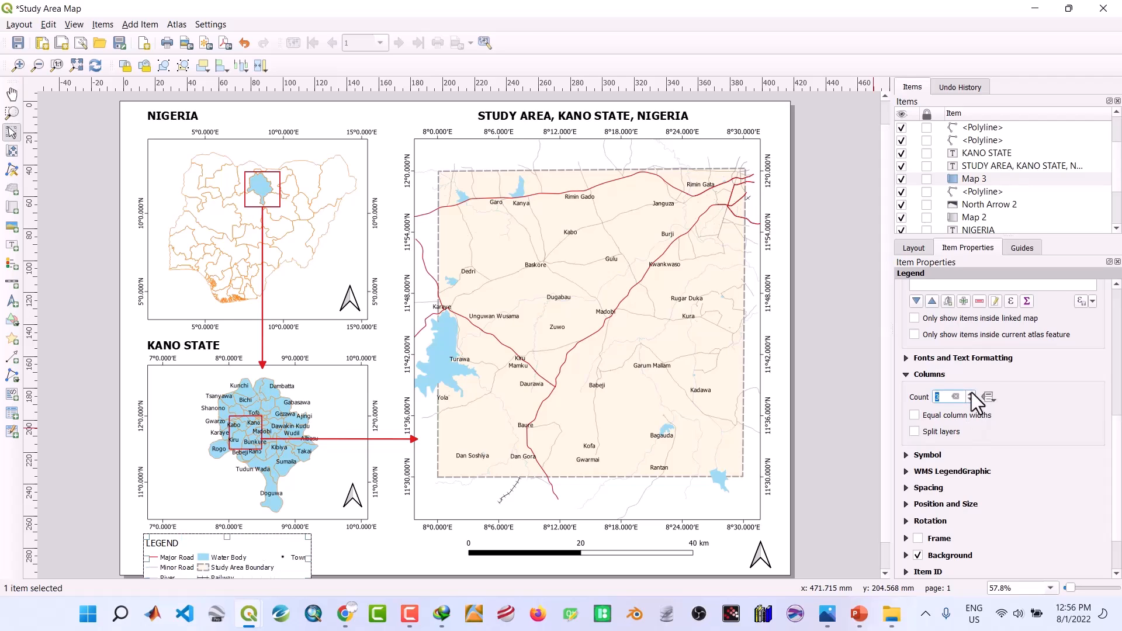
pyautogui.click(916, 432)
# Stretch the legend box wider and move it up close beneath the Kano State map
pyautogui.moveTo(309, 560); pyautogui.dragTo(416, 549)
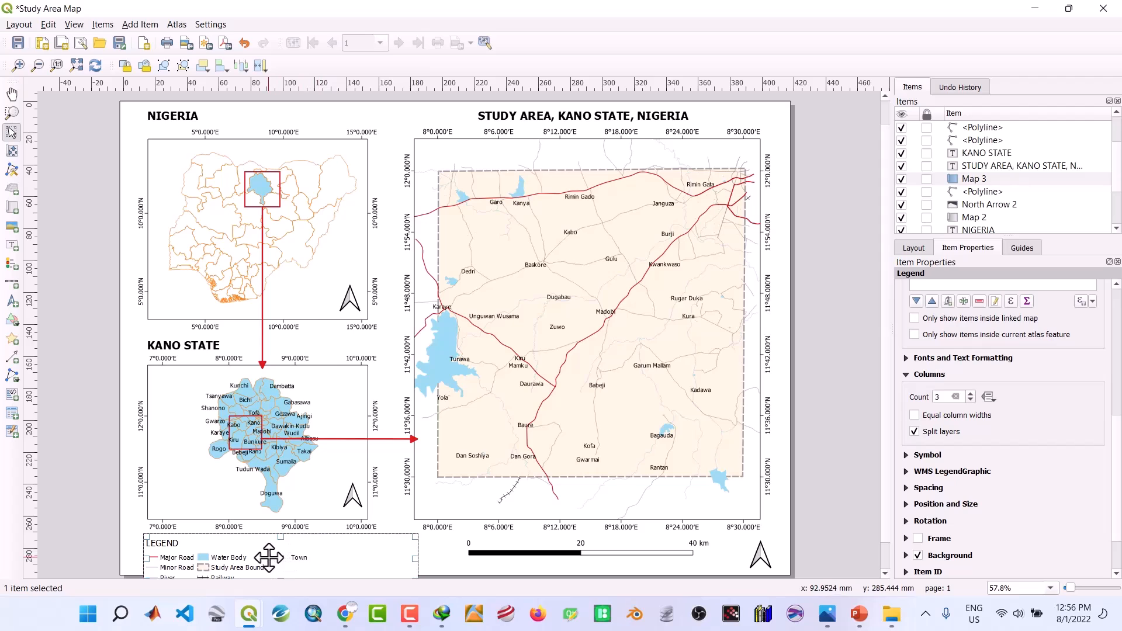
pyautogui.moveTo(269, 554)
pyautogui.mouseDown()
pyautogui.moveTo(269, 539)
pyautogui.moveTo(265, 548)
pyautogui.mouseUp()
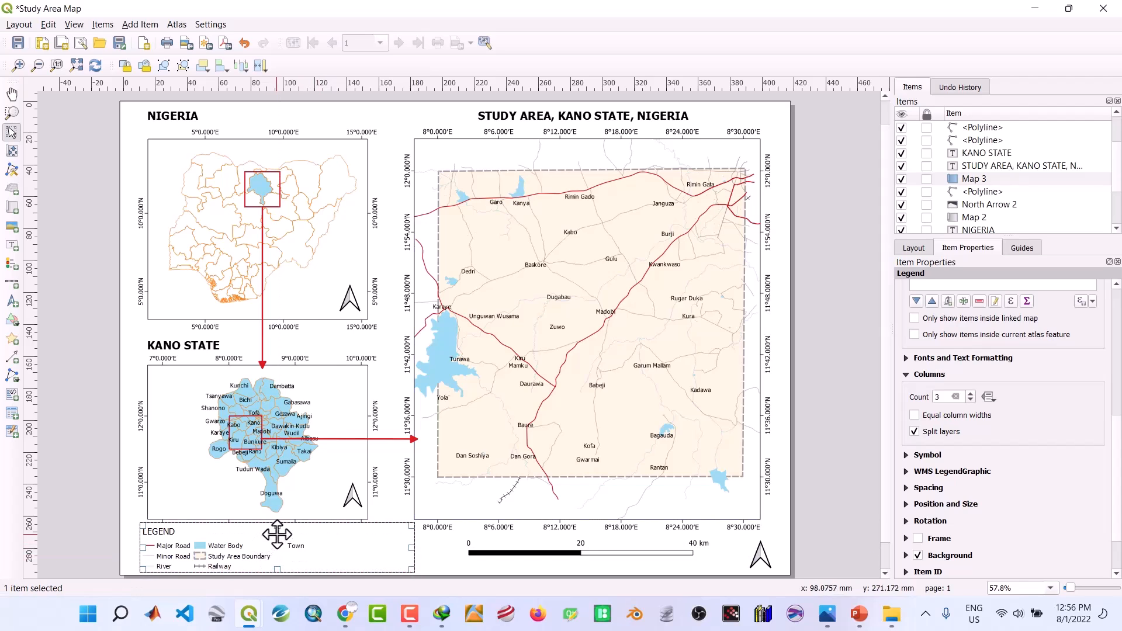
pyautogui.moveTo(410, 550); pyautogui.dragTo(444, 549)
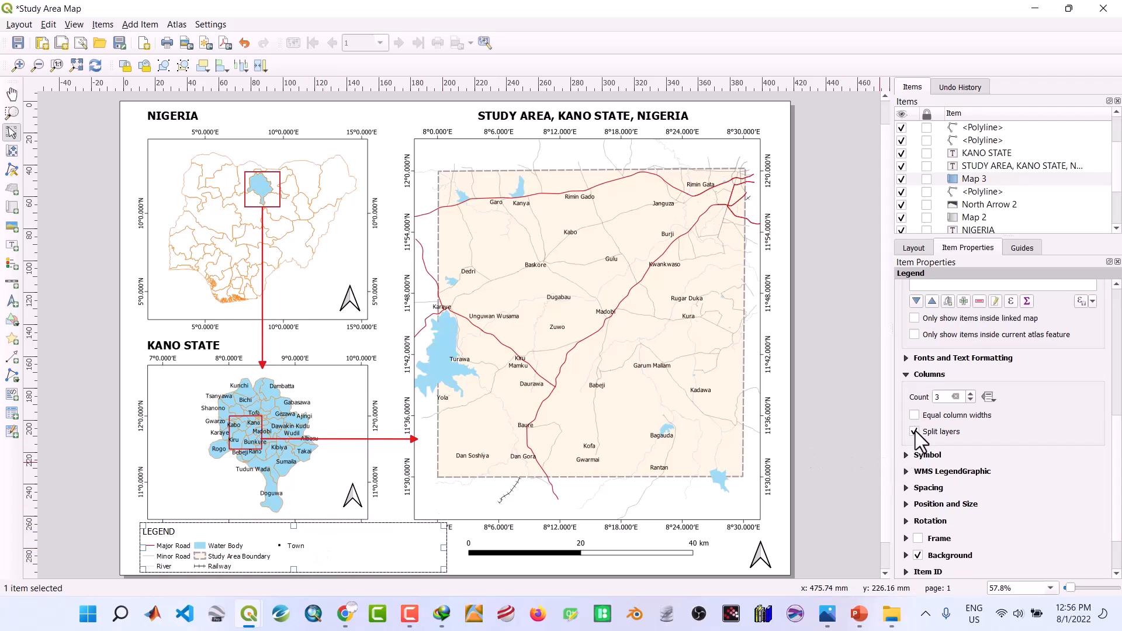
# Replace the legend's layer splitting with equal column widths and move the legend down, clear of the Kano State map's grid labels
pyautogui.click(915, 432)
pyautogui.click(914, 415)
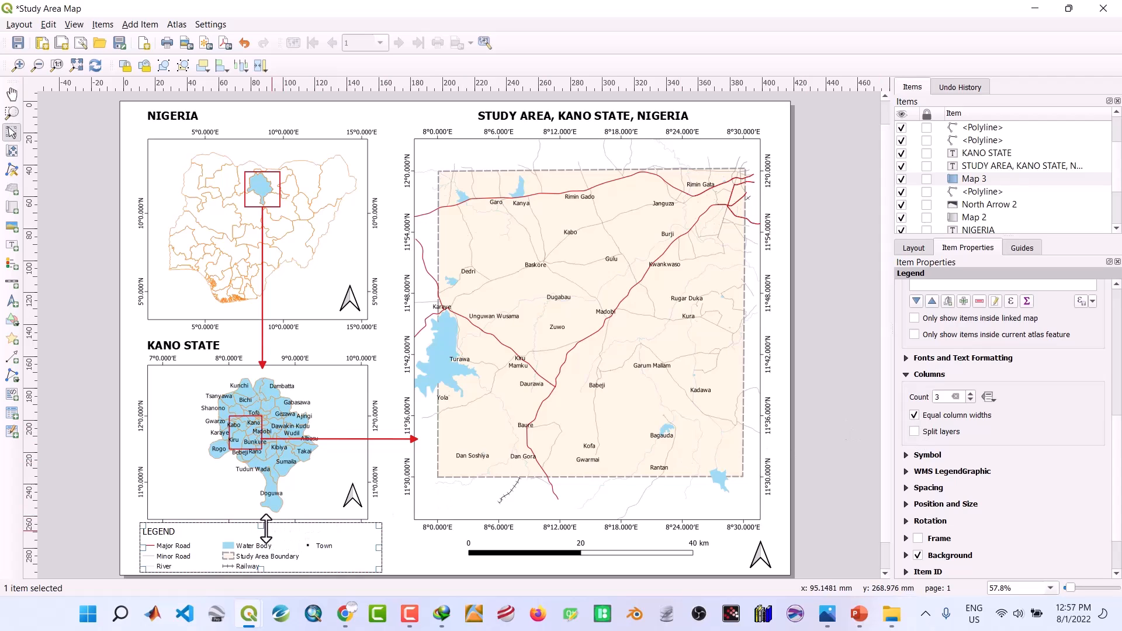
pyautogui.moveTo(262, 526); pyautogui.dragTo(260, 538)
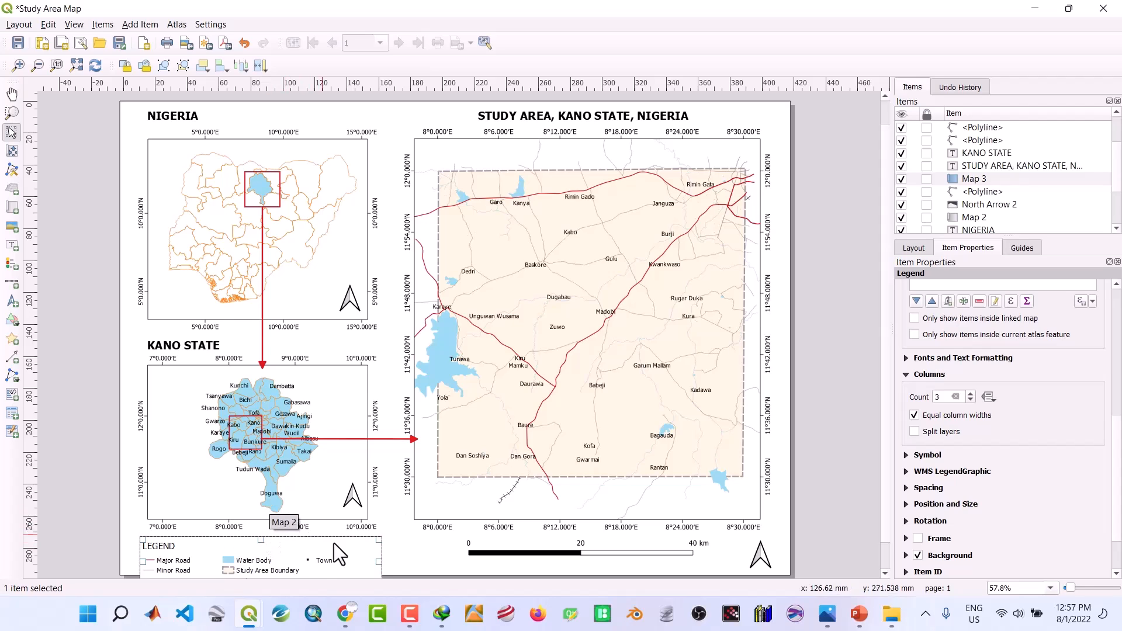
# Shift the scale bar right to make room for the wider legend and switch its segments to a fixed width of 20 units
pyautogui.moveTo(379, 561); pyautogui.dragTo(543, 549)
pyautogui.click(498, 559)
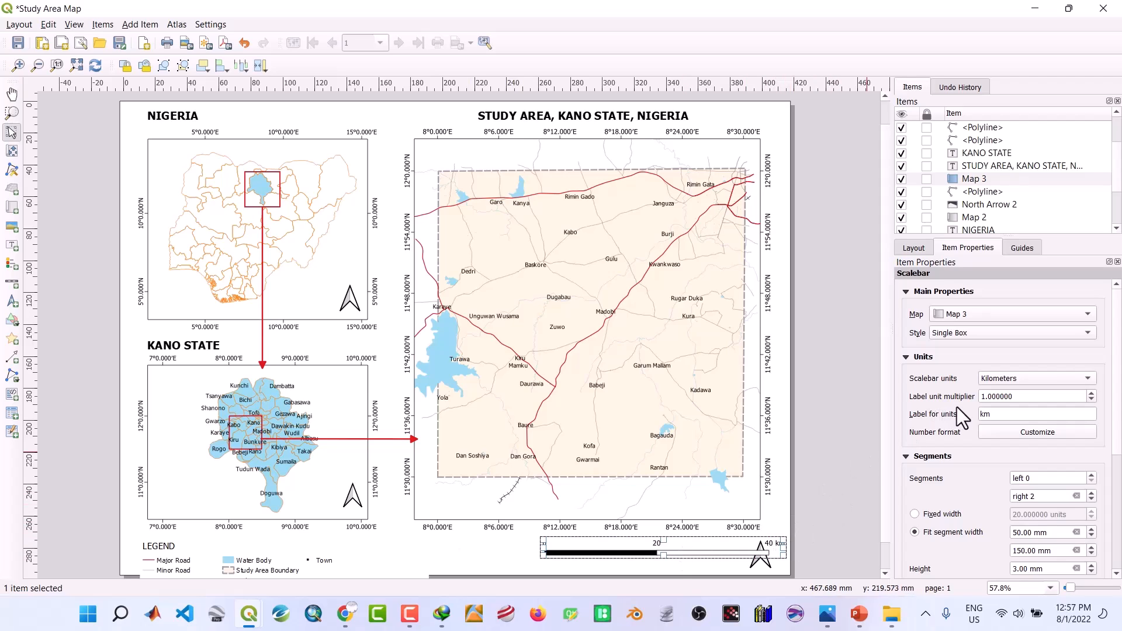
pyautogui.click(914, 514)
pyautogui.moveTo(785, 550); pyautogui.dragTo(717, 549)
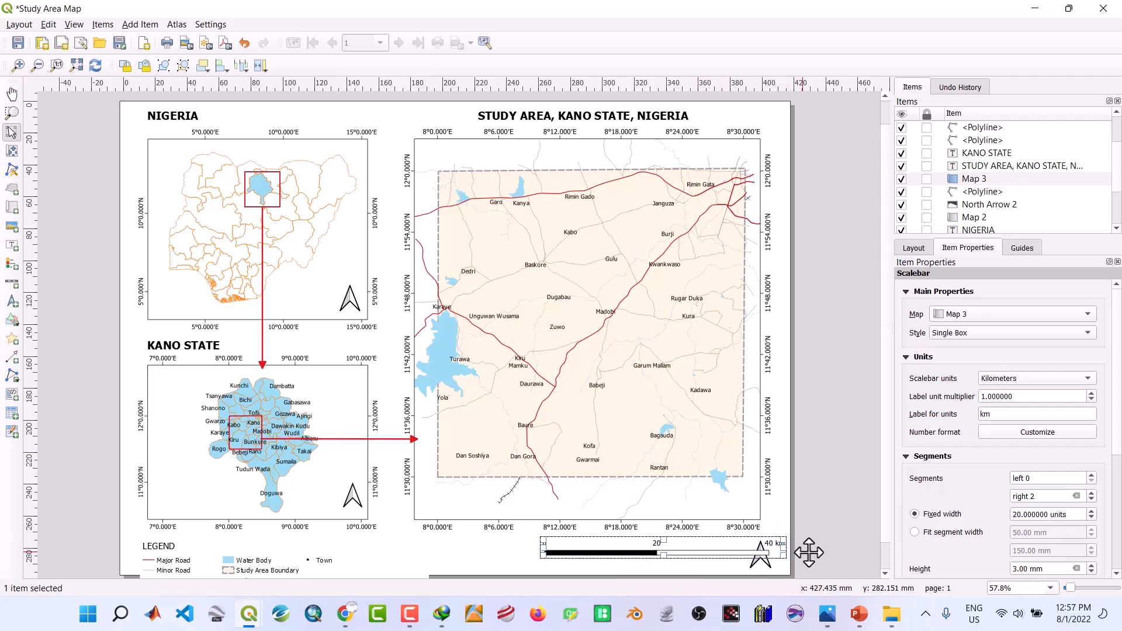
# Move the legend slightly left beneath the Kano State map
pyautogui.click(266, 563)
pyautogui.moveTo(266, 563); pyautogui.dragTo(285, 540)
pyautogui.click(706, 243)
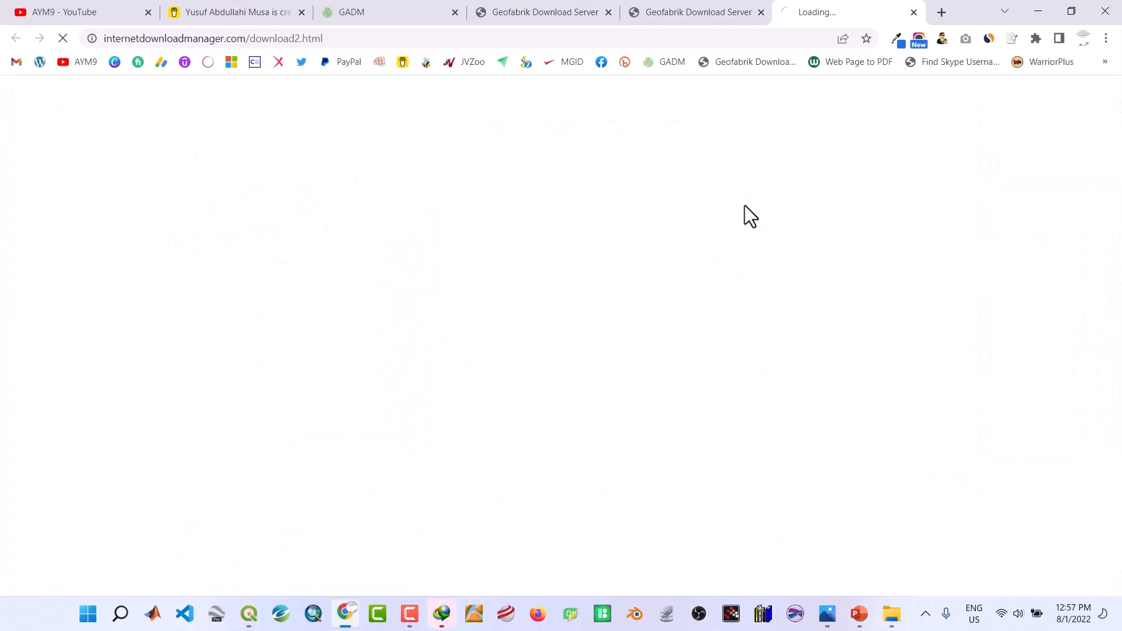
pyautogui.click(914, 11)
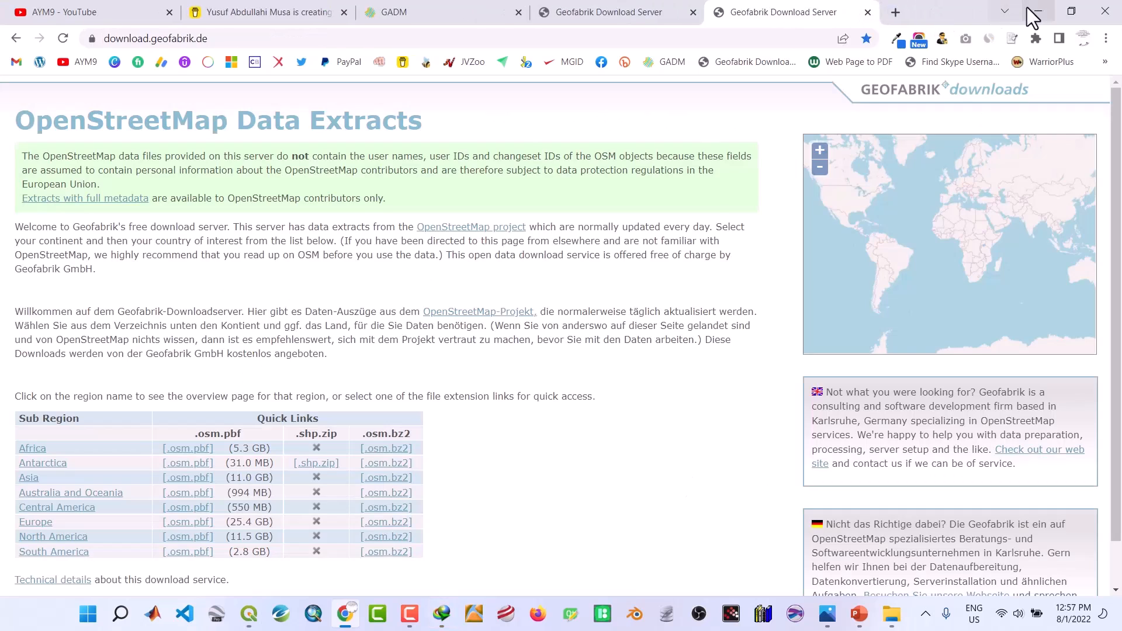
pyautogui.click(1036, 10)
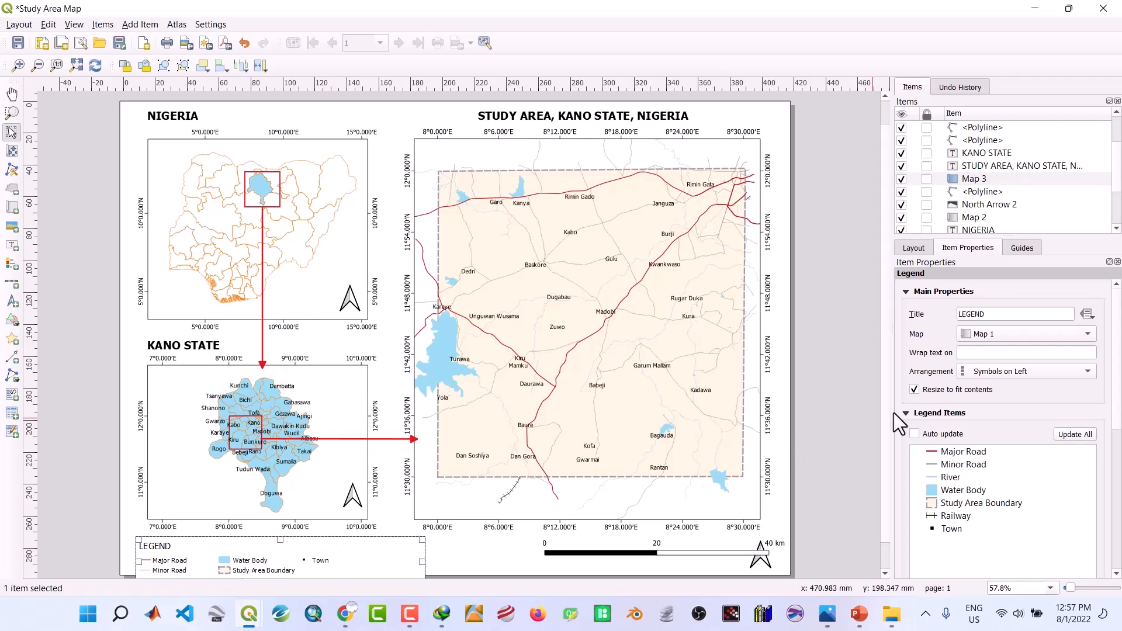
# Set the legend's column count to 4
pyautogui.scroll(-6, 931, 436)
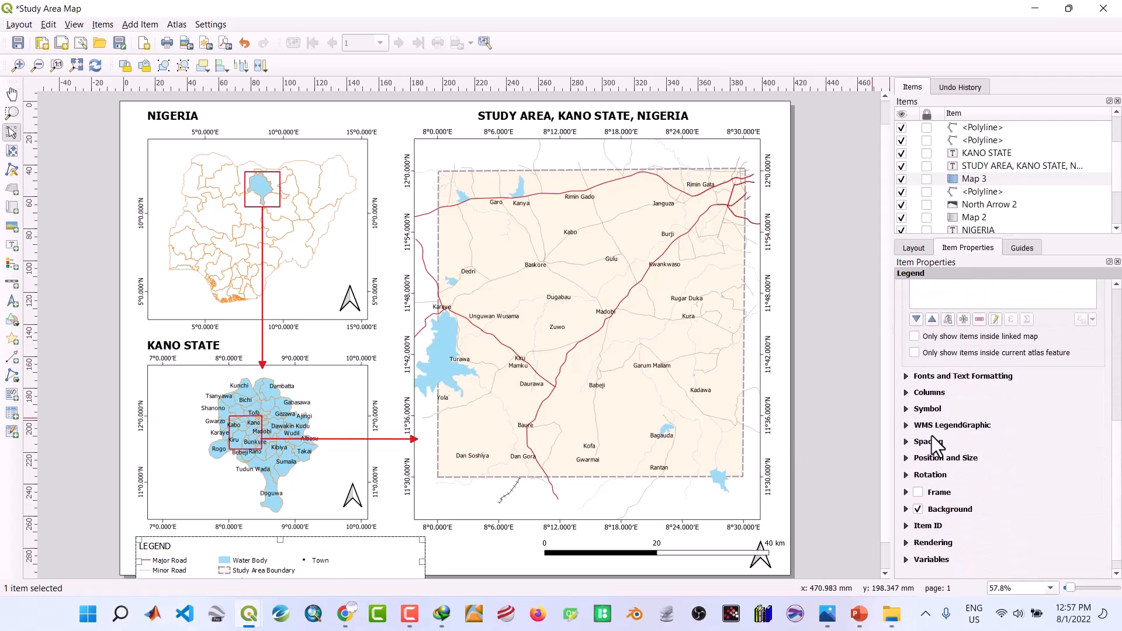
pyautogui.click(907, 391)
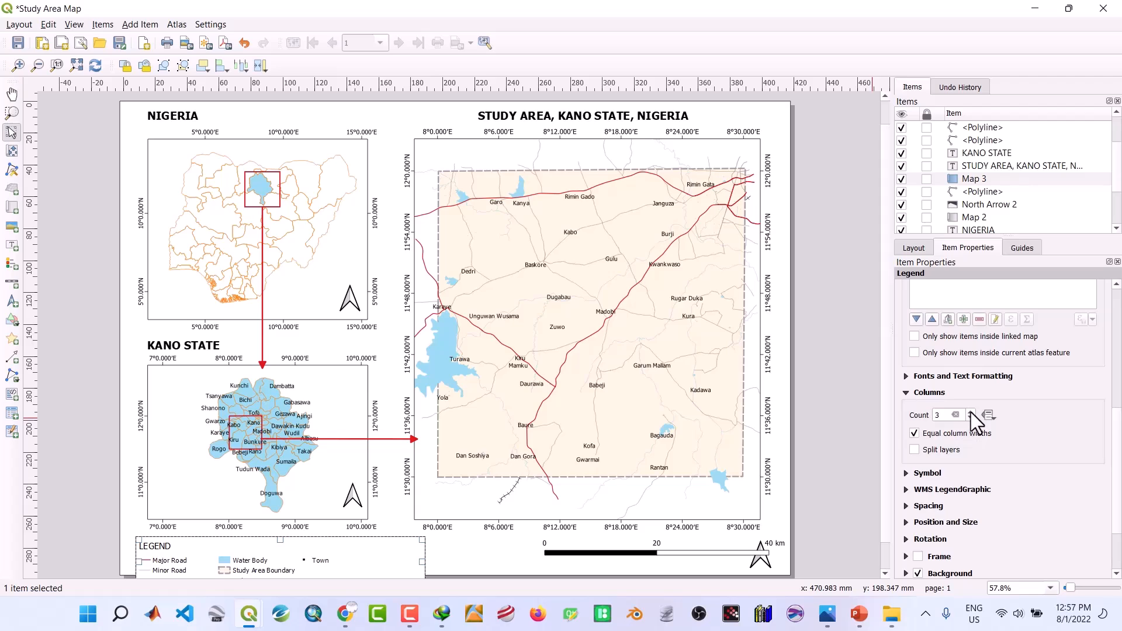
pyautogui.click(970, 412)
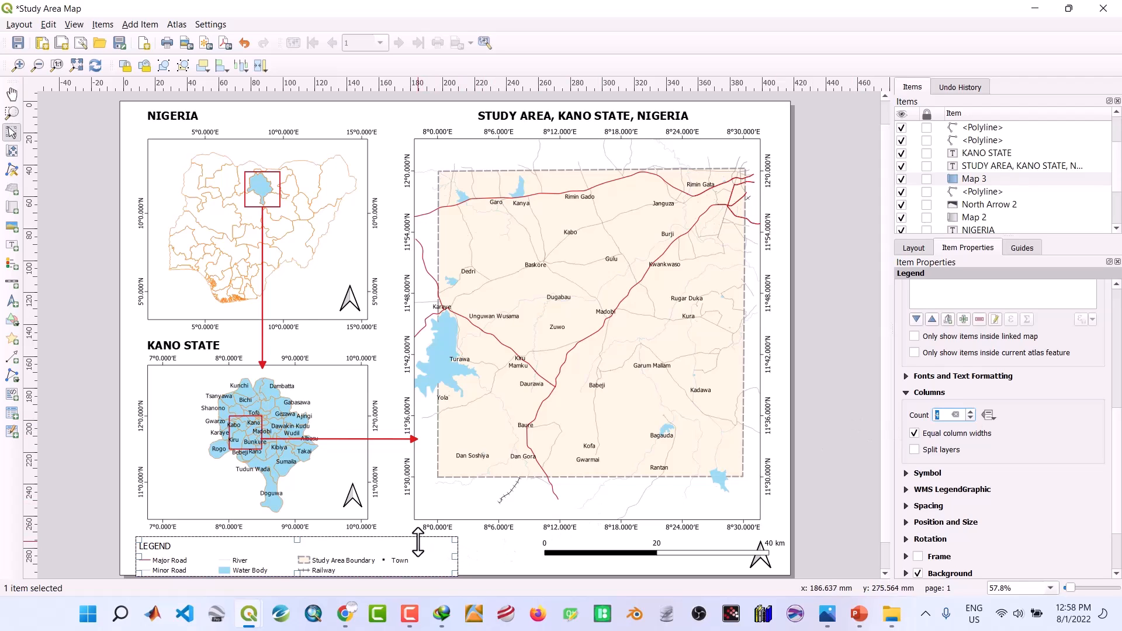
# Move the legend up to fit inside the page and nudge it right to line up with the Kano State map's left edge
pyautogui.moveTo(421, 540); pyautogui.dragTo(419, 536)
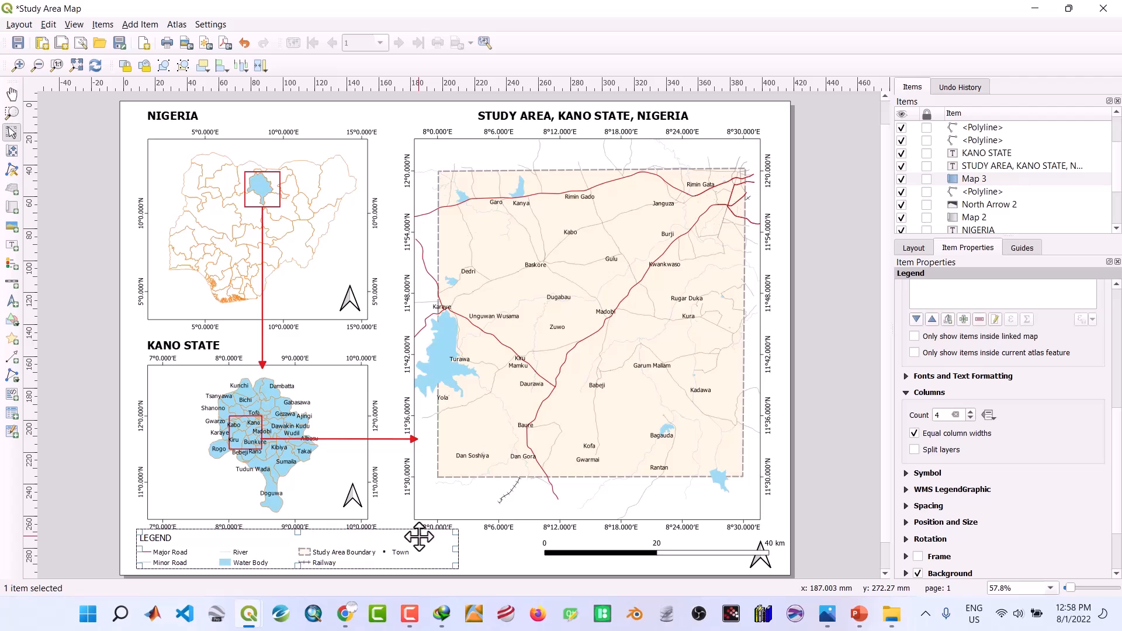
pyautogui.moveTo(419, 536); pyautogui.dragTo(420, 538)
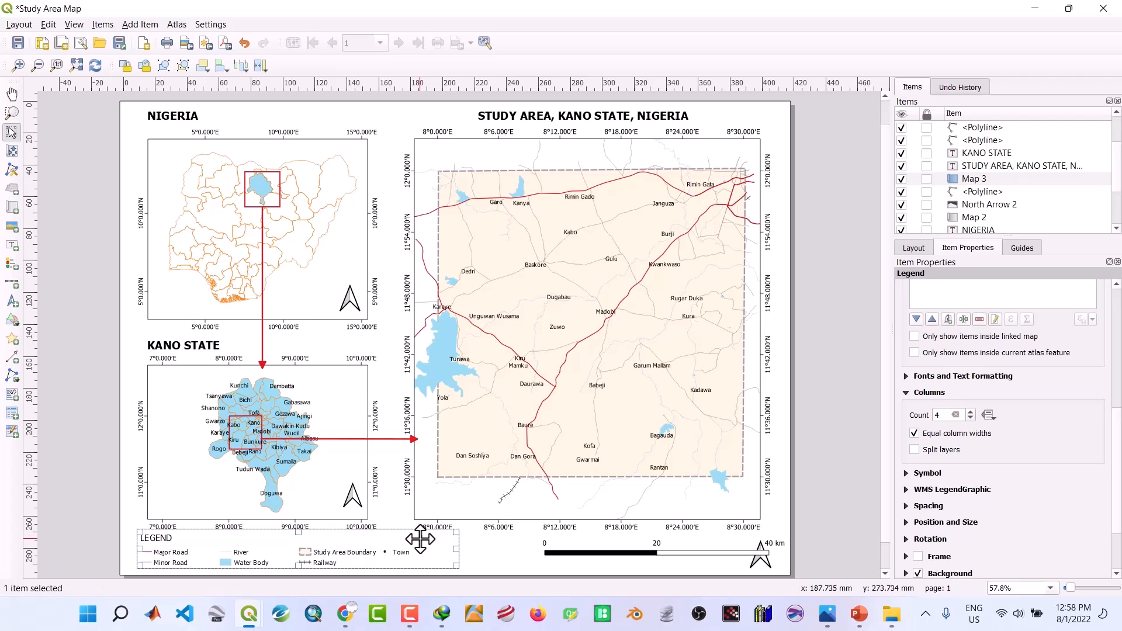
pyautogui.press('Down')
pyautogui.press('Down')
pyautogui.press('Down')
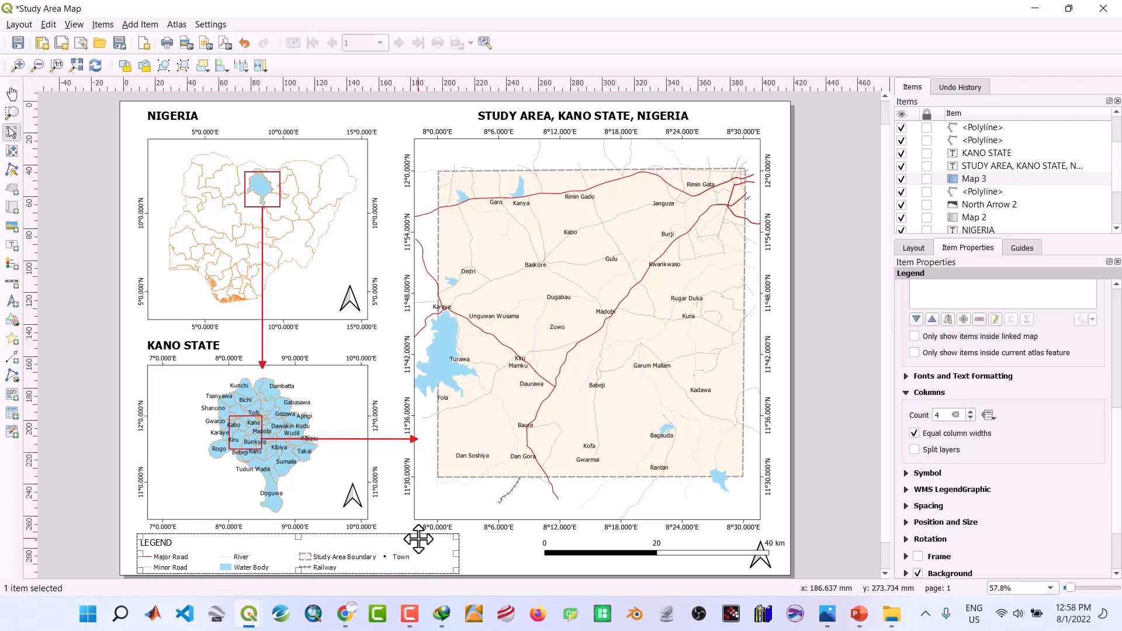
pyautogui.press('Right')
pyautogui.press('Right')
pyautogui.press('Right')
pyautogui.press('Right')
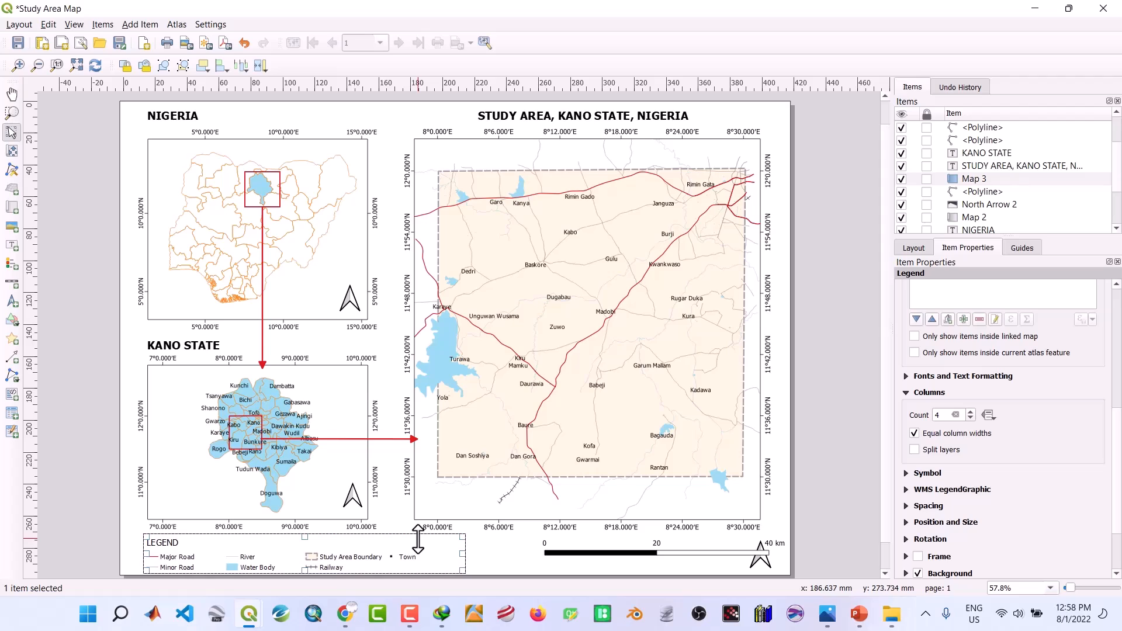
# Format the legend title font as bold at size 20
pyautogui.click(907, 376)
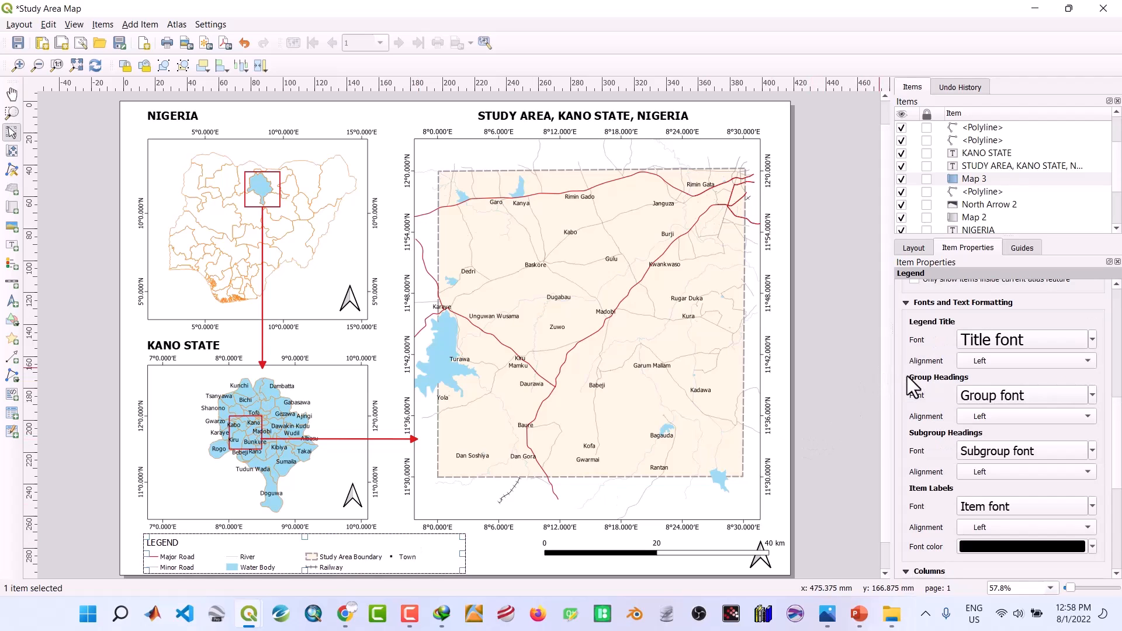
pyautogui.click(983, 342)
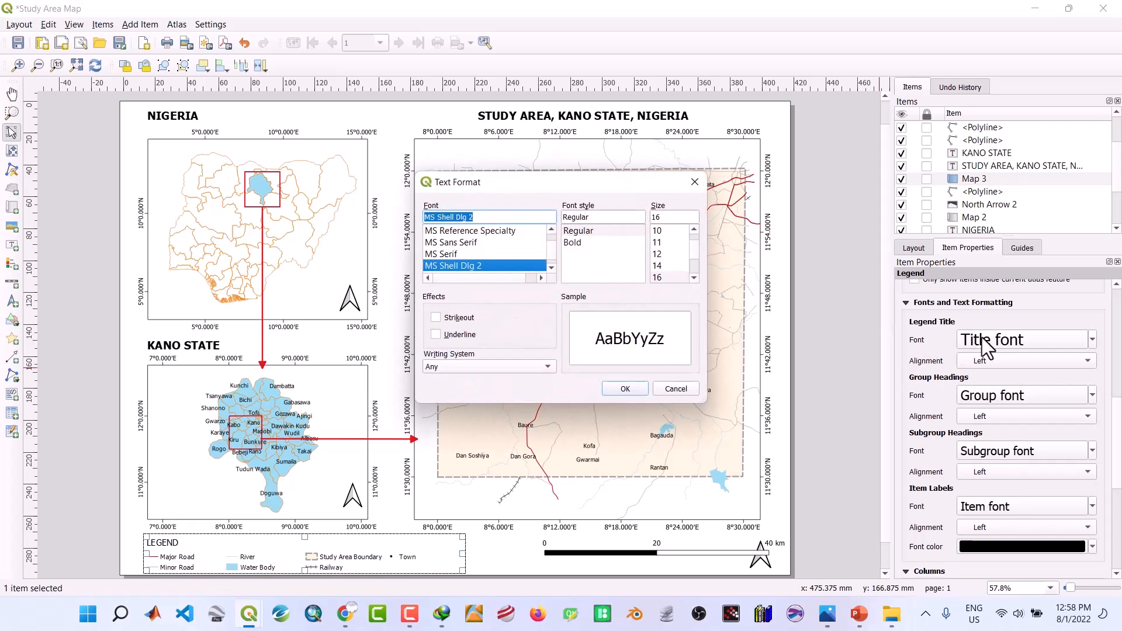
pyautogui.click(694, 278)
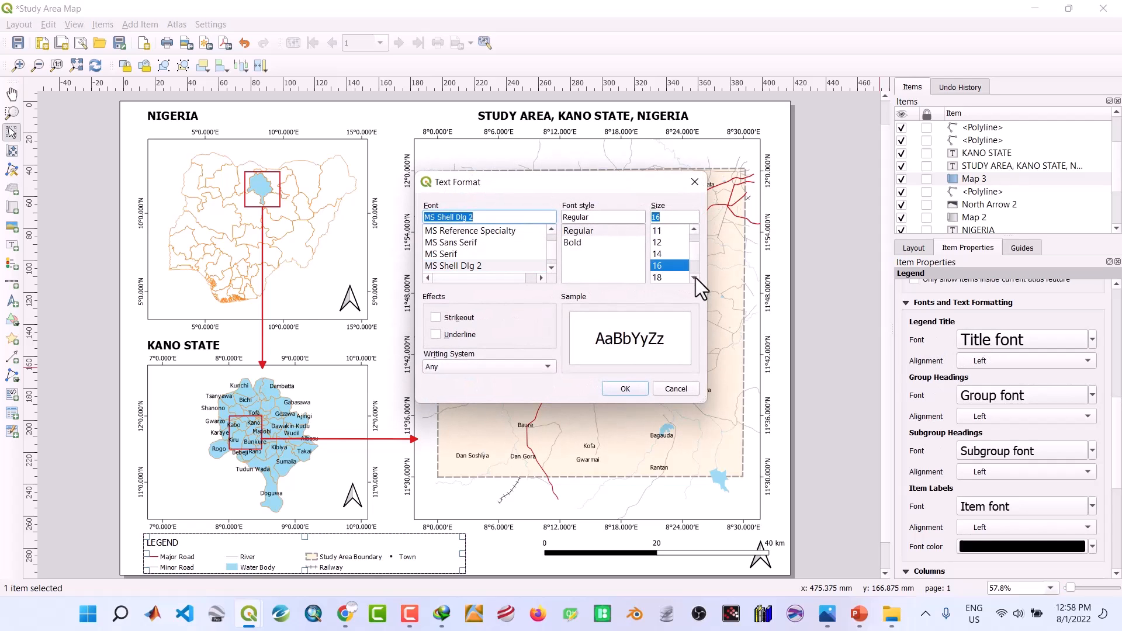
pyautogui.click(695, 278)
pyautogui.click(695, 278)
pyautogui.click(656, 265)
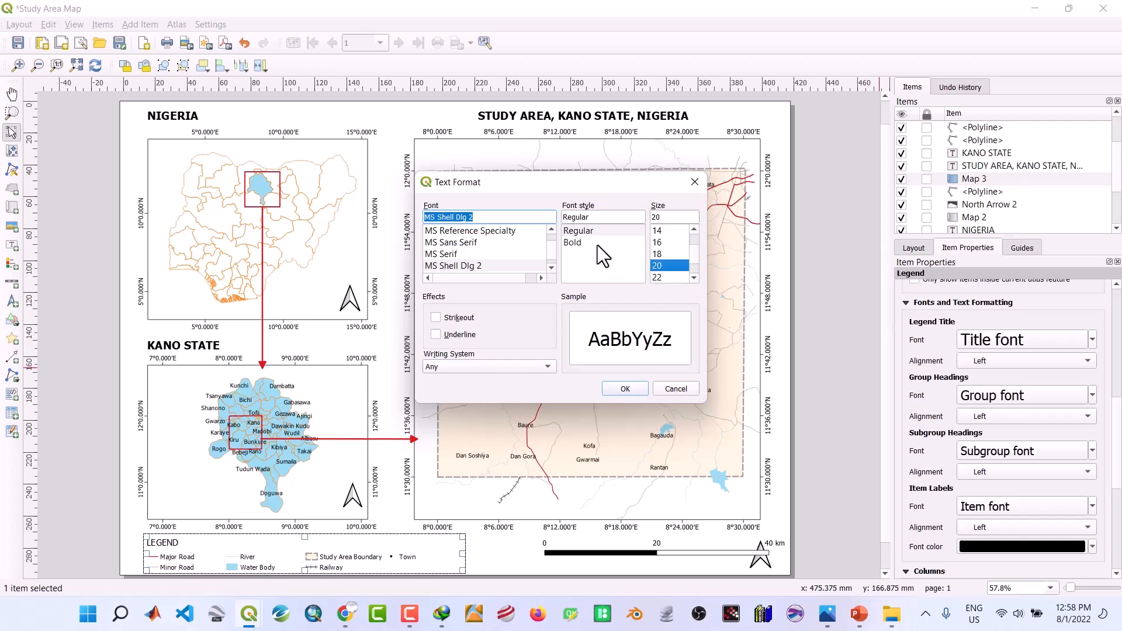
pyautogui.click(573, 243)
pyautogui.click(624, 388)
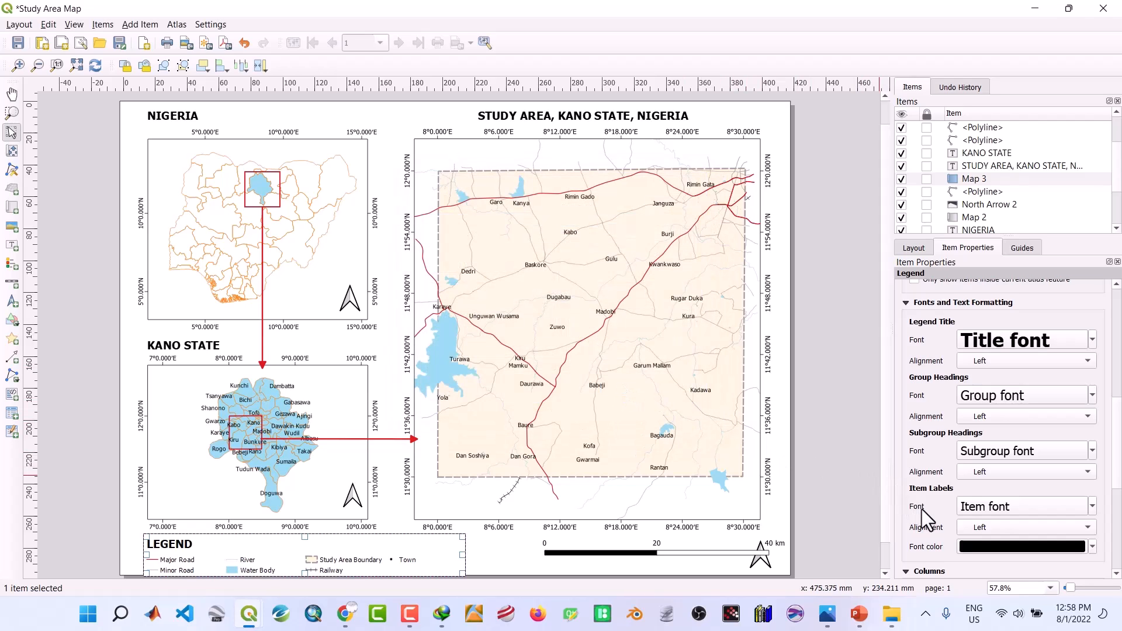
# Set the font size of the legend's item labels to 14
pyautogui.scroll(-1, 921, 510)
pyautogui.click(968, 493)
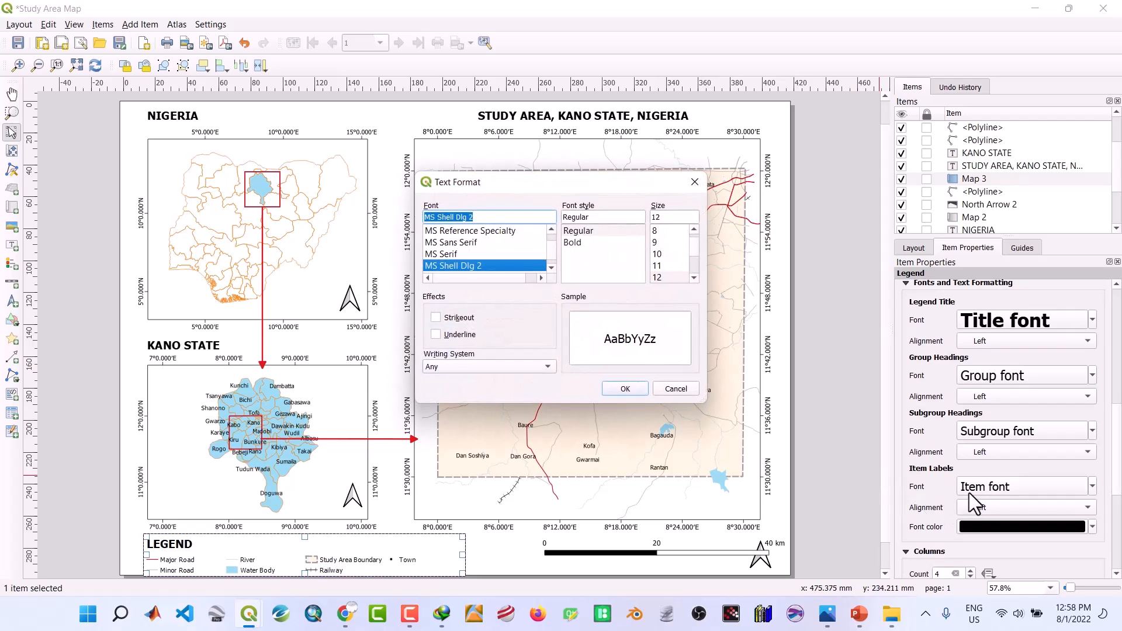
pyautogui.click(662, 277)
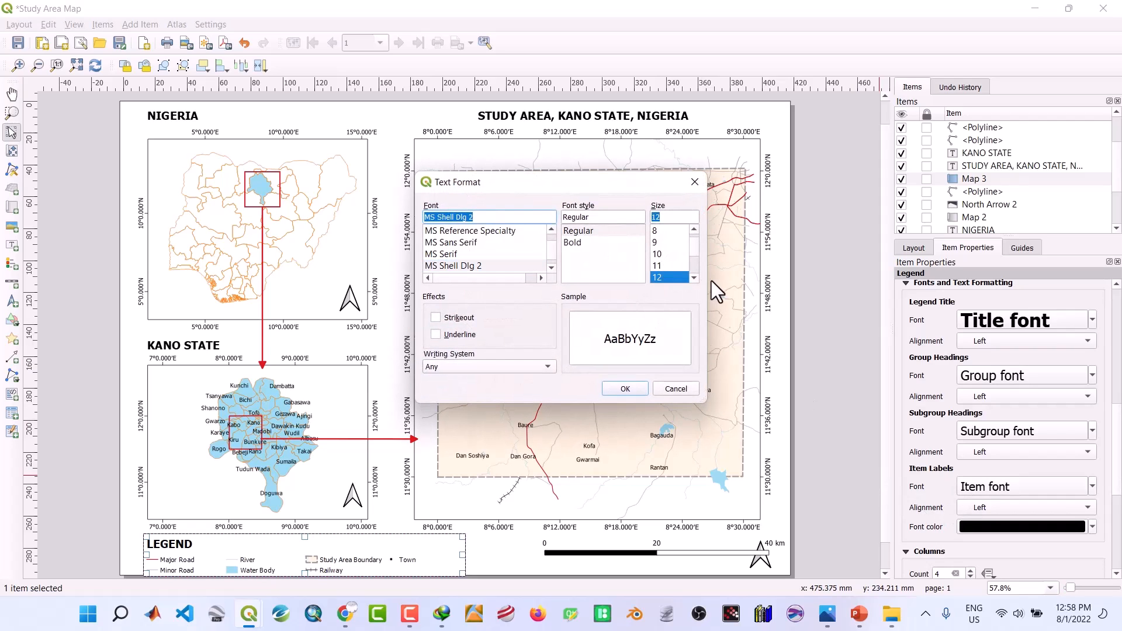
pyautogui.click(694, 278)
pyautogui.click(694, 278)
pyautogui.click(663, 265)
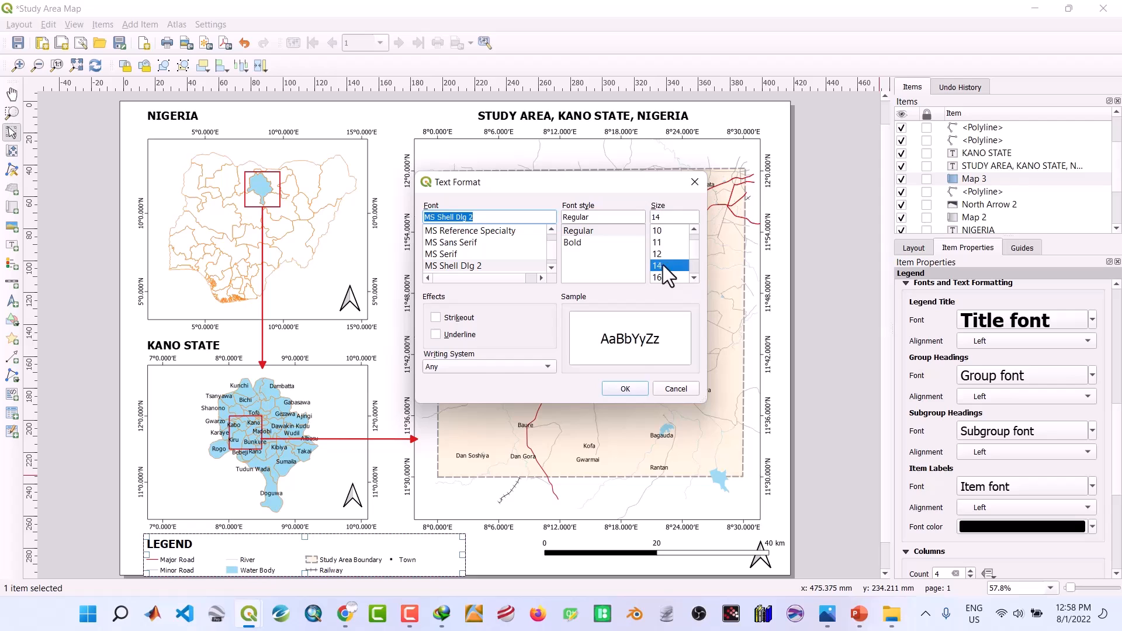
pyautogui.click(625, 388)
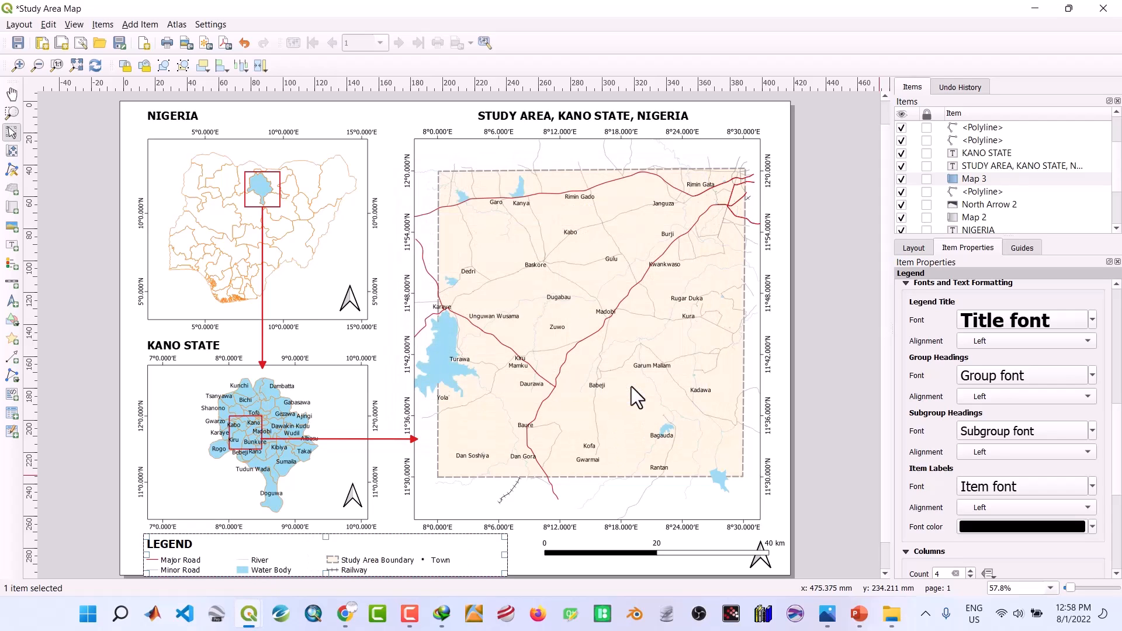
pyautogui.click(523, 548)
pyautogui.press('Up')
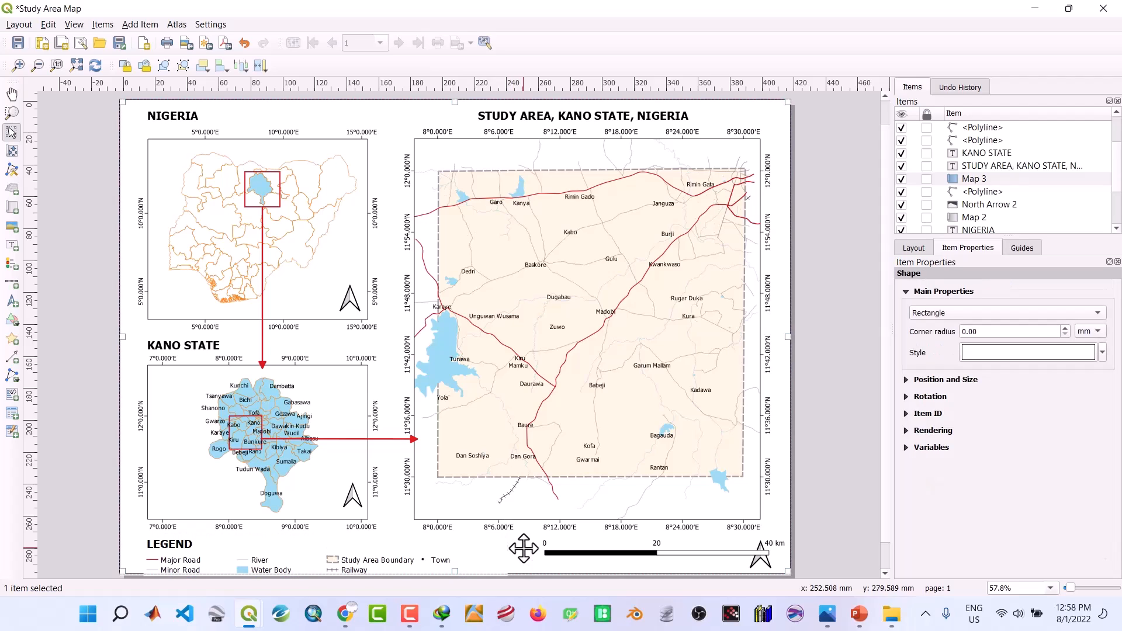
pyautogui.hotkey('ctrl', 'z')
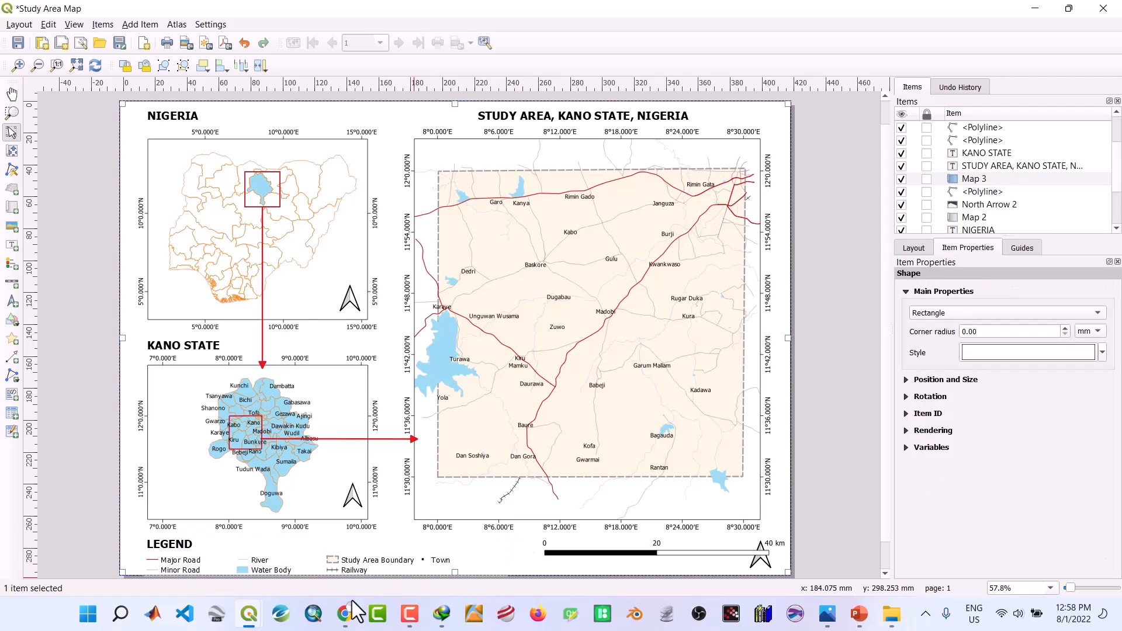
# Nudge the legend up and slightly left beneath the Kano State map, and save the project
pyautogui.click(253, 563)
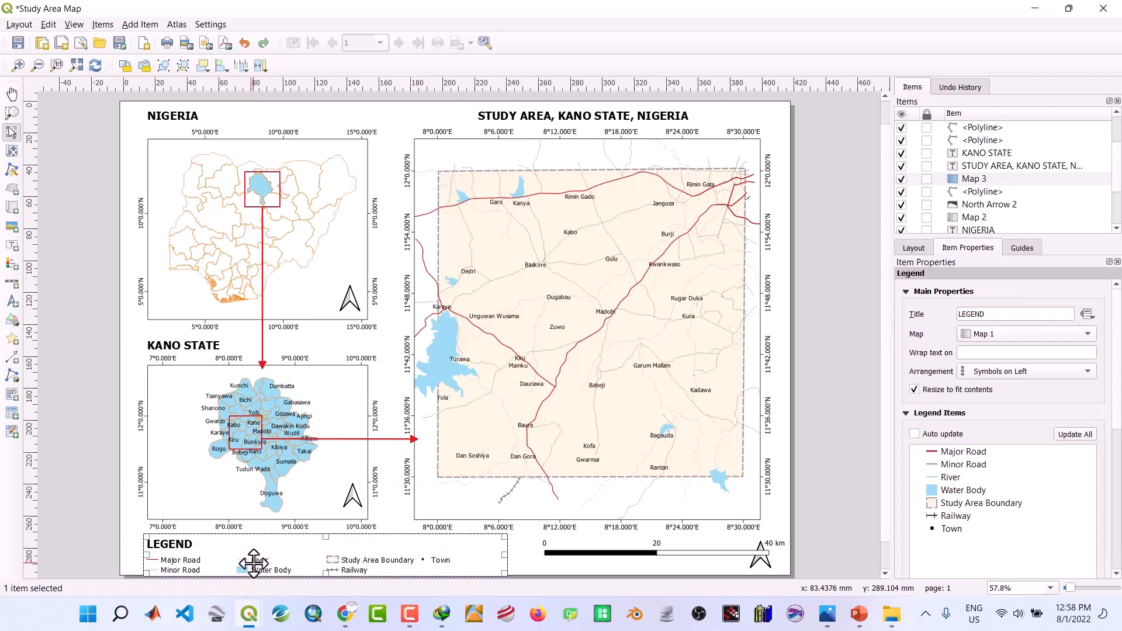
pyautogui.press('Up')
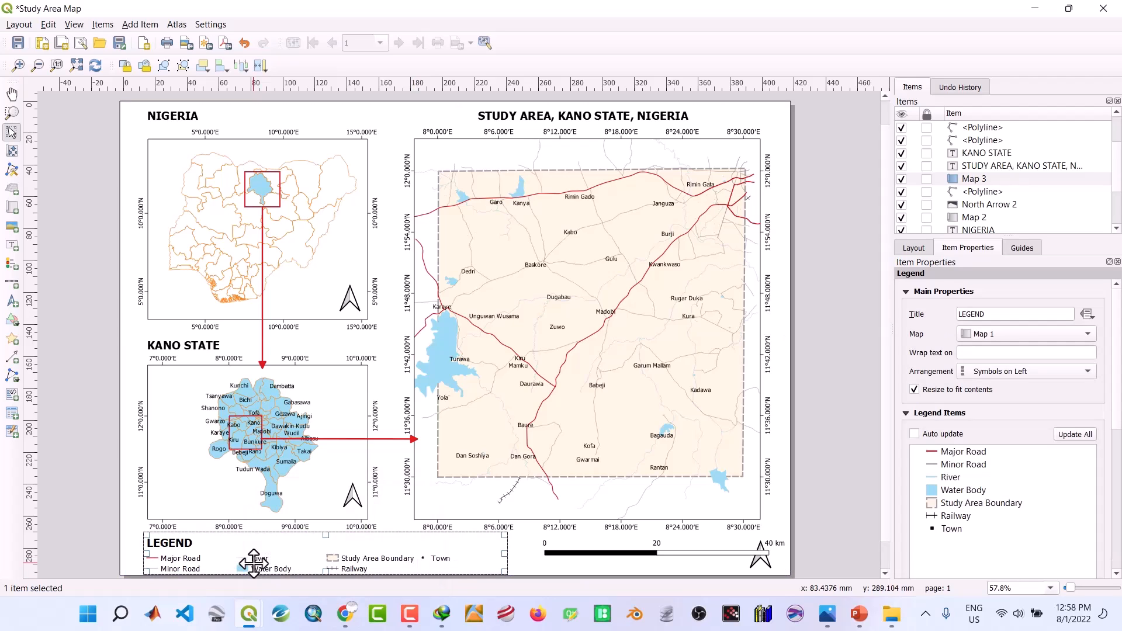
pyautogui.press('Left')
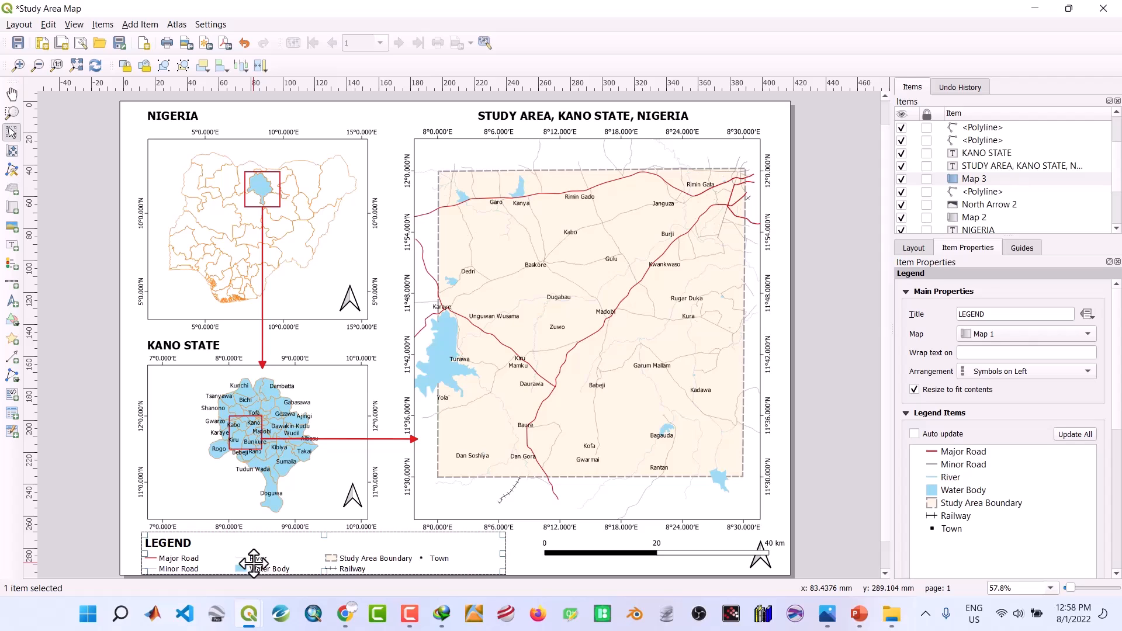
pyautogui.press('Left')
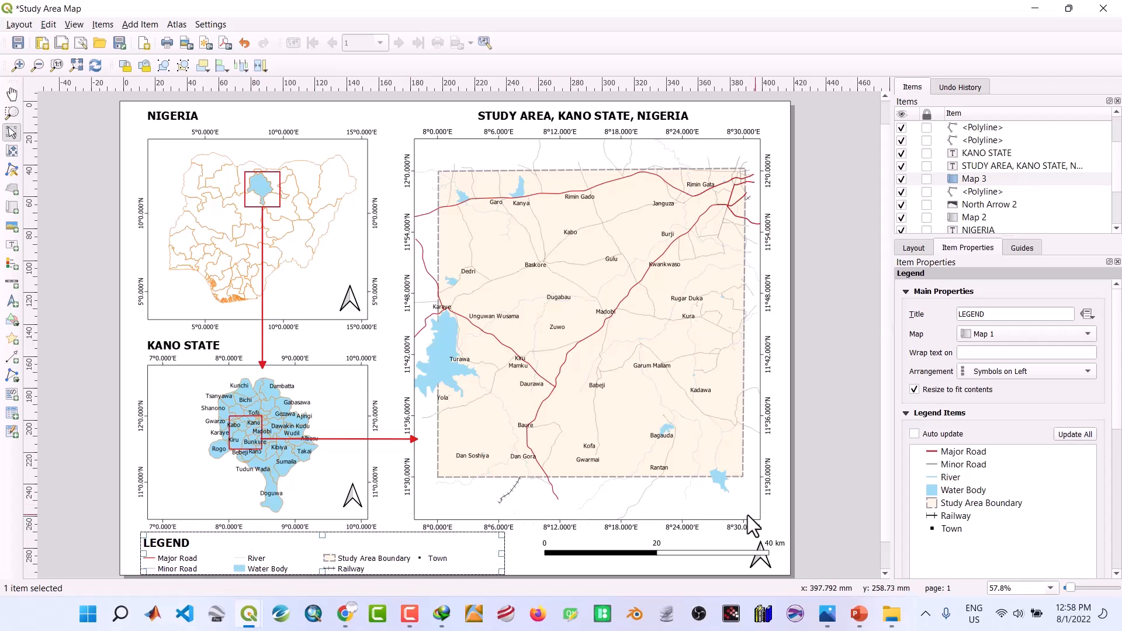
pyautogui.click(776, 513)
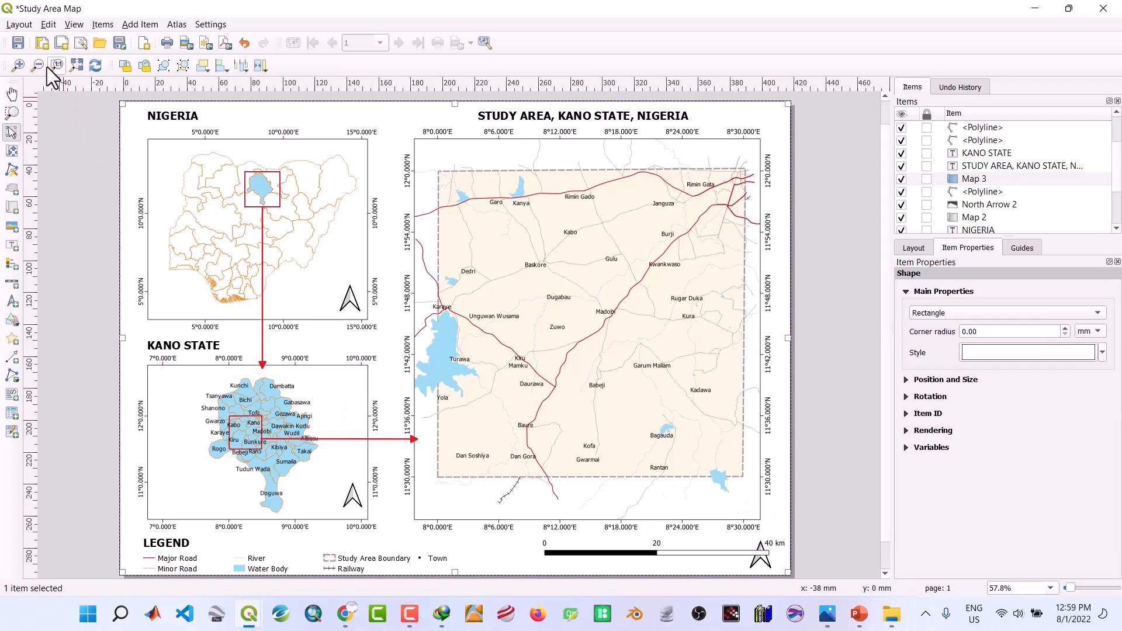
pyautogui.click(22, 47)
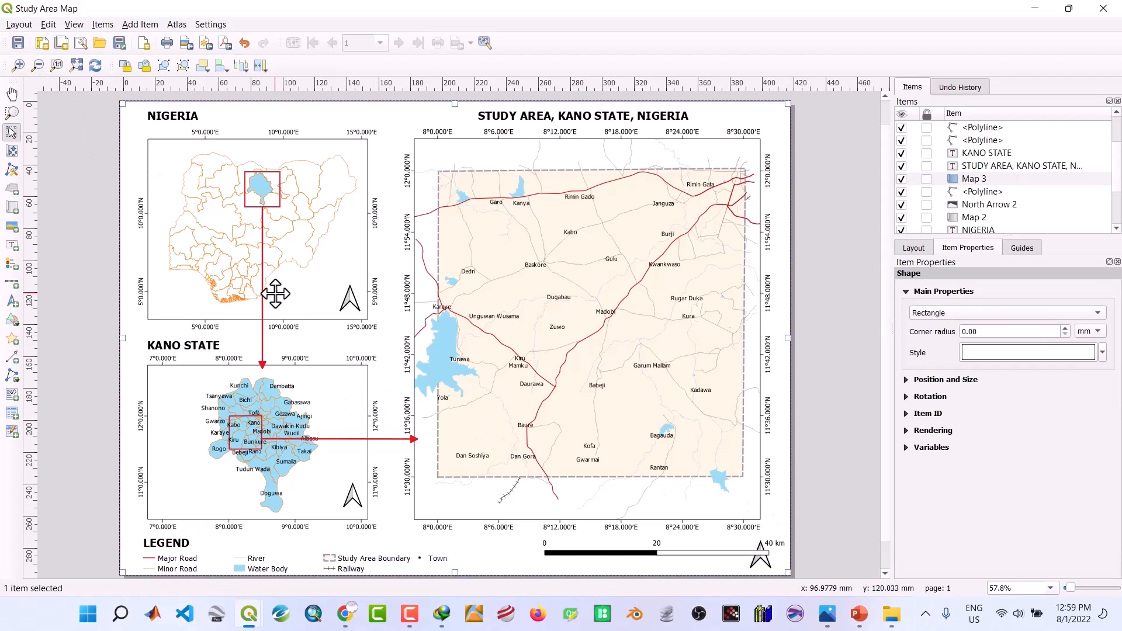
# Move the scale bar left so it sits between the legend and the study area map's north arrow
pyautogui.click(608, 549)
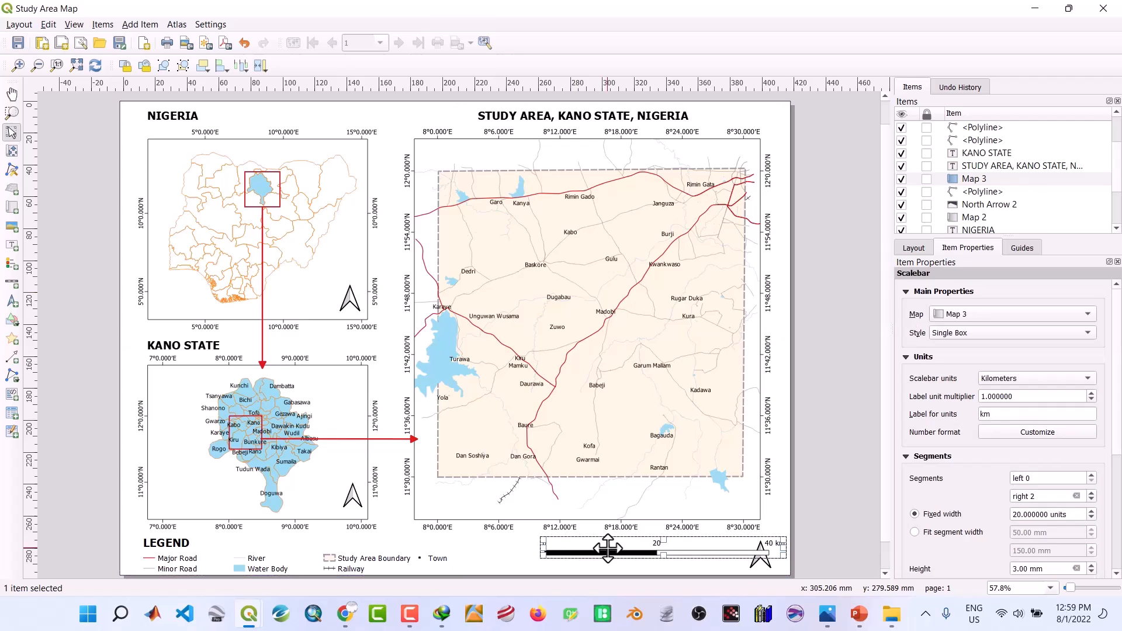
pyautogui.moveTo(607, 549); pyautogui.dragTo(533, 549)
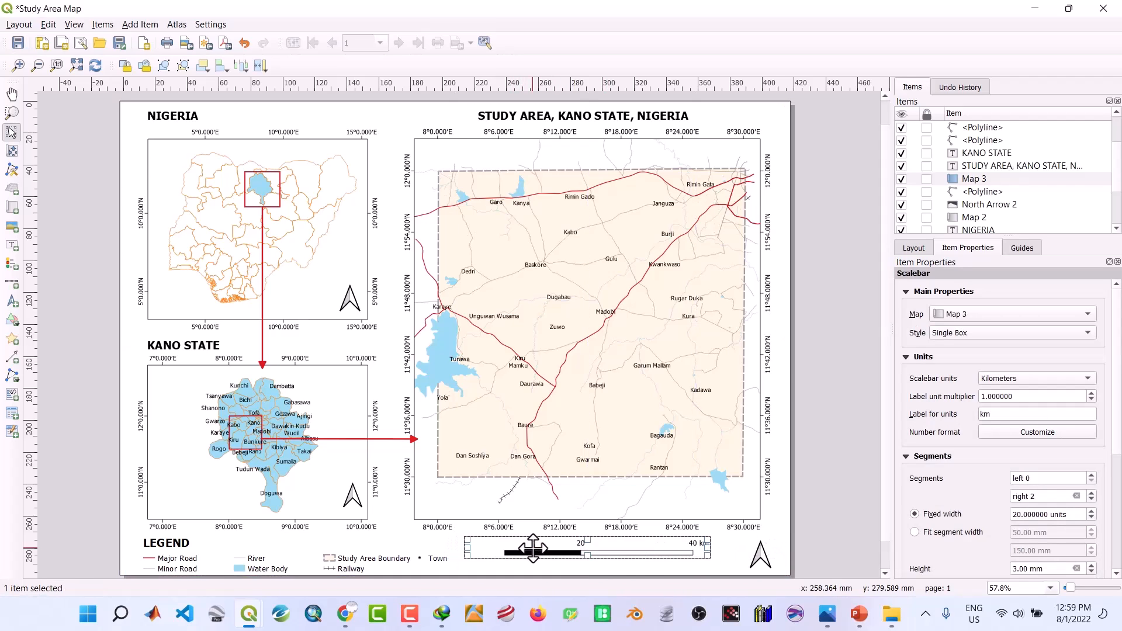
pyautogui.click(710, 560)
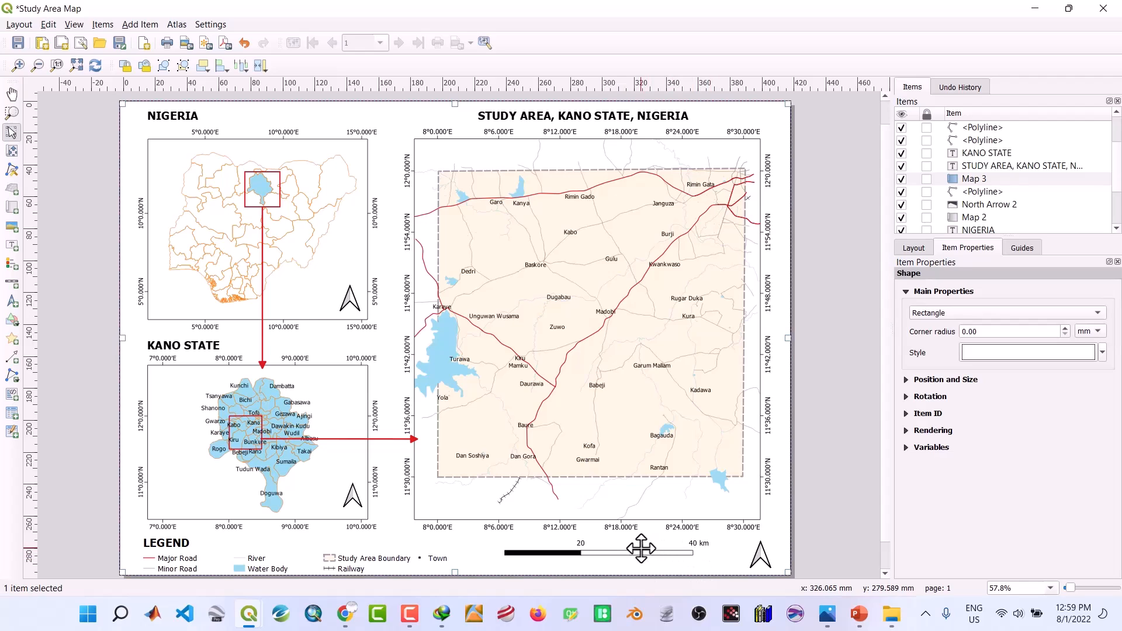
# Shift the north arrow beside the scale bar slightly upward to line up with it, and save the project
pyautogui.click(762, 555)
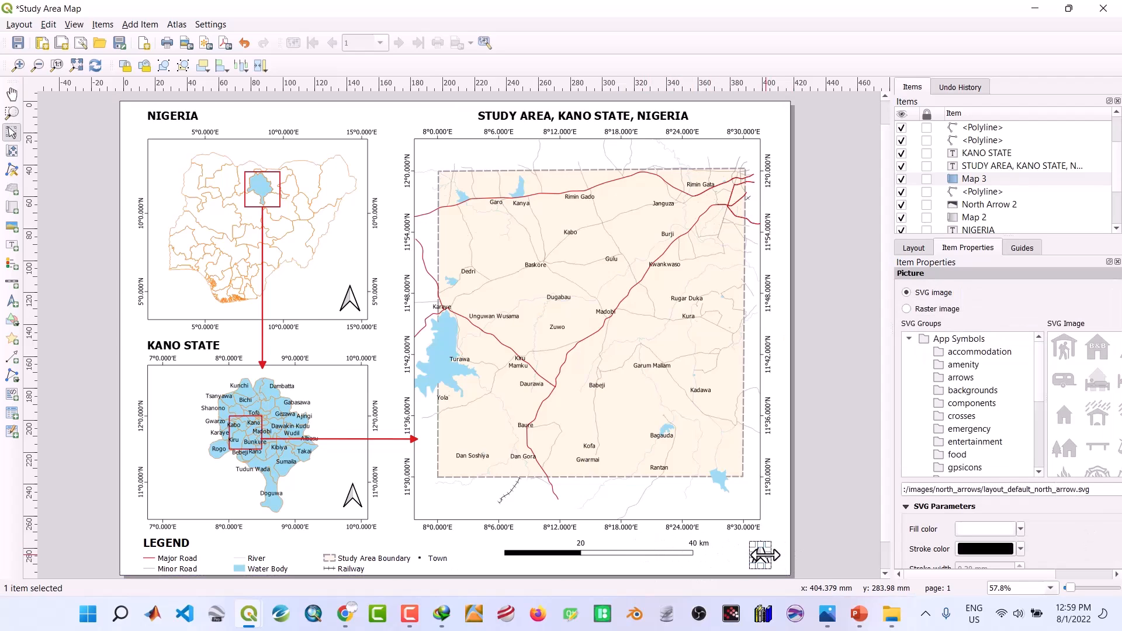
pyautogui.moveTo(764, 555); pyautogui.dragTo(765, 543)
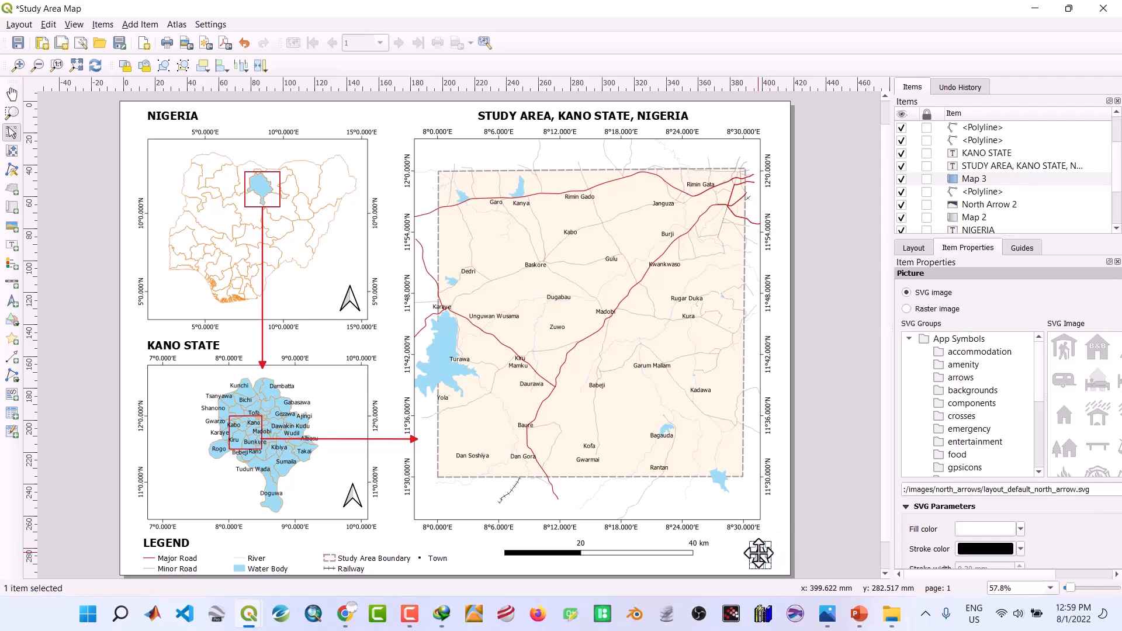
pyautogui.moveTo(758, 553); pyautogui.dragTo(759, 548)
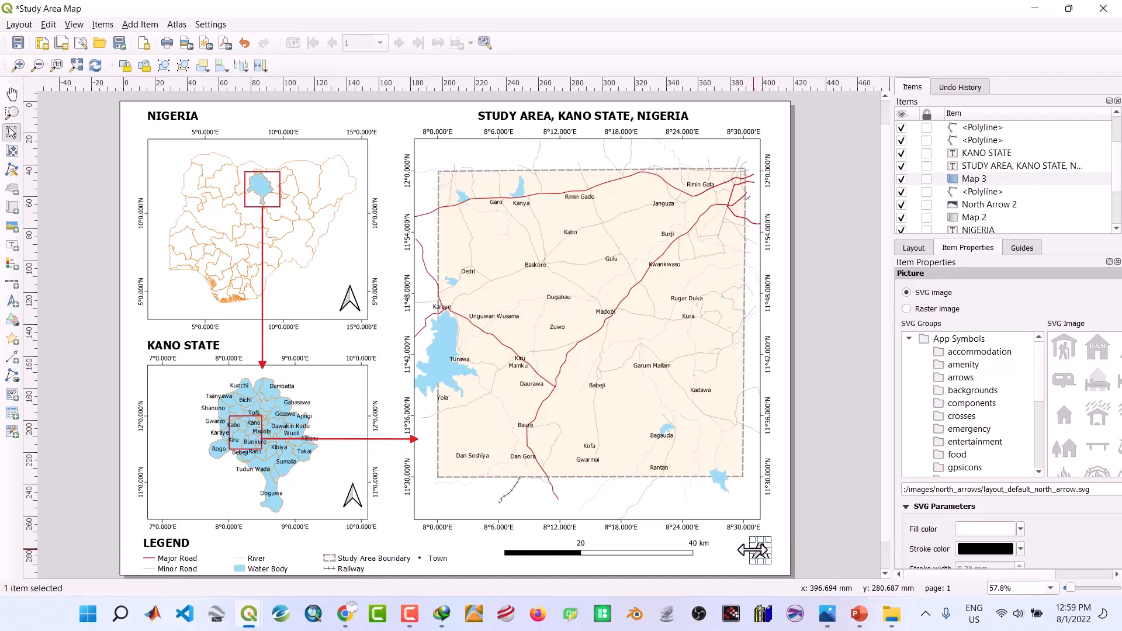
pyautogui.click(780, 523)
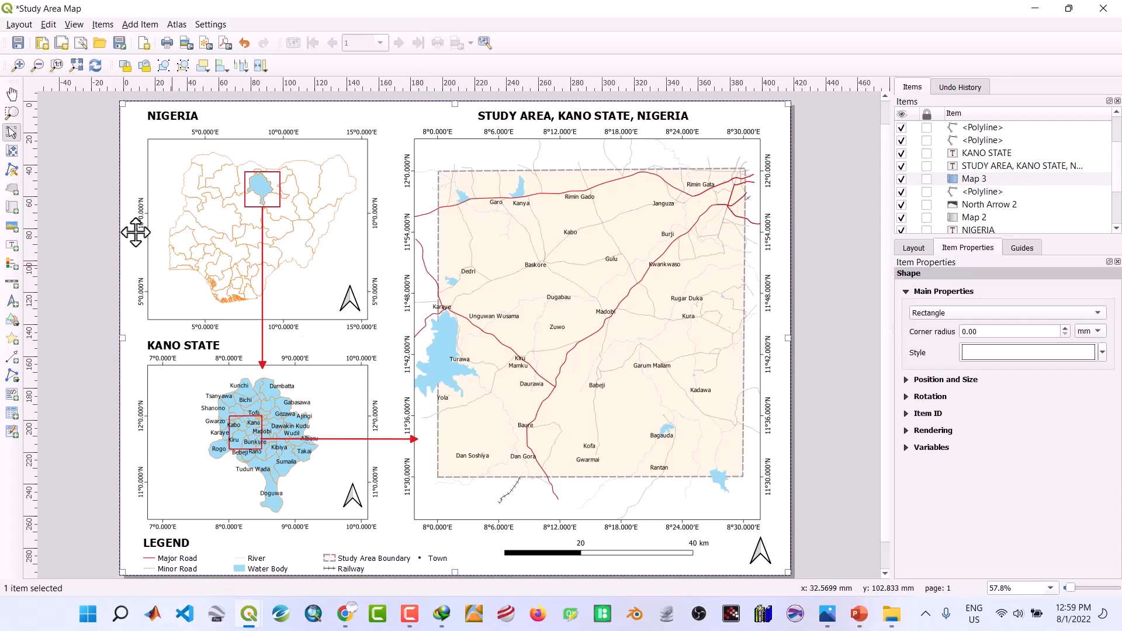
pyautogui.click(19, 46)
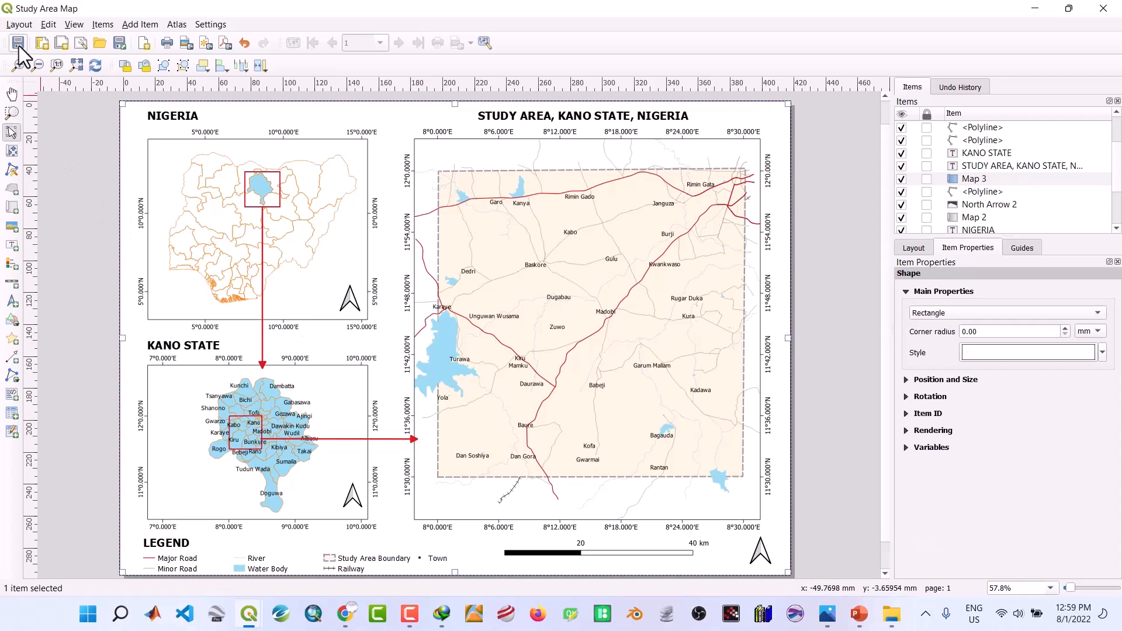
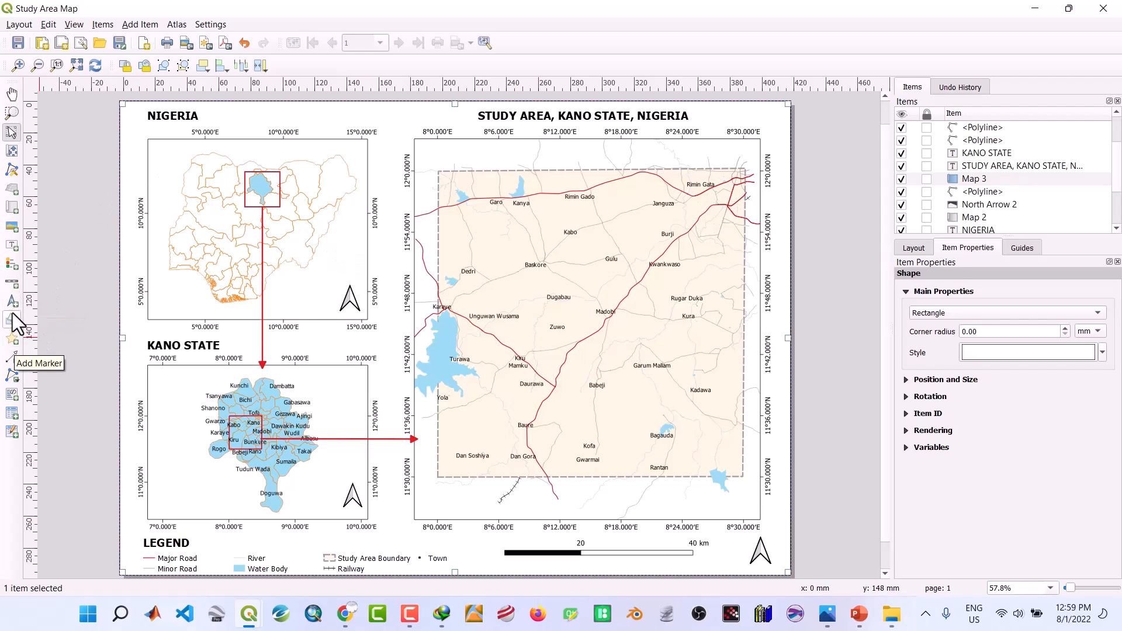
# Add a label just beneath the scale bar reading "Author:" followed by the author's full name
pyautogui.click(12, 247)
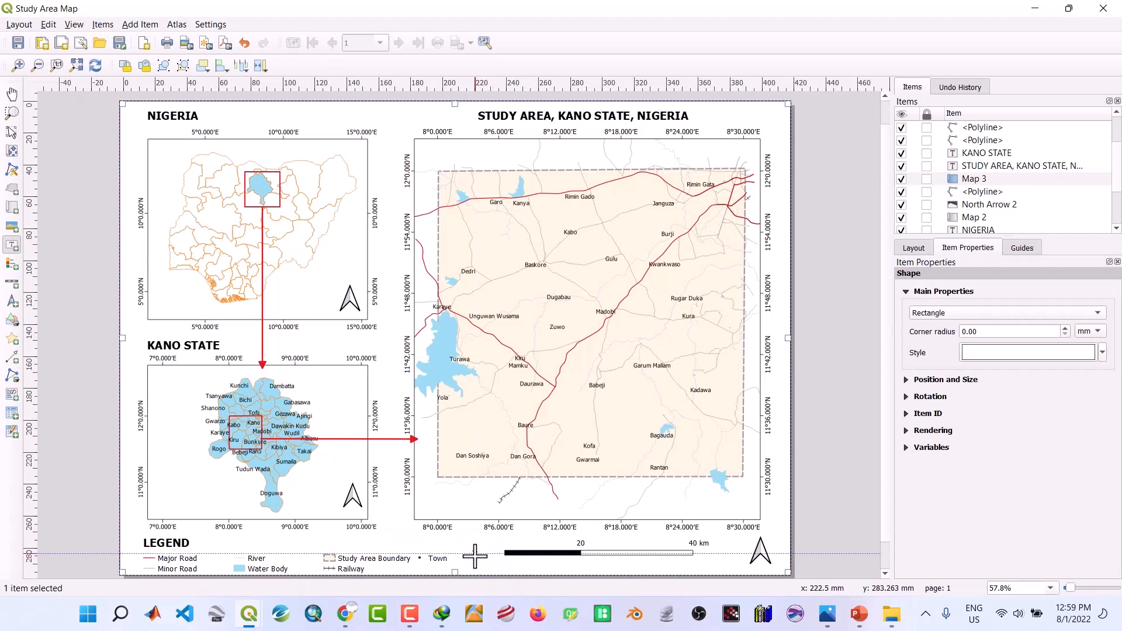
pyautogui.moveTo(474, 556); pyautogui.dragTo(697, 561)
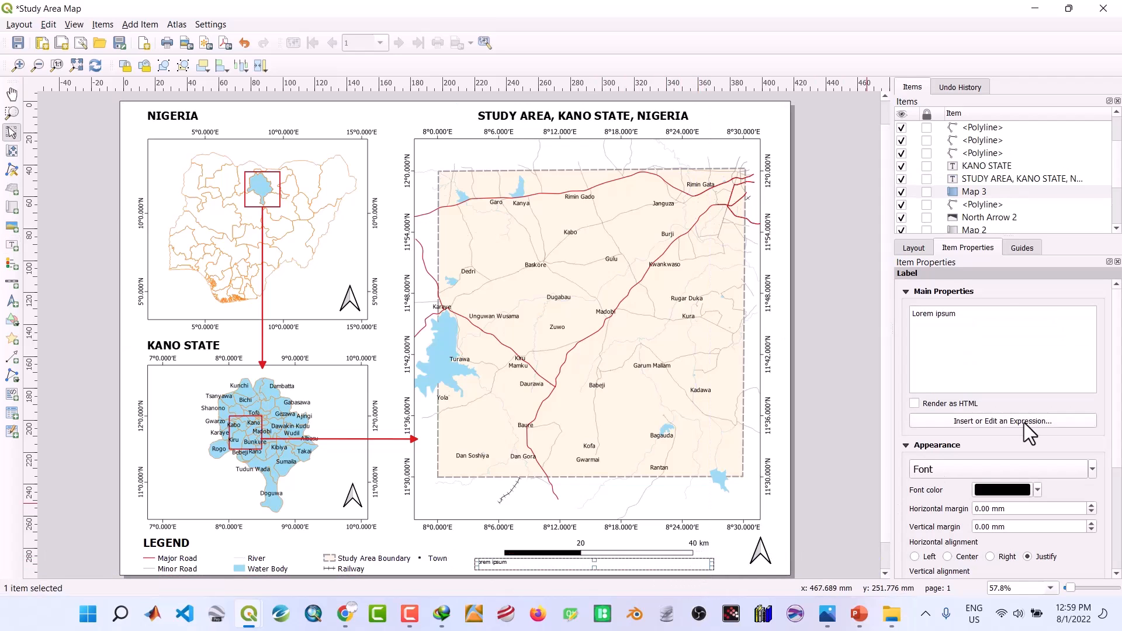
pyautogui.press('BackSpace')
pyautogui.press('BackSpace')
pyautogui.press('BackSpace')
pyautogui.press('BackSpace')
pyautogui.press('BackSpace')
pyautogui.press('BackSpace')
pyautogui.press('BackSpace')
pyautogui.press('BackSpace')
pyautogui.press('BackSpace')
pyautogui.press('BackSpace')
pyautogui.write('Author: Yusuf Abdullhi Musa')
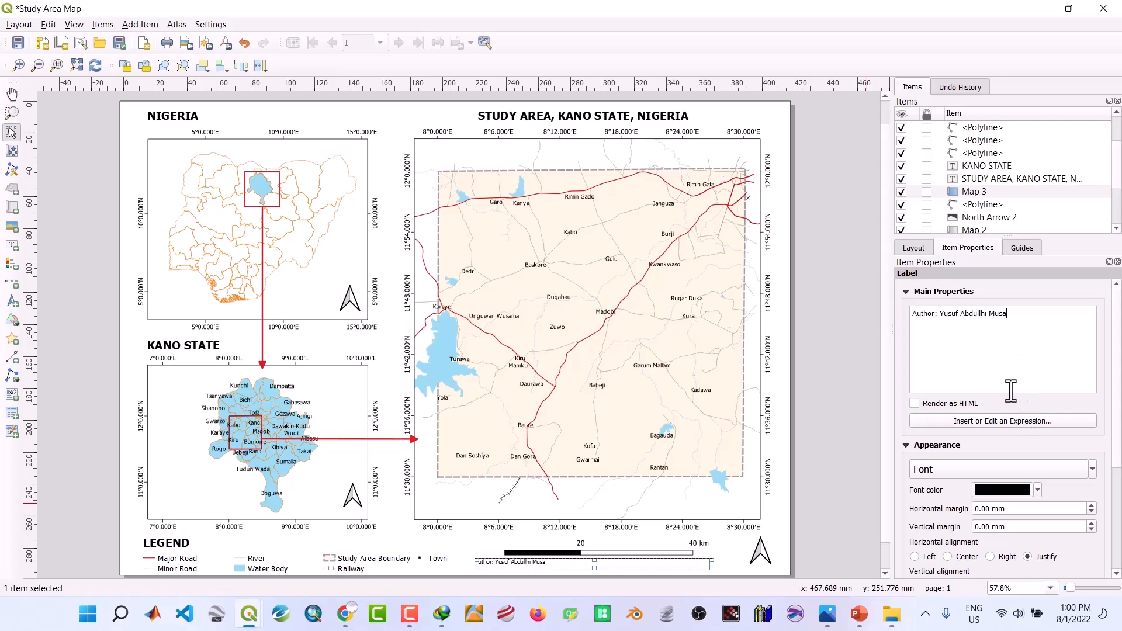
# Set the author label's font to size 14 and its style to Bold
pyautogui.click(948, 467)
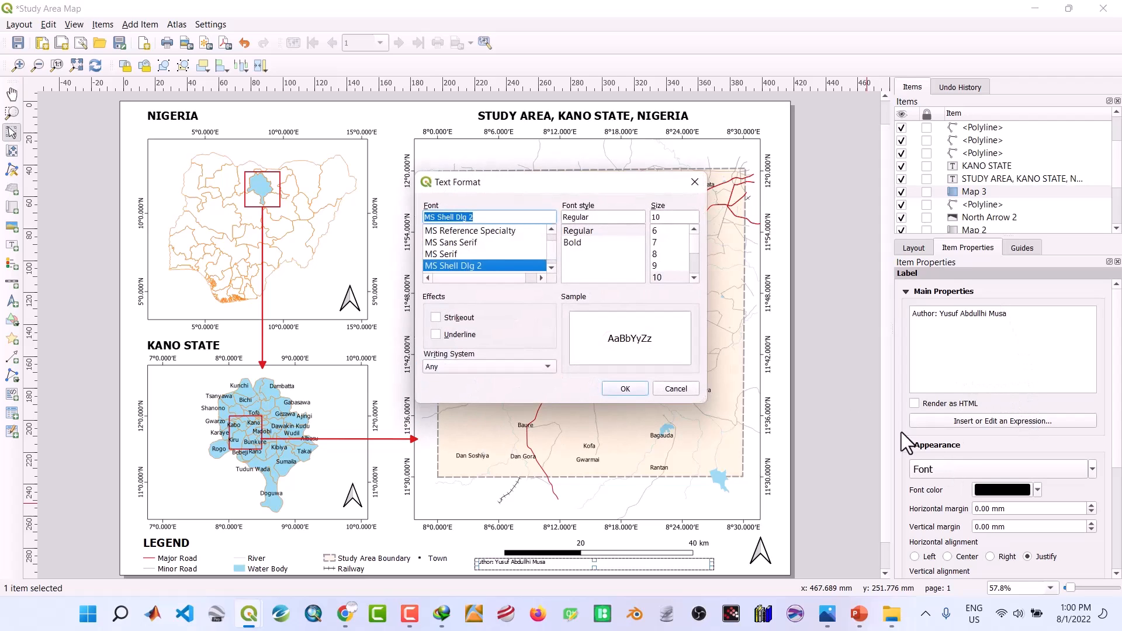
pyautogui.click(694, 278)
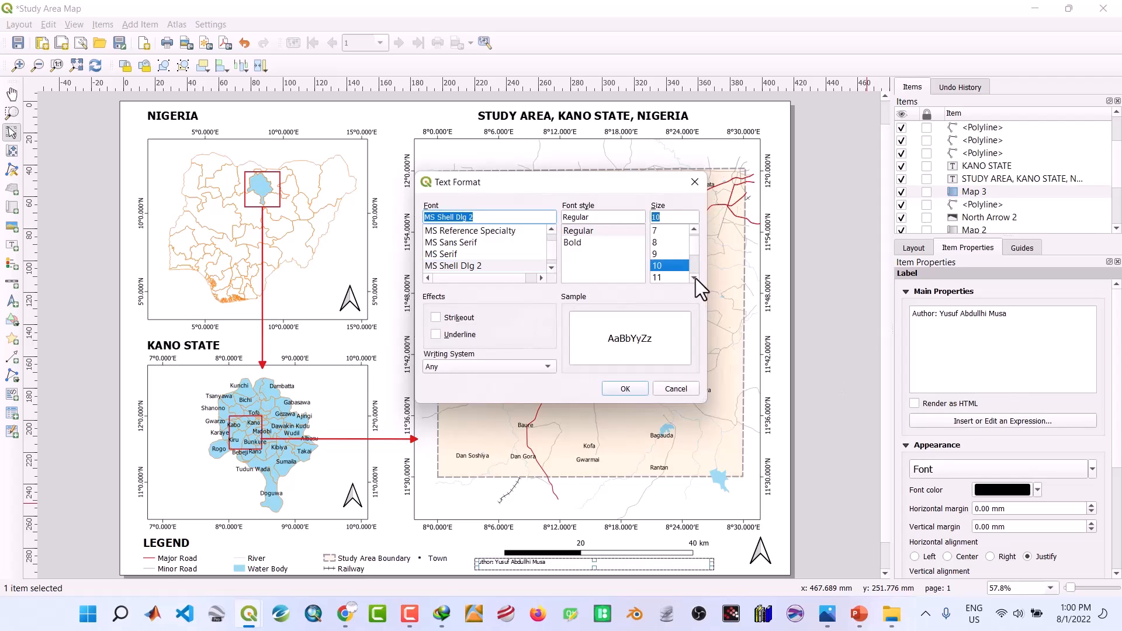
pyautogui.click(694, 278)
pyautogui.click(694, 278)
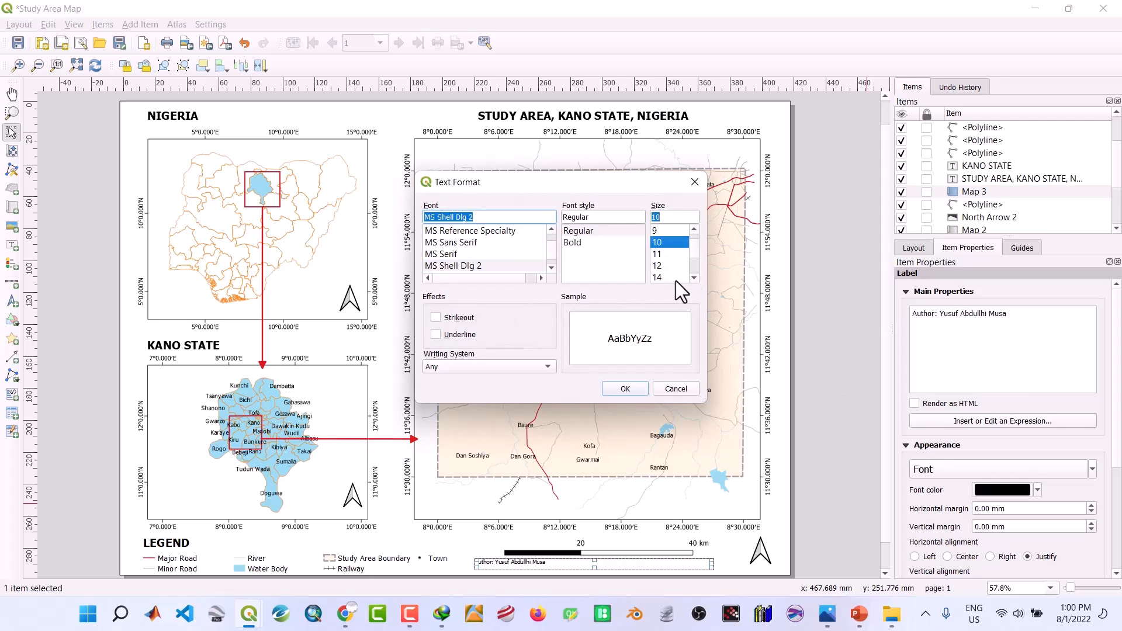
pyautogui.click(661, 279)
pyautogui.click(633, 391)
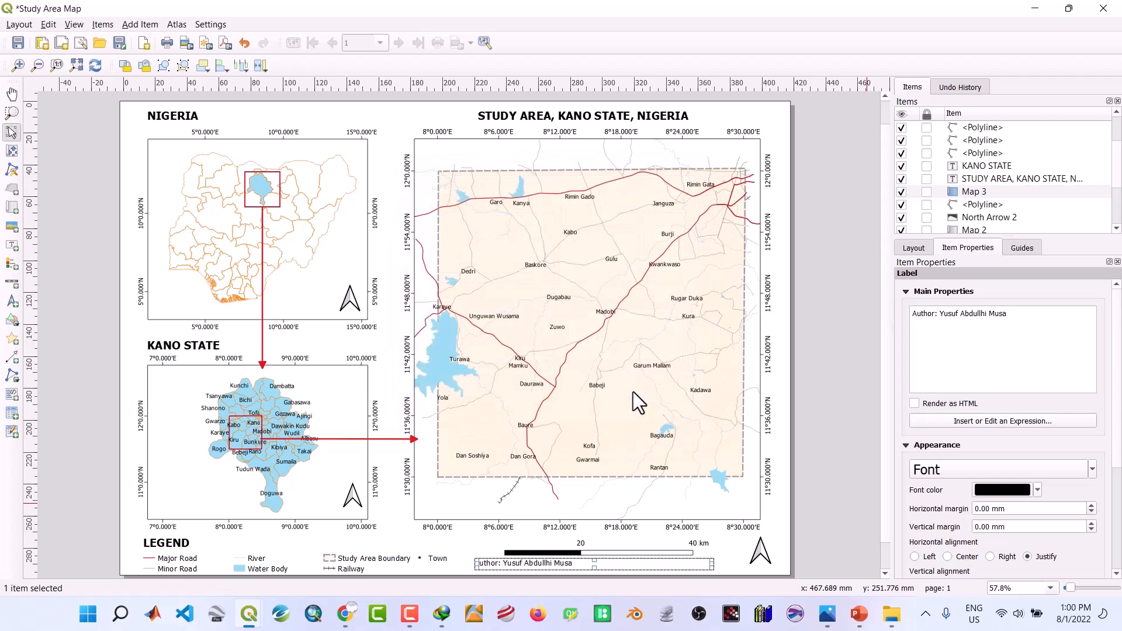
pyautogui.click(918, 471)
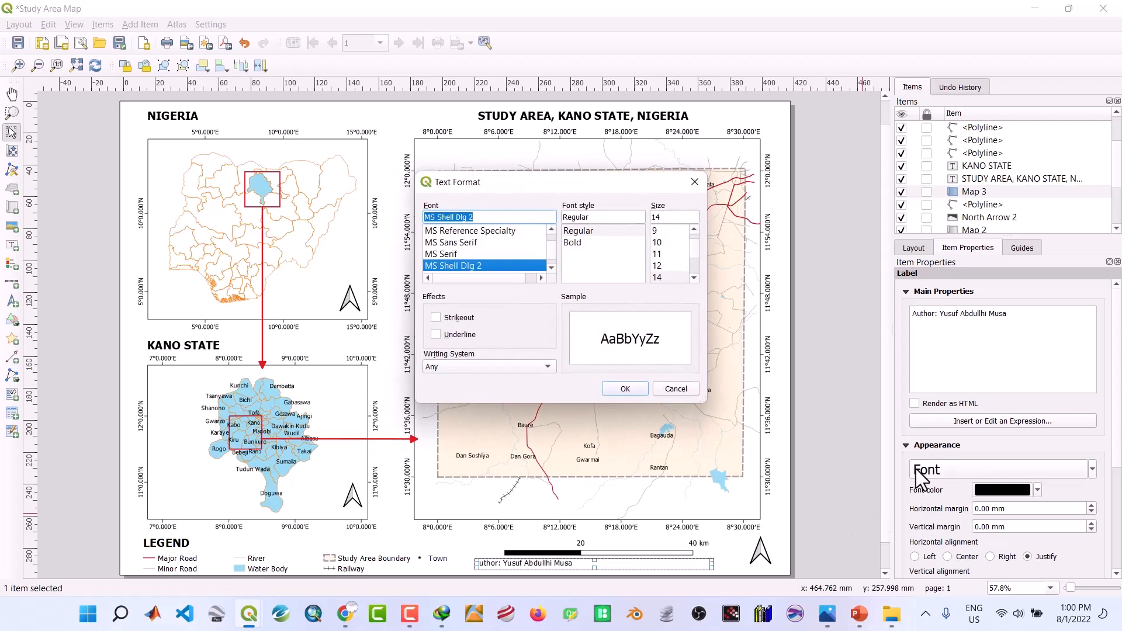
pyautogui.click(572, 242)
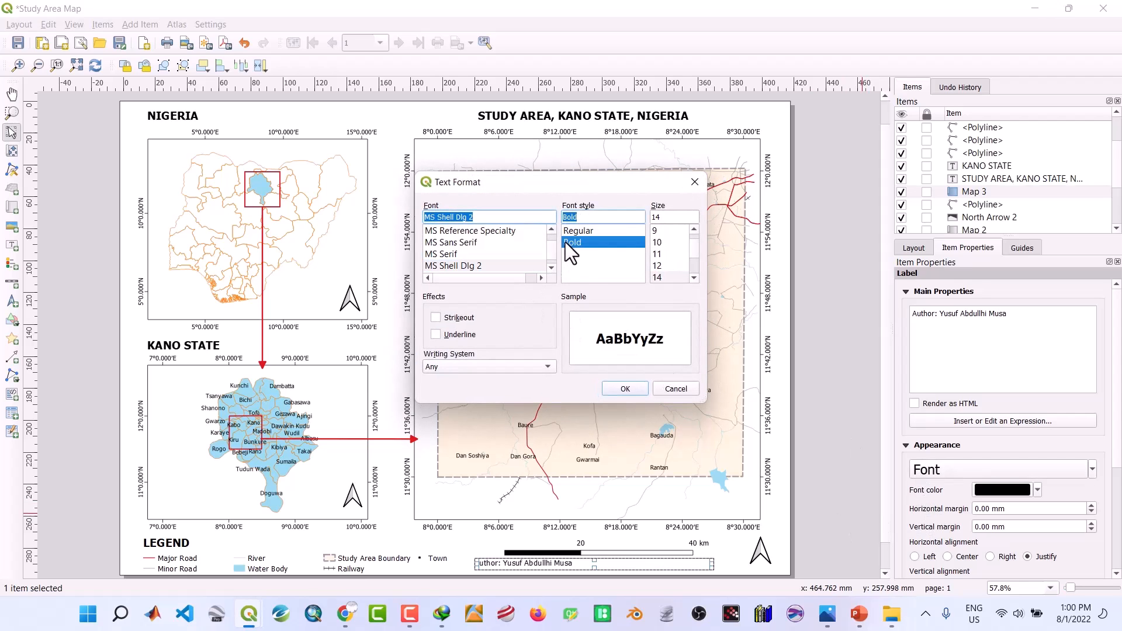
pyautogui.click(620, 389)
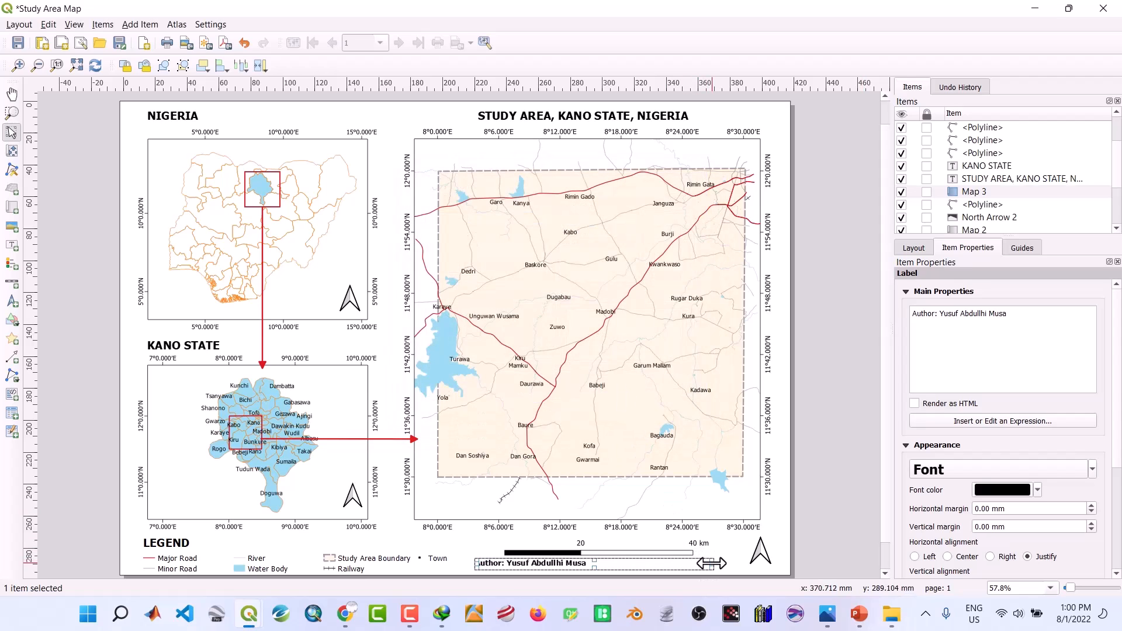
# Shrink the author label's box around its text and shift it beneath the scale bar's 40 km end, just below and before the north arrow
pyautogui.moveTo(712, 563)
pyautogui.mouseDown()
pyautogui.moveTo(597, 564)
pyautogui.moveTo(713, 565)
pyautogui.mouseUp()
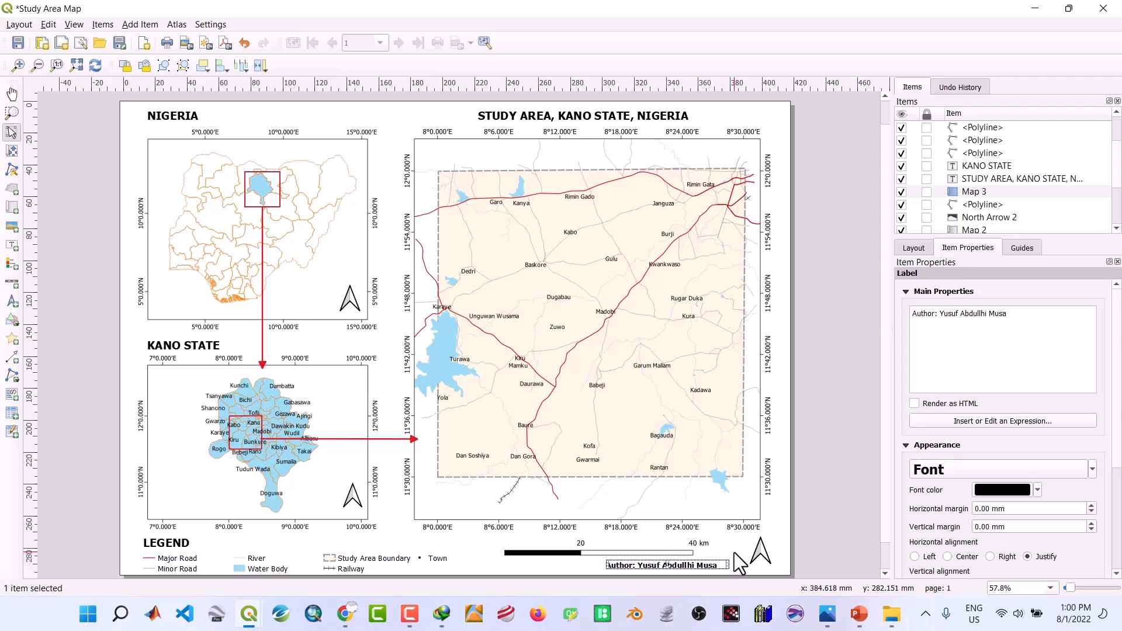
pyautogui.click(734, 552)
pyautogui.click(704, 565)
pyautogui.press('Down')
pyautogui.press('Down')
pyautogui.press('Right')
pyautogui.press('Right')
pyautogui.press('Right')
pyautogui.press('Right')
pyautogui.press('Right')
pyautogui.press('Right')
pyautogui.press('Right')
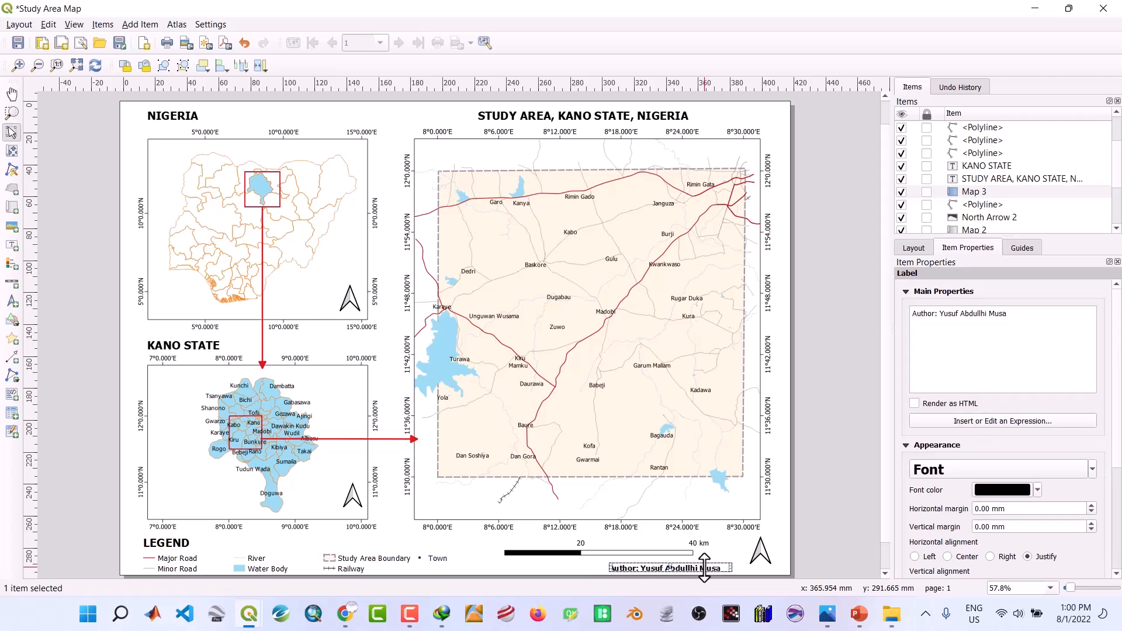
pyautogui.press('Right')
pyautogui.press('Right')
pyautogui.press('Right')
pyautogui.press('Right')
pyautogui.press('Right')
pyautogui.press('Right')
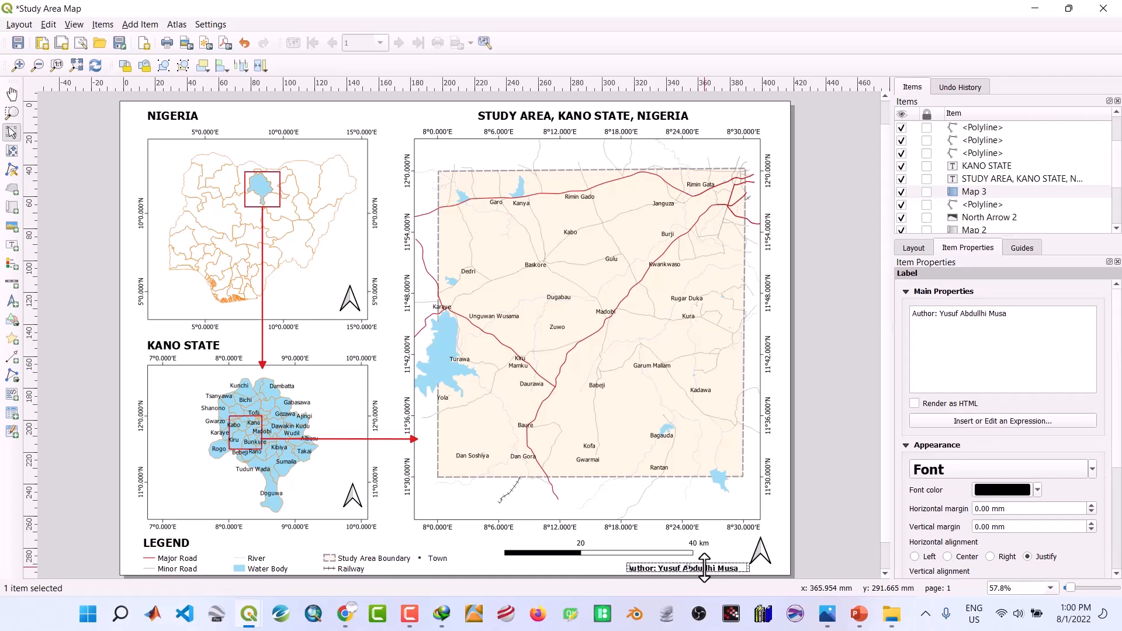
# Deselect the author label and save the project
pyautogui.click(761, 553)
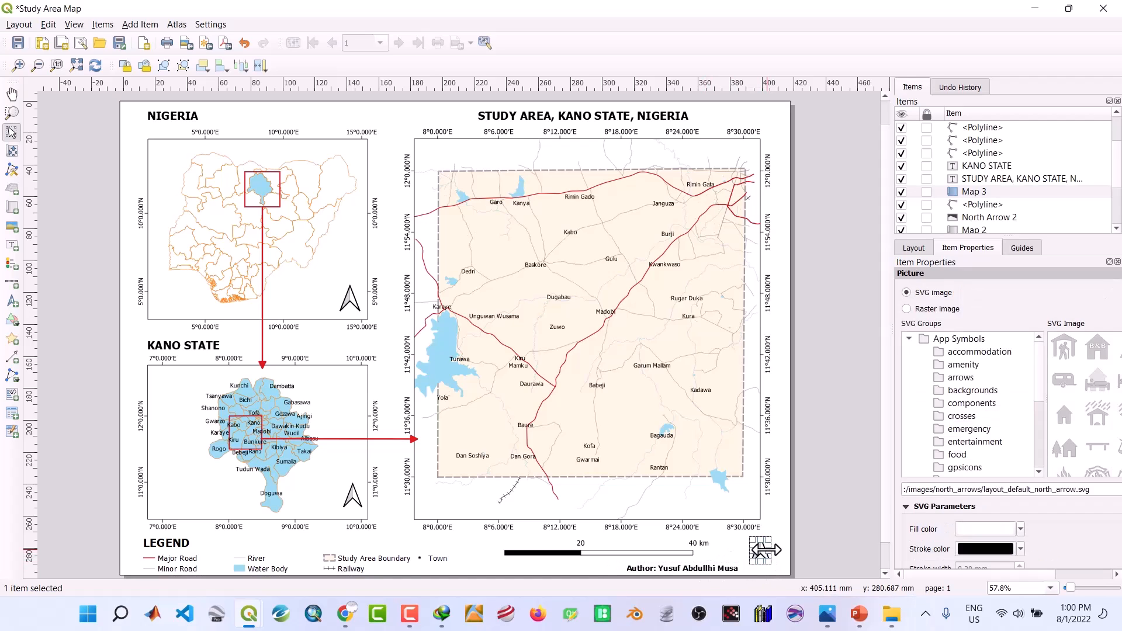
pyautogui.click(552, 567)
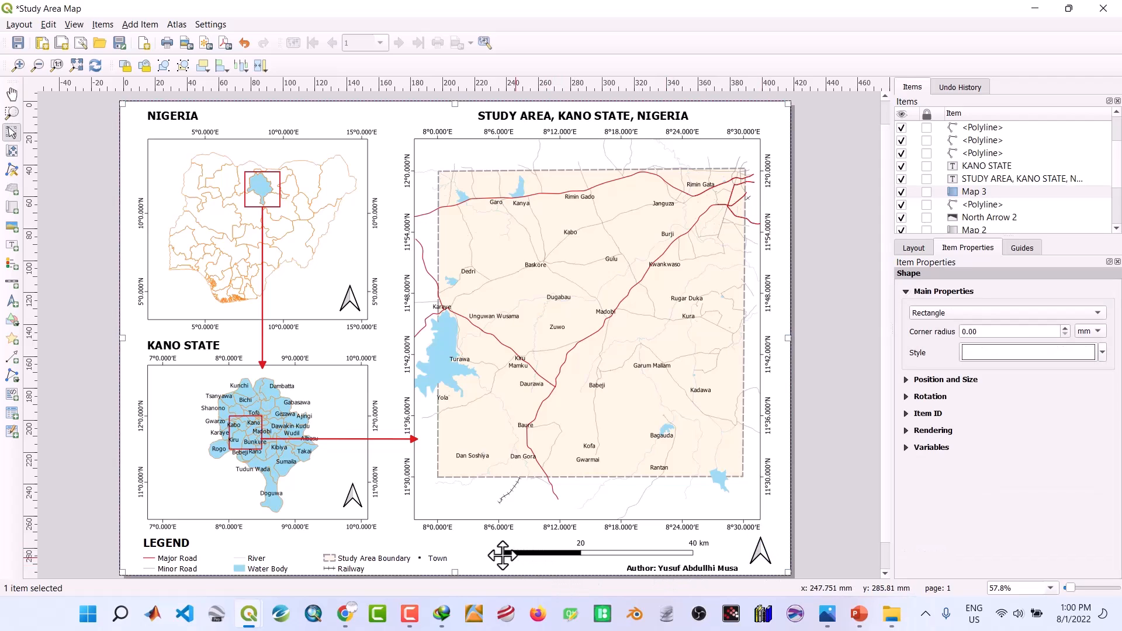
pyautogui.click(443, 547)
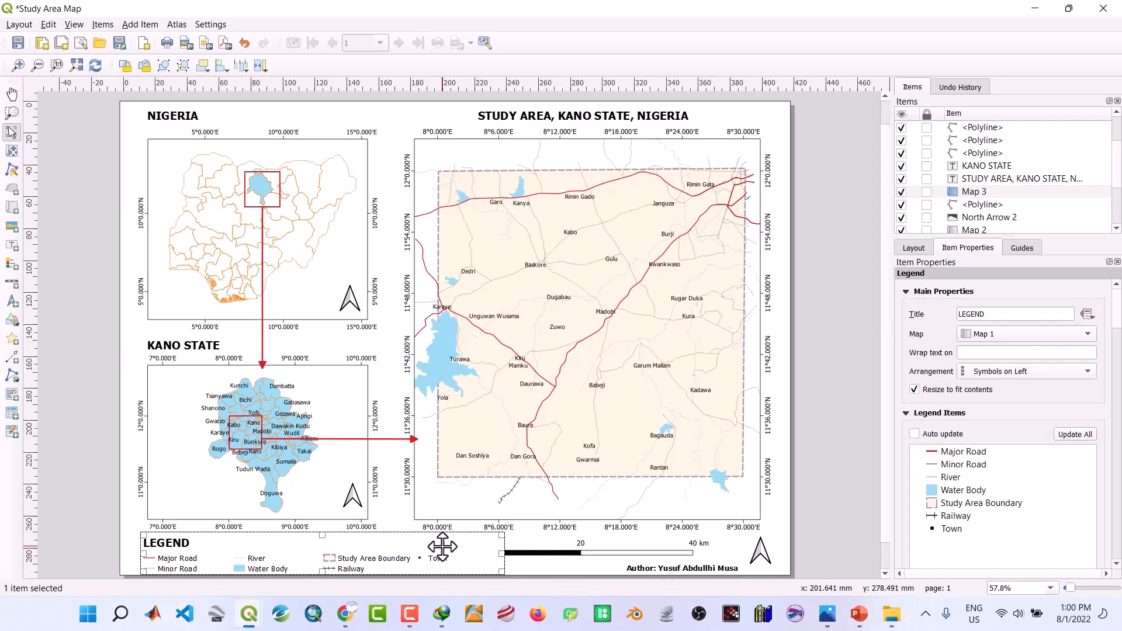
pyautogui.click(21, 44)
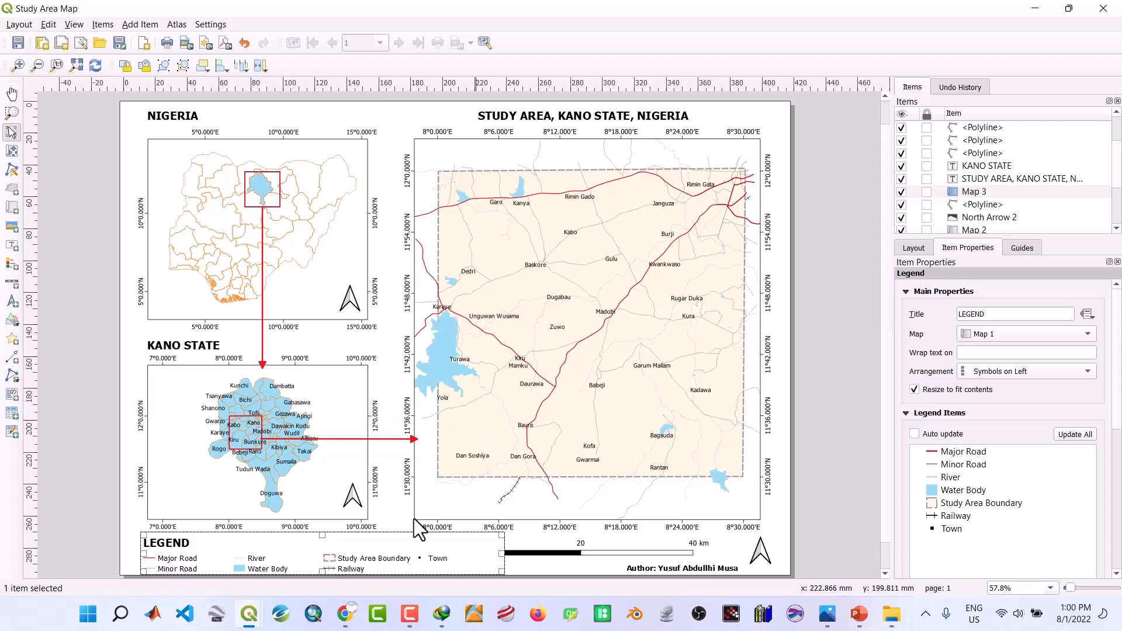
pyautogui.click(134, 509)
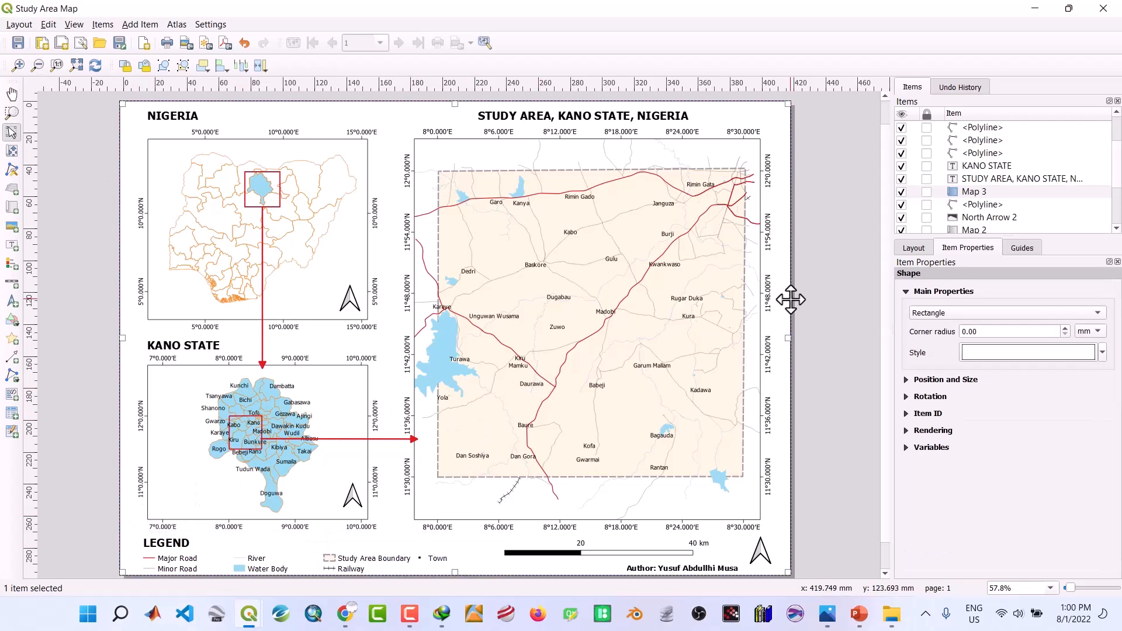
pyautogui.click(977, 193)
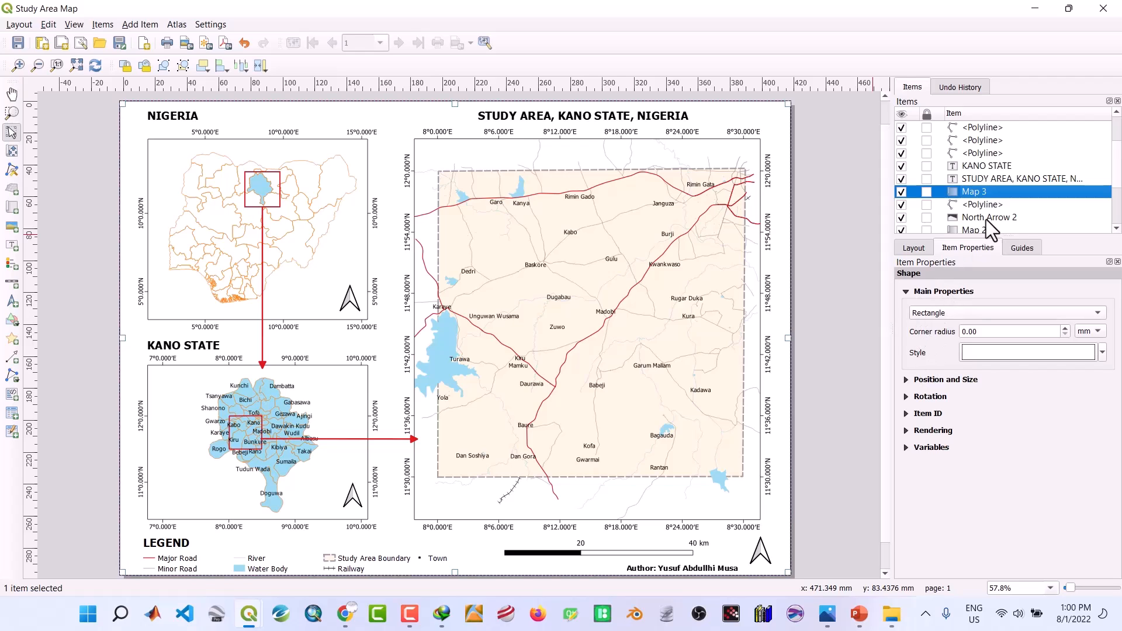
pyautogui.doubleClick(959, 195)
pyautogui.click(994, 195)
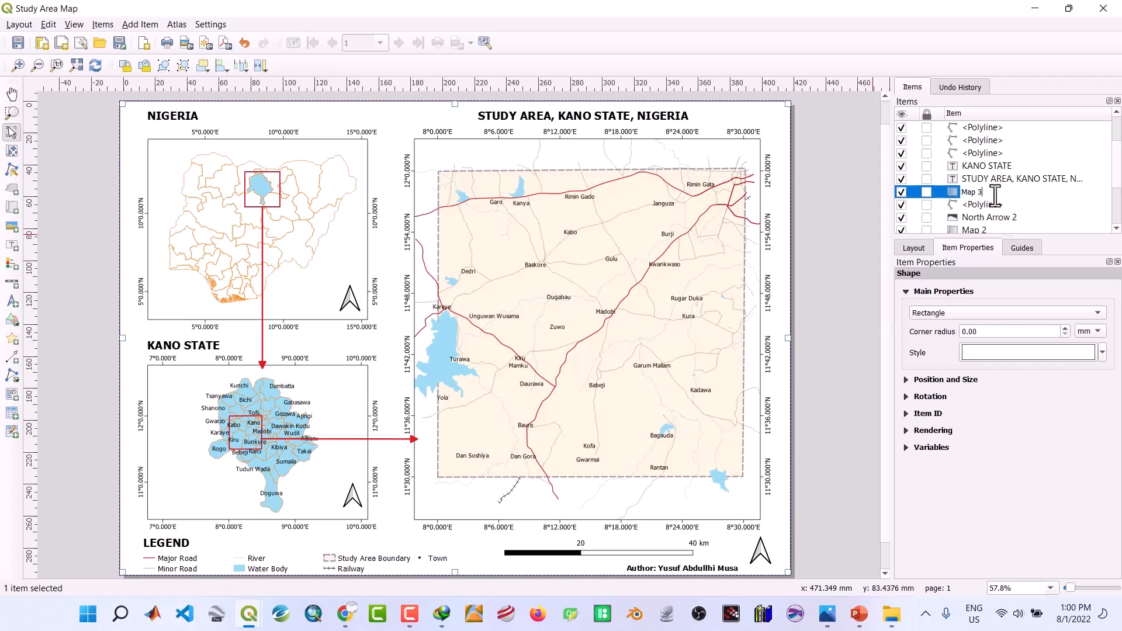
pyautogui.press('Return')
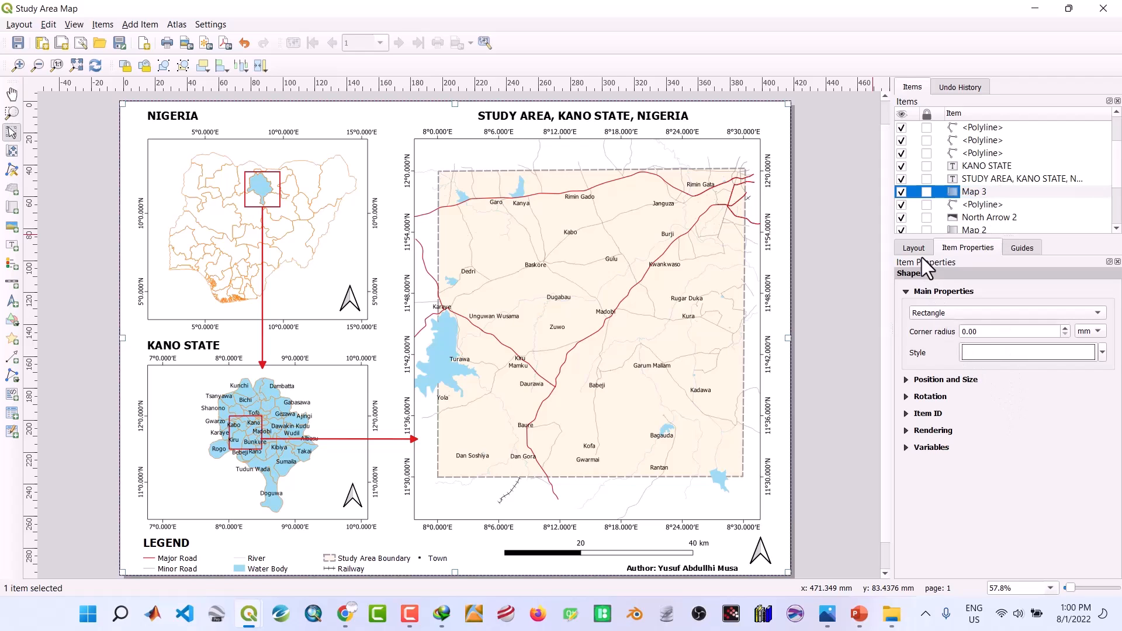
# Lock the layers and the layer styles of the study area map (Map 3), and save the project
pyautogui.click(987, 192)
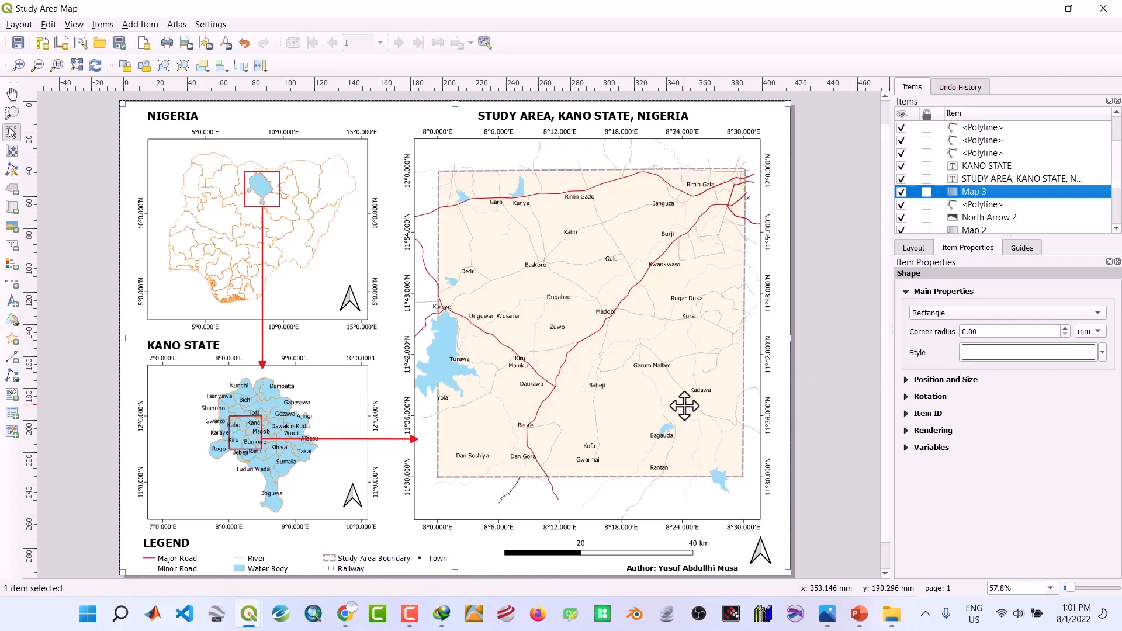
pyautogui.click(506, 459)
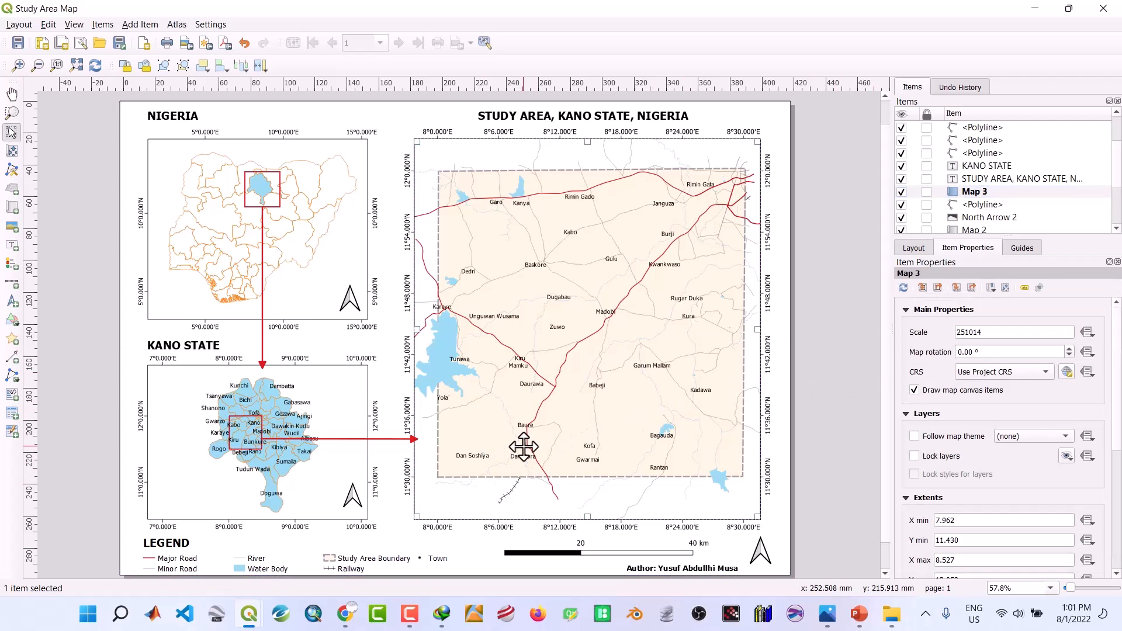
pyautogui.click(914, 455)
pyautogui.click(913, 473)
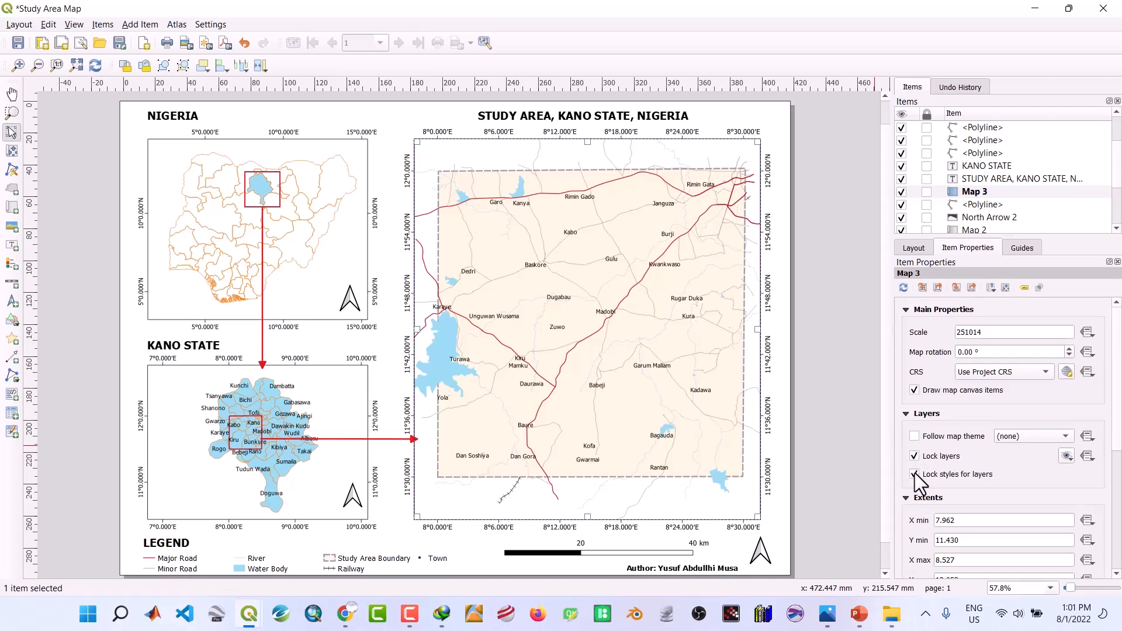
pyautogui.click(19, 44)
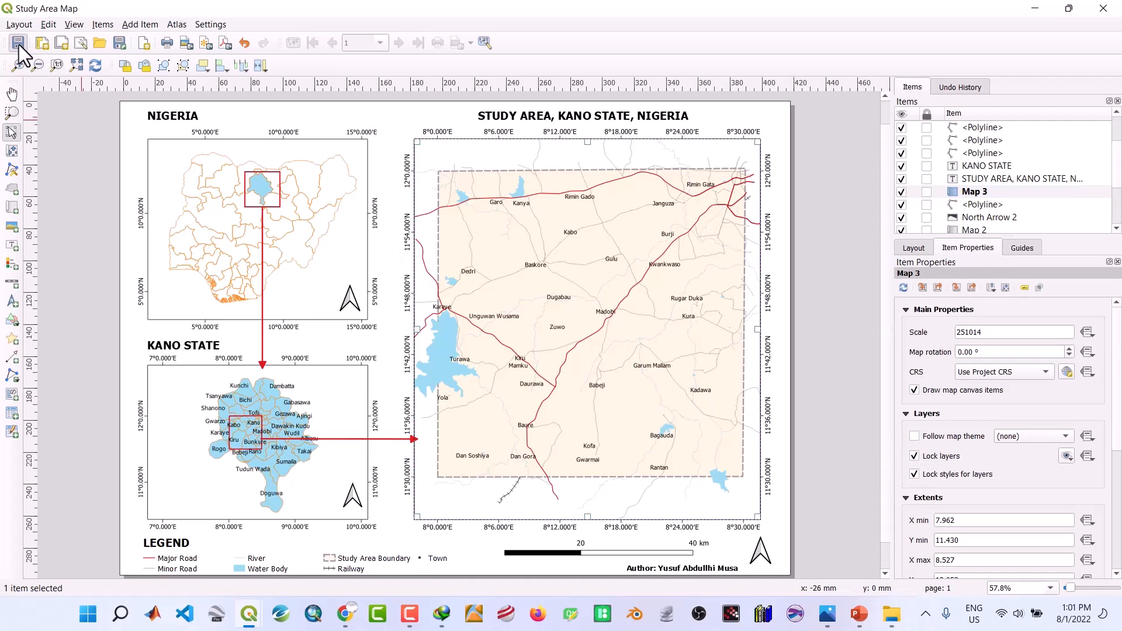
# Start exporting the layout as a PNG image, go to the Desktop folder and clear the suggested file name
pyautogui.click(187, 43)
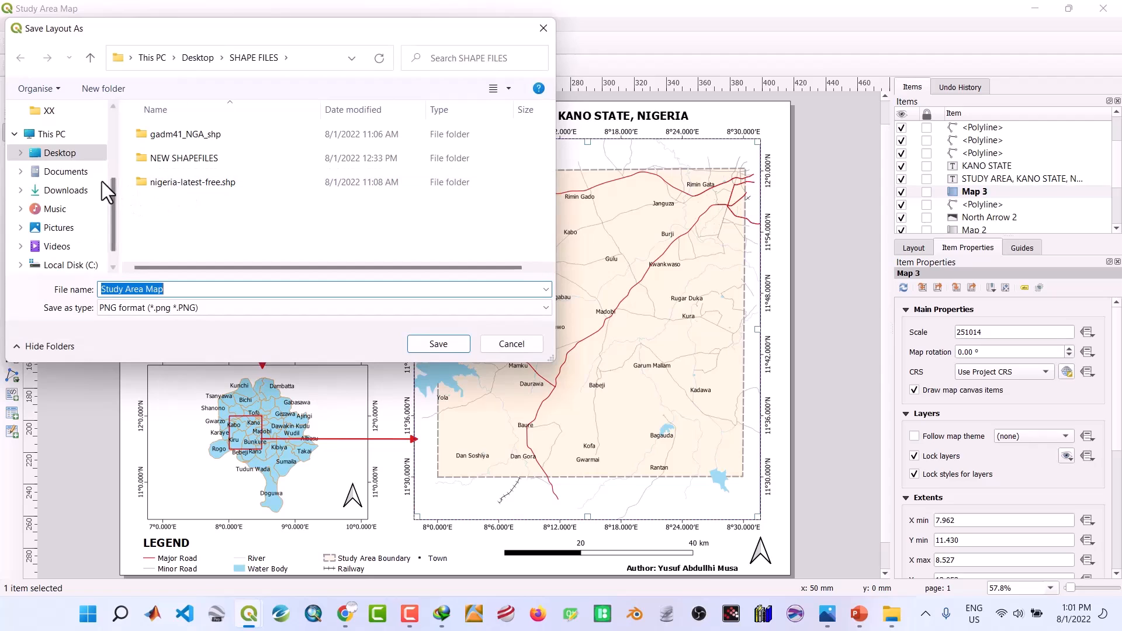
pyautogui.click(75, 153)
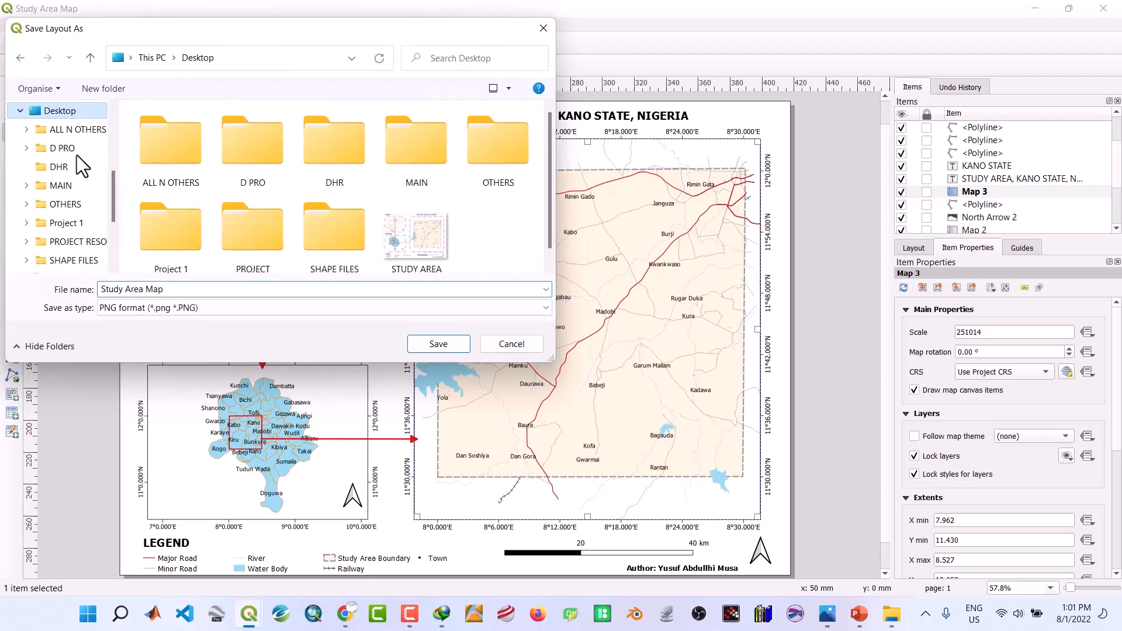
pyautogui.tripleClick(166, 291)
pyautogui.write('Fi')
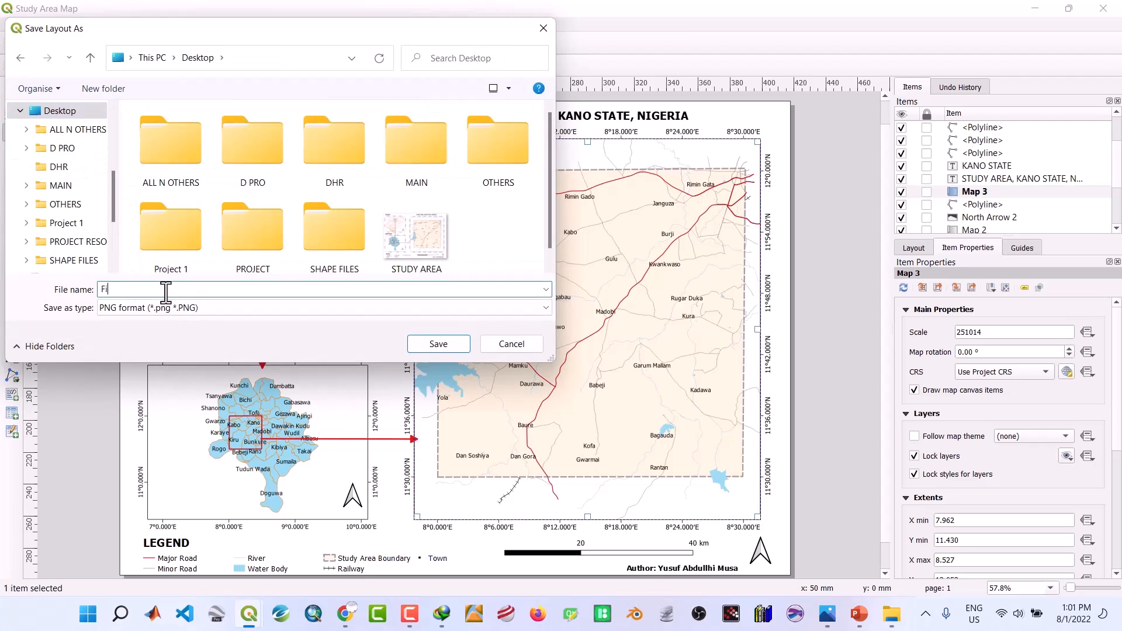
pyautogui.press('BackSpace')
pyautogui.press('BackSpace')
pyautogui.write('S')
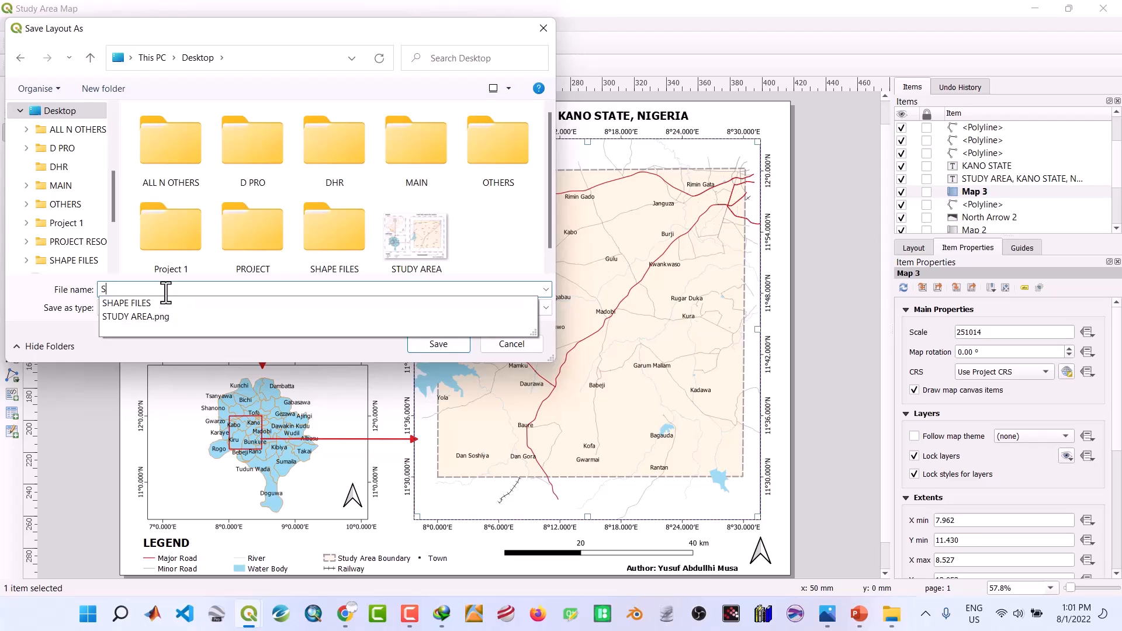
pyautogui.press('BackSpace')
pyautogui.write('Maa')
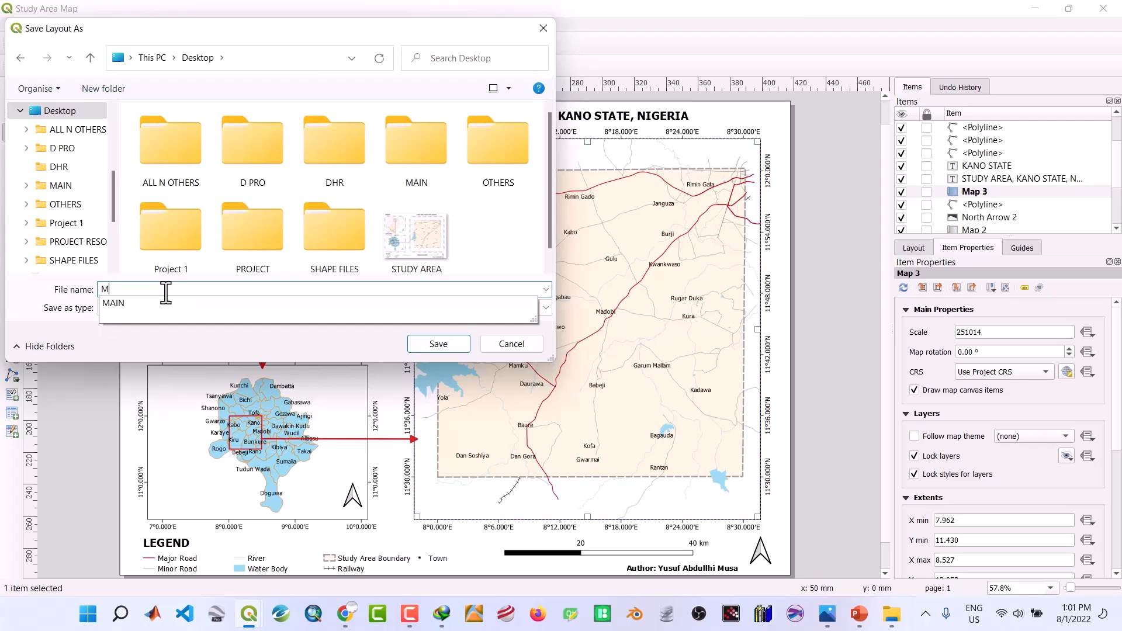
pyautogui.press('BackSpace')
pyautogui.press('BackSpace')
pyautogui.press('BackSpace')
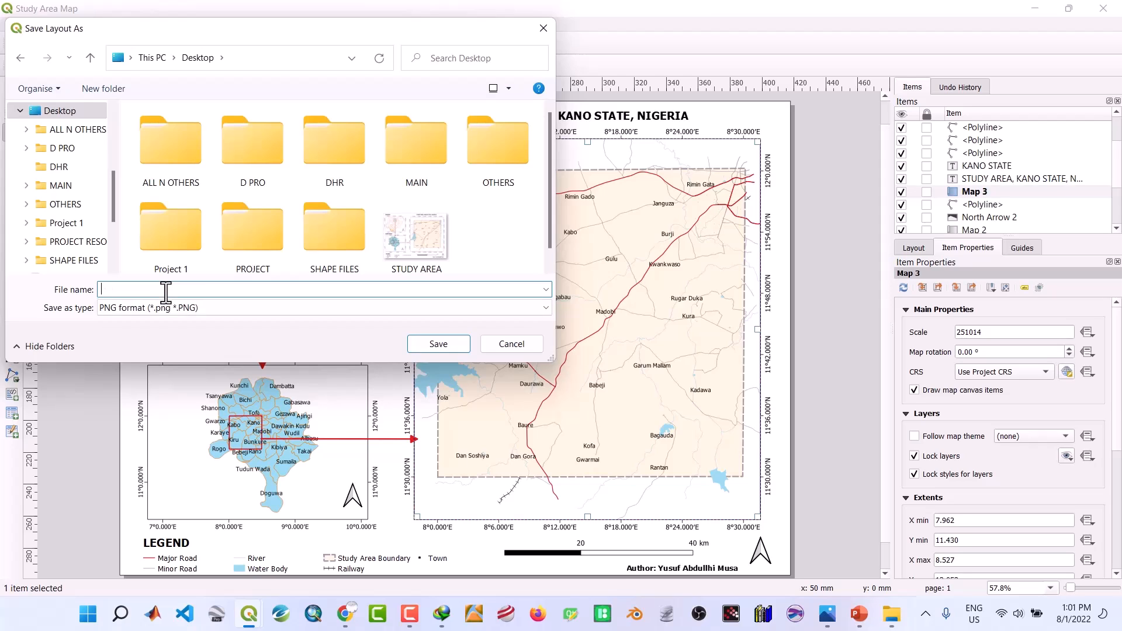
# Export the layout into the IMAGES folder of Project 1 as a PNG named "Map of the study area" at 300 dpi
pyautogui.click(170, 248)
pyautogui.doubleClick(170, 247)
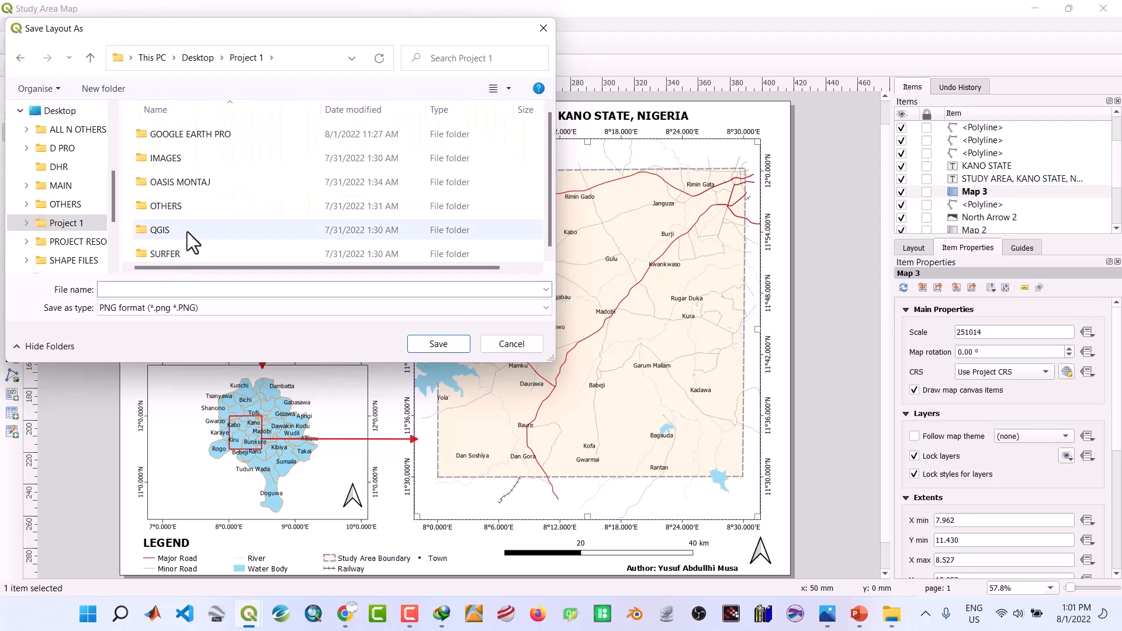
pyautogui.doubleClick(163, 156)
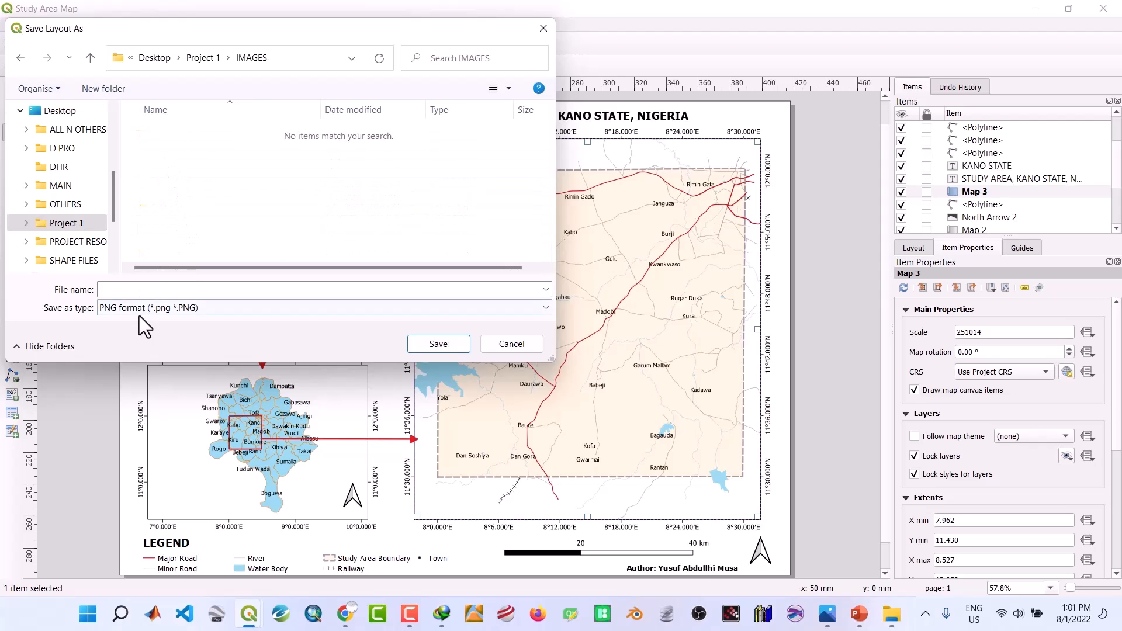
pyautogui.click(145, 288)
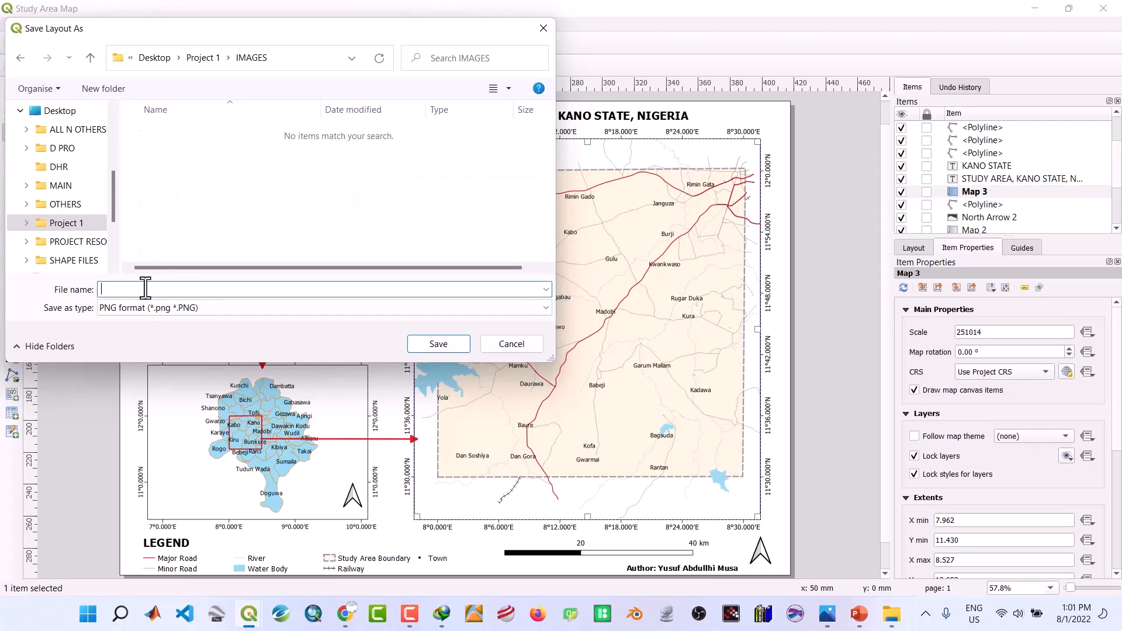
pyautogui.write('Map of the study area')
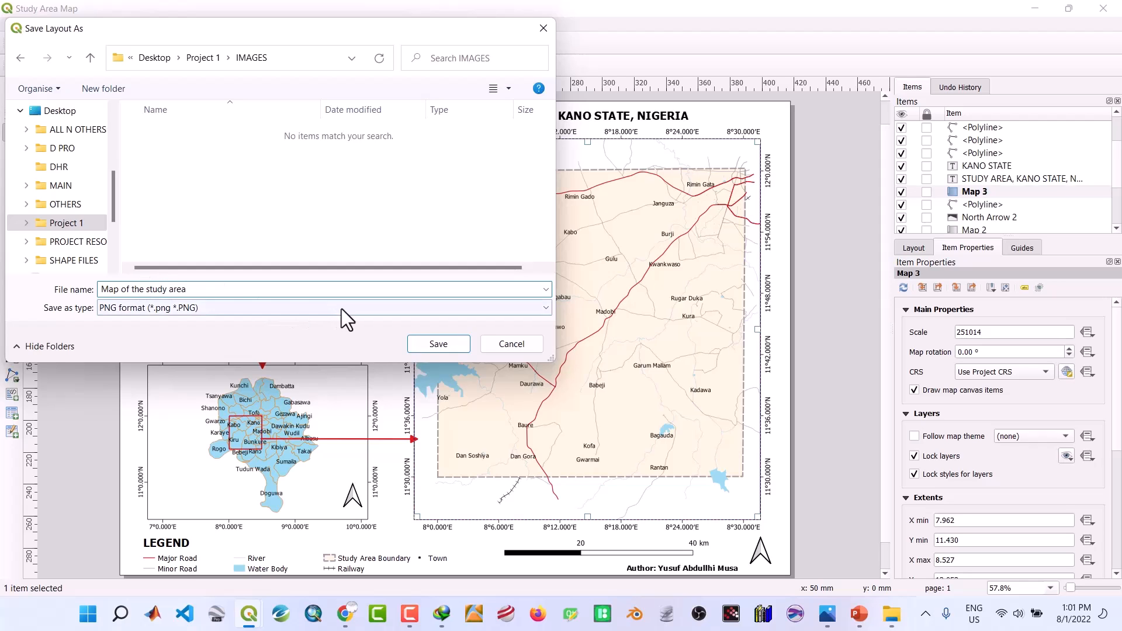
pyautogui.click(438, 345)
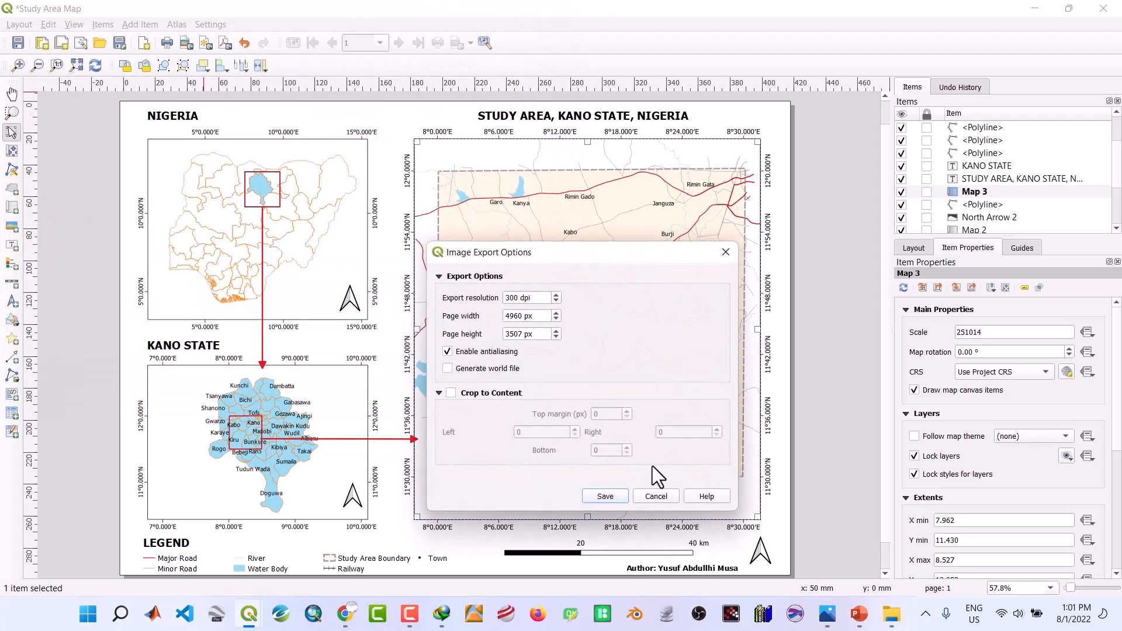
pyautogui.click(606, 496)
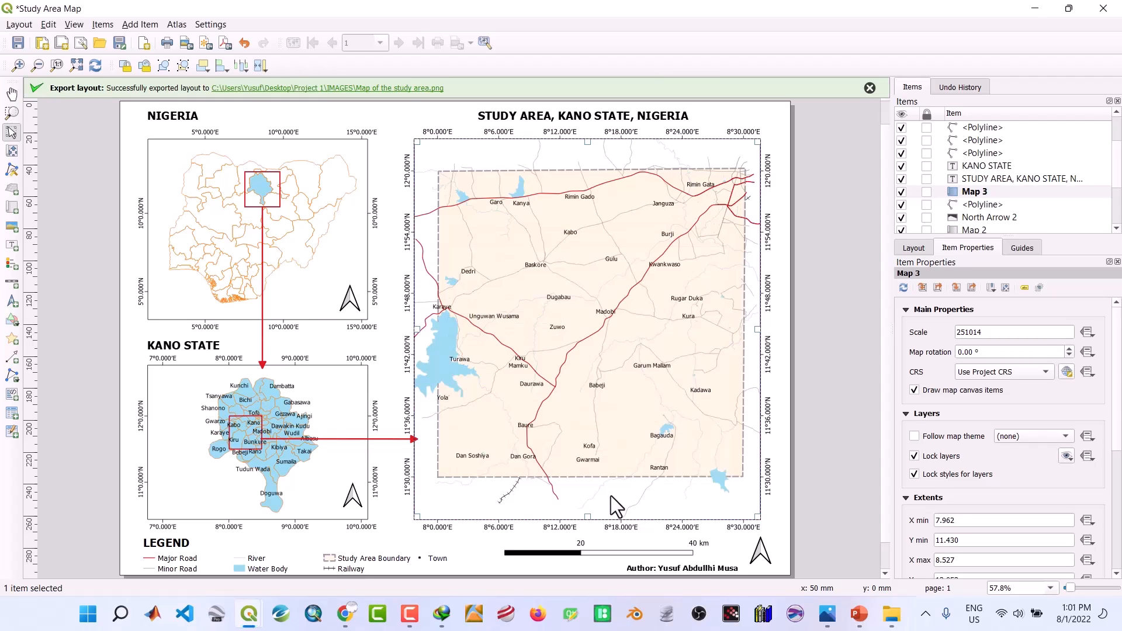
pyautogui.click(870, 88)
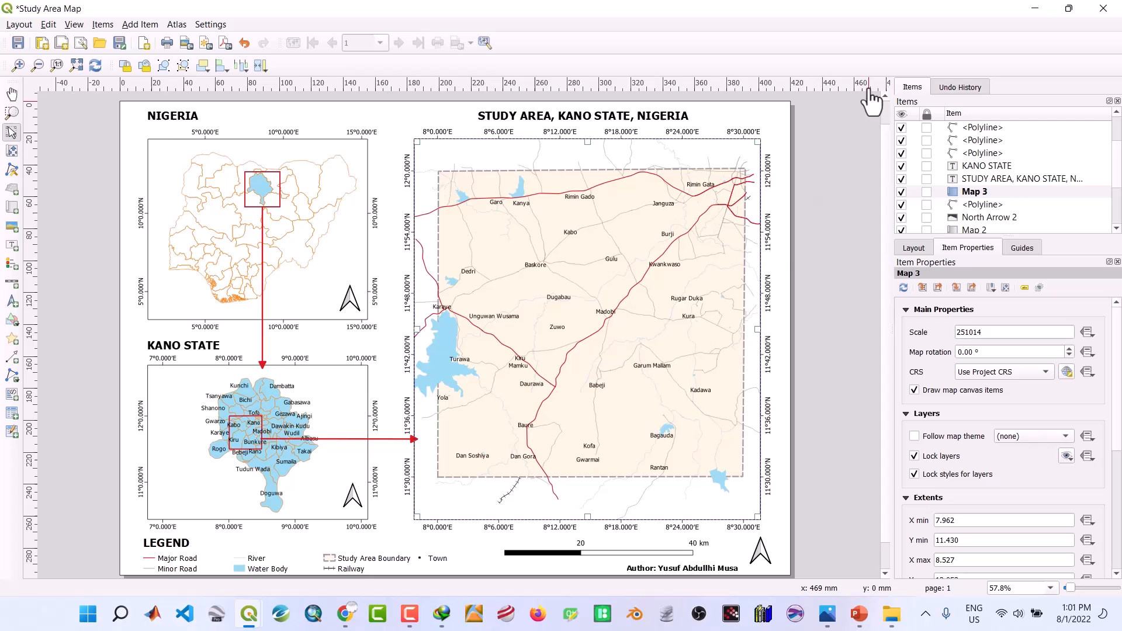
# Save the project and review the exported image "Map of the study area" from the IMAGES folder of Project 1
pyautogui.click(20, 40)
pyautogui.click(1033, 9)
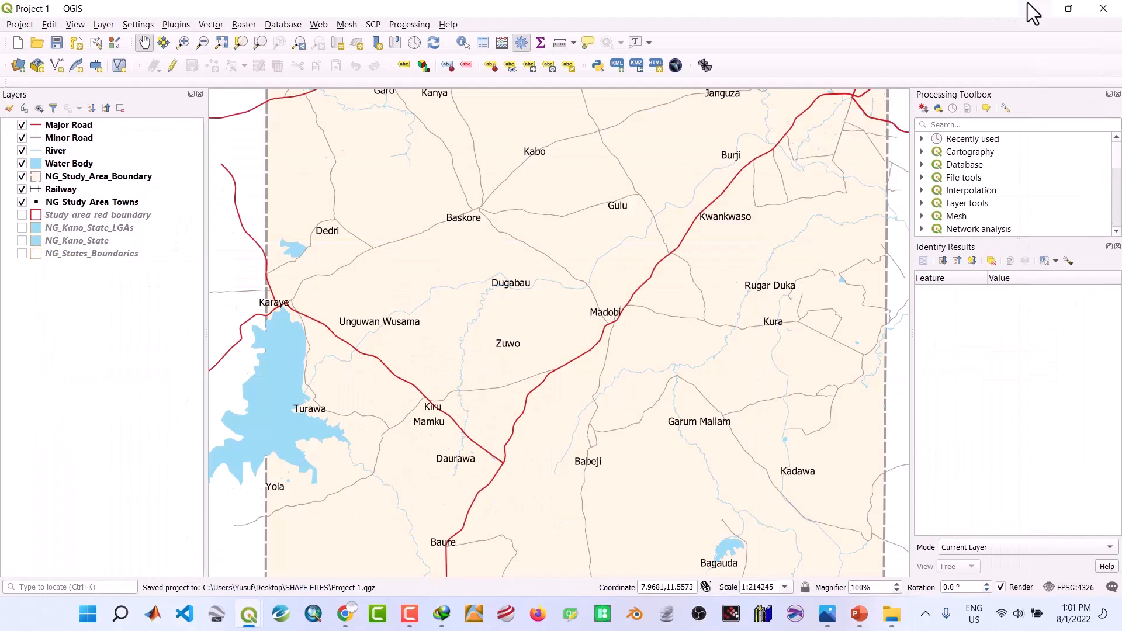
pyautogui.click(1030, 10)
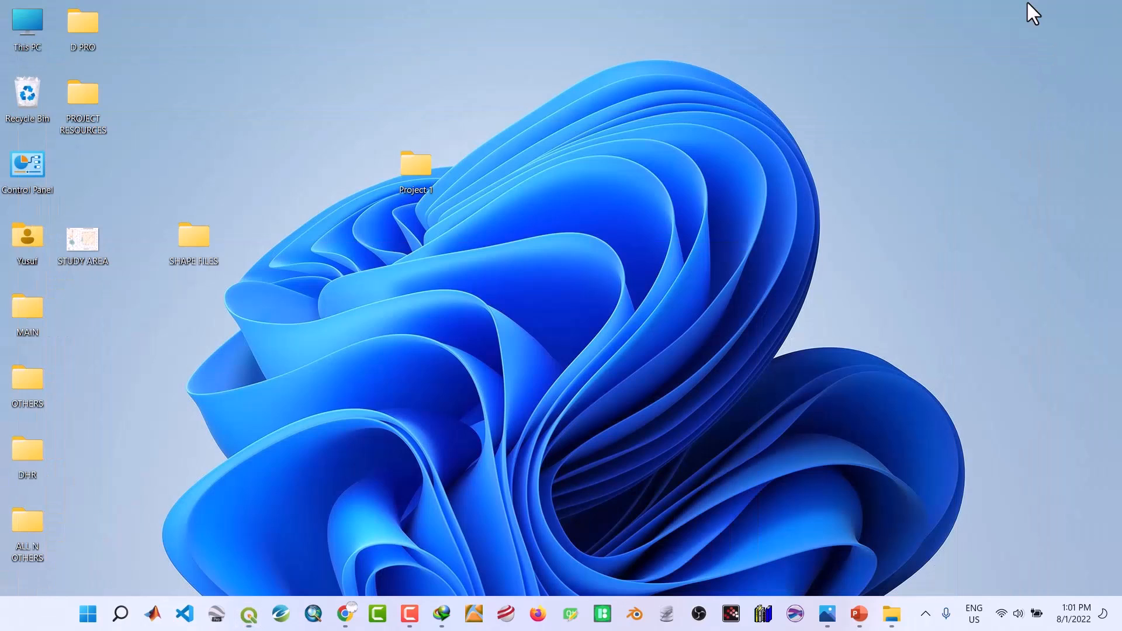
pyautogui.doubleClick(412, 167)
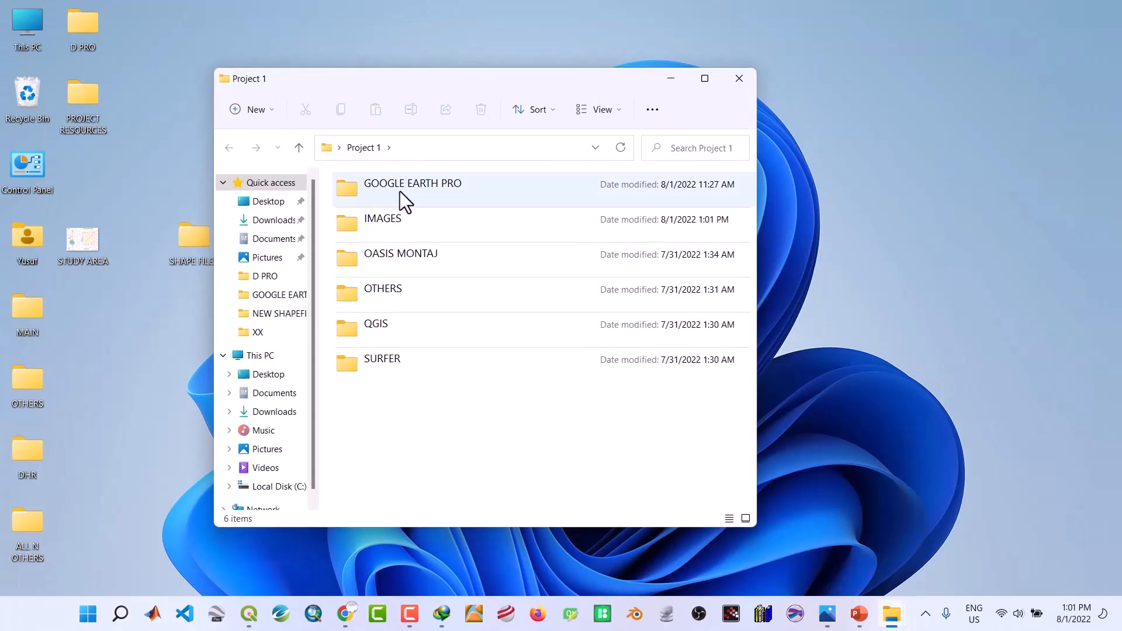
pyautogui.doubleClick(391, 222)
pyautogui.doubleClick(391, 222)
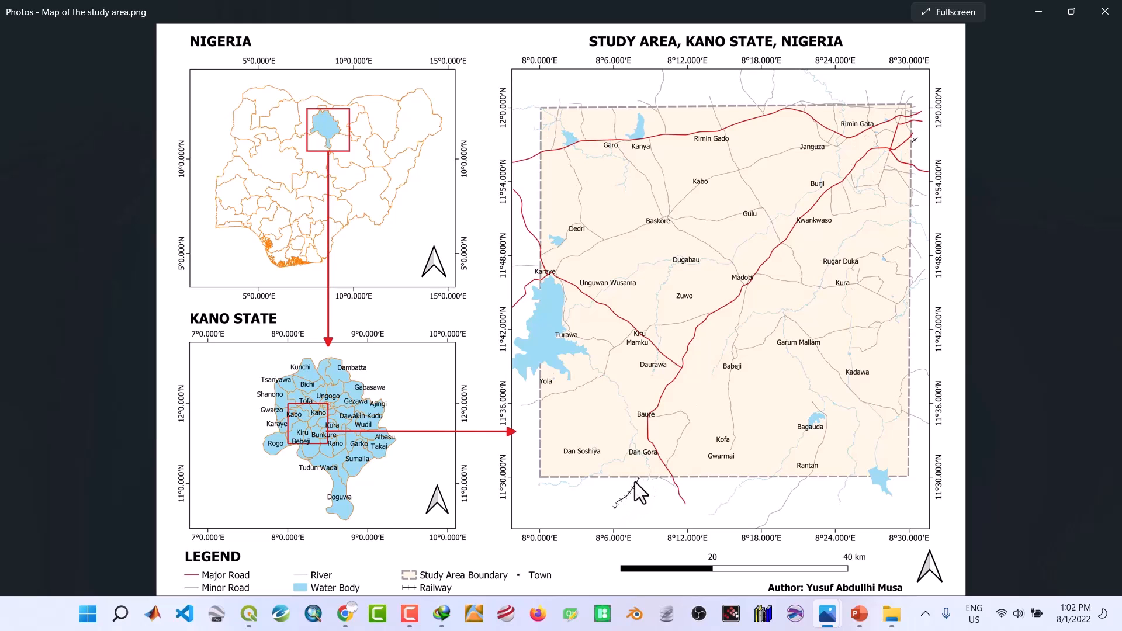
pyautogui.click(1104, 12)
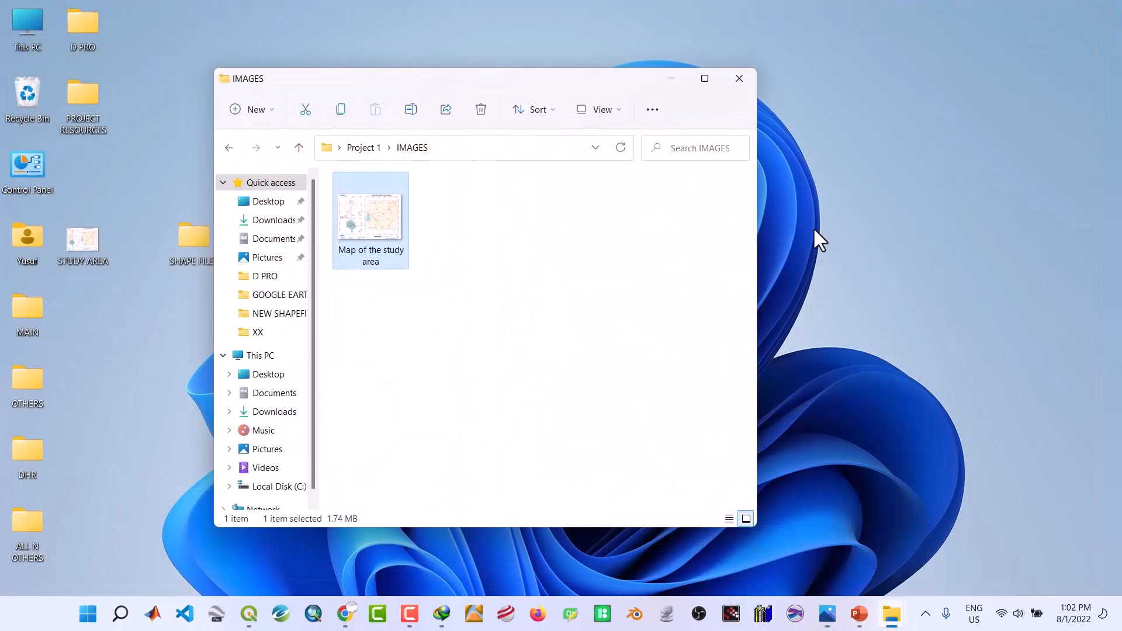
# Return to the Study Area Map layout and unlock the layers of Map 3
pyautogui.click(250, 614)
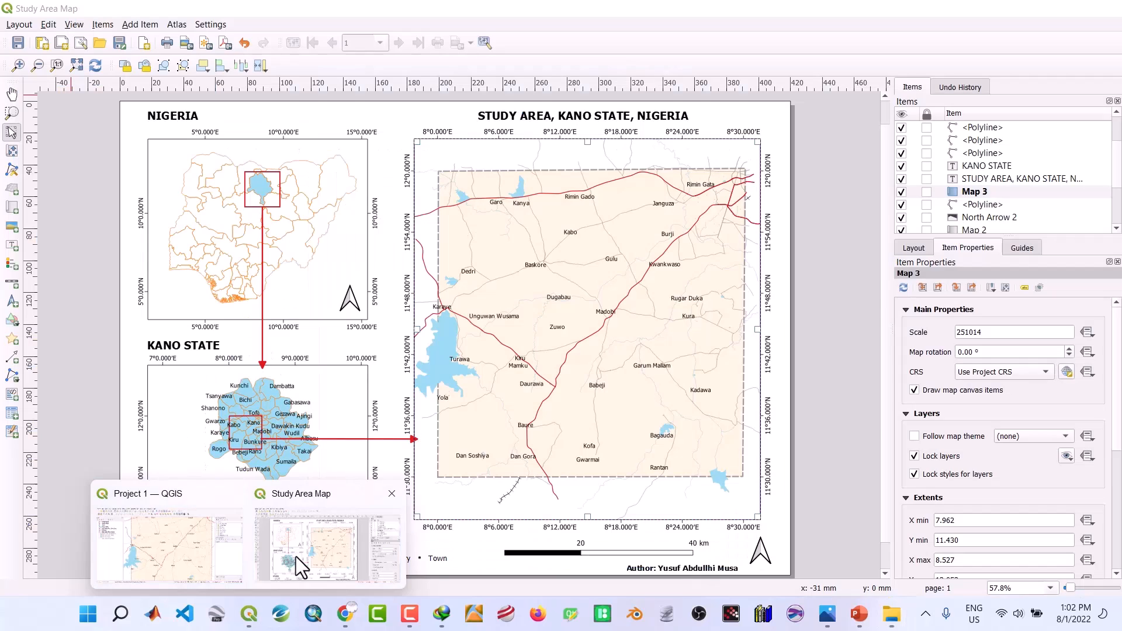
pyautogui.click(296, 556)
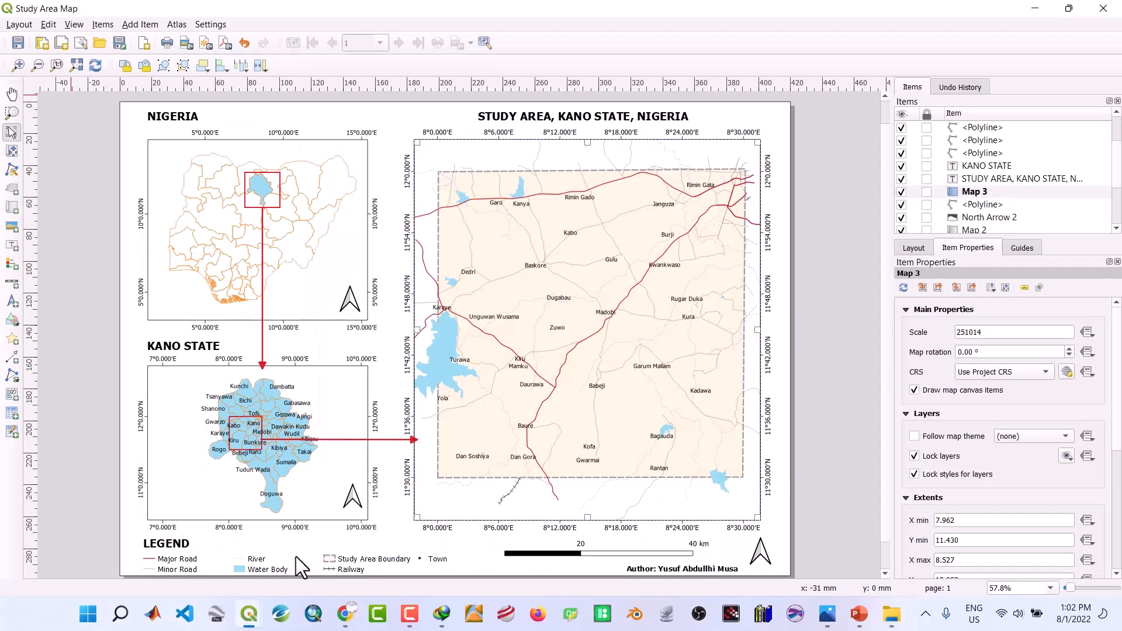
pyautogui.click(924, 454)
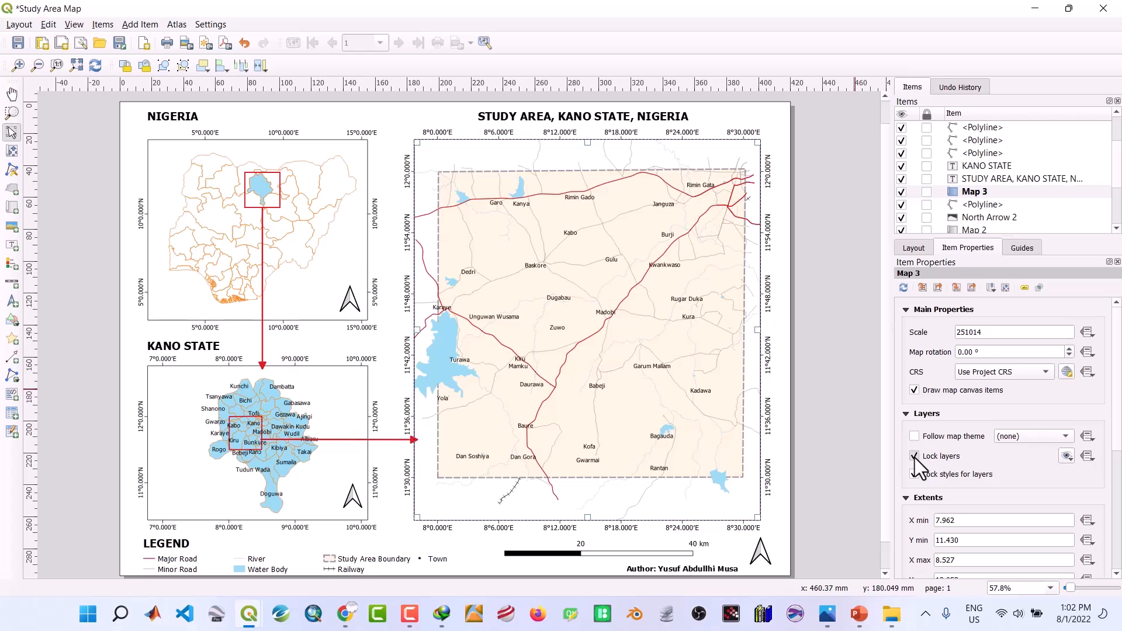
pyautogui.click(914, 457)
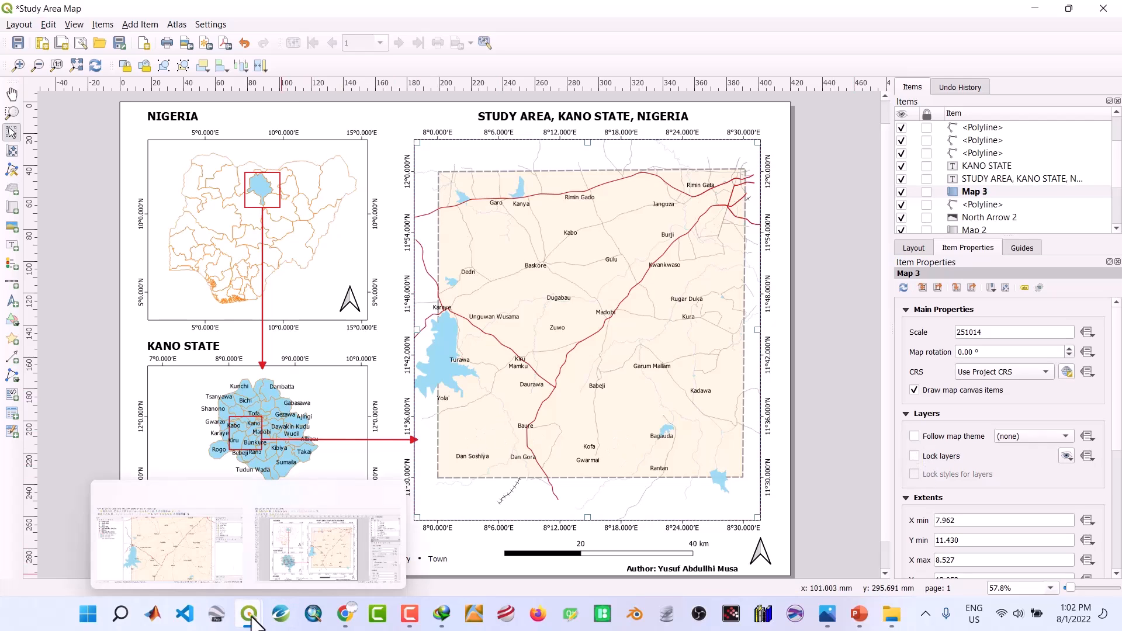
# Try moving the Railway layer below NG_Study_Area_Towns in the main project, and restore the layer order
pyautogui.click(187, 576)
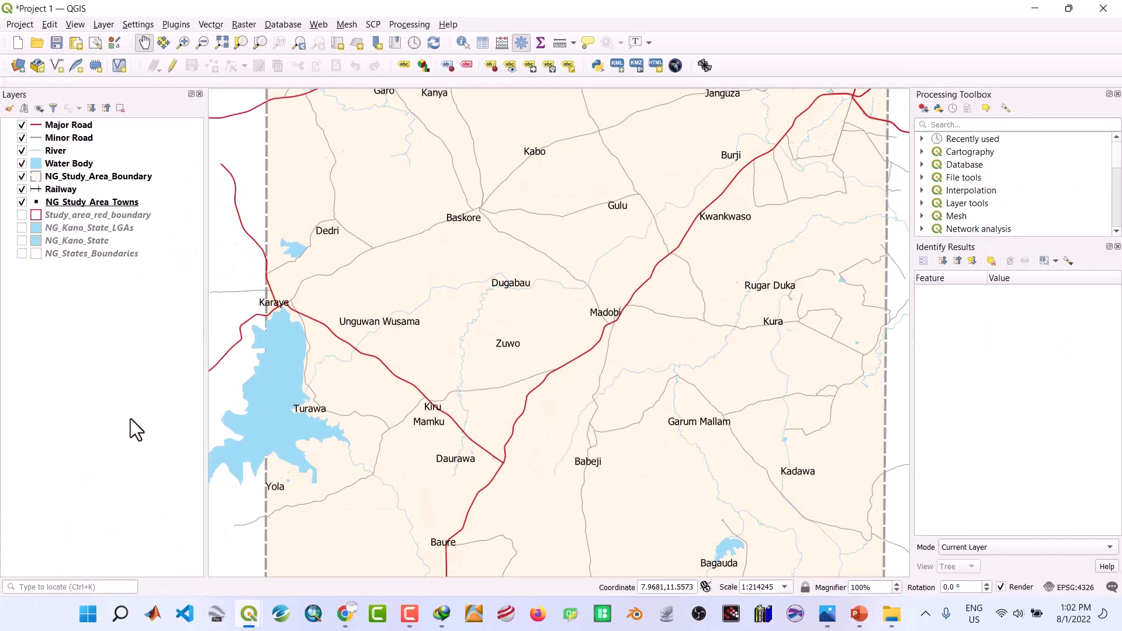
pyautogui.click(51, 188)
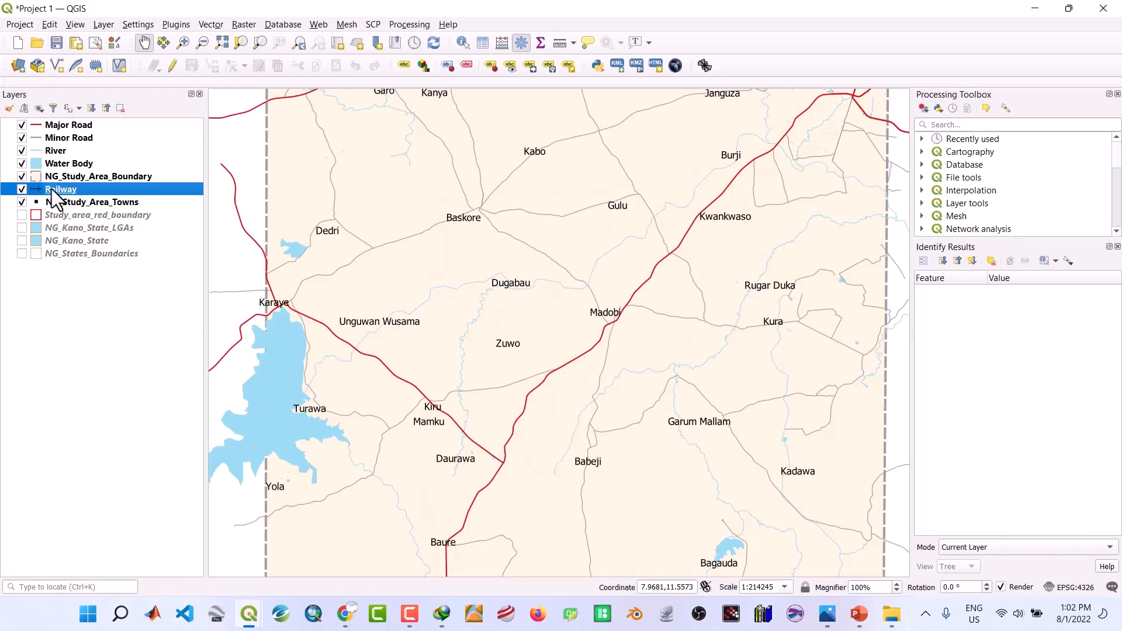
pyautogui.moveTo(51, 189); pyautogui.dragTo(54, 205)
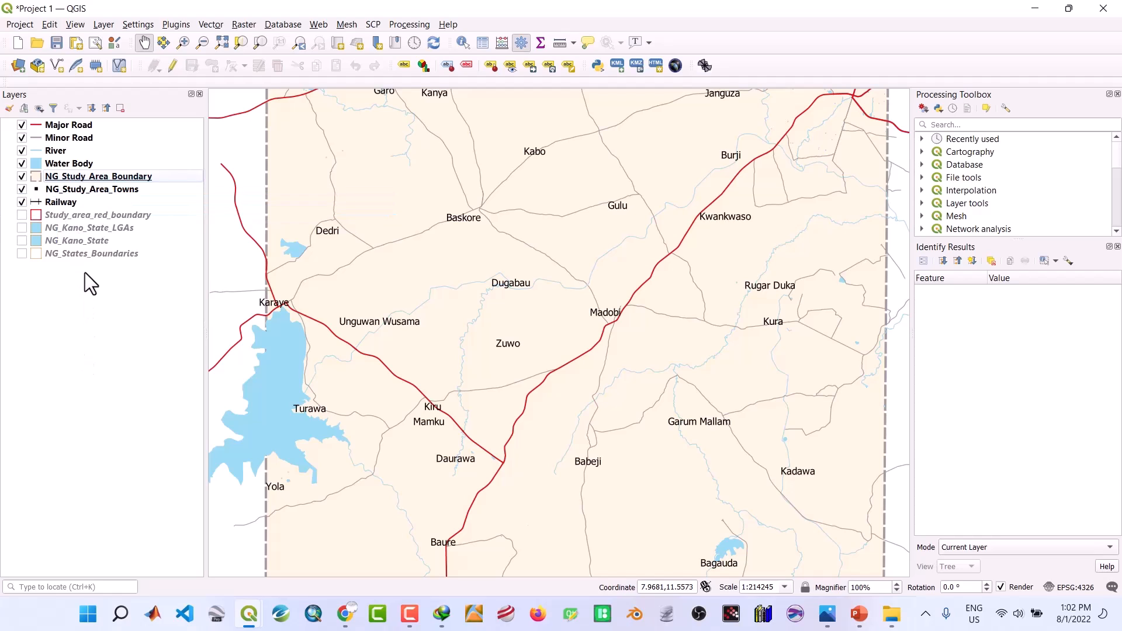
pyautogui.click(58, 192)
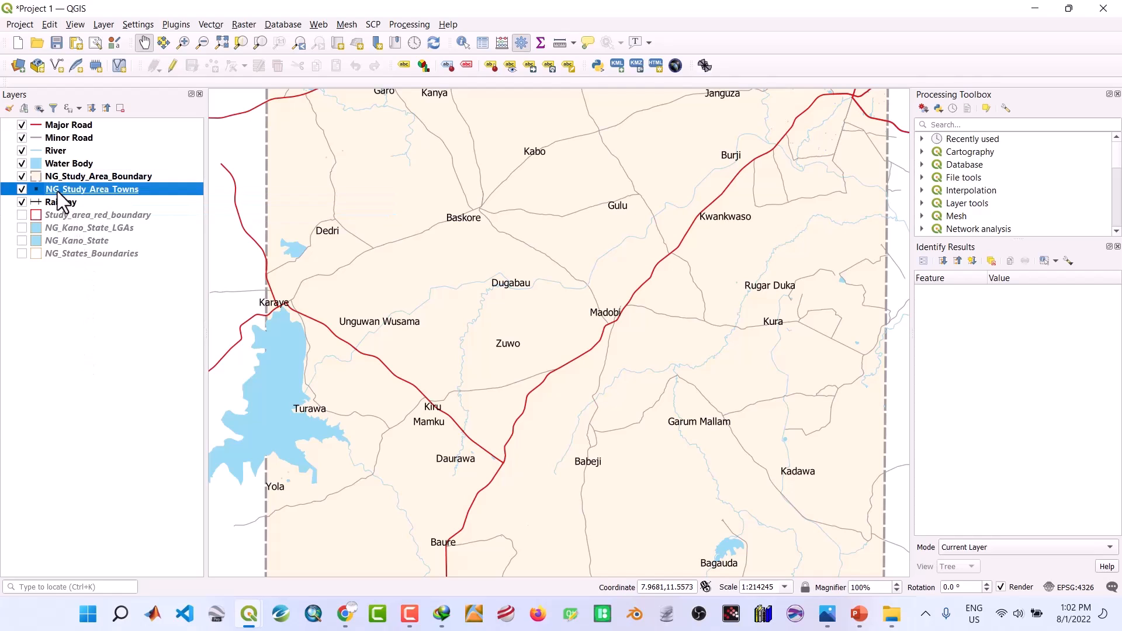
pyautogui.moveTo(58, 193); pyautogui.dragTo(58, 208)
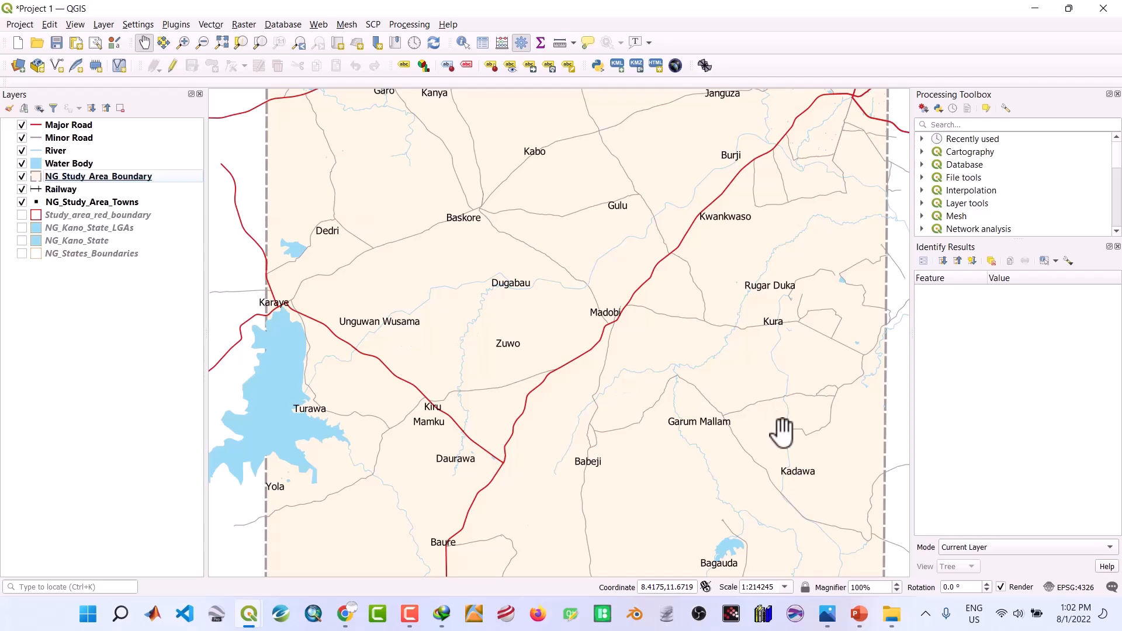
# Hide and show the Railway layer repeatedly to check how it displays on the map
pyautogui.click(22, 189)
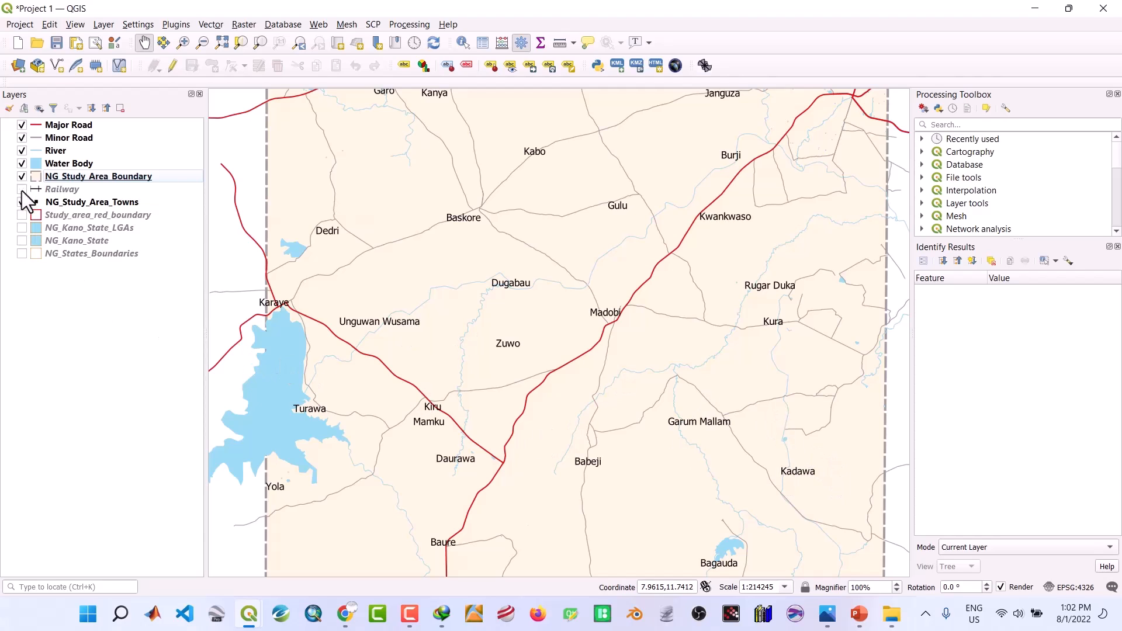
pyautogui.click(22, 190)
pyautogui.click(21, 190)
pyautogui.click(22, 190)
pyautogui.click(21, 190)
pyautogui.click(22, 190)
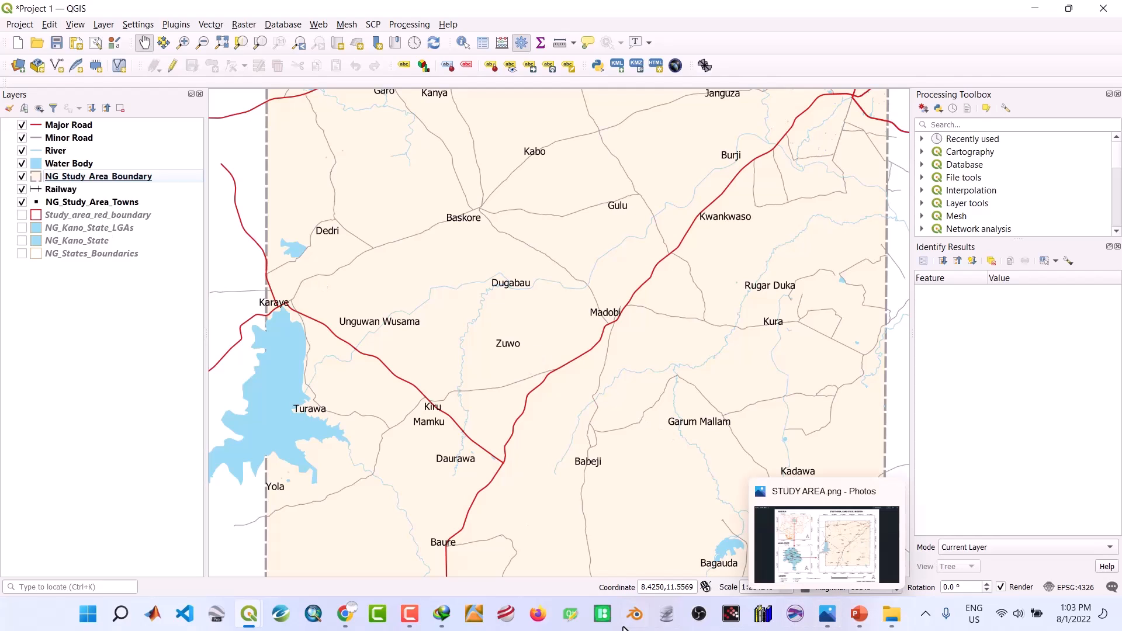
pyautogui.click(1039, 1)
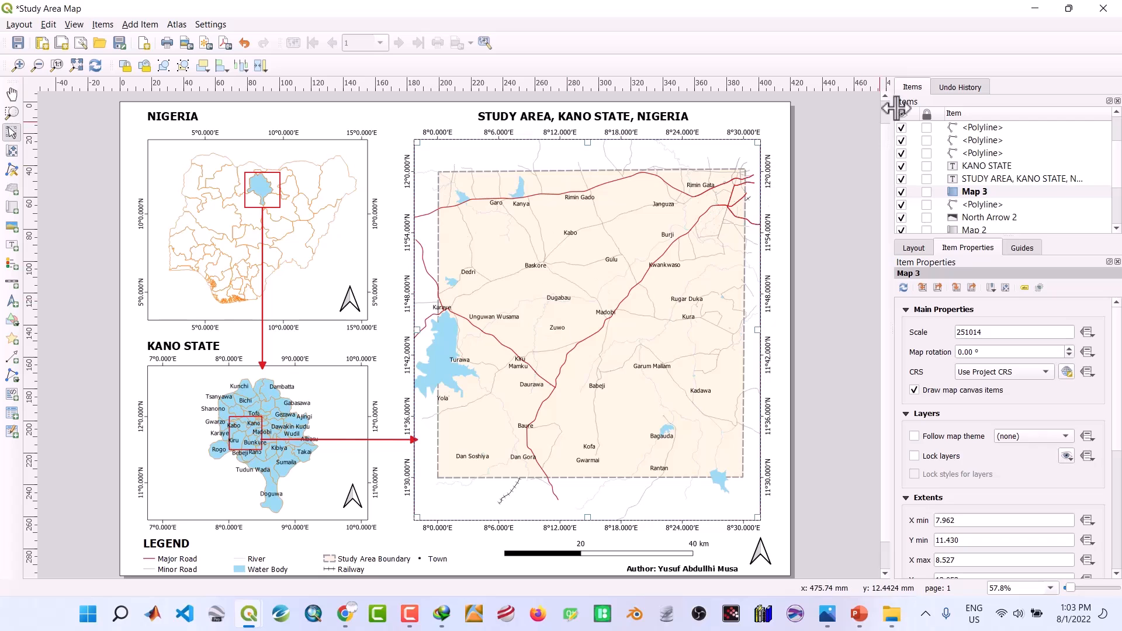
pyautogui.click(1034, 9)
# Move the NG_Study_Area_Boundary layer below Railway and NG_Study_Area_Towns in the main project, and save the project
pyautogui.moveTo(238, 611)
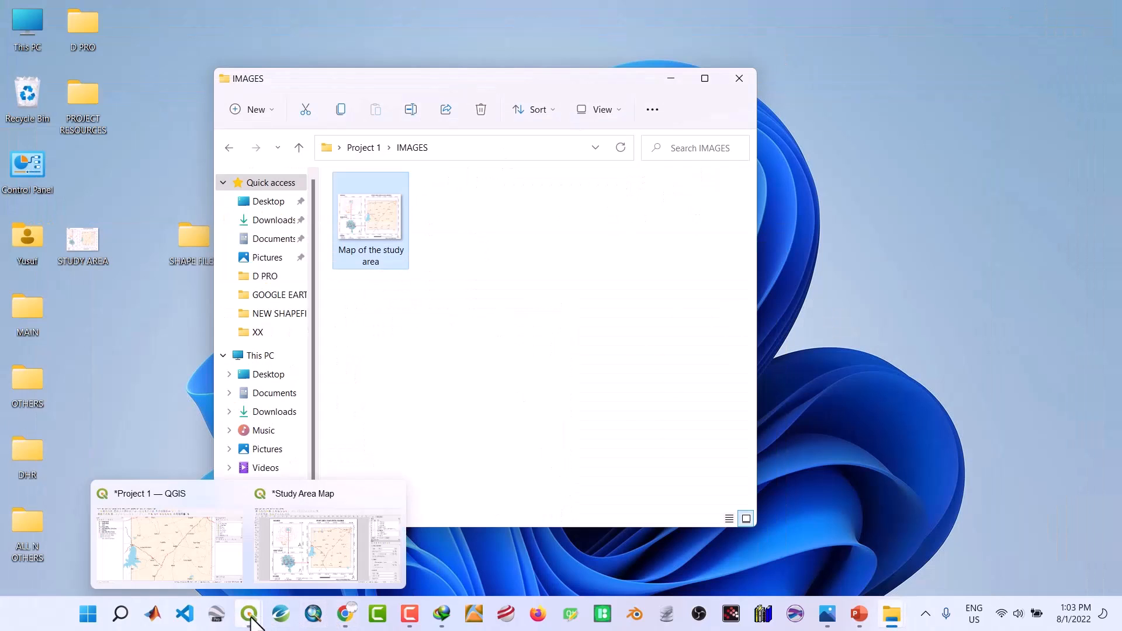
pyautogui.click(206, 578)
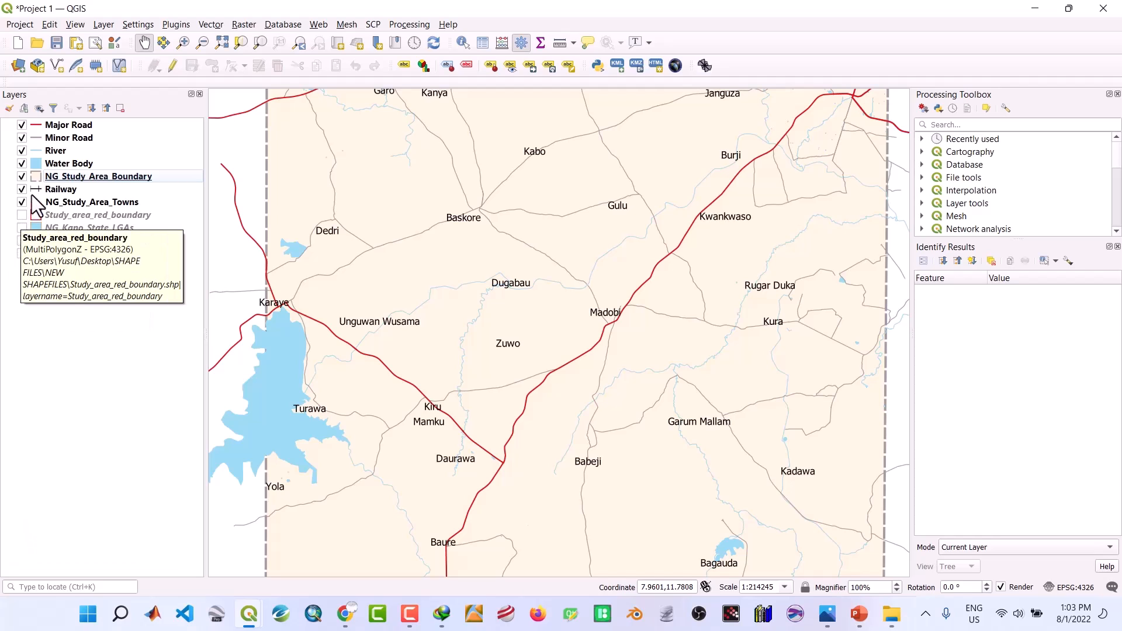
pyautogui.click(72, 176)
pyautogui.moveTo(72, 175); pyautogui.dragTo(72, 208)
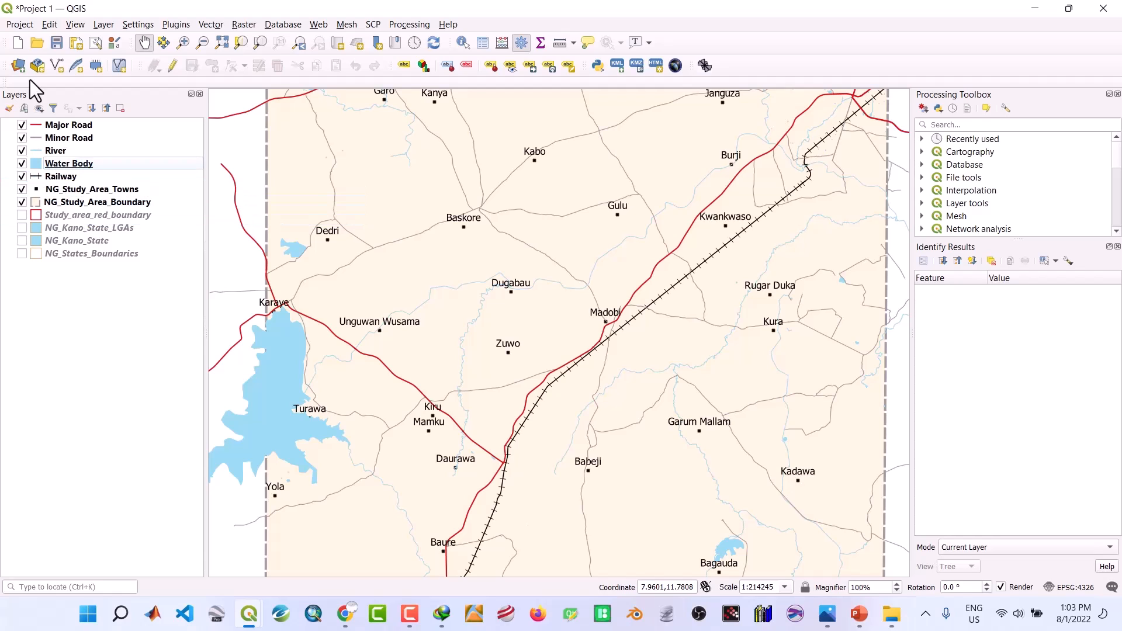
pyautogui.click(57, 44)
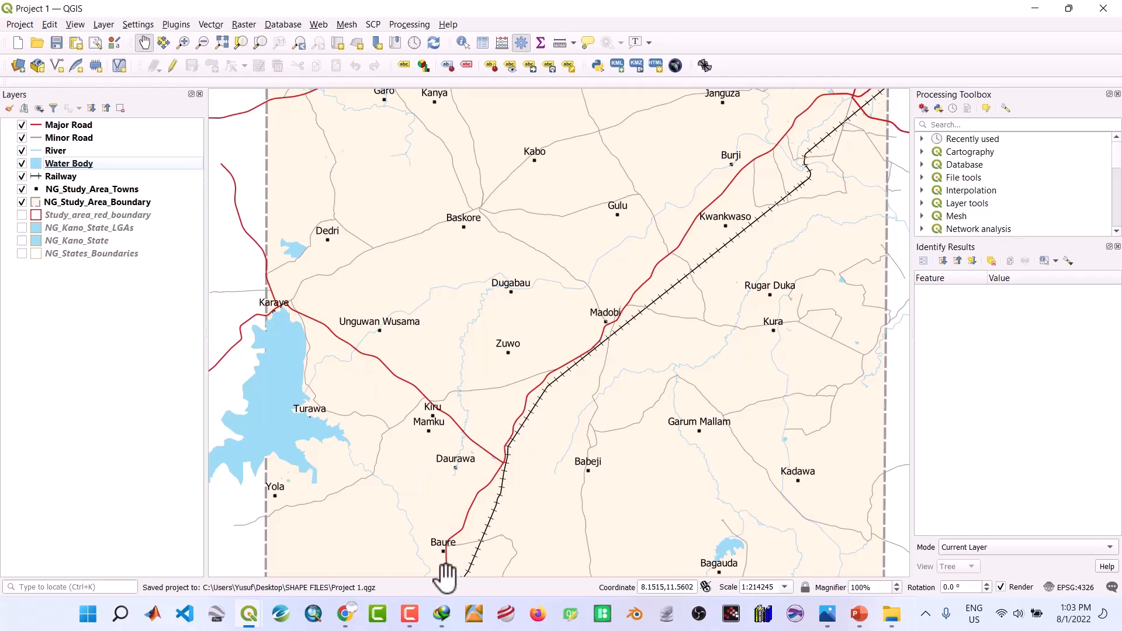
# Update Map 3 in the layout to the main canvas extent and shift its content slightly up and left within the frame
pyautogui.moveTo(257, 615)
pyautogui.click(292, 578)
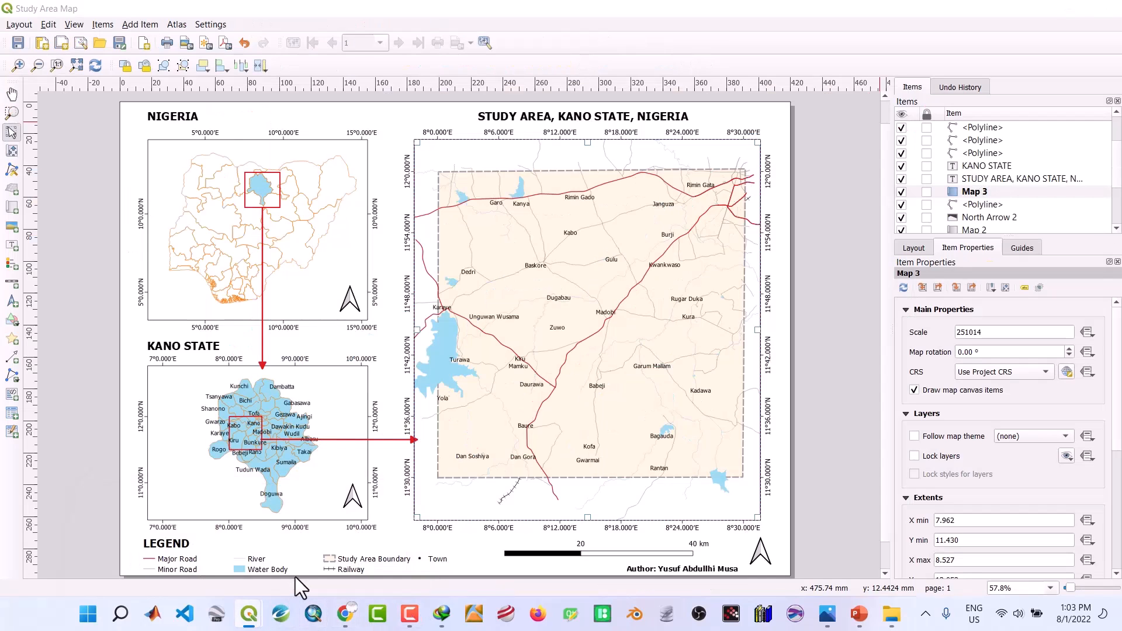
pyautogui.click(903, 287)
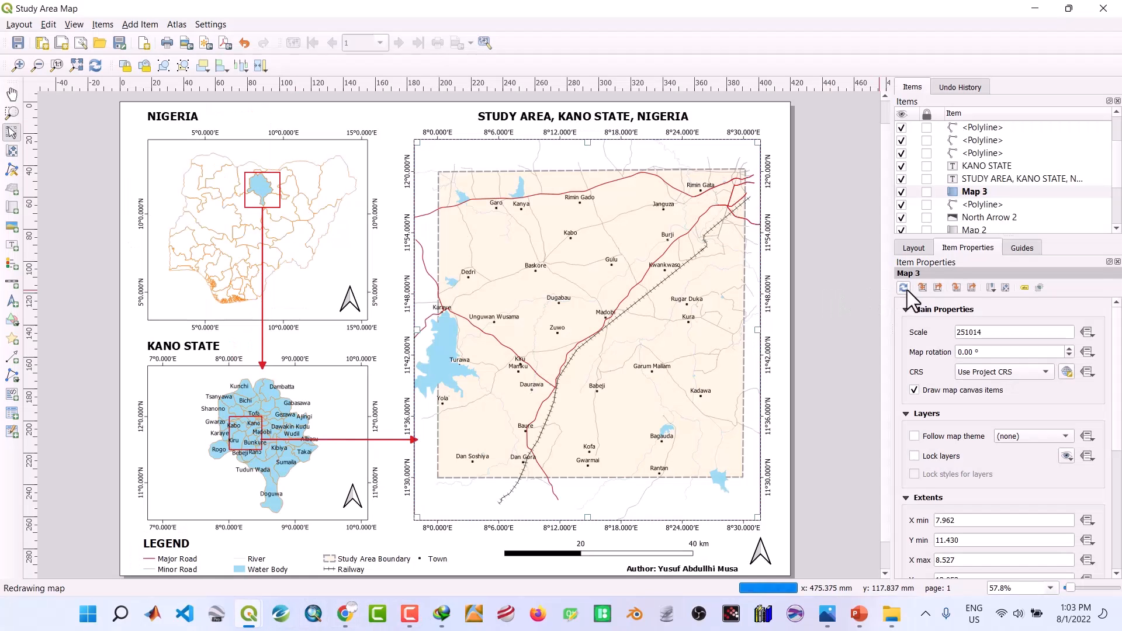
pyautogui.click(923, 287)
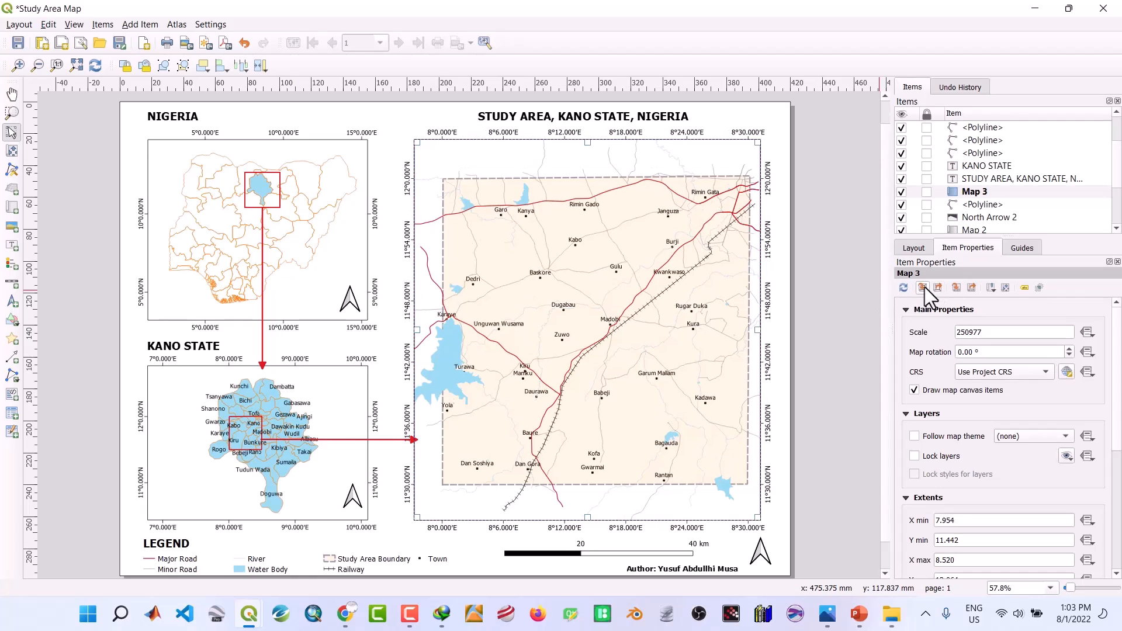
pyautogui.click(11, 151)
pyautogui.moveTo(572, 322); pyautogui.dragTo(565, 316)
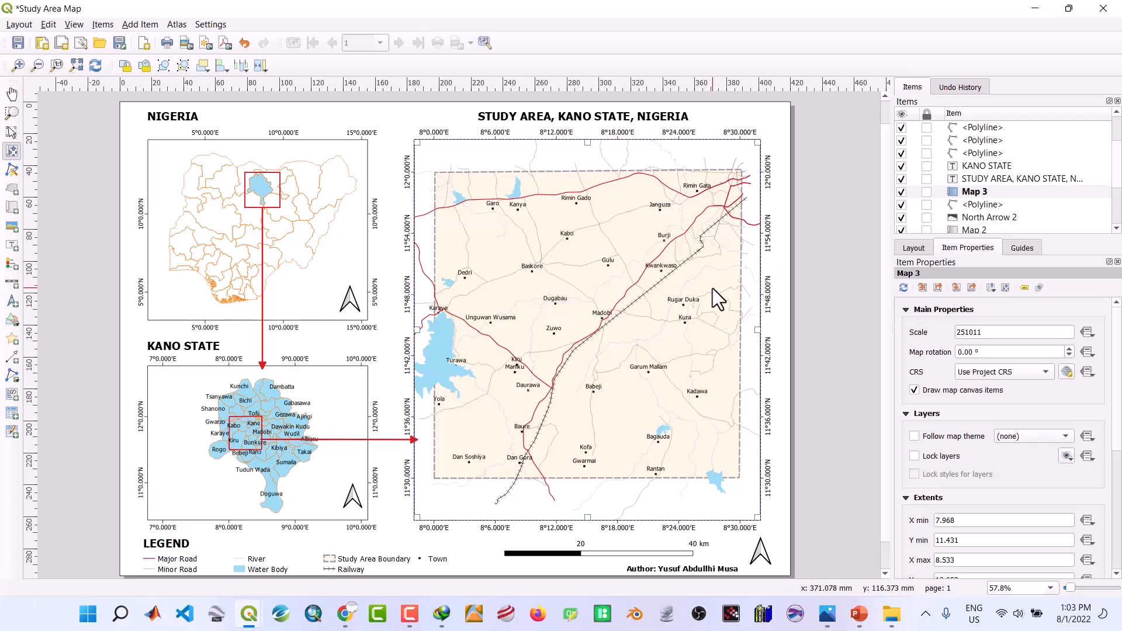
# Lock the layers and layer styles of Map 3 again and save the project
pyautogui.click(914, 456)
pyautogui.click(914, 474)
pyautogui.click(19, 43)
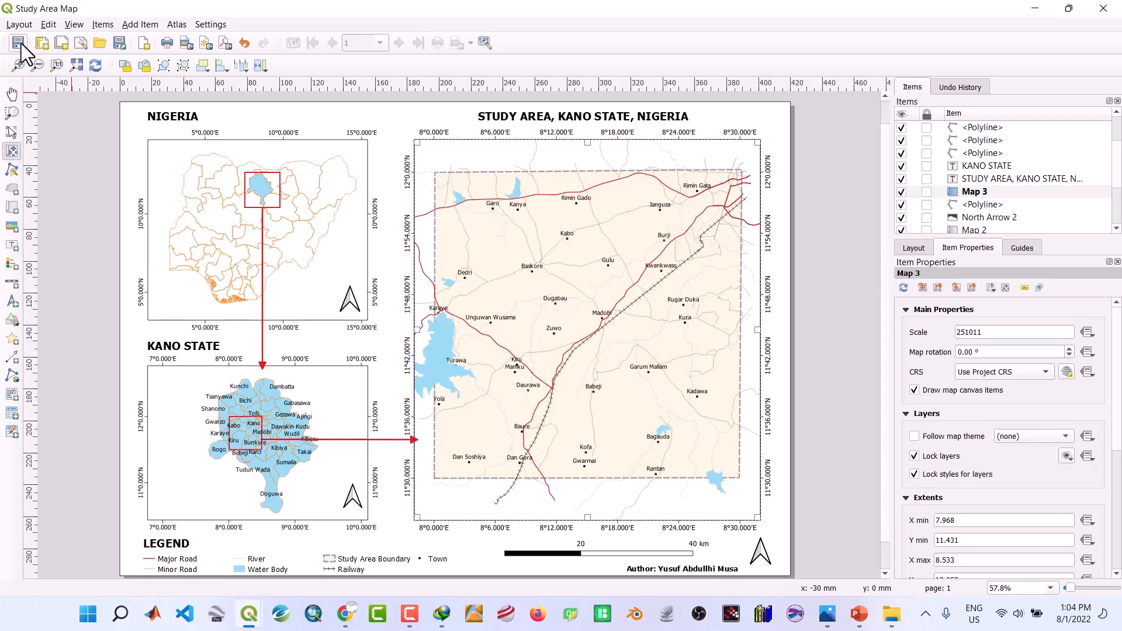
# Export the layout as a 300 dpi PNG again, replacing the existing "Map of the study area" file in the IMAGES folder
pyautogui.click(186, 44)
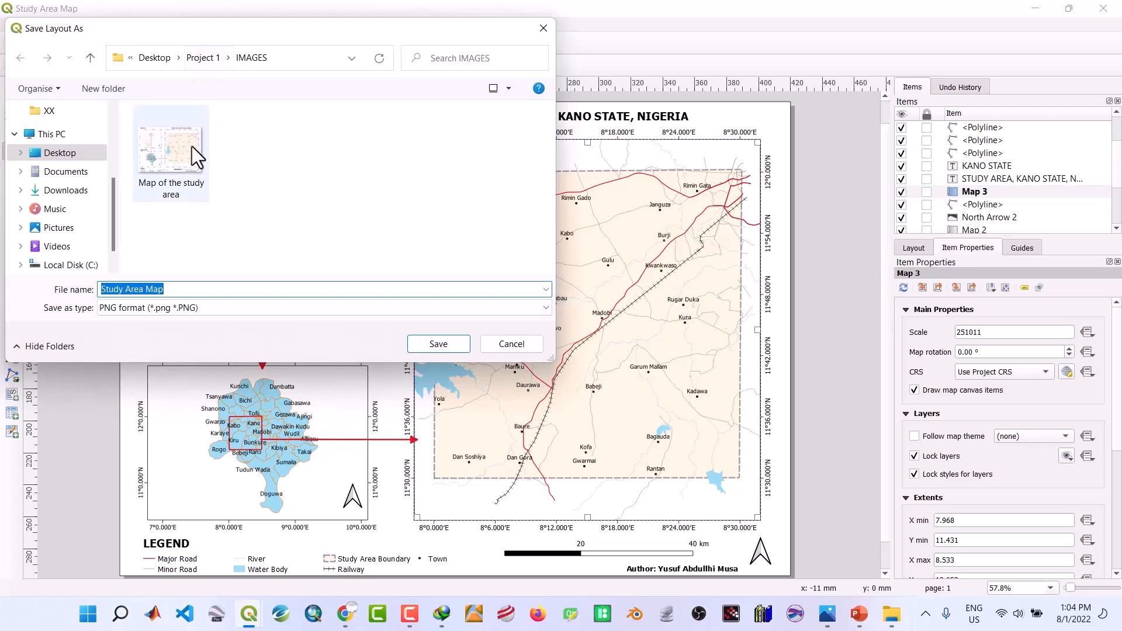
pyautogui.click(167, 187)
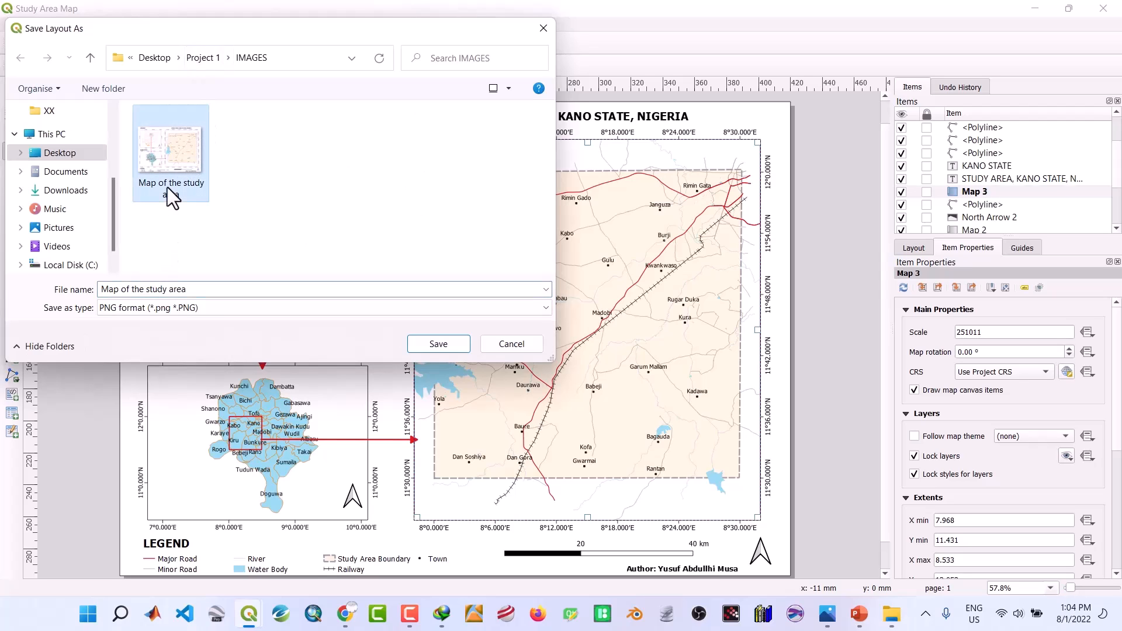
pyautogui.click(419, 344)
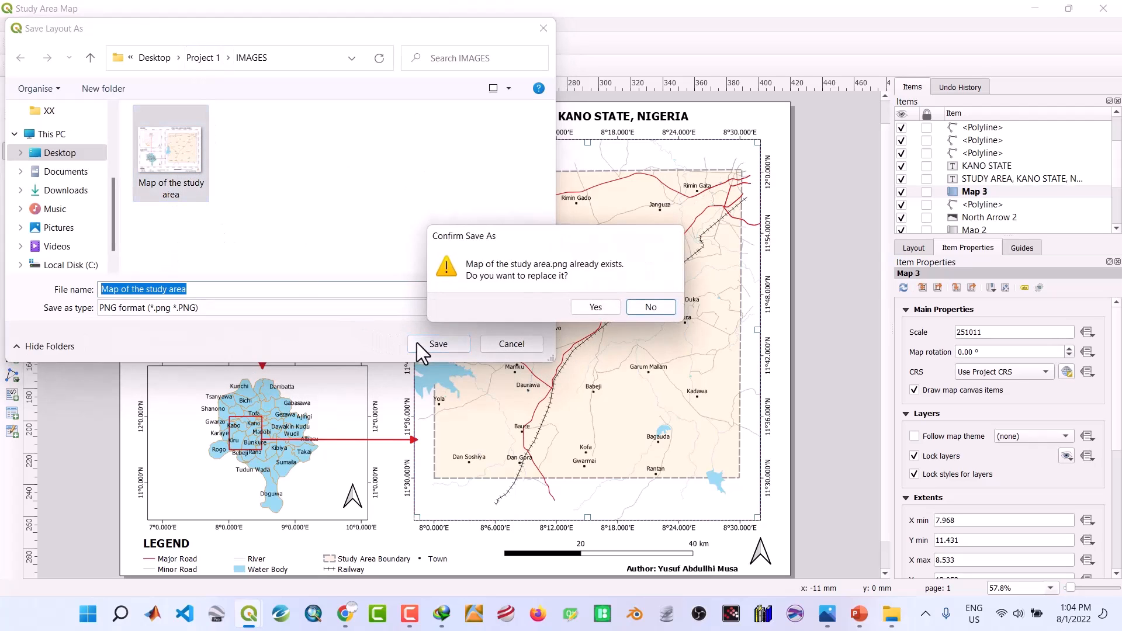
pyautogui.click(595, 307)
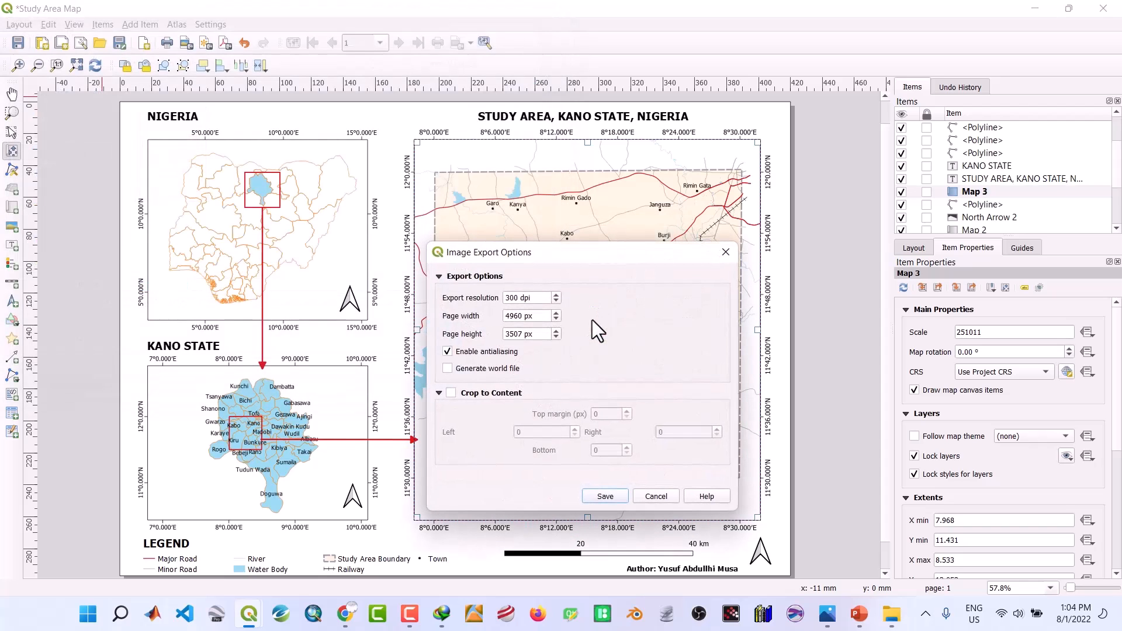
pyautogui.click(594, 496)
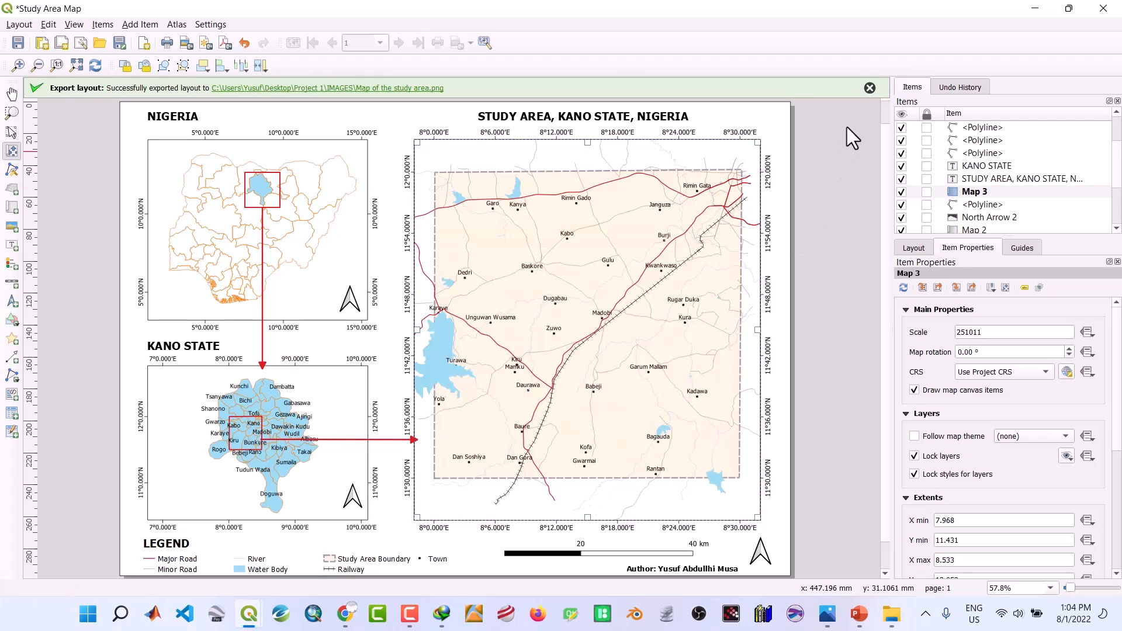
pyautogui.click(870, 88)
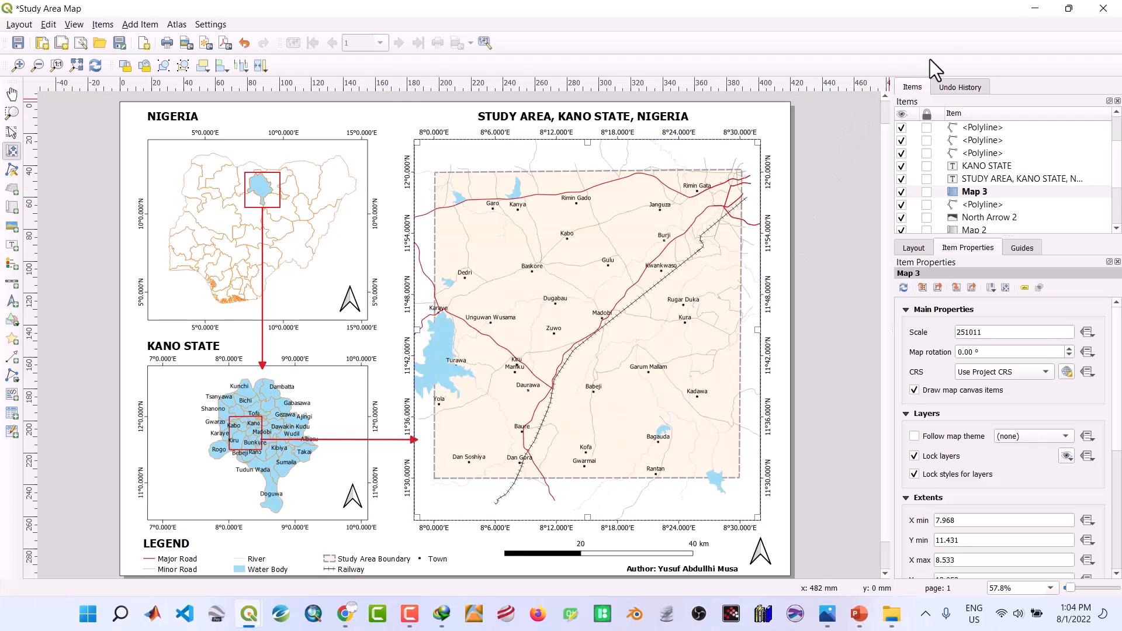
# Open the re-exported "Map of the study area" image from the IMAGES folder to check the railway and town symbols
pyautogui.click(1036, 2)
pyautogui.click(1039, 7)
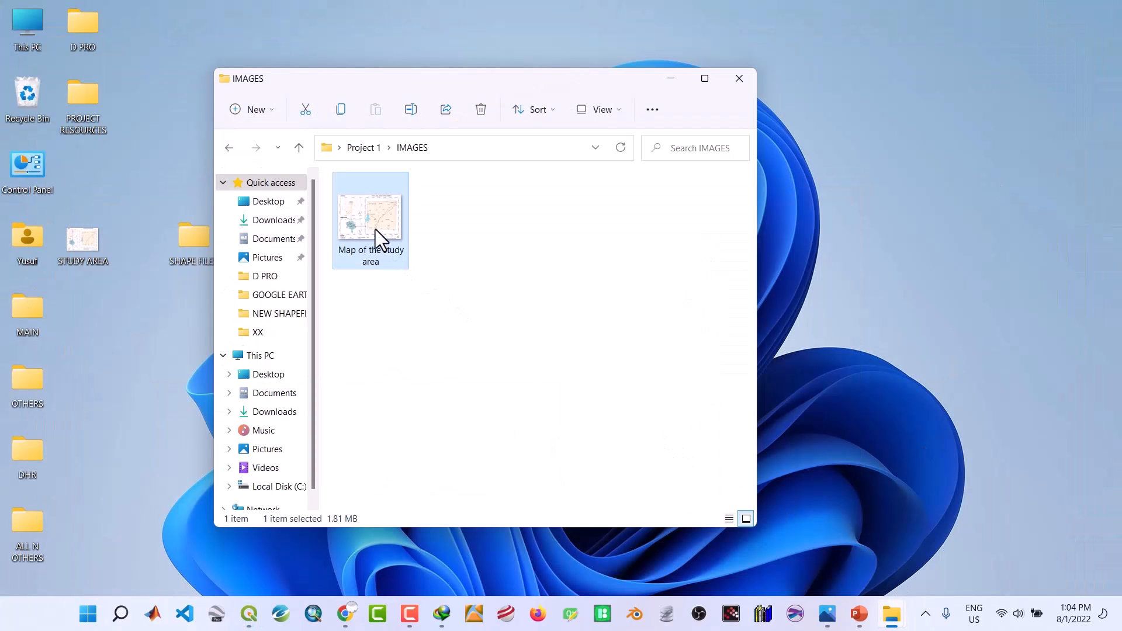
pyautogui.doubleClick(375, 229)
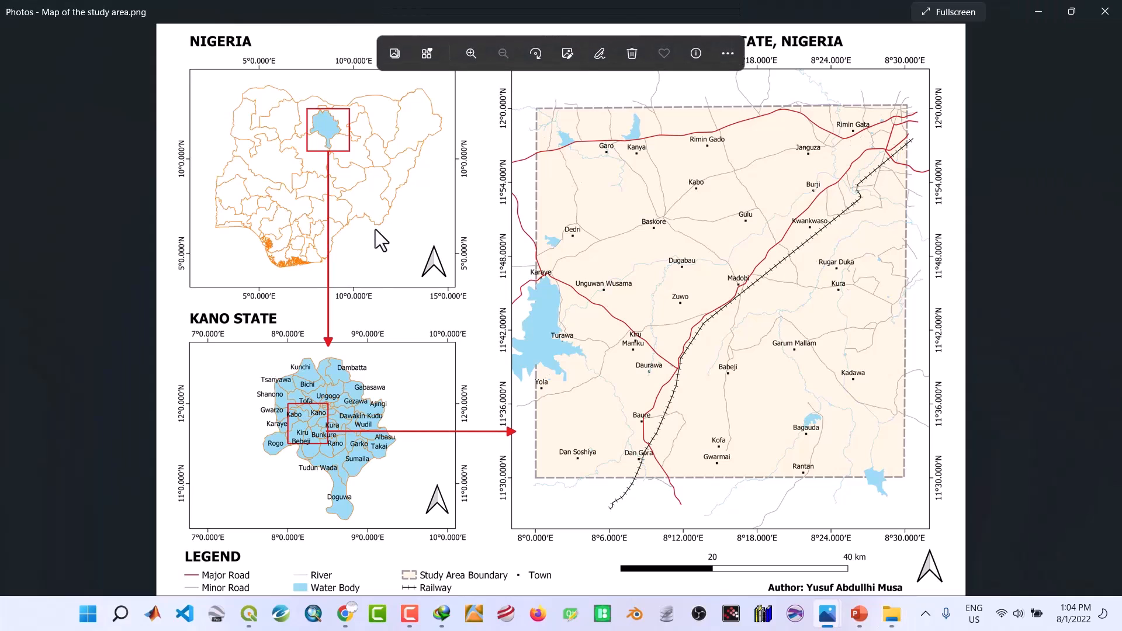